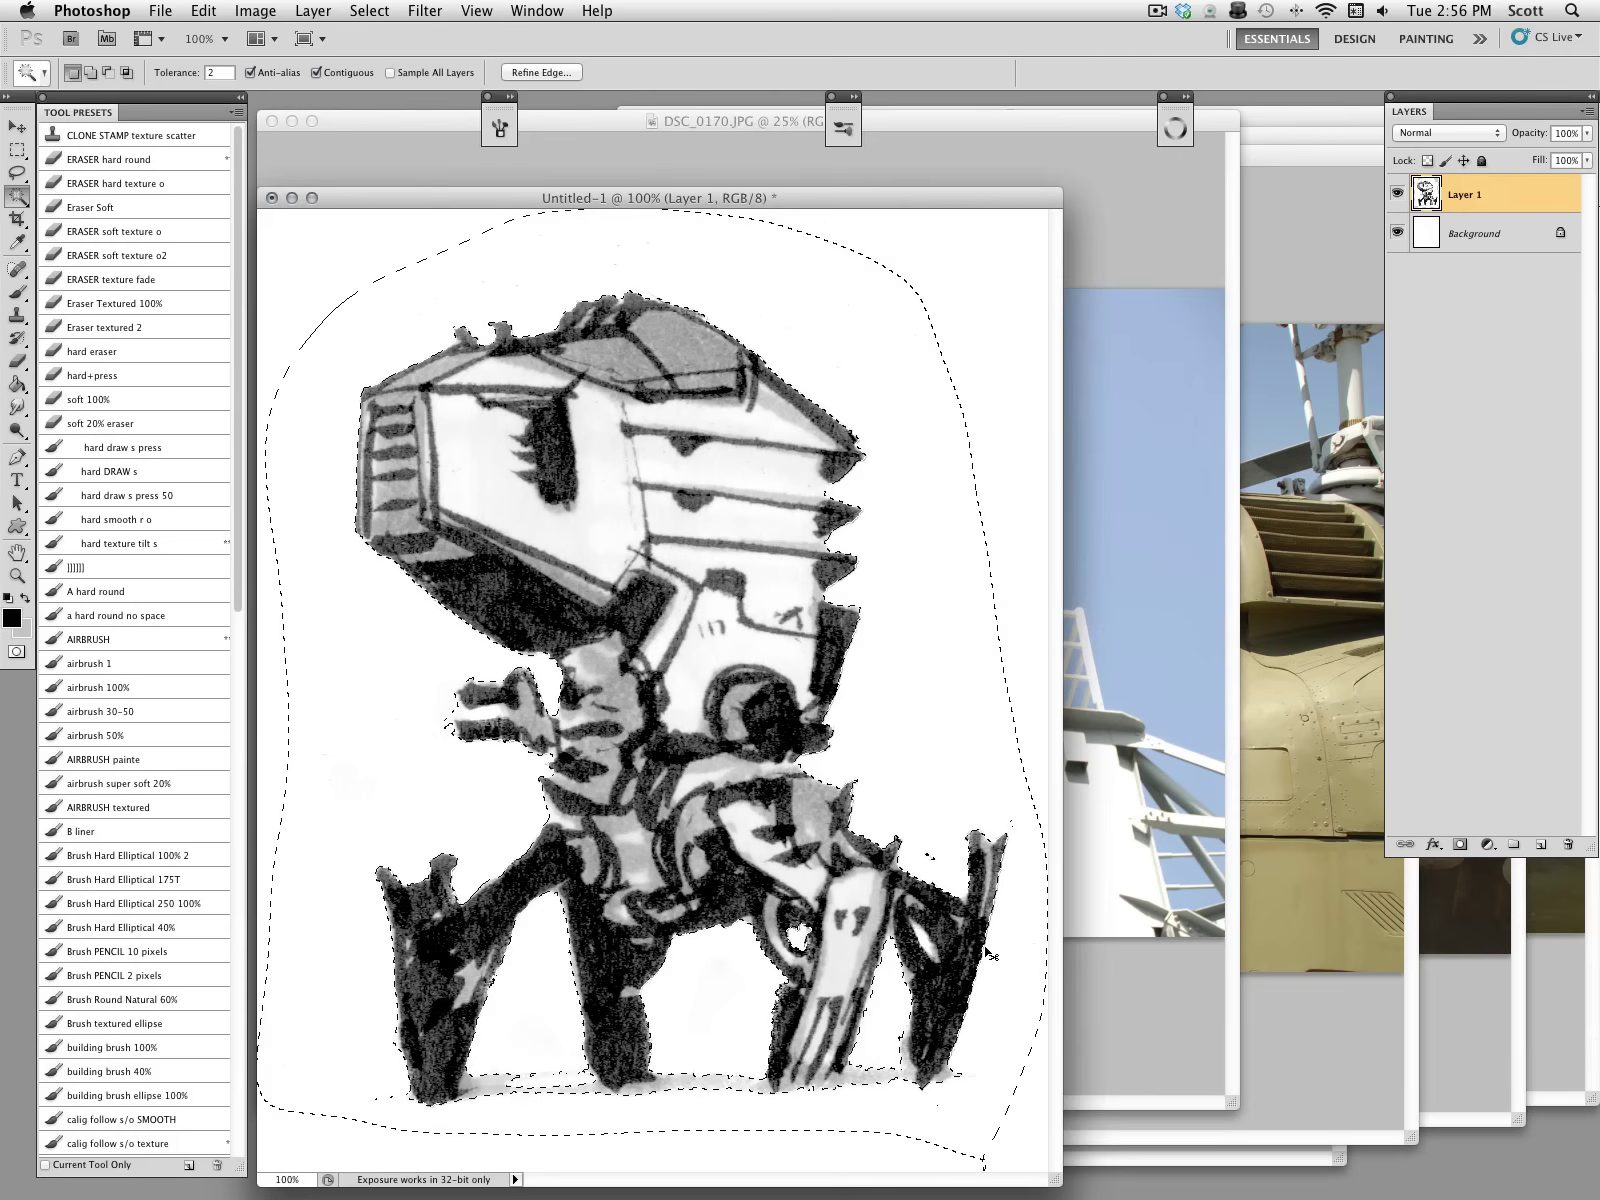
Step: Isolate the robot drawing on its own layer by inverting the selection, copying it to a new layer and deleting Layer 1
key(super+shift+i)
key(super+j)
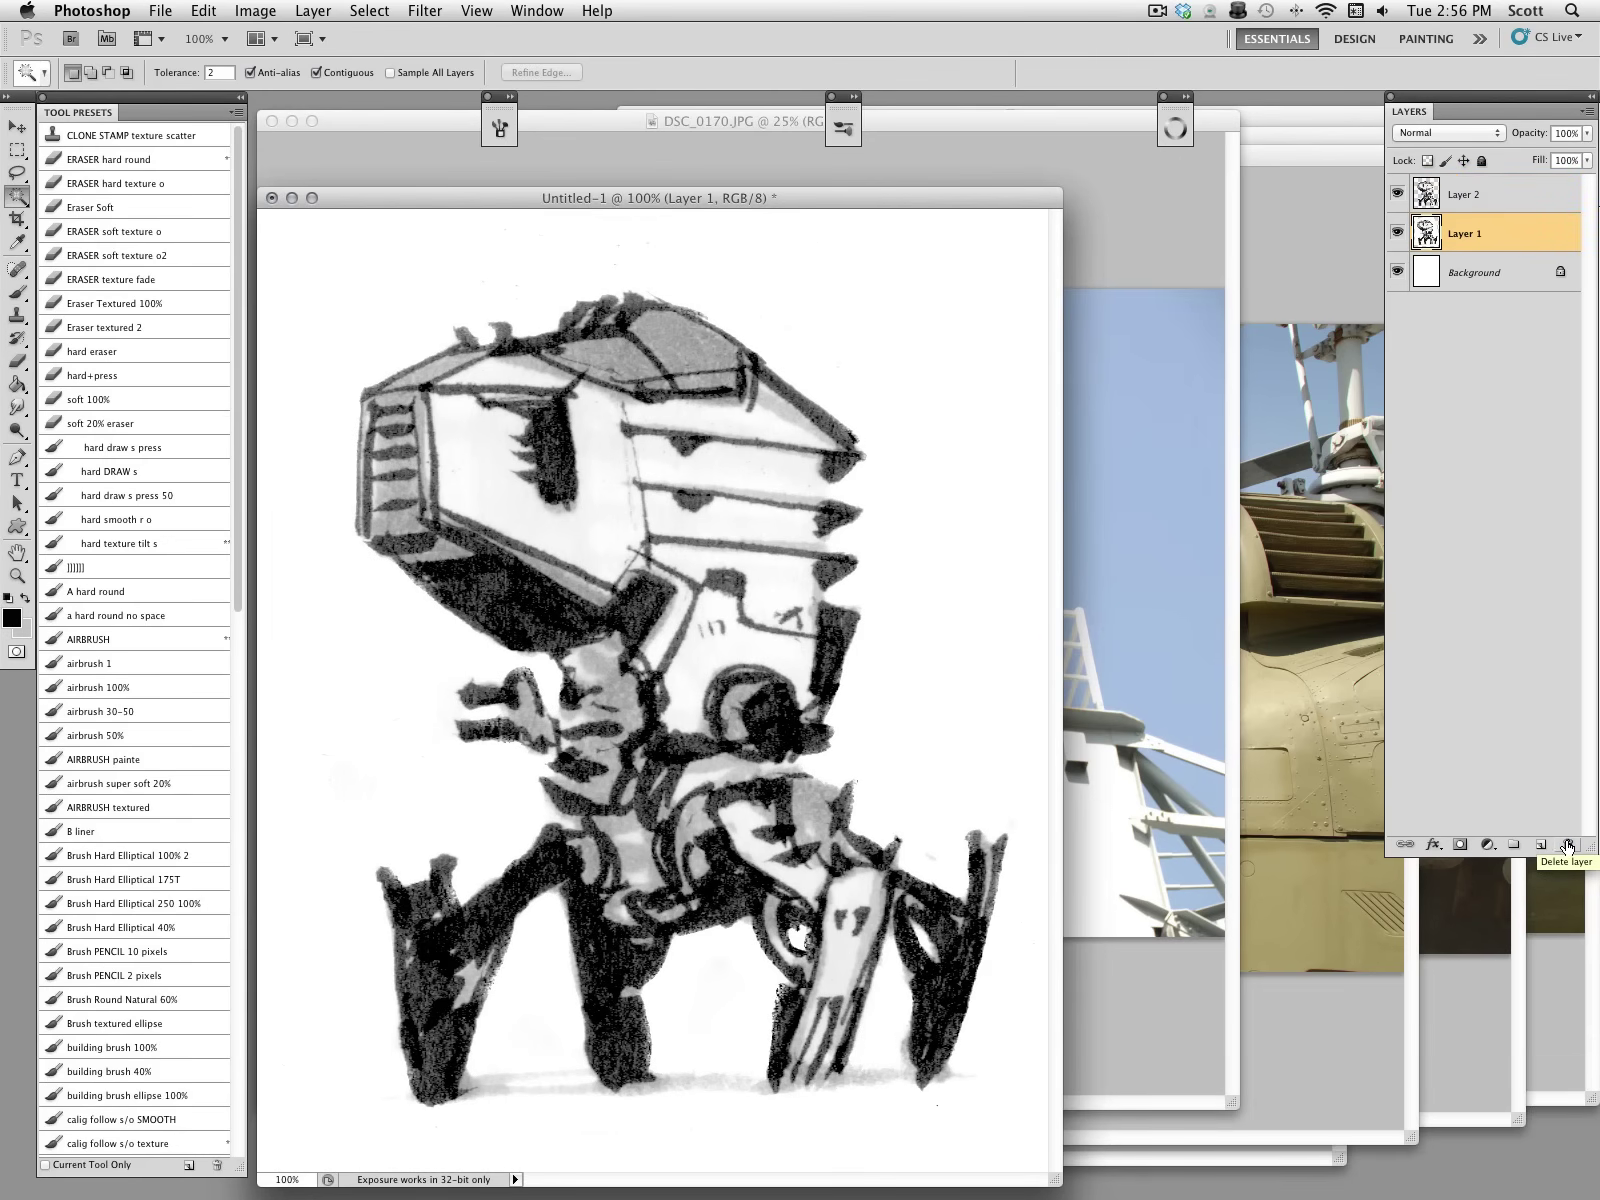
click(1567, 846)
click(1398, 234)
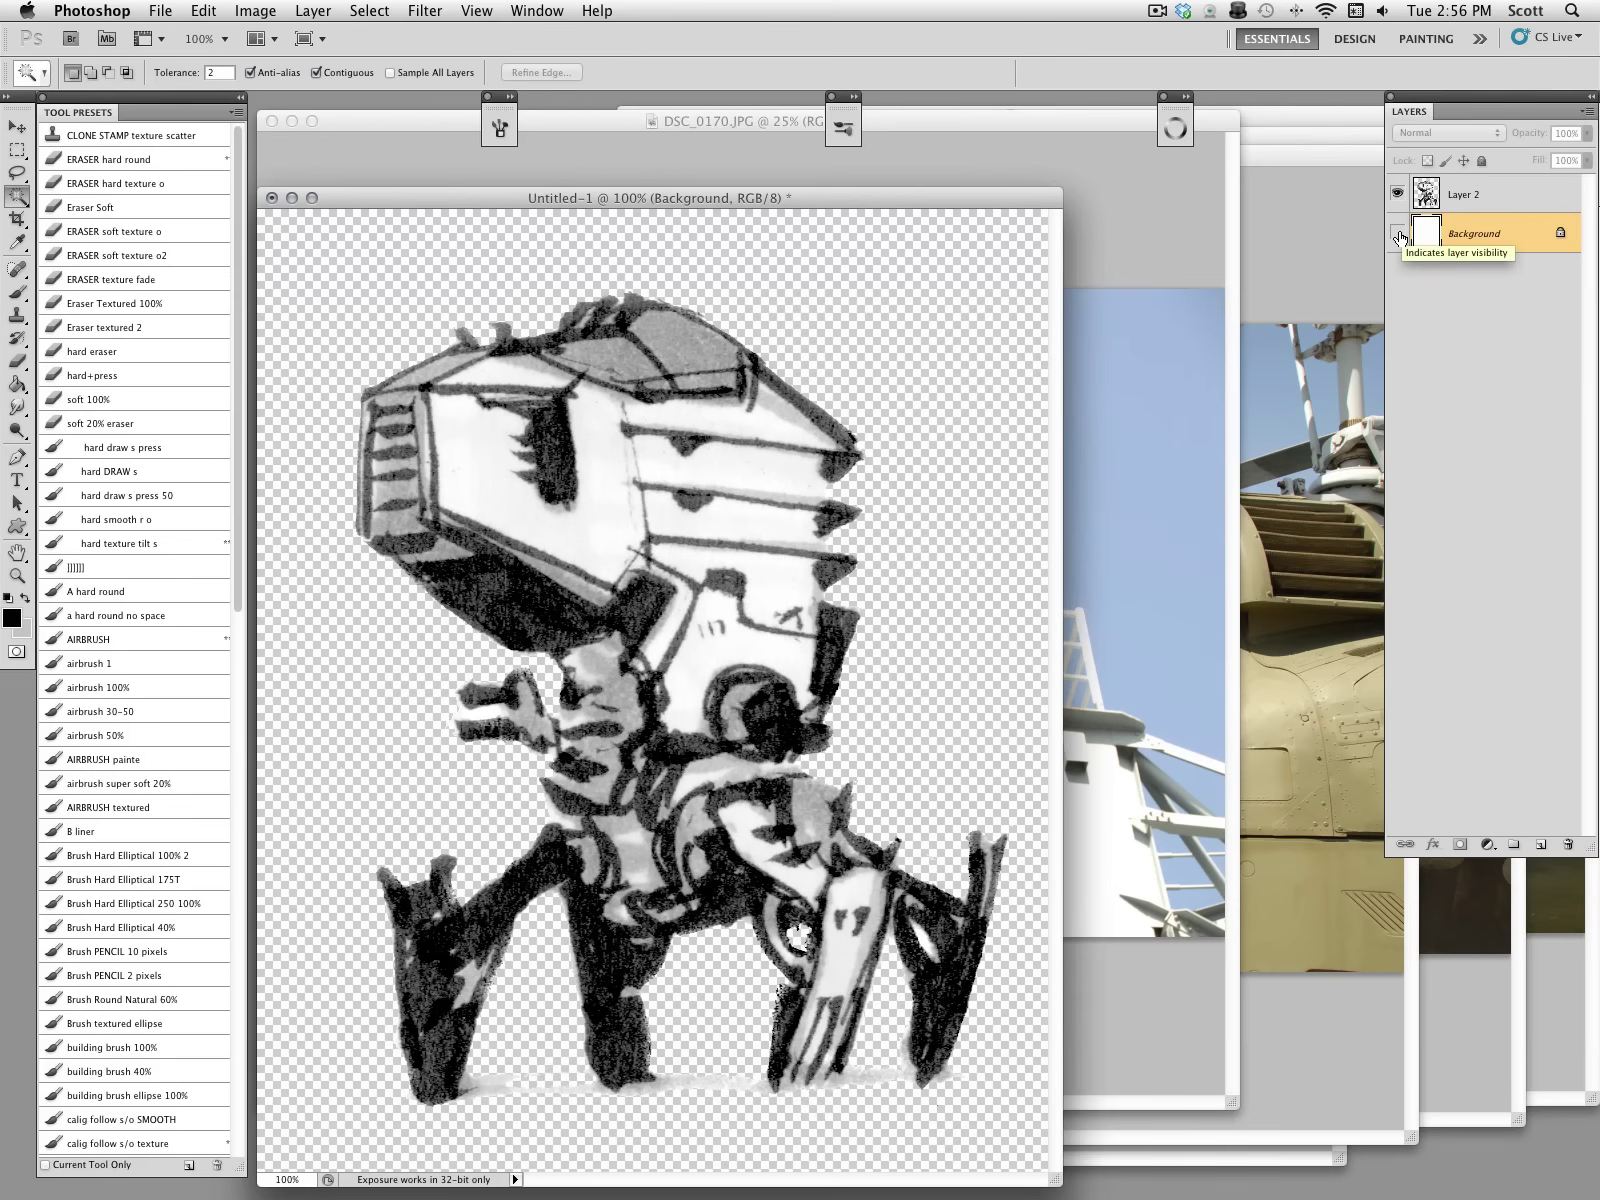
click(1398, 234)
drag(1001, 198, 999, 204)
Step: Darken the robot's white areas to grey on Layer 2 with a Levels adjustment
click(1440, 196)
key(ctrl+l)
drag(1437, 687, 1345, 689)
click(1510, 404)
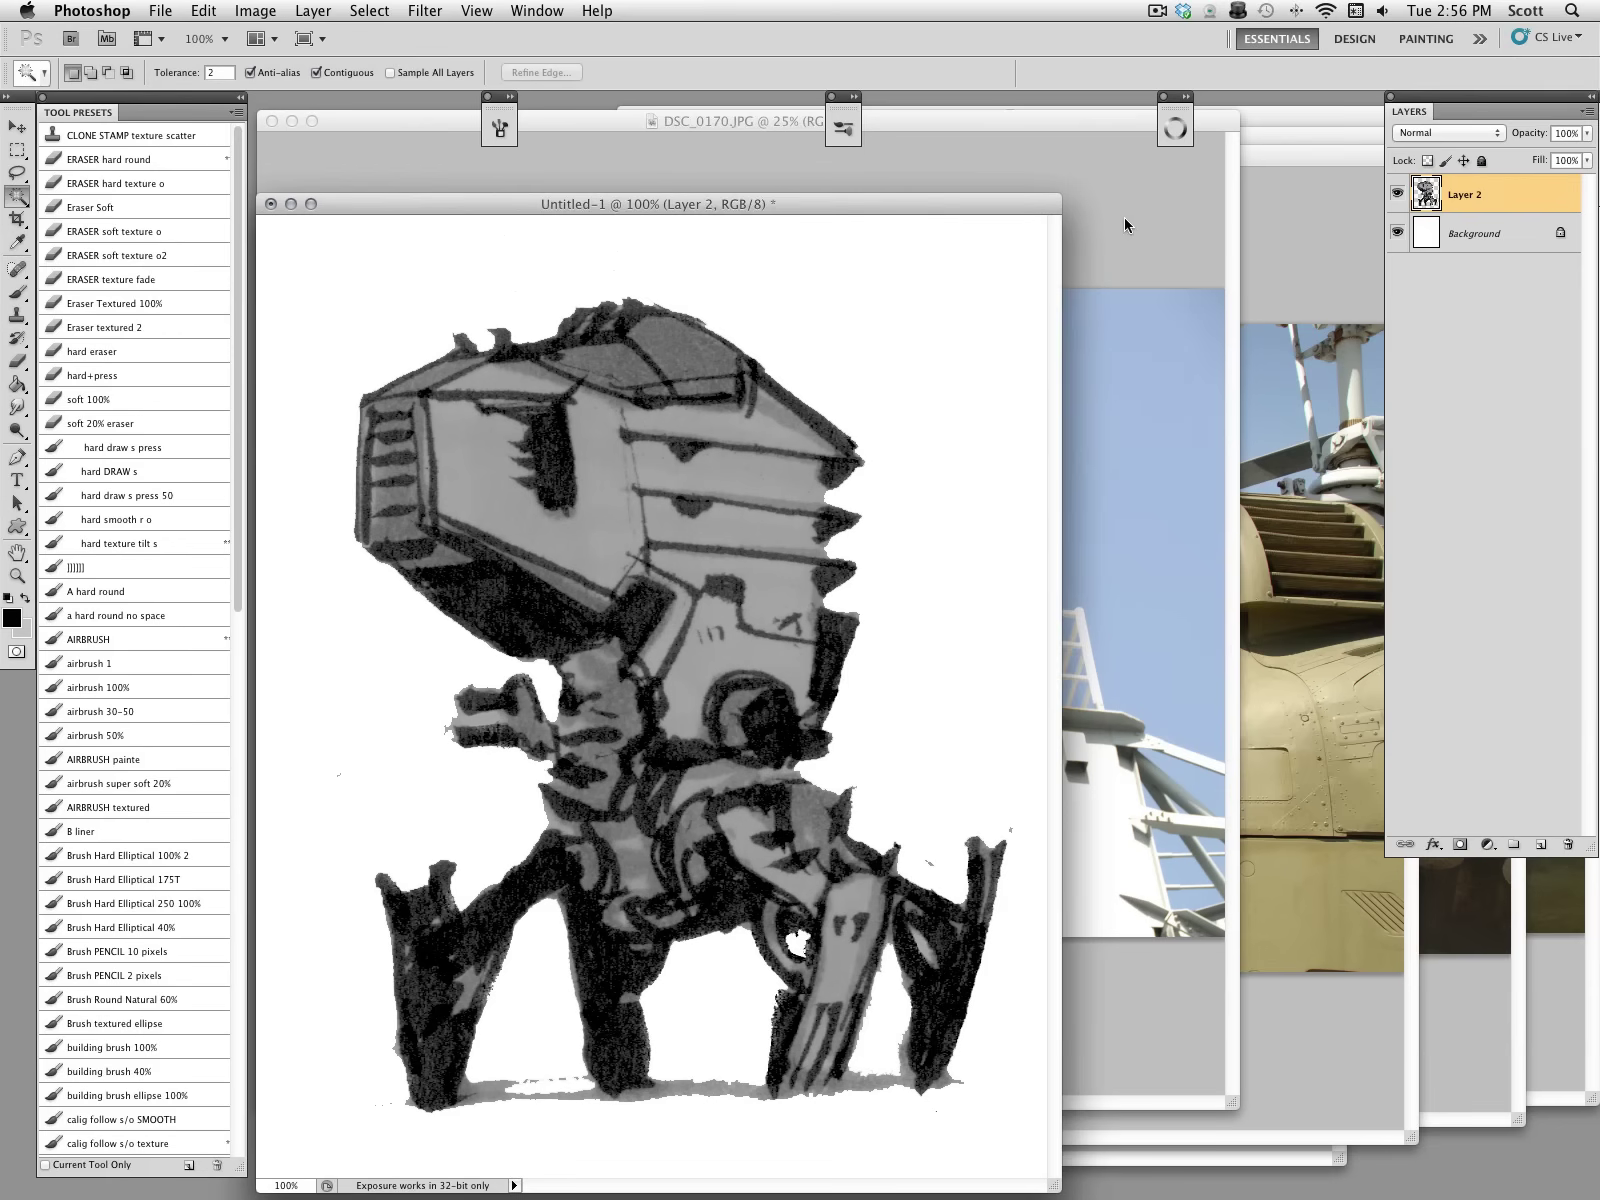
Step: Go through the open reference photos and arrange their windows beside the robot drawing, including DSC_0244.JPG and DSC_0170.JPG
click(1138, 386)
drag(1102, 122, 1052, 364)
click(1156, 248)
drag(1277, 155, 1101, 221)
click(1299, 231)
drag(1278, 174, 1335, 148)
key(ctrl+Tab)
key(ctrl+Tab)
key(ctrl+Tab)
key(ctrl+Tab)
key(ctrl+Tab)
key(ctrl+Tab)
key(ctrl+Tab)
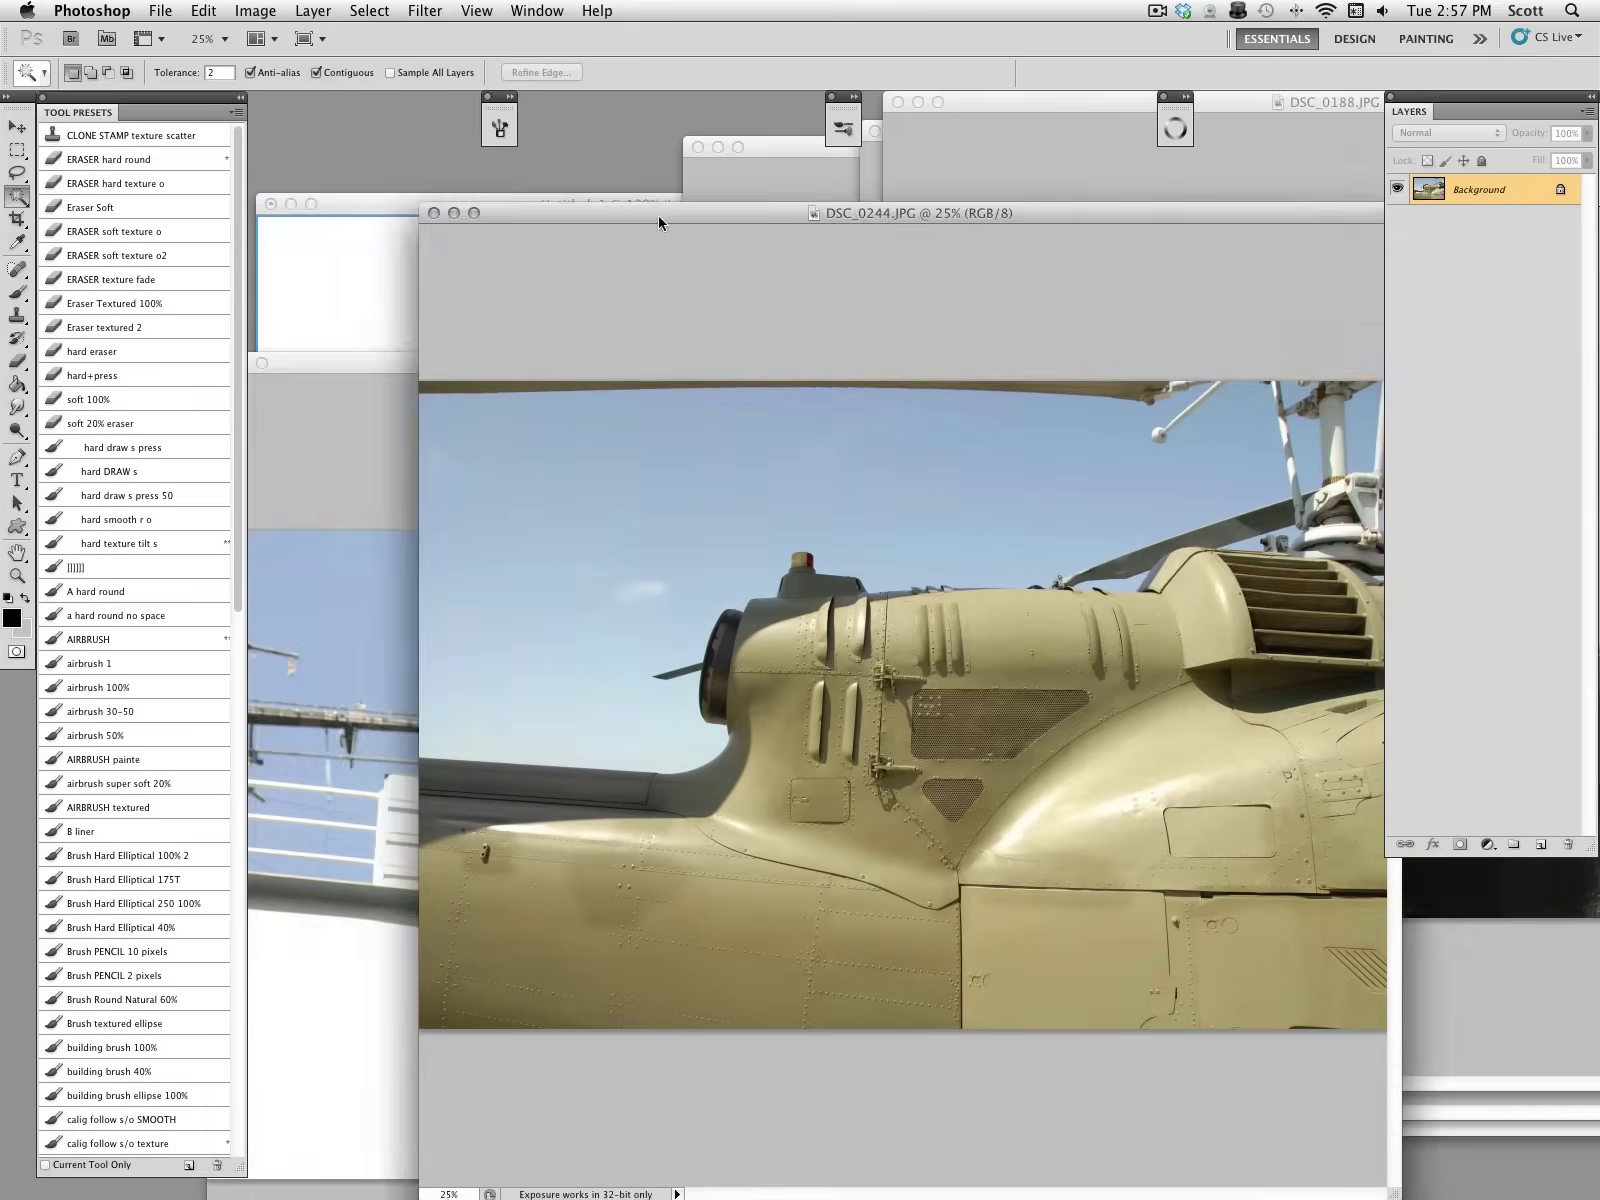
drag(658, 216, 1048, 176)
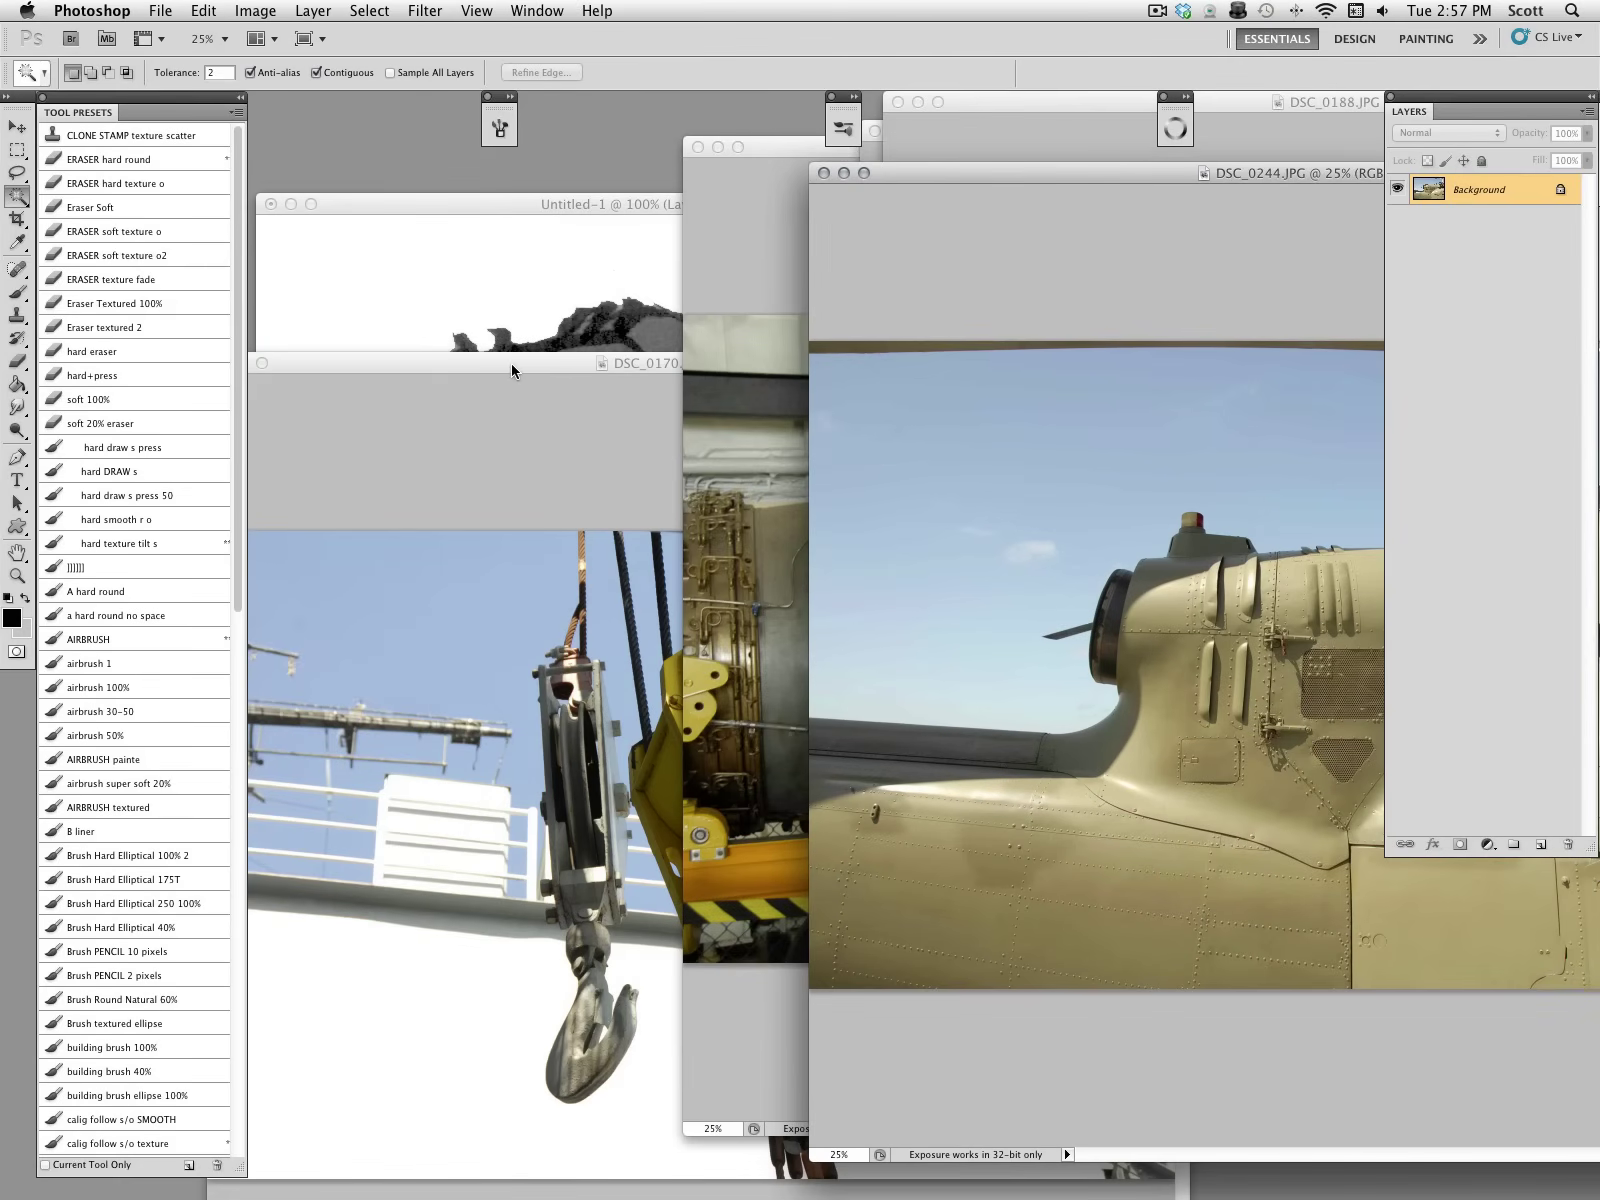
drag(507, 367, 1003, 254)
Step: Try to copy the crane hook photo DSC_0170.JPG into the robot drawing at its current size
drag(1222, 725, 584, 566)
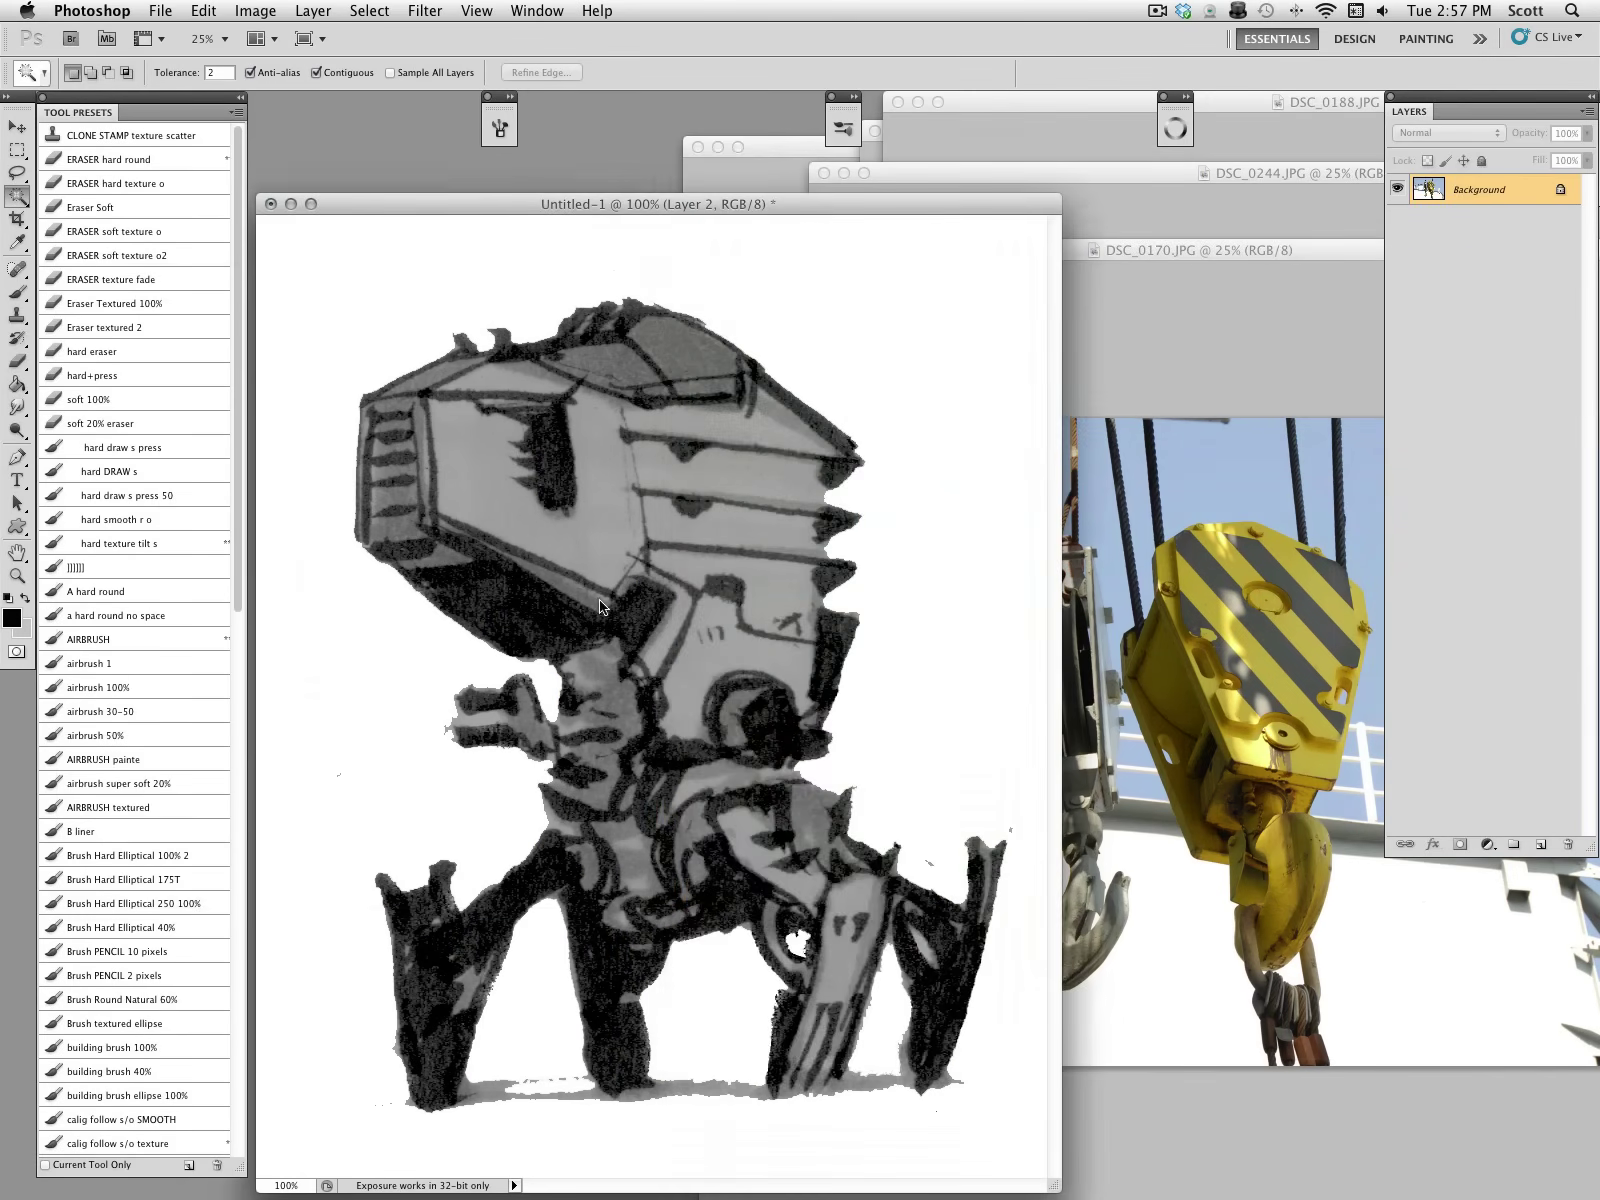
key(ctrl+z)
Step: Enlarge the robot drawing to a height of 3000 pixels
drag(822, 205, 826, 208)
click(255, 11)
click(280, 193)
double_click(927, 376)
text(3000)
click(1186, 324)
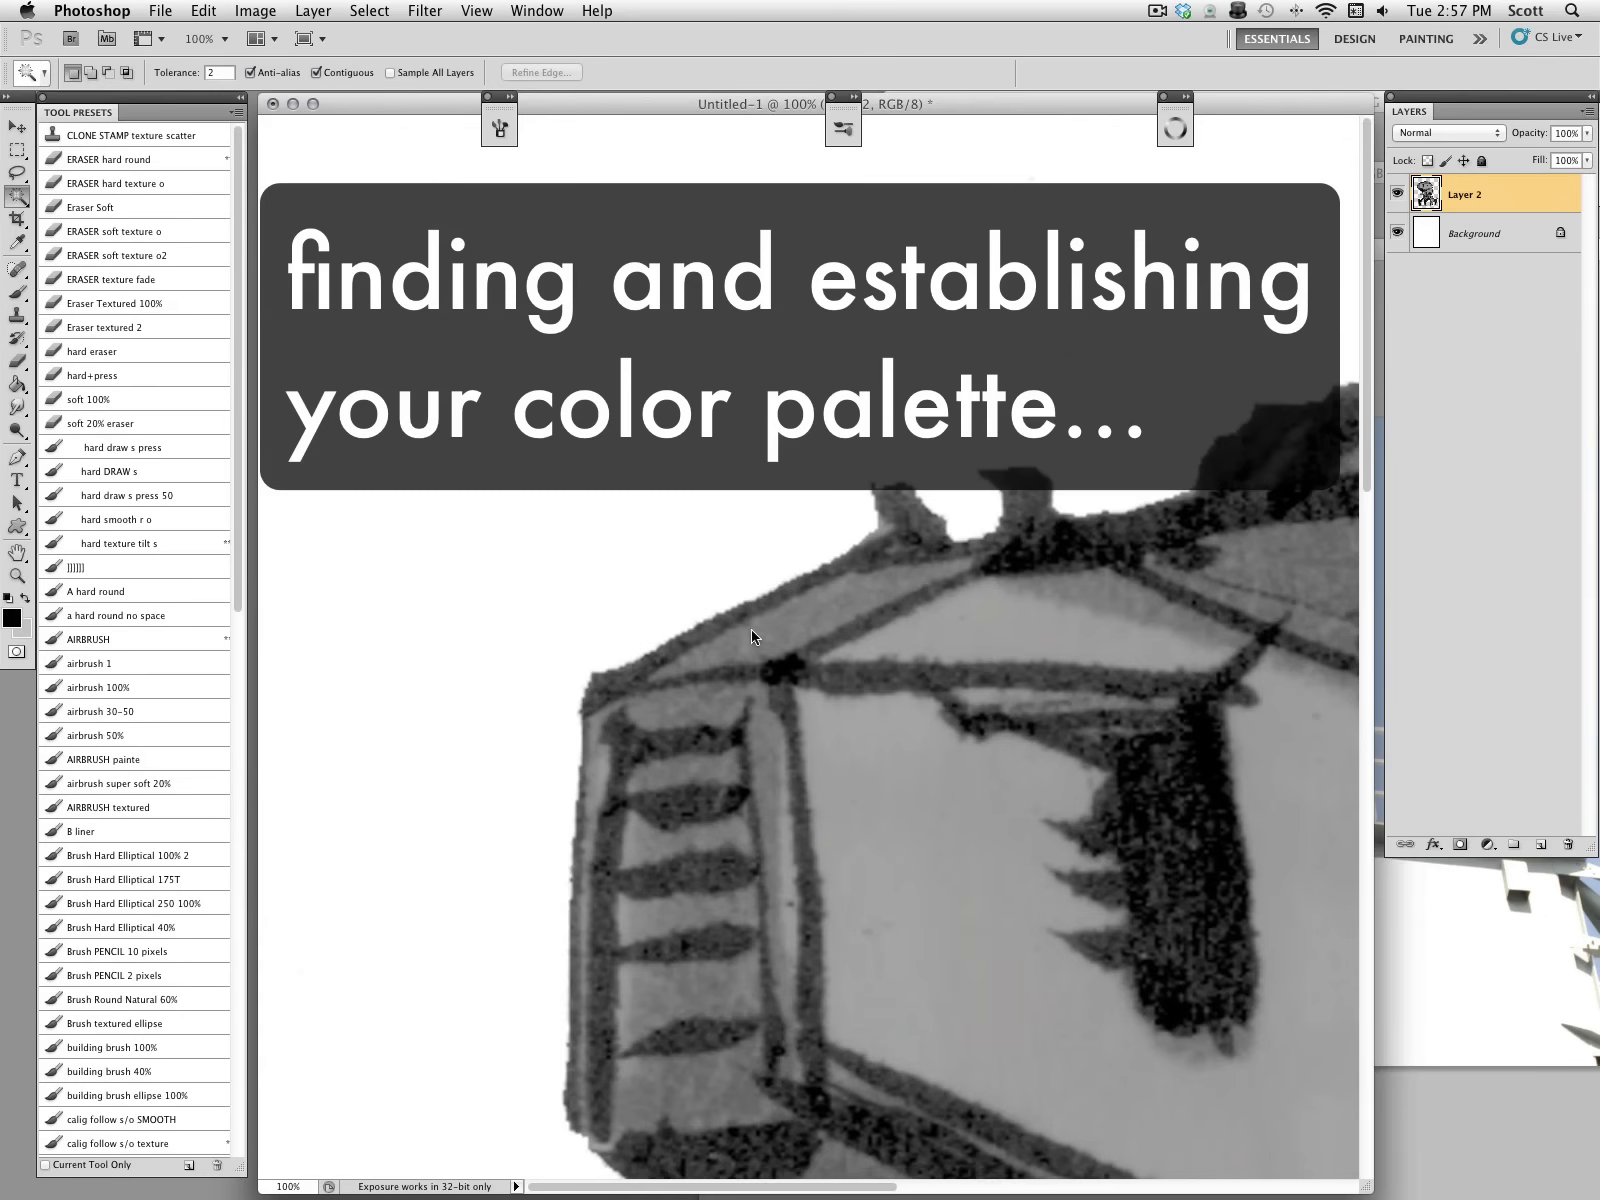
key(z)
alt+click(755, 655)
alt+click(755, 654)
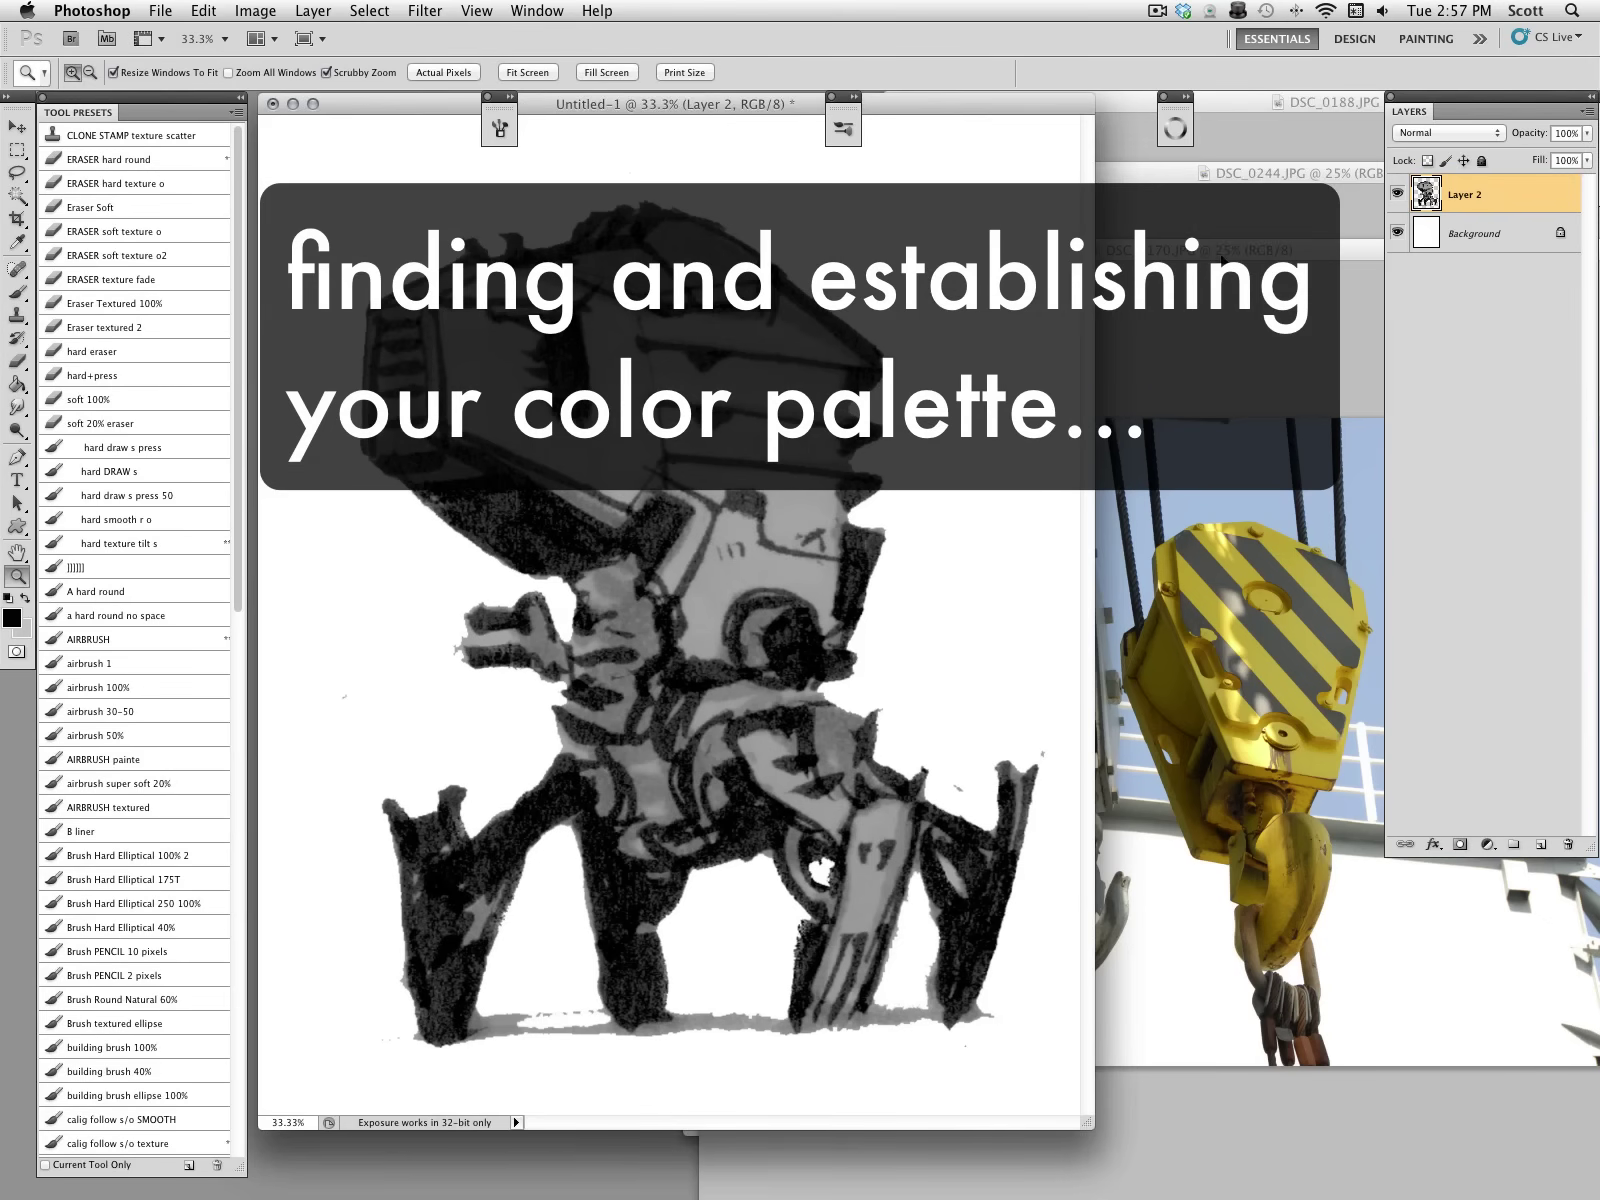
Step: Copy the crane hook photo DSC_0170.JPG into the robot drawing as a new layer and close the photo
click(1216, 256)
drag(1175, 568, 715, 403)
click(1140, 468)
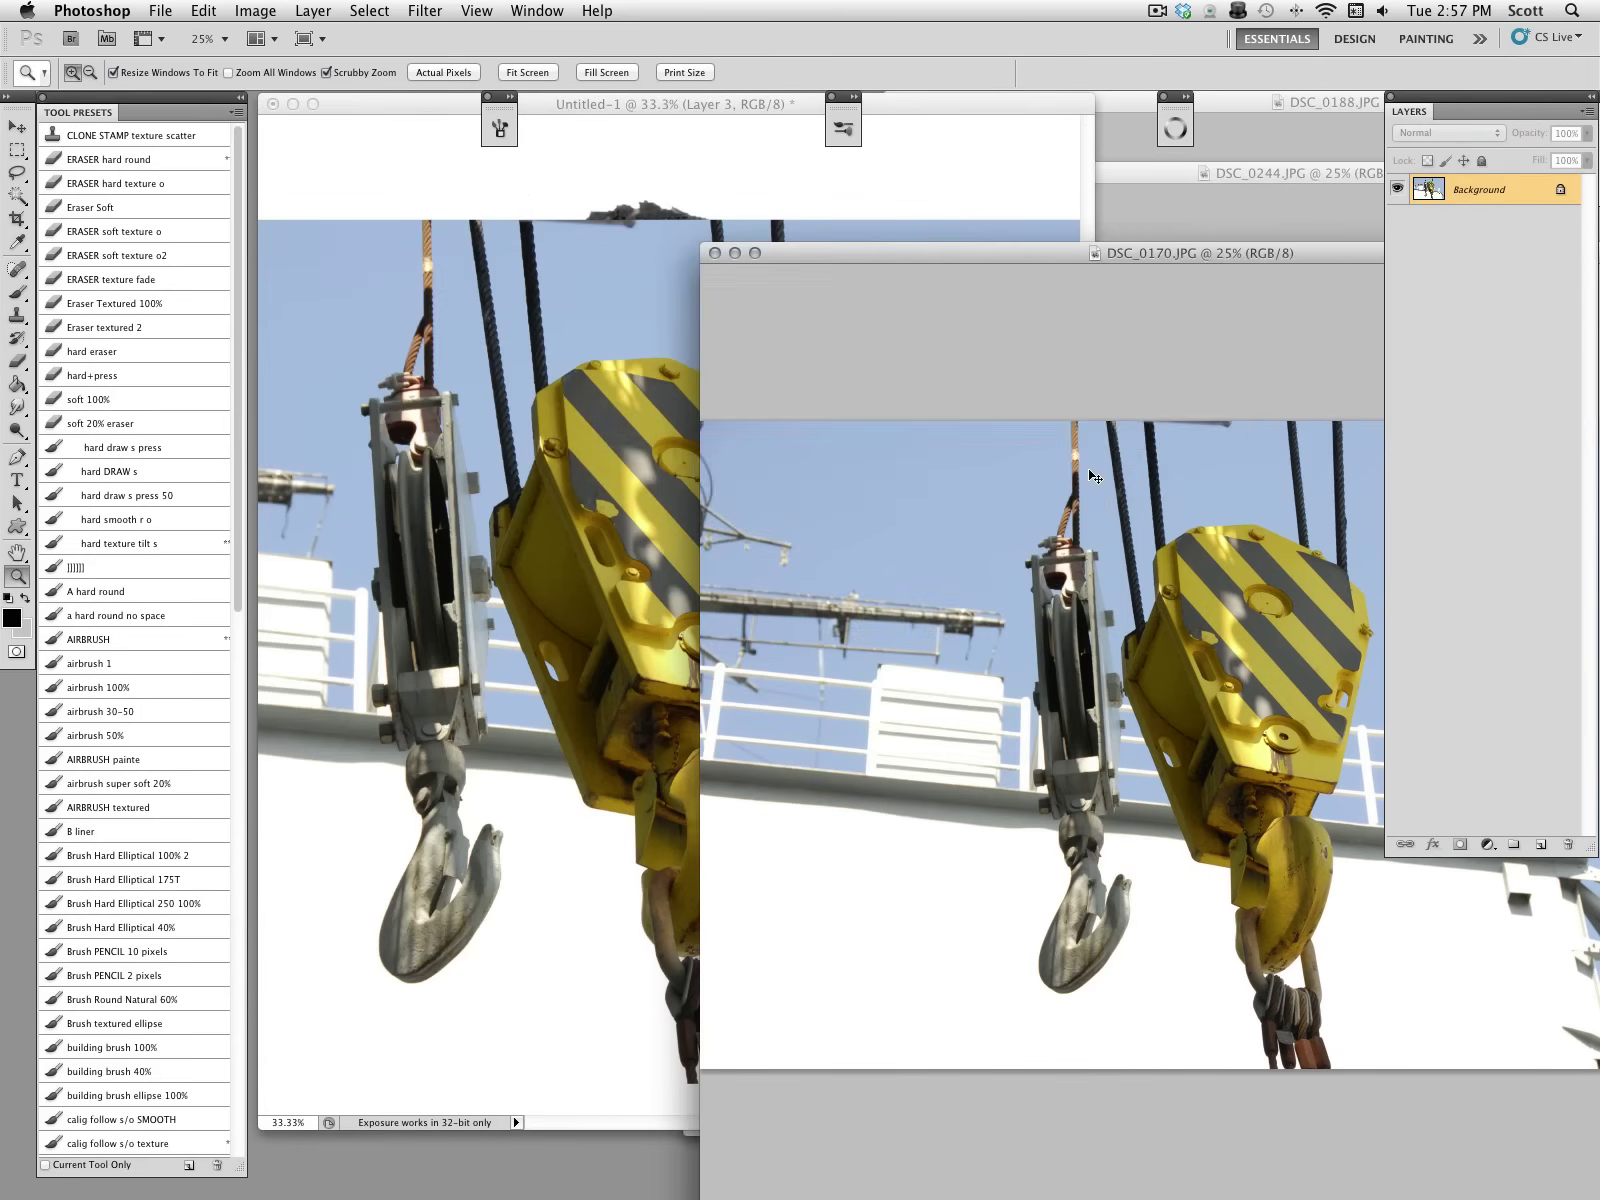
key(super+w)
Step: Copy the helicopter photo DSC_0244.JPG into the robot drawing as a new layer and close the photo
click(1093, 555)
drag(1093, 555, 754, 479)
click(1236, 514)
key(super+w)
Step: Copy the gun mount photo DSC_0188.JPG into the robot drawing as a new layer and close the photo
click(1211, 558)
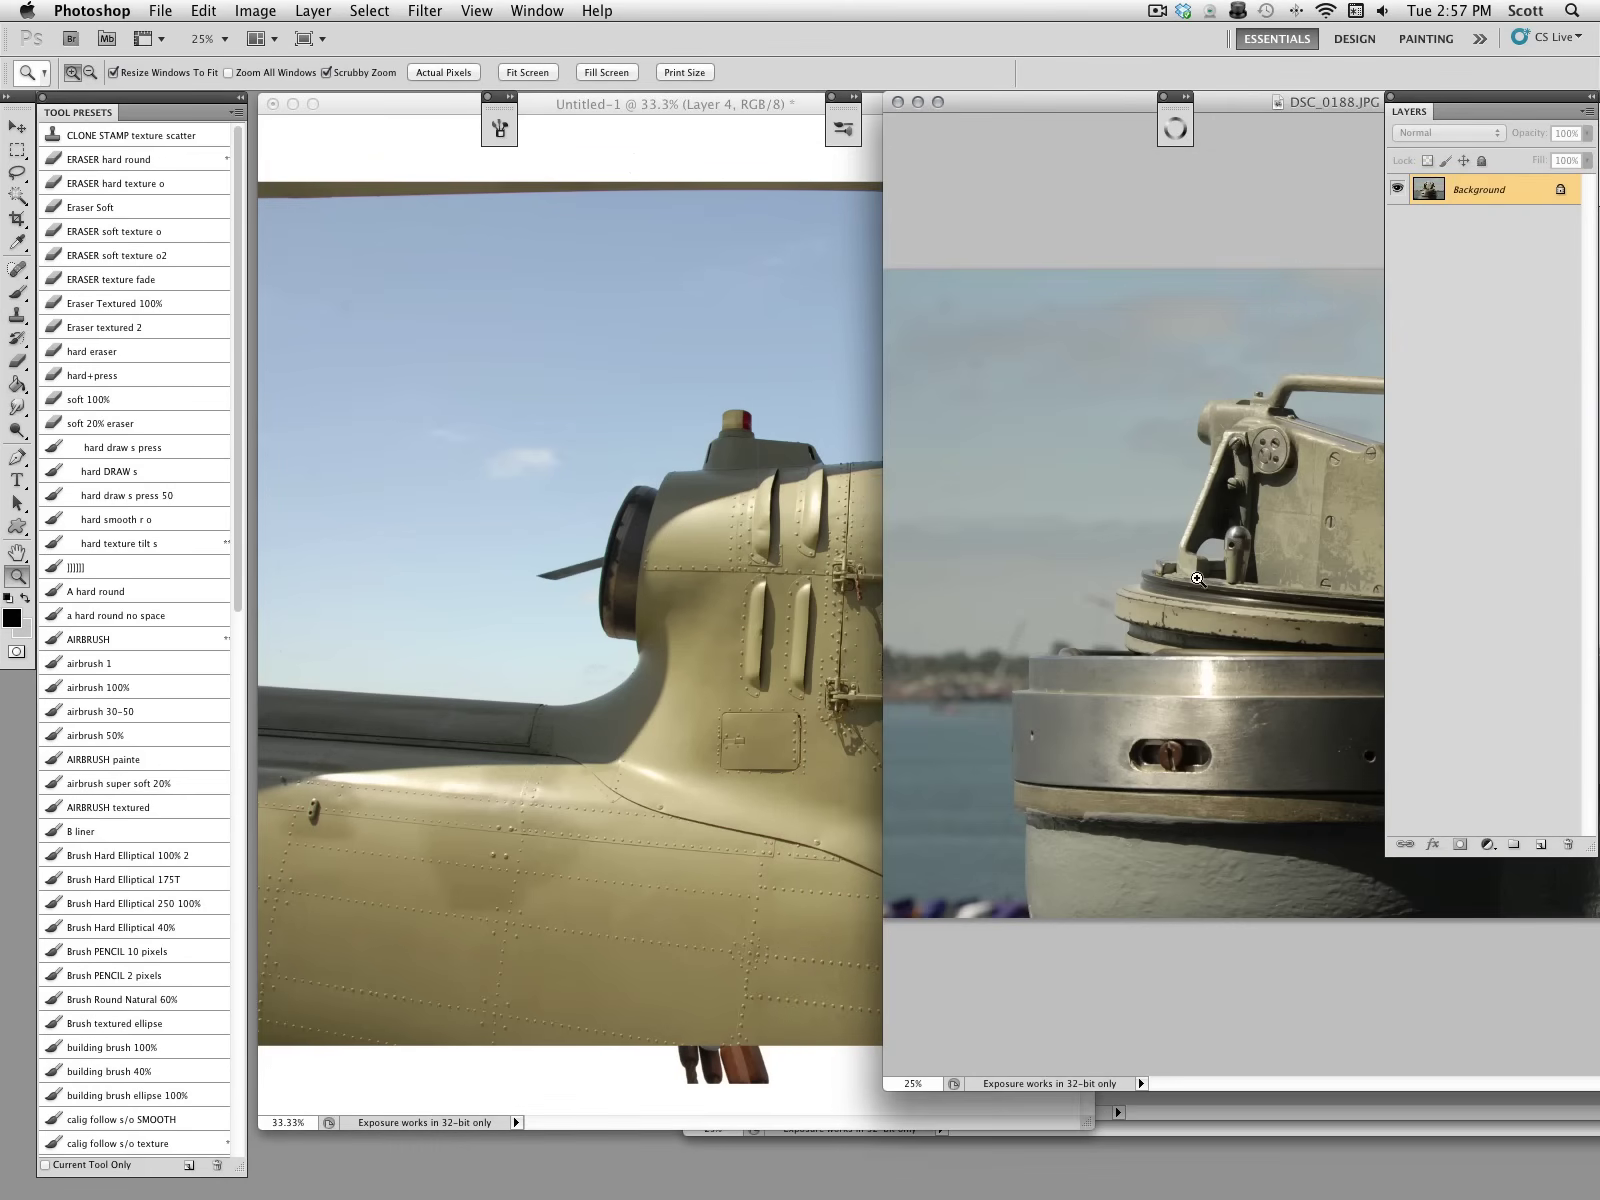
drag(568, 571, 562, 574)
click(1190, 550)
key(super+w)
Step: Copy the riveted metal panel photo DSC_0316.JPG into the robot drawing as a new layer and close the photo
click(1160, 570)
drag(1140, 578, 730, 577)
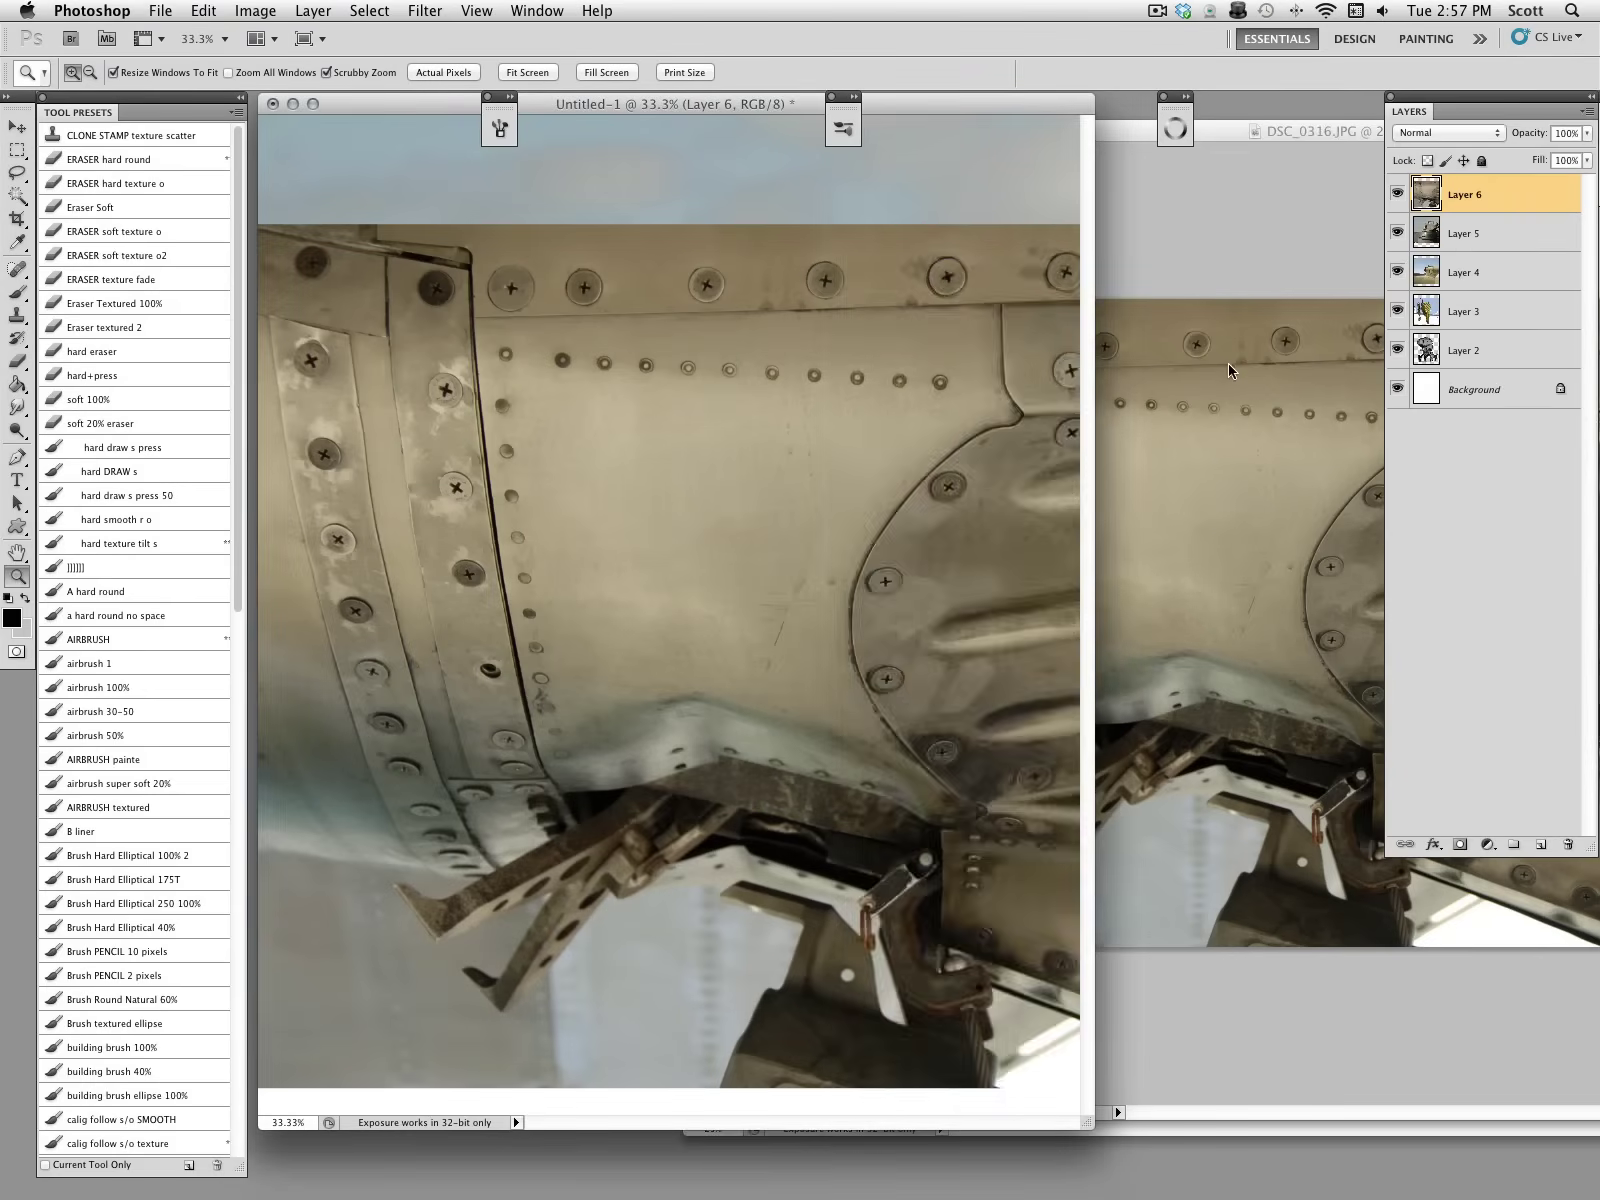
click(1210, 440)
key(super+w)
Step: Copy the jet engine photo into the robot drawing as a new layer and close the photo
click(1188, 517)
drag(1188, 520, 626, 618)
click(1220, 556)
key(super+w)
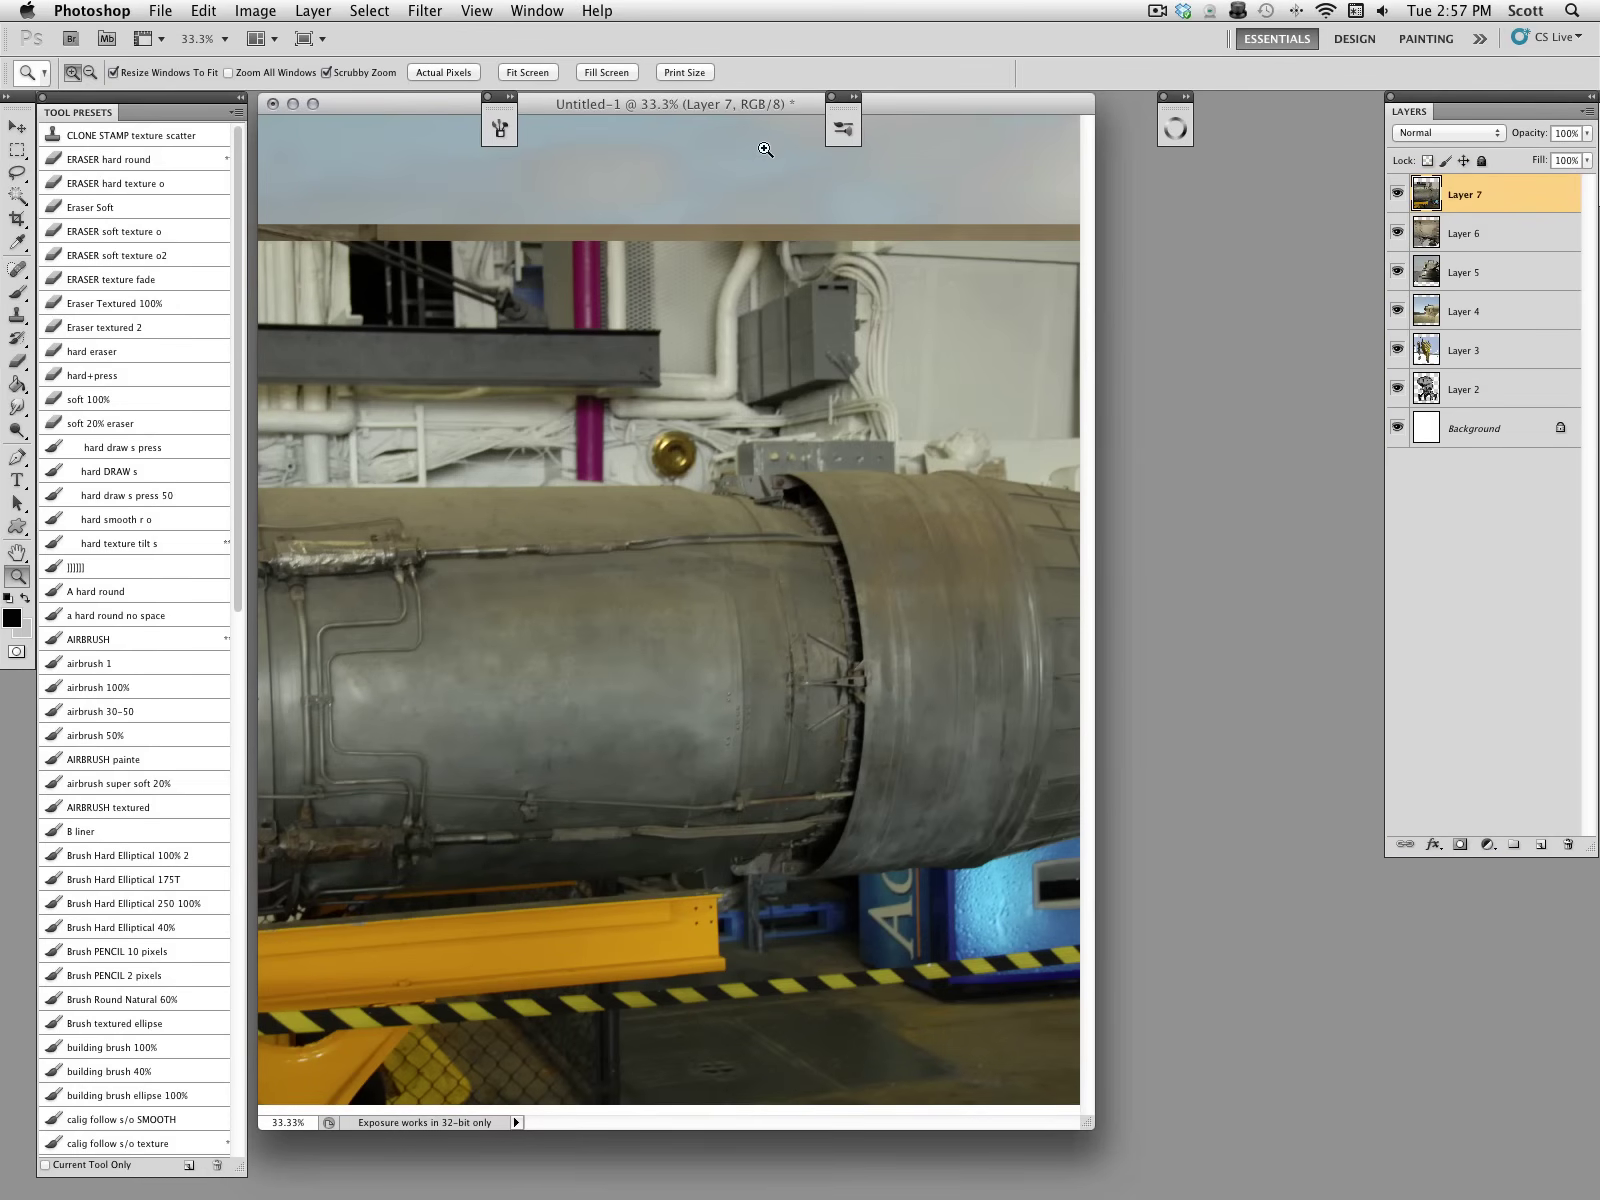
Step: In full-screen view, hide Layers 4 to 7, keep Layer 3 shown, and clip all five photo layers to the robot on Layer 2
key(f)
drag(866, 714, 875, 728)
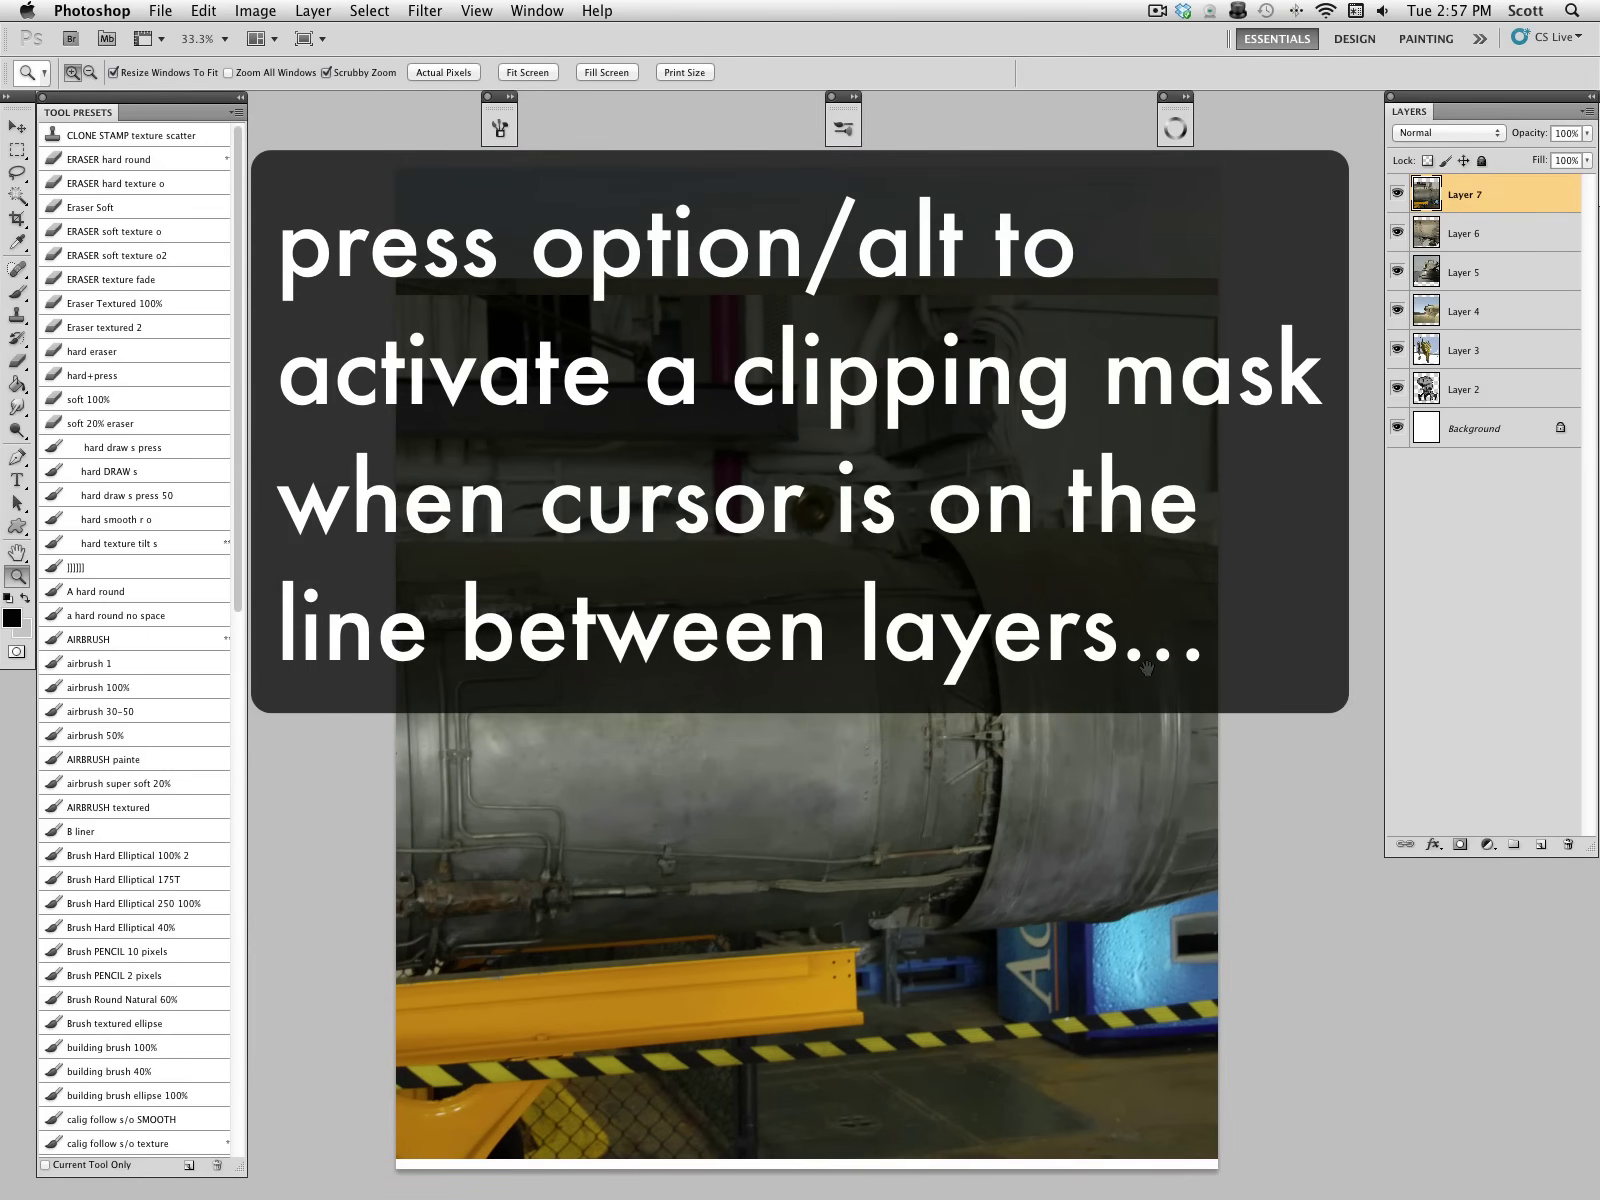
click(1425, 351)
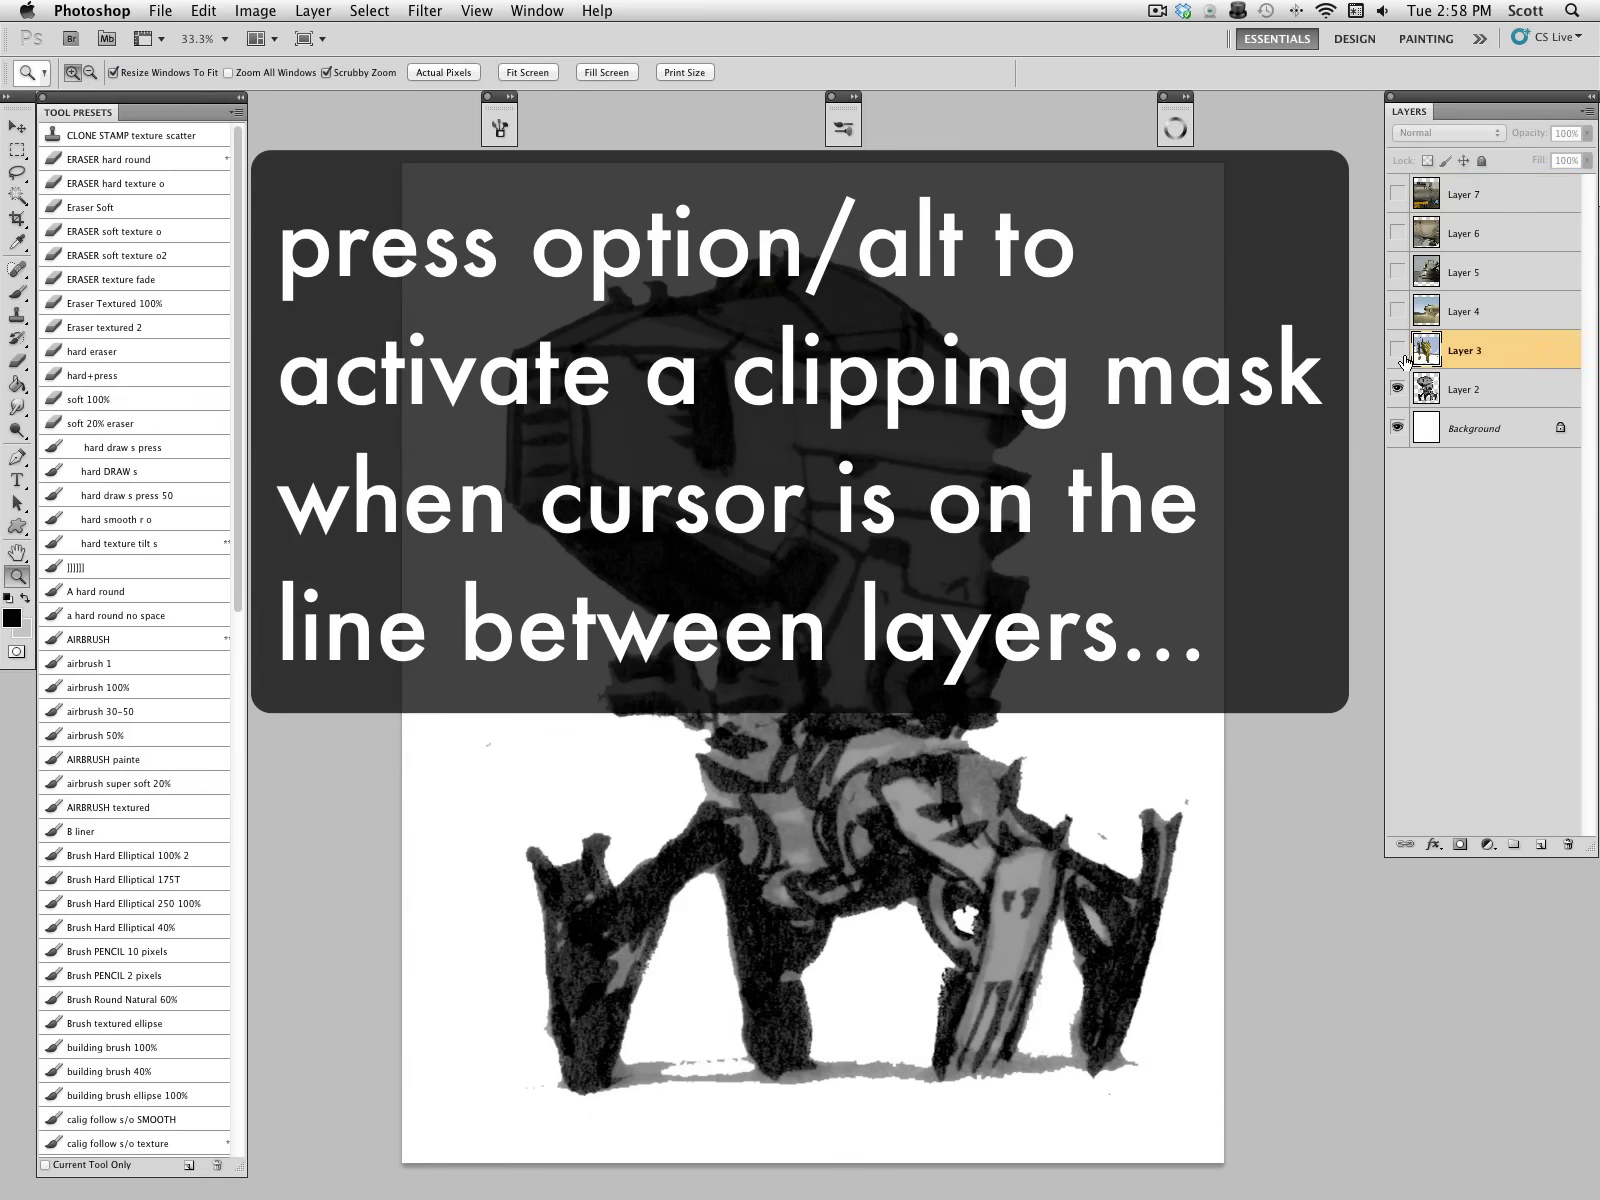
click(1398, 350)
alt+click(1493, 369)
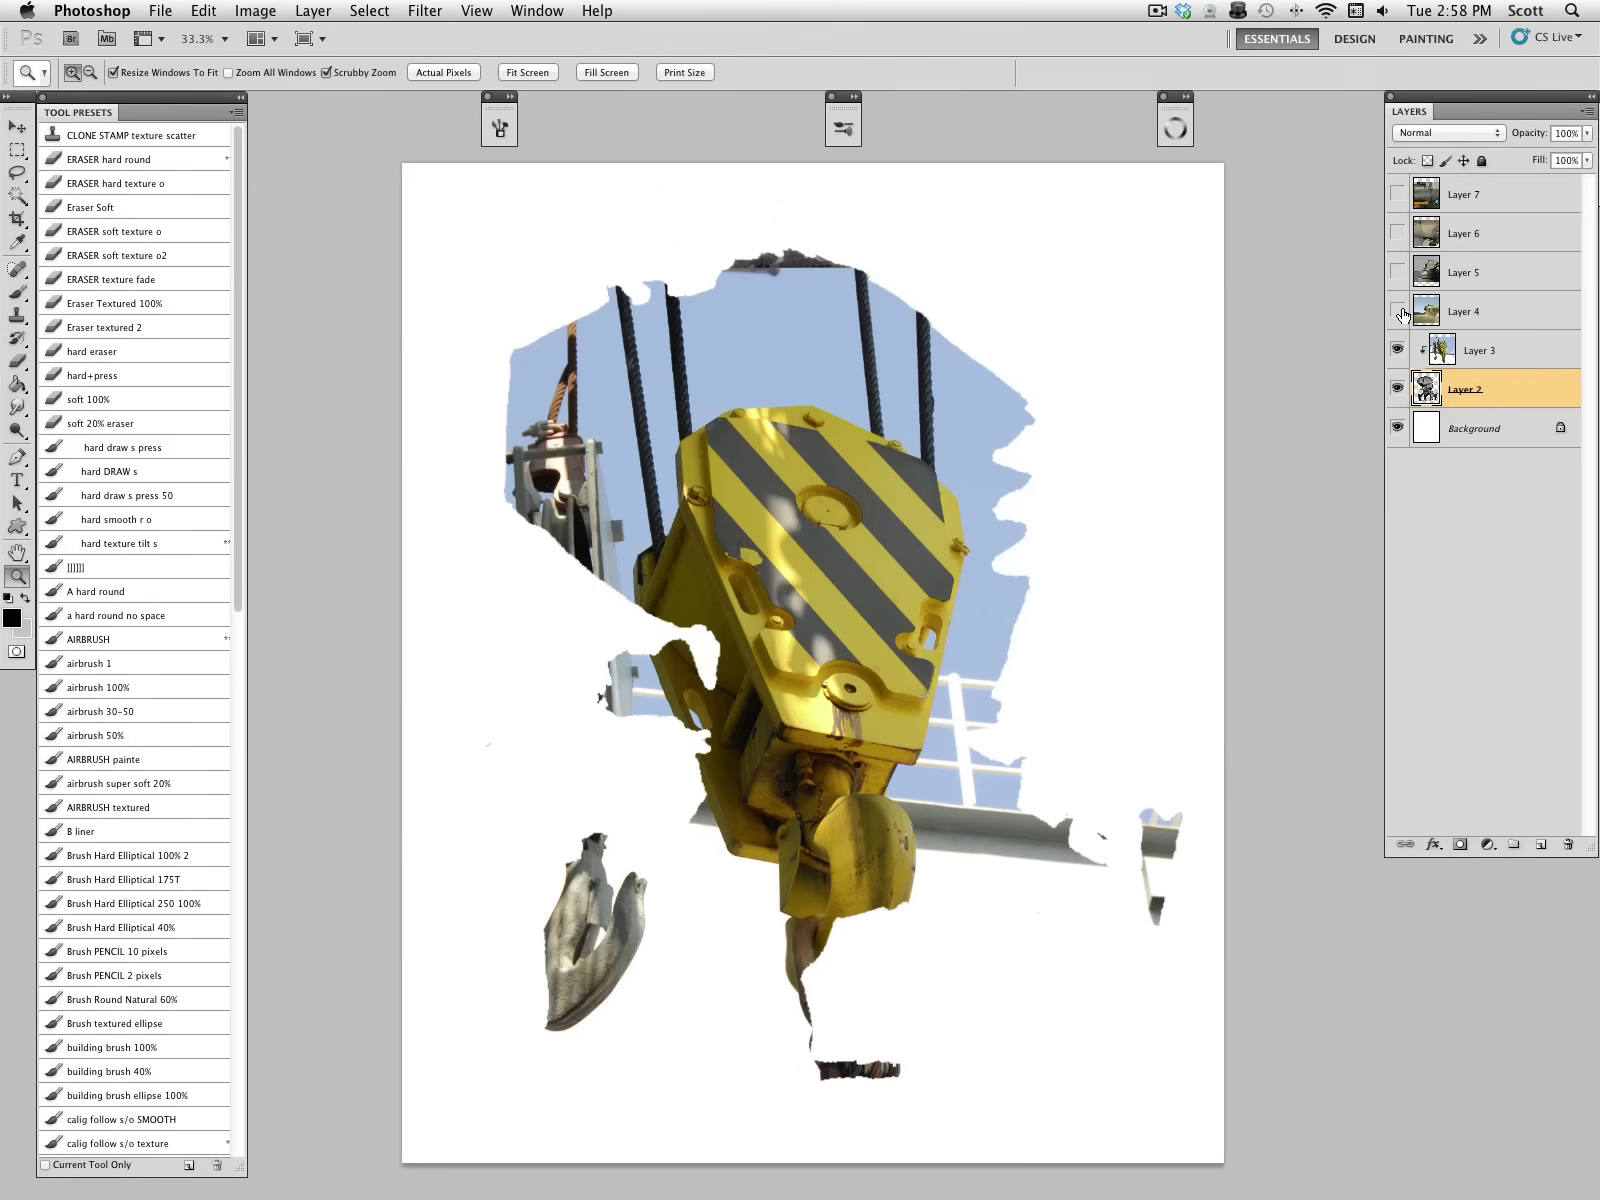
alt+click(1488, 213)
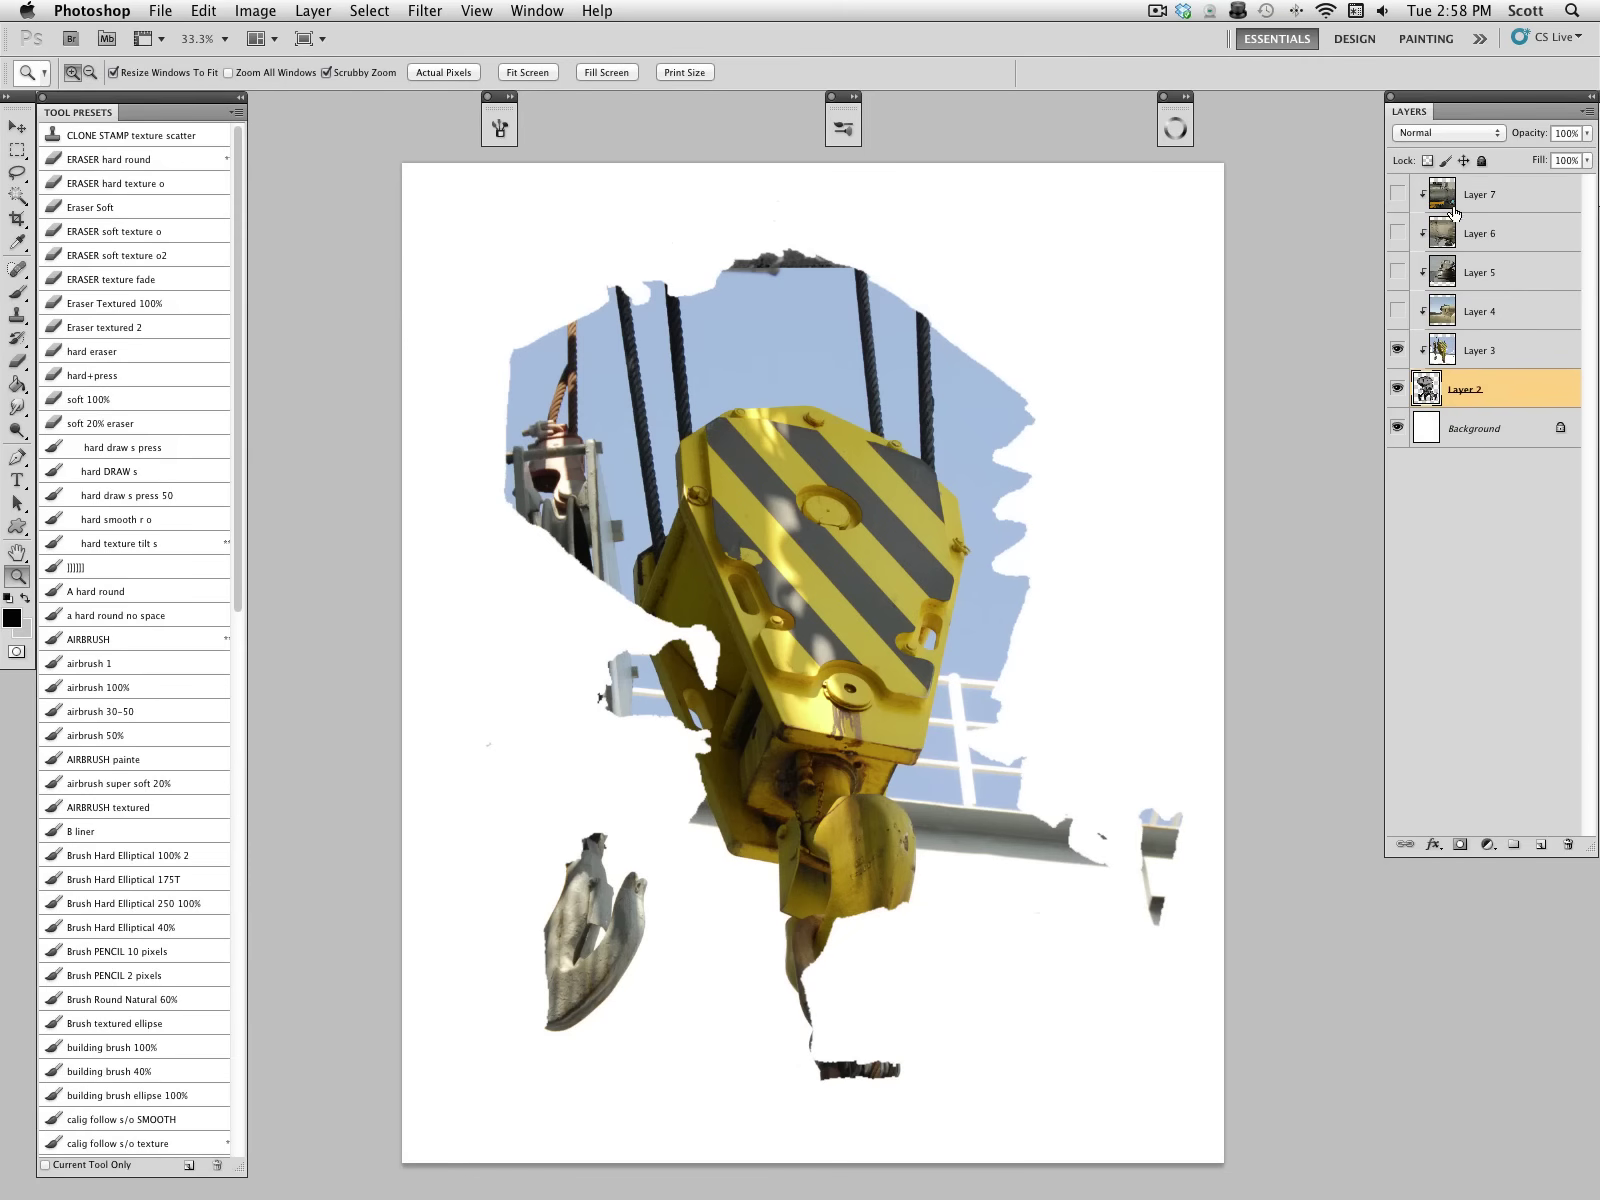
Step: Duplicate the gun mount photo on Layer 5 and place the visible copy beneath Layer 2, keeping the upper photo layers clipped
click(1447, 270)
drag(1443, 272, 1541, 844)
drag(1445, 275, 1445, 440)
click(1397, 427)
alt+click(1478, 251)
alt+click(1478, 213)
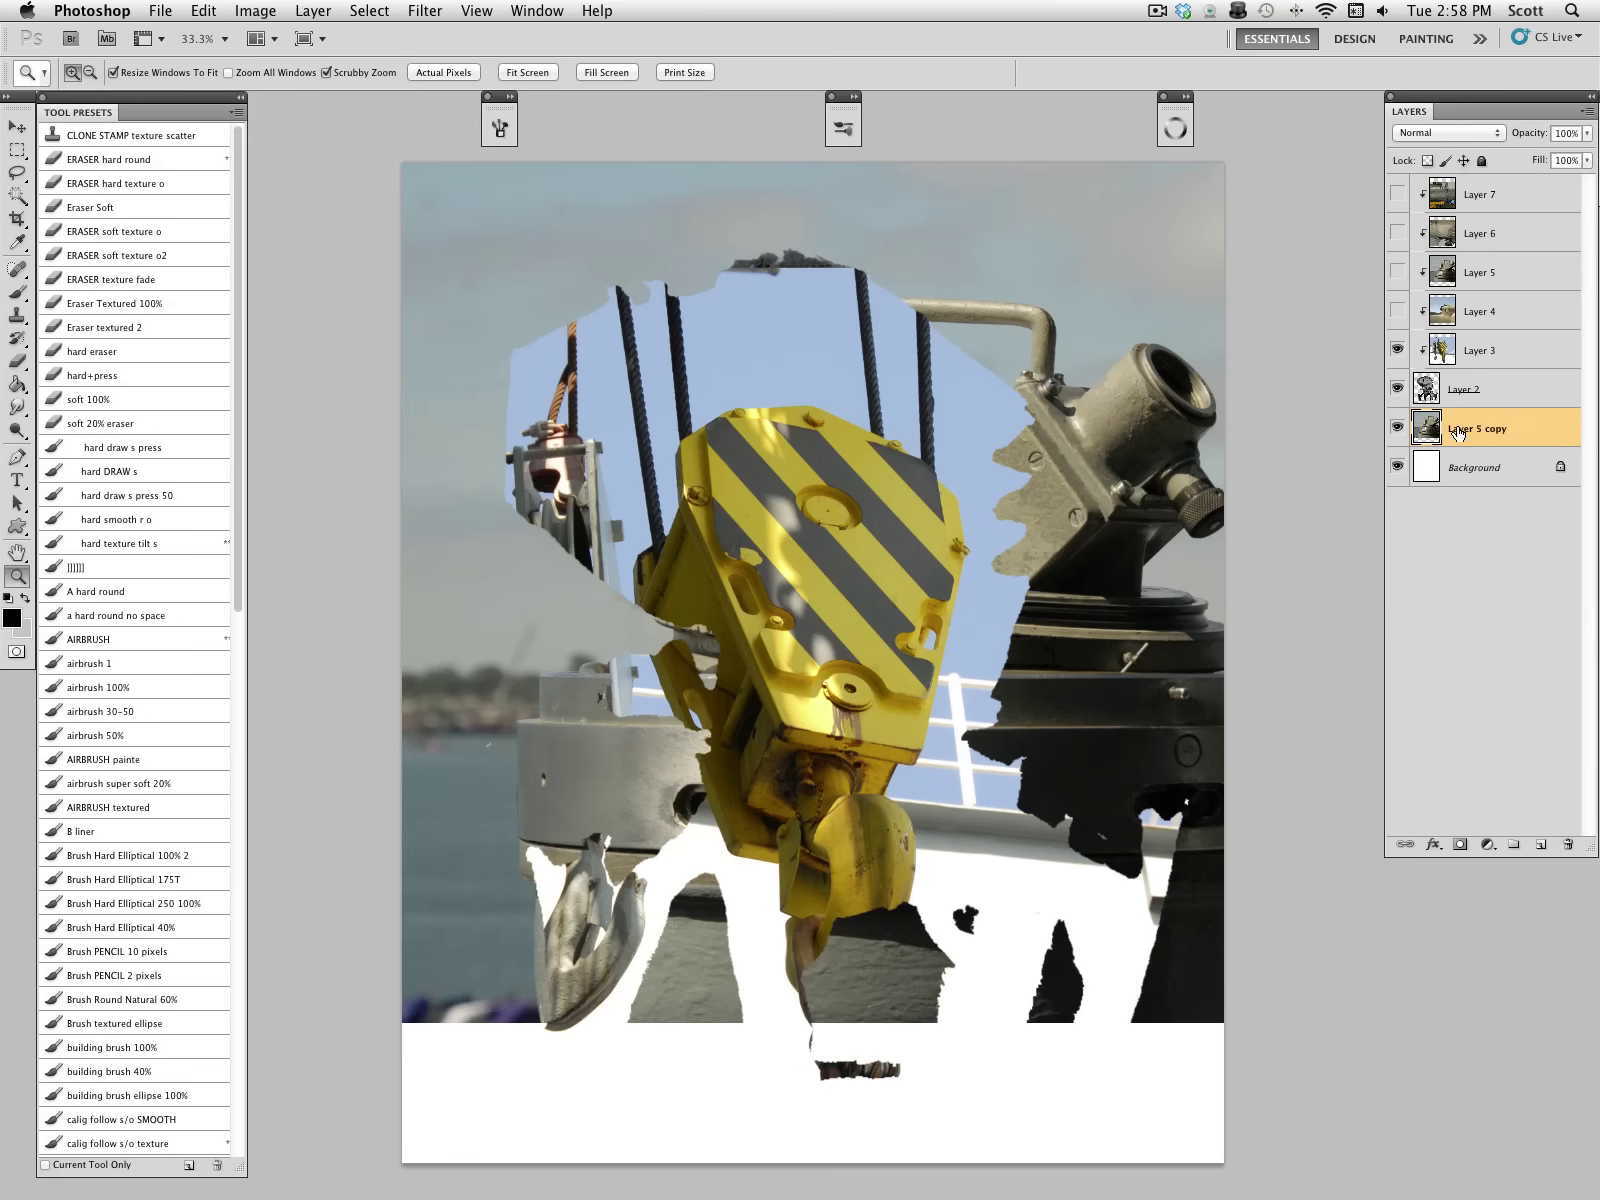
Step: Hide Layer 3 and enlarge Layer 5 copy so its blurred sky and shoreline fill the canvas behind the robot
click(1397, 349)
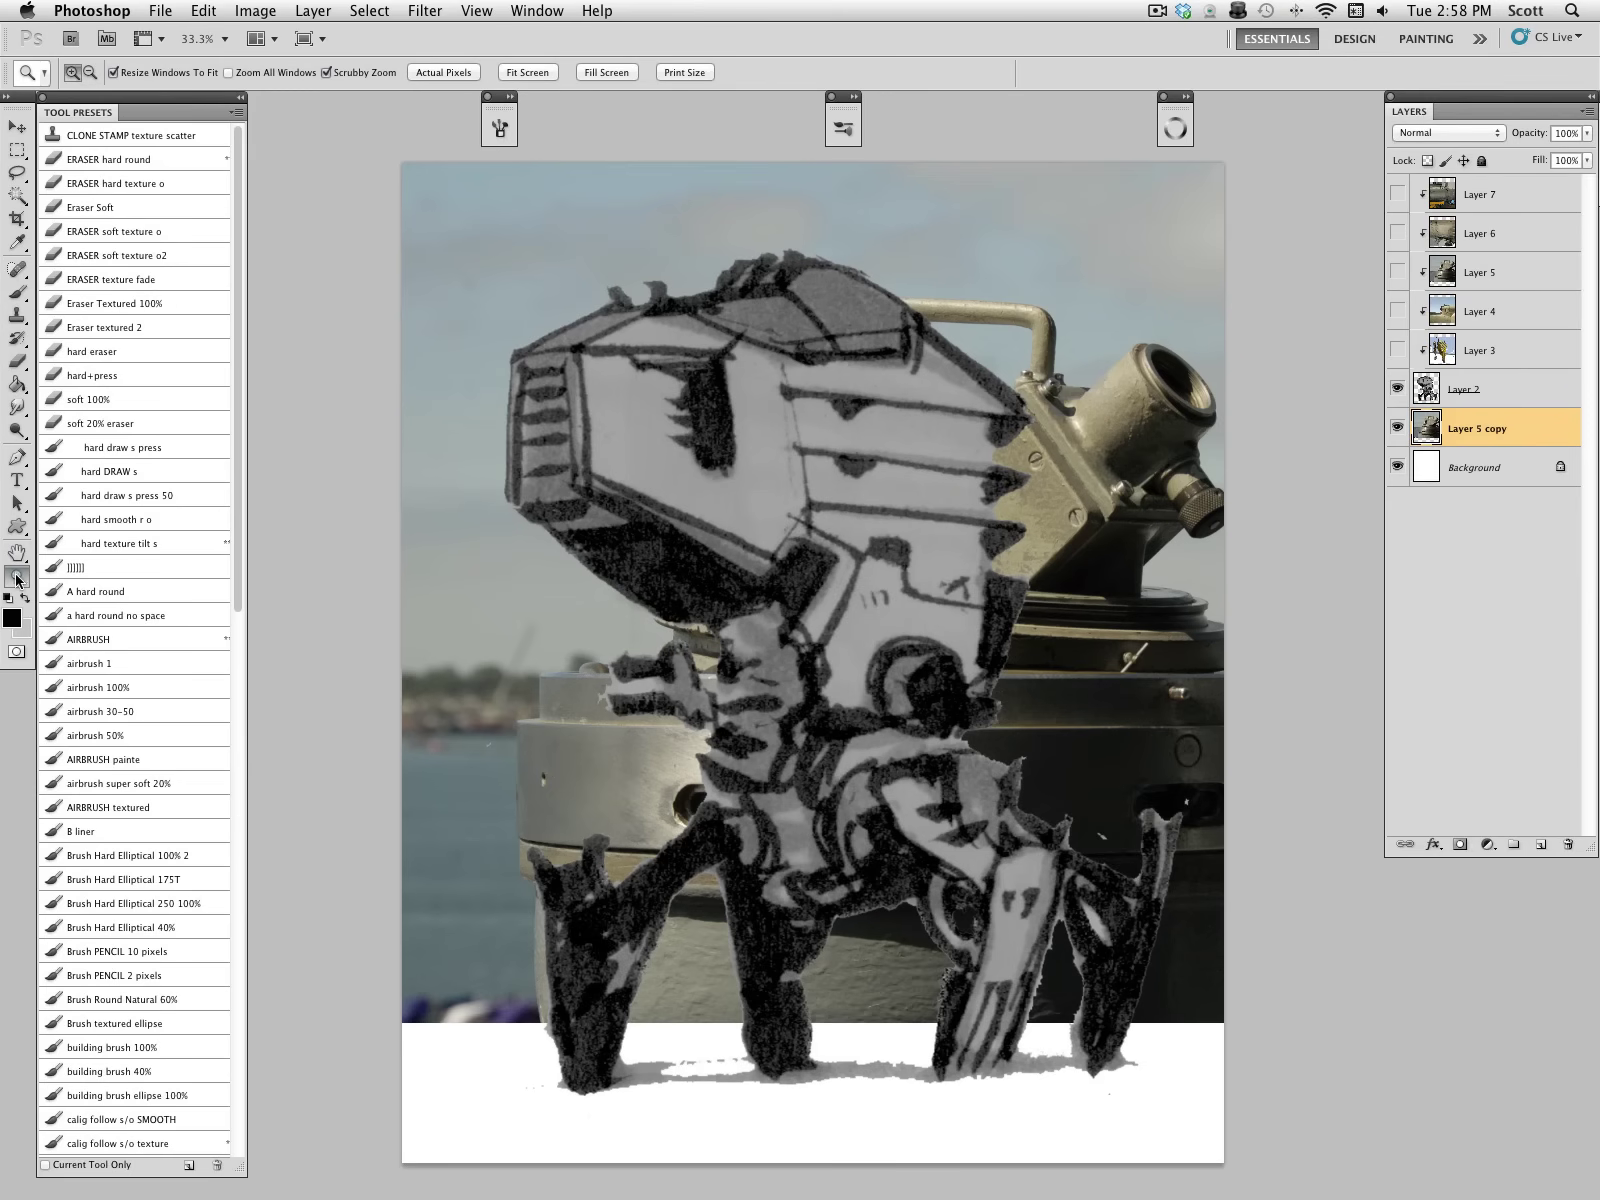
alt+click(836, 705)
alt+click(836, 705)
alt+click(836, 705)
alt+click(700, 556)
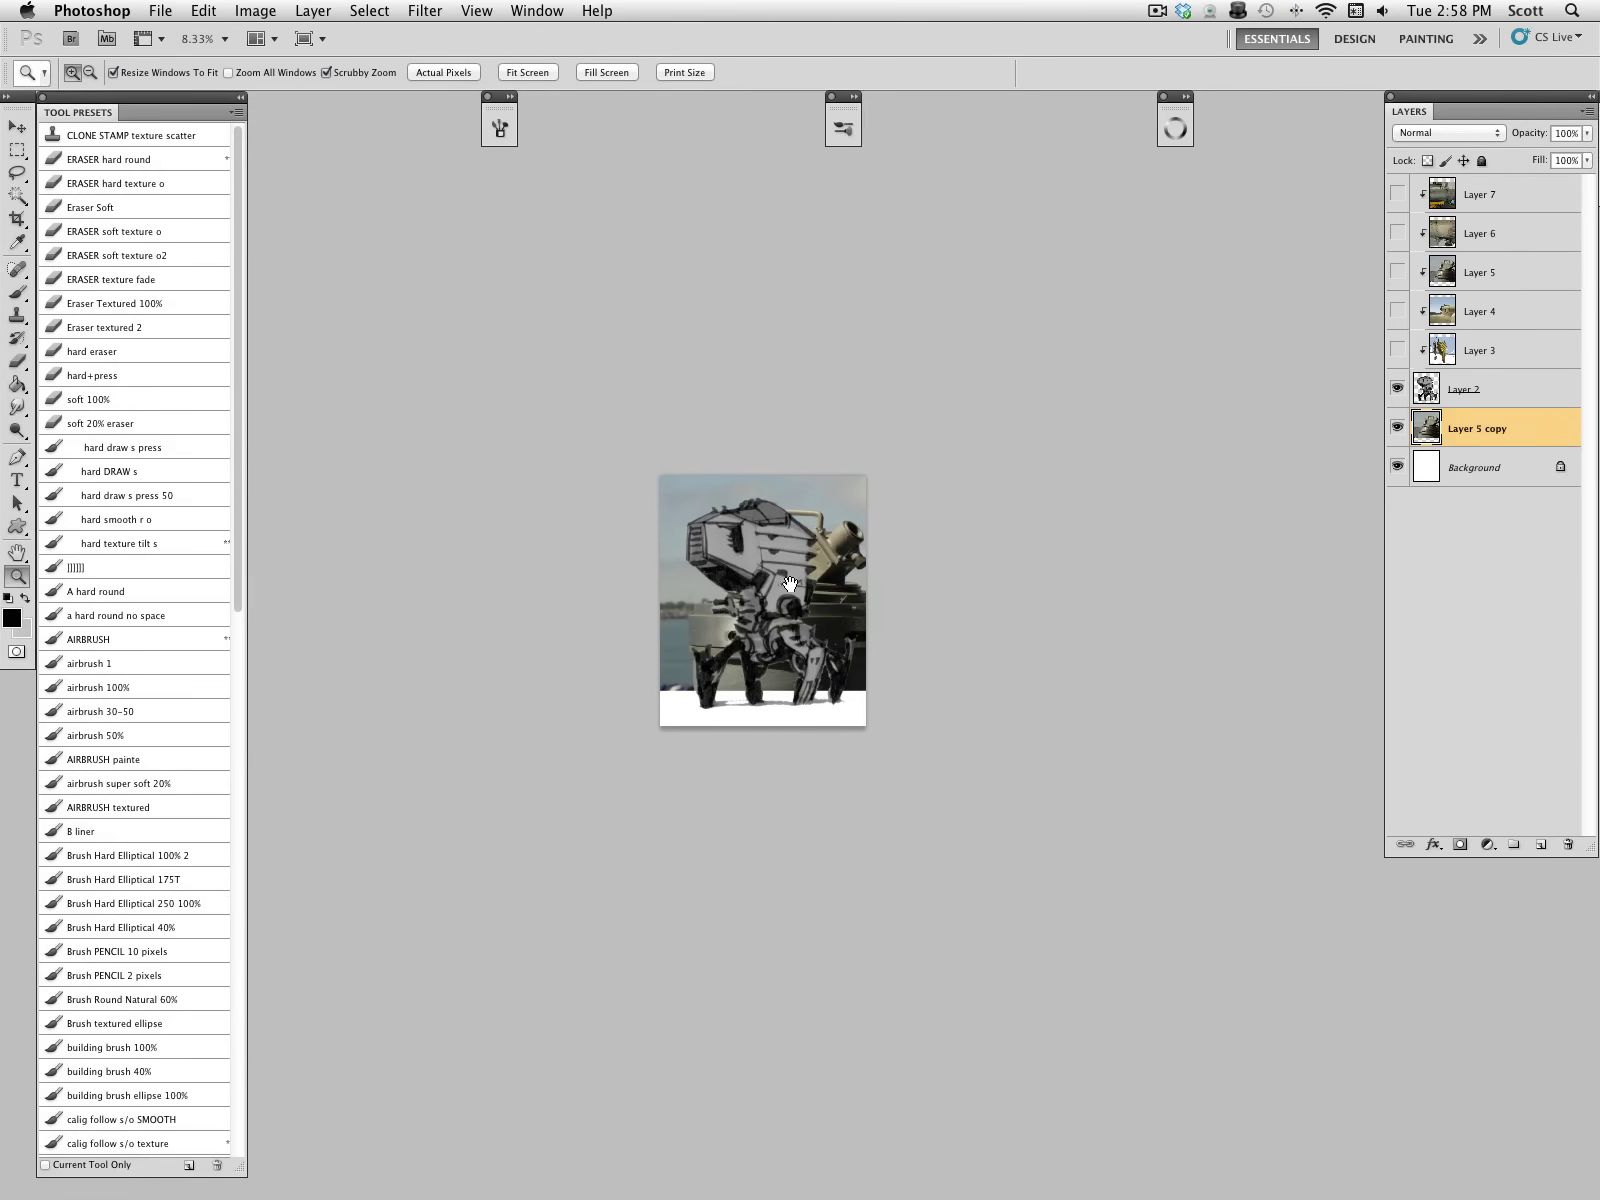
key(v)
drag(1082, 688, 666, 797)
drag(830, 844, 844, 834)
key(Return)
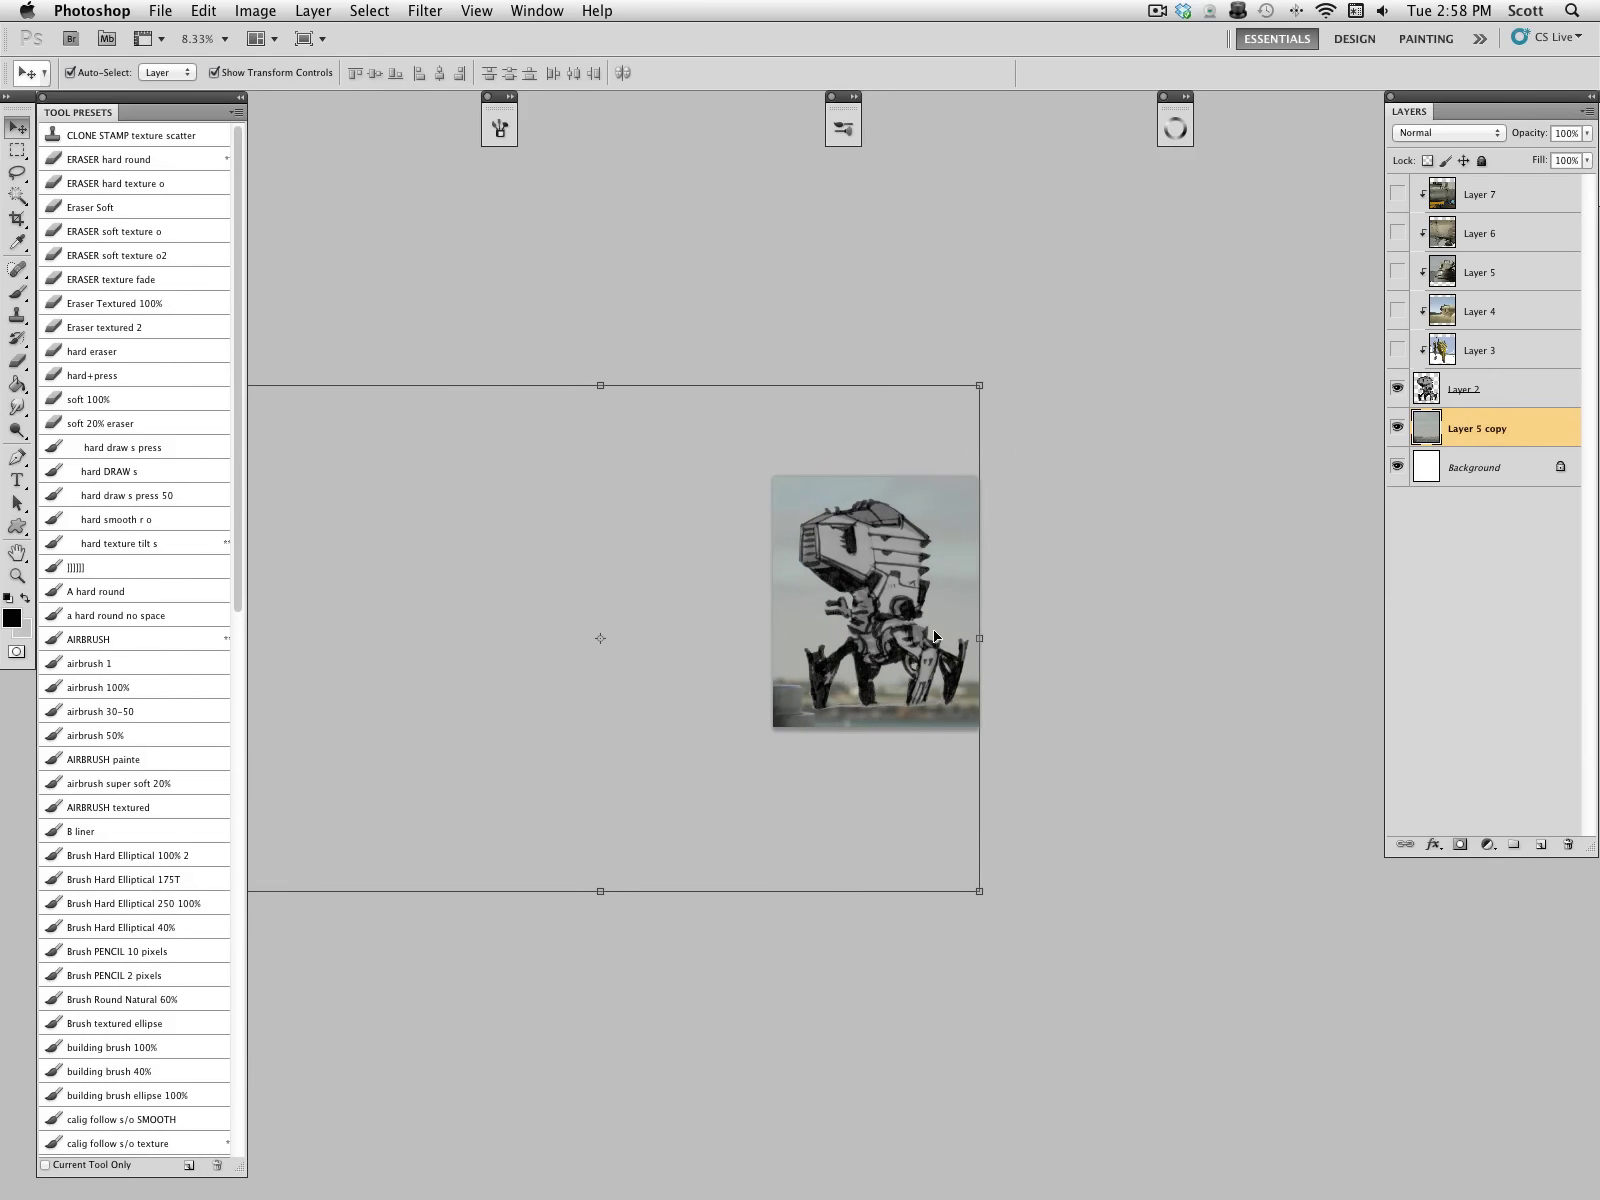
Step: Show the crane hook photo on Layer 3 and set its blending mode to Overlay
click(1422, 468)
click(17, 576)
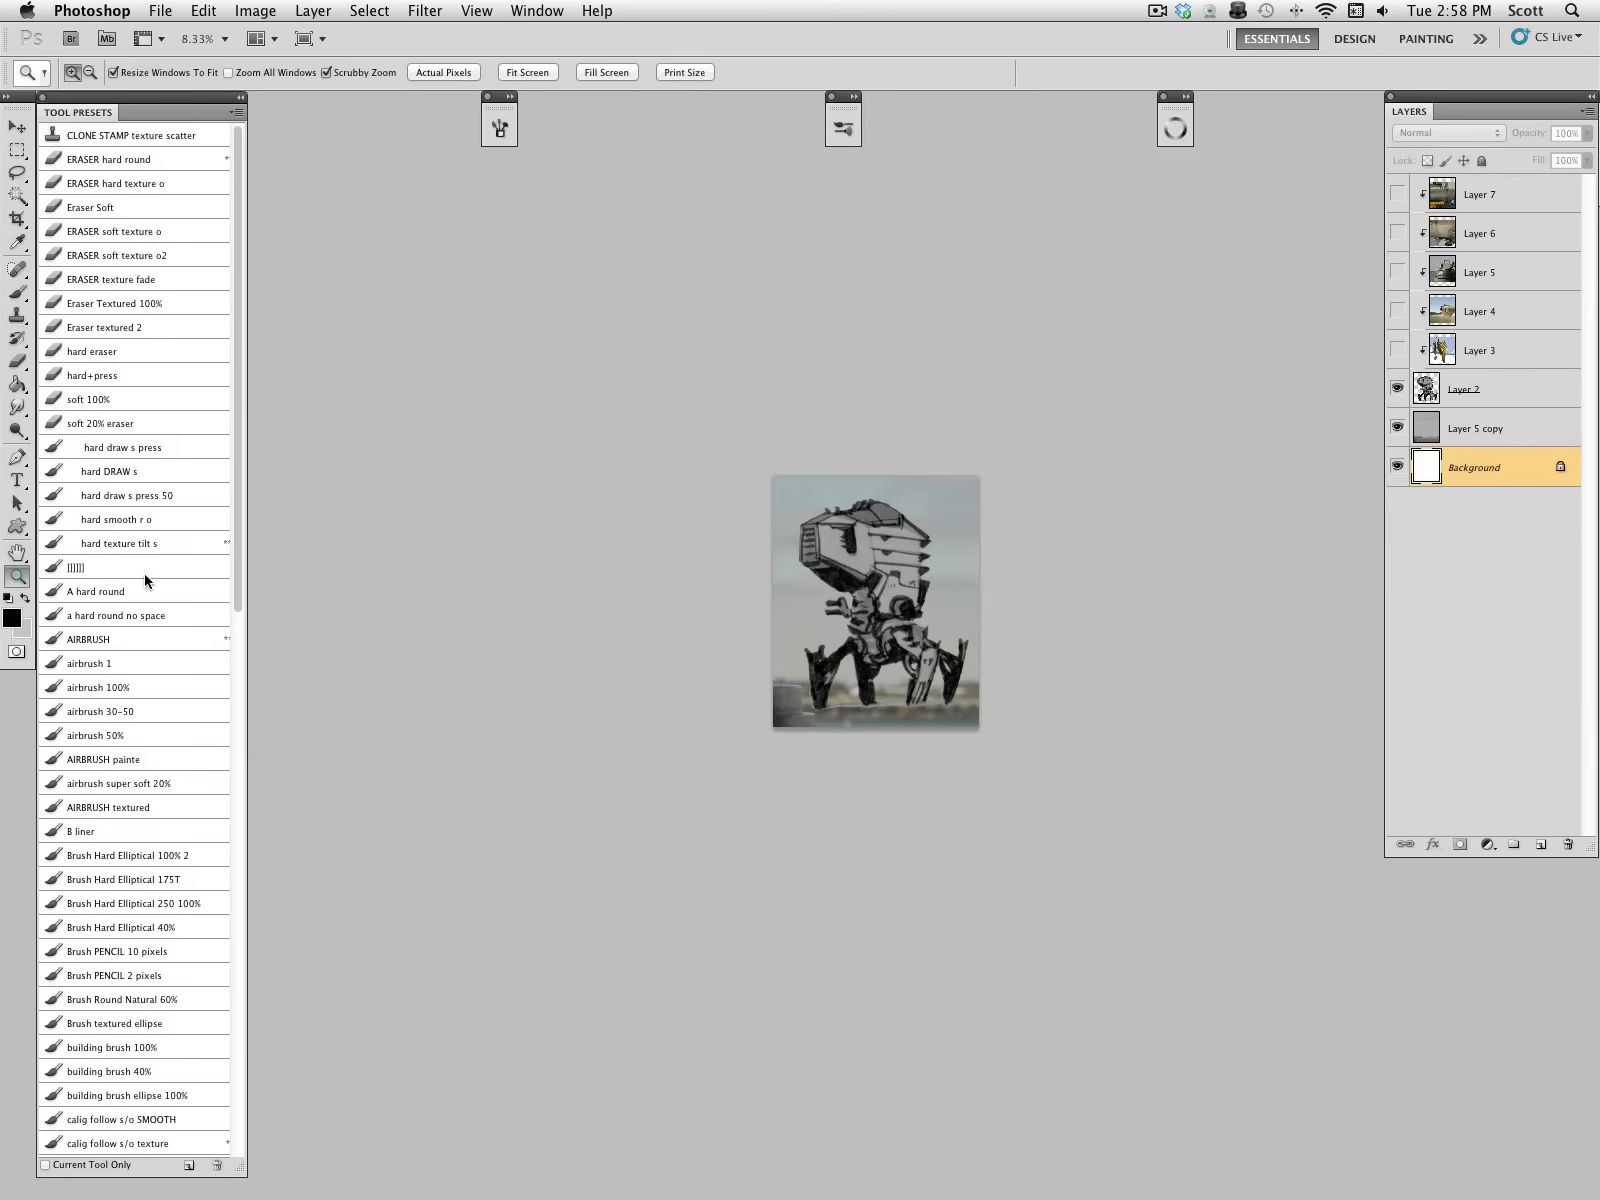
click(924, 627)
click(922, 628)
drag(908, 680, 938, 755)
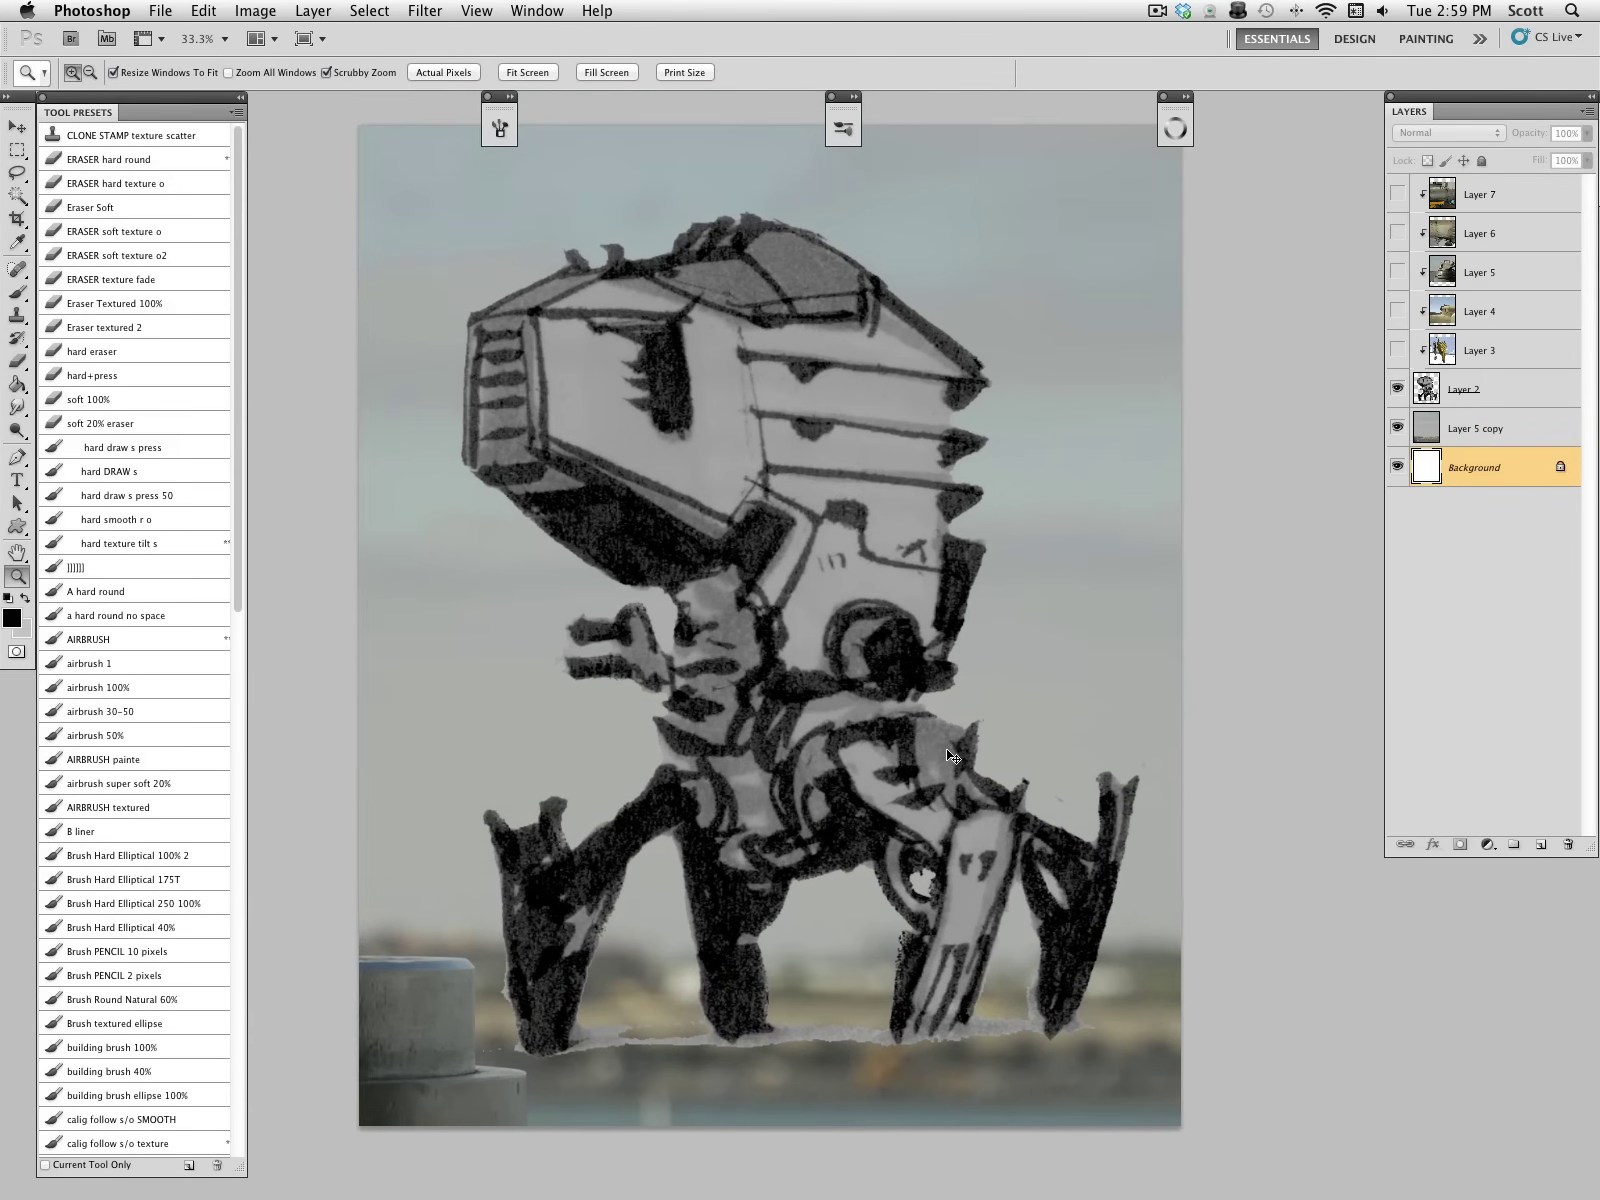
click(1430, 428)
click(1397, 349)
click(1448, 358)
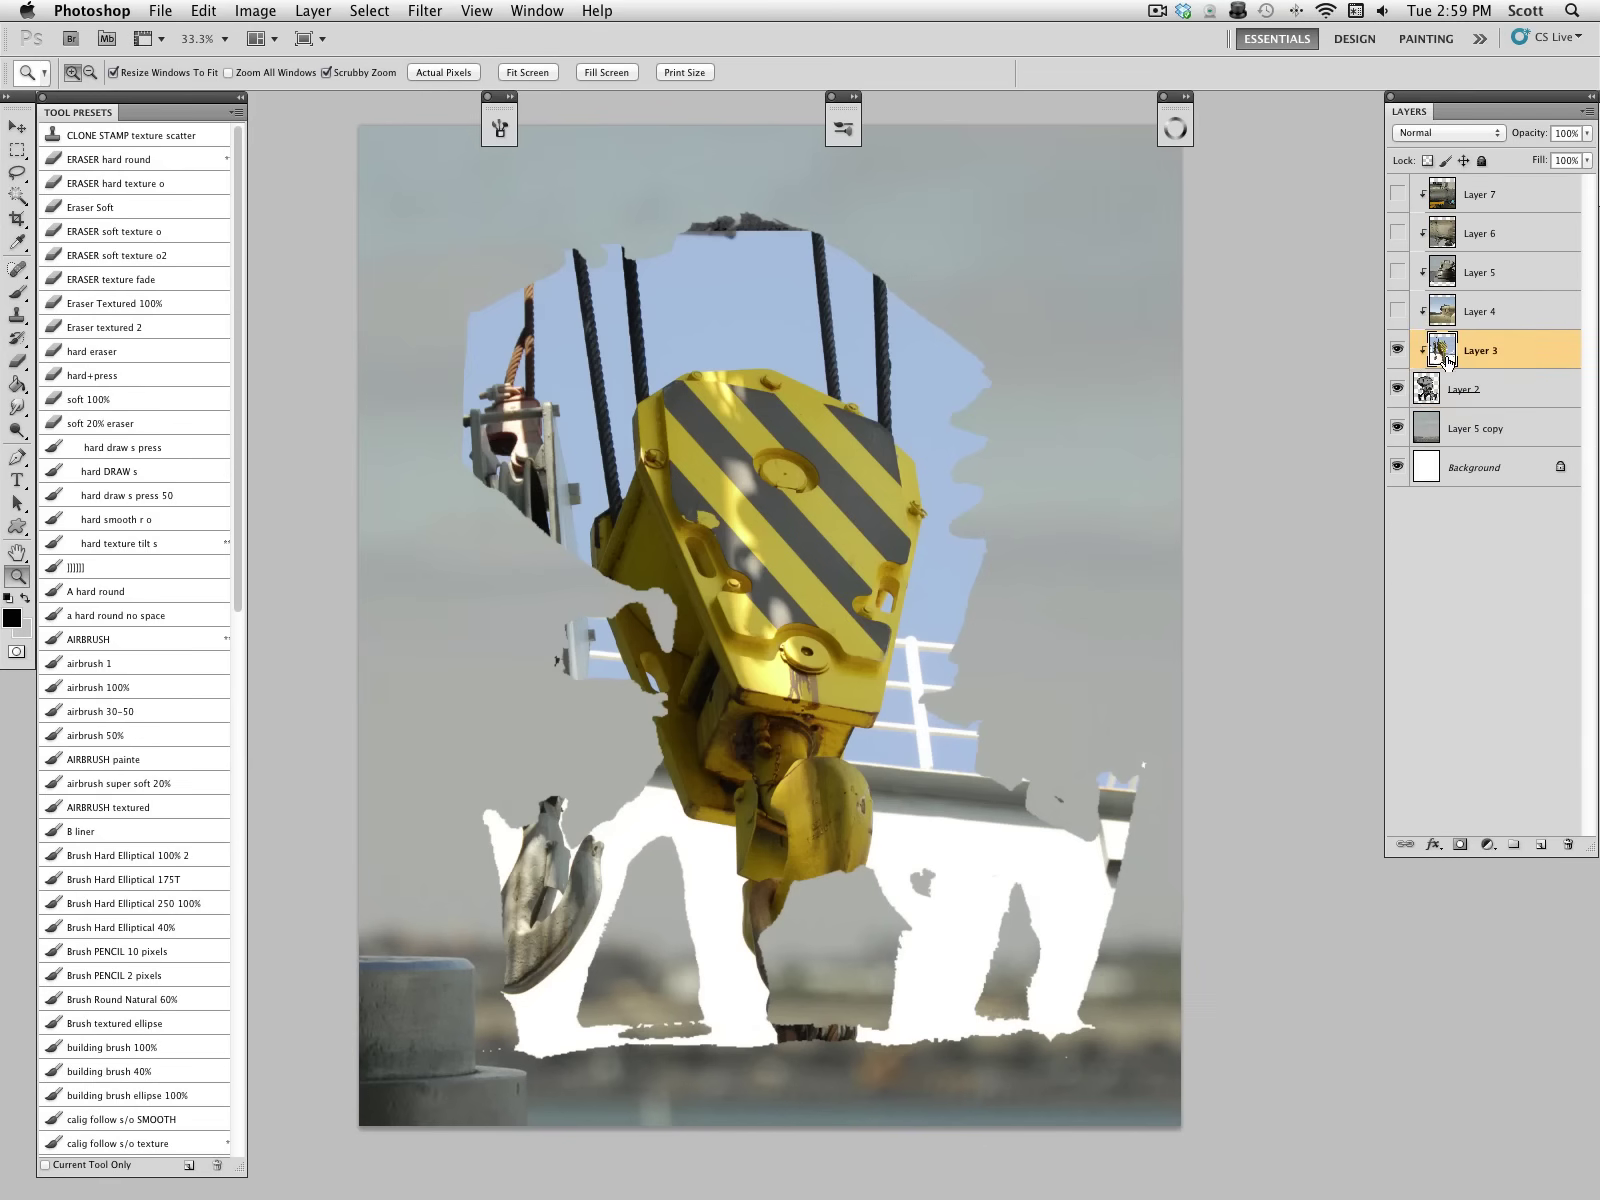
click(1448, 132)
click(1425, 328)
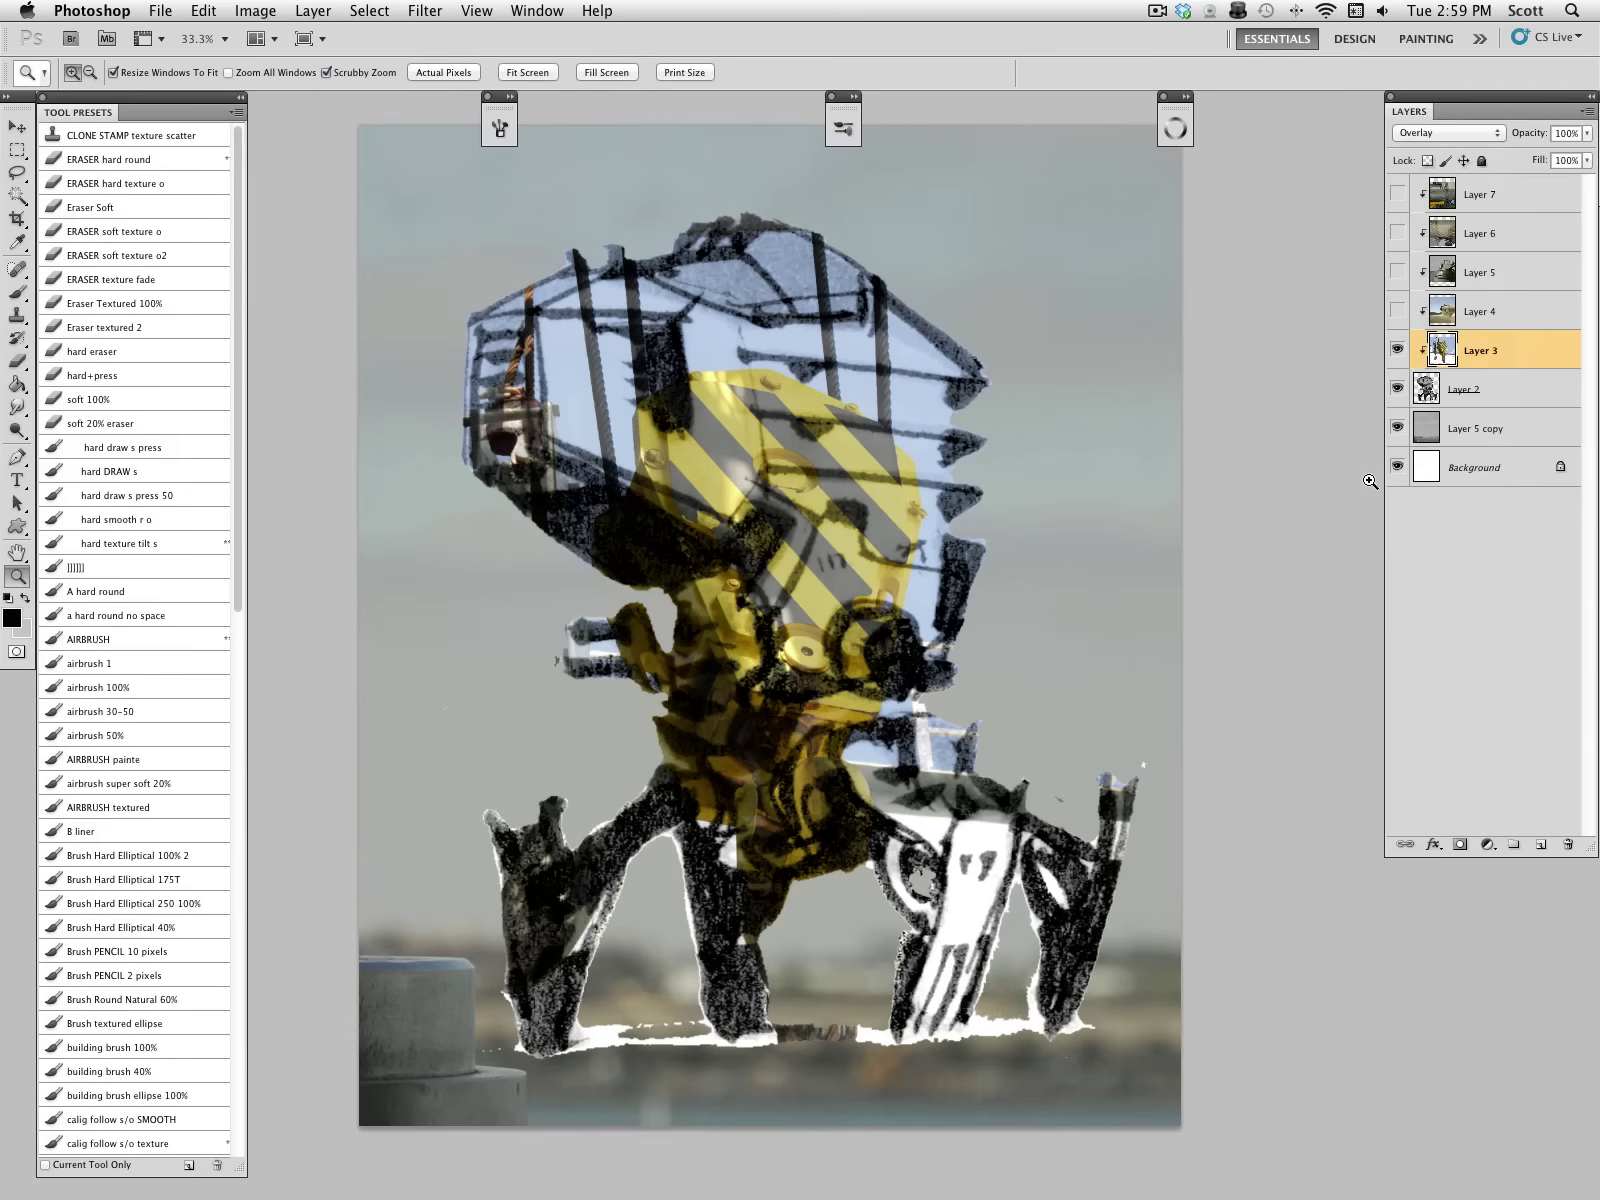
Step: Stretch the crane hook photo on Layer 3 upward to 108.12% height and apply the transformation
key(v)
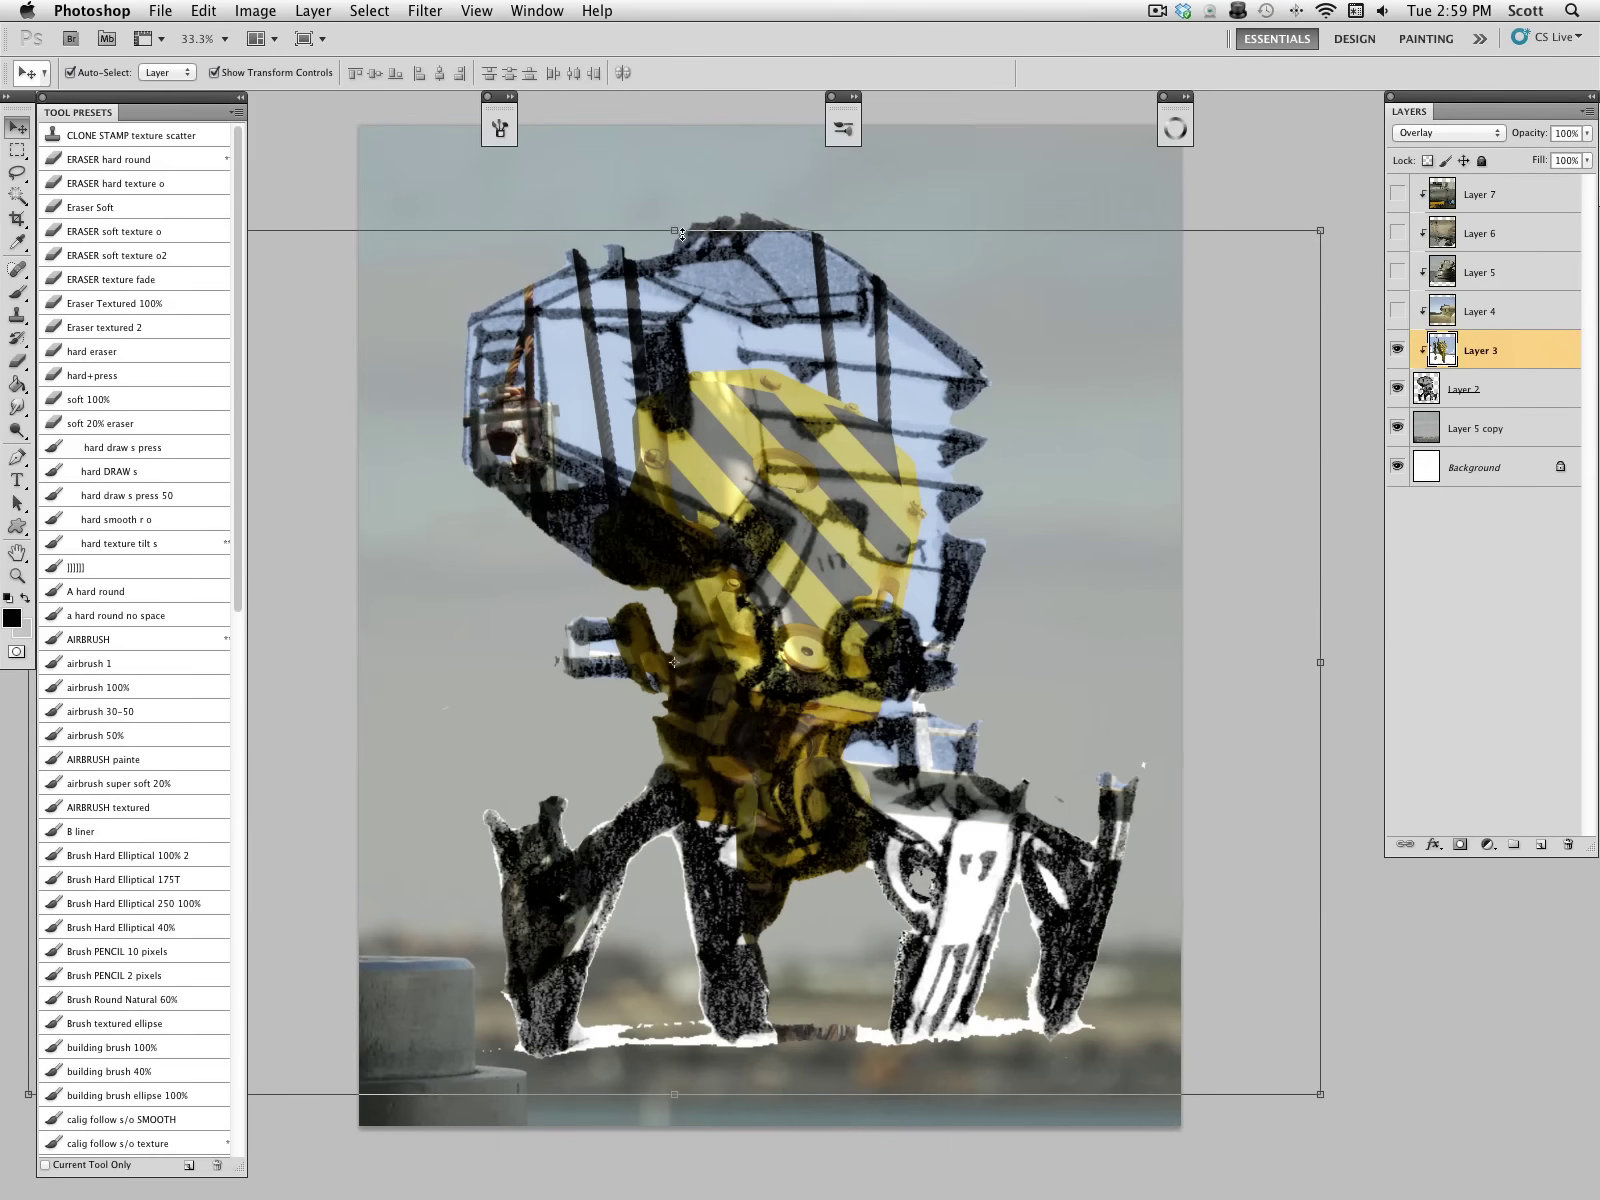
drag(683, 237, 687, 163)
click(24, 577)
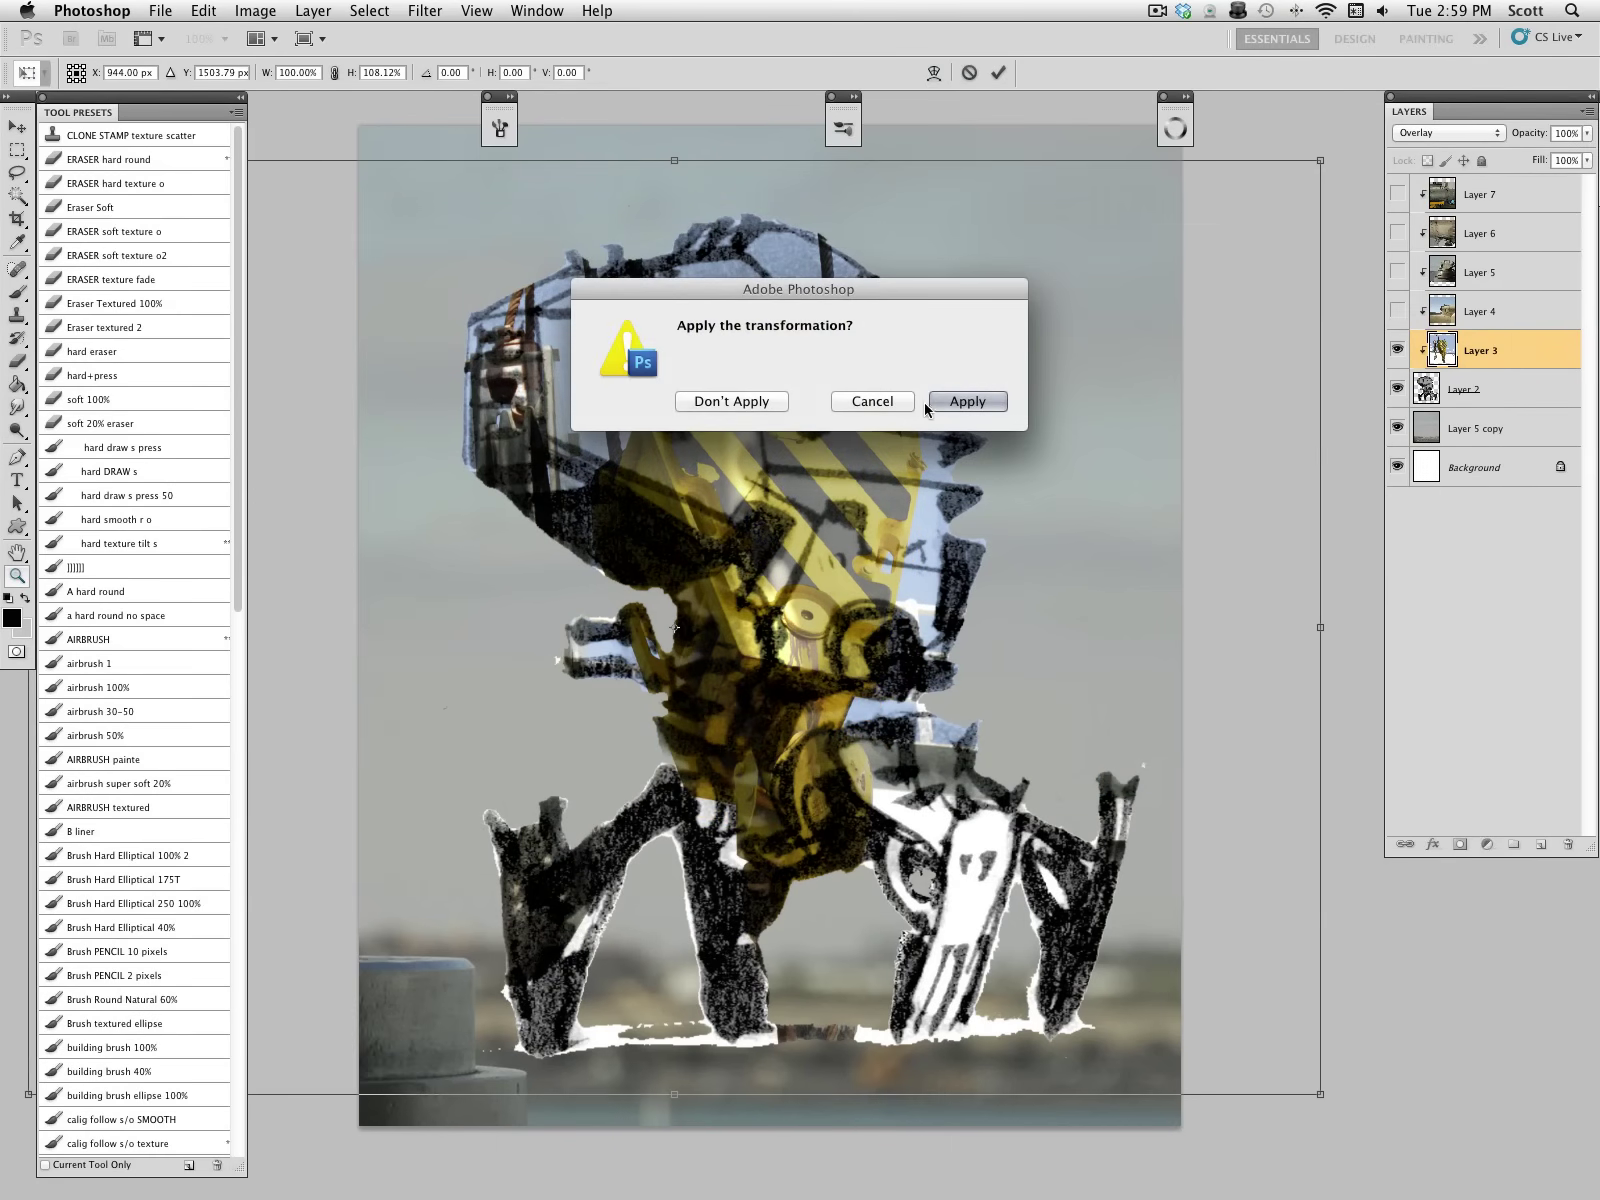
click(960, 402)
Step: Stretch Layer 3 to 198.60% width and 120.84% height so the yellow stripes cover the robot's head and body
alt+click(819, 564)
alt+click(819, 566)
alt+click(878, 634)
drag(880, 636, 893, 689)
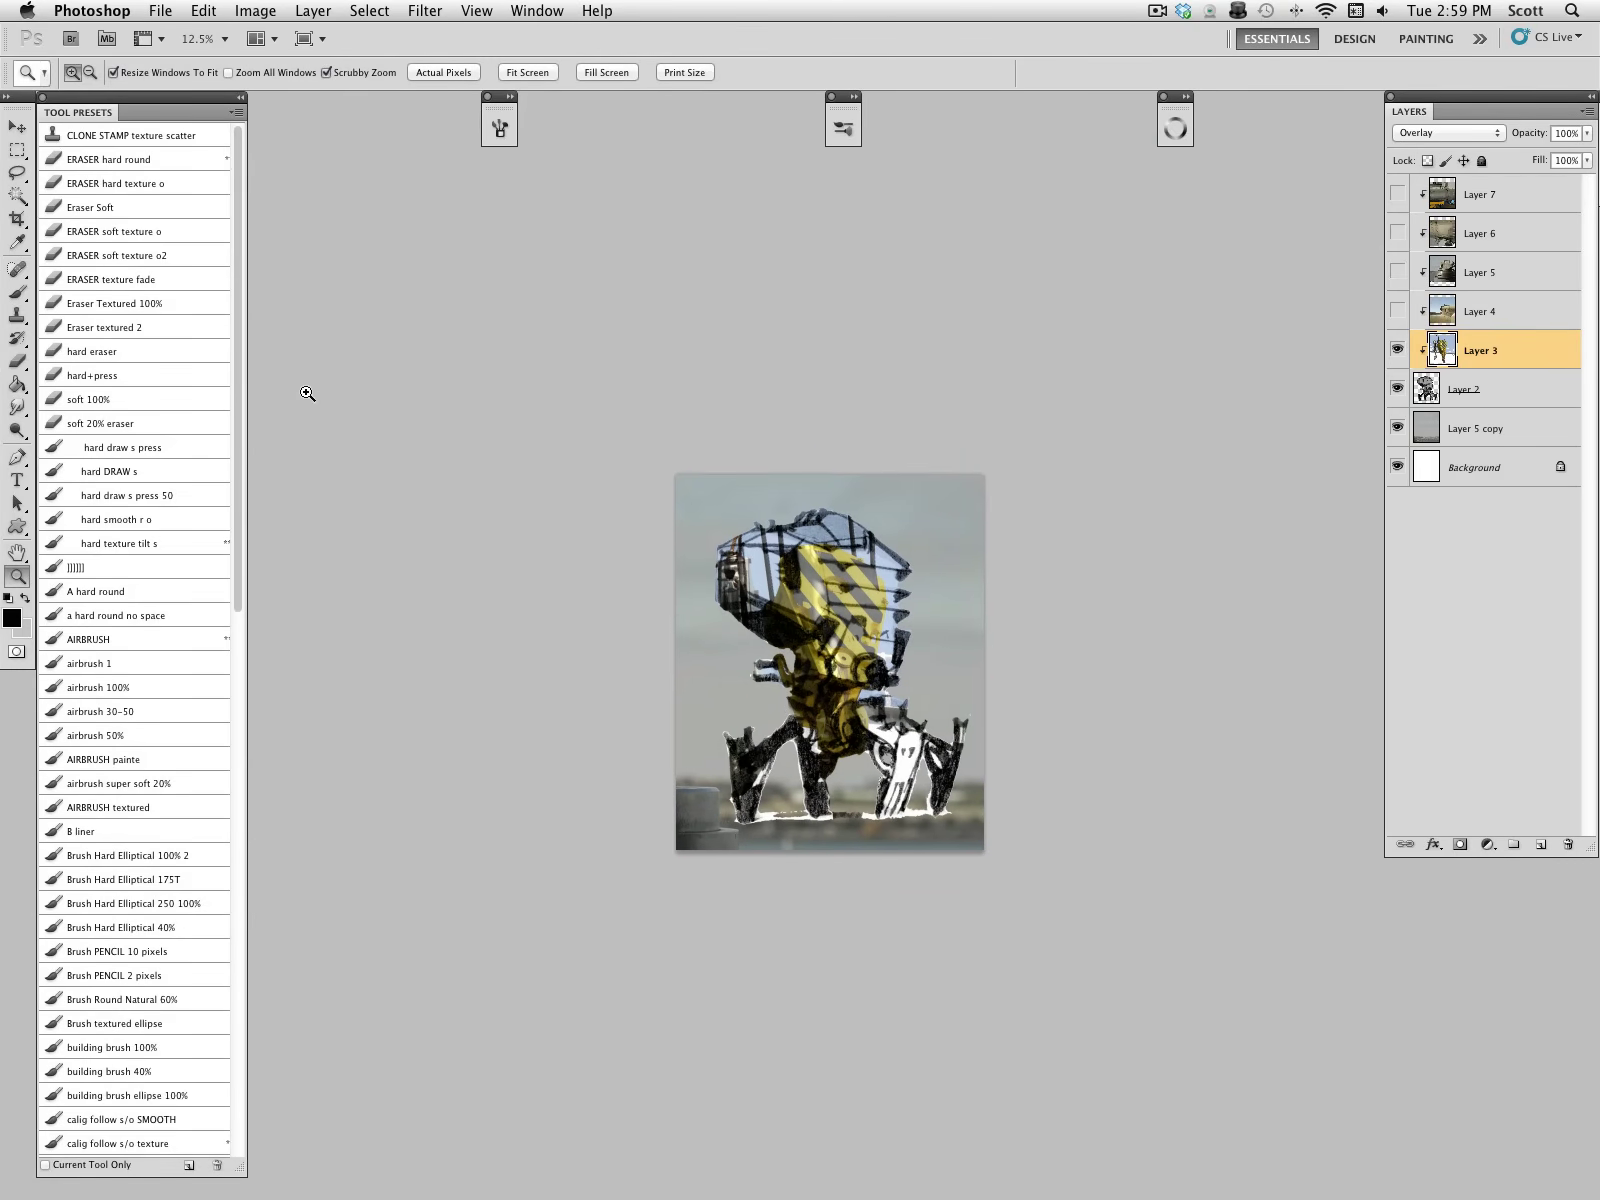
key(v)
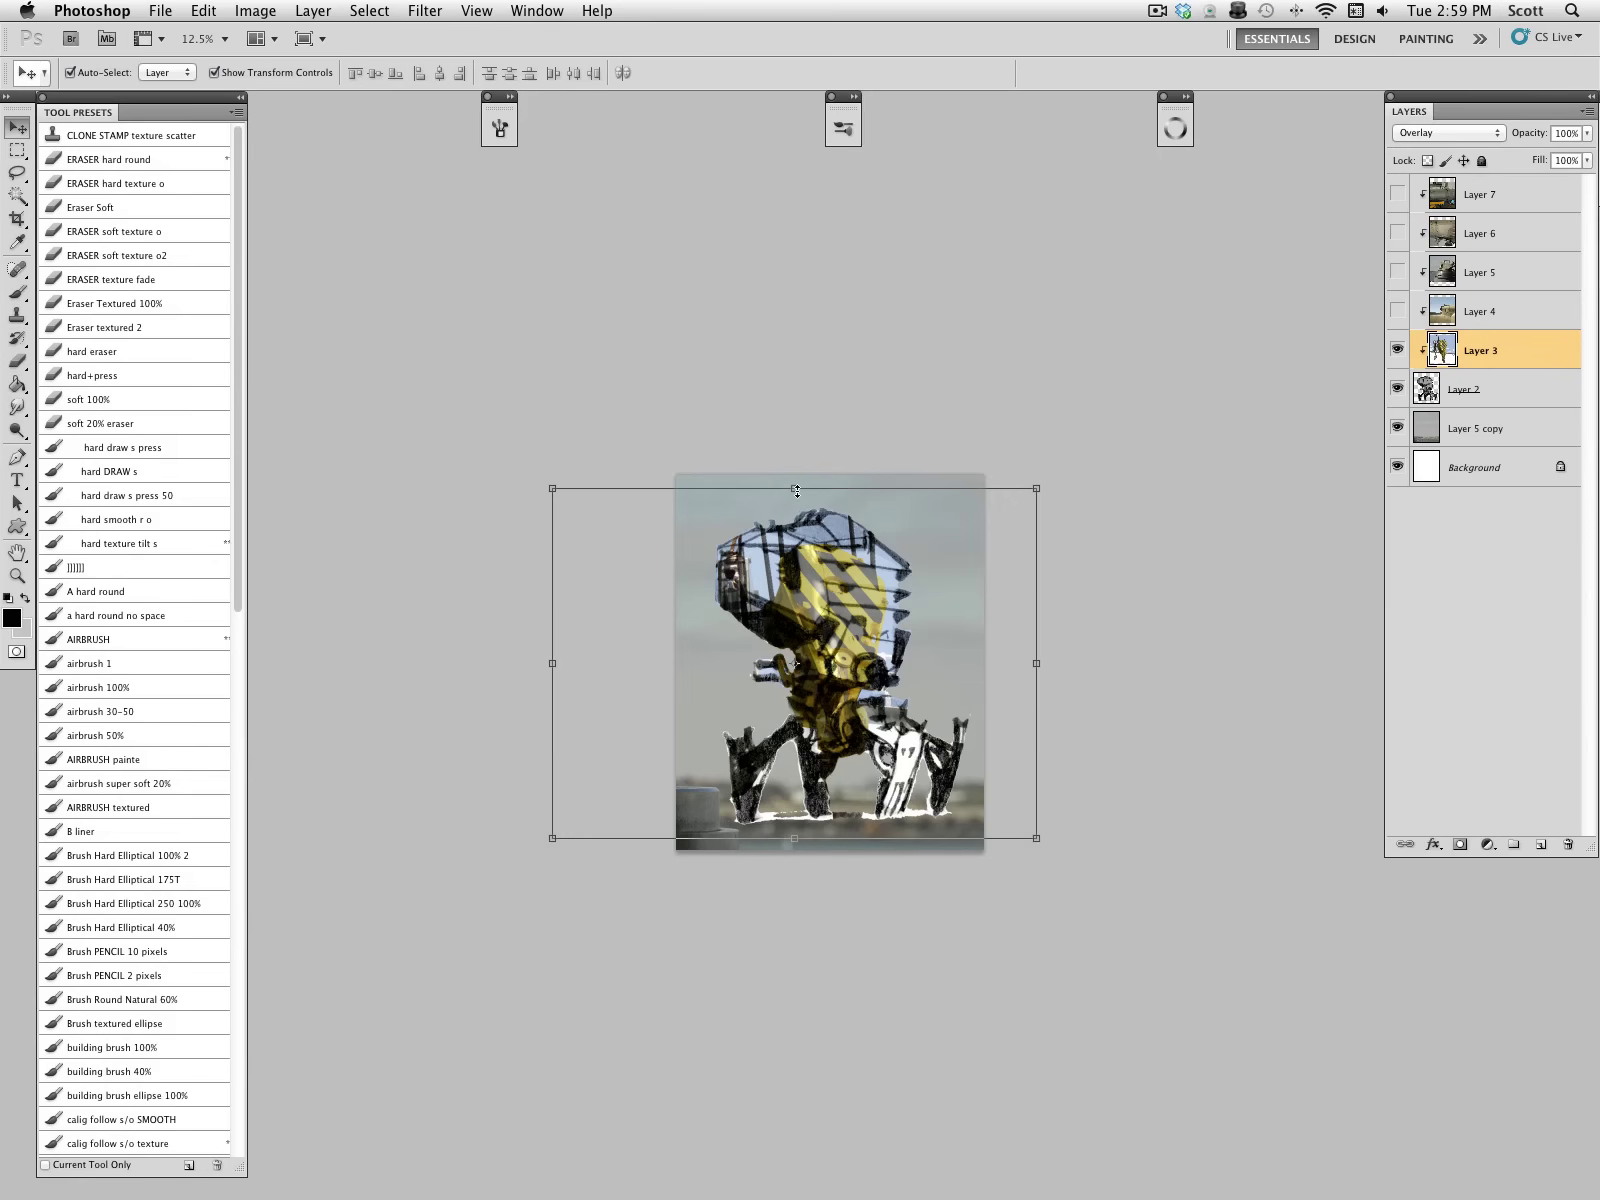
drag(797, 490, 795, 417)
drag(552, 628, 396, 630)
drag(1037, 628, 1199, 640)
drag(397, 628, 336, 628)
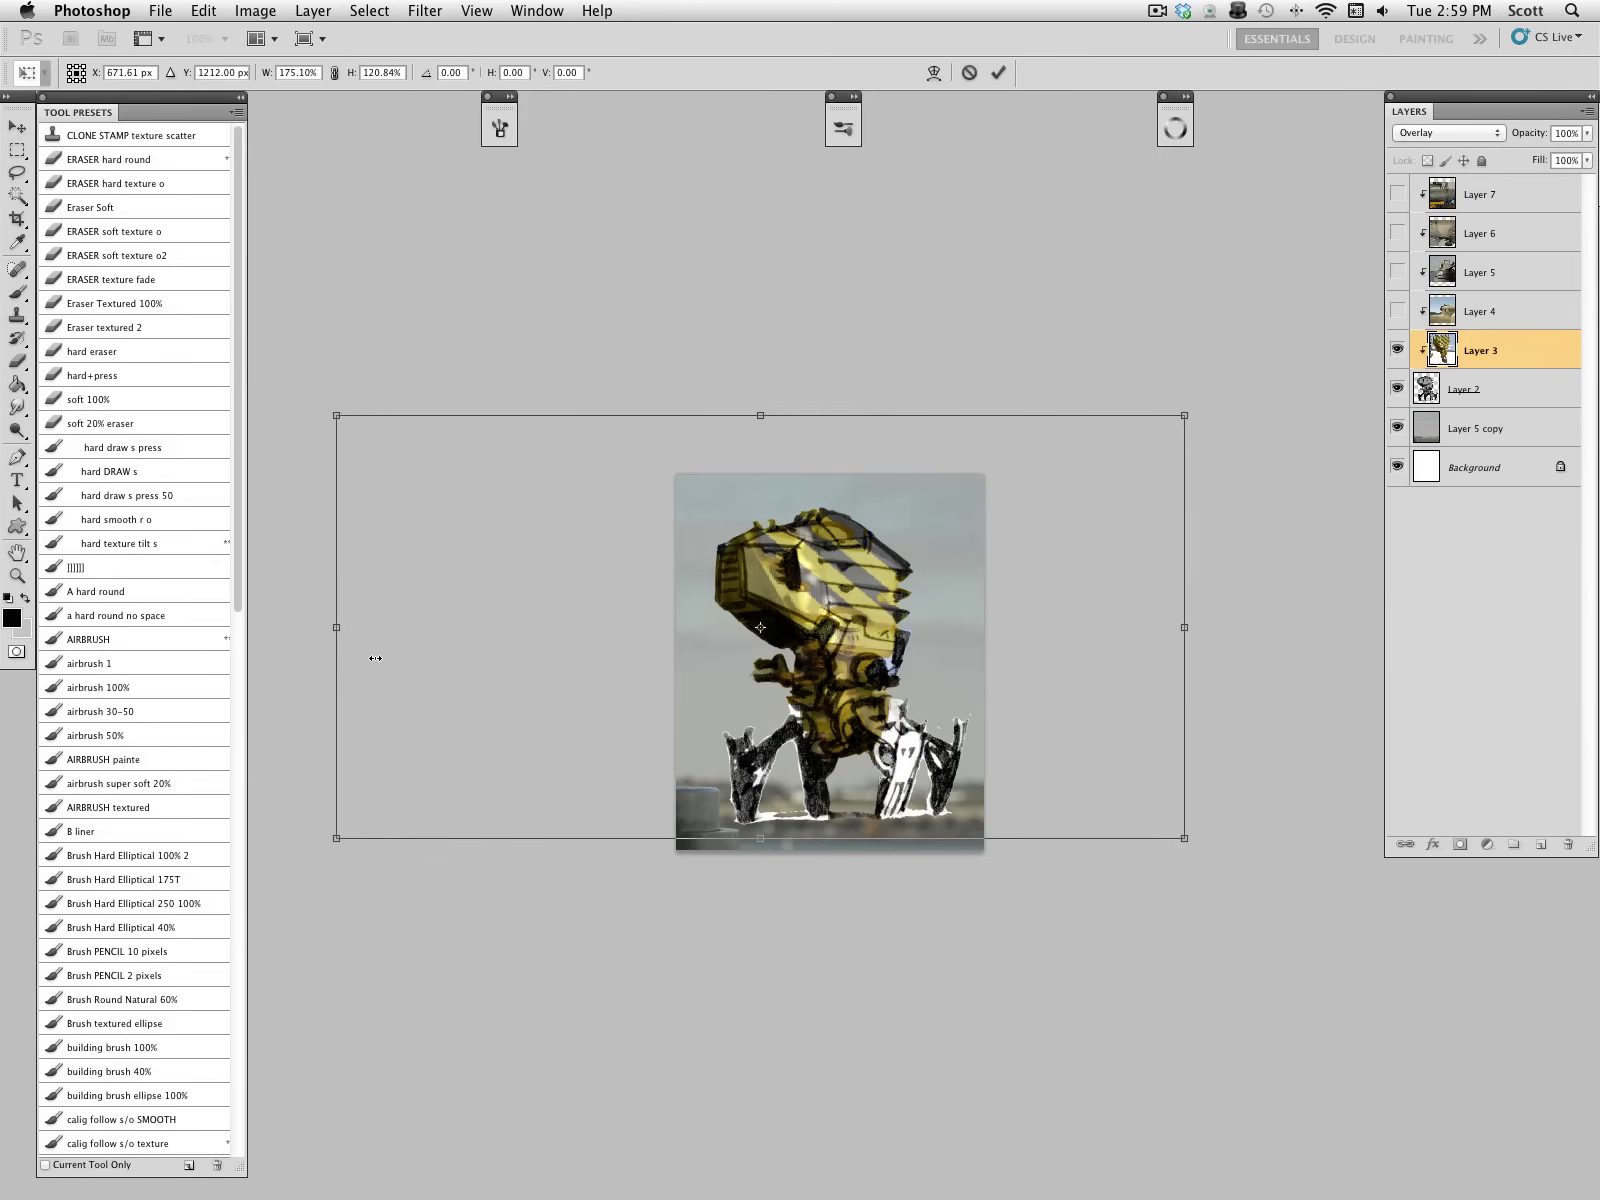
drag(1188, 628, 1244, 629)
drag(336, 627, 280, 628)
mouse_move(851, 809)
mouse_down()
mouse_move(852, 789)
mouse_move(838, 812)
mouse_move(844, 794)
mouse_up()
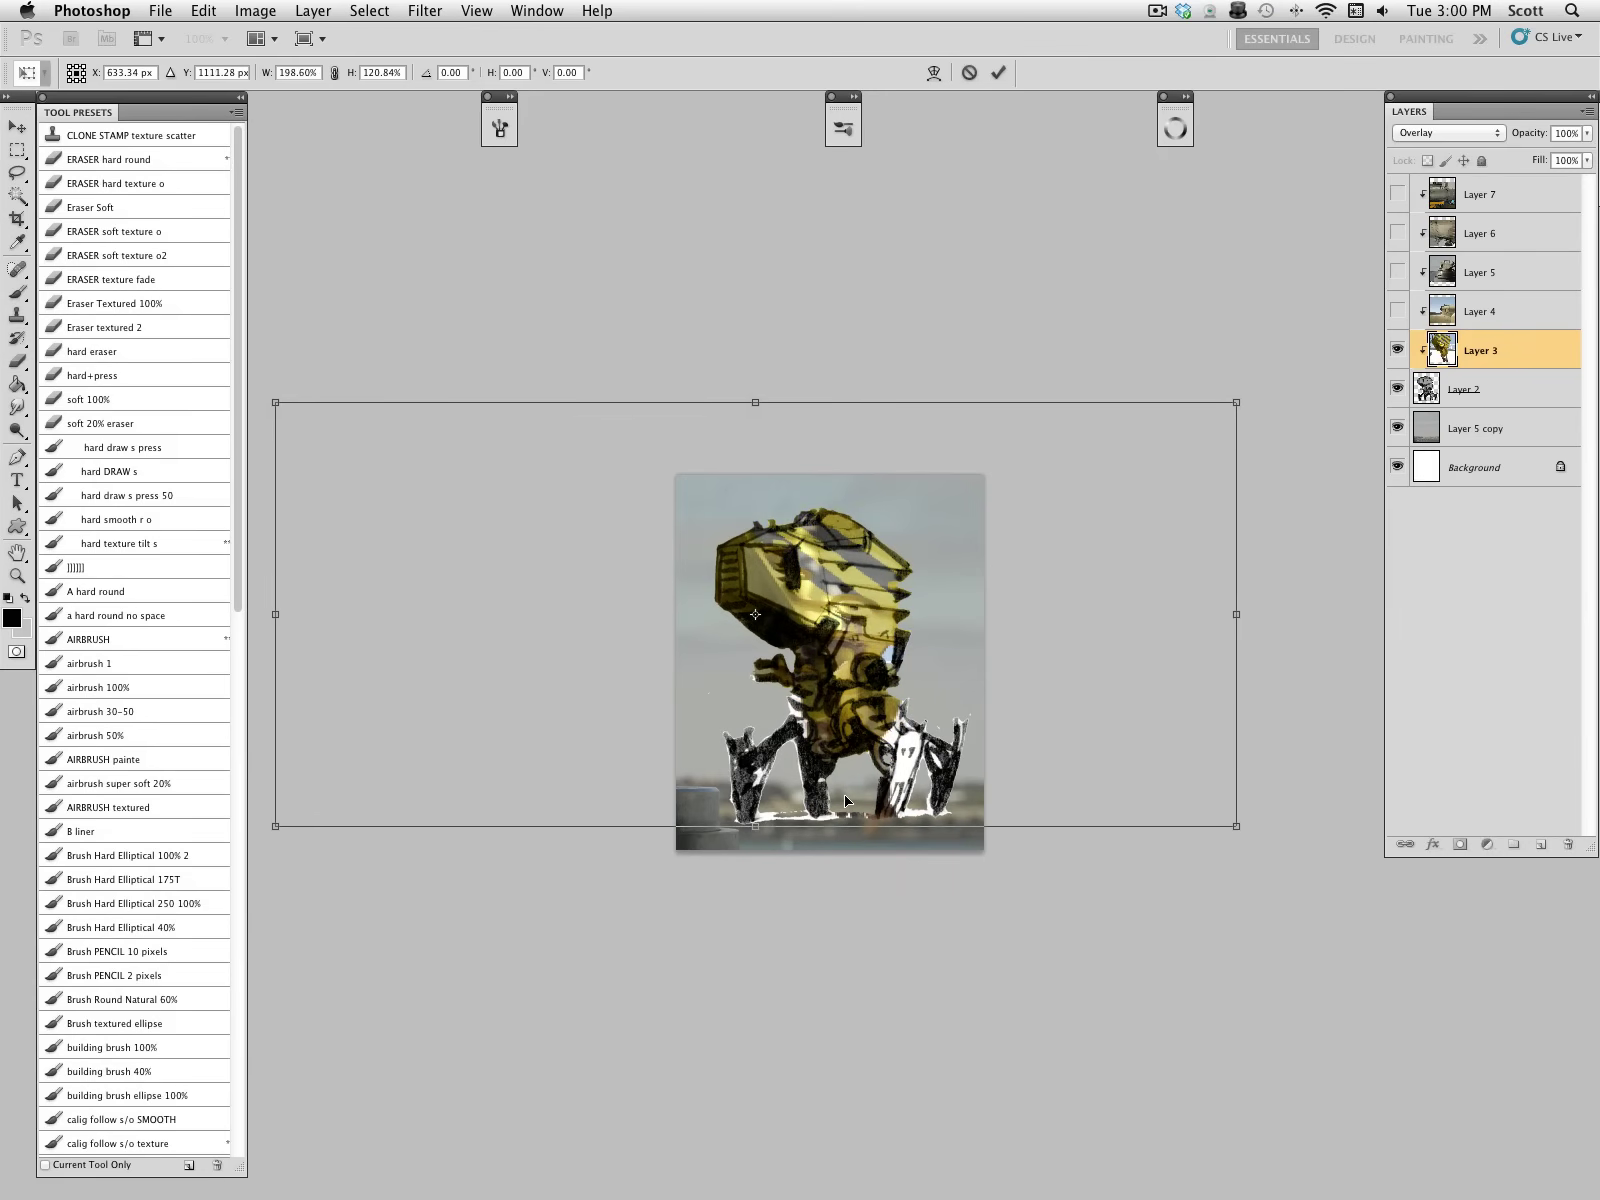
key(Return)
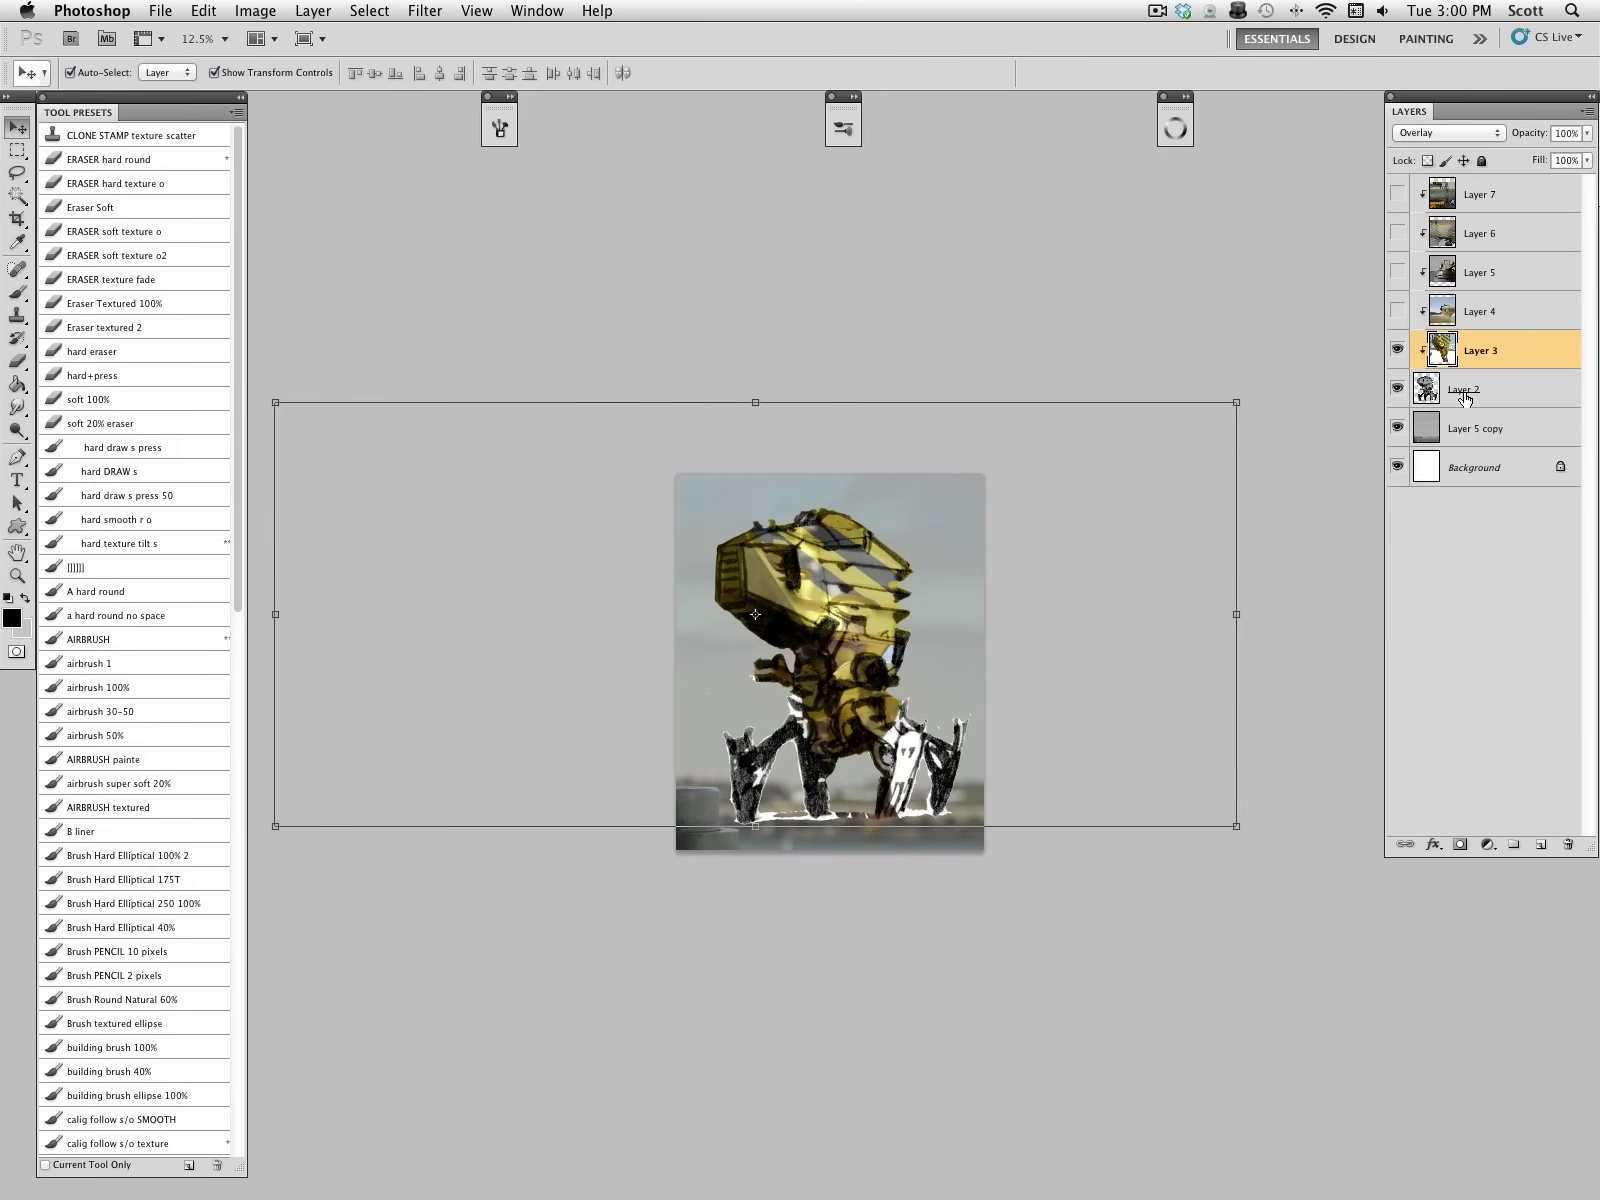
Step: Show Layer 4 instead of Layer 3, then fit its helicopter photo over the robot at 103.53% width and 144.37% height
click(1440, 388)
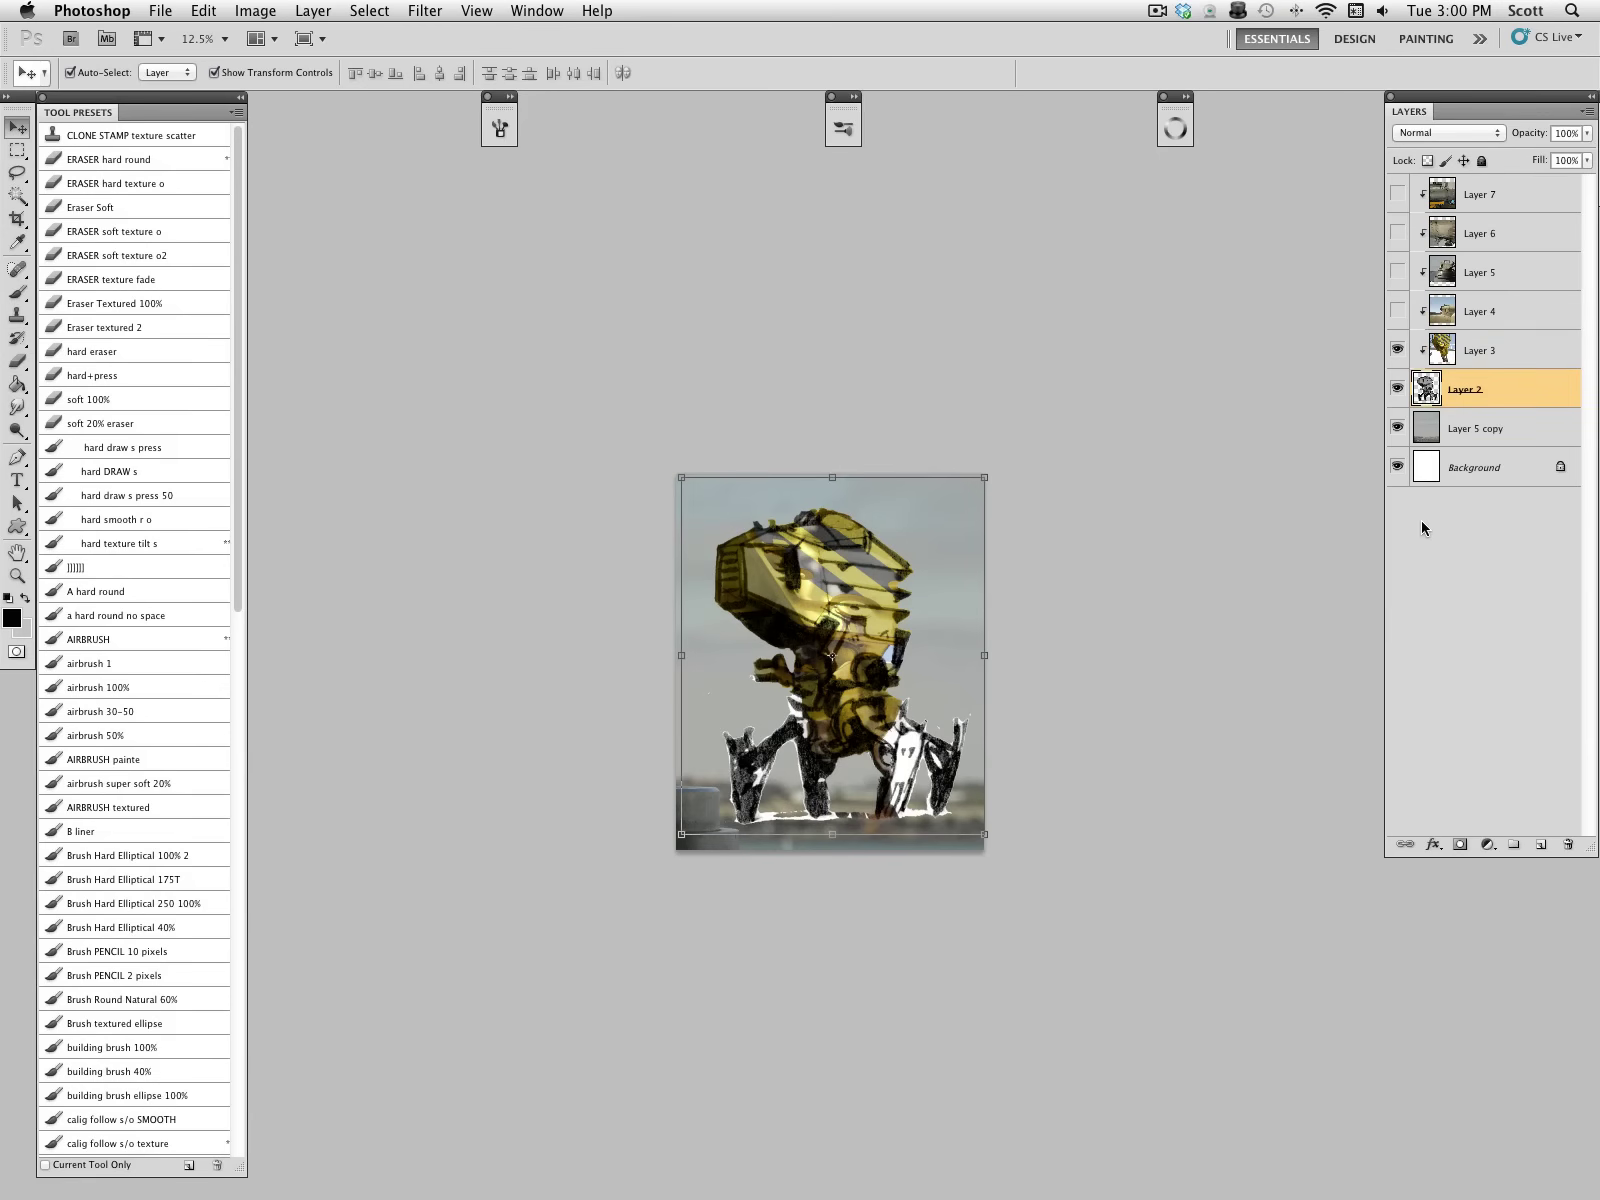
click(1397, 349)
click(1397, 310)
click(1470, 311)
drag(861, 736, 778, 620)
drag(823, 709, 823, 824)
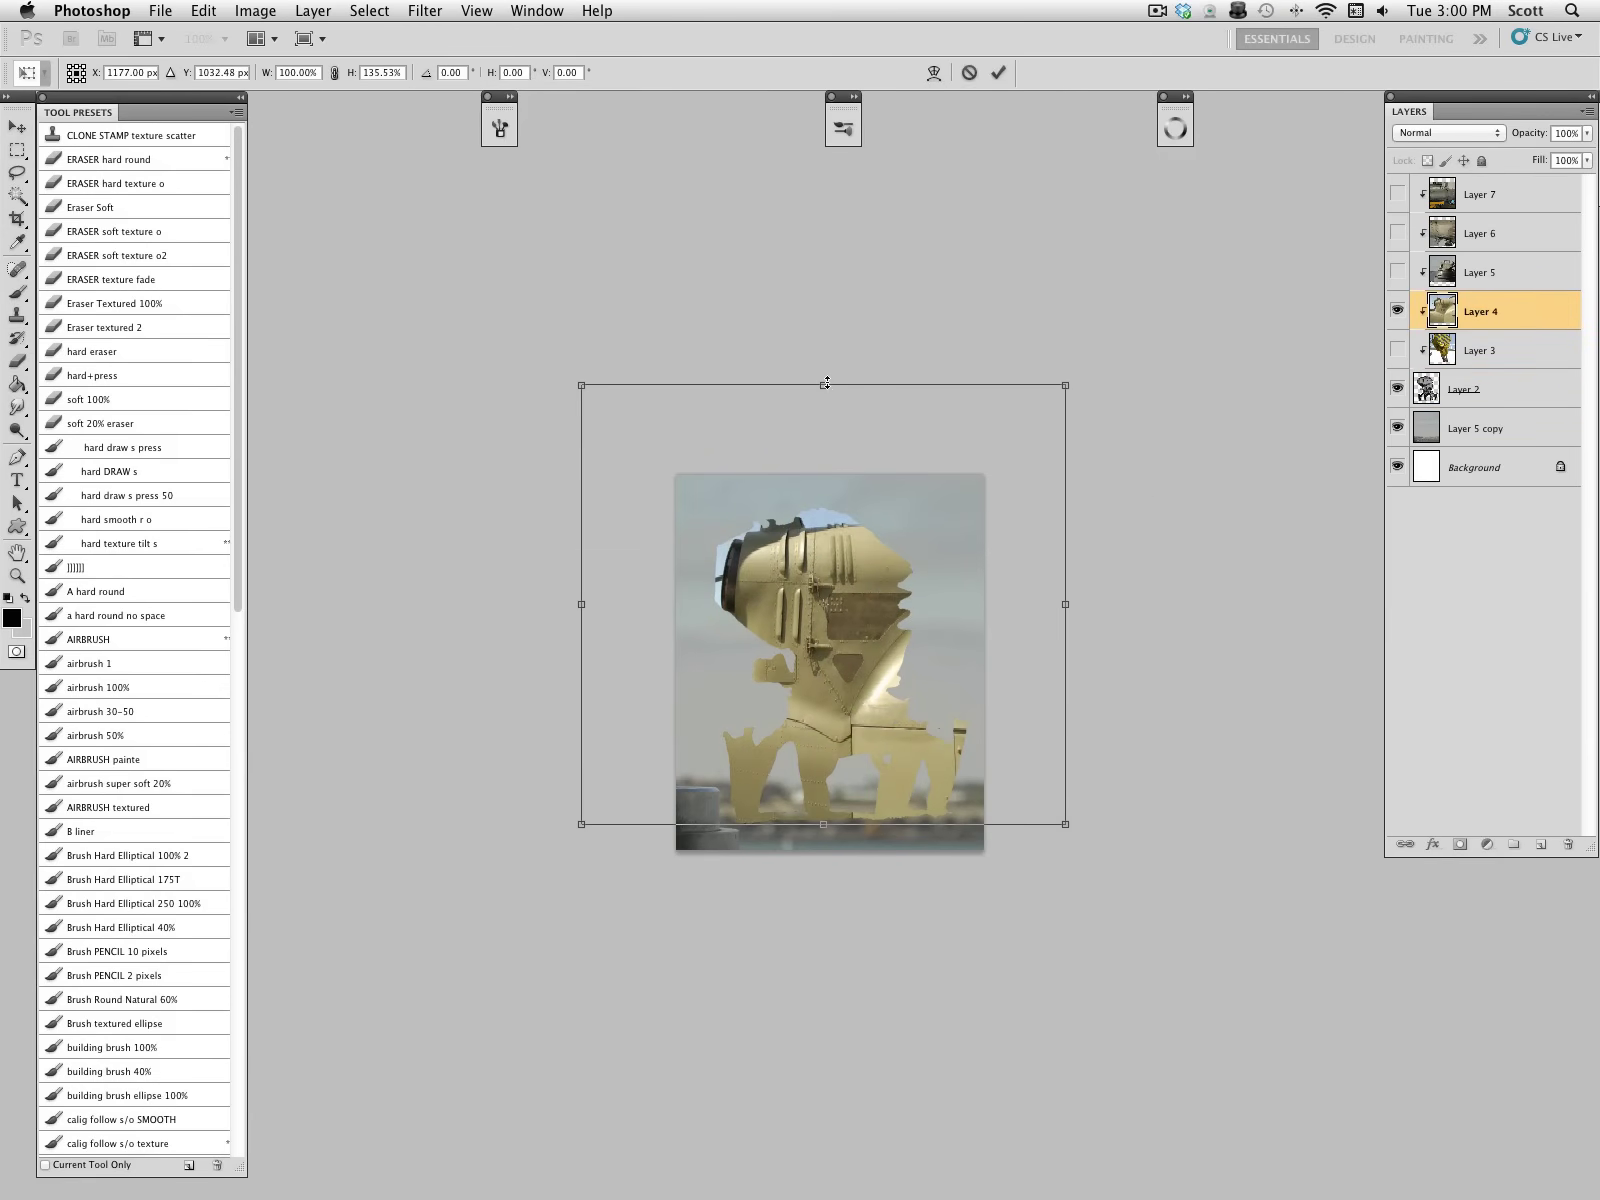
drag(828, 385, 826, 356)
drag(582, 590, 565, 590)
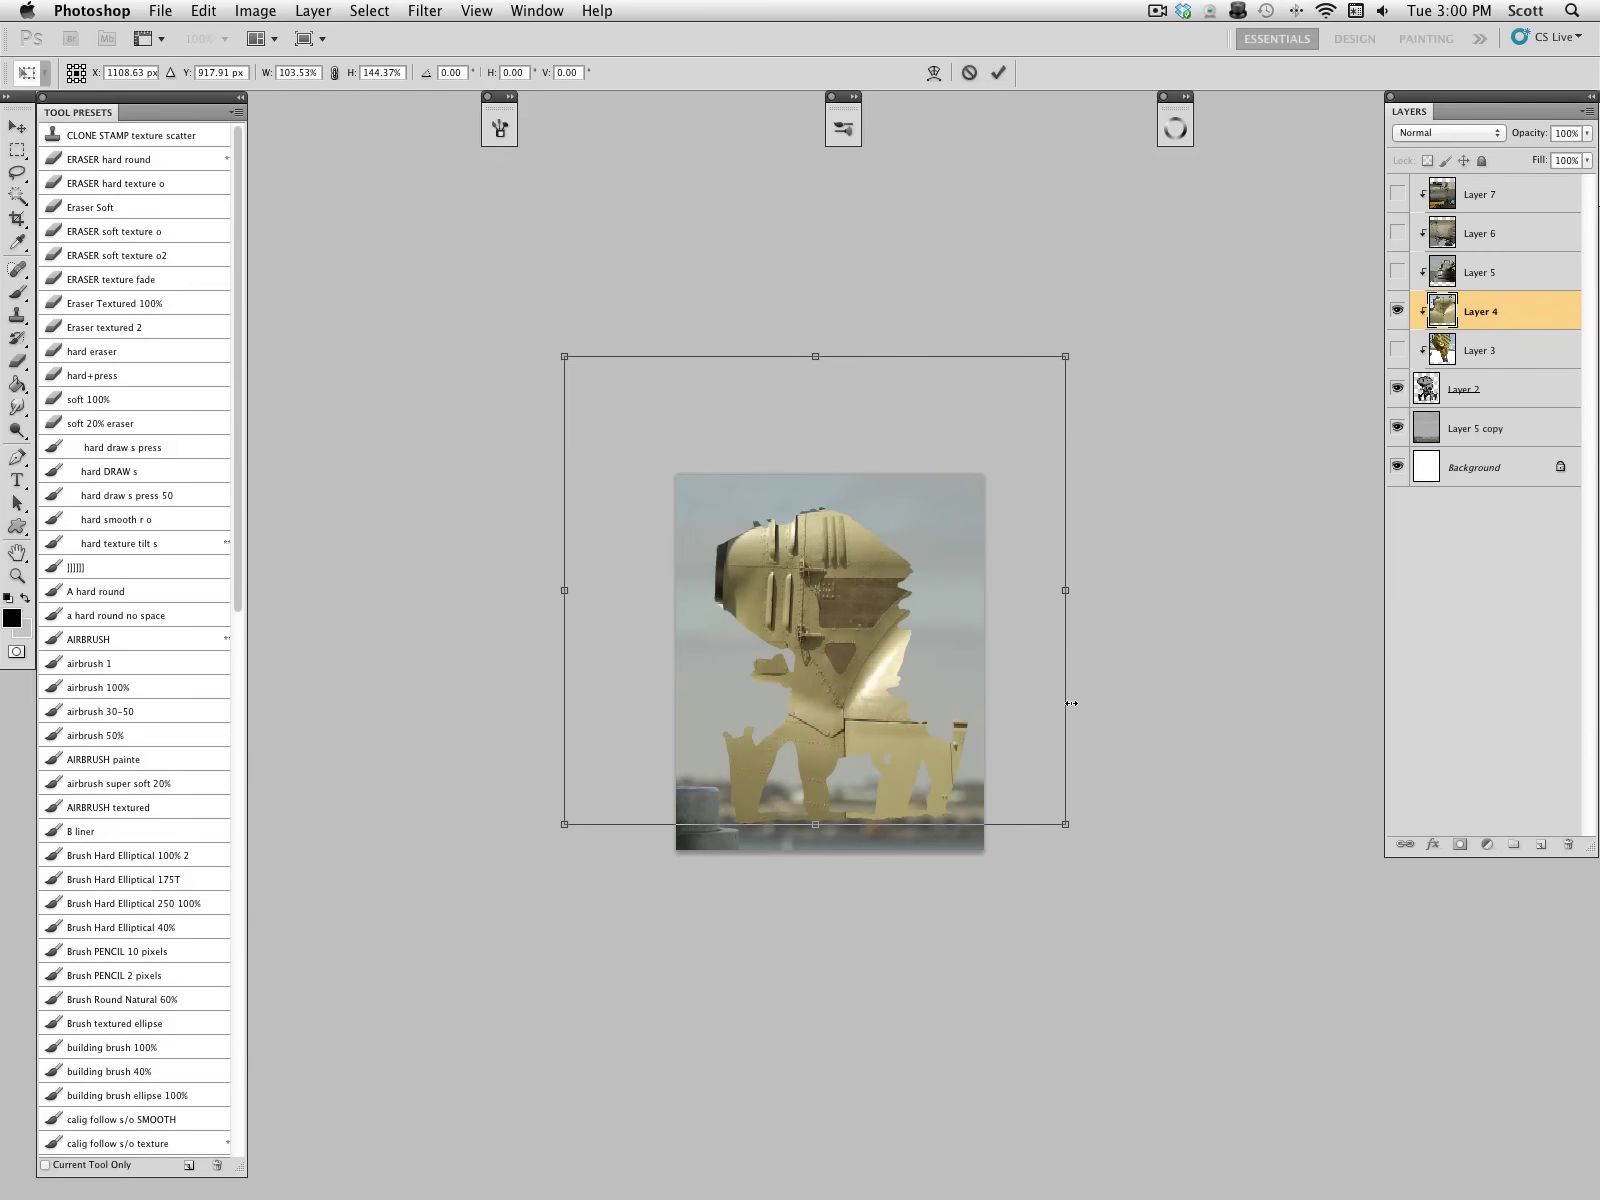
key(Return)
Step: Set Layer 4's blending mode to Overlay and darken the Layer 2 sketch with Levels at an output white of 186
click(1460, 133)
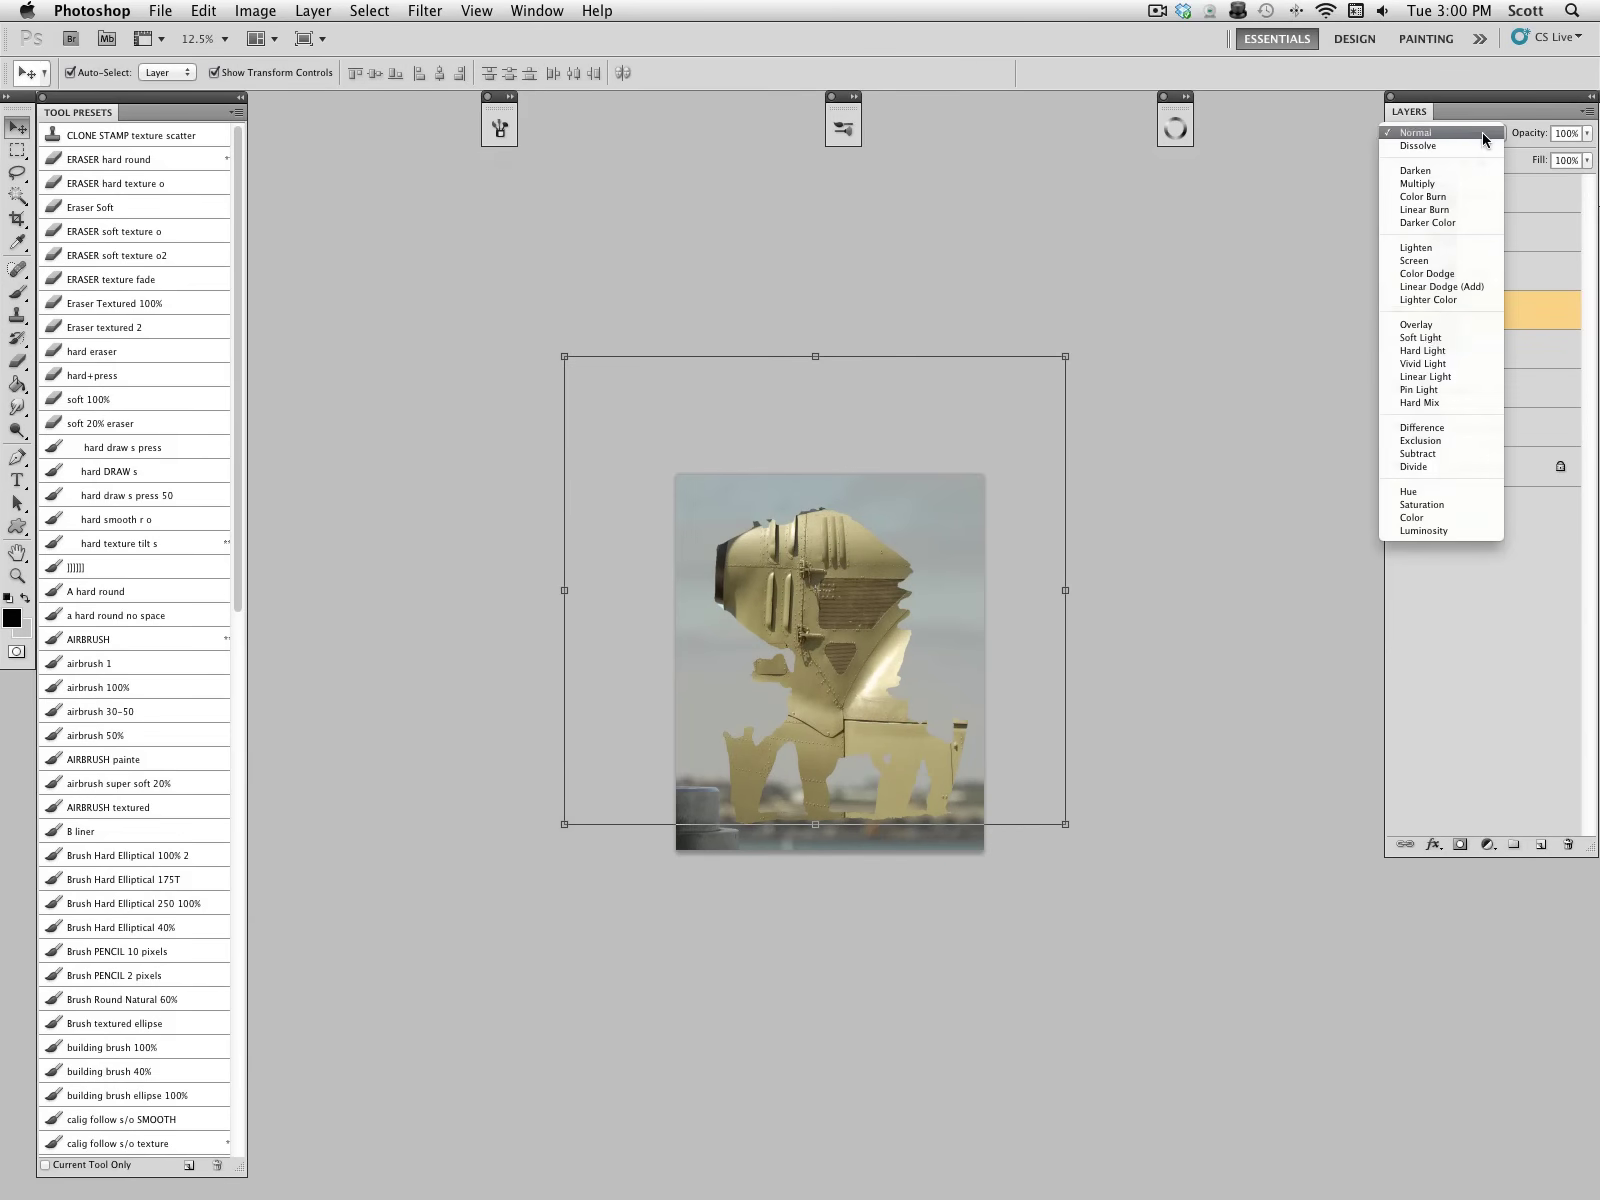
click(1428, 325)
click(1431, 388)
key(ctrl+l)
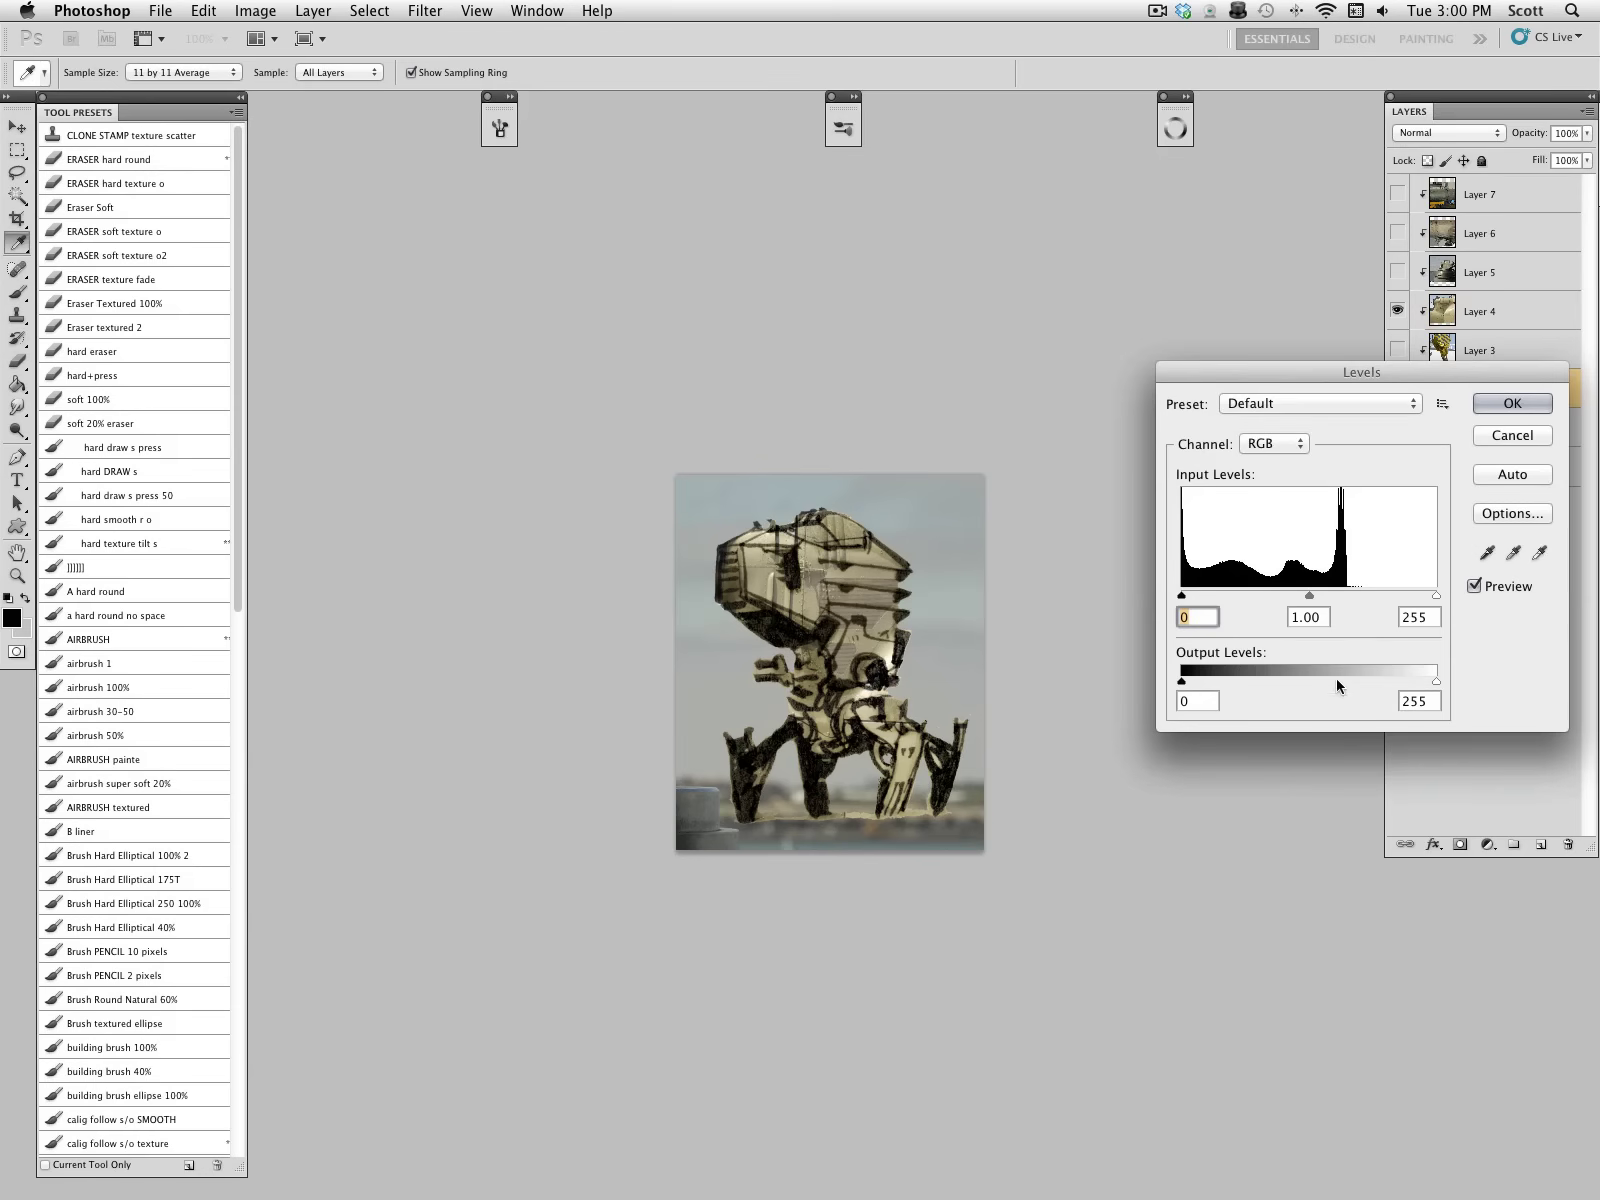
drag(1432, 681, 1372, 684)
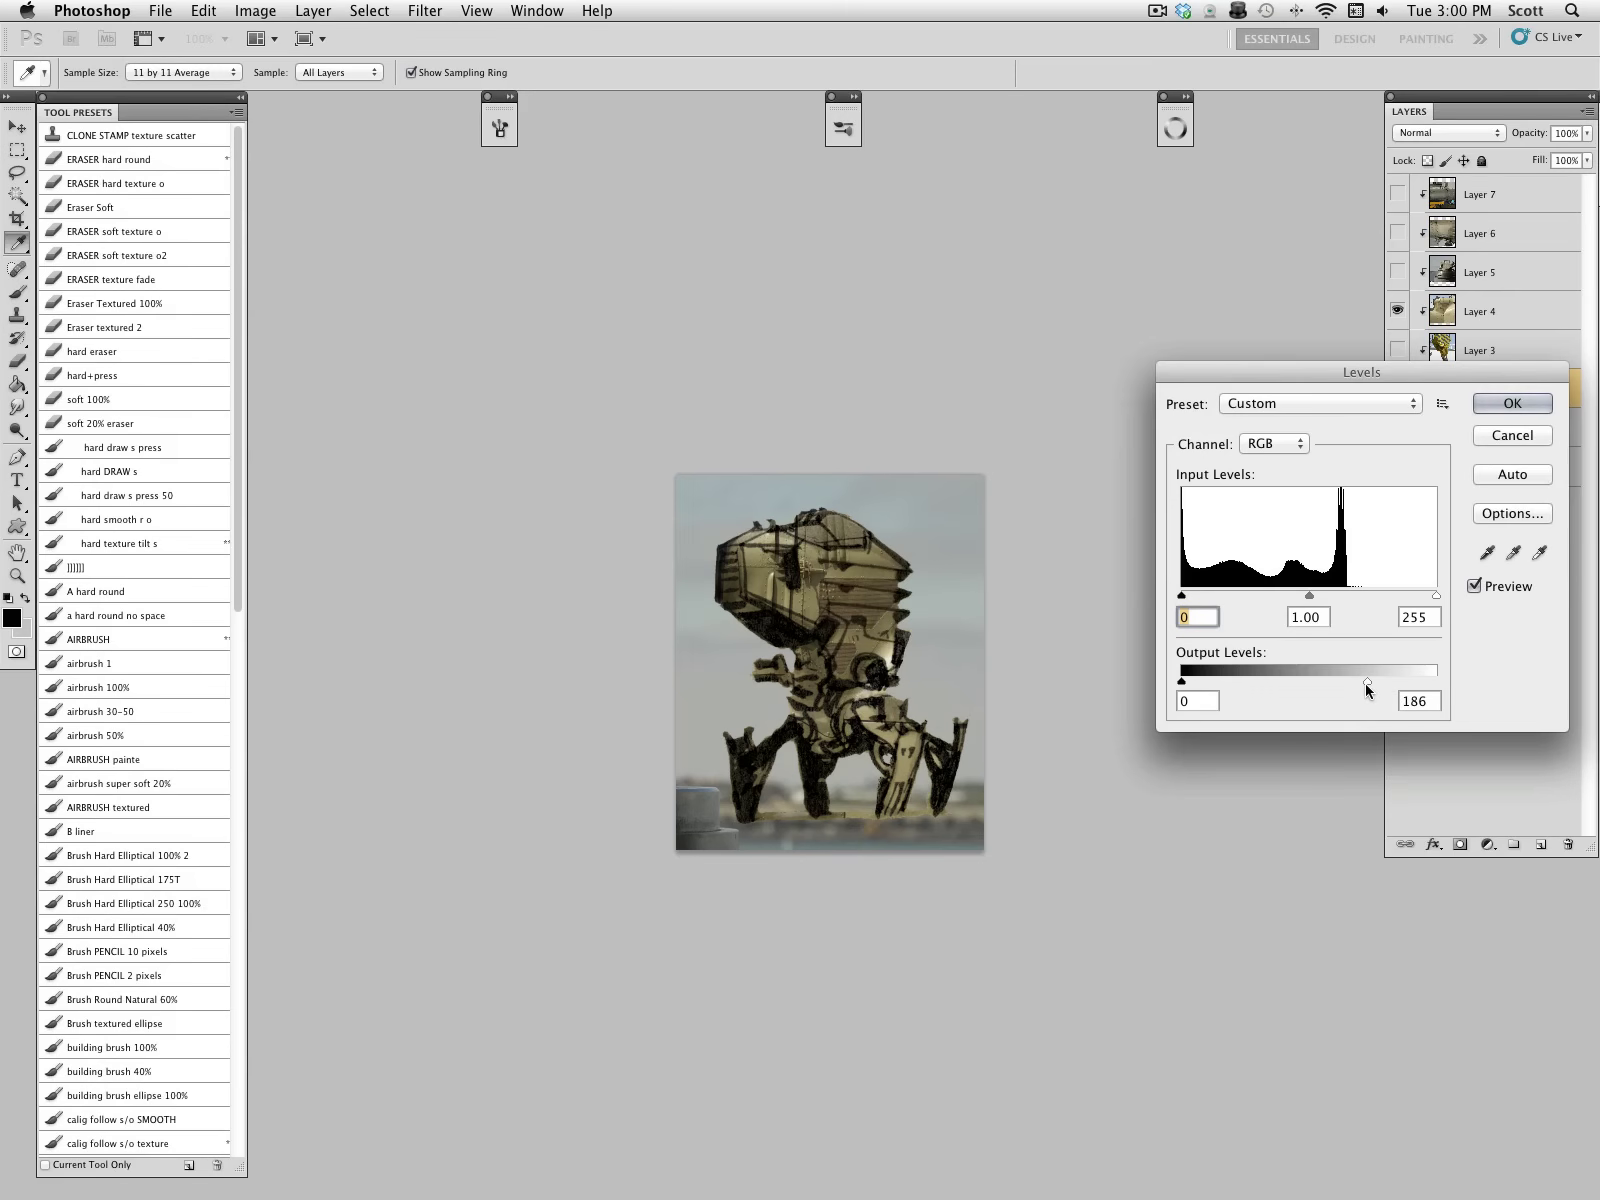
key(Return)
Step: Rotate Layer 4's helicopter photo -4.09° and widen it to 101.29% over the robot
key(z)
click(872, 802)
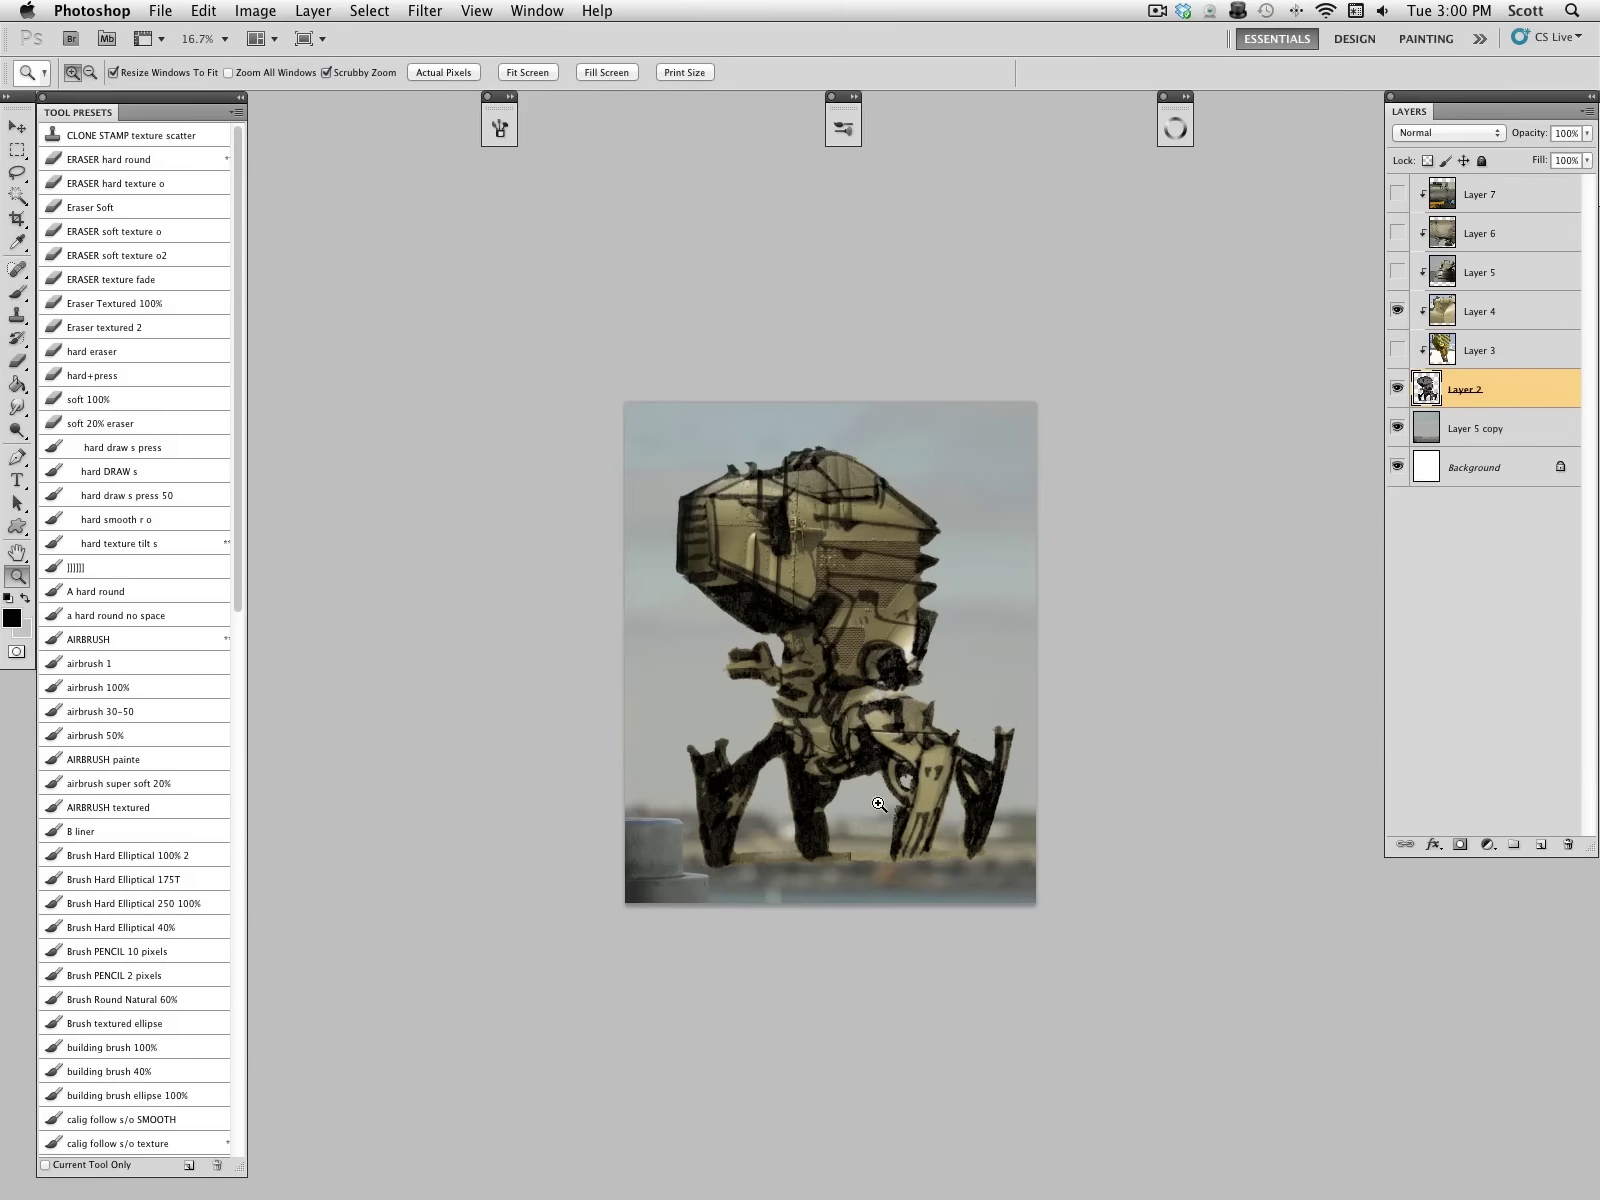
click(872, 802)
click(20, 128)
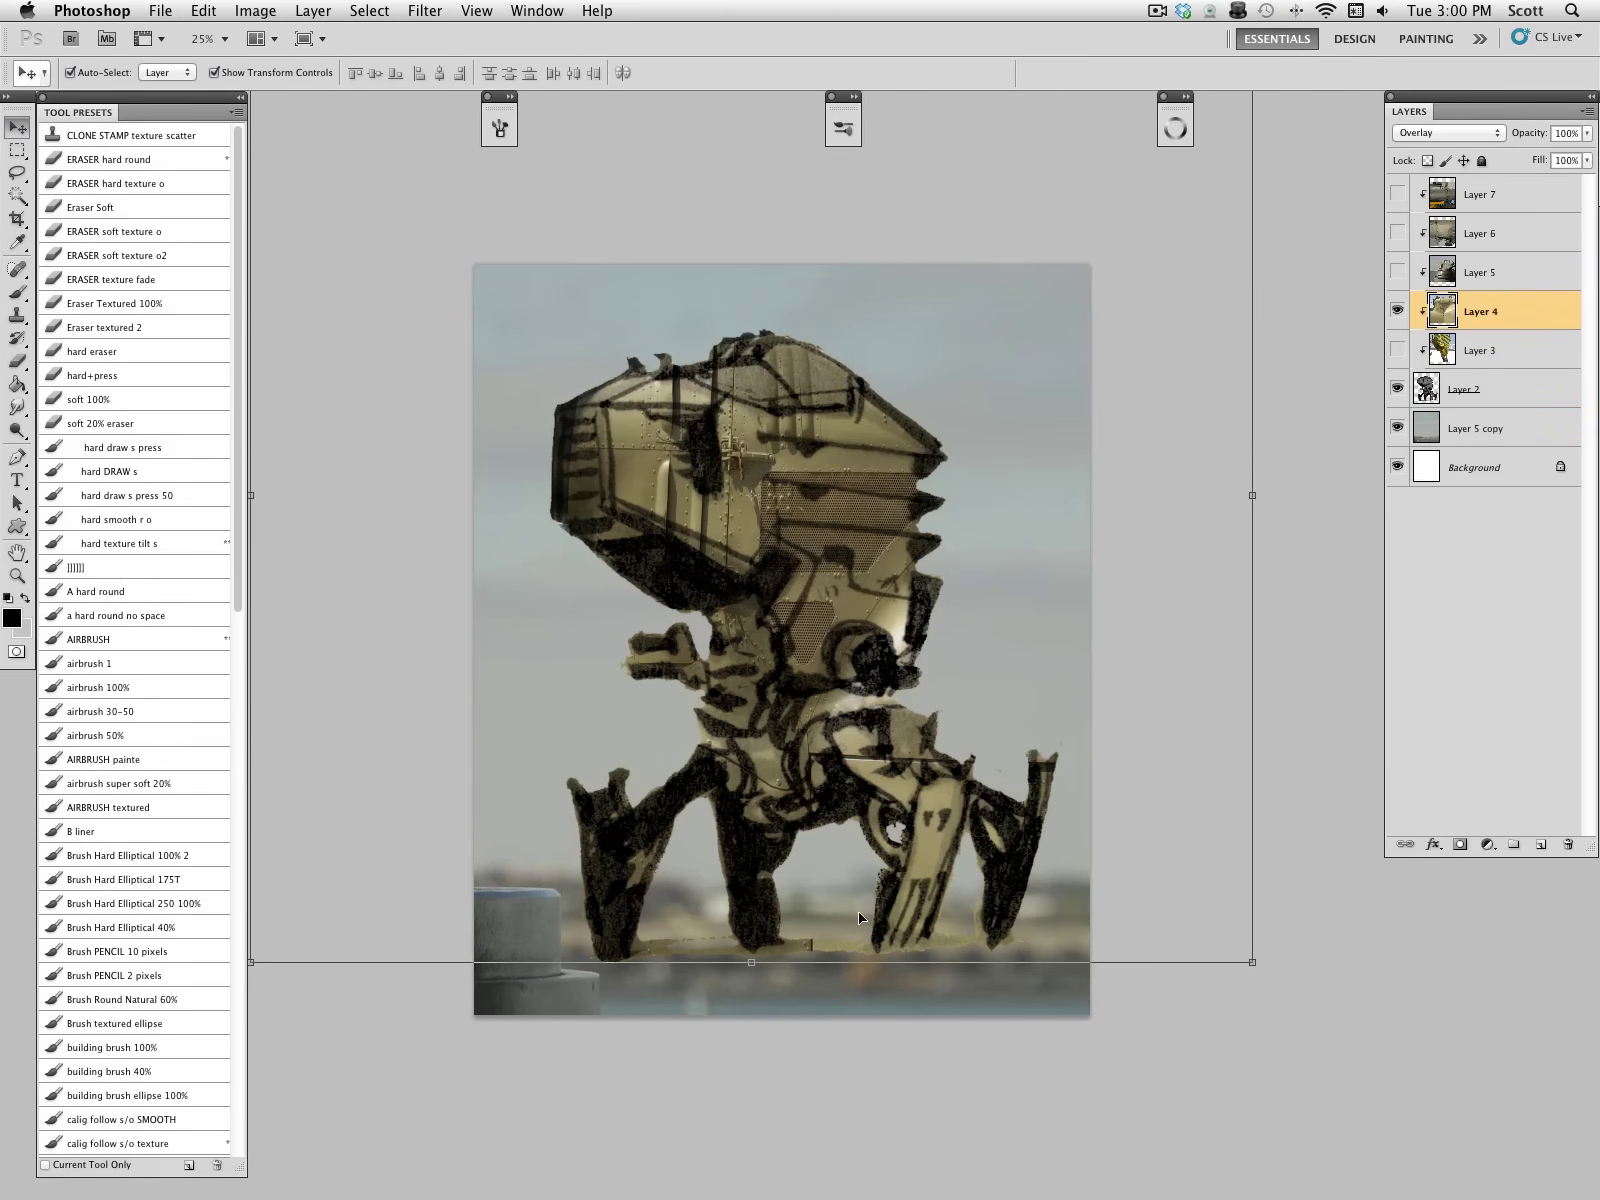
drag(1251, 547, 1305, 938)
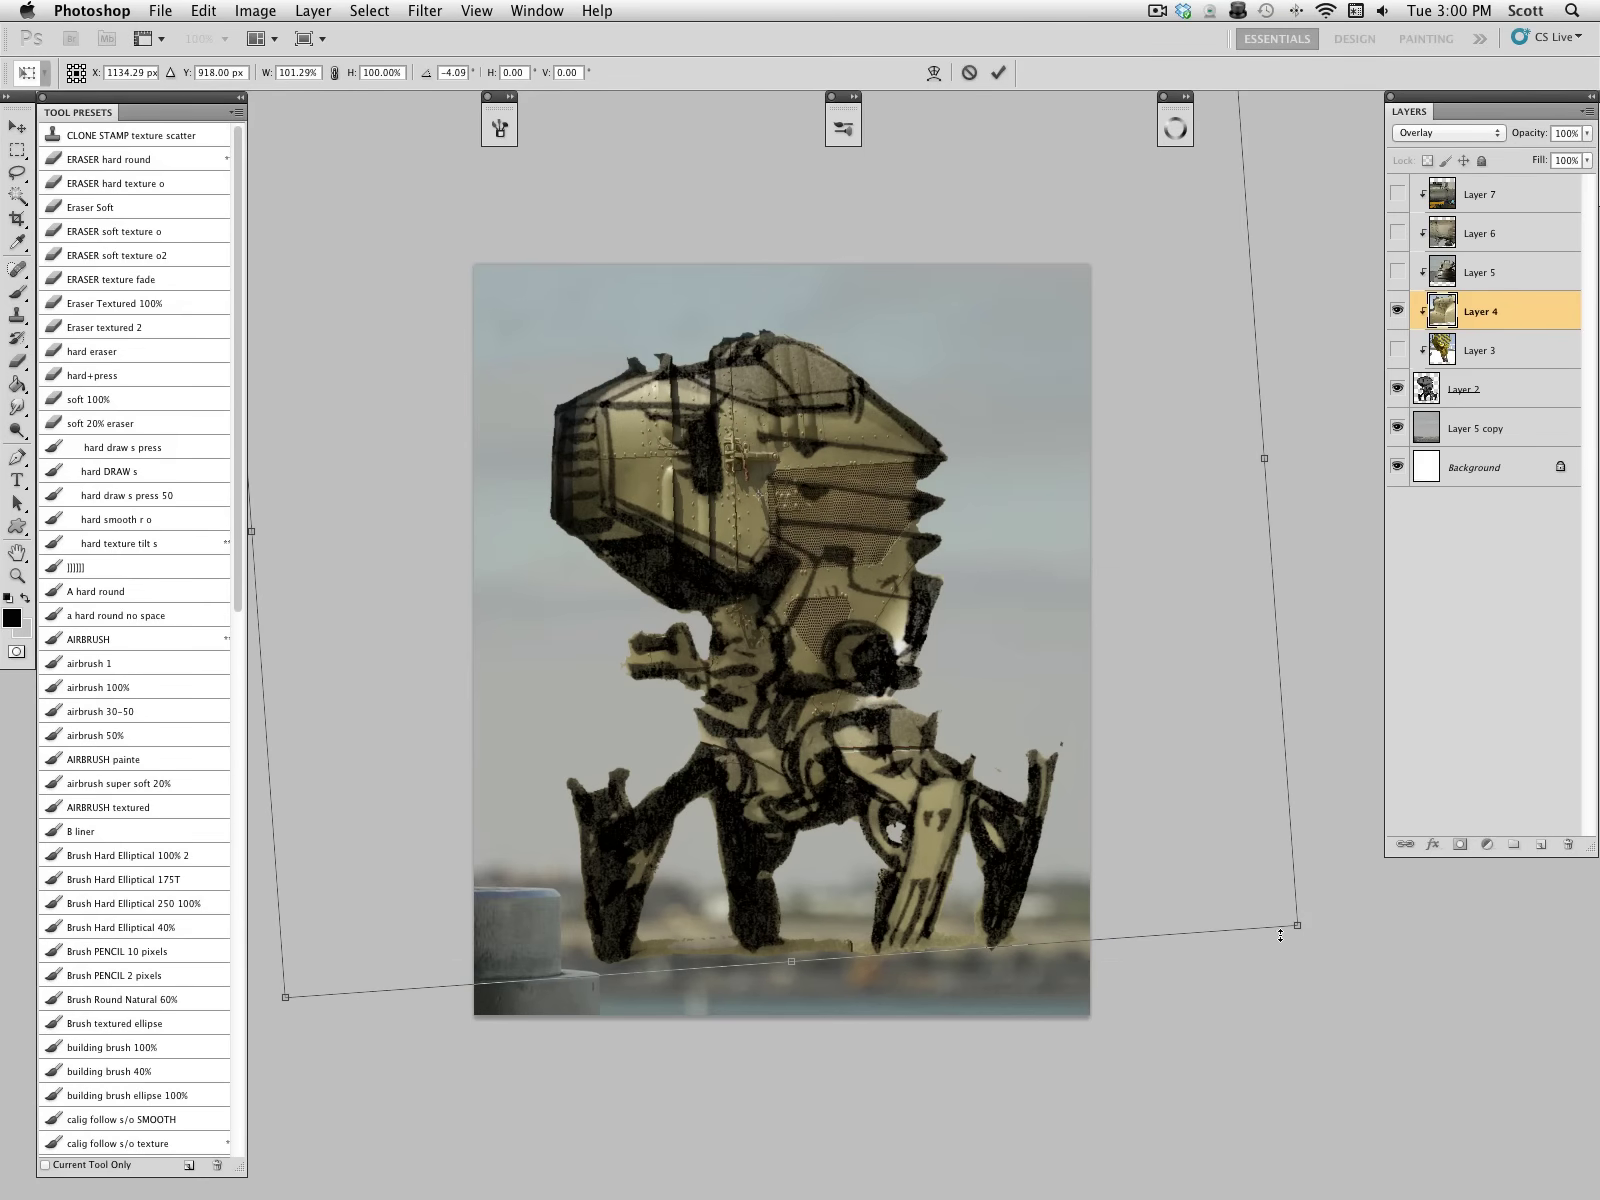
key(Return)
Step: Show Layer 5 instead of Layer 4 and flip its photo horizontally
click(1398, 311)
click(1398, 272)
click(1478, 273)
click(203, 10)
mouse_move(300, 354)
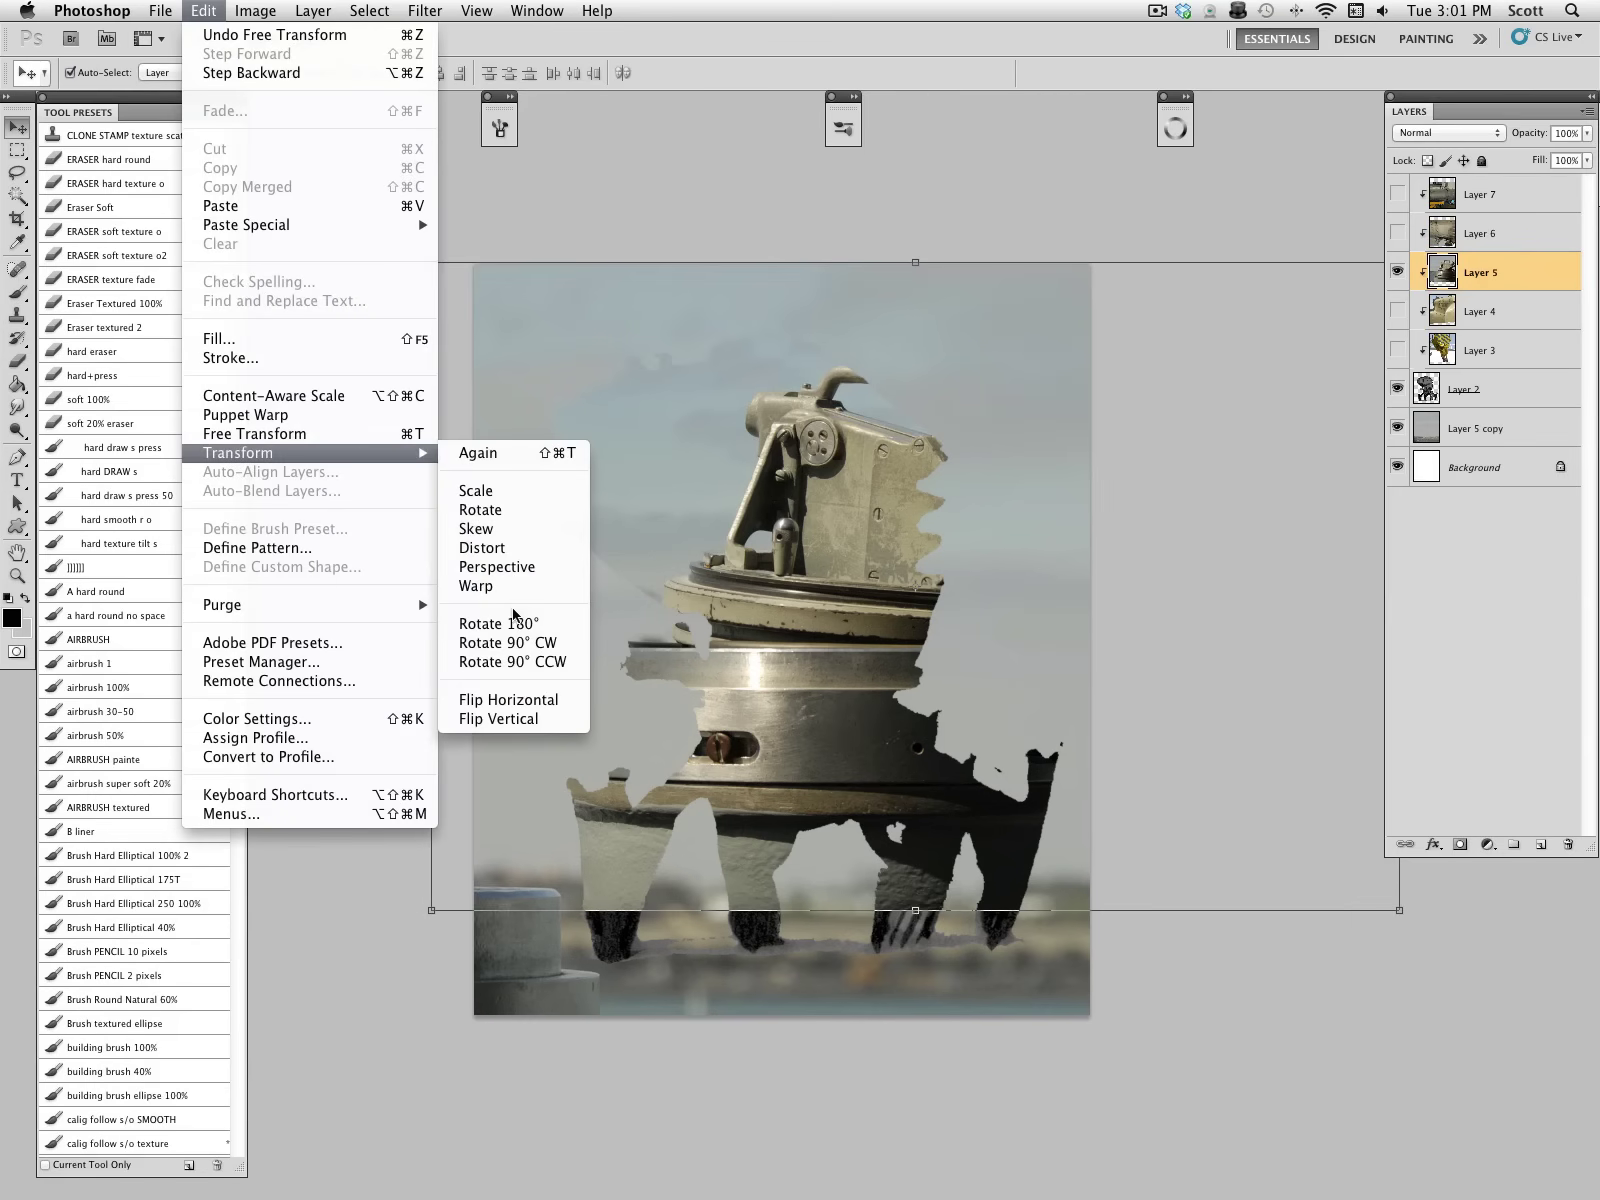
click(470, 712)
Step: Move Layer 5's photo over the robot's head, rotate it -5.44° and stretch it down to the robot's feet
drag(802, 494, 589, 457)
drag(1205, 889, 1236, 839)
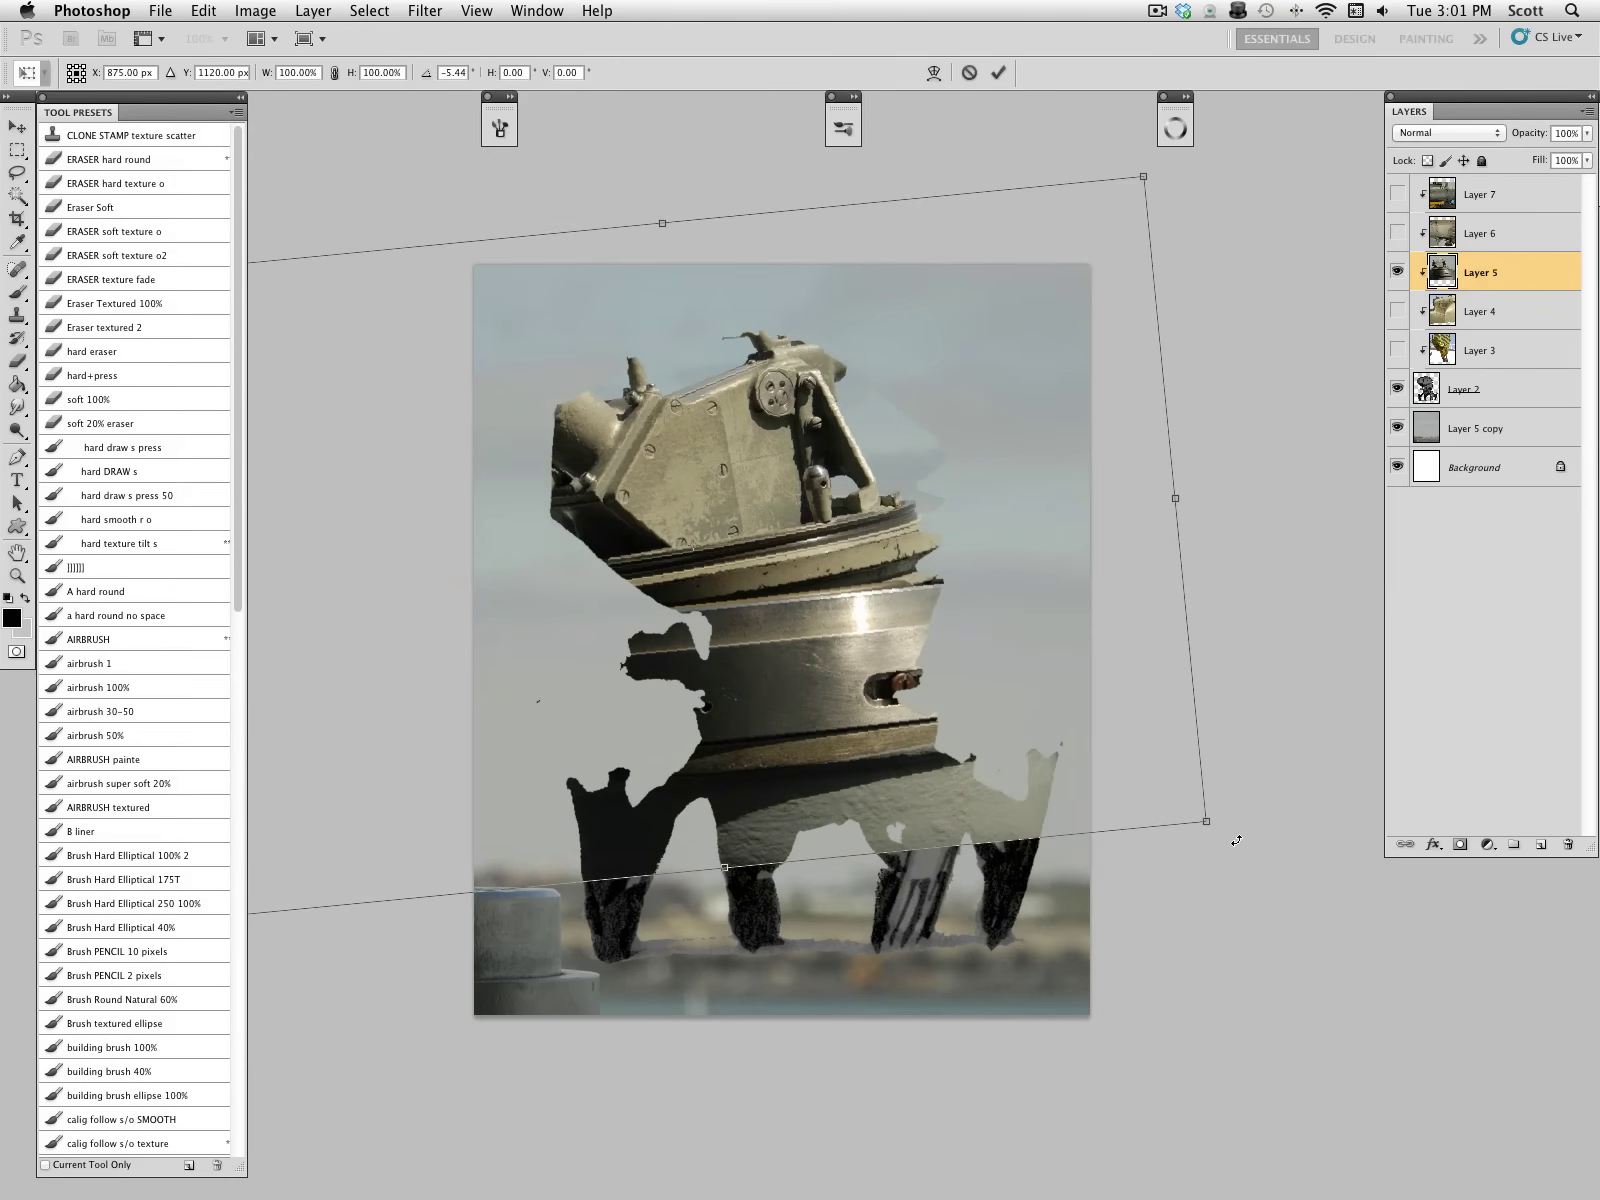
drag(725, 868, 735, 982)
double_click(847, 691)
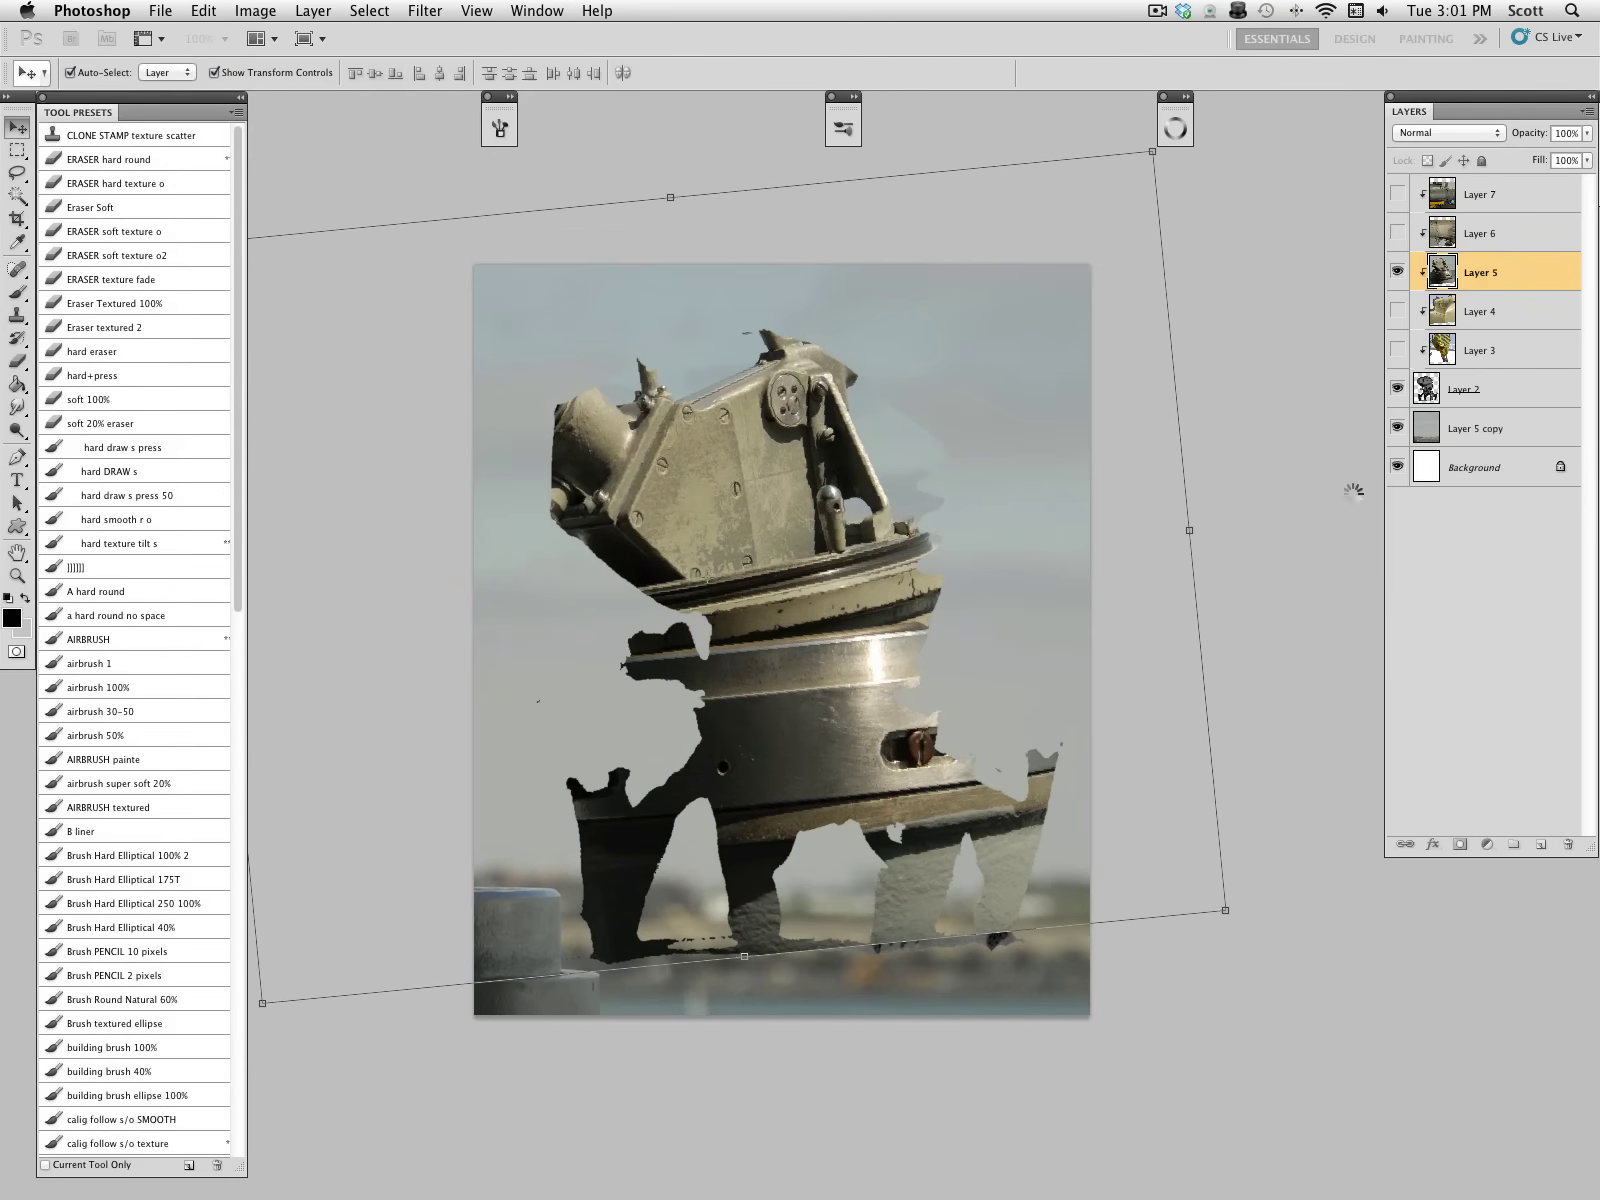
Step: Set Layer 5's blending mode to Overlay, then stretch it to 112.81% width and extend it below the robot's feet
click(1448, 133)
click(1427, 326)
drag(860, 798, 860, 752)
drag(1231, 762, 1357, 762)
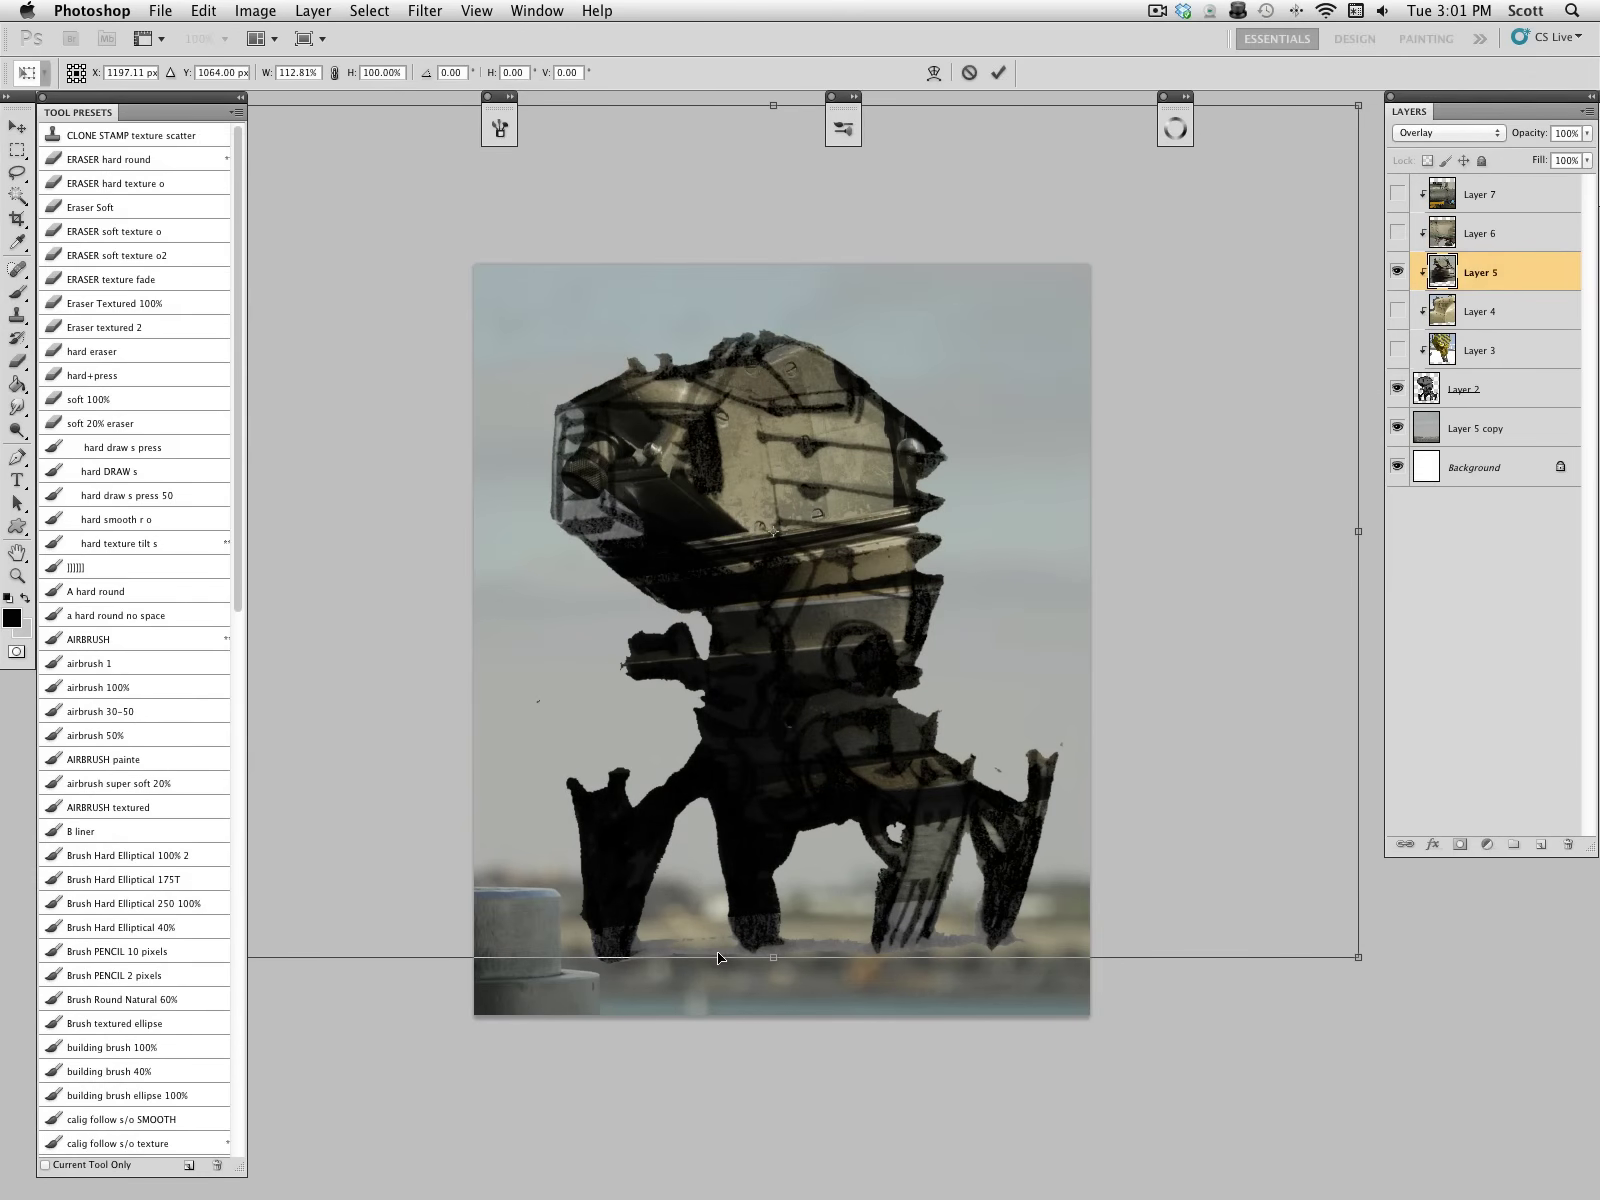
drag(773, 957, 768, 1136)
mouse_move(866, 862)
mouse_down()
mouse_move(825, 784)
mouse_move(842, 857)
mouse_up()
key(Return)
Step: Enlarge Layer 5 to 141.17% width and 146.67% height so its light metal panels cover the robot's head
click(17, 577)
alt+click(650, 558)
key(super+t)
drag(387, 584, 329, 584)
drag(1168, 584, 1306, 584)
drag(329, 584, 222, 630)
drag(1306, 584, 1322, 584)
drag(771, 965, 771, 1134)
drag(771, 203, 771, 130)
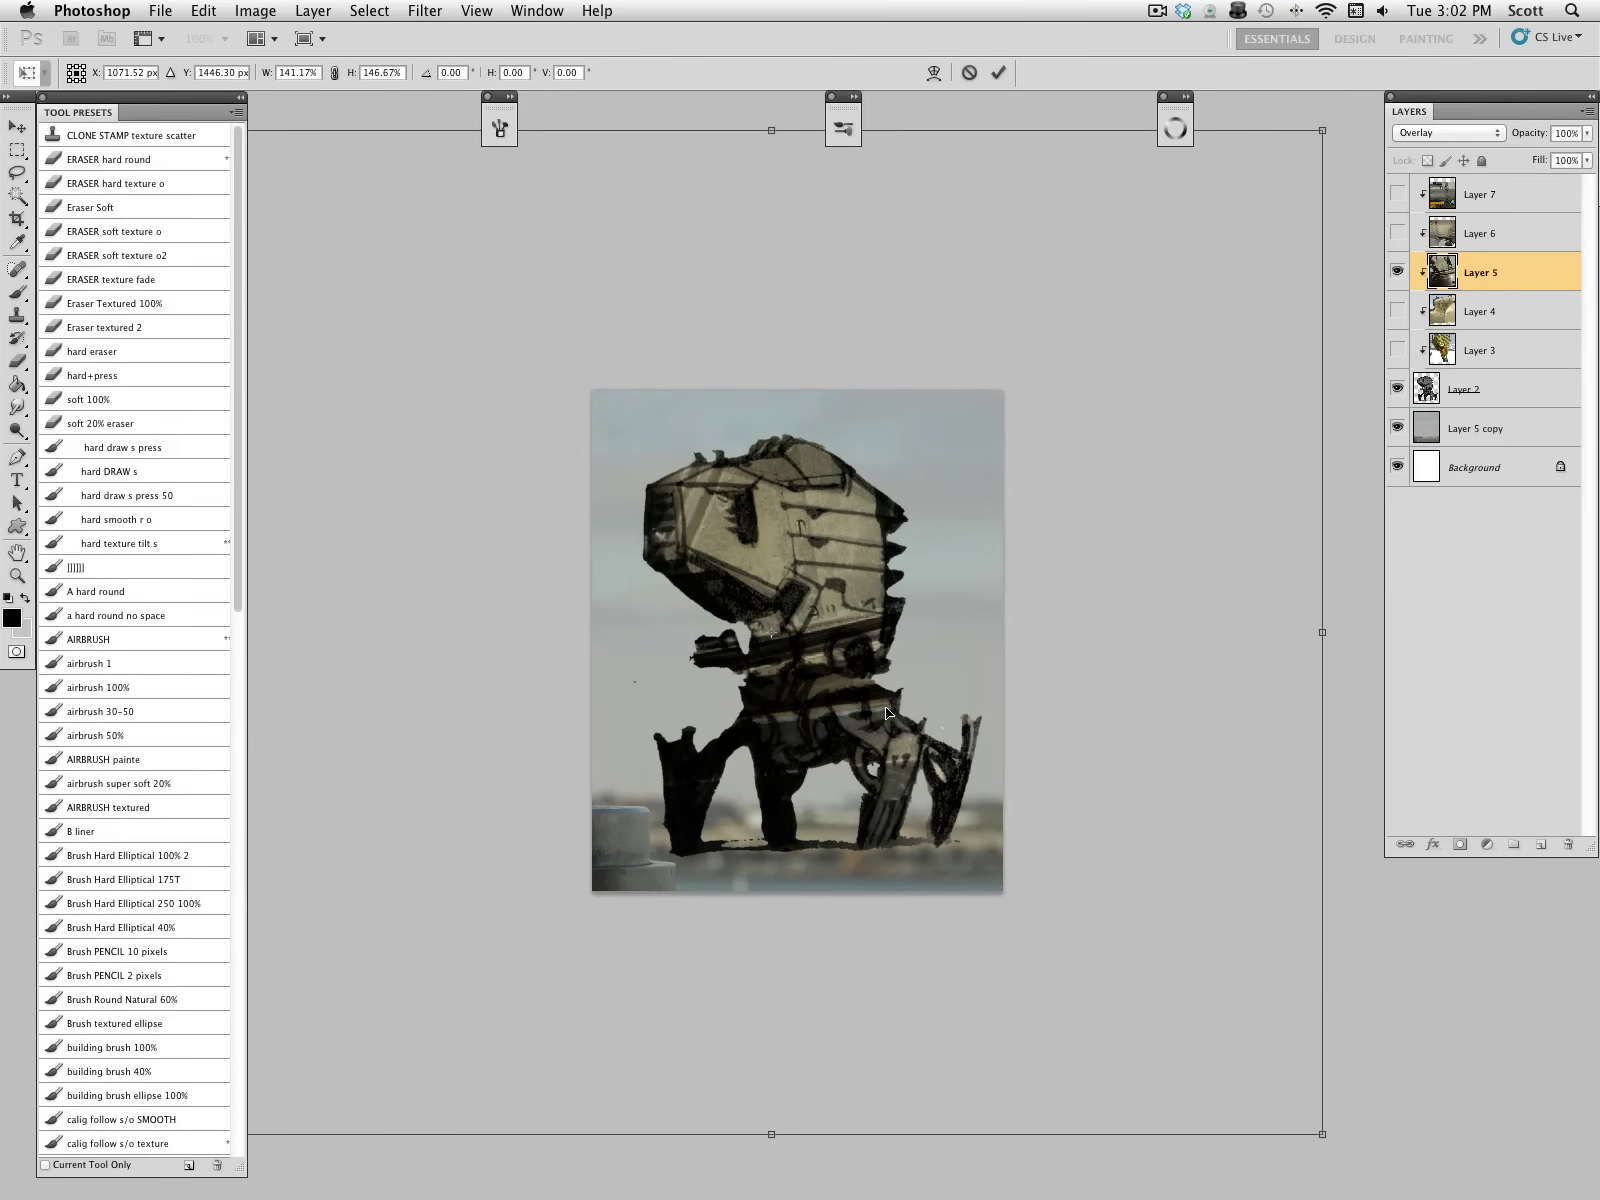
key(Return)
Step: Show Layer 6 instead of Layer 5 and fit its riveted metal photo to the robot at 57.42% width and 107.03% height
click(1397, 271)
click(1397, 232)
click(1480, 233)
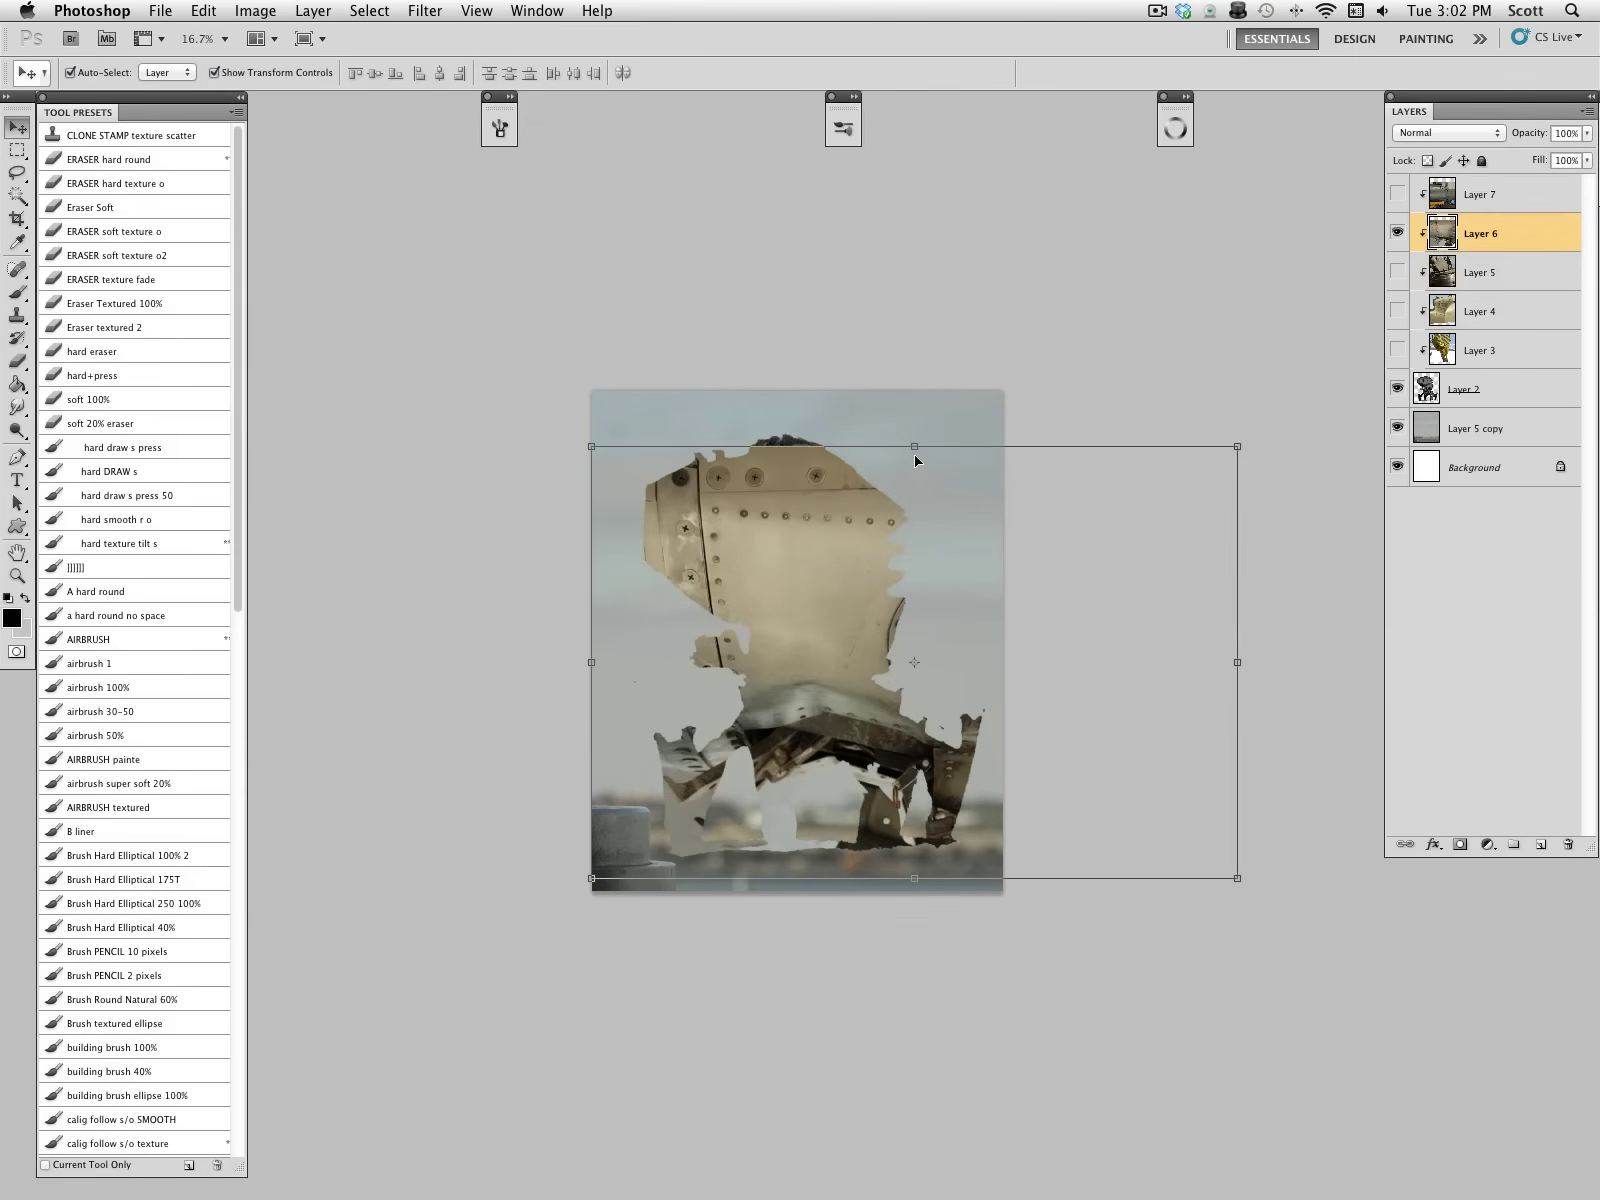
drag(914, 446, 914, 421)
drag(1237, 662, 985, 650)
drag(800, 878, 800, 881)
drag(591, 680, 613, 680)
drag(809, 422, 809, 421)
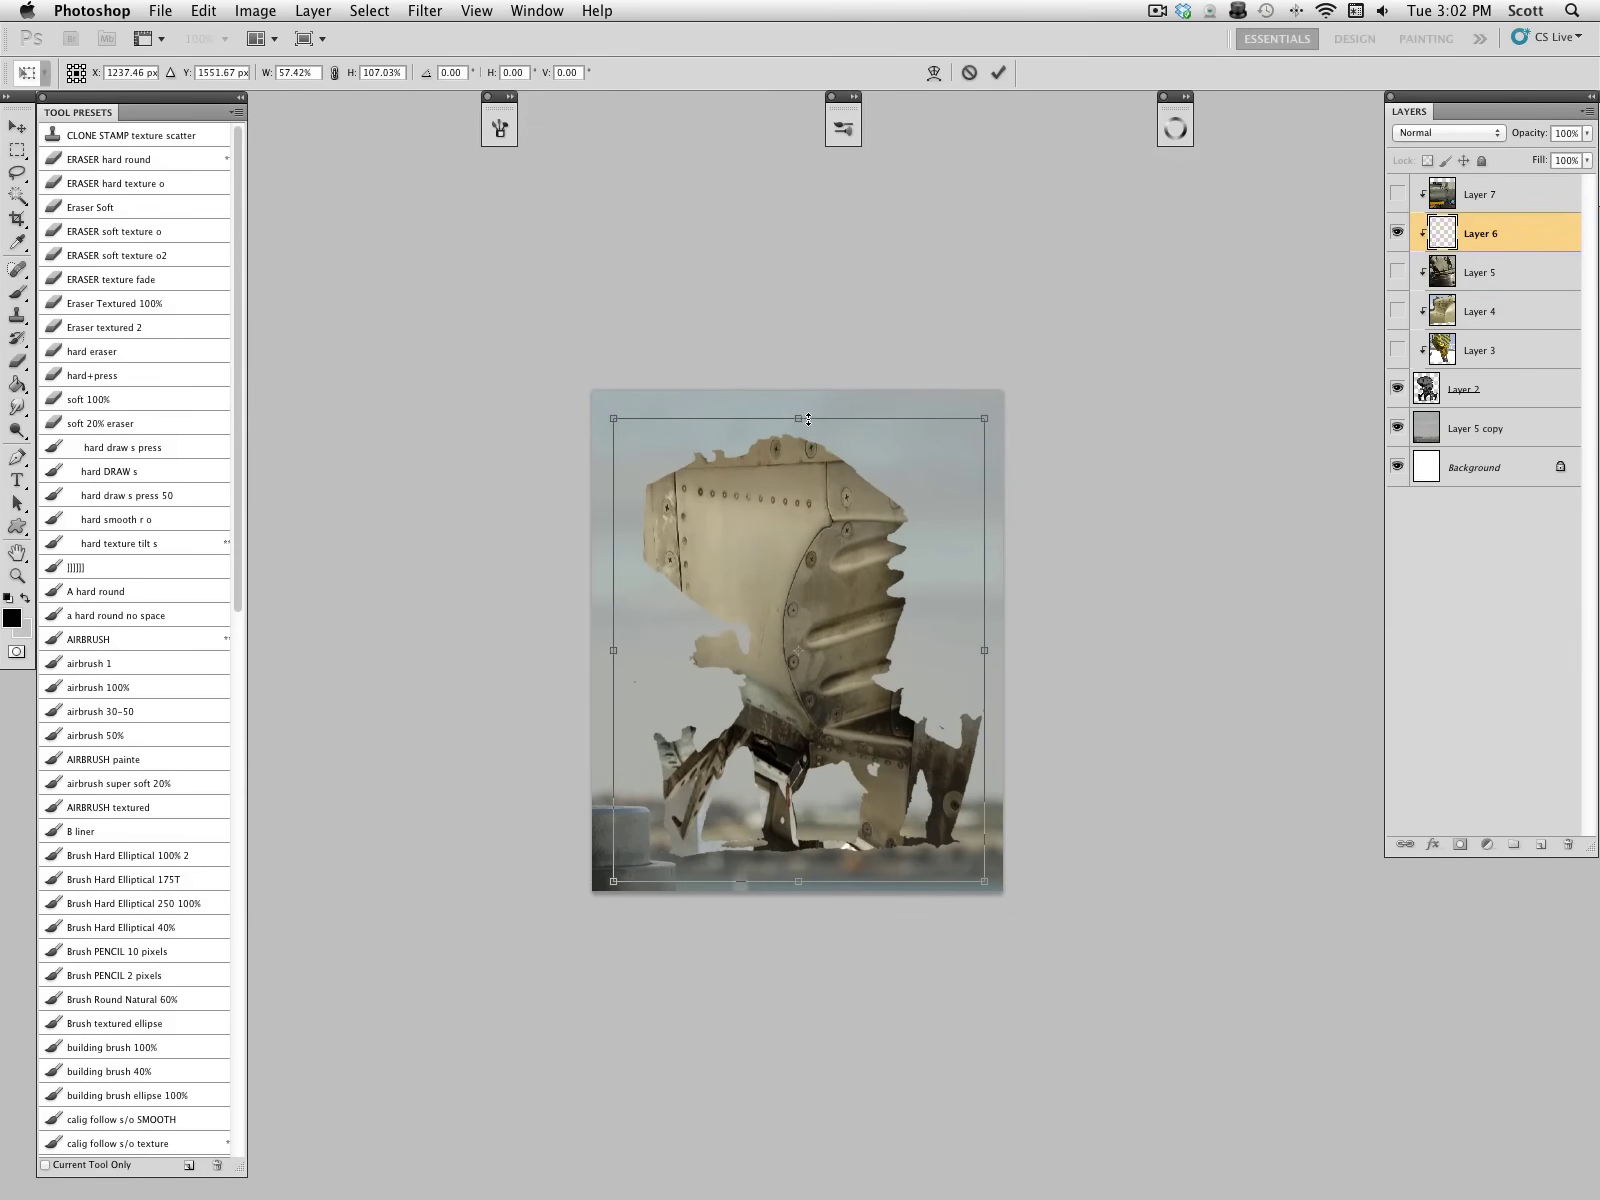
key(Return)
Step: Set Layer 6's blending mode to Overlay and widen it to 110.22%
click(1448, 132)
click(1420, 329)
key(ctrl+t)
drag(985, 650, 1022, 651)
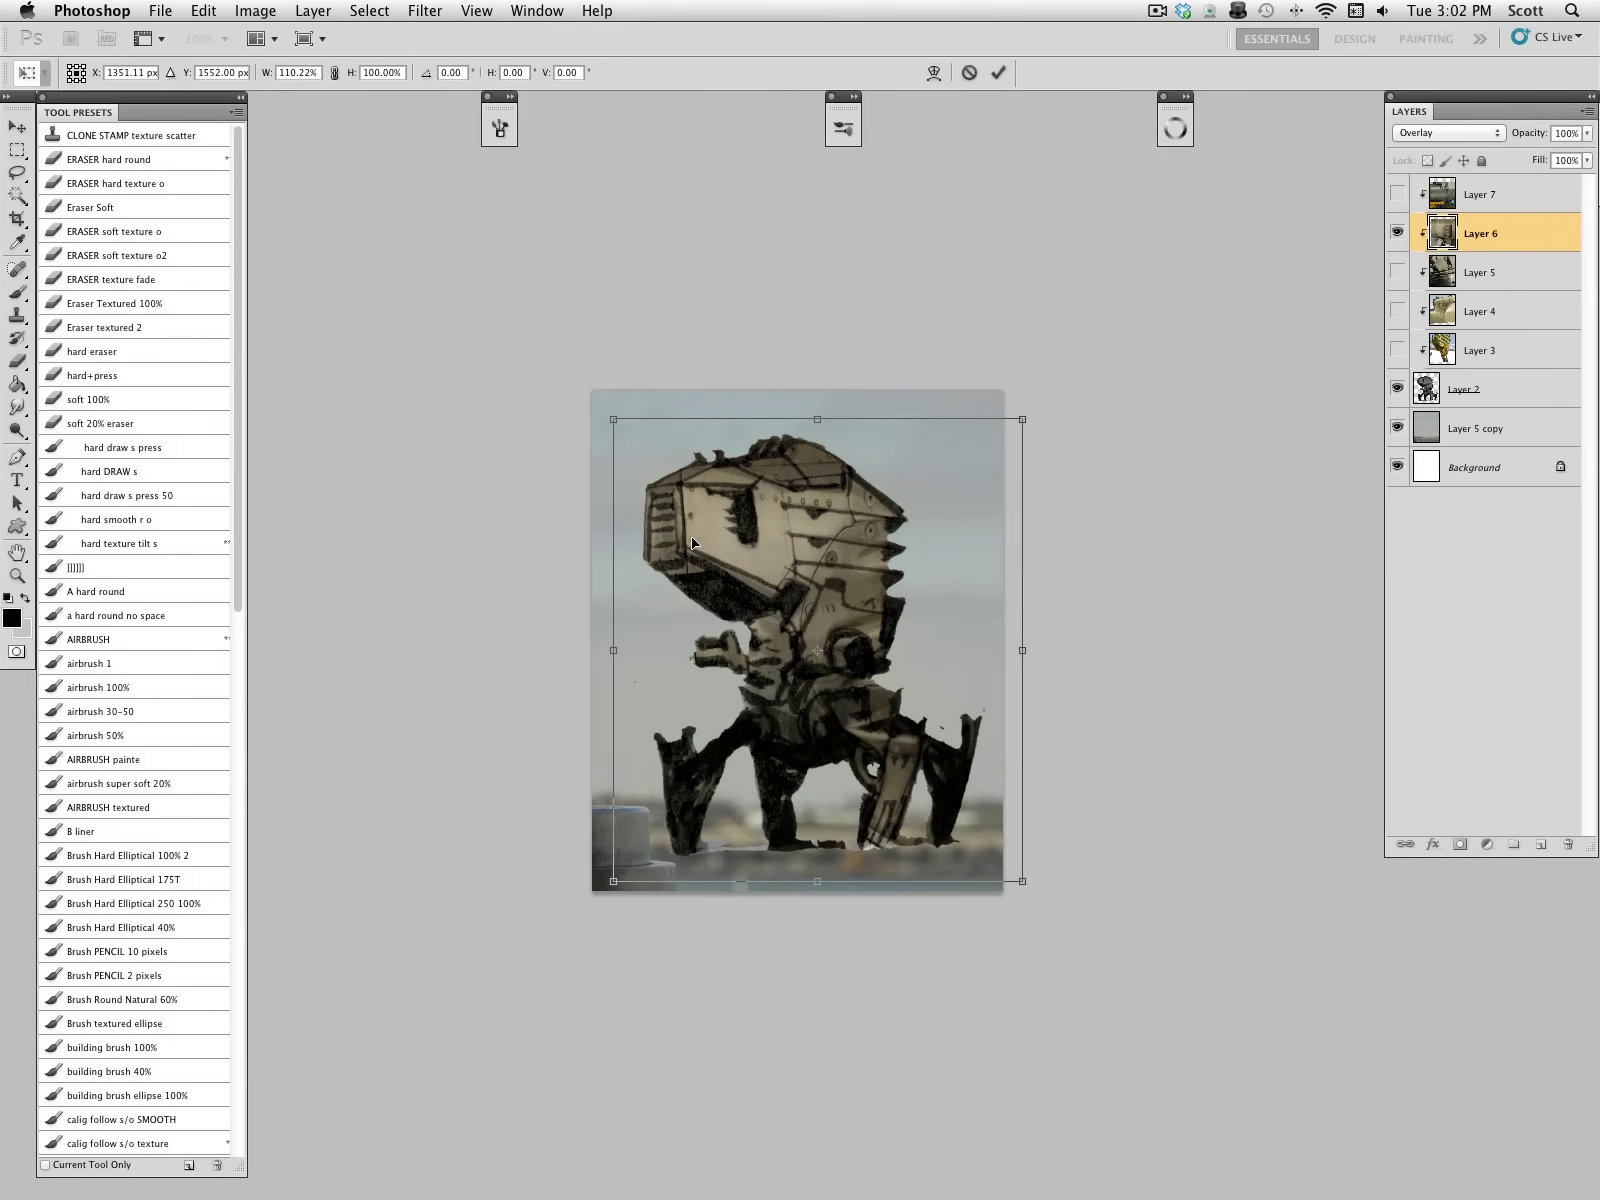
key(Return)
Step: Show Layer 7 instead of Layer 6 and enlarge its photo to about 142% width and 157% height
click(1396, 230)
click(1397, 194)
click(1480, 195)
drag(787, 453, 787, 212)
drag(1113, 565, 1384, 568)
Step: Distort Layer 7's photo so its lower edge slopes and the yellow band covers the robot's legs, and set its blending mode to Overlay
click(203, 10)
mouse_move(250, 452)
click(482, 548)
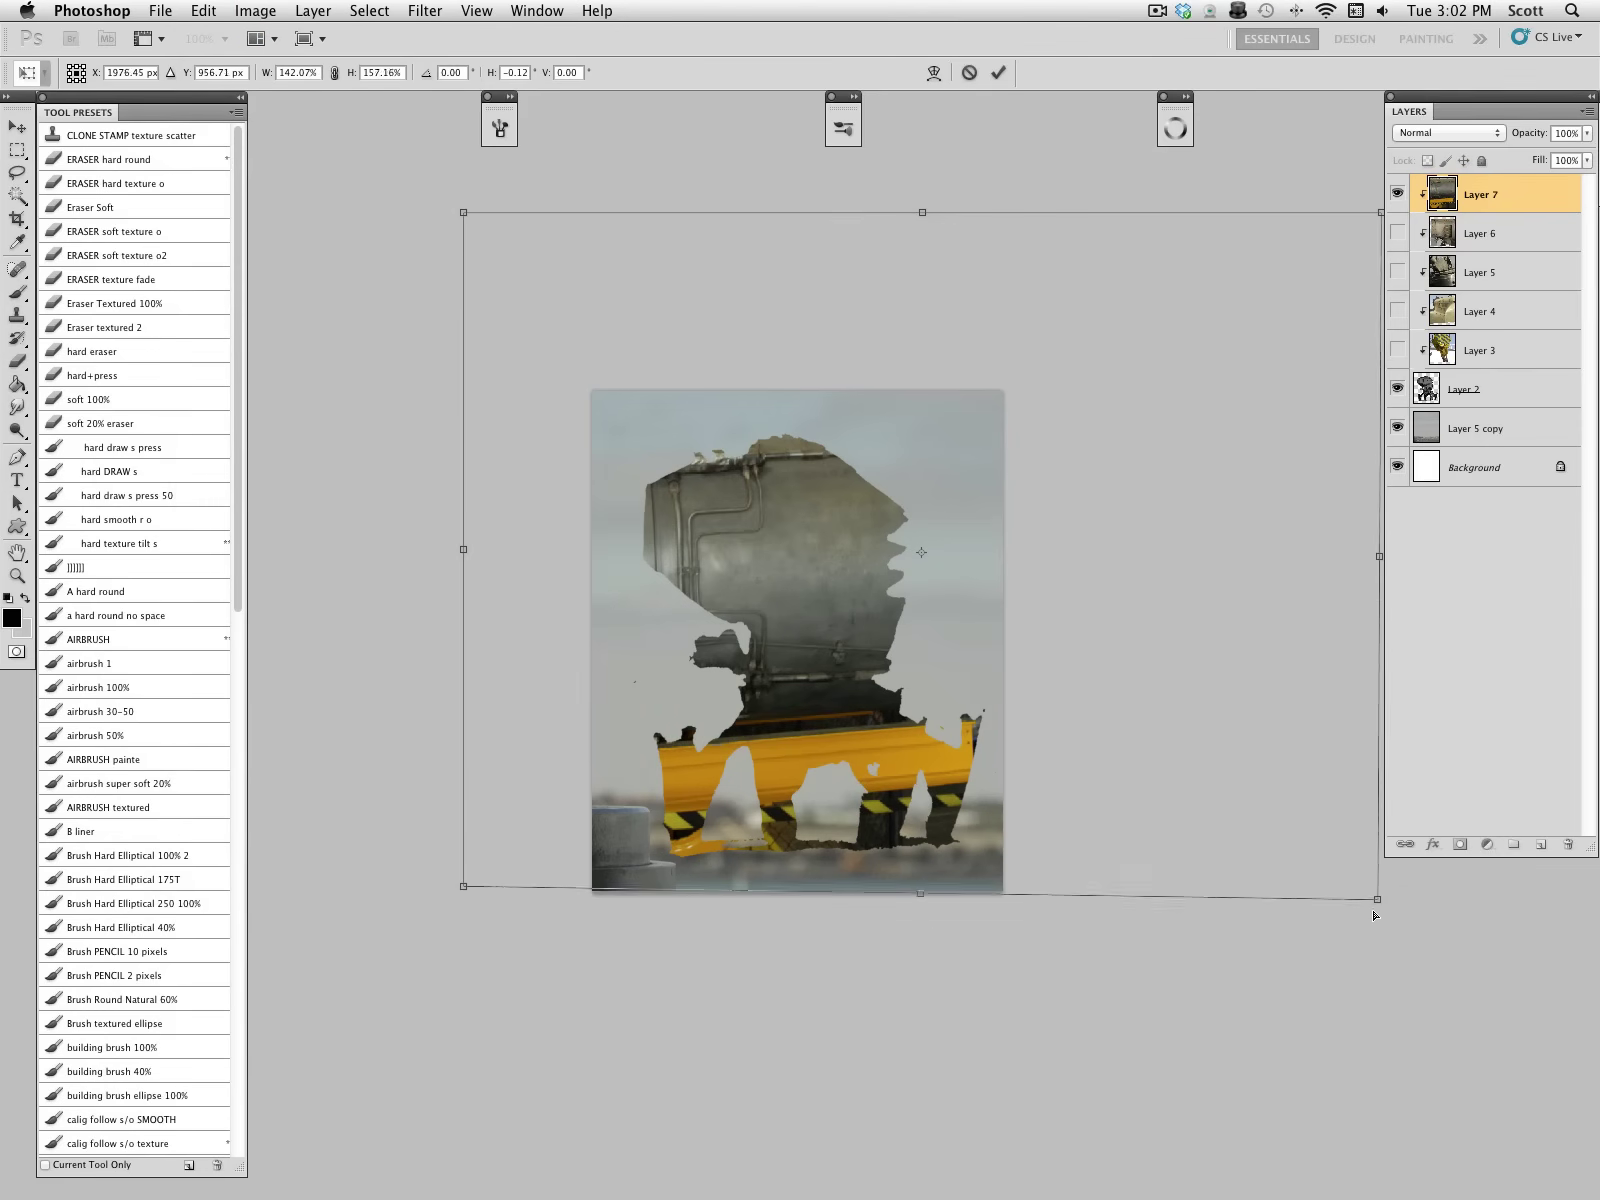
drag(1381, 887, 1375, 970)
drag(1075, 931, 1099, 950)
drag(487, 567, 610, 561)
drag(610, 898, 604, 914)
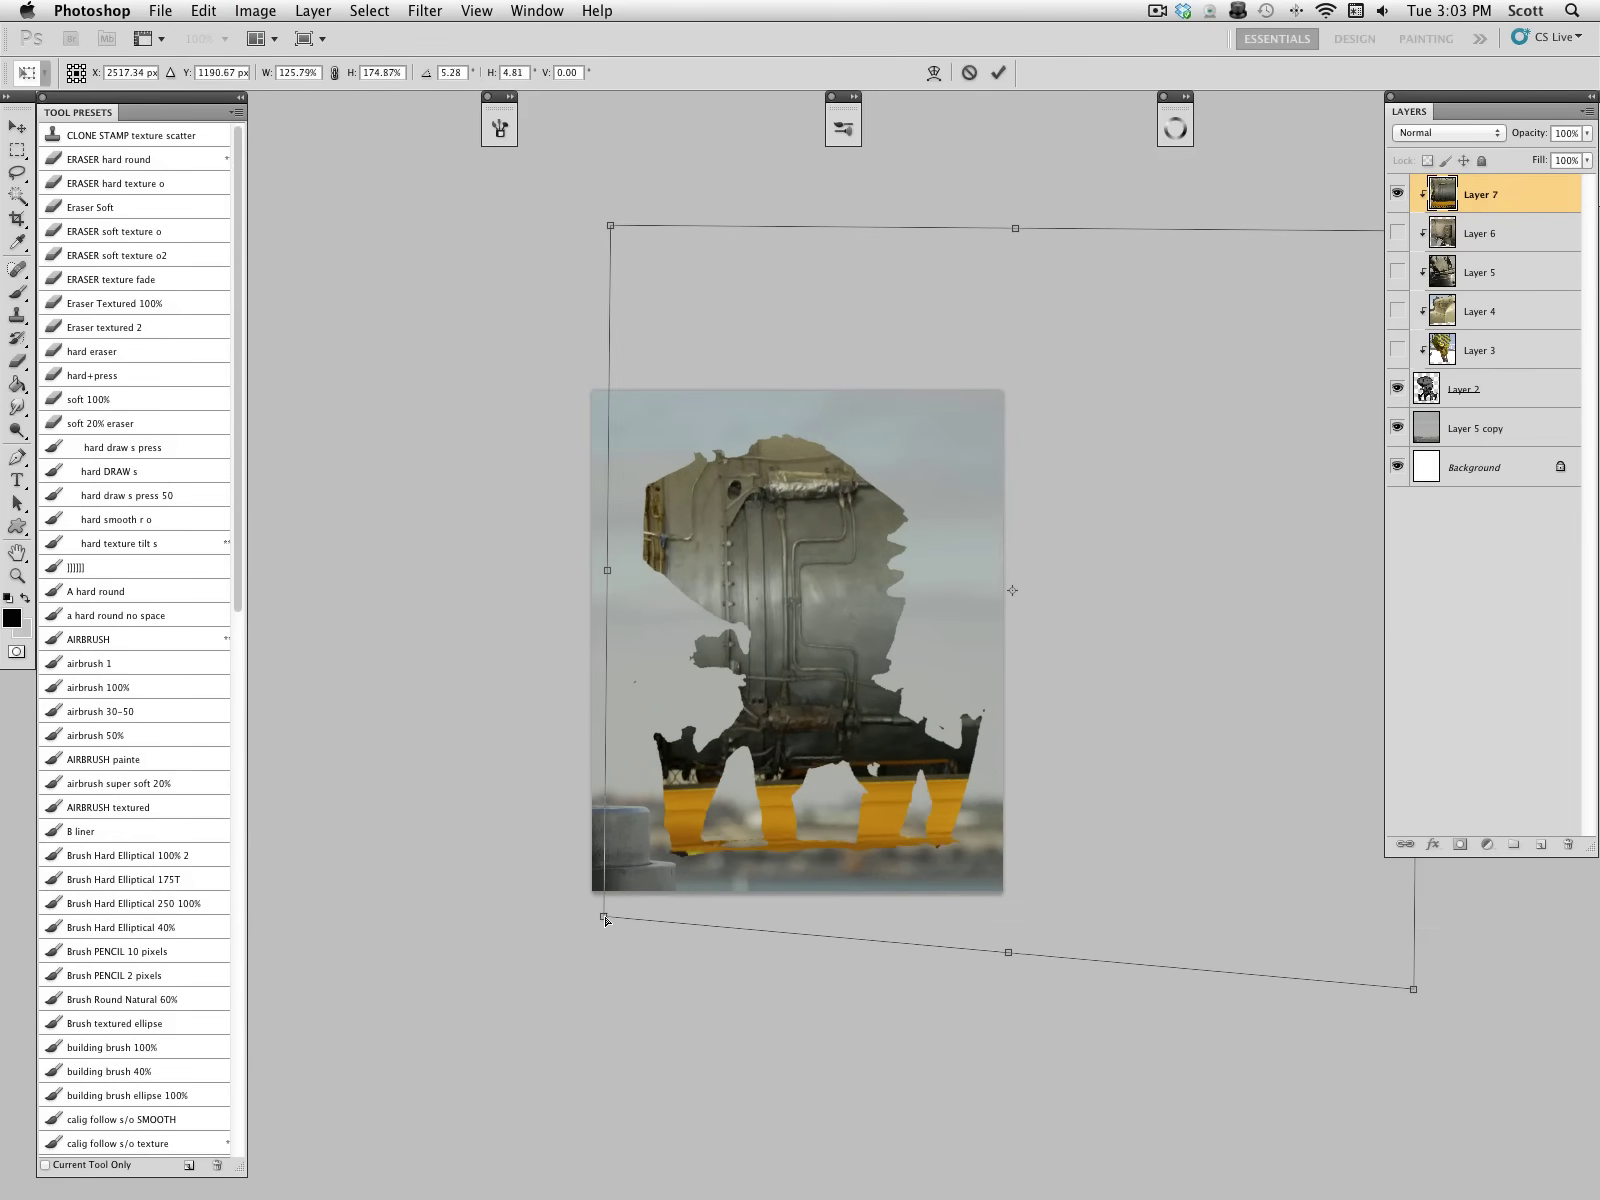
drag(1413, 989, 1412, 1020)
key(Return)
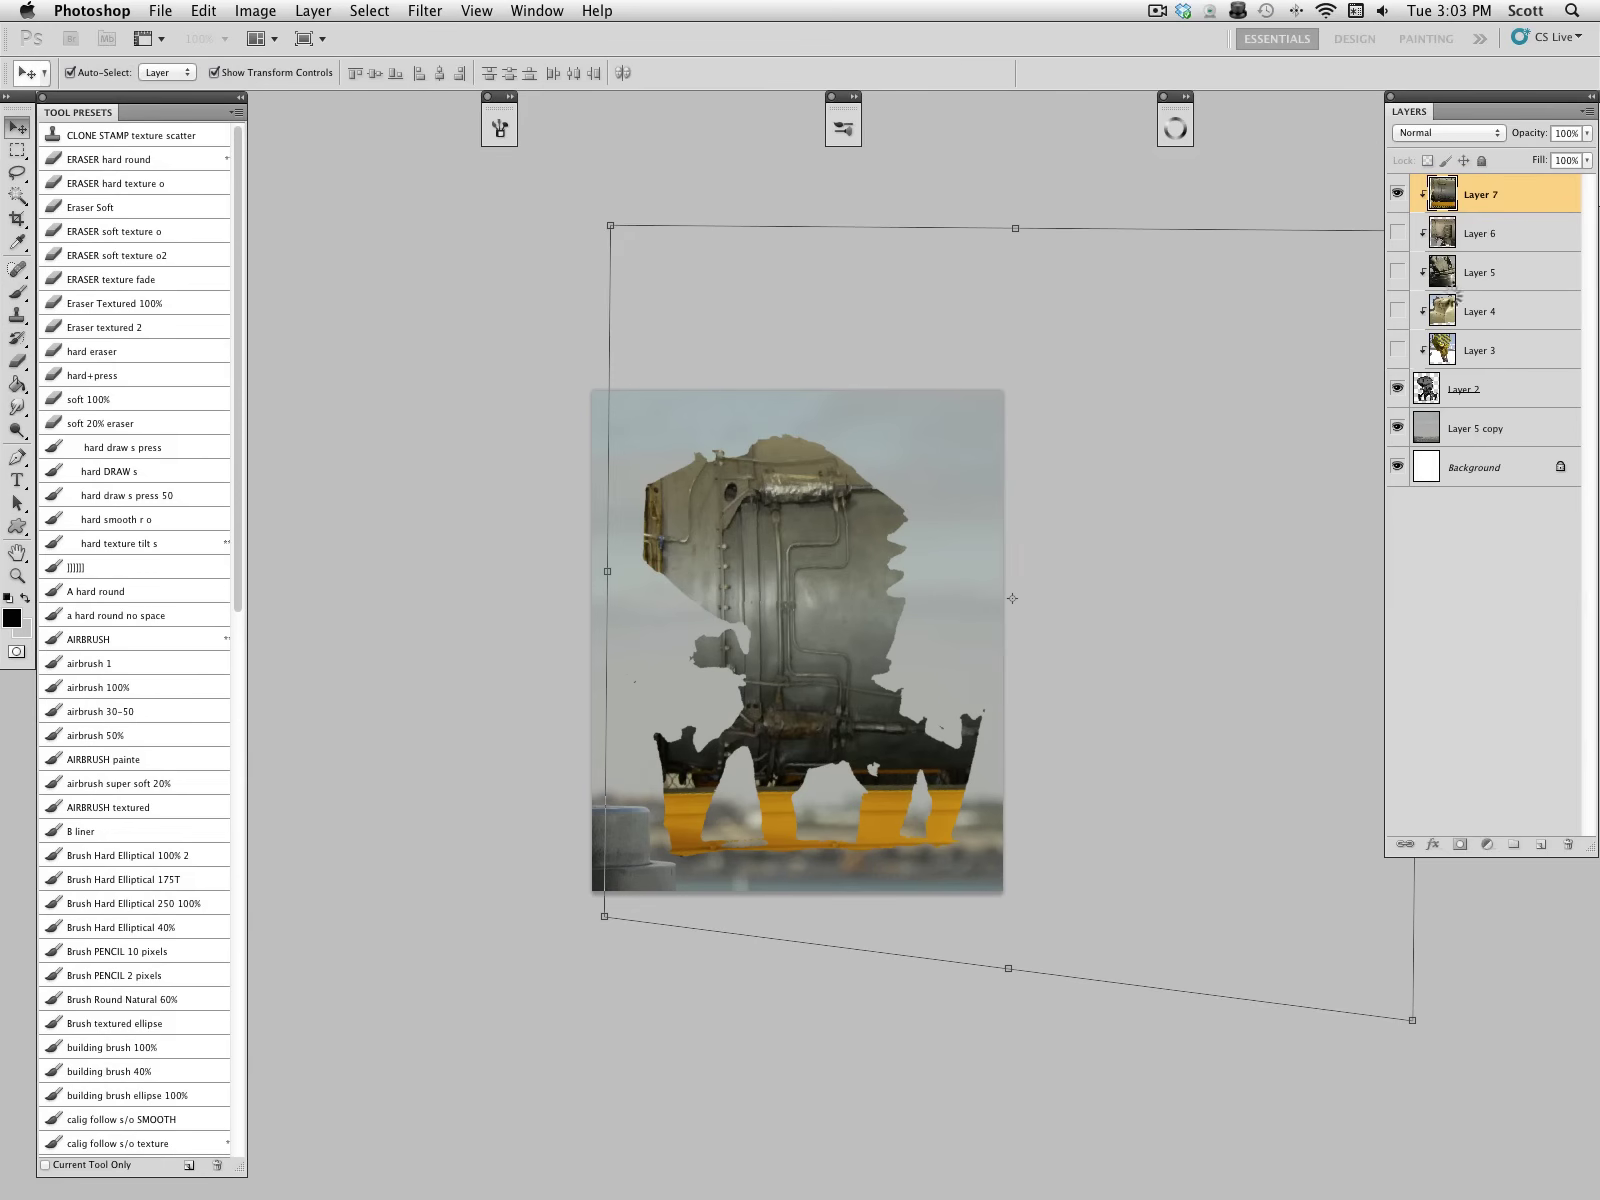
click(1448, 132)
click(1425, 335)
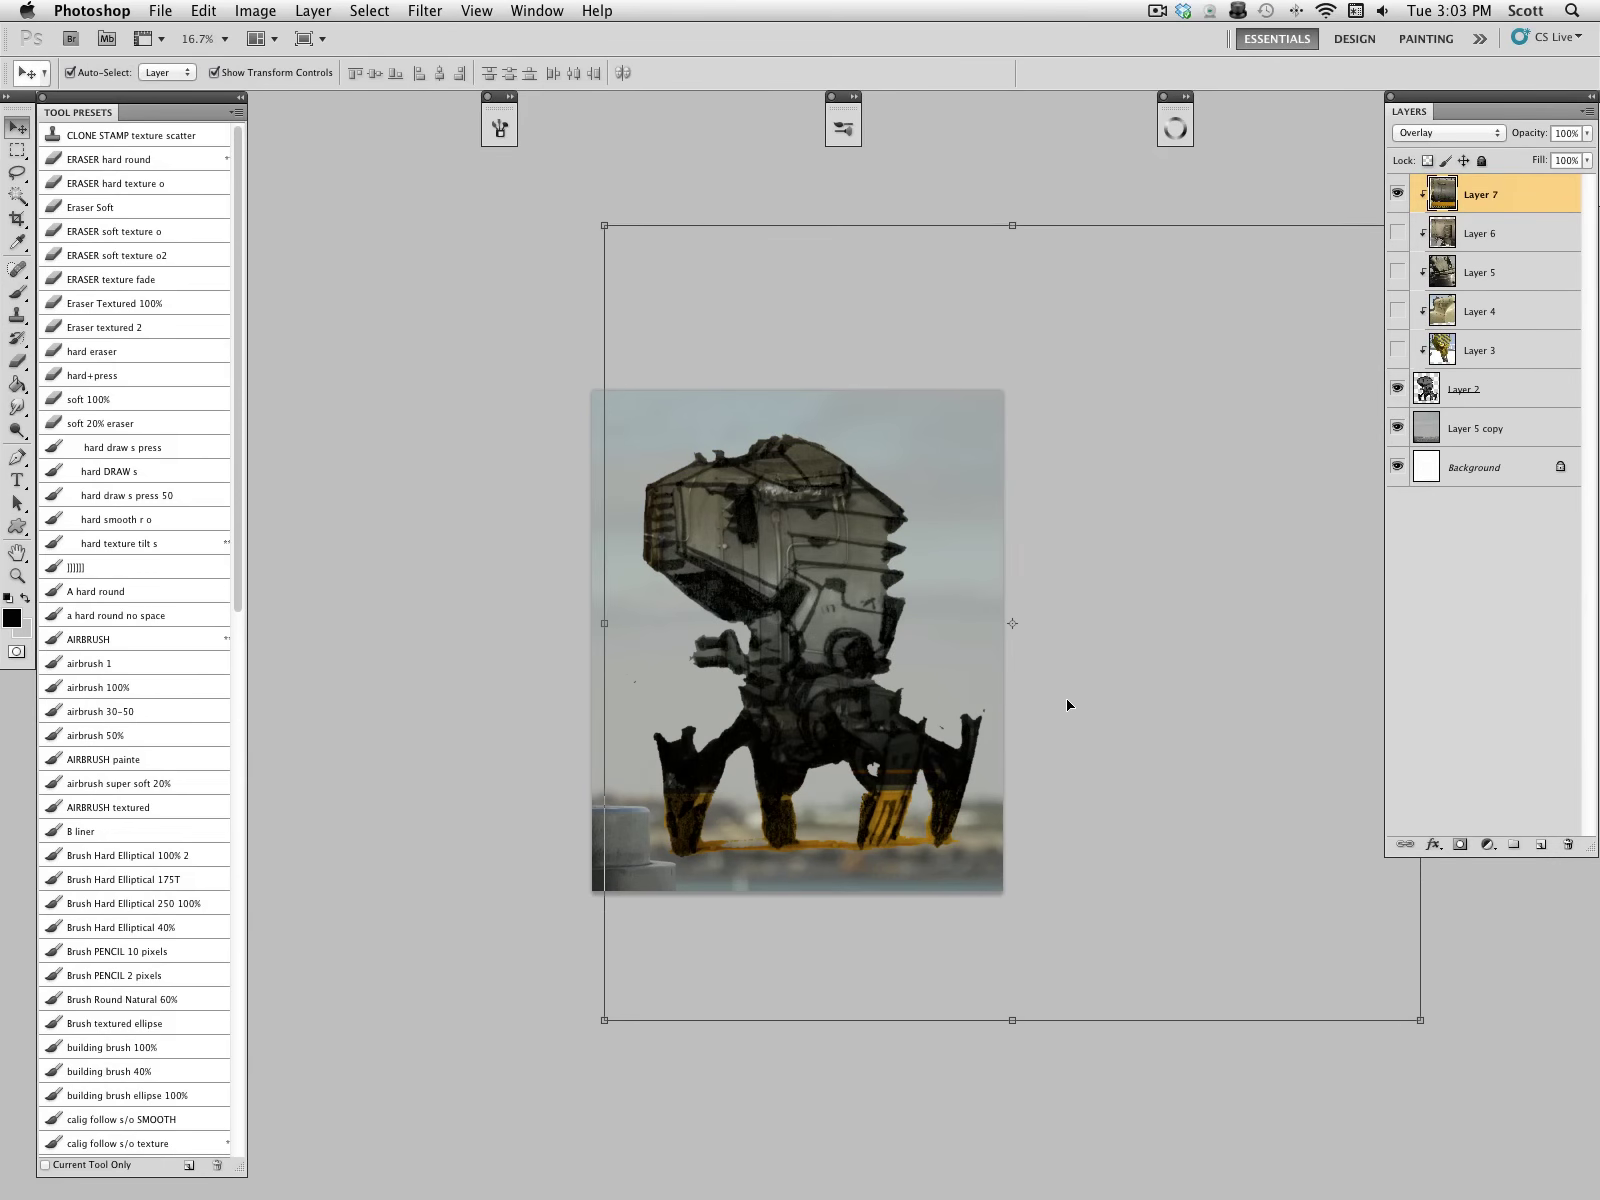
Step: Lighten the Layer 2 sketch with Levels by raising the output black, lowering the output white and brightening the midtones
click(1455, 390)
key(super+l)
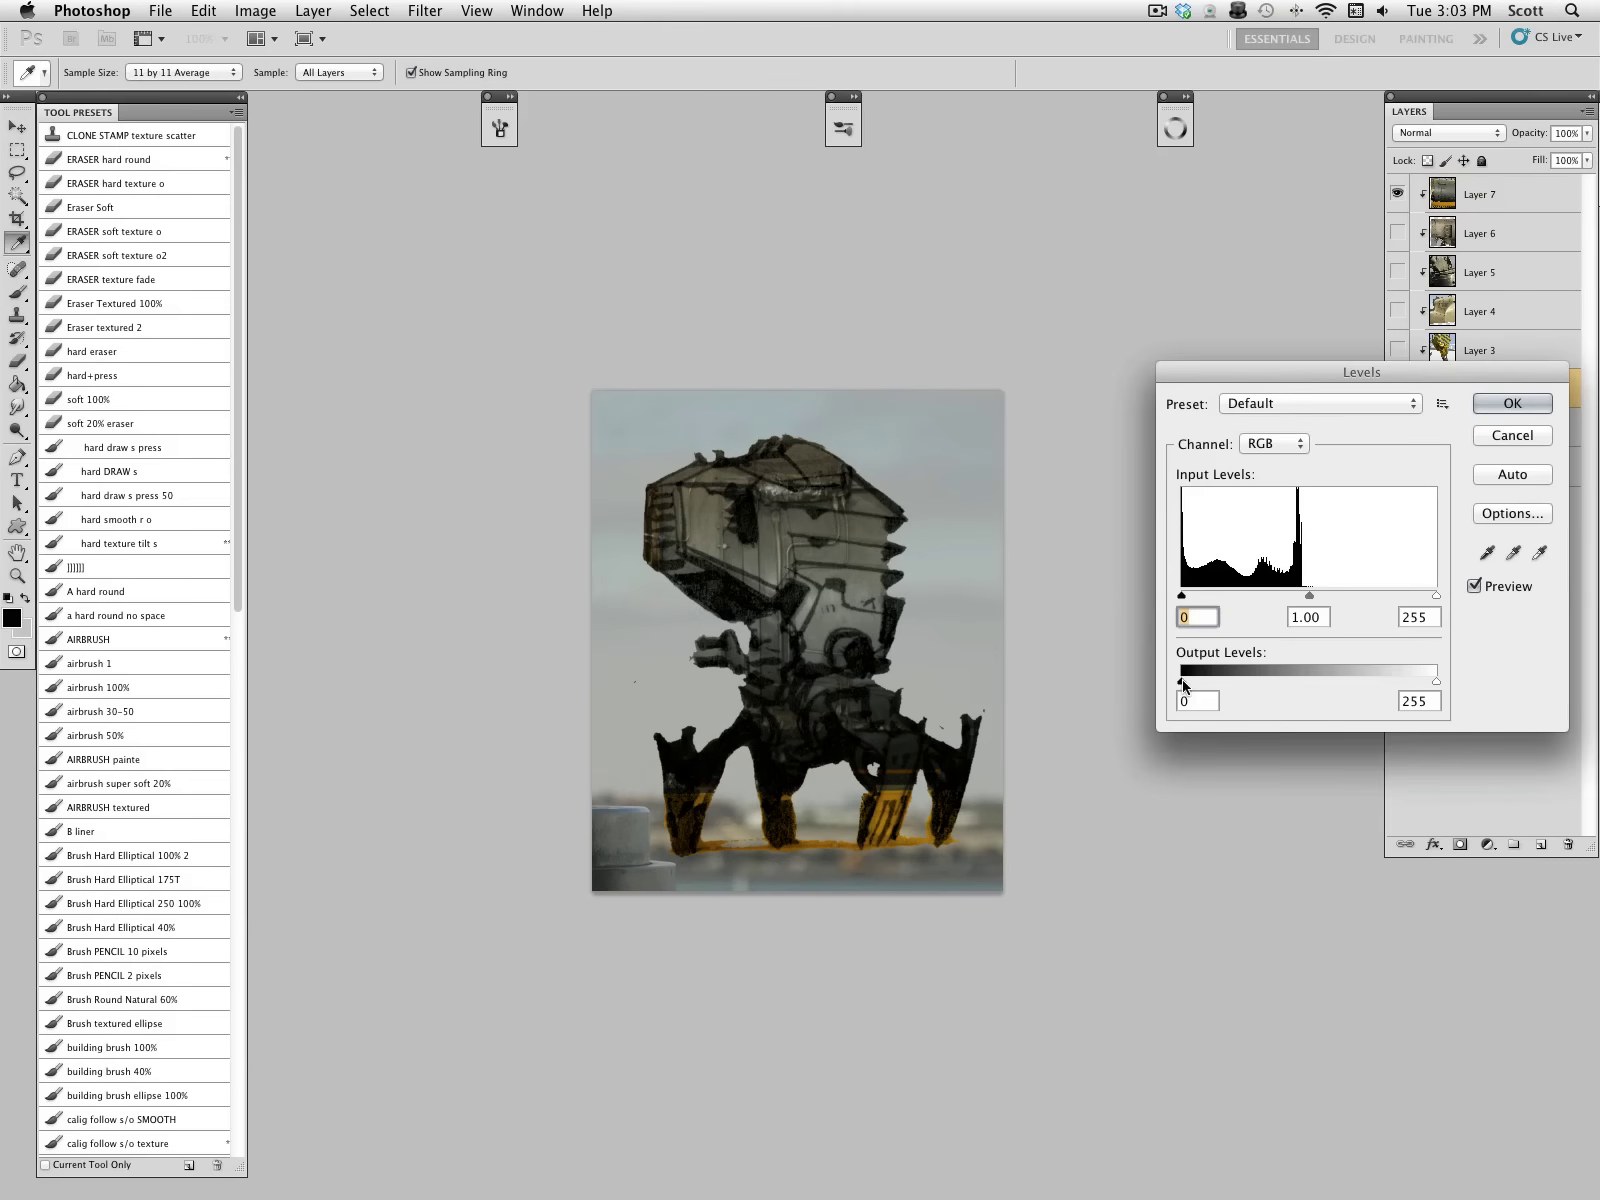
drag(1182, 683, 1206, 683)
drag(1437, 681, 1410, 681)
drag(1309, 596, 1292, 597)
key(Return)
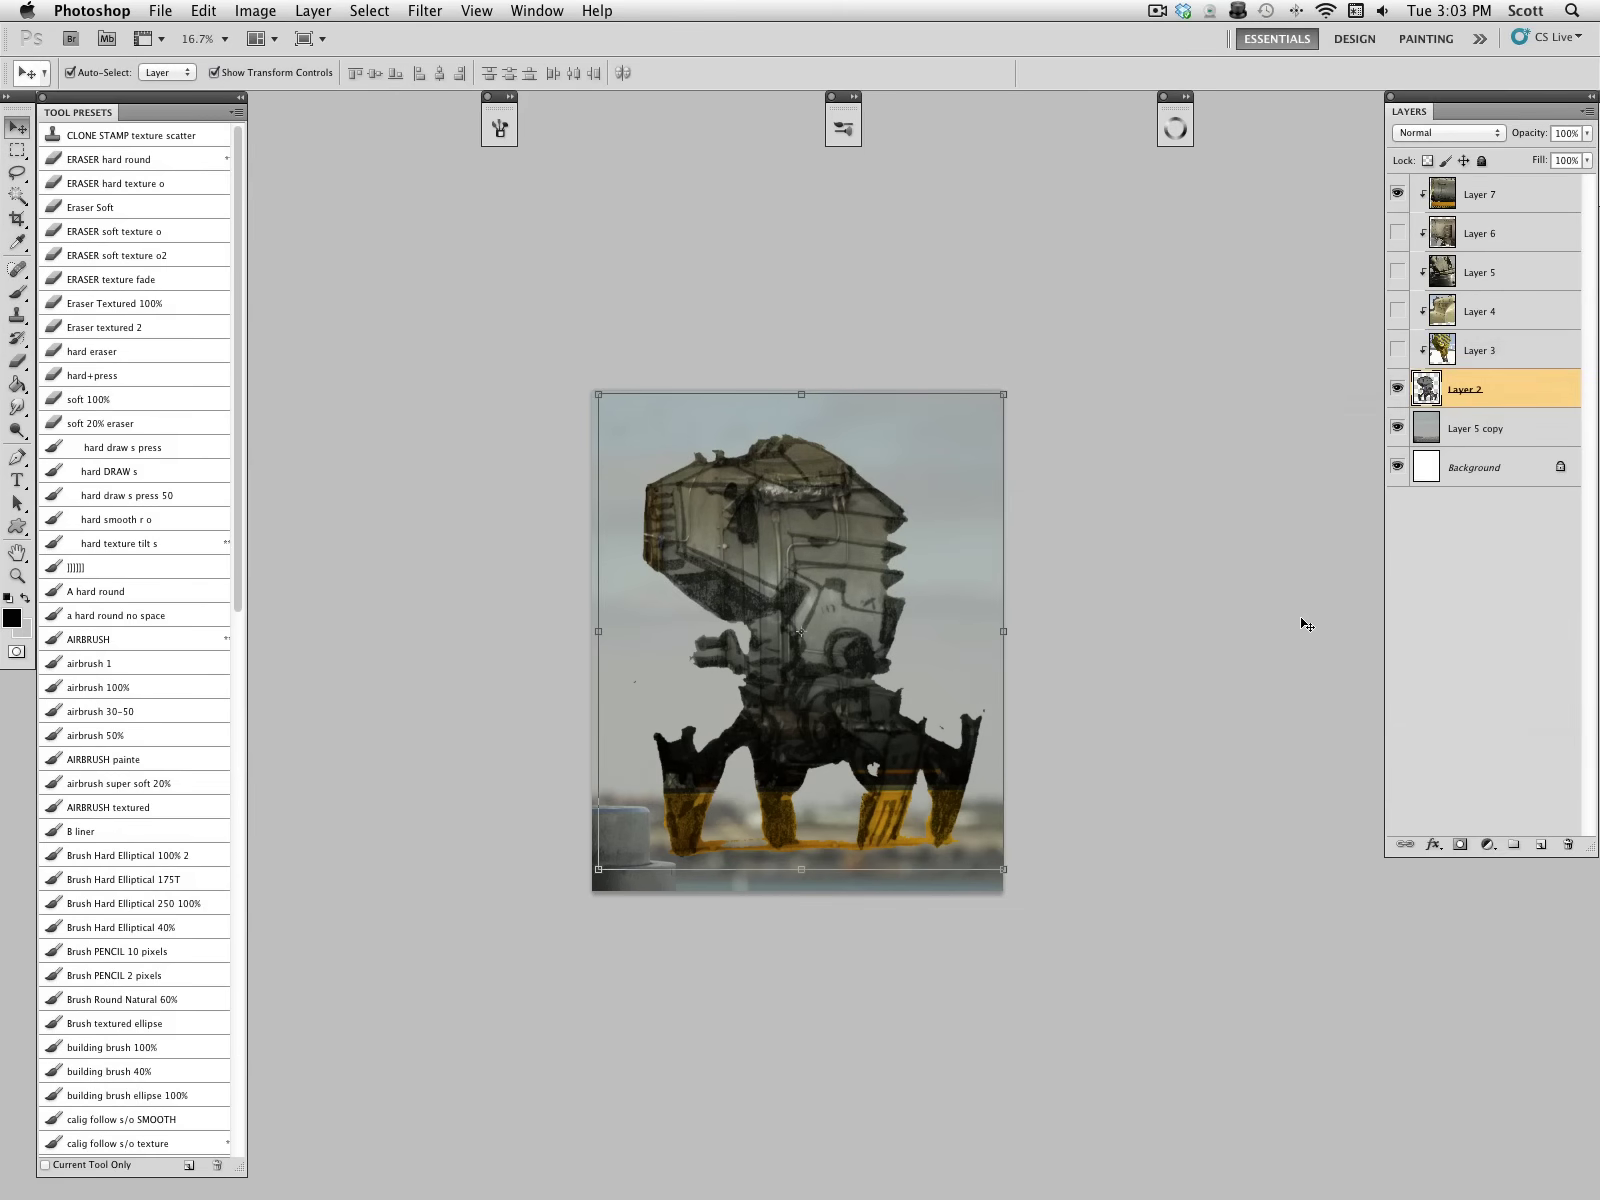
Step: Show Layer 3 and paint sampled beige ground tones across the bottom of Layer 5 copy with the 100 px triangular brush, covering the concrete post
click(1398, 350)
click(1430, 360)
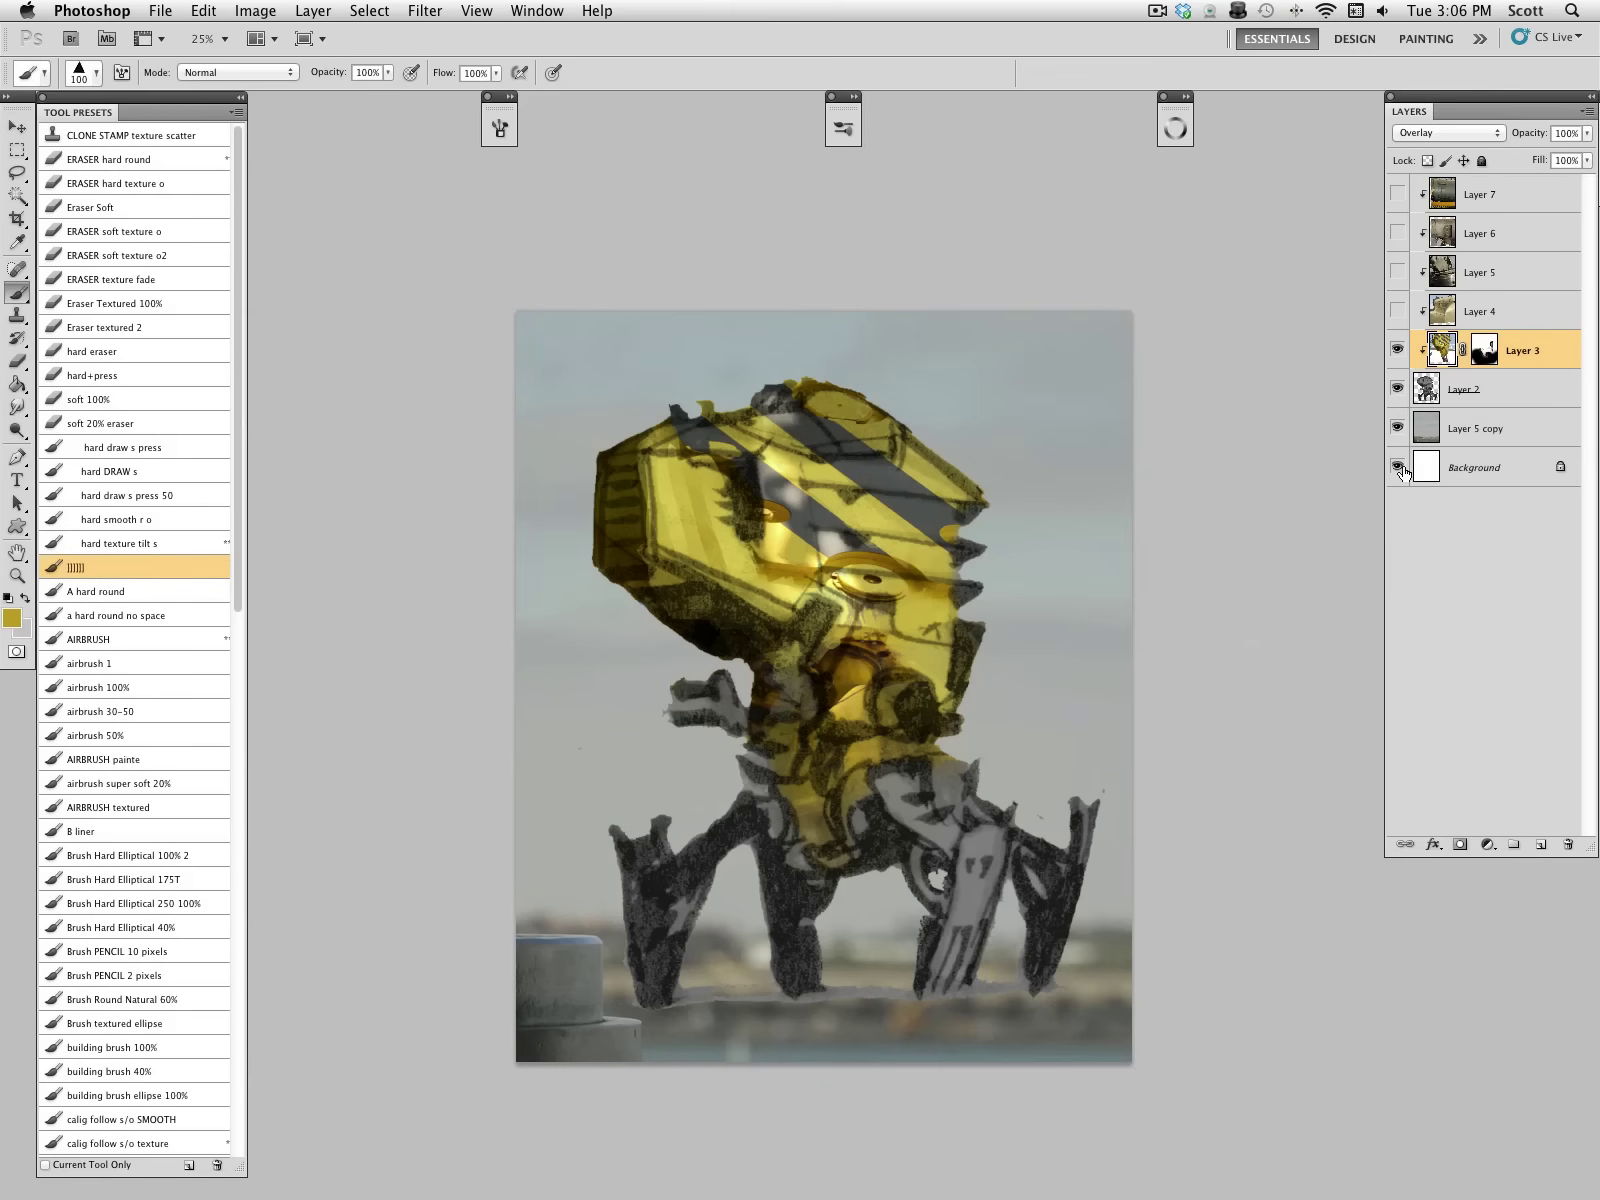
alt+click(877, 967)
mouse_move(905, 1005)
mouse_down()
mouse_move(586, 1012)
mouse_move(868, 1037)
mouse_move(794, 1068)
mouse_up()
drag(530, 1056, 1120, 1056)
mouse_move(780, 1008)
mouse_down()
mouse_move(535, 998)
mouse_move(766, 1021)
mouse_up()
alt+click(706, 980)
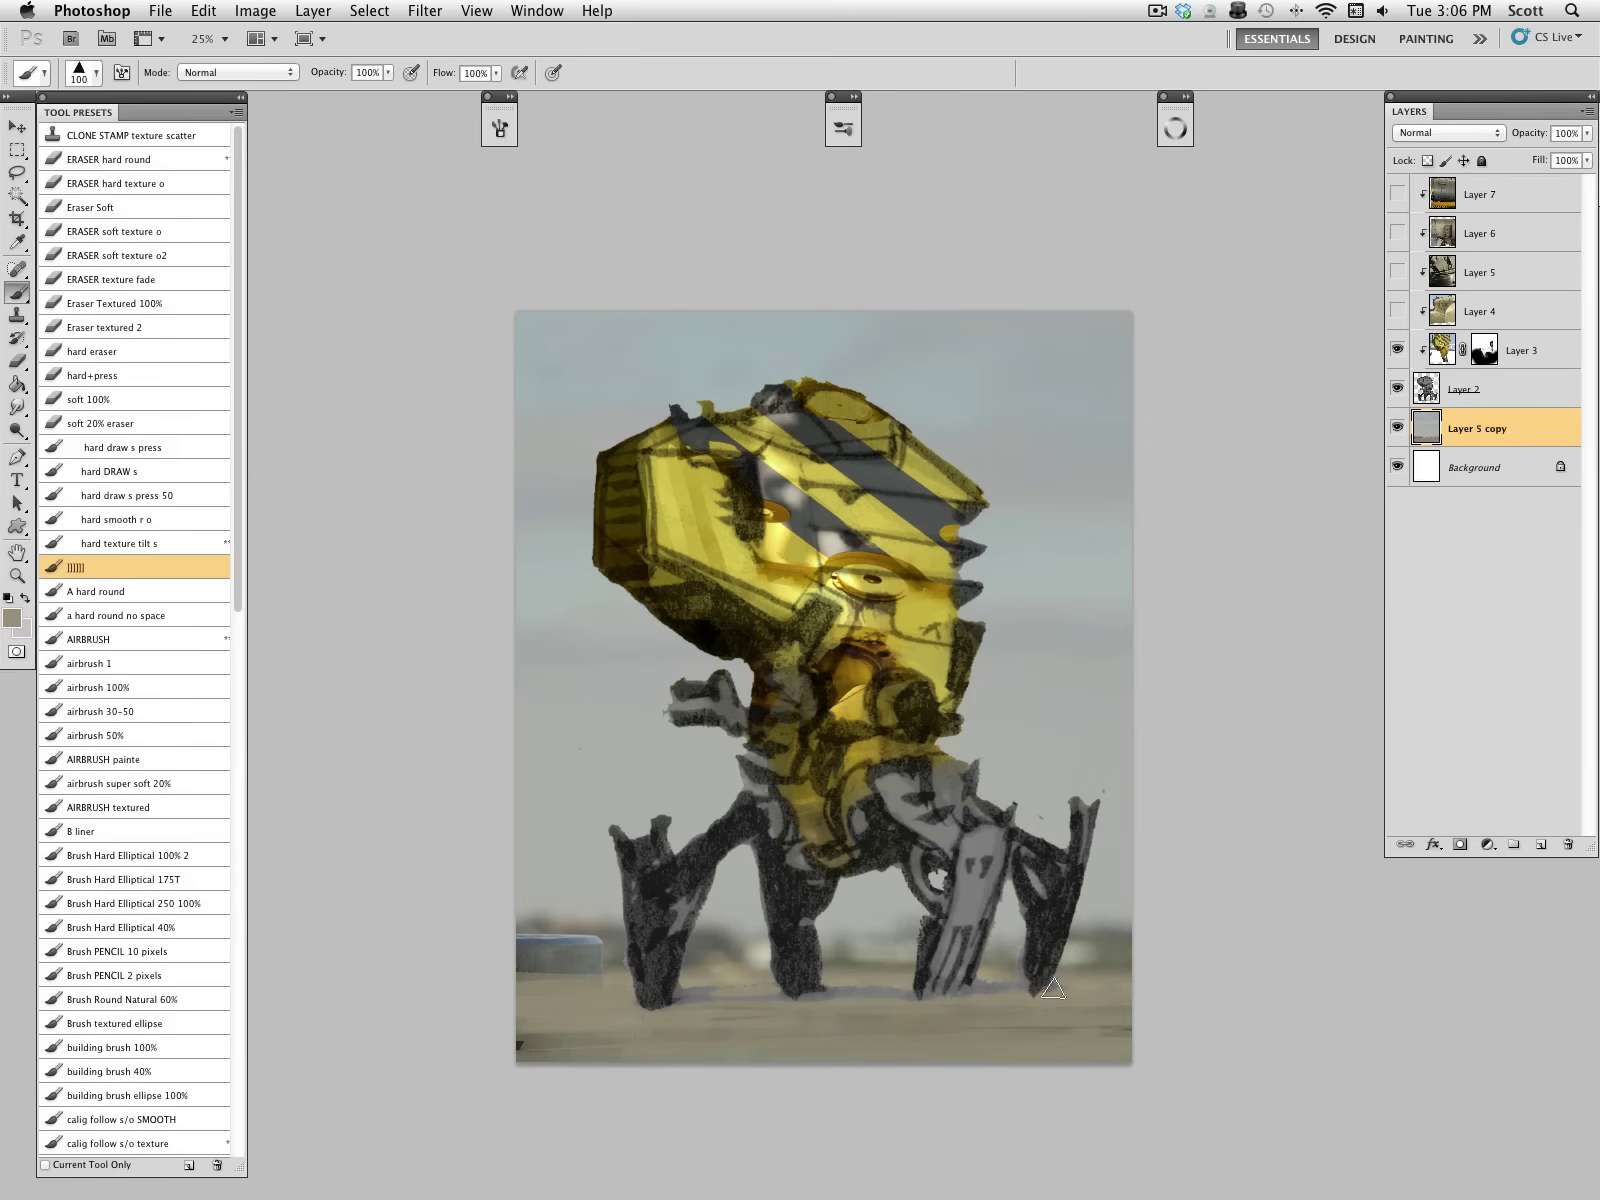
drag(1029, 972, 1090, 977)
drag(770, 982, 532, 962)
alt+click(704, 945)
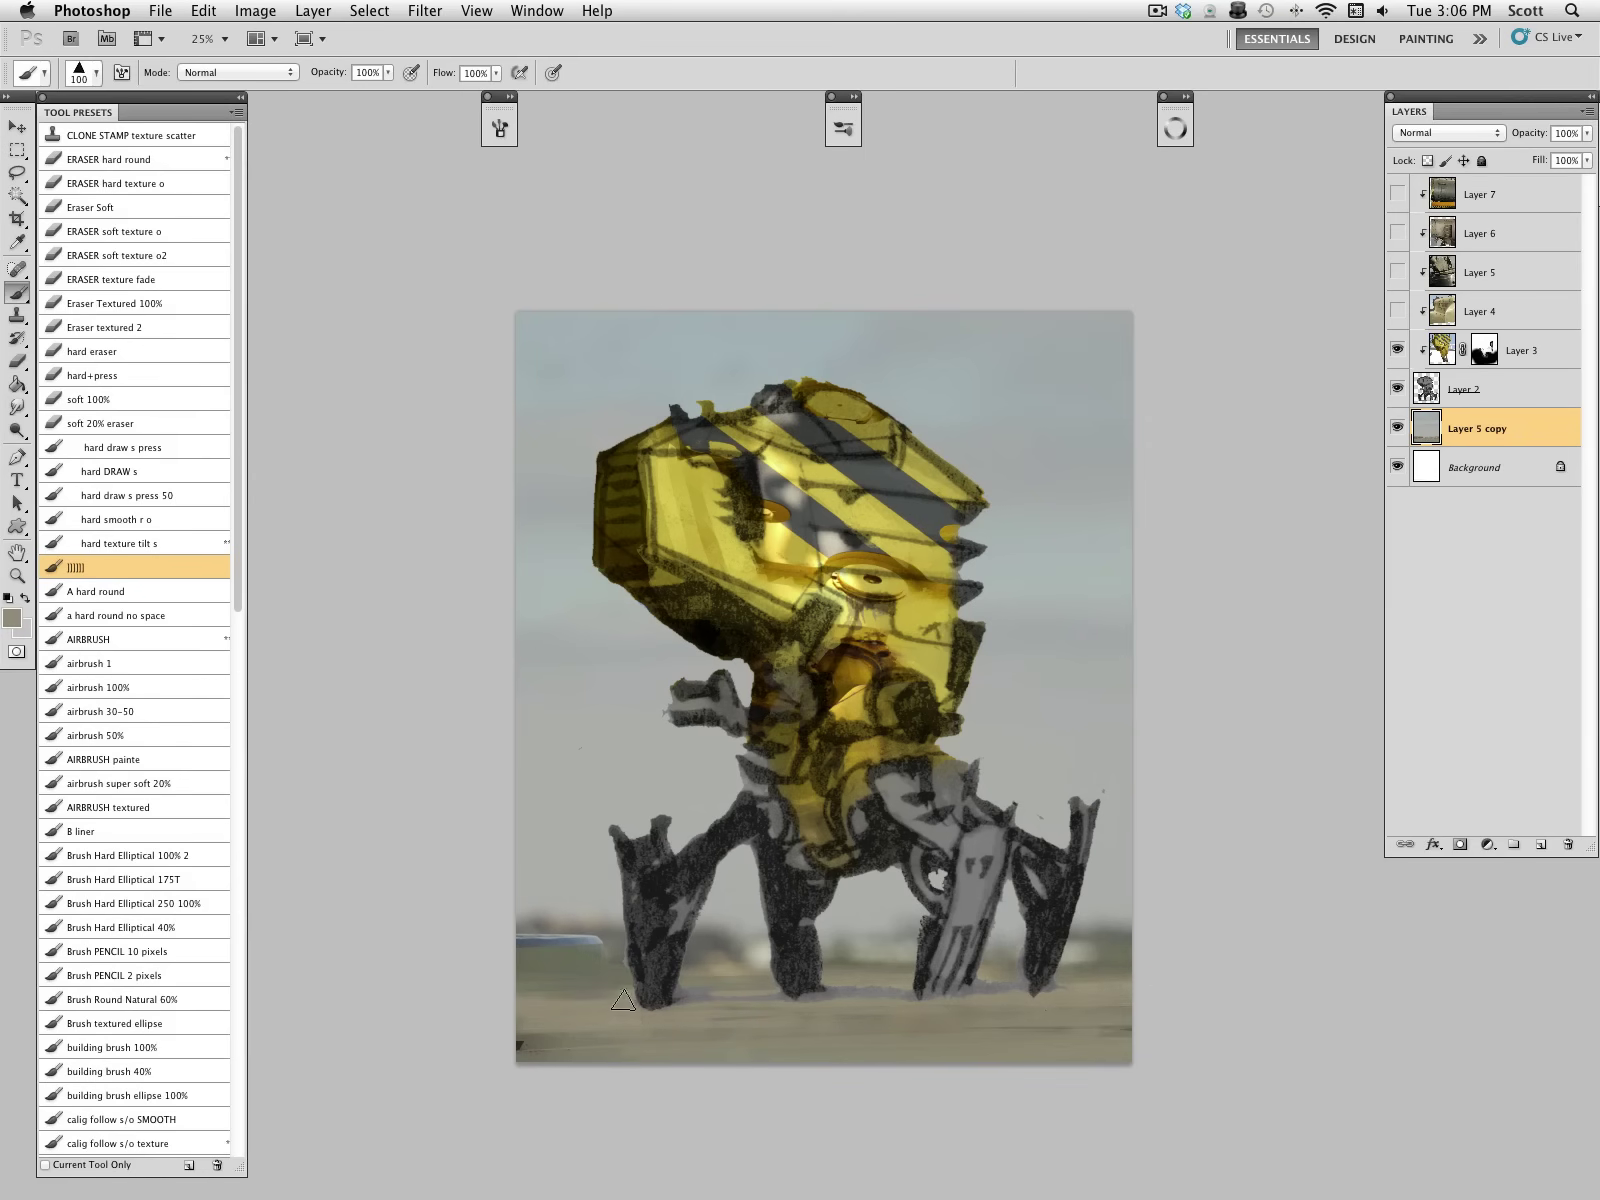
drag(638, 1001, 517, 1001)
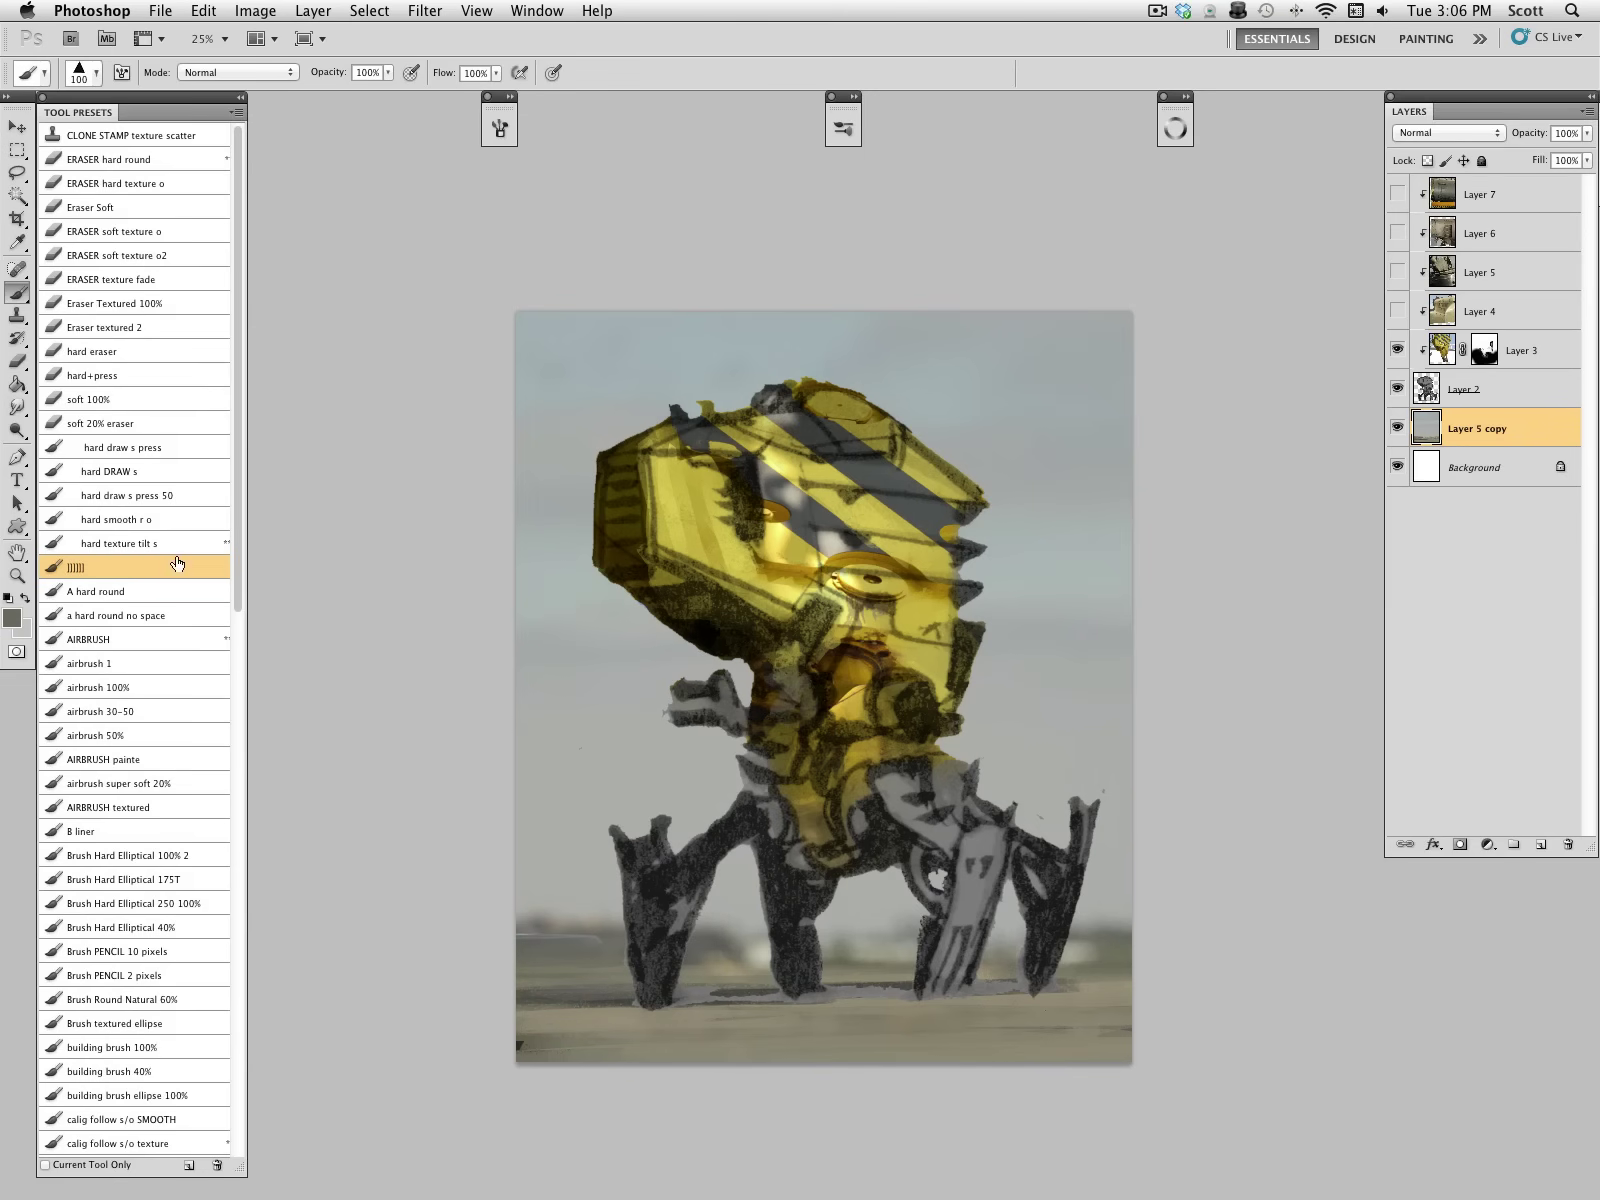
Step: Paint sampled grey haze over the horizon behind the robot's left and middle legs with an enlarged airbrush 100% preset
click(166, 687)
key(bracketright)
key(bracketright)
key(bracketright)
key(bracketright)
key(bracketright)
key(bracketright)
mouse_move(618, 938)
mouse_down()
mouse_move(557, 936)
mouse_move(594, 918)
mouse_move(545, 895)
mouse_move(545, 945)
mouse_up()
key(bracketright)
key(bracketright)
key(bracketright)
alt+click(592, 895)
mouse_move(702, 942)
mouse_down()
mouse_move(1105, 944)
mouse_move(1004, 936)
mouse_up()
Step: Soften the remaining horizon behind the robot's right legs with sampled sky grey, using the airbrush at 175 px
alt+click(1131, 959)
alt+click(1112, 900)
key(bracketright)
key(bracketright)
drag(1112, 900, 867, 942)
Step: Paint thin dark horizontal streaks across the ground with the triangular brush at 25 px
alt+click(1020, 986)
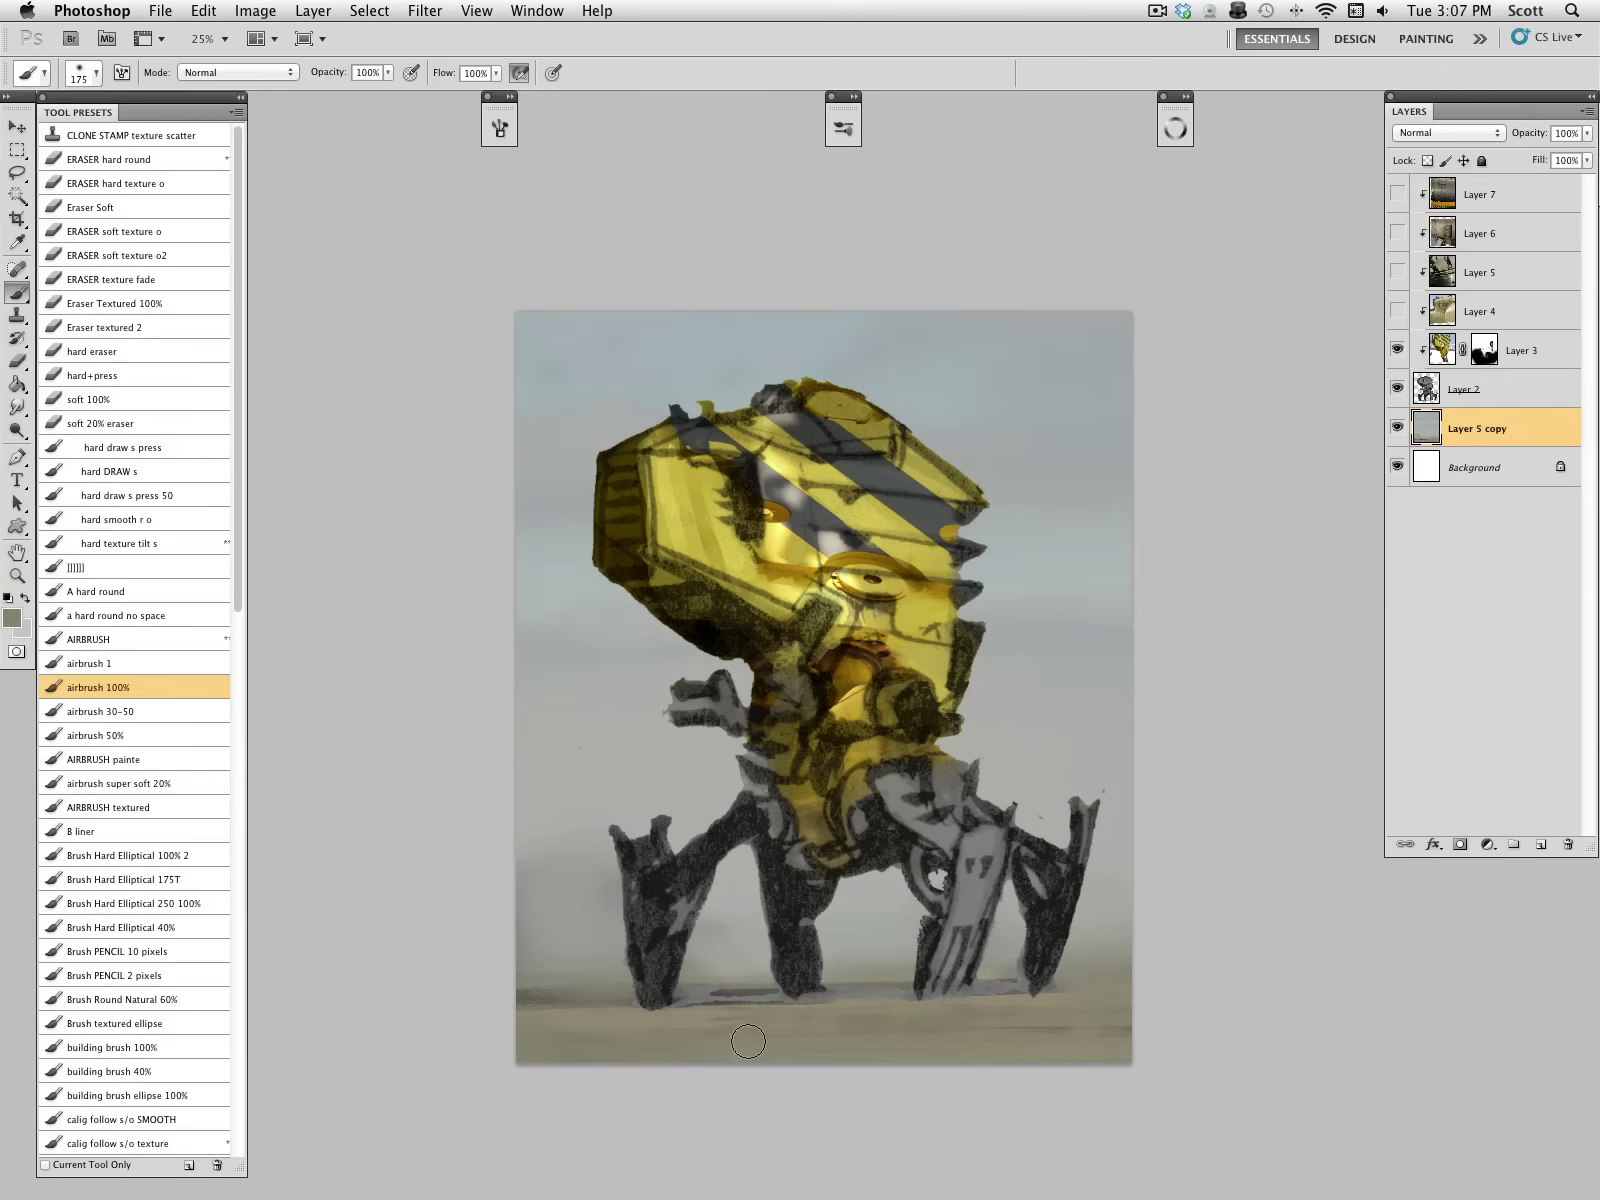
click(120, 567)
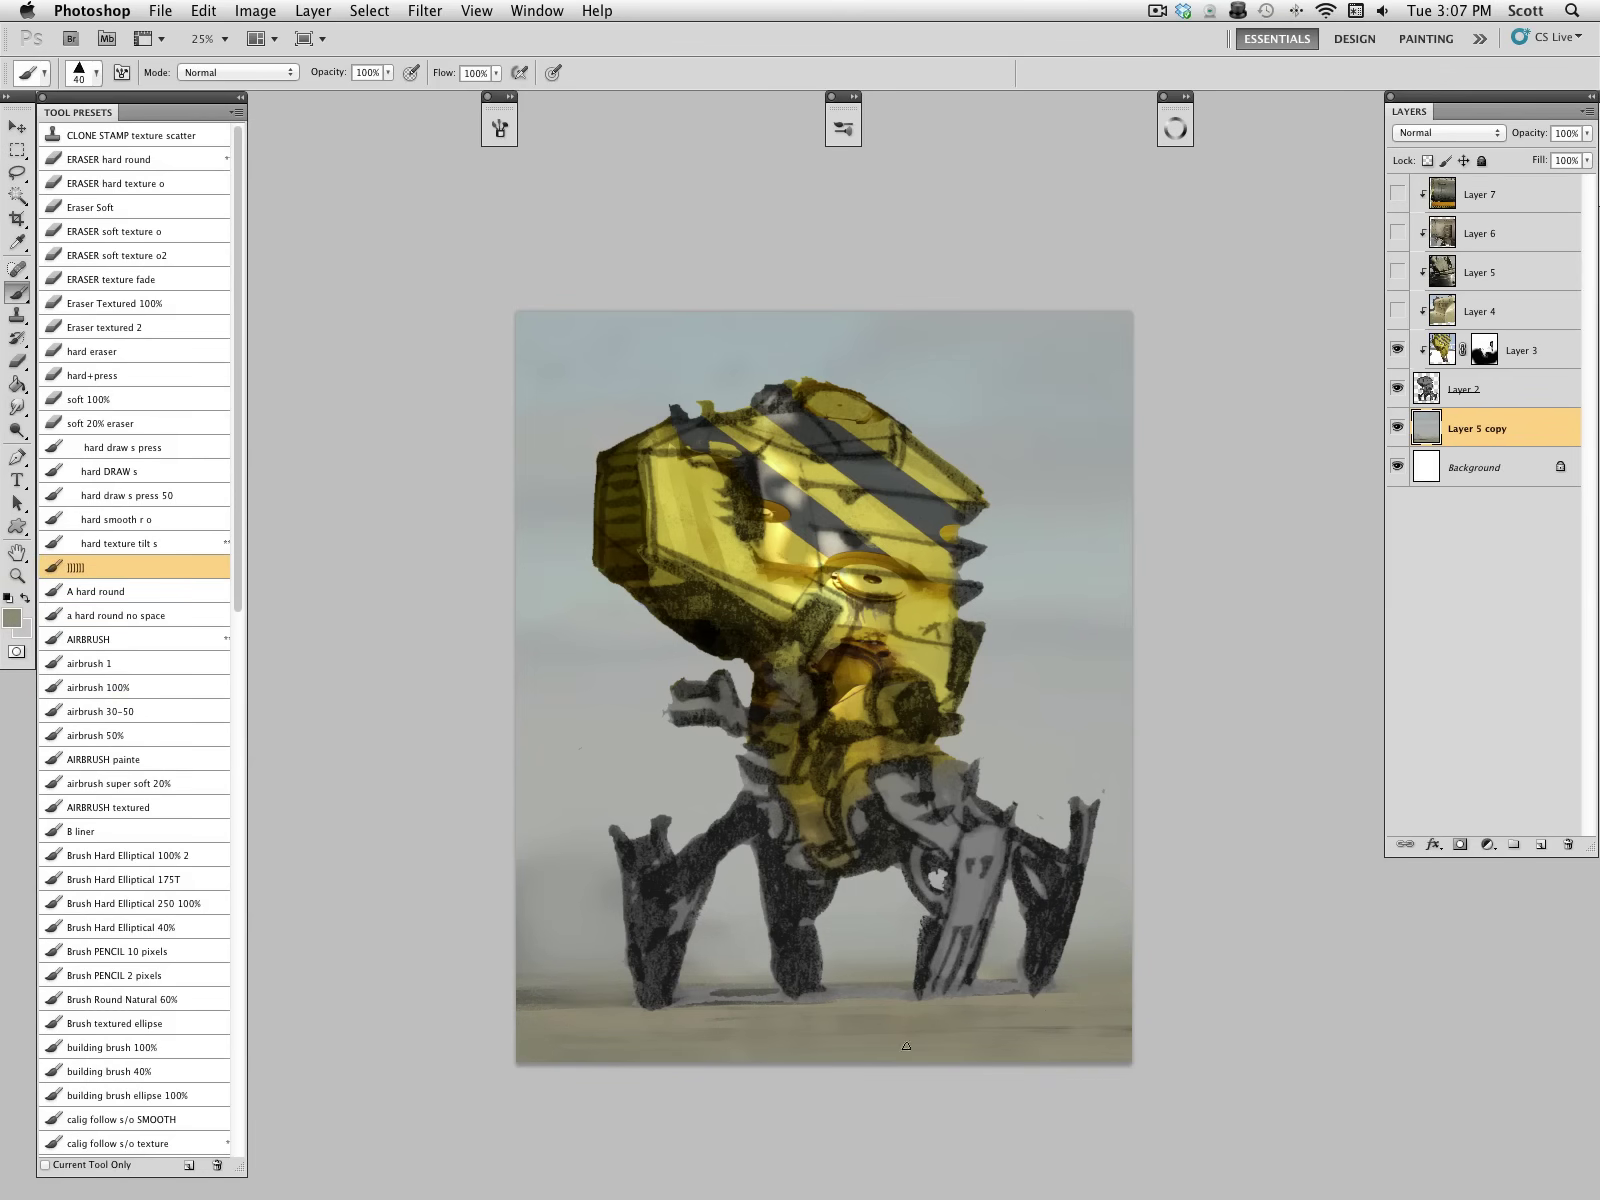
key(bracketleft)
drag(636, 1026, 782, 1030)
drag(625, 1039, 1130, 1051)
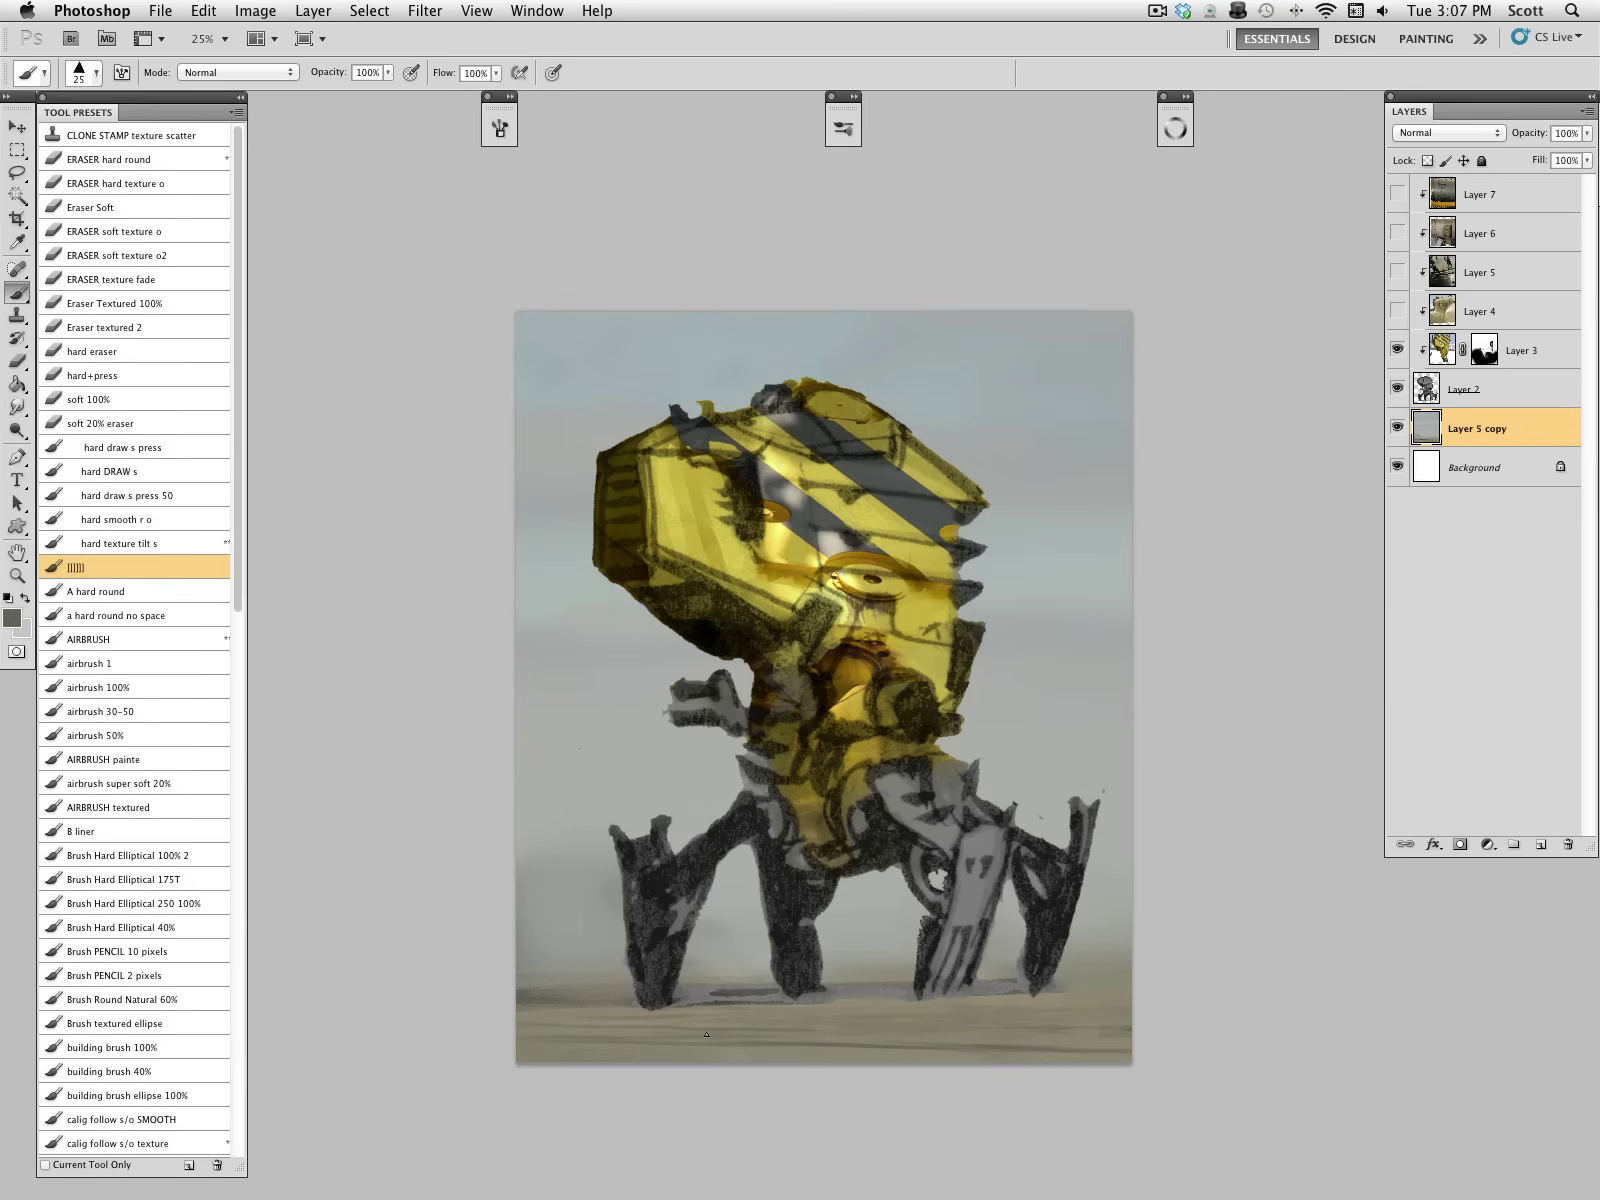
Step: Erase the grey strip under the robot's feet and the spike at its hip on Layer 2 with the hard eraser at 60 px
click(1458, 392)
click(126, 355)
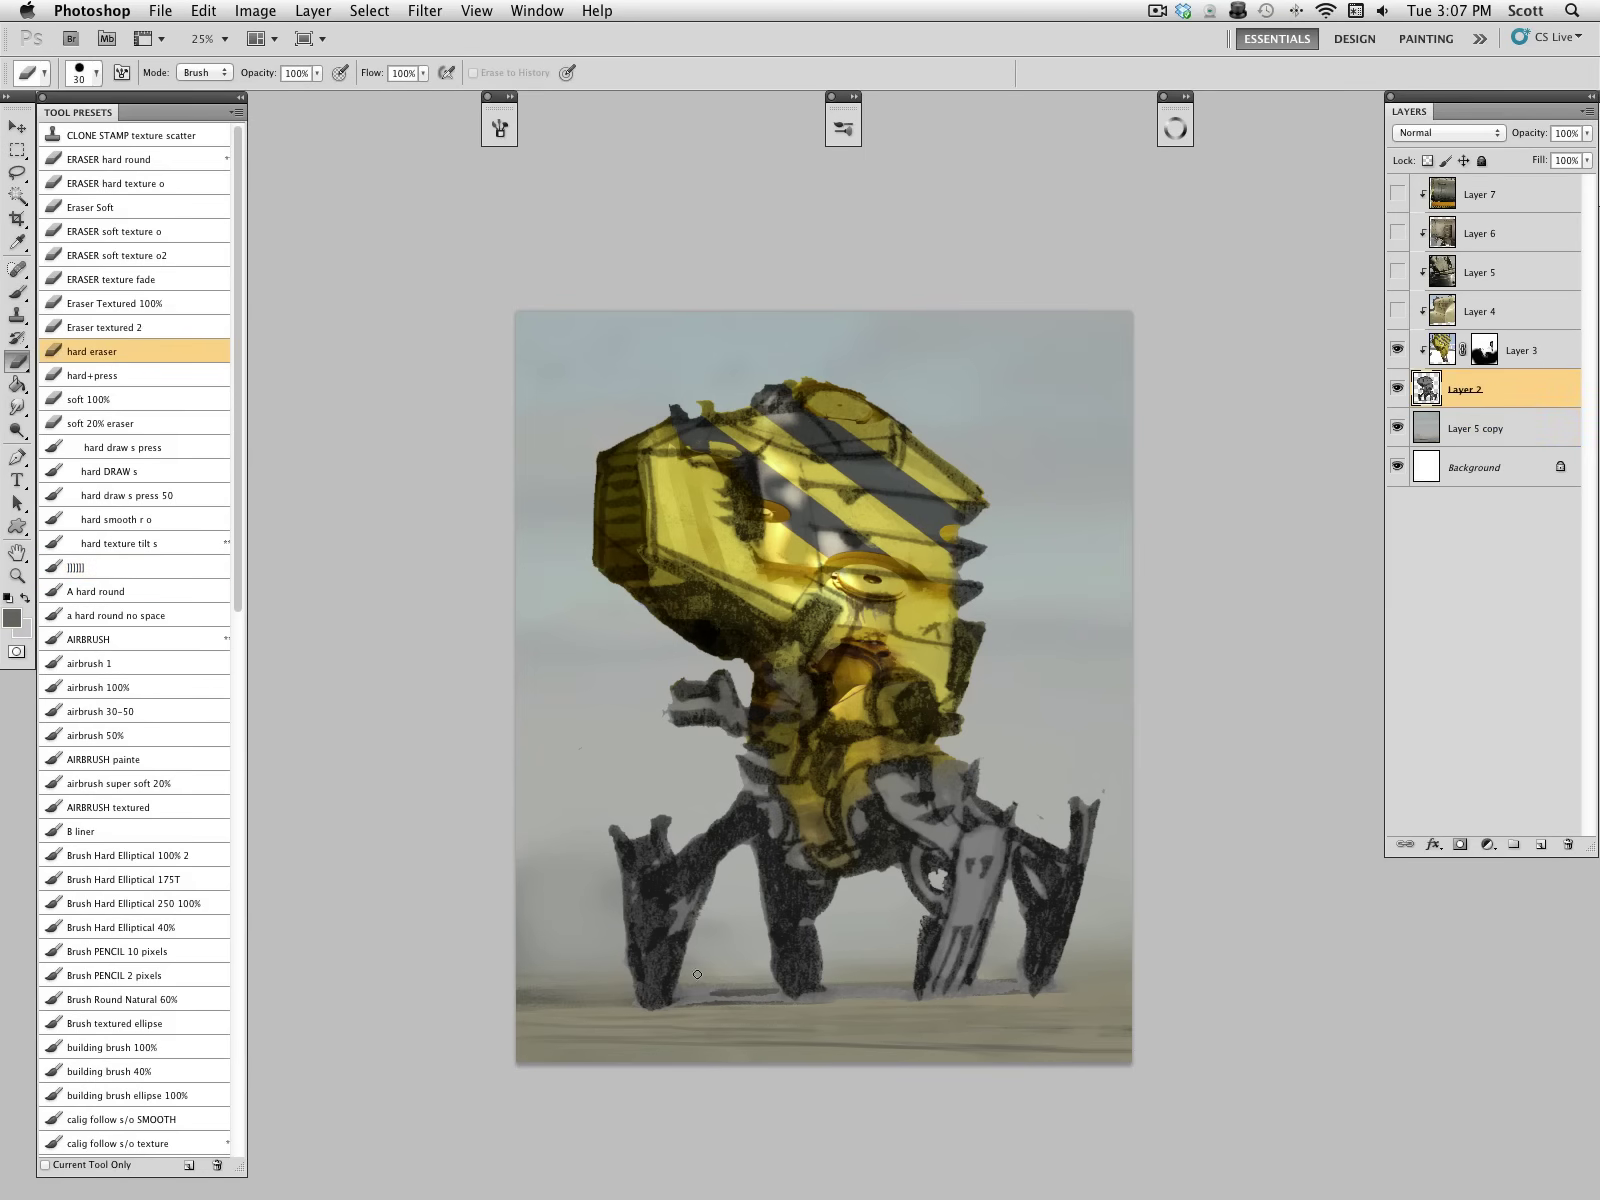
key(bracketright)
key(bracketright)
key(bracketright)
mouse_move(687, 998)
mouse_down()
mouse_move(716, 997)
mouse_move(904, 986)
mouse_move(925, 1006)
mouse_move(986, 1000)
mouse_move(1024, 951)
mouse_move(1013, 992)
mouse_move(1075, 995)
mouse_up()
drag(993, 765, 968, 783)
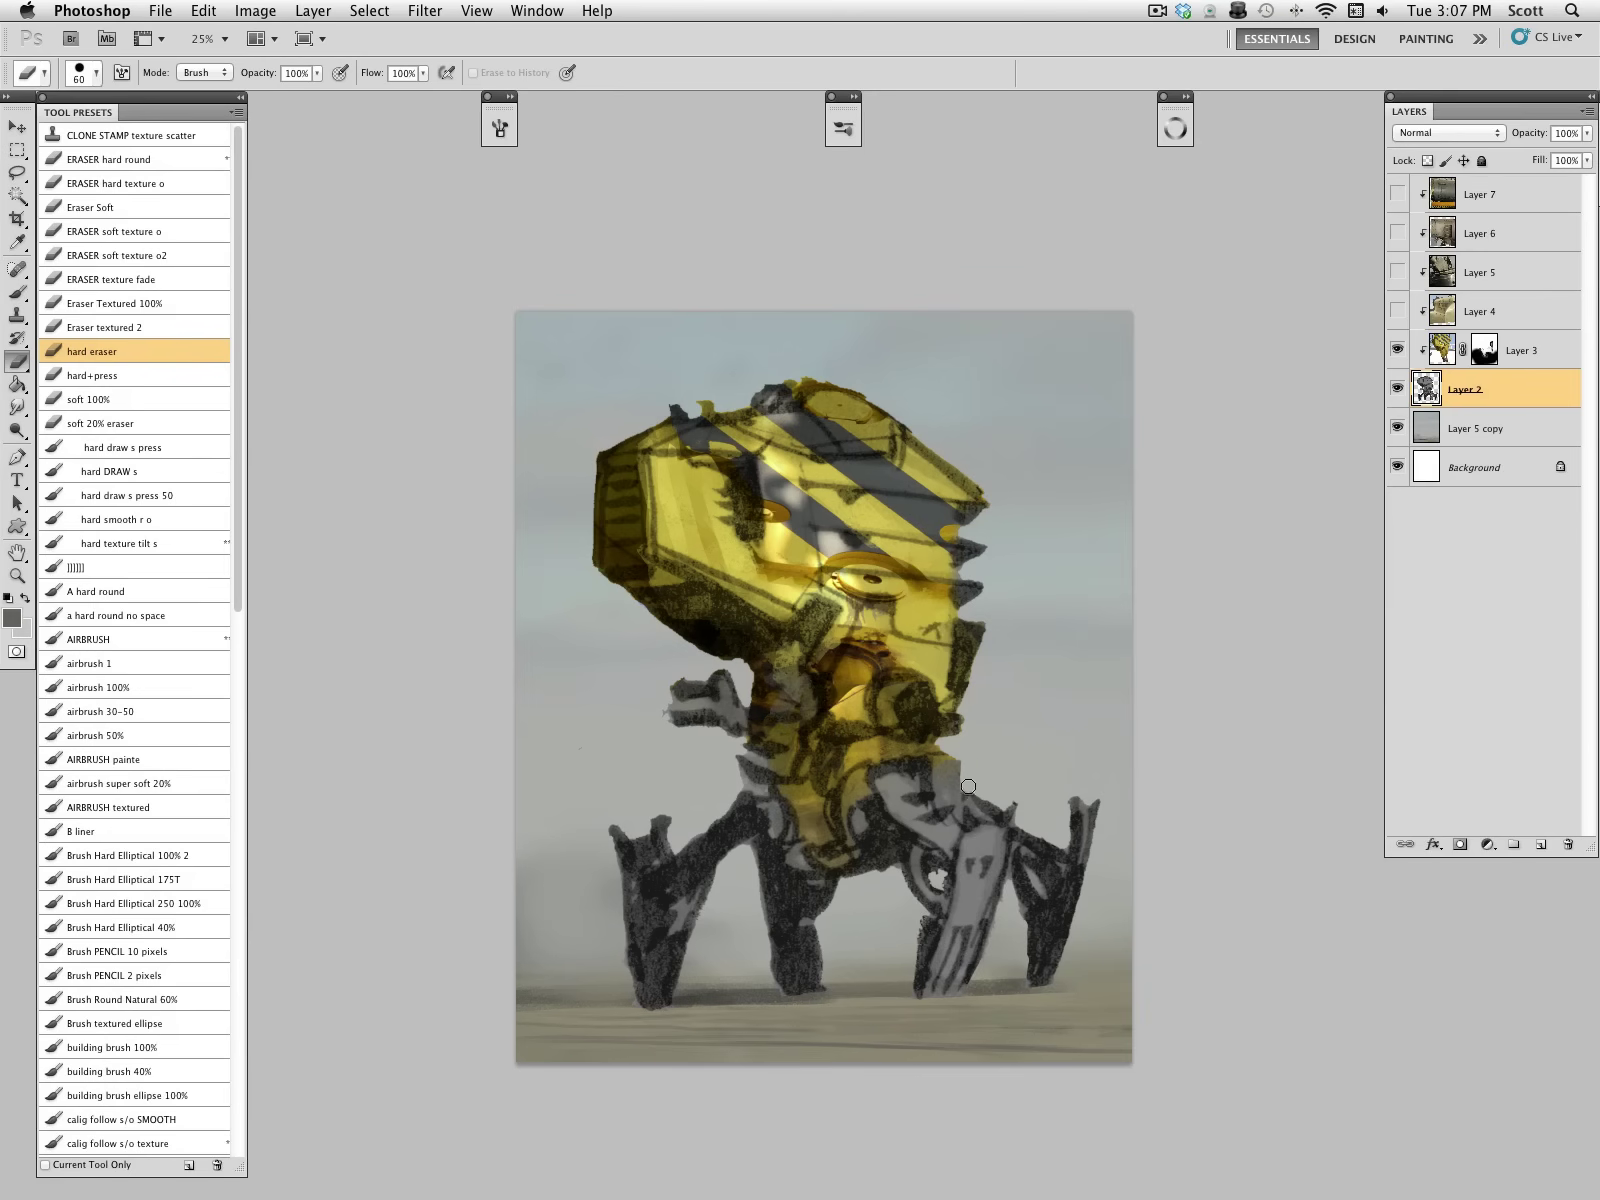
Step: Trim the edges around the robot's small arm and erase openings in its legs on Layer 2
drag(686, 701, 665, 691)
drag(743, 668, 749, 688)
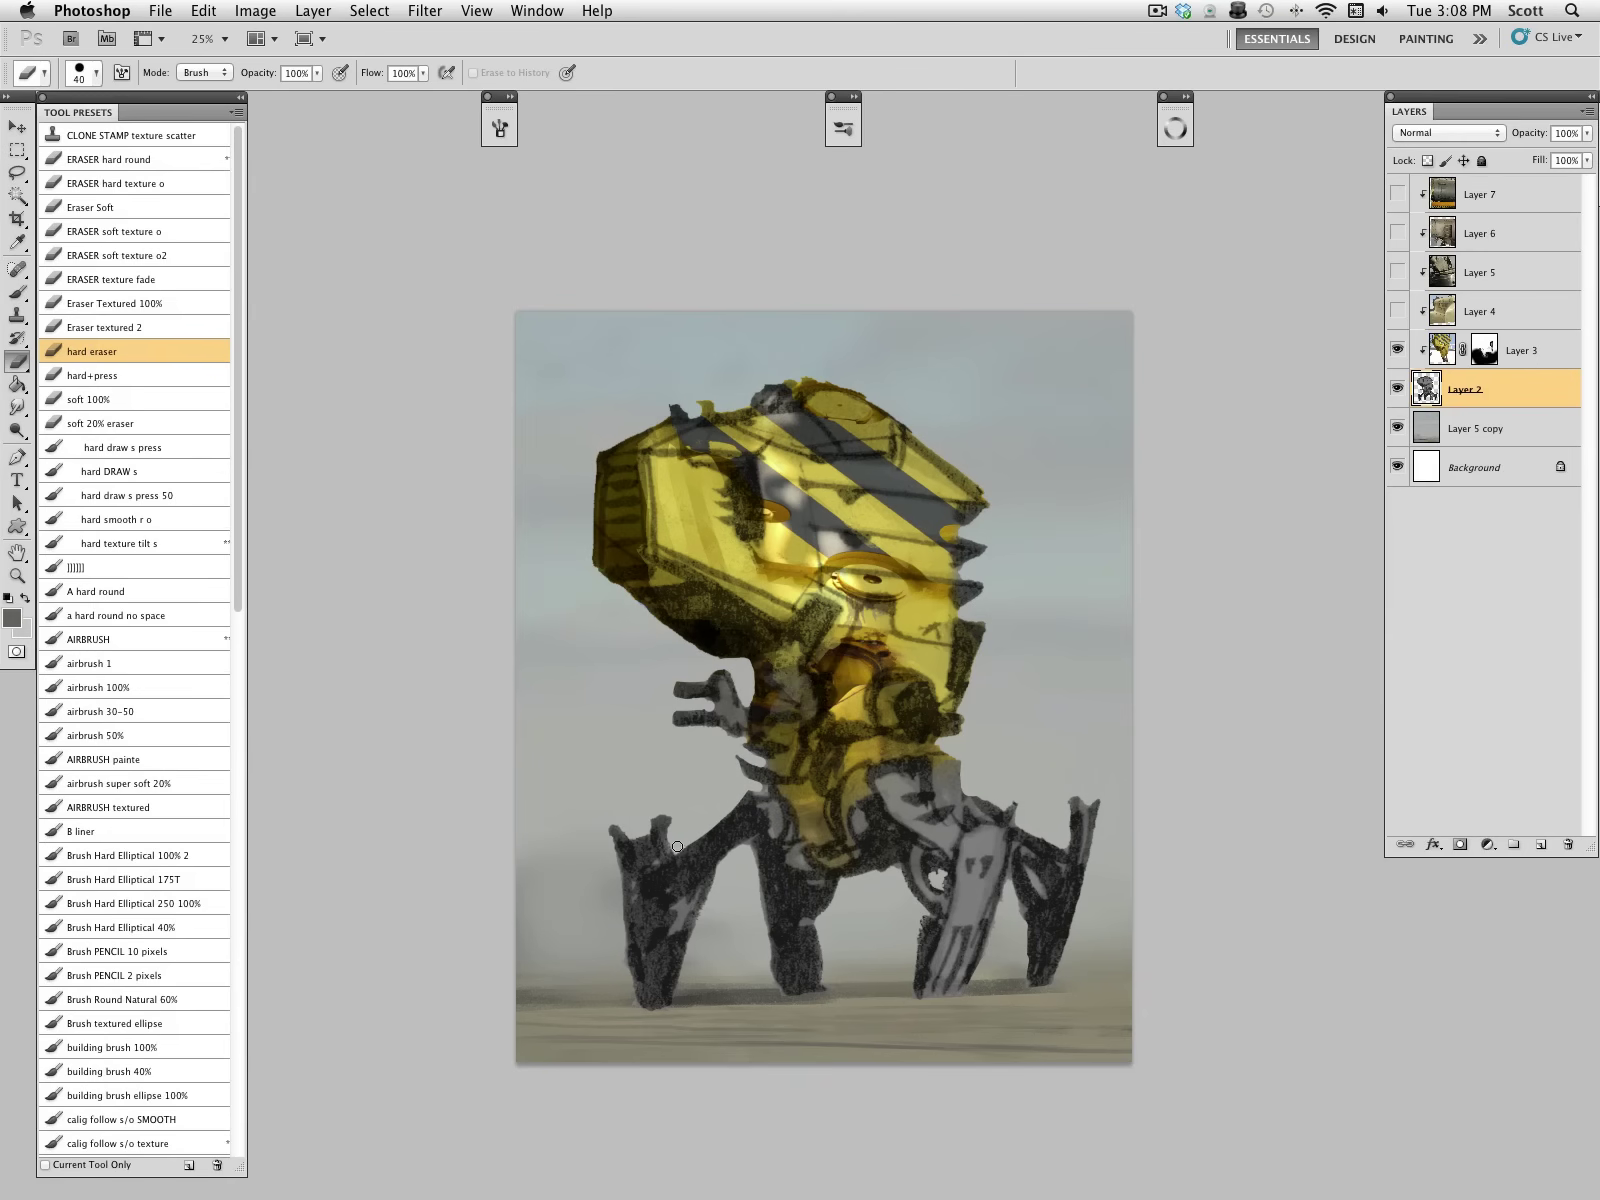
drag(697, 885, 684, 912)
mouse_move(934, 866)
mouse_down()
mouse_move(942, 894)
mouse_move(1030, 889)
mouse_up()
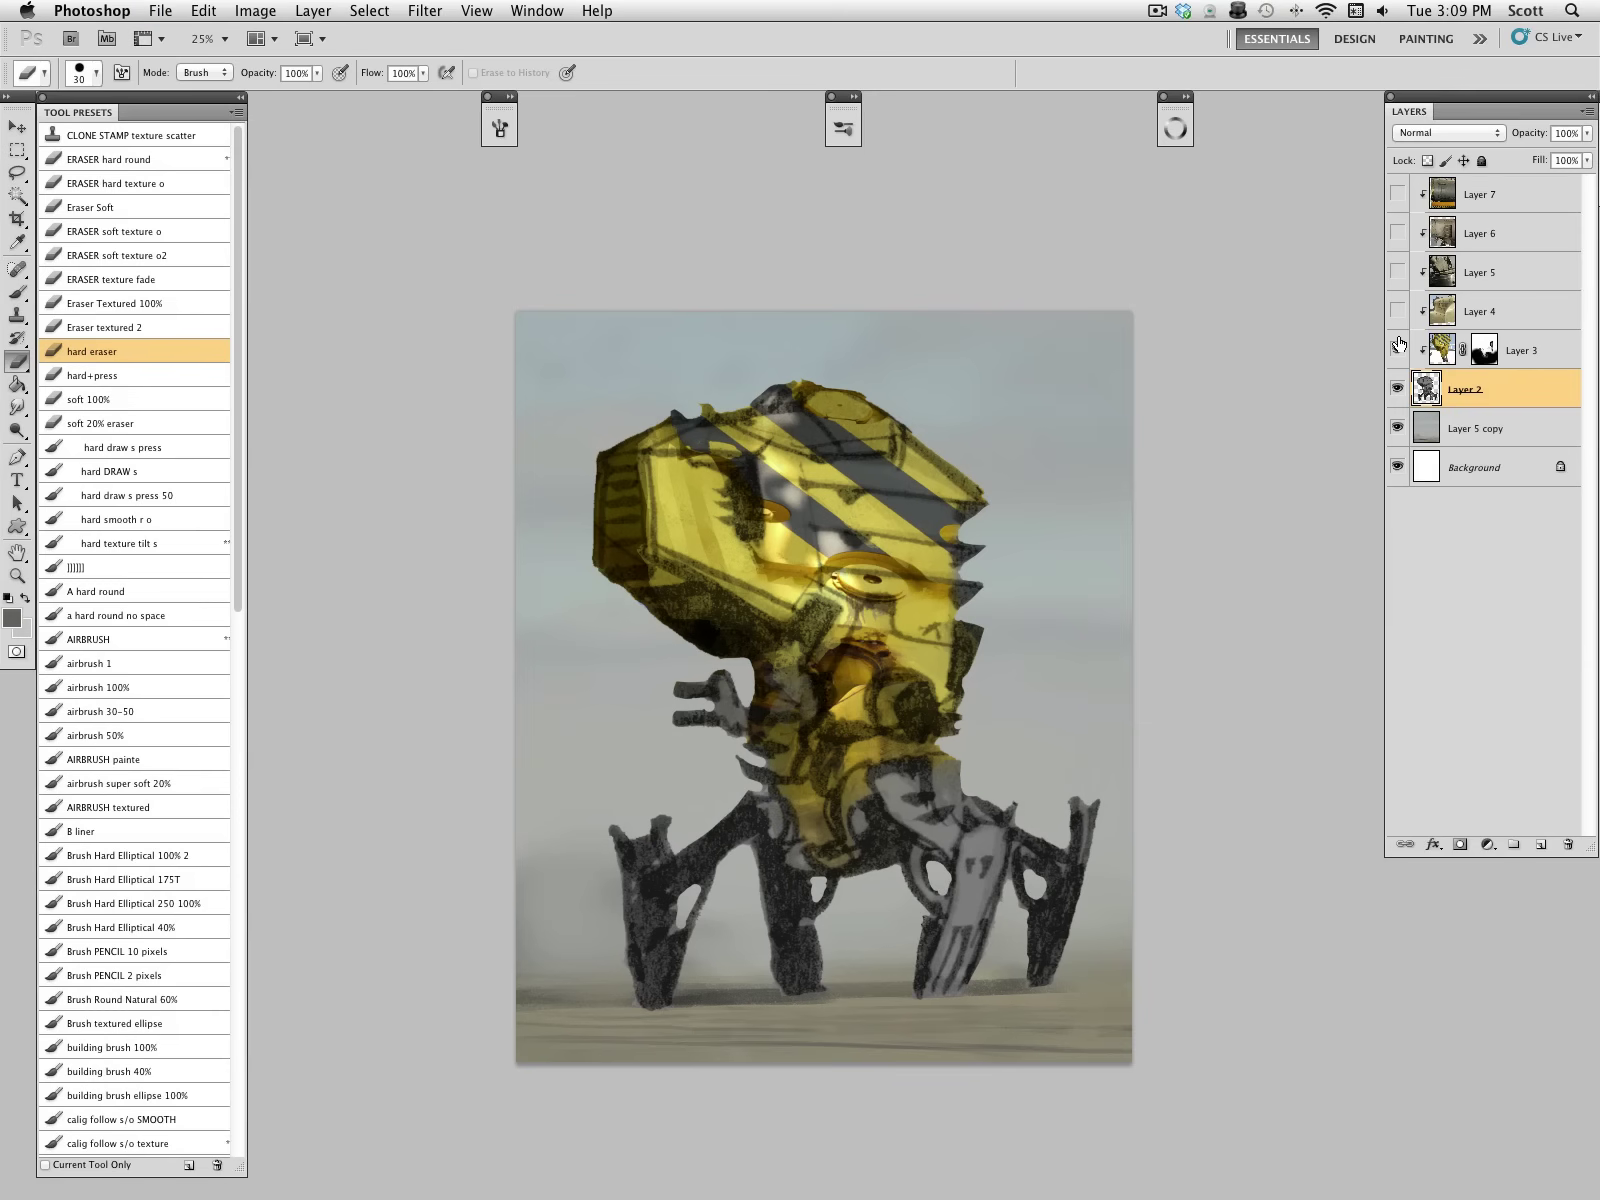
Step: Hide Layer 3, preview Layer 4 briefly, and show and select Layer 5 instead
click(1397, 350)
click(1398, 312)
click(1398, 312)
click(1398, 272)
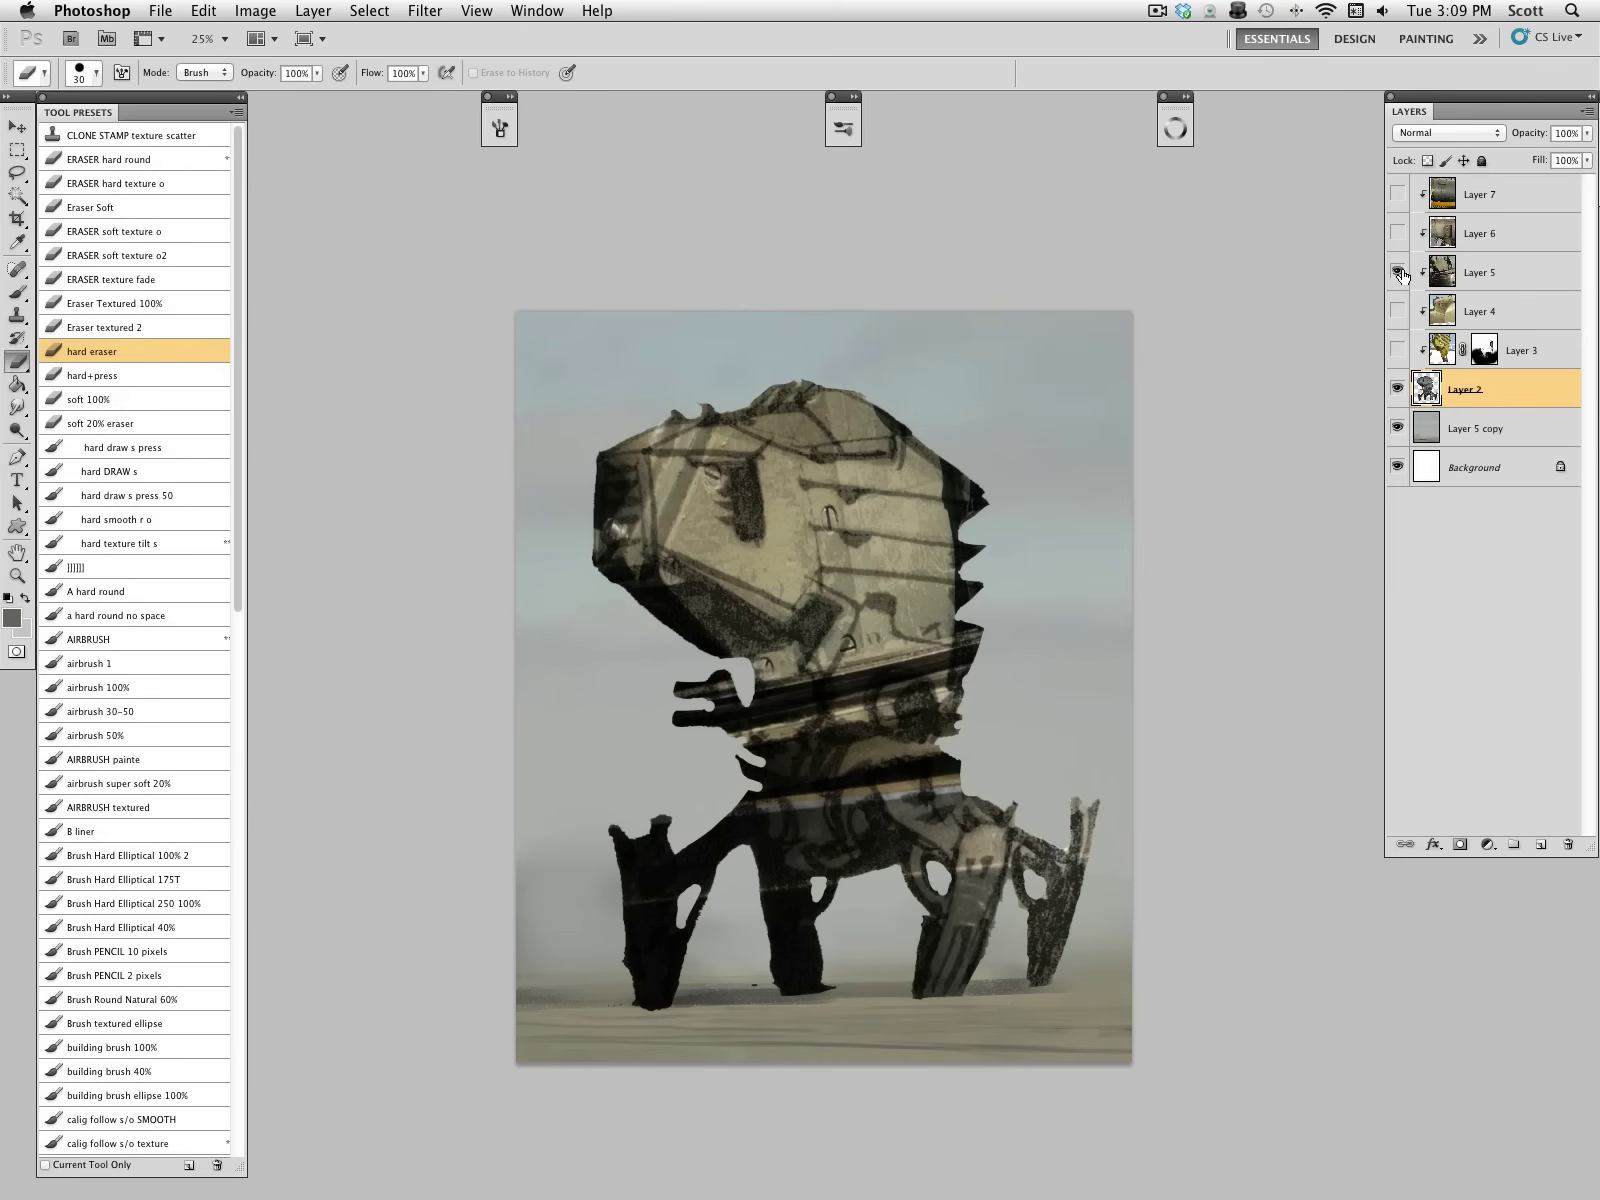
click(1430, 273)
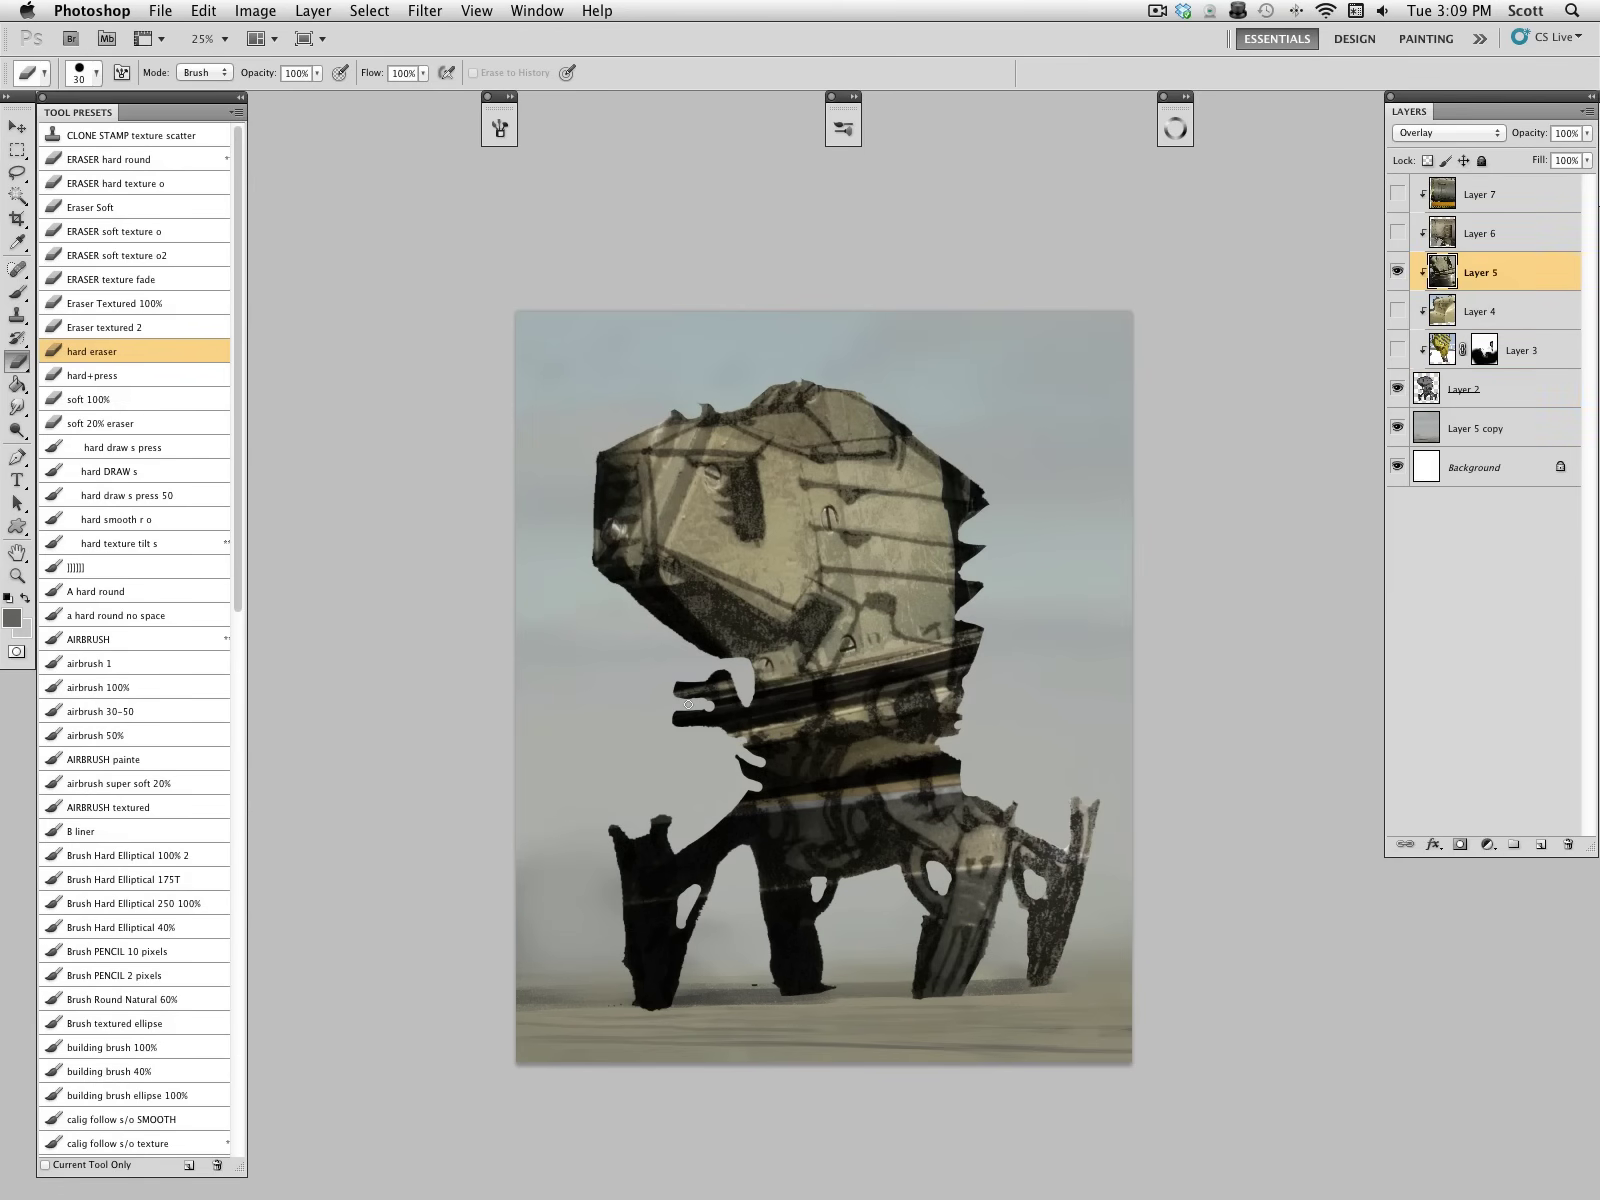
Step: Paint sampled beige over the dark band across the robot's upper body on Layer 5 with the triangular brush at 100 px
click(166, 567)
scroll(250, 756, down, 1)
key(])
key(])
key(])
key(])
key(])
key(])
key(])
key(])
alt+click(905, 590)
alt+click(905, 641)
mouse_move(897, 653)
mouse_down()
mouse_move(947, 656)
mouse_move(944, 701)
mouse_move(941, 630)
mouse_move(919, 717)
mouse_move(915, 698)
mouse_move(810, 727)
mouse_move(780, 690)
mouse_up()
alt+click(943, 640)
key(bracketright)
key(bracketright)
Step: Paint sampled colours over the robot's lower jaw and the dark front of its head on Layer 5
alt+click(795, 567)
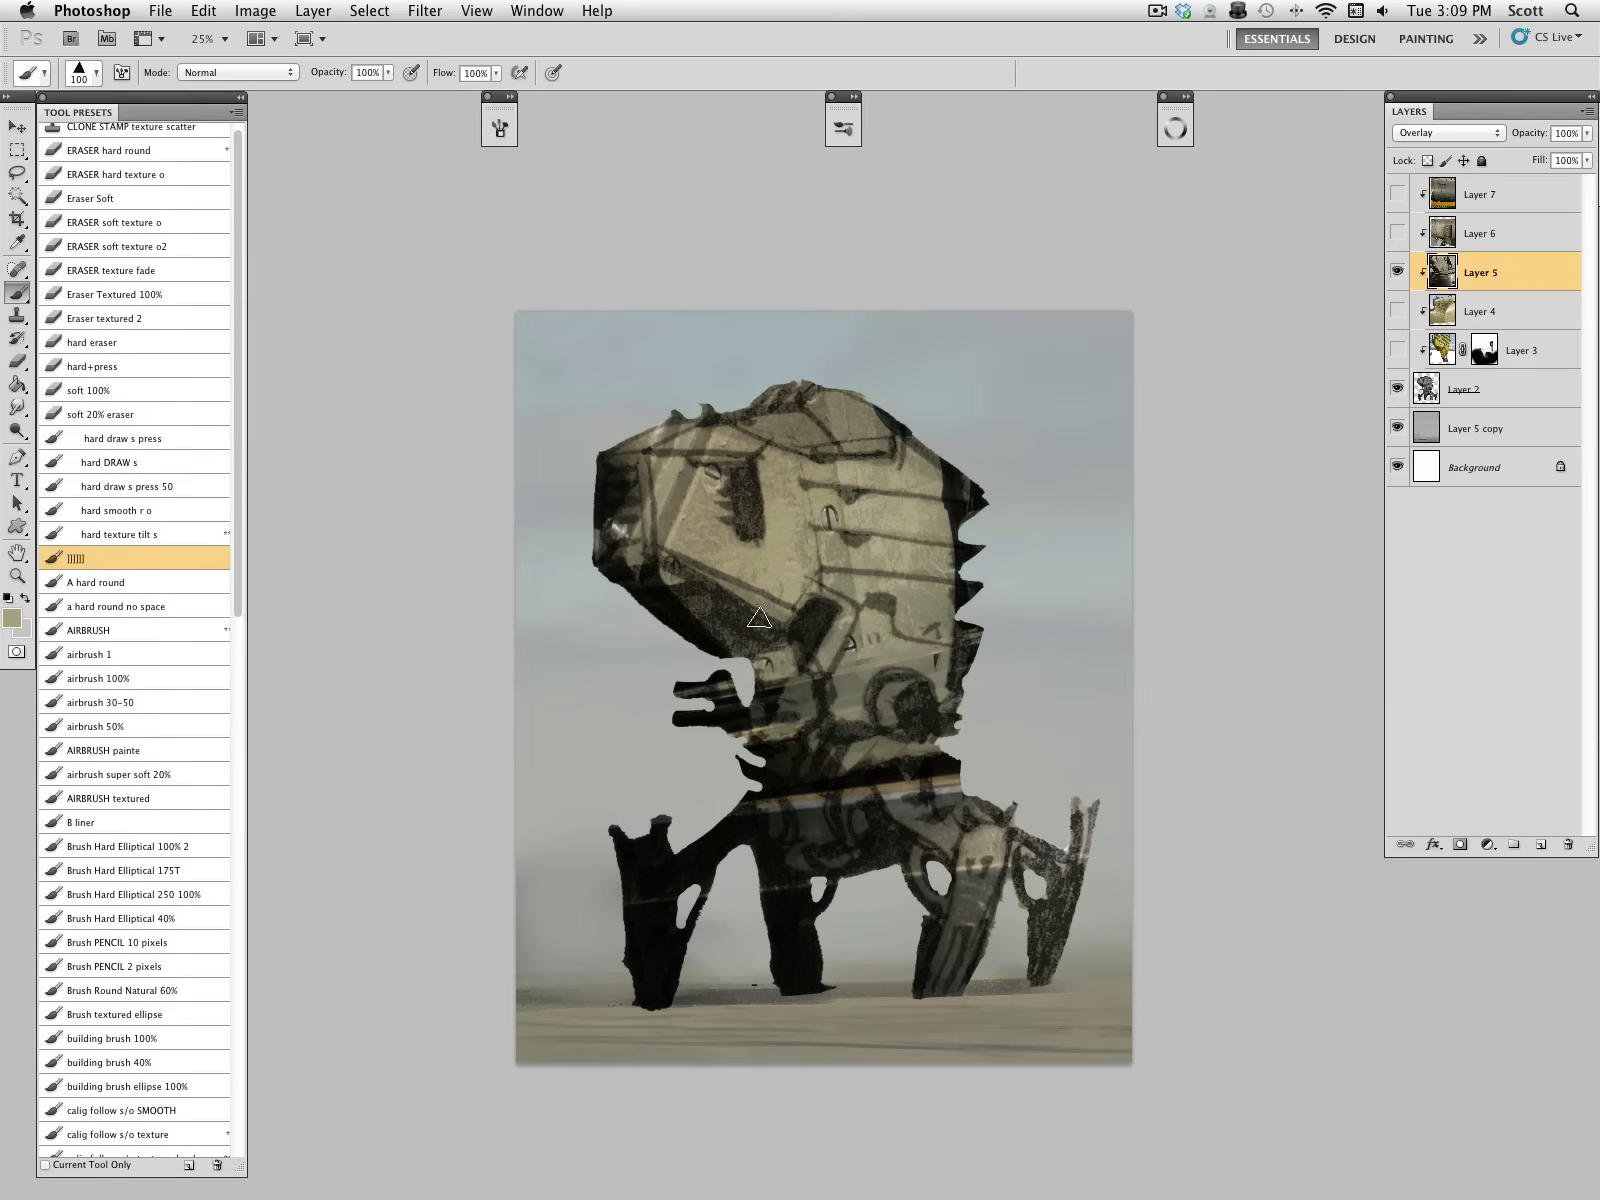
alt+click(698, 628)
mouse_move(672, 580)
mouse_down()
mouse_move(708, 614)
mouse_move(634, 572)
mouse_move(676, 584)
mouse_up()
alt+click(712, 634)
mouse_move(632, 478)
mouse_down()
mouse_move(631, 548)
mouse_move(607, 562)
mouse_up()
Step: Paint sampled lighter tones along the top and back edge of the robot's head on Layer 5 with the brush at 80 px
key(bracketleft)
key(bracketleft)
alt+click(656, 429)
alt+click(653, 432)
drag(625, 443, 695, 396)
mouse_move(806, 403)
mouse_down()
mouse_move(849, 405)
mouse_move(940, 475)
mouse_move(968, 545)
mouse_up()
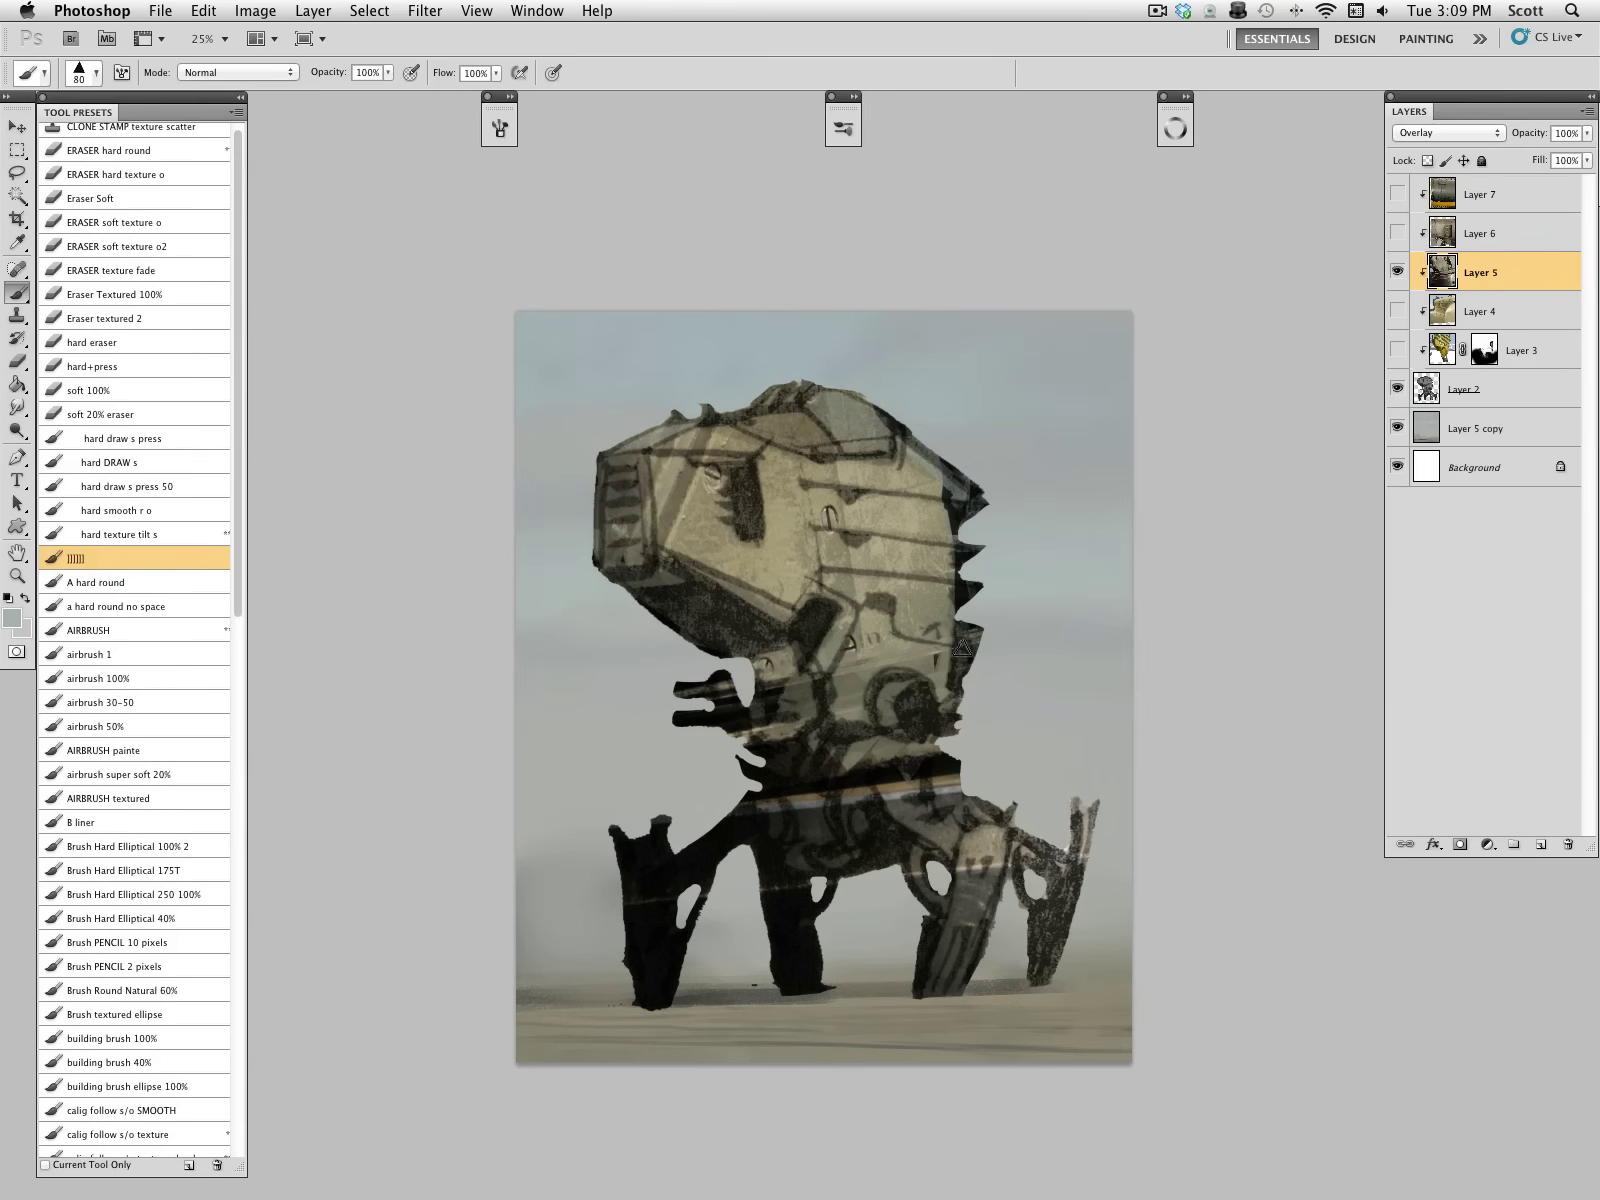
Step: Paint a sampled tone over the dark bands at the robot's waist and hips on Layer 5 with the brush at 175 px
alt+click(910, 570)
key(bracketright)
key(bracketright)
key(bracketright)
key(bracketright)
key(bracketright)
mouse_move(812, 748)
mouse_down()
mouse_move(880, 772)
mouse_move(1013, 880)
mouse_move(952, 933)
mouse_move(988, 869)
mouse_up()
Step: Paint sampled tones over the robot's legs and lower body on Layer 5 to even out their colour
alt+click(955, 955)
alt+click(996, 990)
drag(954, 968, 948, 1000)
drag(1037, 971, 1072, 867)
drag(945, 912, 930, 978)
mouse_move(794, 945)
mouse_down()
mouse_move(812, 960)
mouse_move(770, 850)
mouse_up()
drag(657, 942, 668, 980)
mouse_move(754, 846)
mouse_down()
mouse_move(878, 847)
mouse_move(759, 747)
mouse_move(786, 684)
mouse_move(708, 704)
mouse_move(766, 735)
mouse_up()
alt+click(692, 716)
Step: Even out the robot's face around the eye slit on Layer 5 with sampled beige tones
alt+click(957, 487)
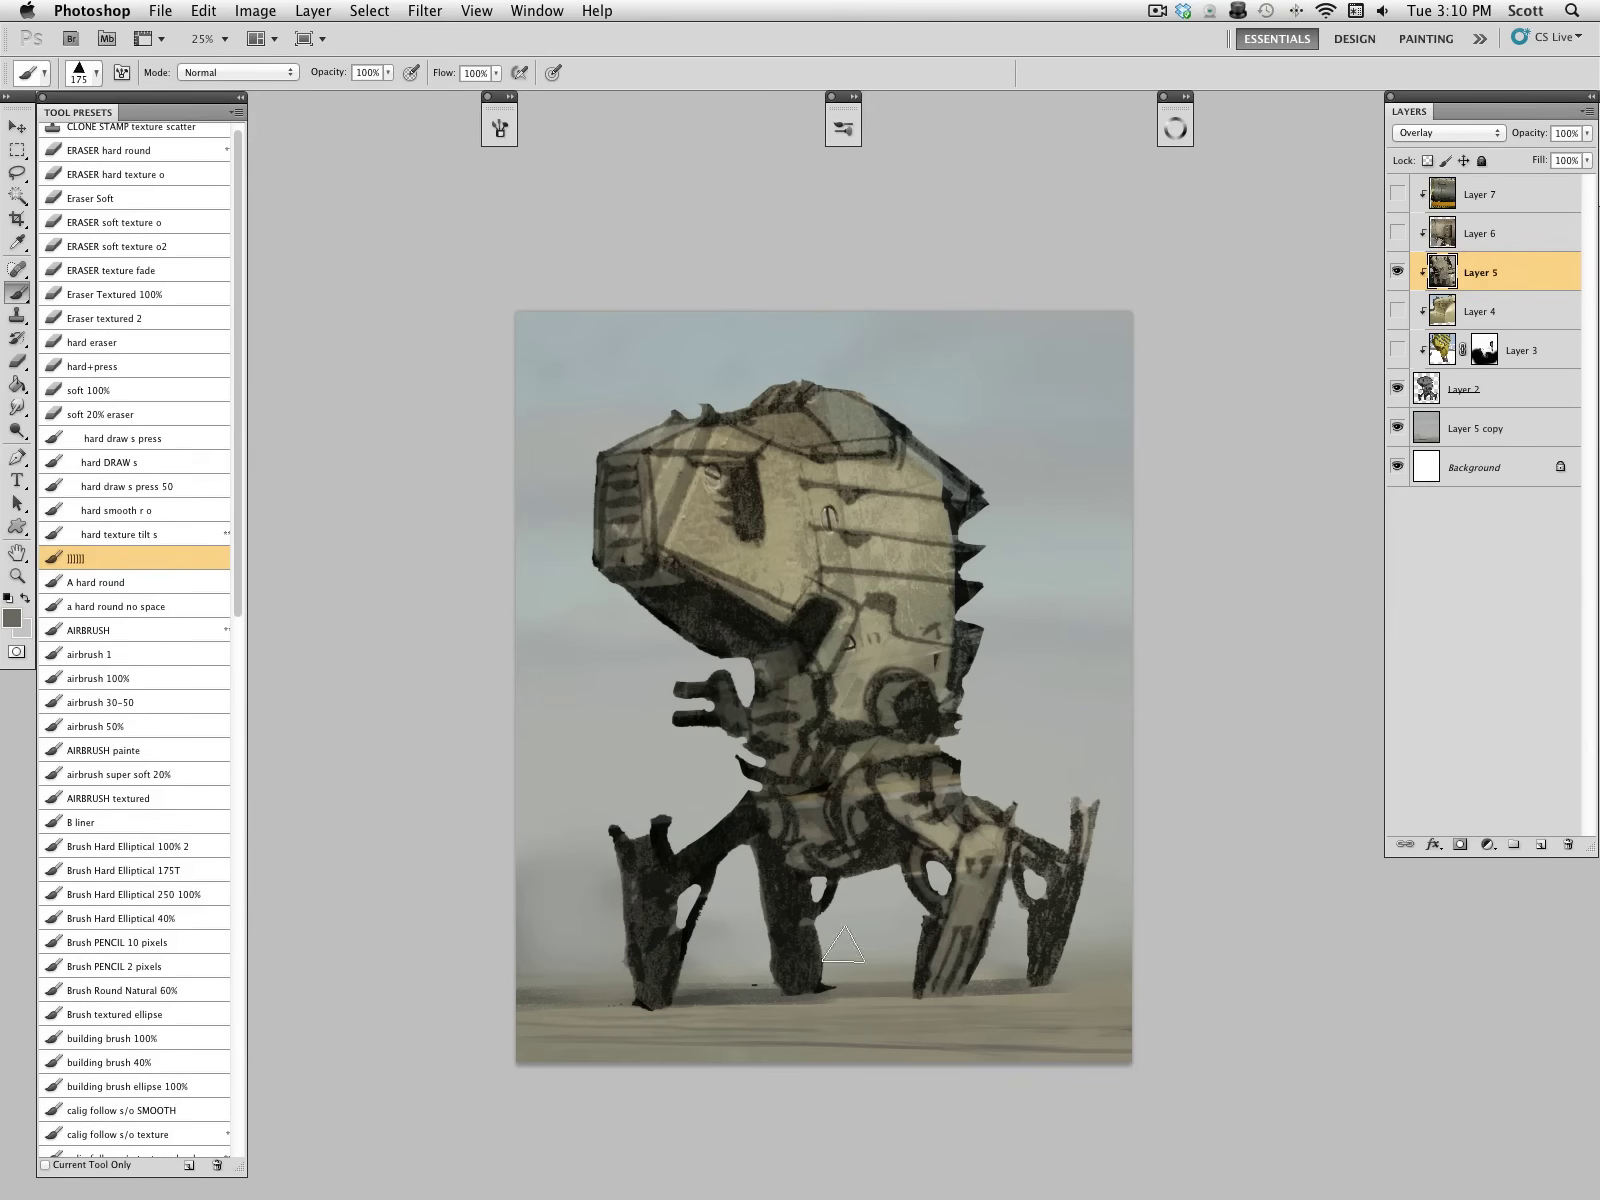
alt+click(691, 515)
alt+click(789, 560)
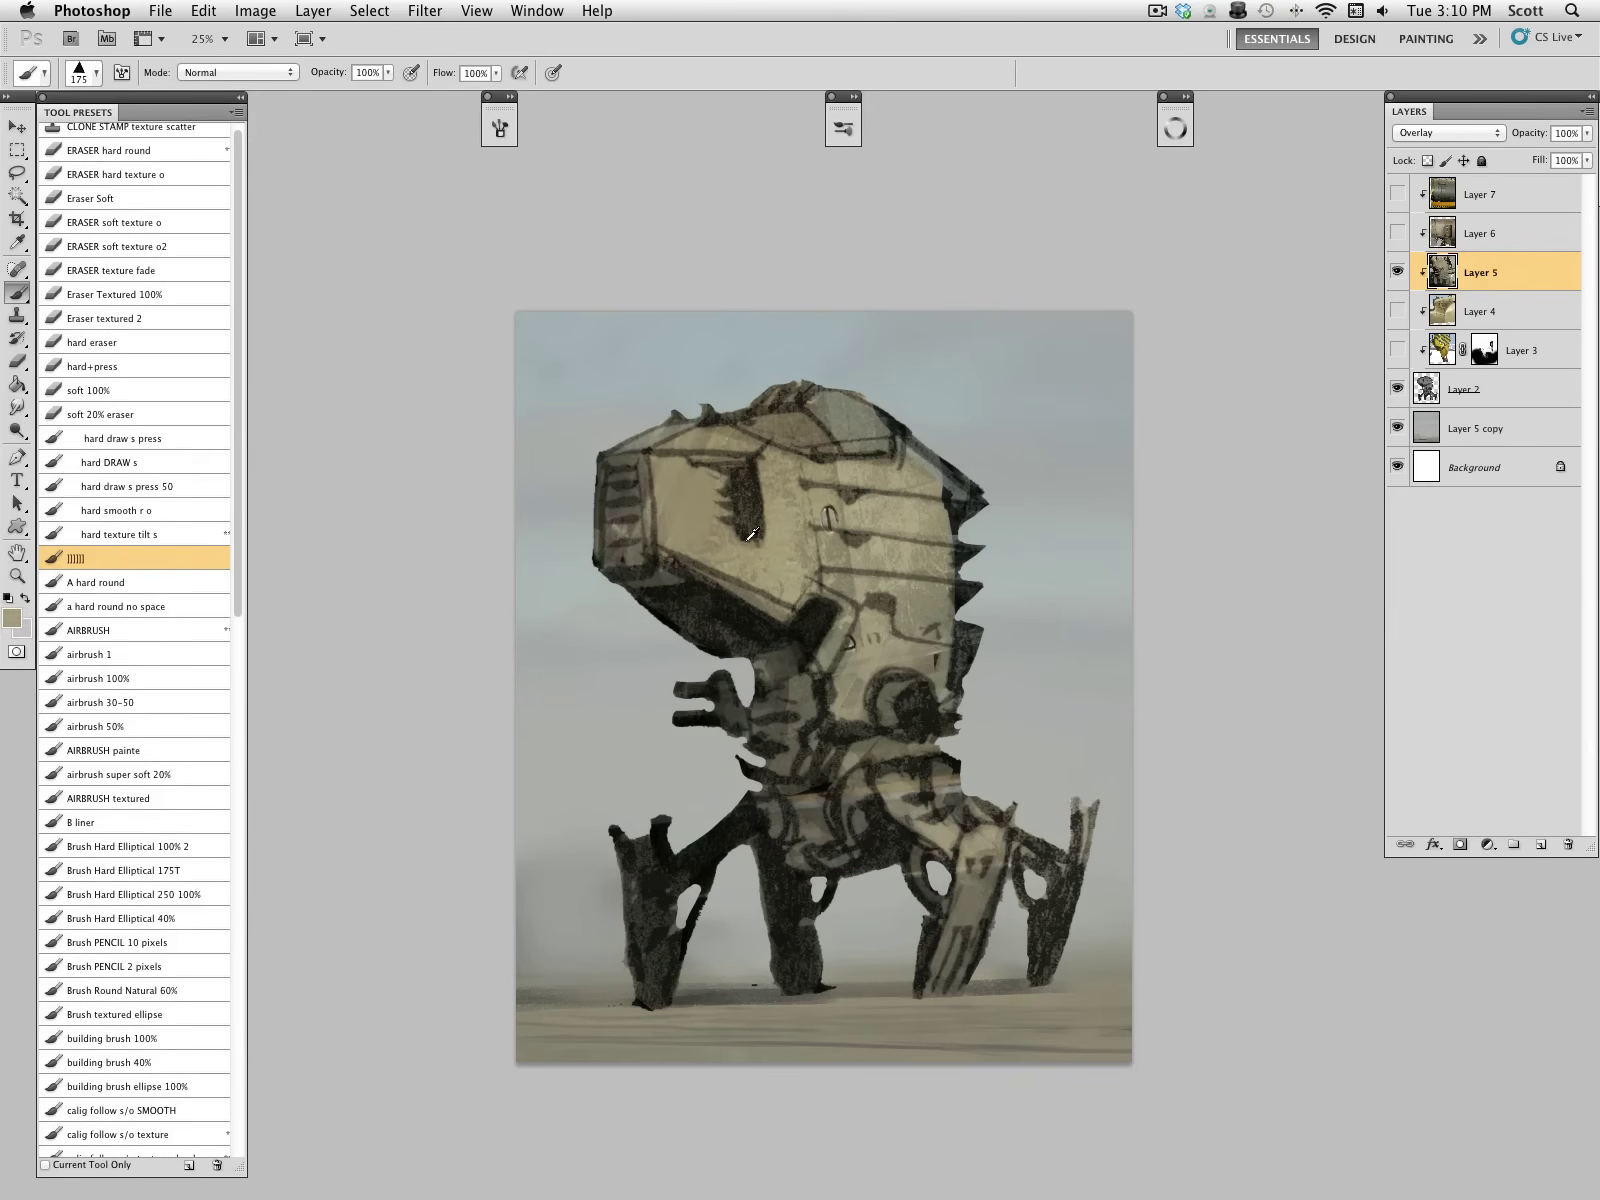
alt+click(826, 472)
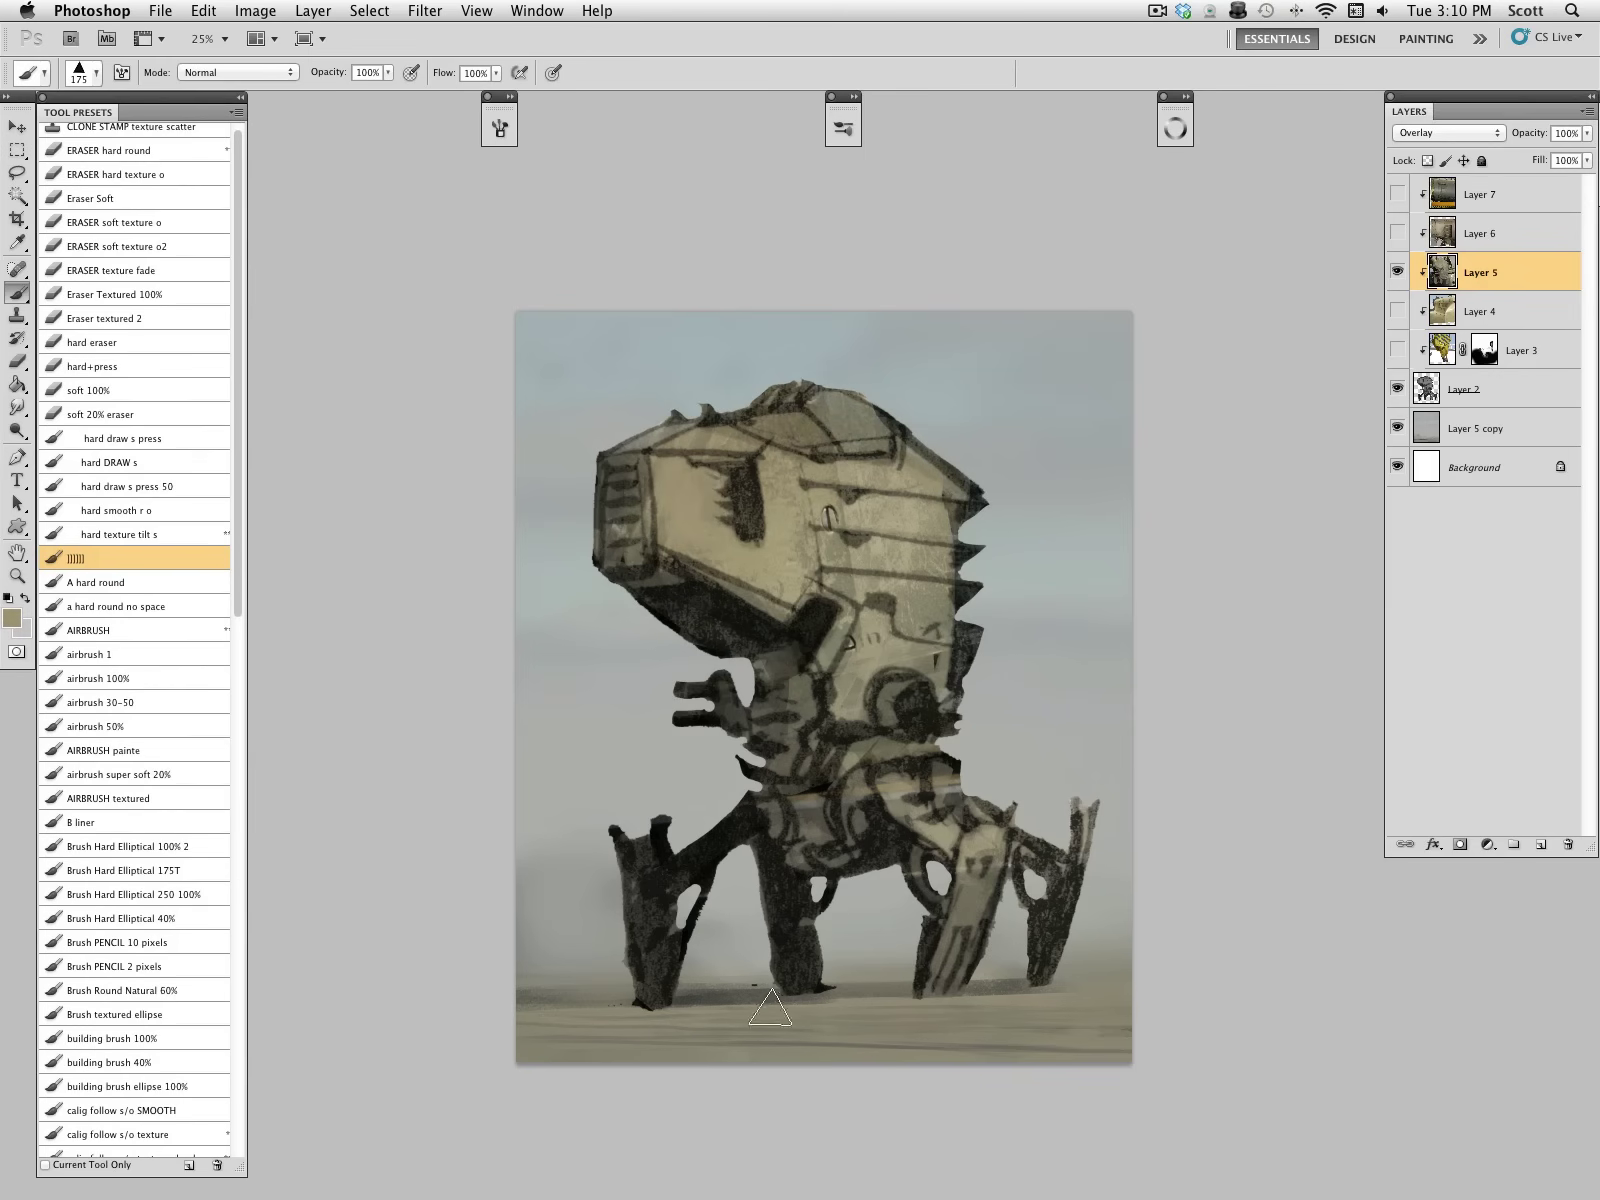
Step: Hide Layer 5, preview Layer 6 briefly, and show and select Layer 7 instead
click(1397, 272)
click(1397, 233)
click(1441, 235)
click(1397, 233)
click(1397, 194)
click(1433, 202)
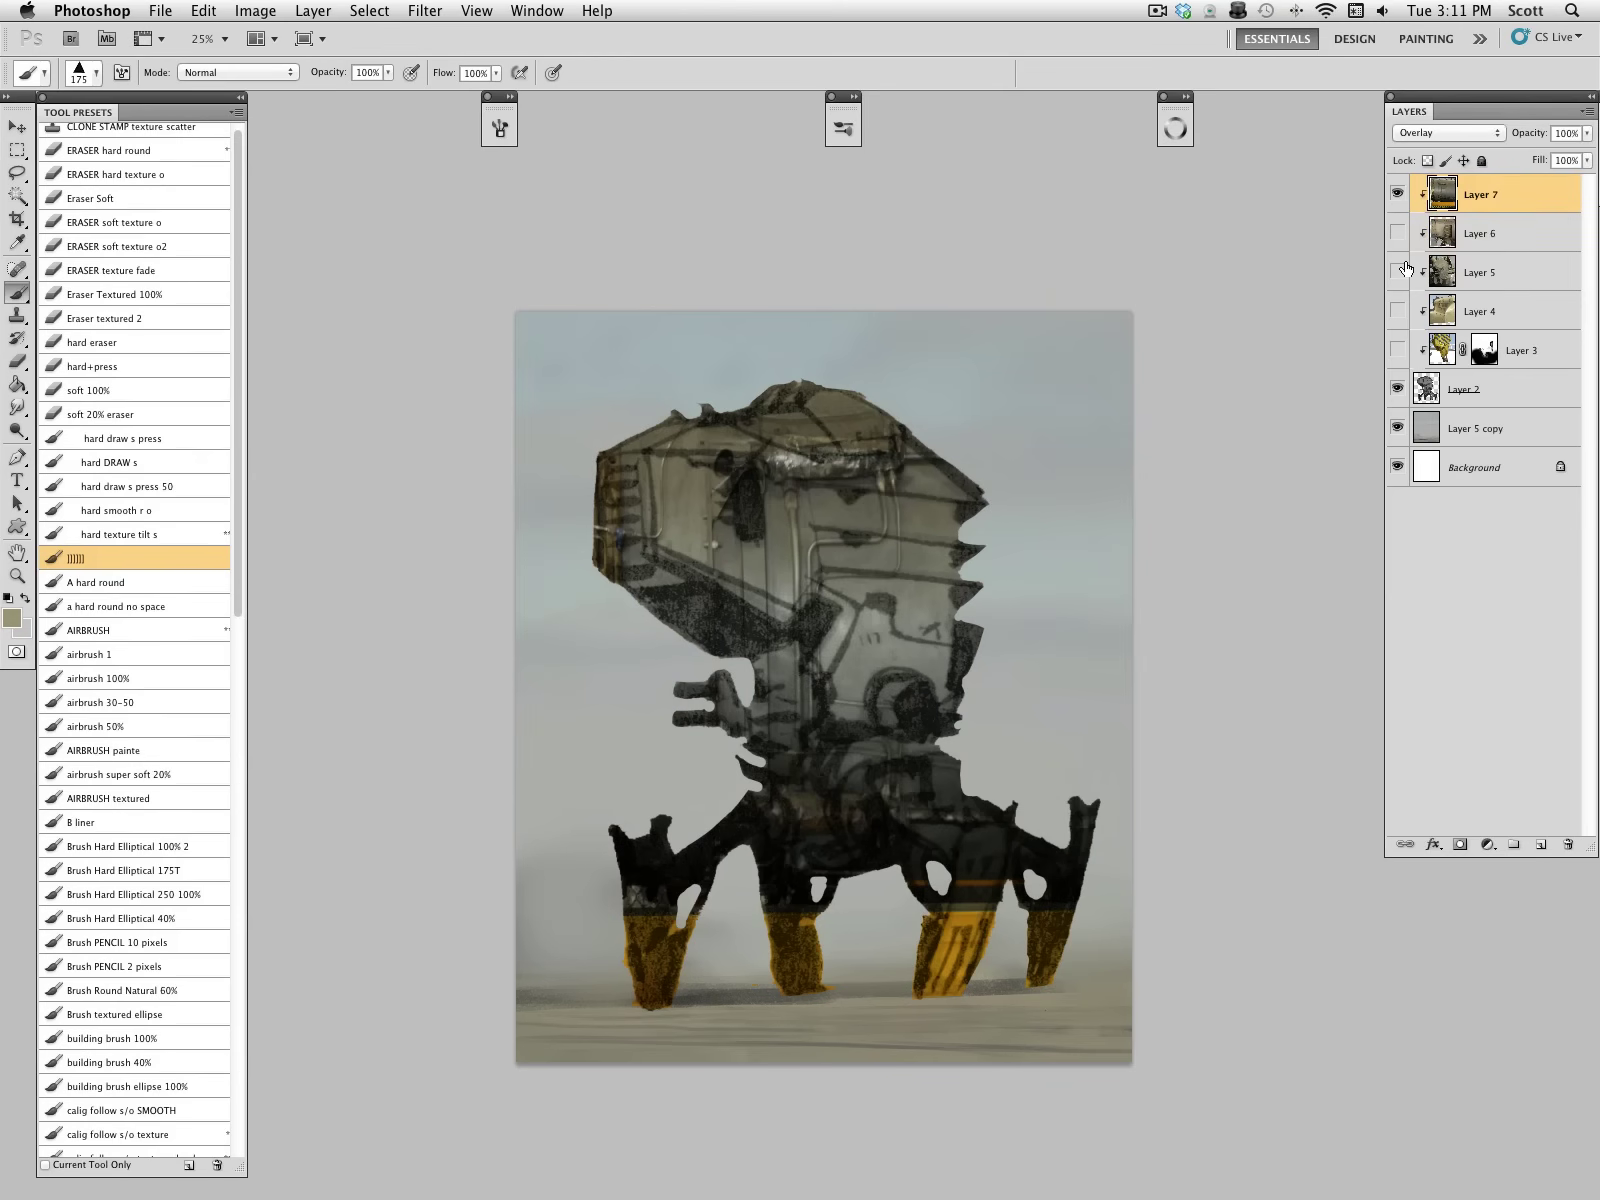
Step: Paint sampled grey over the dark areas of the robot's waist and hips on Layer 7
alt+click(980, 885)
alt+click(928, 610)
mouse_move(900, 806)
mouse_down()
mouse_move(954, 833)
mouse_move(874, 780)
mouse_move(1002, 812)
mouse_up()
drag(841, 801, 782, 790)
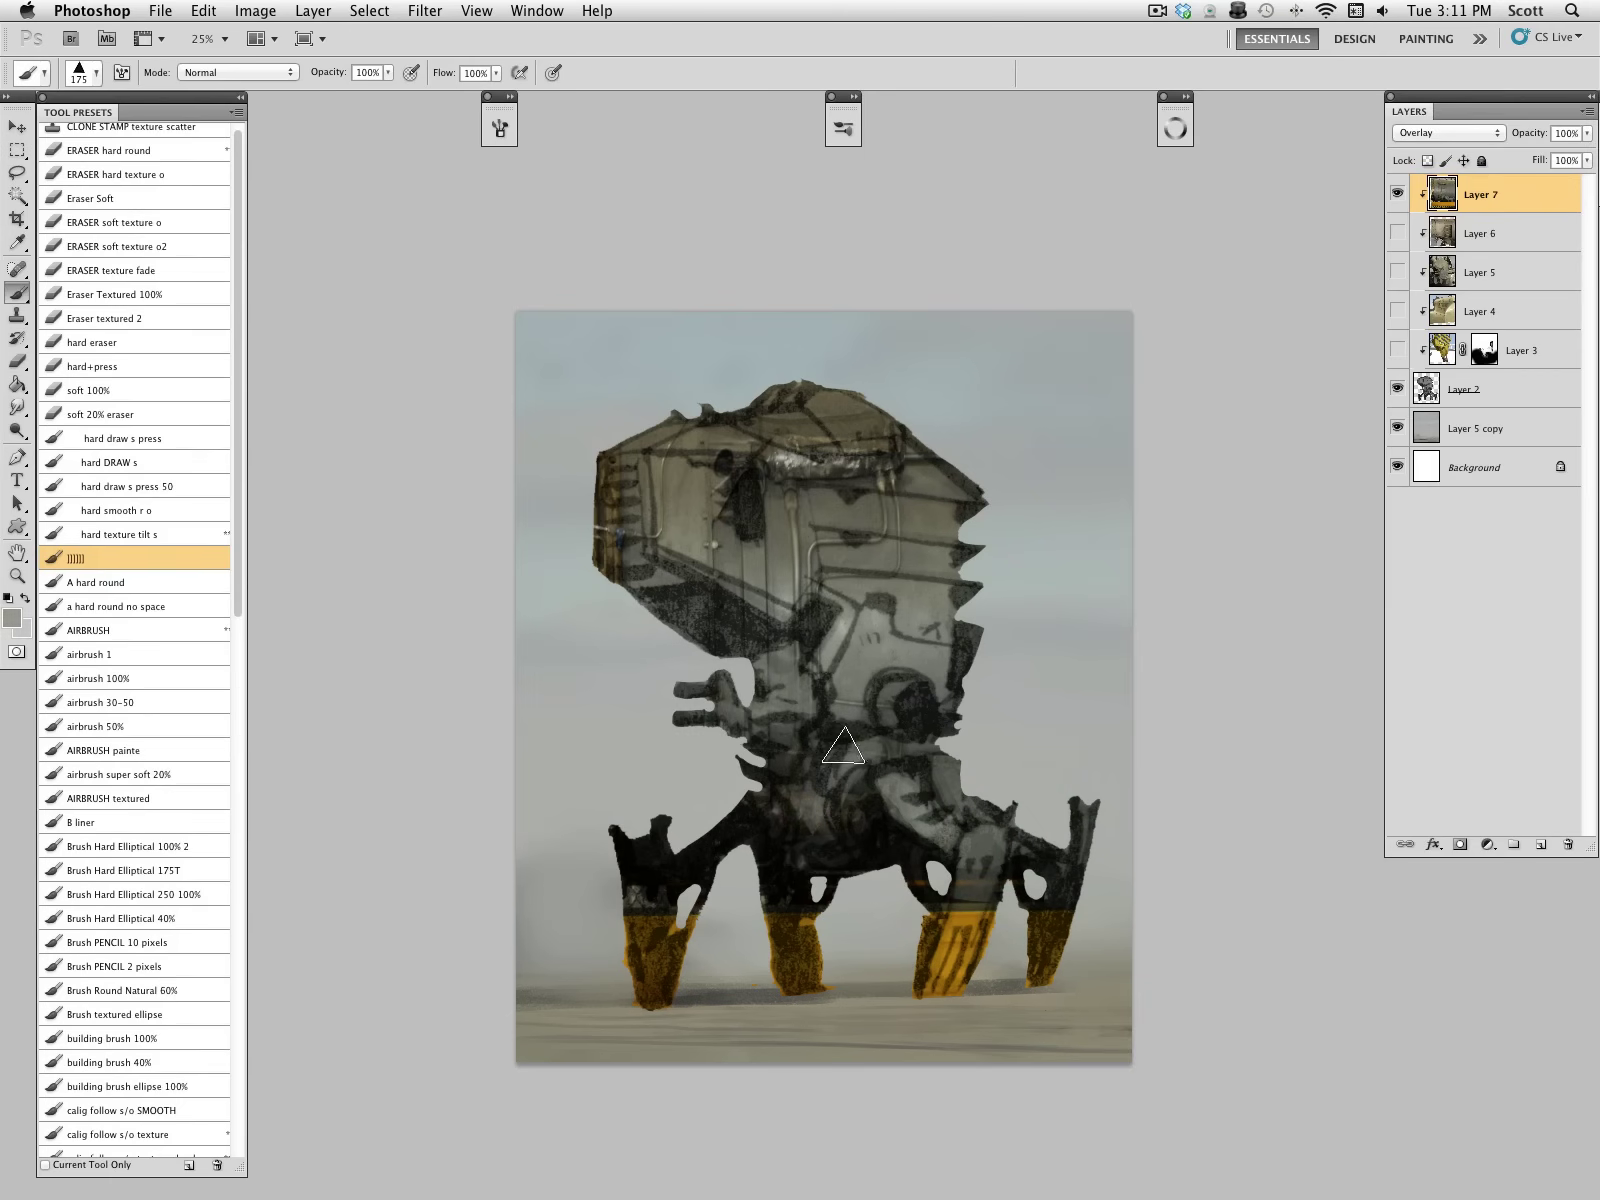
Step: Paint sampled neutral tones over the robot's lower jaw, the grille at the head's front and the top of the head on Layer 7
alt+click(843, 740)
drag(819, 627, 697, 625)
alt+click(686, 527)
mouse_move(626, 505)
mouse_down()
mouse_move(617, 541)
mouse_move(616, 466)
mouse_move(620, 545)
mouse_up()
alt+click(659, 570)
alt+click(690, 373)
drag(674, 427, 640, 442)
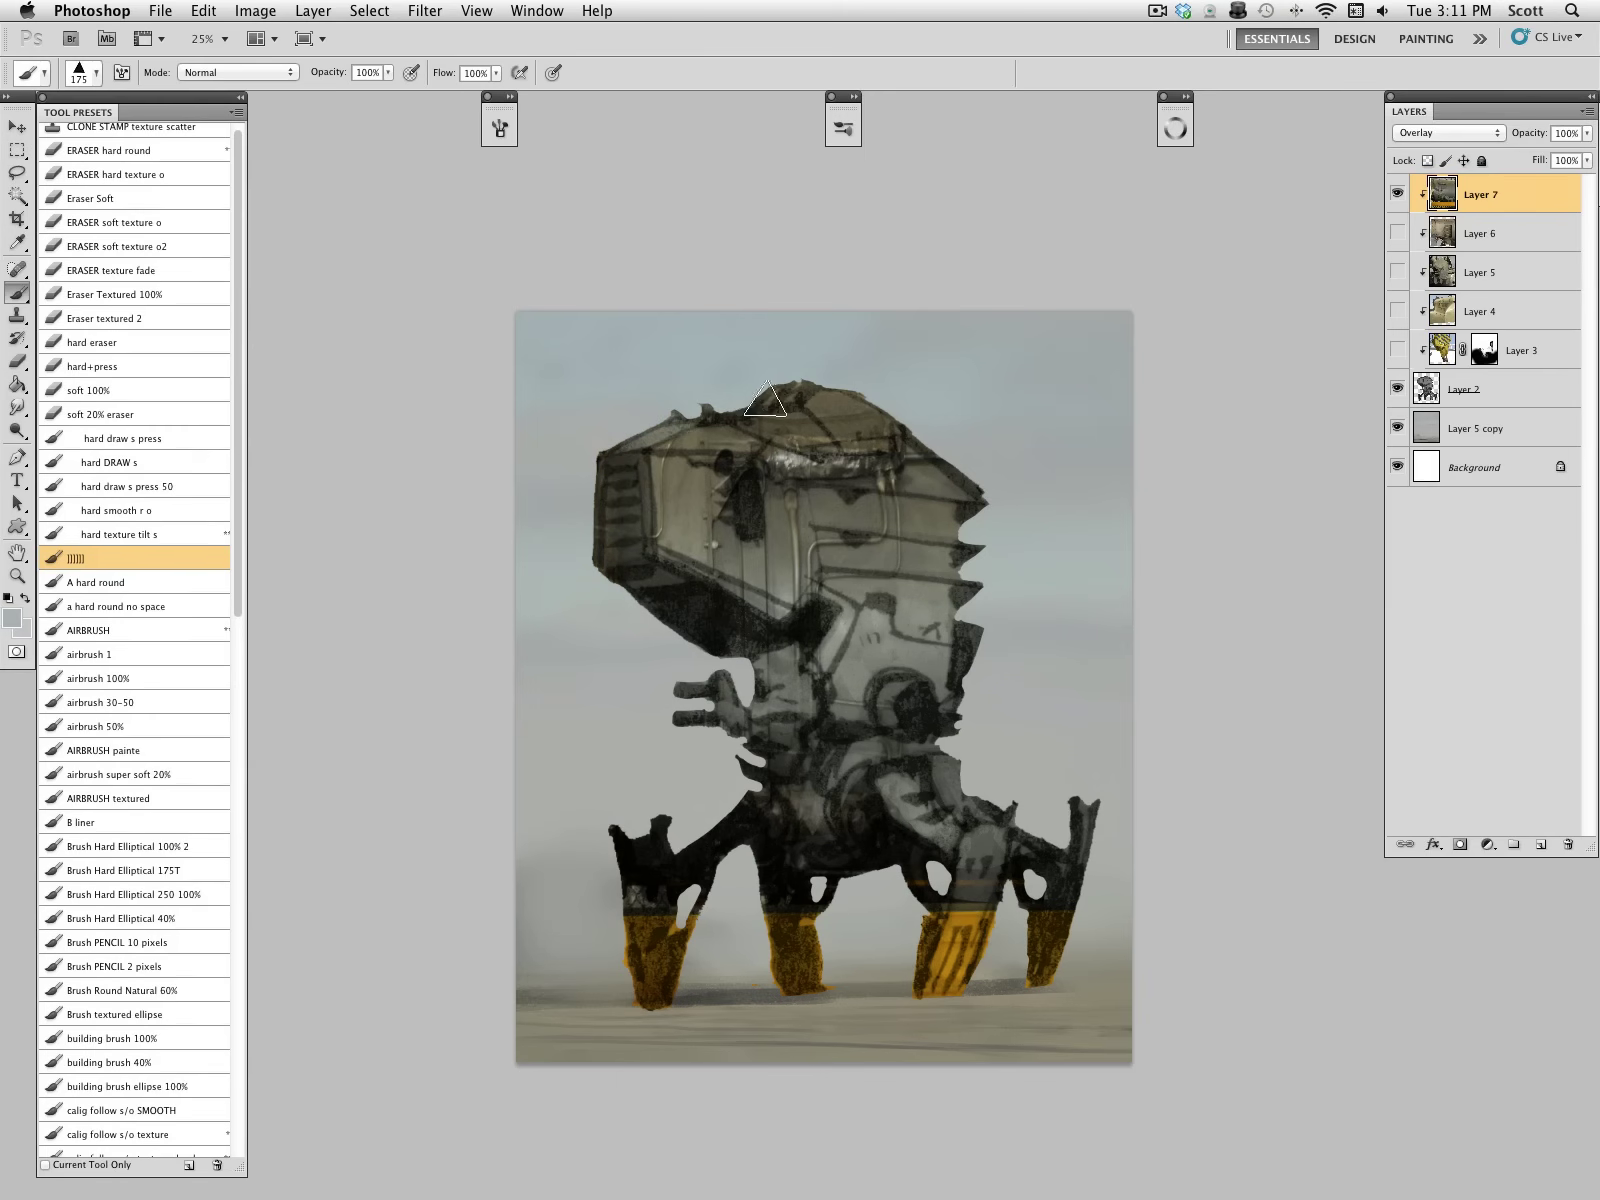
drag(740, 436, 676, 453)
alt+click(800, 431)
mouse_move(804, 428)
mouse_down()
mouse_move(880, 430)
mouse_move(849, 444)
mouse_up()
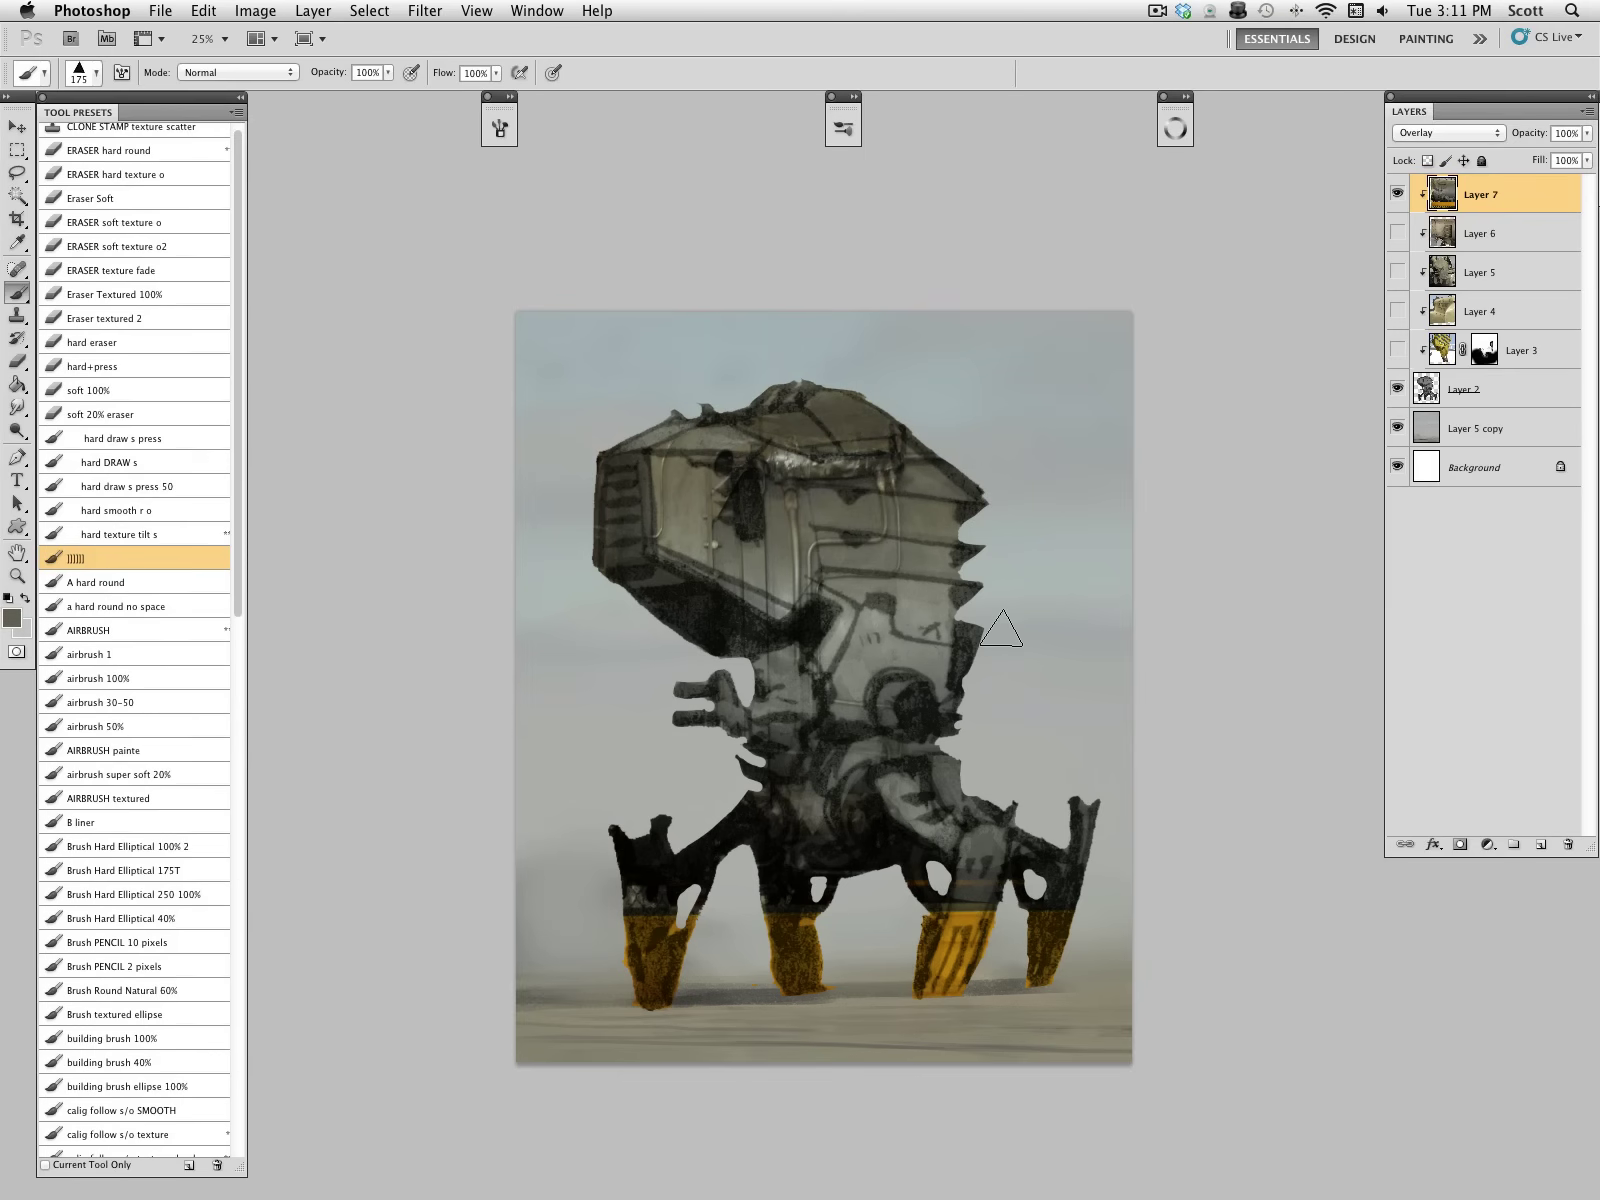
Step: Paint sampled ochre over the robot's lower legs on Layer 7 with the brush at 90 px, and save the file
alt+click(797, 904)
key(bracketleft)
key(bracketleft)
key(bracketleft)
key(bracketleft)
drag(792, 908, 803, 944)
mouse_move(657, 916)
mouse_down()
mouse_move(660, 956)
mouse_move(682, 930)
mouse_move(673, 944)
mouse_up()
drag(815, 921, 808, 949)
drag(1048, 908, 1033, 940)
alt+click(958, 940)
key(super+s)
Step: Hide Layer 7 and preview Layers 6, 5, 4 and 3 one at a time
scroll(818, 674, down, 1)
click(17, 576)
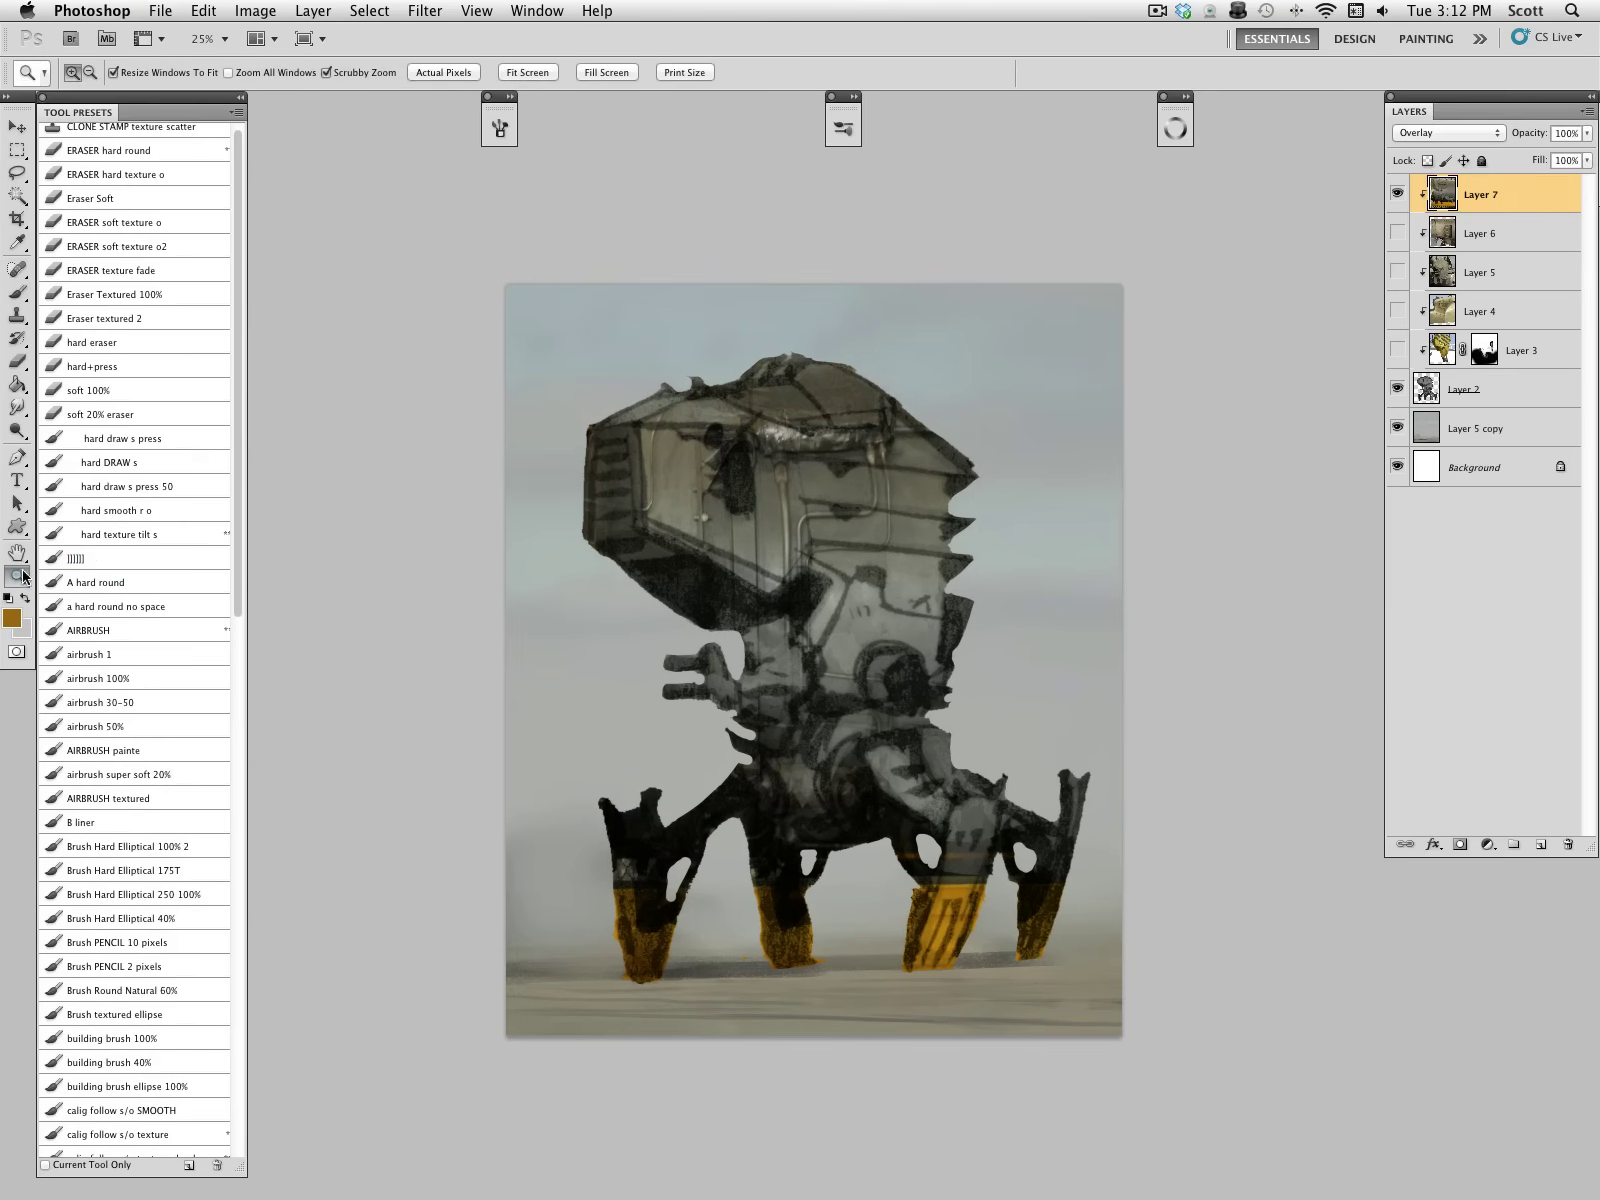
key(b)
click(1397, 193)
click(1398, 234)
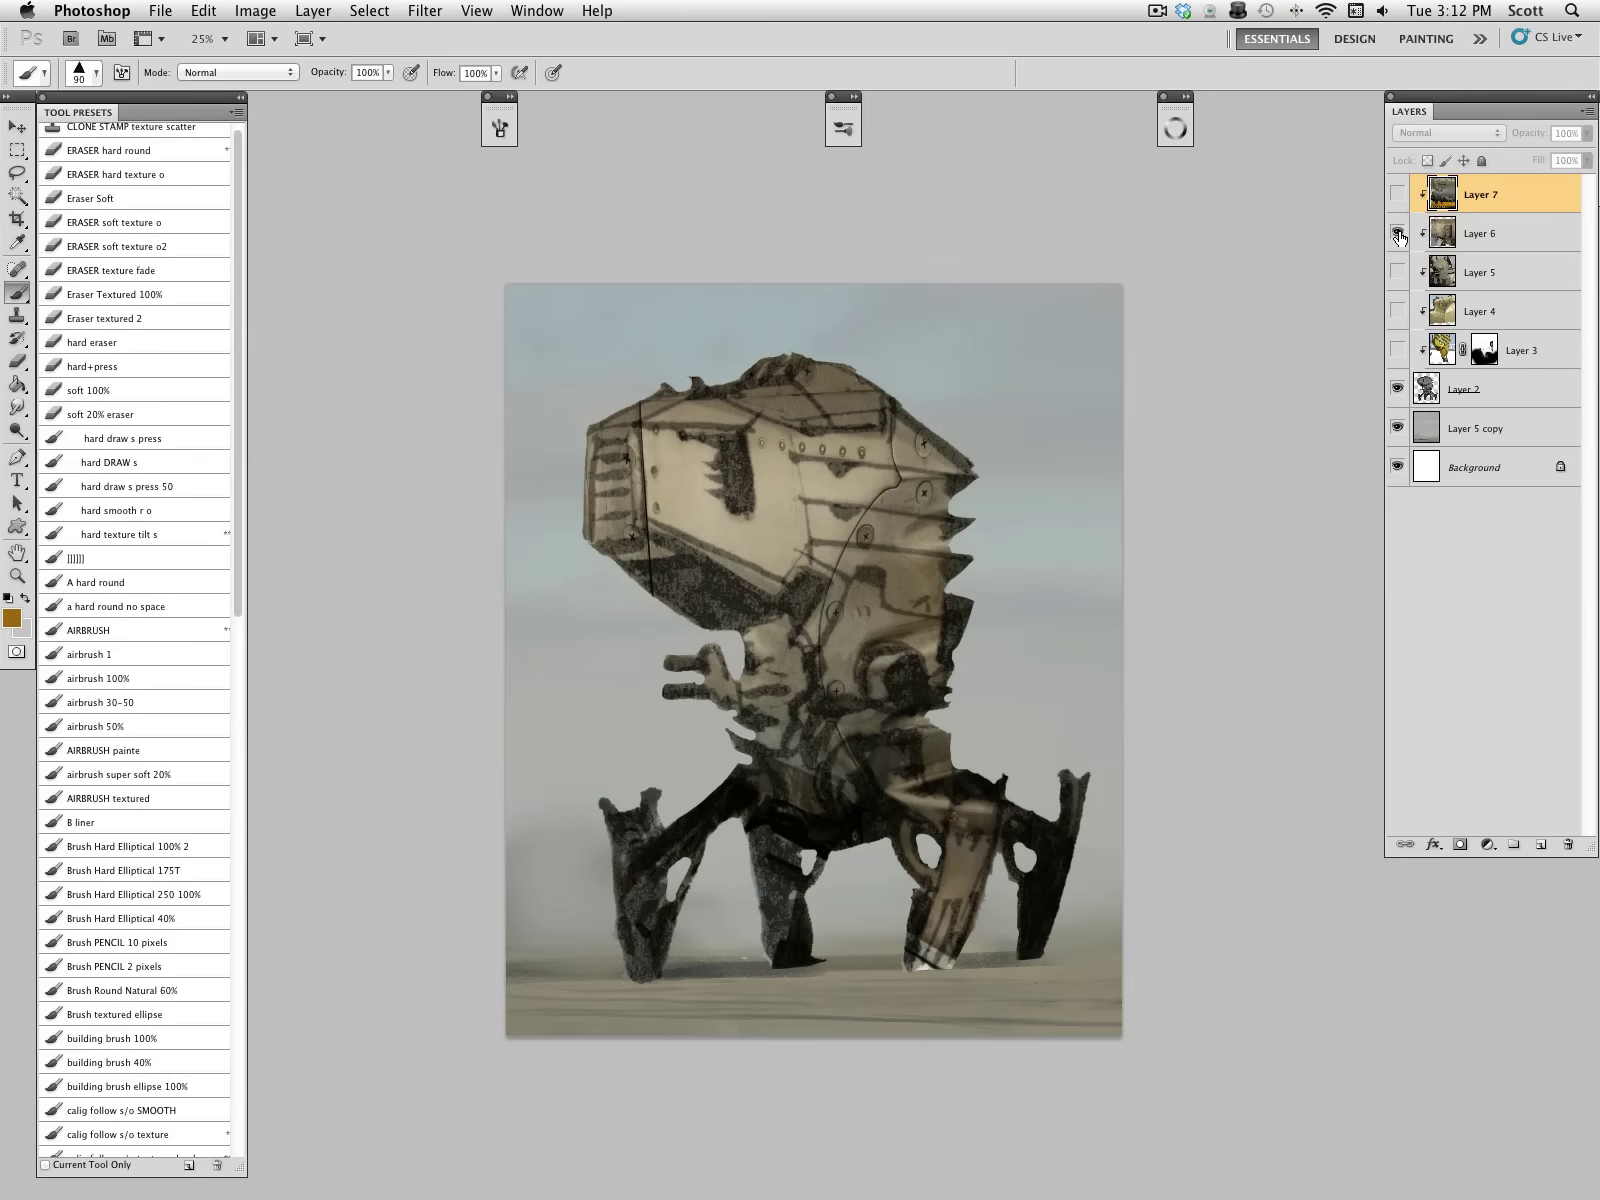
click(1398, 234)
click(1397, 272)
click(1397, 272)
click(1397, 311)
click(1397, 311)
click(1398, 350)
click(1400, 345)
click(1398, 350)
Step: Toggle Layer 7 over the visible Layer 3 to compare the combined colours
click(1398, 194)
click(1398, 194)
click(1398, 194)
click(1400, 195)
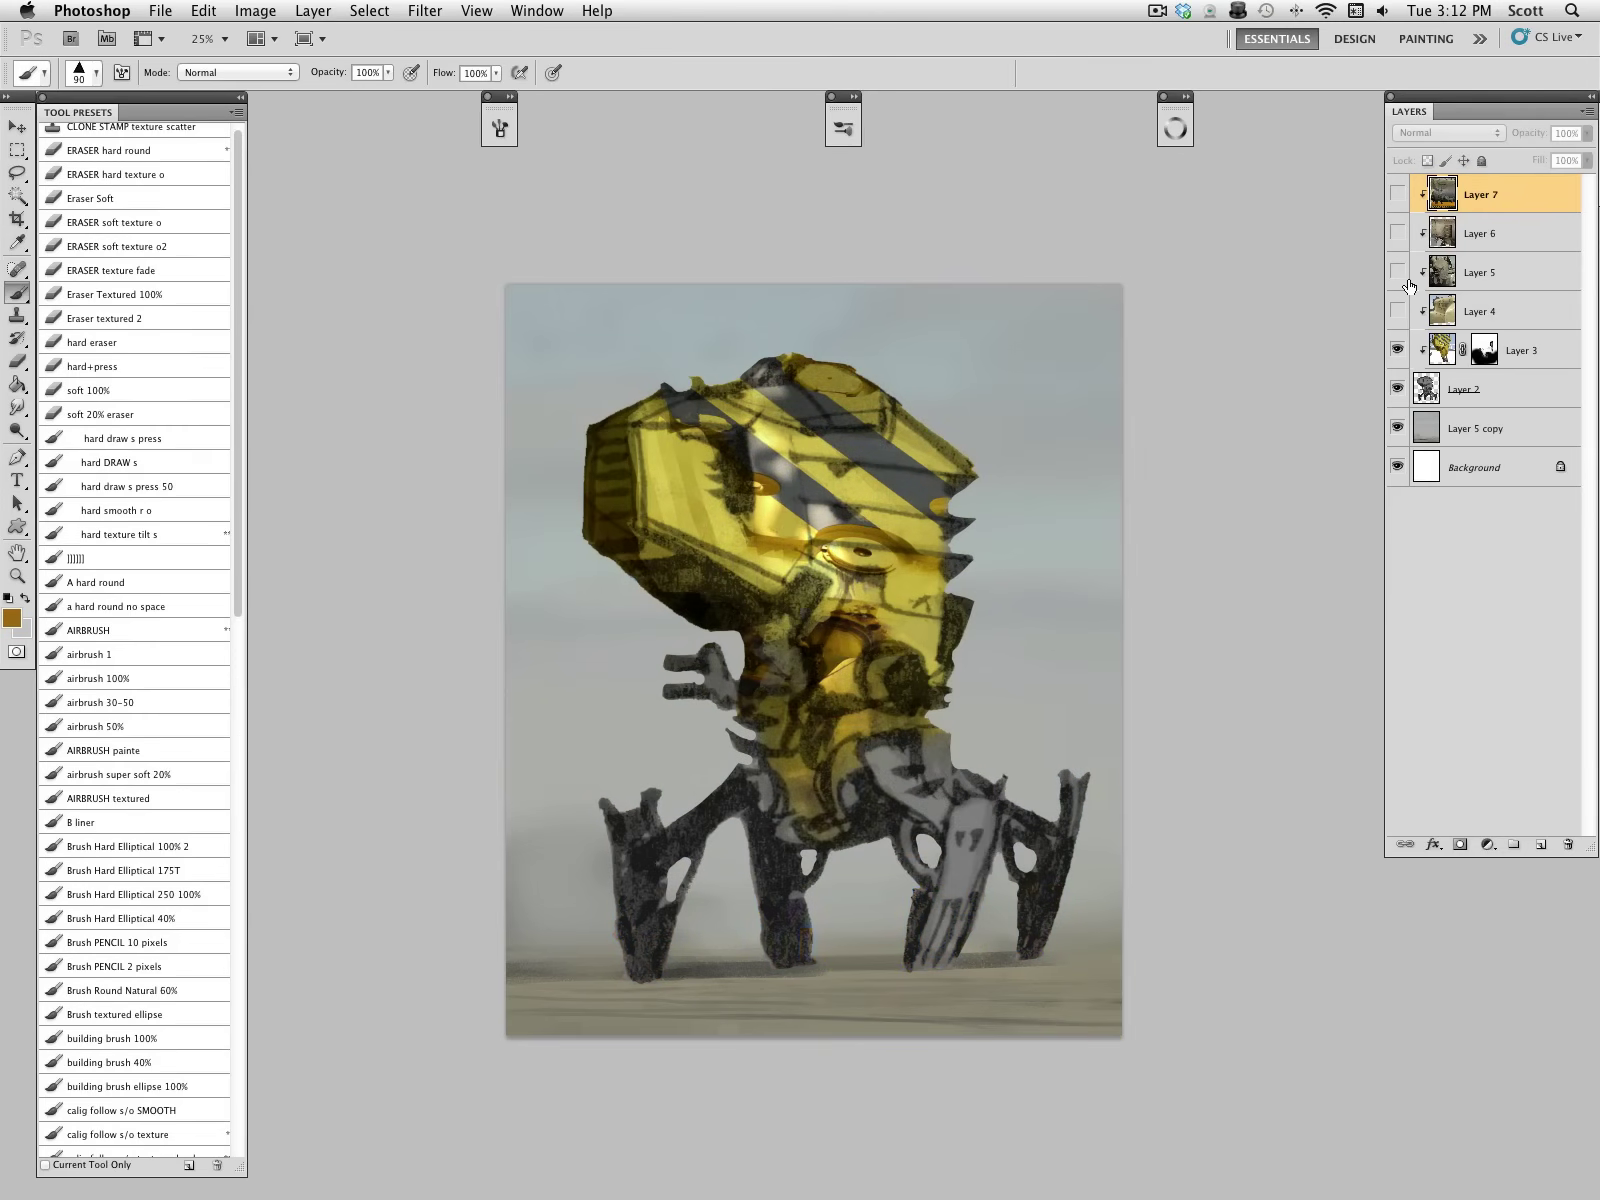
Step: Hide Layer 3 and compare Layers 4, 5, 6 and 7 one at a time, returning to Layers 6 and 5
click(1398, 352)
click(1398, 312)
click(1398, 312)
click(1398, 273)
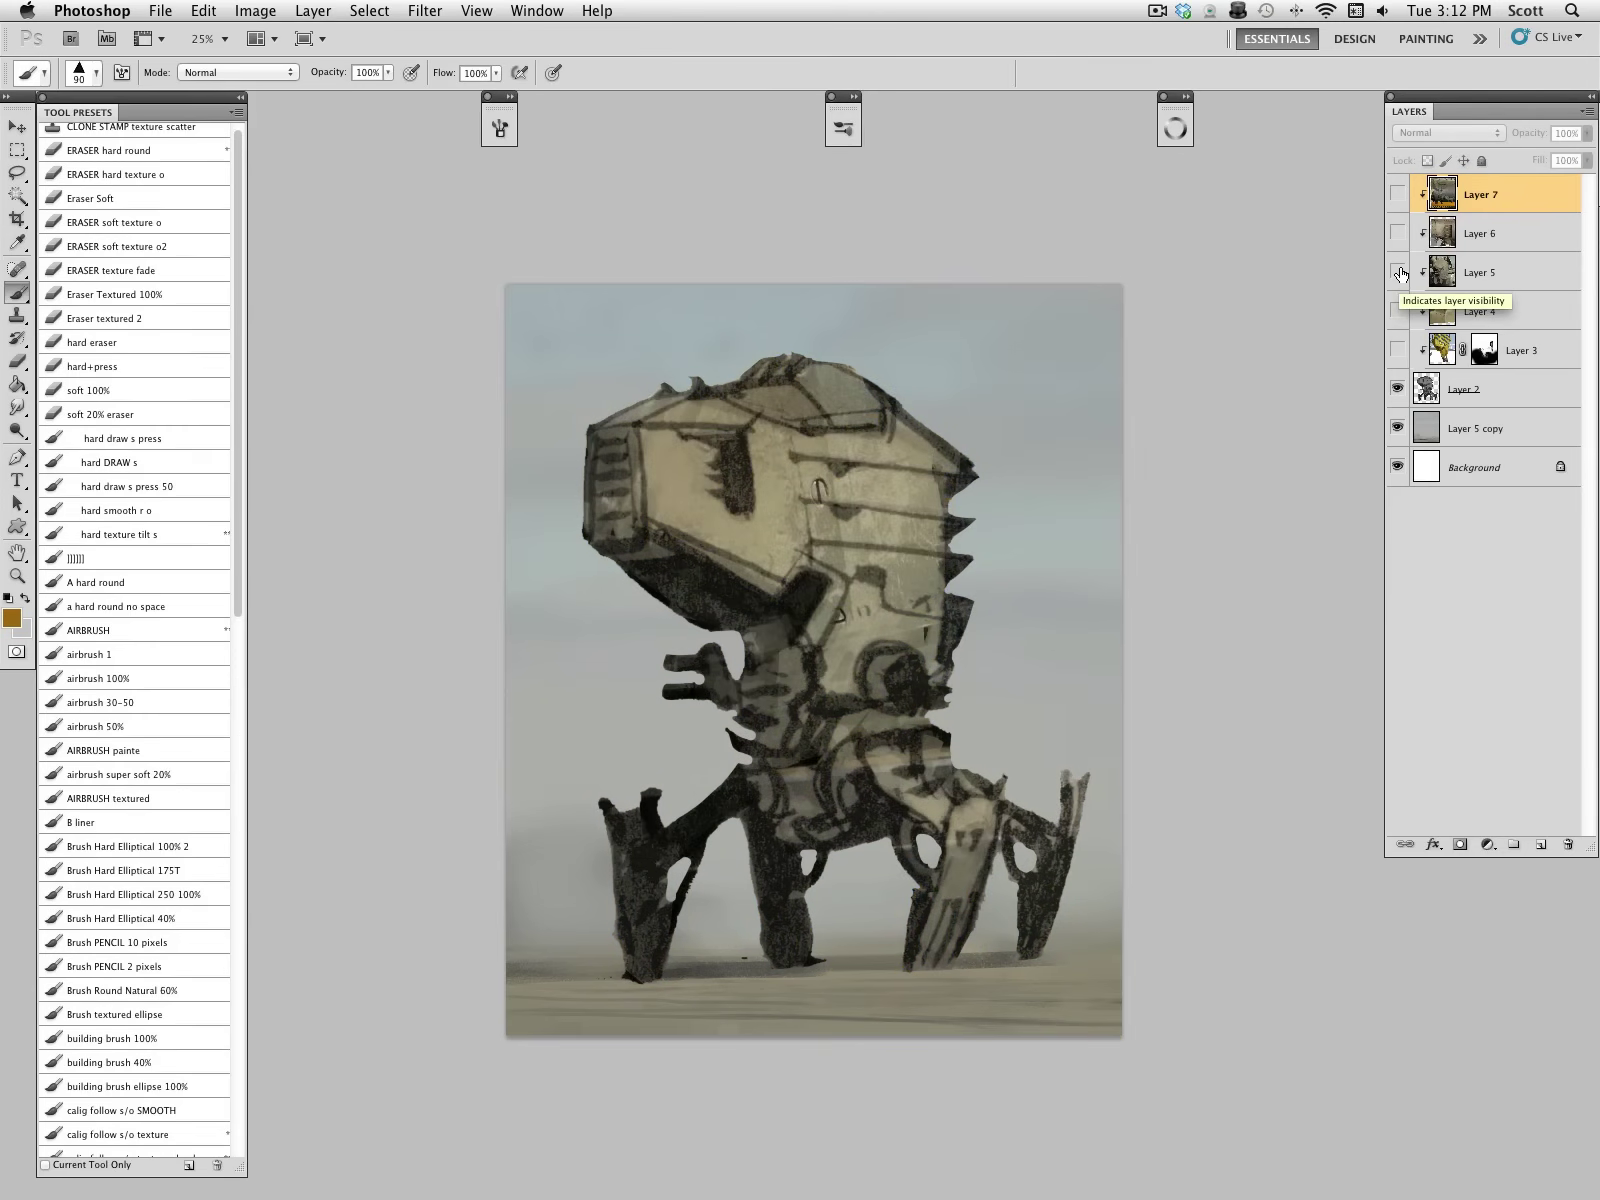
click(1398, 273)
click(1398, 234)
click(1398, 234)
click(1398, 194)
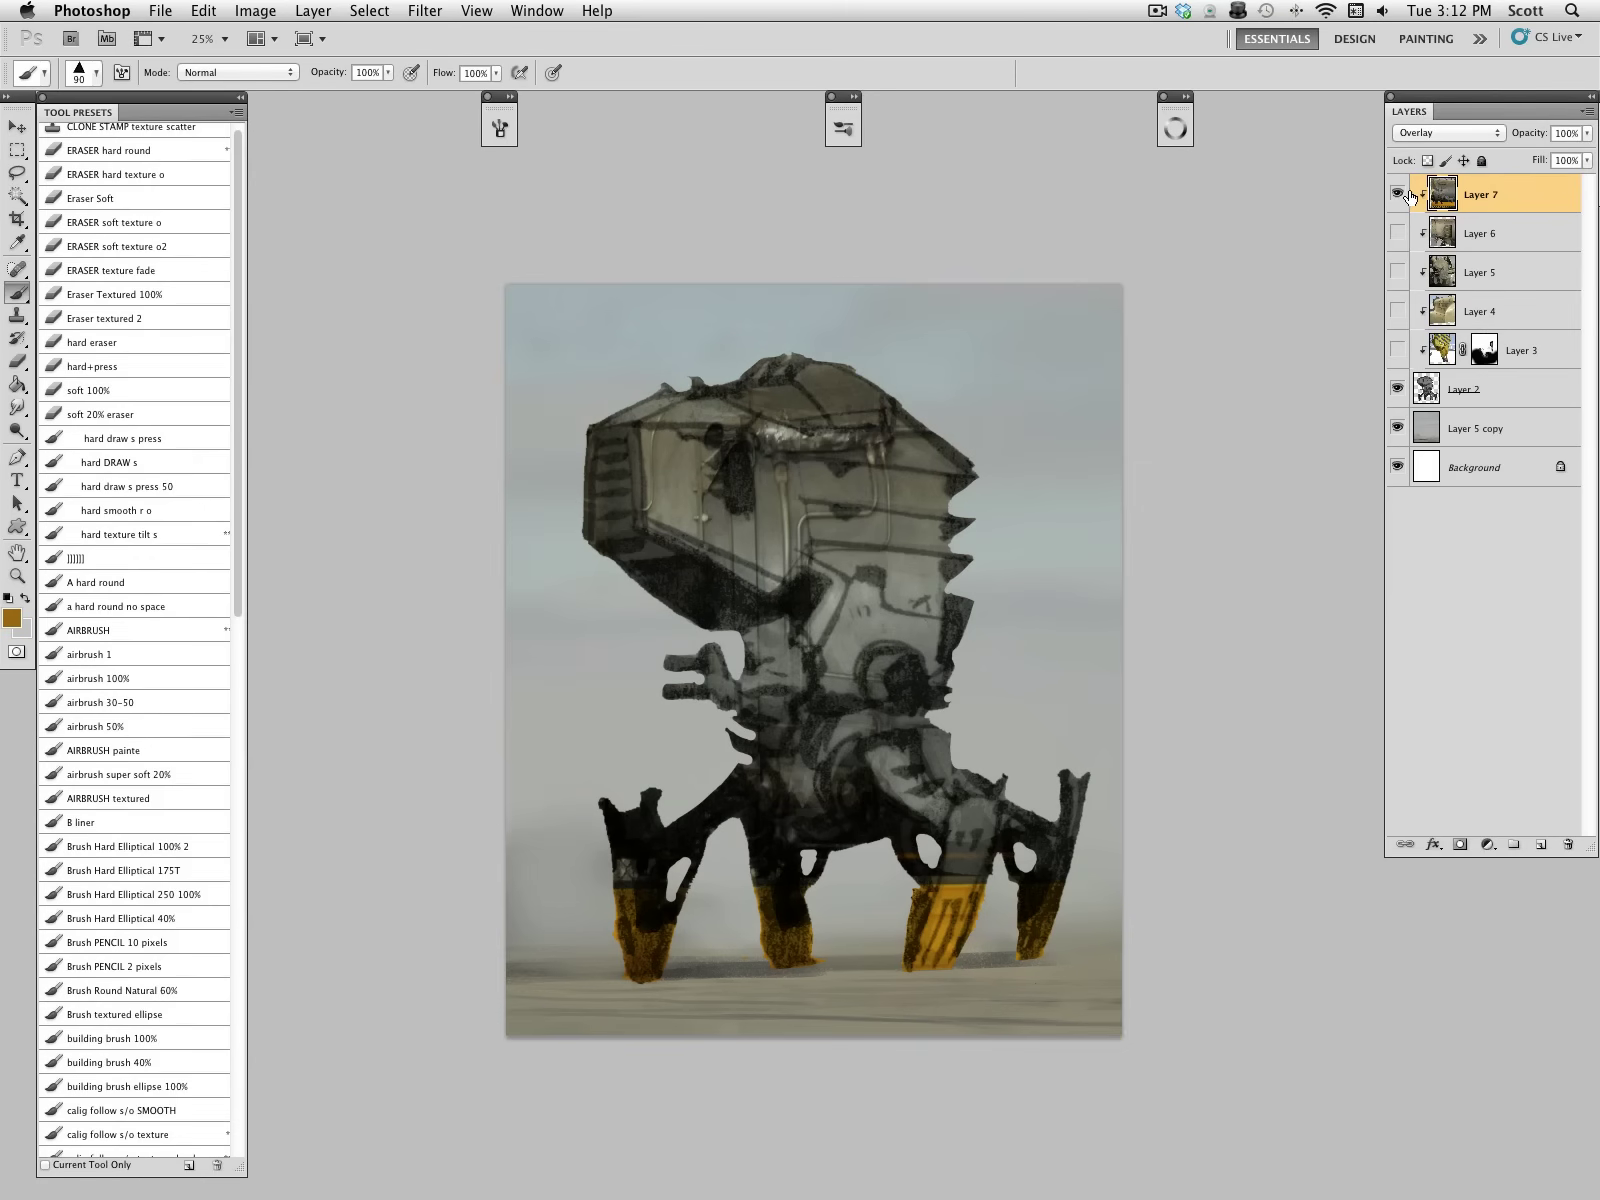
click(1399, 194)
click(1399, 234)
click(1399, 234)
click(1399, 272)
click(1399, 272)
Step: Show Layer 7 and preview it combined with Layers 6, 5, 4 and 3 in turn
click(1398, 194)
click(1398, 233)
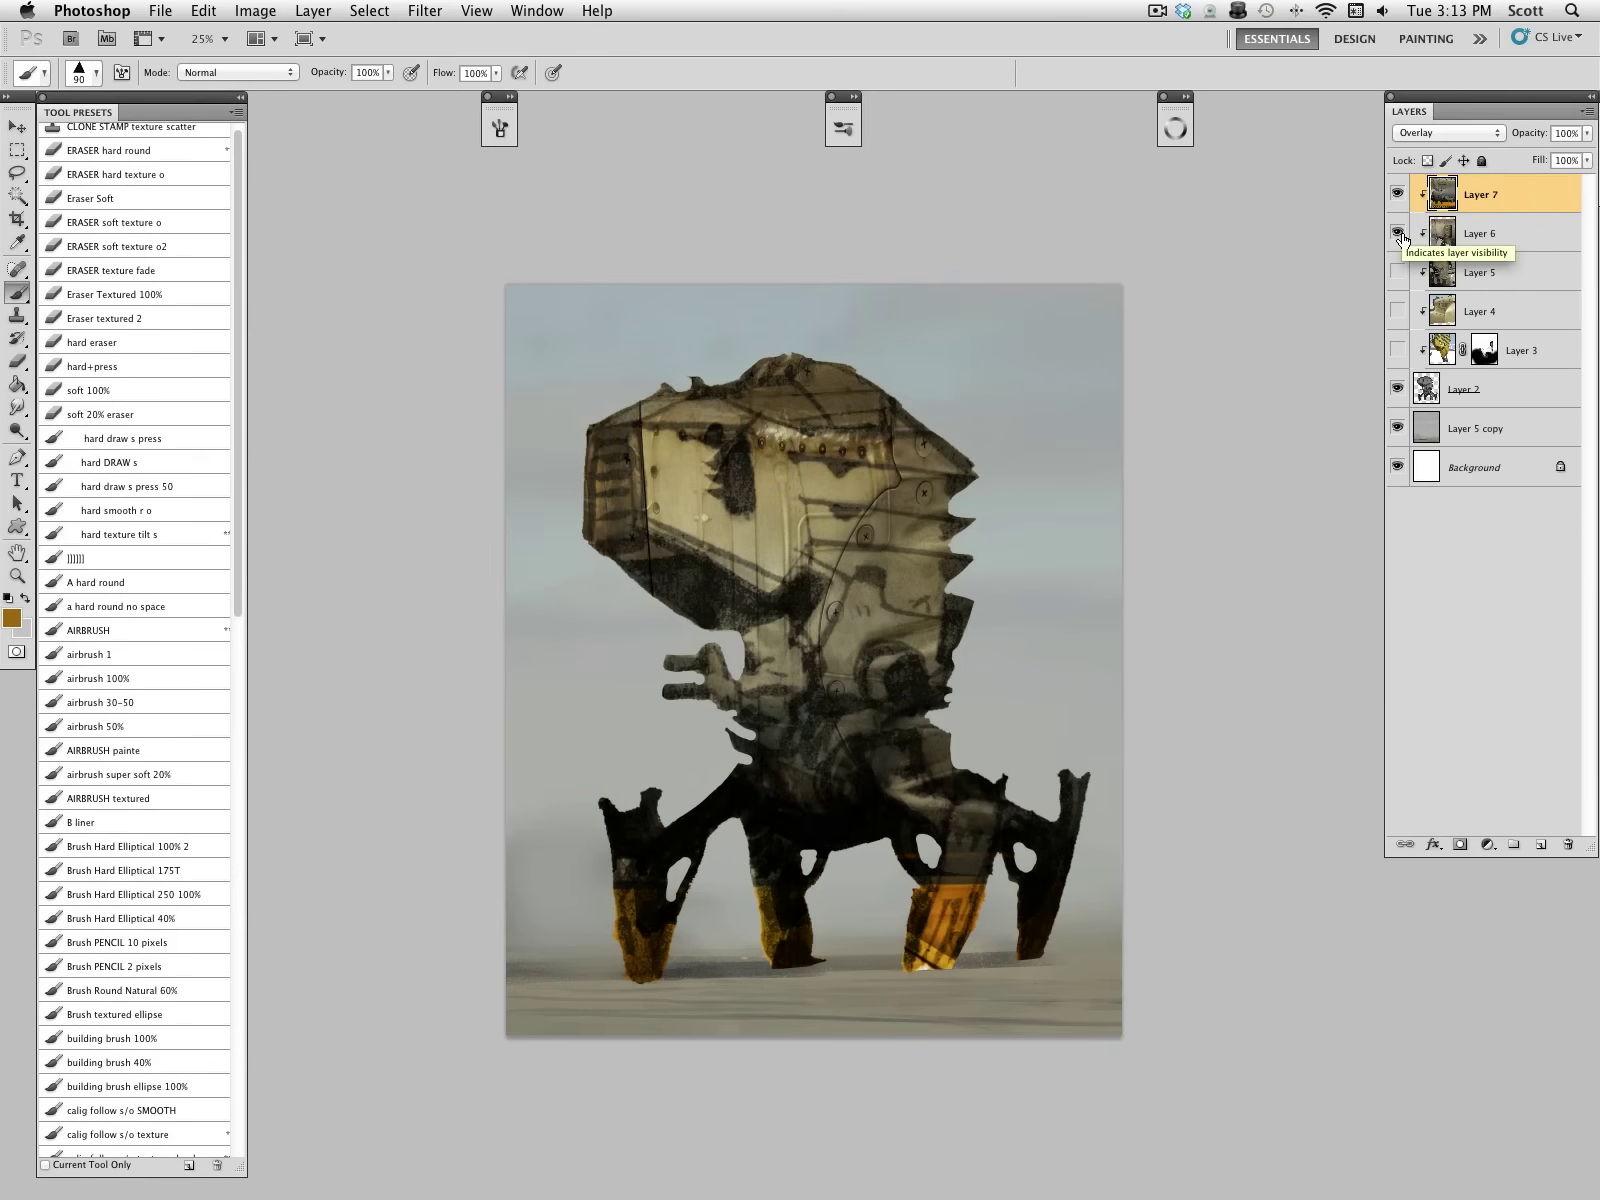
click(1398, 233)
click(1398, 272)
click(1398, 272)
click(1398, 311)
click(1398, 311)
click(1398, 350)
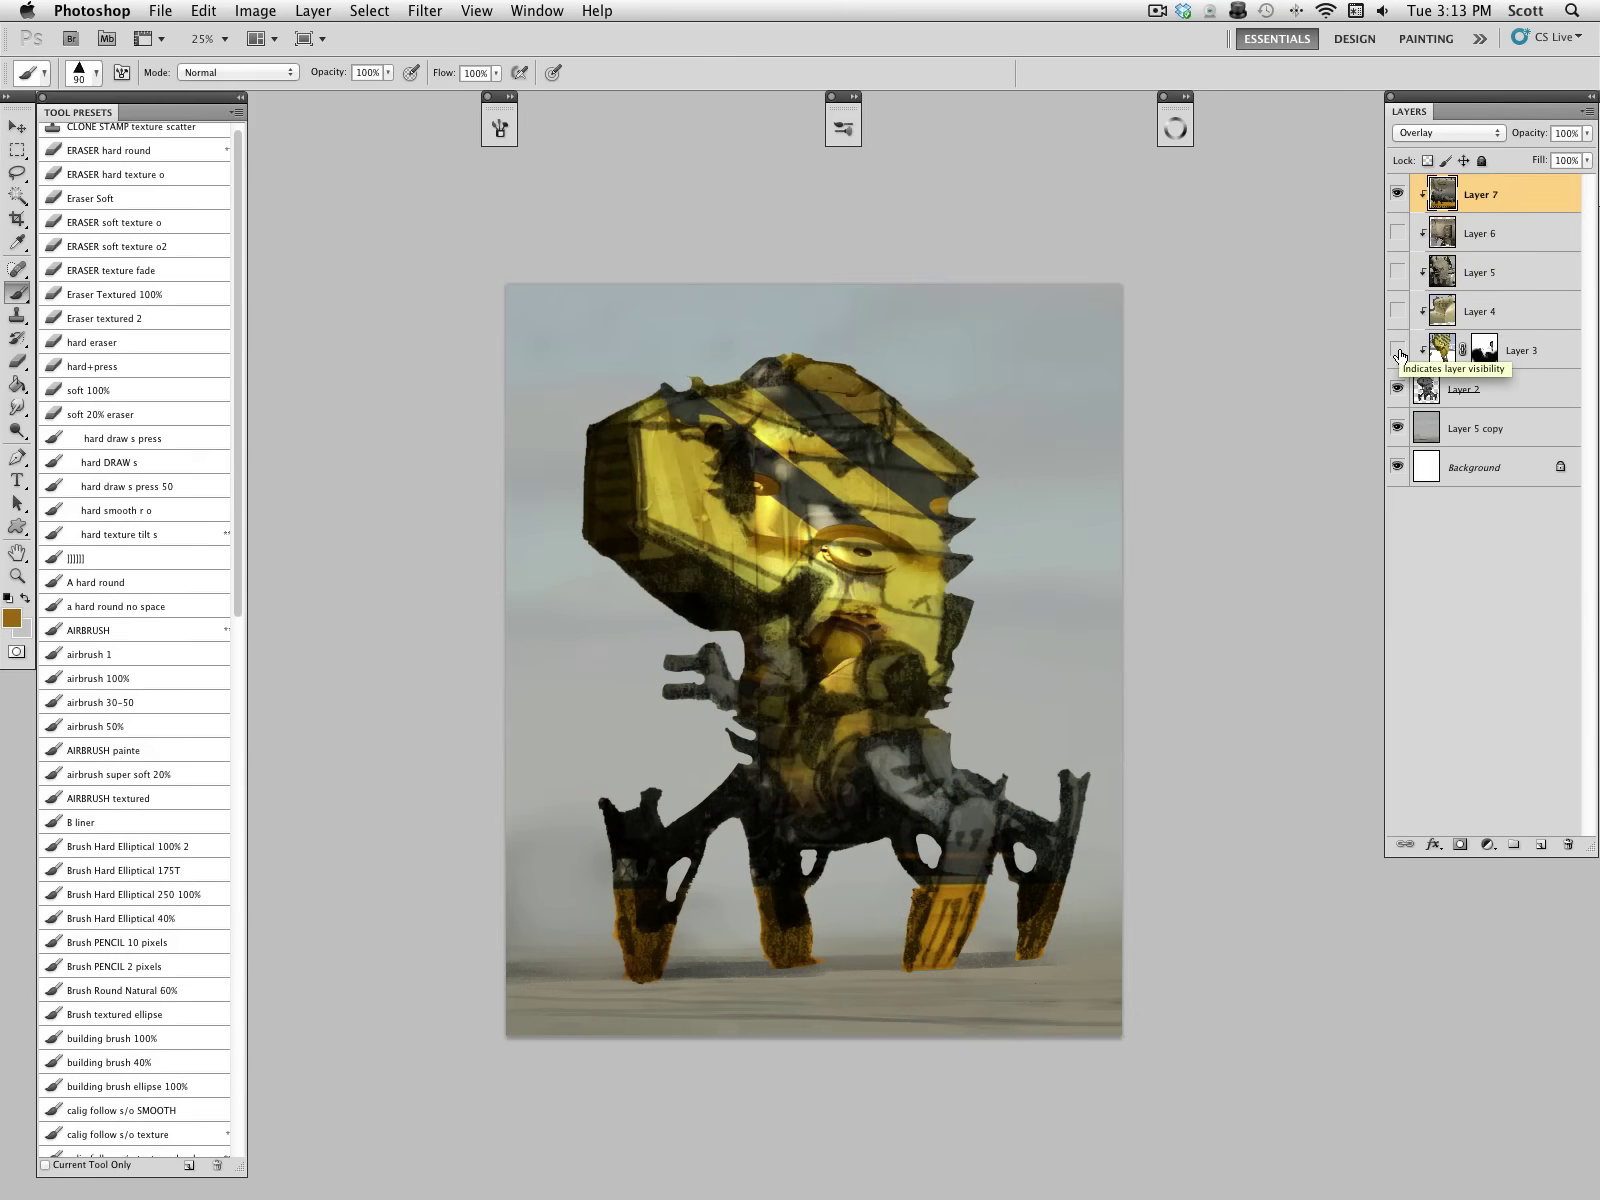
Step: Hide Layer 3, show Layer 5 together with Layer 7, and move Layer 5 above Layer 6
click(1398, 350)
click(1398, 311)
click(1398, 311)
click(1398, 272)
mouse_move(1447, 280)
mouse_down()
mouse_move(1442, 198)
mouse_move(1440, 257)
mouse_up()
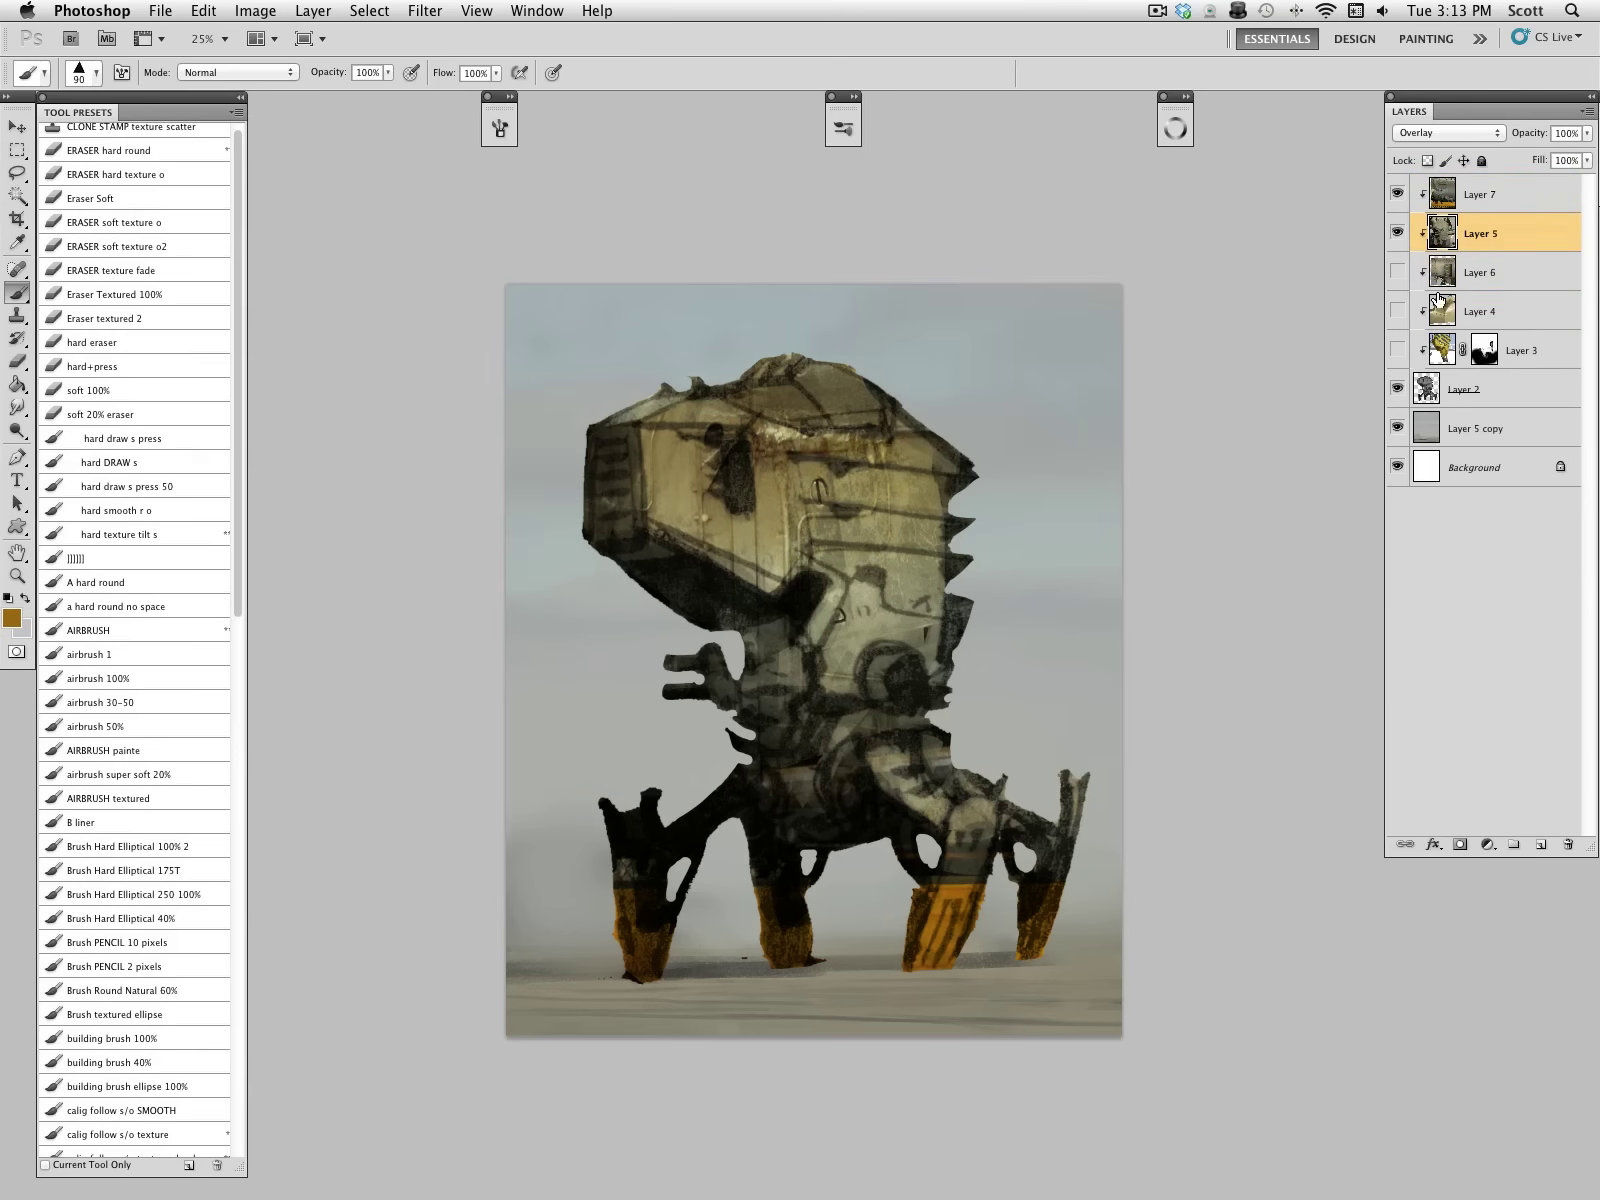
Step: Trim the edges of the robot's lower legs and feet on Layer 2 with the hard eraser at 30 px
click(1455, 385)
key(e)
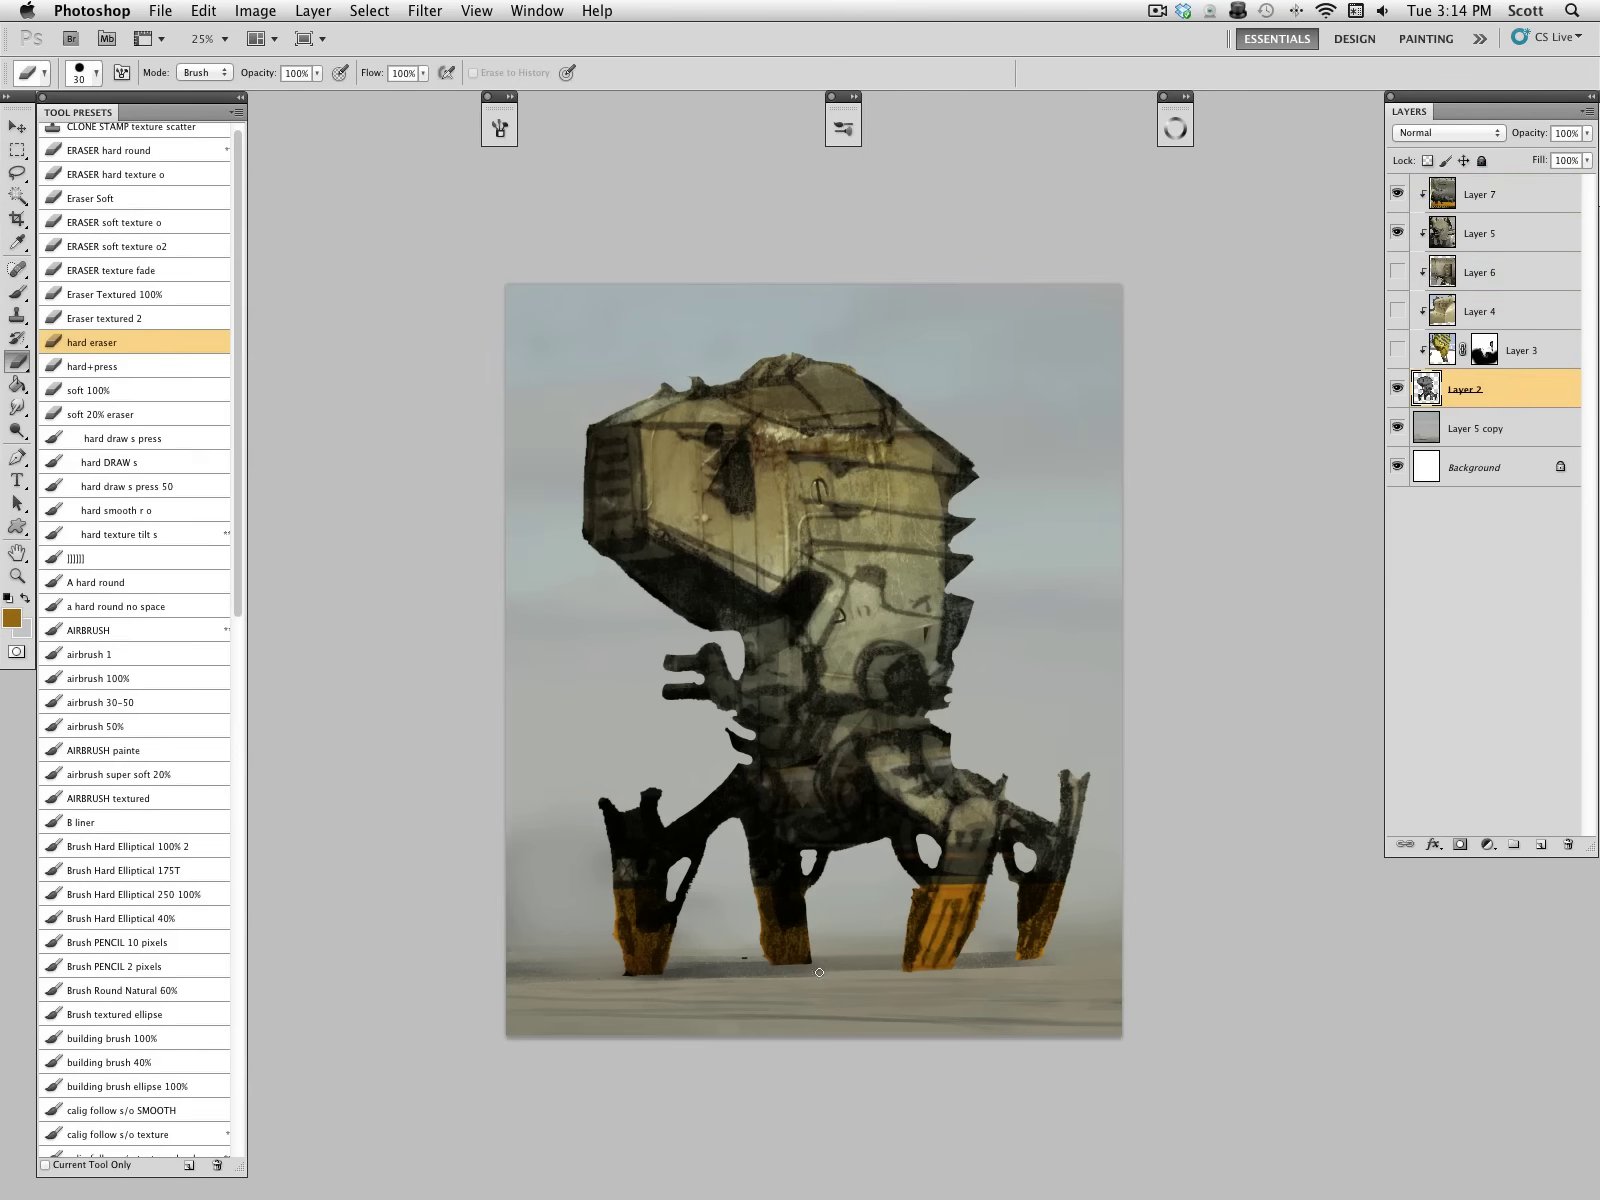
mouse_move(915, 903)
mouse_down()
mouse_move(902, 965)
mouse_move(993, 868)
mouse_up()
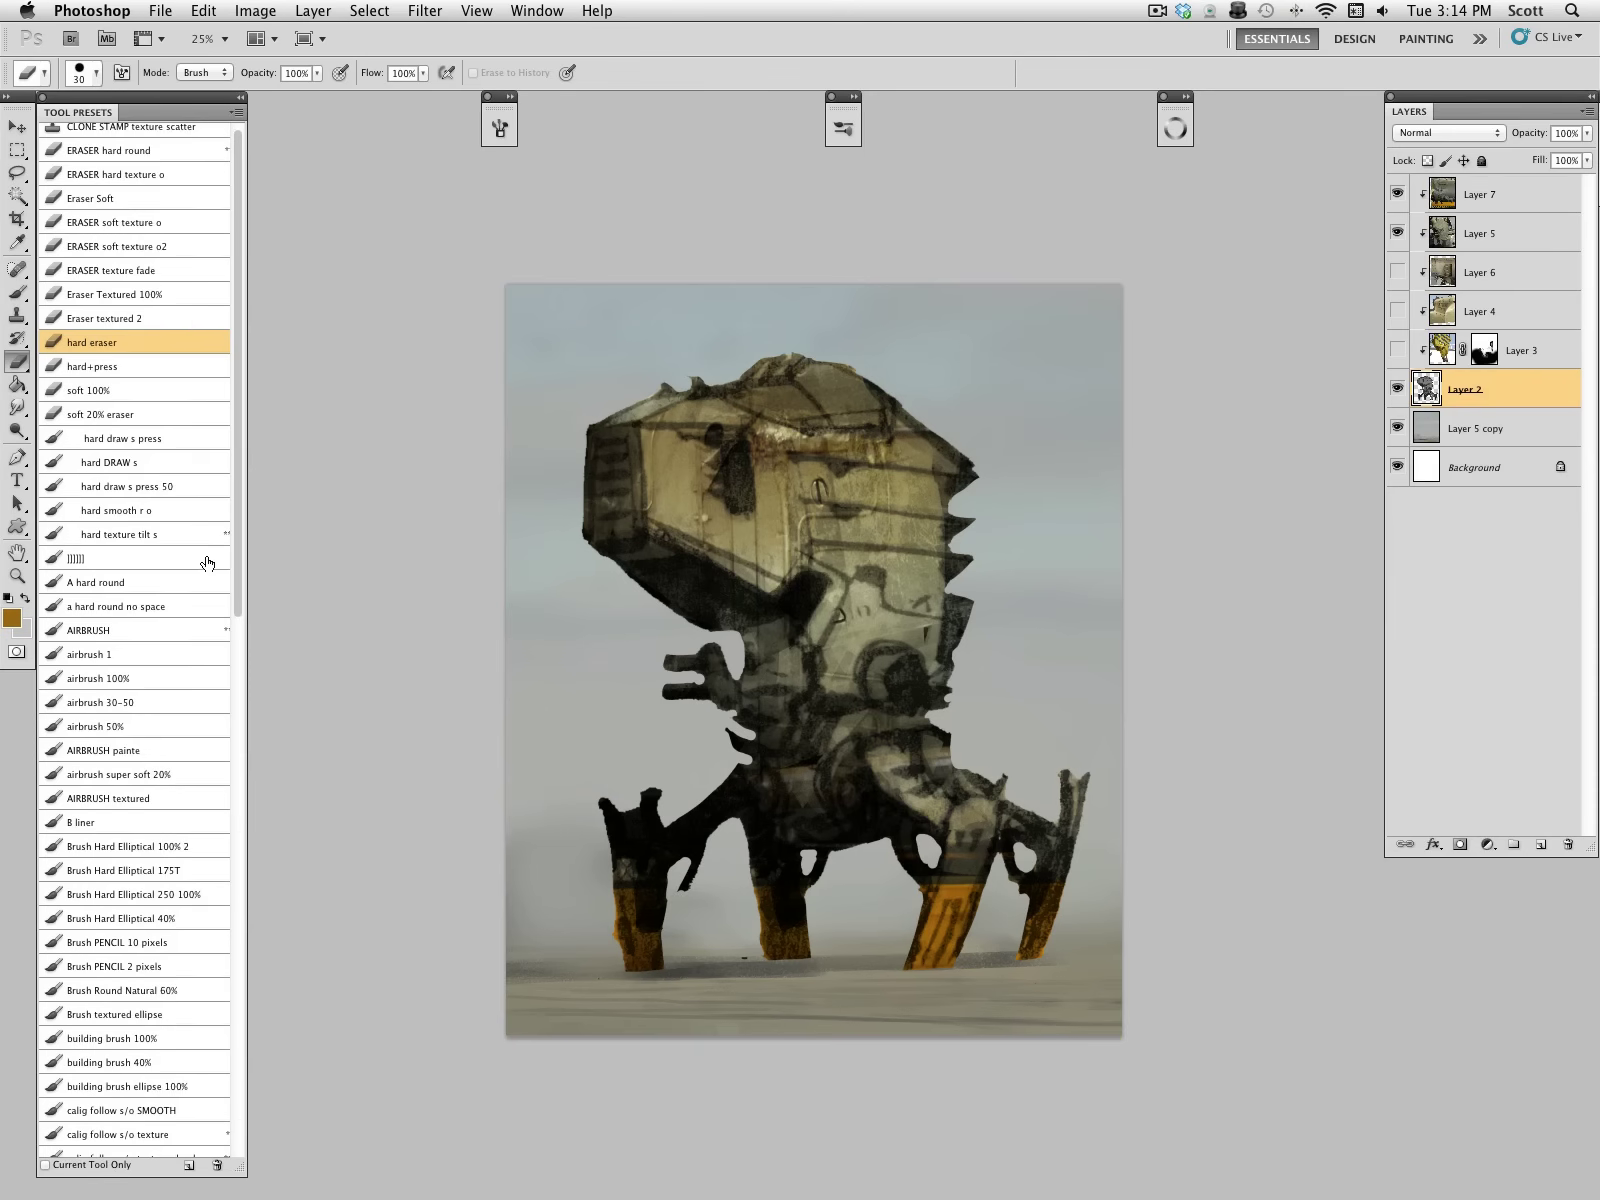
Step: Draw black struts around the leg joint openings on Layer 2 with the hard draw s press brush at 35 px, and save the file
click(150, 438)
drag(658, 903, 681, 870)
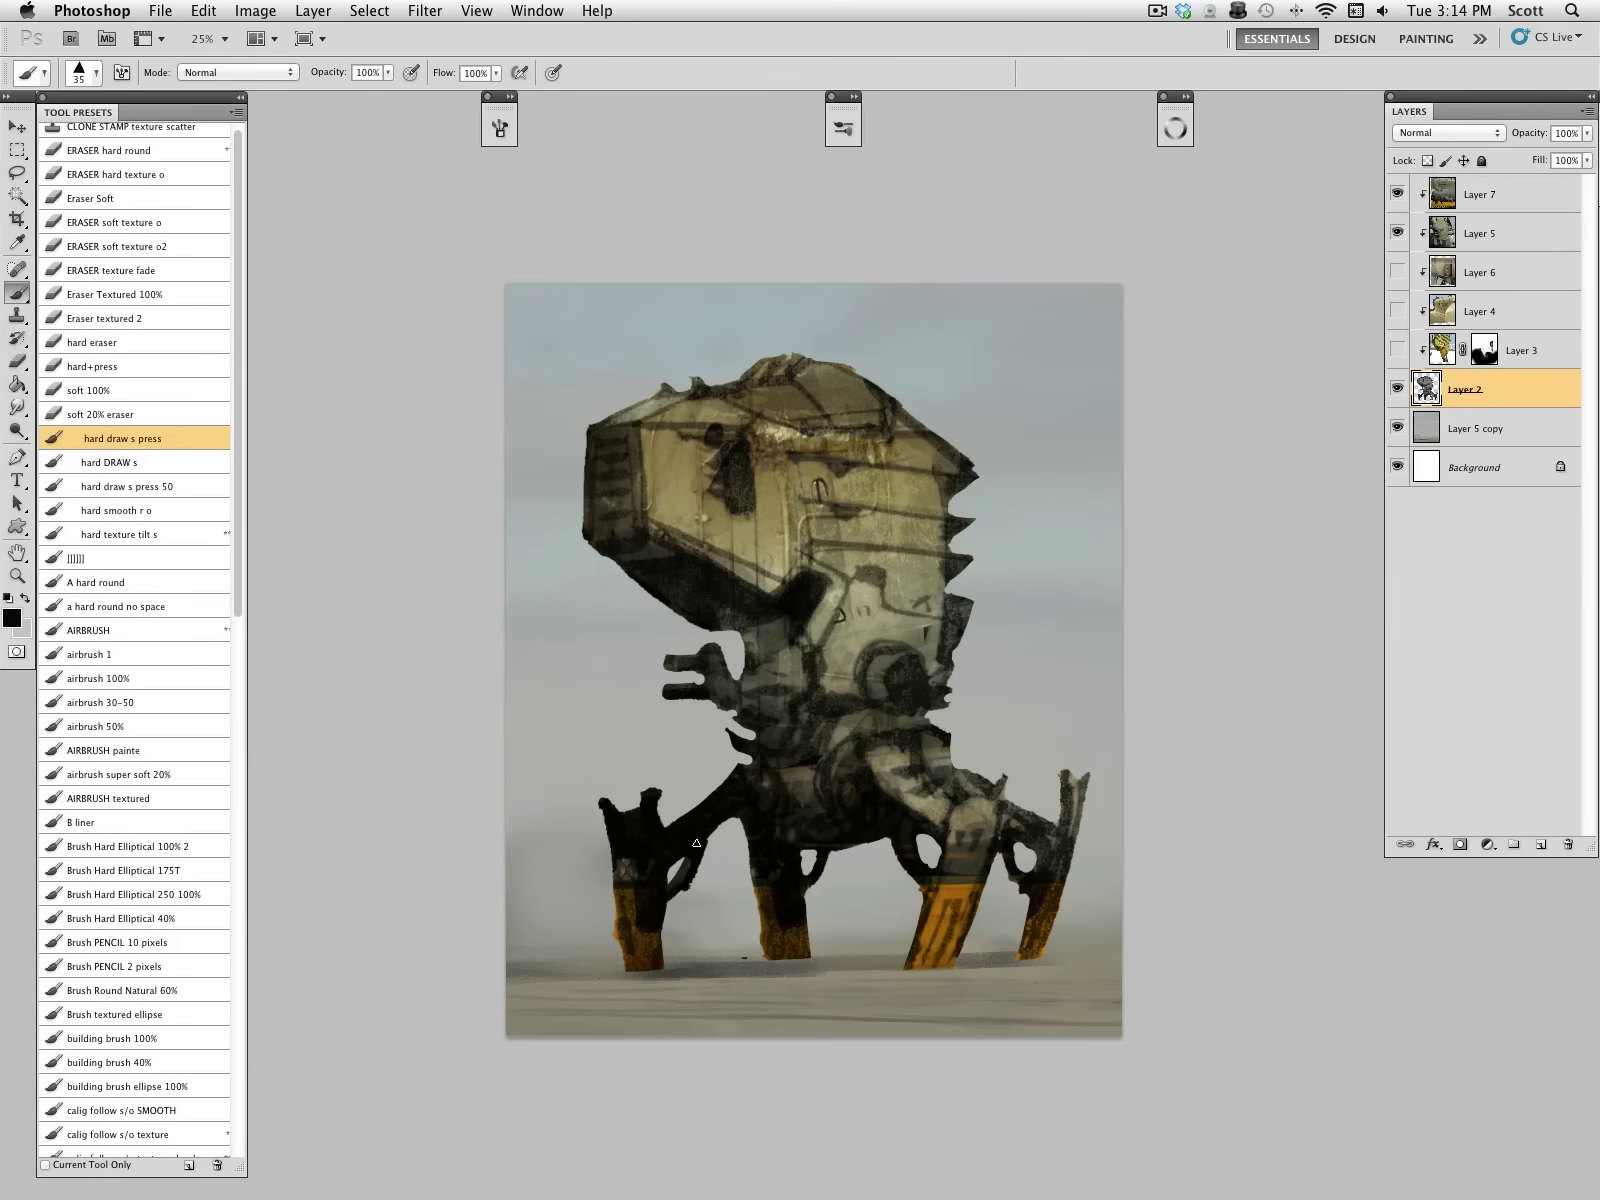
mouse_move(910, 873)
mouse_down()
mouse_move(958, 864)
mouse_move(924, 842)
mouse_up()
mouse_move(818, 853)
mouse_down()
mouse_move(800, 882)
mouse_move(836, 844)
mouse_move(832, 900)
mouse_up()
mouse_move(1005, 850)
mouse_down()
mouse_move(1020, 890)
mouse_move(1034, 878)
mouse_up()
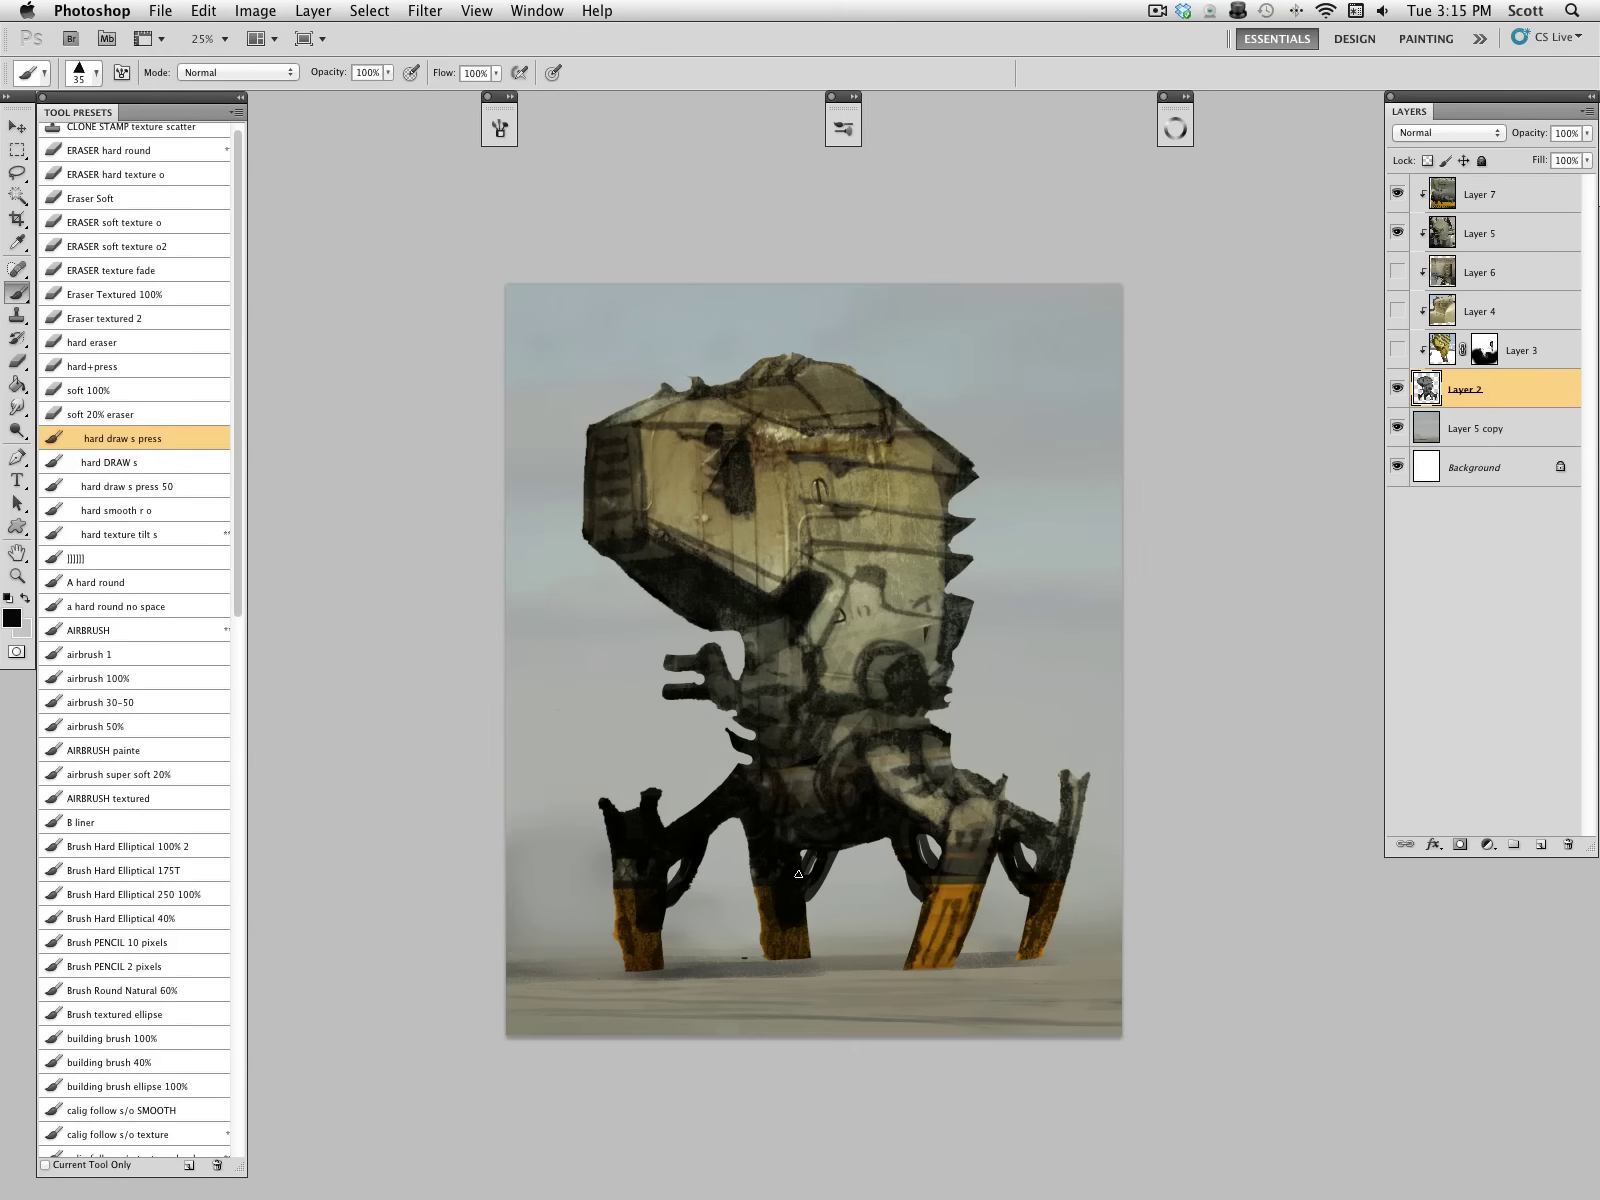
mouse_move(748, 816)
mouse_down()
mouse_move(706, 850)
mouse_move(934, 856)
mouse_move(912, 834)
mouse_move(742, 824)
mouse_up()
drag(1018, 846, 1034, 861)
key(super+s)
Step: Paint the robot's small arm joint and a light round disc beneath the jaw on Layer 2 using sampled colours
alt+click(740, 655)
mouse_move(747, 661)
mouse_down()
mouse_move(820, 649)
mouse_move(782, 654)
mouse_move(797, 644)
mouse_move(808, 669)
mouse_move(785, 688)
mouse_move(842, 615)
mouse_move(774, 663)
mouse_move(802, 683)
mouse_move(779, 650)
mouse_move(801, 646)
mouse_move(741, 654)
mouse_move(789, 668)
mouse_move(778, 680)
mouse_move(739, 664)
mouse_move(779, 669)
mouse_move(799, 693)
mouse_move(812, 676)
mouse_move(786, 637)
mouse_move(819, 691)
mouse_move(803, 661)
mouse_move(816, 673)
mouse_move(798, 669)
mouse_move(795, 702)
mouse_up()
alt+click(840, 617)
alt+click(838, 621)
alt+click(804, 601)
alt+click(838, 620)
alt+click(768, 665)
alt+click(777, 657)
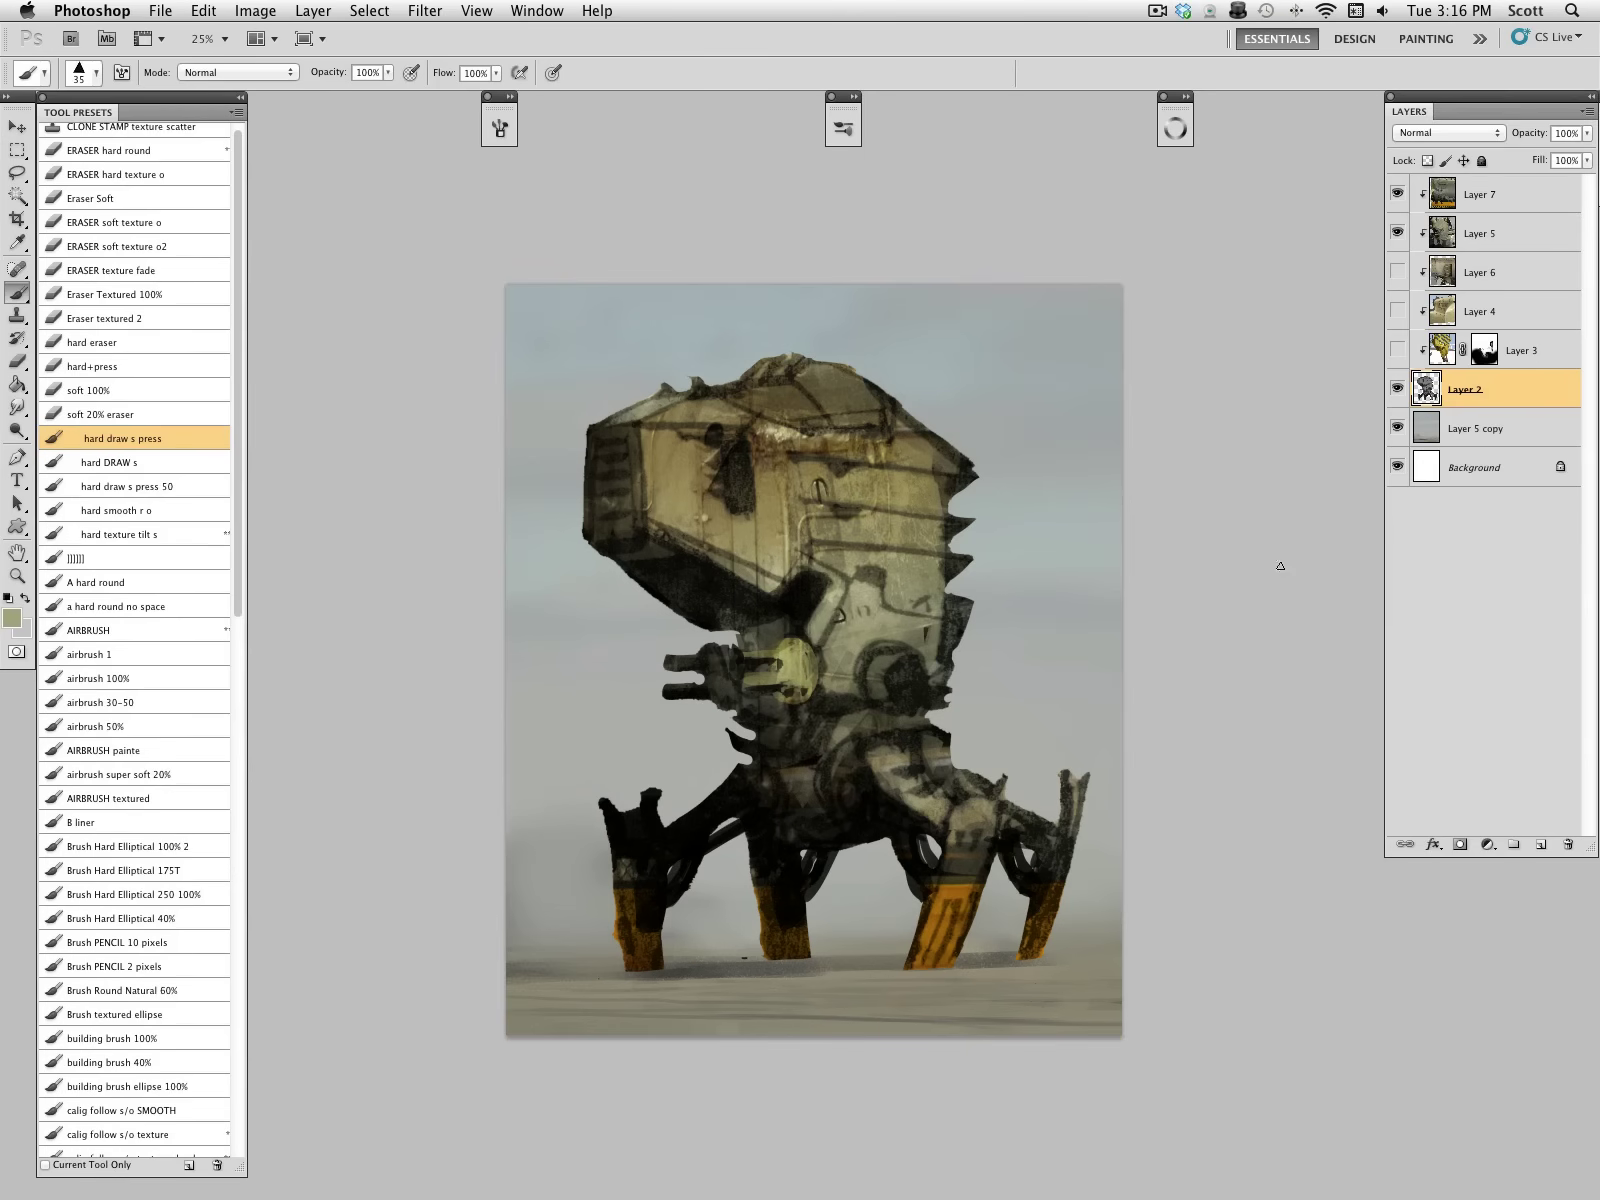
Step: Add a new layer above Layer 7 and clip it to the robot silhouette, viewing the head at 50%
click(1447, 202)
key(super+shift+alt+n)
key(z)
click(1230, 563)
click(708, 445)
drag(759, 436, 769, 464)
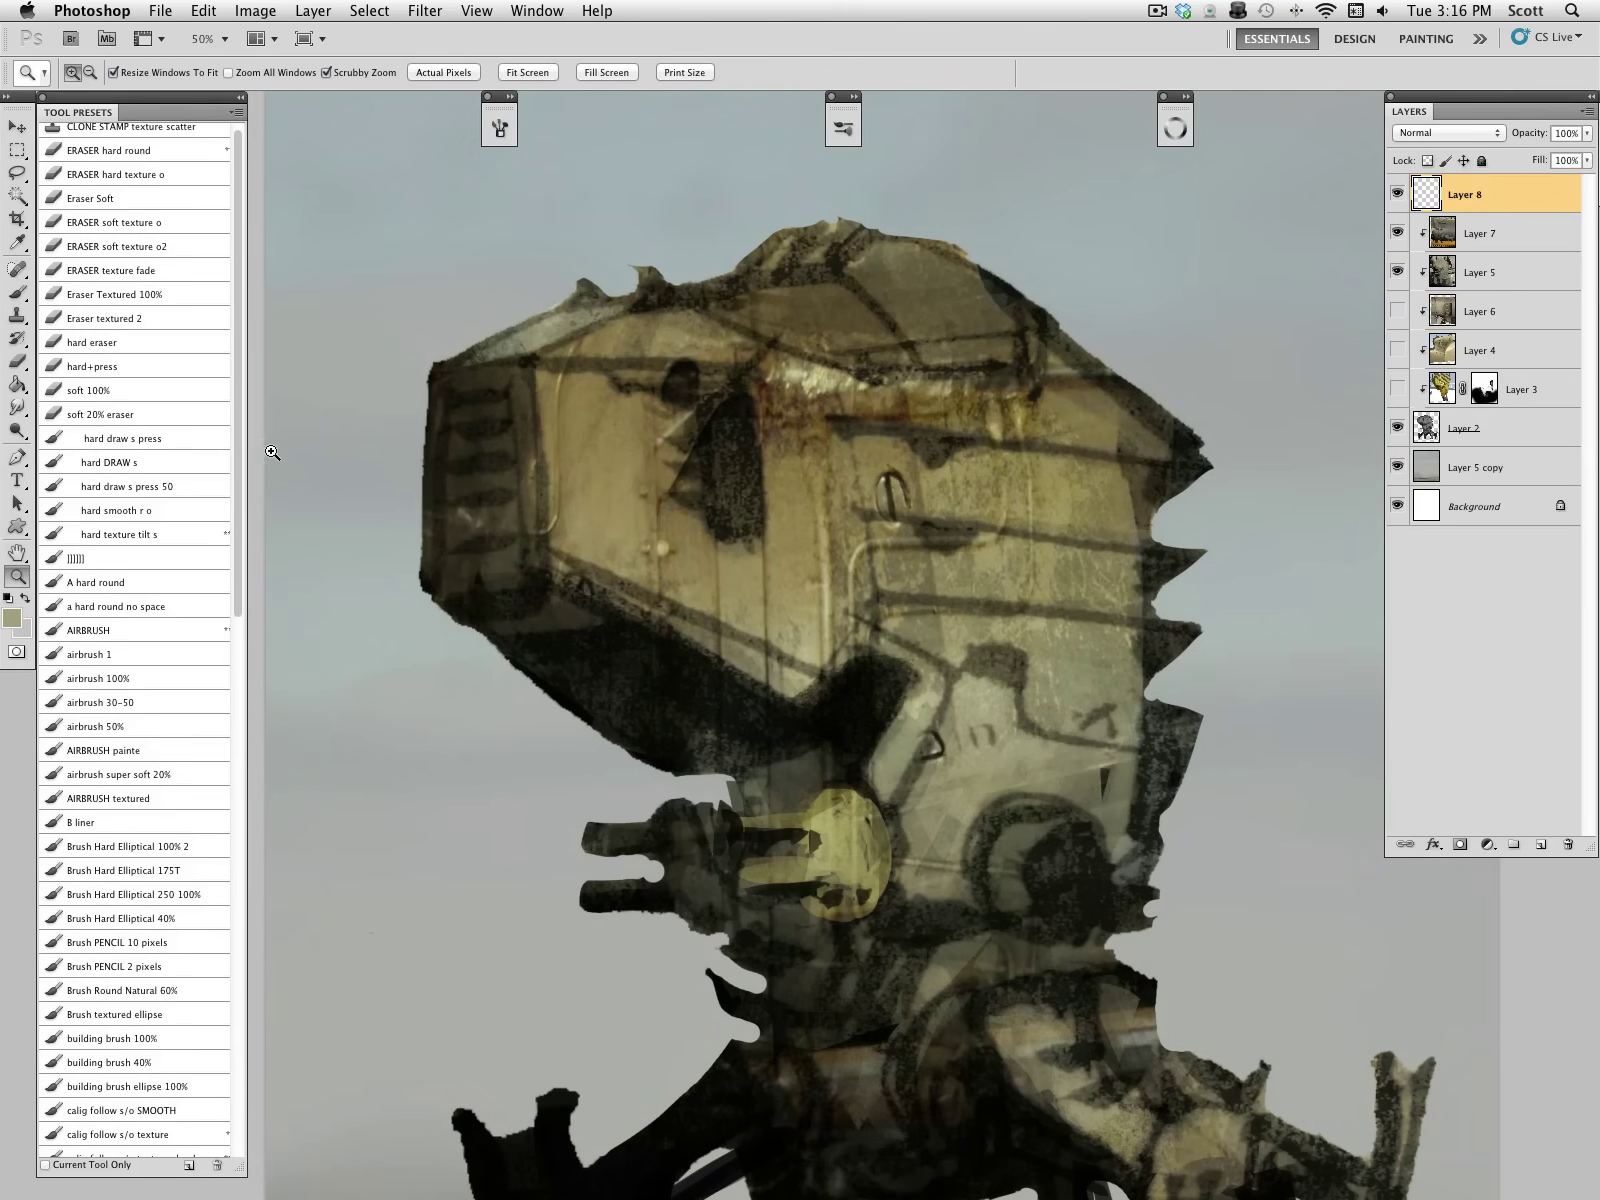
key(ctrl+alt+g)
Step: Paint sampled tones over the pale snout edge and the crown plate on Layer 8 with the triangular textured brush
click(147, 558)
alt+click(452, 222)
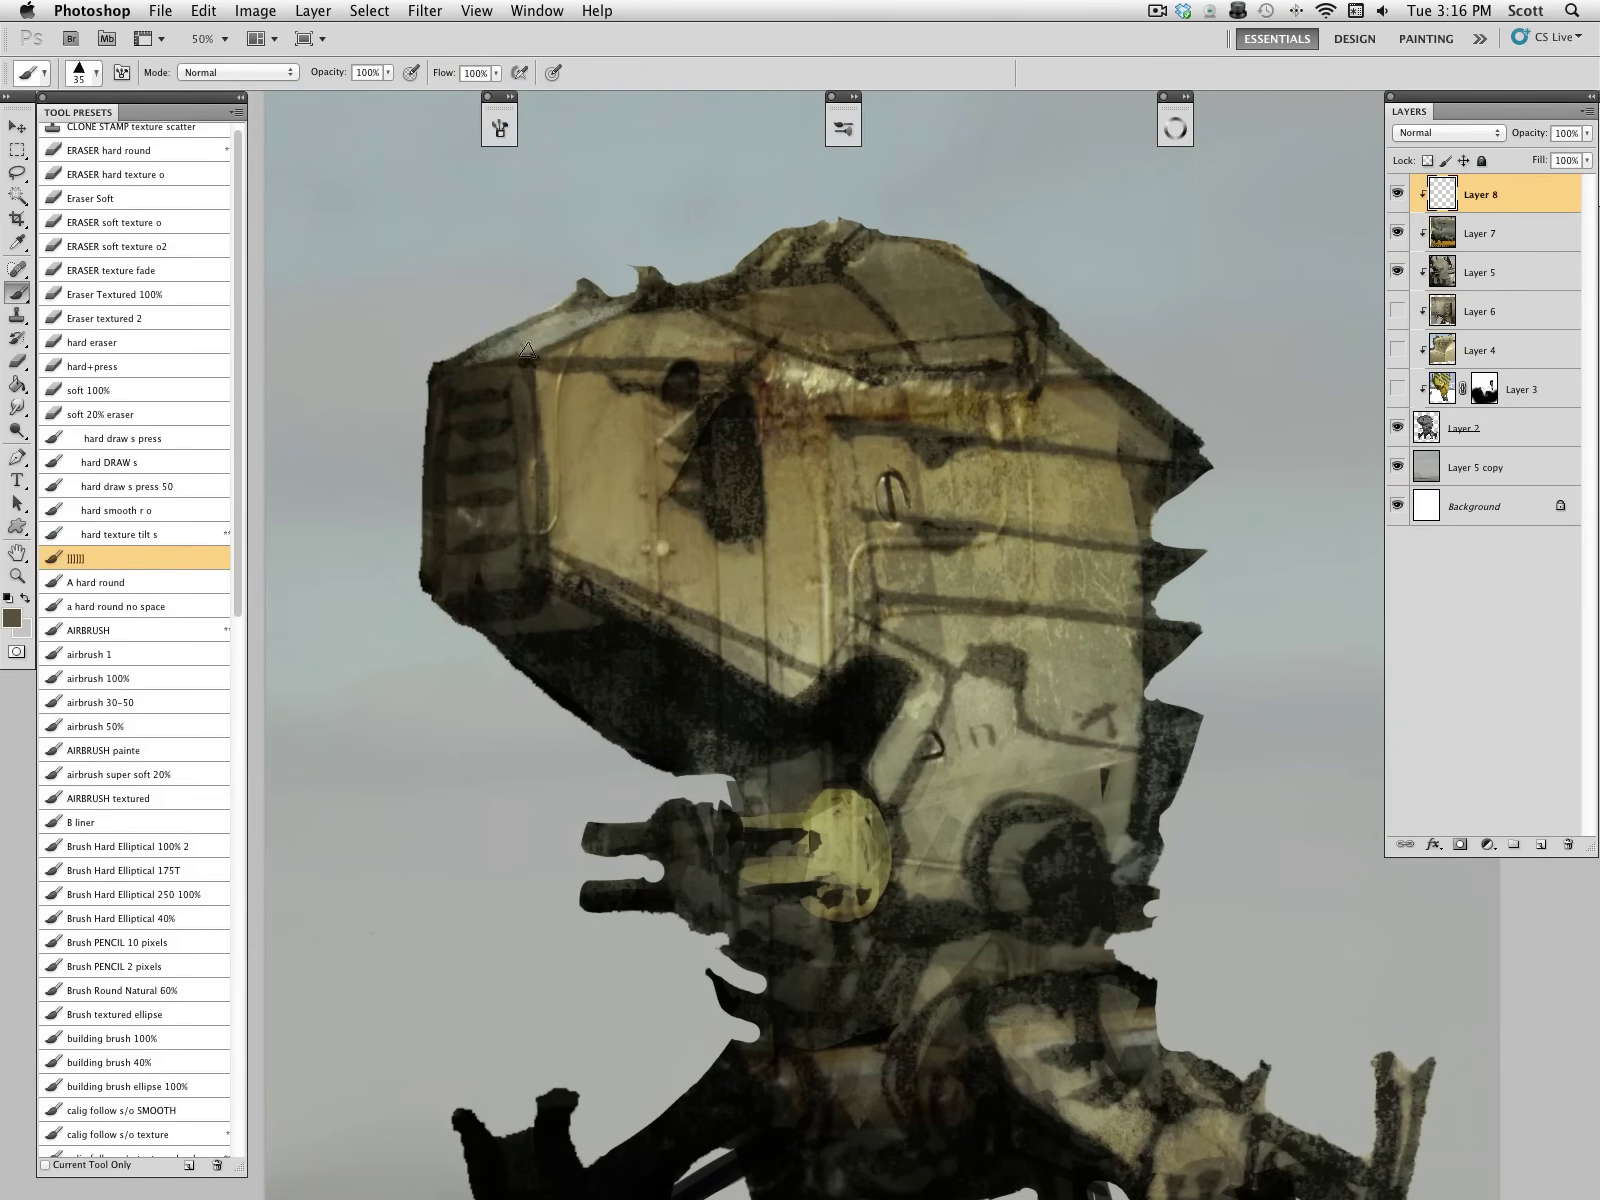
alt+click(535, 348)
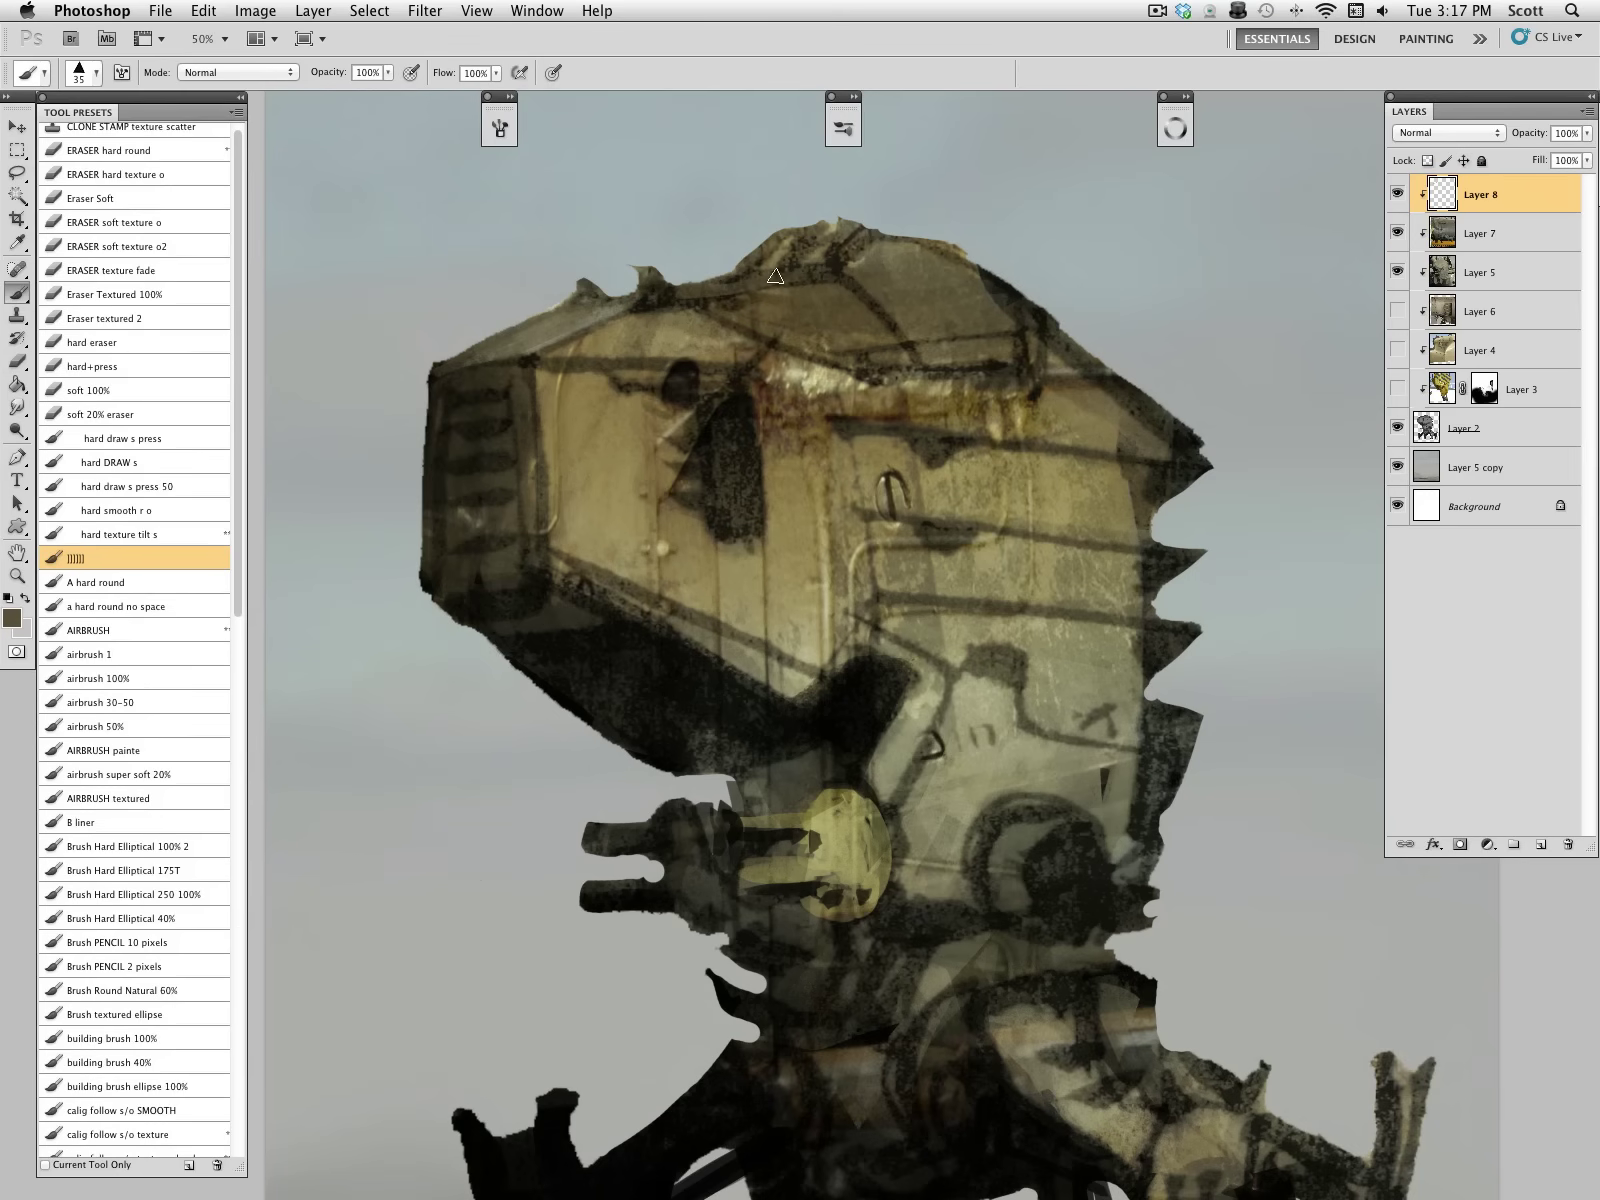
alt+click(822, 376)
mouse_move(886, 246)
mouse_down()
mouse_move(895, 297)
mouse_move(865, 282)
mouse_move(905, 323)
mouse_move(900, 264)
mouse_move(924, 318)
mouse_move(945, 297)
mouse_move(909, 256)
mouse_move(956, 269)
mouse_move(931, 244)
mouse_move(987, 273)
mouse_move(935, 294)
mouse_up()
Step: Paint sampled blue-grey sky tones along the back edge of the robot's crown on Layer 8 with the brush at 50 px
key(])
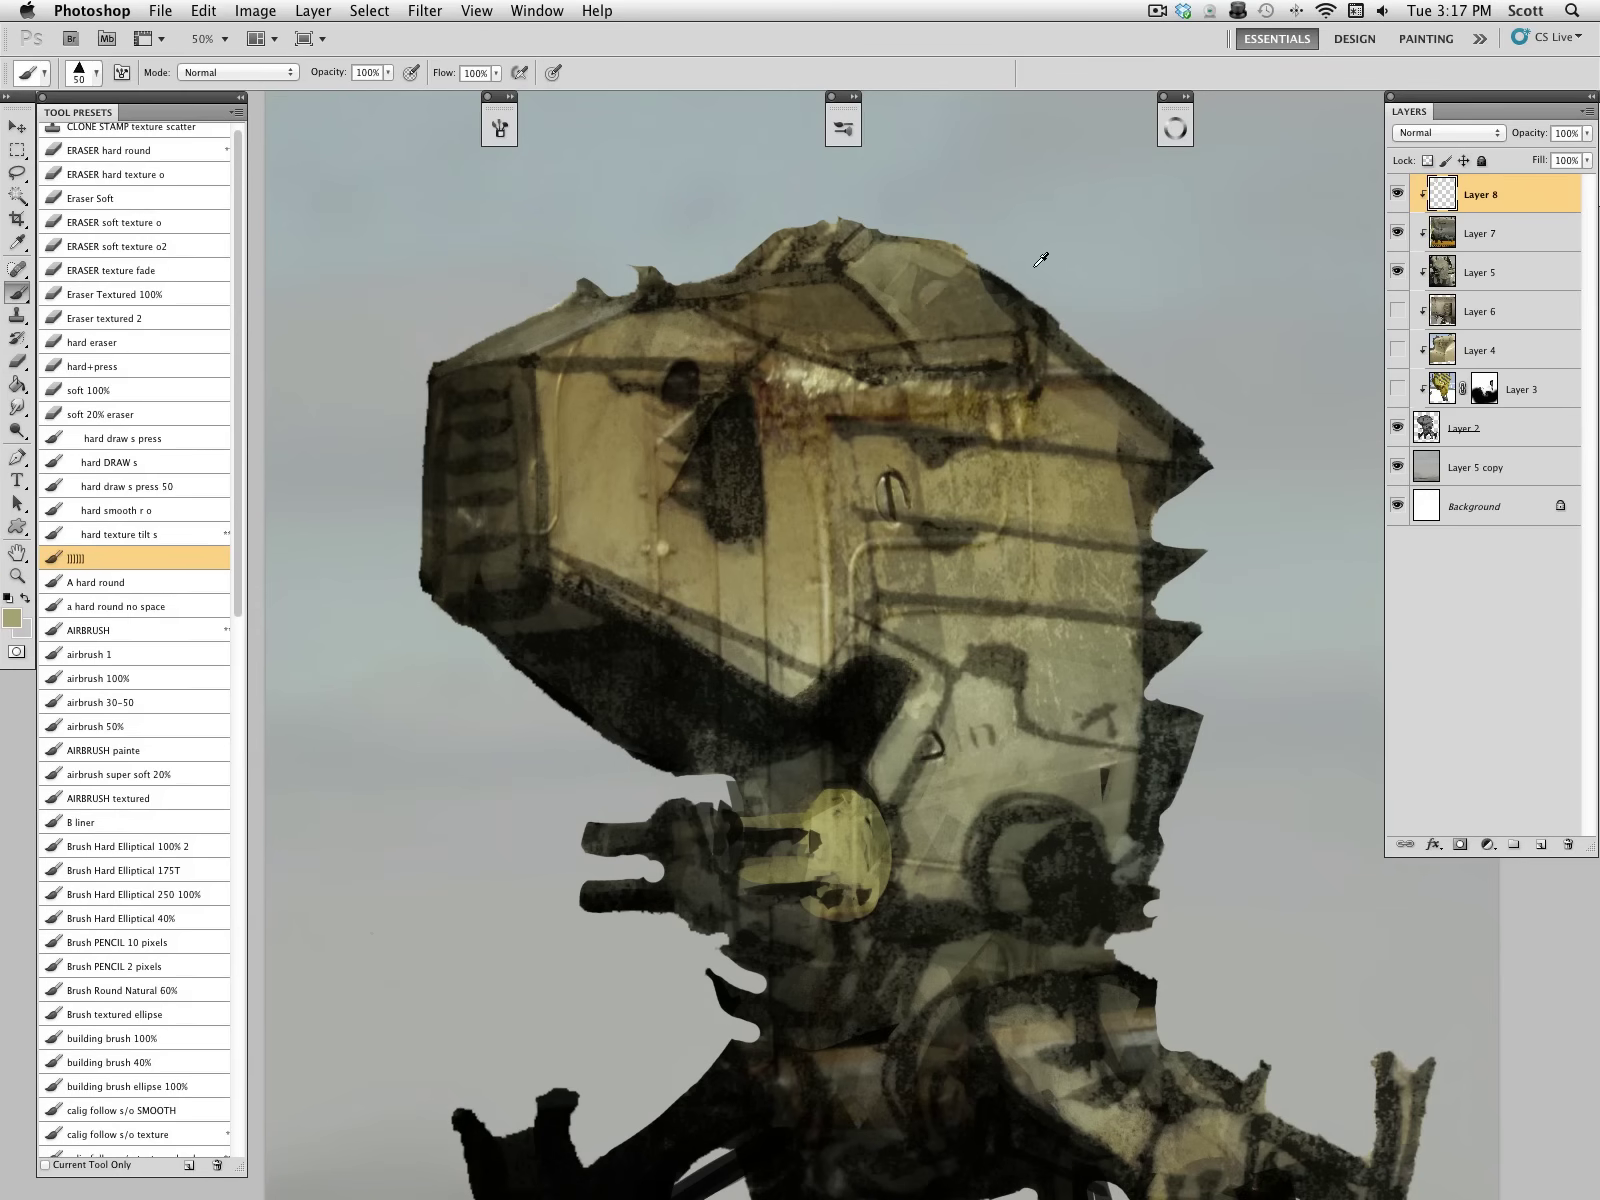
alt+click(1019, 284)
alt+click(1065, 254)
drag(1035, 308, 1001, 281)
mouse_move(1001, 281)
mouse_down()
mouse_move(1040, 308)
mouse_move(1010, 294)
mouse_up()
drag(1010, 294, 1041, 300)
alt+click(1014, 298)
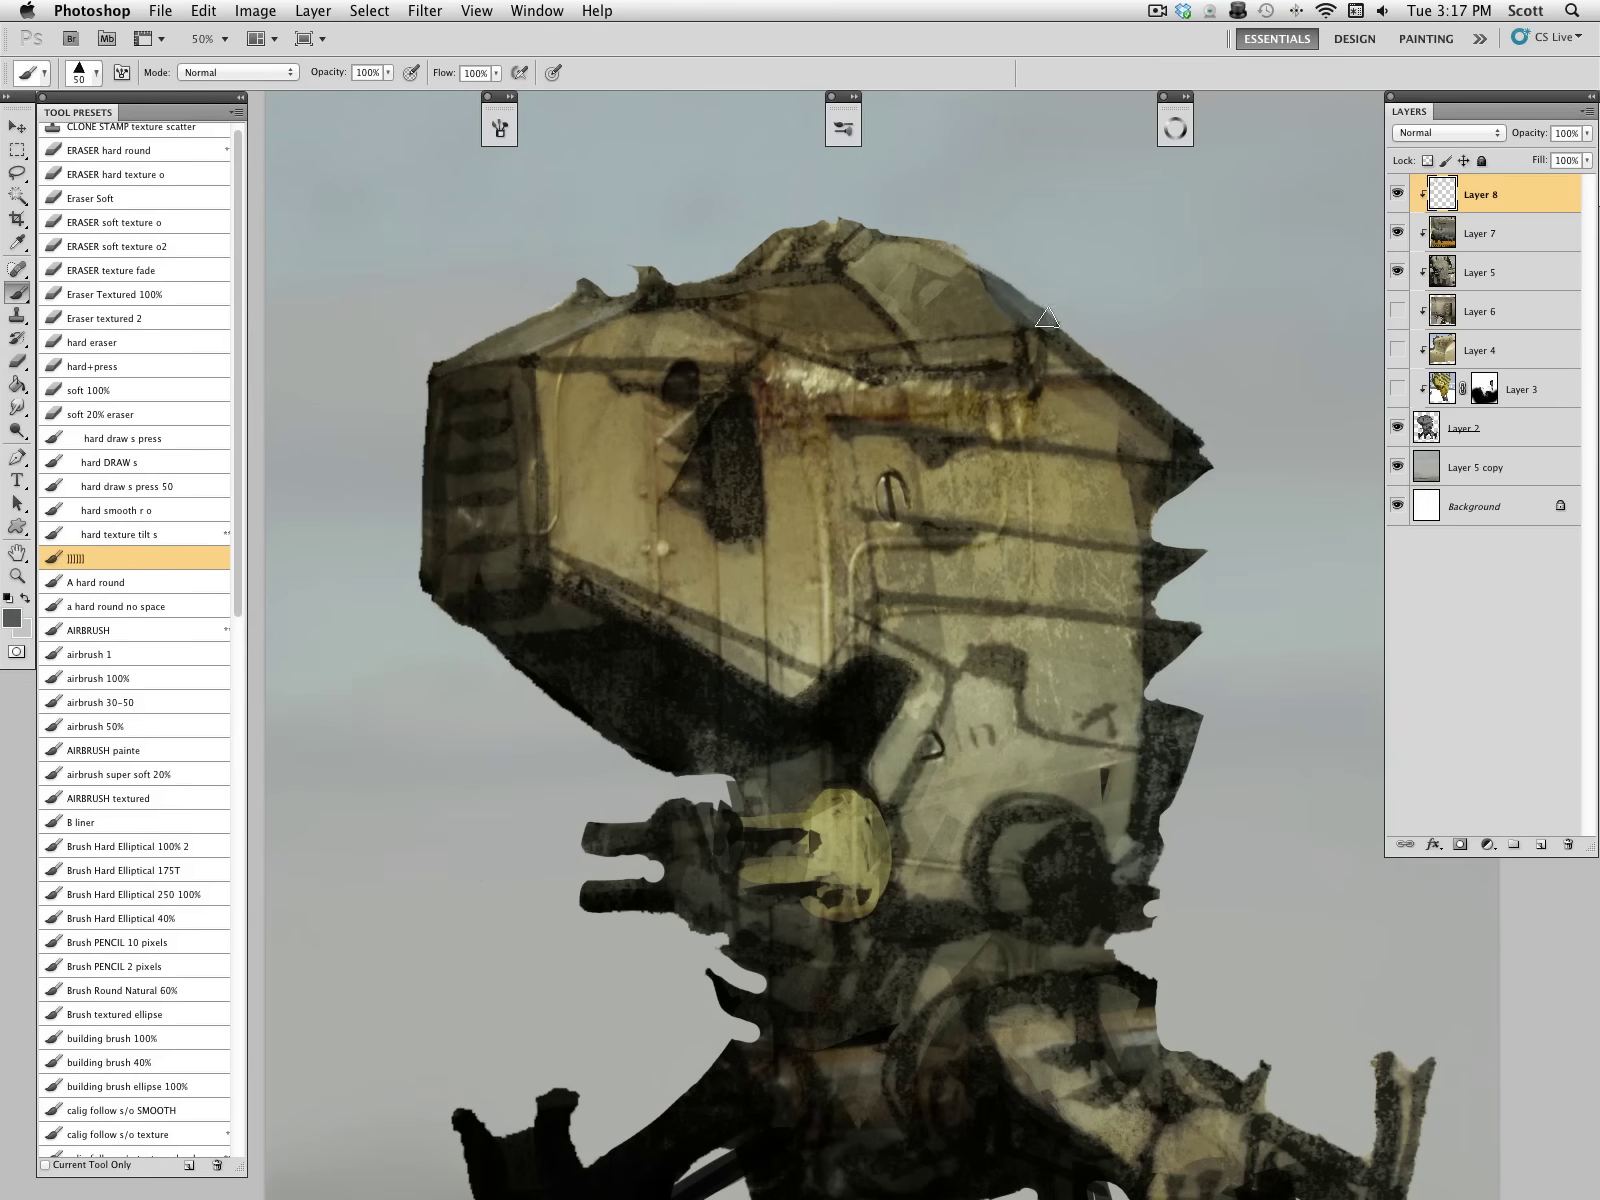
drag(978, 264, 917, 239)
Step: Paint sampled sky grey along the top edge of the snout on Layer 8 with the brush at 35 px
key(bracketleft)
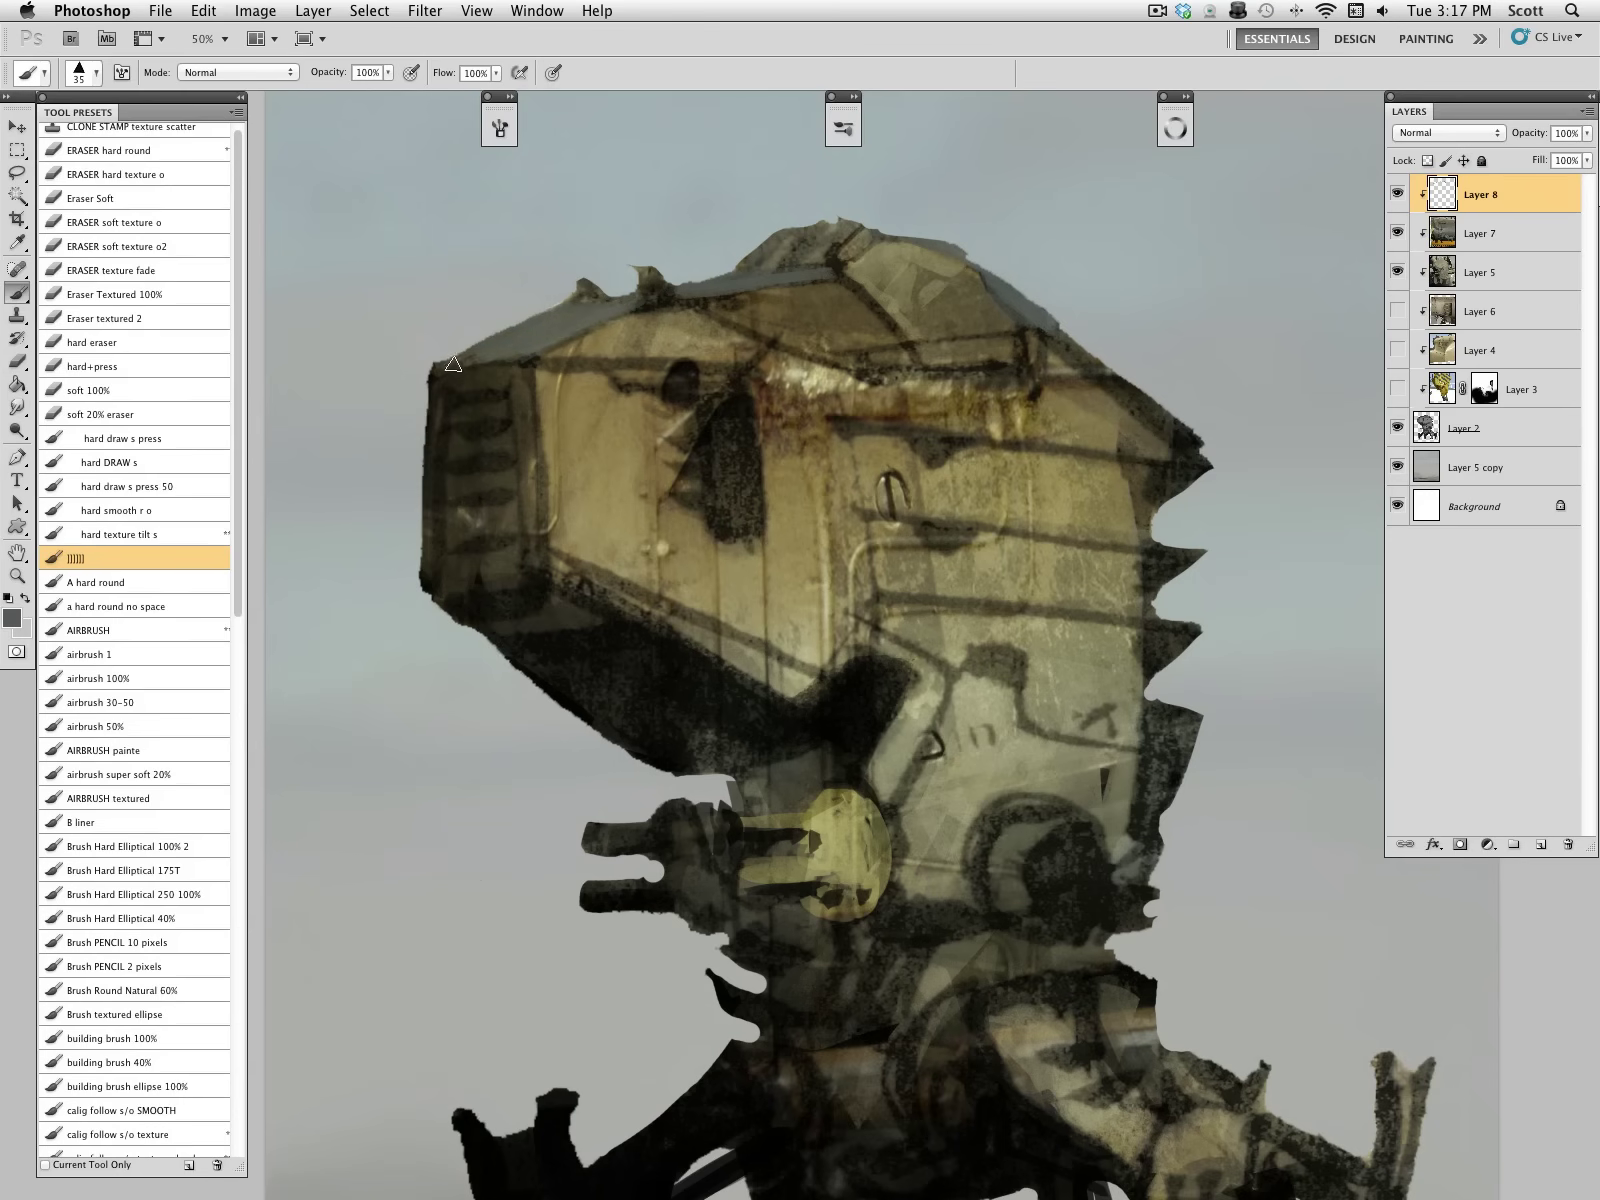
alt+click(497, 218)
drag(568, 315, 451, 361)
alt+click(572, 314)
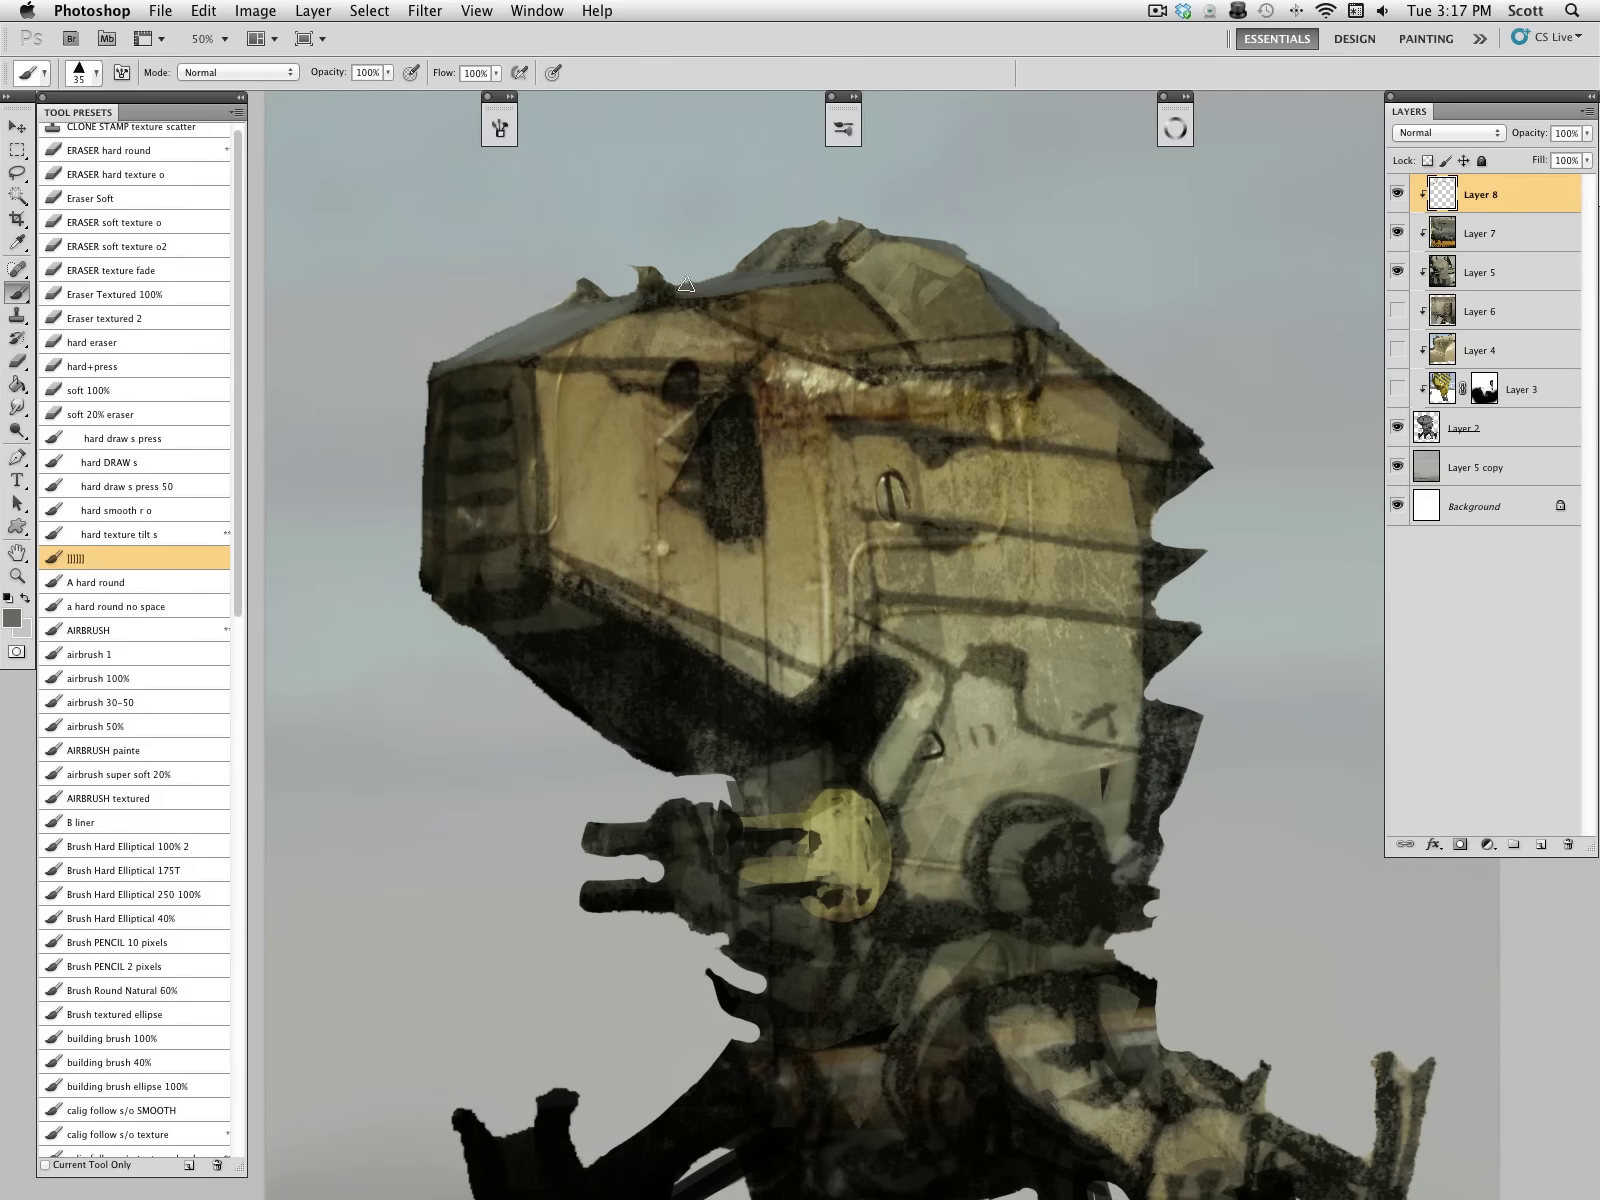
Step: Cover the dark line across the upper face and the rust beside the eye on Layer 8 with sampled beige tones
alt+click(608, 478)
drag(538, 368, 609, 372)
alt+click(812, 582)
key(bracketright)
mouse_move(807, 427)
mouse_down()
mouse_move(812, 565)
mouse_move(794, 458)
mouse_move(776, 460)
mouse_up()
mouse_move(766, 378)
mouse_down()
mouse_move(774, 476)
mouse_move(757, 363)
mouse_move(779, 386)
mouse_move(805, 380)
mouse_move(795, 365)
mouse_move(770, 382)
mouse_move(776, 353)
mouse_move(770, 420)
mouse_move(790, 390)
mouse_move(790, 460)
mouse_move(806, 414)
mouse_move(811, 572)
mouse_up()
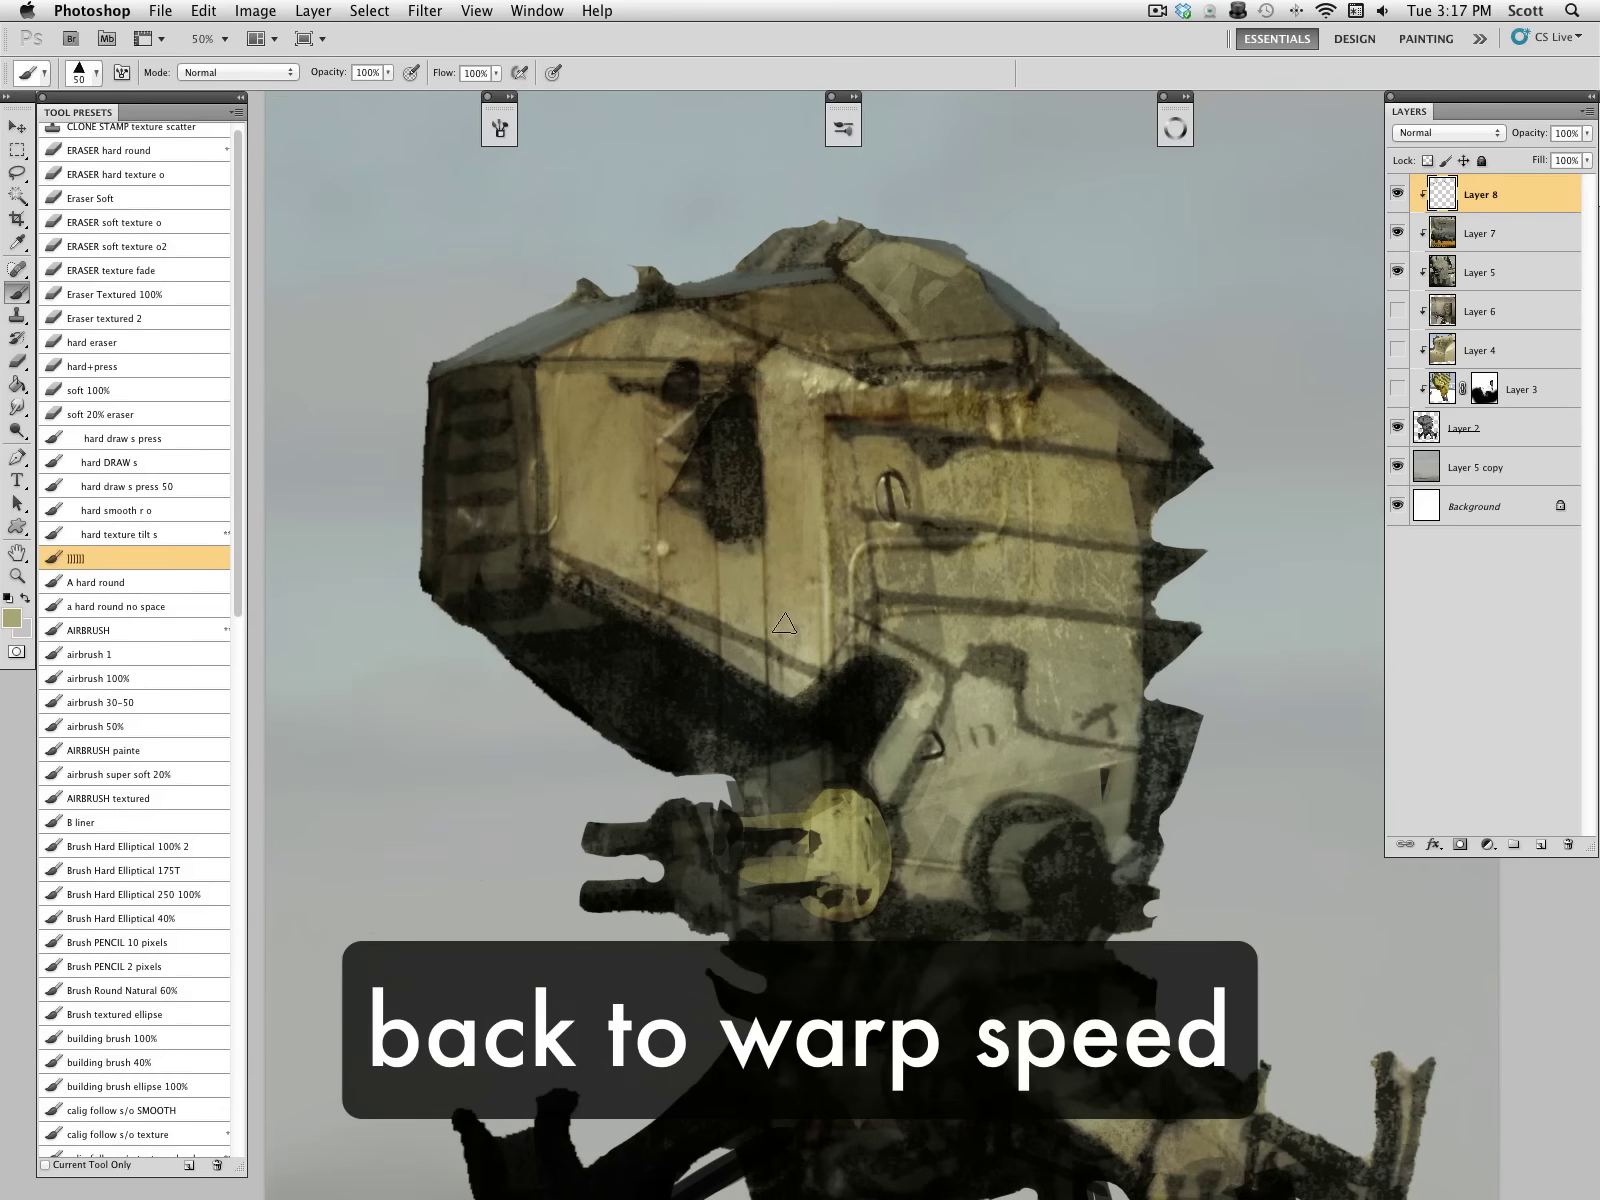
Step: Toggle the visibility of Layer 5 and Layer 7 to compare their effect on the robot's head
click(1397, 272)
click(1398, 232)
drag(1397, 232, 1397, 272)
Step: Paint the lower jaw strip beneath the face with sampled grey-green tones on Layer 8, adjusting the brush size
mouse_move(788, 681)
mouse_down()
mouse_move(785, 725)
mouse_move(812, 690)
mouse_move(738, 660)
mouse_up()
alt+click(778, 682)
key(bracketright)
key(bracketright)
mouse_move(808, 722)
mouse_down()
mouse_move(758, 704)
mouse_move(780, 732)
mouse_move(615, 623)
mouse_move(781, 686)
mouse_move(763, 730)
mouse_move(788, 740)
mouse_move(748, 681)
mouse_move(688, 647)
mouse_move(829, 712)
mouse_move(817, 705)
mouse_move(836, 687)
mouse_move(783, 757)
mouse_move(767, 718)
mouse_move(711, 922)
mouse_move(704, 739)
mouse_move(754, 764)
mouse_up()
alt+click(830, 712)
key(bracketleft)
key(bracketleft)
key(bracketleft)
alt+click(783, 757)
key(bracketleft)
alt+click(706, 736)
Step: Define the frame around the snout grille with sampled tones along its side, top and front edges on Layer 8
alt+click(579, 552)
key(bracketleft)
key(bracketleft)
key(bracketleft)
mouse_move(527, 368)
mouse_down()
mouse_move(529, 562)
mouse_move(537, 591)
mouse_move(526, 434)
mouse_move(549, 596)
mouse_move(522, 565)
mouse_move(517, 439)
mouse_move(520, 486)
mouse_up()
alt+click(395, 609)
alt+click(522, 509)
mouse_move(513, 367)
mouse_down()
mouse_move(441, 383)
mouse_move(424, 588)
mouse_move(437, 394)
mouse_up()
alt+click(443, 414)
drag(433, 514, 431, 572)
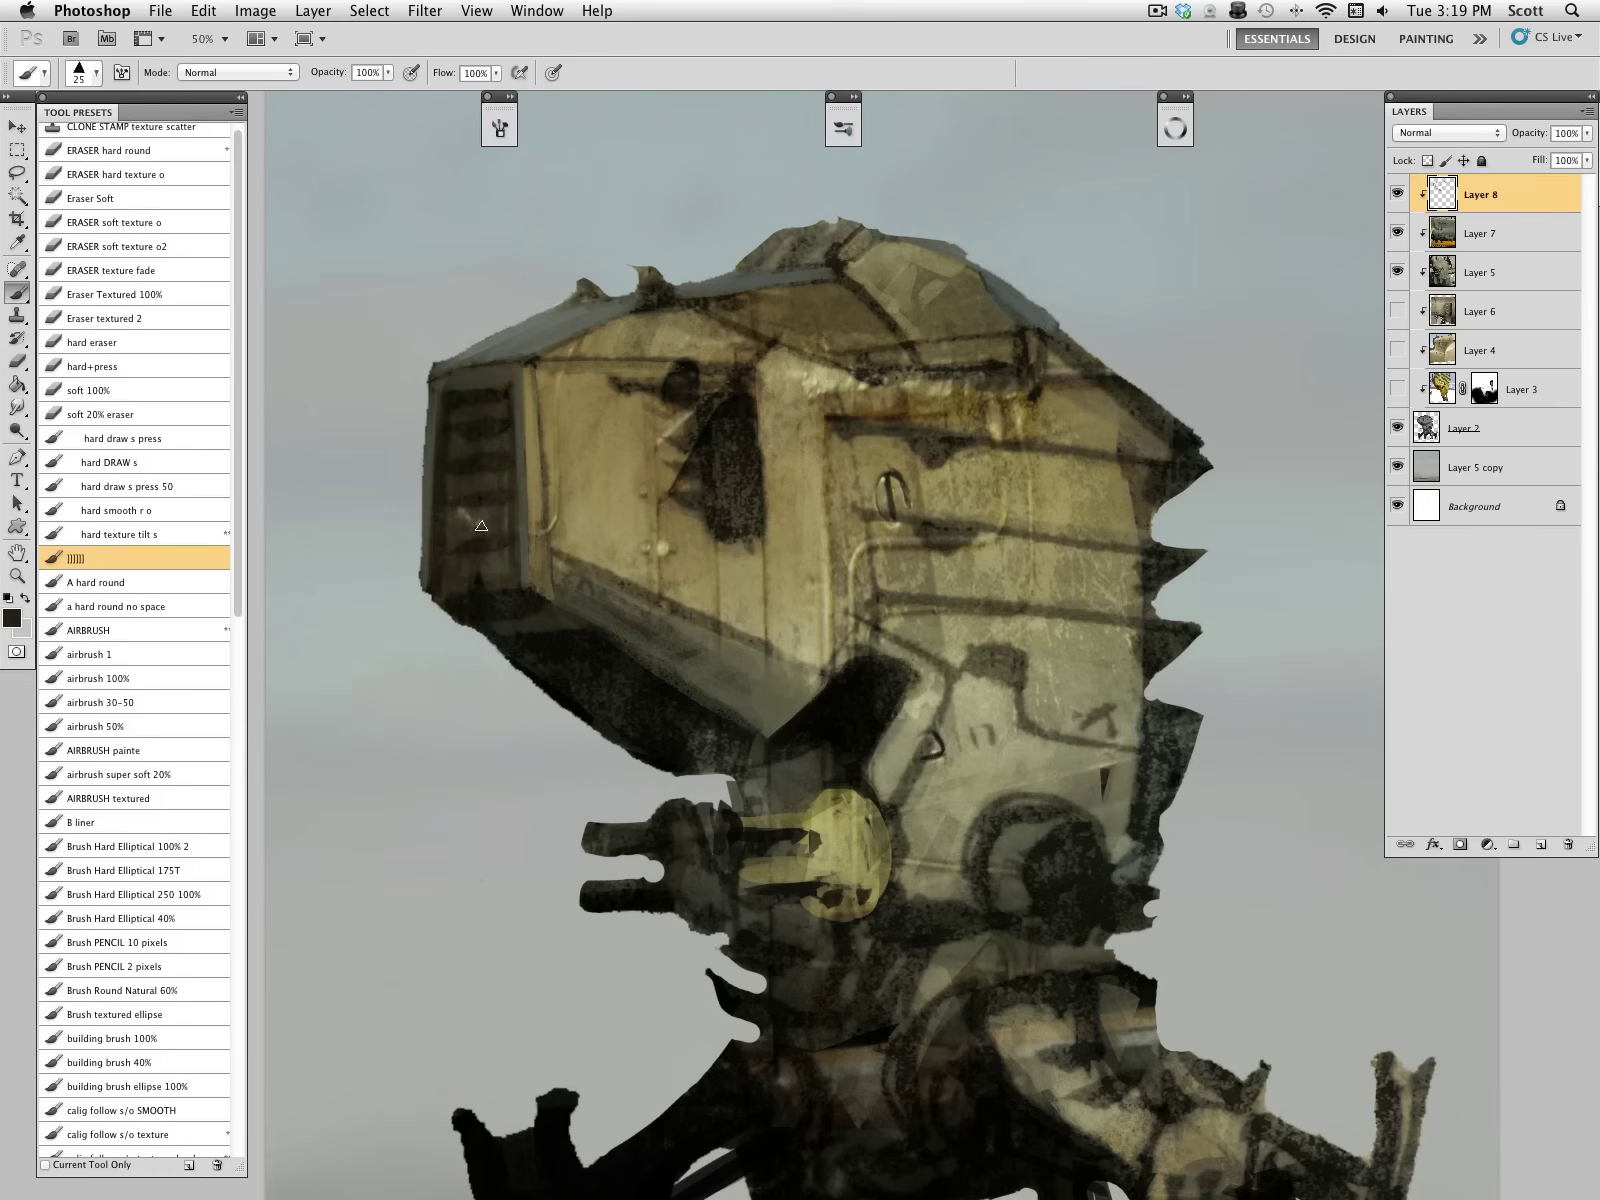
Step: Rework the snout grille and paint sampled dark grey along the underside of the jaw on Layer 8
alt+click(685, 375)
drag(489, 1002, 695, 618)
alt+click(567, 1106)
drag(911, 511, 870, 907)
mouse_move(605, 605)
mouse_down()
mouse_move(727, 619)
mouse_move(680, 628)
mouse_move(722, 616)
mouse_move(746, 658)
mouse_move(664, 650)
mouse_move(771, 673)
mouse_move(709, 678)
mouse_move(794, 678)
mouse_move(776, 691)
mouse_move(660, 647)
mouse_move(806, 731)
mouse_move(744, 663)
mouse_move(905, 755)
mouse_up()
Step: Block in the rear of the jaw towards the black hinge cavity with sampled tones and a larger brush
key(bracketright)
key(bracketright)
key(bracketright)
key(bracketright)
key(d)
drag(805, 691, 868, 738)
alt+click(721, 661)
drag(721, 661, 713, 645)
drag(807, 696, 776, 732)
Step: Draw thin dark panel seams across the lower jaw strip on Layer 8 with the brush at 10 px
alt+click(980, 648)
drag(865, 642, 921, 697)
key(d)
key(bracketleft)
key(bracketleft)
key(bracketleft)
key(alt+bracketleft)
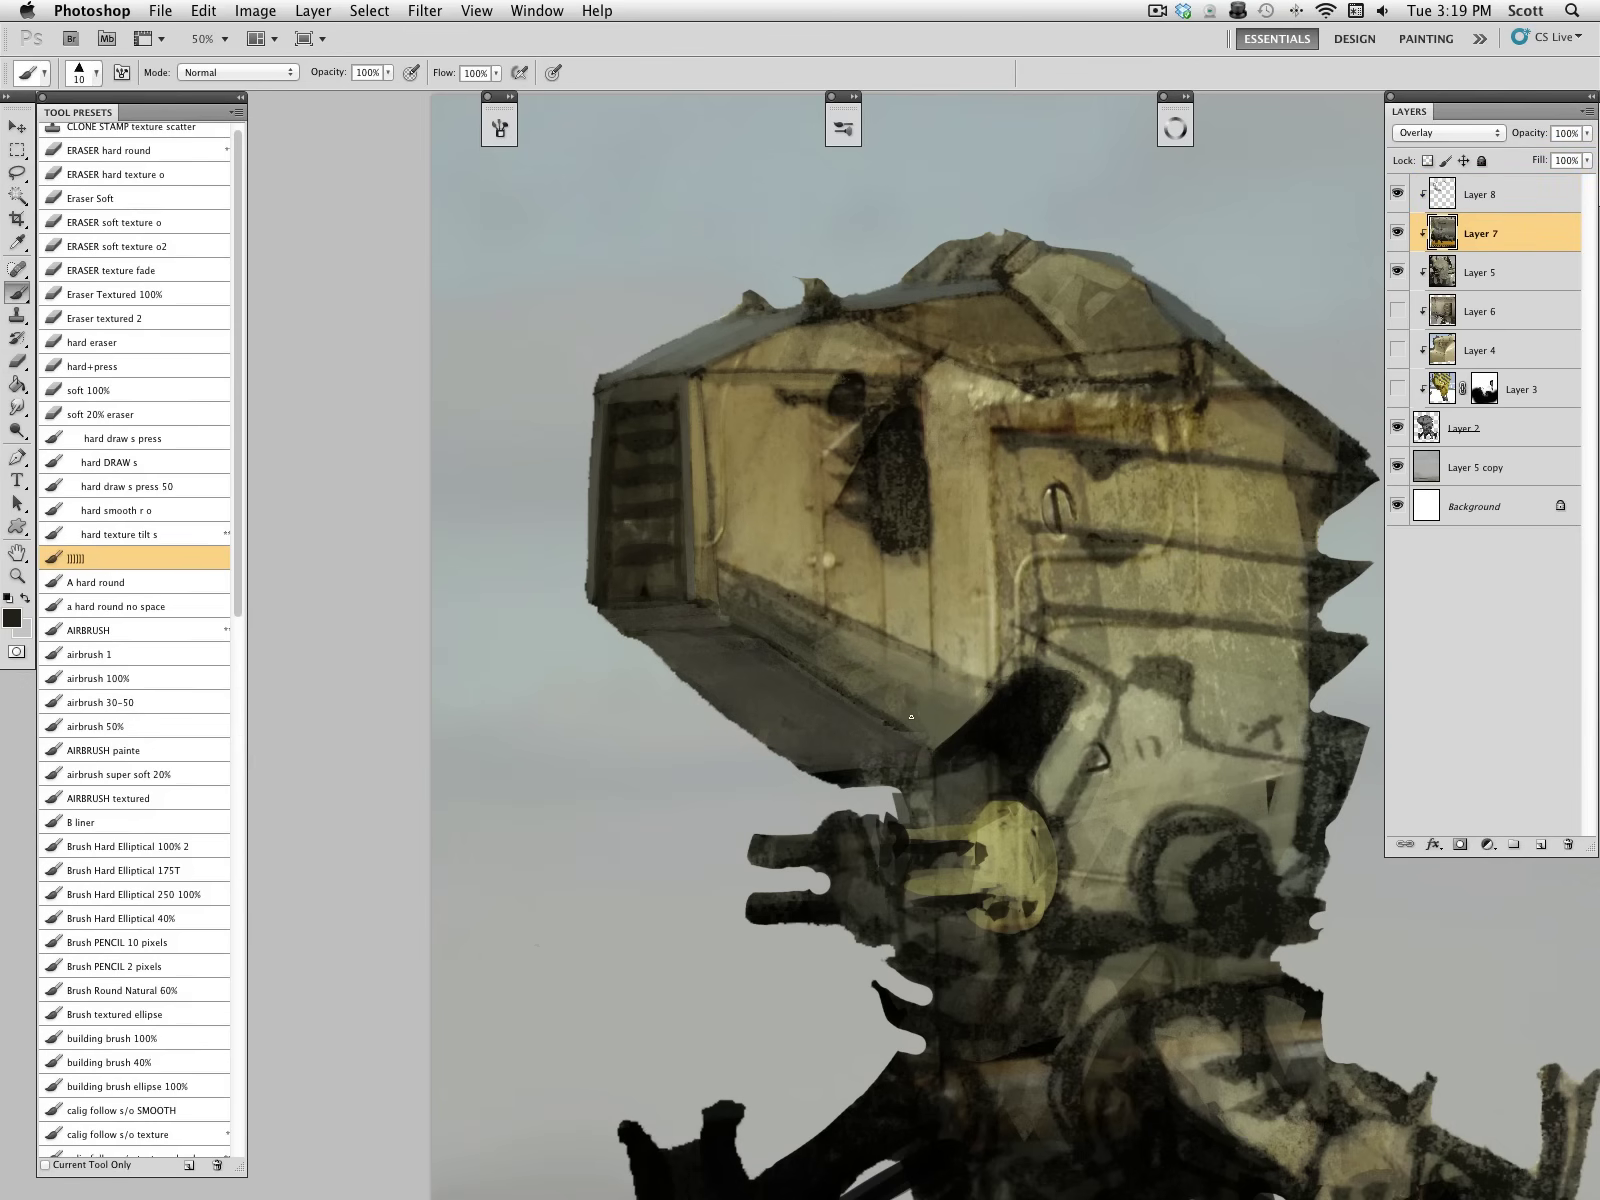
key(alt+bracketright)
alt+click(944, 648)
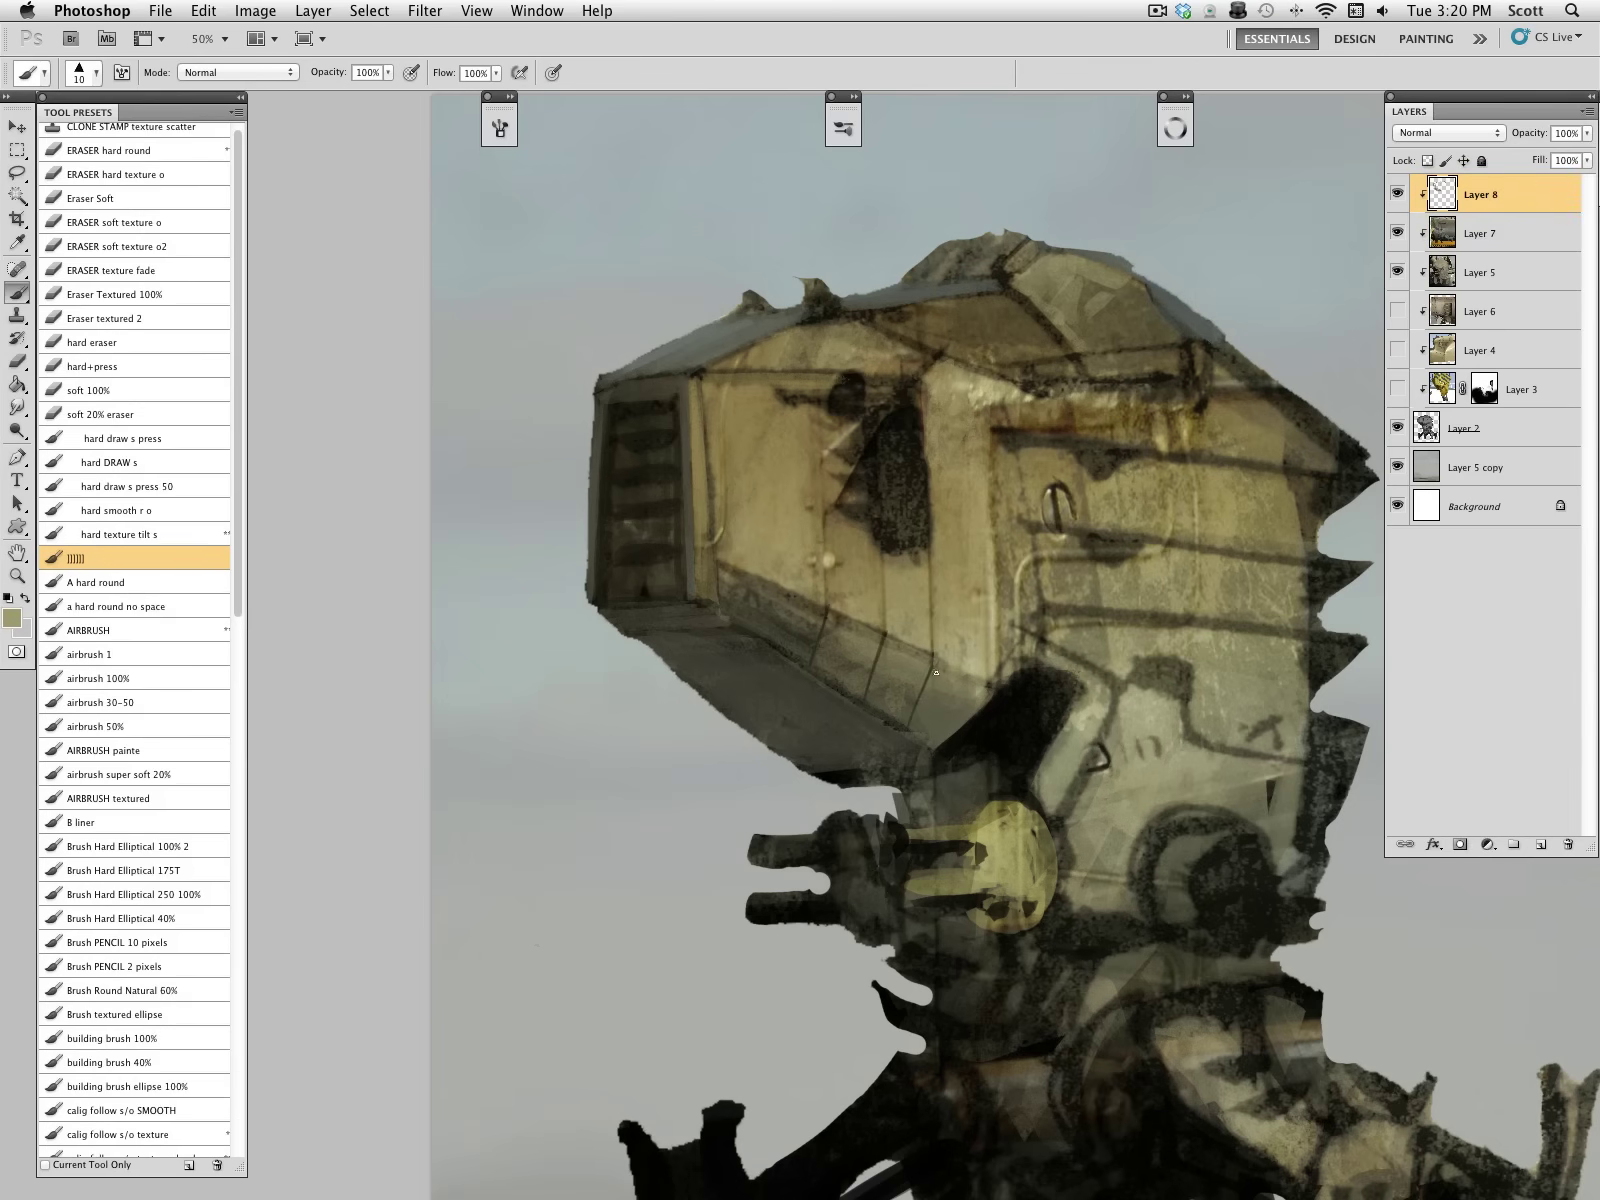
alt+click(924, 712)
Step: Paint a sampled grey plate over the black cavity at the jaw hinge on Layer 8, starting at 30 px
alt+click(928, 752)
key(bracketright)
key(bracketright)
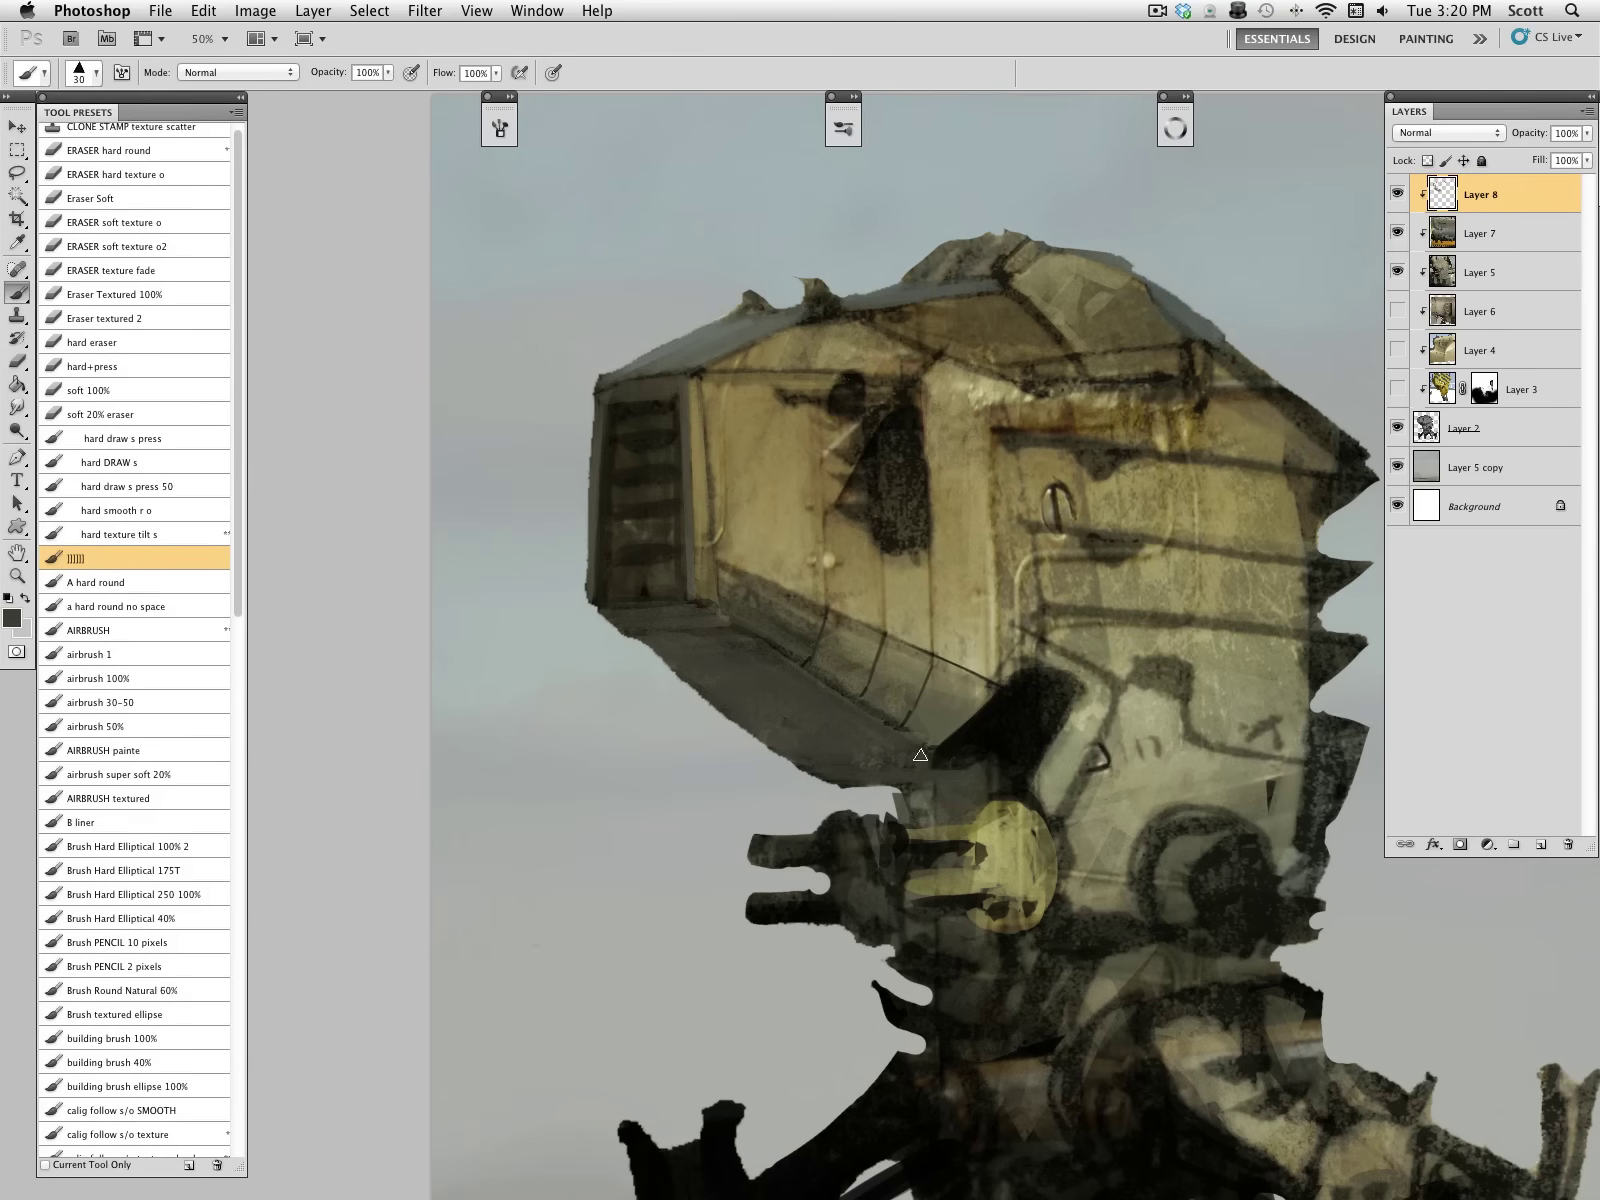
alt+click(977, 646)
alt+click(987, 754)
mouse_move(952, 766)
mouse_down()
mouse_move(984, 784)
mouse_move(1011, 736)
mouse_move(1005, 770)
mouse_move(990, 735)
mouse_move(1015, 750)
mouse_move(959, 748)
mouse_move(1008, 722)
mouse_up()
alt+click(1153, 650)
key(bracketright)
key(bracketright)
key(bracketright)
mouse_move(952, 754)
mouse_down()
mouse_move(996, 779)
mouse_move(1034, 692)
mouse_move(1006, 720)
mouse_move(1090, 691)
mouse_move(1096, 738)
mouse_up()
Step: Frame the dark opening at the jaw hinge with sampled light and dark edges, reducing the brush to 8 px
alt+click(1023, 700)
key(bracketleft)
key(bracketleft)
key(bracketleft)
key(bracketleft)
alt+click(1081, 660)
alt+click(1080, 707)
drag(1106, 690, 1038, 656)
mouse_move(1102, 672)
mouse_down()
mouse_move(1042, 646)
mouse_move(996, 674)
mouse_move(1008, 686)
mouse_up()
alt+click(1029, 680)
key(bracketleft)
alt+click(1180, 765)
key(bracketleft)
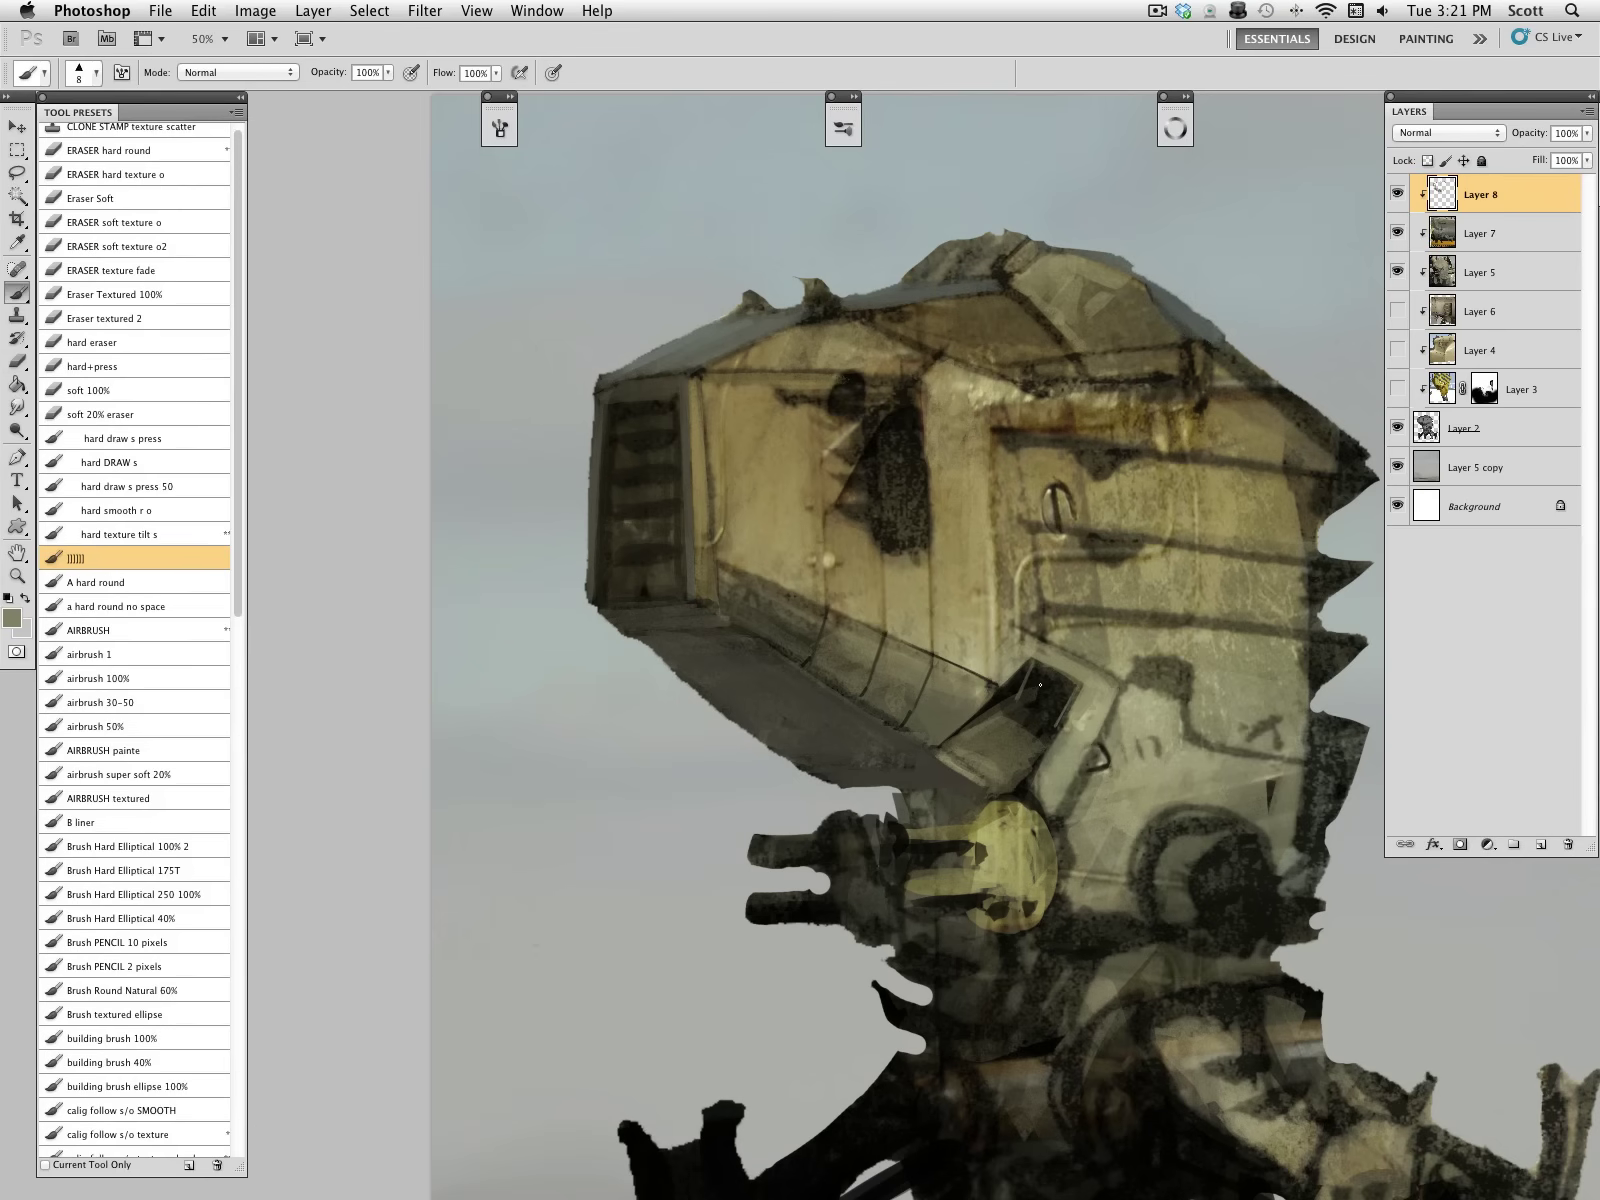
Step: Shade the jaw hinge plate below the dark opening with sampled tones and a larger brush
key(bracketright)
key(bracketright)
key(bracketright)
key(bracketright)
alt+click(1037, 681)
mouse_move(1027, 706)
mouse_down()
mouse_move(1054, 725)
mouse_move(1030, 776)
mouse_up()
alt+click(1035, 744)
alt+click(1040, 727)
Step: Paint narrow vent slats inside the jaw hinge opening with sampled tones and a smaller brush
alt+click(1070, 738)
key(bracketleft)
key(bracketleft)
key(bracketleft)
alt+click(1048, 751)
alt+click(1020, 750)
Step: Paint the dark triangular recess between the hinge plate and the strut with sampled tones at 20 px
key(bracketright)
key(bracketright)
key(bracketright)
drag(1030, 750, 1025, 793)
alt+click(1036, 750)
alt+click(1020, 760)
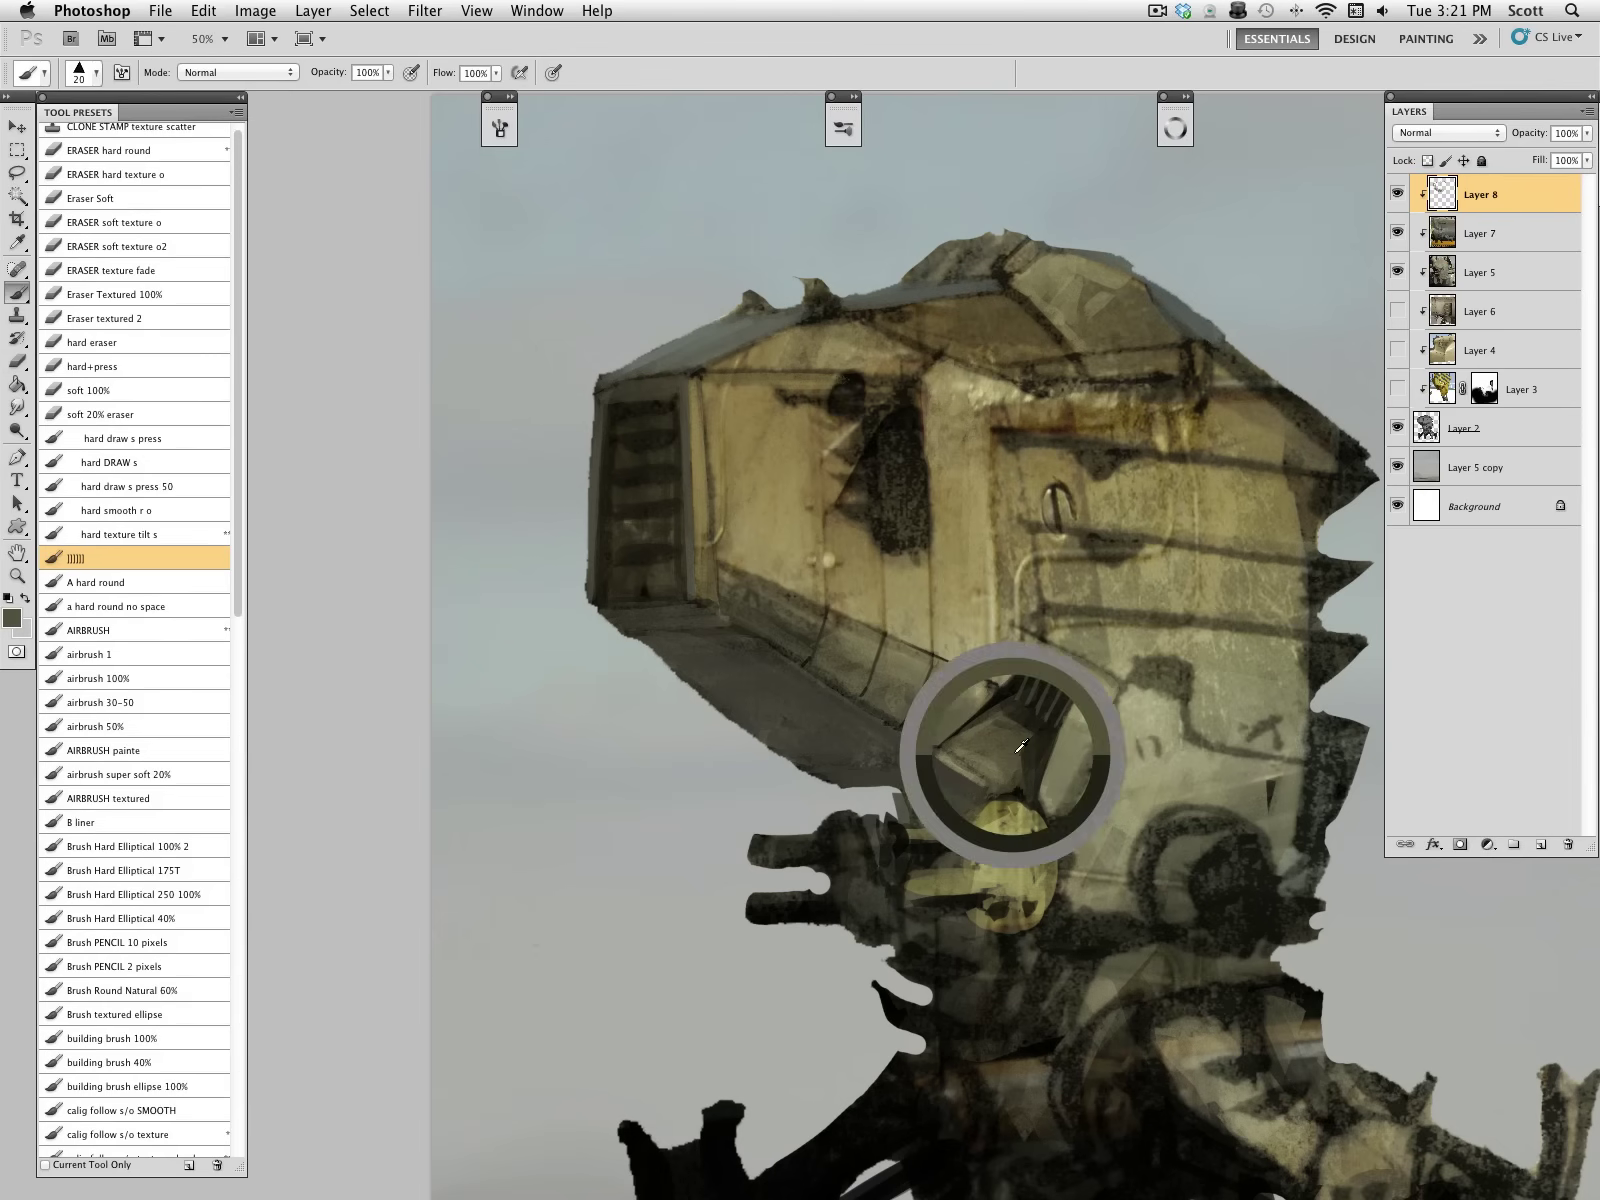
Step: Blend the hinge plate's edge into the jaw strip on Layer 8 with sampled grey-green tones
key(bracketleft)
alt+click(991, 720)
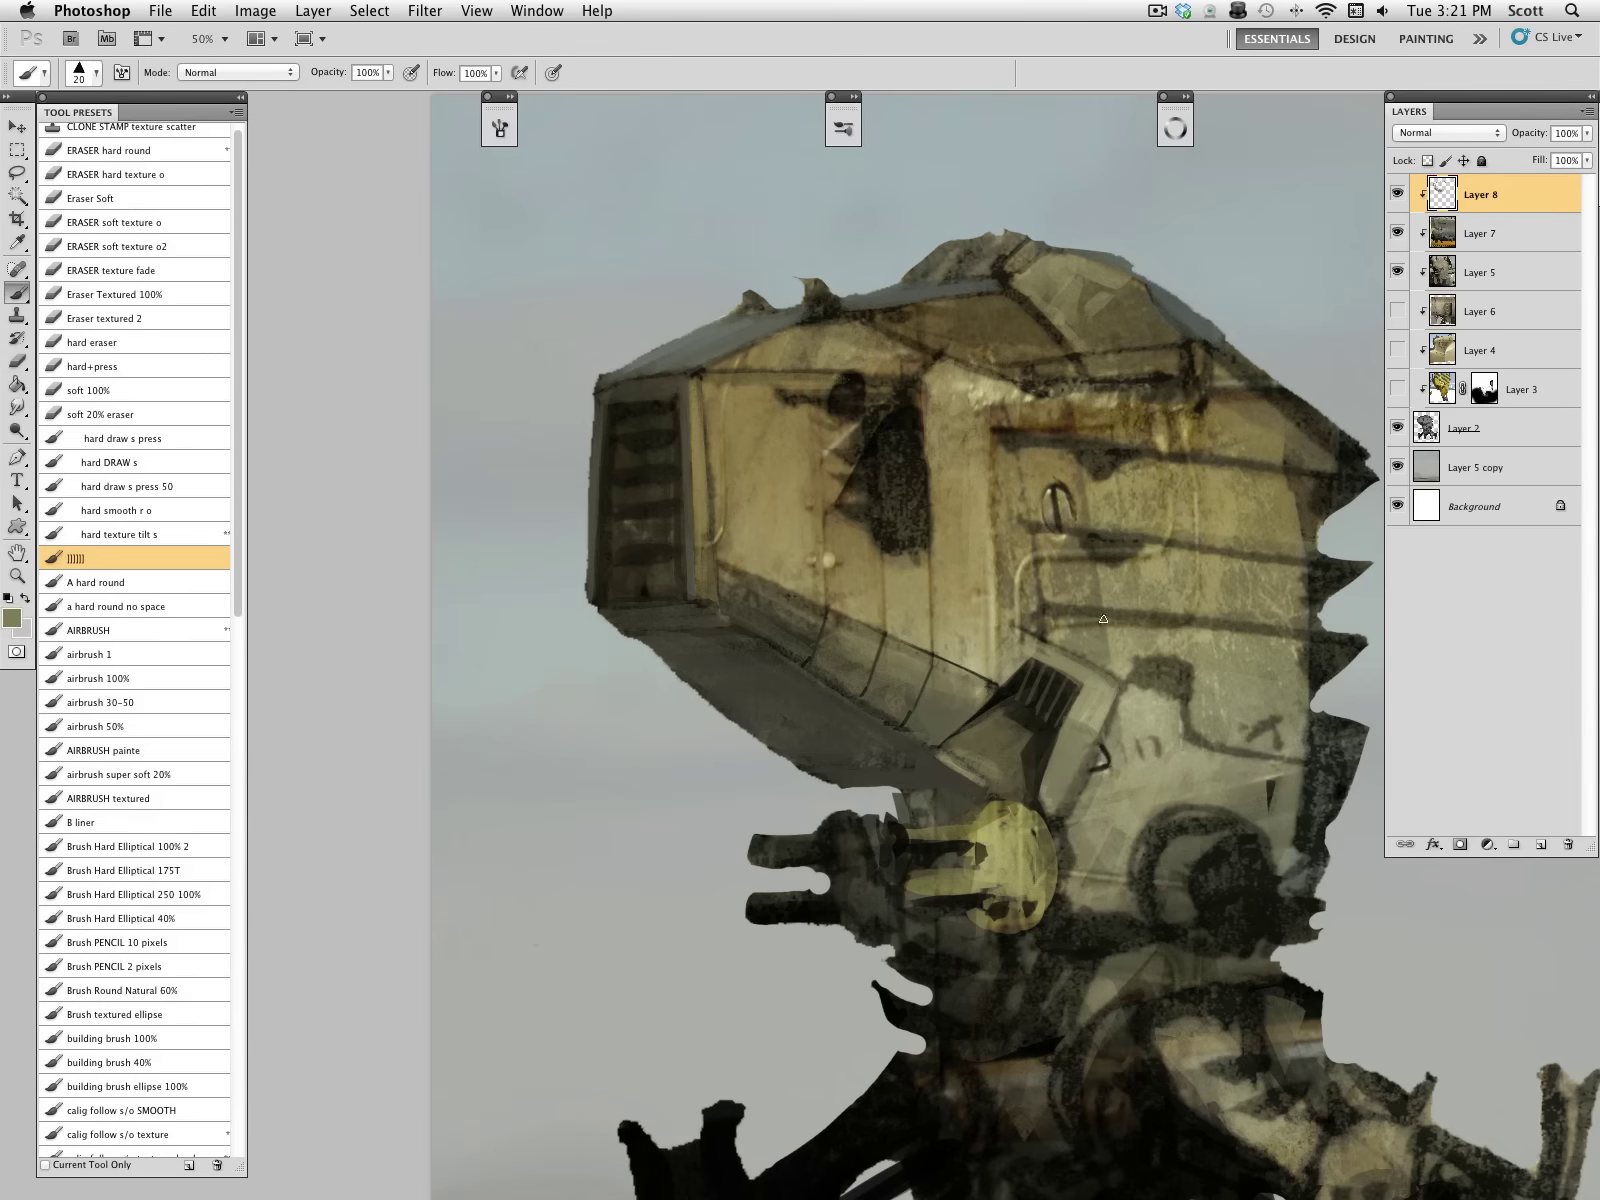
alt+click(978, 722)
key(bracketleft)
alt+click(985, 708)
key(bracketright)
key(bracketright)
drag(988, 706, 942, 730)
alt+click(994, 650)
alt+click(924, 736)
Step: Darken the rear edge of the jaw hinge strut with a sampled dark tone at 10 px
alt+click(1074, 762)
key(bracketleft)
key(bracketleft)
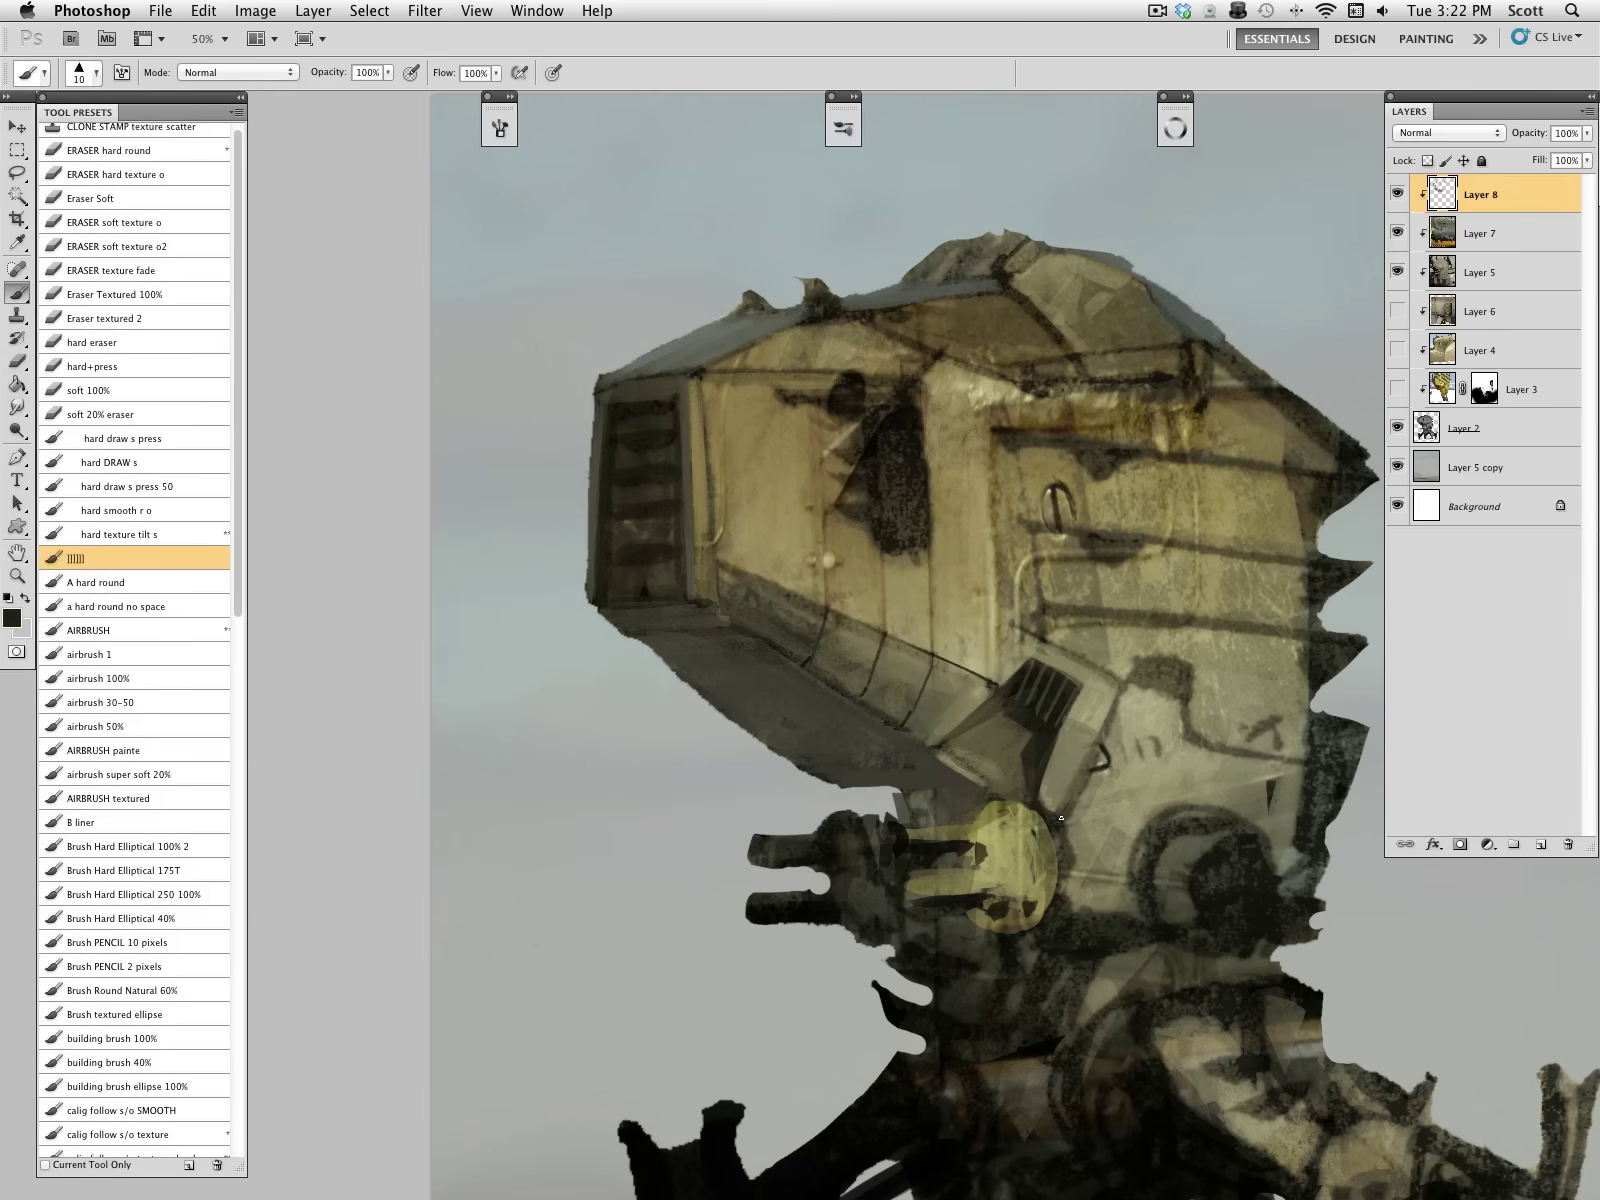
drag(1104, 740, 1064, 810)
Step: Choose a saturated orange in MagicPicker and fill the small marker beside the jaw hinge strut on Layer 8
click(12, 618)
click(1411, 664)
click(1187, 97)
click(1220, 176)
click(1300, 248)
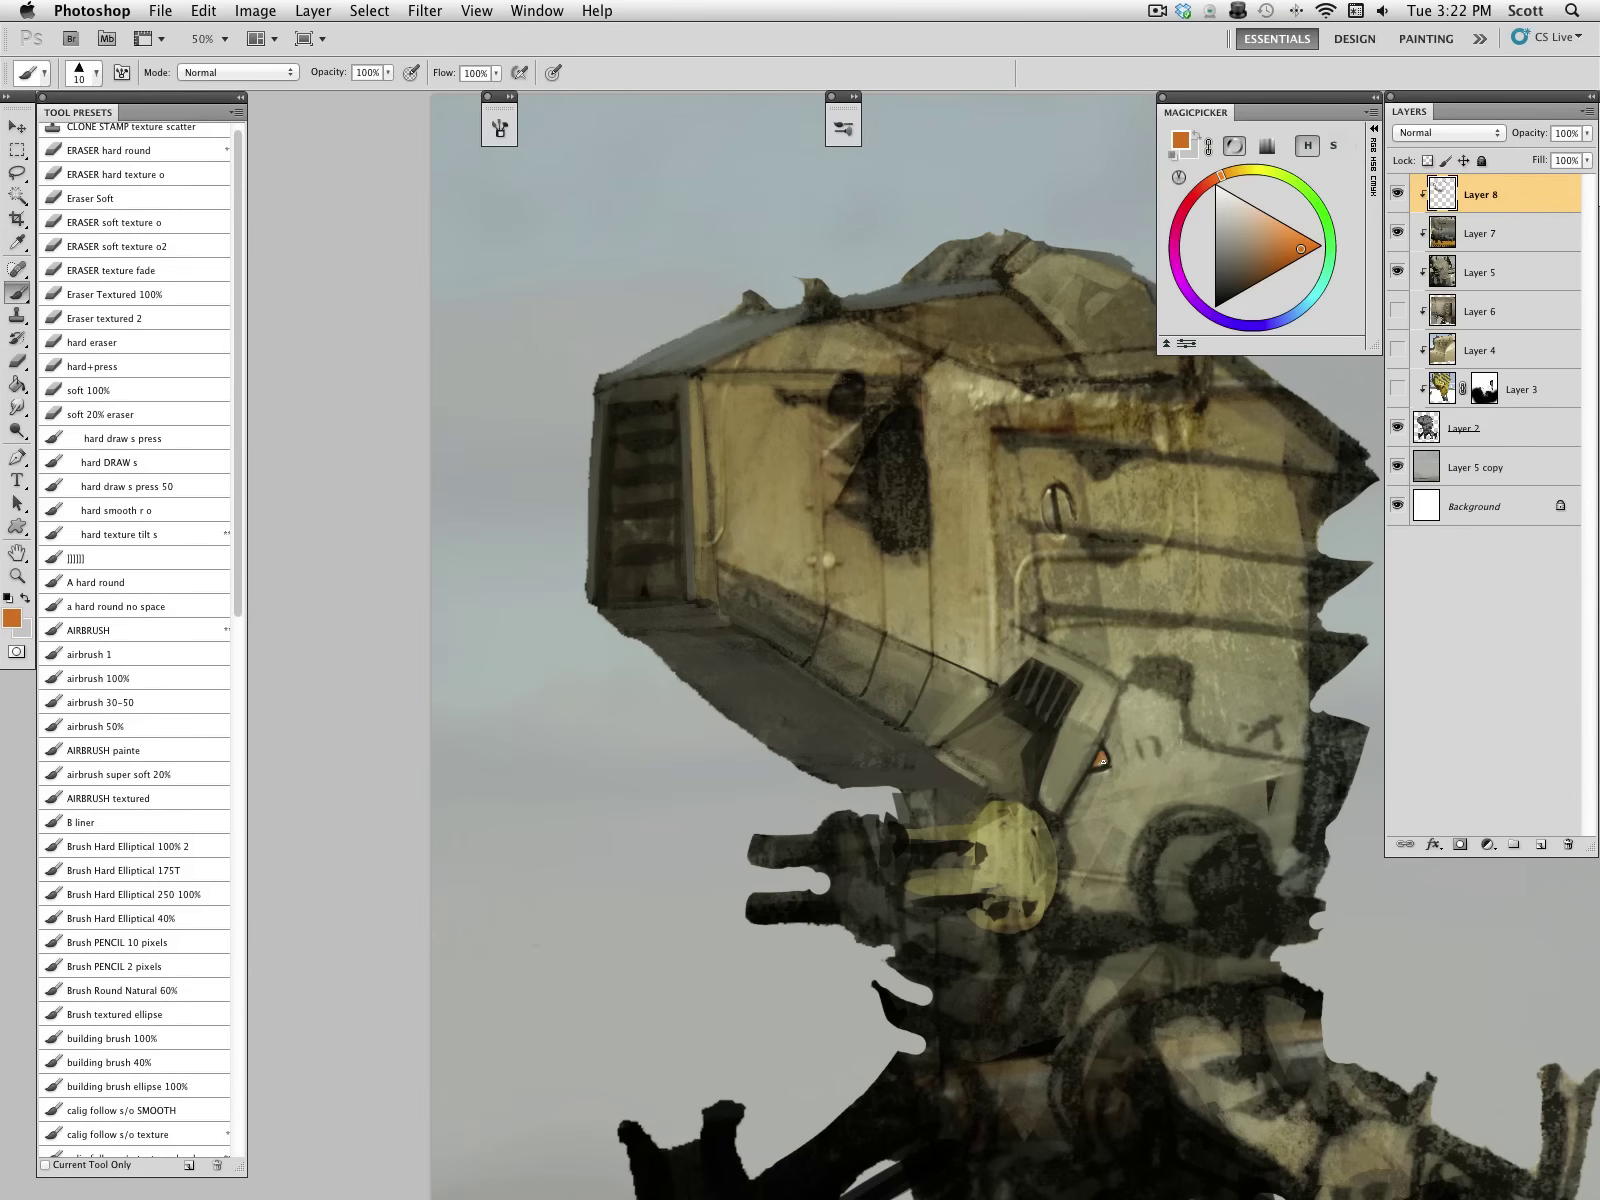
Step: Clean up the strut around the orange marker with sampled tones and redraw its dark edge at 8 px
alt+click(1110, 760)
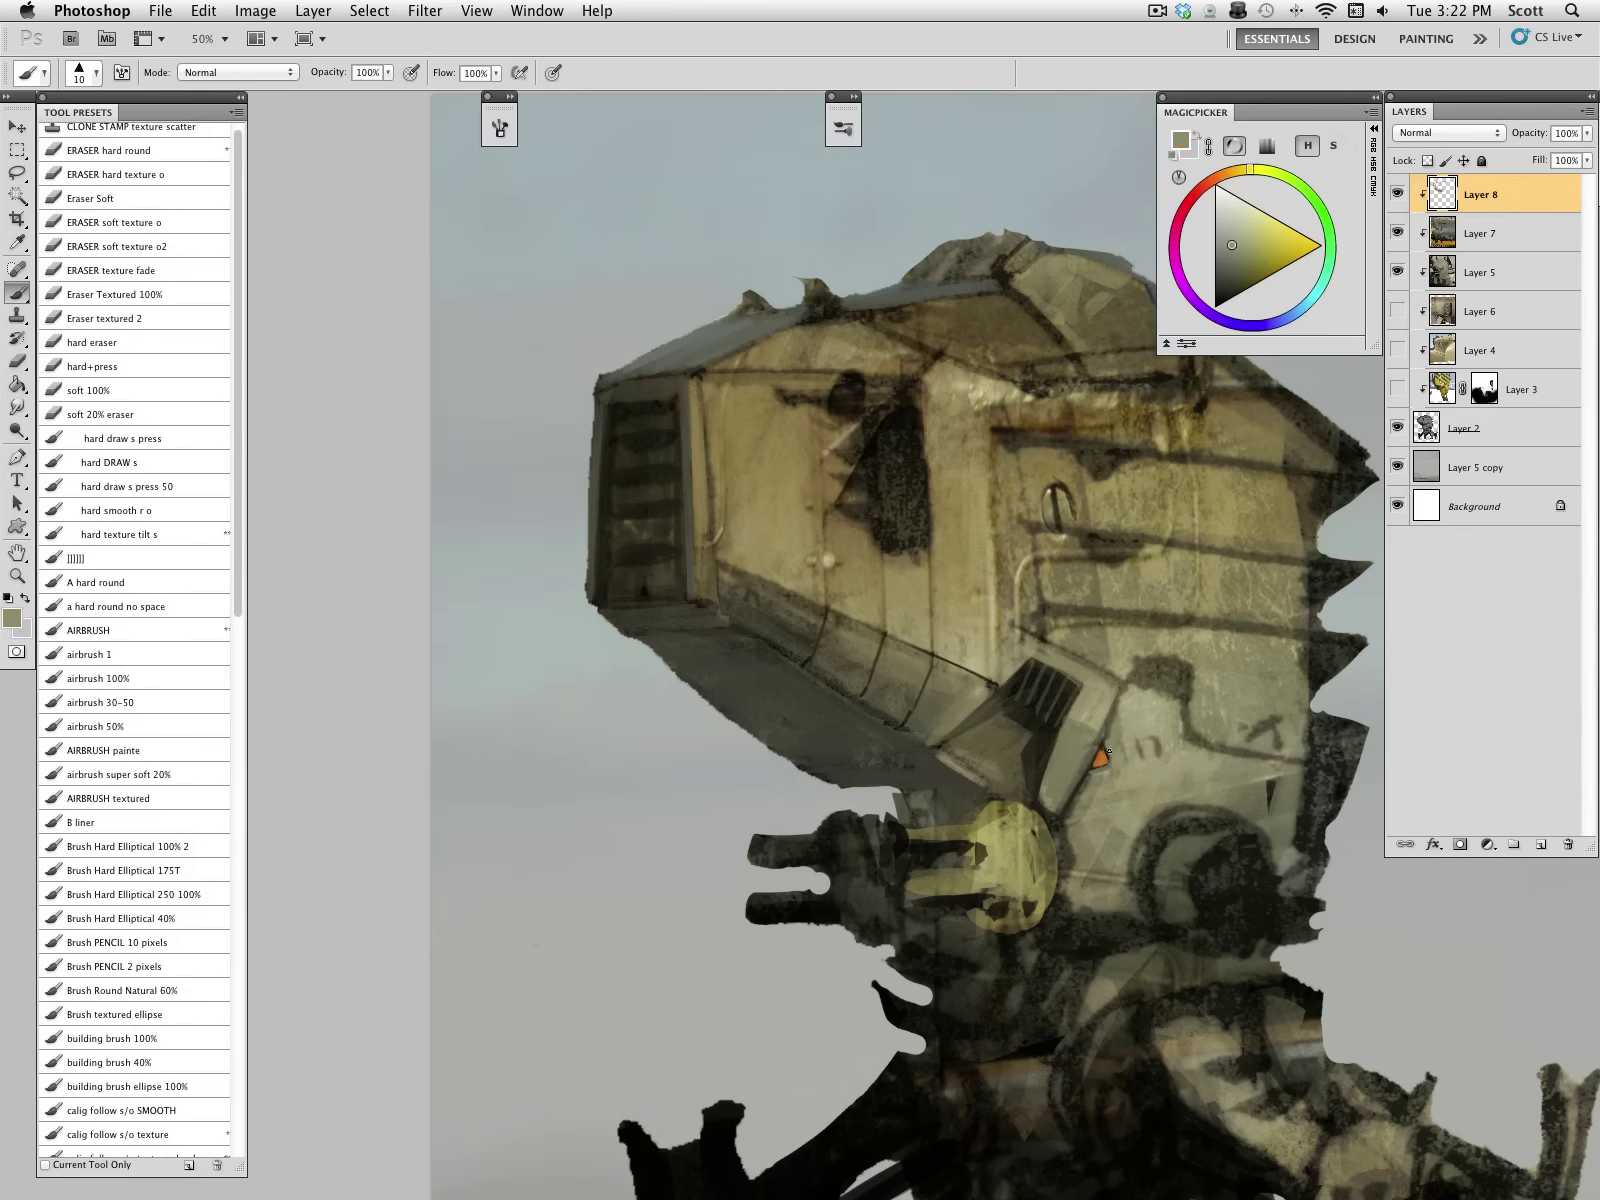
alt+click(1076, 766)
drag(1092, 751, 1075, 780)
key(])
alt+click(1095, 714)
alt+click(1107, 724)
key([)
key([)
key([)
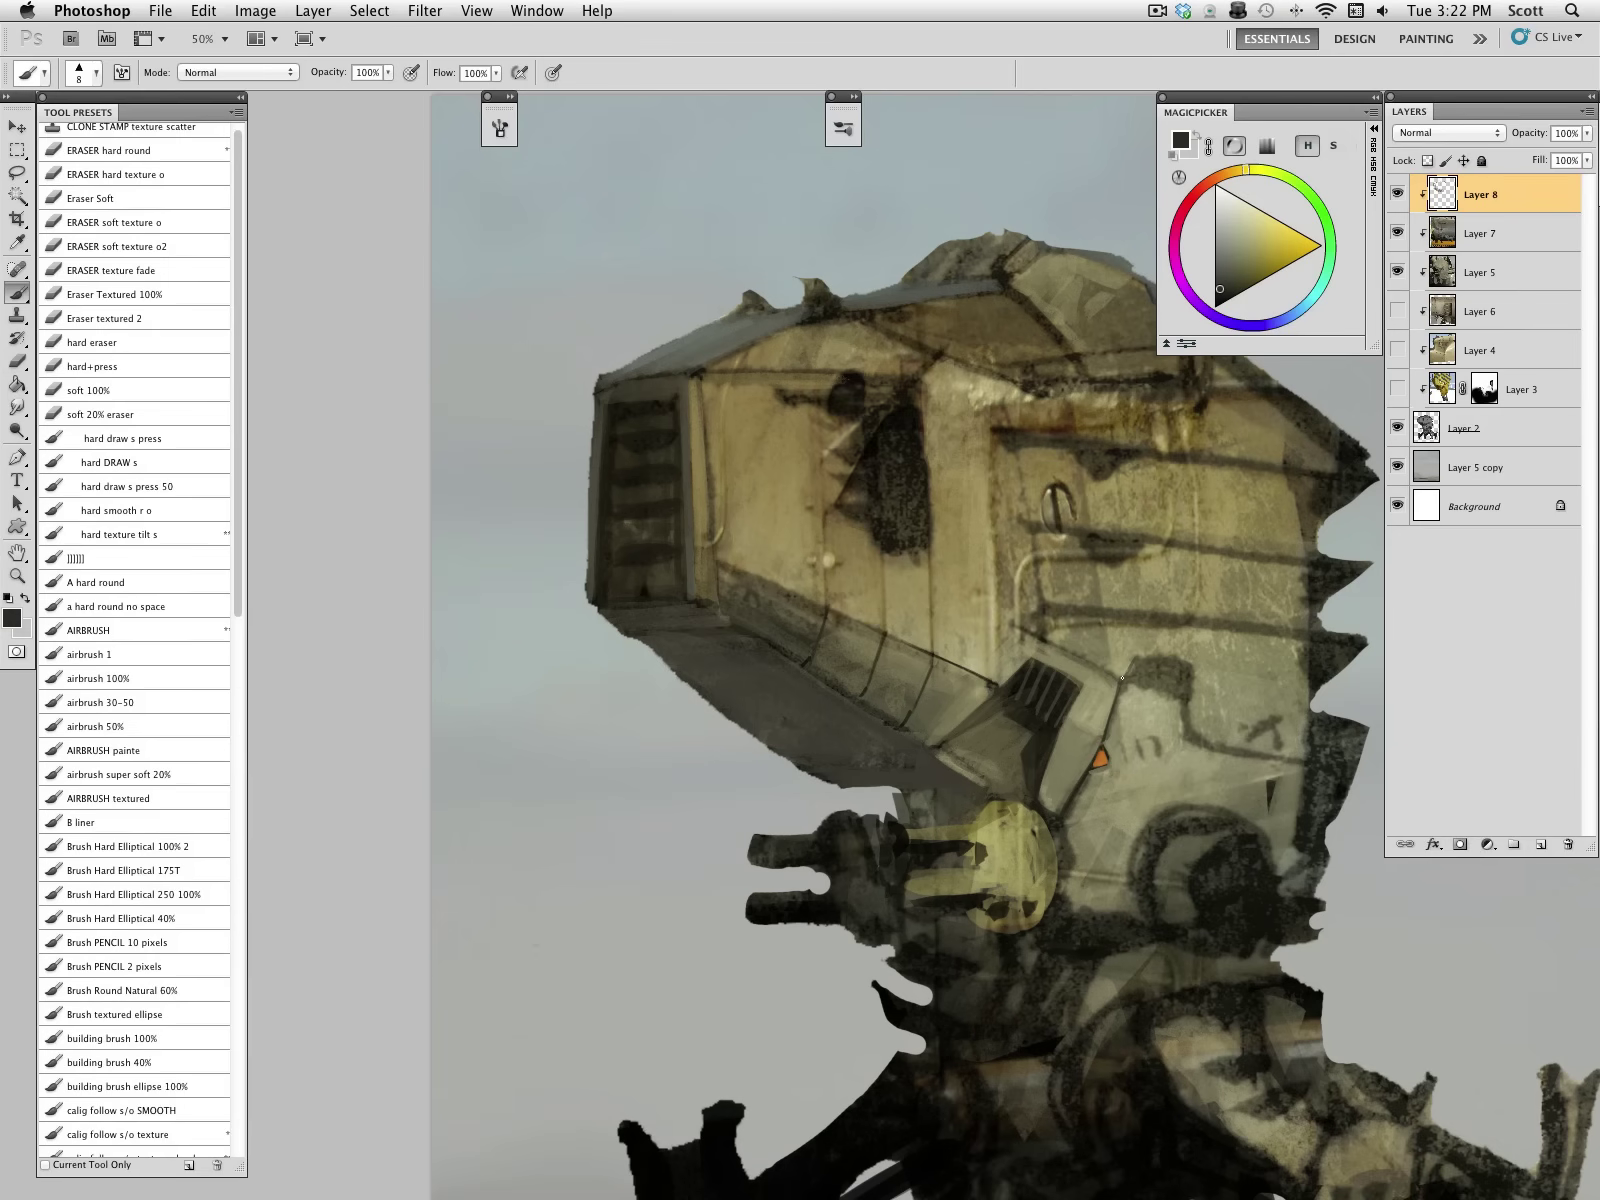
Step: Repaint the dark notch on the cheek panel and the surface below it with sampled tones
alt+click(1172, 705)
mouse_move(1188, 661)
mouse_down()
mouse_move(1188, 728)
mouse_move(1140, 656)
mouse_move(1193, 802)
mouse_up()
alt+click(1165, 677)
Step: Add rust-brown stains running down from the cheek notch with sampled brown and the brush at 40 px
key(])
key(])
key(])
key(])
key(])
alt+click(910, 409)
alt+click(1072, 420)
key(])
key(])
key(])
drag(1178, 710, 1188, 792)
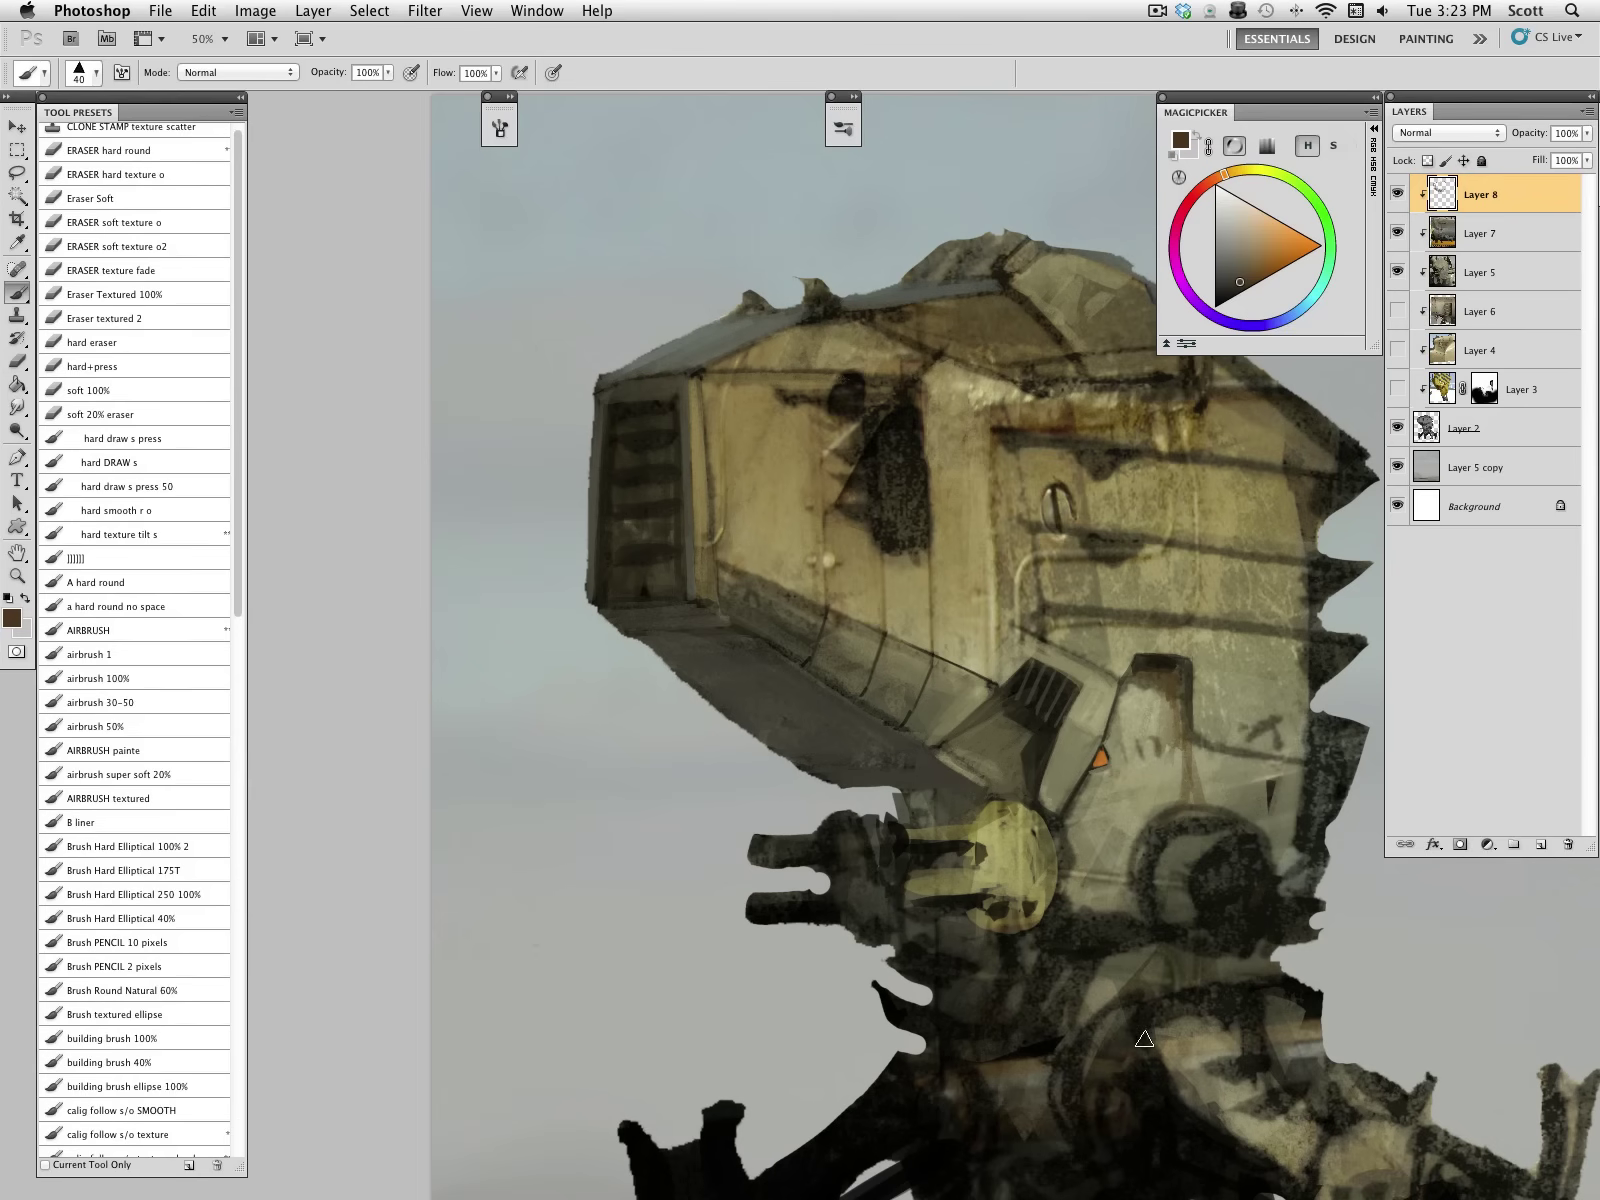
Step: Outline the upper edges of the jaw hinge plate around its peak with a sampled near-black at 15 px
alt+click(1004, 637)
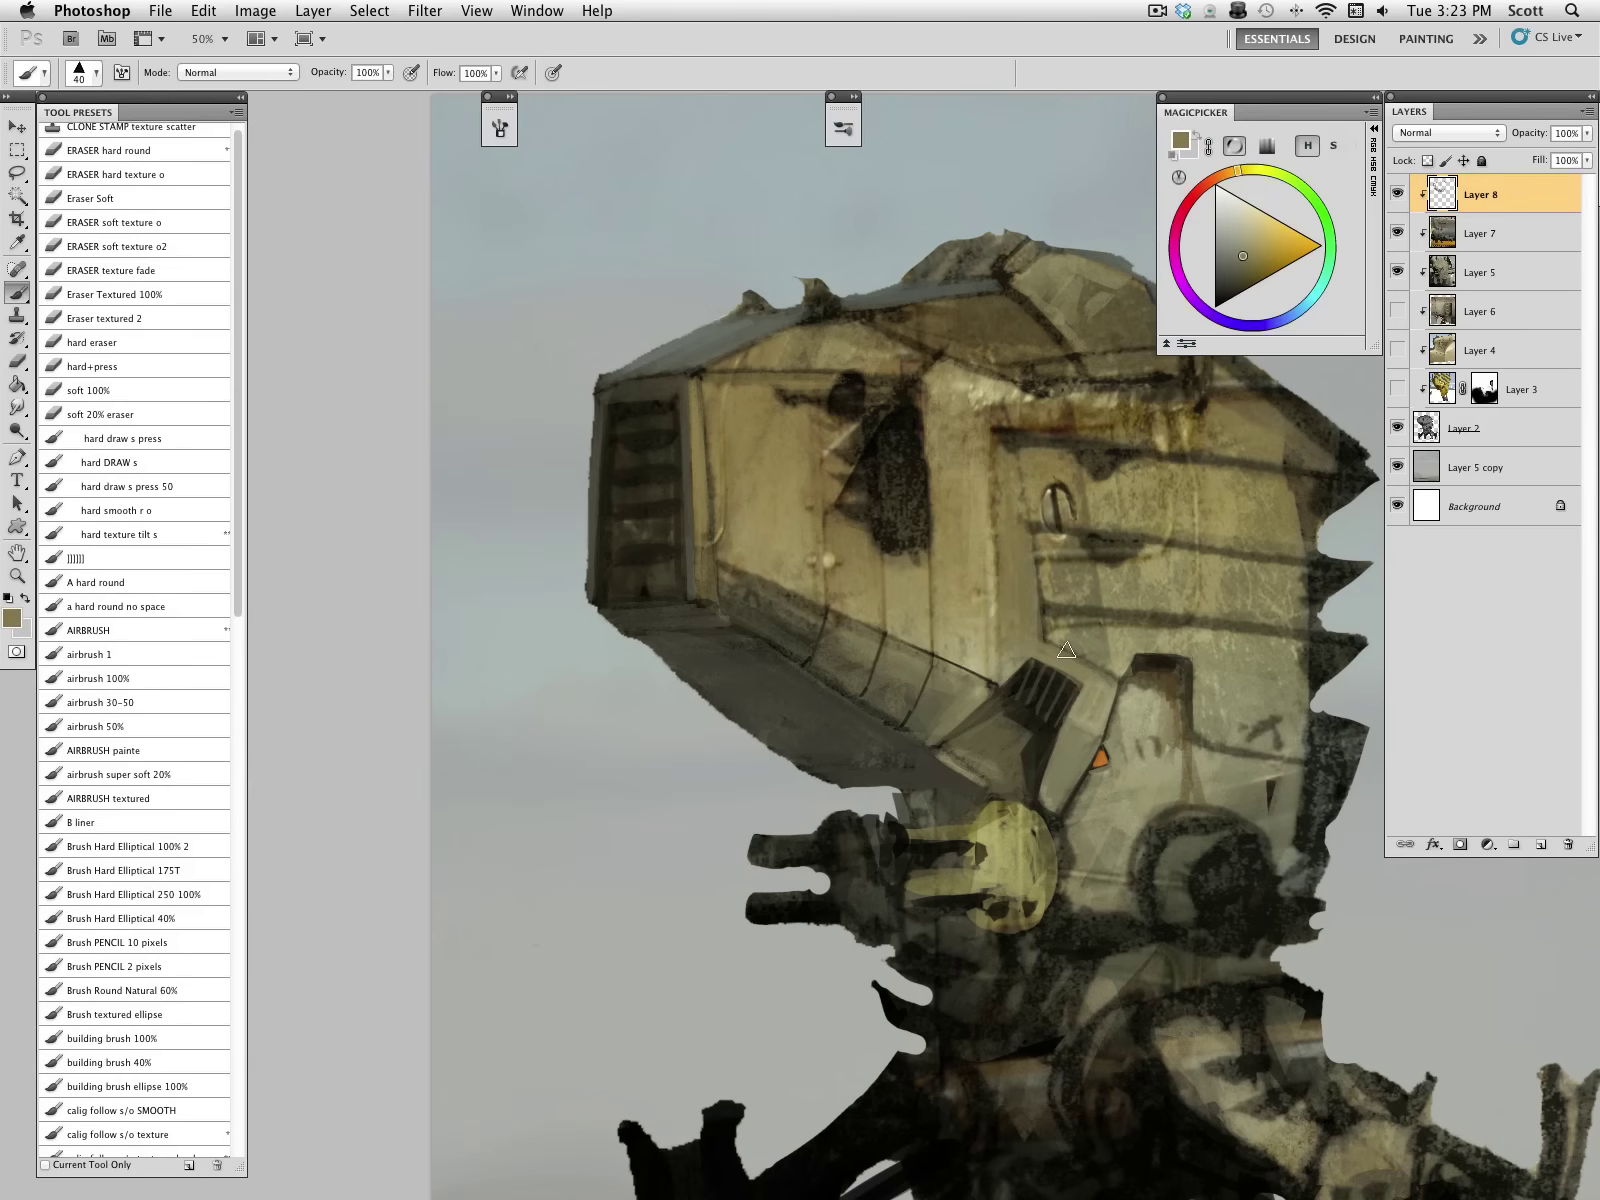
alt+click(1068, 690)
key(bracketleft)
key(bracketleft)
key(bracketleft)
key(bracketleft)
key(bracketleft)
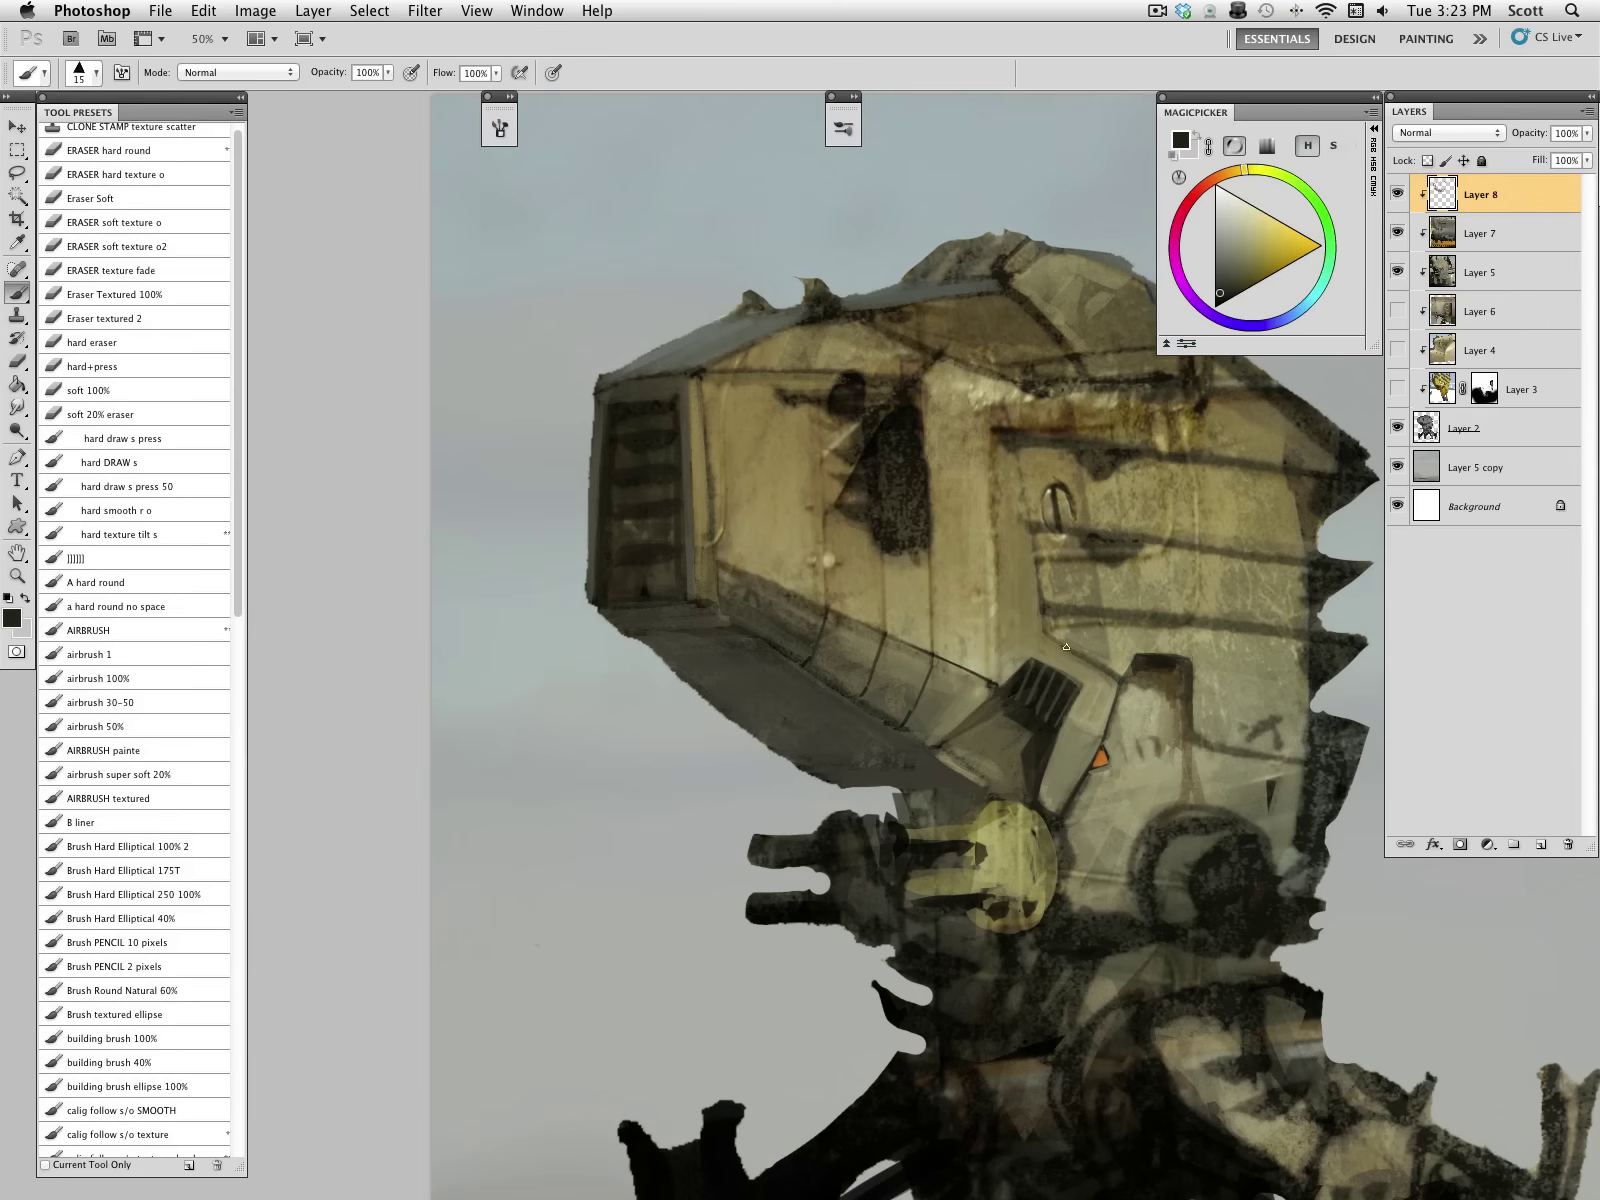
drag(1002, 613, 1134, 690)
alt+click(977, 620)
mouse_move(1000, 610)
mouse_down()
mouse_move(935, 655)
mouse_move(949, 642)
mouse_up()
Step: Repaint the tan surface just above the jaw hinge plate with sampled tones and a larger brush
alt+click(896, 517)
alt+click(1022, 575)
key(bracketright)
key(bracketright)
key(bracketright)
key(bracketright)
key(bracketright)
key(bracketright)
alt+click(910, 443)
drag(1012, 568, 1006, 653)
Step: Paint a light vertical strip from the cheek panel's corner down to the hinge plate with a smaller brush
alt+click(978, 394)
key(bracketleft)
key(bracketleft)
key(bracketleft)
drag(1000, 543, 1024, 614)
drag(998, 457, 1005, 568)
mouse_move(998, 446)
mouse_down()
mouse_move(1021, 595)
mouse_move(1026, 570)
mouse_up()
drag(1002, 446, 1014, 457)
mouse_move(1021, 535)
mouse_down()
mouse_move(1036, 619)
mouse_move(1008, 664)
mouse_up()
Step: Define the hinge plate's front corner and fill its face beside the jaw with sampled tones at 25 px
mouse_move(1007, 623)
mouse_down()
mouse_move(1008, 655)
mouse_move(957, 653)
mouse_up()
alt+click(911, 587)
key(bracketright)
drag(951, 649, 994, 680)
alt+click(1017, 607)
alt+click(1053, 637)
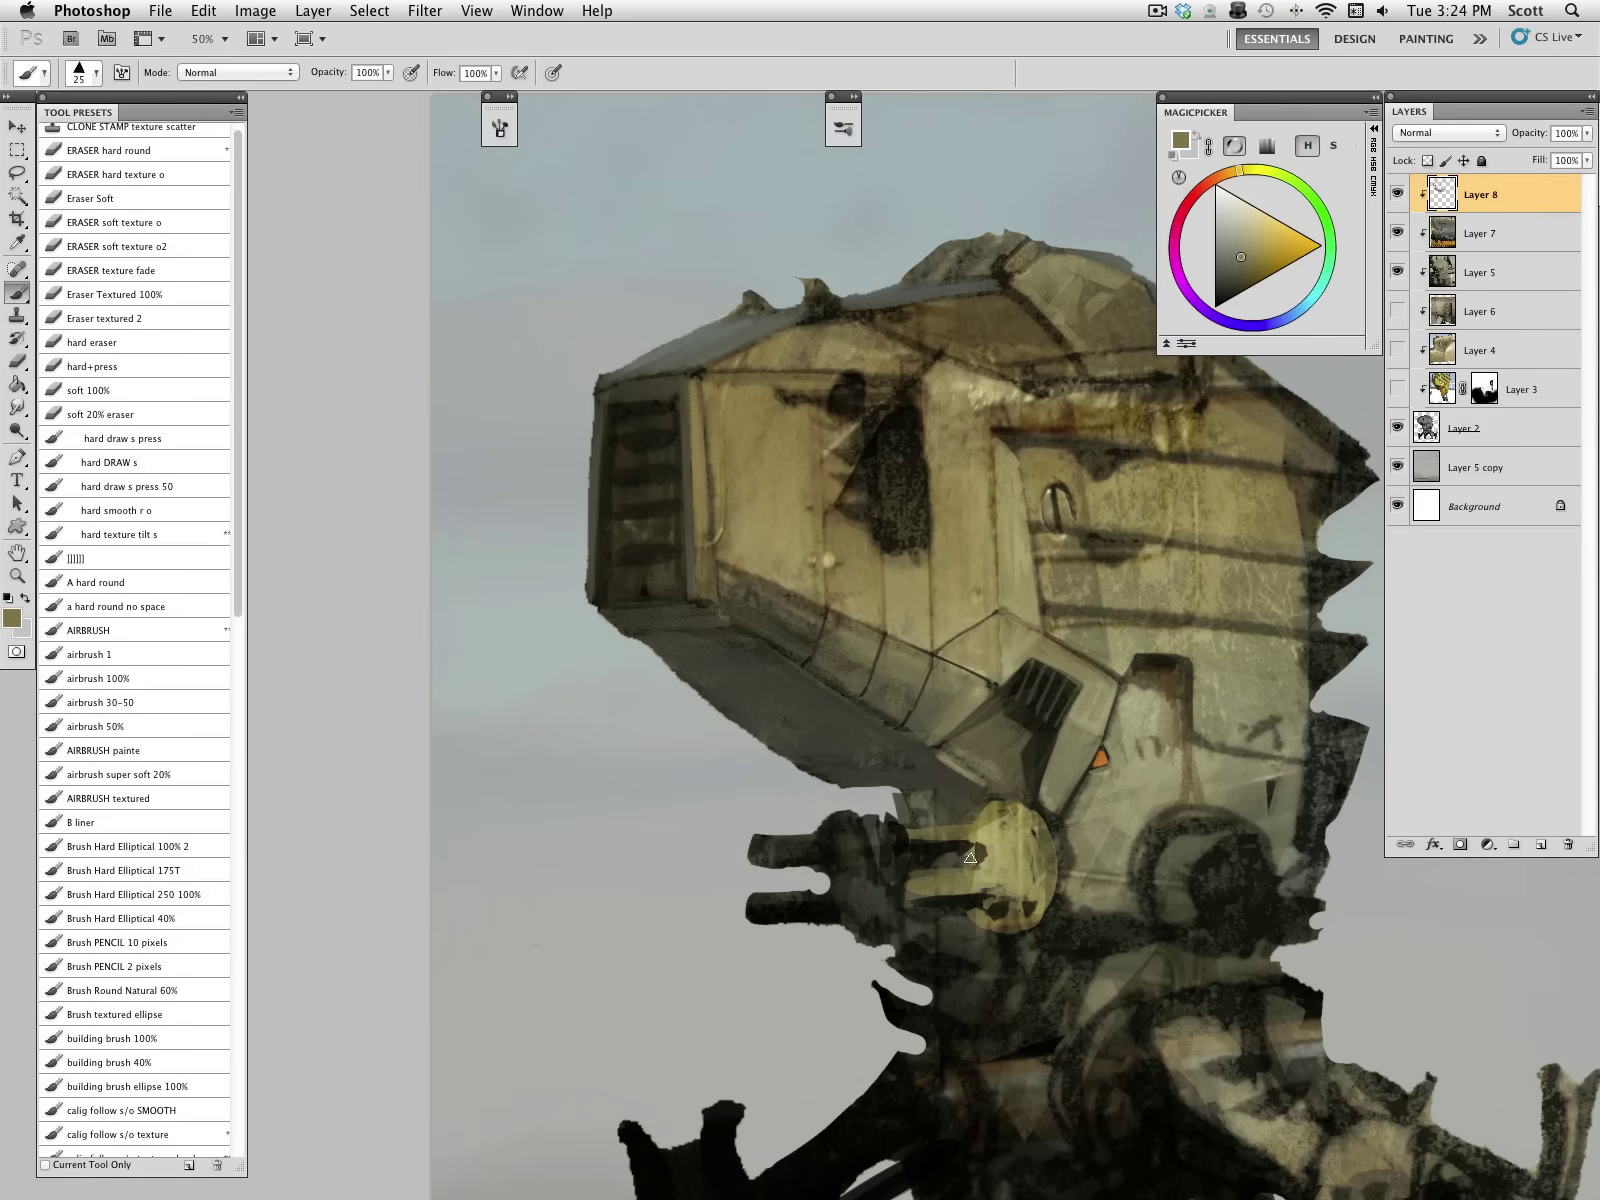
Step: Lighten the hinge plate's upper edge and the strut face behind the vent with a sampled pale tone at 25 px
alt+click(1020, 554)
drag(1032, 646, 1090, 678)
drag(1040, 642, 1108, 686)
mouse_move(1088, 690)
mouse_down()
mouse_move(1080, 710)
mouse_move(1030, 632)
mouse_move(1121, 698)
mouse_move(1042, 800)
mouse_up()
alt+click(1144, 713)
alt+click(1045, 735)
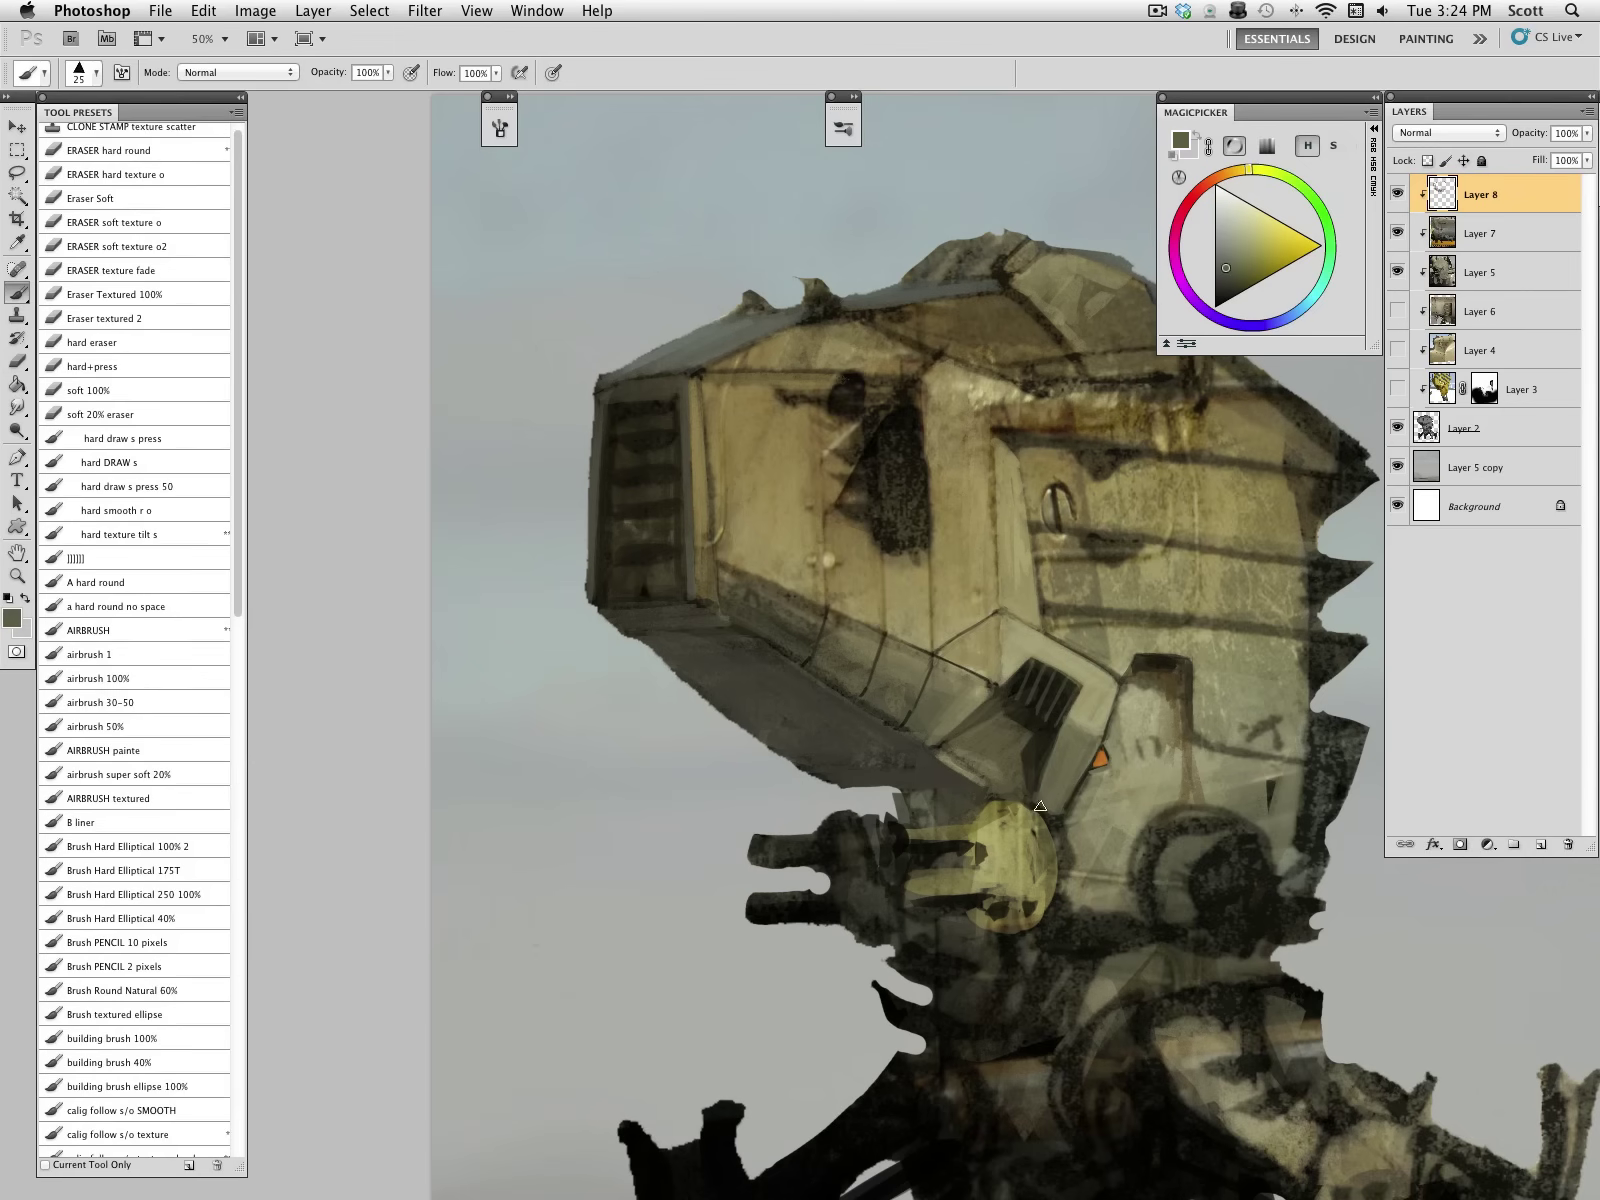
alt+click(1035, 760)
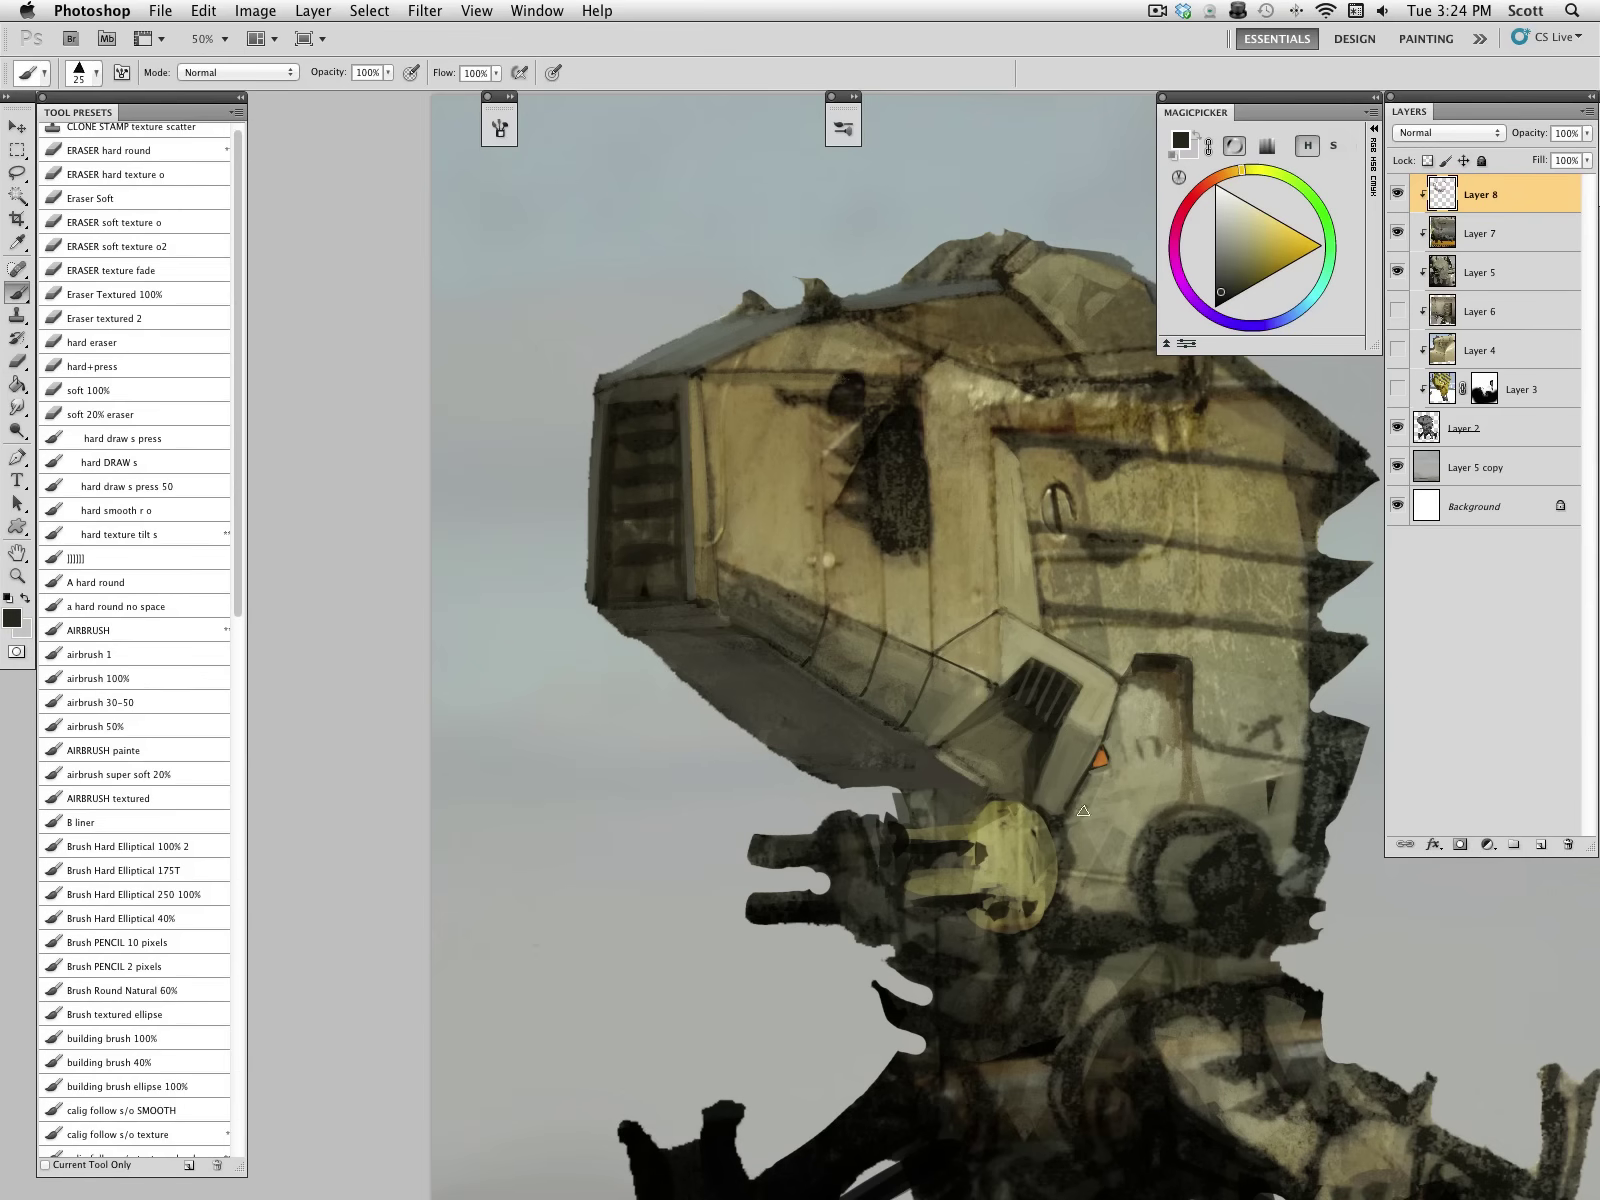
Step: Repaint the jaw section in front of the vent with tones sampled from the surrounding jaw
alt+click(928, 695)
drag(984, 692, 950, 727)
mouse_move(948, 672)
mouse_down()
mouse_move(975, 700)
mouse_move(985, 785)
mouse_move(1002, 796)
mouse_move(907, 752)
mouse_move(975, 779)
mouse_up()
alt+click(910, 745)
alt+click(1032, 688)
alt+click(865, 753)
drag(885, 1045, 870, 718)
alt+click(590, 1112)
drag(670, 974, 673, 948)
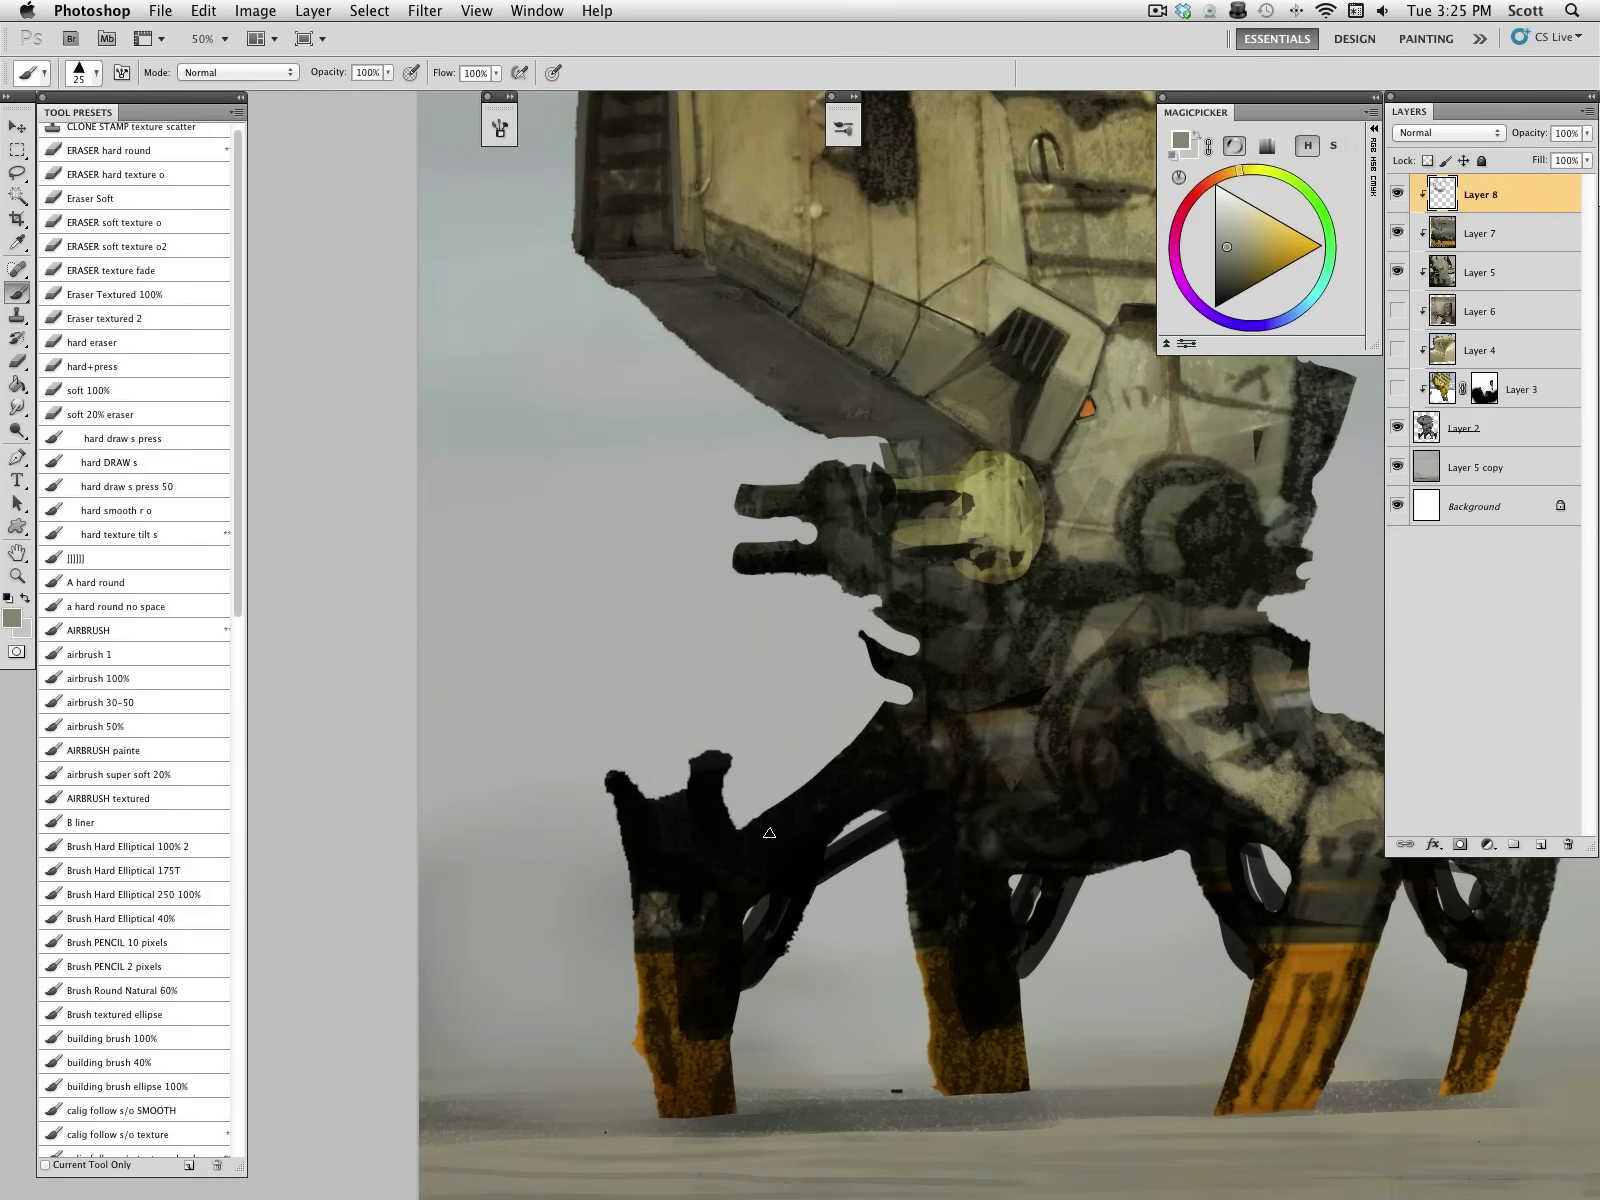
drag(890, 622, 954, 973)
mouse_move(953, 784)
mouse_down()
mouse_move(1018, 783)
mouse_move(870, 778)
mouse_up()
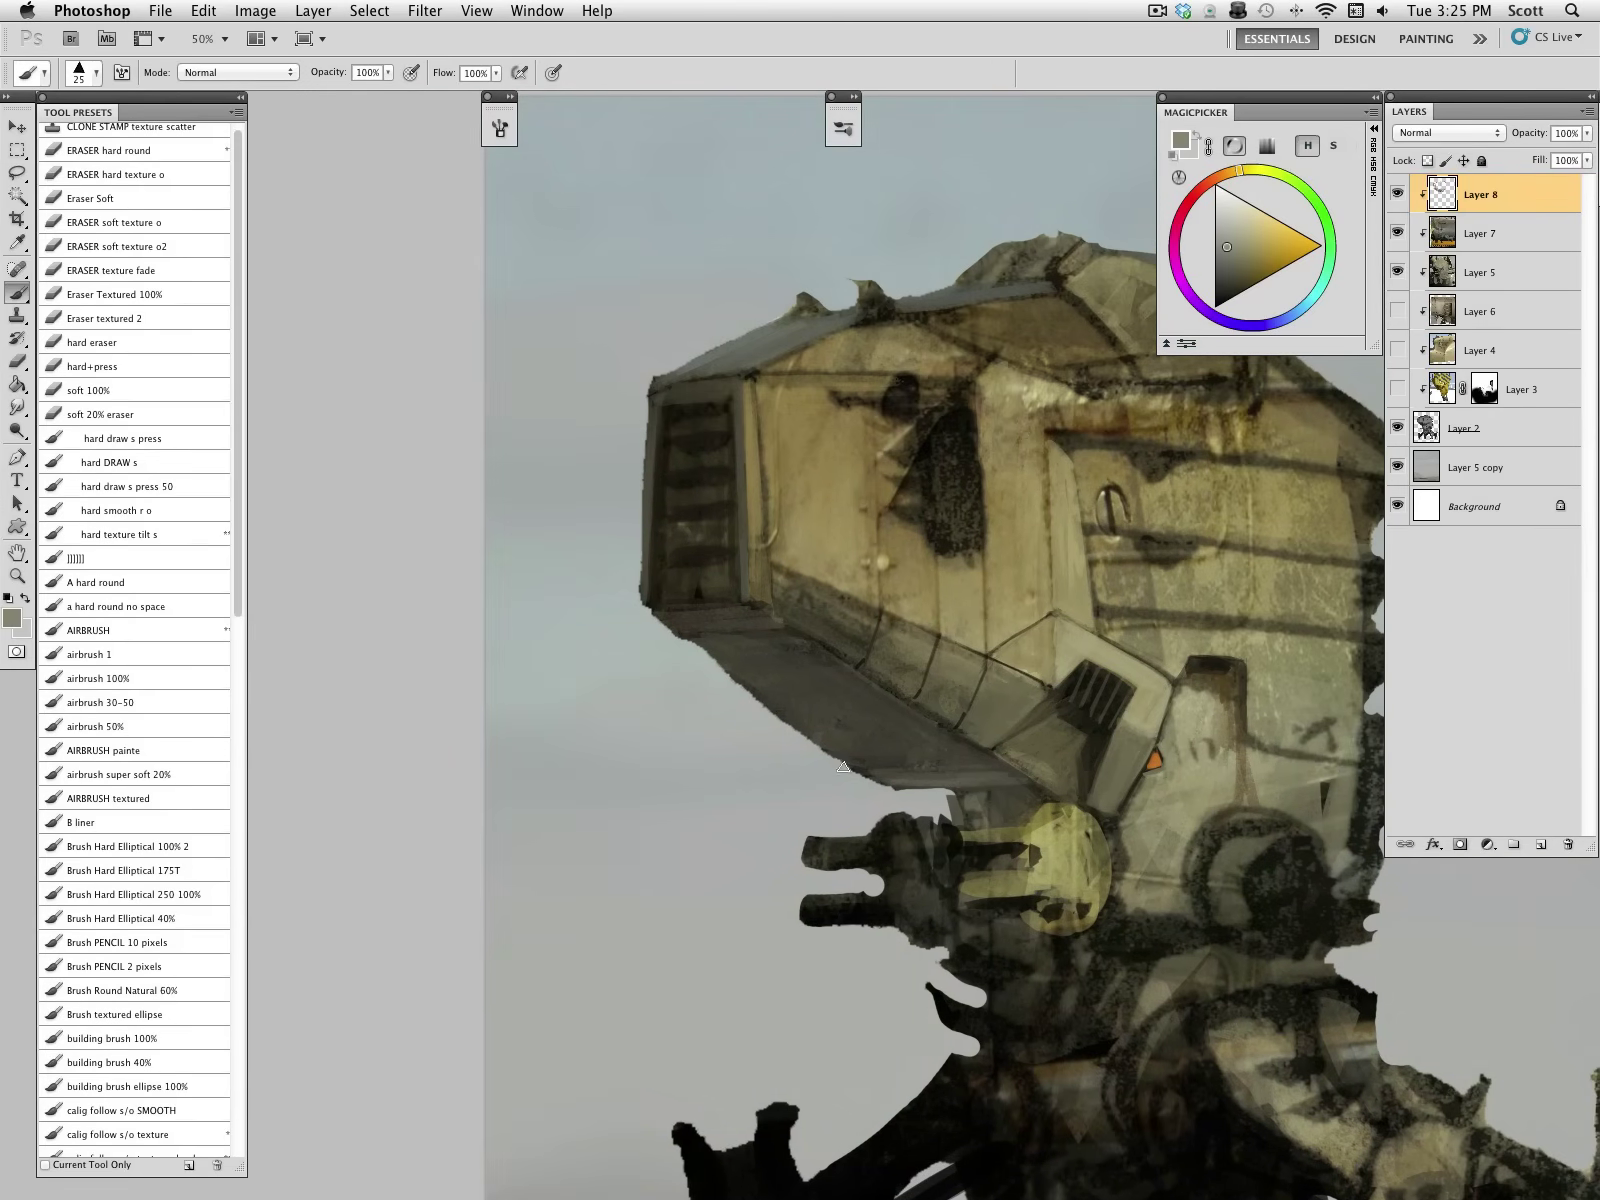
Step: Paint the rear underside of the lower jaw above the gun barrels with grey and an enlarged brush
key(bracketright)
key(bracketright)
key(bracketright)
key(bracketright)
key(bracketright)
key(bracketright)
key(bracketright)
mouse_move(932, 785)
mouse_down()
mouse_move(957, 761)
mouse_move(800, 654)
mouse_move(825, 714)
mouse_move(955, 786)
mouse_move(1060, 804)
mouse_up()
Step: Shade the underside of the lower jaw from the snout back to the hinge with a sampled dark tone
alt+click(960, 424)
key(bracketleft)
key(bracketleft)
key(bracketleft)
key(bracketleft)
key(bracketleft)
key(bracketleft)
key(bracketleft)
key(bracketleft)
key(bracketright)
key(bracketright)
key(bracketright)
key(bracketright)
key(bracketright)
key(bracketright)
key(bracketright)
key(bracketright)
key(bracketright)
mouse_move(739, 614)
mouse_down()
mouse_move(1008, 787)
mouse_move(825, 696)
mouse_move(1000, 790)
mouse_up()
Step: Paint two pale yellow-green gun barrels below the jaw and repaint the round mount behind them
alt+click(1076, 795)
key(bracketleft)
key(bracketleft)
key(bracketleft)
key(bracketleft)
drag(965, 843, 1064, 840)
mouse_move(962, 895)
mouse_down()
mouse_move(1097, 885)
mouse_move(958, 883)
mouse_move(1028, 877)
mouse_move(1014, 868)
mouse_move(1047, 915)
mouse_move(1090, 910)
mouse_up()
alt+click(942, 872)
alt+click(1056, 922)
mouse_move(1018, 832)
mouse_down()
mouse_move(1094, 816)
mouse_move(1008, 826)
mouse_move(1114, 866)
mouse_move(1094, 900)
mouse_up()
Step: Redraw the rear rim of the round gun mount with sampled tones and a smaller brush
alt+click(1036, 799)
key(bracketleft)
key(bracketleft)
key(bracketleft)
alt+click(1103, 844)
alt+click(1187, 750)
alt+click(1098, 808)
mouse_move(1114, 822)
mouse_down()
mouse_move(1061, 804)
mouse_move(1124, 862)
mouse_move(1114, 915)
mouse_move(1107, 868)
mouse_move(1098, 918)
mouse_up()
alt+click(1147, 867)
Step: Refine the shading of the gun mount and its barrel ends with tones sampled around them
key(bracketright)
key(bracketright)
alt+click(1085, 887)
alt+click(1075, 938)
alt+click(1092, 866)
key(bracketright)
key(bracketright)
alt+click(1018, 873)
key(bracketleft)
alt+click(1031, 668)
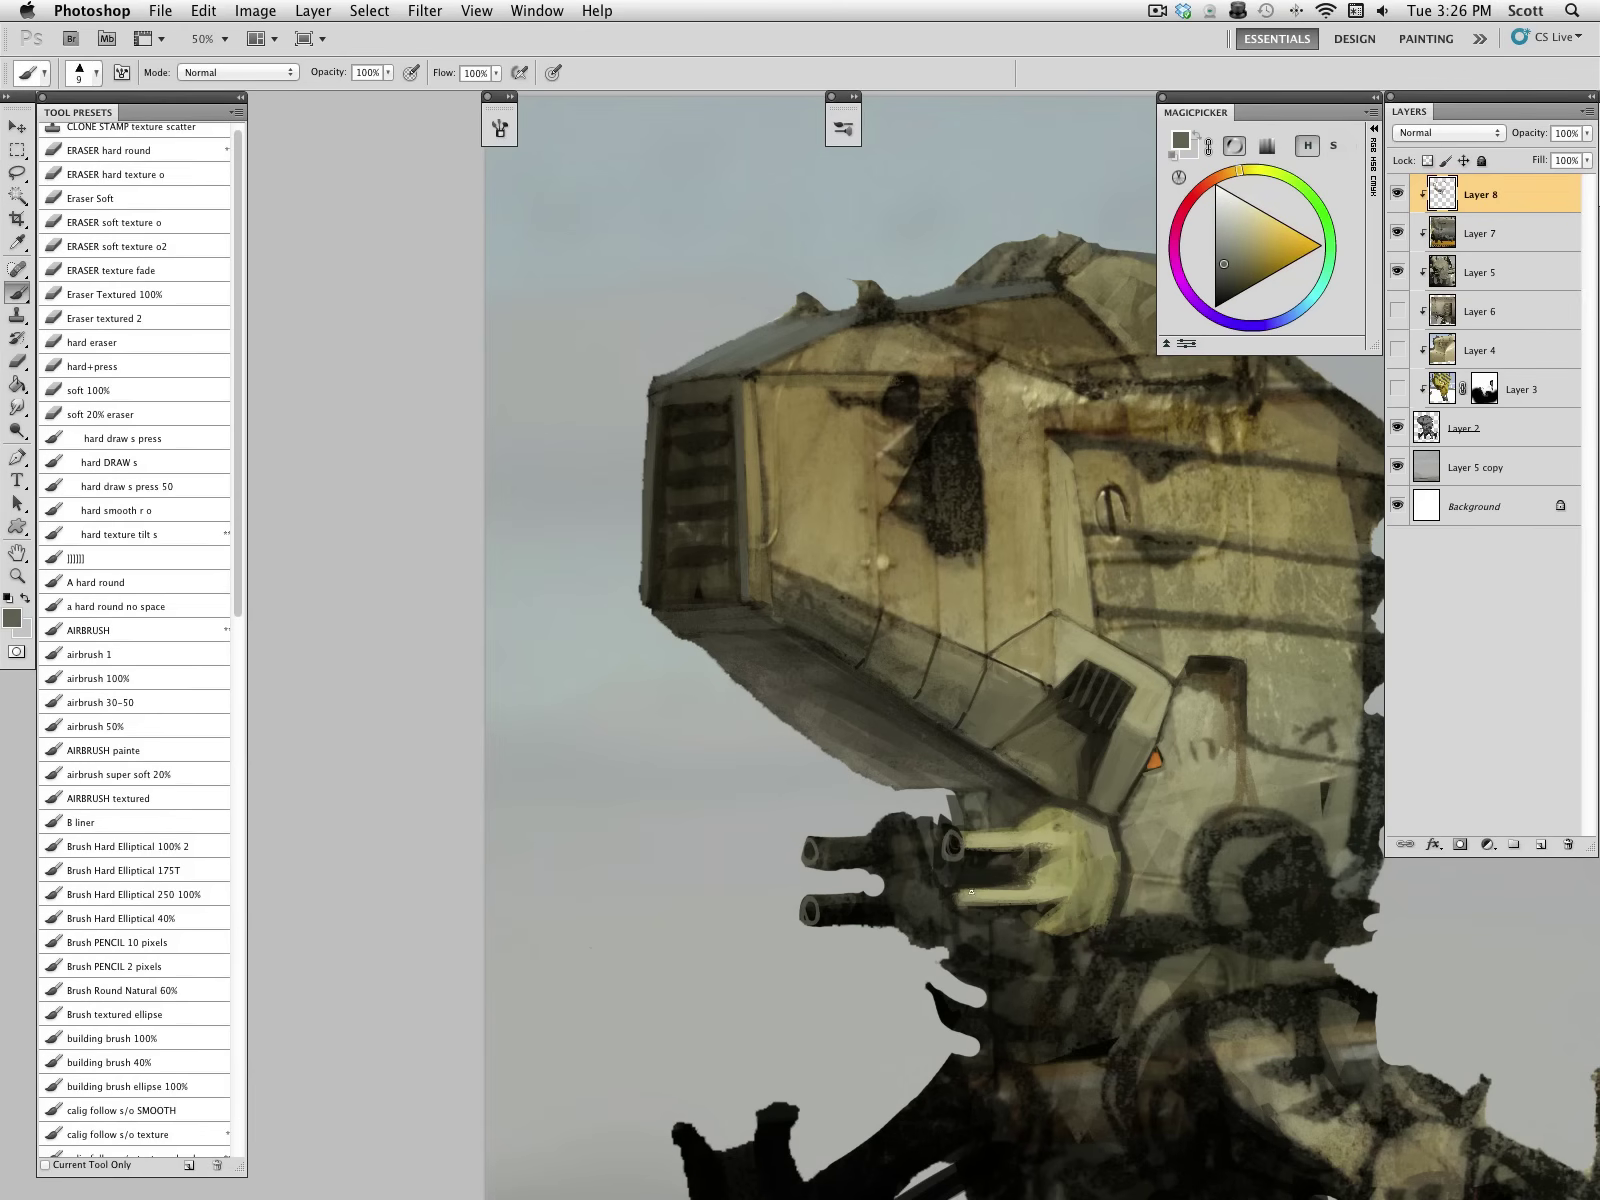
Step: Shade the lower edges of both yellow-green barrels with a sampled tone and a finer brush
alt+click(971, 831)
alt+click(1030, 858)
alt+click(895, 778)
key(bracketleft)
key(bracketleft)
key(bracketleft)
drag(956, 858, 1038, 850)
mouse_move(964, 911)
mouse_down()
mouse_move(1050, 906)
mouse_move(1048, 939)
mouse_move(1071, 923)
mouse_up()
Step: Clean up the gun mount's lower edge with sampled tones and add a small dark bolt between the barrels
alt+click(1079, 948)
alt+click(941, 946)
alt+click(1081, 930)
alt+click(1084, 920)
alt+click(1042, 963)
key(bracketleft)
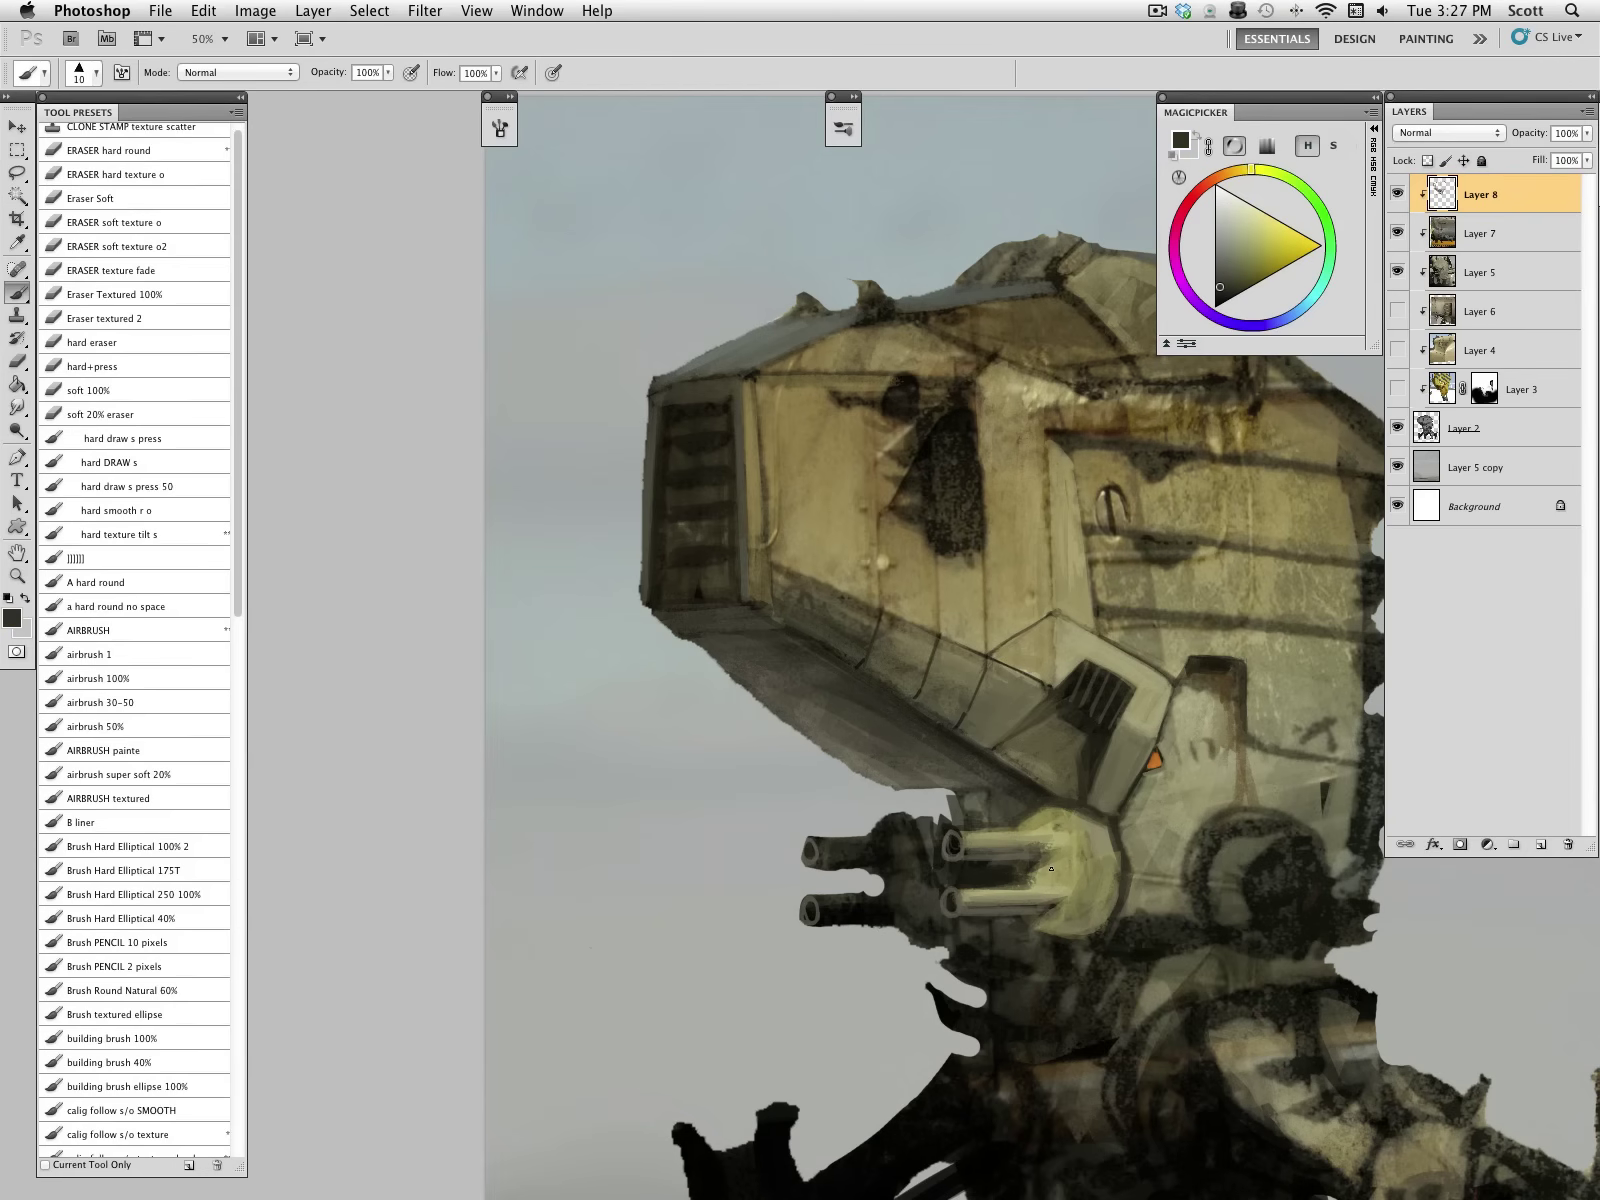
alt+click(1150, 718)
drag(1041, 873, 1046, 868)
Step: Blend the mount surface between the two barrels with sampled light olive tones at 25 px
alt+click(1054, 861)
key(bracketright)
key(bracketright)
key(bracketright)
alt+click(1055, 915)
alt+click(1022, 868)
alt+click(1053, 830)
drag(1036, 898, 1006, 891)
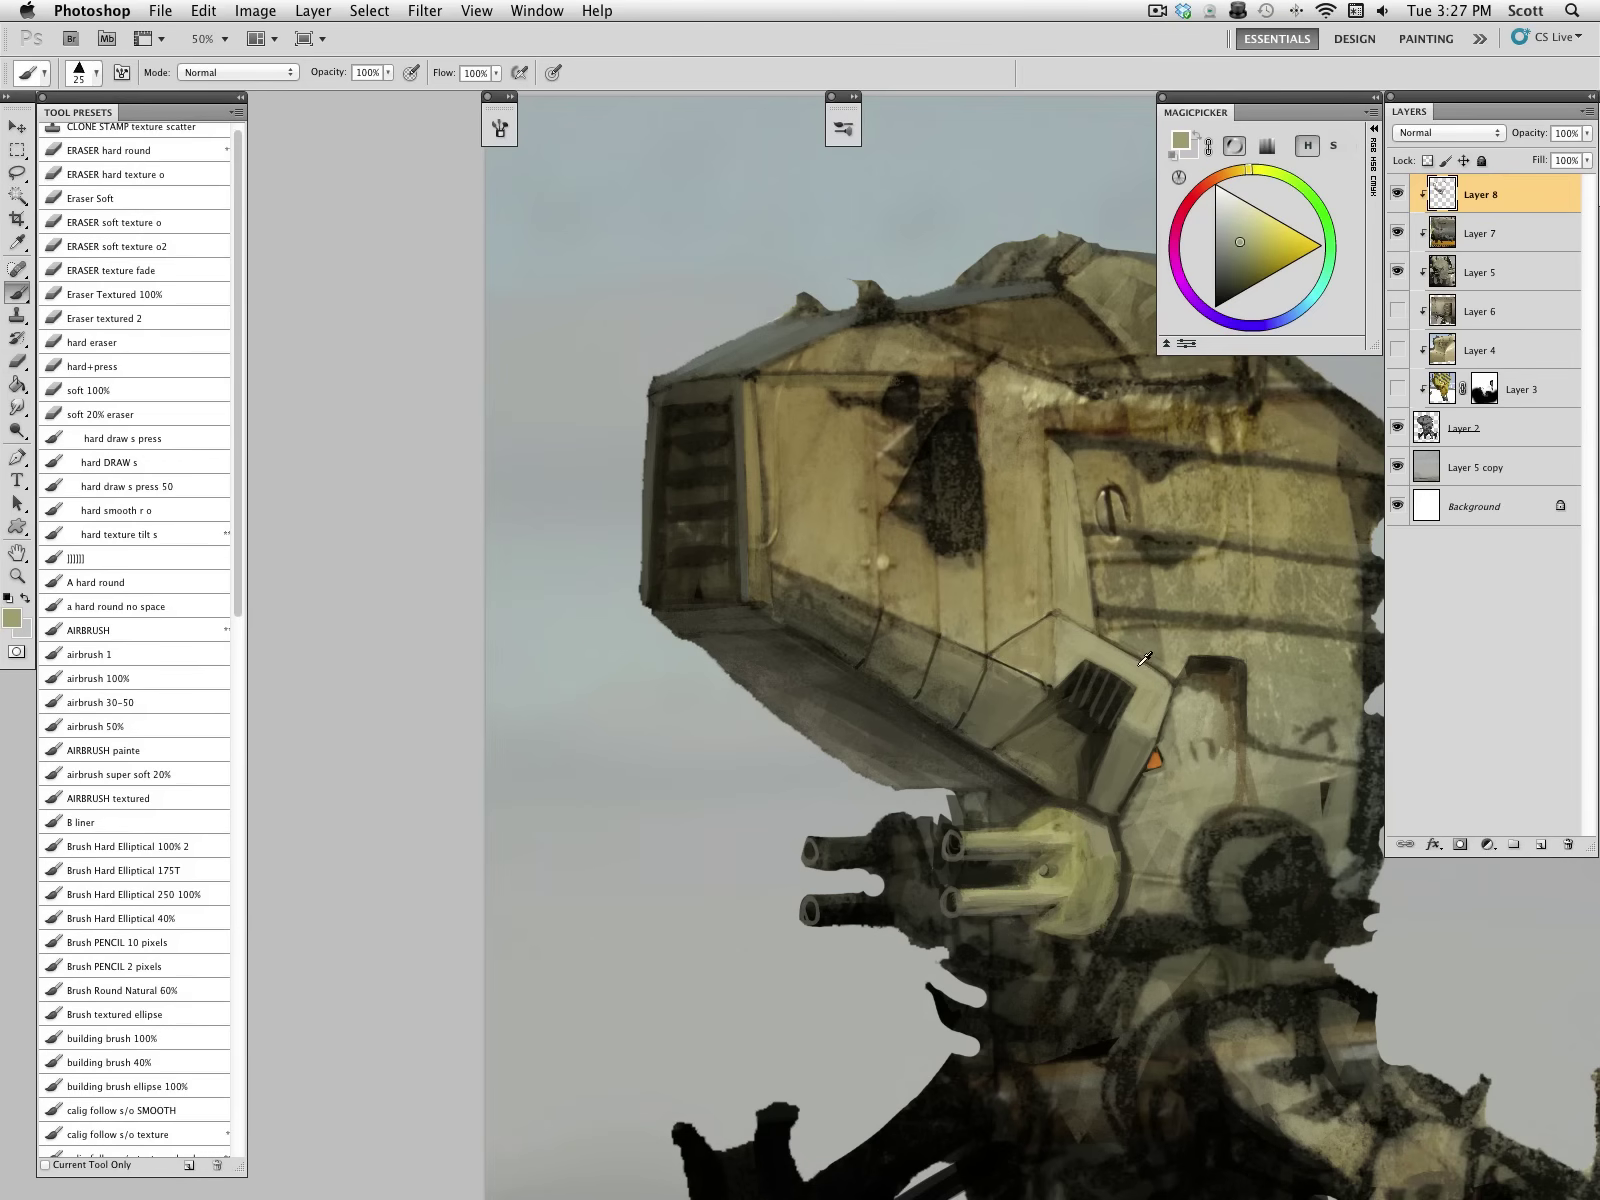
Step: Paint out the oval handle and dark smudges on the cheek panel with a sampled olive tan at 40 px
alt+click(1095, 497)
key(bracketright)
key(bracketright)
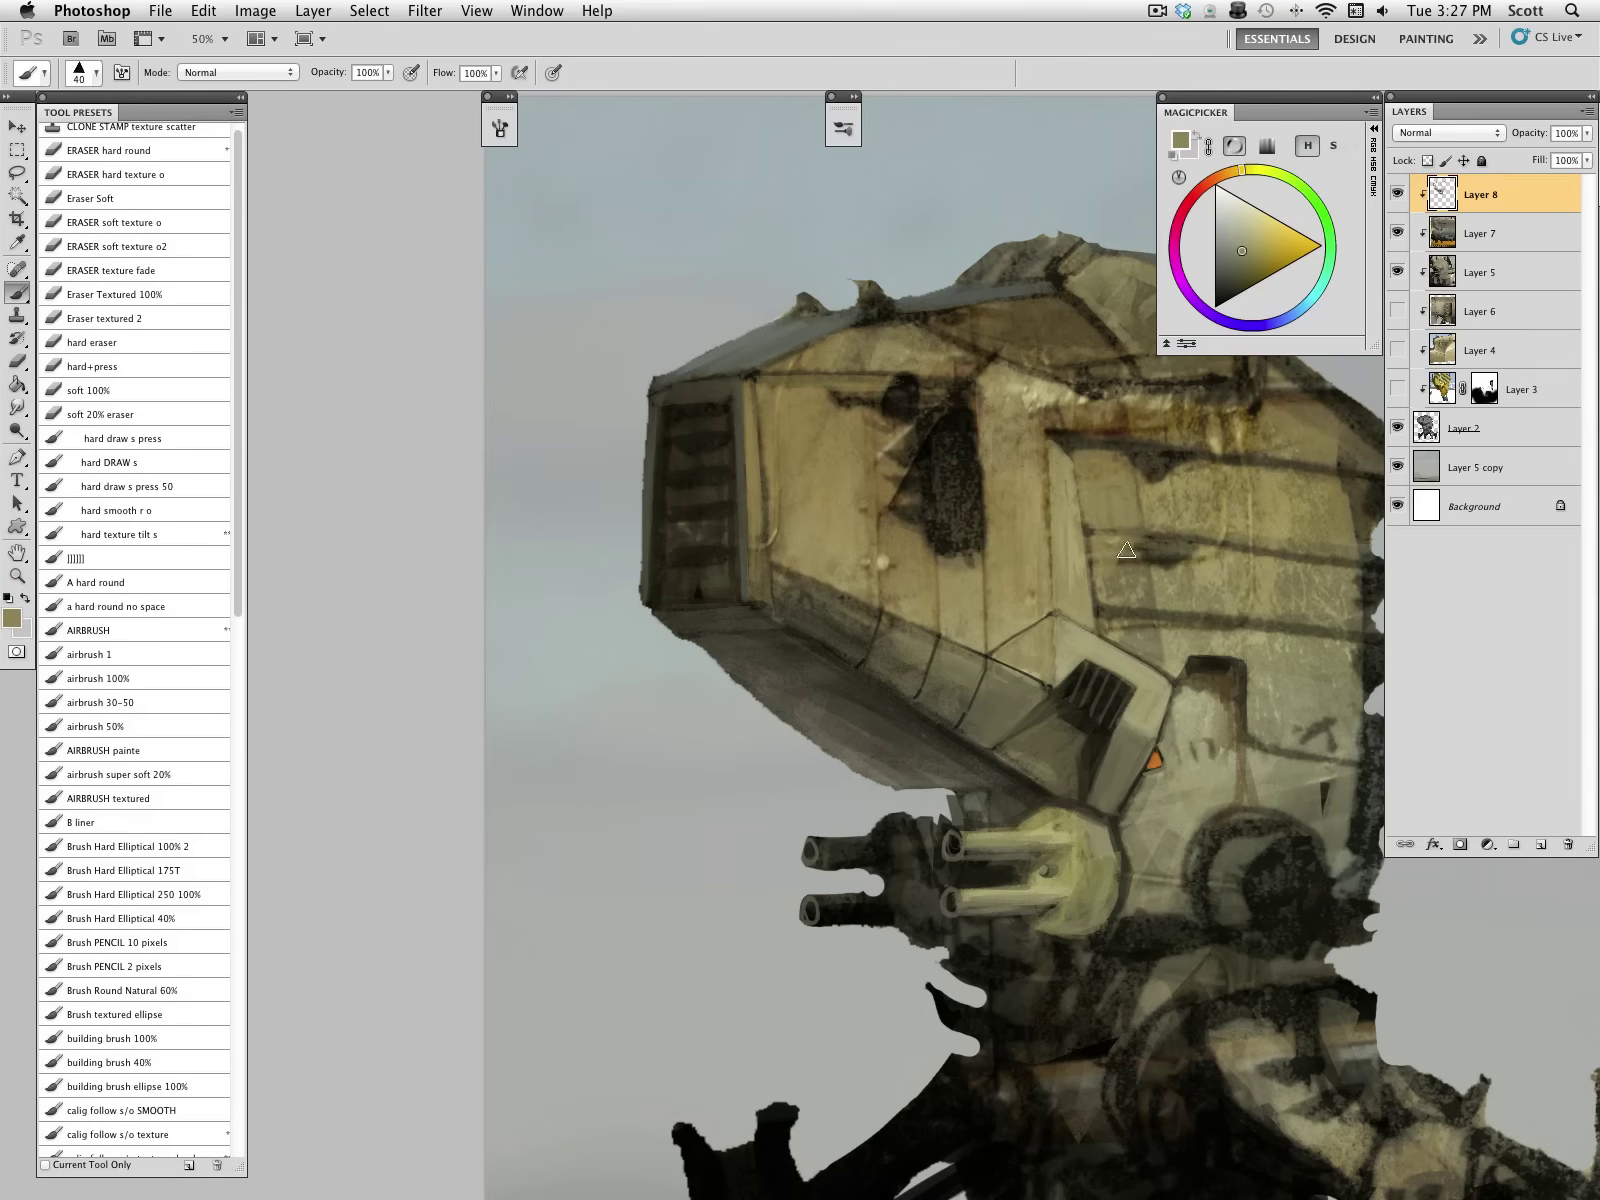
drag(1168, 534, 1205, 534)
mouse_move(1142, 482)
mouse_down()
mouse_move(1190, 478)
mouse_move(1152, 485)
mouse_up()
Step: Brighten the light strip at the cheek panel's front corner with a sampled pale yellow at 20 px
drag(1030, 858, 754, 852)
alt+click(764, 383)
alt+click(768, 376)
key(bracketleft)
drag(772, 441, 796, 478)
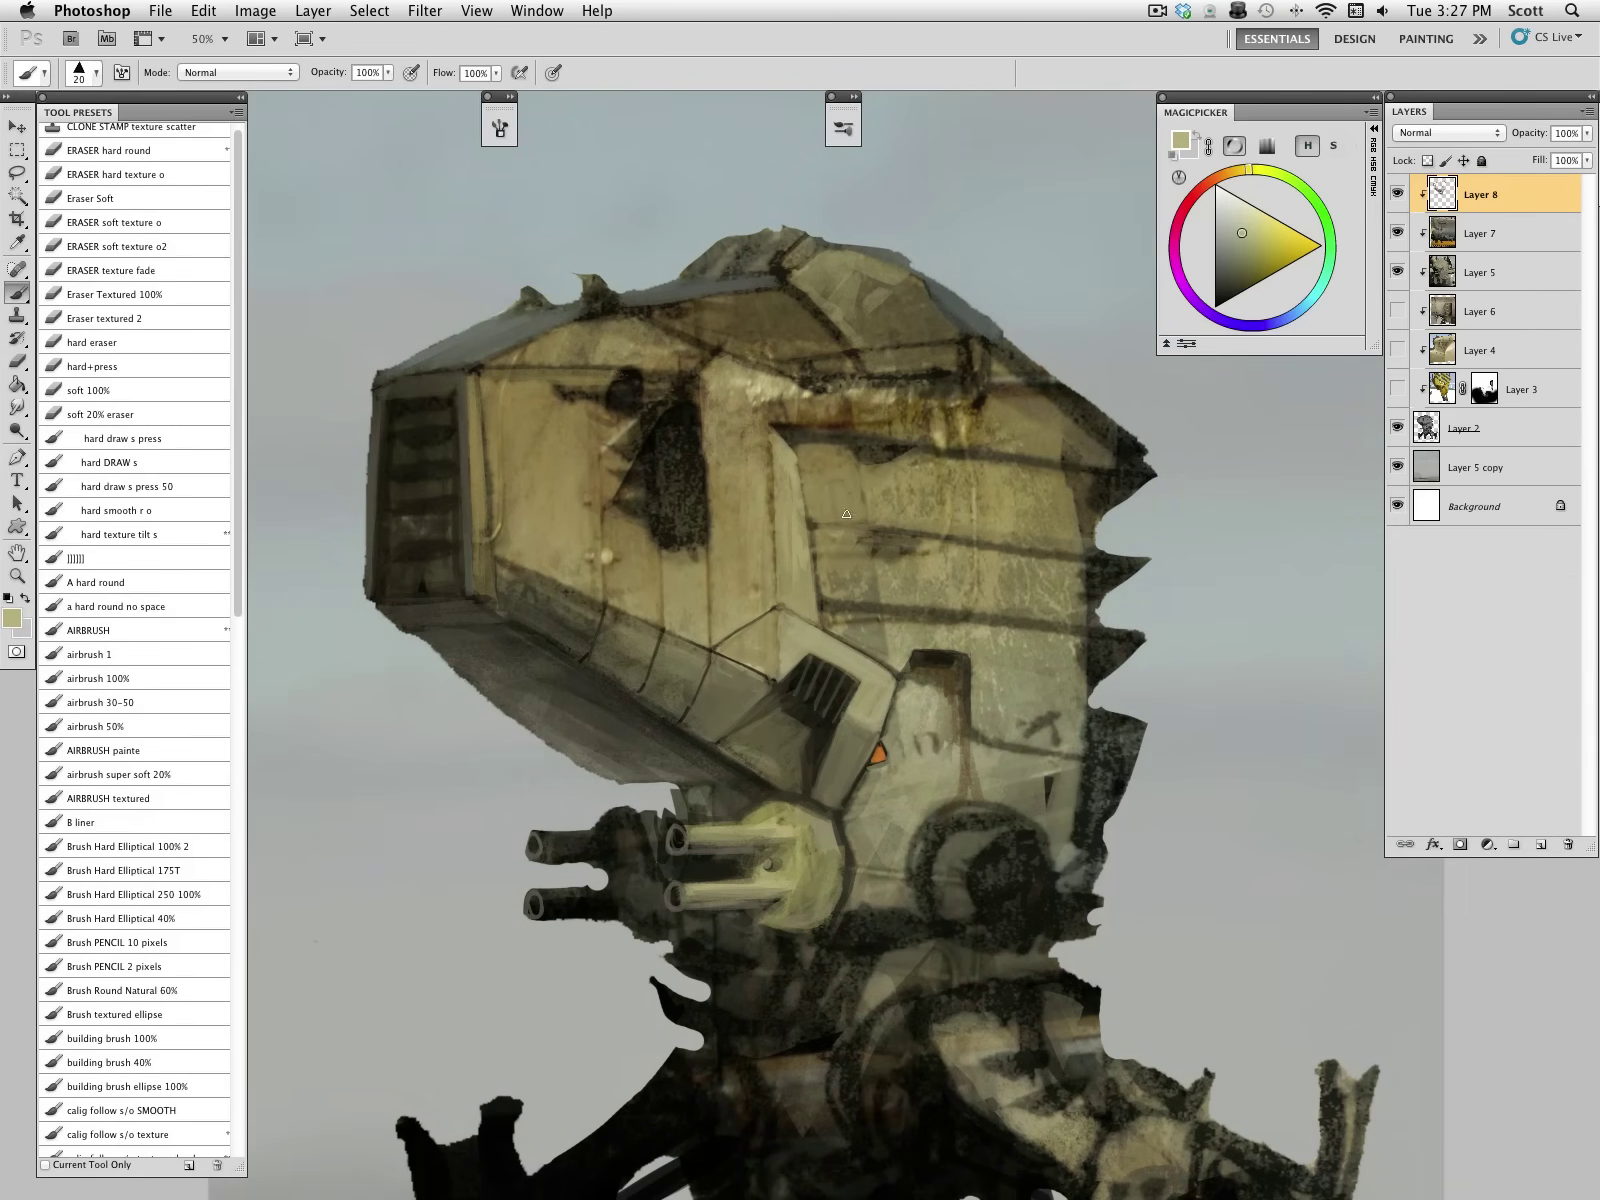
Step: Cover the rusty band above the cheek panel with a sampled tan
alt+click(770, 412)
key(bracketright)
key(bracketright)
key(bracketright)
drag(772, 407, 884, 413)
mouse_move(772, 419)
mouse_down()
mouse_move(1003, 447)
mouse_move(811, 405)
mouse_move(918, 392)
mouse_move(944, 413)
mouse_move(999, 394)
mouse_move(1060, 444)
mouse_up()
Step: Clean up the overhang's rear end near the pointed back tip with a sampled tone
alt+click(1068, 419)
key(bracketleft)
key(bracketleft)
key(bracketleft)
drag(1096, 441, 1122, 468)
key(bracketright)
key(bracketright)
key(bracketright)
key(bracketright)
drag(1066, 426, 1104, 464)
Step: Paint out the dark smudges around the eye window with sampled tans from the face panel
alt+click(723, 552)
mouse_move(680, 551)
mouse_down()
mouse_move(641, 536)
mouse_move(610, 491)
mouse_move(637, 487)
mouse_move(609, 450)
mouse_move(627, 436)
mouse_move(615, 498)
mouse_move(655, 556)
mouse_up()
key(bracketright)
key(bracketright)
mouse_move(657, 454)
mouse_down()
mouse_move(664, 529)
mouse_move(653, 457)
mouse_move(653, 478)
mouse_move(676, 425)
mouse_move(690, 490)
mouse_move(680, 386)
mouse_move(514, 375)
mouse_up()
alt+click(688, 427)
alt+click(514, 375)
mouse_move(655, 380)
mouse_down()
mouse_move(528, 384)
mouse_move(590, 398)
mouse_move(572, 407)
mouse_move(675, 454)
mouse_move(508, 383)
mouse_move(633, 424)
mouse_move(645, 412)
mouse_move(601, 402)
mouse_move(655, 411)
mouse_move(645, 515)
mouse_up()
Step: Define the eye window's dark side slot and grey lower sill with sampled tones at 20 px
alt+click(577, 397)
key(bracketleft)
key(bracketleft)
key(bracketleft)
alt+click(620, 436)
alt+click(652, 293)
key(bracketleft)
key(bracketleft)
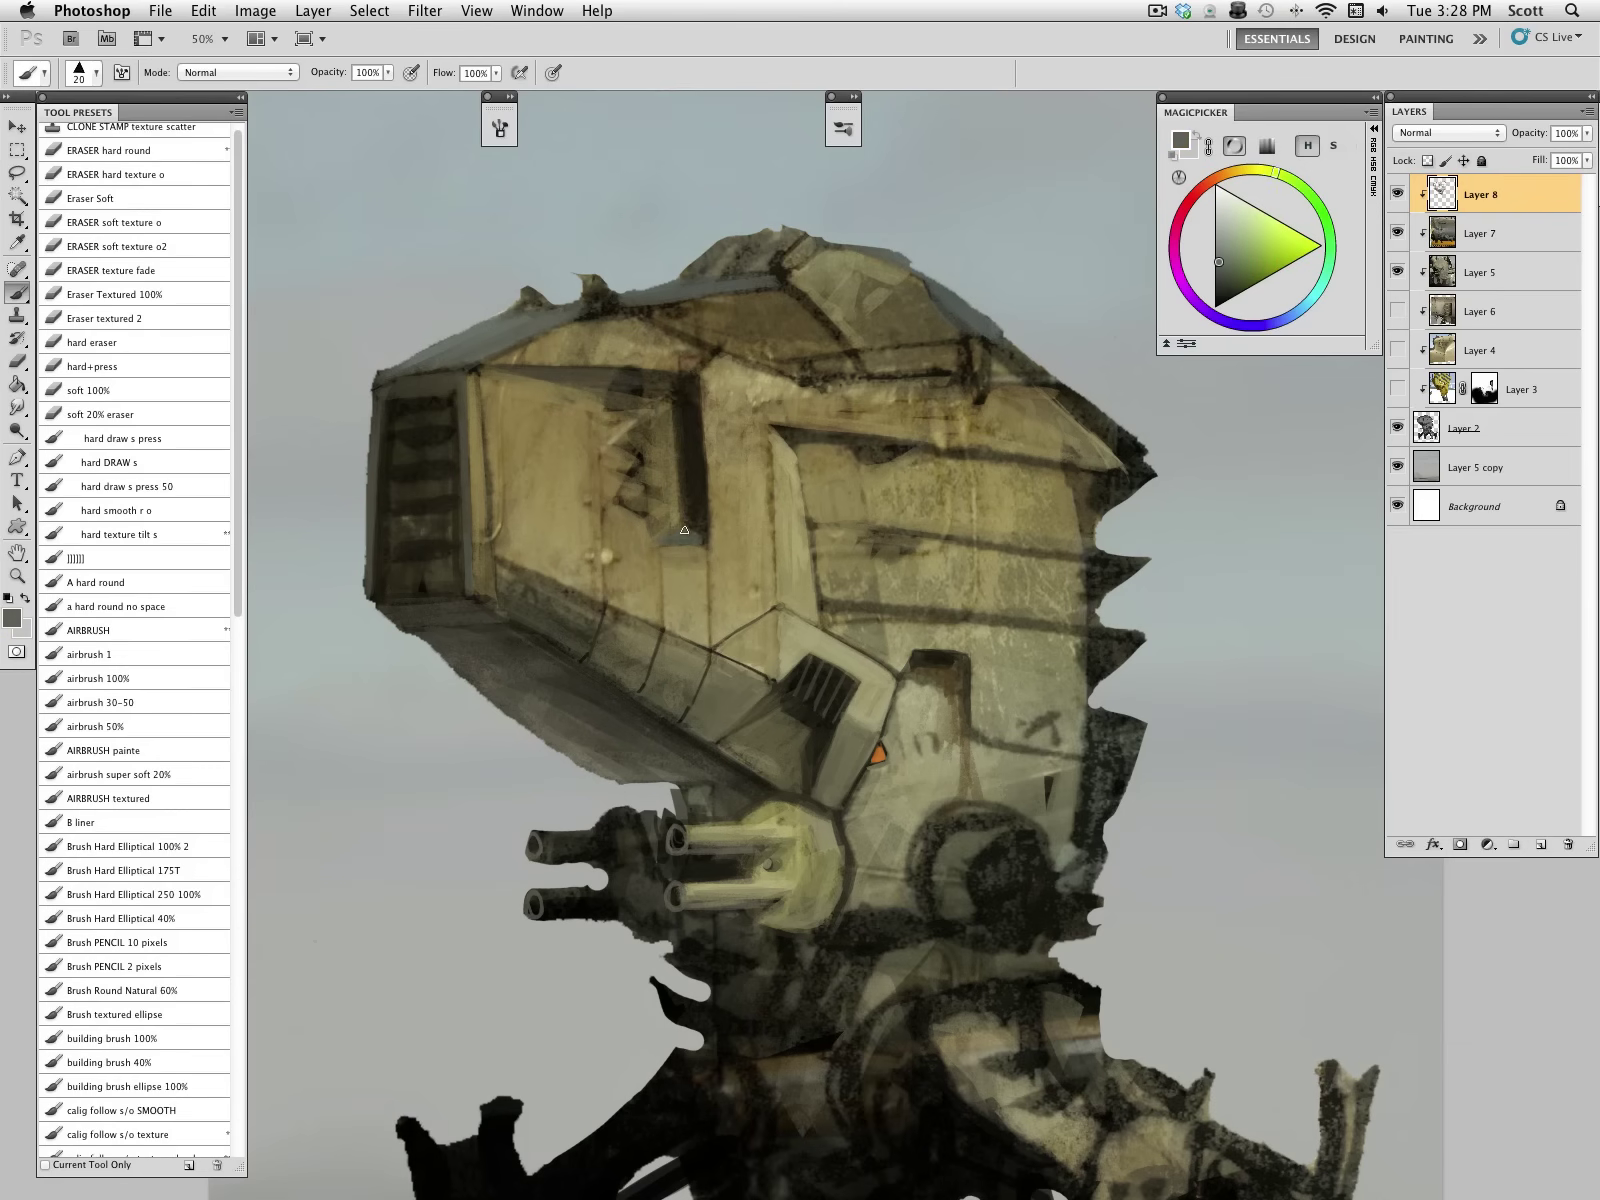
alt+click(665, 546)
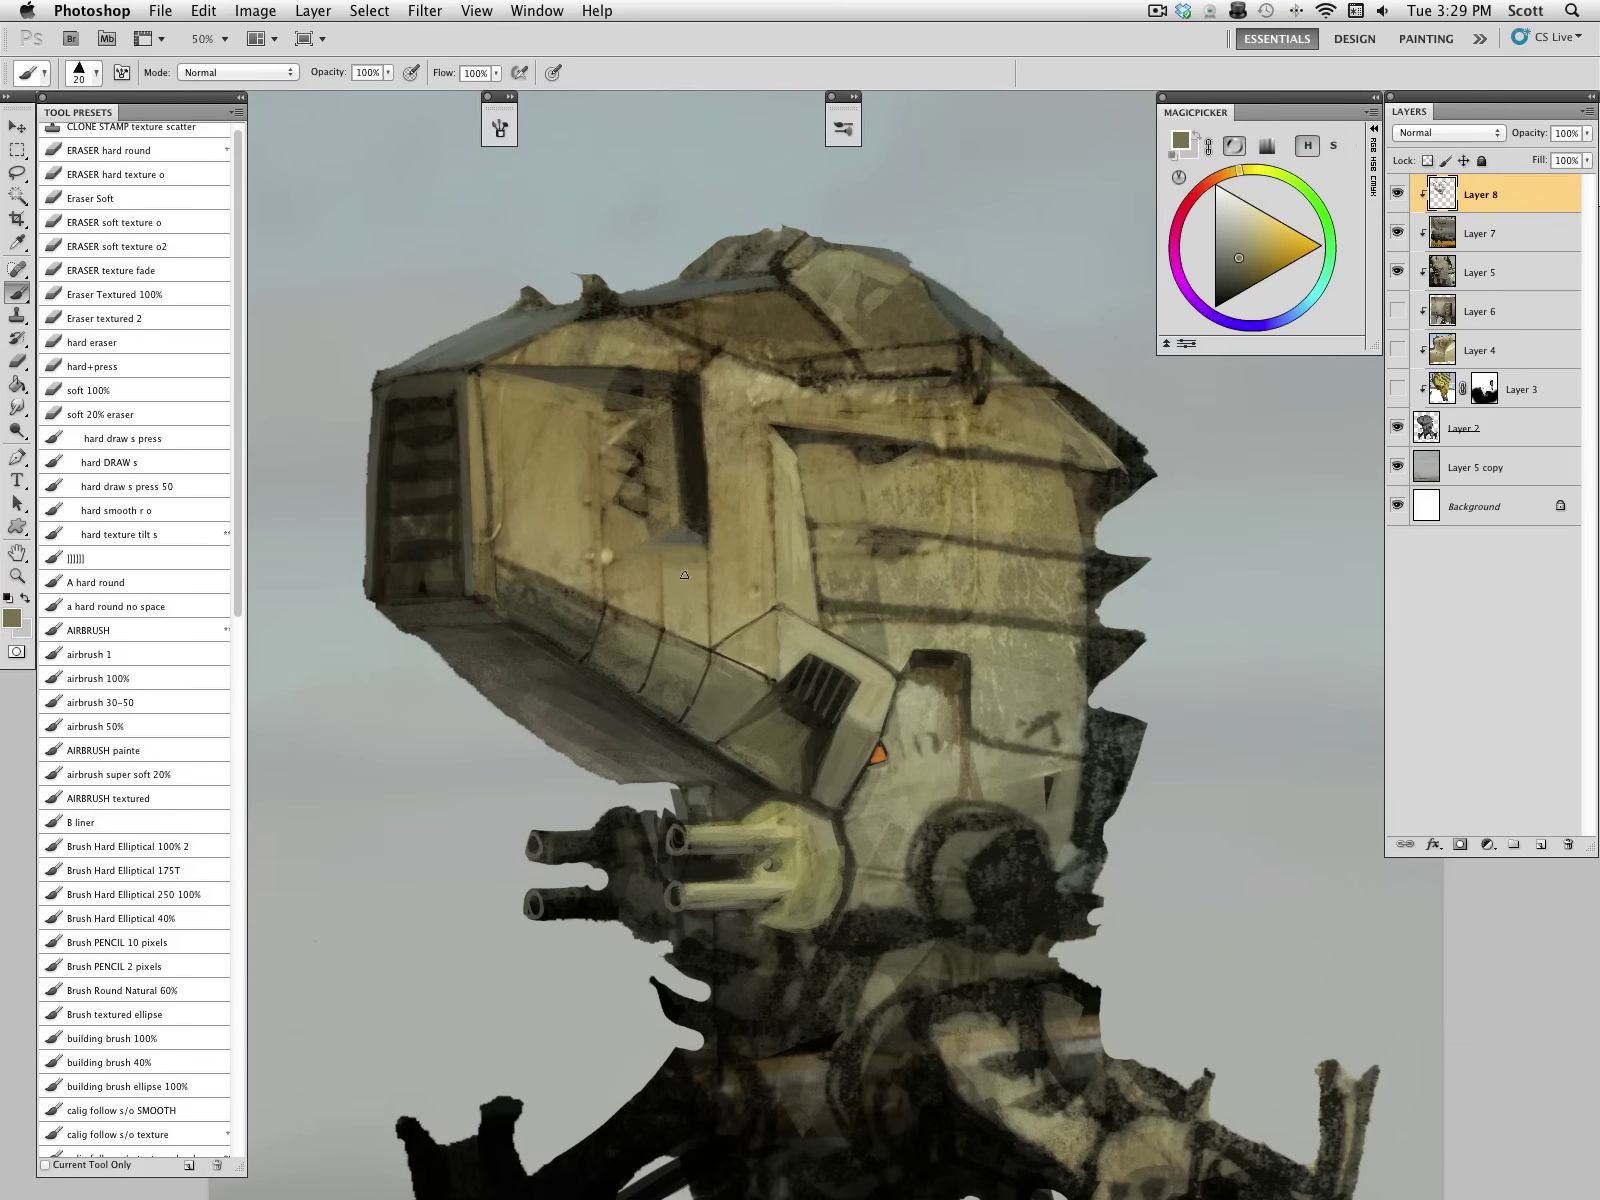
Step: Sharpen the eye window's rear edge and upper corner with colours sampled around the frame
alt+click(669, 463)
key(bracketleft)
key(bracketleft)
mouse_move(704, 534)
mouse_down()
mouse_move(697, 376)
mouse_move(703, 520)
mouse_up()
alt+click(704, 424)
drag(694, 376, 698, 508)
alt+click(691, 398)
alt+click(727, 370)
drag(703, 366, 690, 356)
Step: Paint the lower roof plane above the eye window with a sampled colour and a larger brush
alt+click(600, 376)
key(bracketright)
key(bracketright)
key(bracketright)
mouse_move(690, 356)
mouse_down()
mouse_move(605, 348)
mouse_move(629, 323)
mouse_up()
mouse_move(629, 323)
mouse_down()
mouse_move(543, 341)
mouse_move(660, 351)
mouse_move(662, 328)
mouse_up()
Step: Draw a thin edge line along the roof's lower rim behind the eye window using sampled tones
alt+click(735, 345)
alt+click(735, 335)
key(bracketleft)
key(bracketleft)
key(bracketleft)
key(bracketleft)
key(bracketleft)
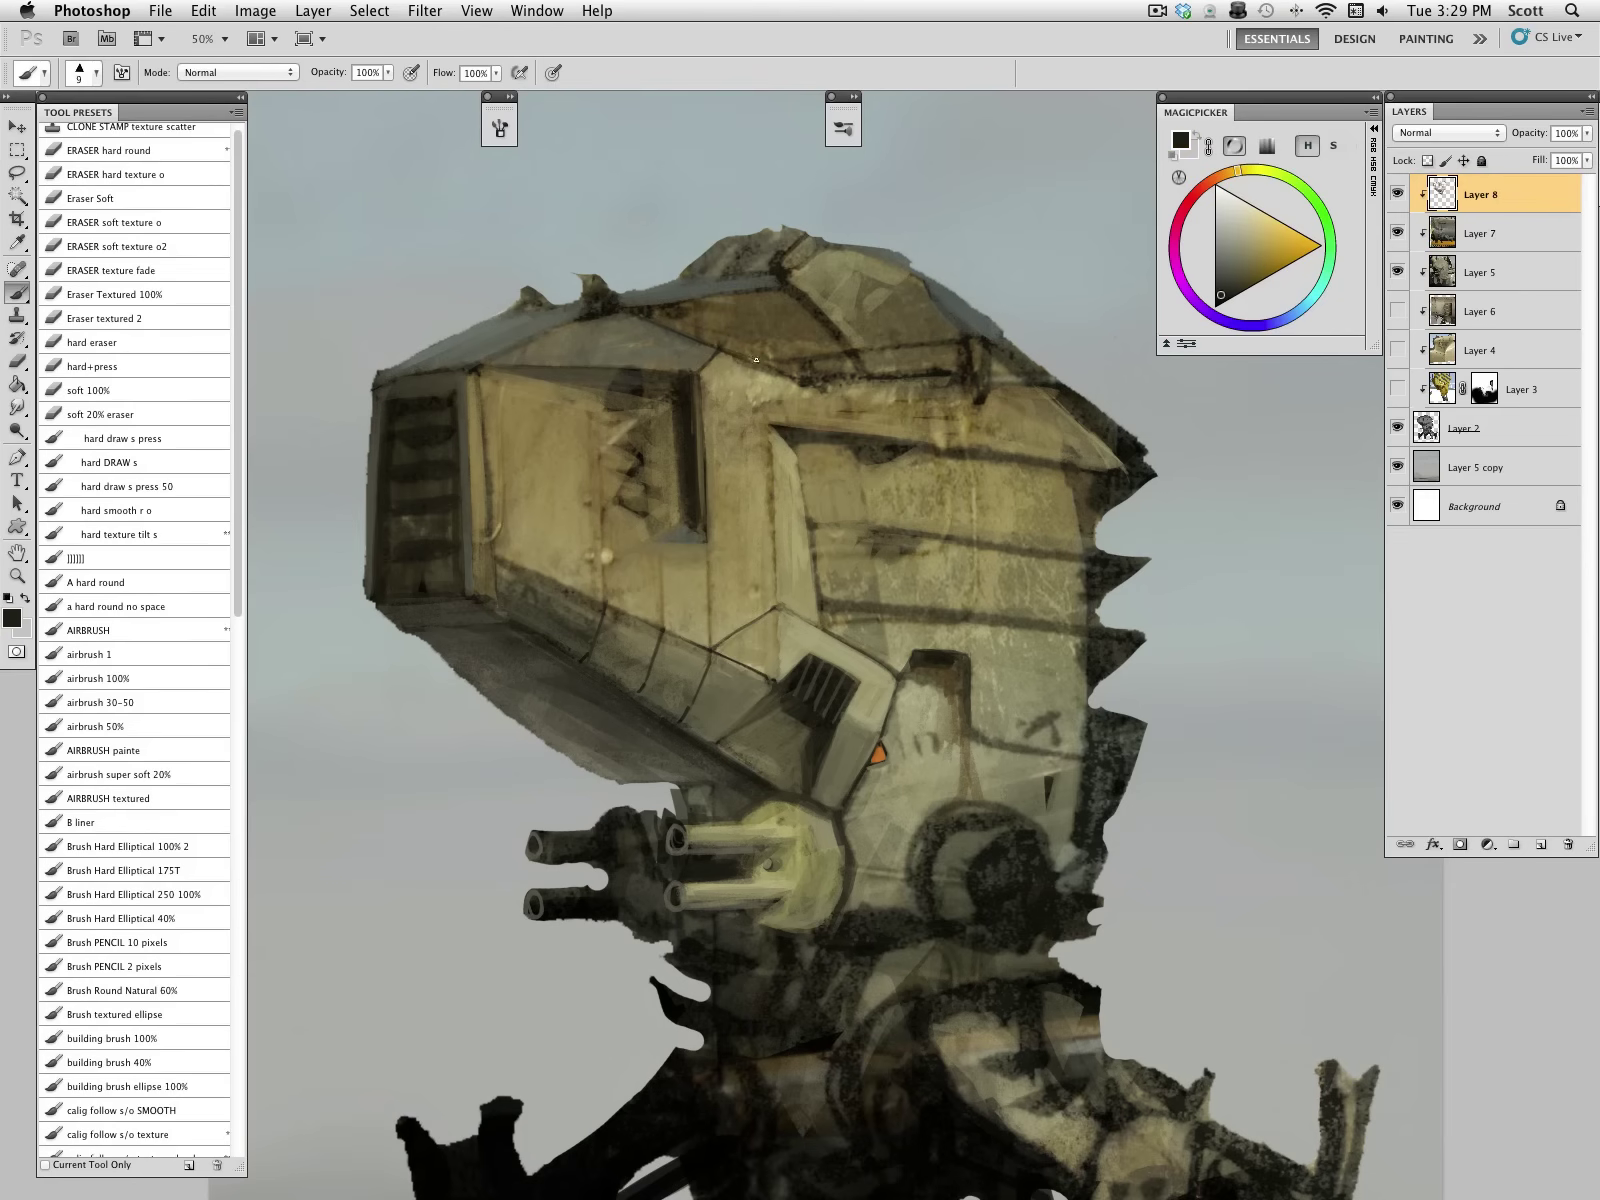
alt+click(738, 377)
mouse_move(709, 371)
mouse_down()
mouse_move(786, 377)
mouse_move(787, 358)
mouse_up()
Step: Block in the side roof plane with a sampled dark grey at 45 px
key(bracketright)
key(bracketright)
key(bracketright)
key(bracketright)
alt+click(904, 313)
drag(650, 312, 711, 318)
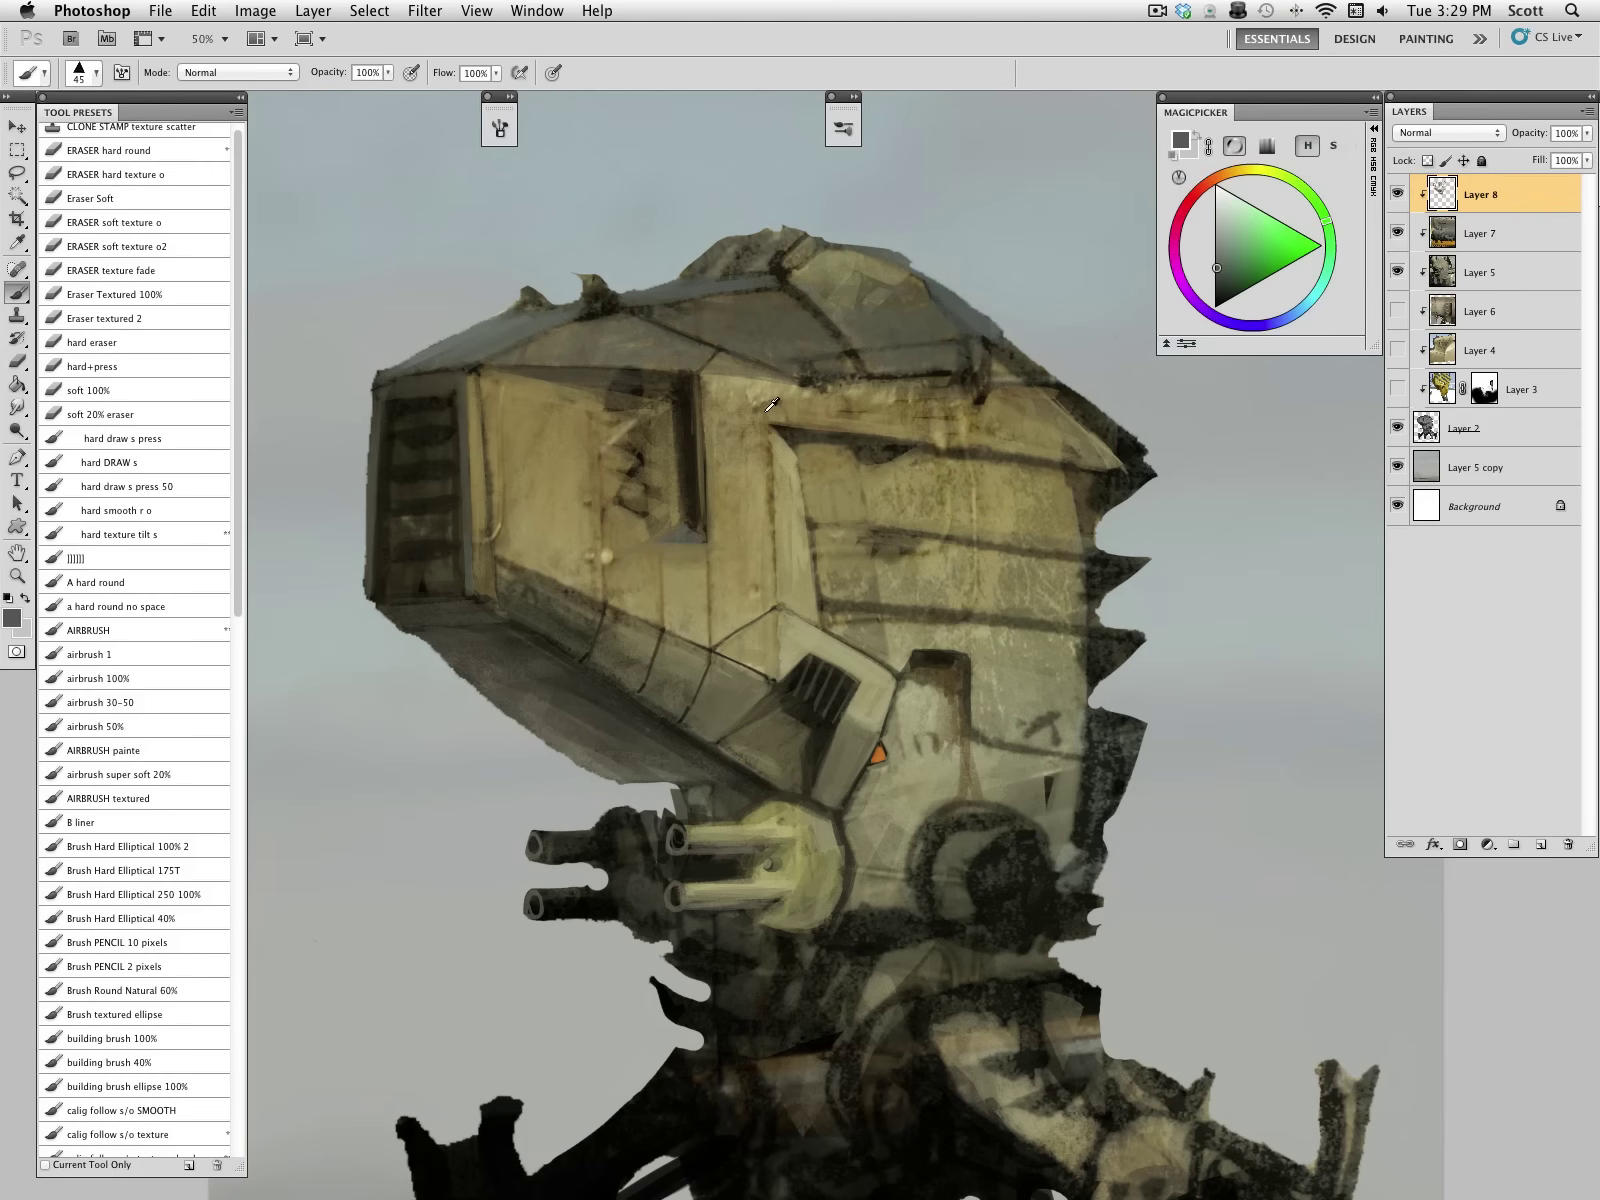
Step: Paint out the bracket at the roof rim's rear end with sampled tans and greys, leaving a dark wedge
alt+click(740, 385)
key(bracketleft)
key(bracketleft)
alt+click(969, 396)
alt+click(955, 392)
alt+click(968, 380)
mouse_move(956, 366)
mouse_down()
mouse_move(975, 397)
mouse_move(862, 382)
mouse_move(956, 372)
mouse_move(936, 352)
mouse_move(961, 353)
mouse_up()
alt+click(900, 386)
alt+click(968, 378)
alt+click(945, 358)
alt+click(968, 366)
alt+click(940, 368)
alt+click(940, 369)
key(bracketright)
alt+click(983, 412)
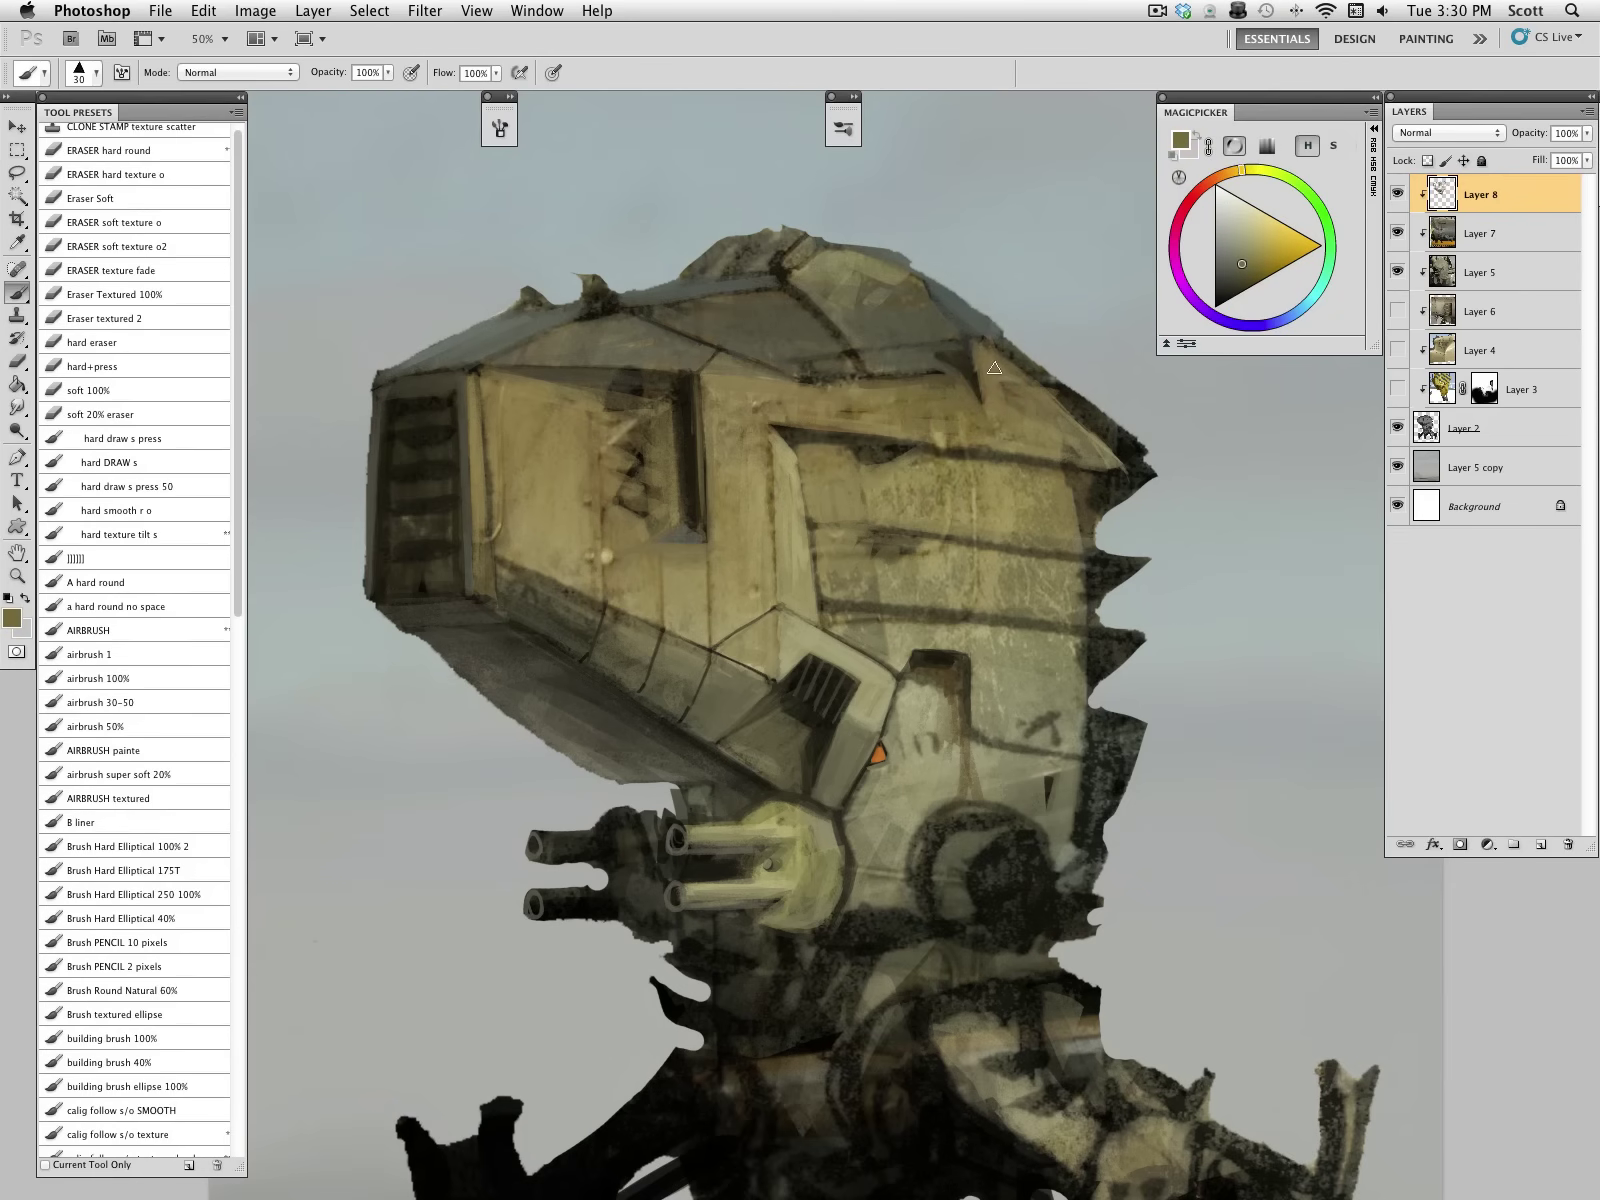
Step: Paint a grey shaded face behind the cheek's light strip and darken the upper fin's line with sampled tones
alt+click(812, 440)
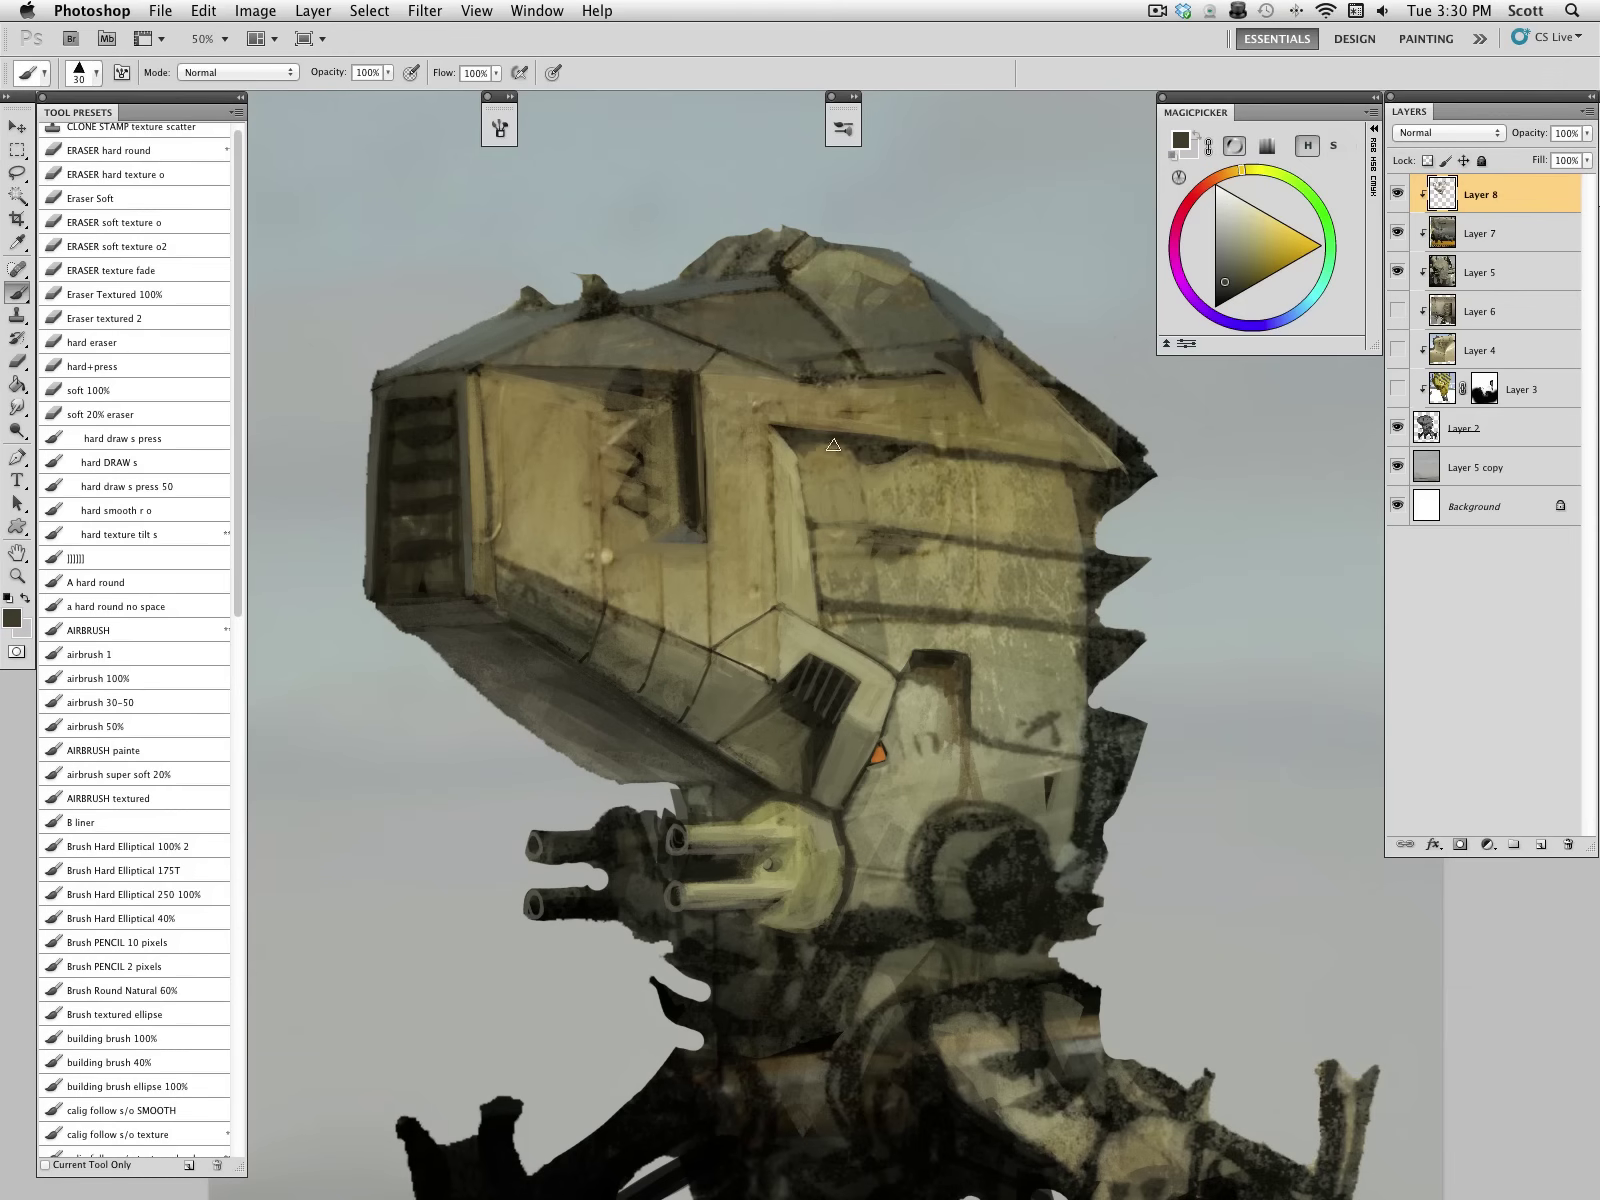
alt+click(853, 489)
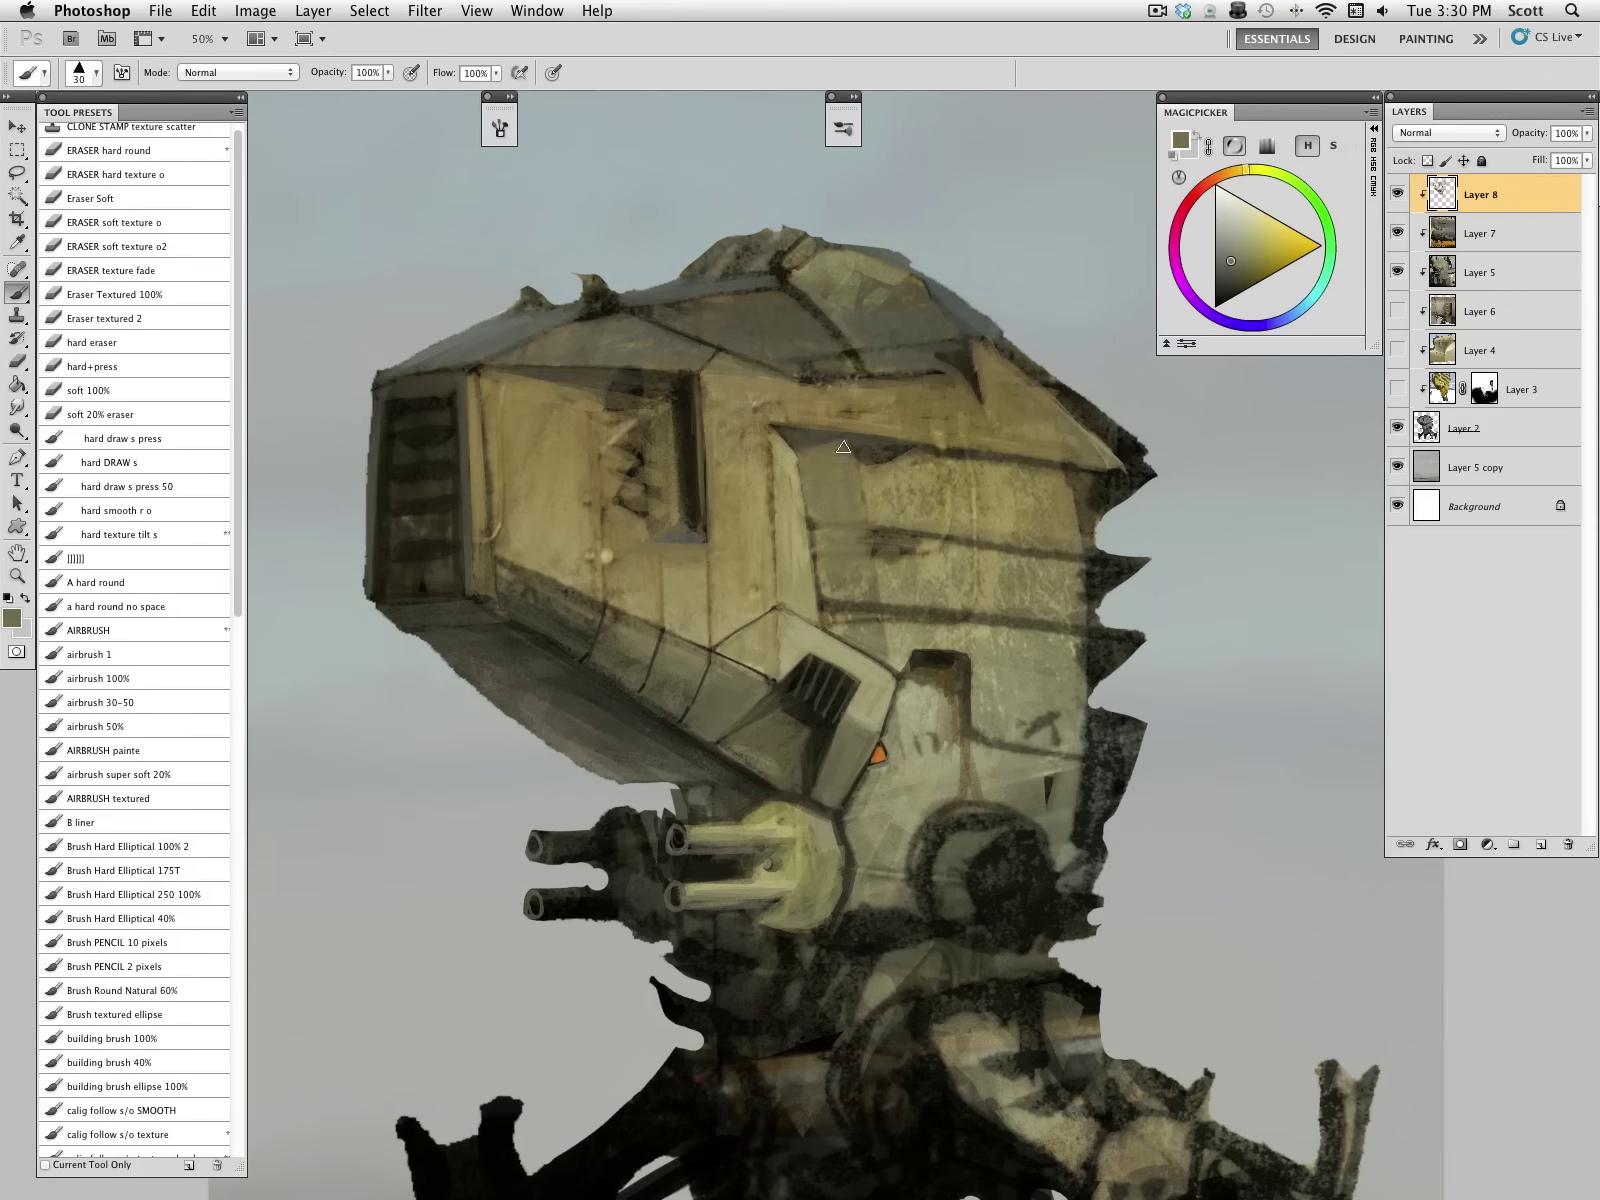
alt+click(897, 435)
key(bracketleft)
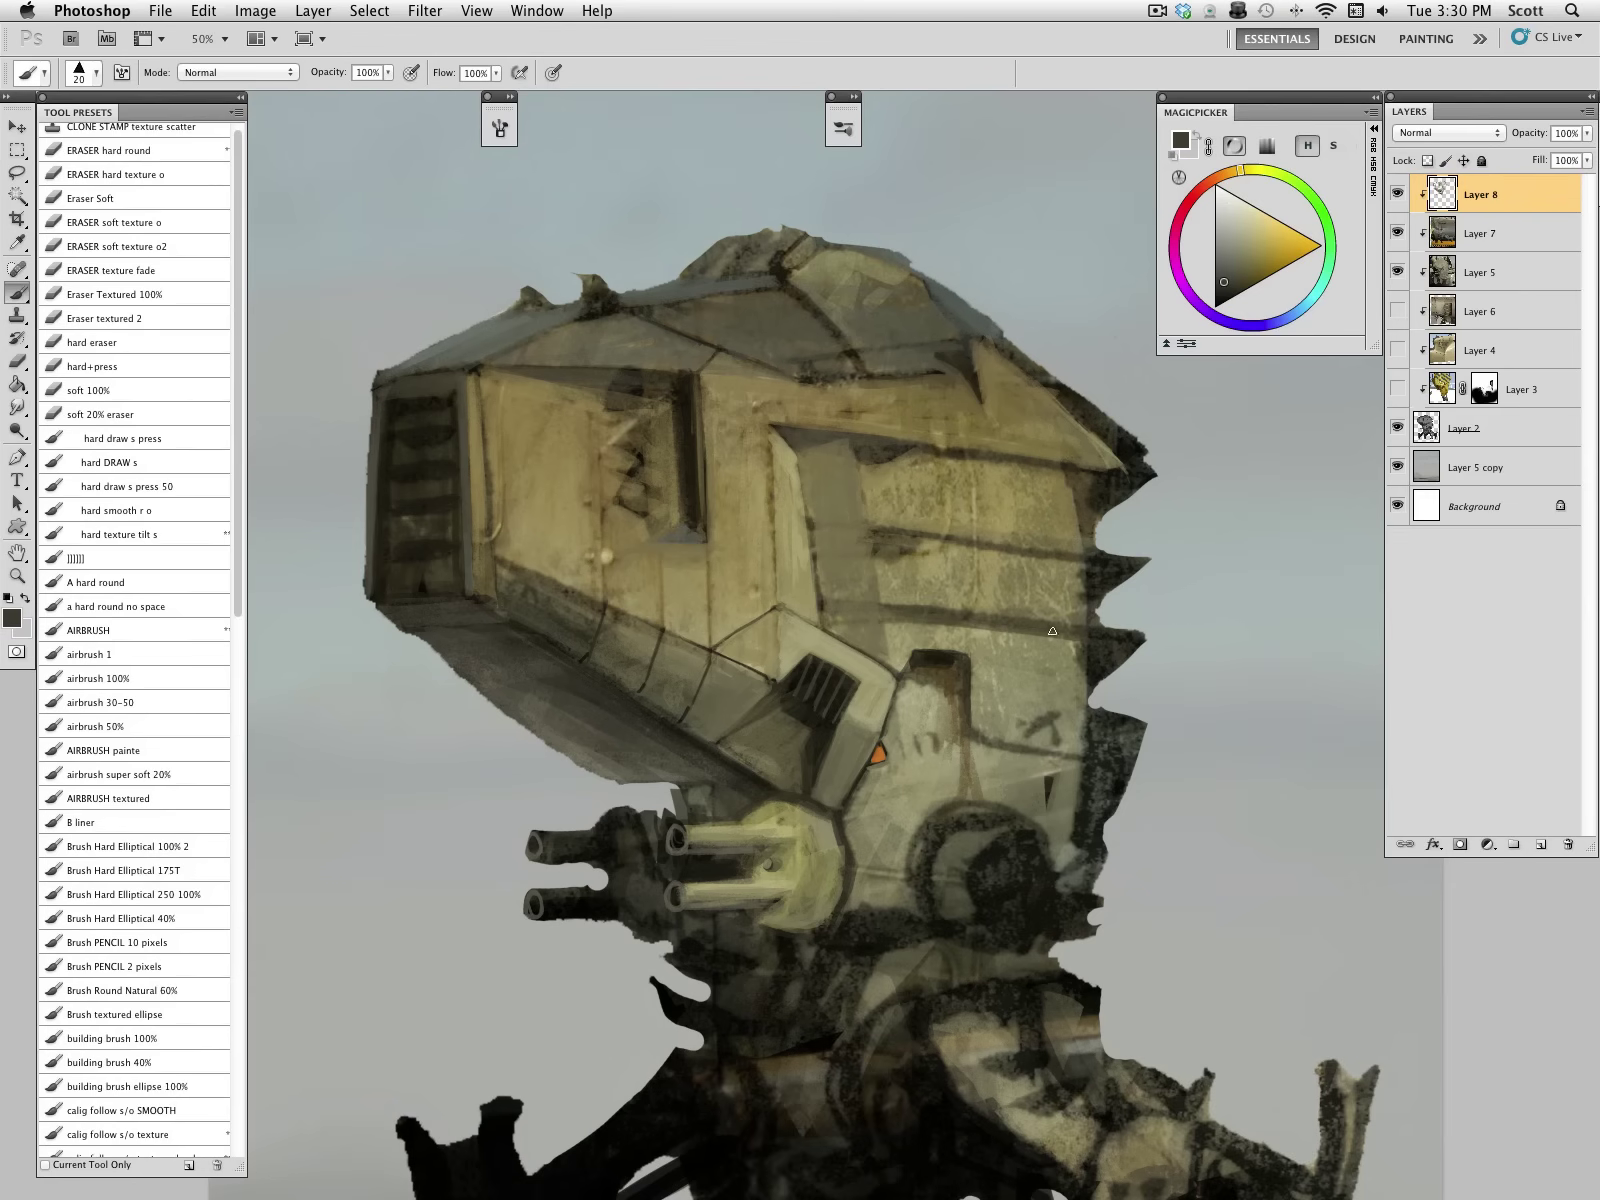
drag(905, 551, 1085, 550)
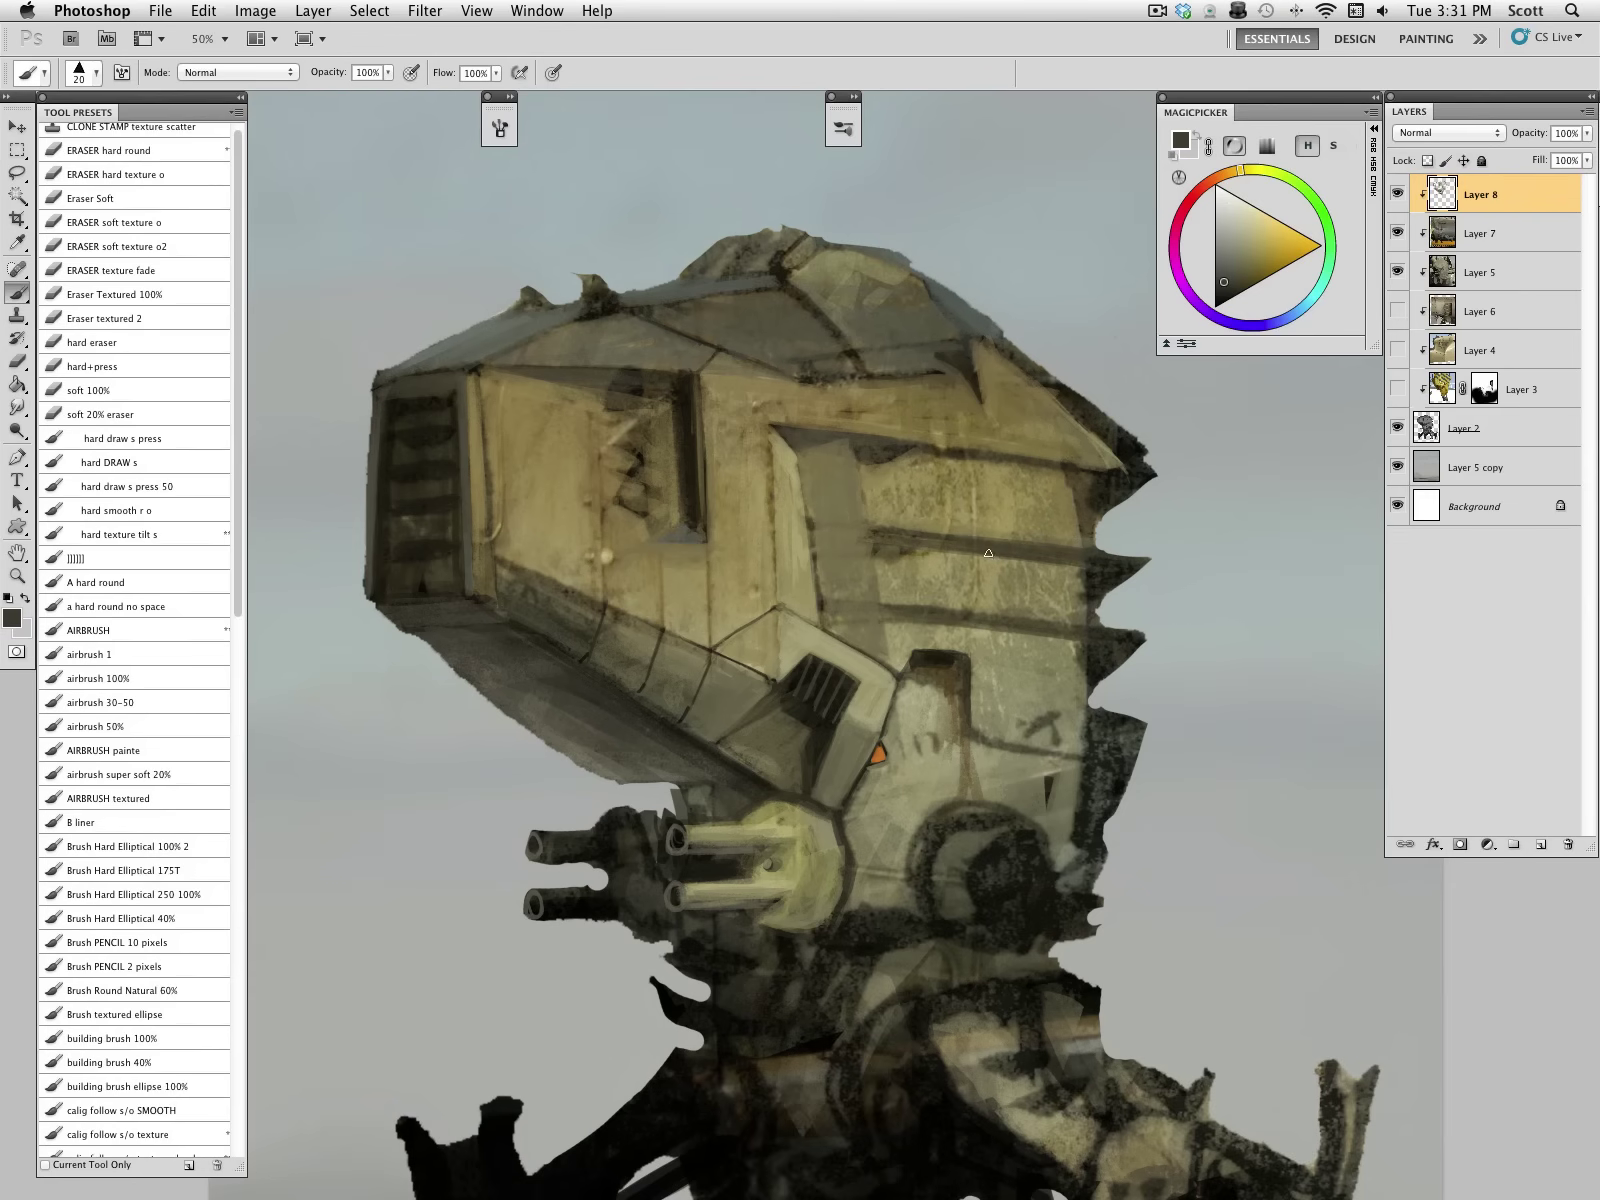
Step: Shade a vertical band across the front of the finned side panel with sampled browns at 45 px
alt+click(702, 550)
key(bracketright)
key(bracketright)
key(bracketright)
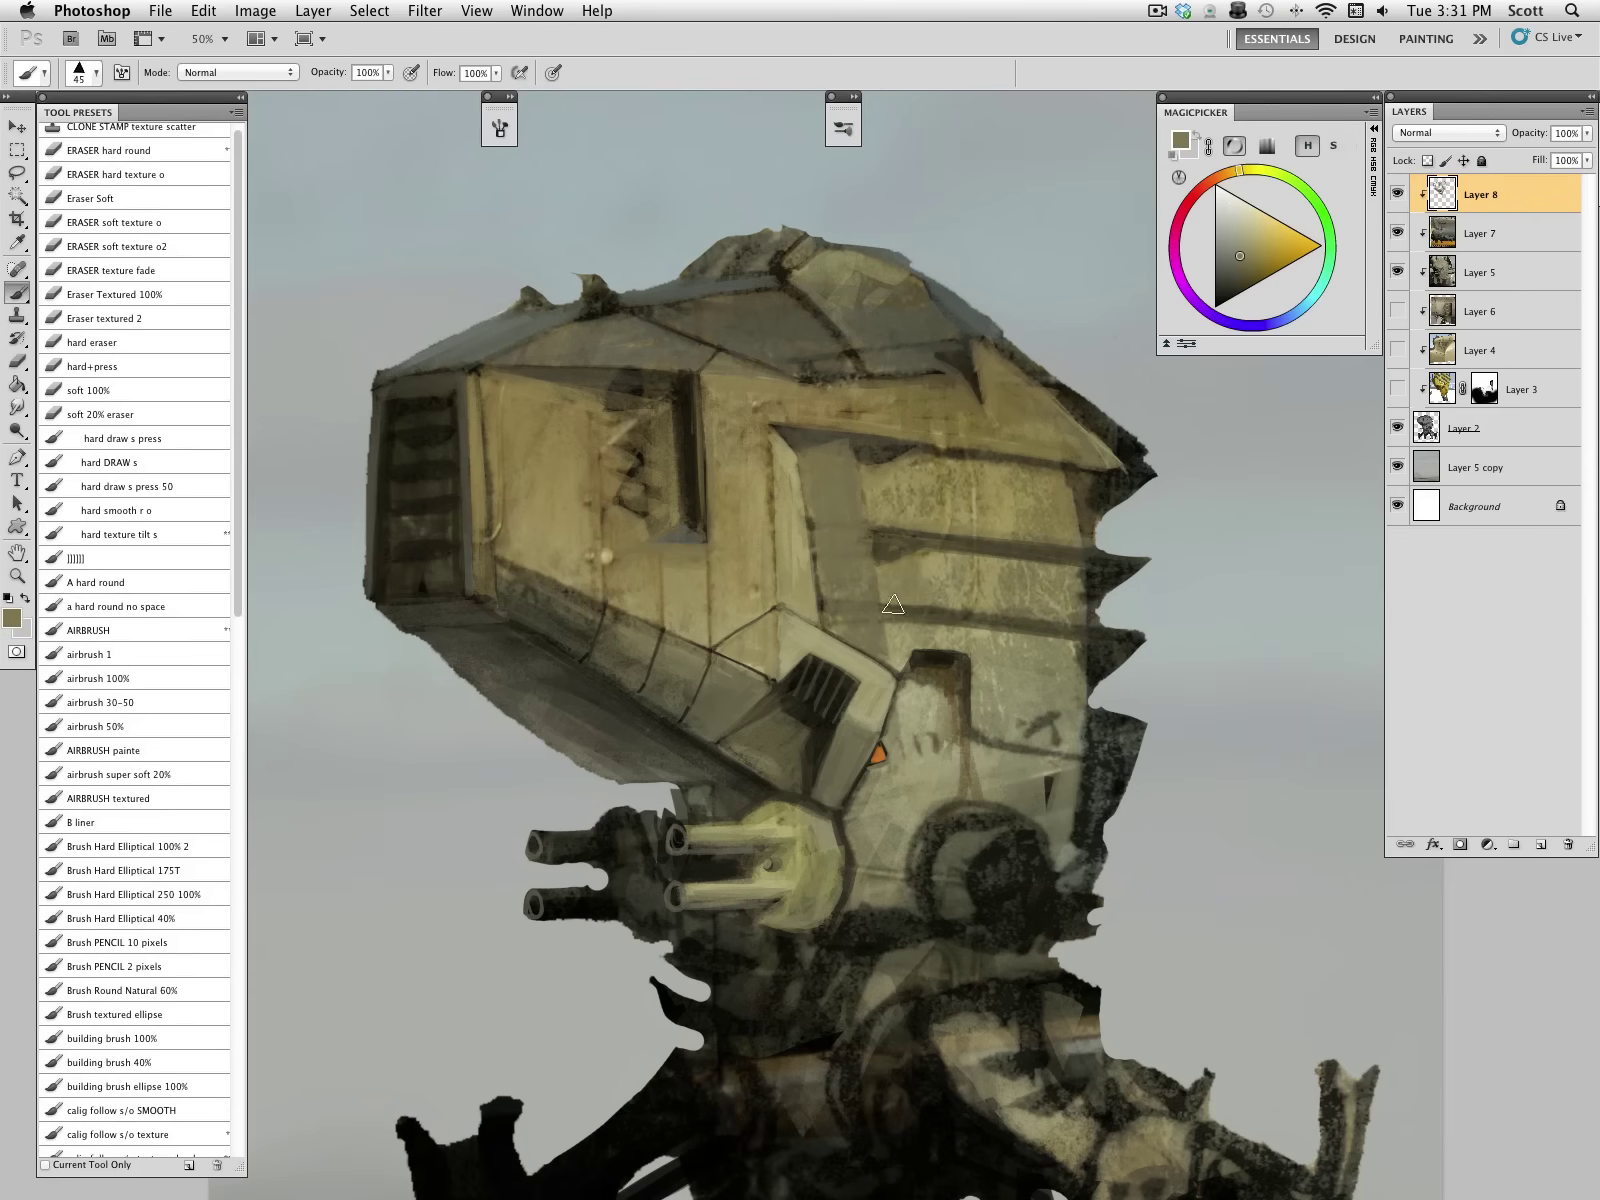
alt+click(889, 457)
mouse_move(902, 464)
mouse_down()
mouse_move(911, 532)
mouse_move(900, 460)
mouse_move(874, 463)
mouse_move(904, 465)
mouse_move(889, 492)
mouse_move(907, 593)
mouse_move(893, 595)
mouse_move(917, 543)
mouse_move(945, 607)
mouse_up()
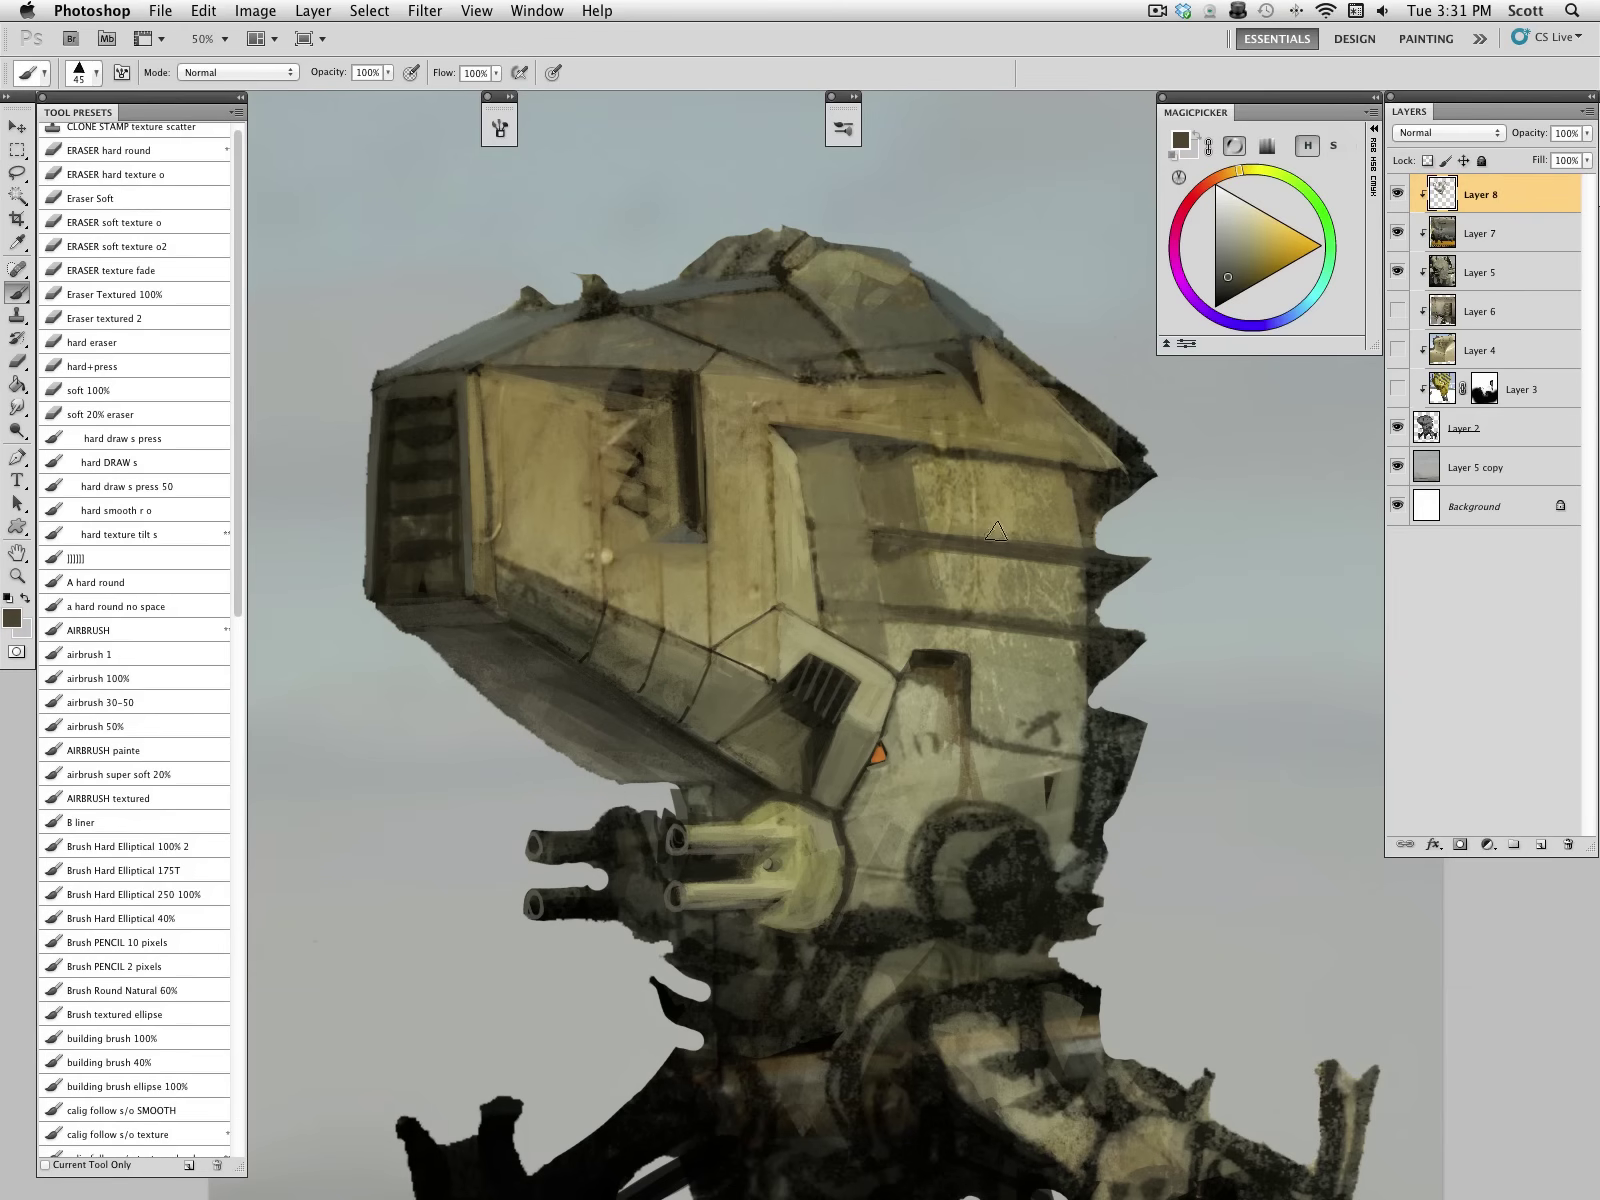
Step: Refine the dark shadow line beneath the overhang along the finned panel's upper edge with sampled tones
alt+click(945, 495)
key(bracketleft)
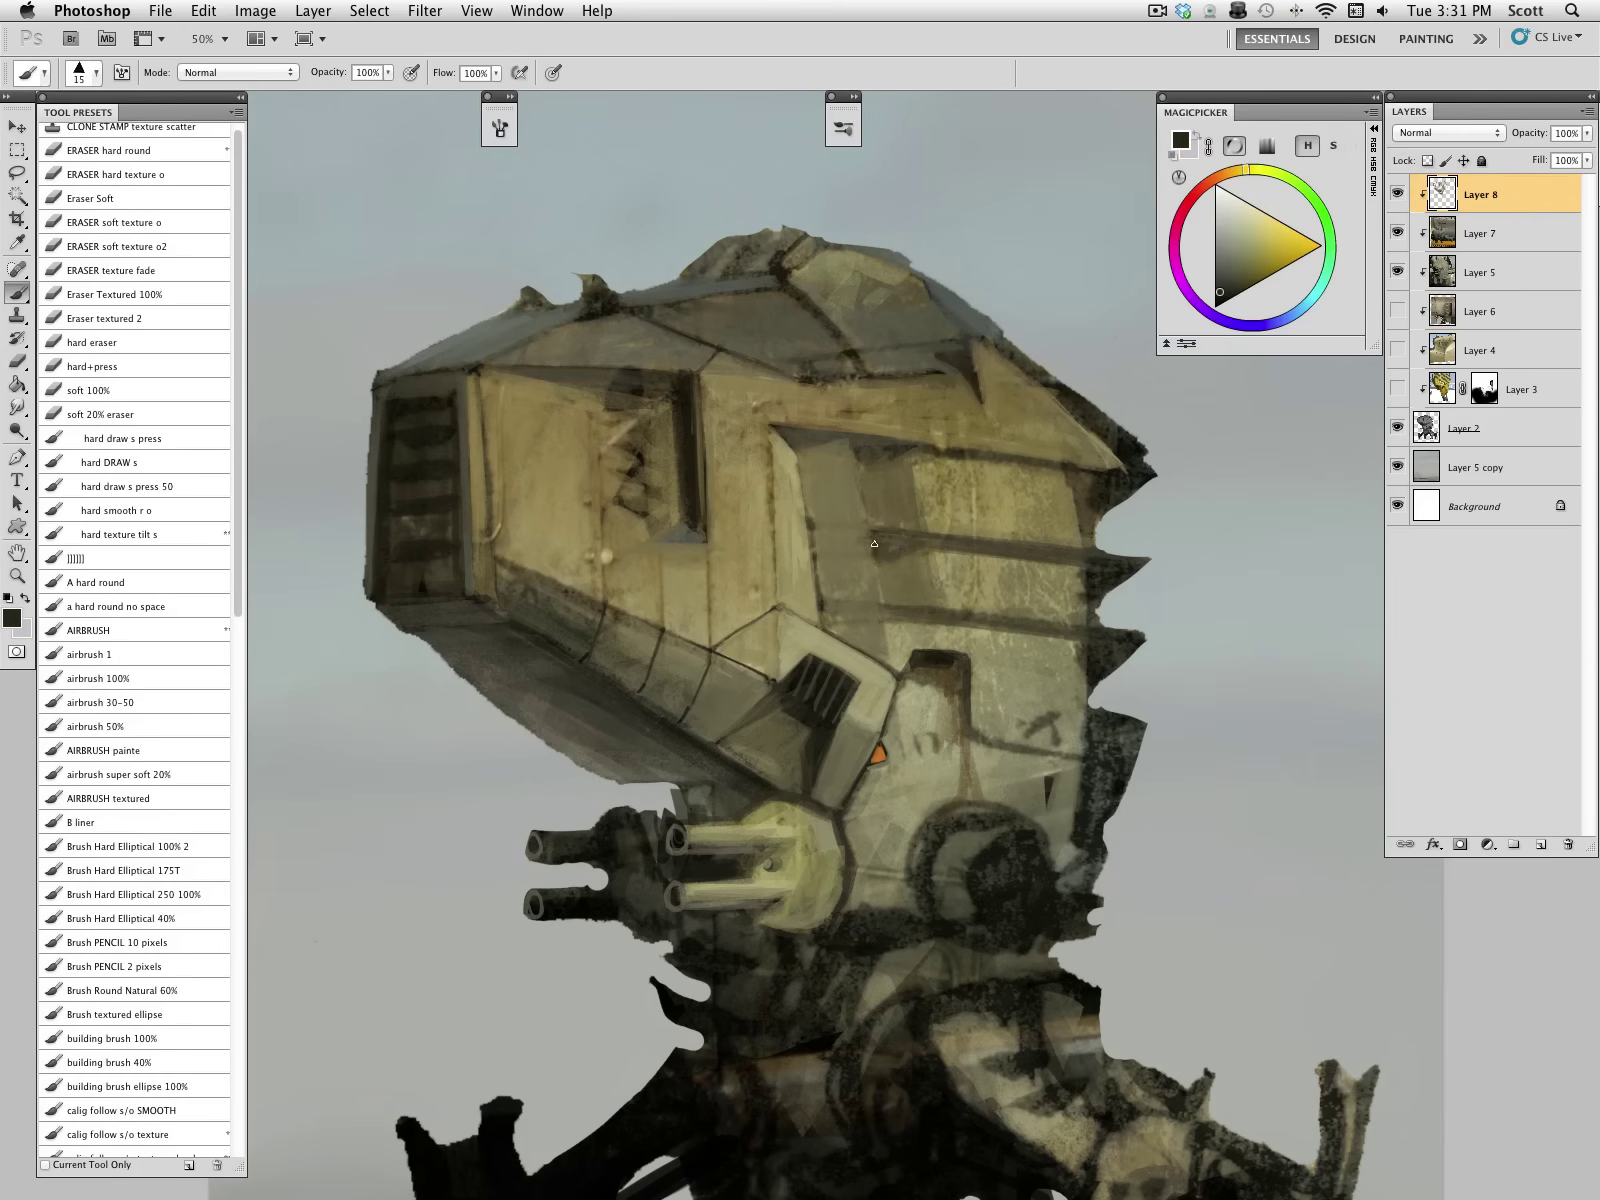
drag(1011, 459, 1058, 466)
alt+click(1000, 474)
drag(930, 457, 1003, 465)
Step: Touch up the finned panel along the lower fin with a sampled olive tan at 25 px
alt+click(816, 491)
key(bracketright)
key(bracketright)
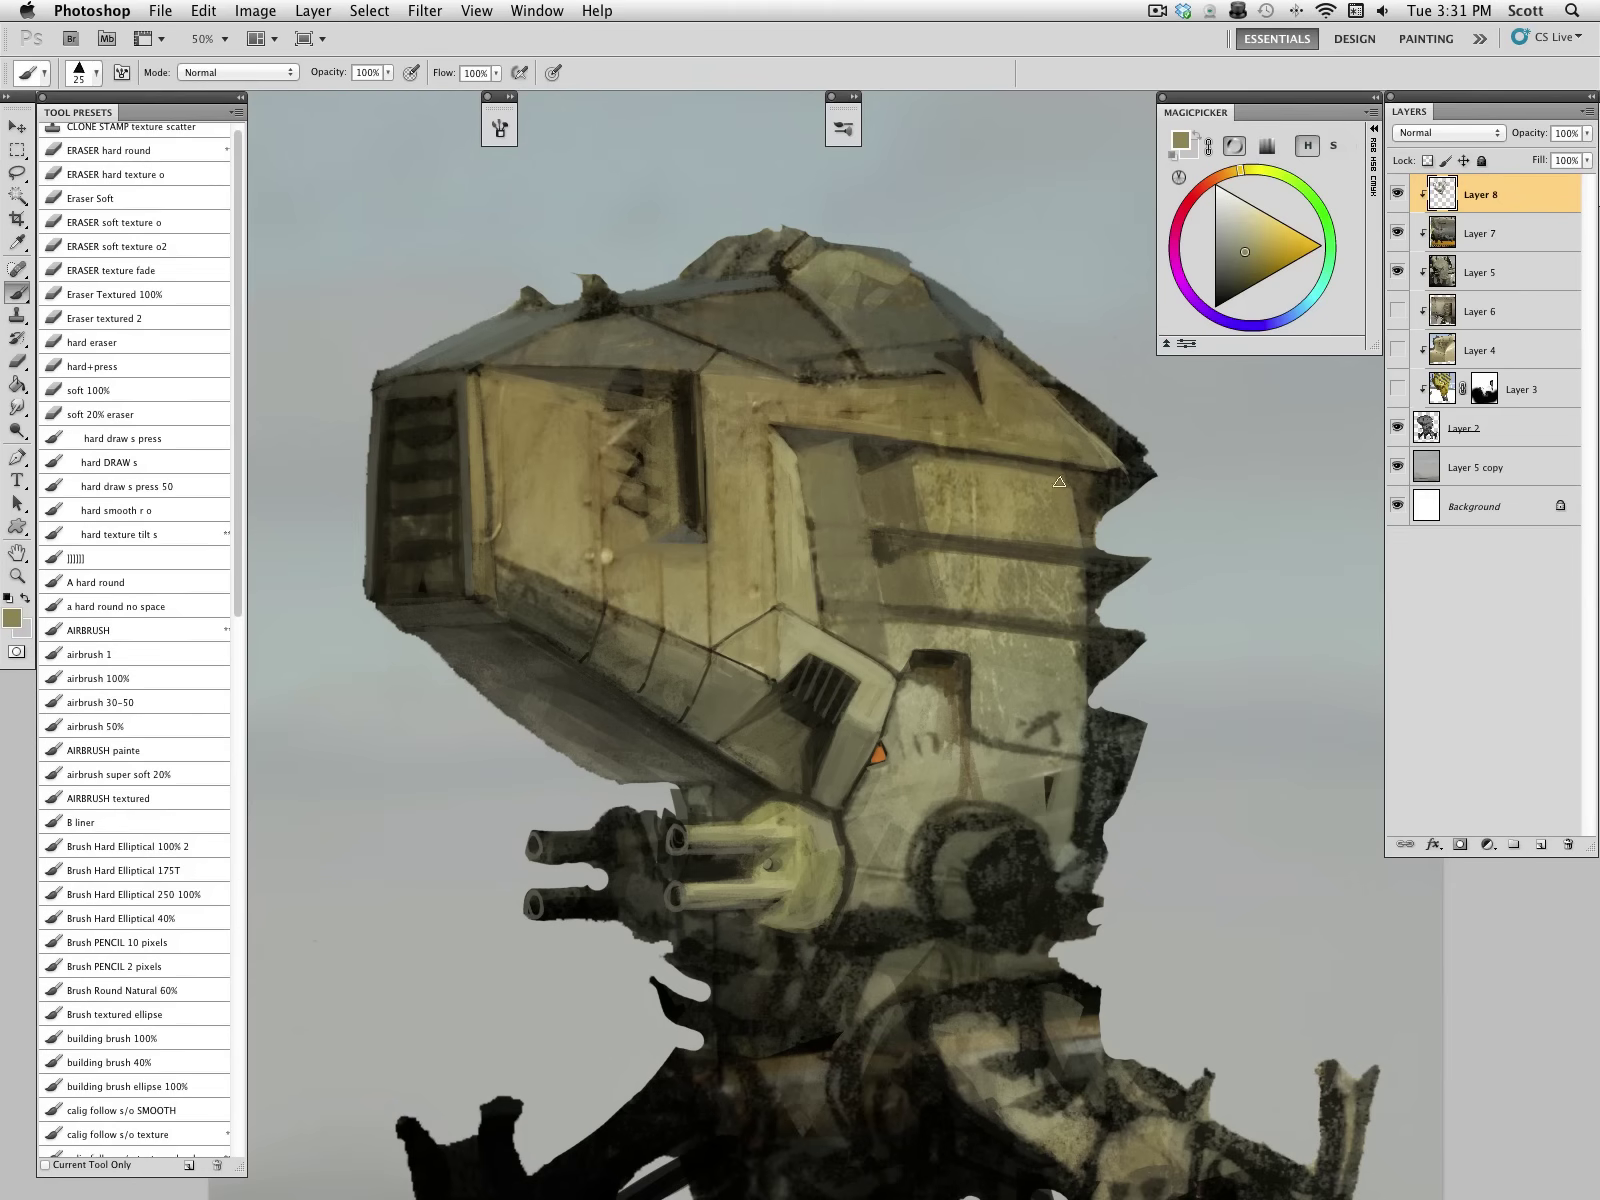
drag(945, 606, 1092, 618)
Step: Add light tan highlights along the top edges of the two side fins
alt+click(908, 496)
key(bracketleft)
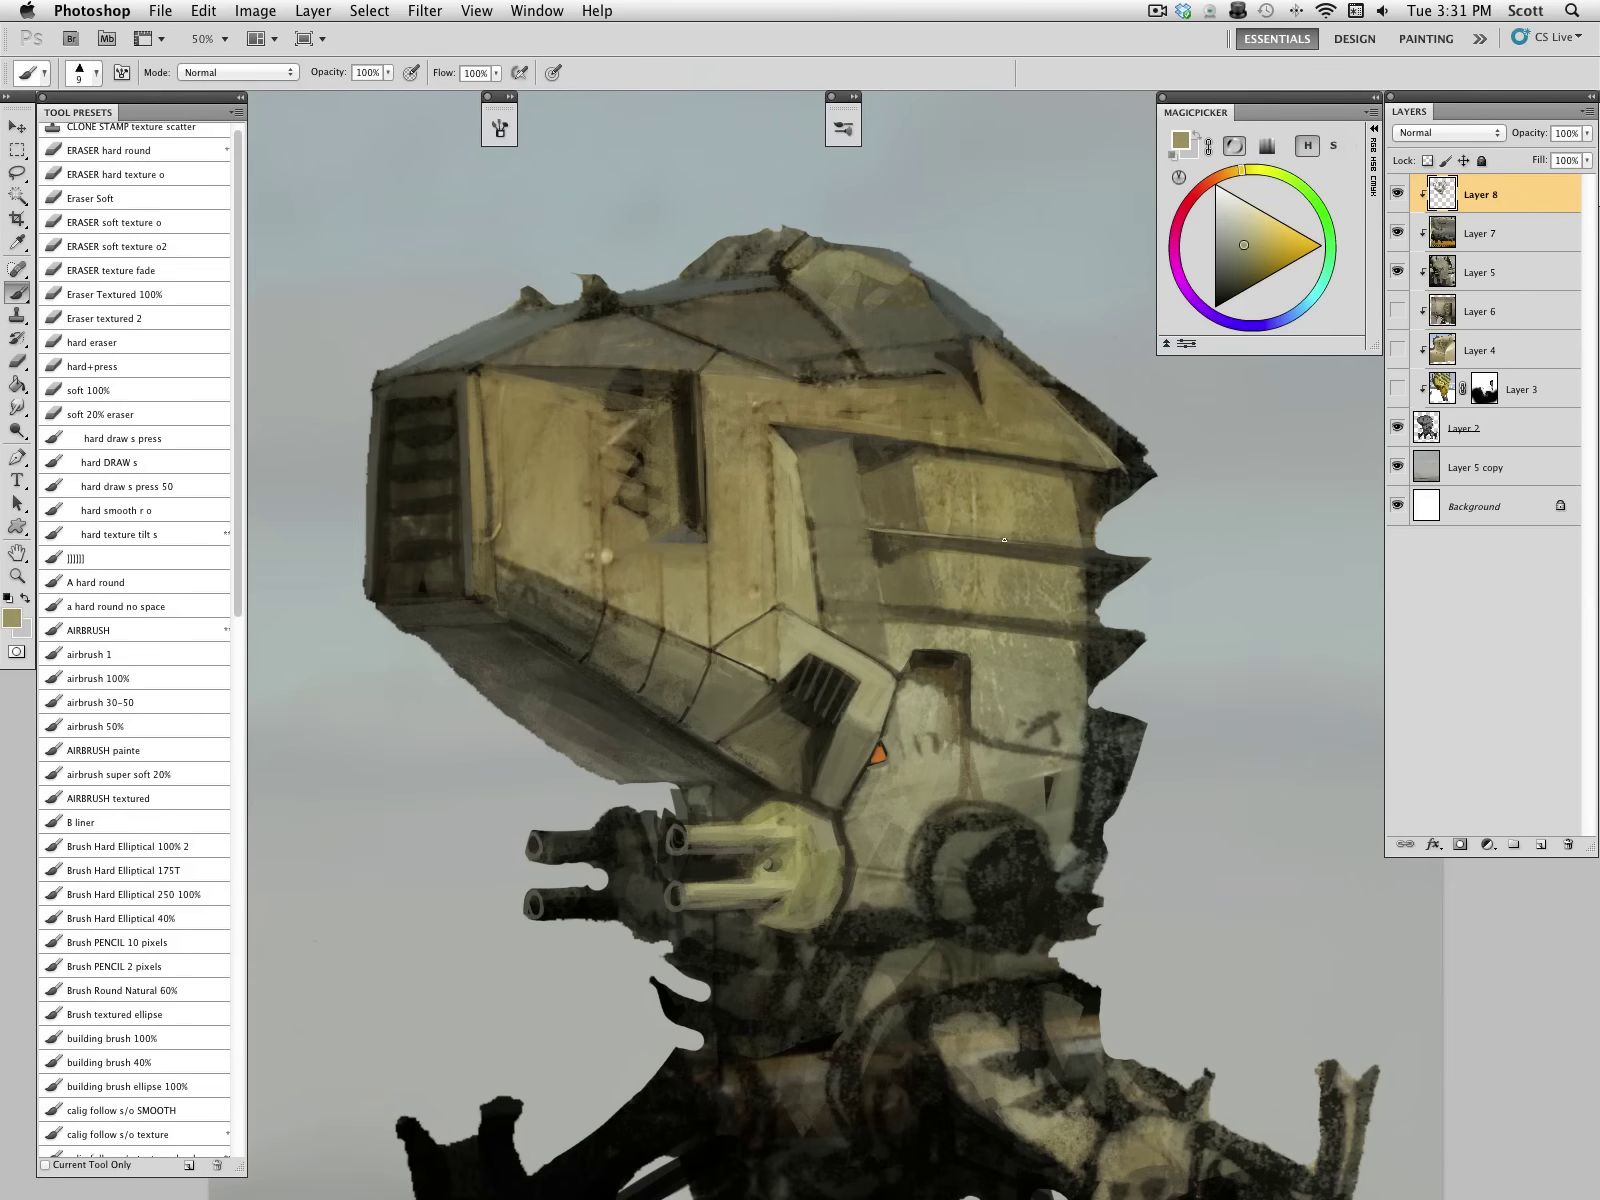
drag(873, 531, 1110, 552)
key(bracketright)
key(bracketright)
drag(880, 604, 1142, 632)
key(bracketright)
key(bracketright)
key(bracketright)
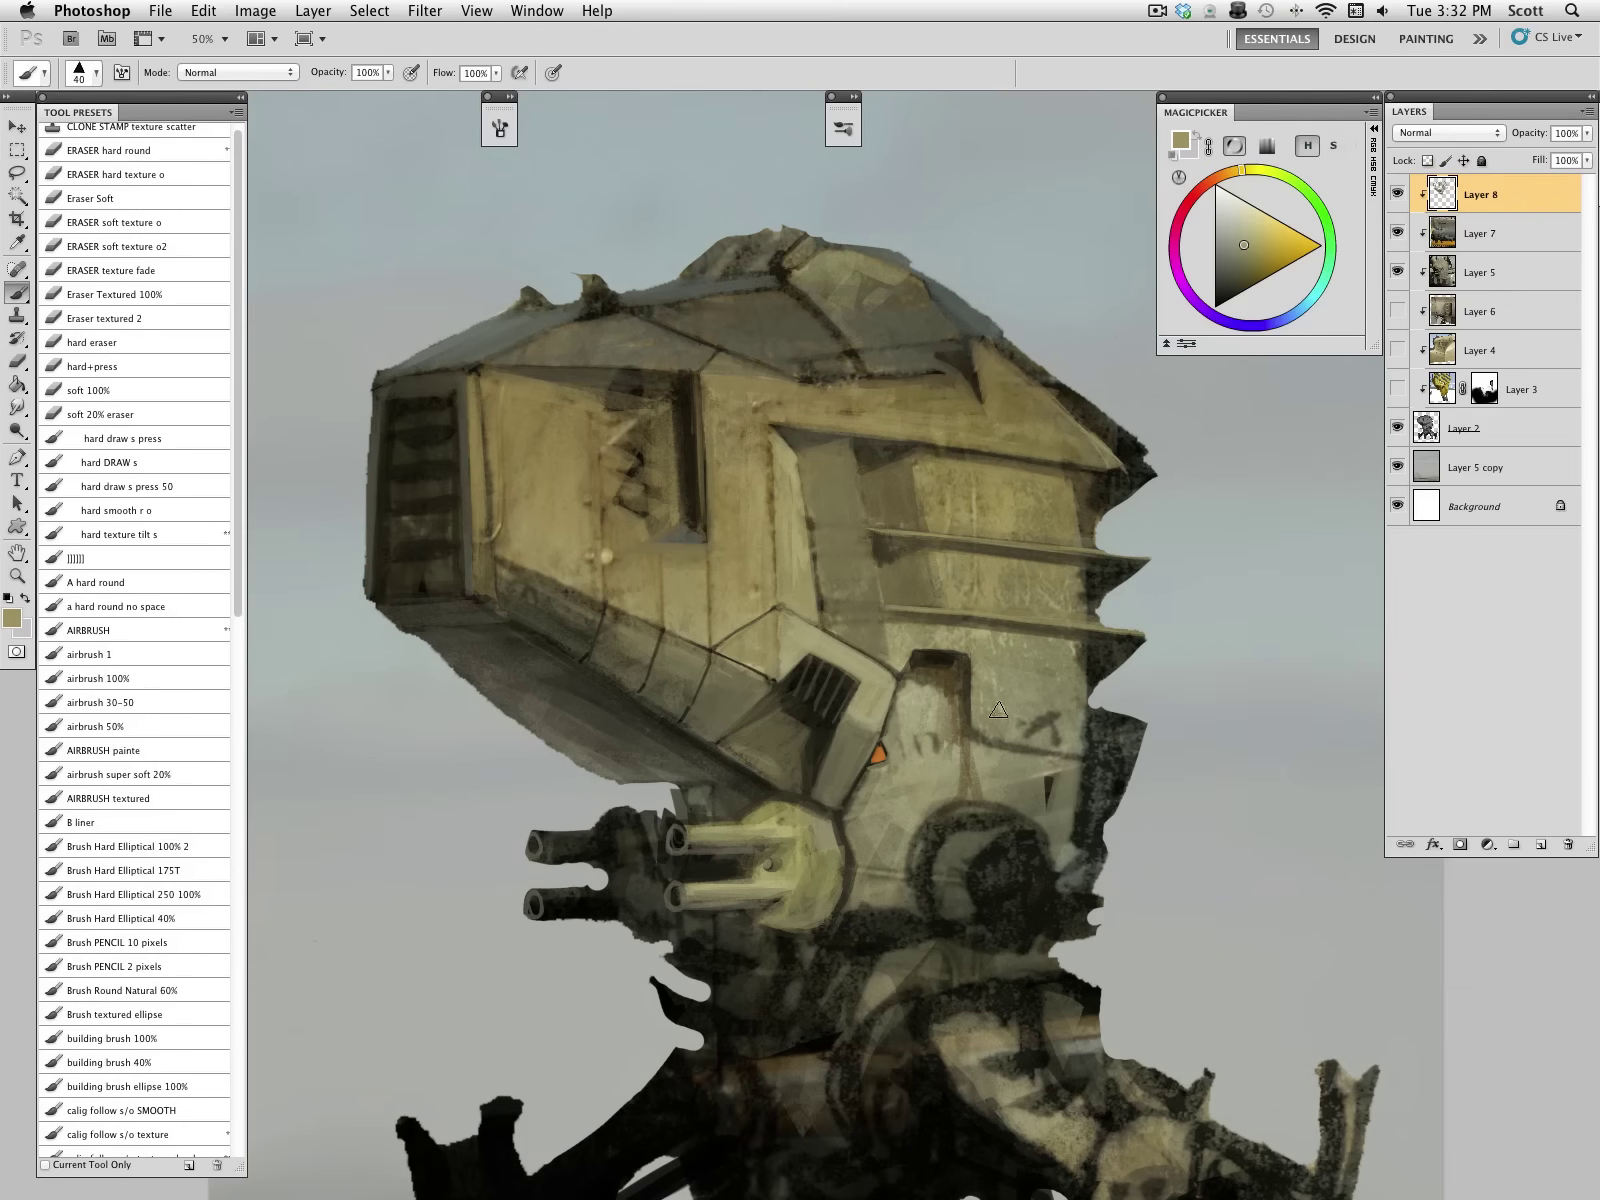
Step: Refine the light strip's rear edge and the shaded recess beside it with sampled tans and olives
key(bracketleft)
key(bracketleft)
key(bracketleft)
alt+click(793, 423)
key(bracketleft)
alt+click(775, 495)
key(bracketleft)
key(bracketleft)
alt+click(800, 440)
alt+click(803, 456)
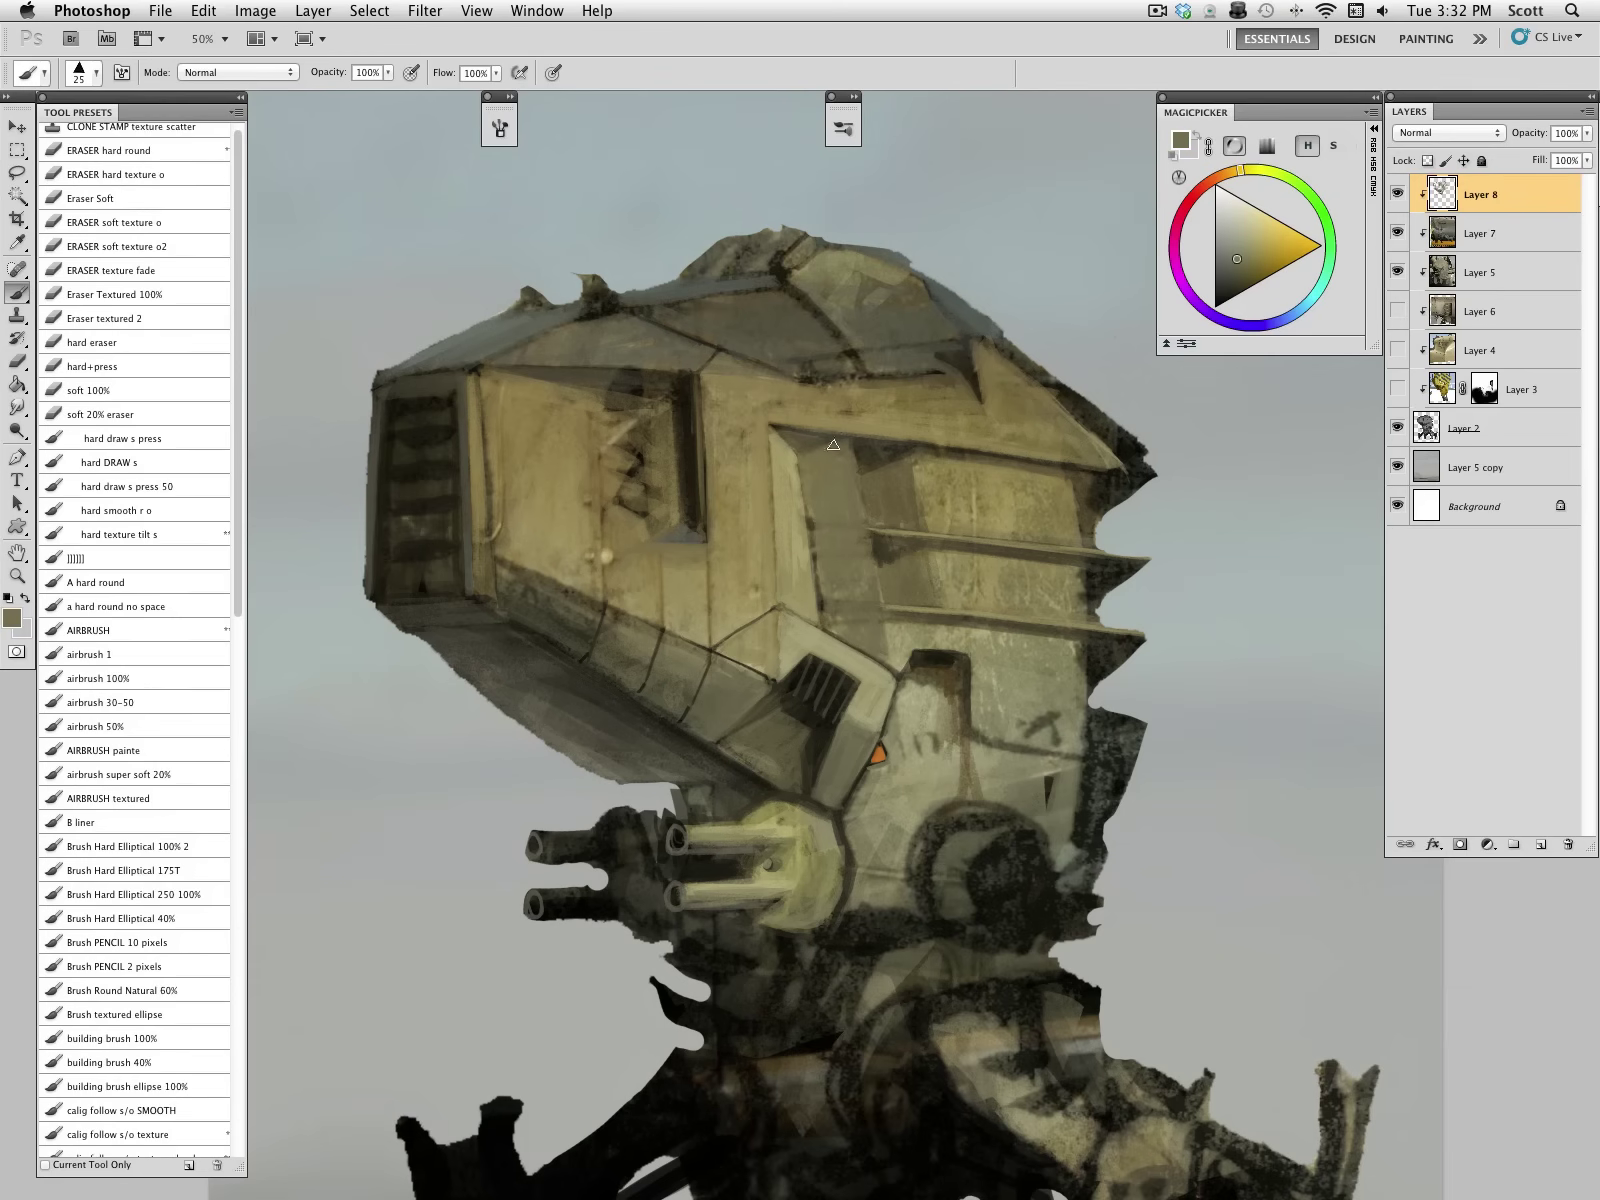
Step: Draw a thin light olive edge down the shaded face in front of the fins at 9 px
key(bracketleft)
key(bracketleft)
alt+click(852, 449)
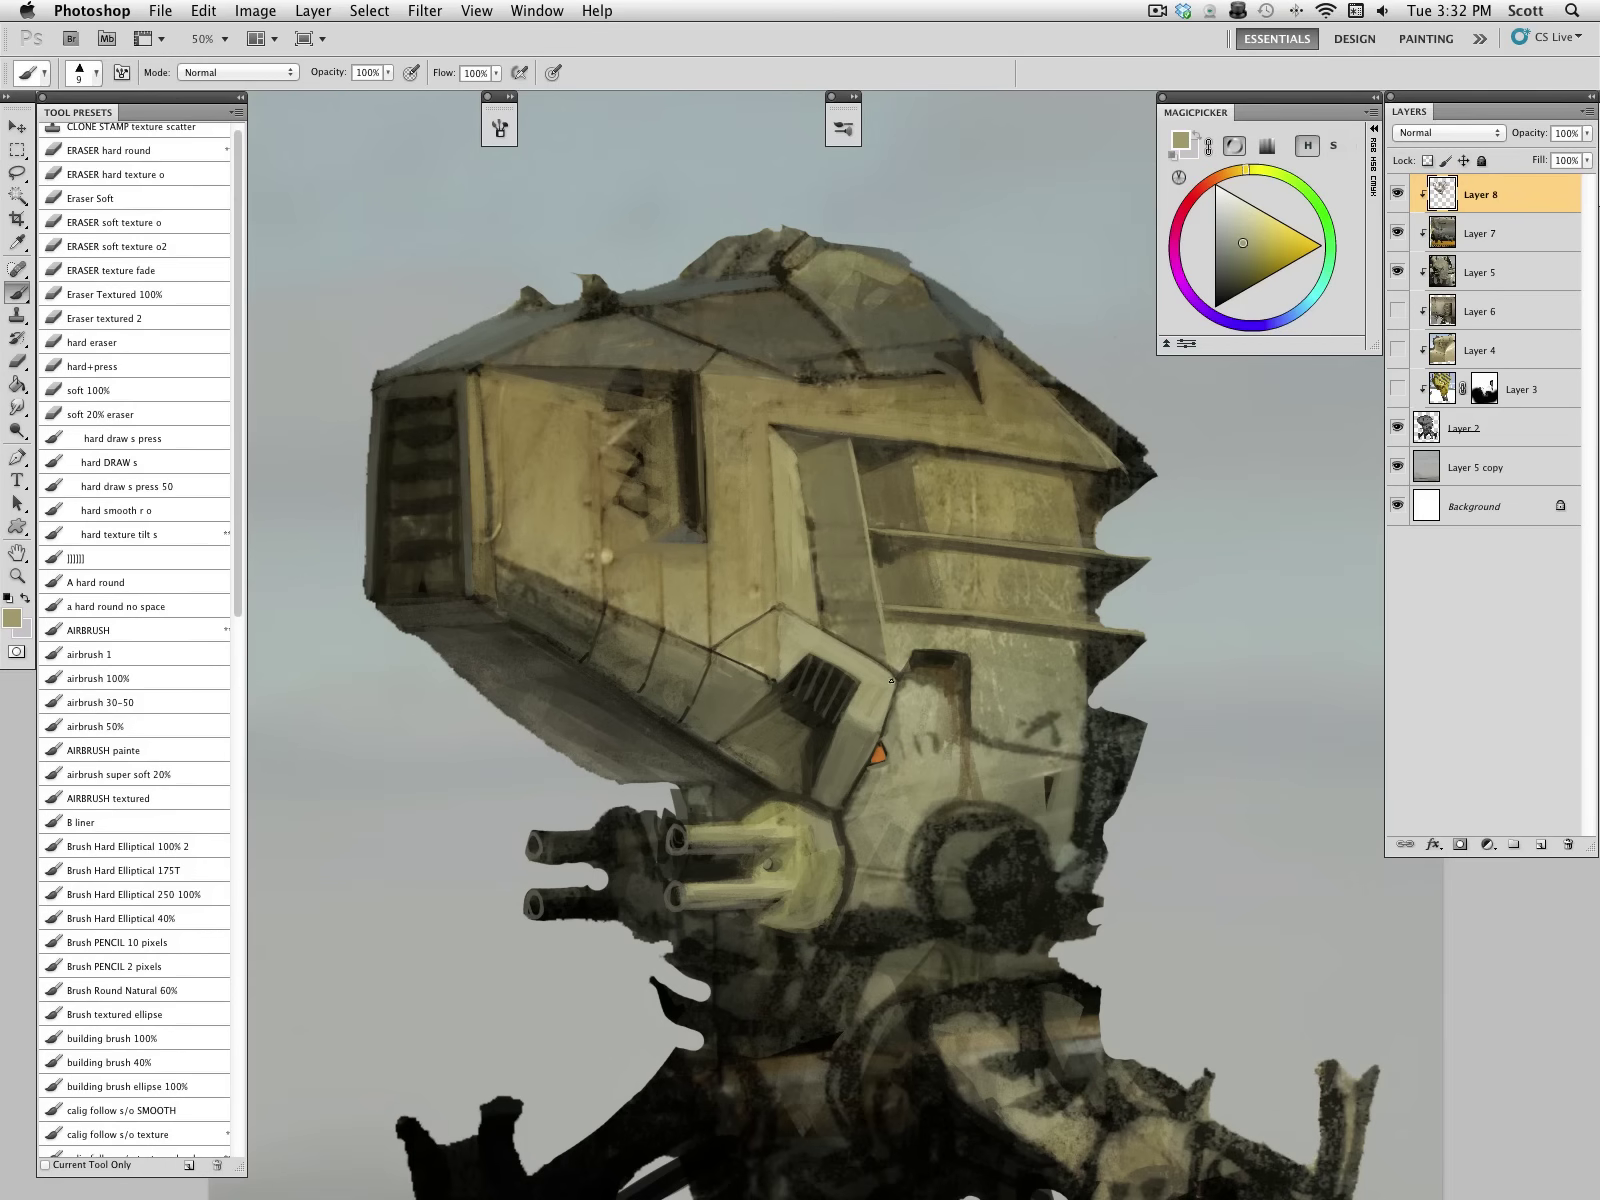
Step: Clean up the junction between the shaded face and the jaw hinge plate with sampled colours
alt+click(905, 637)
alt+click(887, 619)
alt+click(904, 630)
key(bracketright)
key(bracketright)
alt+click(913, 687)
alt+click(812, 617)
alt+click(851, 681)
Step: Smooth the jaw hinge plate around the vent with a sampled olive at 35 px
key(bracketright)
key(bracketright)
key(bracketright)
key(bracketright)
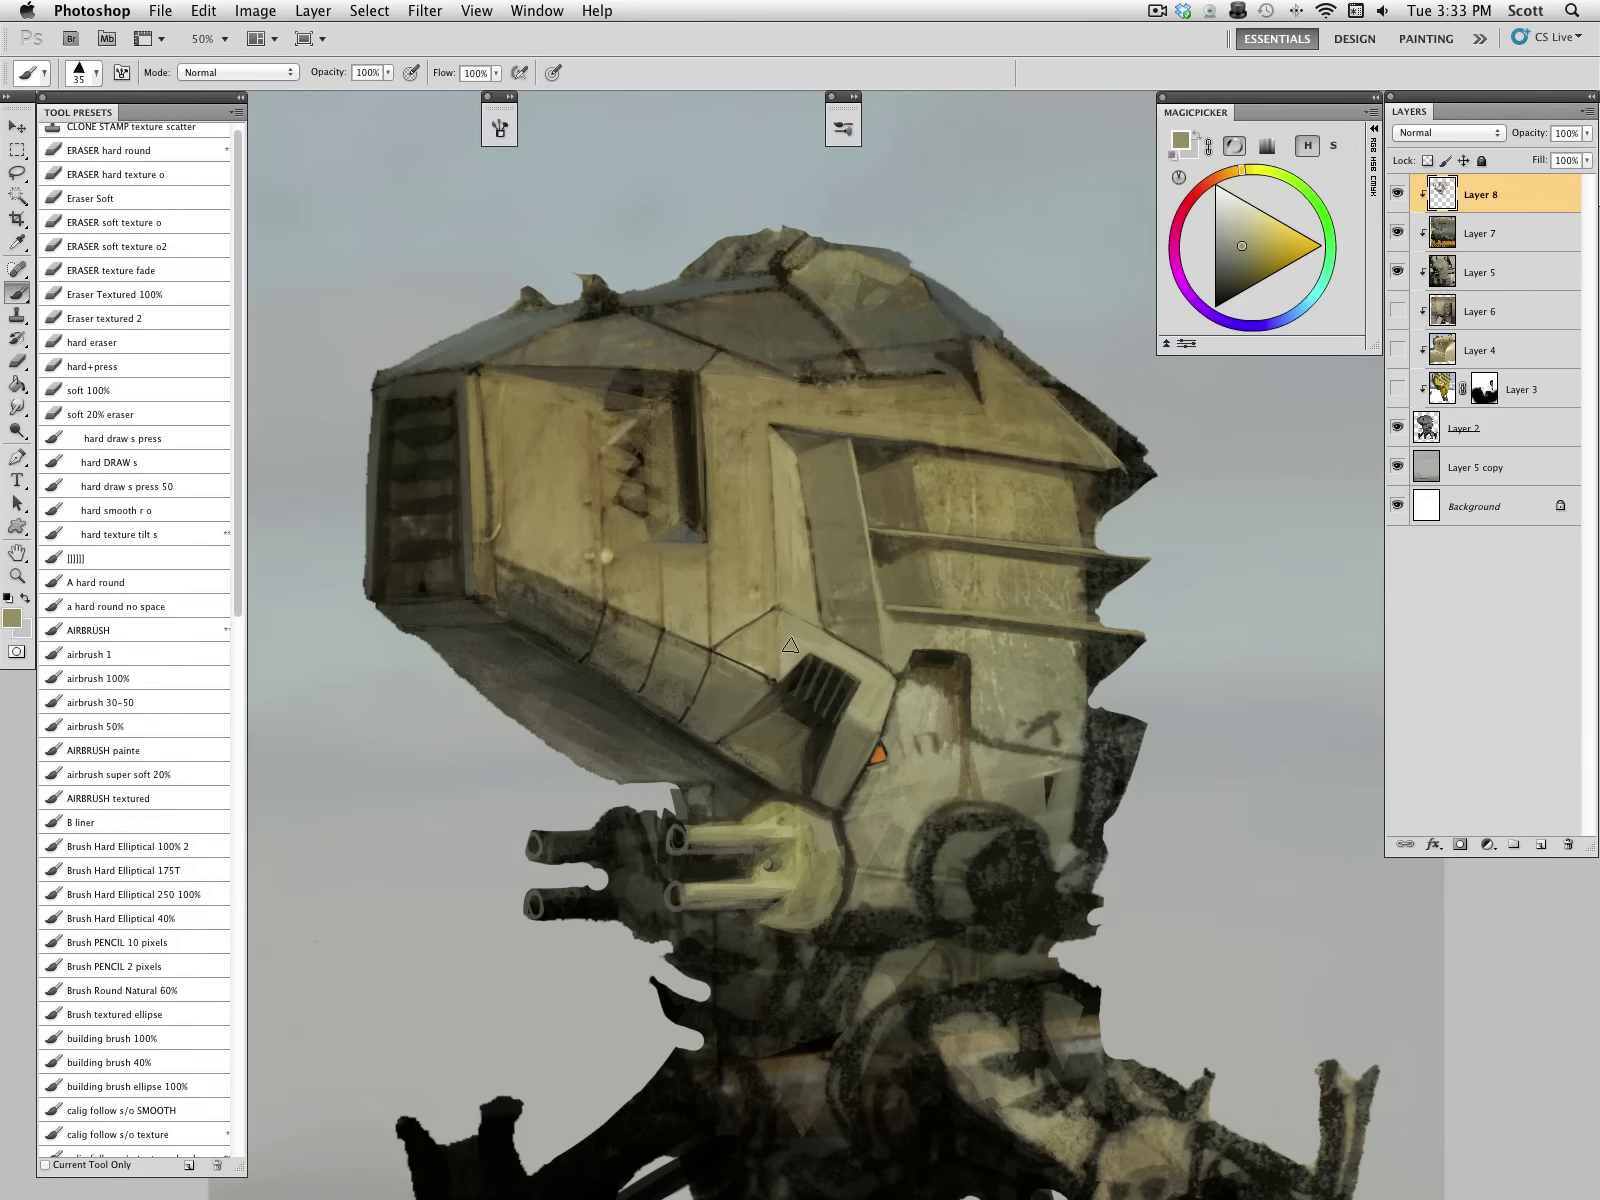
alt+click(871, 750)
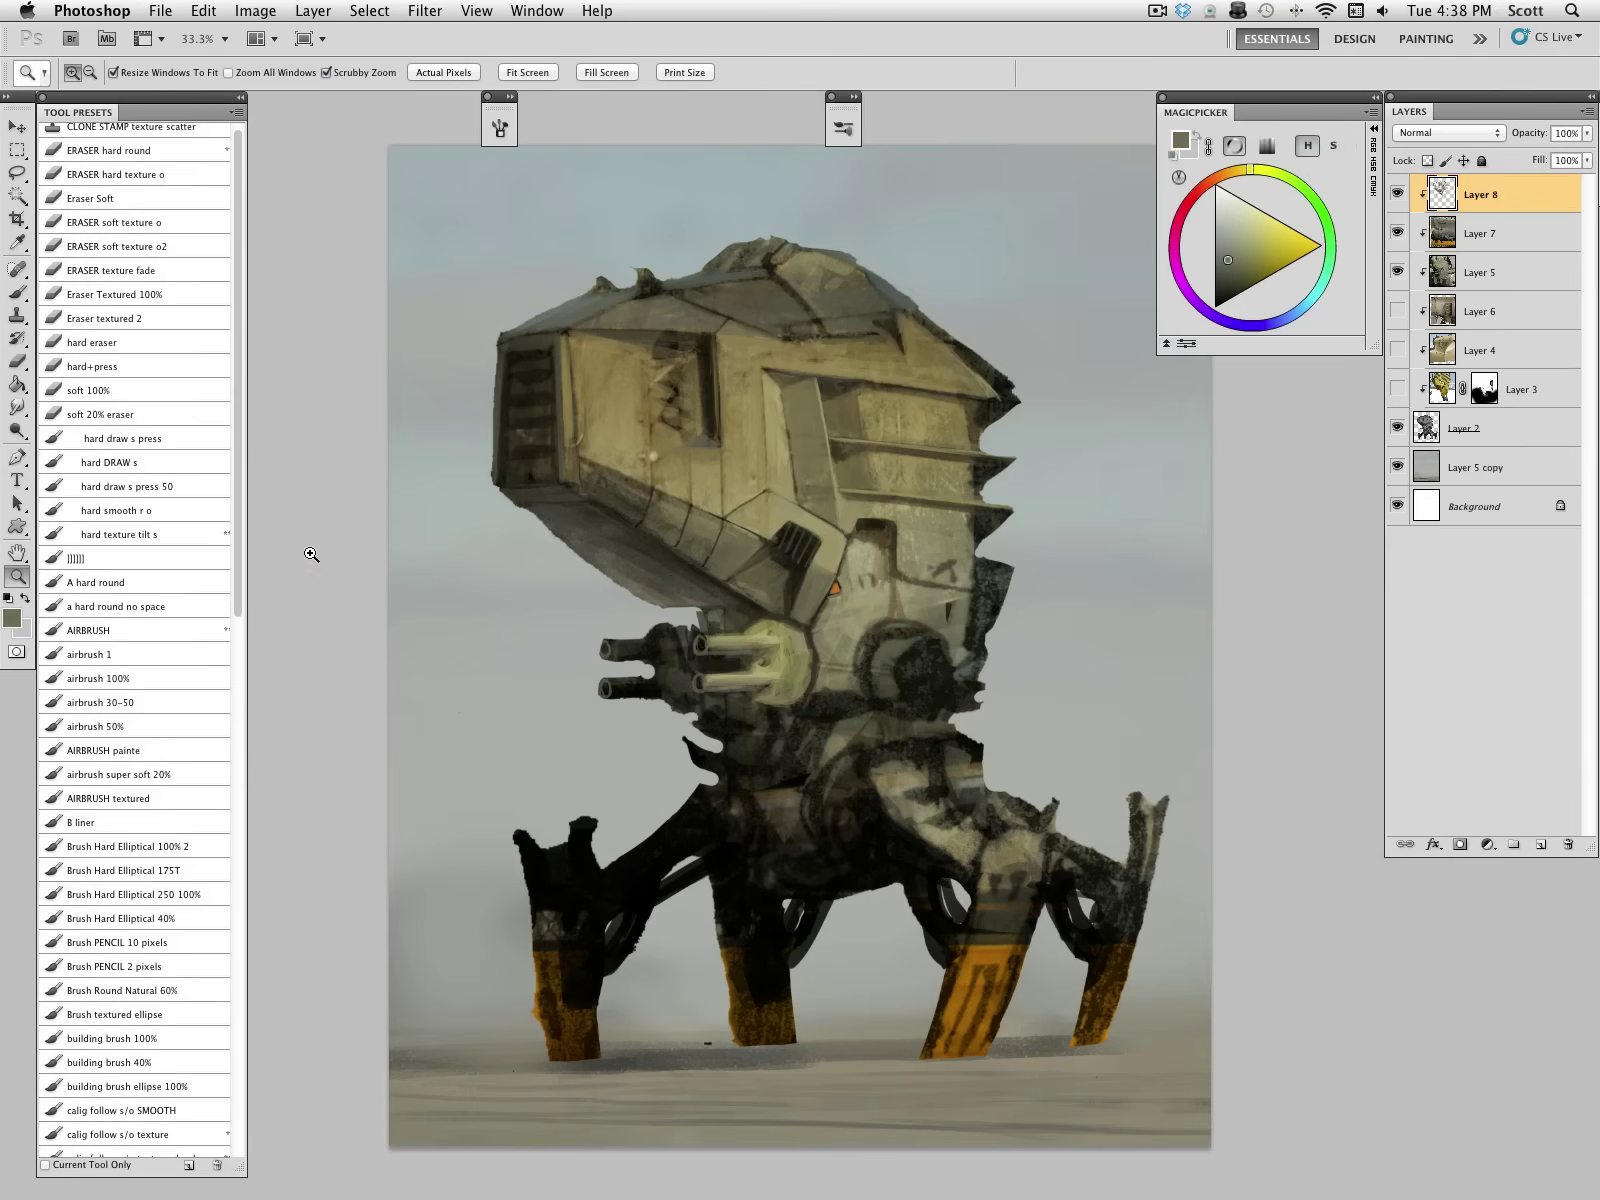
Step: Select the sketch on Layer 2 and hide clipped Layers 8, 7 and 5
click(140, 558)
alt+click(659, 600)
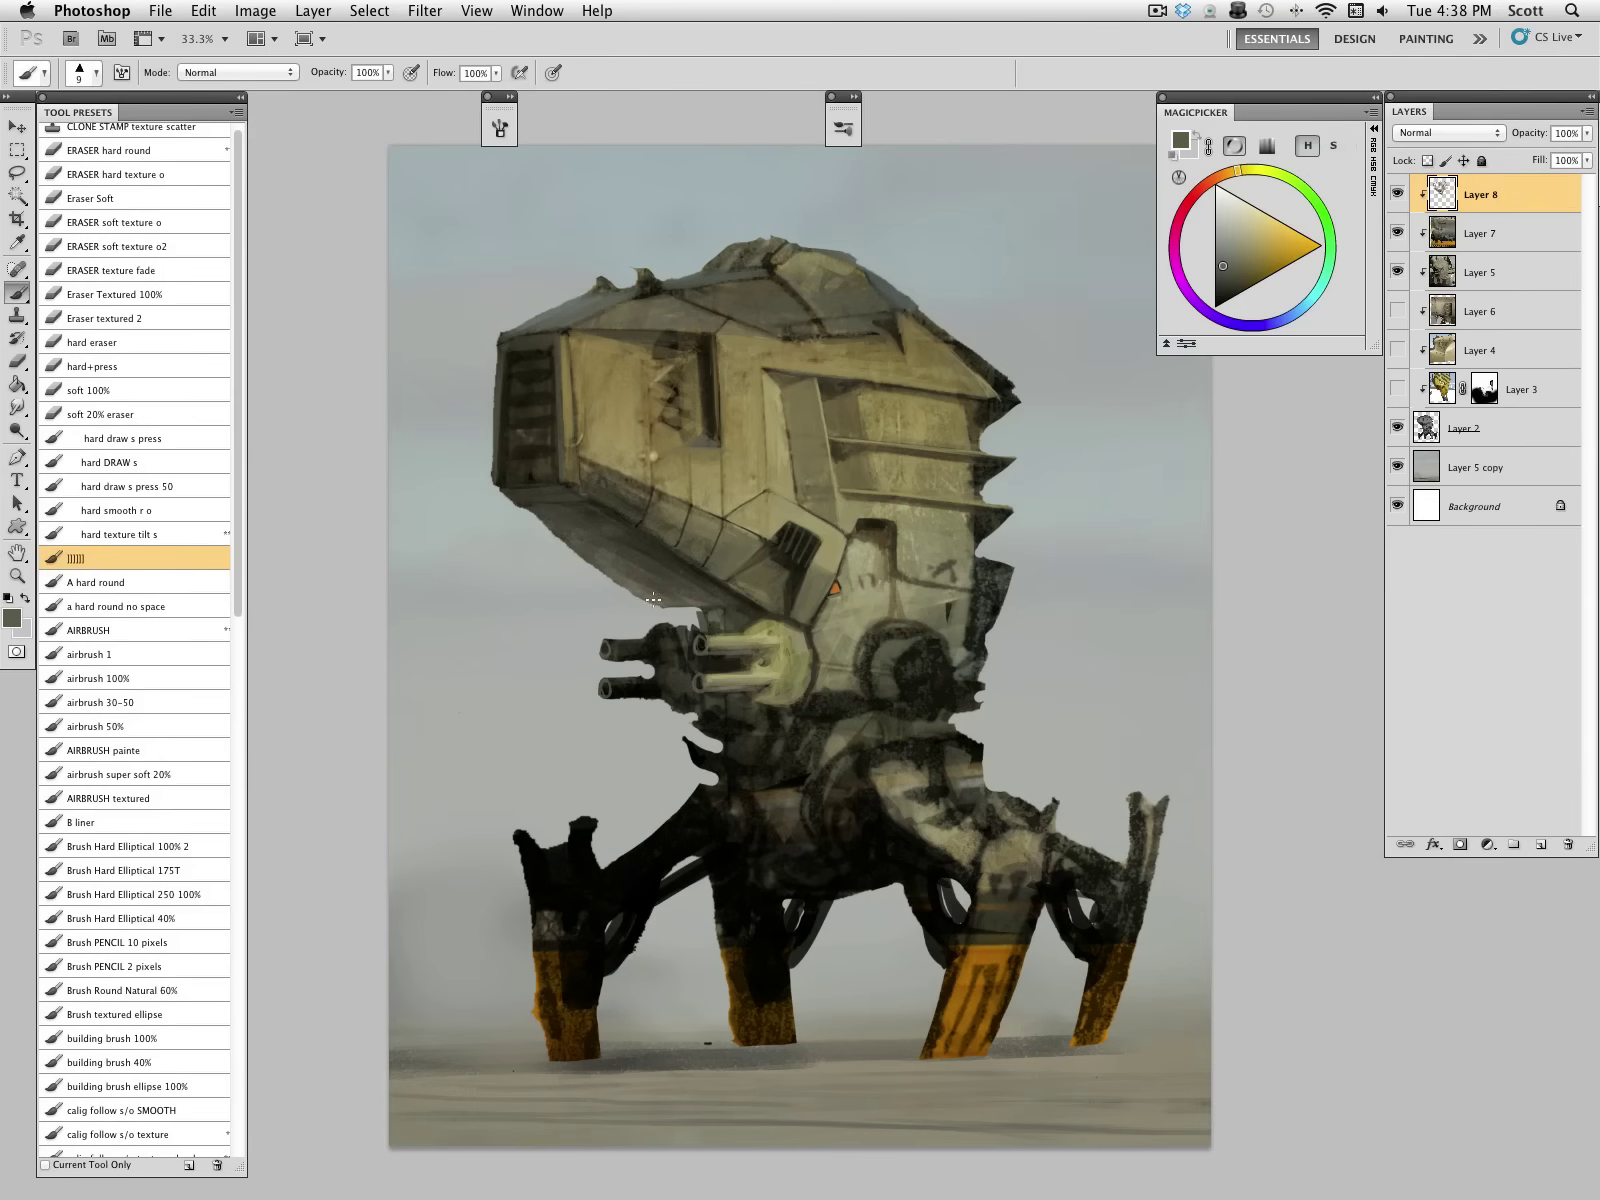
click(1435, 428)
drag(1397, 194, 1397, 272)
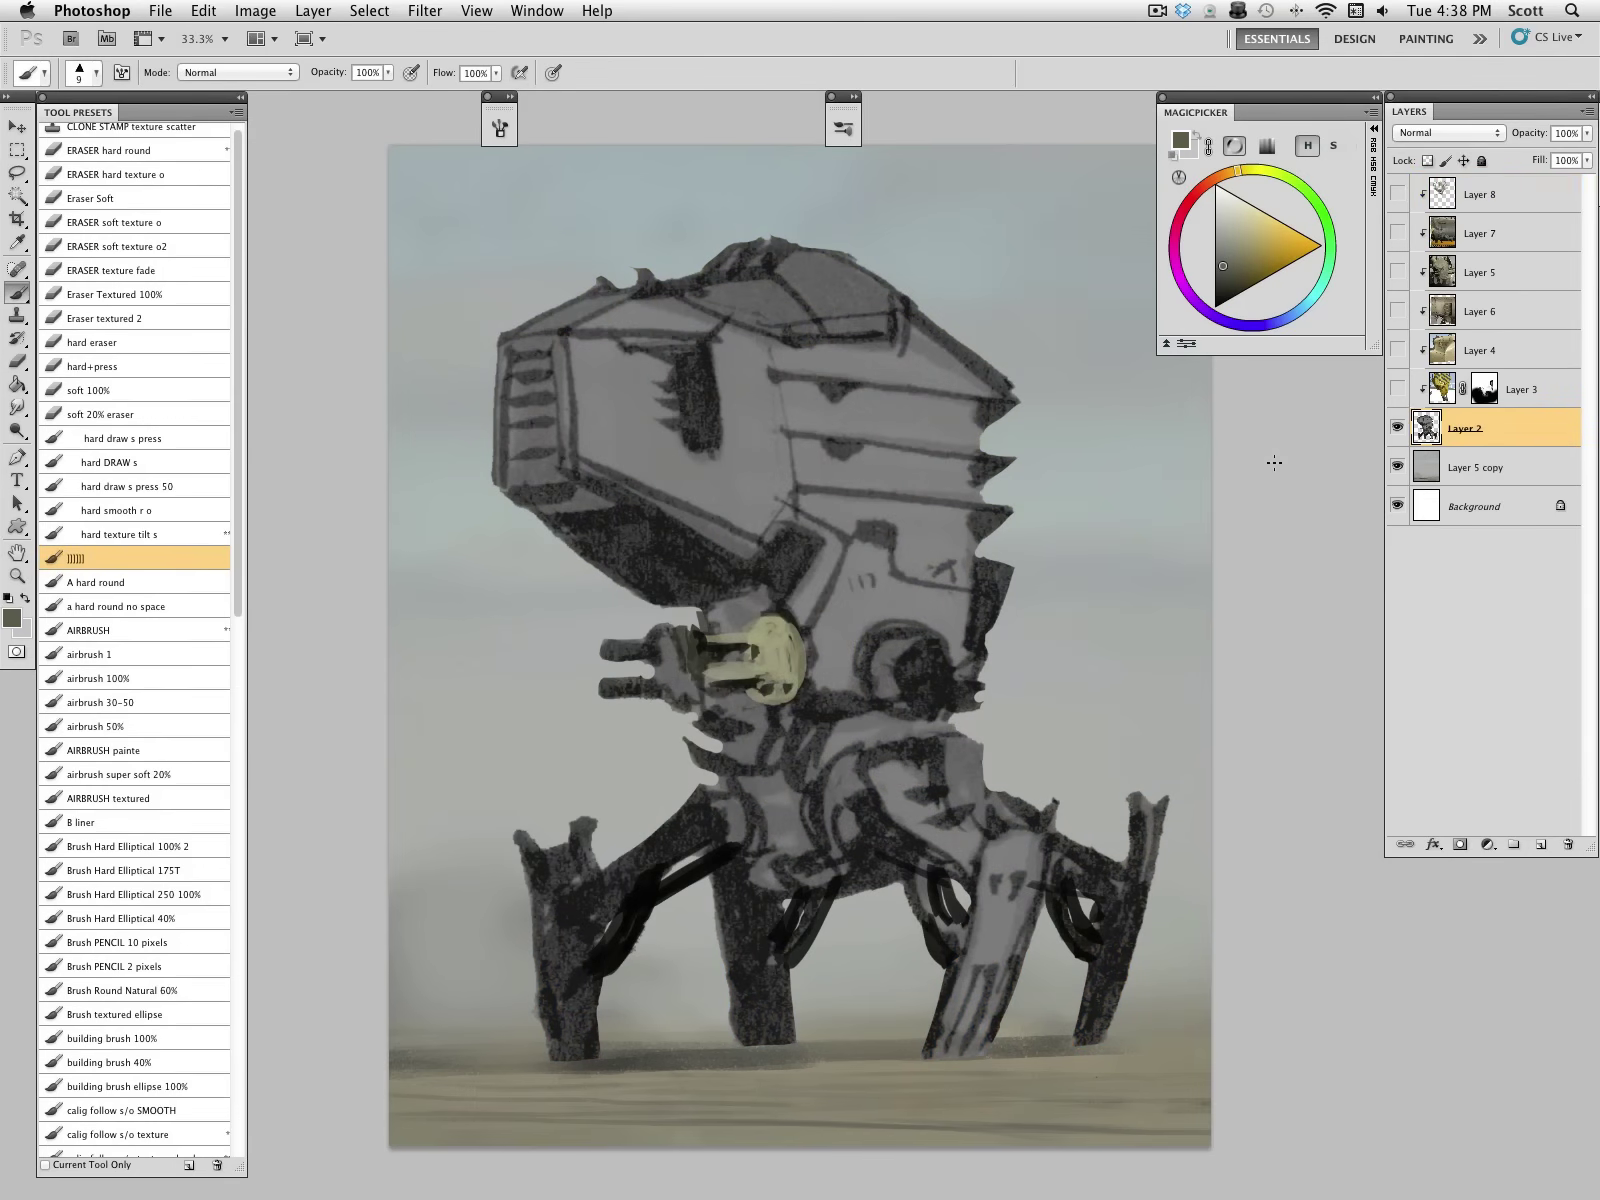
Step: Desaturate Layer 2 with Hue/Saturation, setting the saturation to -100
key(ctrl+u)
drag(1268, 953, 1150, 968)
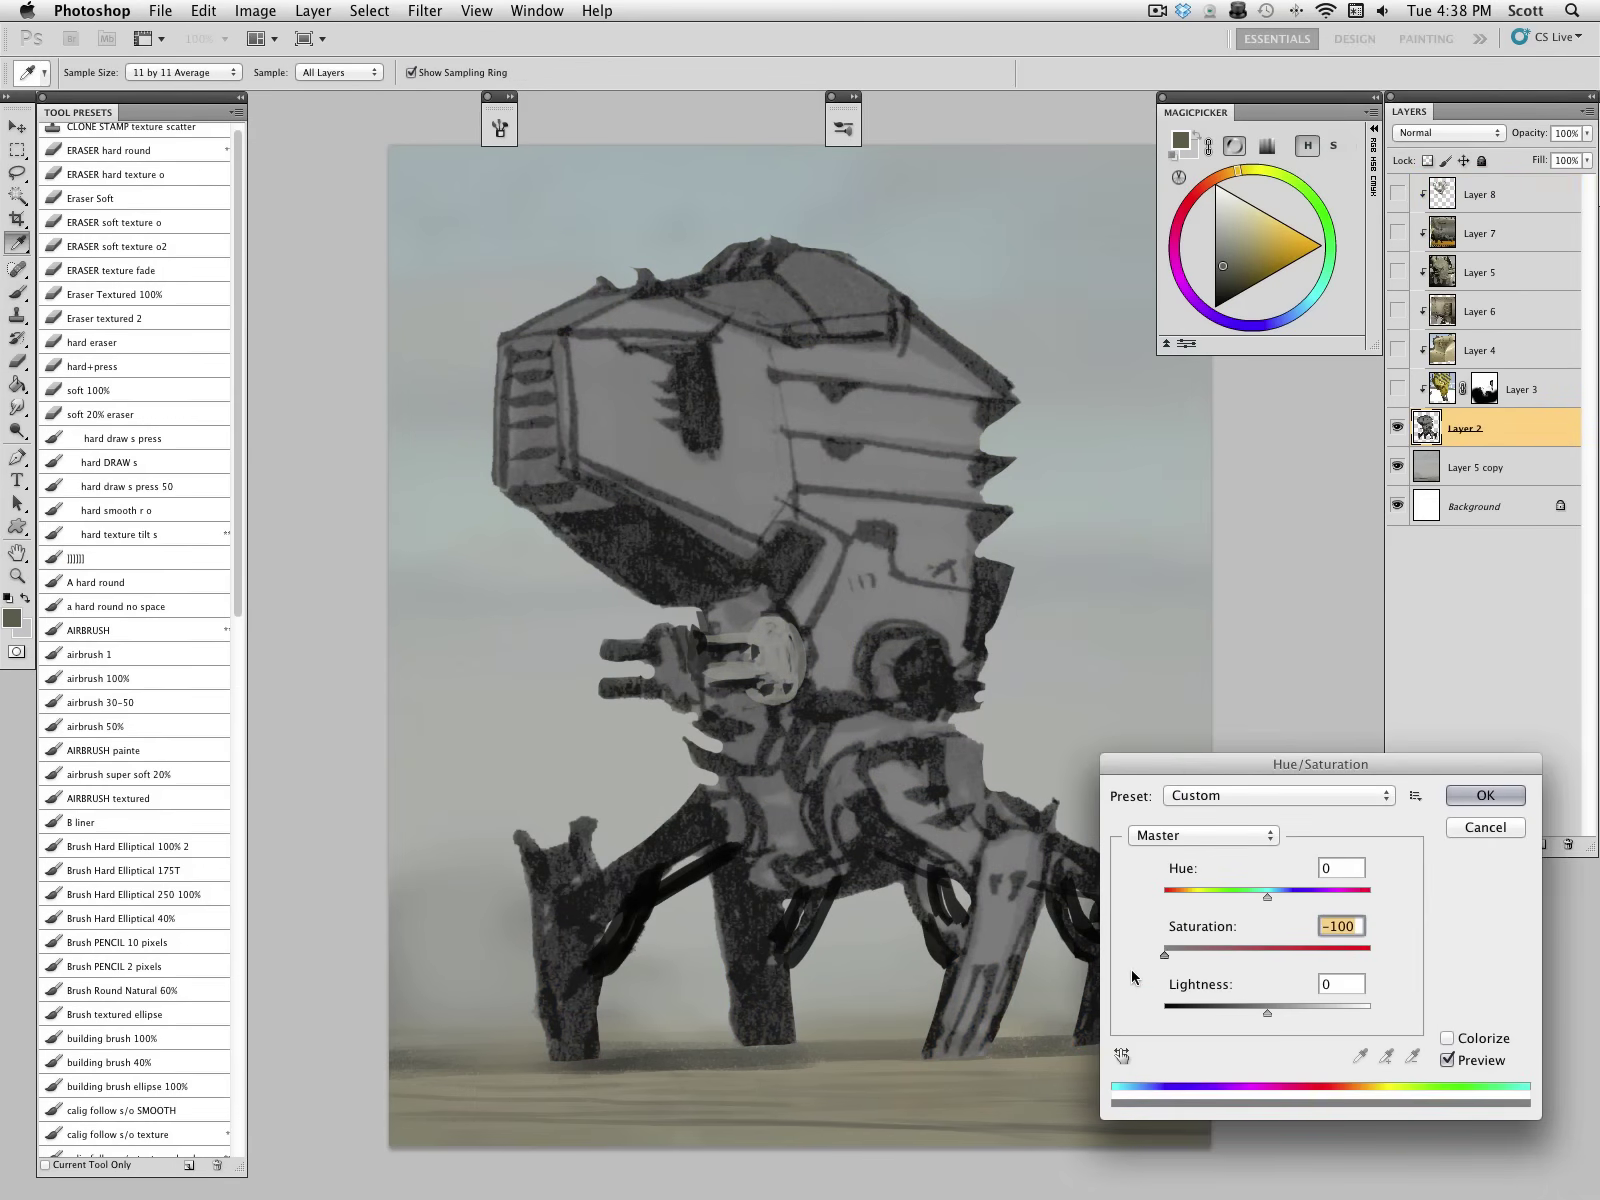
key(Return)
Step: Fill the gap between the jaw's underside and the gun mount with sampled dark greys on Layer 2
alt+click(713, 643)
drag(642, 596, 689, 624)
mouse_move(665, 604)
mouse_down()
mouse_move(733, 596)
mouse_move(716, 618)
mouse_move(760, 607)
mouse_up()
alt+click(684, 580)
key(])
key(])
drag(738, 657, 712, 661)
Step: Fill in the front gun mount's silhouette with sampled greys at 40 px
alt+click(670, 637)
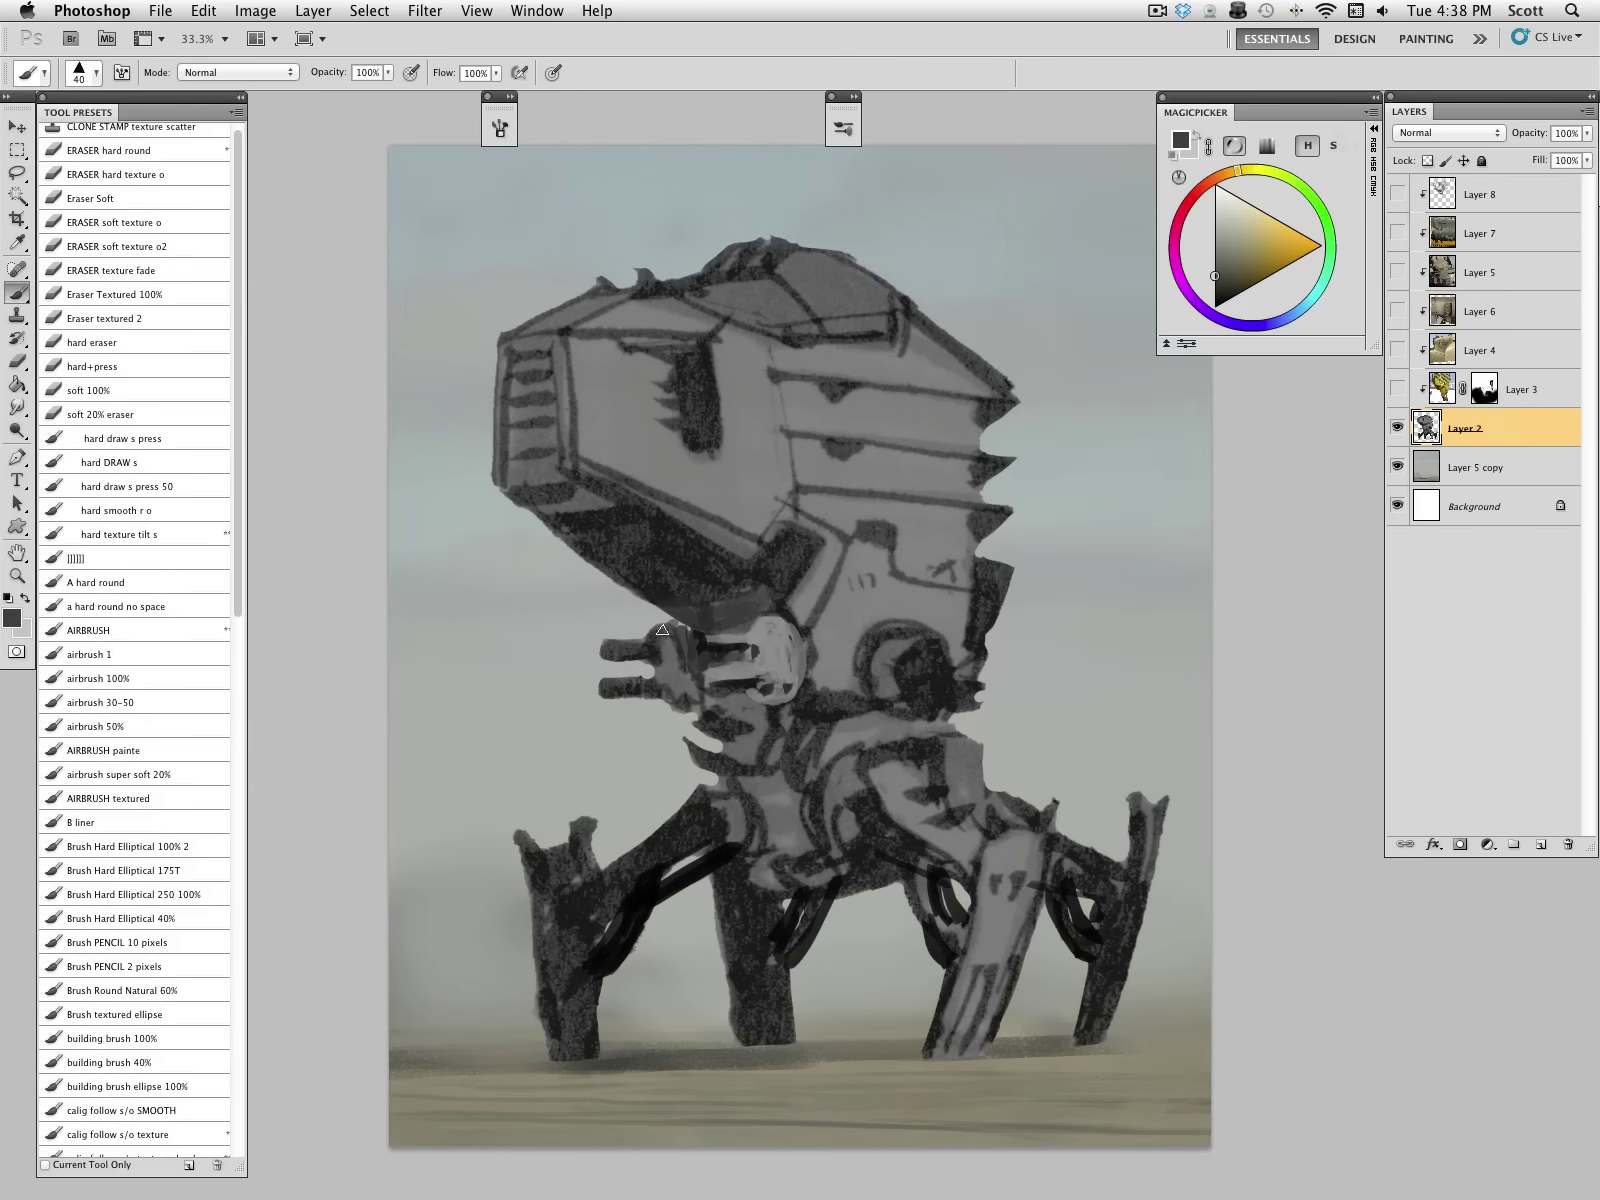
alt+click(680, 620)
alt+click(686, 705)
Step: Fill in the pelvis front with greys sampled from the sketch, using a 25 px brush
alt+click(697, 430)
key([)
key([)
key([)
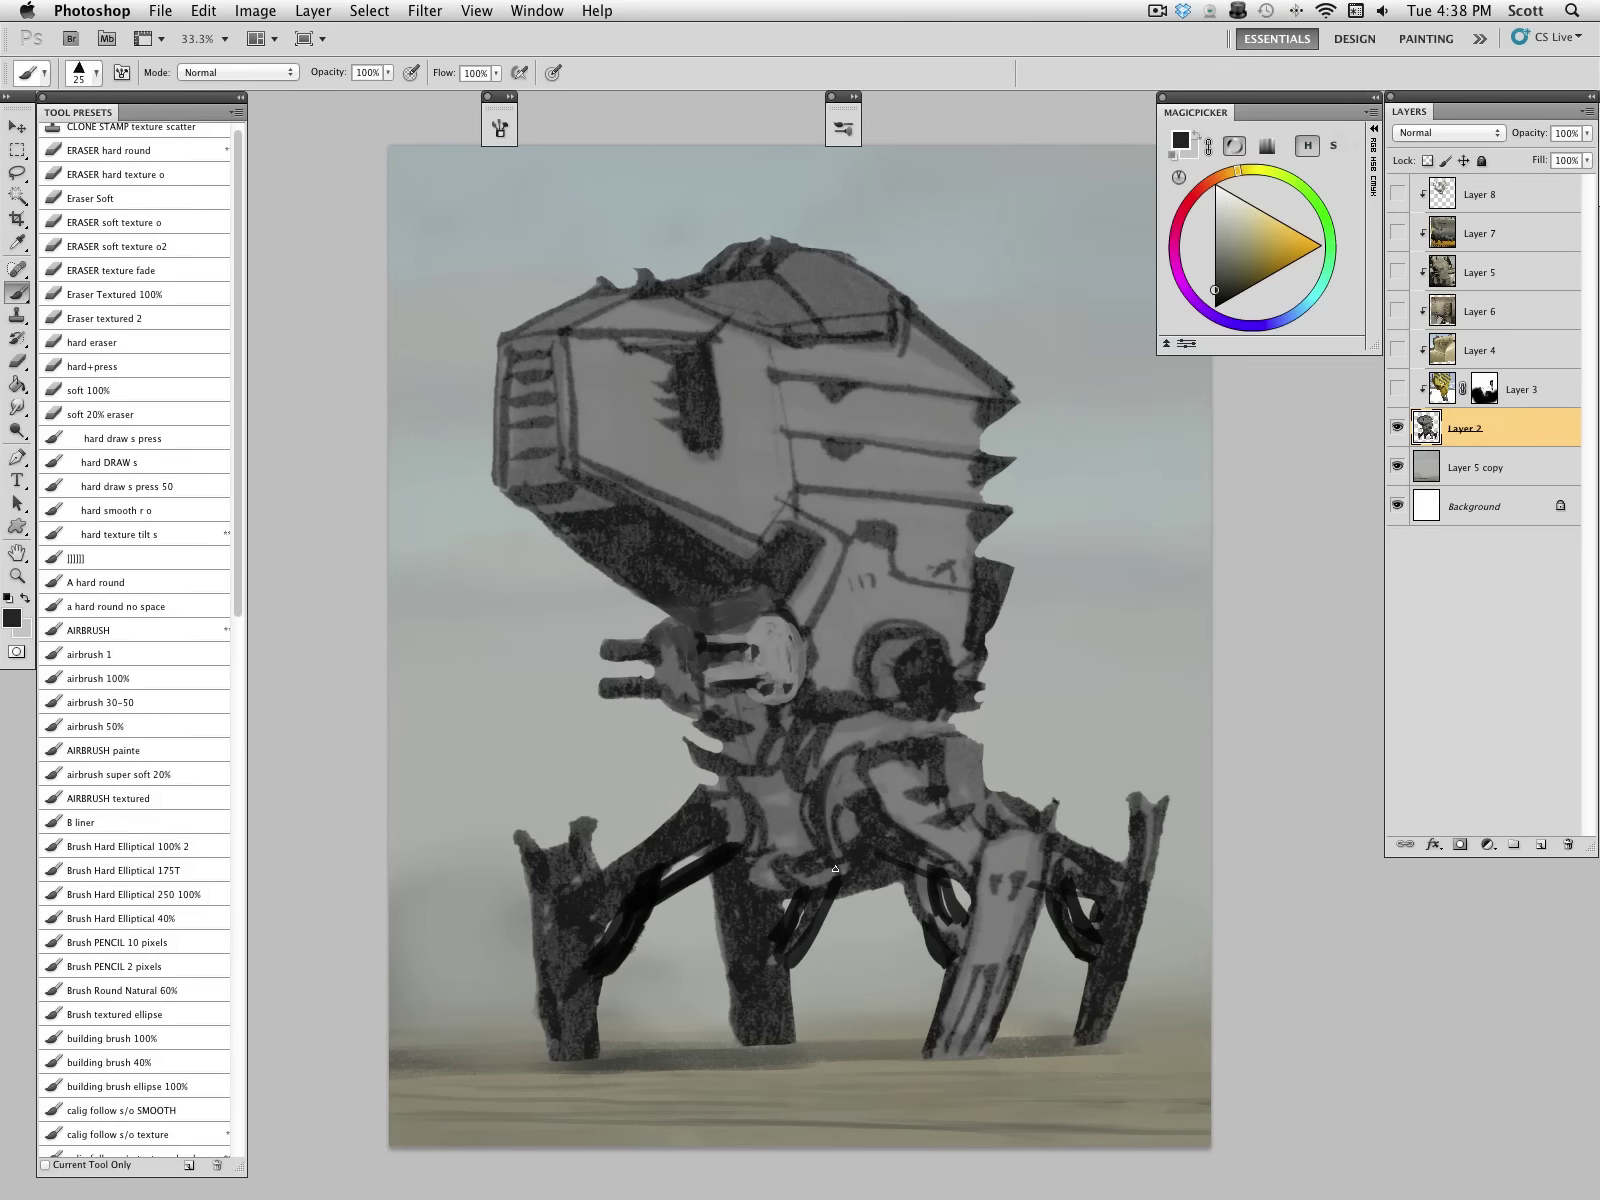
alt+click(803, 843)
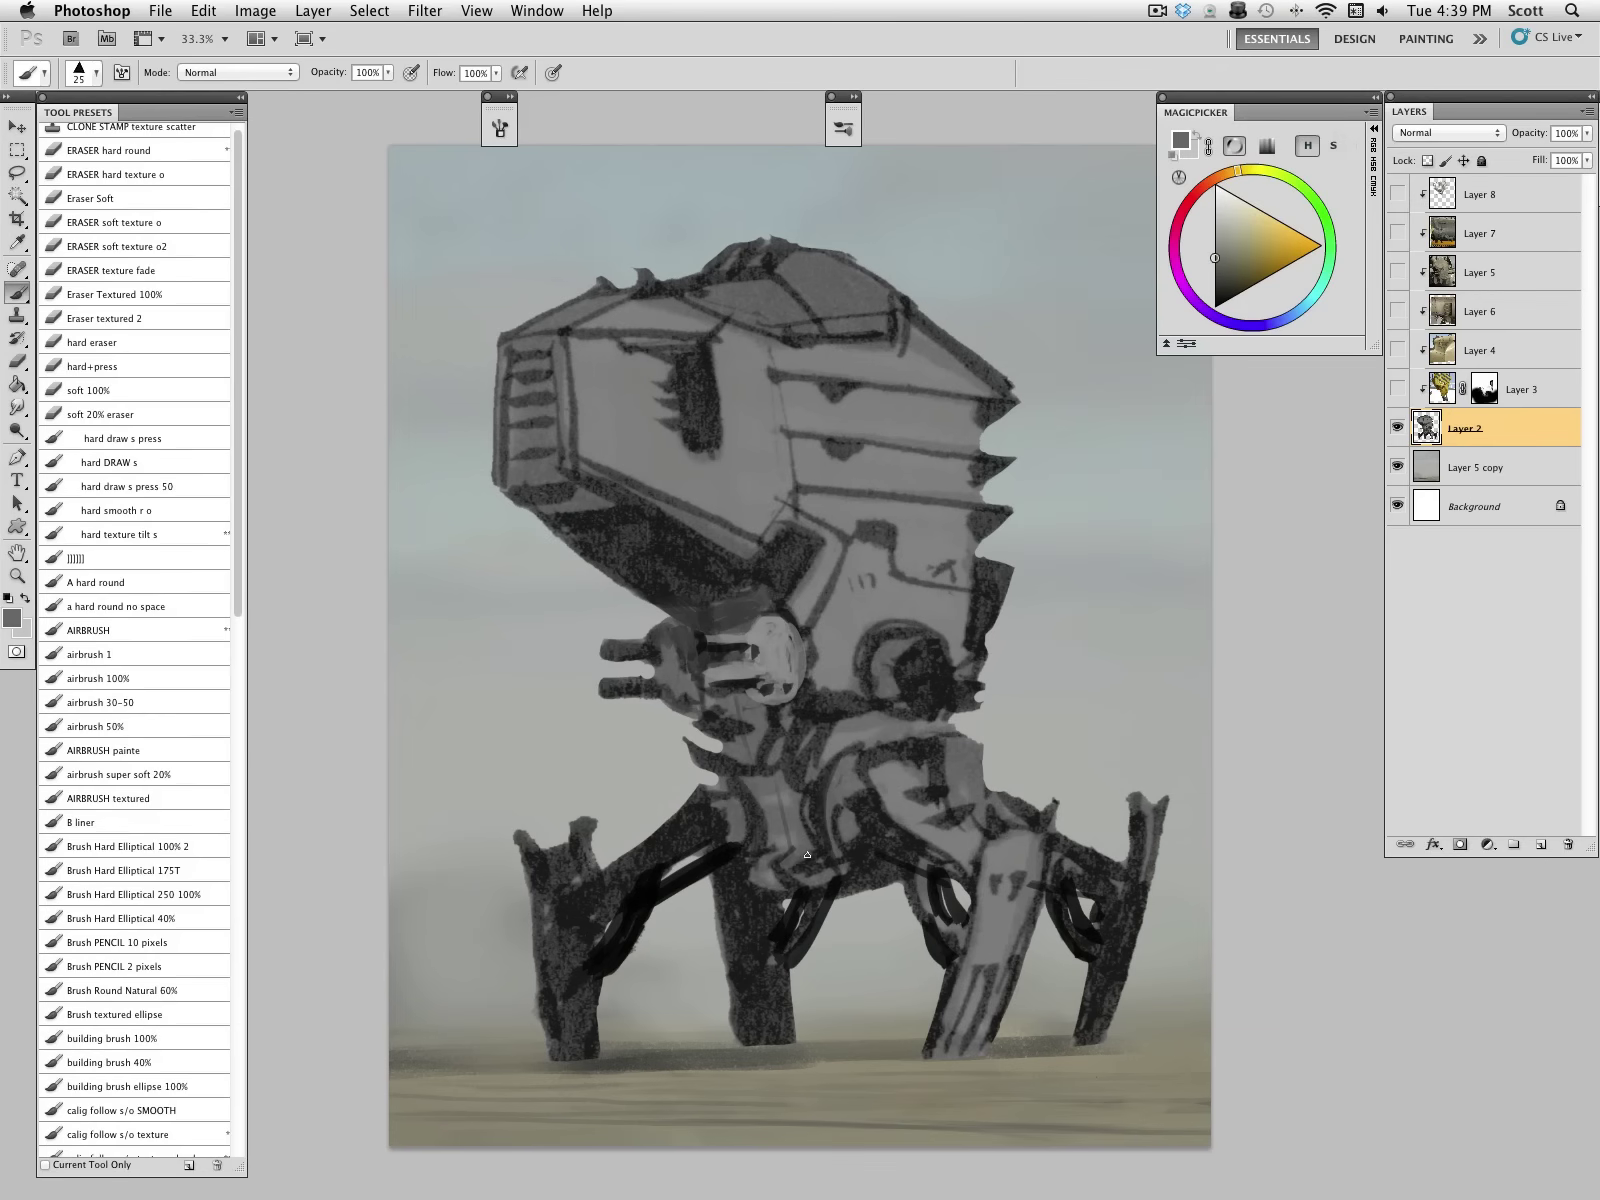
alt+click(710, 855)
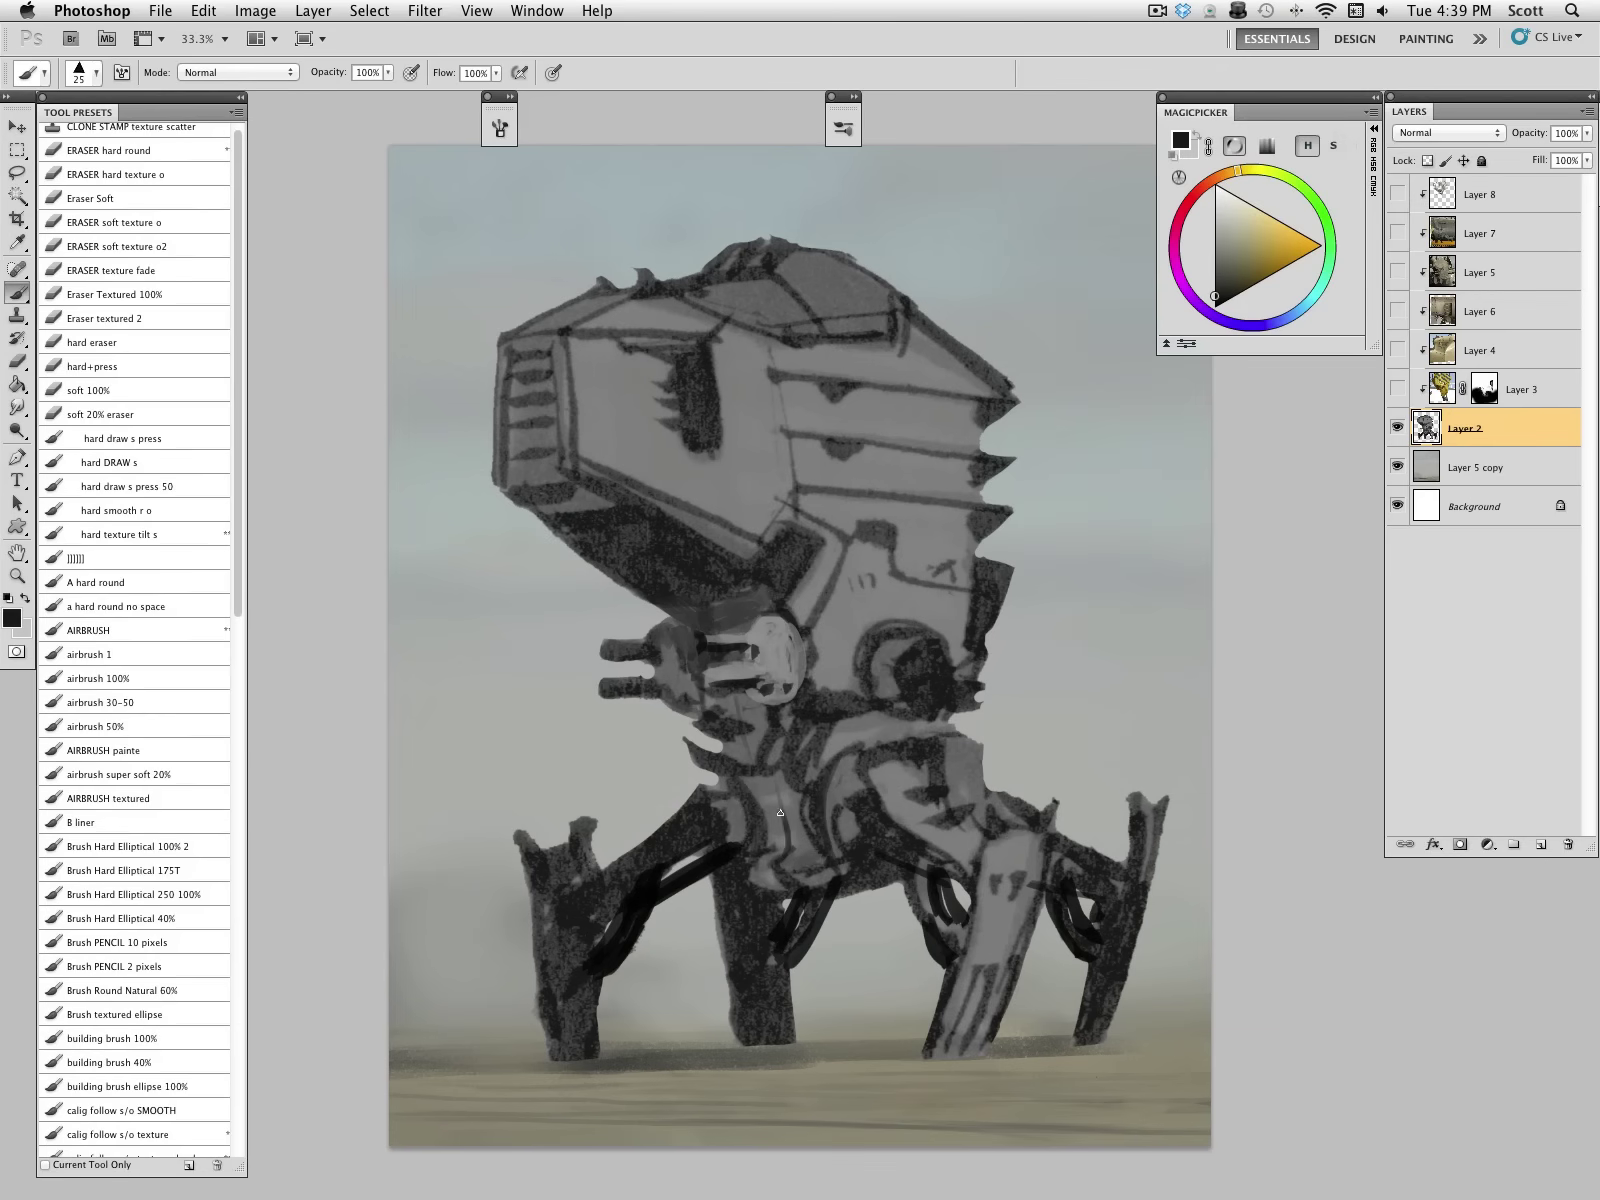
Step: Enlarge the brush and paint the waist below the gun mount with sampled greys
alt+click(748, 740)
key(])
key(])
mouse_move(770, 718)
mouse_down()
mouse_move(784, 748)
mouse_move(815, 708)
mouse_move(820, 728)
mouse_up()
alt+click(731, 757)
alt+click(810, 759)
Step: Shade the lower front of the pelvis block with sampled mid and dark greys
alt+click(795, 801)
alt+click(738, 841)
alt+click(802, 812)
mouse_move(811, 840)
mouse_down()
mouse_move(810, 745)
mouse_move(732, 788)
mouse_move(715, 754)
mouse_move(735, 775)
mouse_move(802, 746)
mouse_move(728, 840)
mouse_move(746, 862)
mouse_up()
alt+click(693, 869)
alt+click(797, 767)
alt+click(765, 866)
Step: Block in the pelvis's vertical side planes with long strokes of sampled grey and a larger brush
key(])
key(])
alt+click(739, 858)
drag(737, 794, 742, 866)
drag(815, 782, 826, 862)
alt+click(807, 741)
mouse_move(744, 785)
mouse_down()
mouse_move(761, 845)
mouse_move(776, 844)
mouse_up()
mouse_move(781, 777)
mouse_down()
mouse_move(798, 848)
mouse_move(824, 857)
mouse_move(837, 805)
mouse_move(836, 845)
mouse_up()
Step: Paint the hip and upper segment of the large front leg with sampled greys
alt+click(856, 753)
alt+click(683, 877)
mouse_move(798, 760)
mouse_down()
mouse_move(910, 767)
mouse_move(973, 830)
mouse_up()
alt+click(949, 786)
alt+click(949, 768)
mouse_move(960, 752)
mouse_down()
mouse_move(985, 798)
mouse_move(977, 745)
mouse_move(992, 795)
mouse_move(1084, 869)
mouse_move(994, 862)
mouse_move(1028, 855)
mouse_move(1052, 814)
mouse_move(998, 829)
mouse_move(1025, 861)
mouse_move(994, 815)
mouse_move(980, 823)
mouse_move(990, 803)
mouse_move(1027, 807)
mouse_up()
Step: Reduce the brush size and refine the strut between the large front leg and the rightmost leg with sampled greys
key(bracketleft)
alt+click(994, 815)
alt+click(1014, 816)
key(bracketleft)
alt+click(1094, 848)
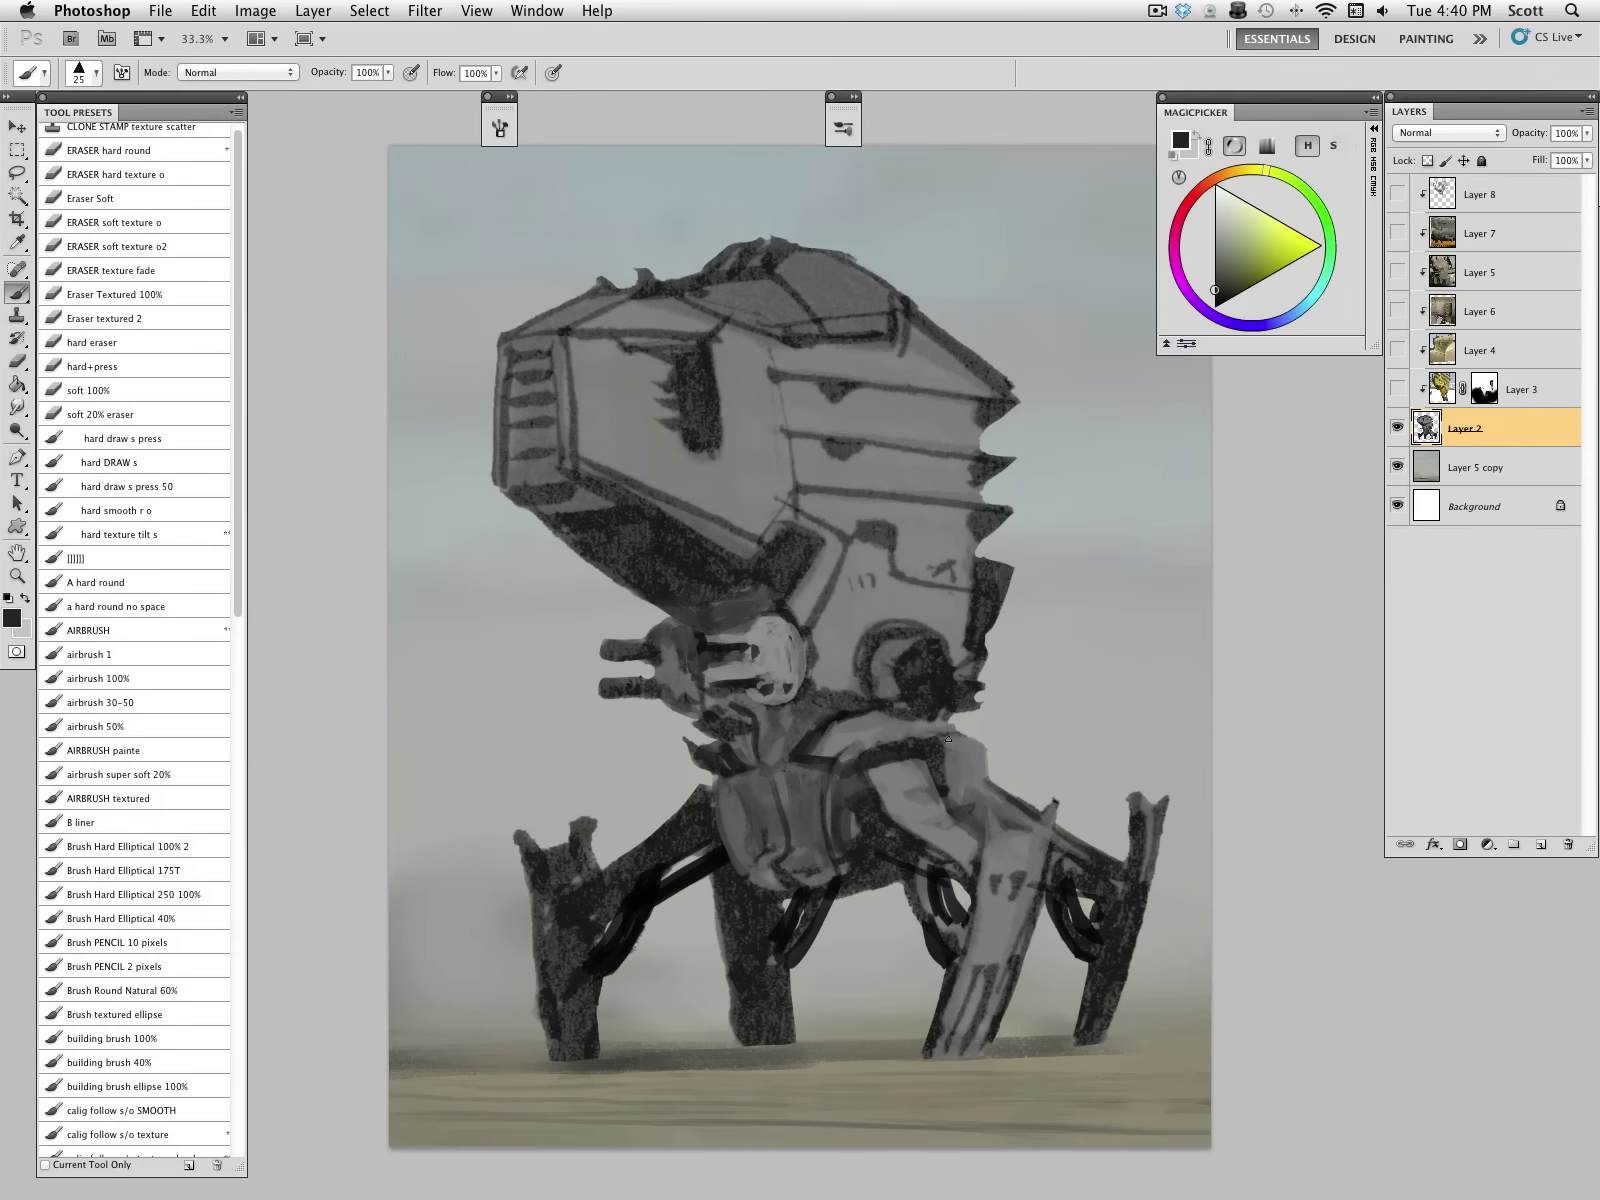
click(160, 579)
drag(592, 815, 597, 860)
key(ctrl+z)
Step: Trim the leftmost leg's silhouette with the hard eraser and redraw its pointed outline with the )))))) brush at 20 px
click(110, 342)
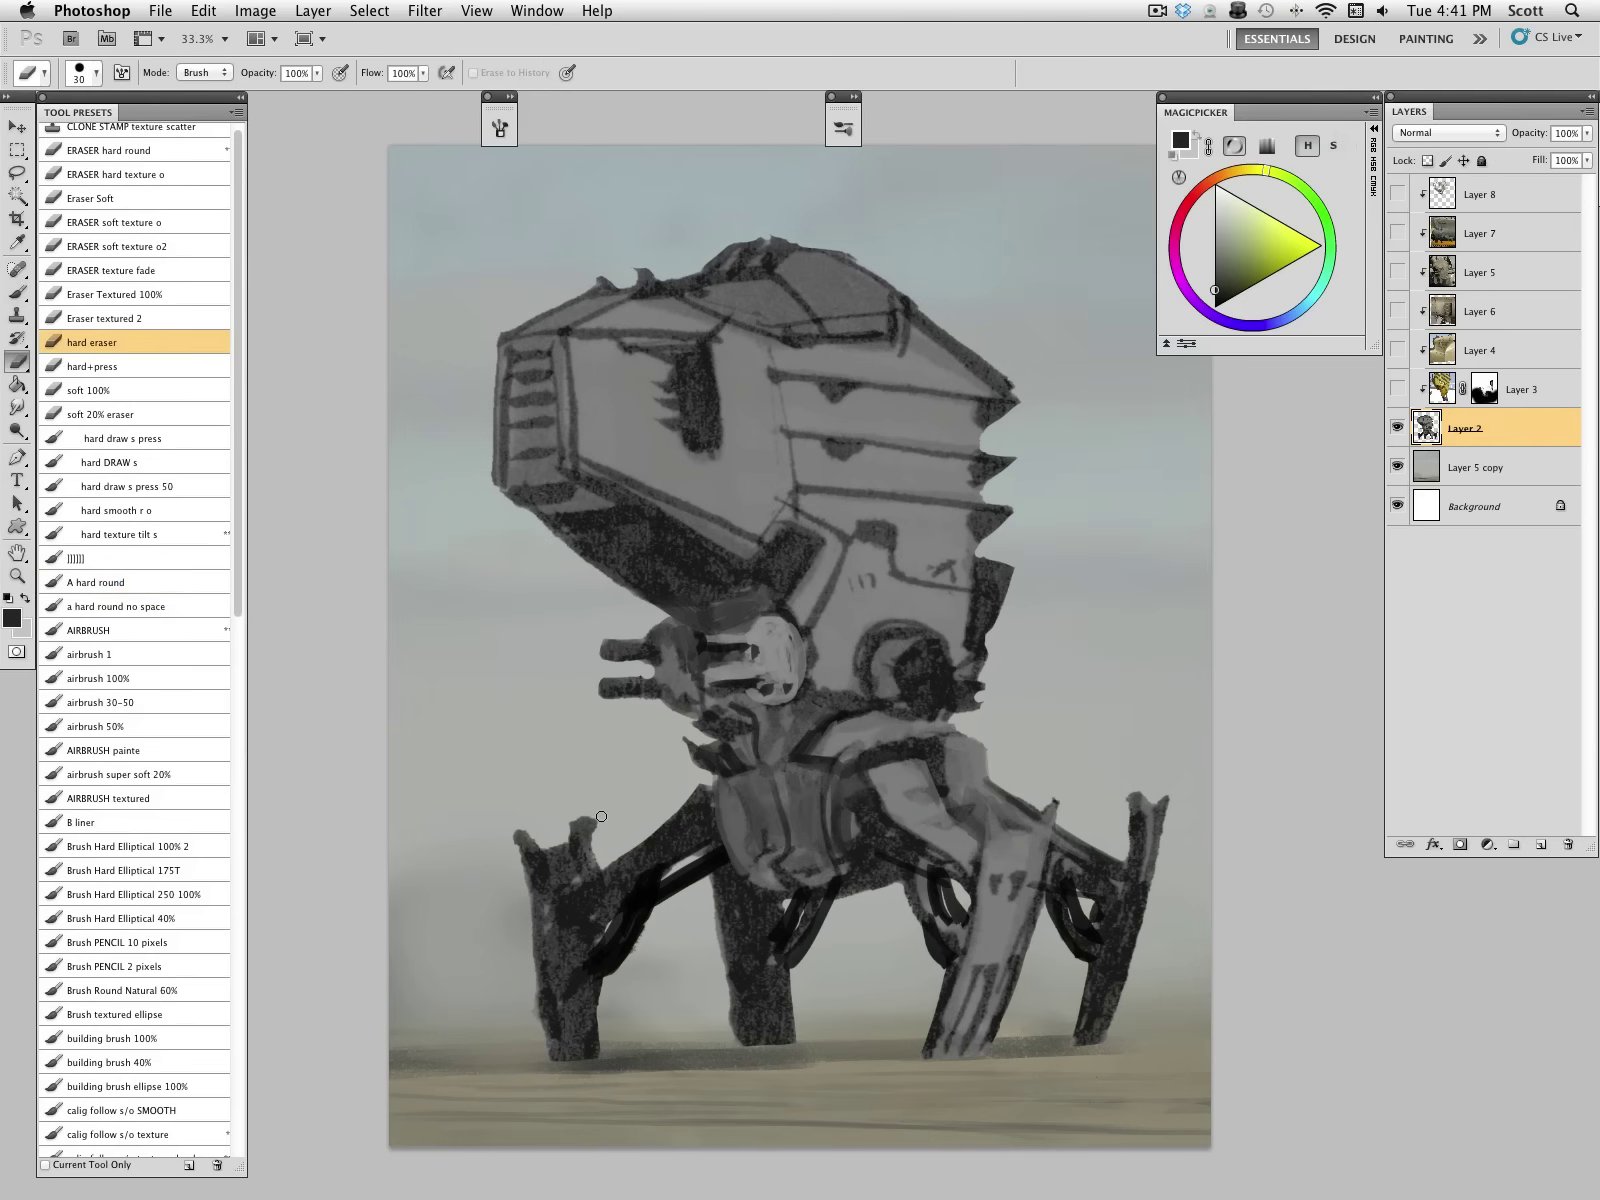
mouse_move(517, 829)
mouse_down()
mouse_move(535, 760)
mouse_move(526, 936)
mouse_move(518, 857)
mouse_move(529, 969)
mouse_move(638, 1117)
mouse_move(520, 895)
mouse_move(550, 1095)
mouse_up()
click(172, 558)
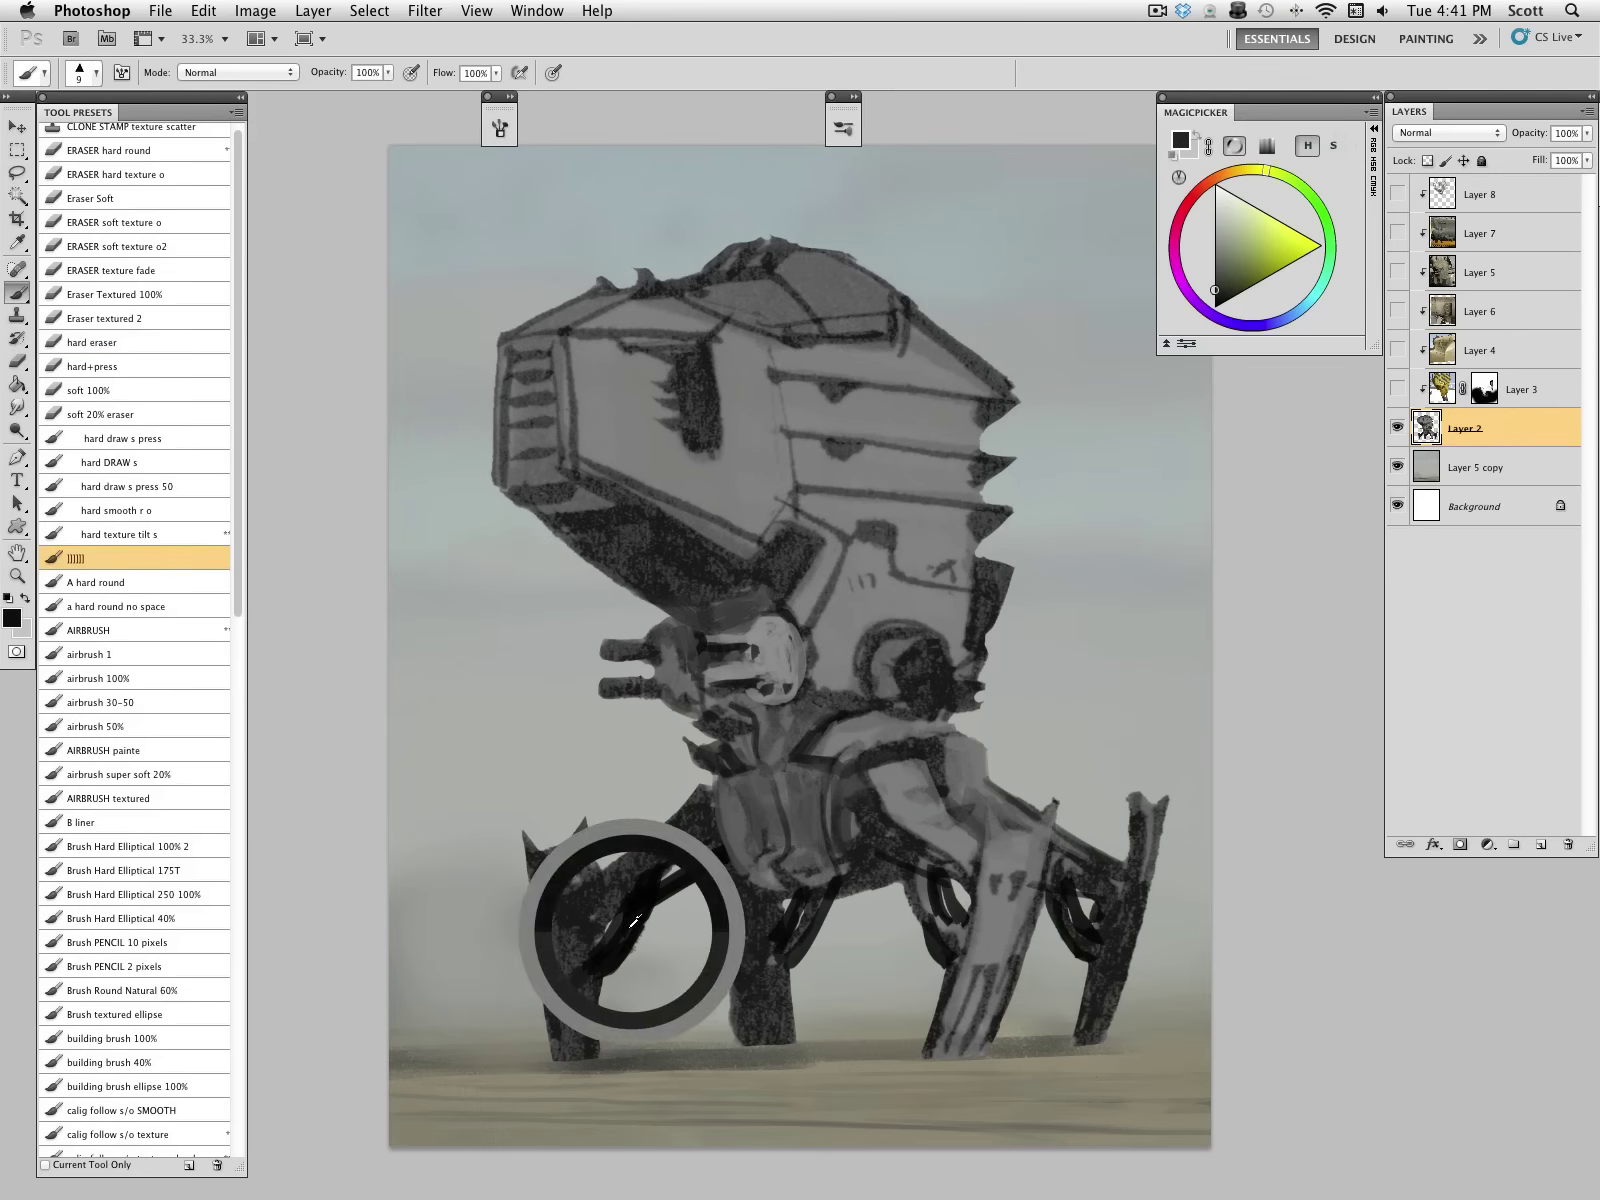
key(])
key(])
drag(526, 840, 553, 1054)
Step: Draw lighter round joints on the leftmost leg and darken the edges of its upper strut
alt+click(853, 740)
mouse_move(566, 895)
mouse_down()
mouse_move(550, 915)
mouse_move(572, 924)
mouse_move(562, 903)
mouse_up()
alt+click(618, 880)
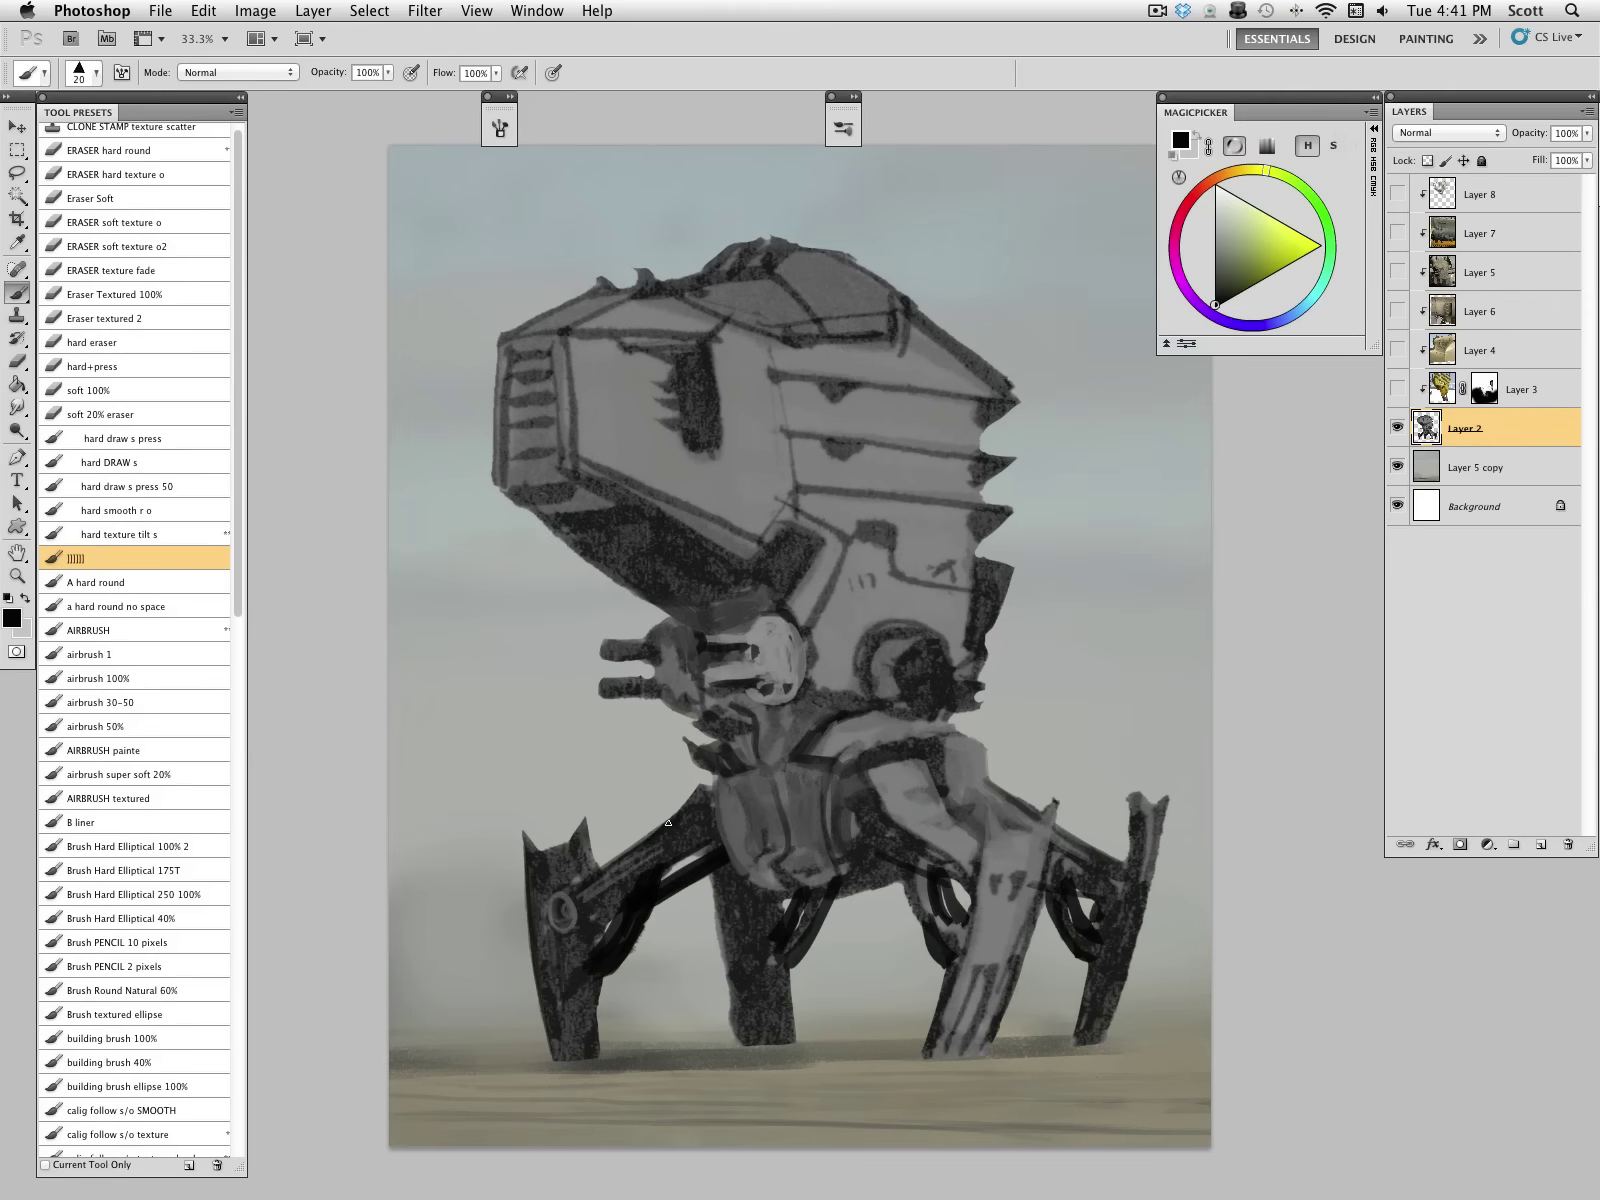
mouse_move(685, 792)
mouse_down()
mouse_move(707, 797)
mouse_move(688, 784)
mouse_up()
mouse_move(714, 784)
mouse_down()
mouse_move(685, 842)
mouse_move(630, 873)
mouse_up()
alt+click(736, 809)
mouse_move(688, 852)
mouse_down()
mouse_move(633, 867)
mouse_move(703, 843)
mouse_move(620, 924)
mouse_up()
alt+click(625, 893)
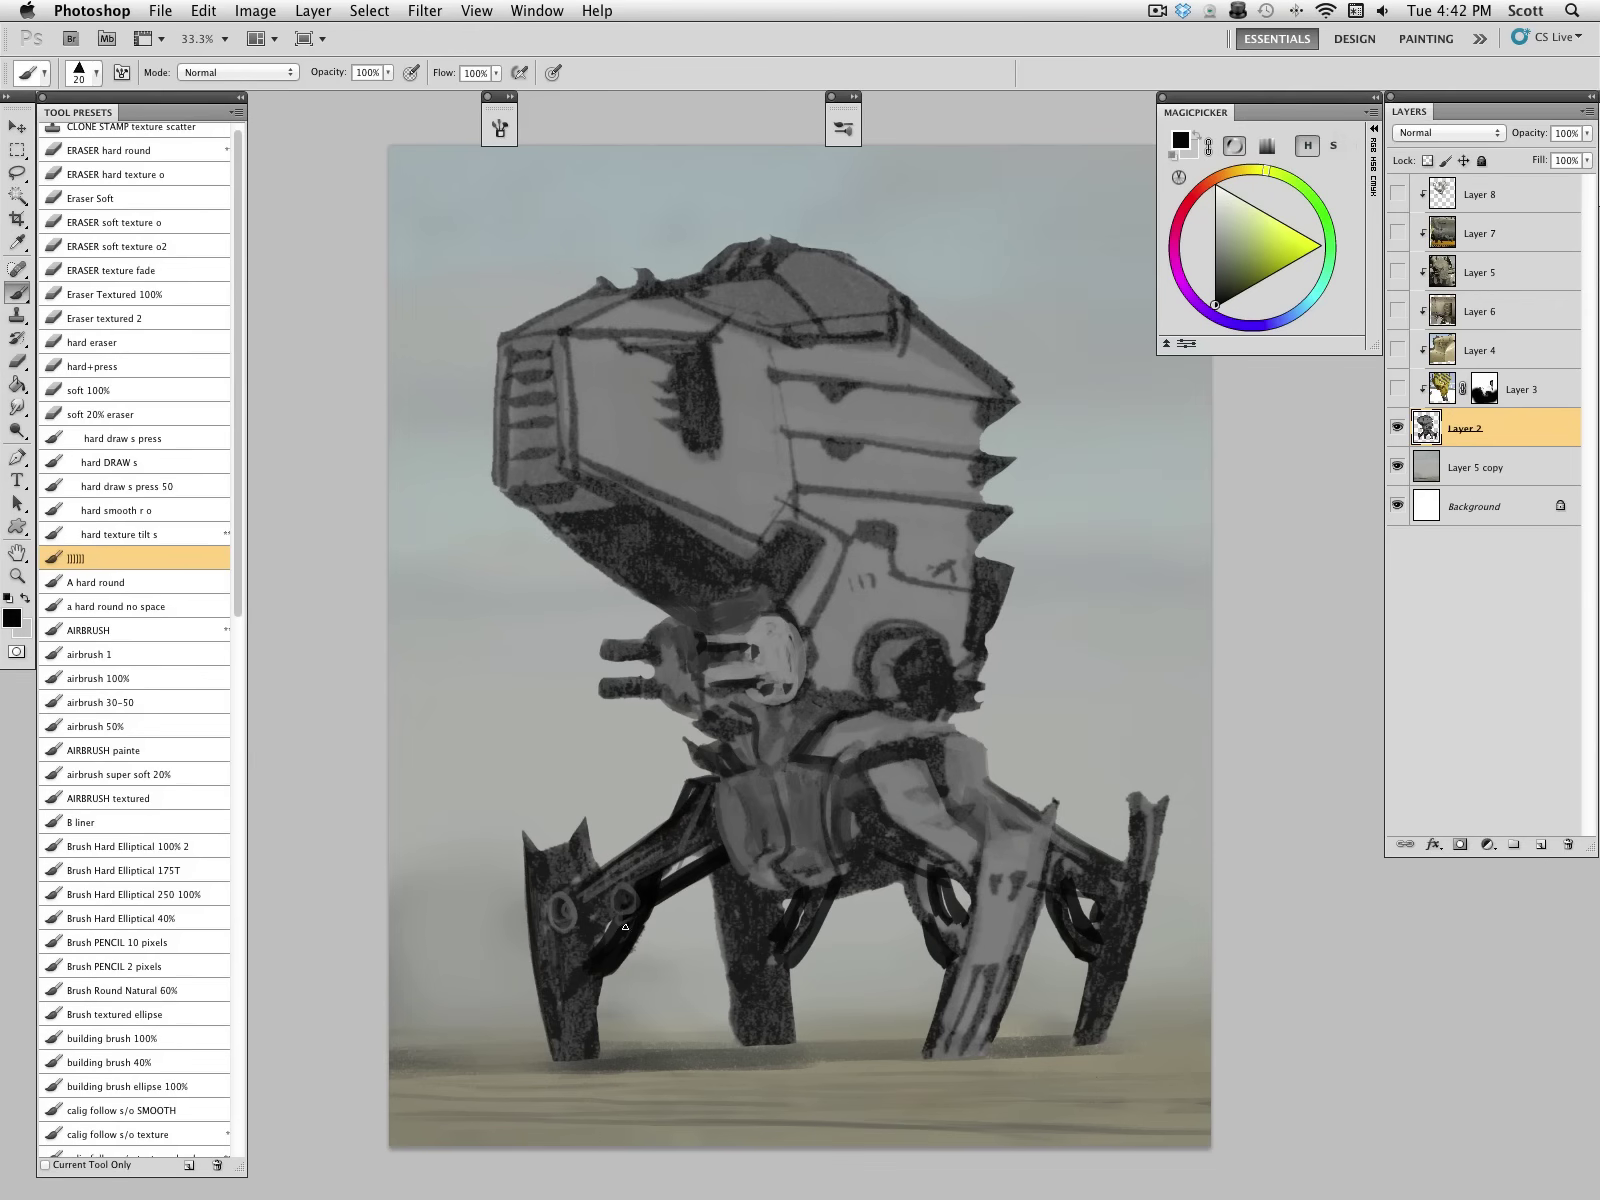
Step: Add a lower round joint to the leftmost leg and shade its curved piston with sampled greys
mouse_move(576, 1002)
mouse_down()
mouse_move(598, 974)
mouse_move(566, 985)
mouse_move(595, 987)
mouse_up()
alt+click(751, 821)
alt+click(614, 958)
key(])
alt+click(754, 837)
drag(626, 914, 598, 976)
alt+click(652, 887)
mouse_move(664, 905)
mouse_down()
mouse_move(656, 895)
mouse_move(727, 856)
mouse_up()
alt+click(672, 880)
Step: Erase along the leftmost leg's piston and open a gap below its strut with the hard+press eraser
click(145, 366)
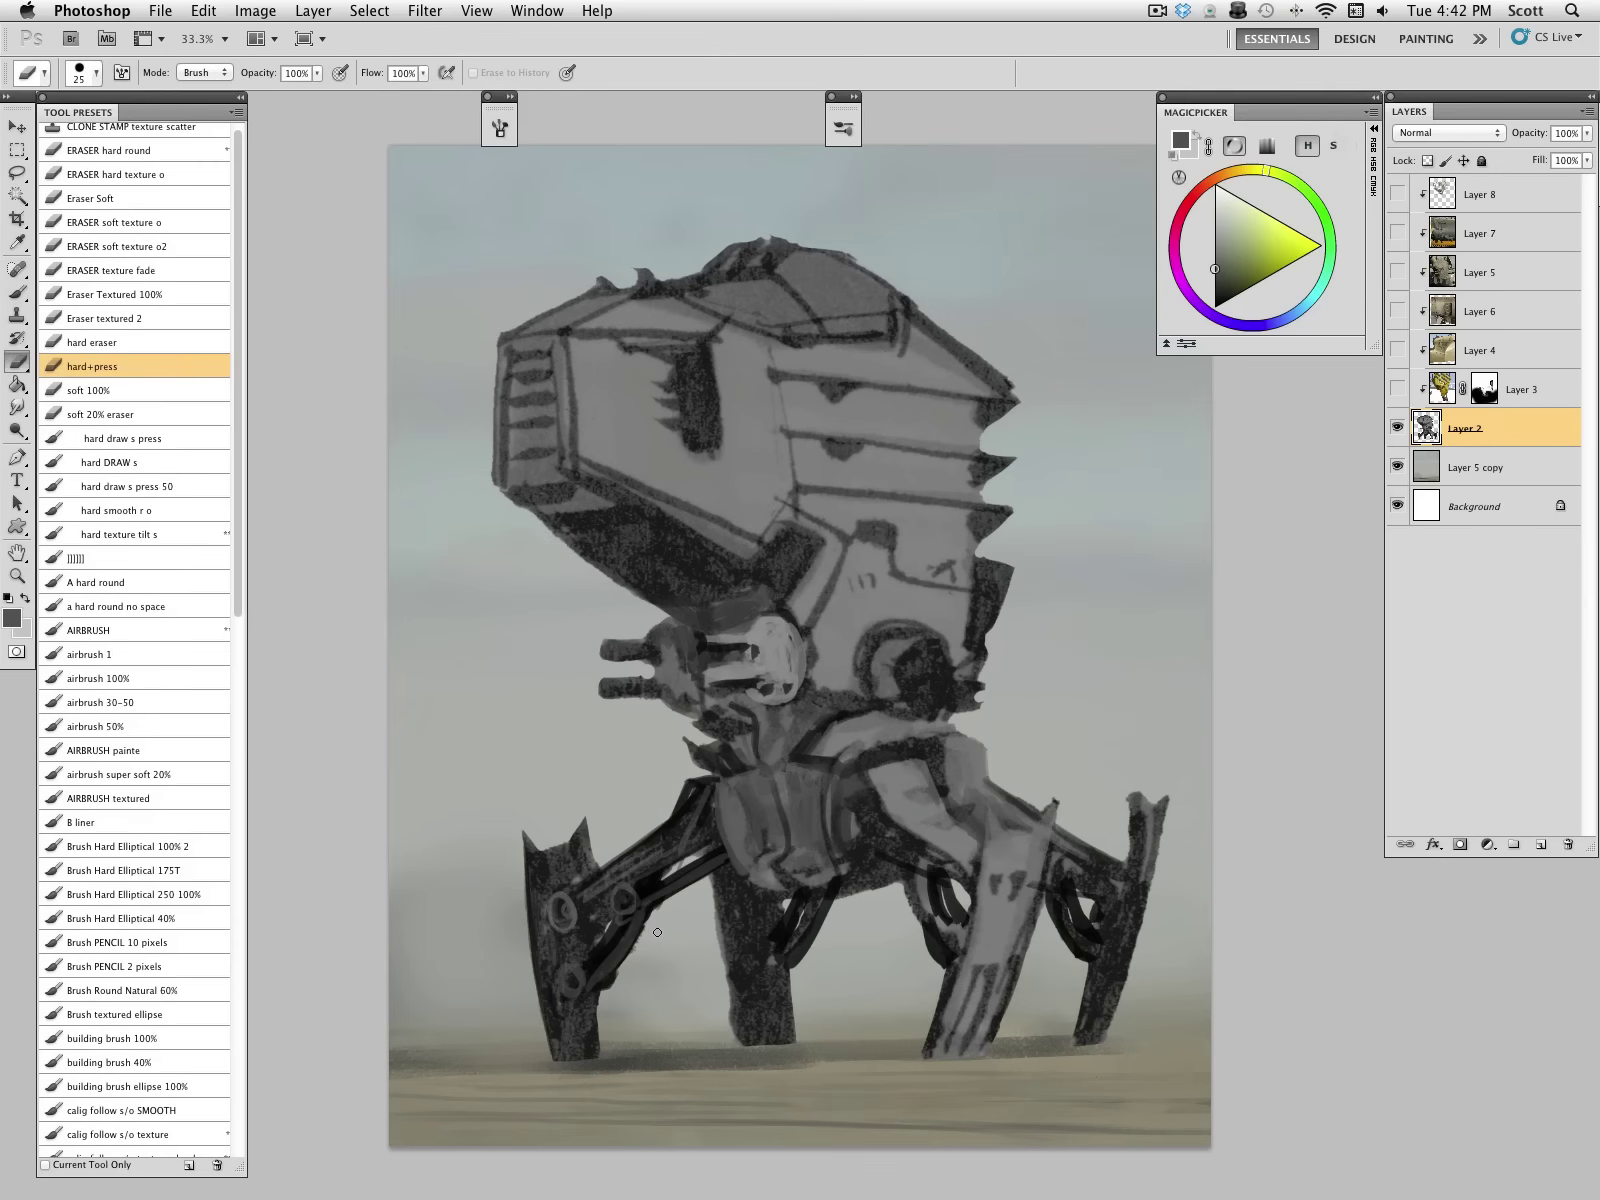
drag(649, 923, 618, 985)
drag(681, 863, 716, 848)
Step: Sharpen the leftmost leg's joints and pointed top edge with thin dark lines at 9 px
key(b)
key(d)
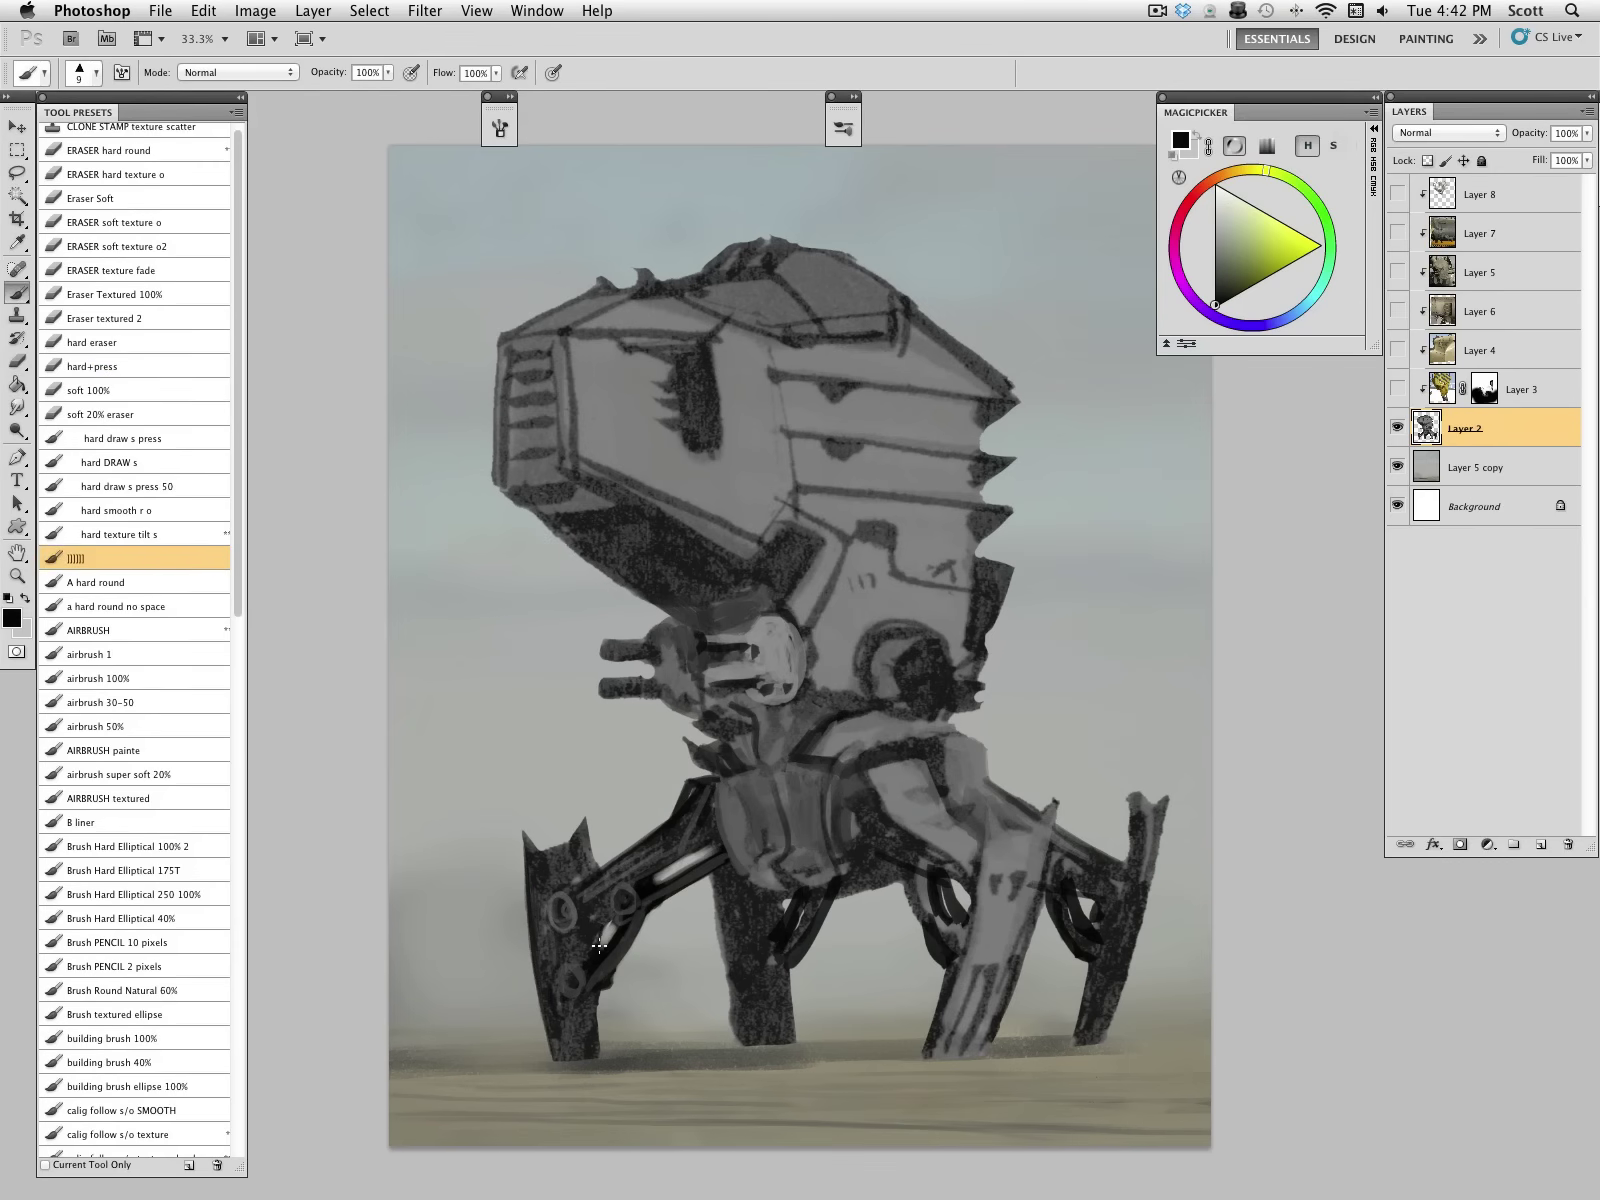
drag(574, 979, 572, 975)
drag(550, 900, 548, 940)
drag(568, 843, 529, 843)
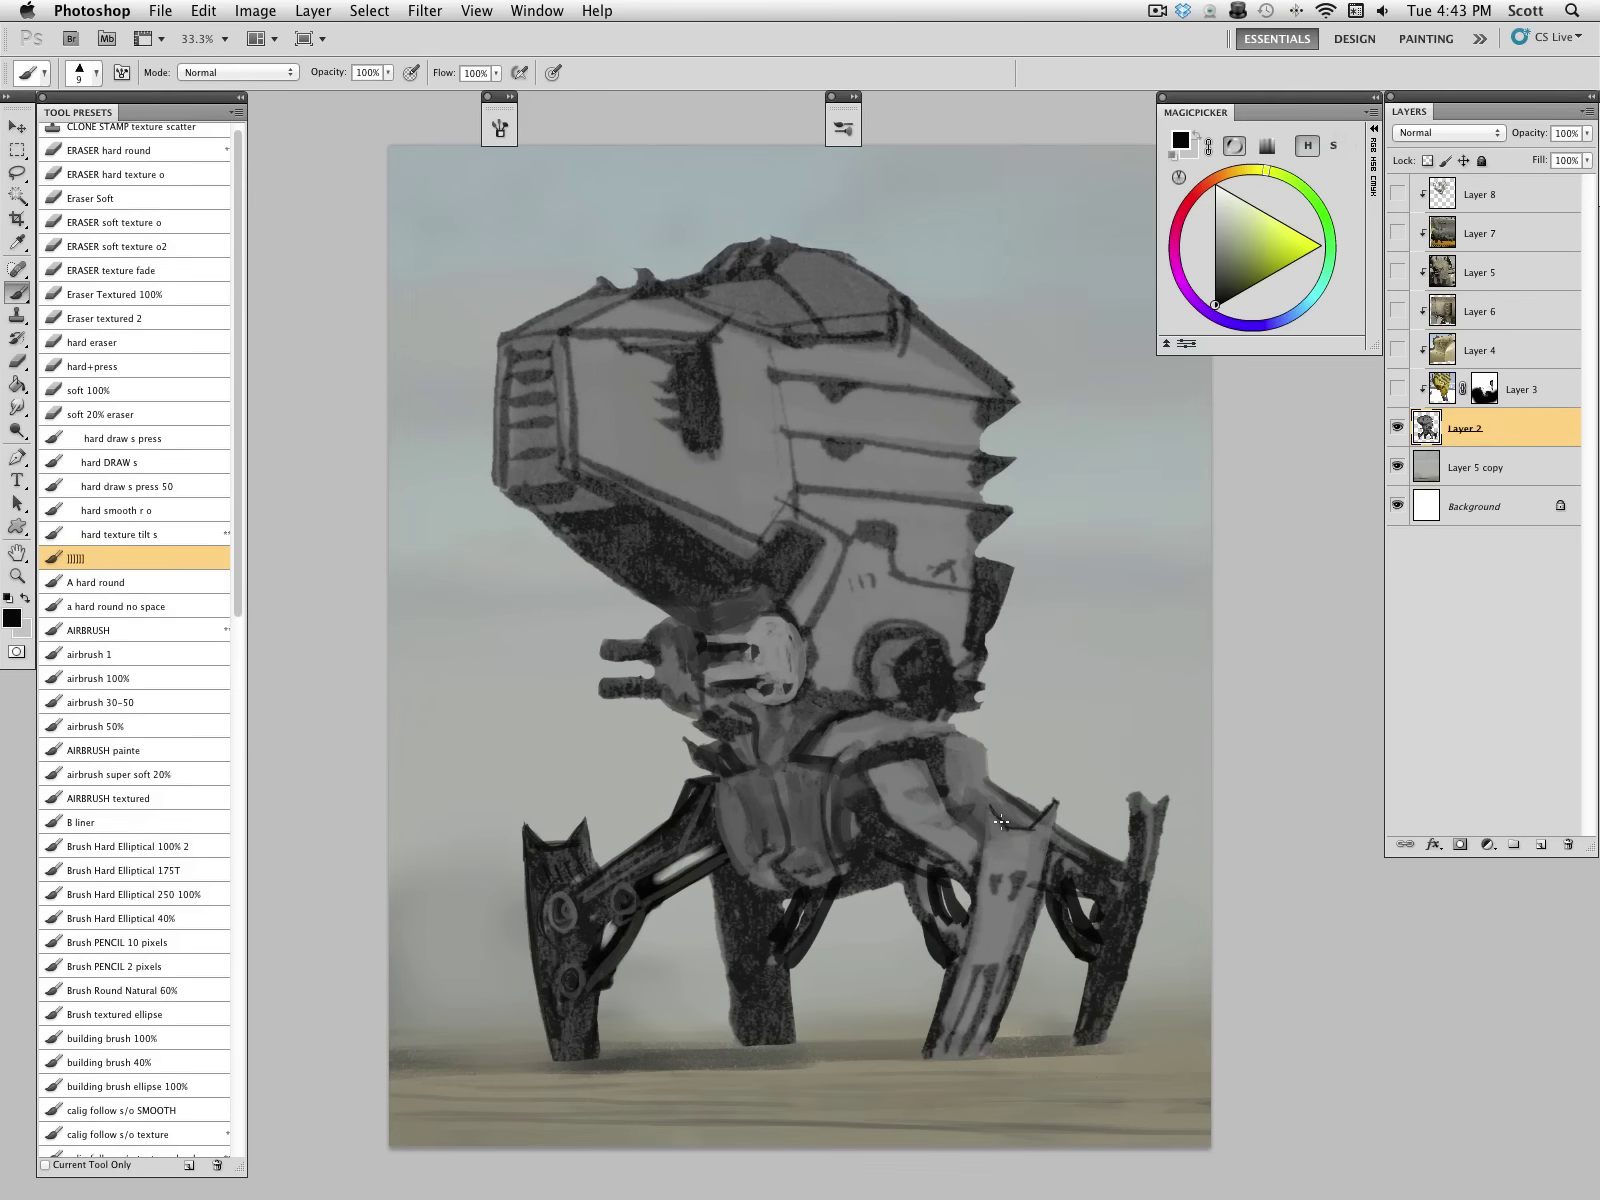
Step: Draw pointed tips on the large front leg and rightmost leg, and trim the rightmost leg with the hard+press eraser
drag(984, 806, 958, 966)
drag(1055, 806, 1045, 872)
mouse_move(1138, 802)
mouse_down()
mouse_move(1135, 853)
mouse_move(1146, 822)
mouse_up()
click(110, 366)
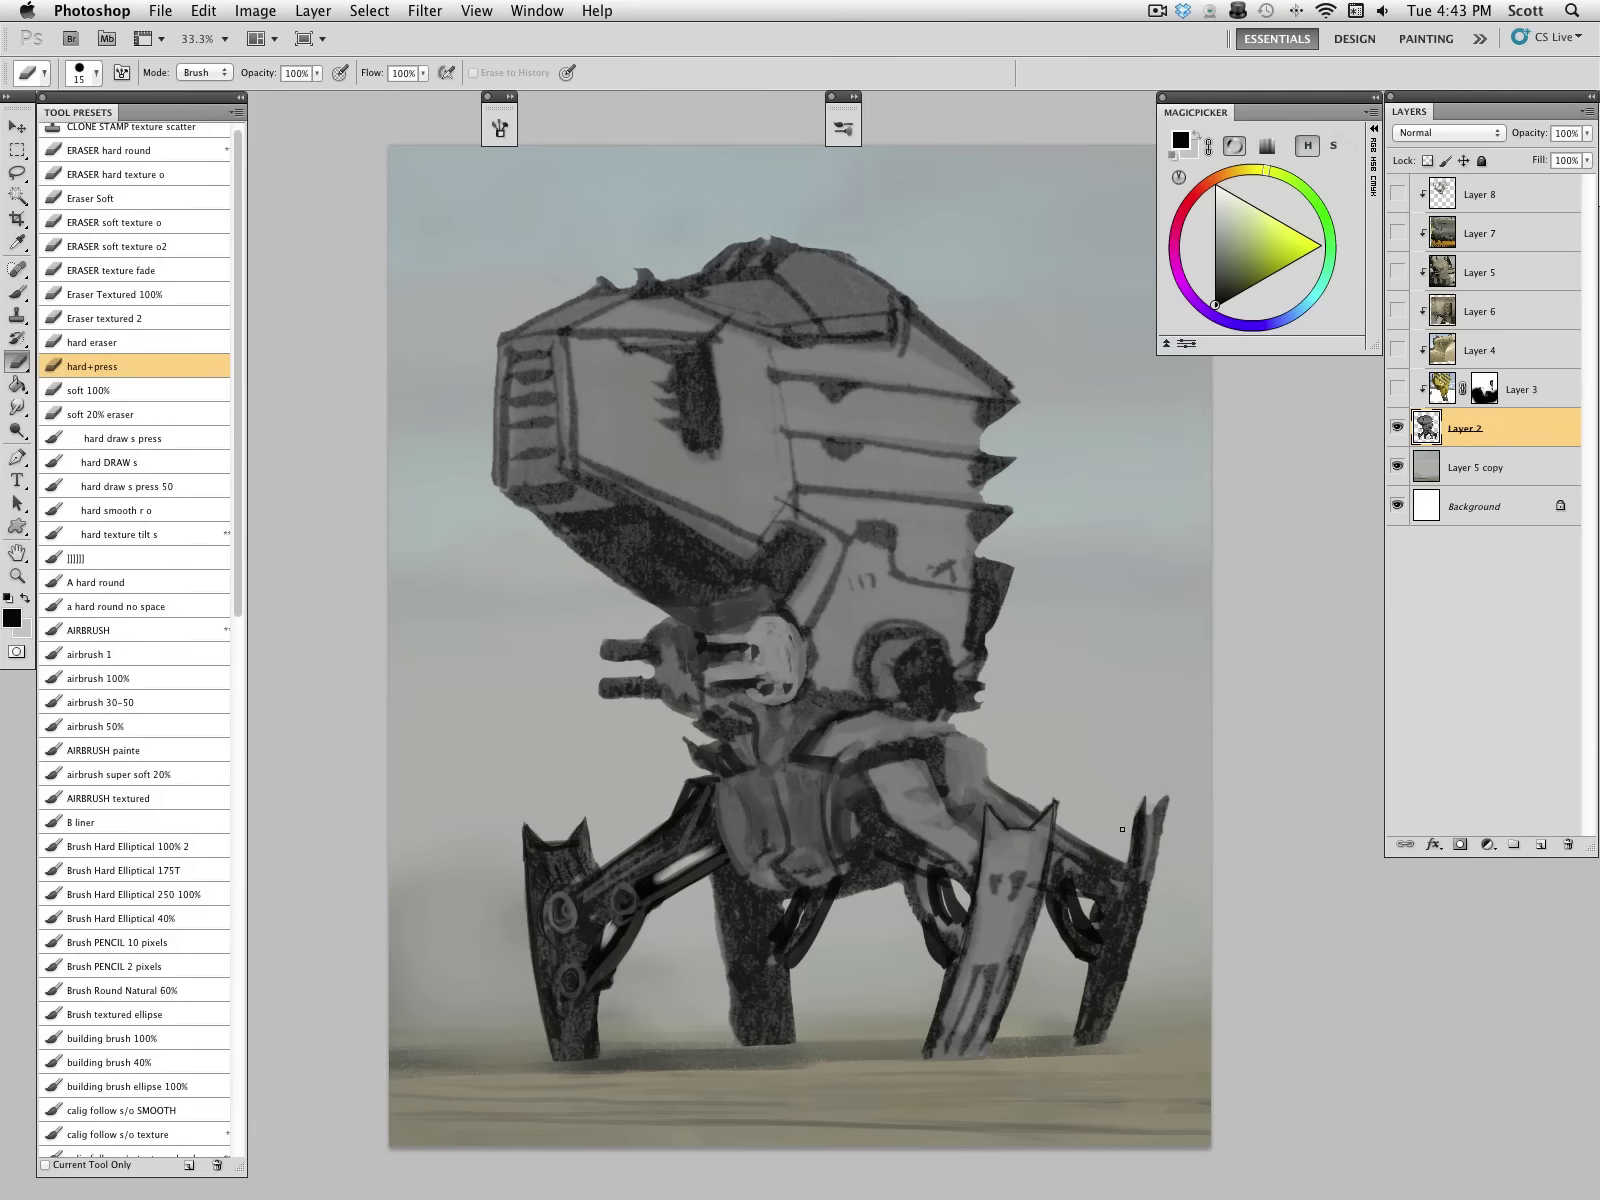
drag(1172, 790, 1110, 1042)
Step: Enlarge the eraser to 35 px and clean up the belly's underside between the legs
key(bracketright)
key(bracketright)
key(bracketright)
key(bracketright)
mouse_move(908, 884)
mouse_down()
mouse_move(922, 945)
mouse_move(904, 891)
mouse_move(935, 972)
mouse_move(900, 877)
mouse_move(835, 915)
mouse_move(811, 955)
mouse_move(829, 906)
mouse_move(890, 887)
mouse_move(845, 925)
mouse_move(848, 892)
mouse_up()
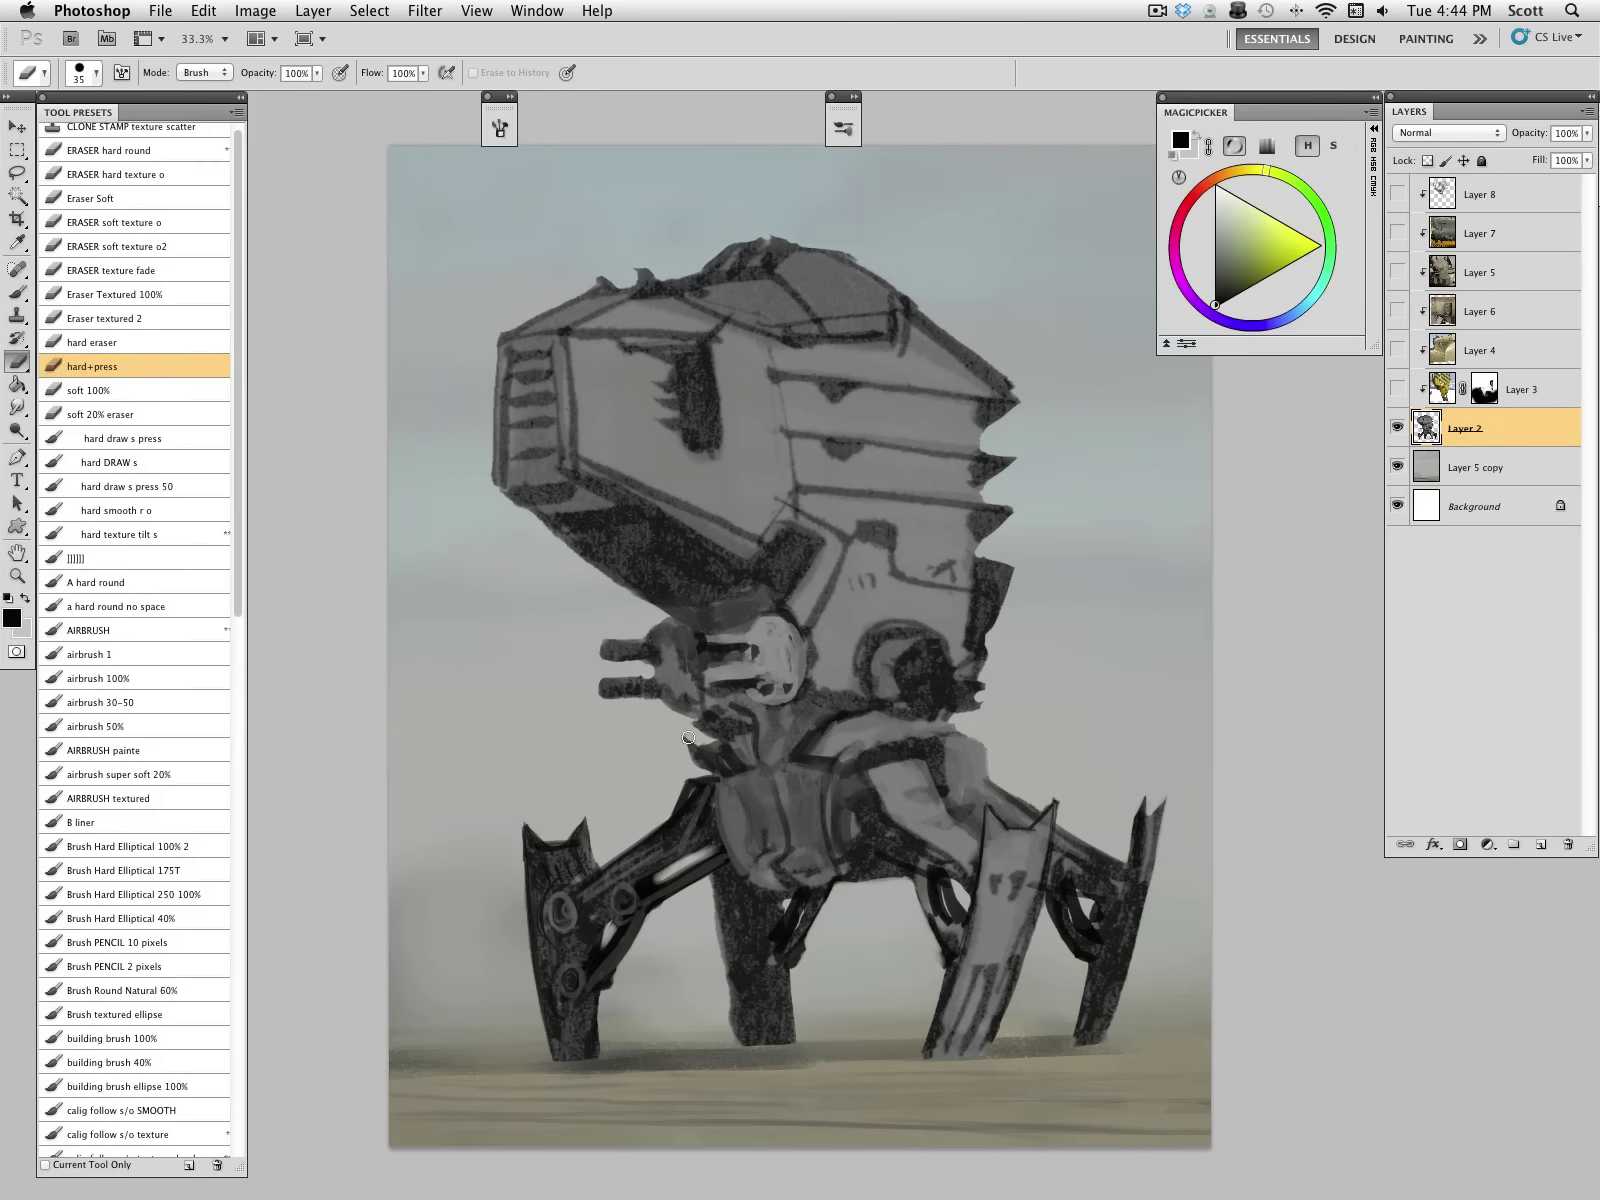
Step: Rework the pelvis's lower front panel with dark lines and sampled greys using the )))))) brush
click(130, 558)
key(d)
mouse_move(890, 852)
mouse_down()
mouse_move(800, 884)
mouse_move(890, 884)
mouse_move(842, 882)
mouse_move(770, 832)
mouse_move(818, 836)
mouse_move(770, 845)
mouse_move(821, 863)
mouse_up()
alt+click(811, 856)
key(bracketright)
alt+click(840, 870)
alt+click(775, 853)
mouse_move(762, 857)
mouse_down()
mouse_move(892, 880)
mouse_move(809, 878)
mouse_up()
alt+click(685, 811)
Step: Paint the pelvis's bottom edge with a sampled grey and a larger brush
key(bracketleft)
alt+click(822, 873)
key(bracketright)
key(bracketright)
drag(809, 878, 887, 884)
Step: Define the large front leg's thigh and upper hip plate with sampled dark and light greys
alt+click(691, 790)
drag(863, 782, 946, 864)
mouse_move(842, 765)
mouse_down()
mouse_move(915, 740)
mouse_move(980, 819)
mouse_move(955, 794)
mouse_move(979, 829)
mouse_move(956, 848)
mouse_move(978, 866)
mouse_up()
alt+click(948, 814)
alt+click(838, 733)
mouse_move(834, 726)
mouse_down()
mouse_move(802, 754)
mouse_move(906, 738)
mouse_up()
Step: Reshape the round side joint on the lower body and darken the rear notch beside it at 45 px
key(bracketright)
key(bracketright)
key(bracketright)
mouse_move(925, 662)
mouse_down()
mouse_move(875, 672)
mouse_move(922, 635)
mouse_move(900, 652)
mouse_move(899, 696)
mouse_up()
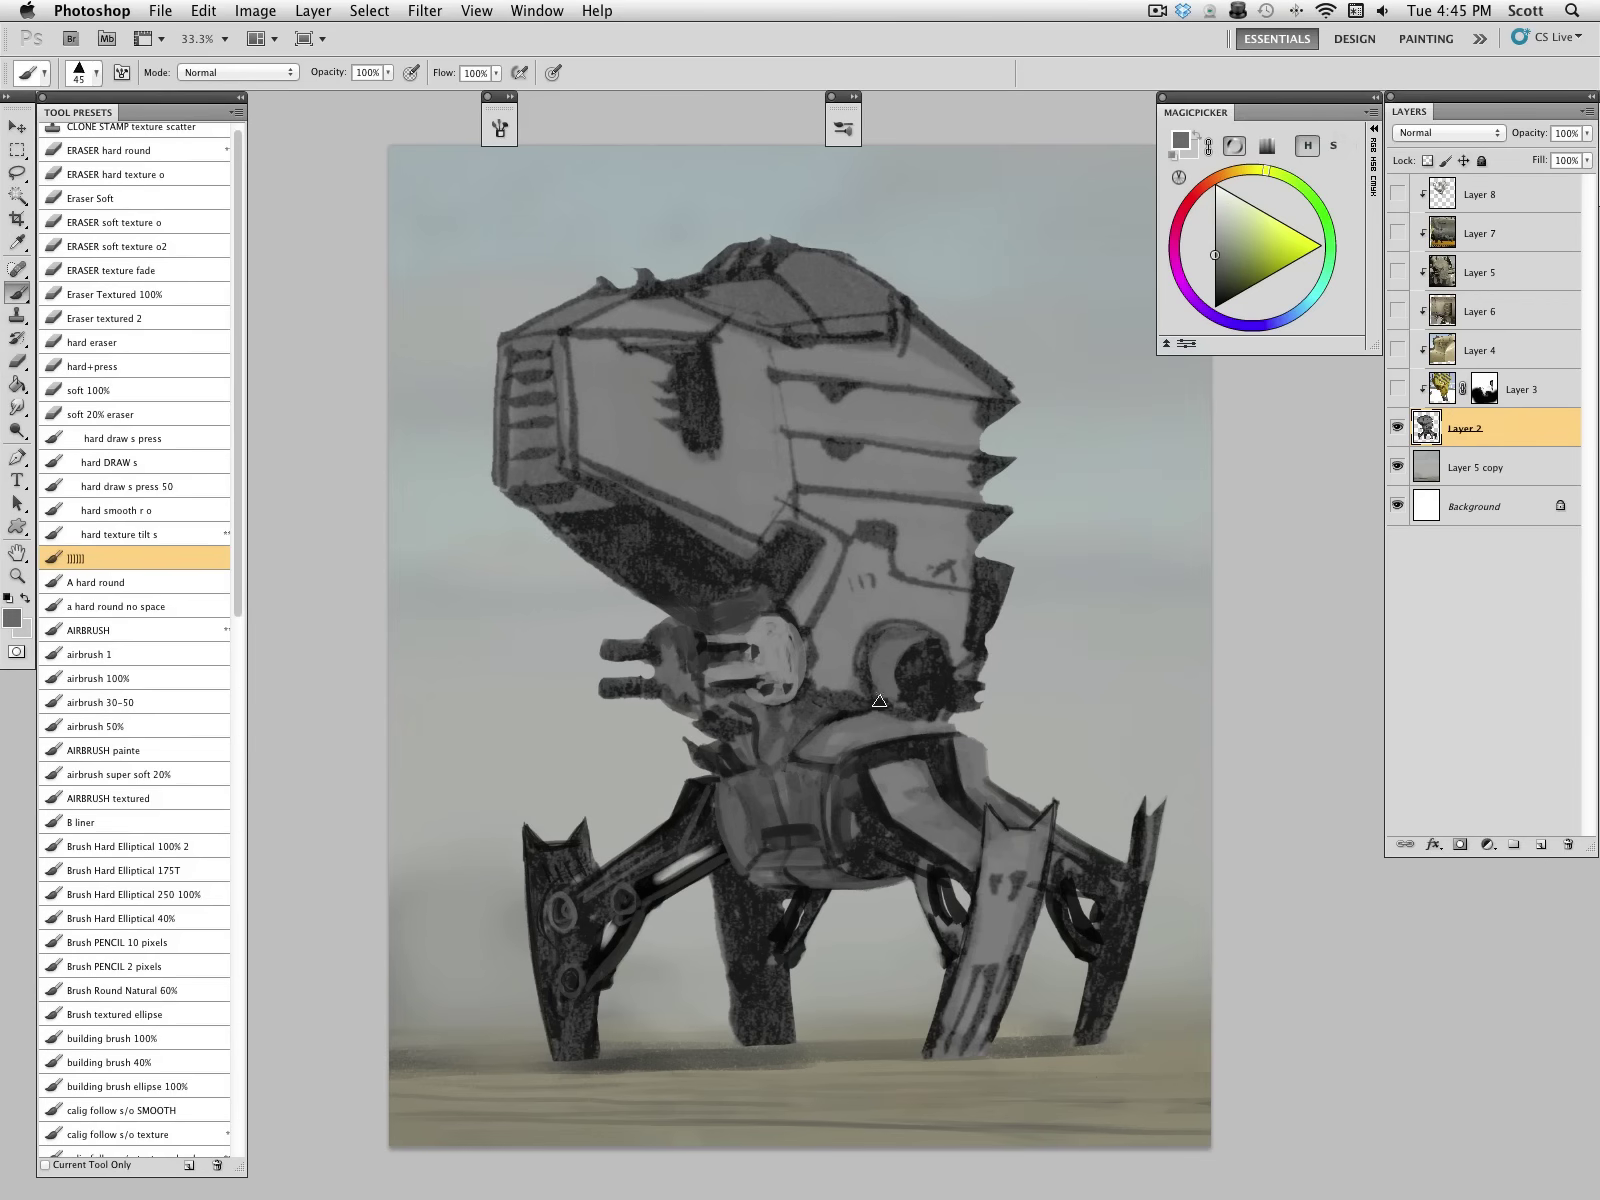
key(d)
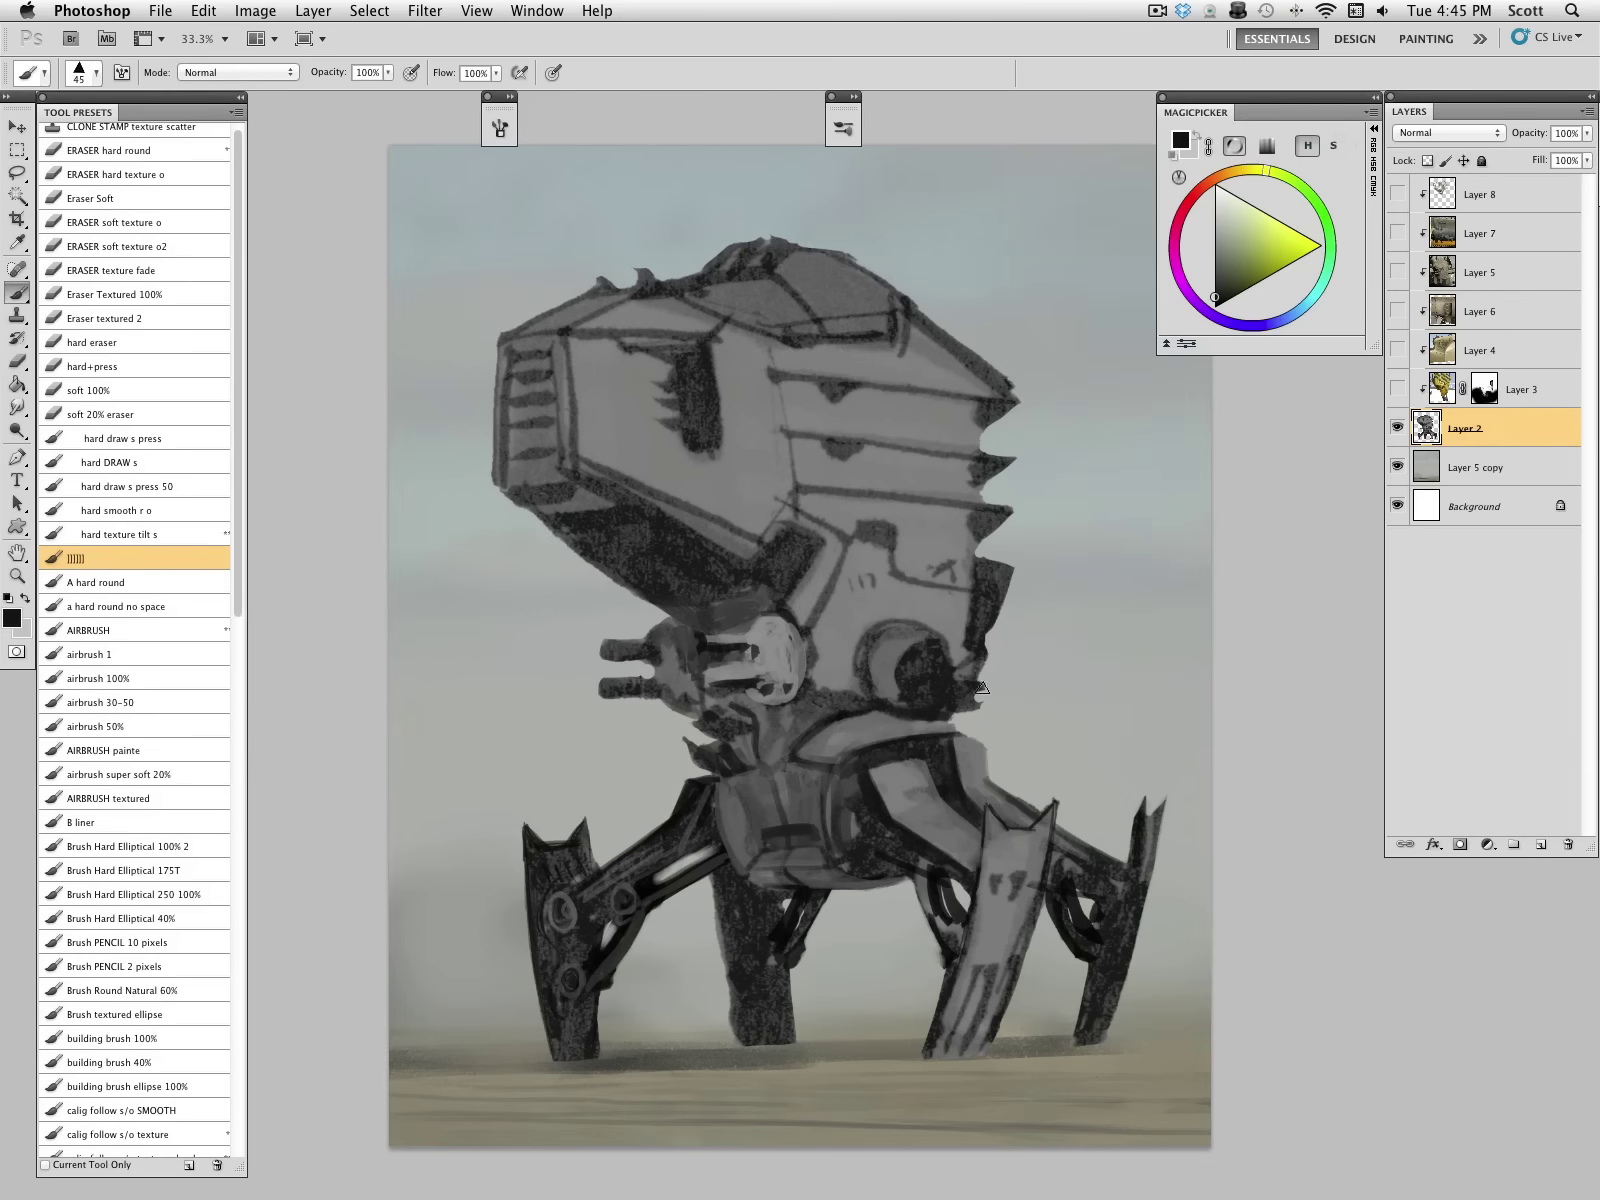
drag(978, 700, 988, 677)
Step: Reshape the pointed plate at the front of the waist with sampled grey and trim it with the hard+press eraser
alt+click(762, 742)
key(])
mouse_move(742, 751)
mouse_down()
mouse_move(746, 731)
mouse_move(797, 728)
mouse_move(704, 765)
mouse_move(716, 750)
mouse_move(740, 762)
mouse_up()
key(d)
click(190, 366)
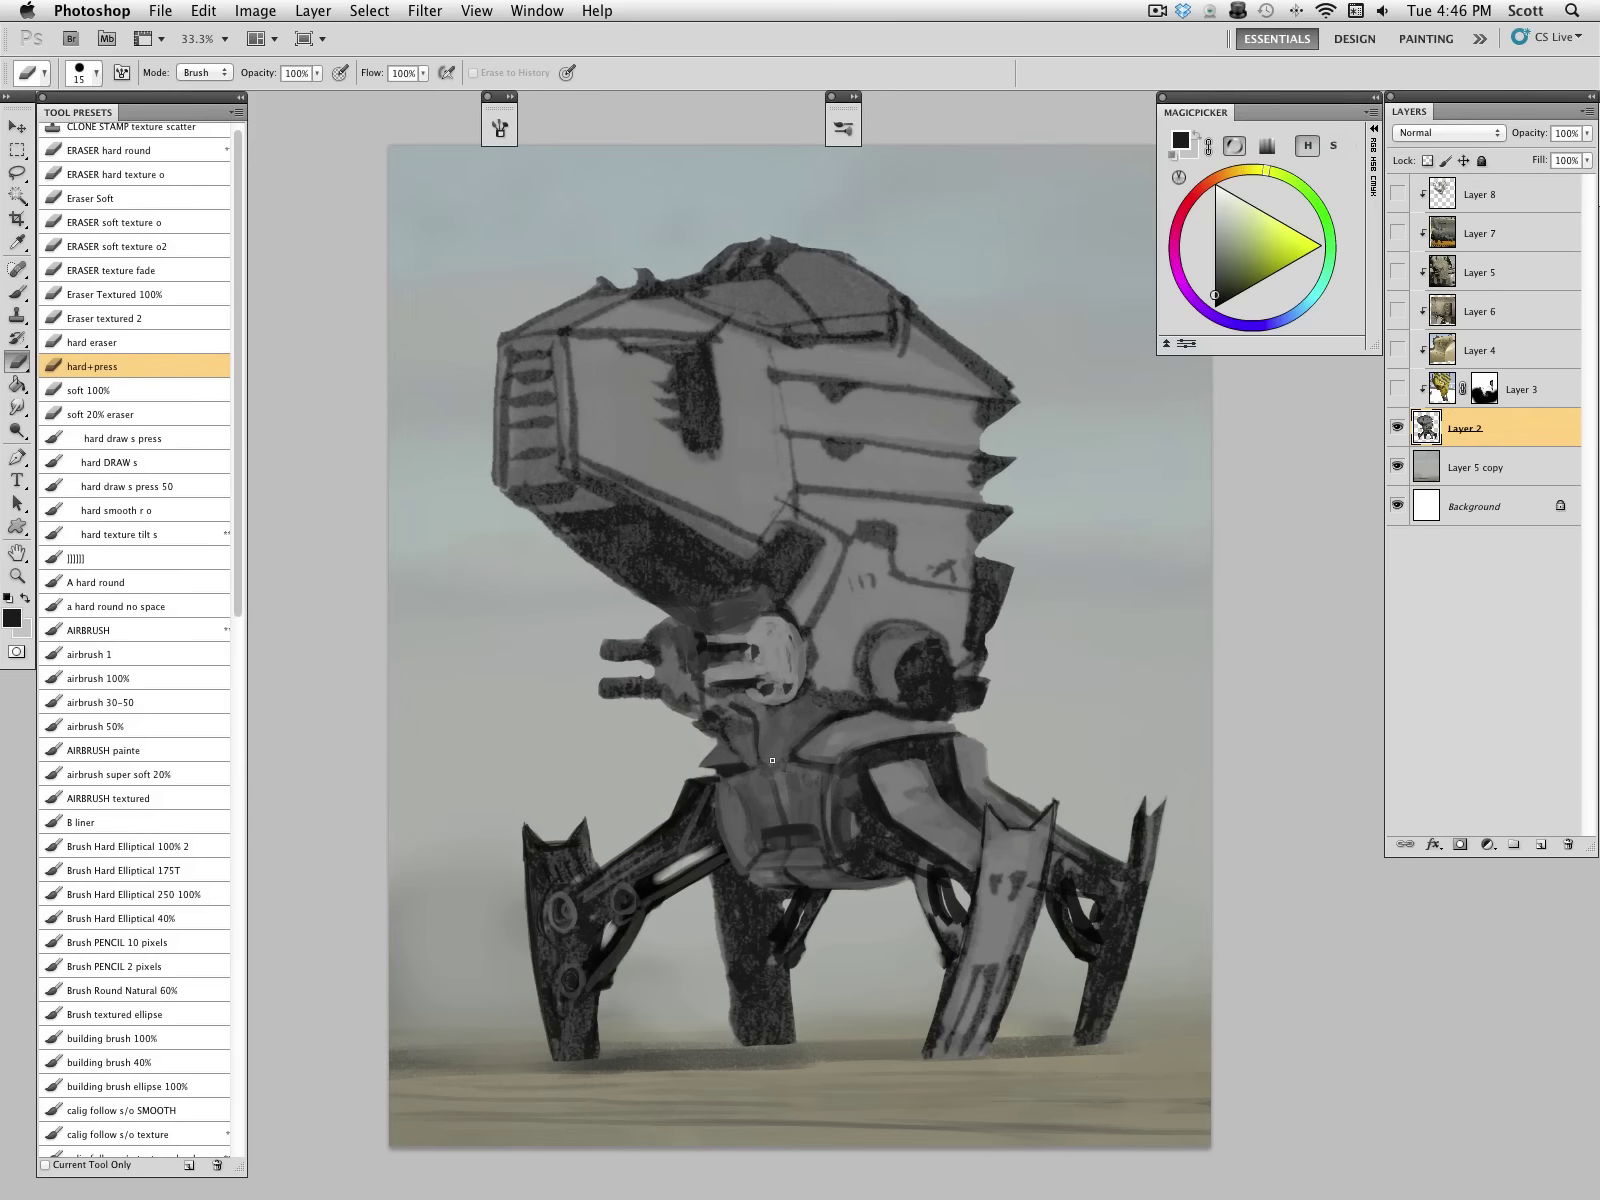
Step: Draw a dark seam between the waist and pelvis, and paint sampled lighter grey above it at 20 px
key(b)
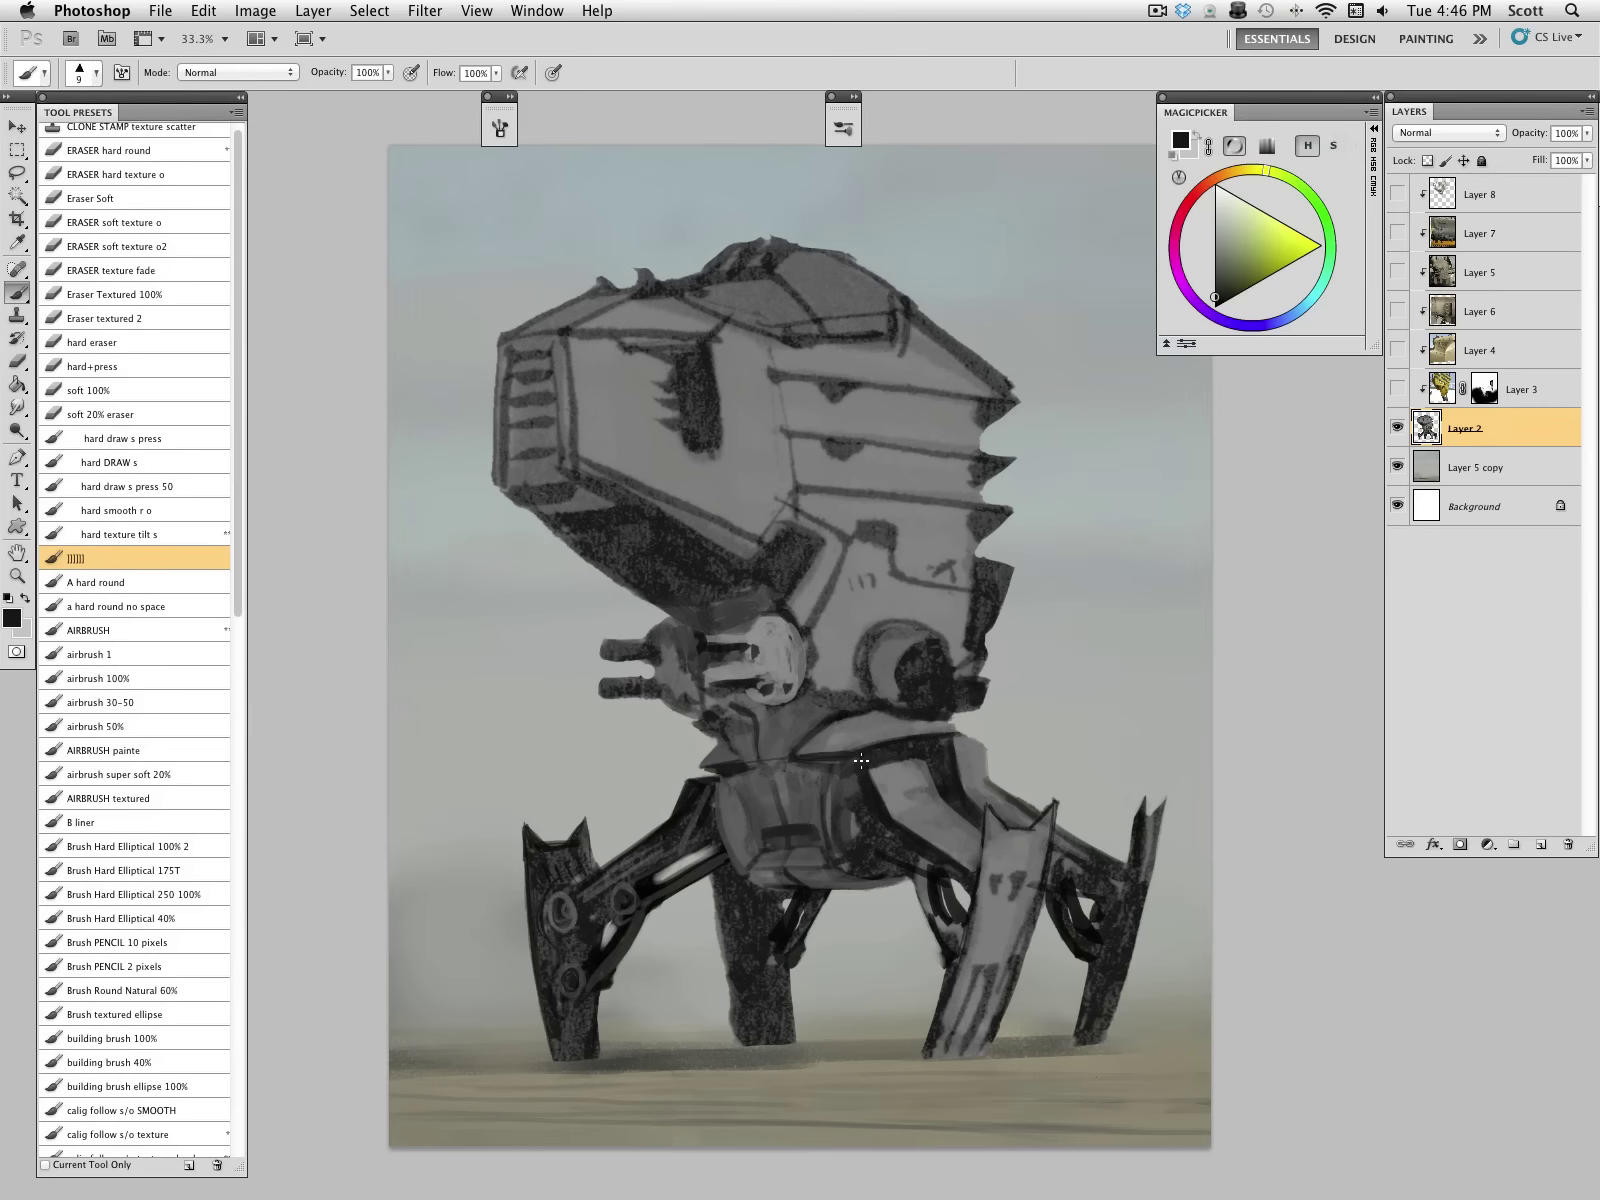
alt+click(1042, 848)
key(bracketright)
key(bracketright)
drag(820, 751, 797, 753)
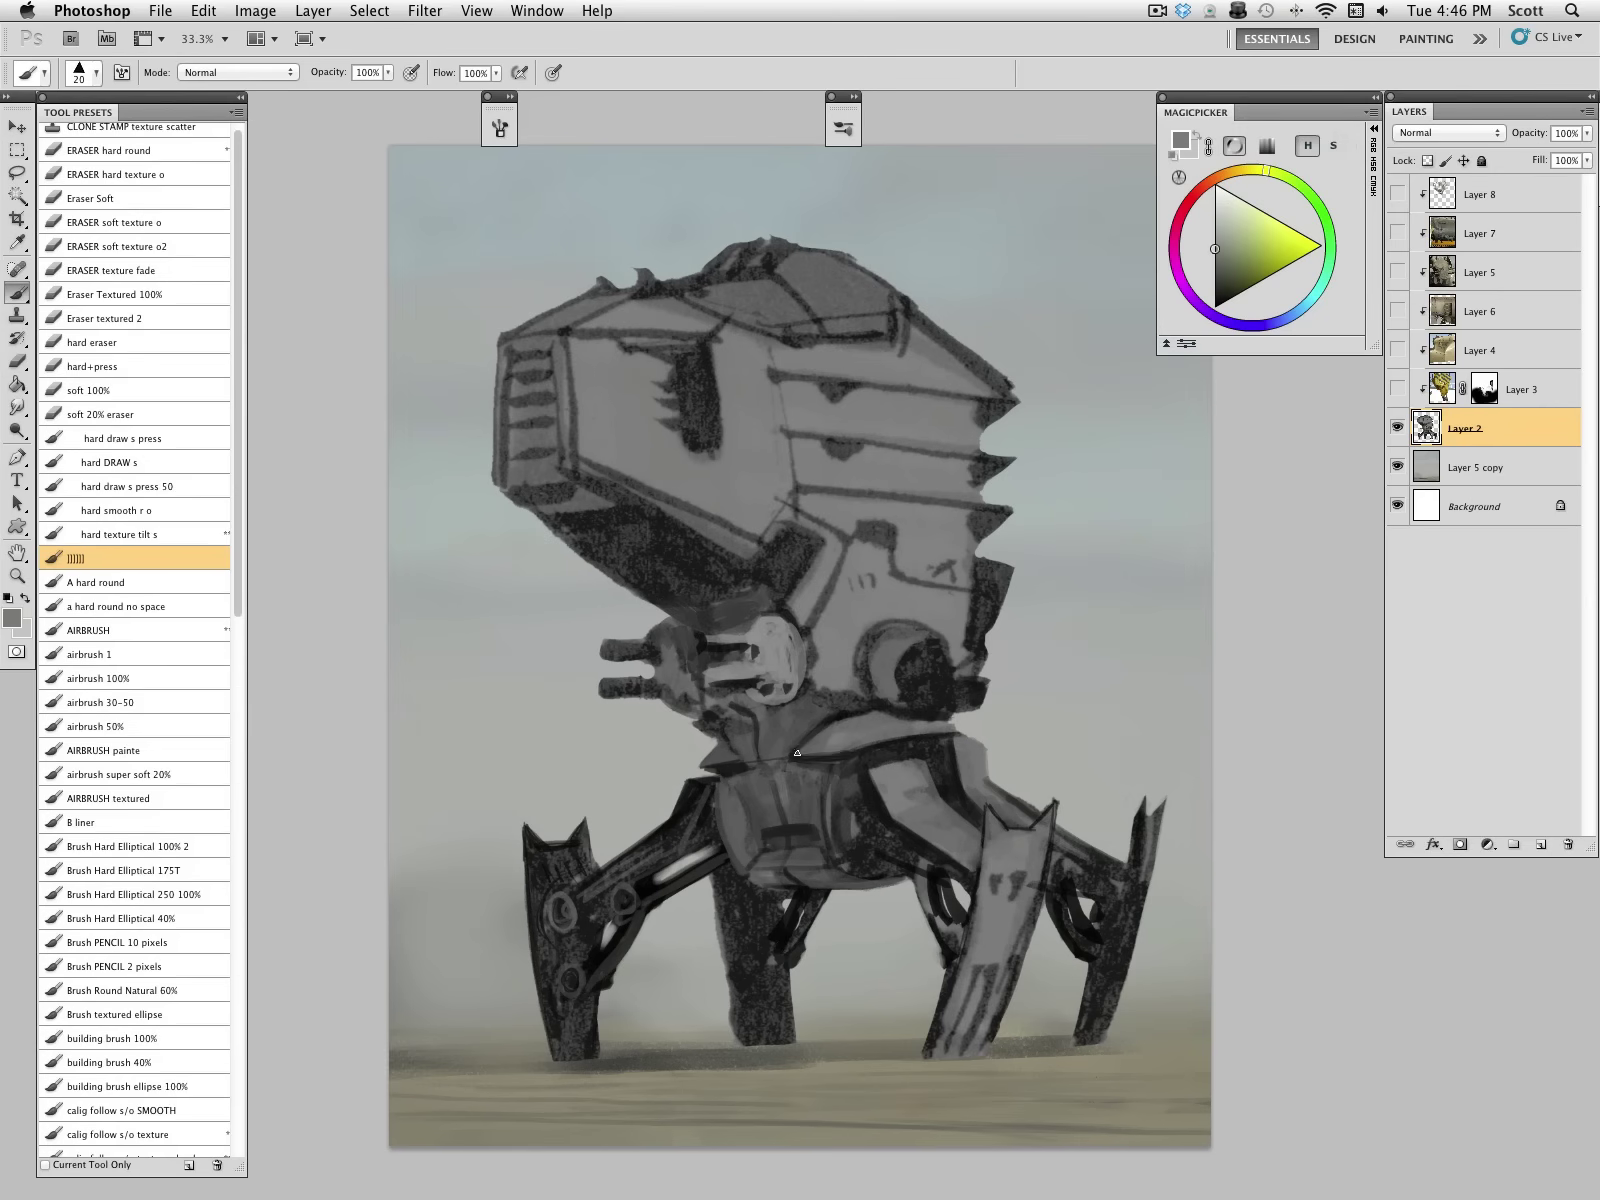
Step: Clean up the body's lower edge beside the round side joint with sampled grey and save the document
key(d)
alt+click(833, 693)
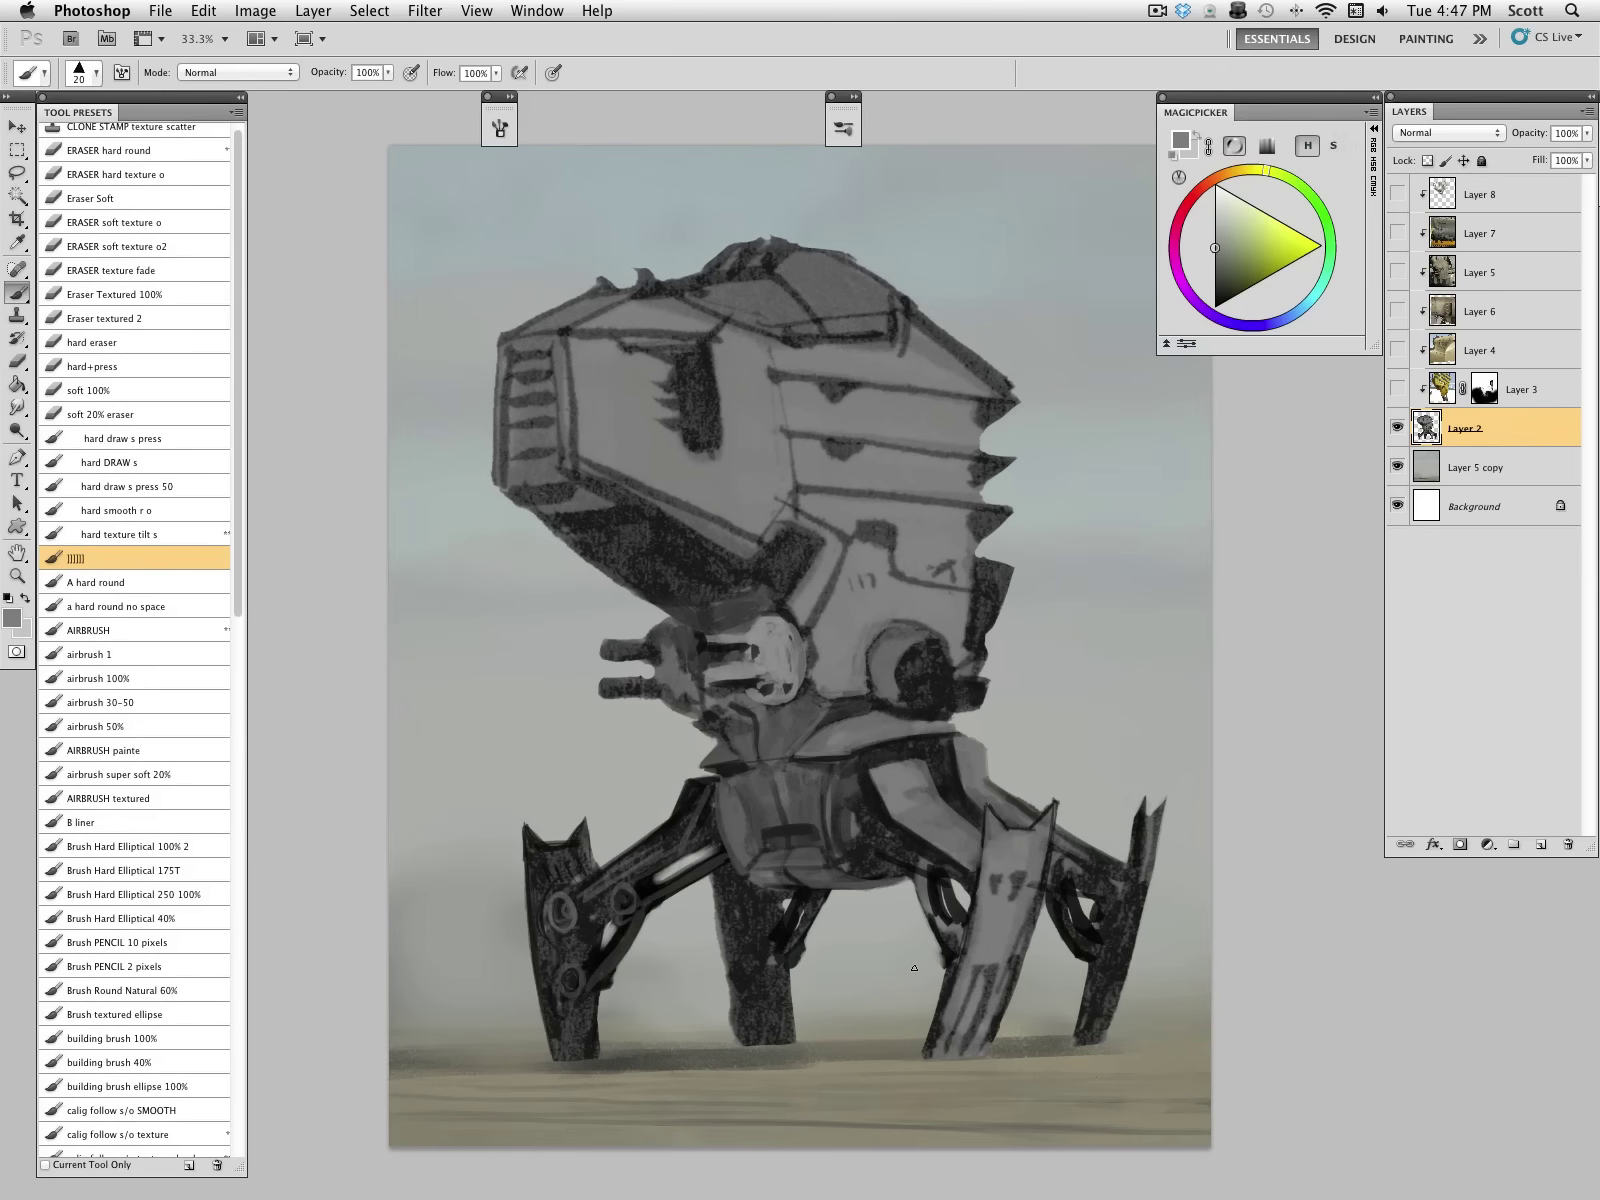
key(super+s)
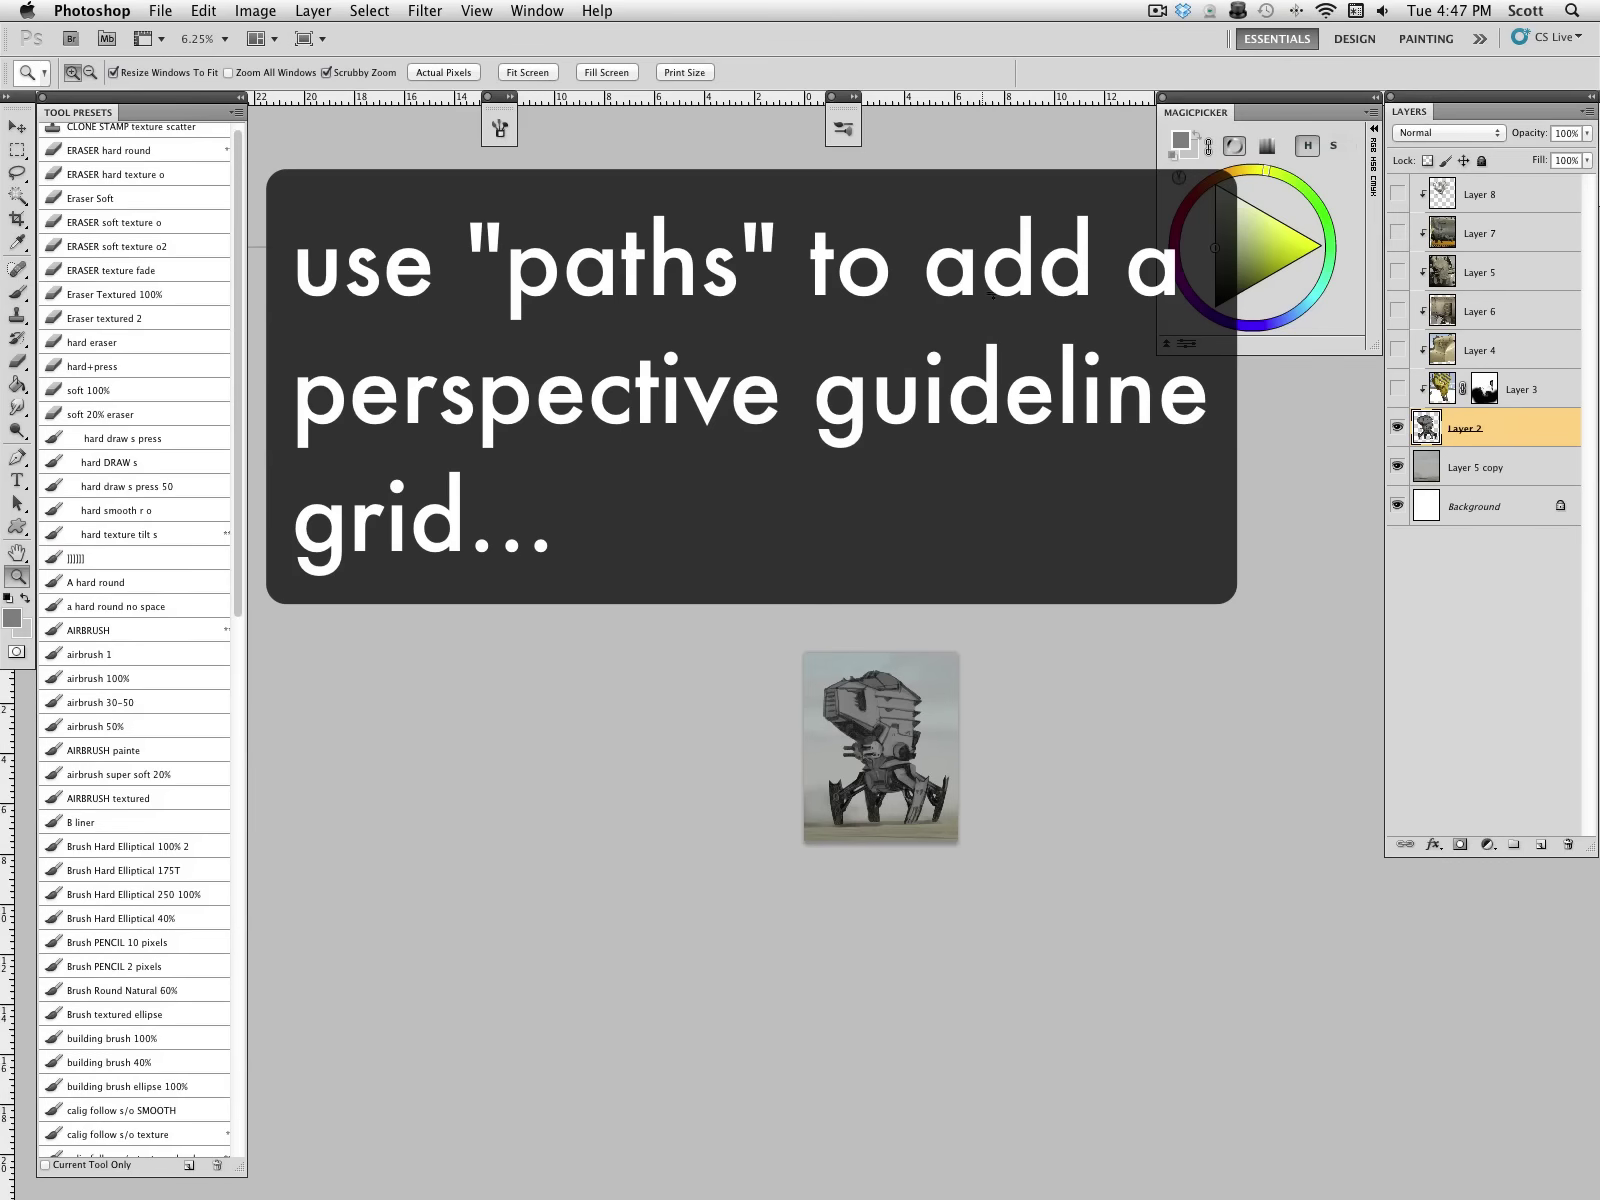
Step: Place a horizontal horizon guide through the legs and a vertical guide far left of the canvas, and show the Paths panel
drag(977, 100, 1014, 805)
drag(7, 810, 273, 803)
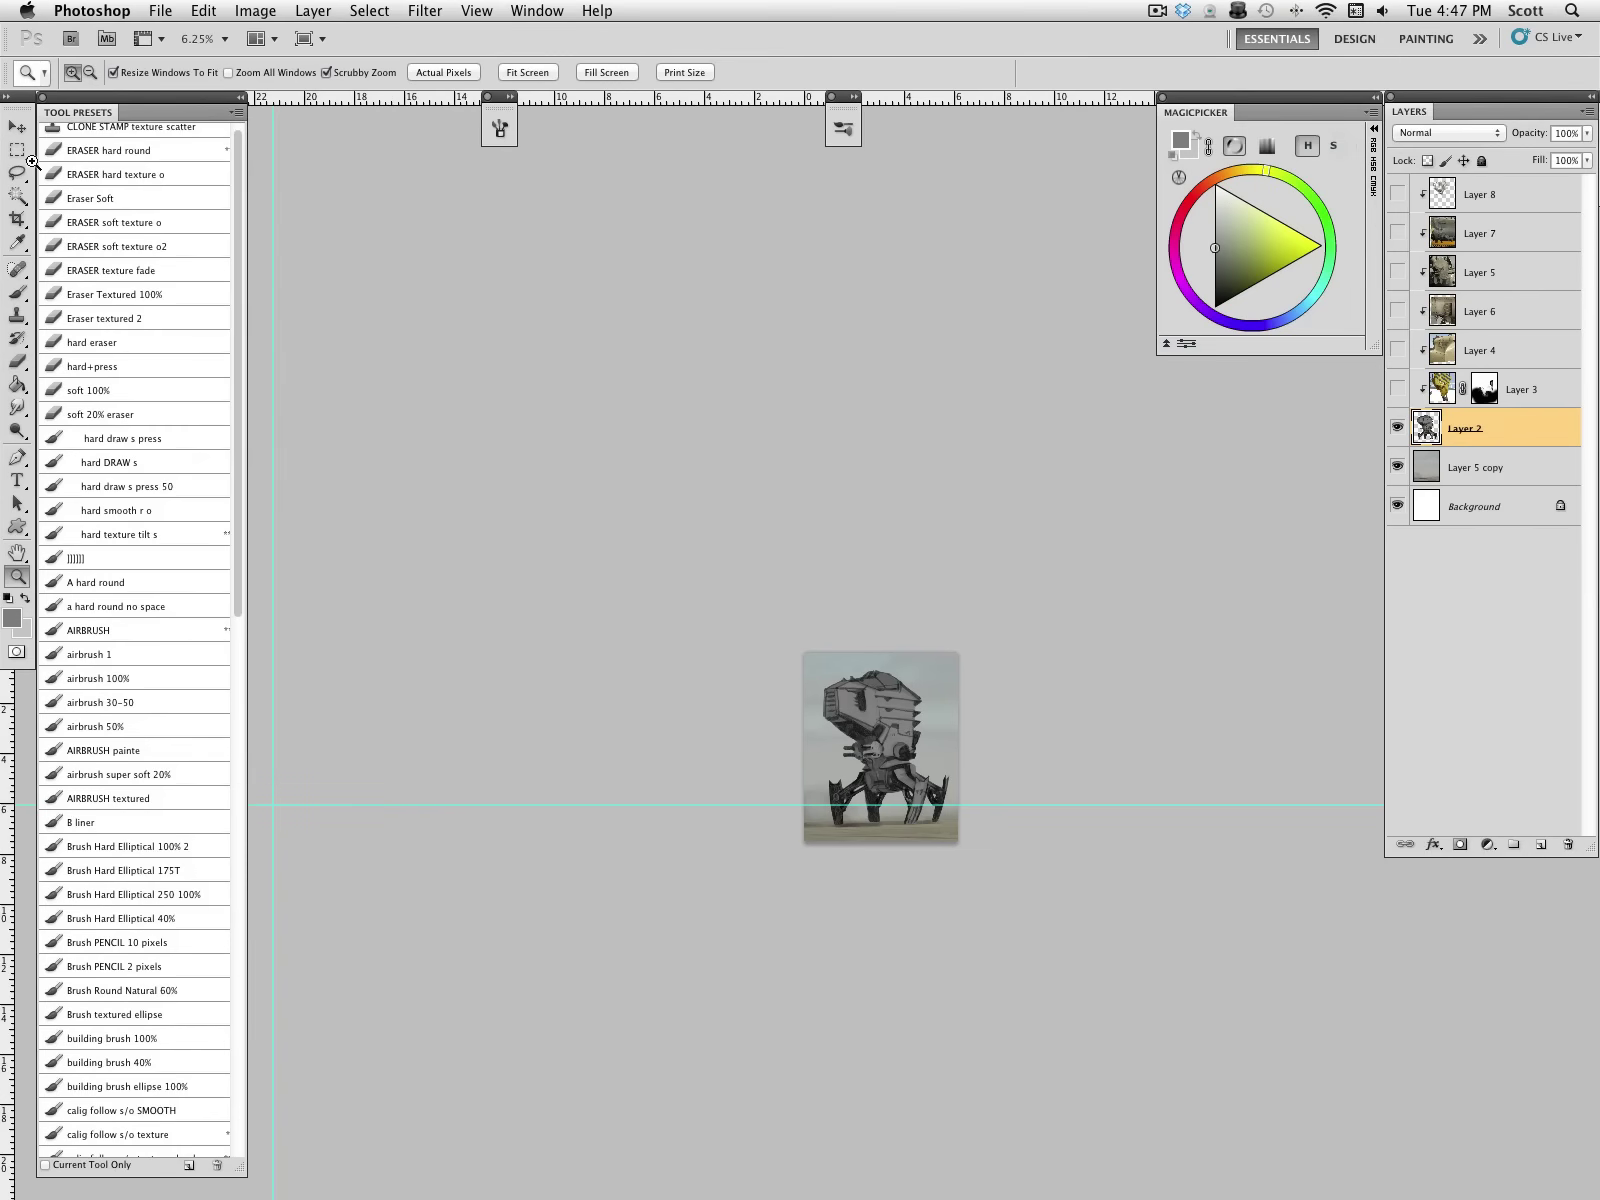
click(548, 11)
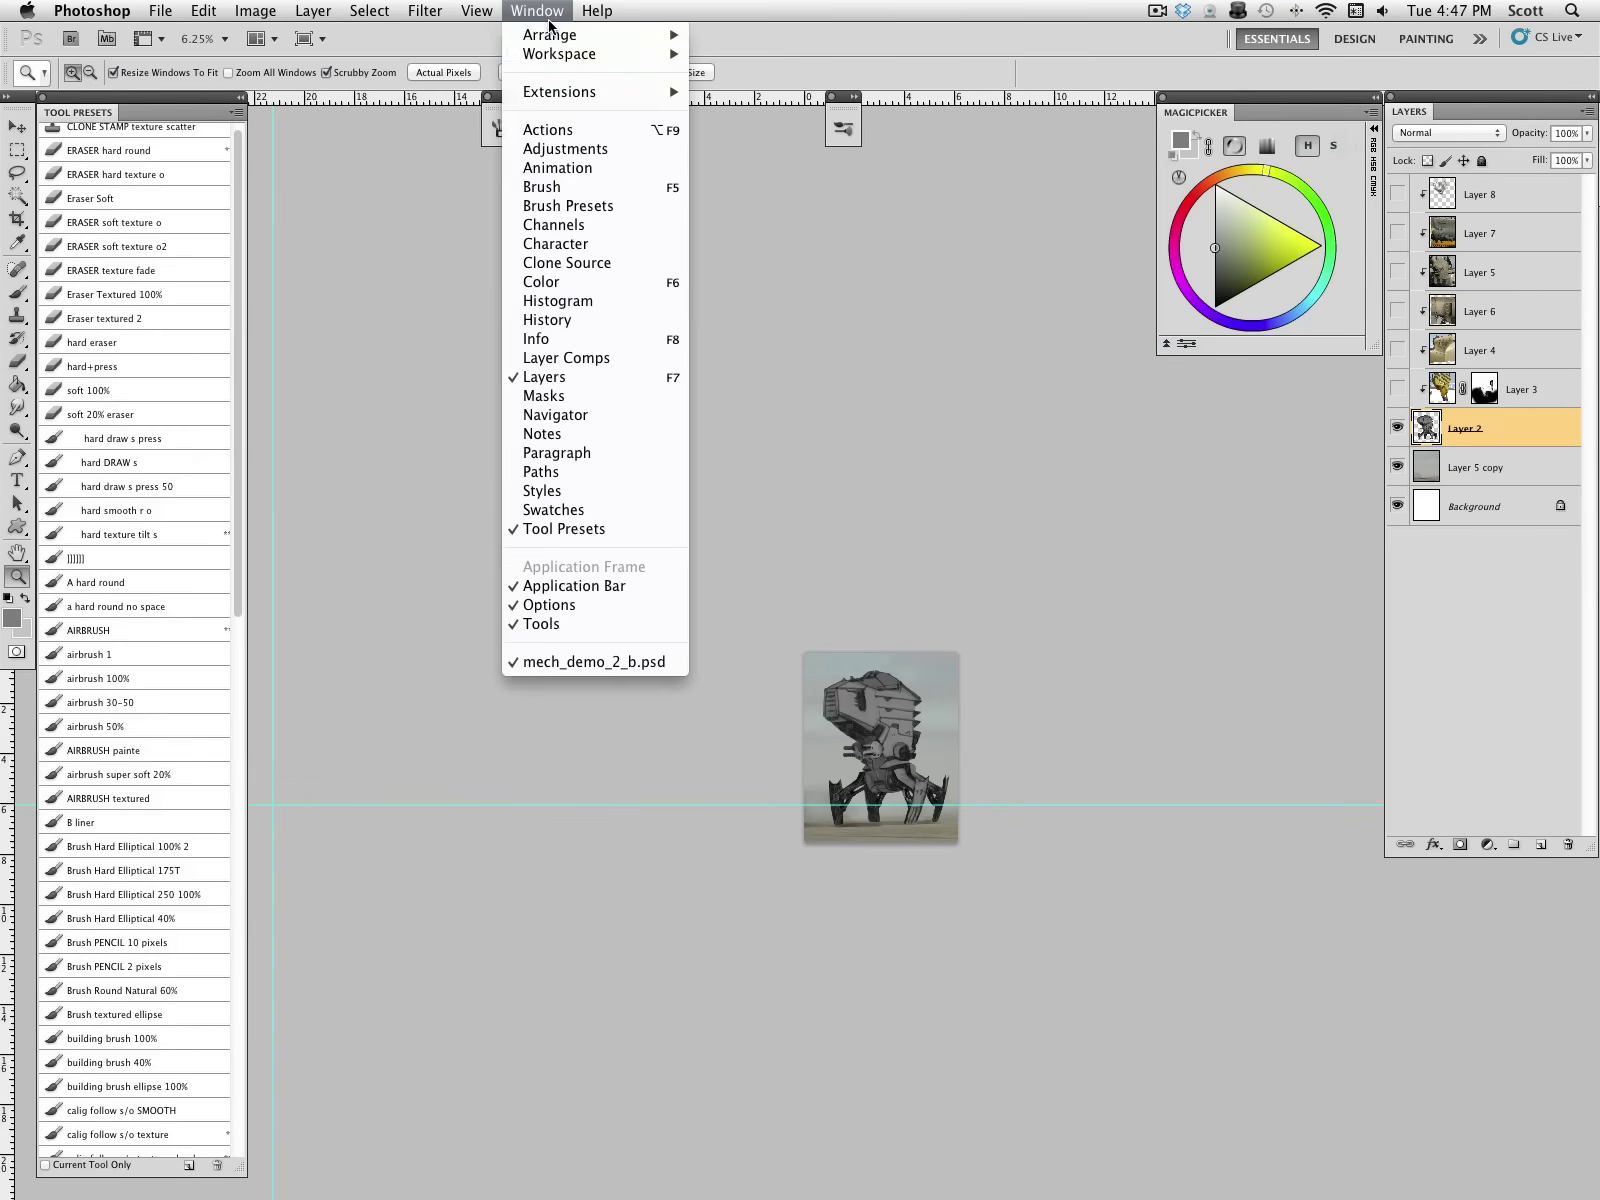
click(552, 472)
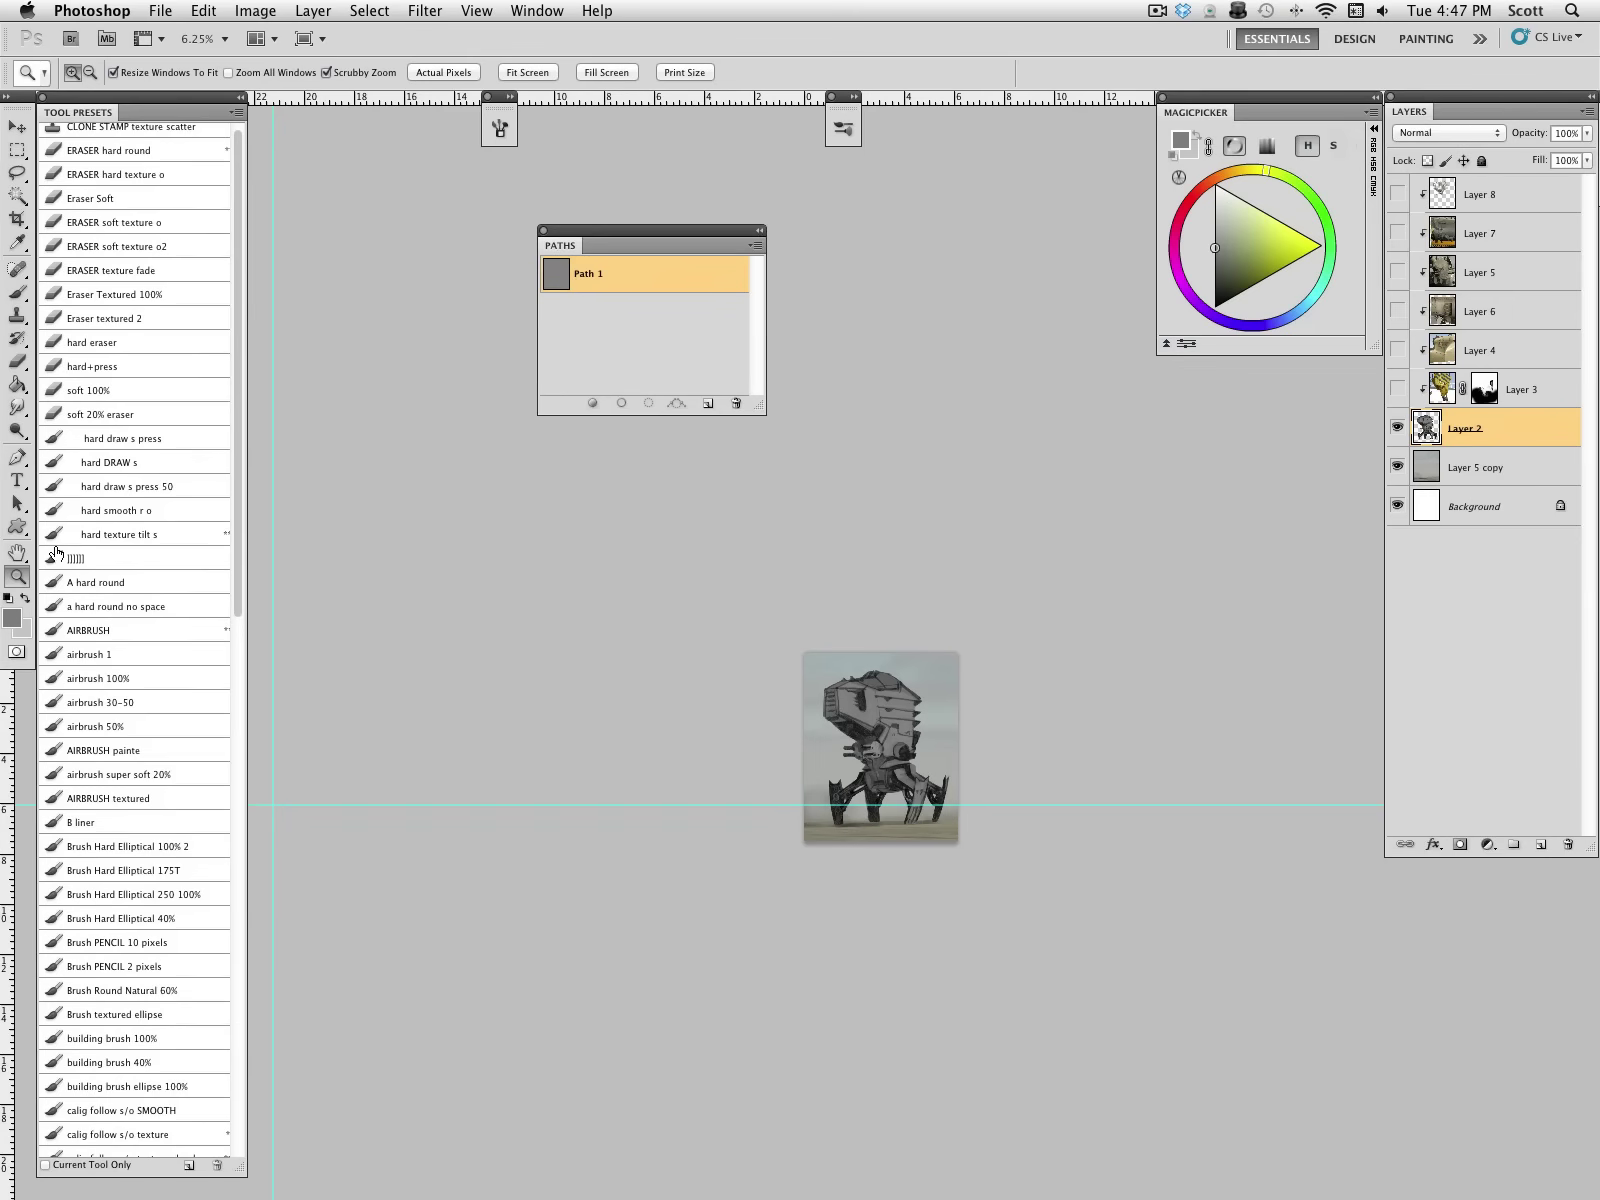
Step: Draw the first two straight Pen tool perspective lines between the left vanishing point and beyond the canvas's right edge
click(17, 457)
click(274, 805)
click(984, 763)
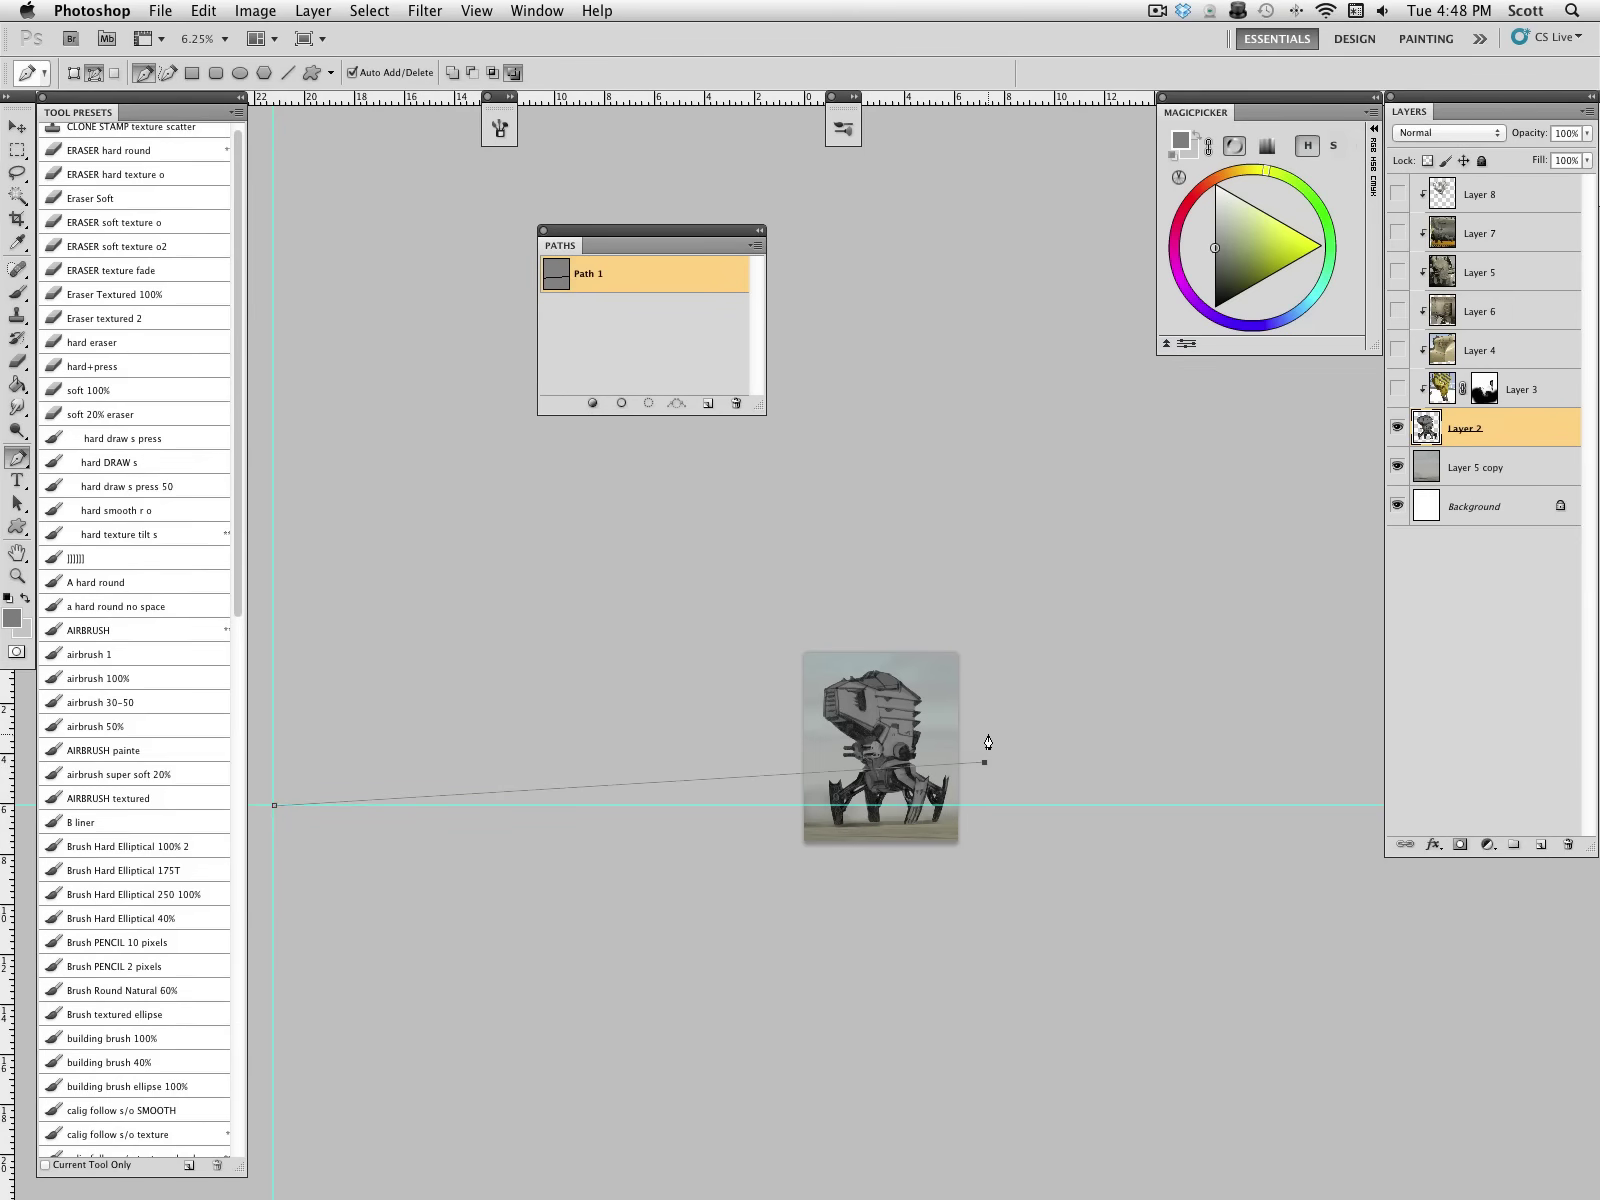
super+click(993, 732)
click(978, 727)
click(303, 790)
super+click(338, 769)
Step: Add four more straight path lines above the horizon, fanning from near the vanishing point across the robot's body and head
click(335, 768)
click(1013, 687)
click(350, 747)
click(993, 647)
click(1018, 660)
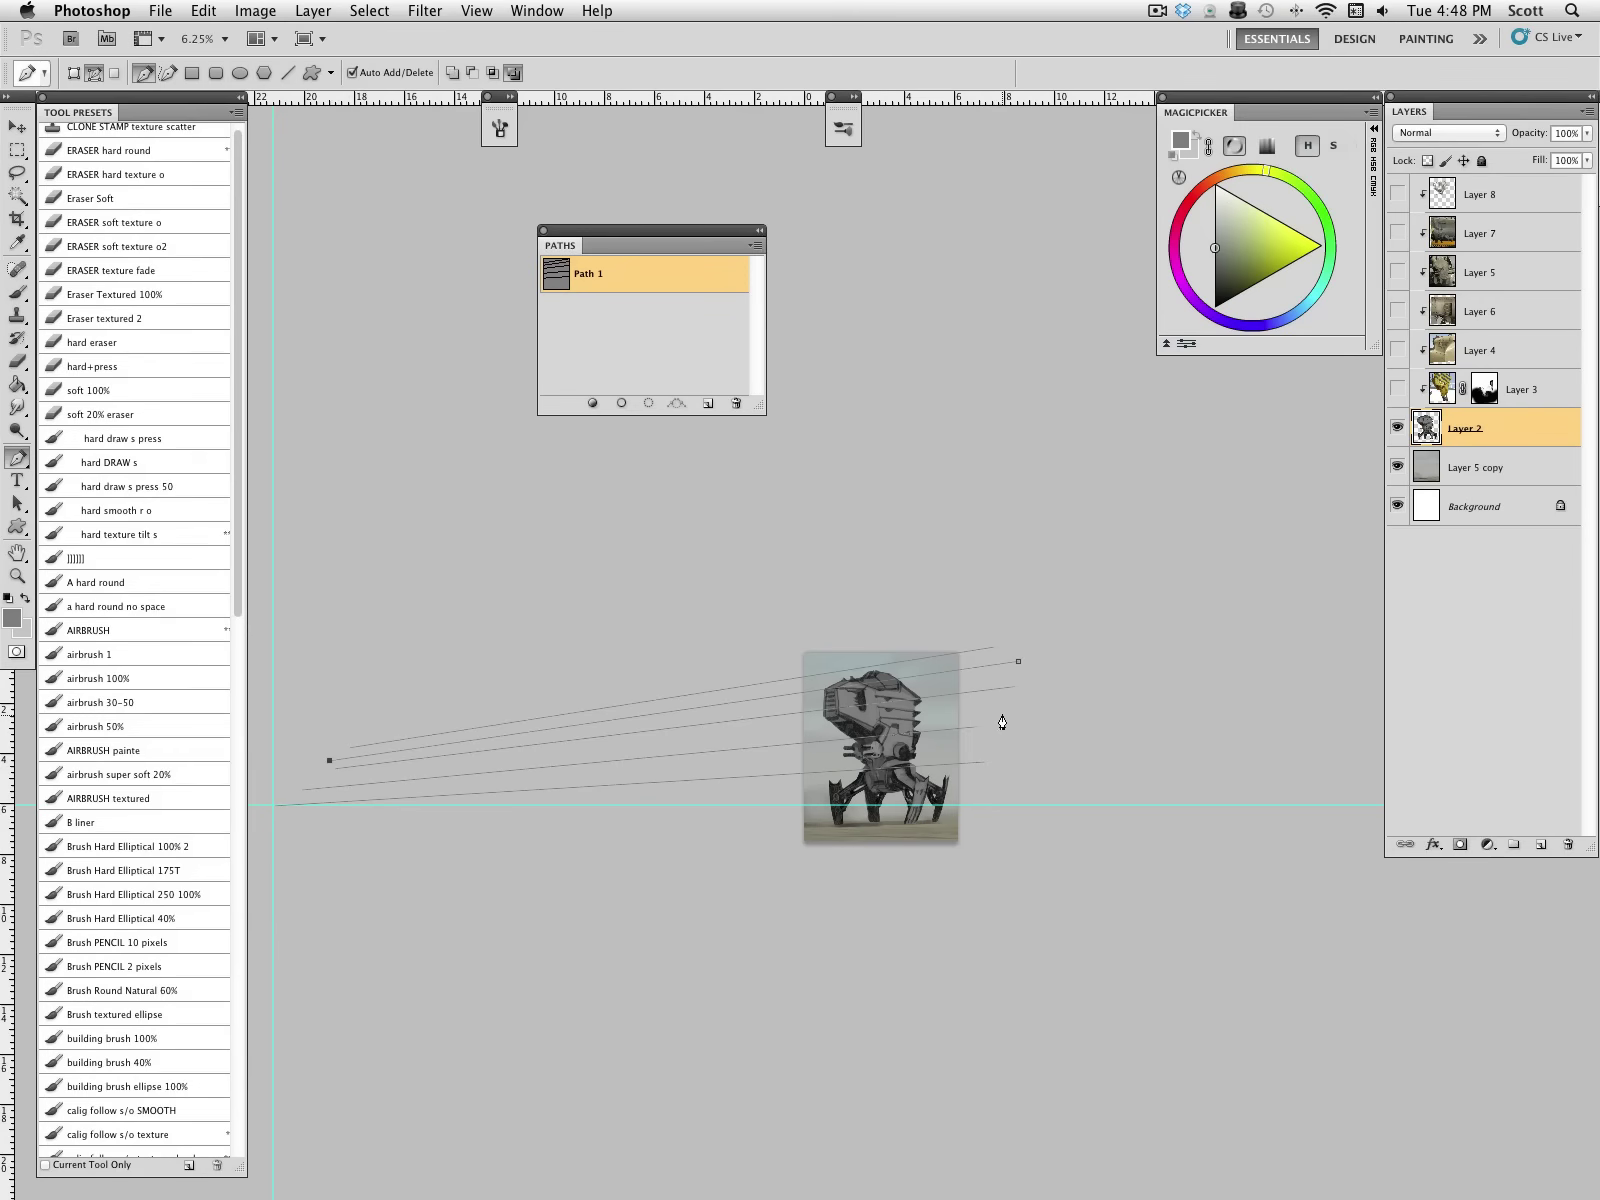
click(1020, 706)
click(322, 780)
Step: Add two path lines below the horizon and two in the gaps above it, all converging toward the vanishing point
click(316, 816)
click(995, 828)
click(316, 828)
click(1030, 854)
click(289, 795)
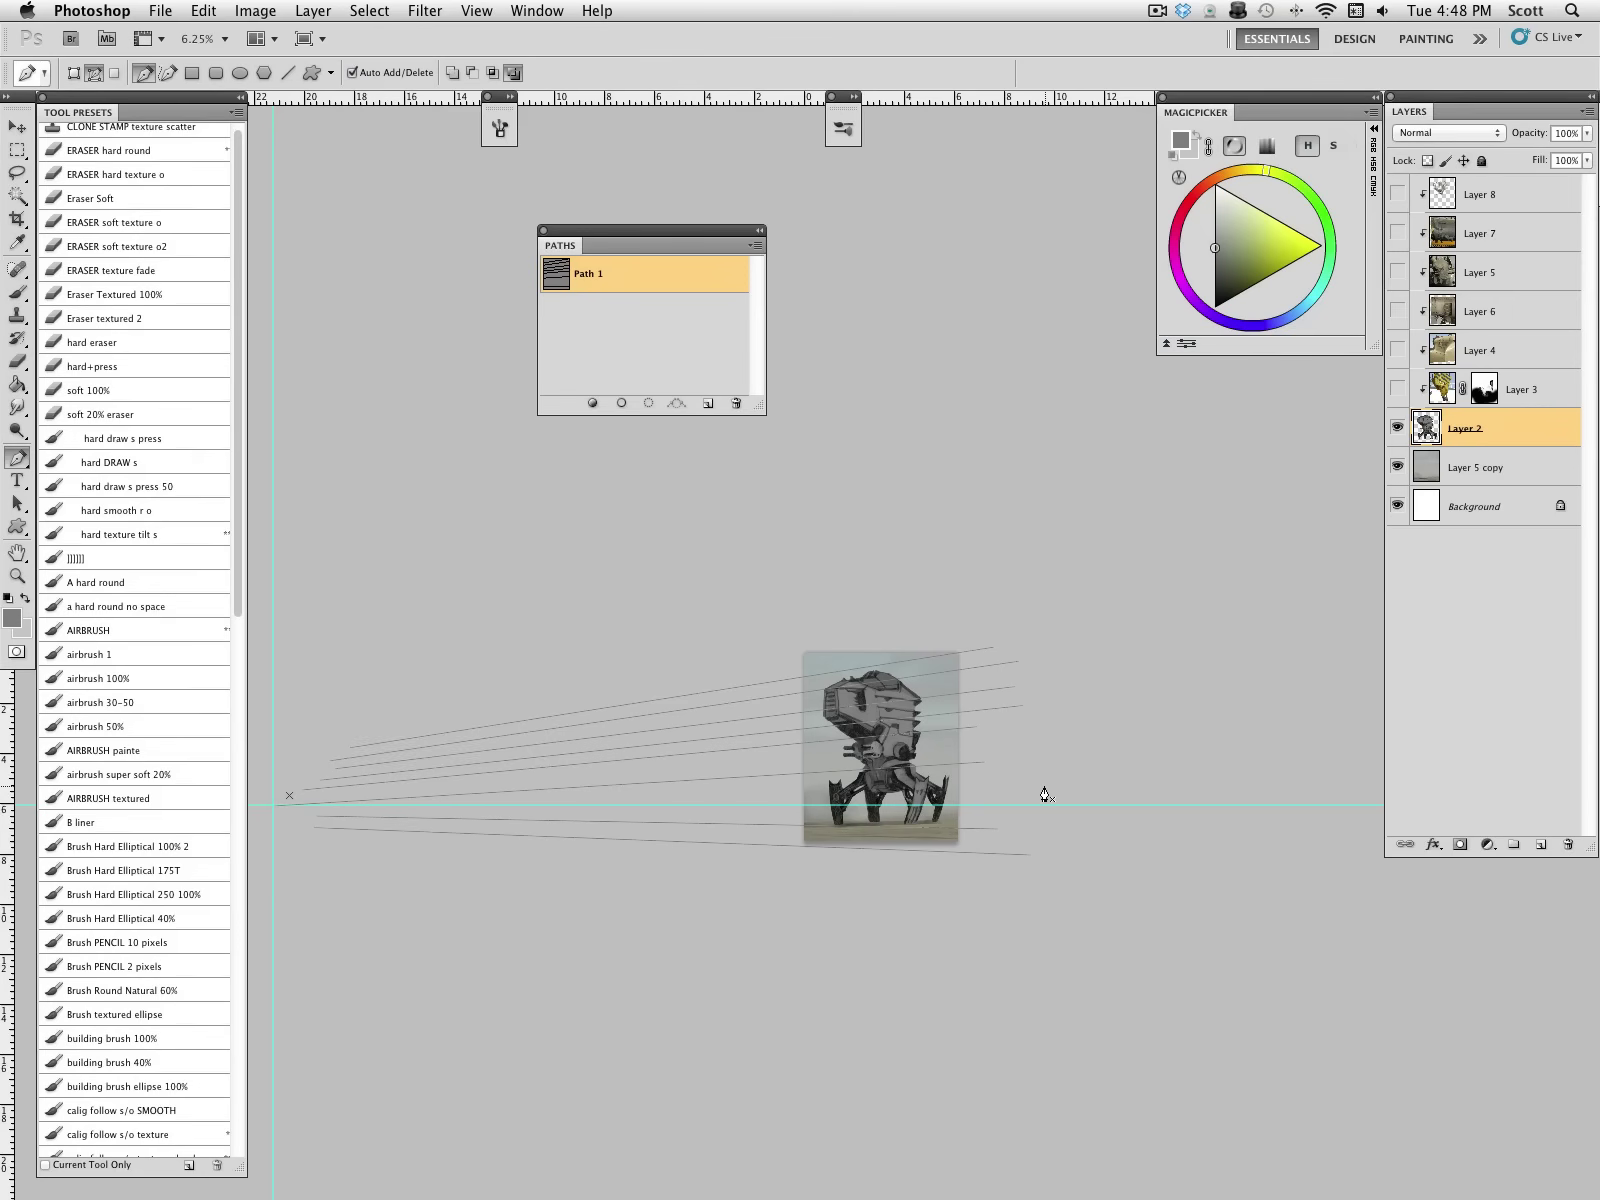
click(297, 798)
click(1023, 784)
click(1014, 740)
click(287, 792)
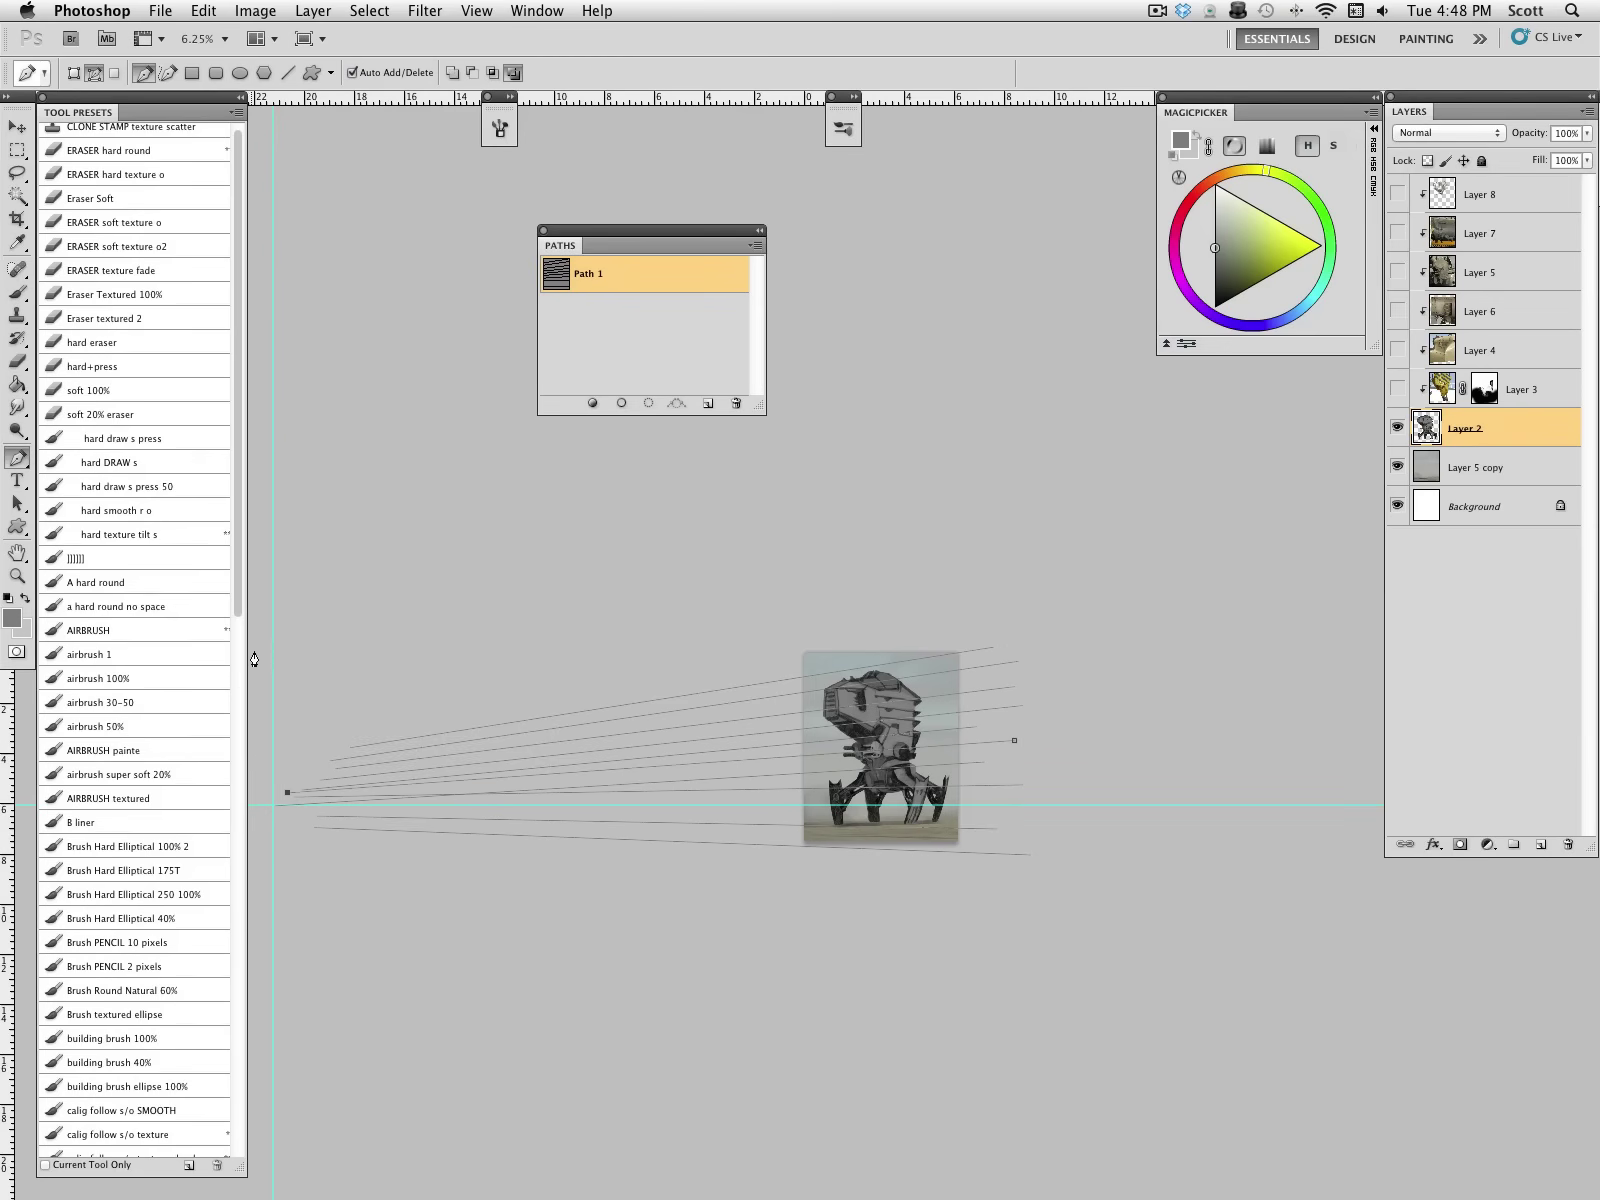
Step: Move the left anchor points of all path lines onto the guides' intersection with the Direct Selection tool
drag(17, 503, 58, 520)
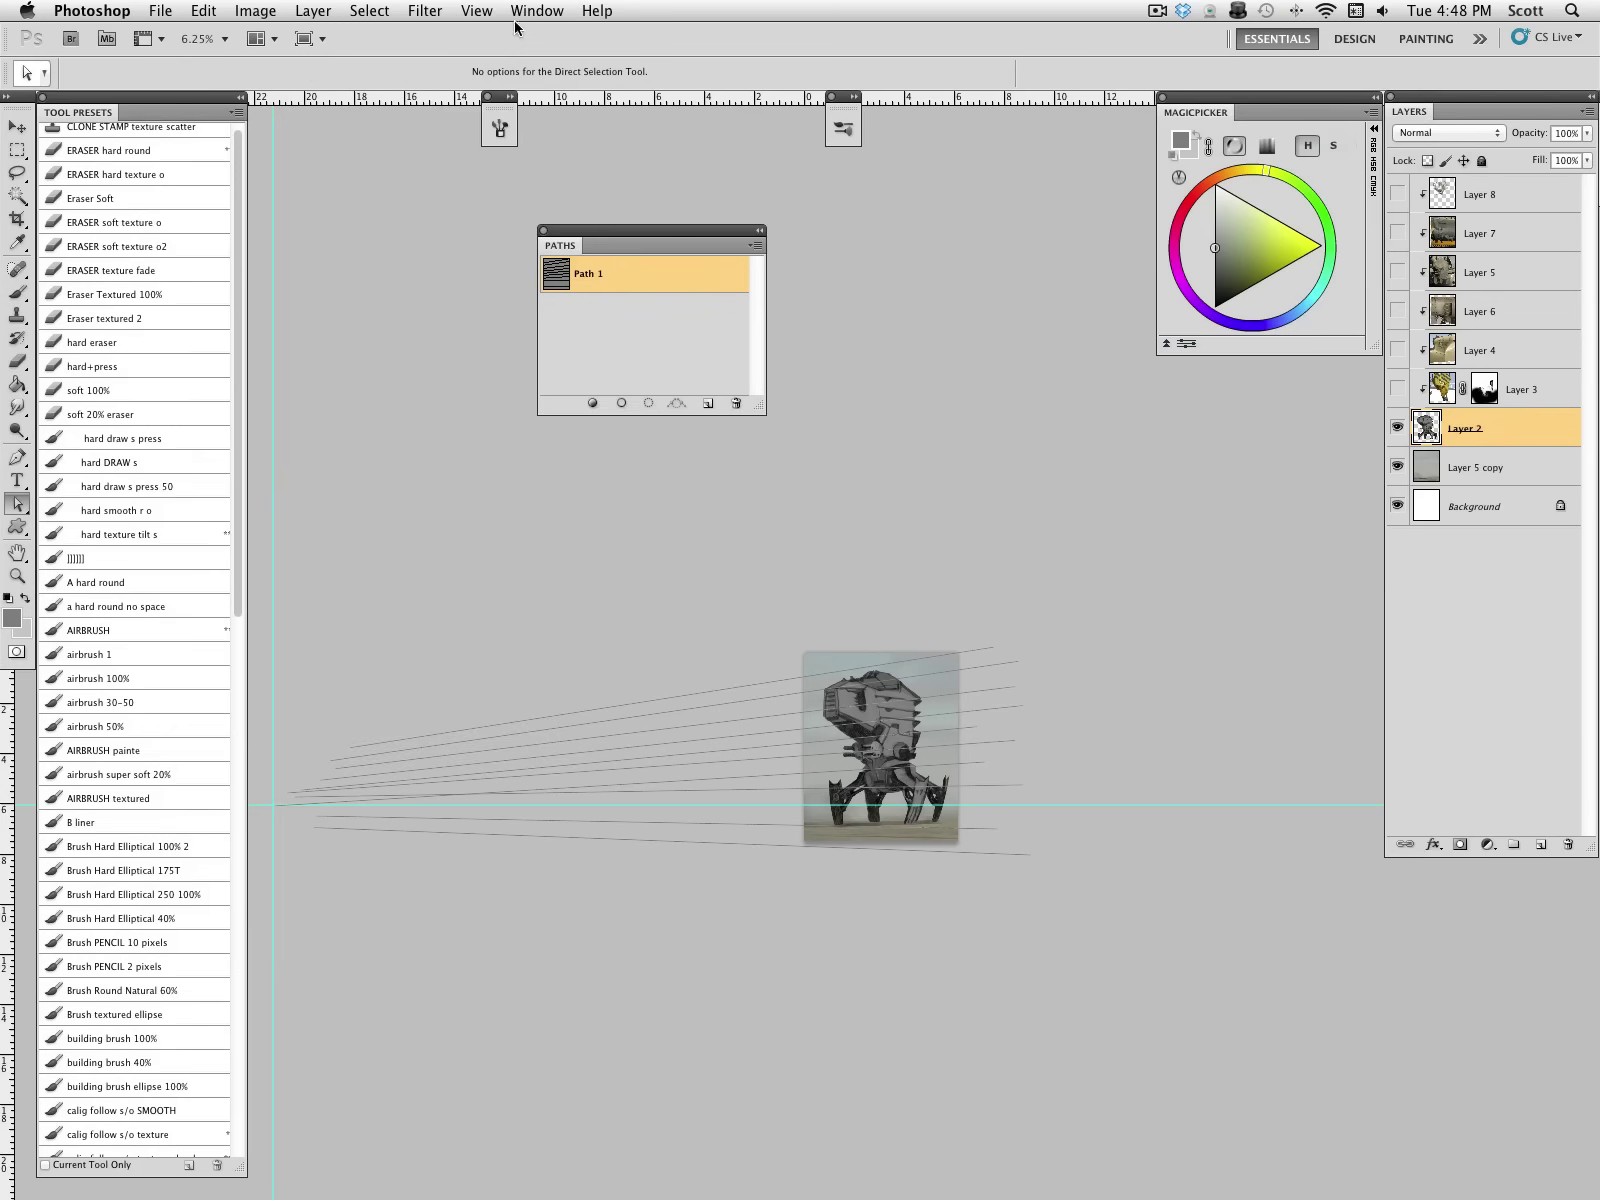
click(537, 10)
mouse_move(485, 12)
click(512, 418)
drag(315, 832, 273, 805)
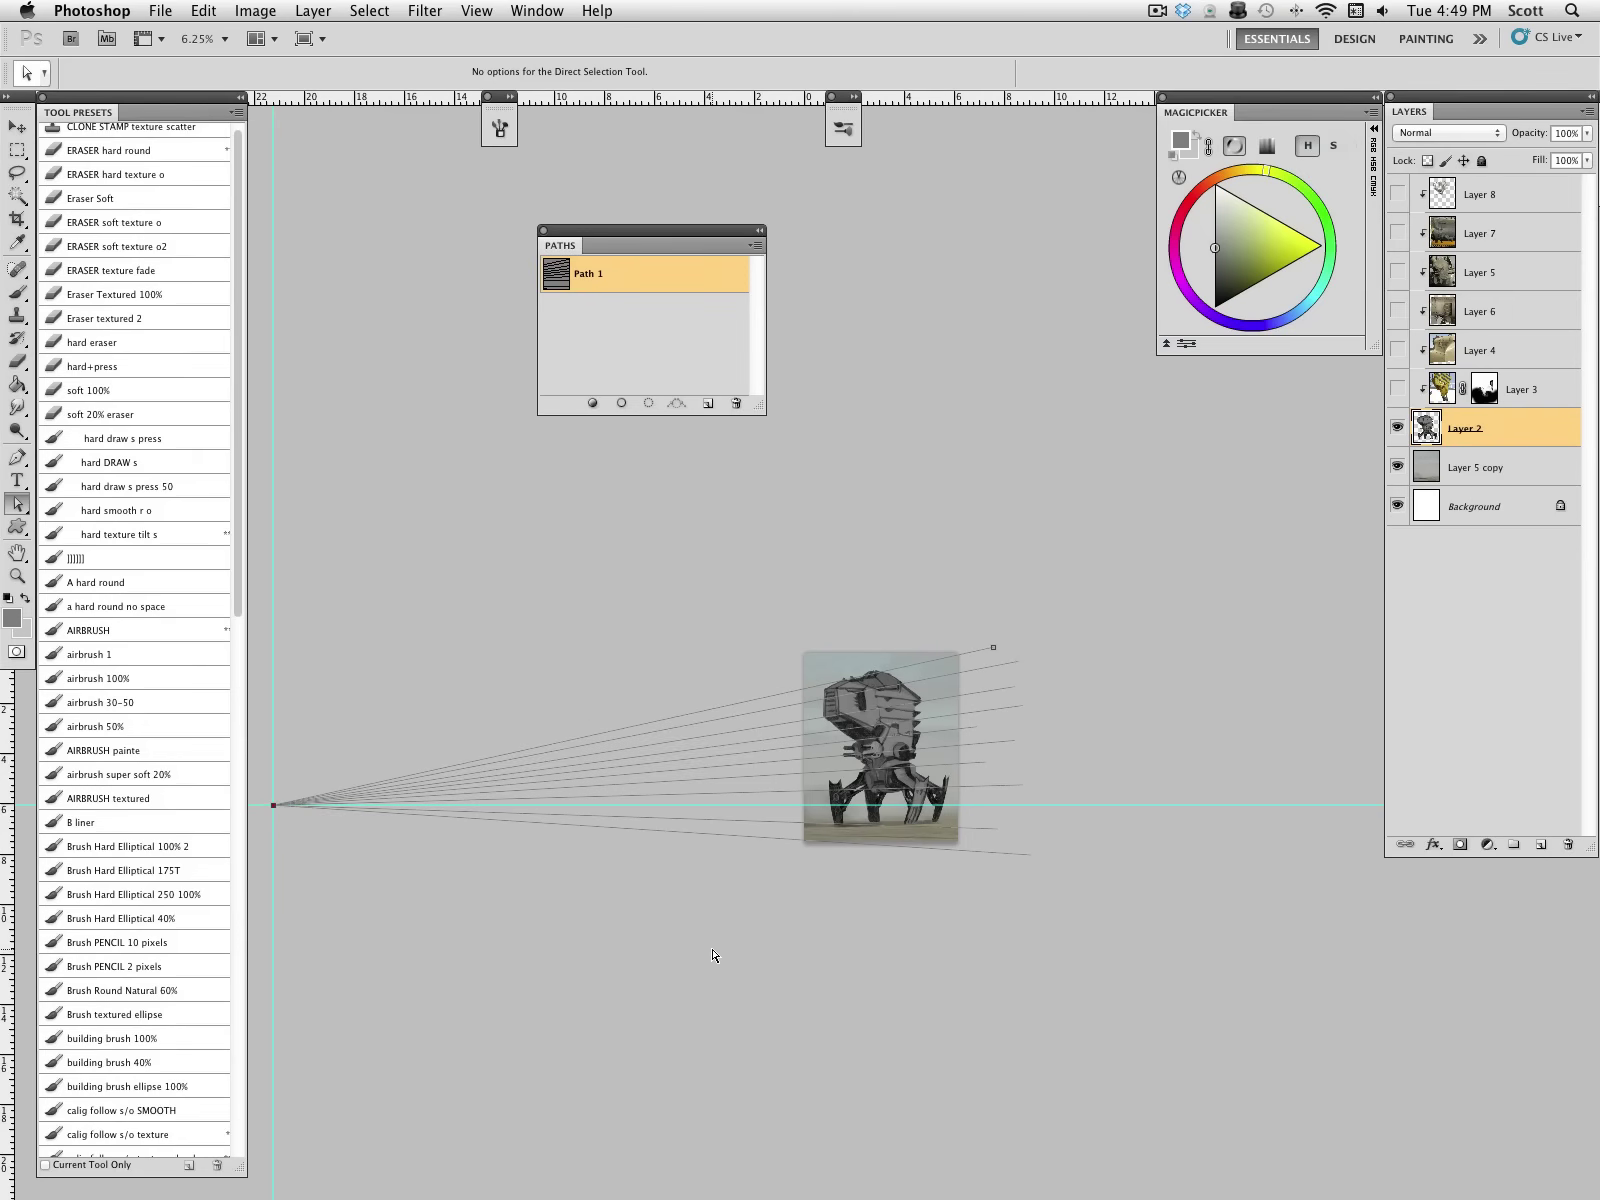
Step: Reposition the path lines' right anchor points and add lines at the top so the fan spans the whole robot evenly
drag(980, 769, 1025, 794)
drag(1001, 824, 1007, 689)
click(1031, 856)
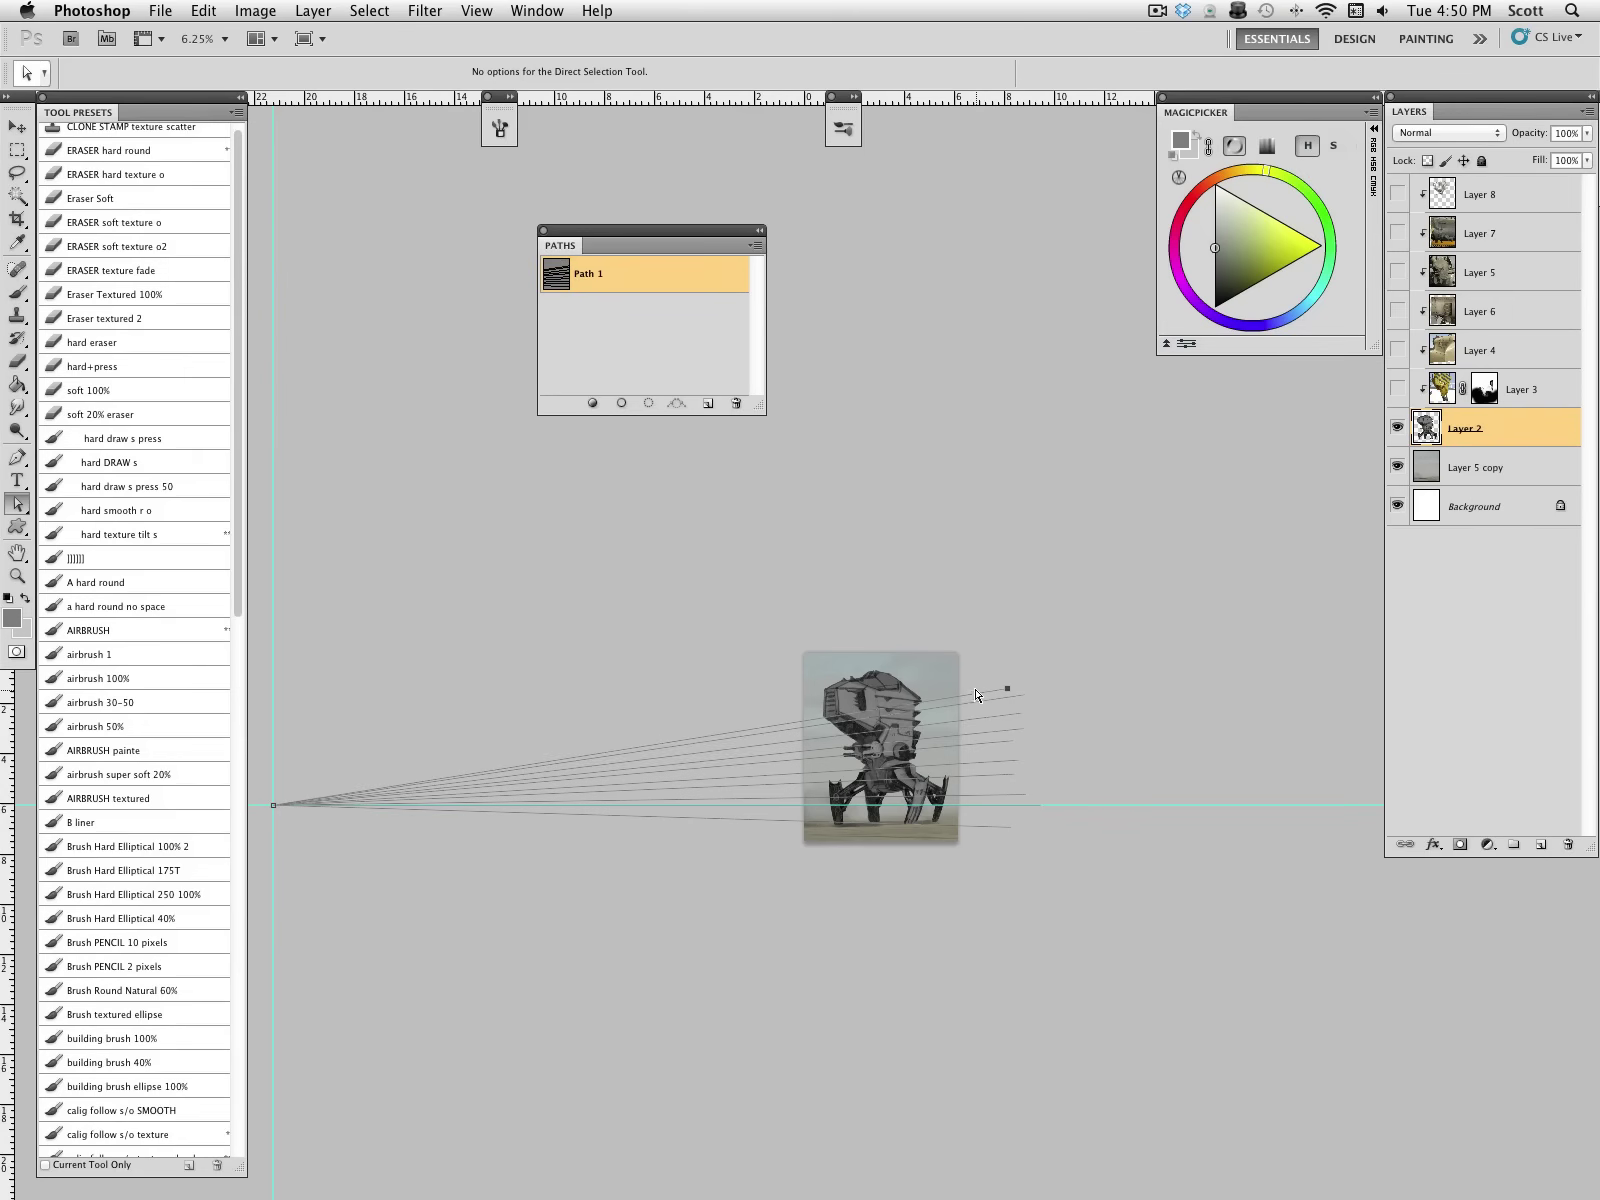
click(998, 690)
drag(1007, 688, 996, 645)
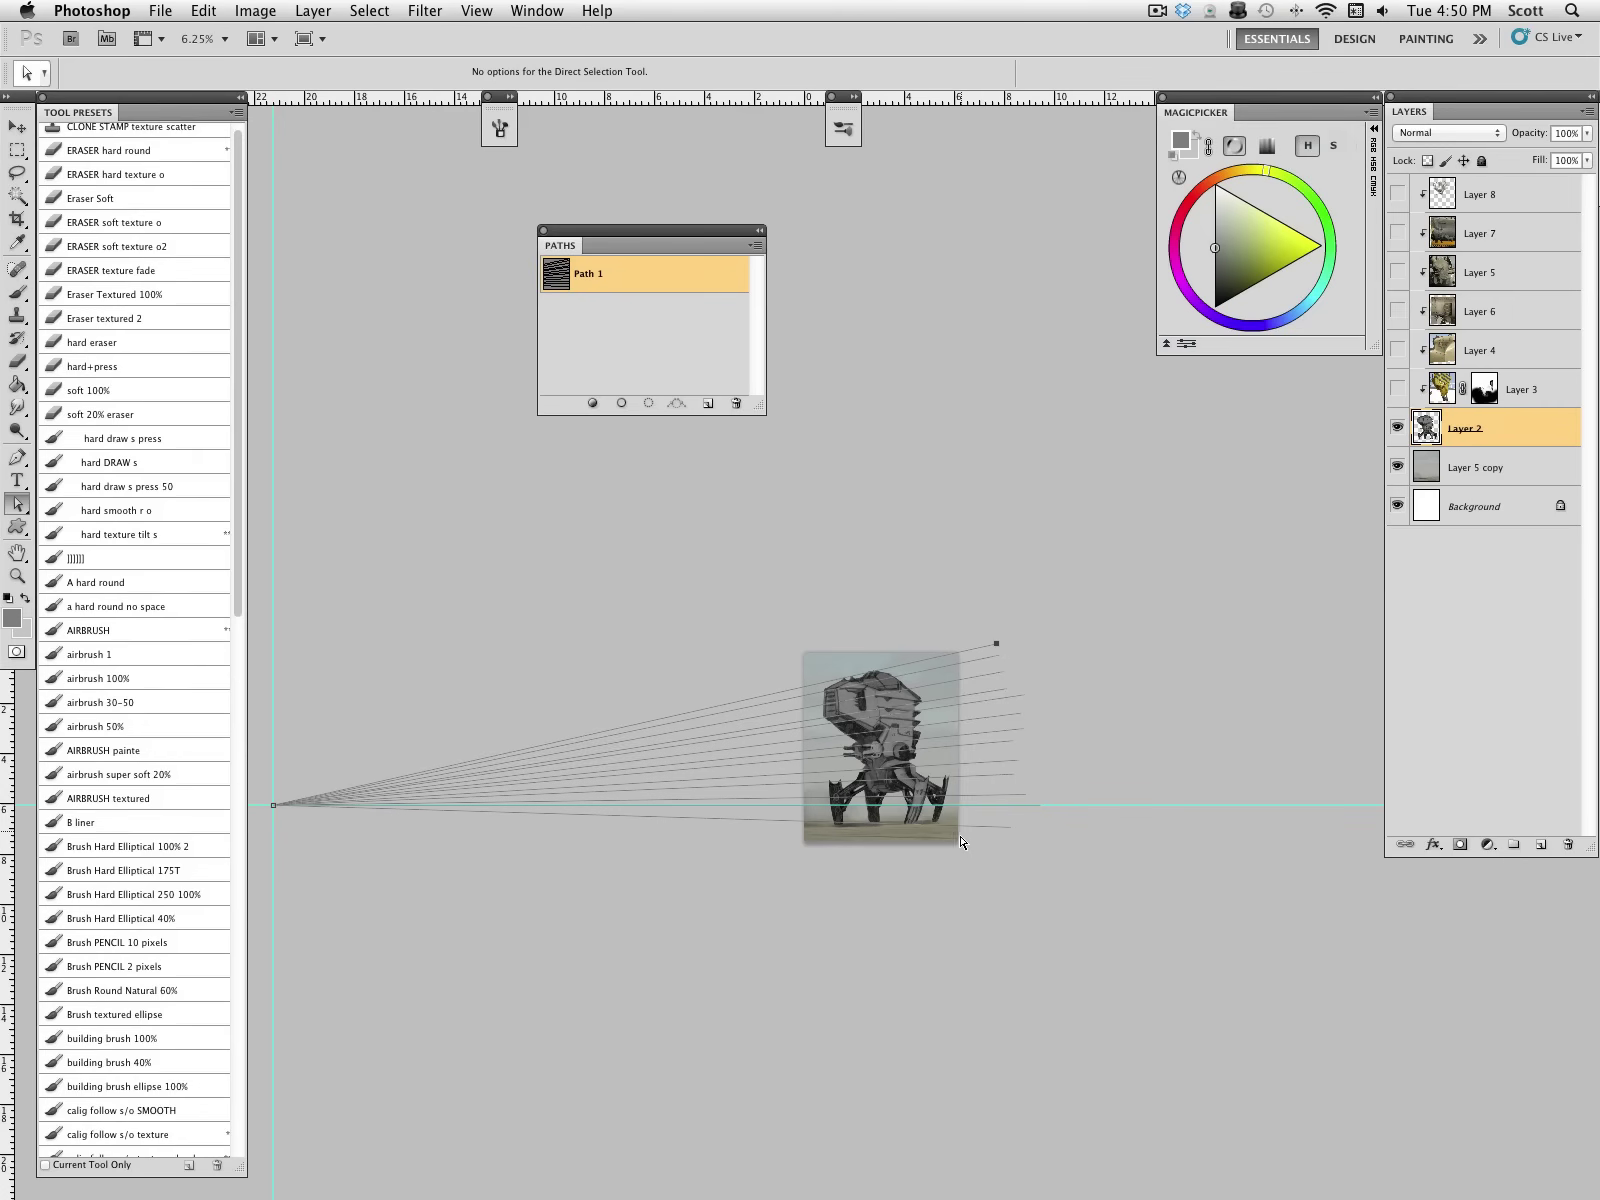
Step: Move the path lines' shared left anchor points farther left along the horizon guide, to about 40 on the ruler
key(super+minus)
key(super+minus)
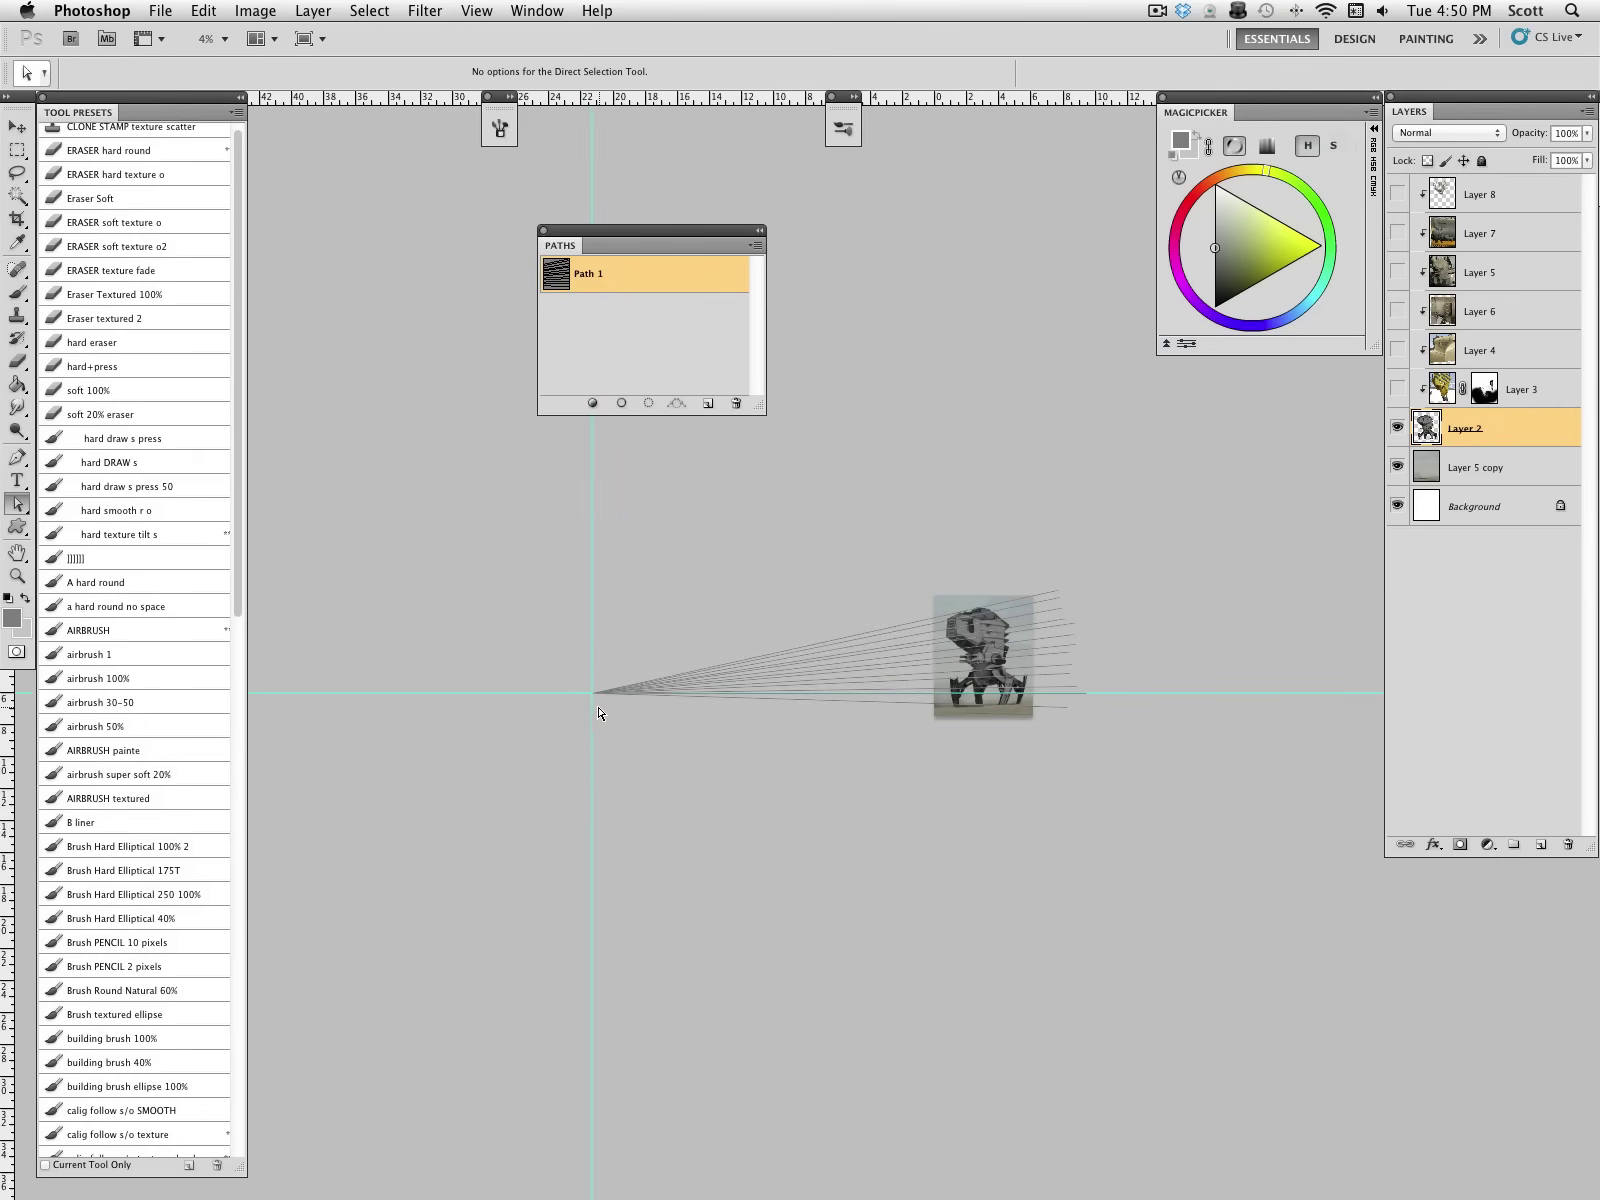
key(shift+a)
key(shift+a)
click(592, 693)
drag(592, 697, 296, 703)
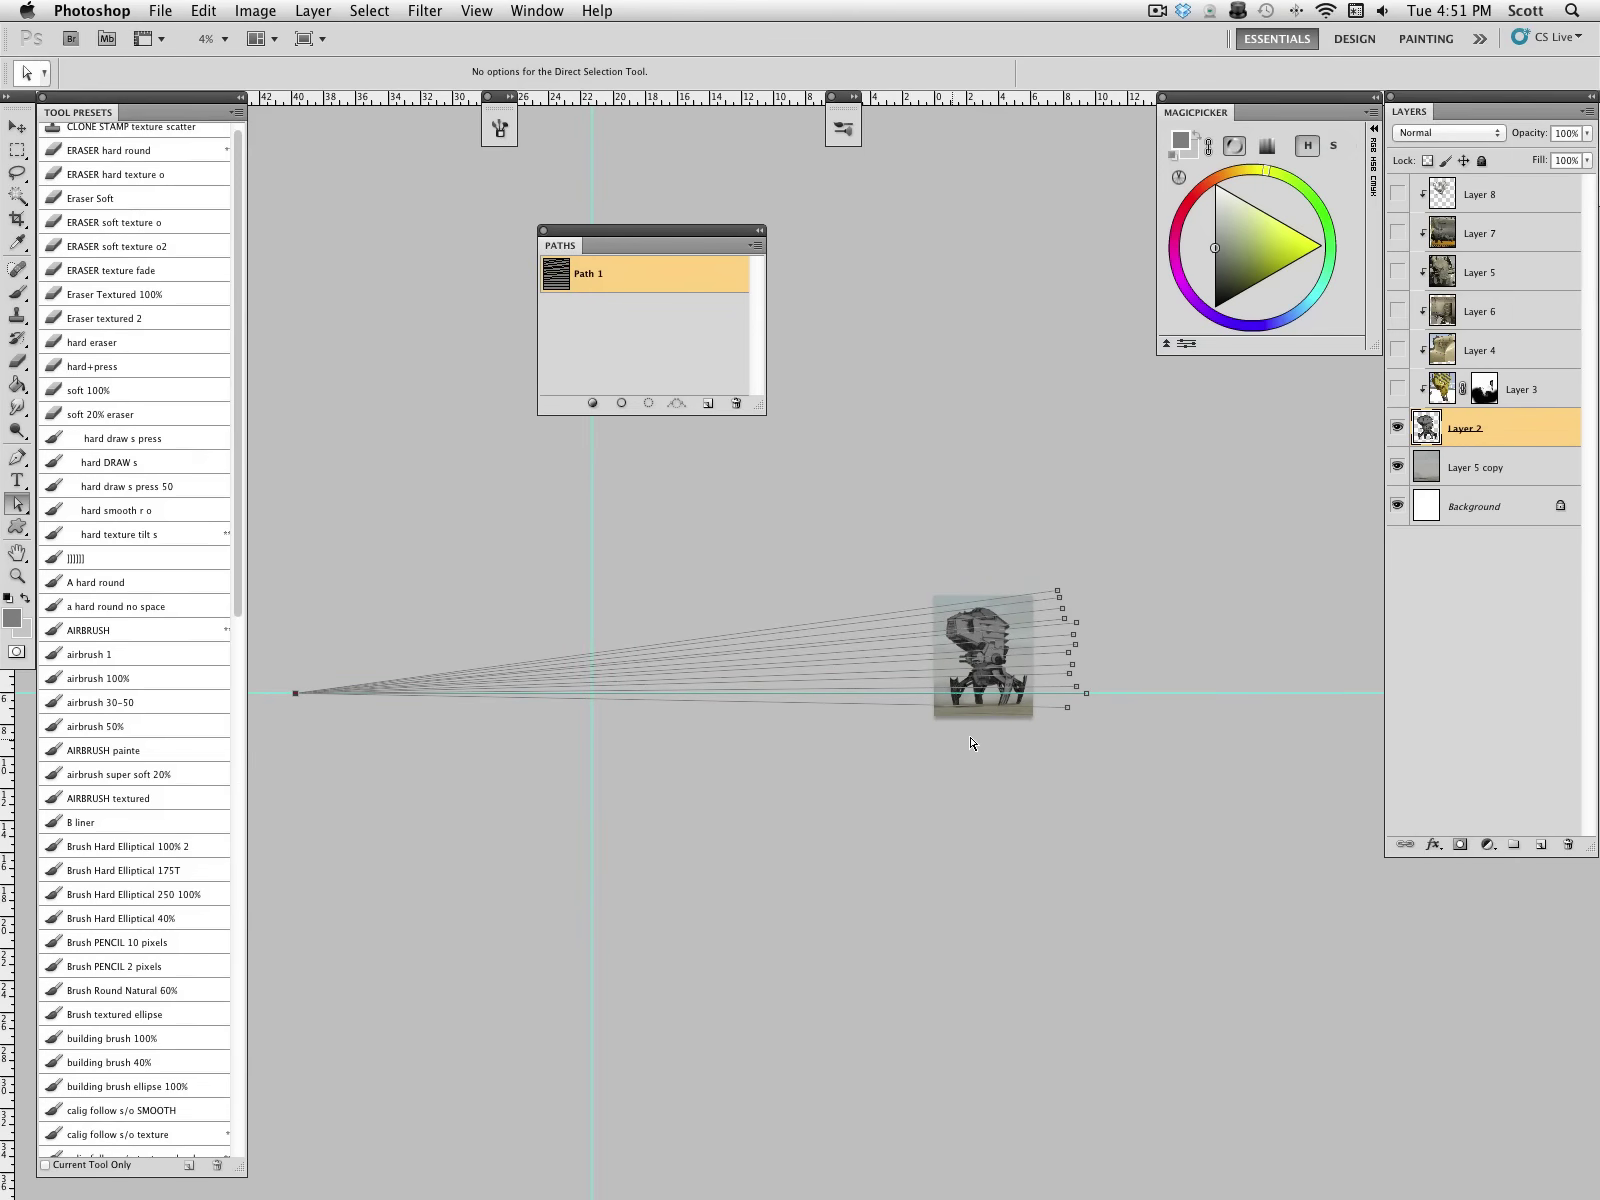
Step: Respace the right ends of the uppermost path lines and move the vertical guide left past the vanishing point
click(1074, 585)
drag(1057, 590, 1075, 629)
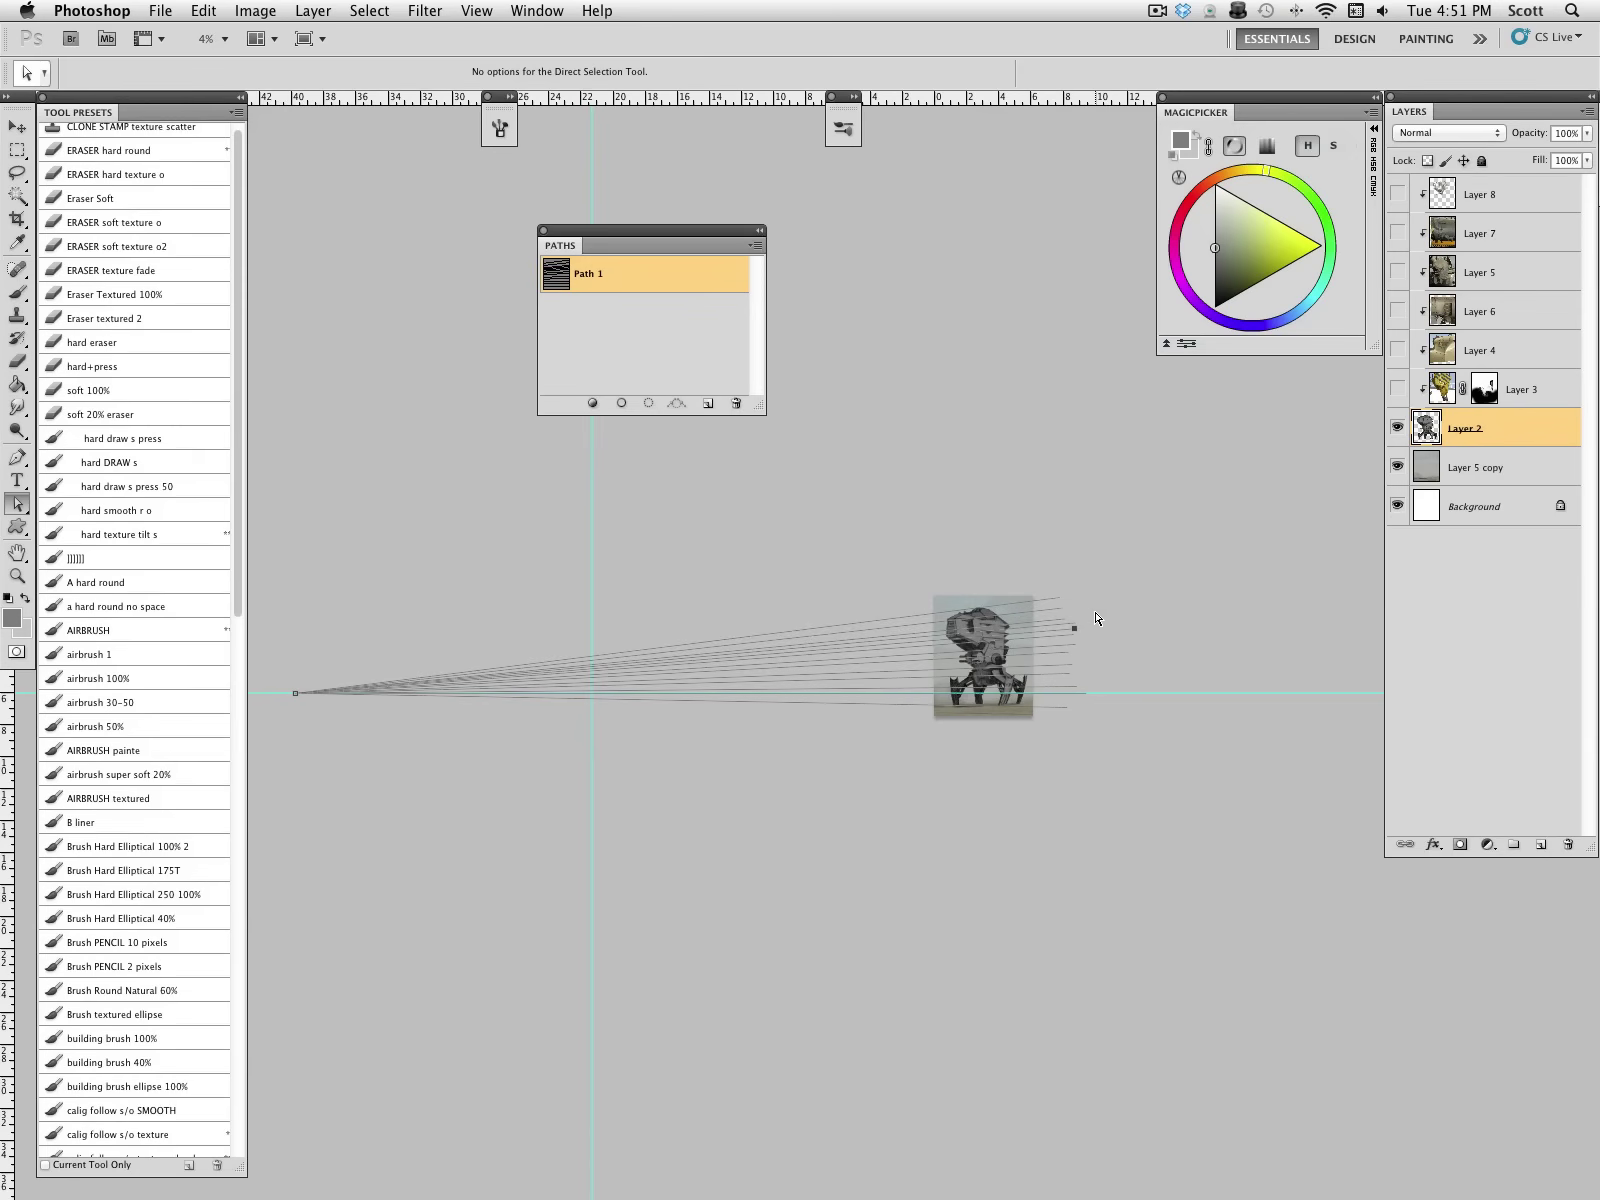
click(1059, 597)
drag(1062, 598, 1070, 601)
click(1081, 657)
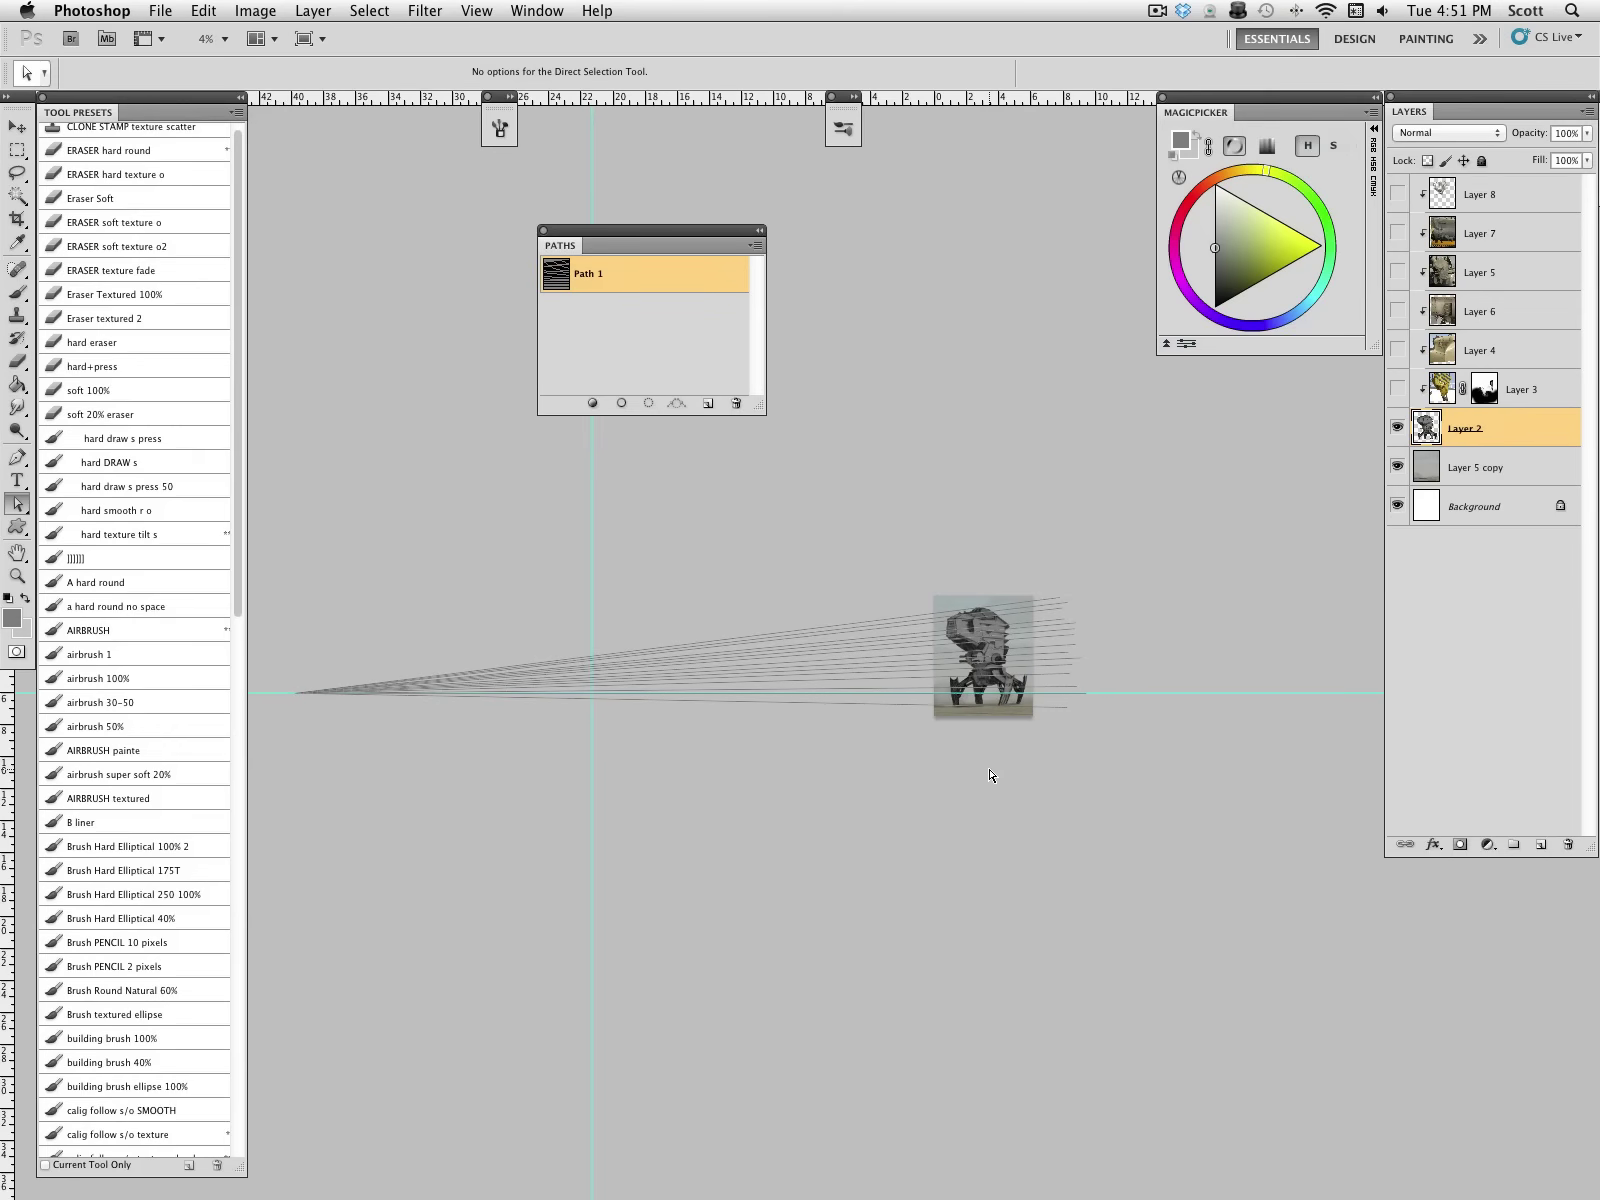
key(v)
drag(590, 536, 259, 550)
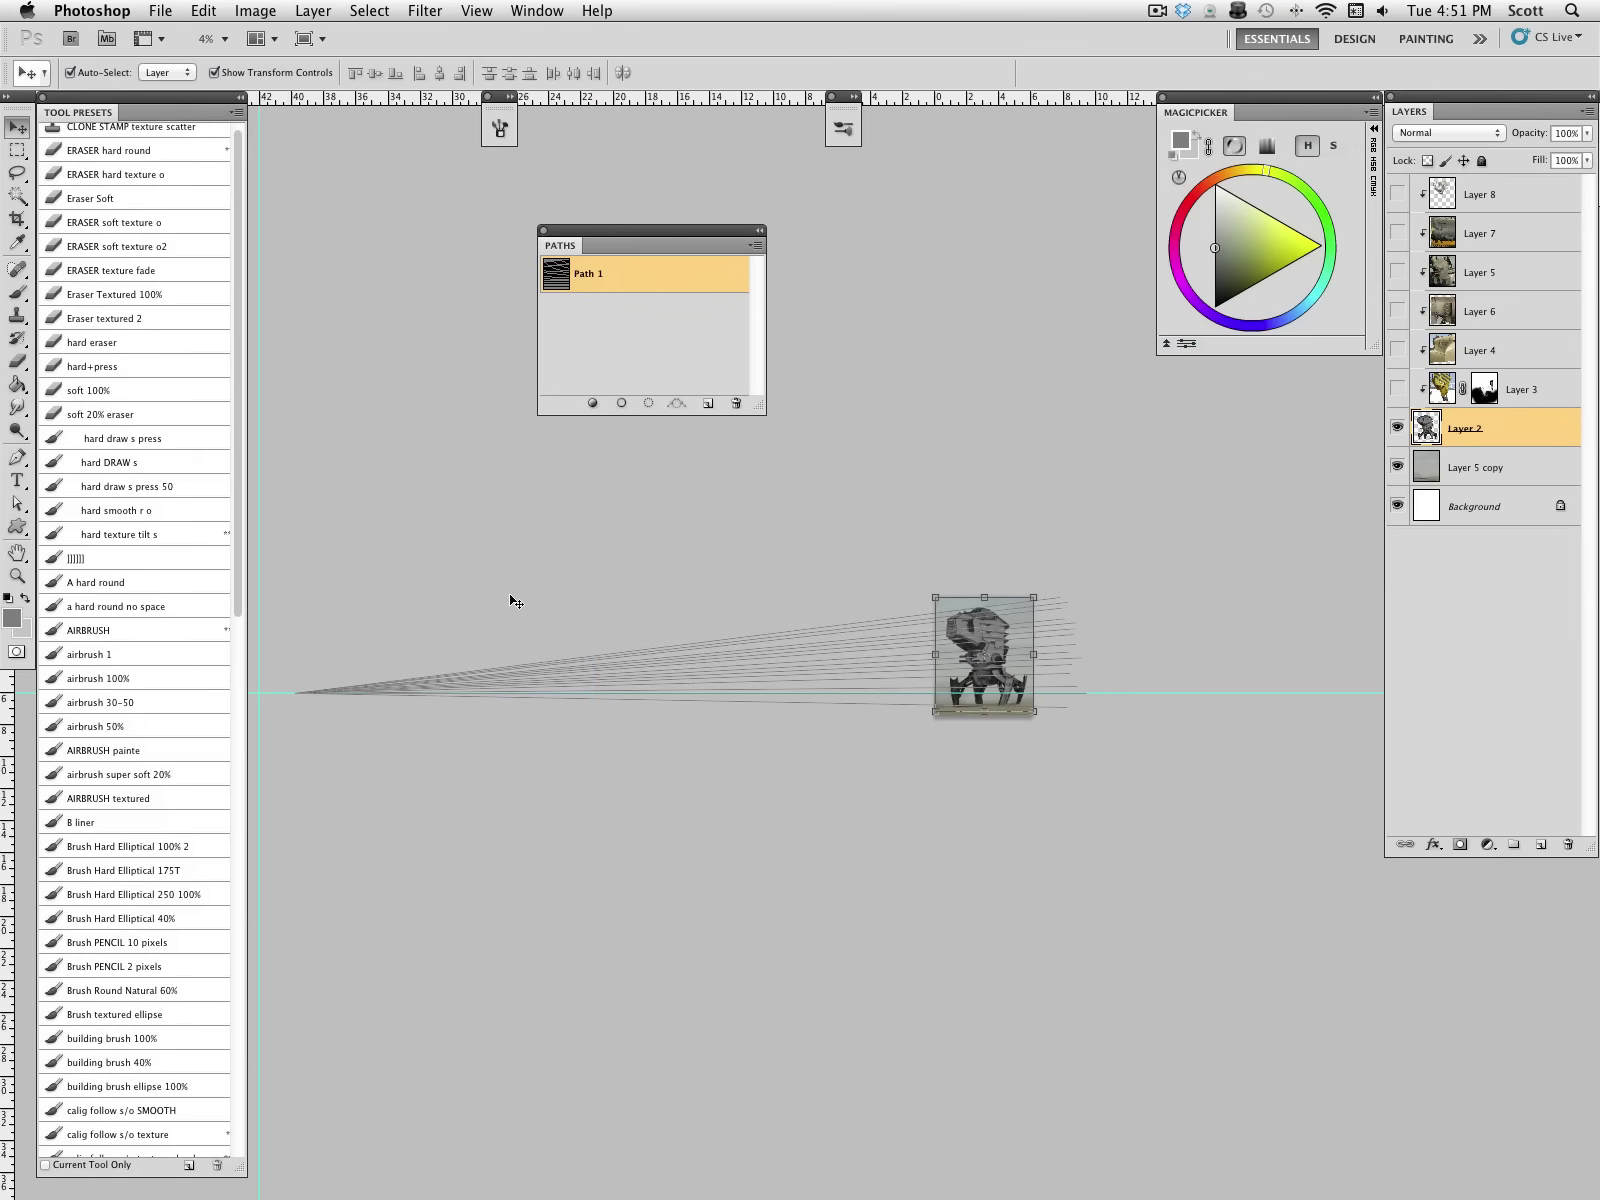
Step: Duplicate Path 1 as Path 1 copy and flip the copied lines horizontally so they converge to the right of the robot
click(17, 576)
alt+click(628, 720)
alt+click(745, 759)
drag(859, 744, 561, 788)
drag(17, 503, 58, 504)
drag(607, 290, 708, 402)
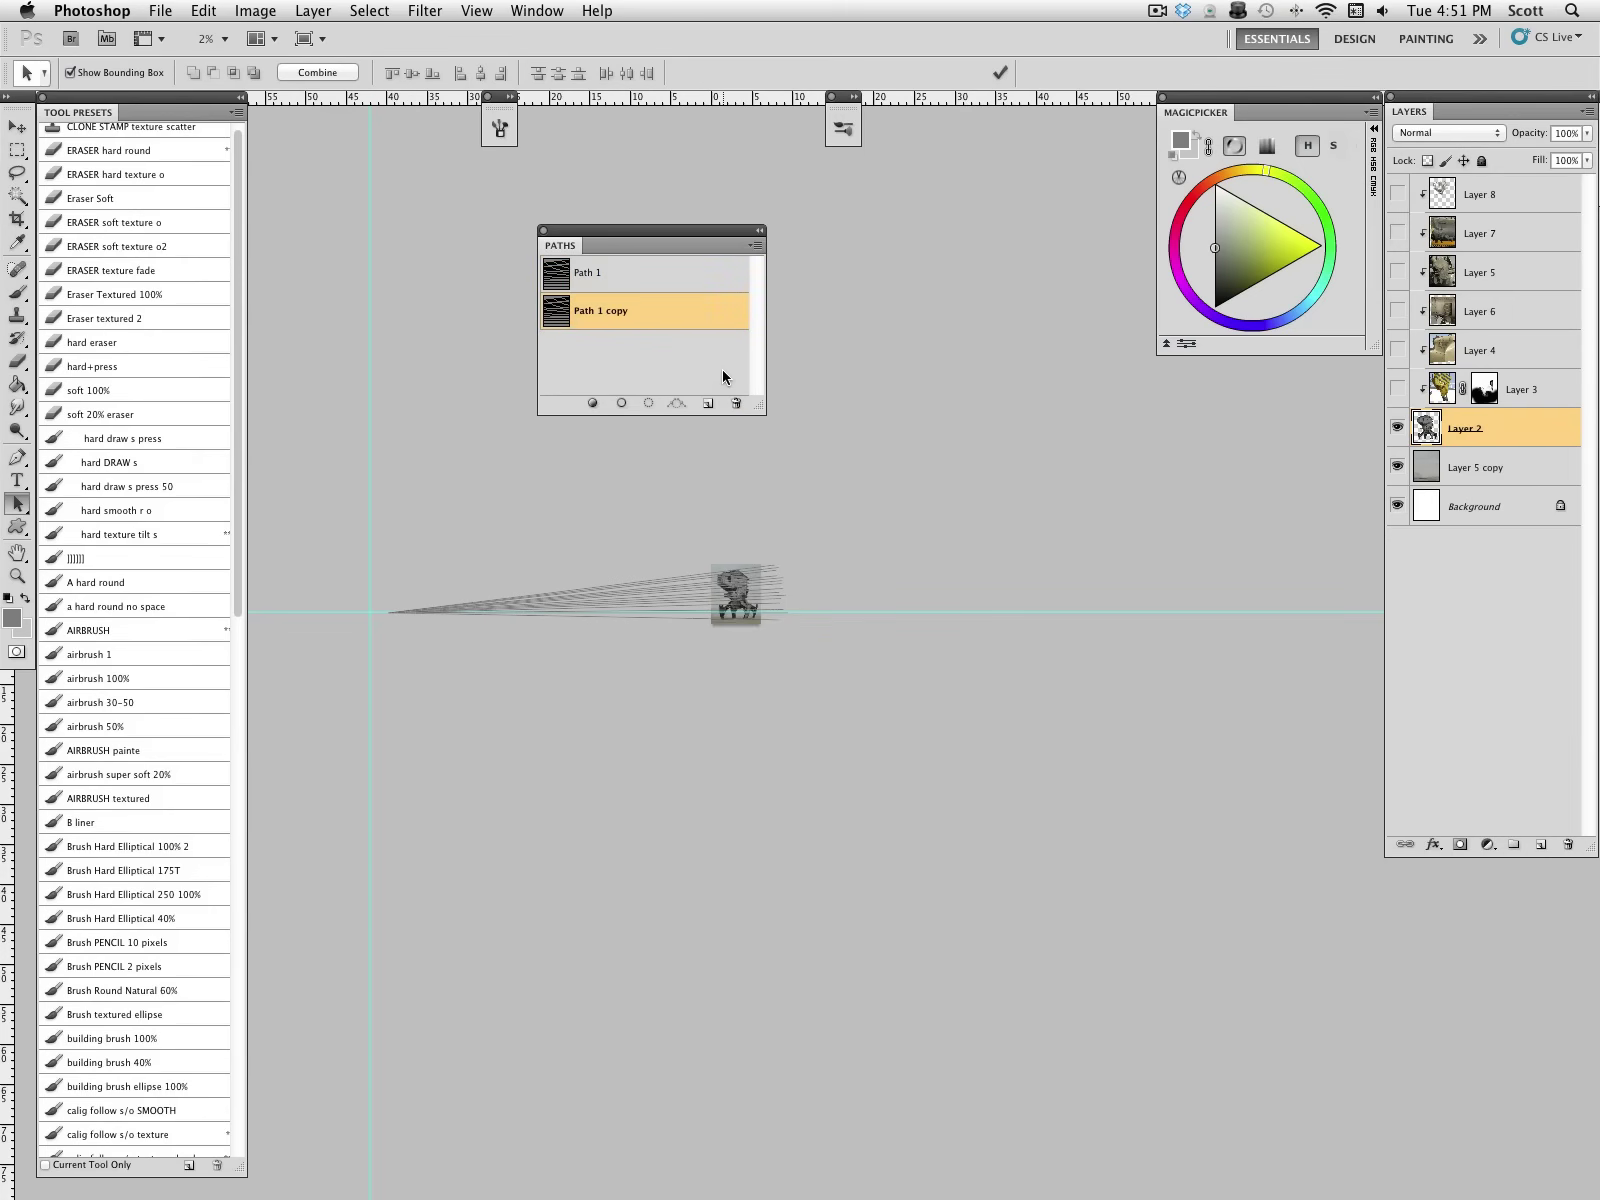
click(203, 10)
mouse_move(300, 458)
click(579, 756)
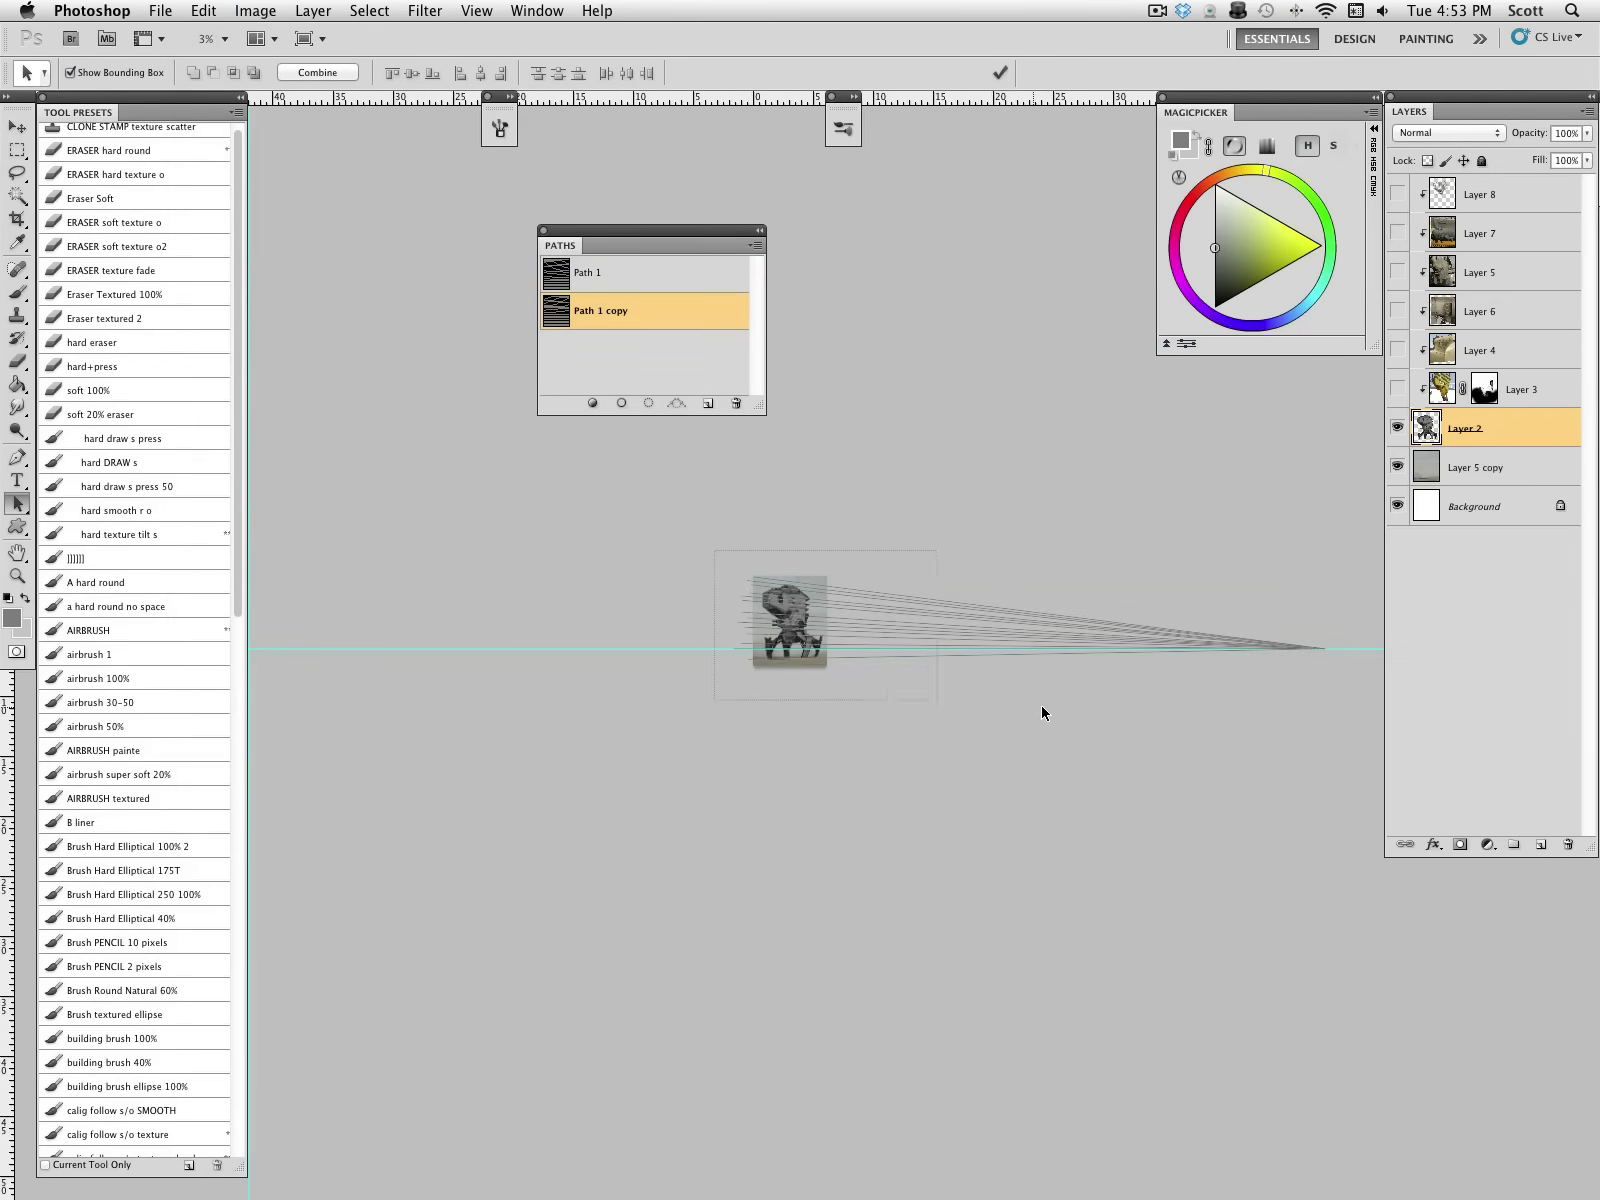
Step: Copy all the flipped lines from Path 1 copy and paste them into Path 1
drag(1041, 706, 1309, 717)
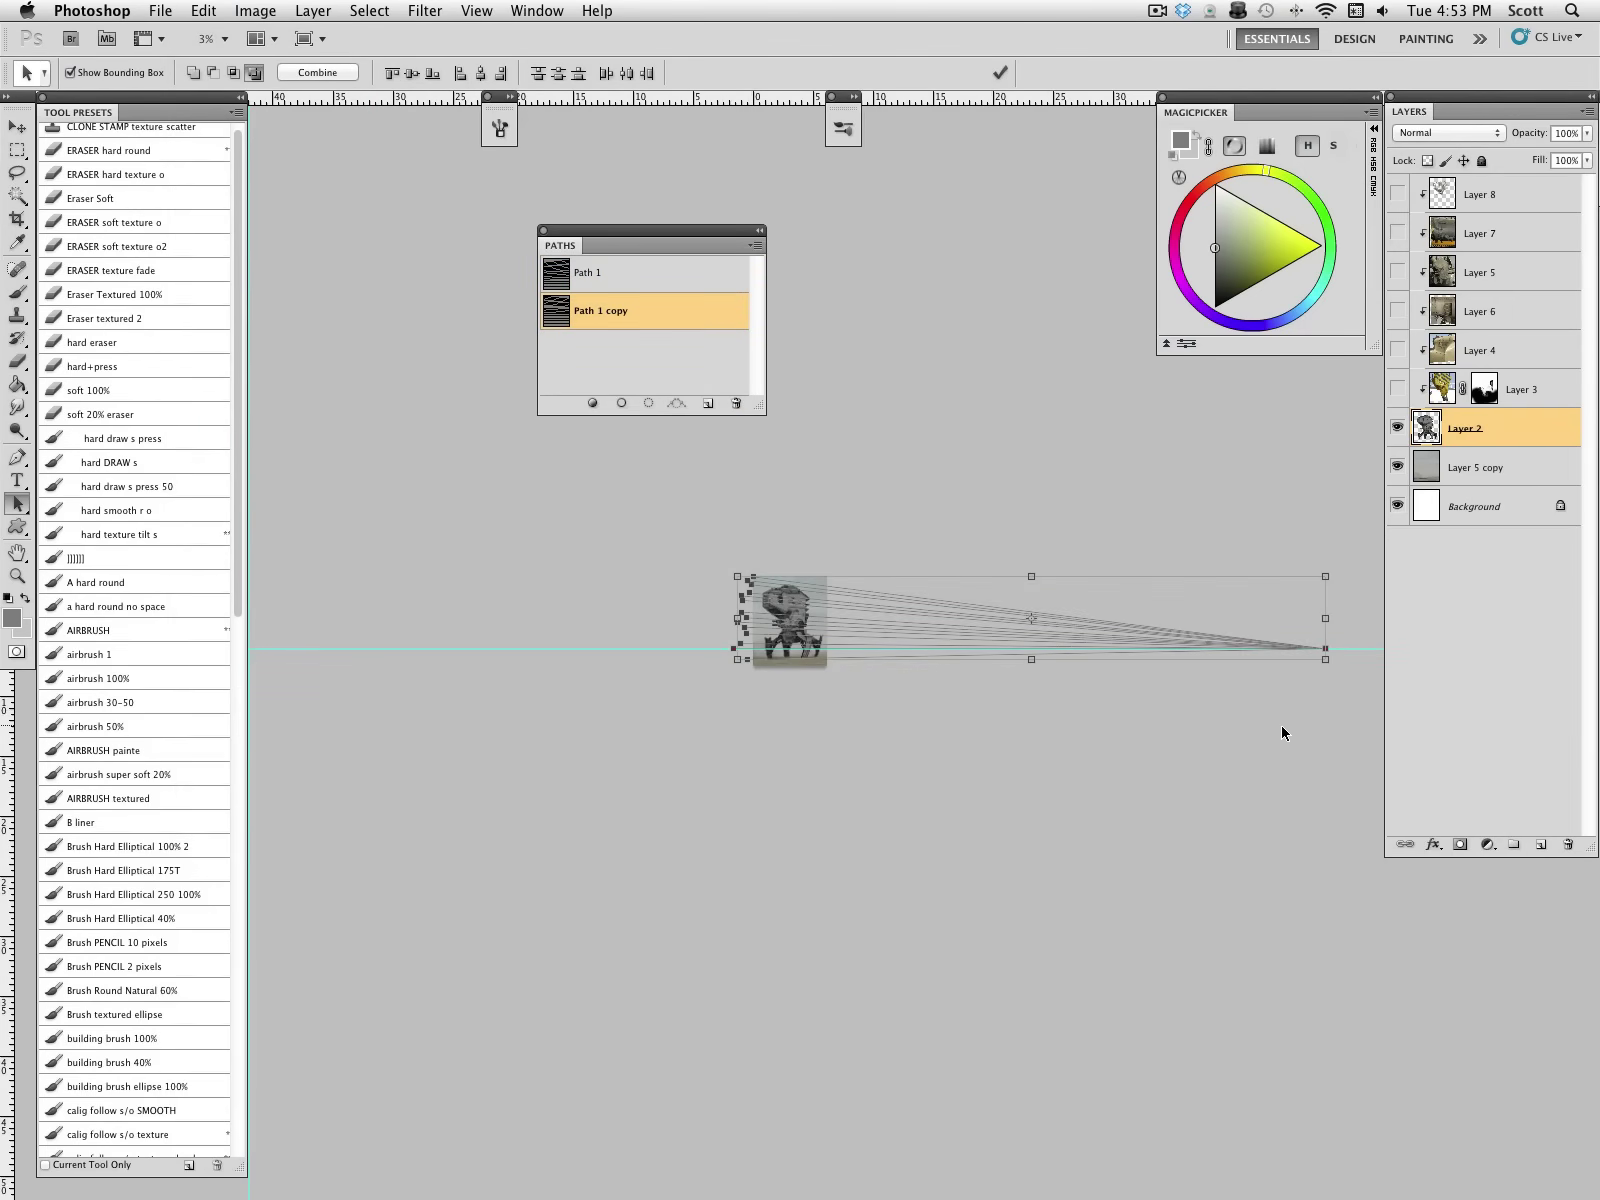
click(570, 288)
key(ctrl+v)
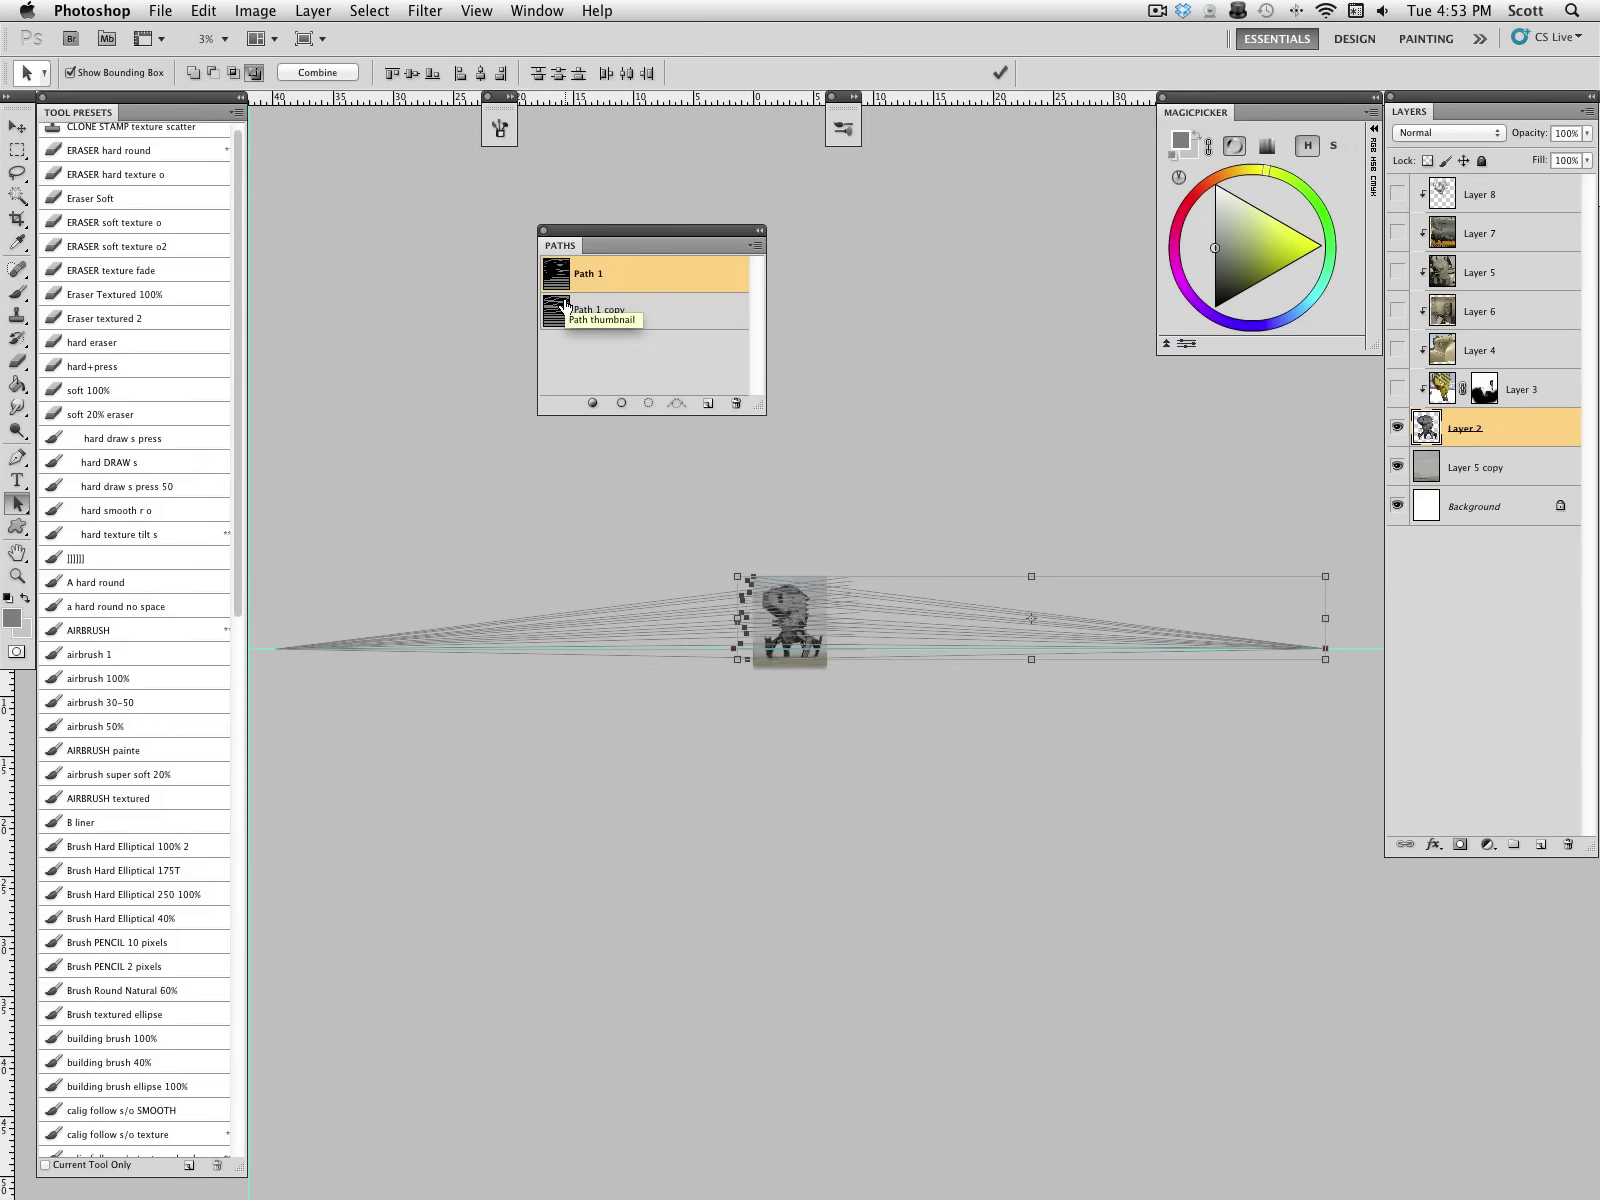
click(606, 339)
click(652, 290)
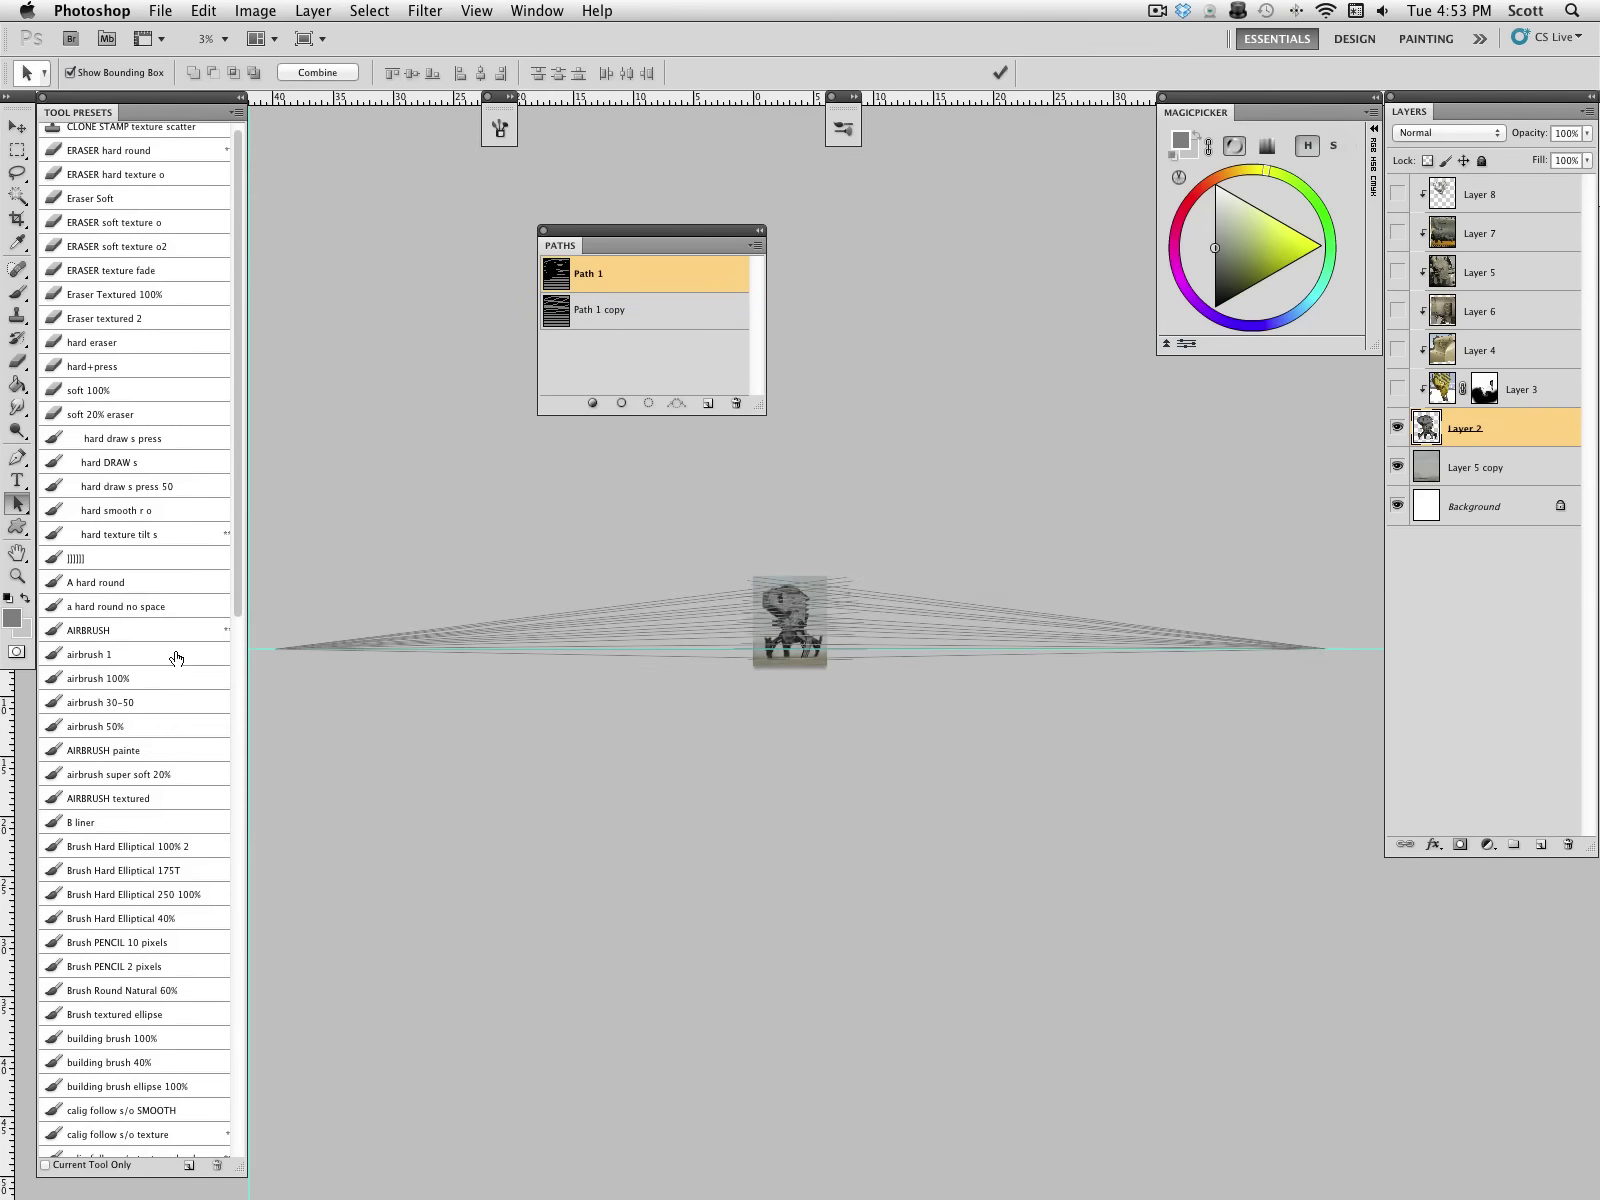
Step: Choose the "cut line 3px" brush preset and set its size to 2 px
scroll(204, 815, down, 10)
scroll(204, 850, down, 4)
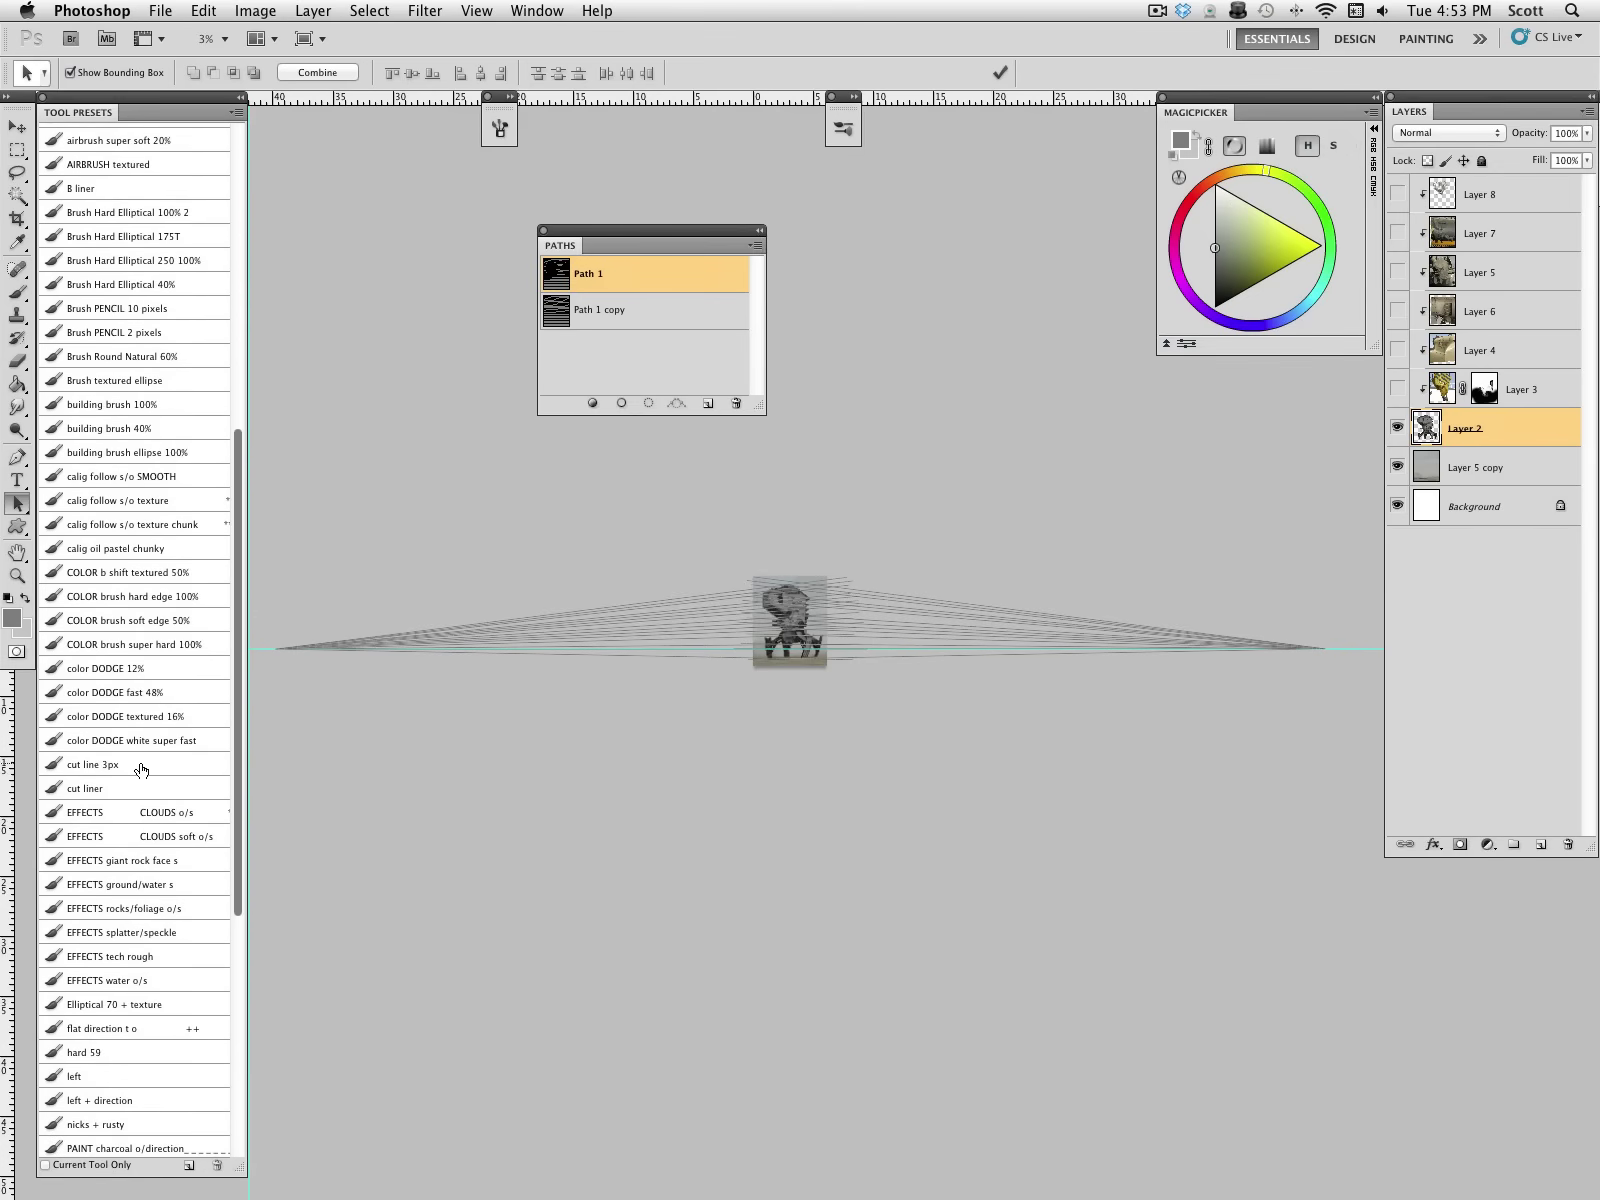
click(135, 765)
click(94, 78)
click(182, 107)
text(2)
key(Return)
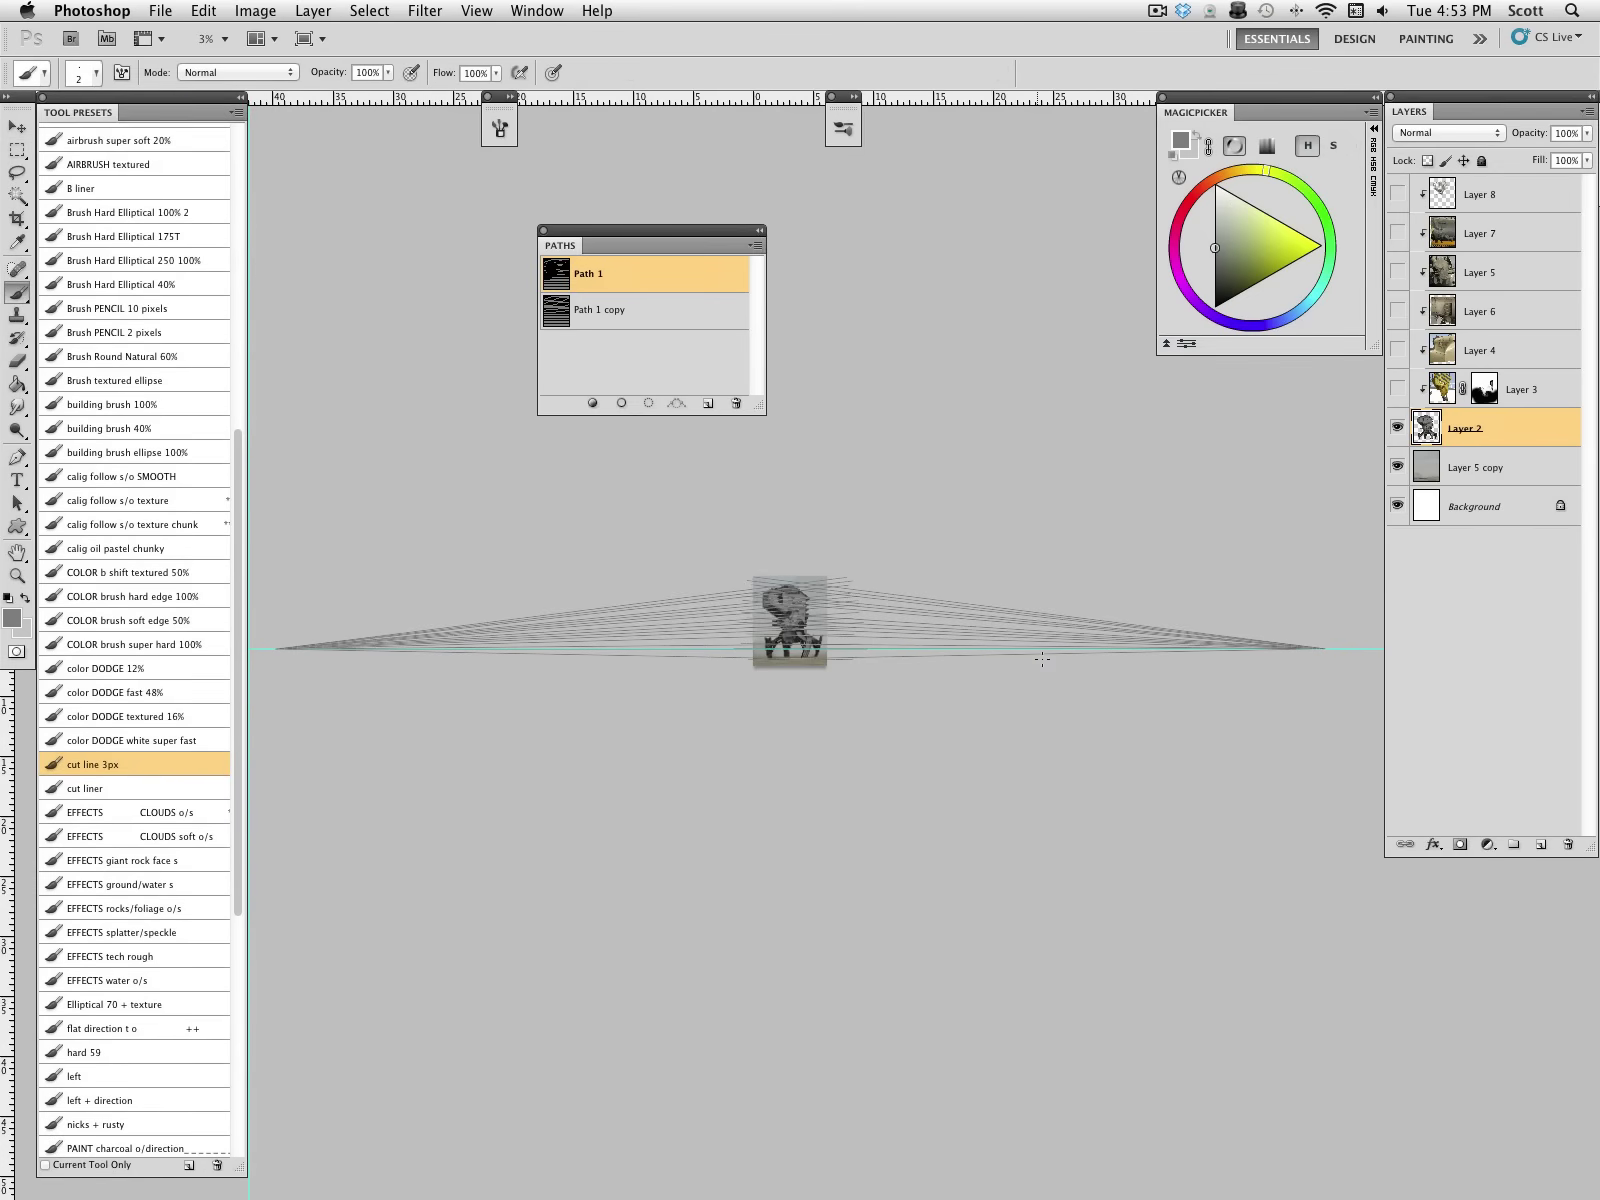
Step: Add a new layer above Layer 8 and stroke Path 1 onto it in white, leaving the path deselected
click(1497, 206)
click(1540, 845)
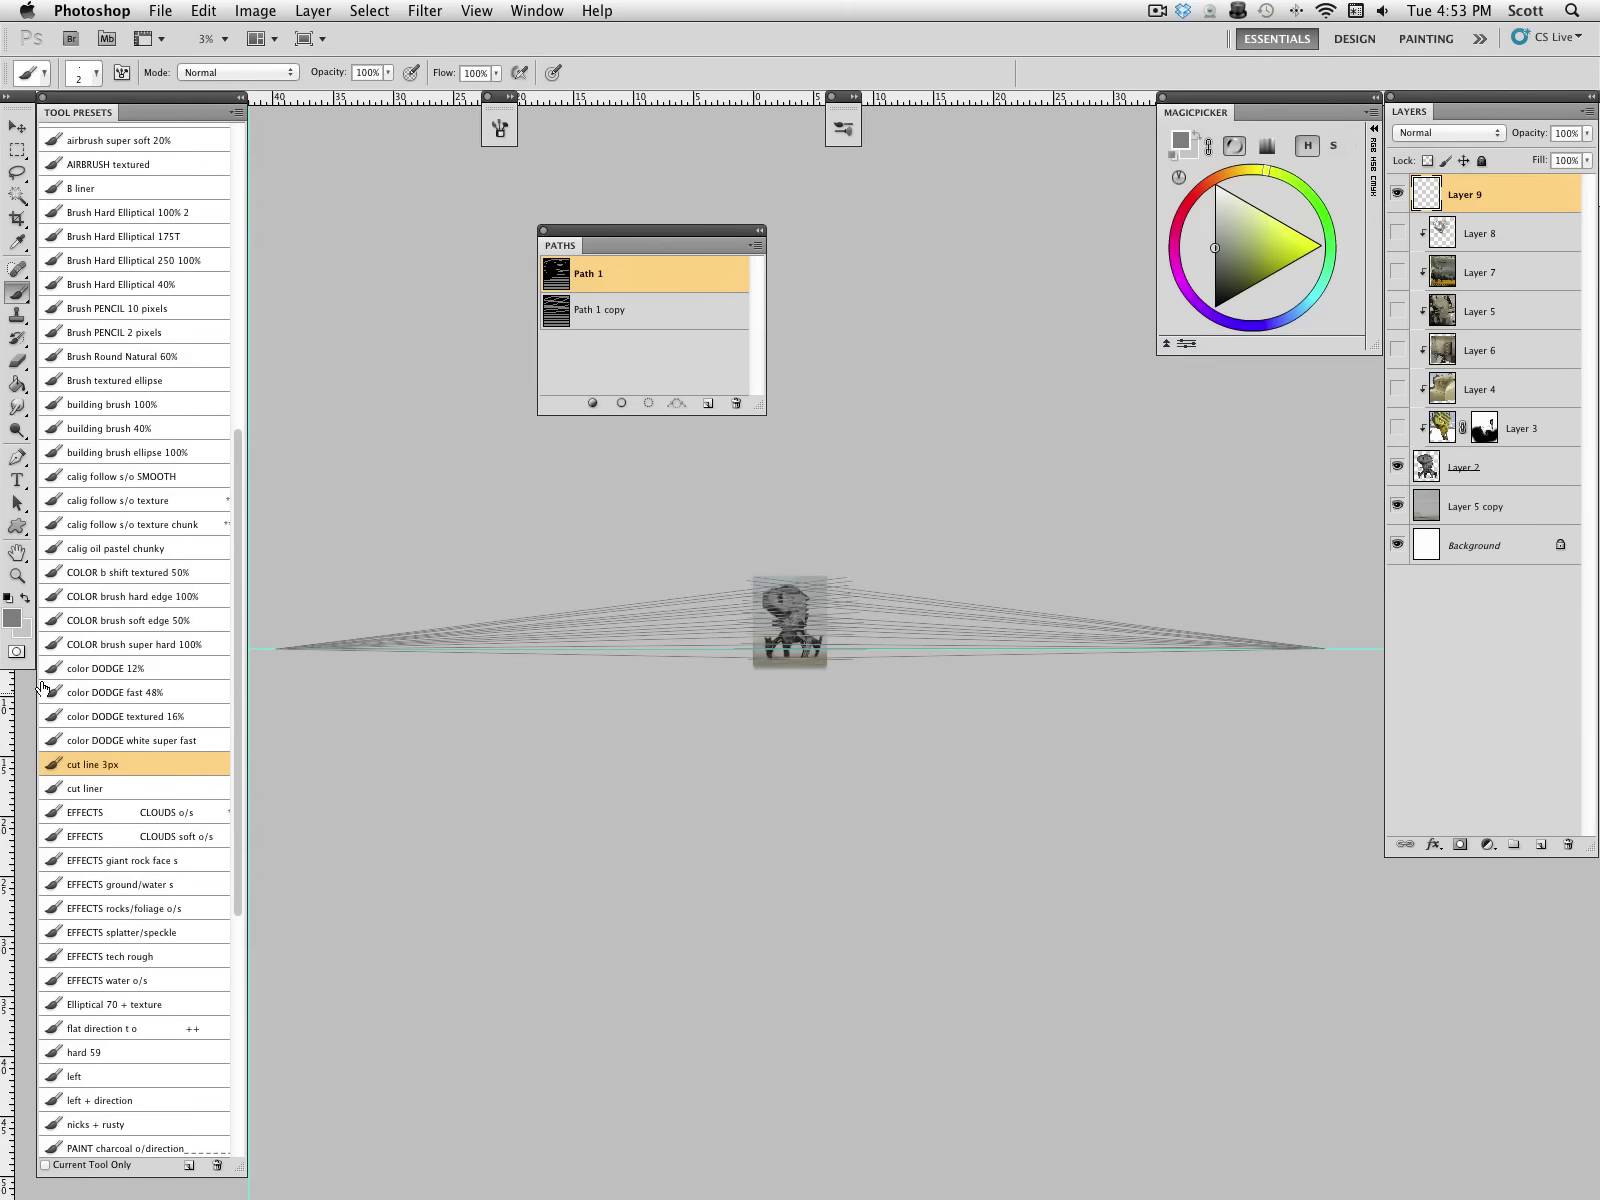
click(12, 619)
click(945, 679)
key(Return)
click(628, 403)
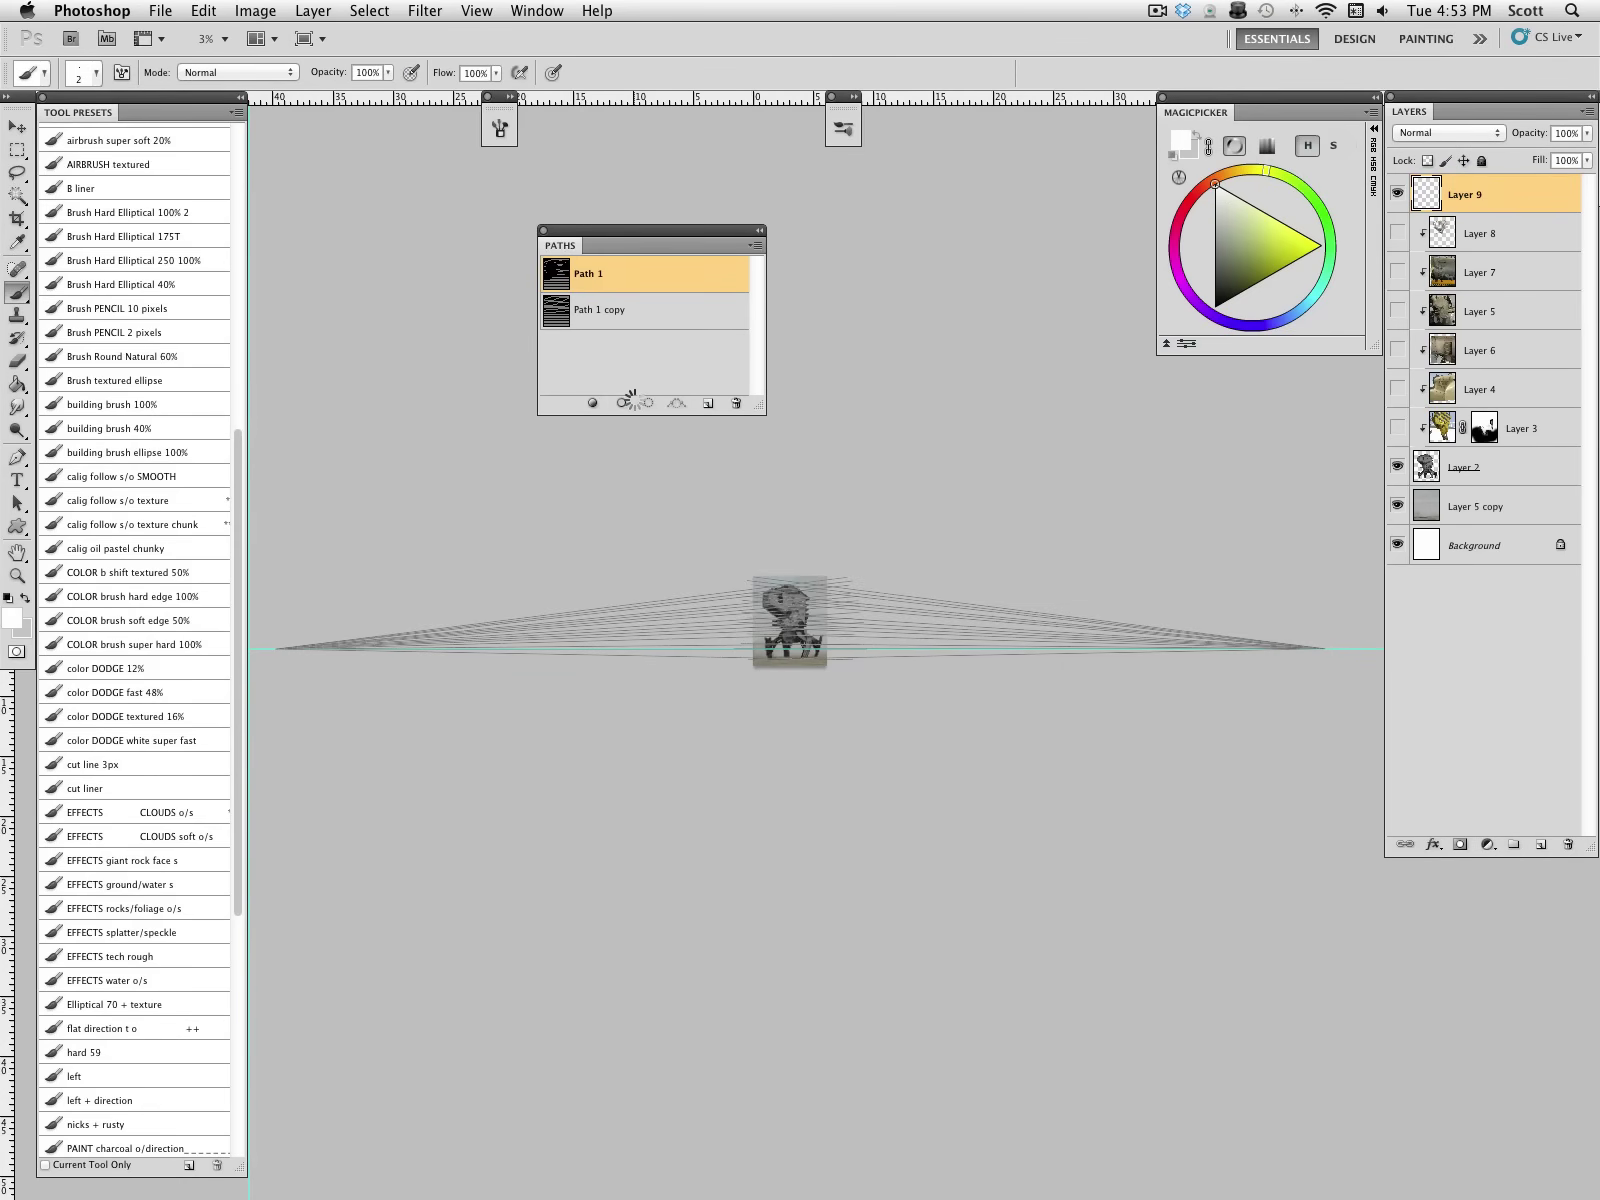
click(665, 362)
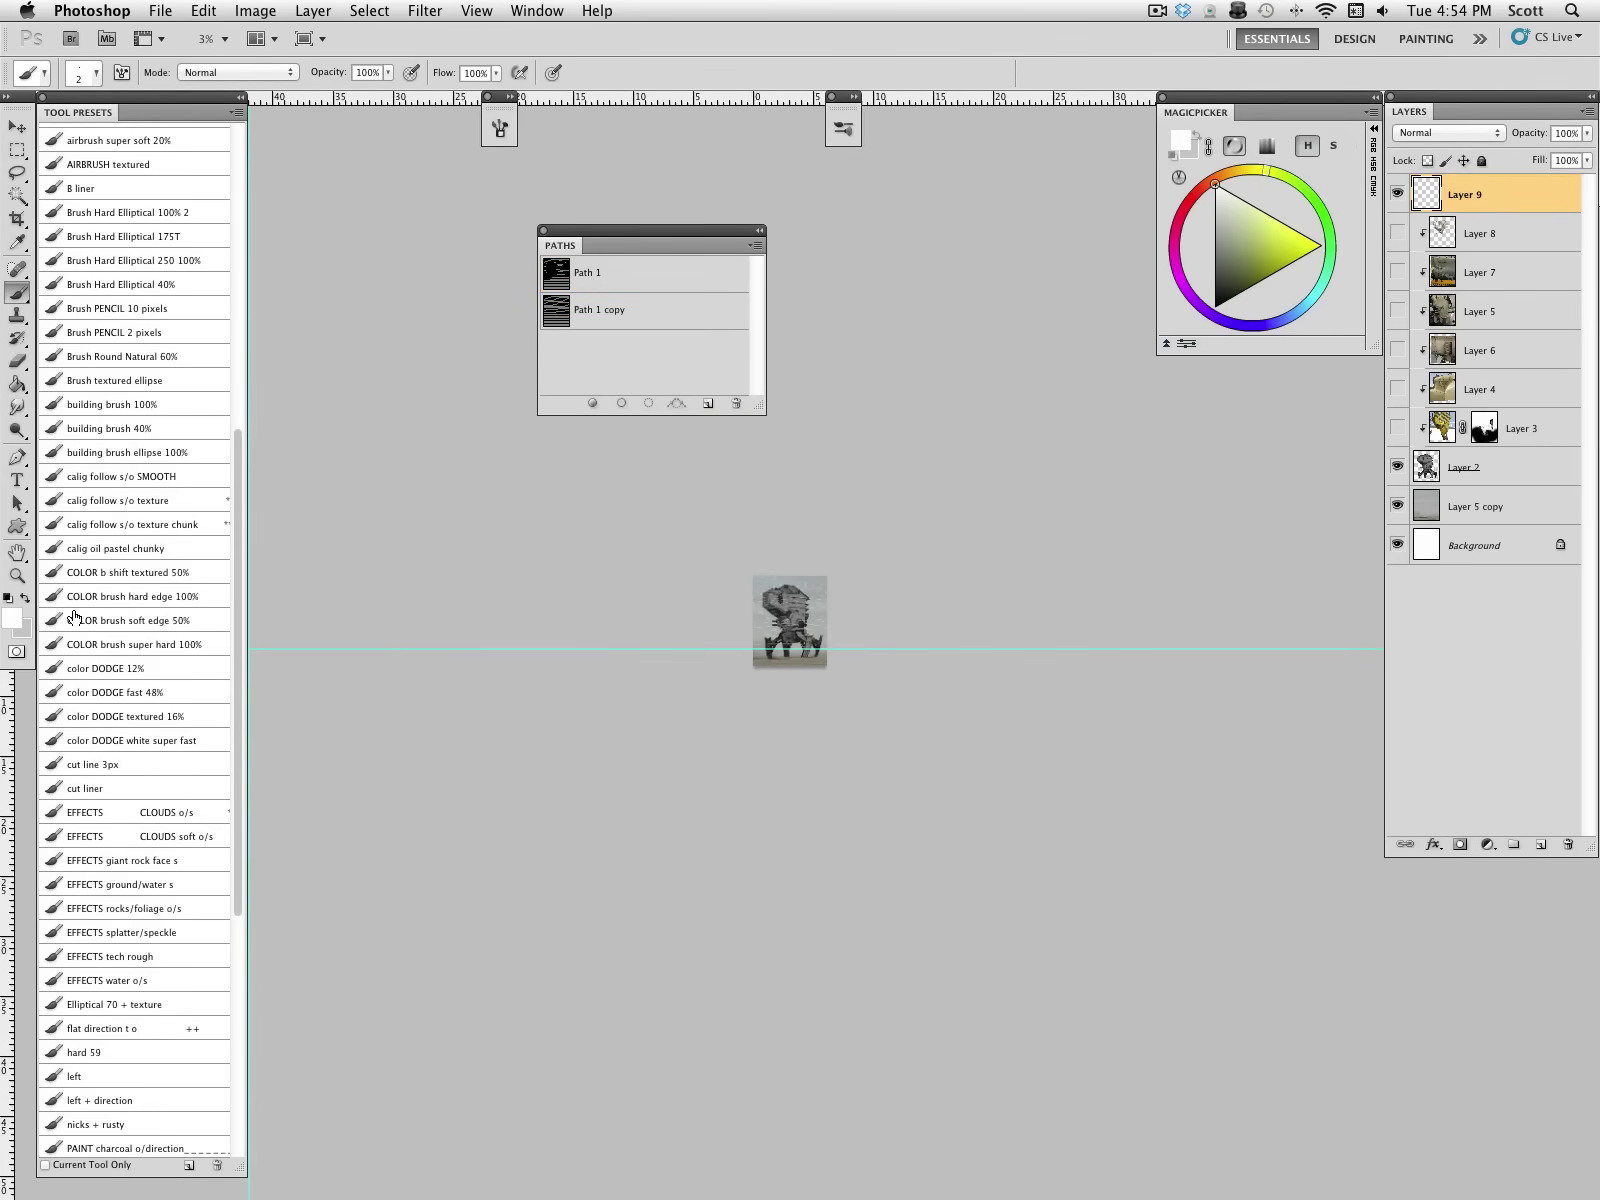
Step: Examine the stroked perspective lines over the robot up close and across the full canvas
key(z)
drag(790, 620, 970, 778)
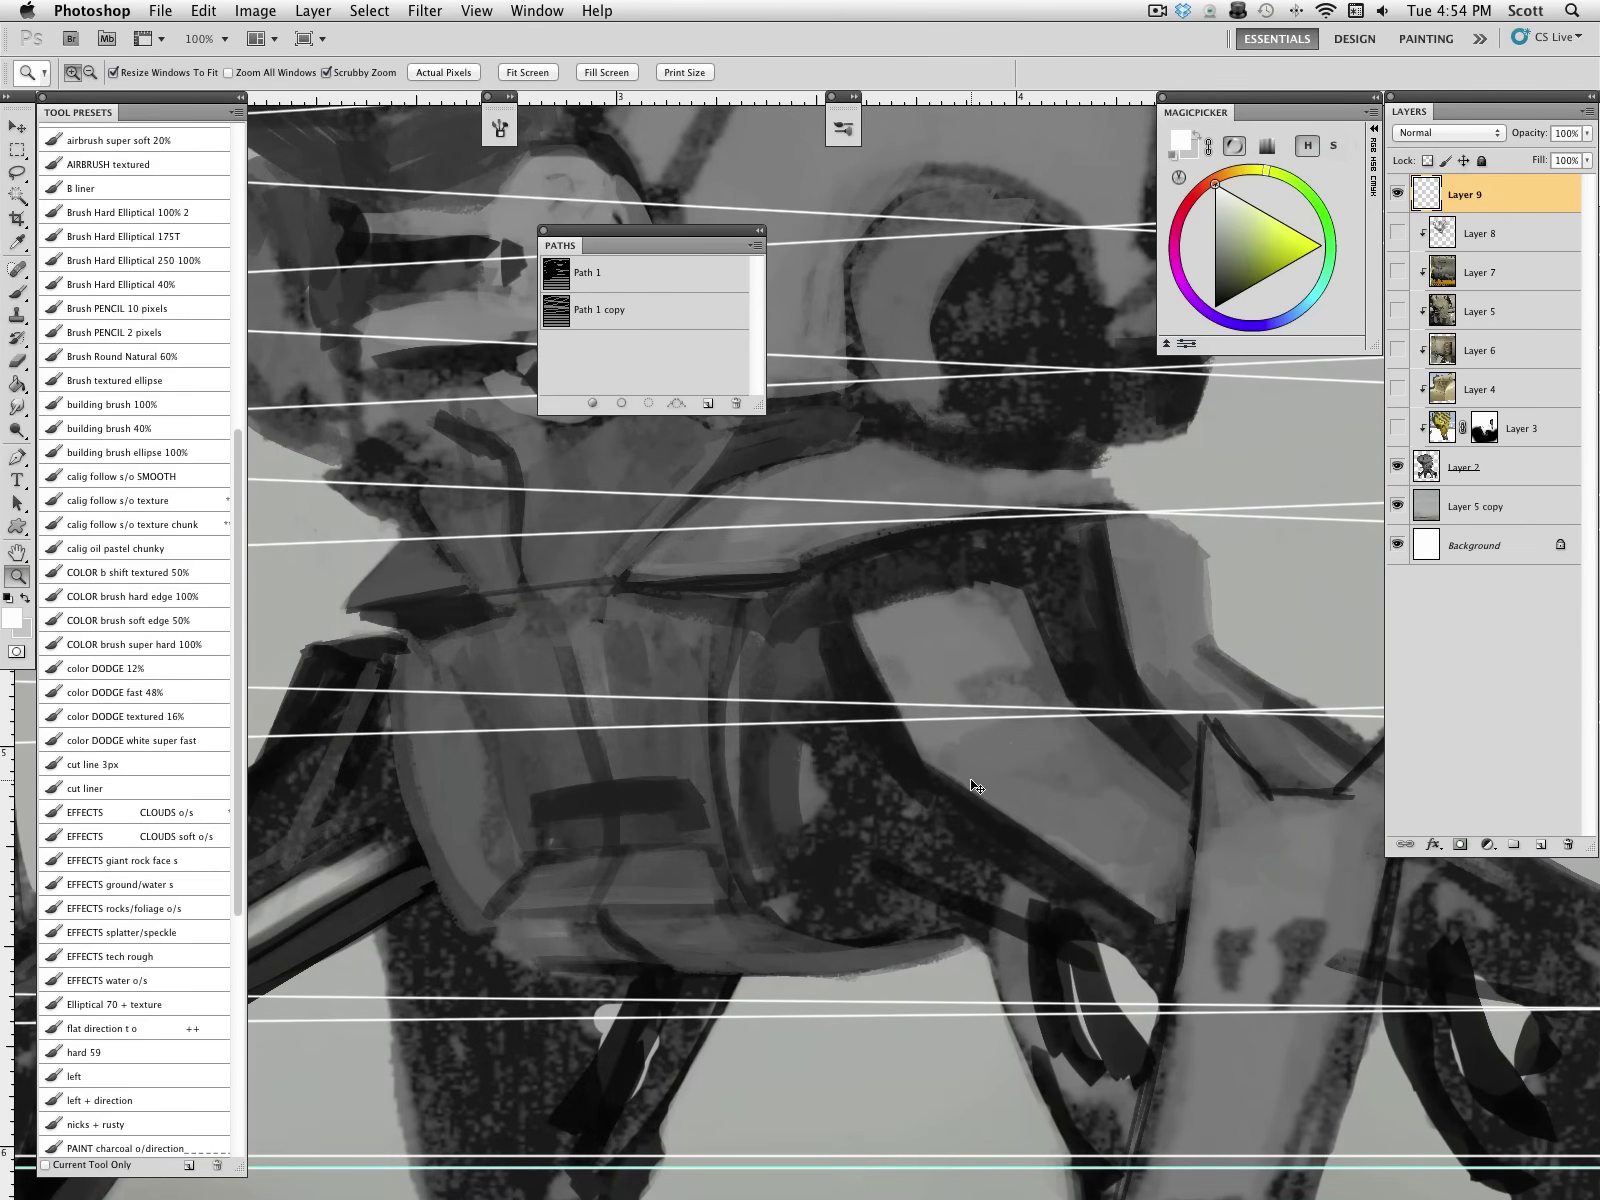
alt+click(632, 662)
alt+click(650, 664)
alt+click(660, 665)
drag(821, 667, 848, 785)
drag(948, 770, 831, 556)
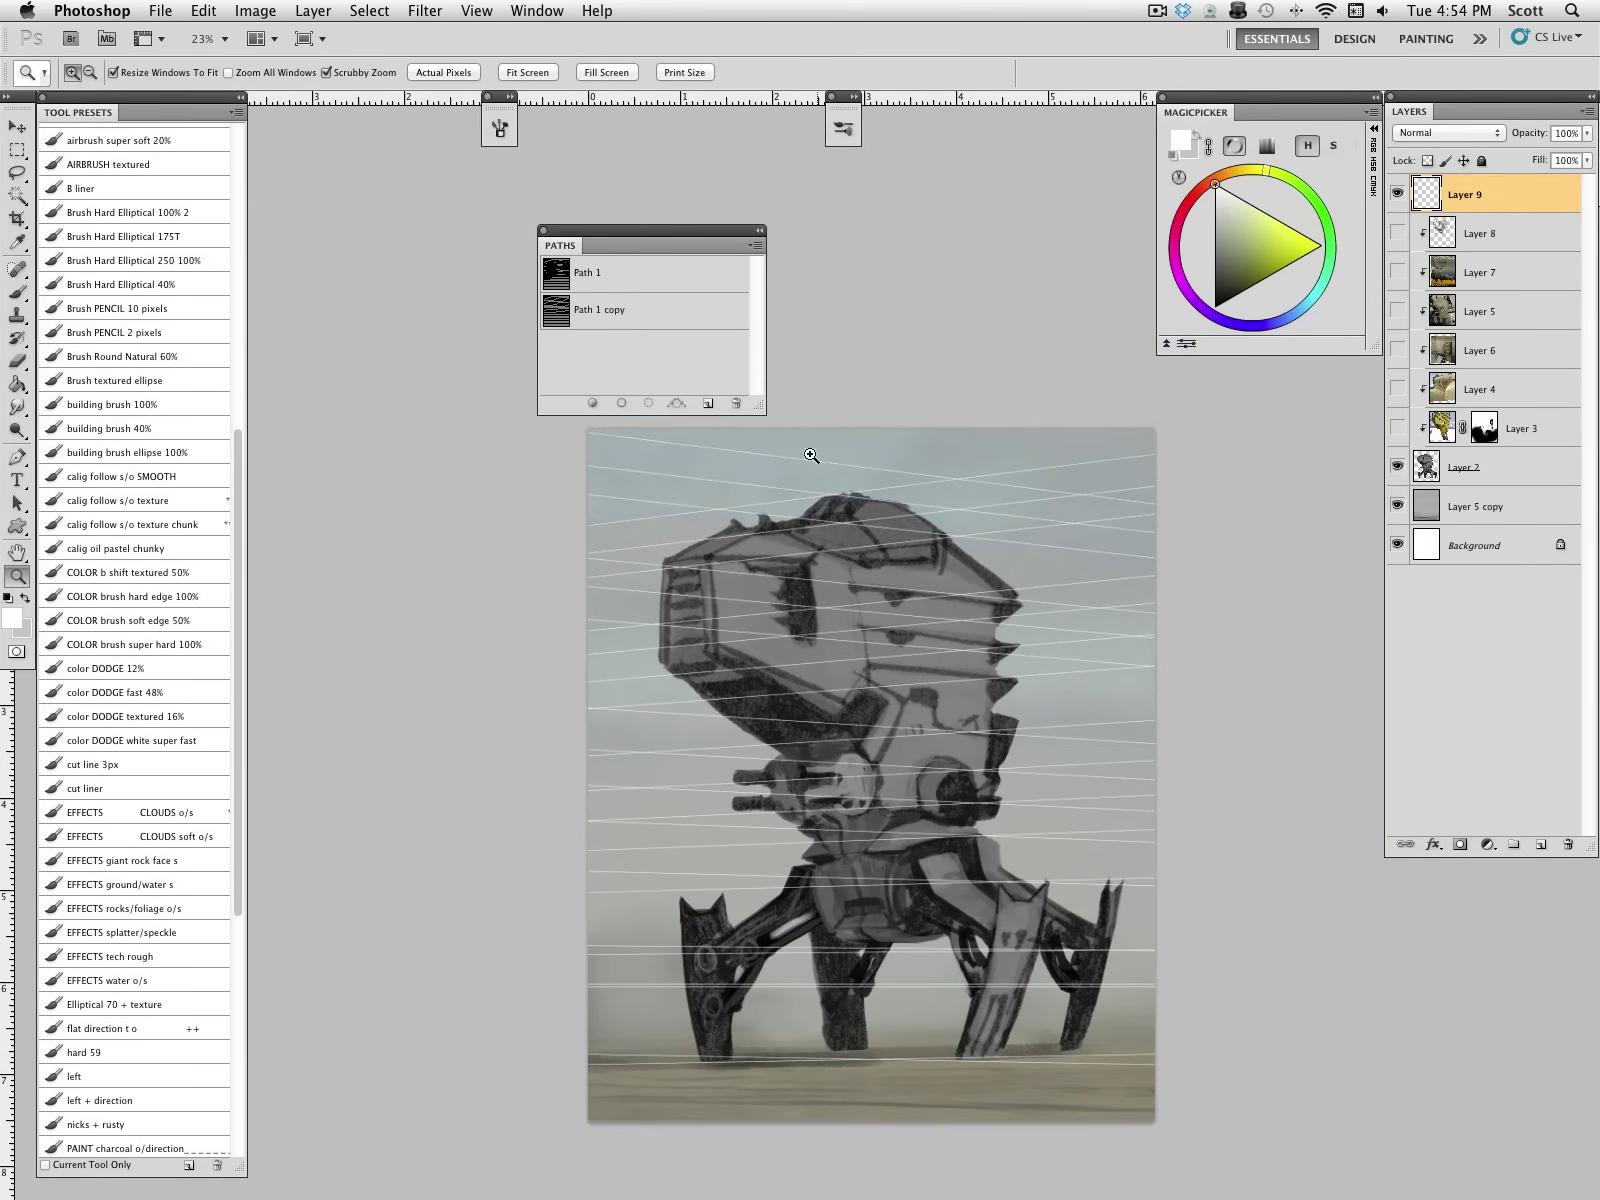
Step: Collapse the Paths panel, move it clear of the artwork, and frame the whole robot
click(759, 230)
drag(580, 226, 987, 28)
drag(913, 732, 865, 638)
click(829, 690)
click(850, 717)
drag(898, 761, 912, 750)
drag(1017, 938, 1036, 925)
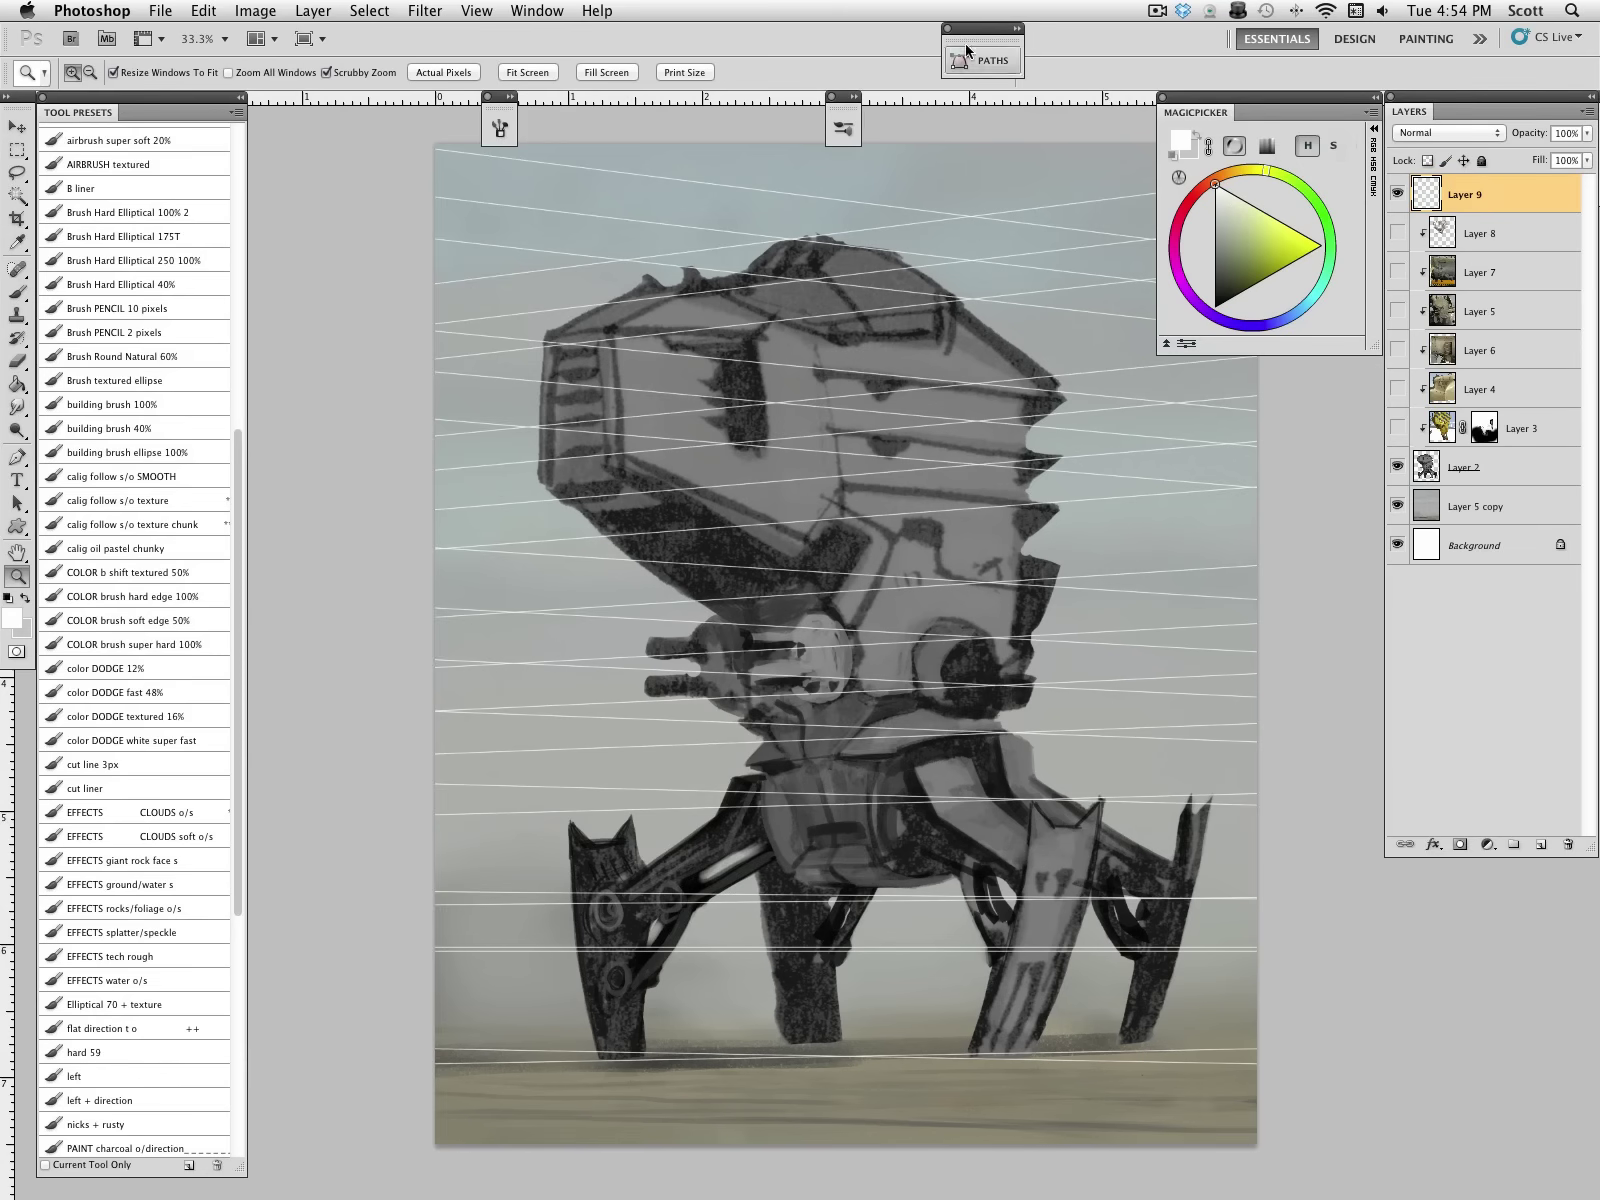
Step: Select only the lines of Path 1 that converge on the right vanishing point
click(1015, 45)
click(1010, 72)
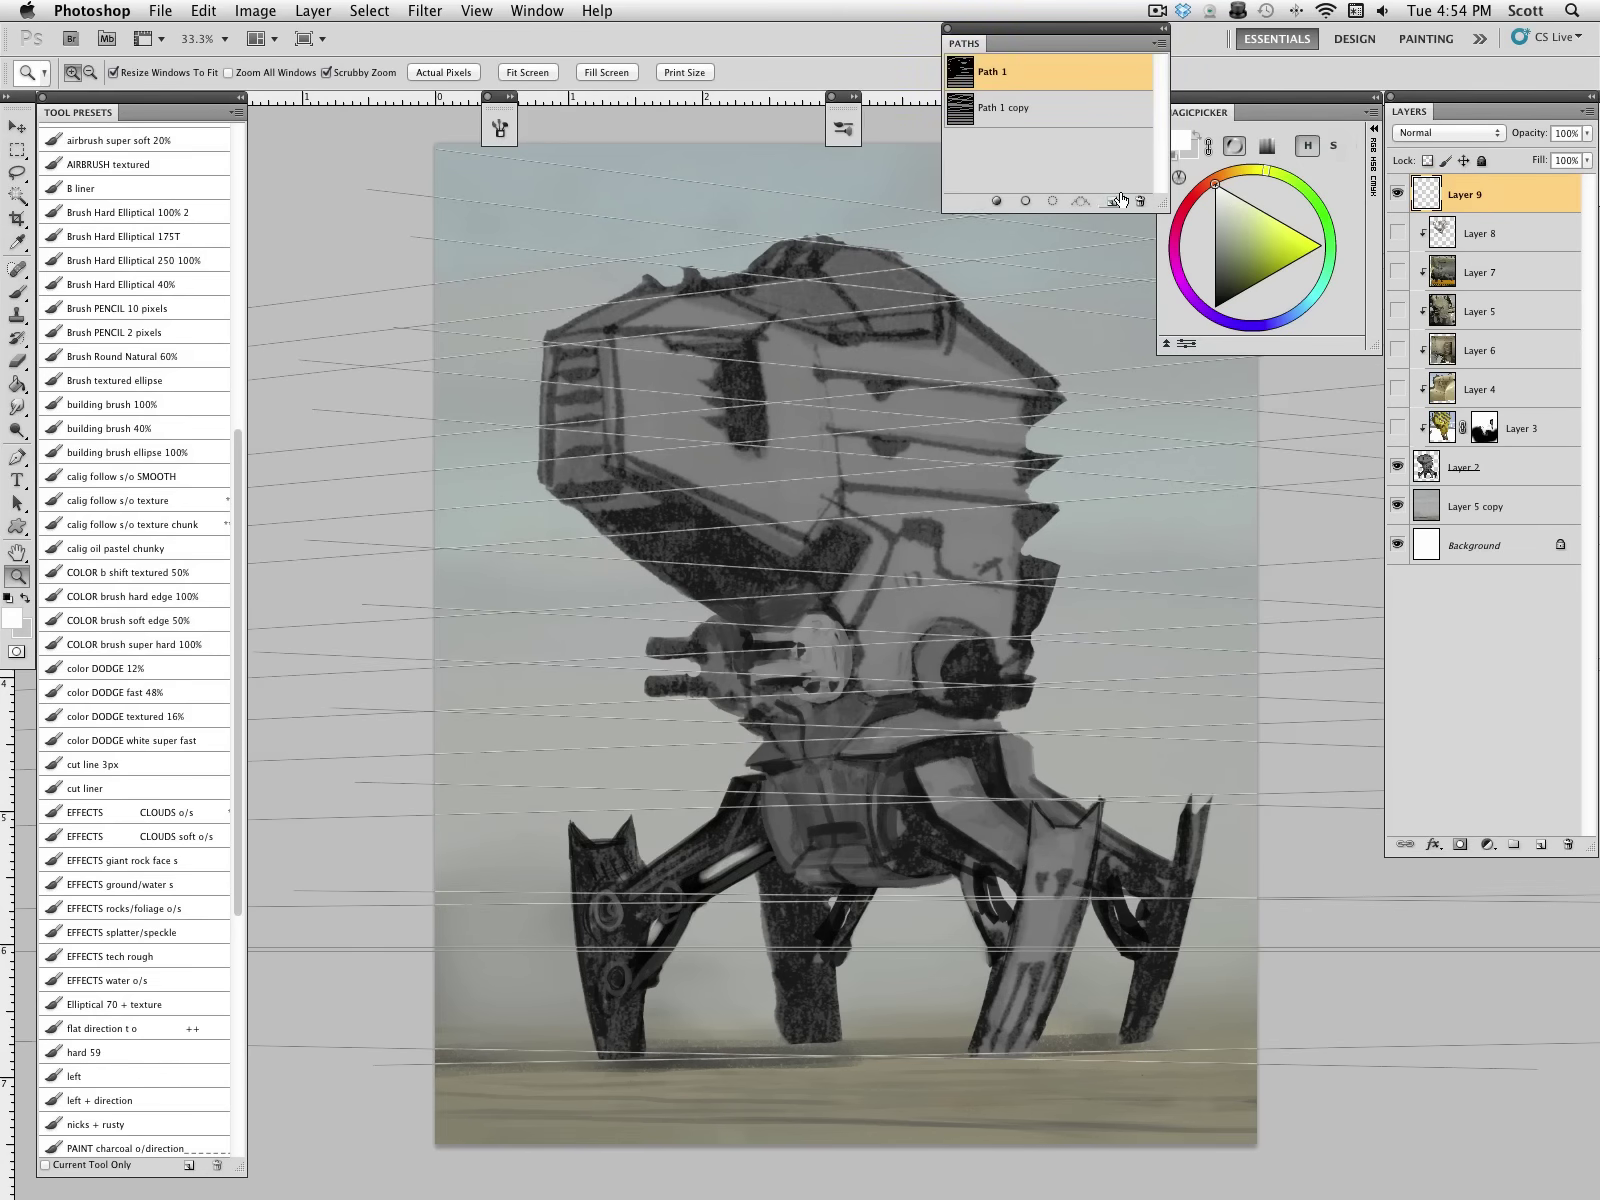
alt+click(867, 578)
alt+click(867, 578)
key(a)
drag(1036, 458, 1208, 819)
Step: Set the foreground color to light green (82ee9b) and stroke the selected lines onto Layer 9, then deselect the path
click(16, 617)
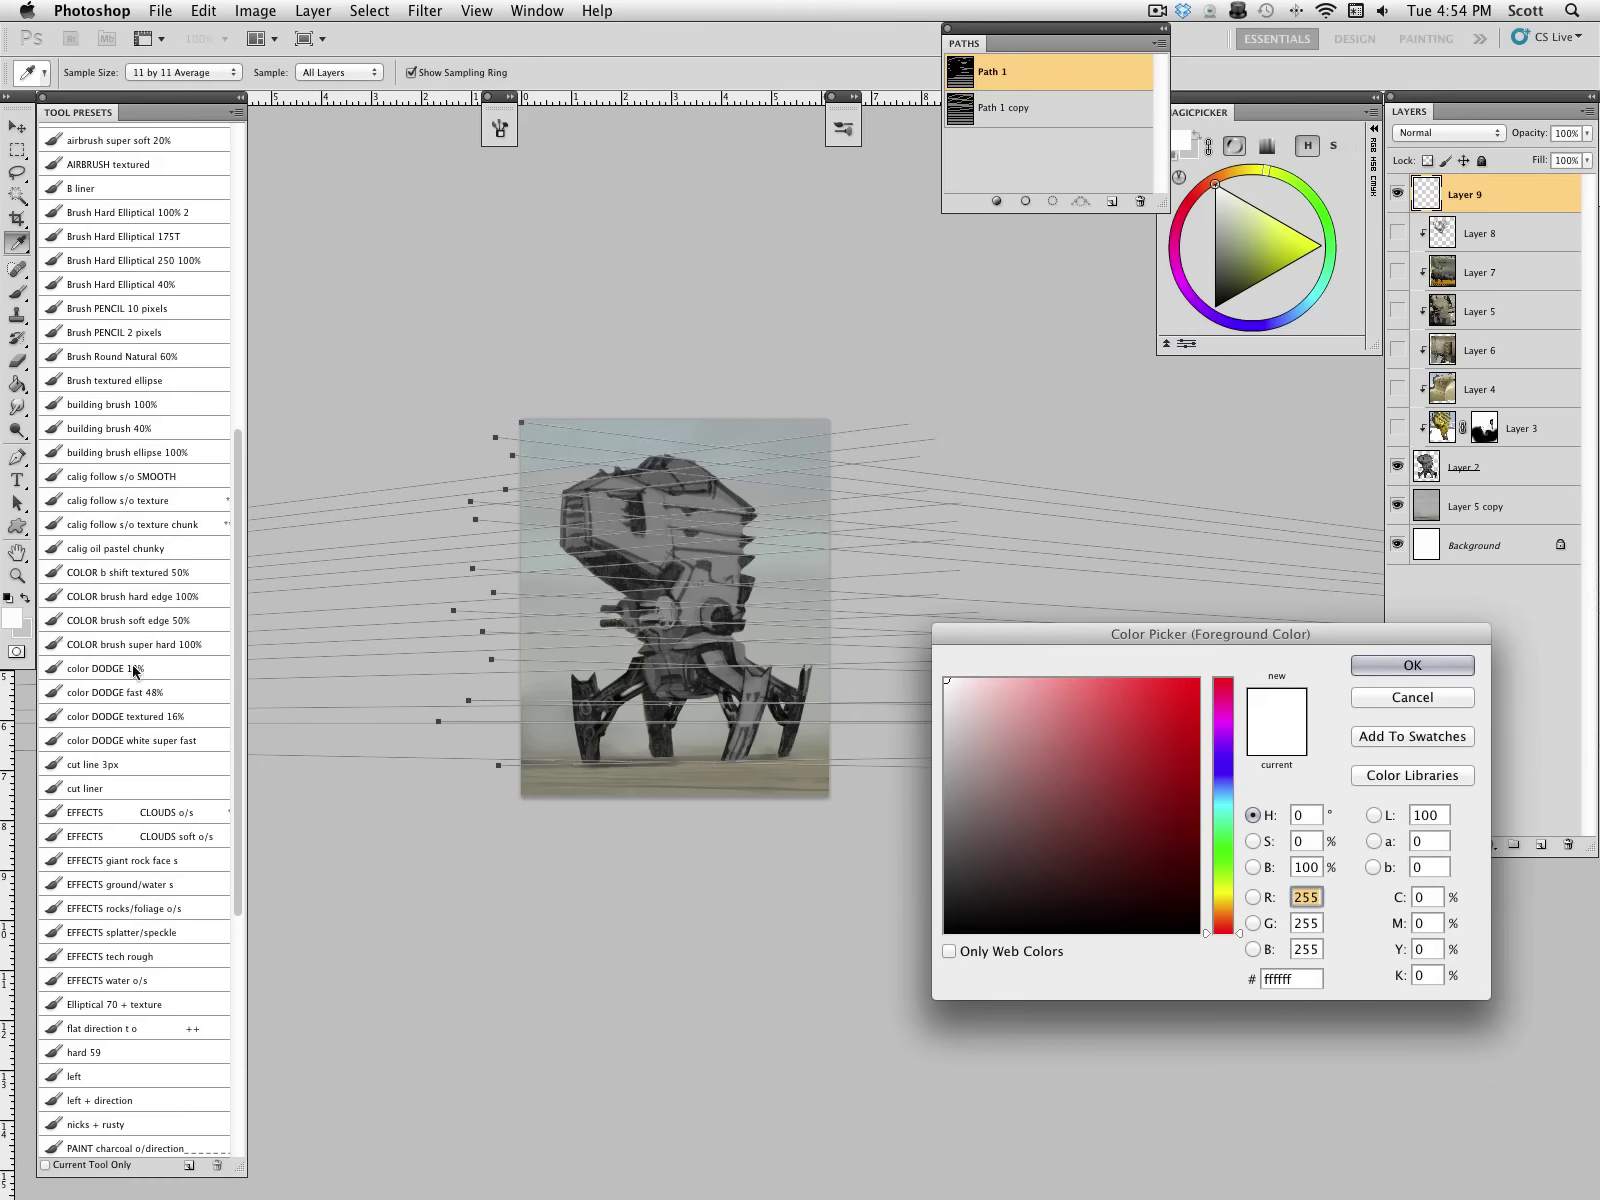
click(1222, 838)
drag(1023, 689, 1060, 695)
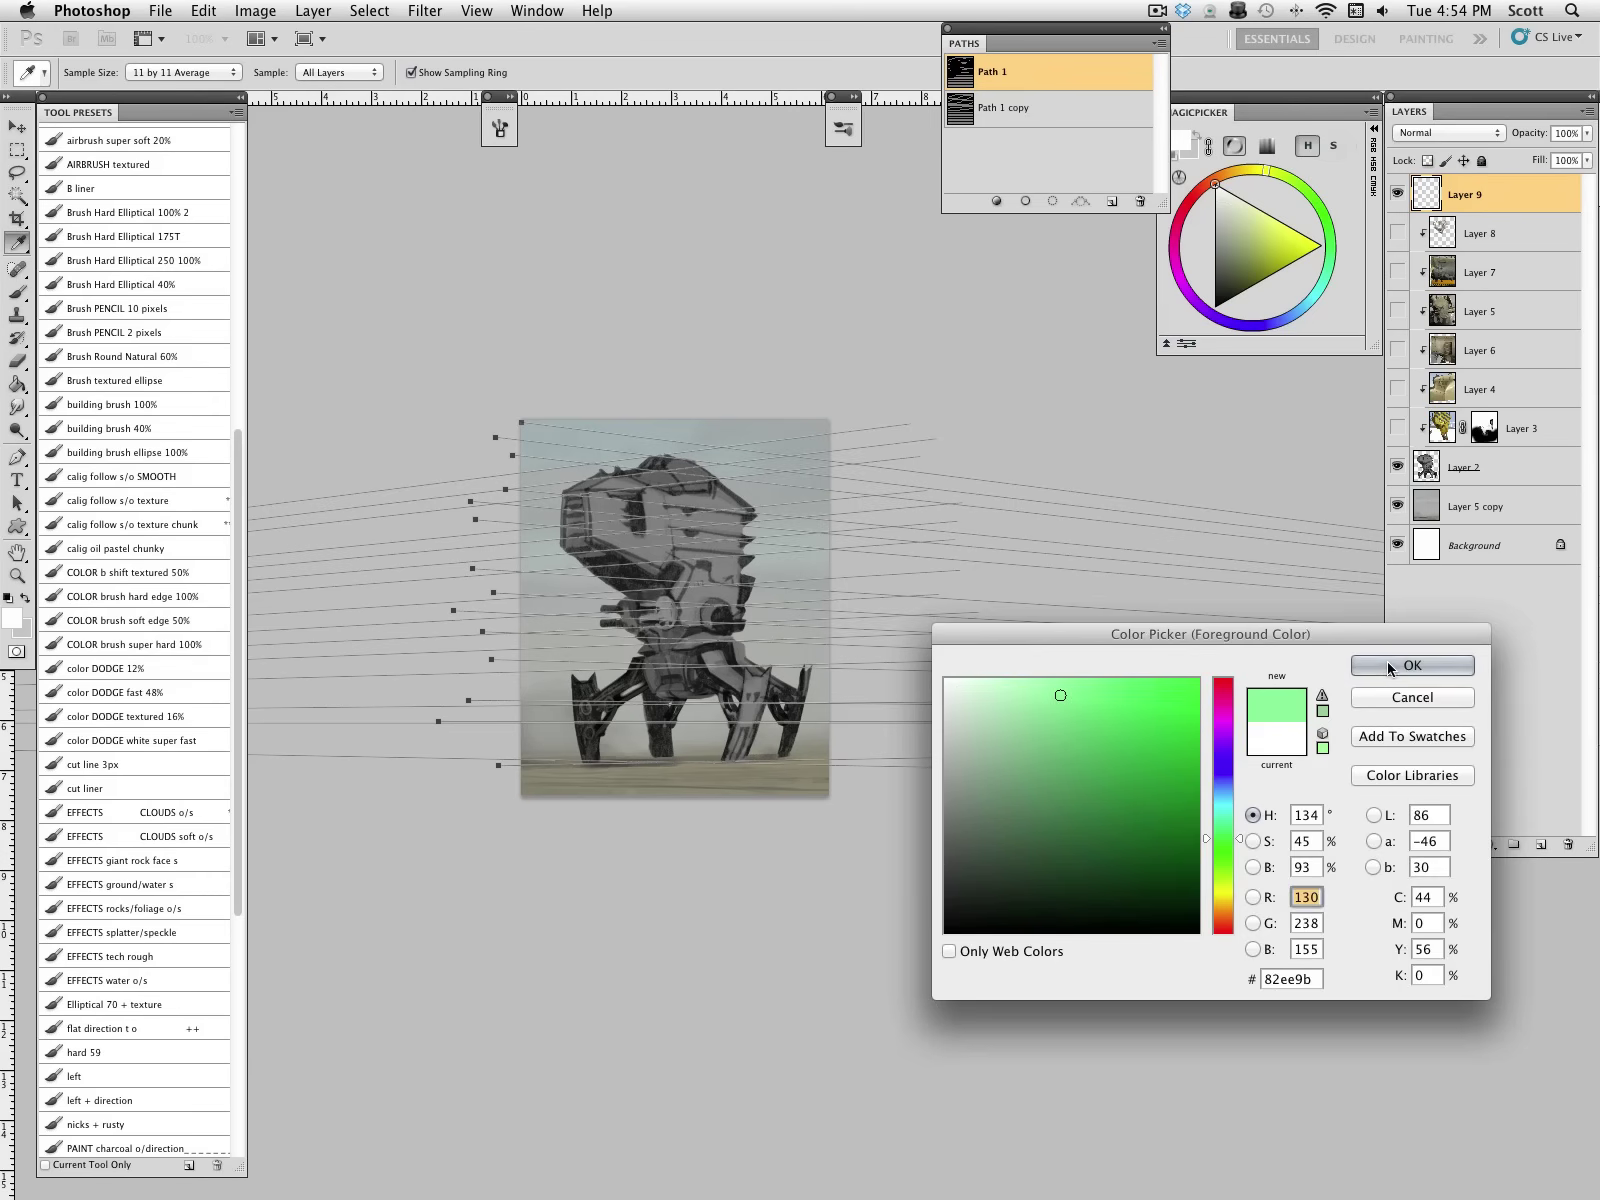
click(1411, 665)
key(b)
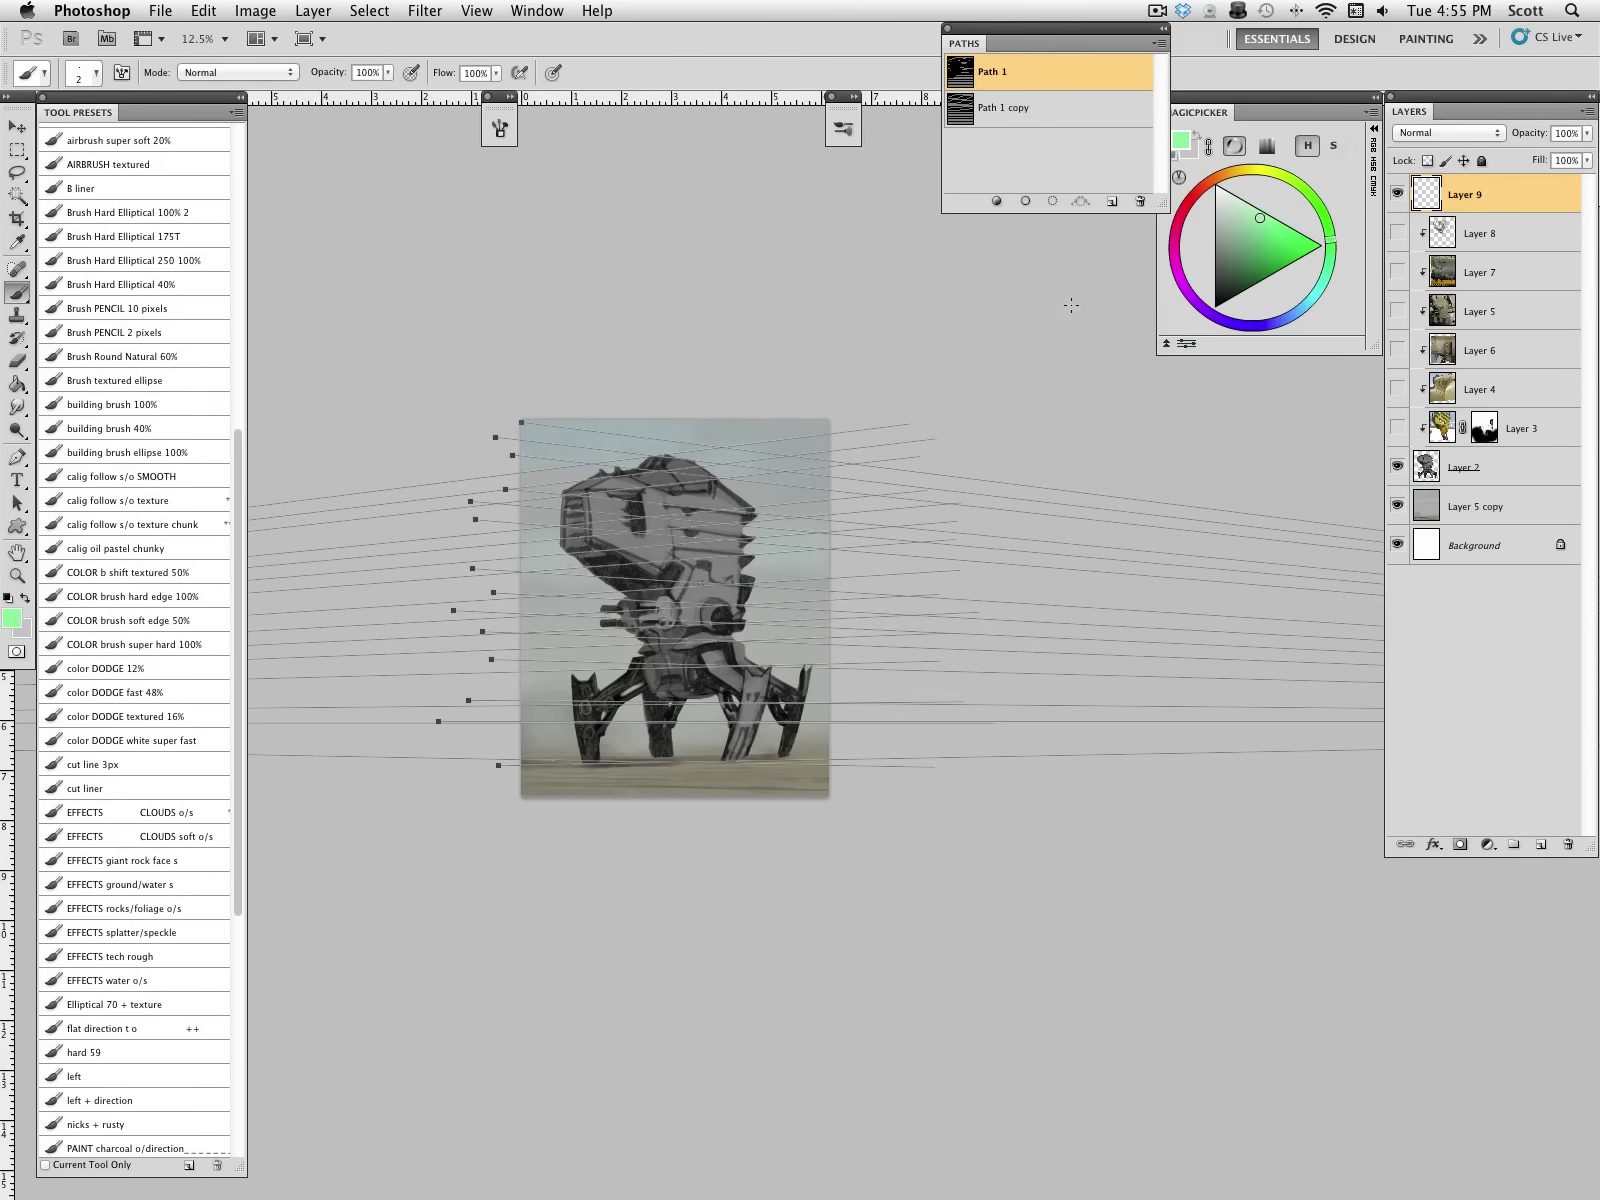
click(1025, 203)
click(1026, 165)
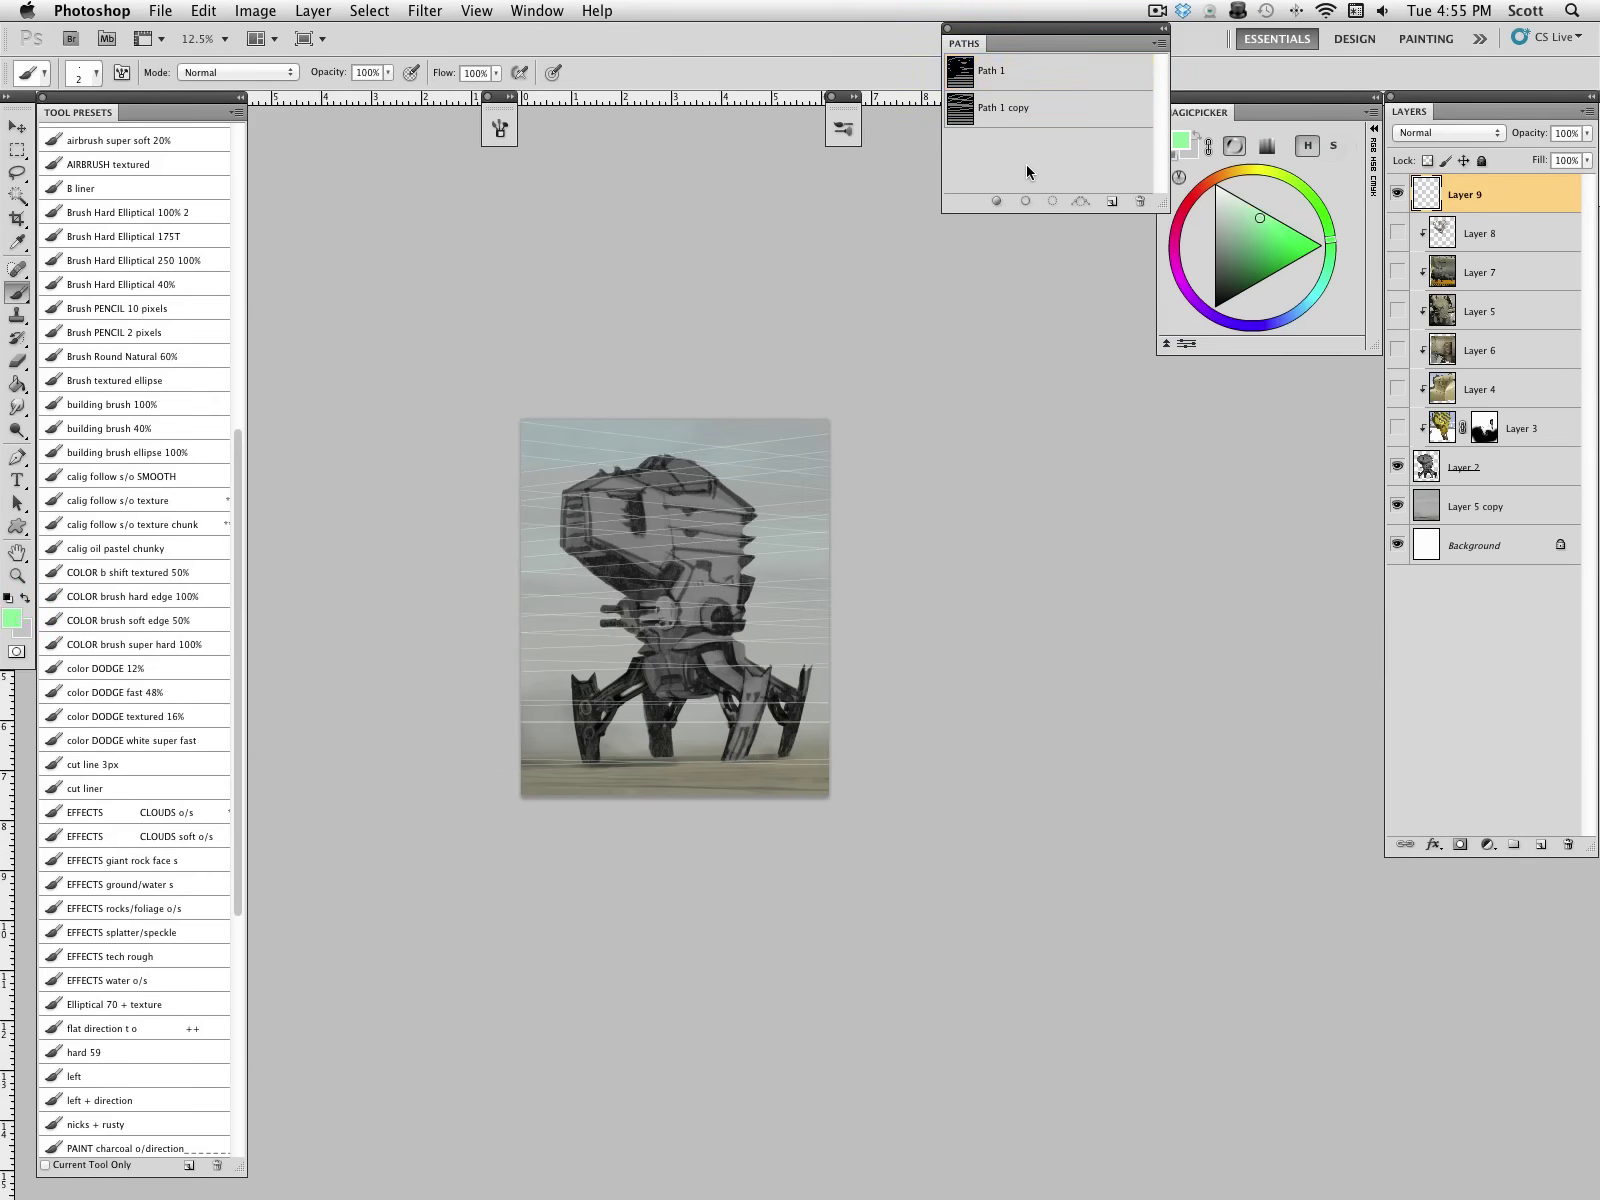
Step: Lower the opacity of the perspective grid on Layer 9 to 36%
click(17, 575)
click(699, 564)
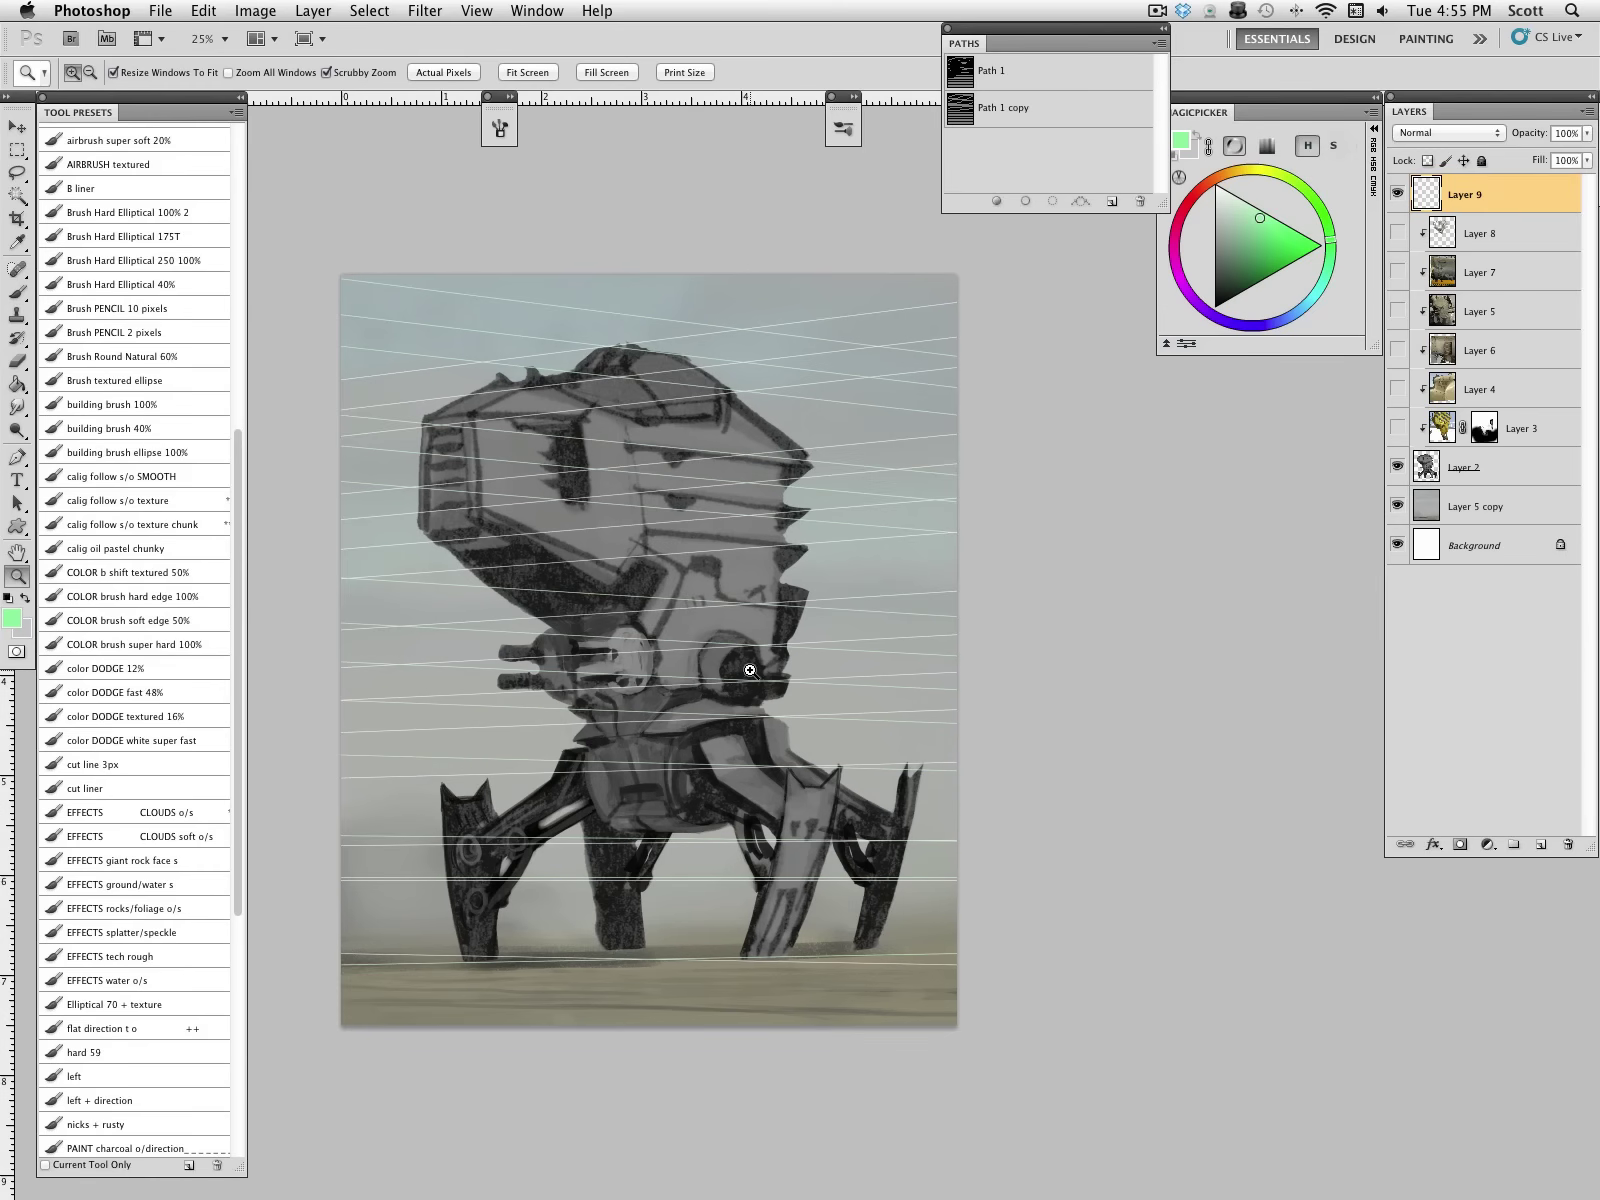
click(750, 670)
click(1587, 133)
drag(1582, 152, 1519, 157)
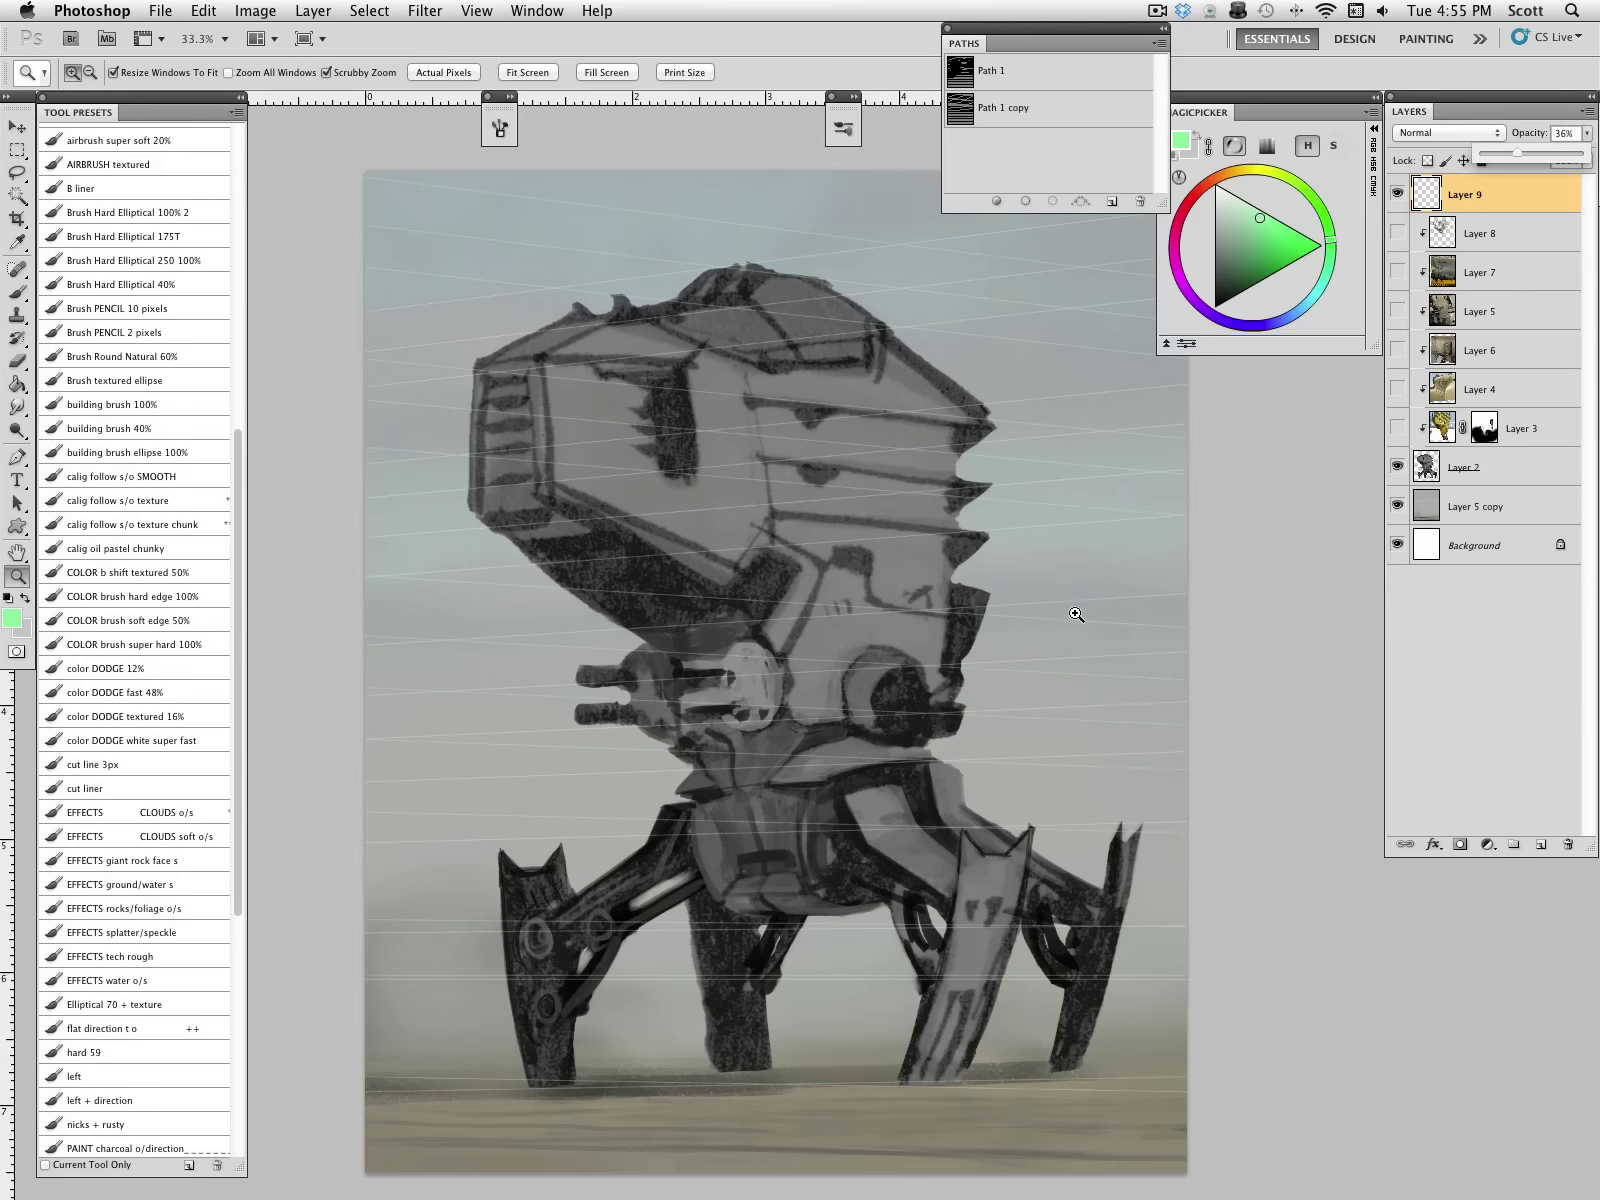
Step: Trim the bottom edge of the robot's leftmost foot on Layer 2 with the "hard+press" eraser
scroll(1040, 630, down, 3)
drag(1028, 657, 1025, 623)
click(1428, 467)
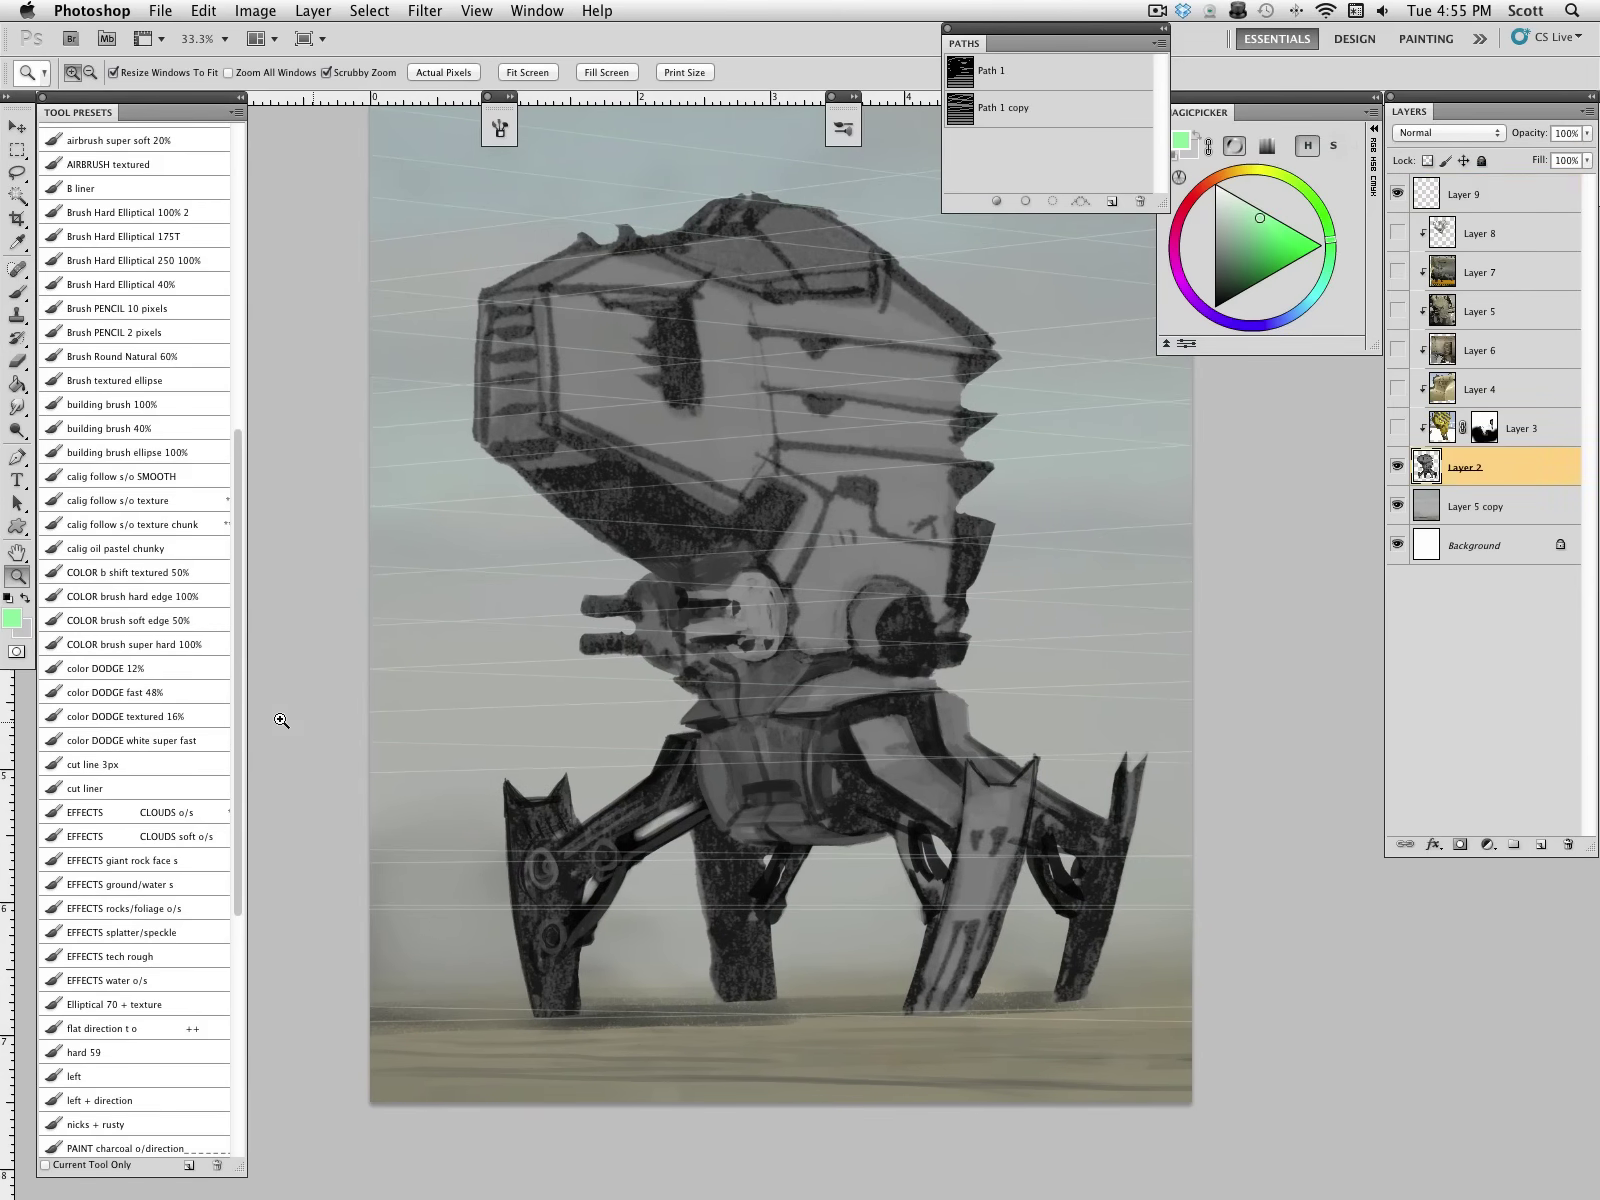
scroll(158, 443, up, 10)
click(135, 517)
key(d)
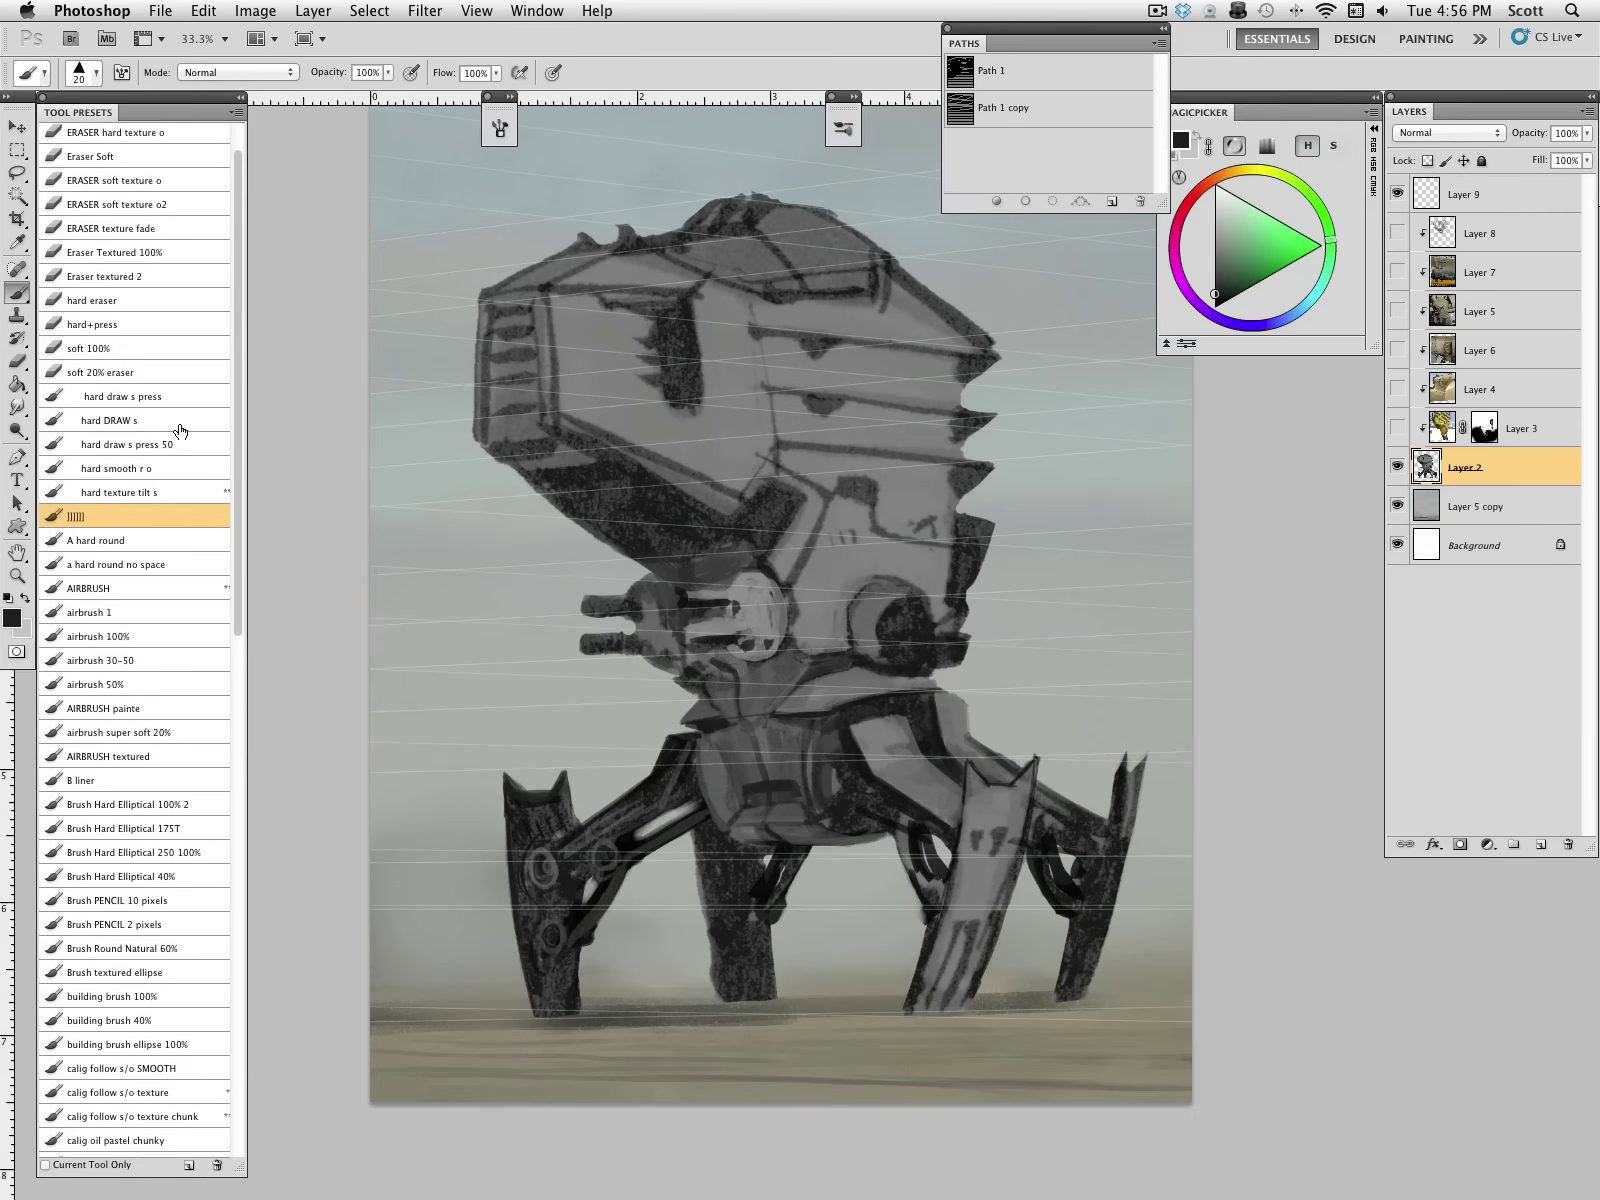
click(152, 324)
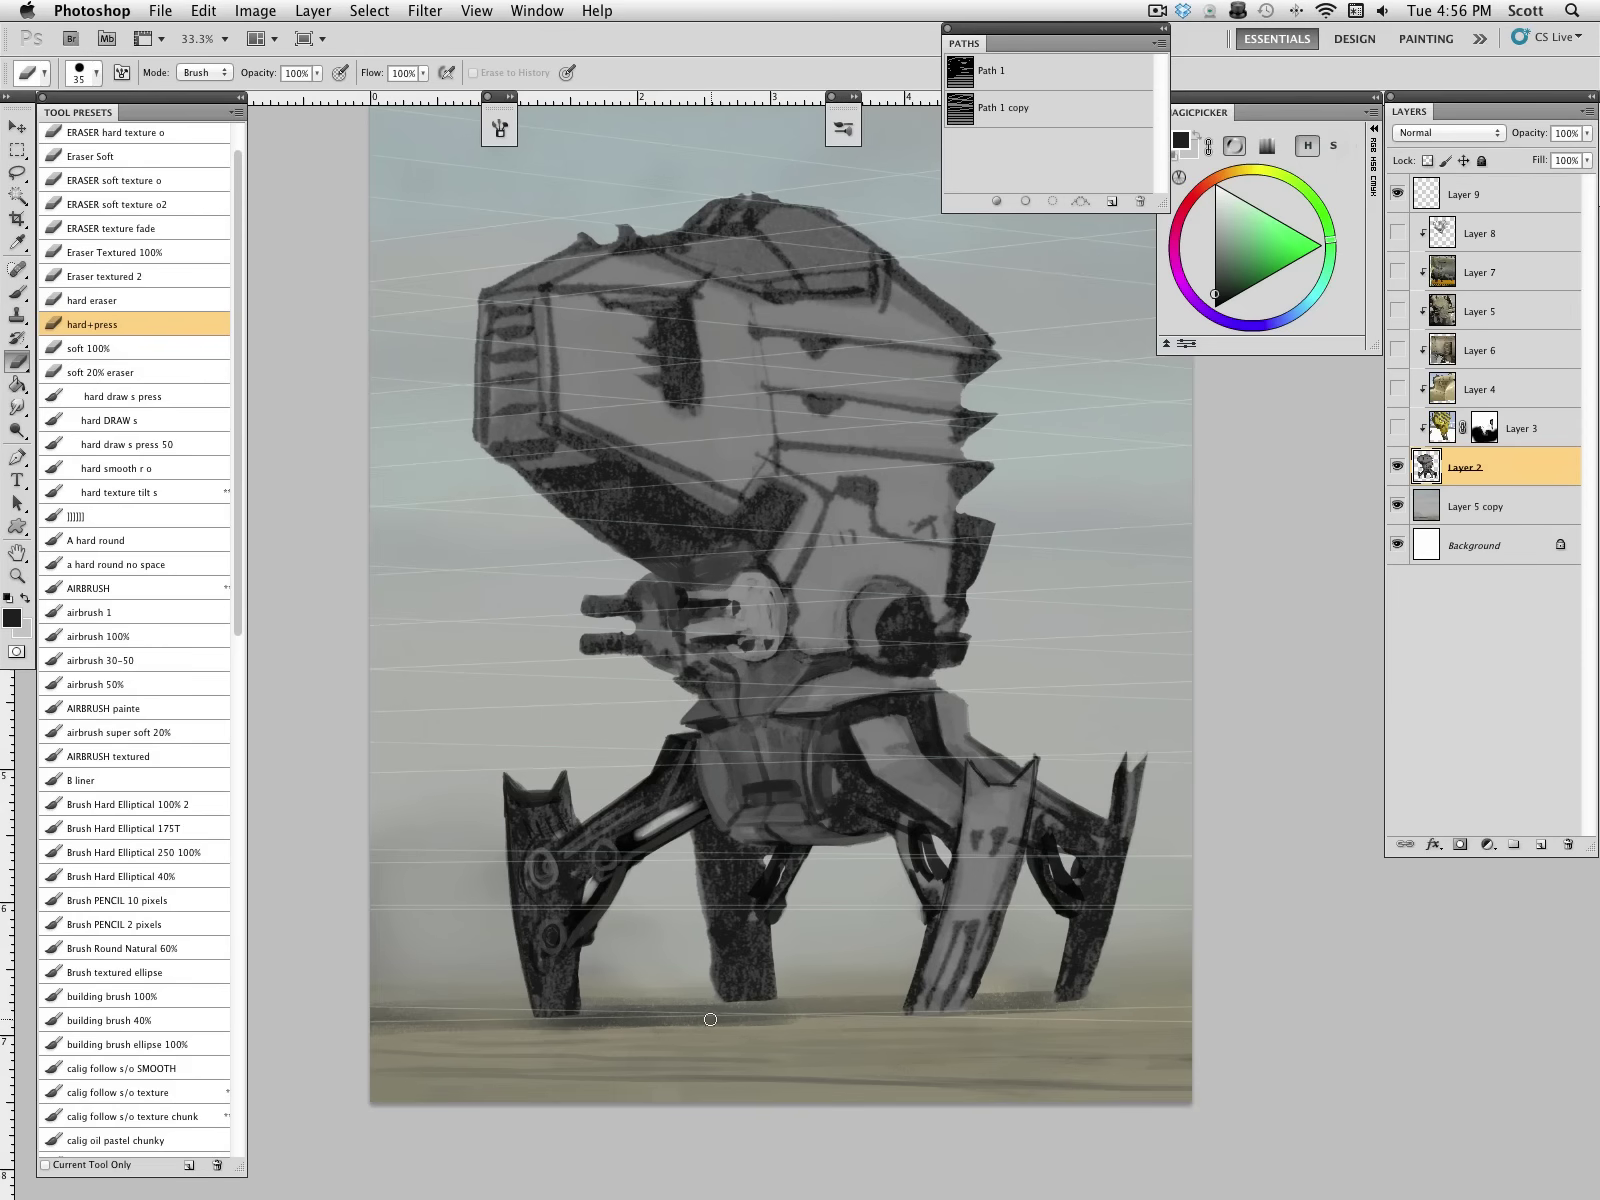
drag(538, 1023, 583, 1017)
Step: Extend the bottoms of the two dark rear feet with a sampled dark grey, using the "||||||" brush at size 25
click(180, 516)
alt+click(672, 750)
key(bracketright)
key(bracketright)
key(bracketright)
key(bracketright)
drag(724, 990, 773, 1001)
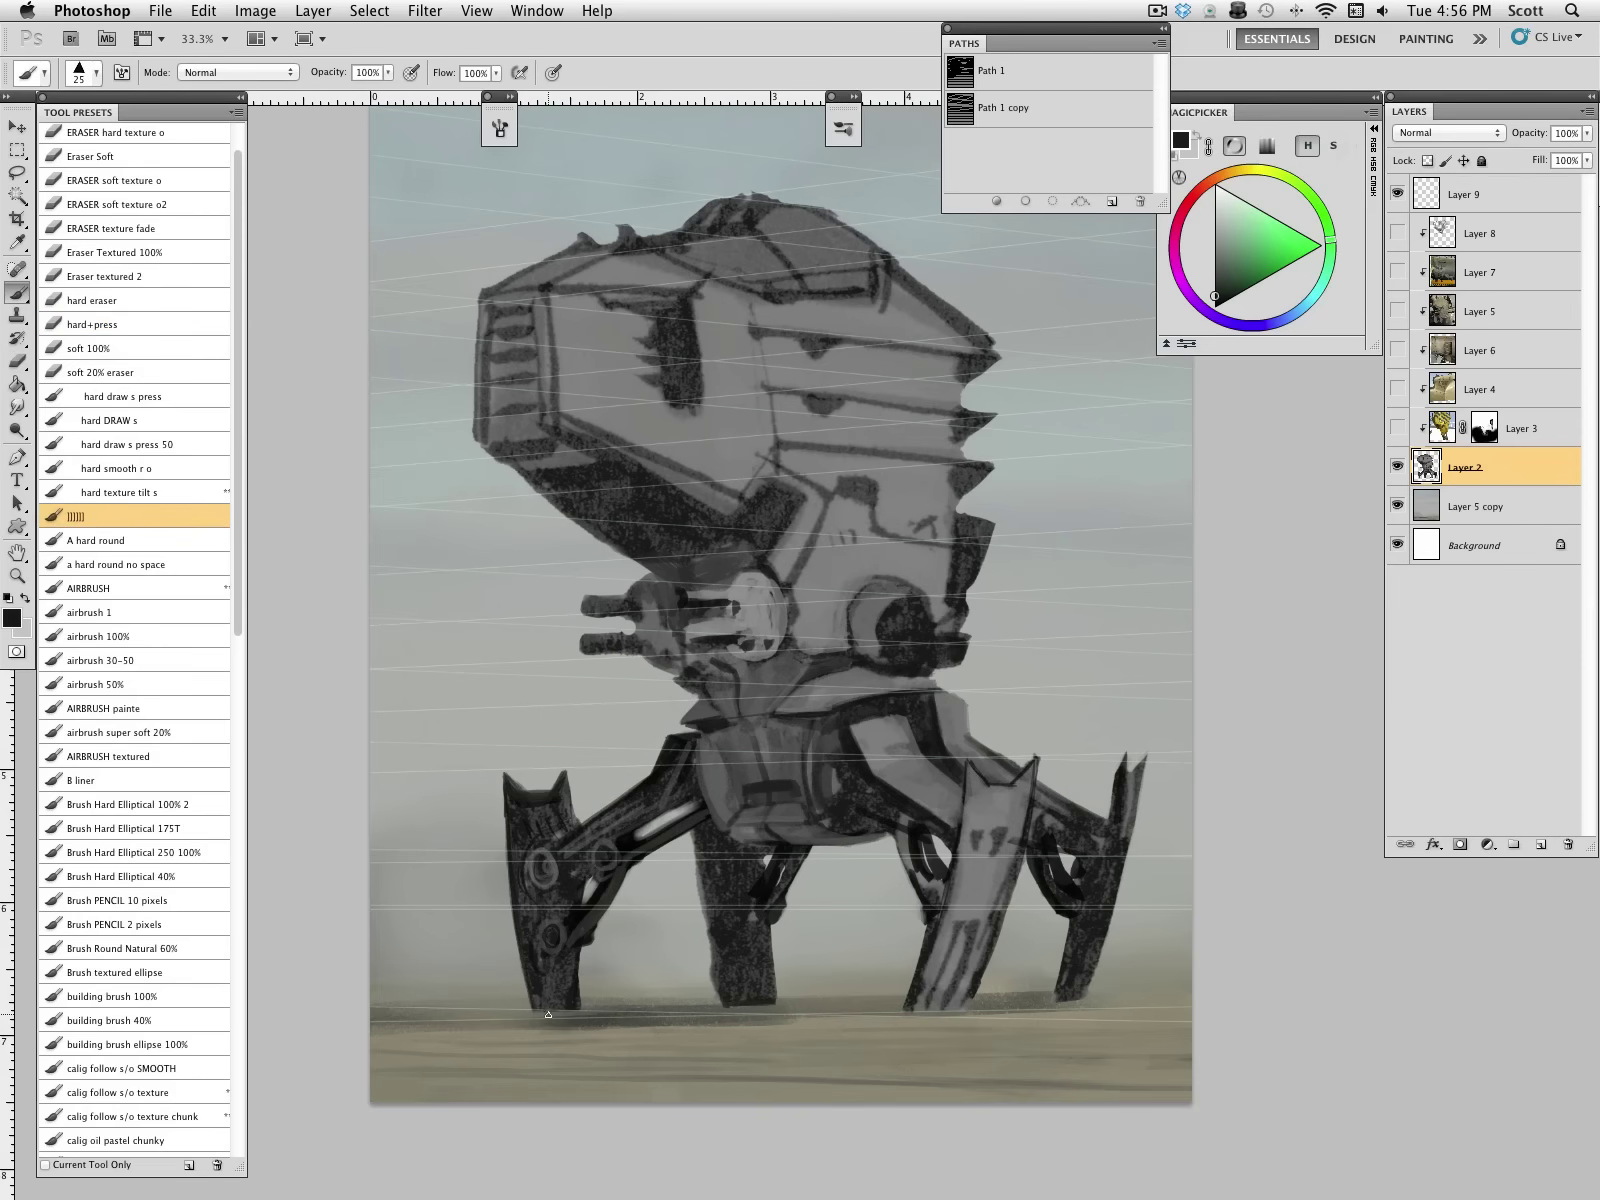
mouse_move(1075, 999)
mouse_down()
mouse_move(1065, 985)
mouse_move(1092, 980)
mouse_move(1114, 881)
mouse_move(1085, 1003)
mouse_up()
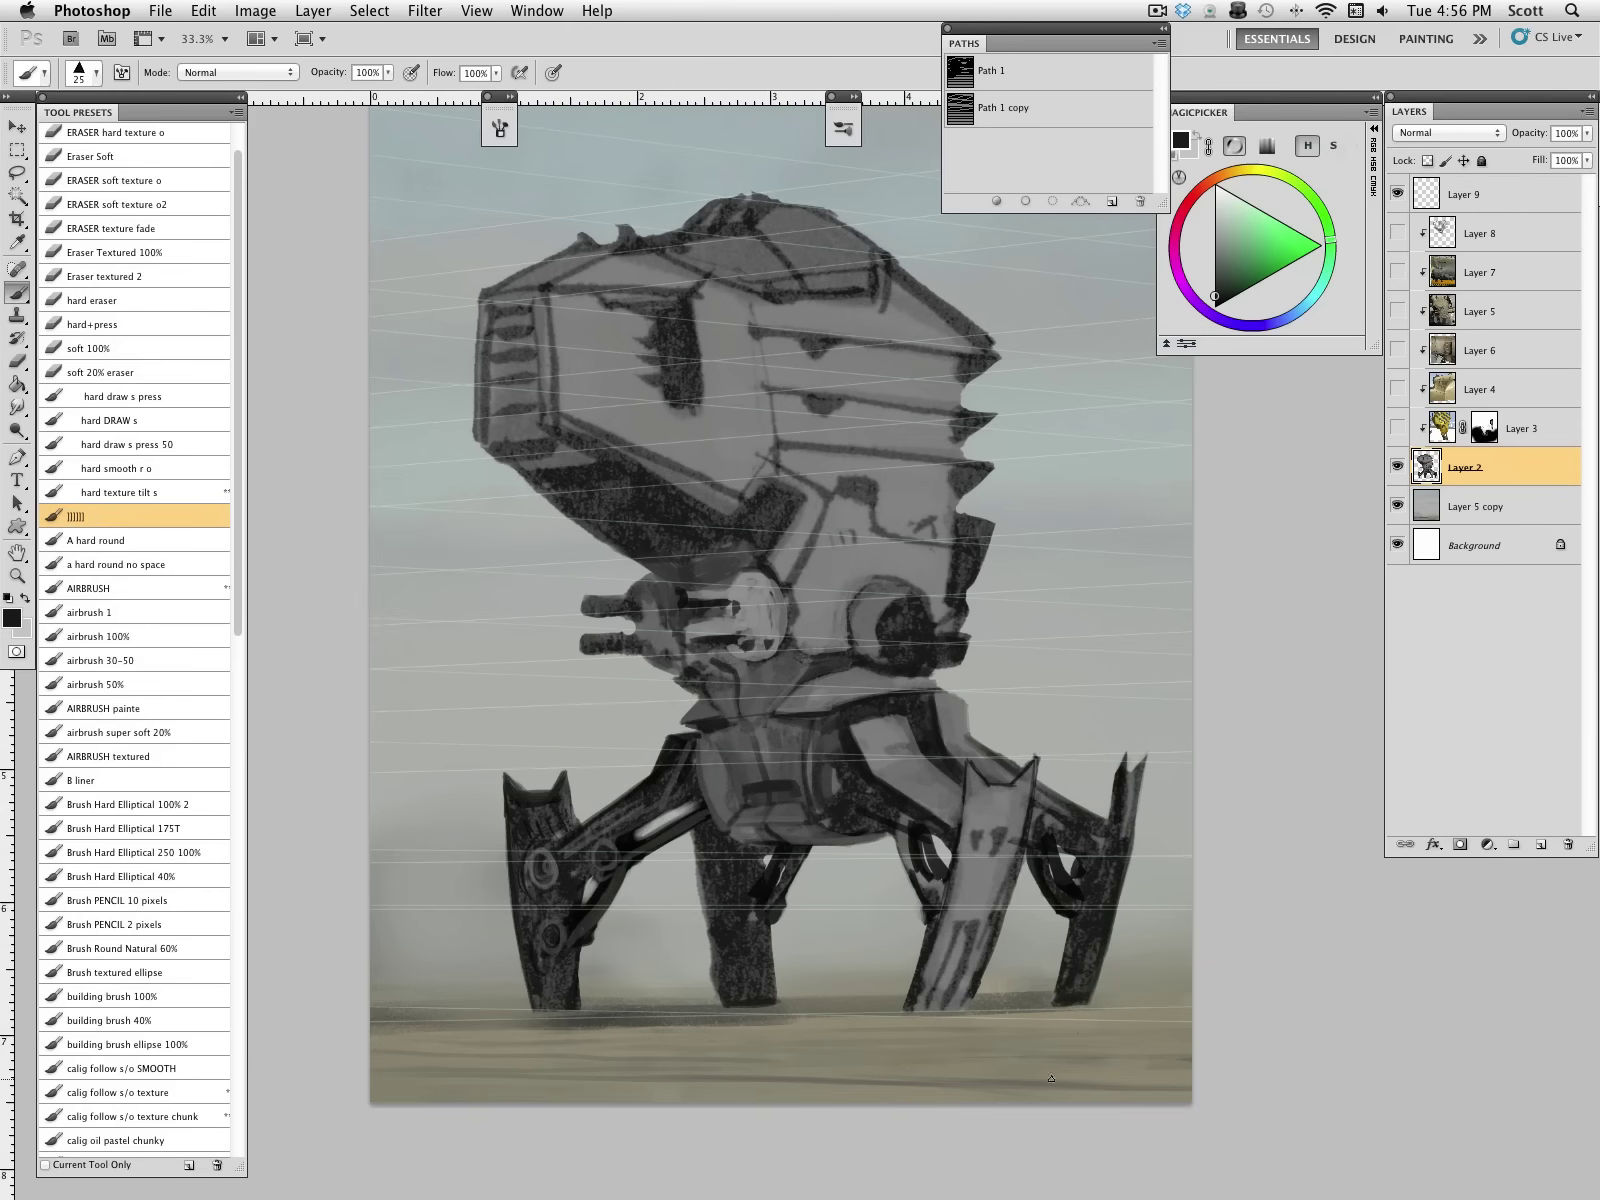
Step: Straighten the left edge of the dark middle leg with the "hard+press" eraser
click(168, 446)
click(150, 324)
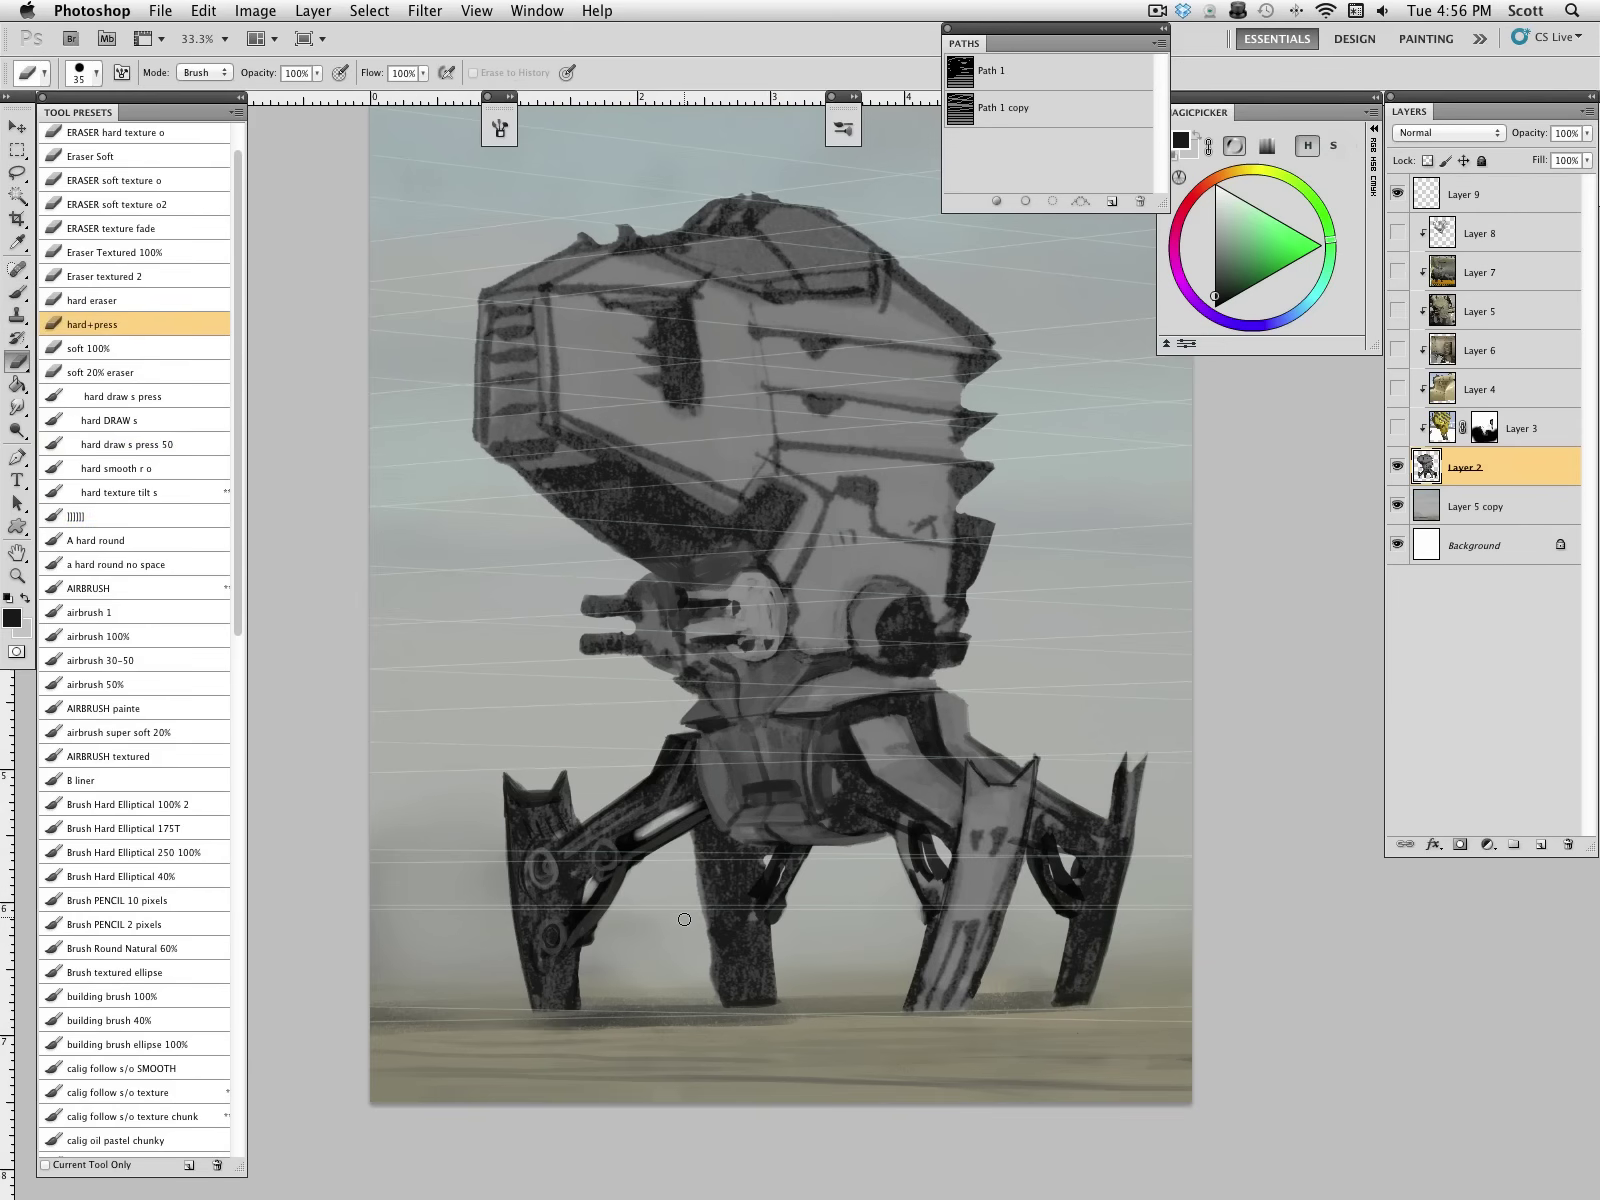
mouse_move(694, 910)
mouse_down()
mouse_move(687, 862)
mouse_move(725, 1018)
mouse_up()
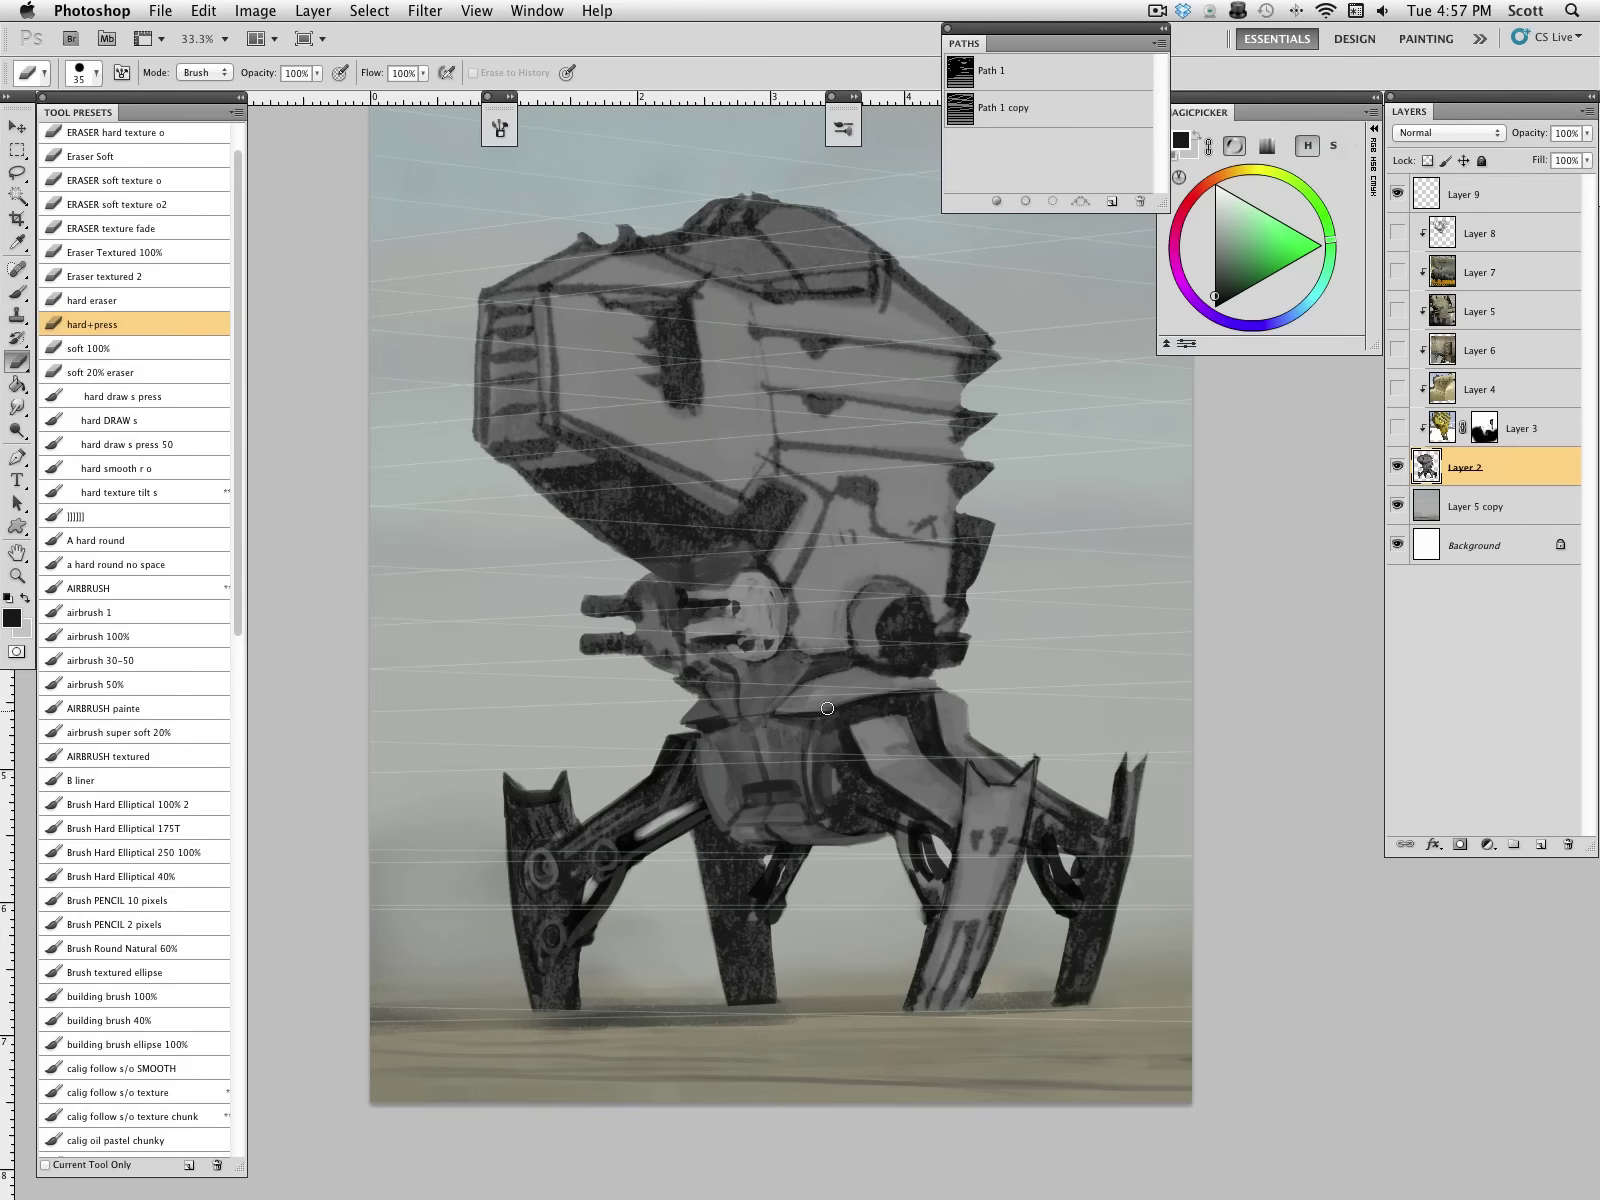
Step: Repaint the robot's waist and upper hip area below the gun with sampled greys at brush size 20
key(b)
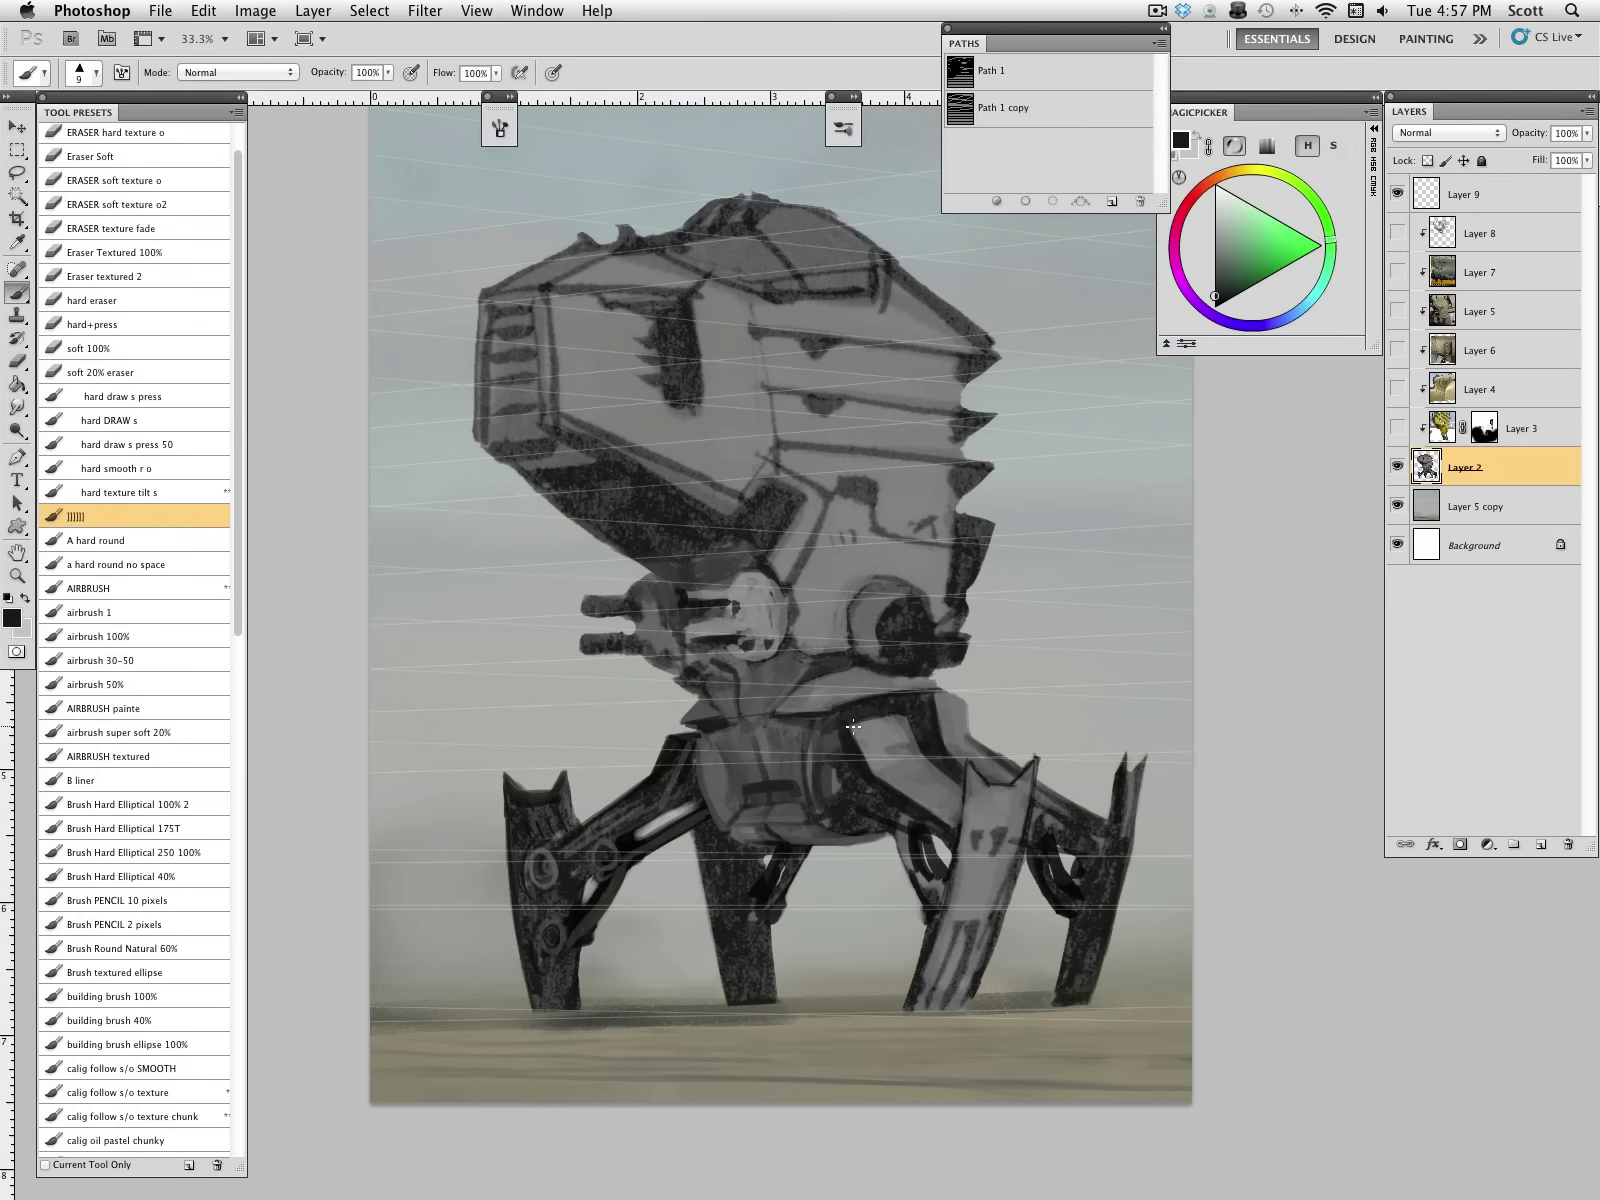
alt+click(871, 738)
key(])
key(])
key(])
alt+click(828, 713)
key(bracketleft)
alt+click(744, 704)
alt+click(771, 580)
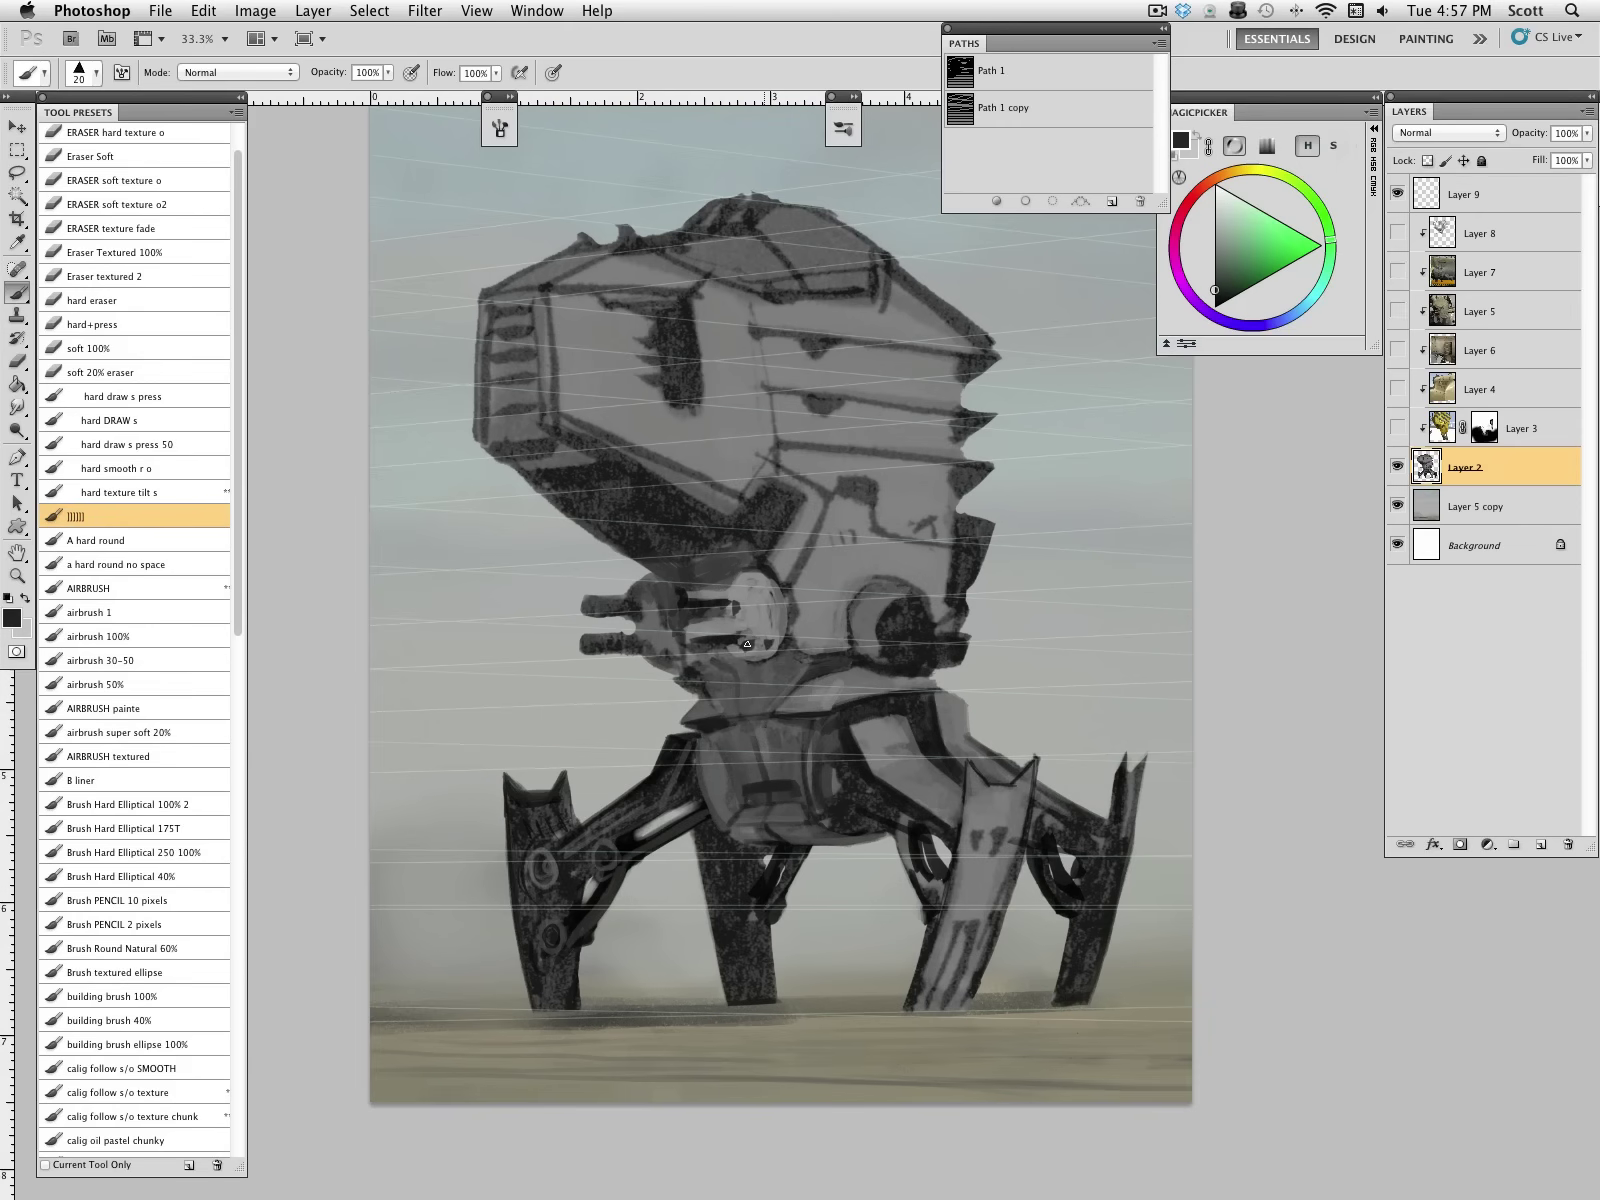
alt+click(770, 658)
alt+click(799, 665)
alt+click(770, 703)
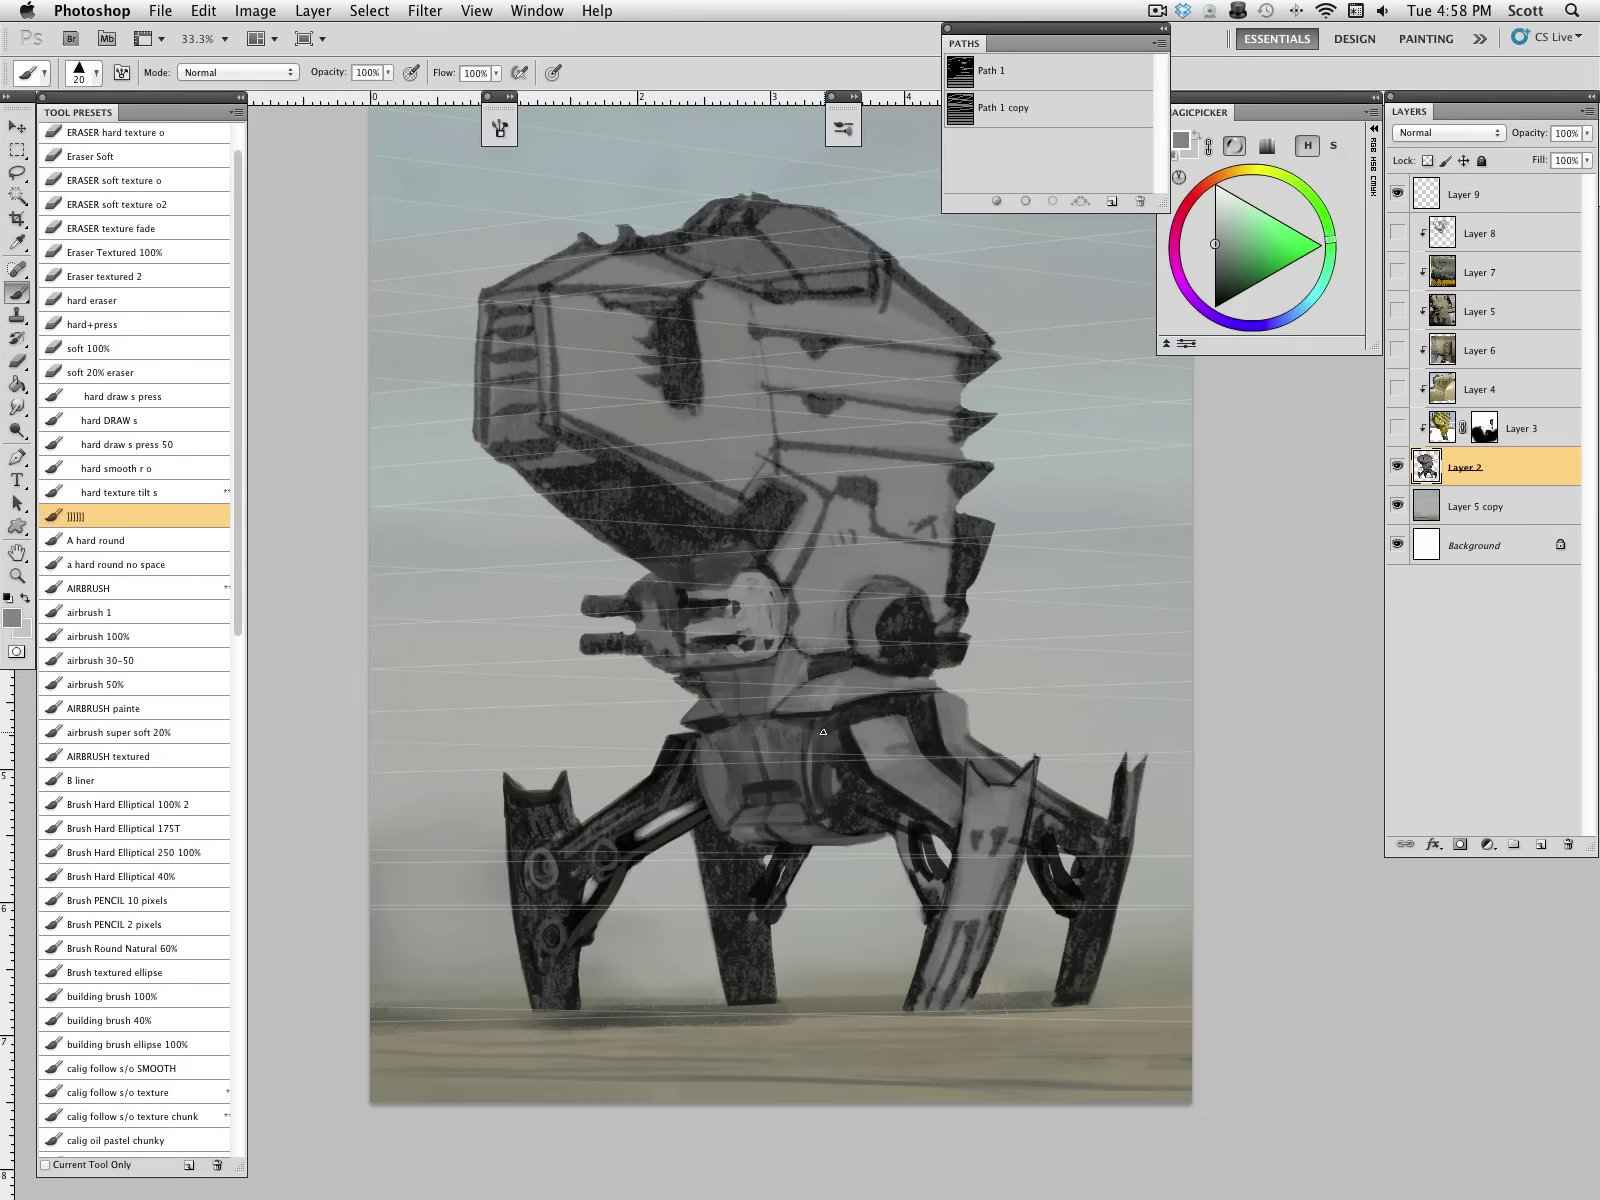
Step: Refine the waist plate's lower edge in grey and trim the waist's outline under the gun with the "hard eraser" at size 10
drag(714, 718, 815, 711)
drag(676, 719, 828, 715)
click(156, 302)
drag(699, 688, 687, 692)
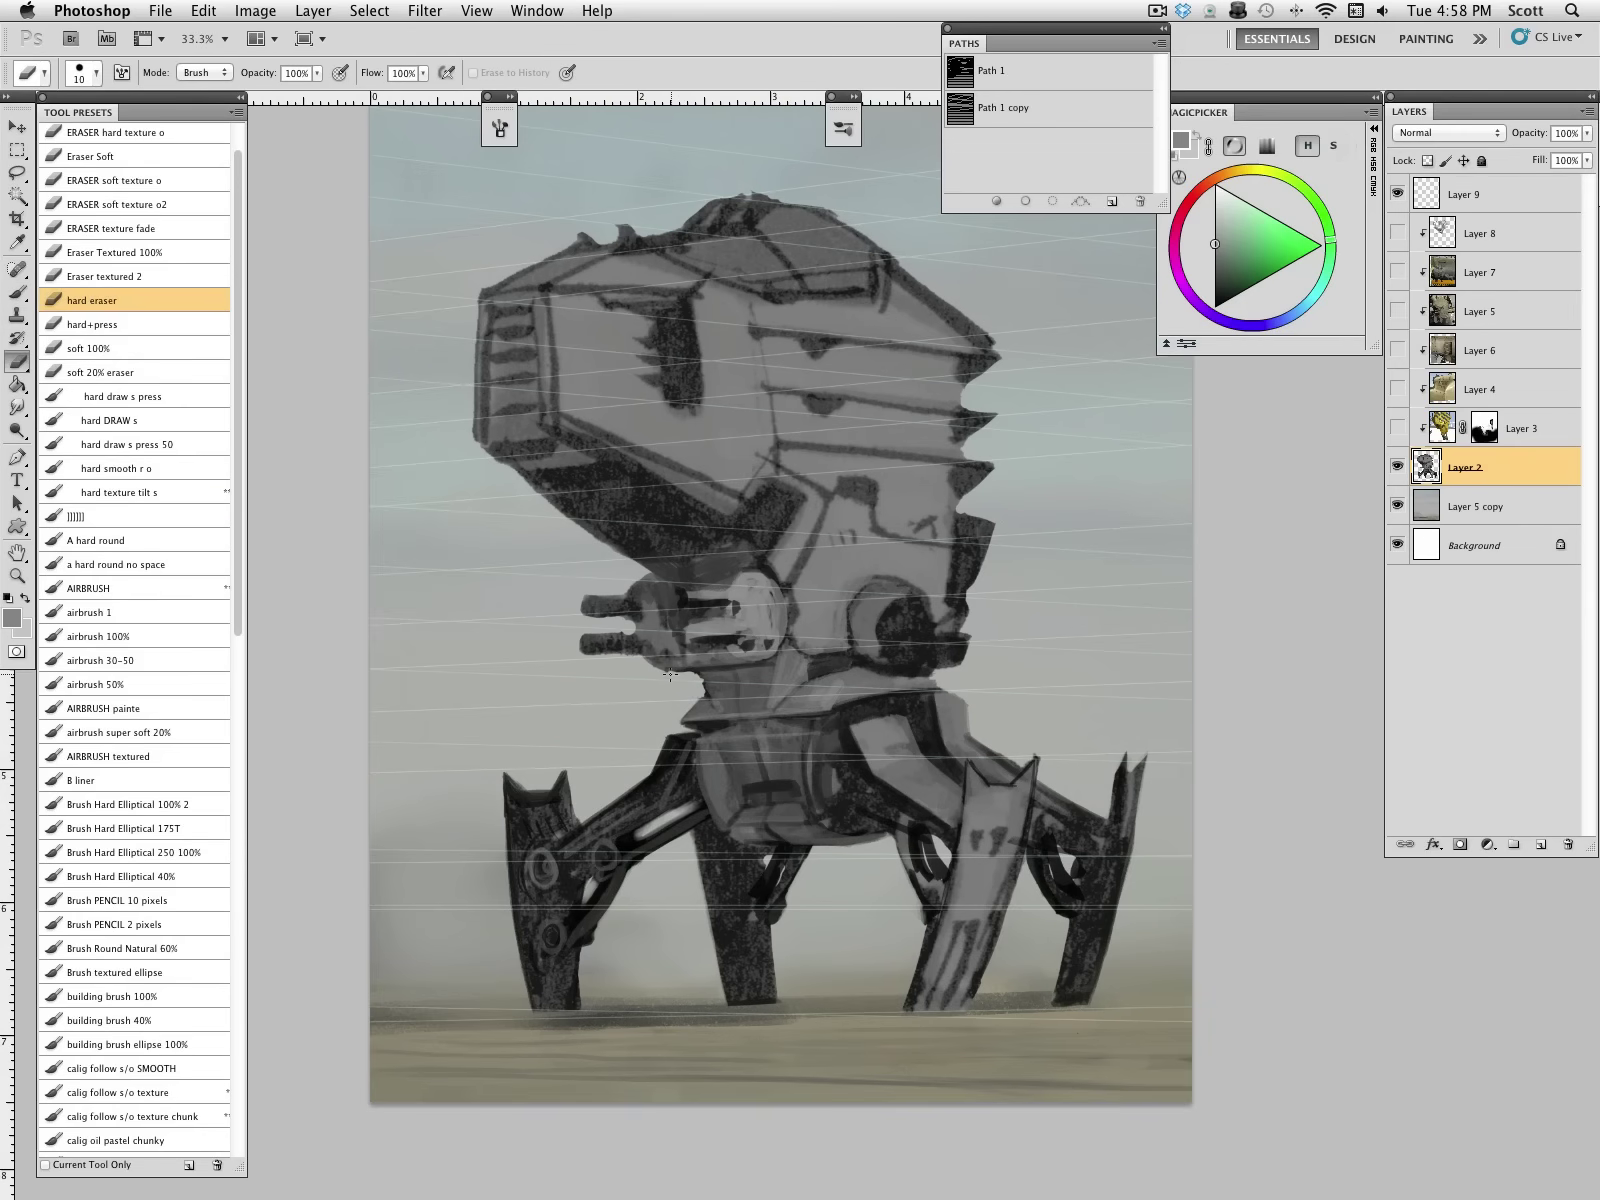
drag(696, 676, 706, 692)
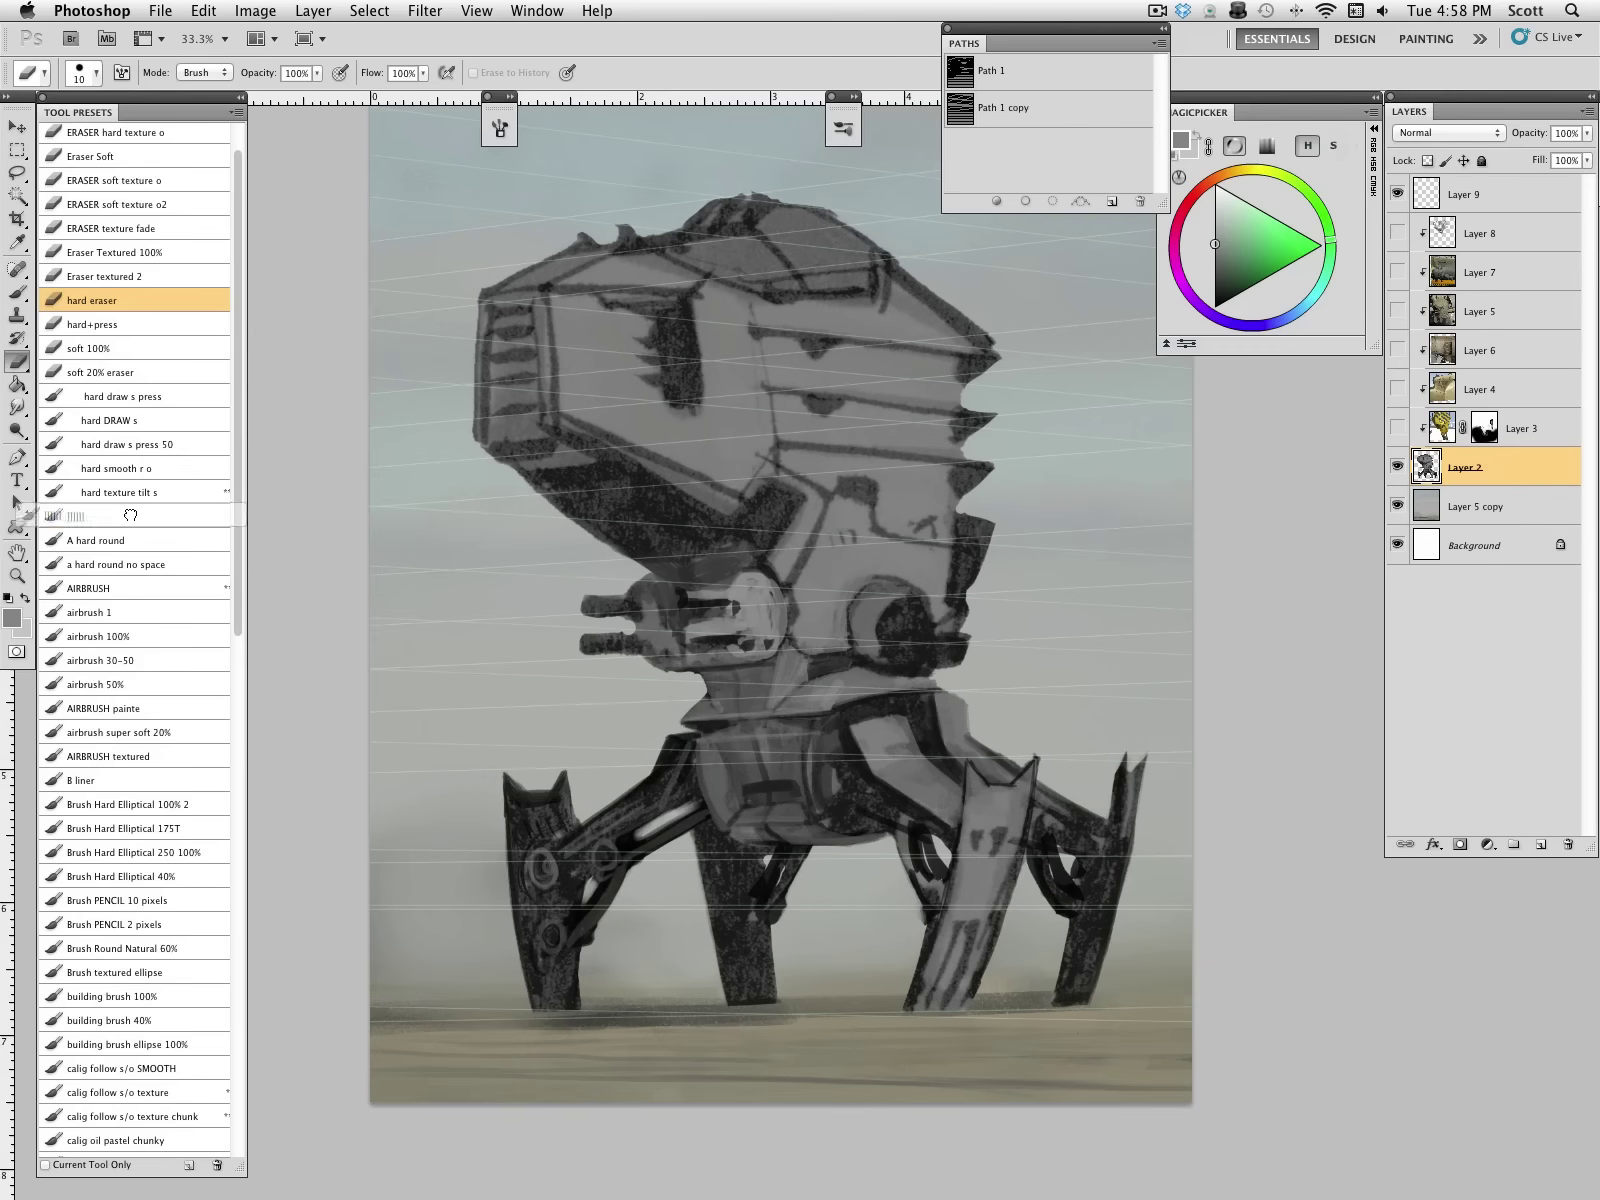
Step: Paint over the upper slots of the robot's face grille with sampled grey, using the "||||||" brush at size 15
click(128, 516)
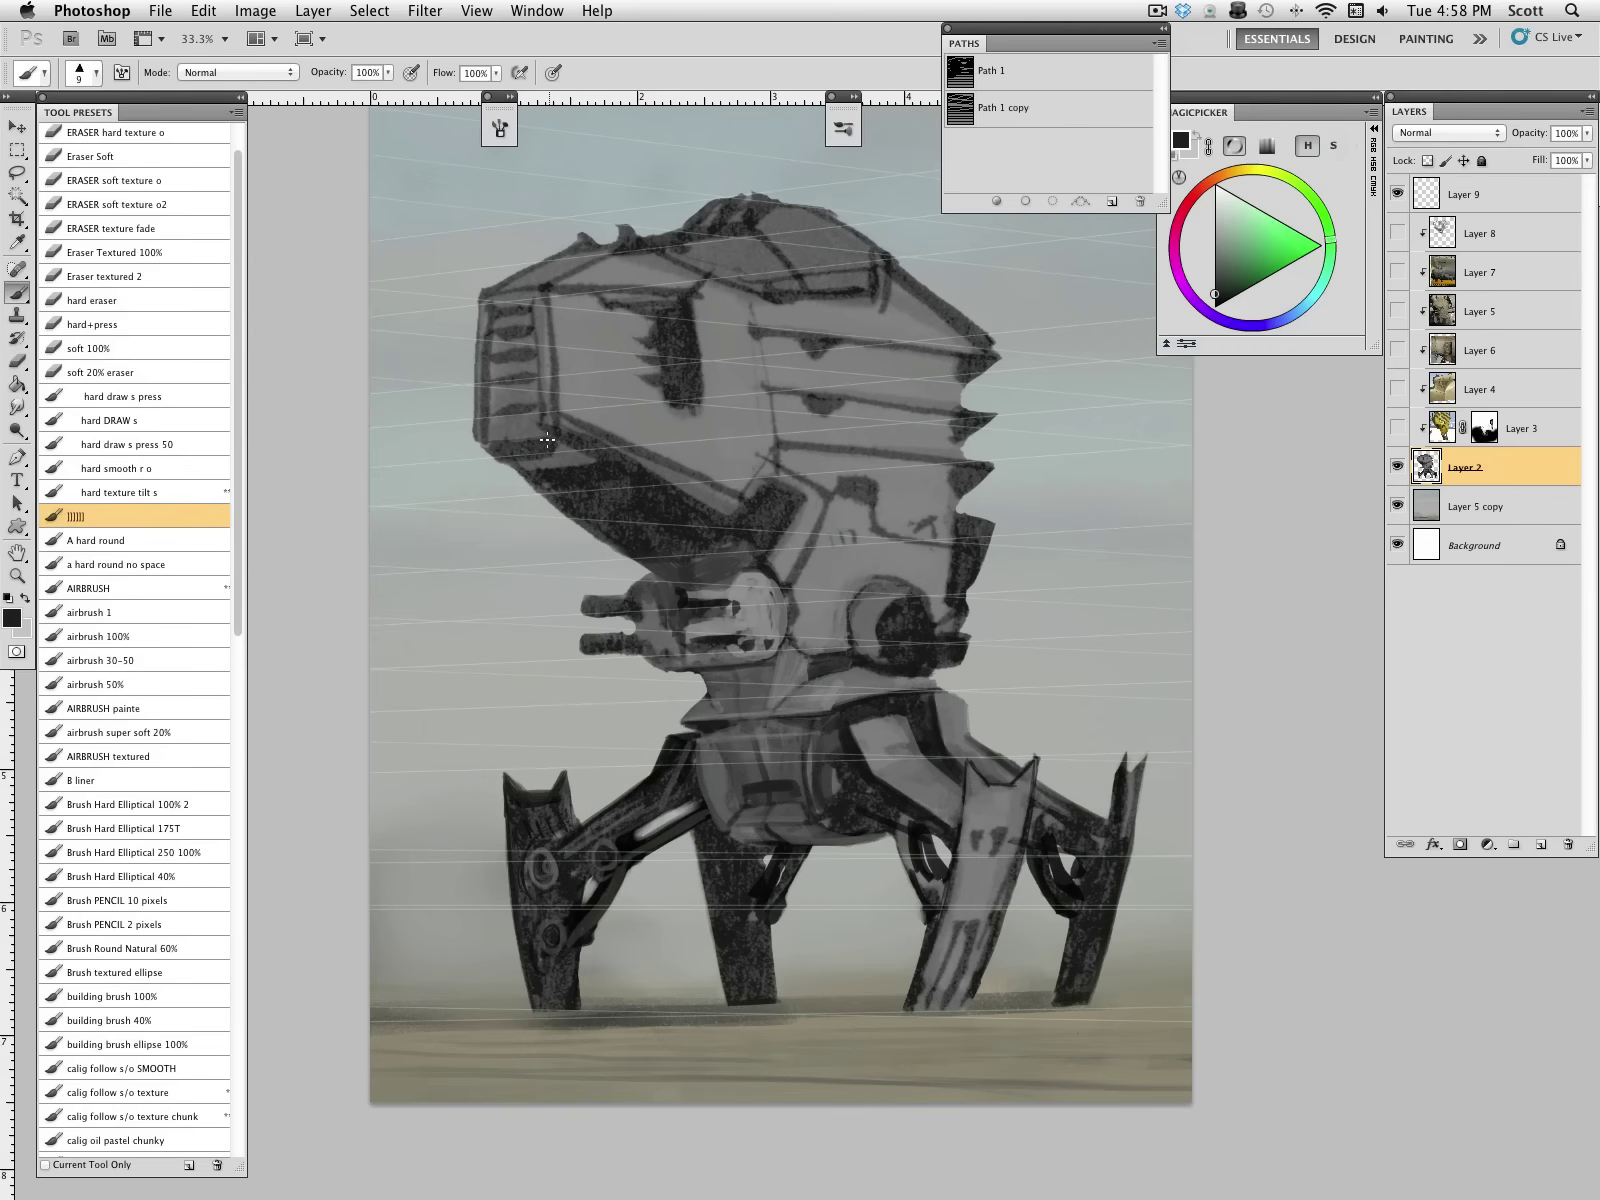
key(bracketright)
alt+click(513, 362)
key(bracketright)
alt+click(675, 740)
drag(535, 311, 514, 309)
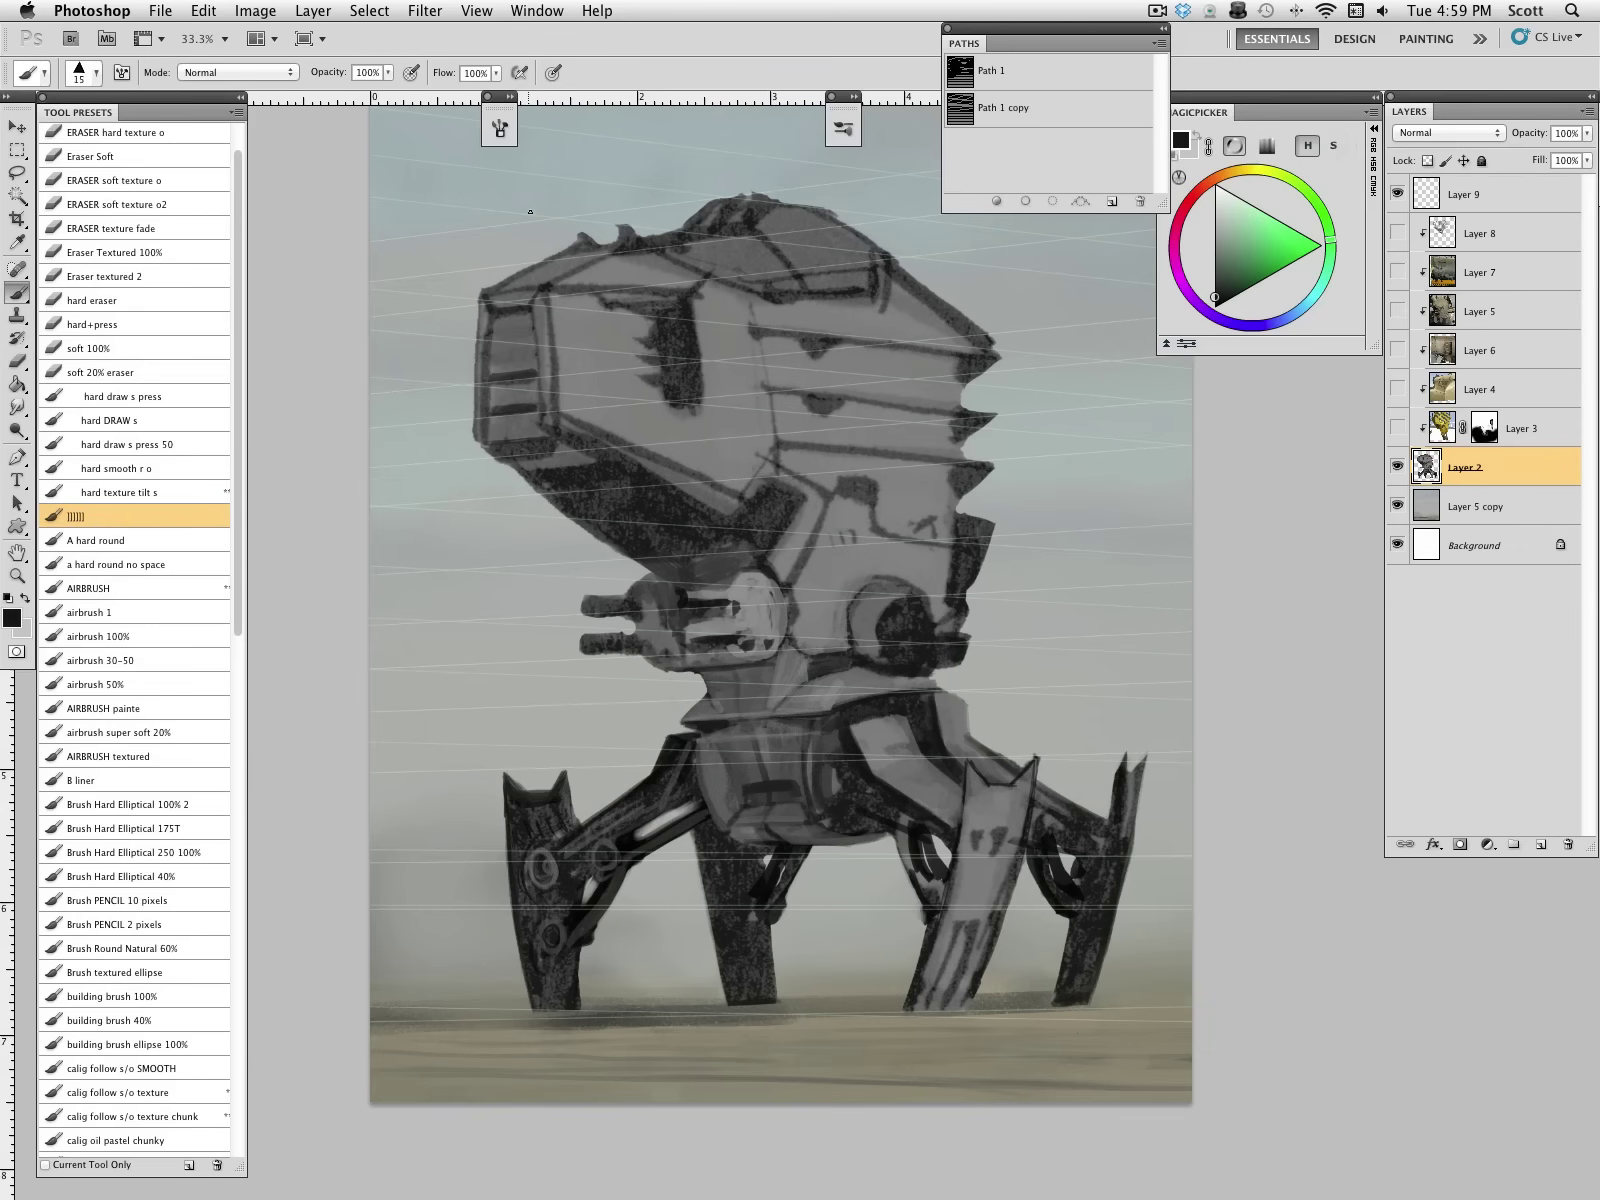
Step: Shade the sloping top-front plane of the robot's head with a sampled darker grey at brush size 15
alt+click(508, 298)
alt+click(624, 358)
alt+click(632, 236)
mouse_move(598, 256)
mouse_down()
mouse_move(540, 284)
mouse_move(548, 263)
mouse_up()
alt+click(493, 293)
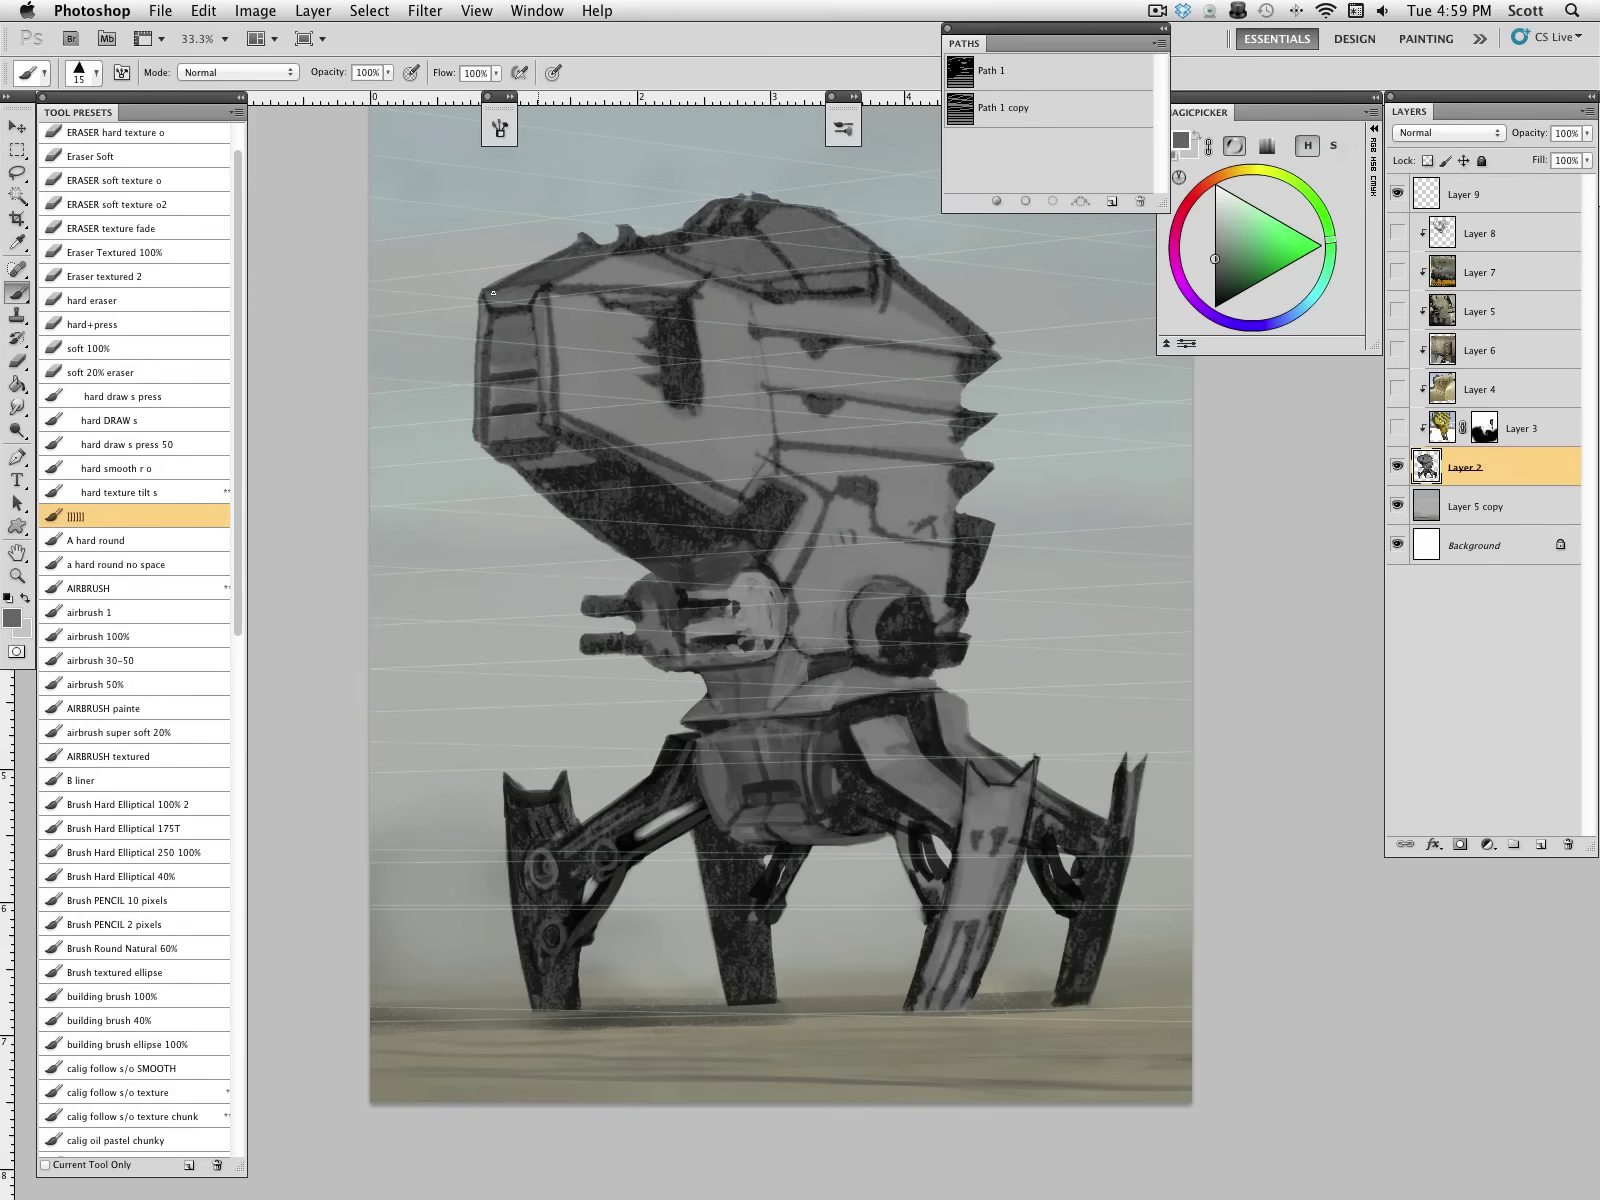
Step: Repaint the frame around the face grille with sampled grey and an enlarged brush
alt+click(552, 385)
key(bracketright)
key(bracketright)
key(bracketright)
mouse_move(526, 335)
mouse_down()
mouse_move(533, 395)
mouse_move(490, 402)
mouse_move(655, 475)
mouse_up()
Step: Darken the bevel along the head's lower edge with sampled greys at brush size 30 and trim the jaw outline with the "hard+press" eraser
alt+click(612, 463)
key(bracketleft)
key(bracketleft)
key(bracketleft)
alt+click(666, 461)
key(bracketright)
key(bracketright)
key(bracketright)
drag(580, 427, 712, 509)
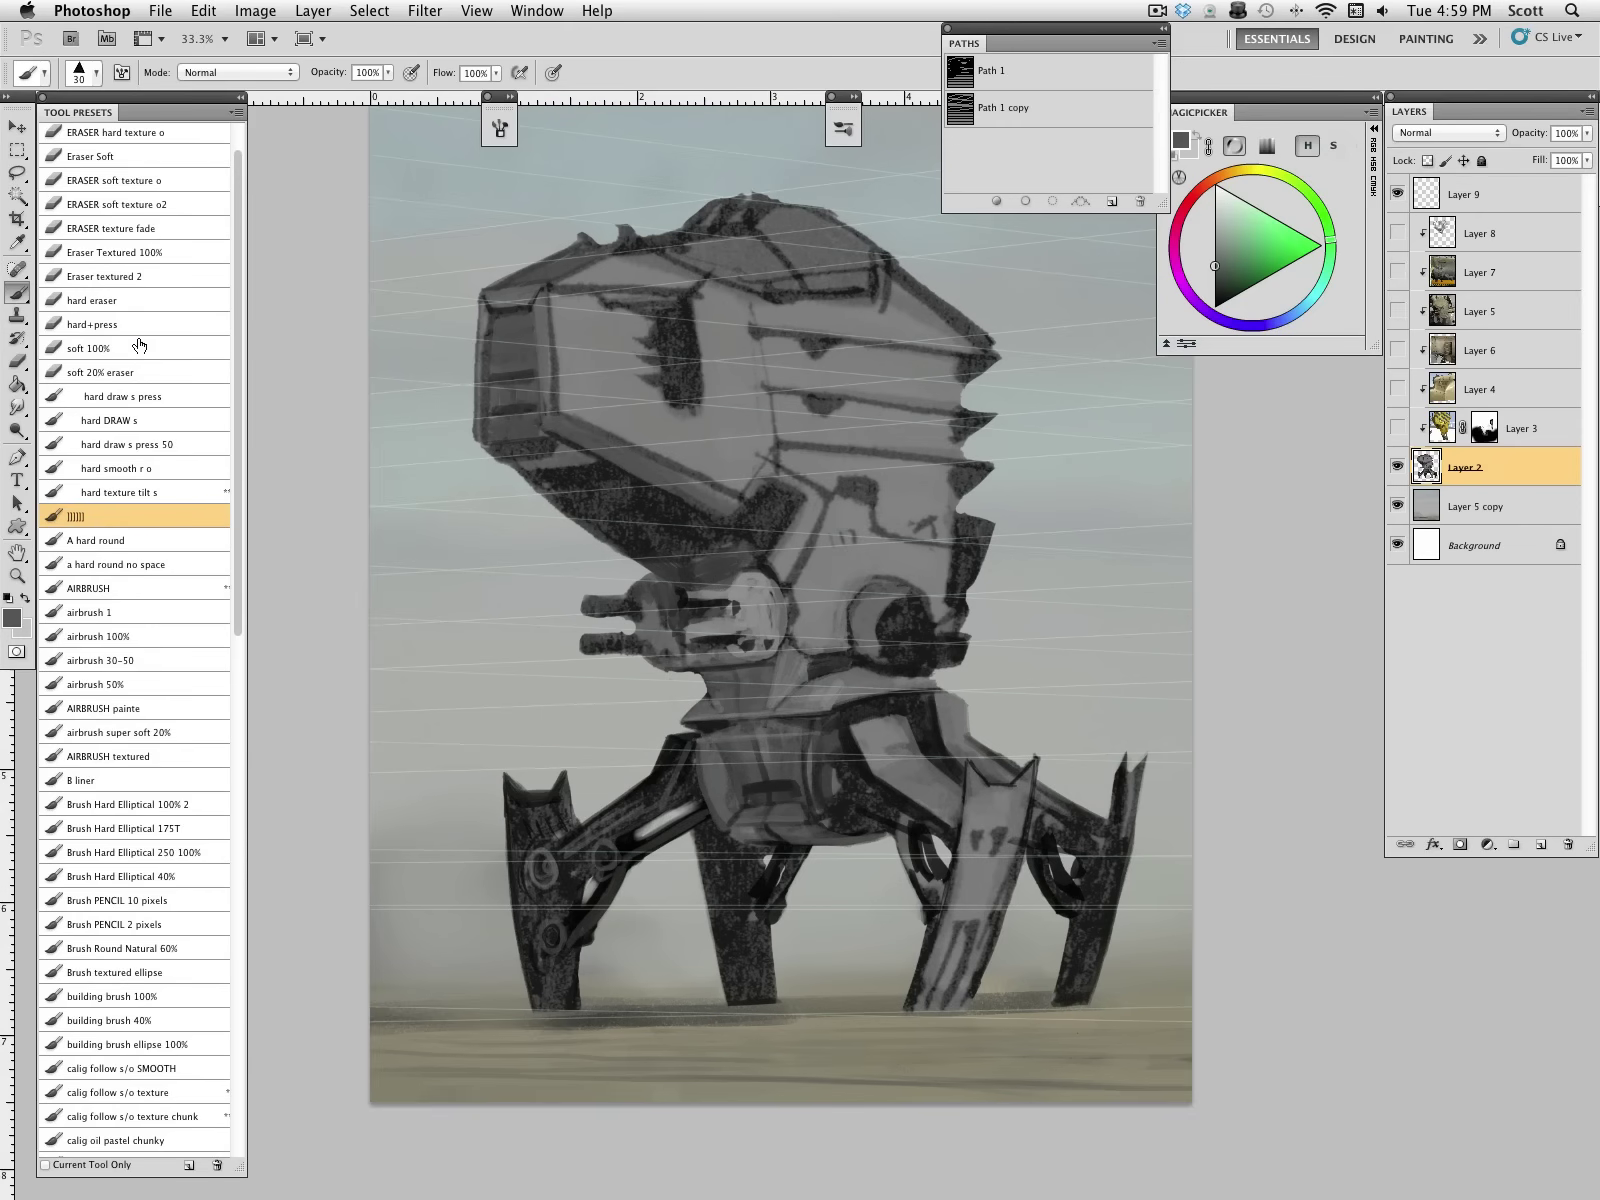
key(e)
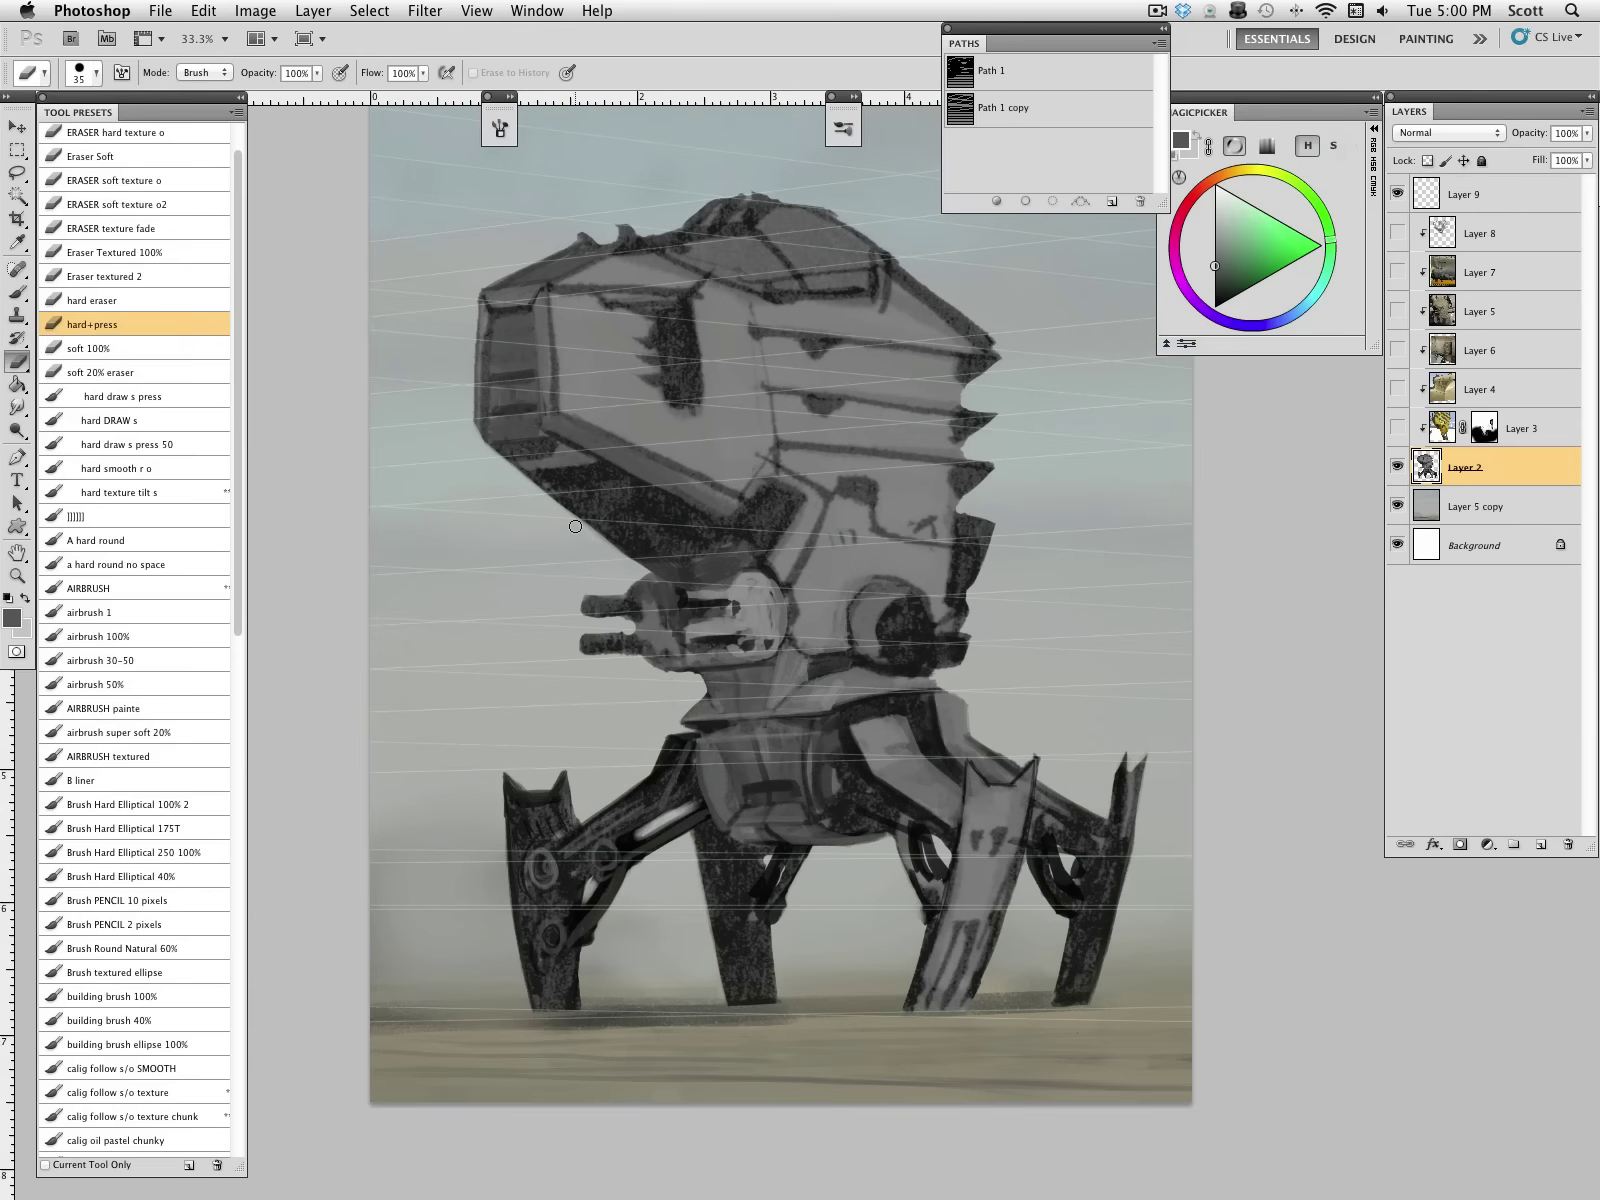
Step: Define the jaw underside and the bevel above it with dark and mid greys, using the "||||||" brush at up to size 40
click(142, 519)
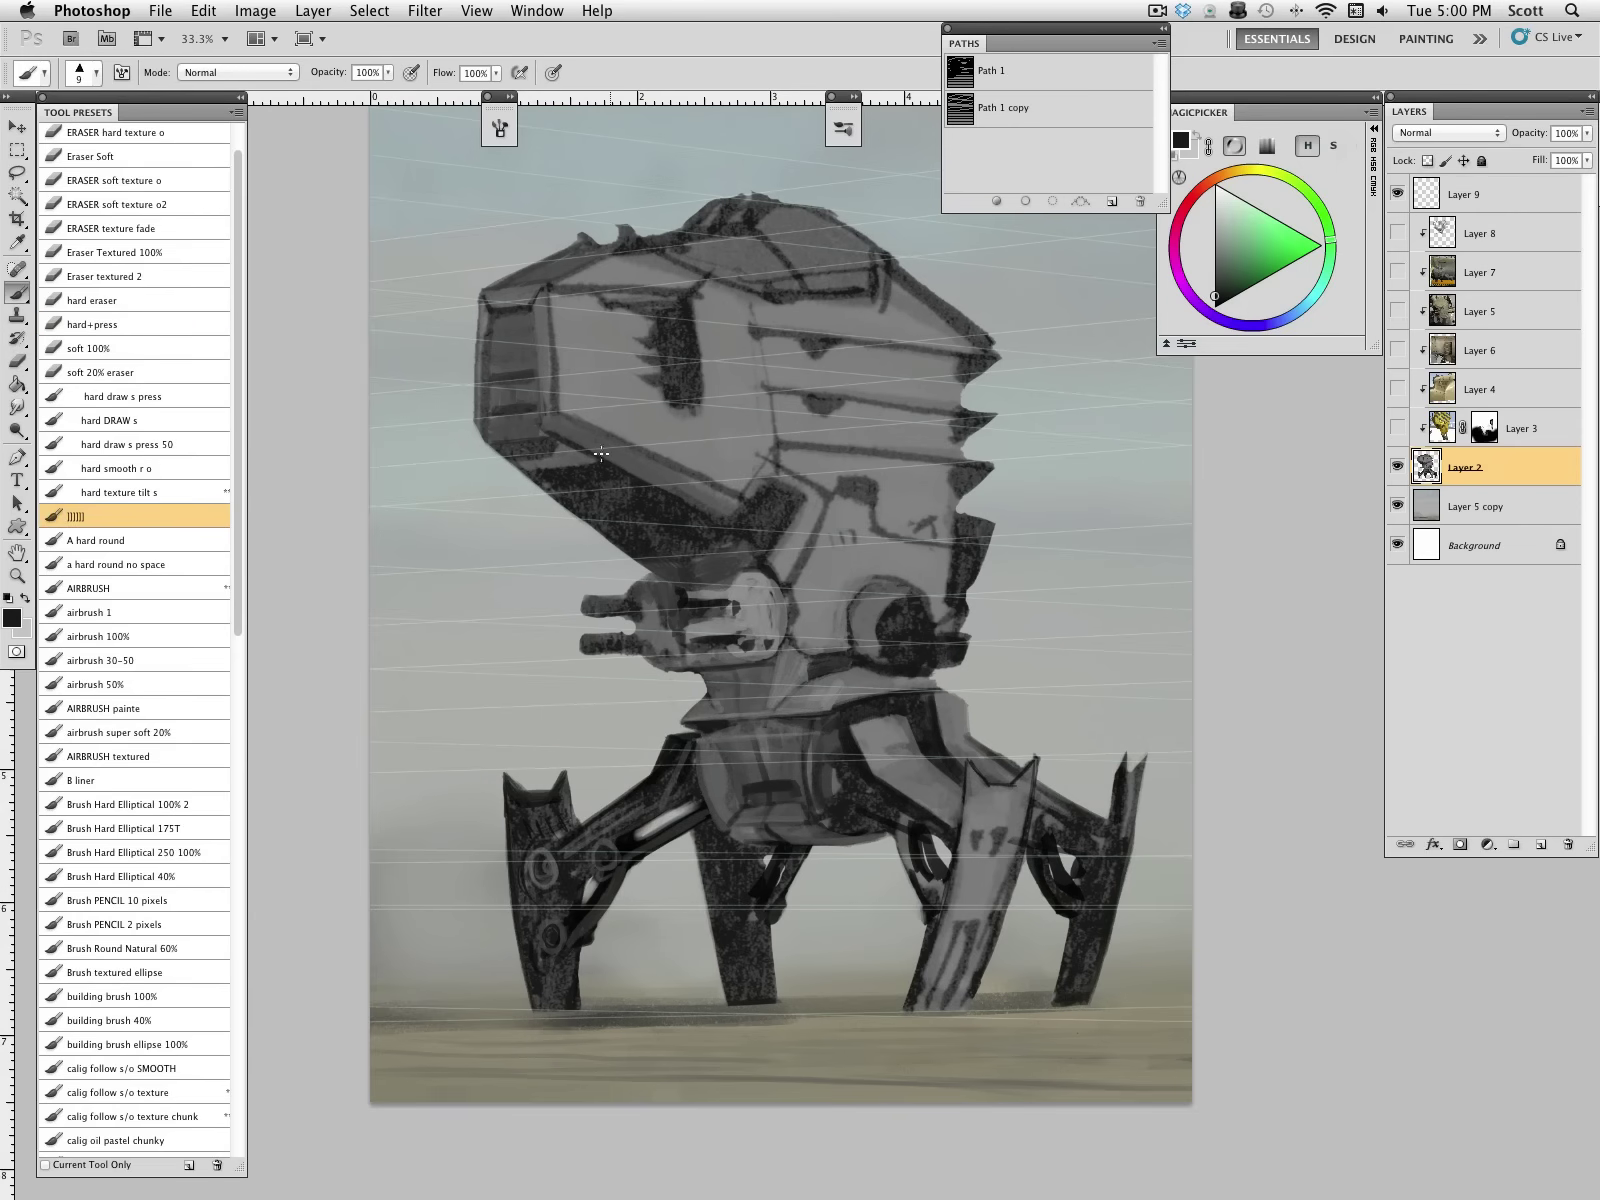
key(bracketright)
key(bracketright)
key(bracketright)
key(bracketright)
mouse_move(695, 524)
mouse_down()
mouse_move(711, 534)
mouse_move(613, 465)
mouse_up()
key(bracketright)
key(bracketright)
key(bracketright)
alt+click(699, 498)
mouse_move(604, 460)
mouse_down()
mouse_move(716, 529)
mouse_move(744, 519)
mouse_up()
Step: Shade the gun body with sampled greys at brush size 40 and trim its barrels with the "hard+press" eraser at size 20
alt+click(733, 568)
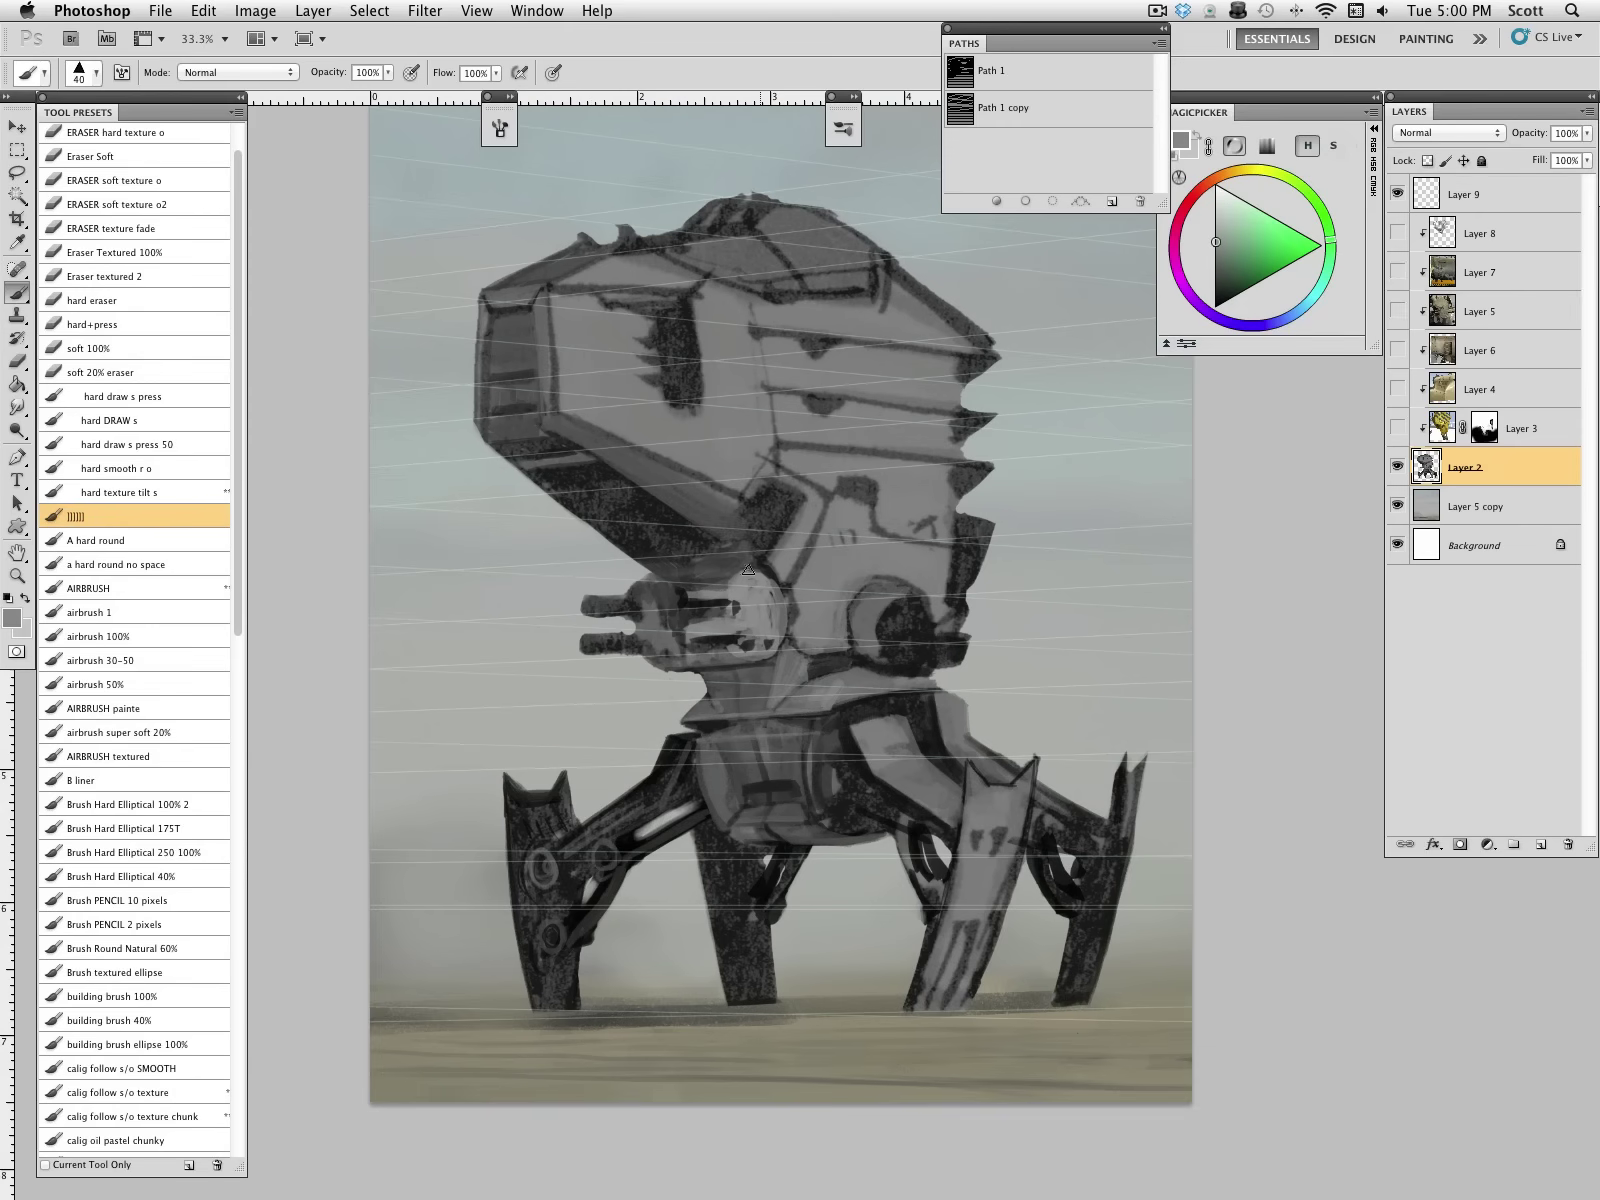
alt+click(650, 578)
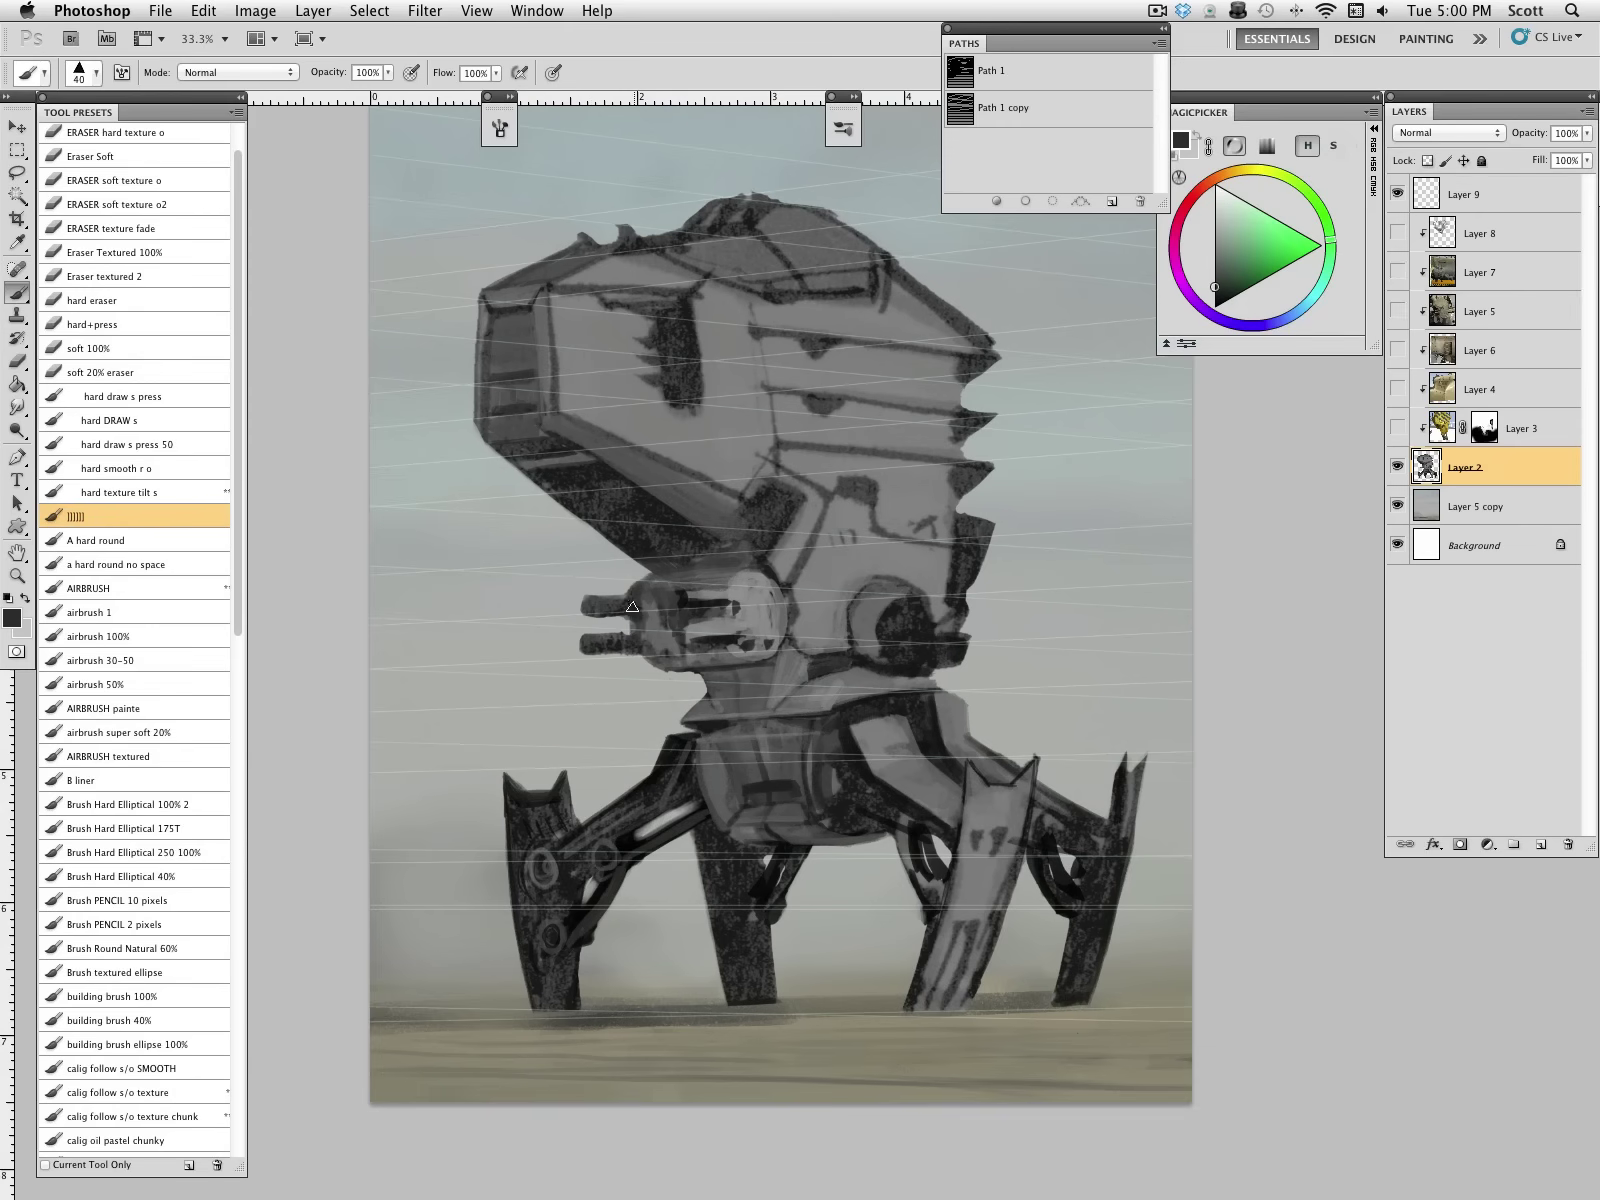
alt+click(737, 631)
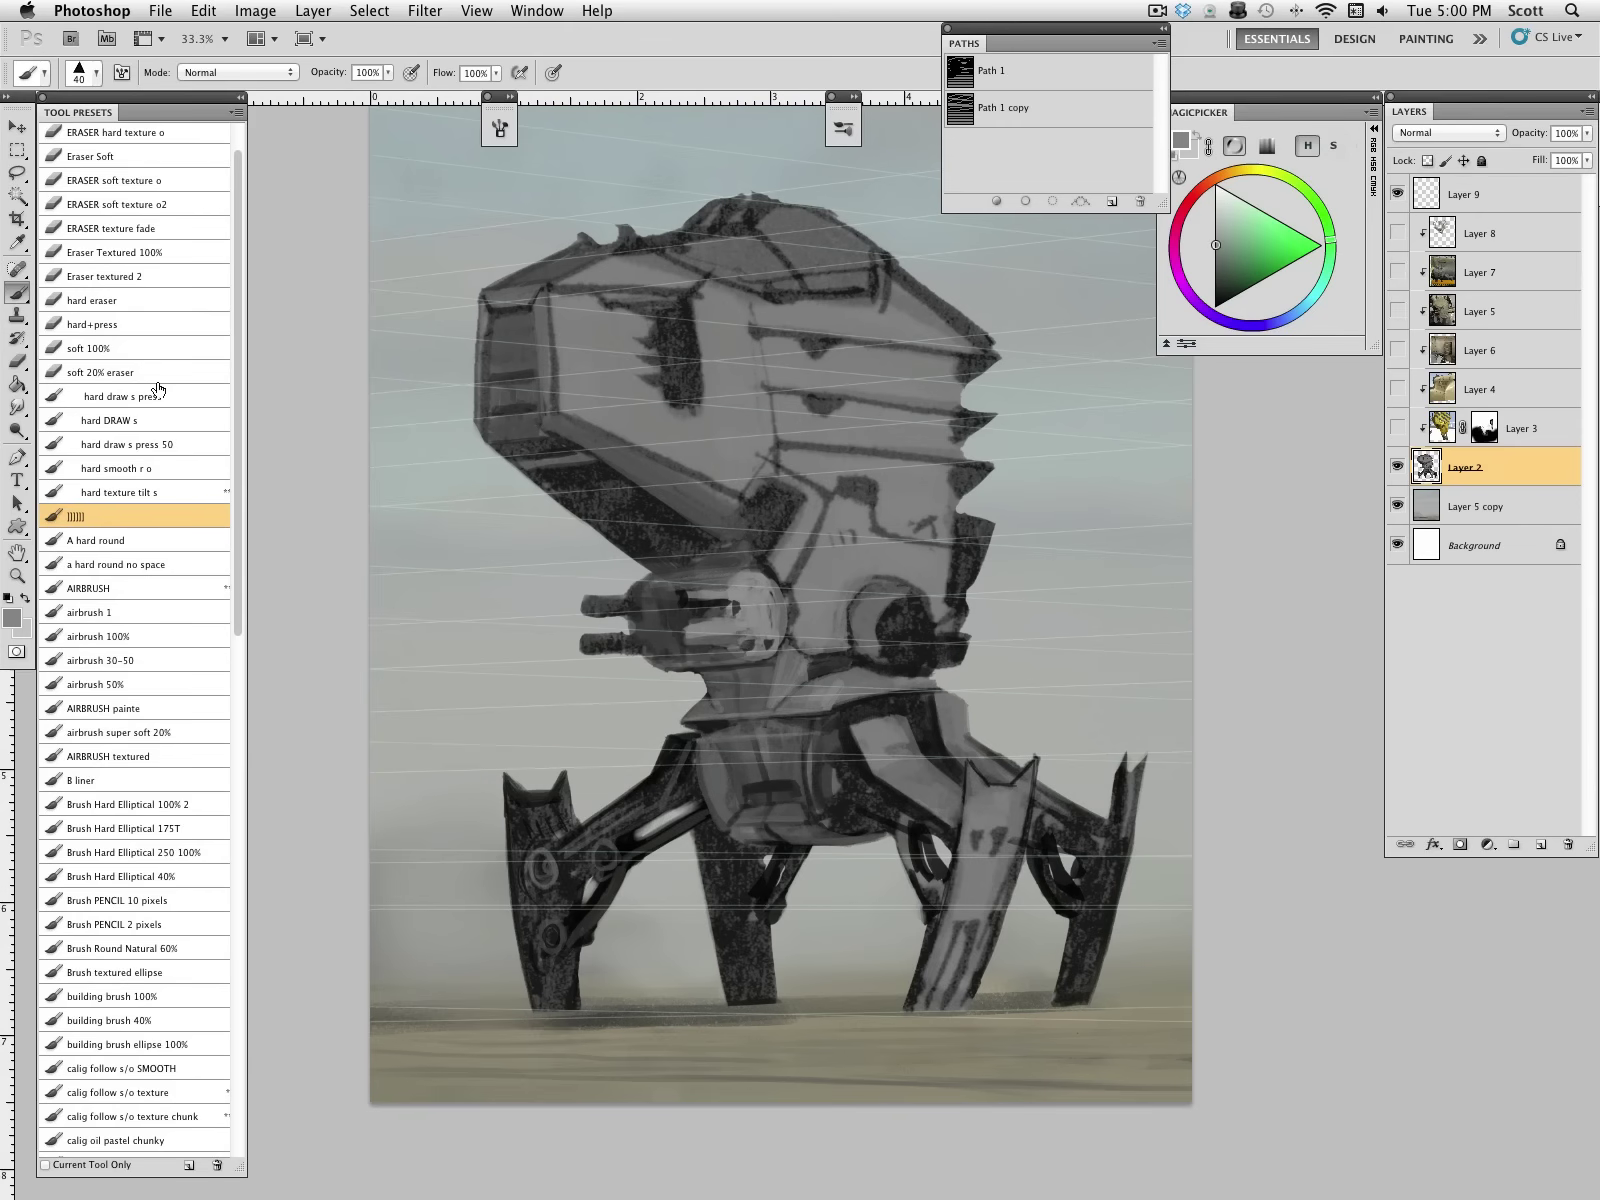
click(142, 326)
key(bracketleft)
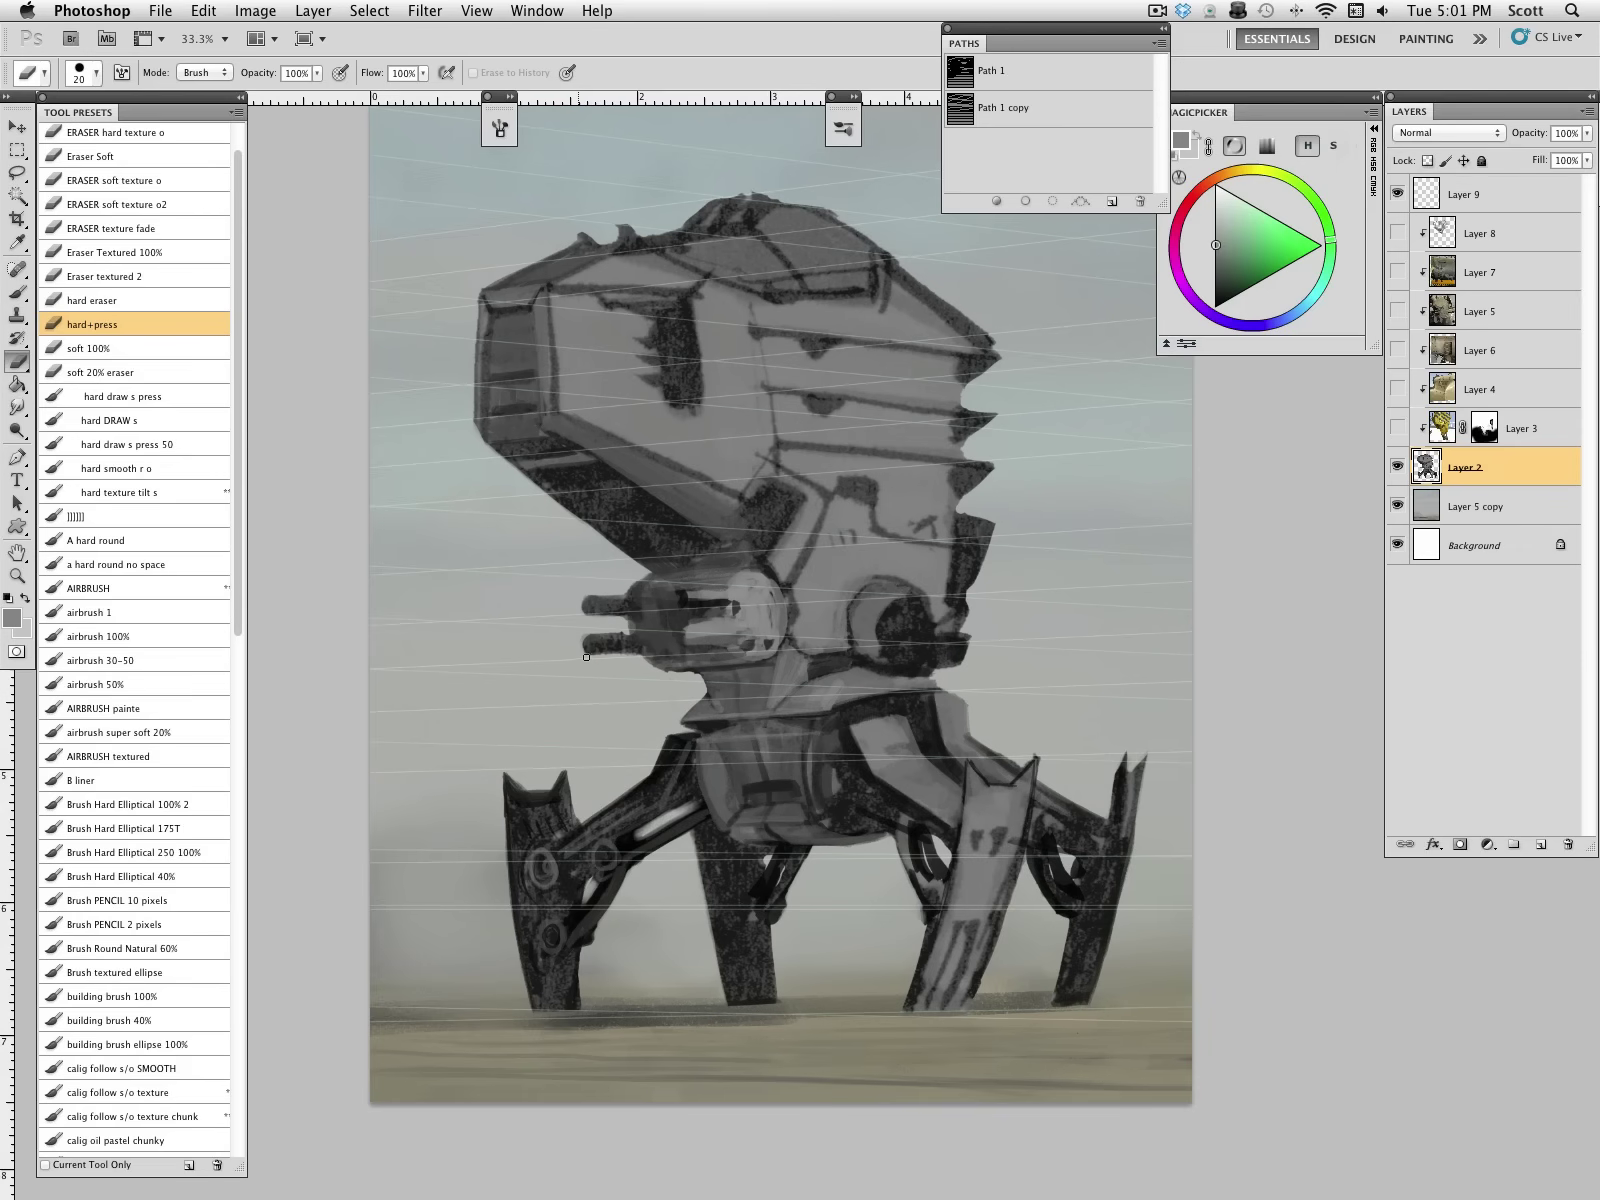
Step: Repaint the ridge and small spikes along the top of the head with sampled greys, using the "||||||" brush at size 20
click(128, 516)
alt+click(671, 743)
key(bracketright)
key(bracketright)
alt+click(617, 246)
alt+click(620, 258)
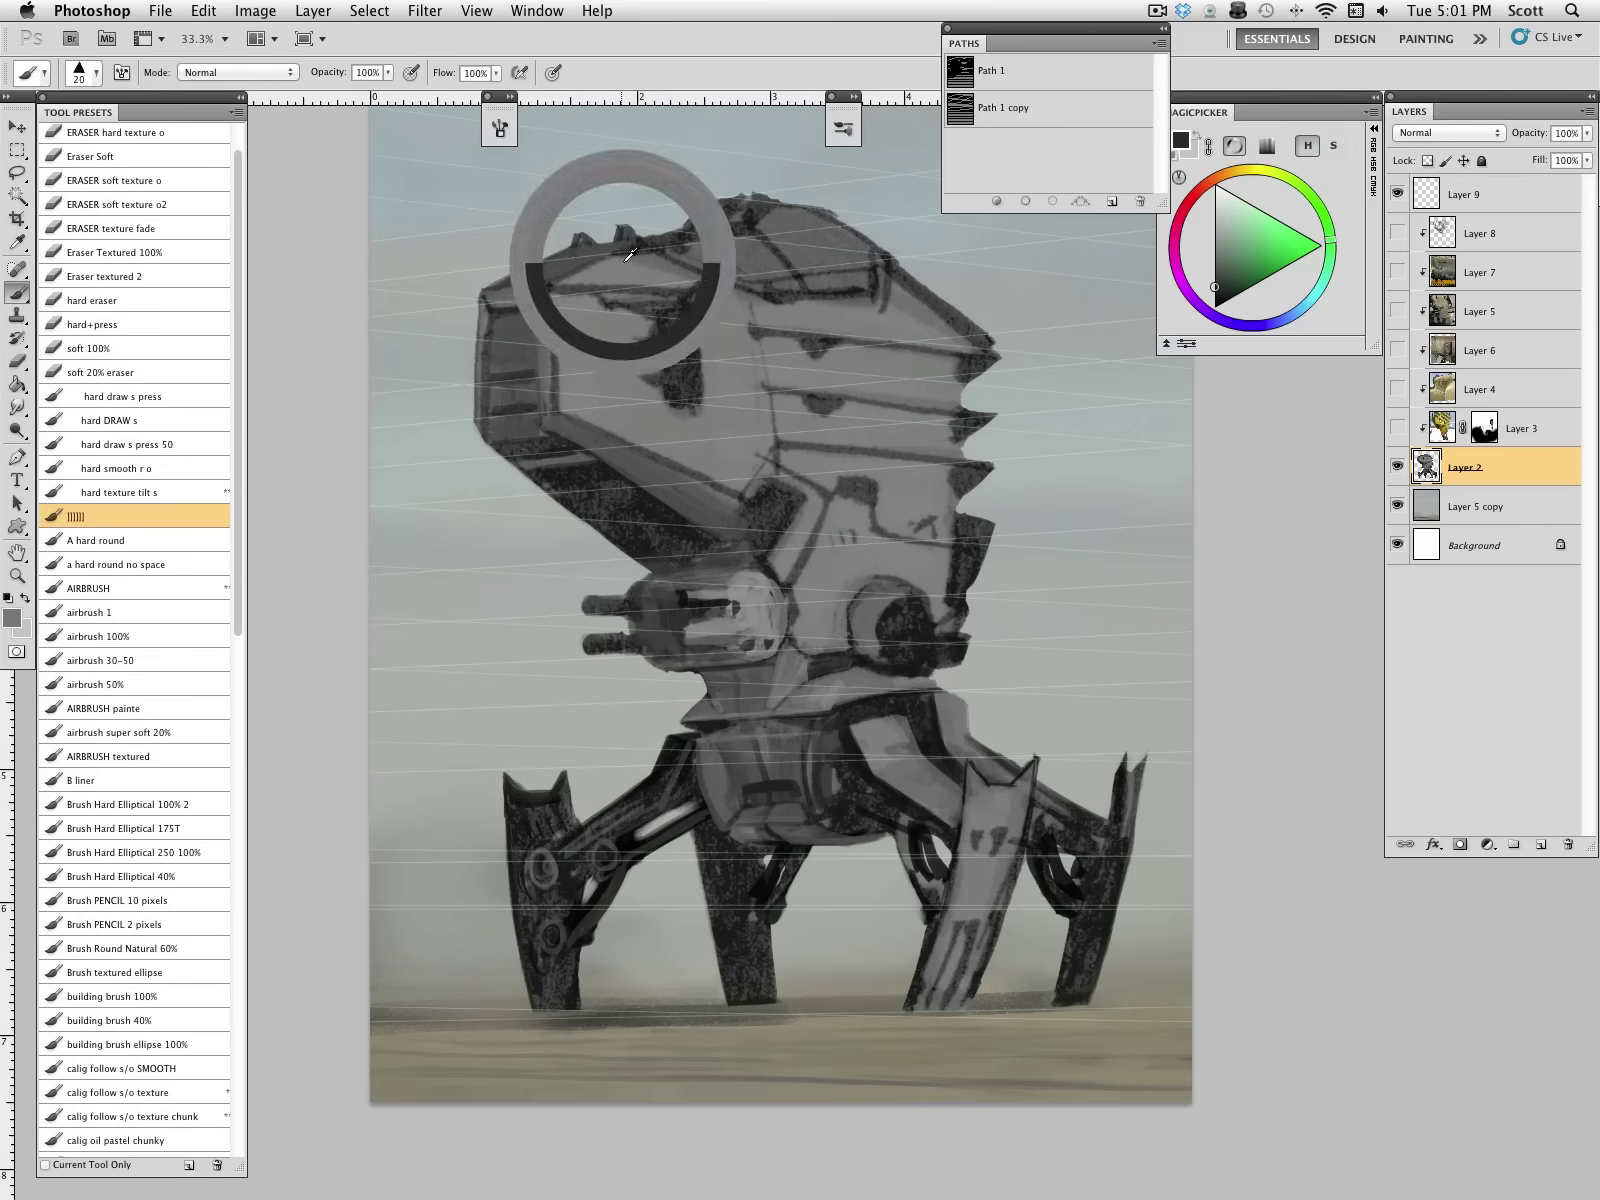
mouse_move(702, 237)
mouse_down()
mouse_move(650, 241)
mouse_move(748, 230)
mouse_up()
alt+click(725, 214)
key(bracketright)
key(bracketright)
key(bracketright)
drag(650, 240, 743, 229)
alt+click(647, 243)
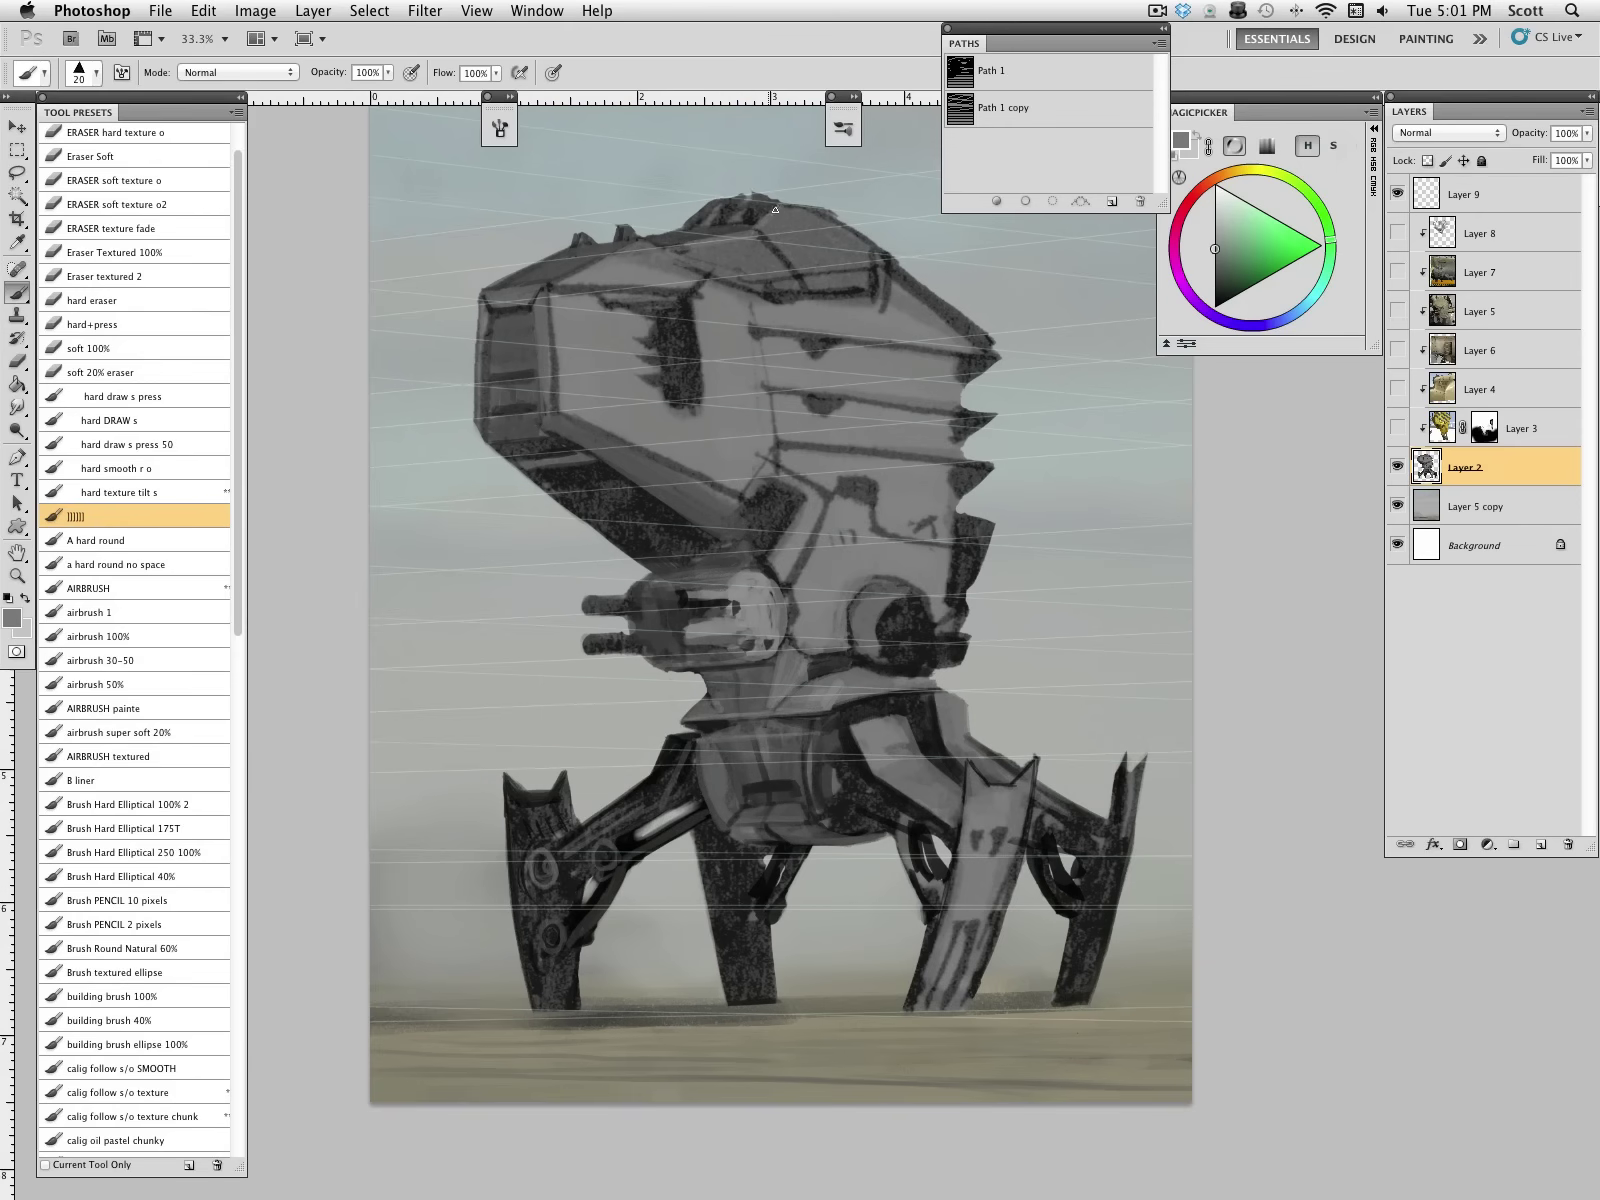
Step: Clean up the top-front edge of the head around the small spikes with sampled greys
alt+click(616, 236)
alt+click(630, 236)
alt+click(575, 249)
drag(524, 268, 495, 287)
alt+click(731, 237)
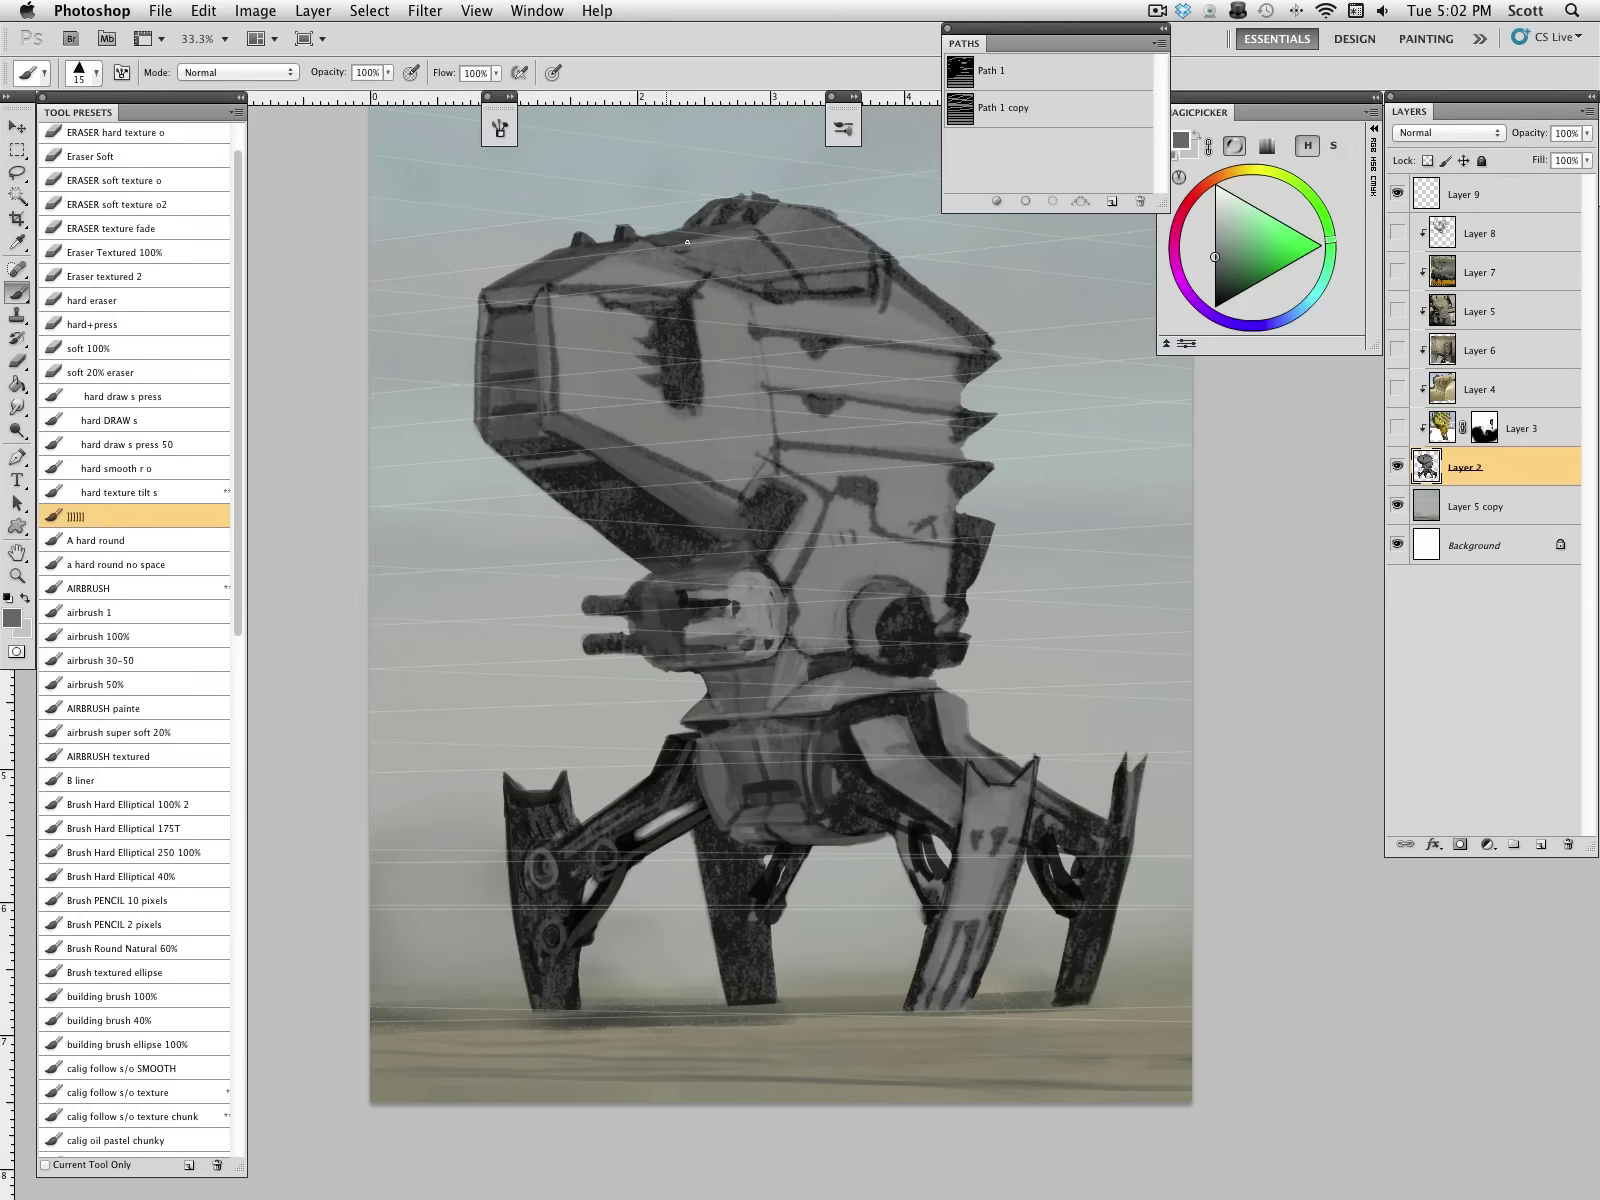
Step: Shape the hump on top of the head with a dark front plane and a lighter rear plane at brush size 30
alt+click(736, 222)
alt+click(590, 431)
mouse_move(668, 237)
mouse_down()
mouse_move(778, 222)
mouse_move(787, 207)
mouse_move(727, 203)
mouse_move(751, 196)
mouse_move(709, 204)
mouse_move(776, 188)
mouse_up()
mouse_move(712, 202)
mouse_down()
mouse_move(679, 229)
mouse_move(749, 215)
mouse_up()
alt+click(805, 232)
key(bracketright)
key(bracketright)
drag(804, 198, 833, 218)
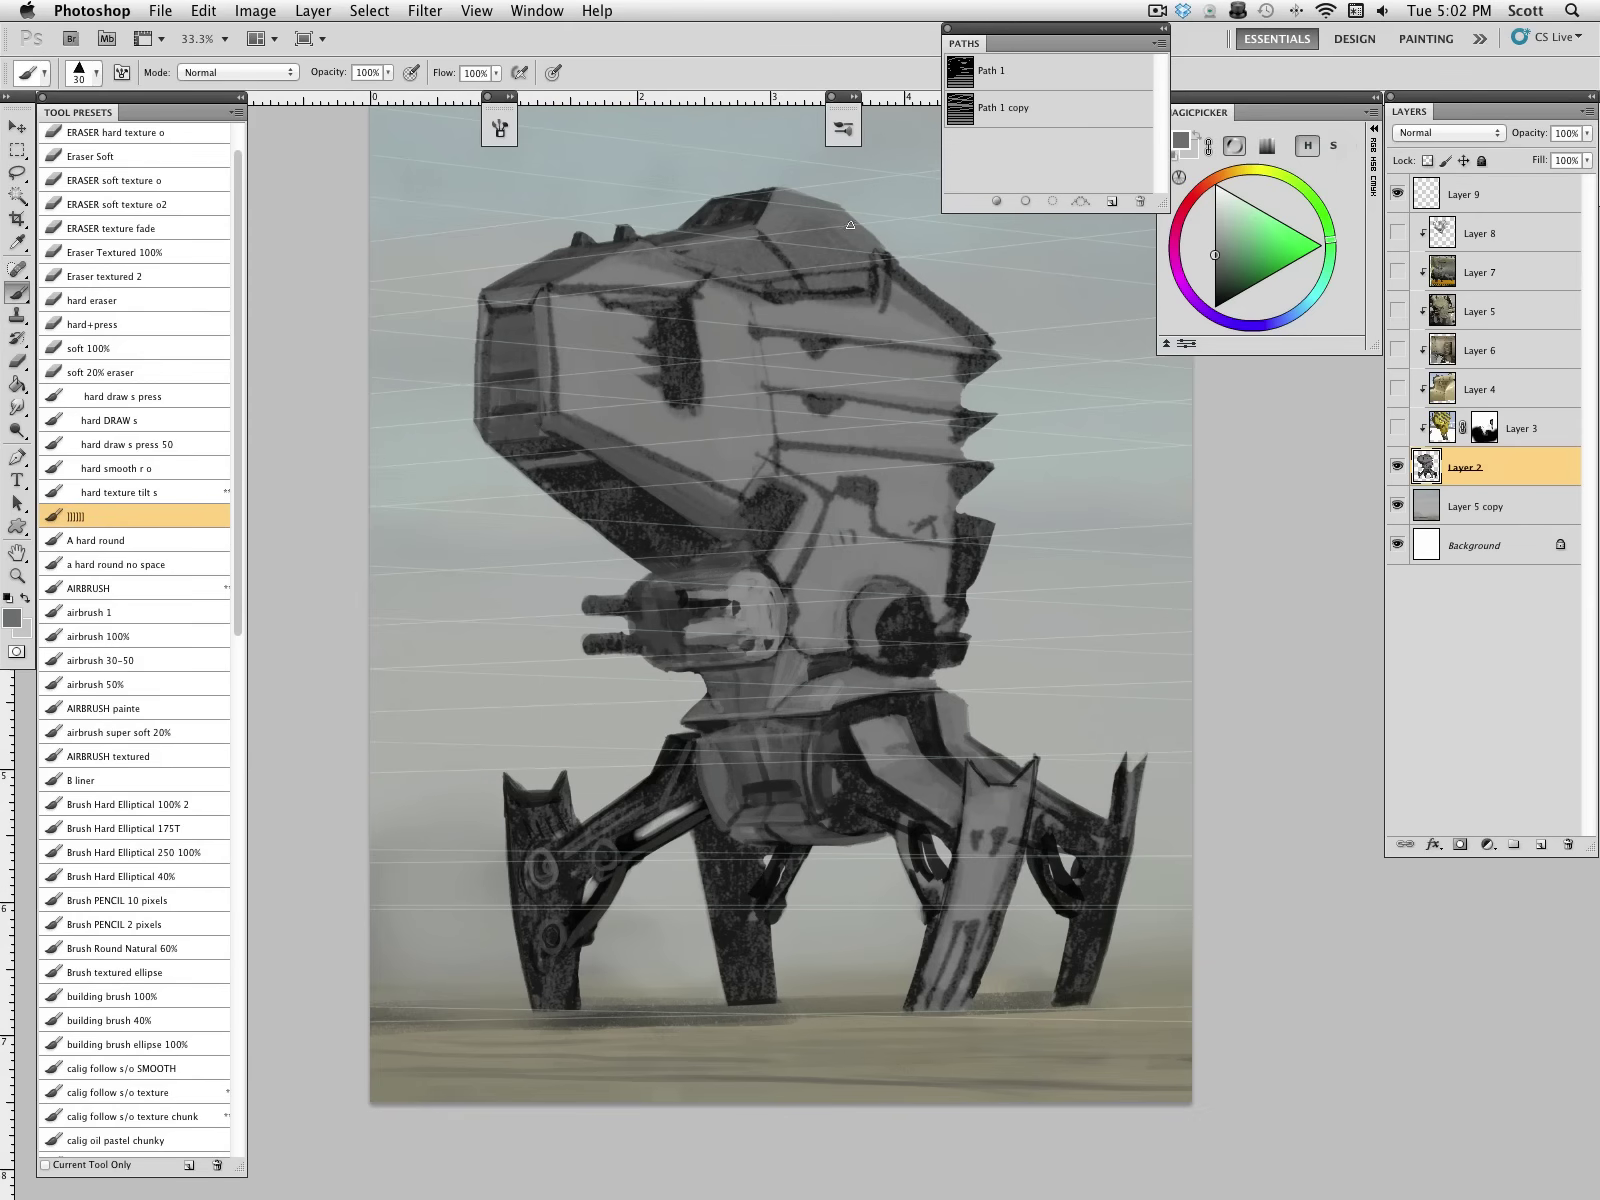
Step: Trim the sloping back of the head and sharpen its upper rear spikes with the "hard eraser" at size 20
click(162, 300)
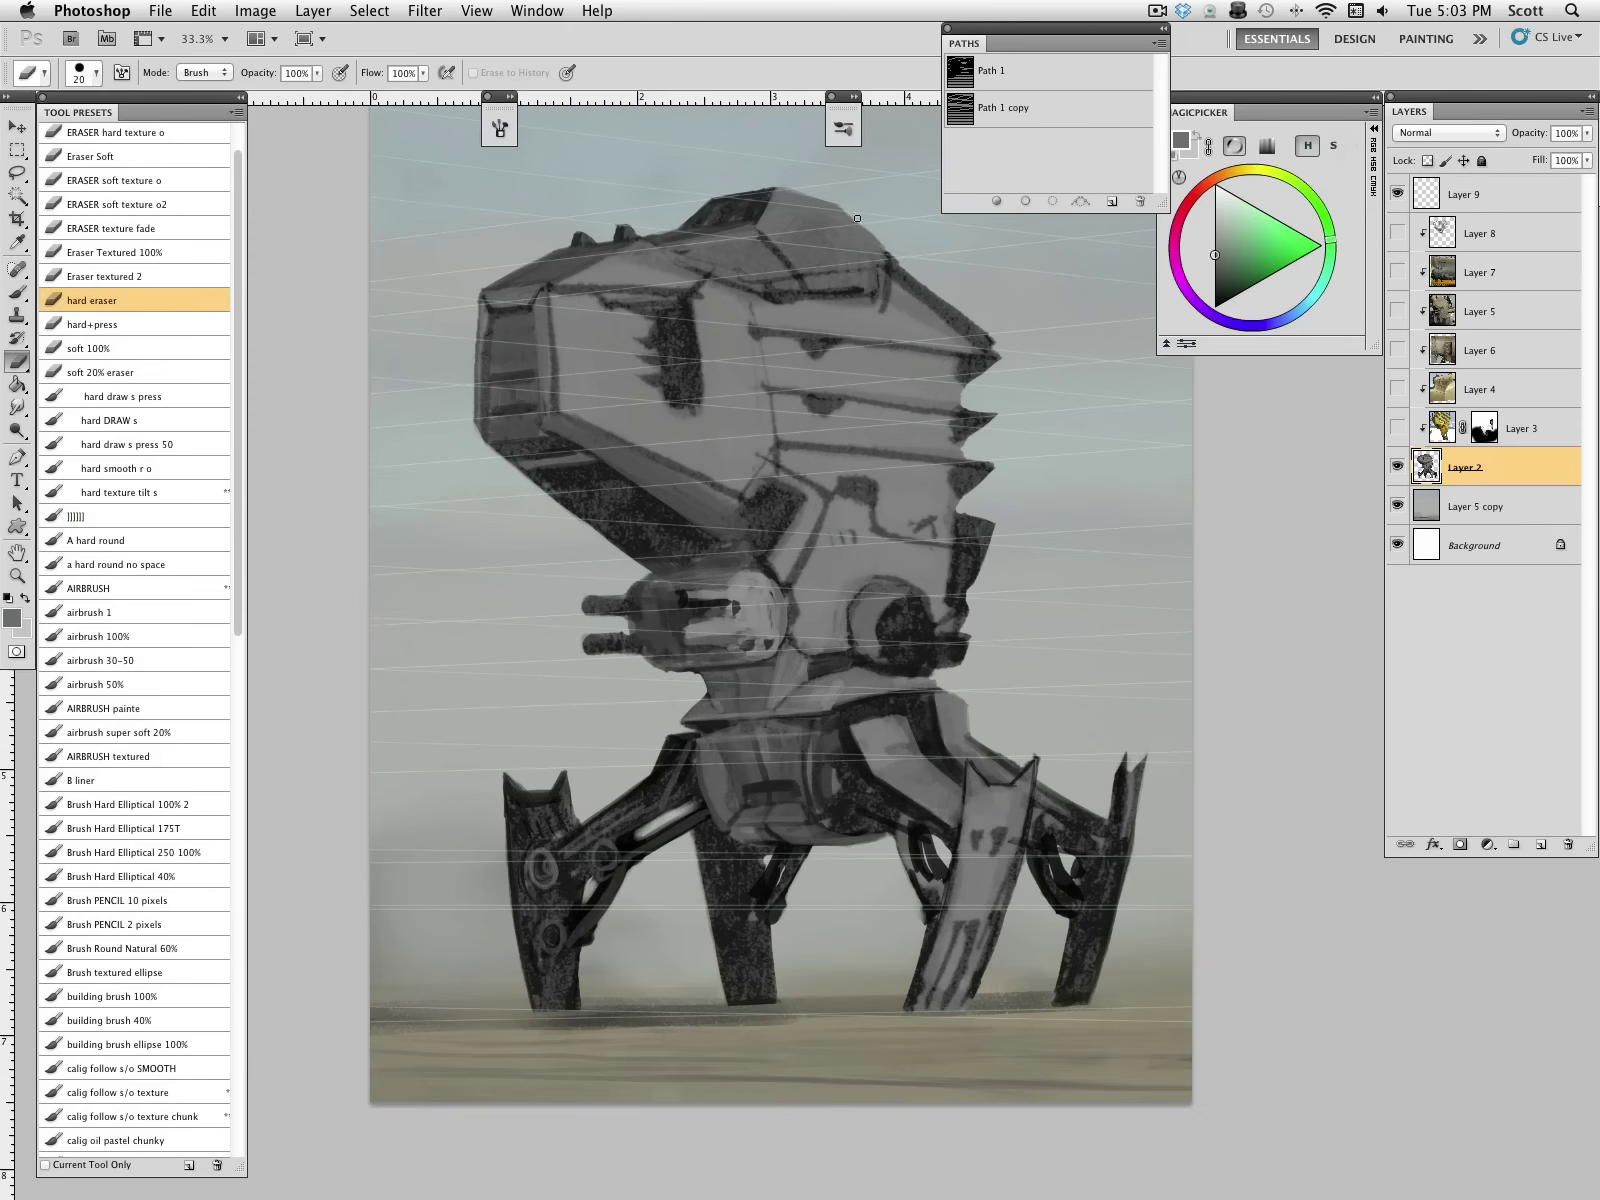
drag(831, 199, 997, 340)
mouse_move(969, 456)
mouse_down()
mouse_move(992, 460)
mouse_move(1022, 398)
mouse_up()
drag(994, 469, 963, 500)
drag(995, 362, 967, 382)
Step: Trim the robot's lower back edge, cut a notch beside the waist plate with the "hard eraser", and save the document
mouse_move(962, 496)
mouse_down()
mouse_move(987, 476)
mouse_move(985, 554)
mouse_move(993, 523)
mouse_move(960, 505)
mouse_move(1010, 505)
mouse_move(960, 511)
mouse_move(1011, 520)
mouse_move(967, 517)
mouse_move(996, 530)
mouse_move(987, 568)
mouse_move(992, 511)
mouse_move(961, 670)
mouse_up()
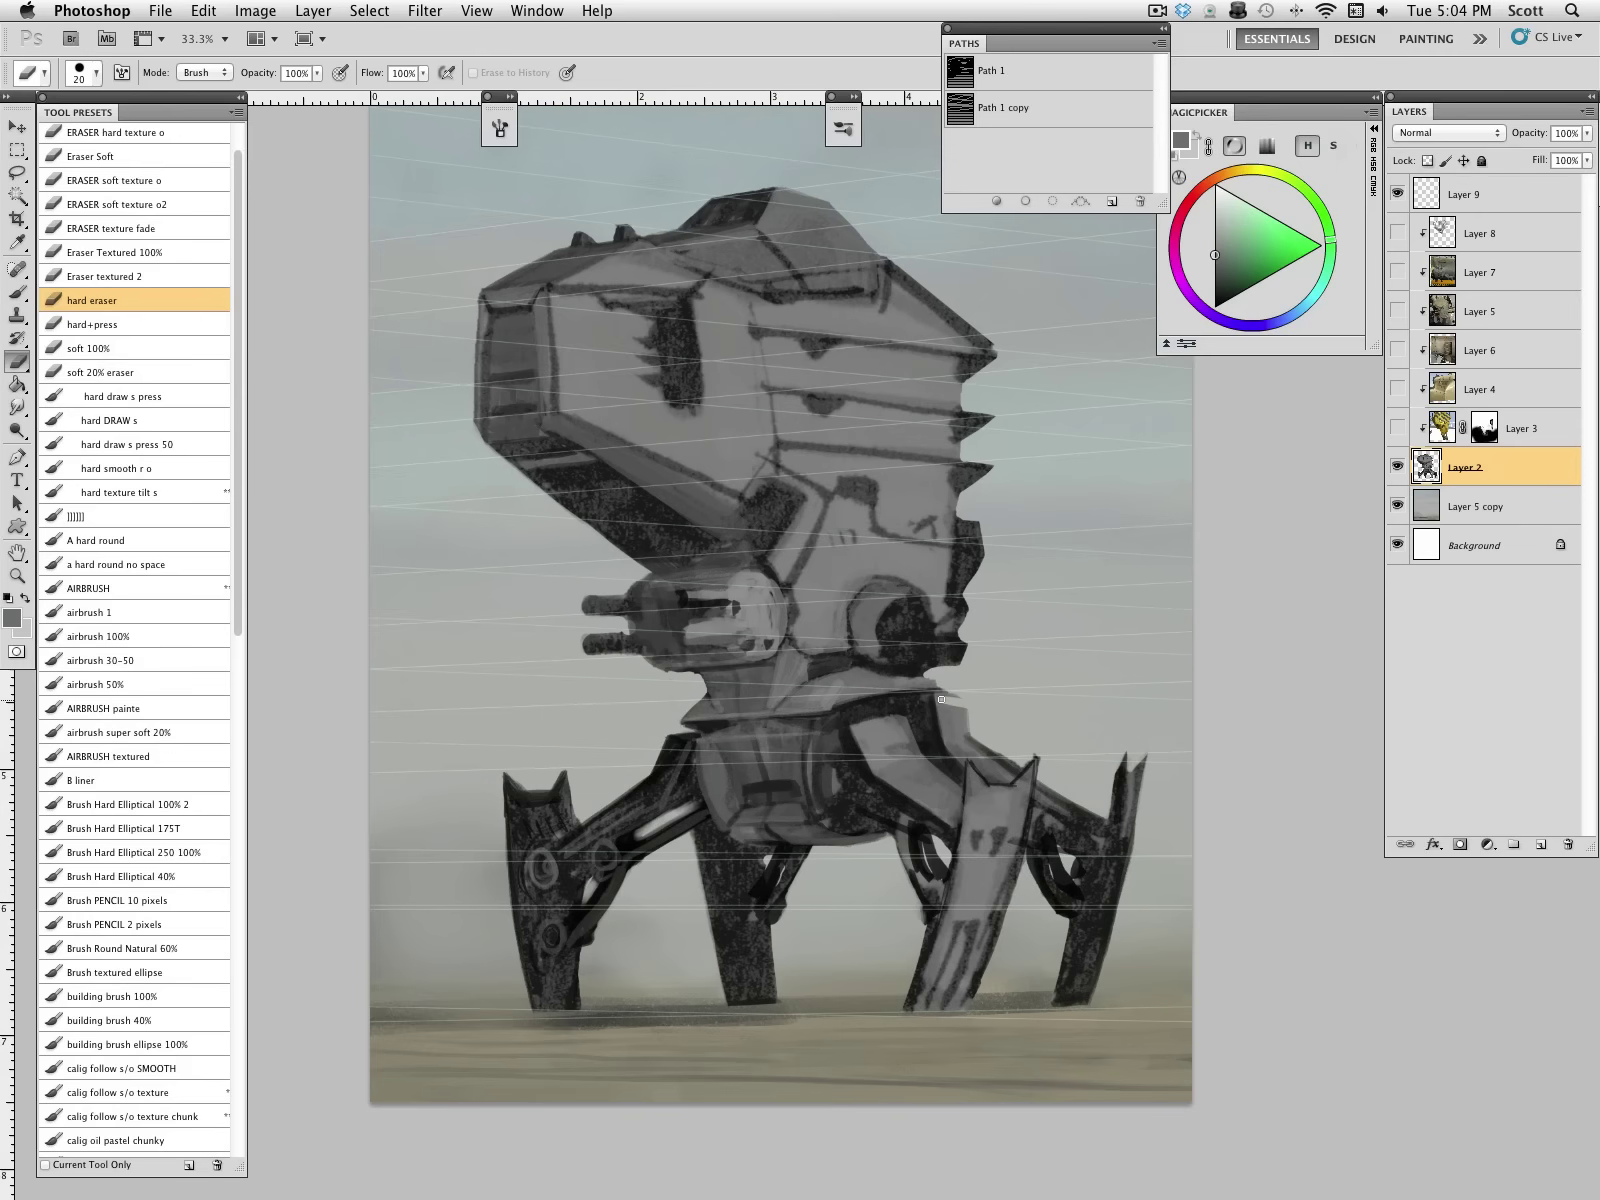
mouse_move(929, 716)
mouse_down()
mouse_move(936, 699)
mouse_move(925, 714)
mouse_up()
key(super+s)
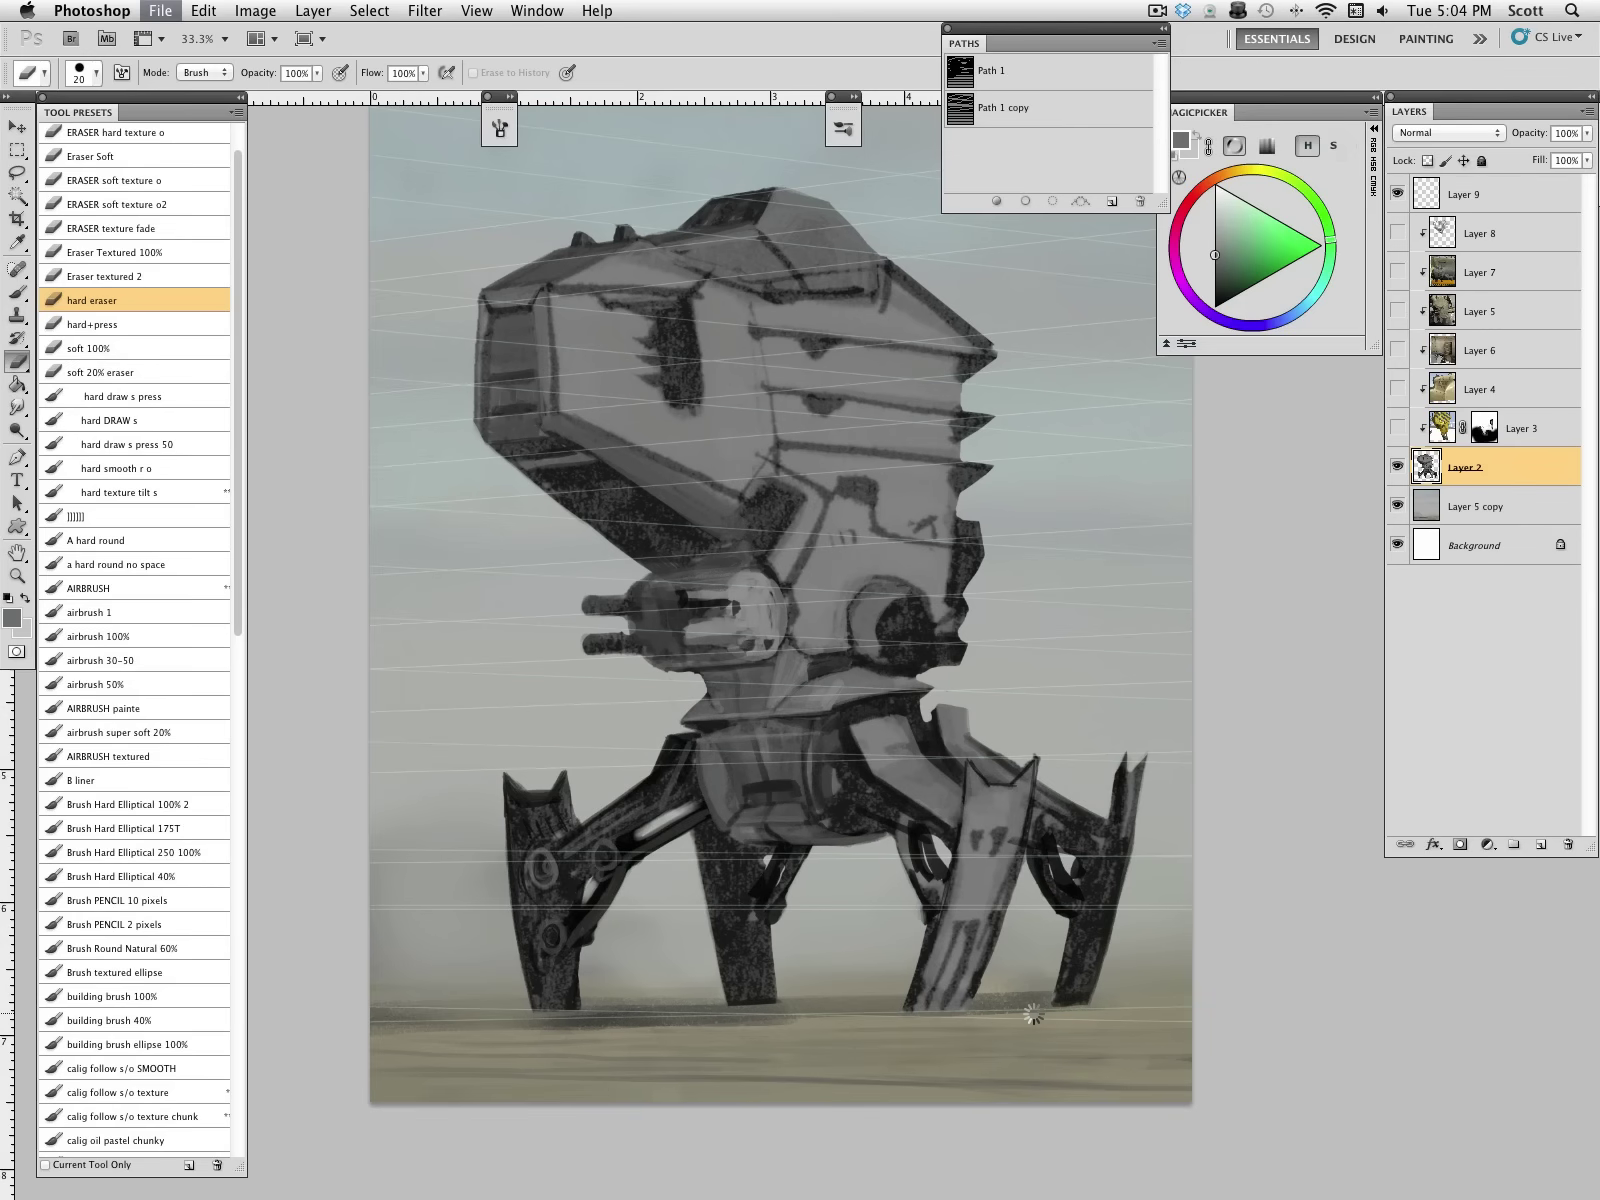
Step: Refine the edges of the face frame with sampled greys, using the "||||||" brush at size 9
click(100, 516)
alt+click(675, 748)
alt+click(545, 389)
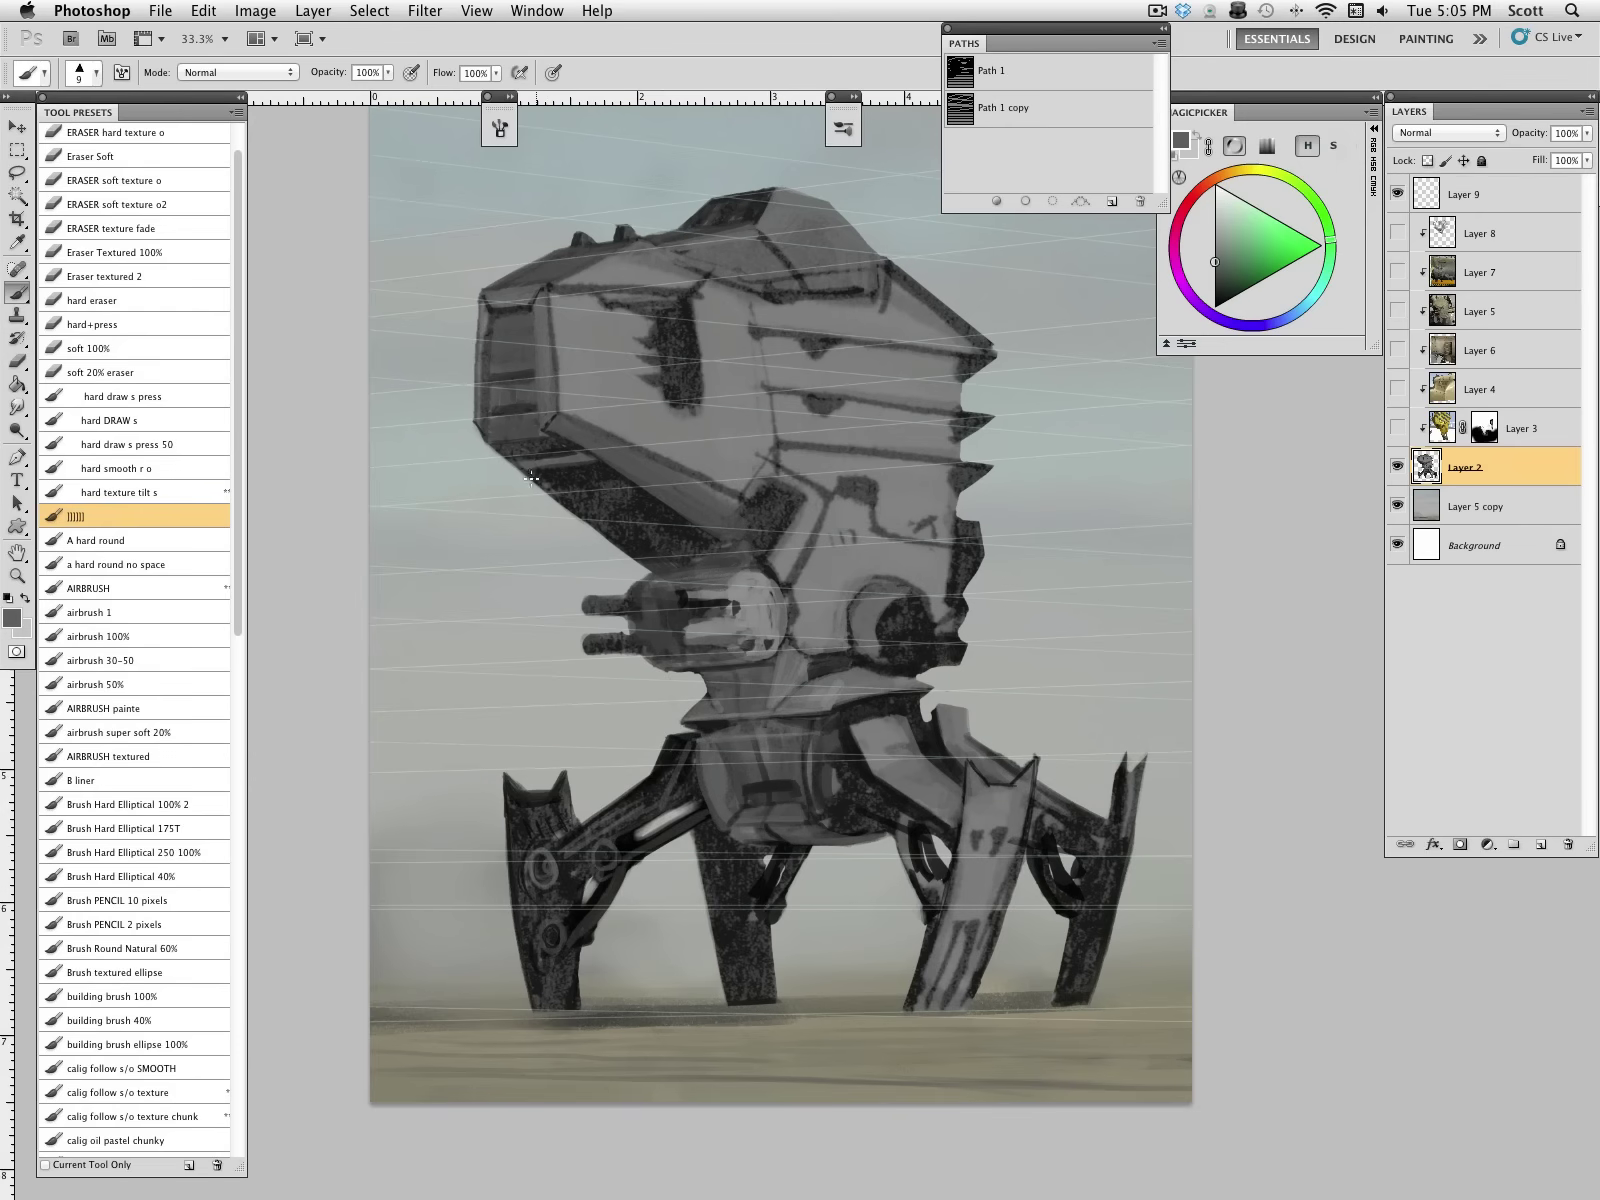
alt+click(590, 477)
drag(488, 312, 487, 418)
alt+click(483, 301)
Step: Paint light slats across the dark cheek vent and reshape the dark brow above it with sampled greys at brush size 25
alt+click(720, 431)
mouse_move(700, 367)
mouse_down()
mouse_move(646, 377)
mouse_move(643, 354)
mouse_move(690, 347)
mouse_move(641, 342)
mouse_up()
alt+click(680, 750)
key(bracketright)
key(bracketright)
drag(677, 326, 677, 301)
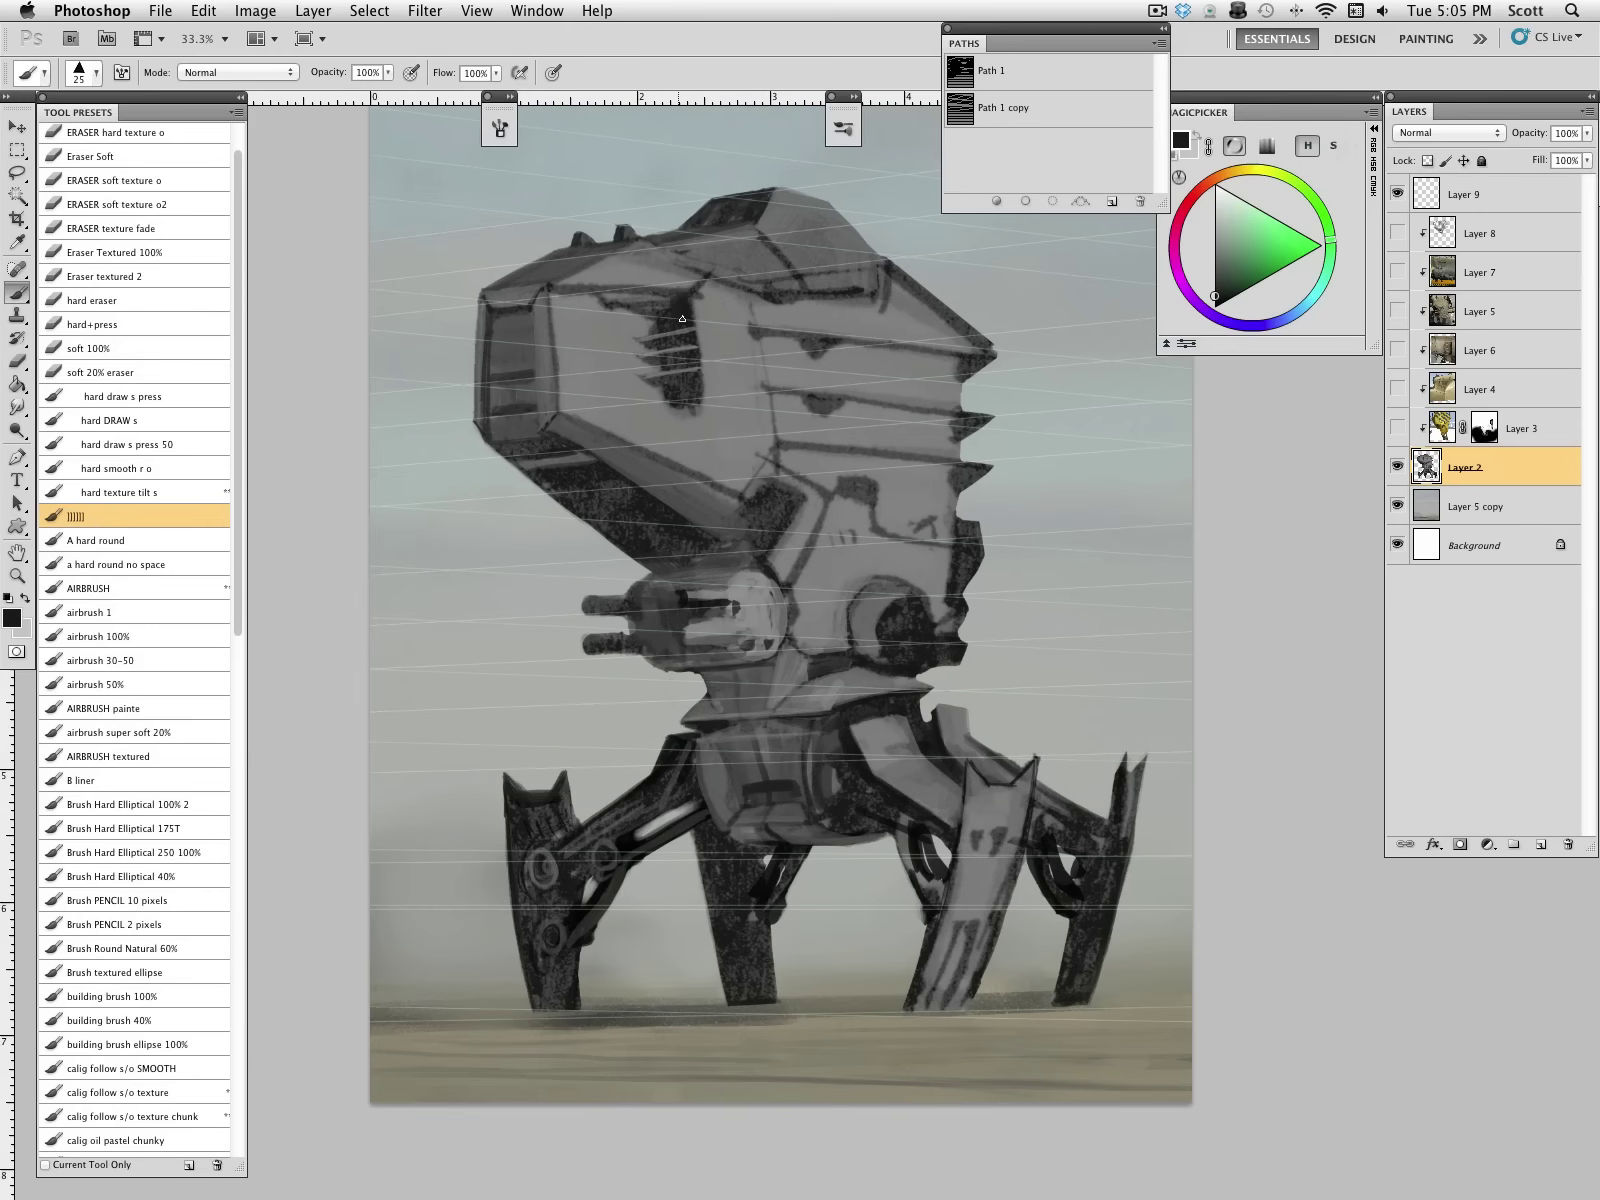
alt+click(655, 298)
alt+click(703, 346)
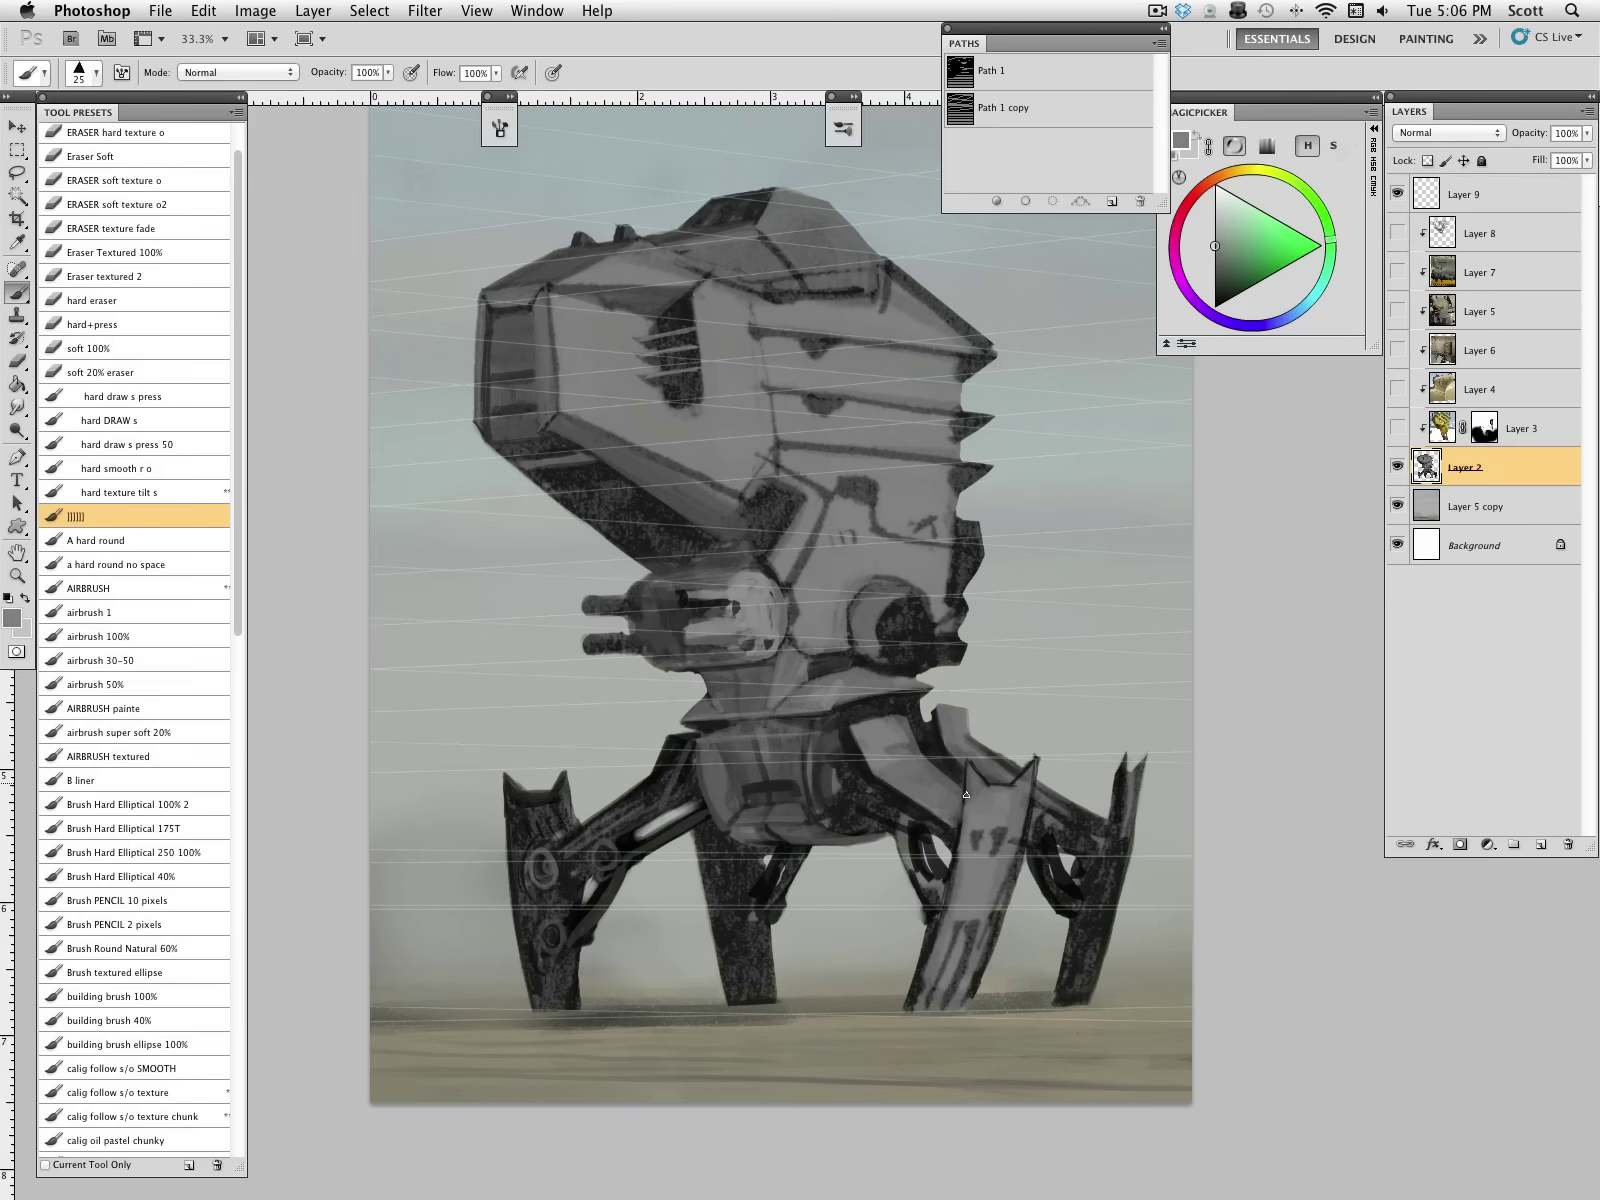
Step: Paint the round joint and struts beside the light front leg with sampled greys at brush size 25
mouse_move(944, 883)
mouse_down()
mouse_move(949, 844)
mouse_move(942, 875)
mouse_move(924, 800)
mouse_move(939, 866)
mouse_move(953, 860)
mouse_move(935, 830)
mouse_move(946, 892)
mouse_move(922, 950)
mouse_up()
alt+click(934, 827)
alt+click(936, 851)
alt+click(954, 859)
alt+click(927, 922)
mouse_move(908, 822)
mouse_down()
mouse_move(894, 852)
mouse_move(910, 859)
mouse_move(890, 860)
mouse_move(926, 860)
mouse_move(906, 863)
mouse_move(916, 920)
mouse_move(934, 904)
mouse_move(920, 946)
mouse_up()
alt+click(945, 810)
alt+click(933, 928)
alt+click(919, 803)
alt+click(917, 959)
mouse_move(953, 830)
mouse_down()
mouse_move(962, 788)
mouse_move(939, 922)
mouse_up()
Step: Repaint the plates of the light front leg with sampled greys, smoothing its upper part and lower shaft
alt+click(973, 860)
mouse_move(978, 831)
mouse_down()
mouse_move(976, 850)
mouse_move(1002, 855)
mouse_up()
drag(1027, 798, 992, 938)
drag(1018, 852, 959, 1008)
mouse_move(988, 785)
mouse_down()
mouse_move(953, 821)
mouse_move(992, 779)
mouse_up()
alt+click(952, 825)
drag(946, 918, 939, 960)
alt+click(1013, 833)
Step: Lighten the outer face of the rightmost rear leg with sampled grey, using an enlarged brush
mouse_move(1127, 788)
mouse_down()
mouse_move(1109, 853)
mouse_move(1017, 831)
mouse_move(1124, 810)
mouse_move(1124, 794)
mouse_move(1106, 920)
mouse_up()
key(bracketright)
key(bracketright)
key(bracketright)
drag(1103, 840, 1075, 978)
drag(1103, 908, 1080, 998)
alt+click(1071, 924)
Step: Detail the joint and struts on the inner side of the rightmost leg with sampled greys and a smaller brush
alt+click(1098, 868)
key(bracketleft)
key(bracketleft)
key(bracketleft)
key(bracketleft)
mouse_move(1069, 894)
mouse_down()
mouse_move(1089, 833)
mouse_move(1088, 862)
mouse_move(1101, 859)
mouse_move(1099, 838)
mouse_move(1063, 906)
mouse_up()
alt+click(1090, 856)
alt+click(1068, 910)
mouse_move(1036, 828)
mouse_down()
mouse_move(1036, 855)
mouse_move(1034, 830)
mouse_up()
alt+click(1049, 845)
Step: Repaint the rightmost leg's upper segment with sampled grey at brush size 30 and trim its end with the "hard eraser" at size 15
mouse_move(1060, 816)
mouse_down()
mouse_move(1032, 842)
mouse_move(1086, 818)
mouse_up()
alt+click(965, 735)
key(bracketright)
drag(1036, 786, 1104, 829)
drag(1048, 808, 1089, 827)
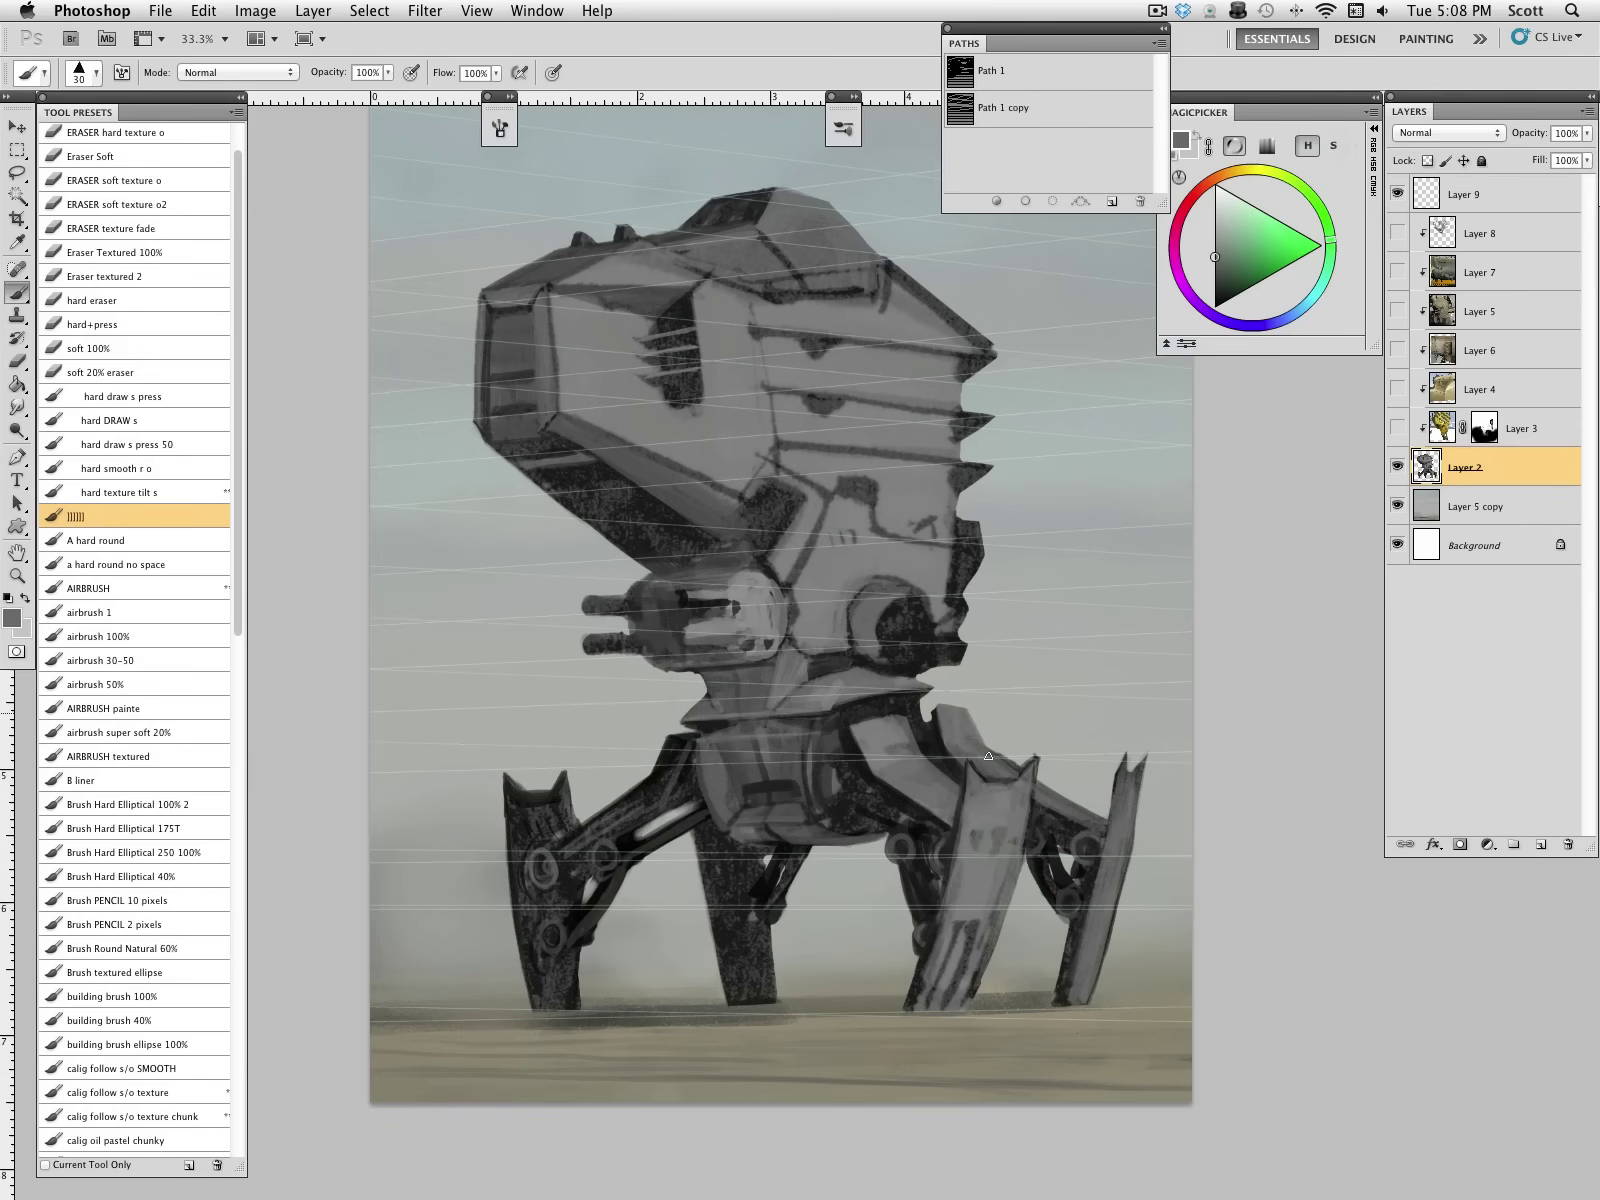
alt+click(1095, 818)
click(160, 300)
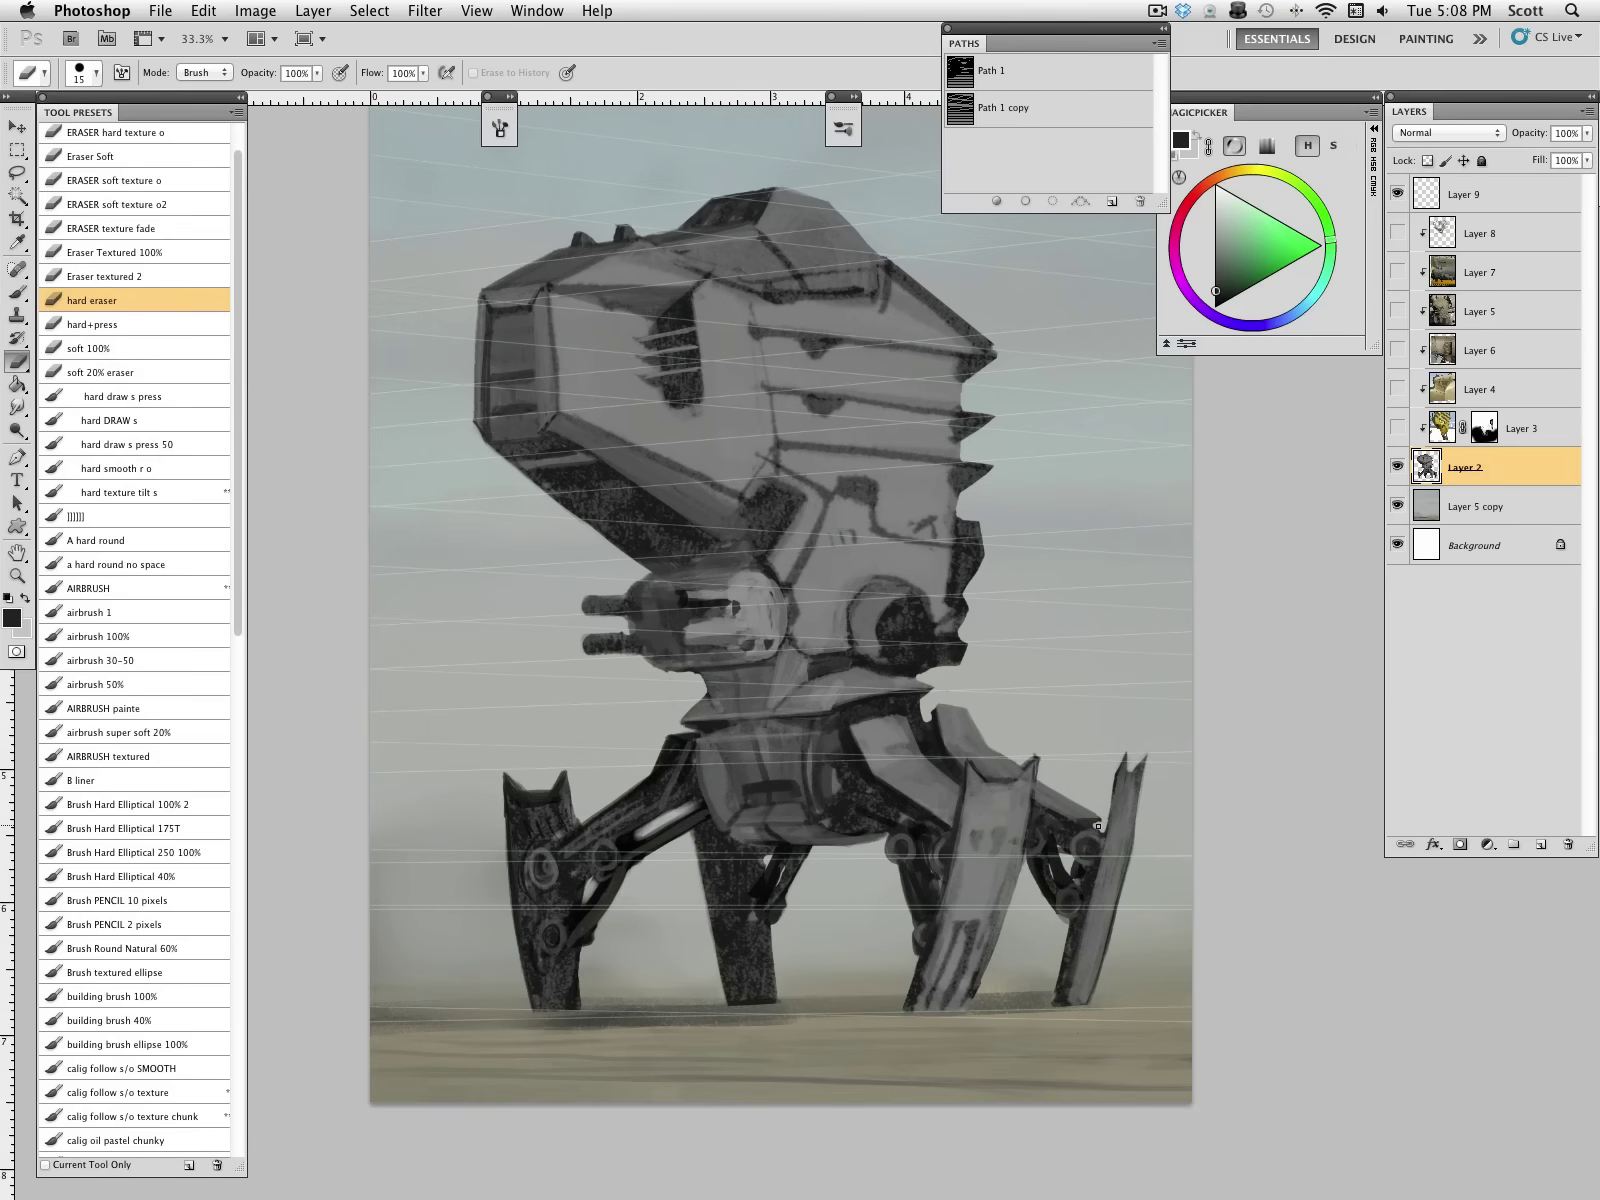
Step: Shade the hip joint between the pelvis and the front leg with sampled greys, using the "||||||" brush at size 35
click(120, 516)
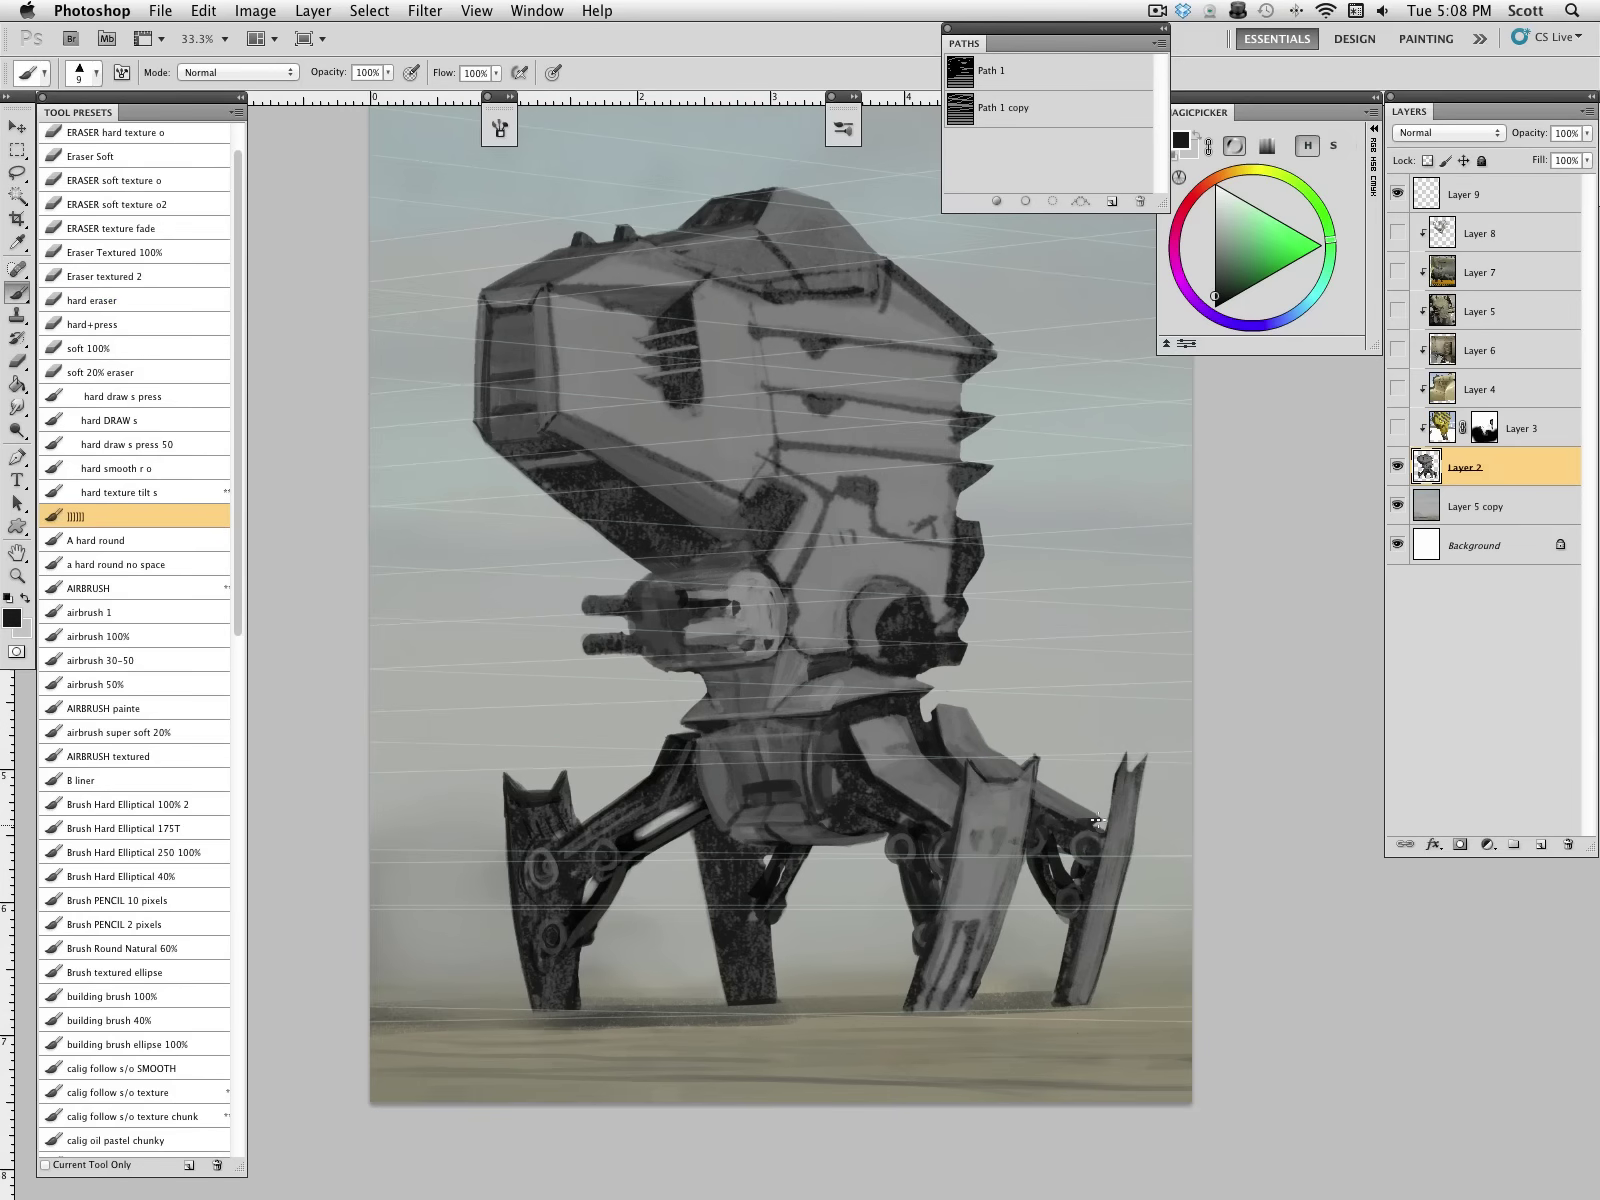
alt+click(941, 743)
key(bracketright)
key(bracketright)
key(bracketright)
key(bracketright)
alt+click(868, 762)
alt+click(841, 752)
mouse_move(846, 727)
mouse_down()
mouse_move(870, 847)
mouse_move(862, 769)
mouse_move(841, 797)
mouse_up()
Step: Repaint the pelvis side under the waist plate with sampled greys at brush size 35
alt+click(846, 764)
alt+click(810, 754)
alt+click(848, 653)
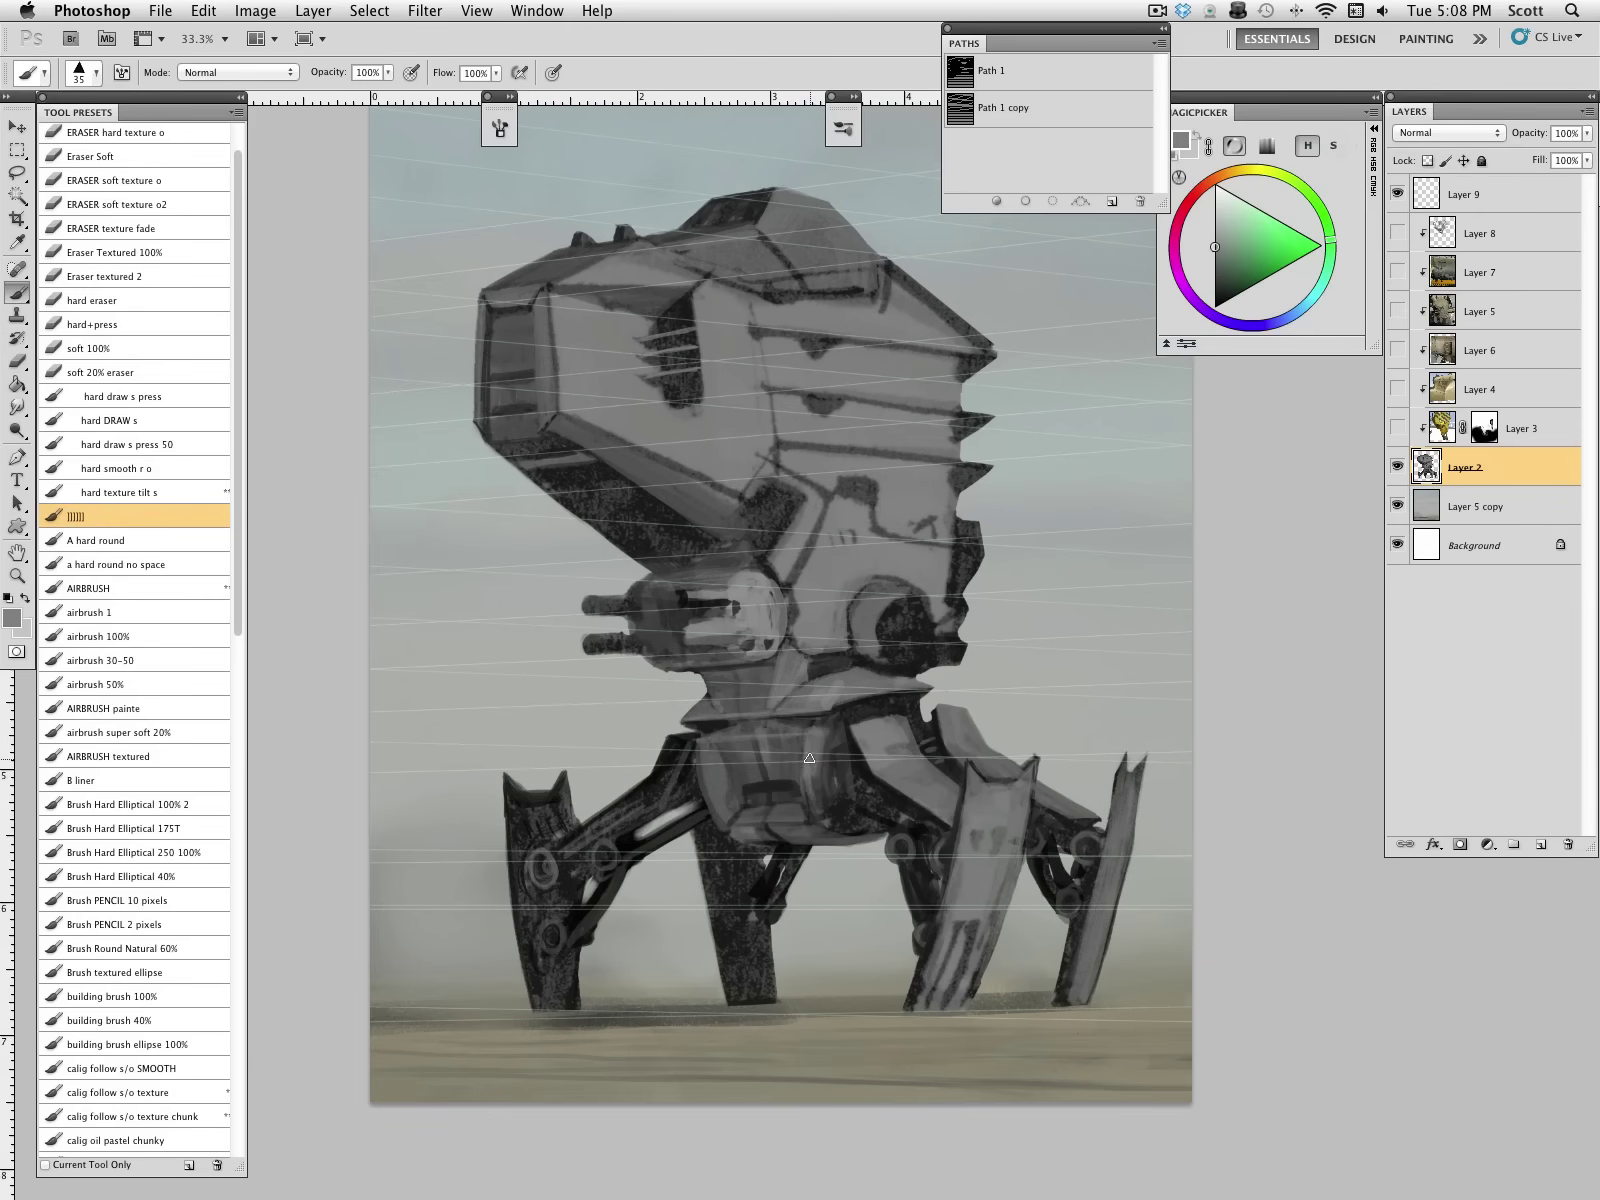
alt+click(816, 793)
alt+click(818, 742)
alt+click(841, 724)
alt+click(841, 724)
alt+click(845, 739)
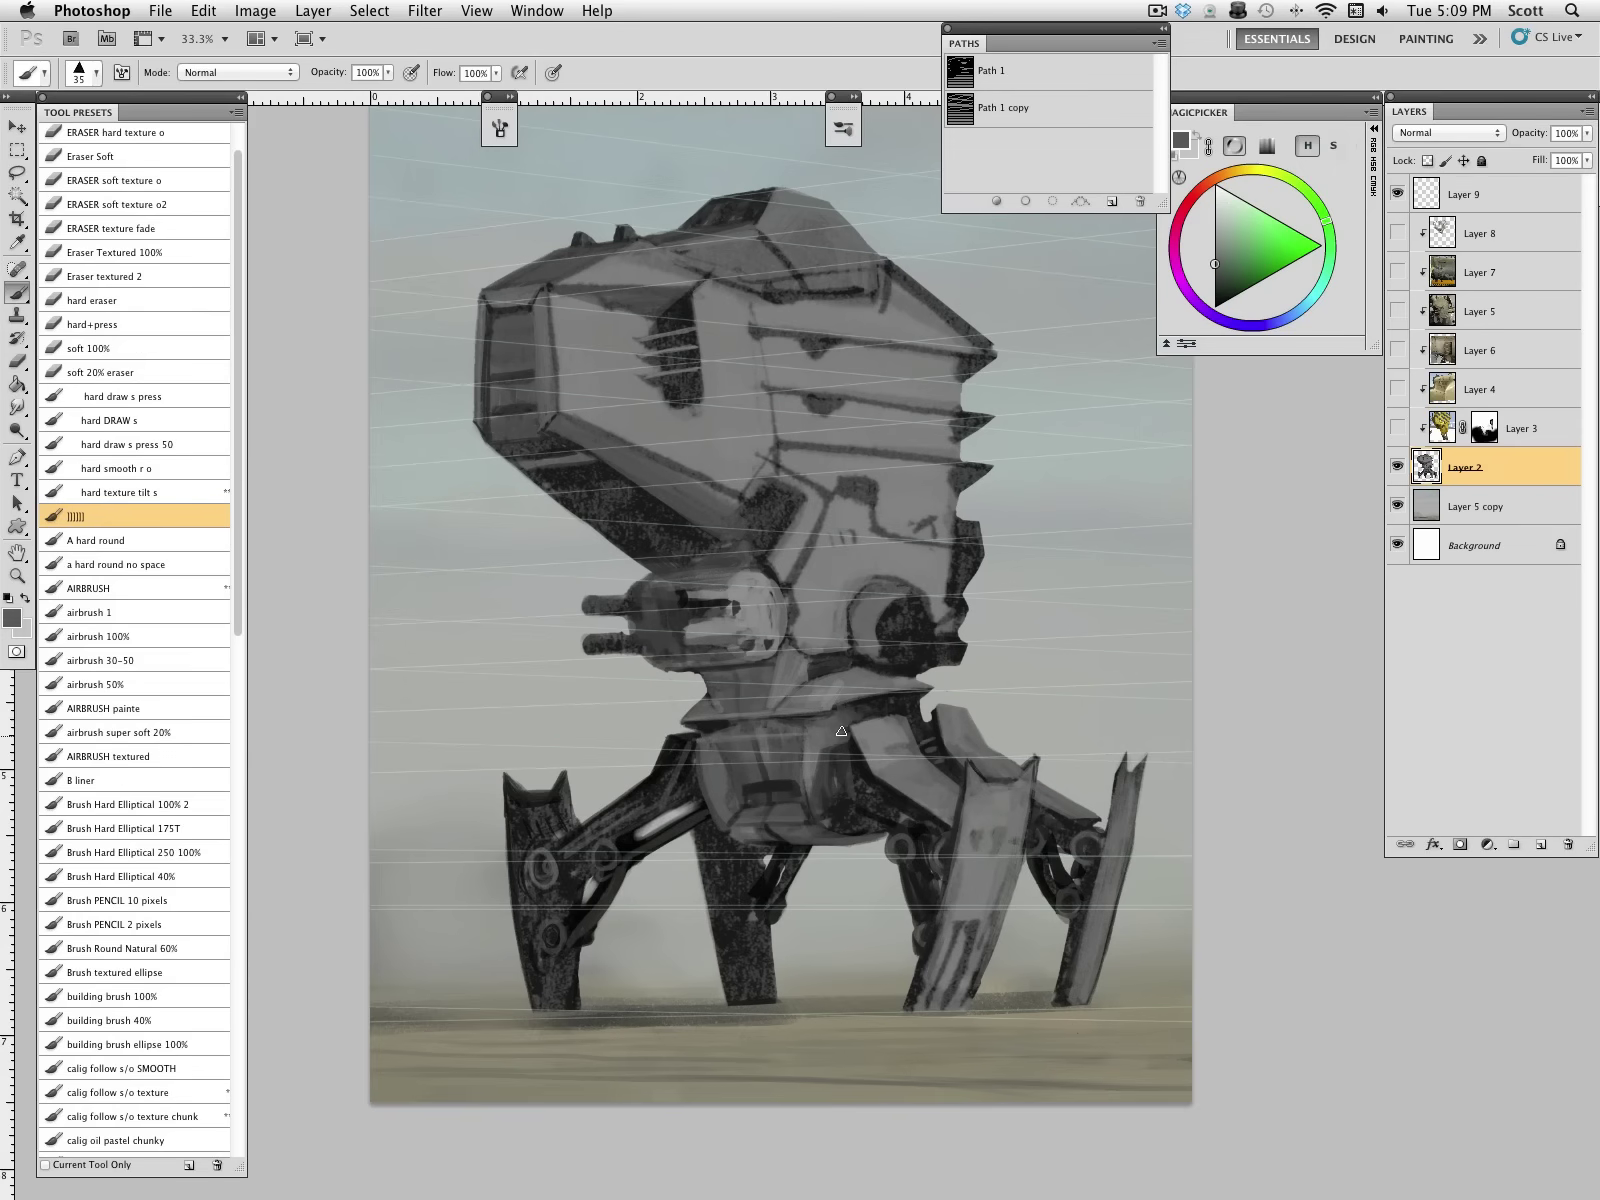
Step: Repaint the pelvis's front plate with sampled greys and redefine its dark slot at brush size 30
alt+click(789, 740)
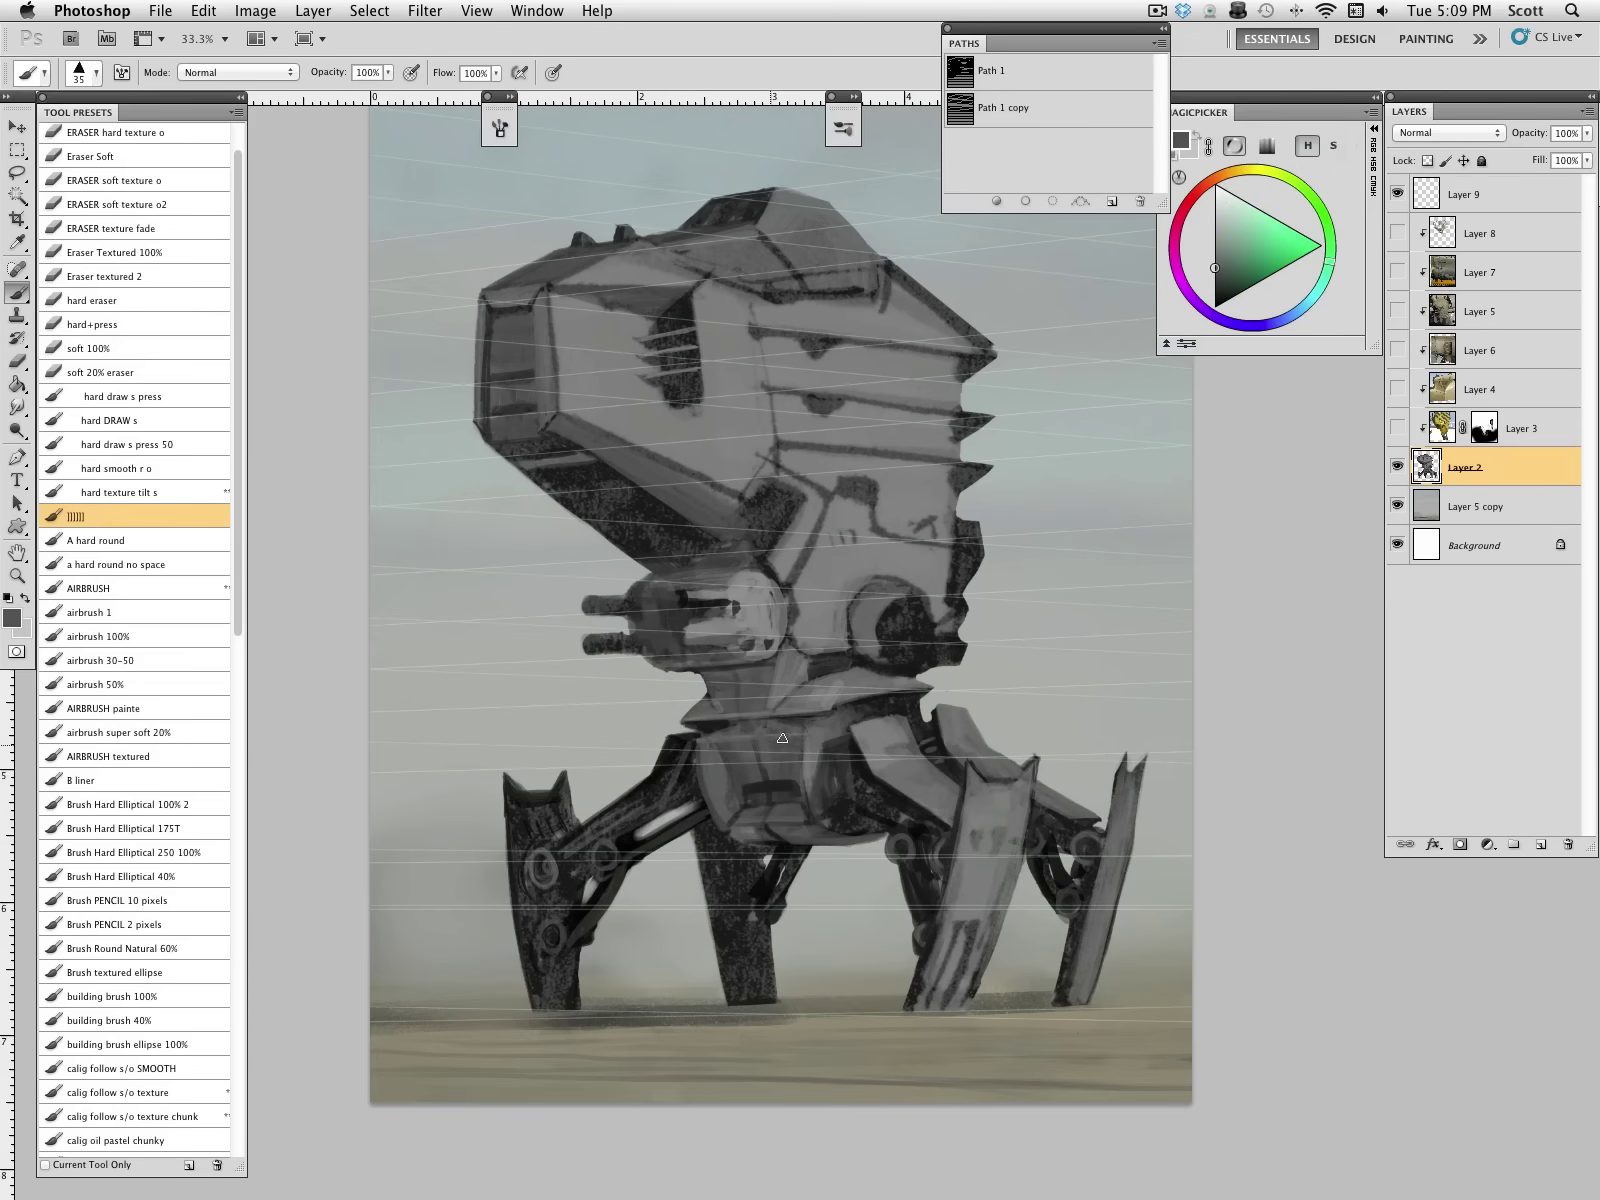
alt+click(784, 720)
alt+click(759, 745)
alt+click(790, 792)
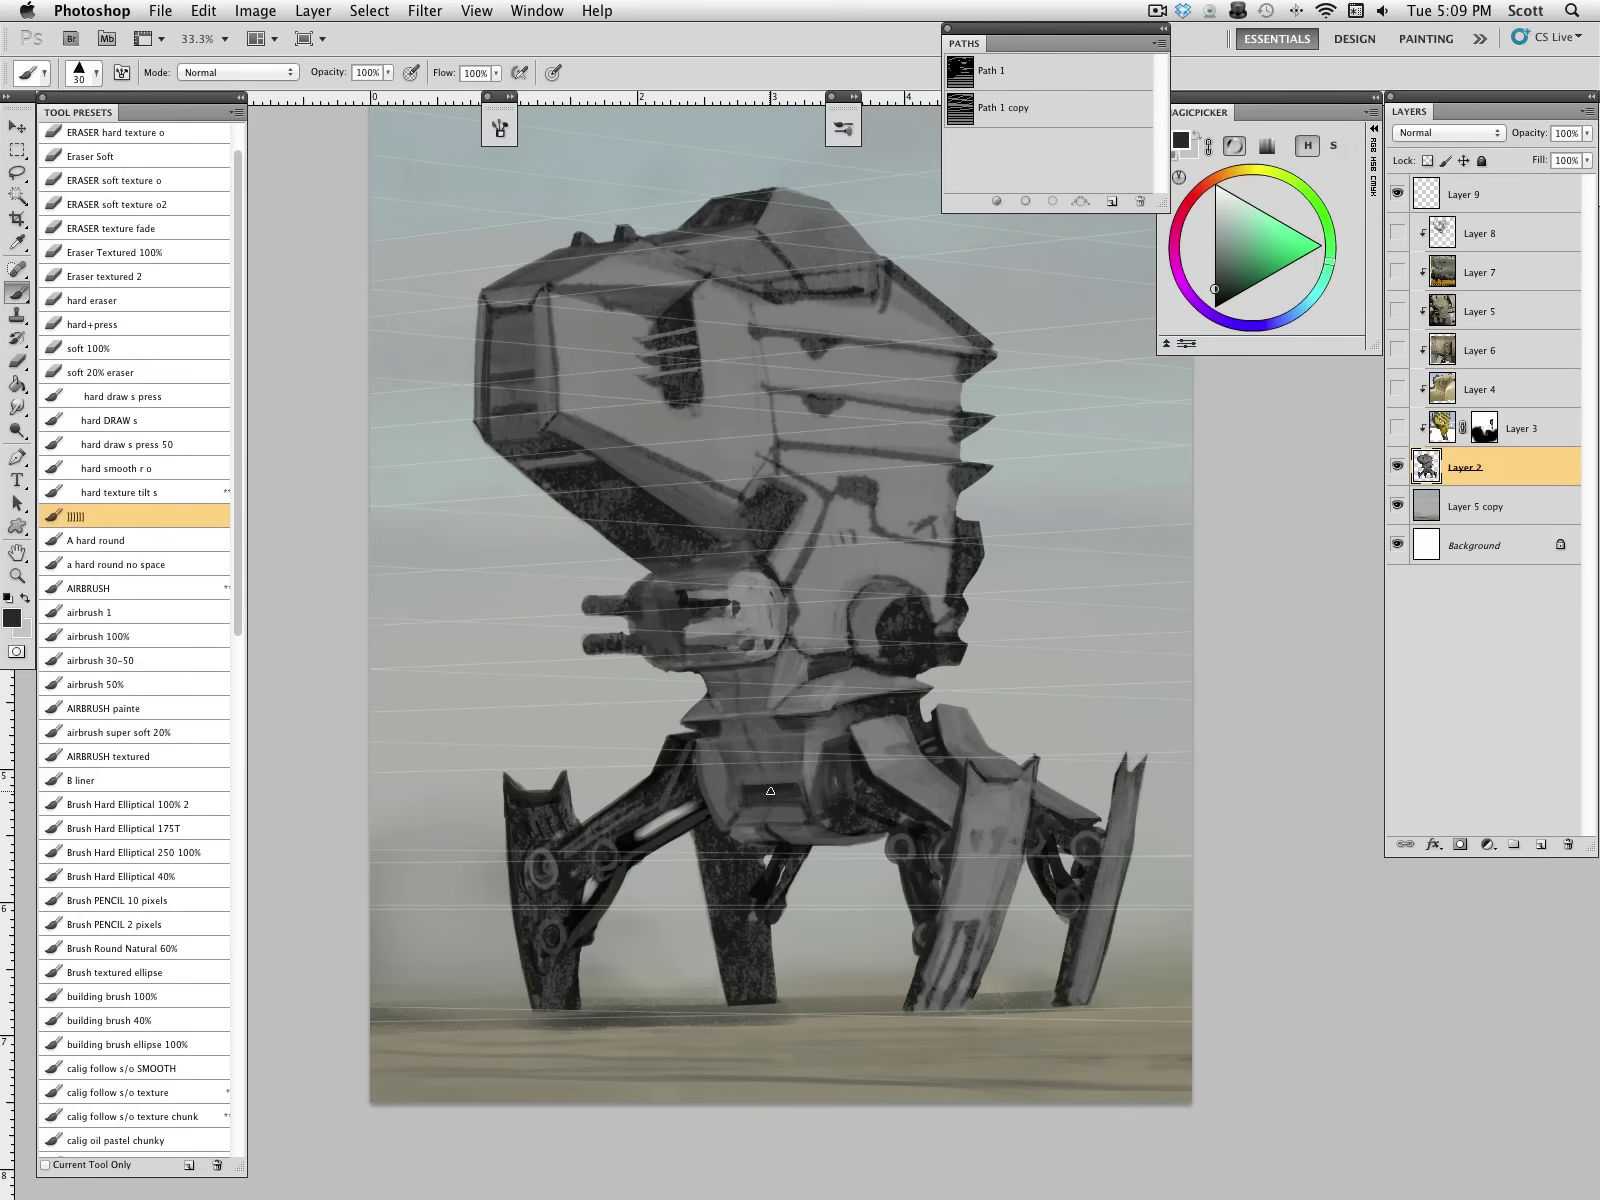
Step: Repaint the edge between the pelvis's front plate and its side with sampled greys, reducing the brush to size 10
alt+click(717, 748)
key(bracketleft)
alt+click(804, 740)
alt+click(796, 741)
alt+click(788, 790)
key(bracketleft)
alt+click(805, 728)
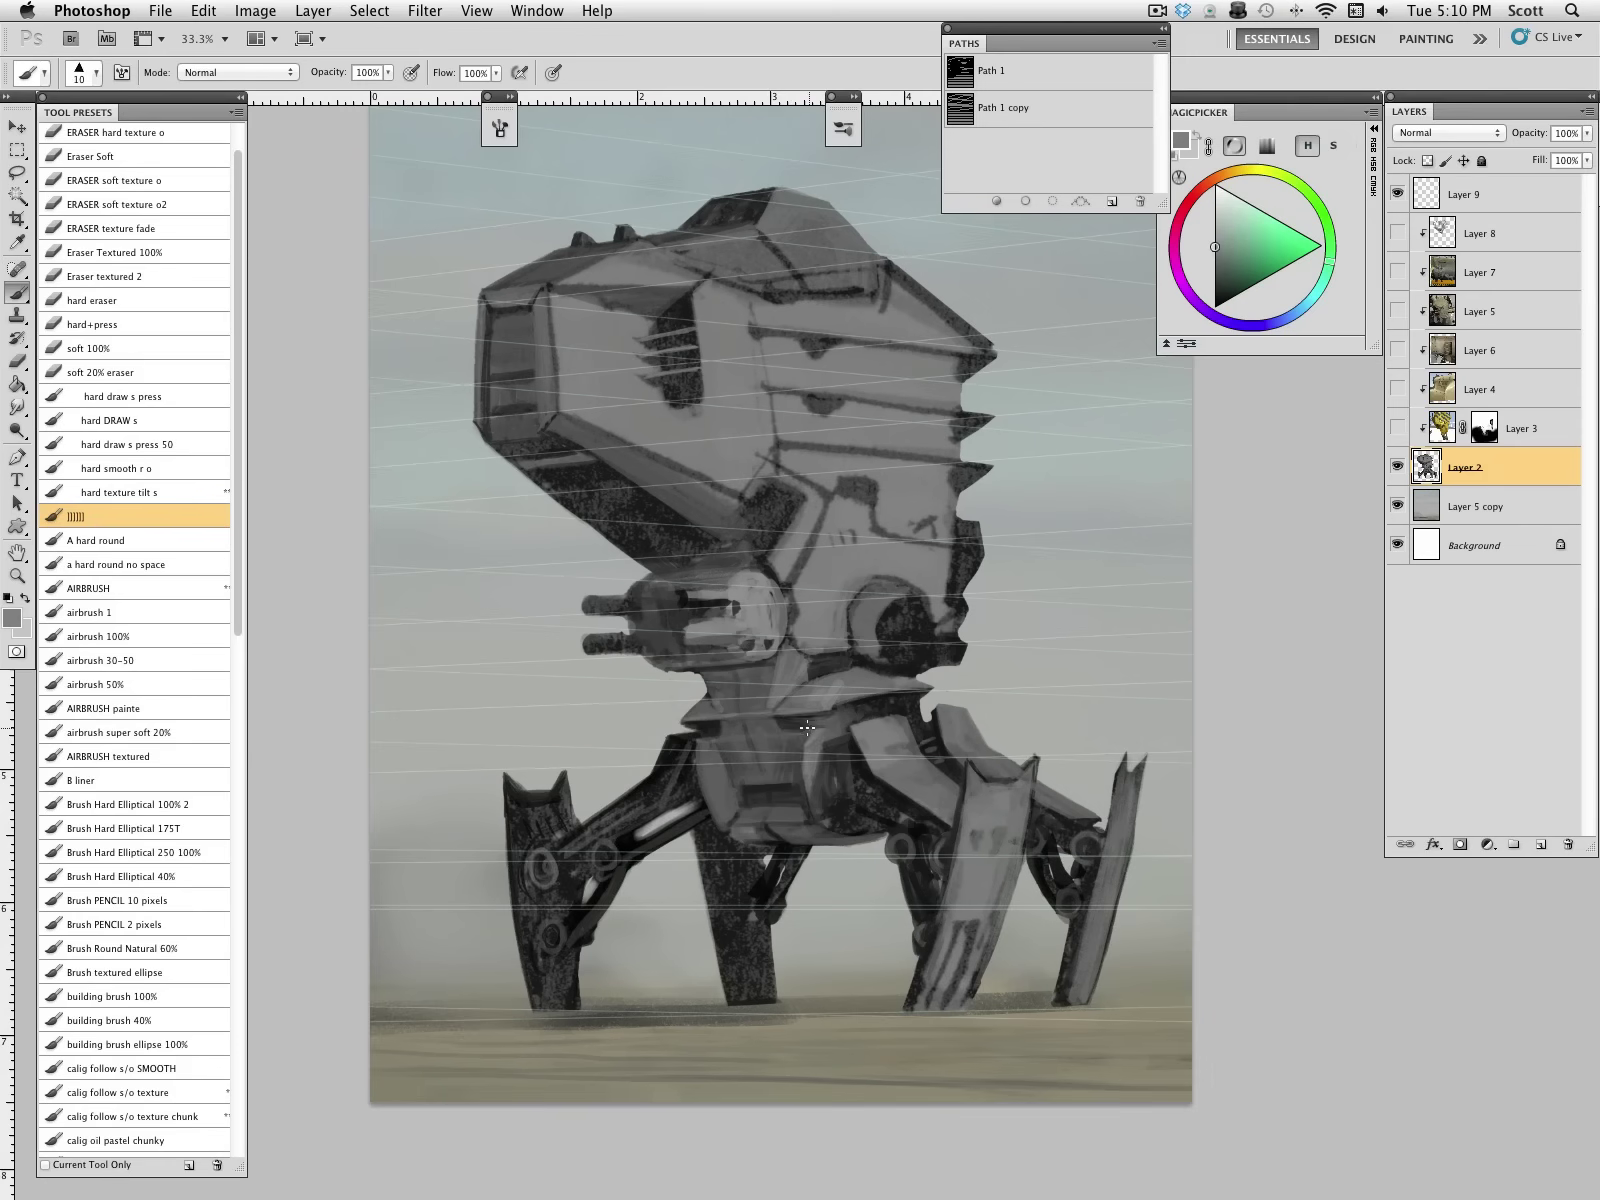
Step: Repaint the pelvis's outer corner beside the far left leg with sampled greys at brush size 20
alt+click(721, 737)
alt+click(712, 743)
key(bracketright)
key(bracketright)
alt+click(685, 742)
drag(693, 746, 681, 766)
alt+click(704, 744)
alt+click(805, 770)
alt+click(787, 797)
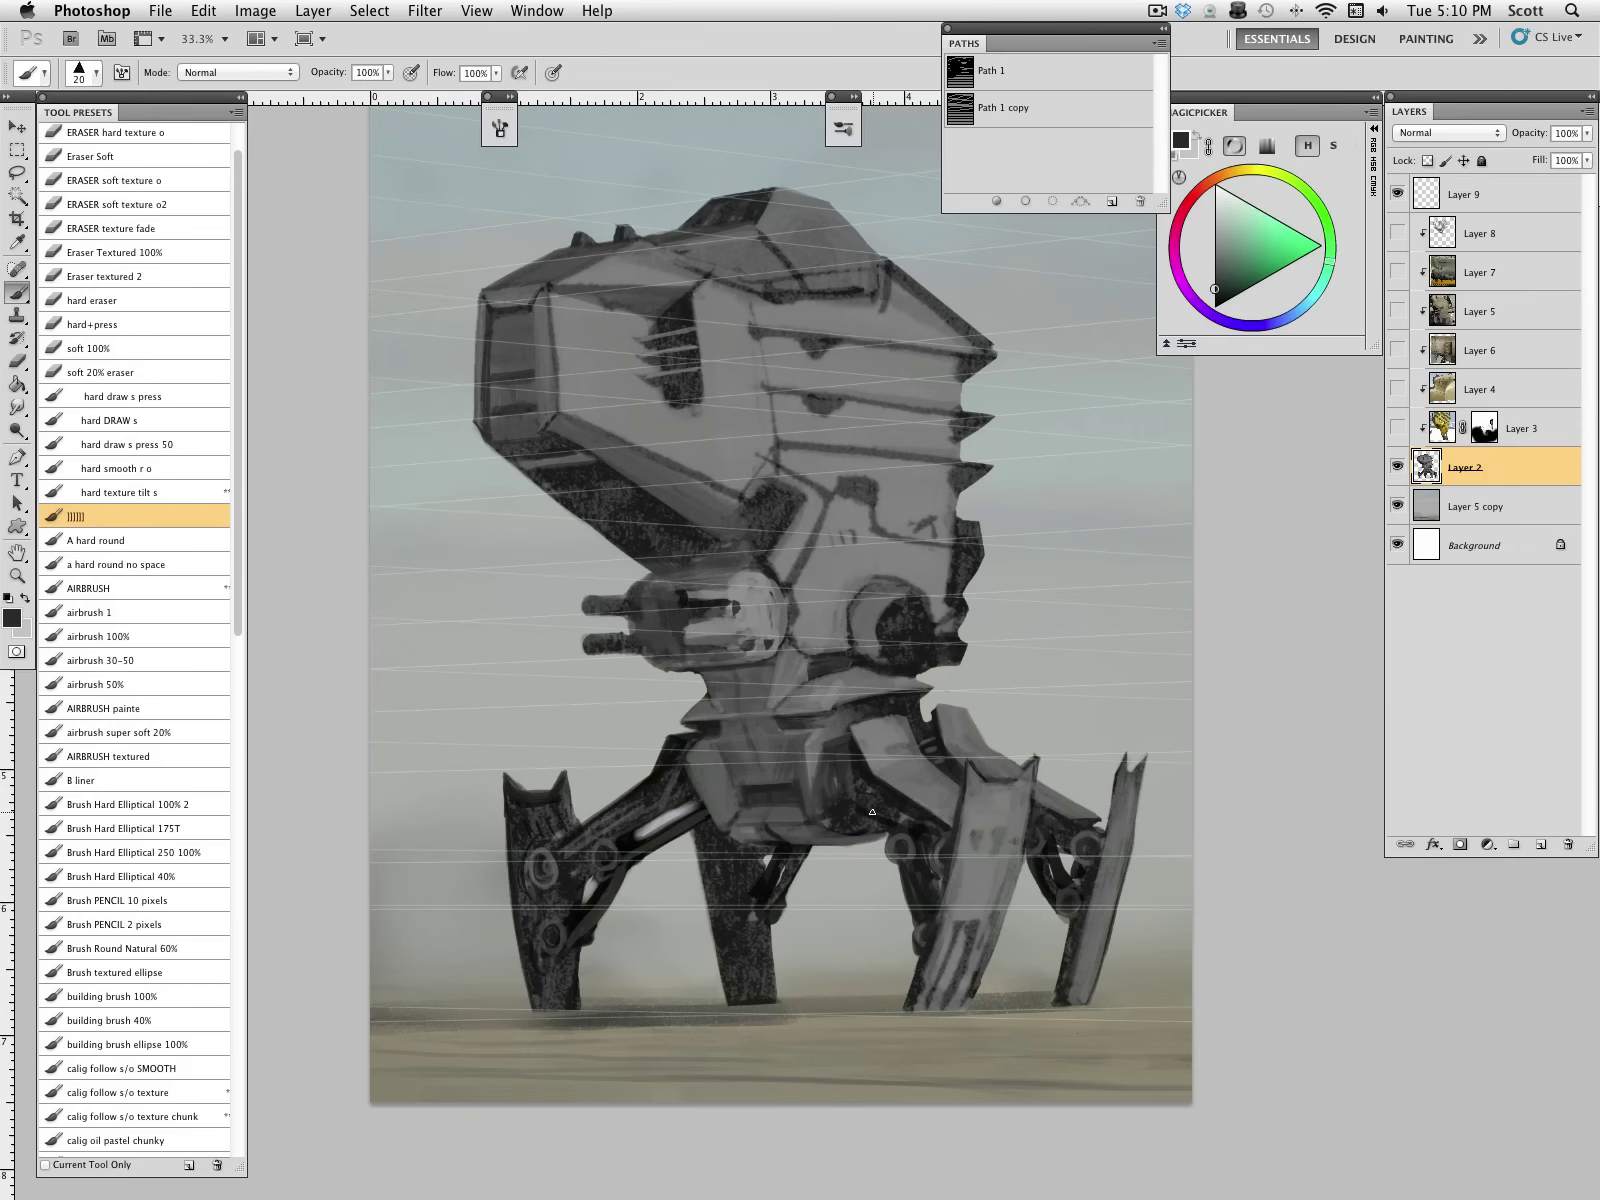
Step: Darken the upper part of the pelvis's front plate beneath the waist with sampled greys at brush size 30
alt+click(817, 757)
alt+click(722, 728)
alt+click(723, 725)
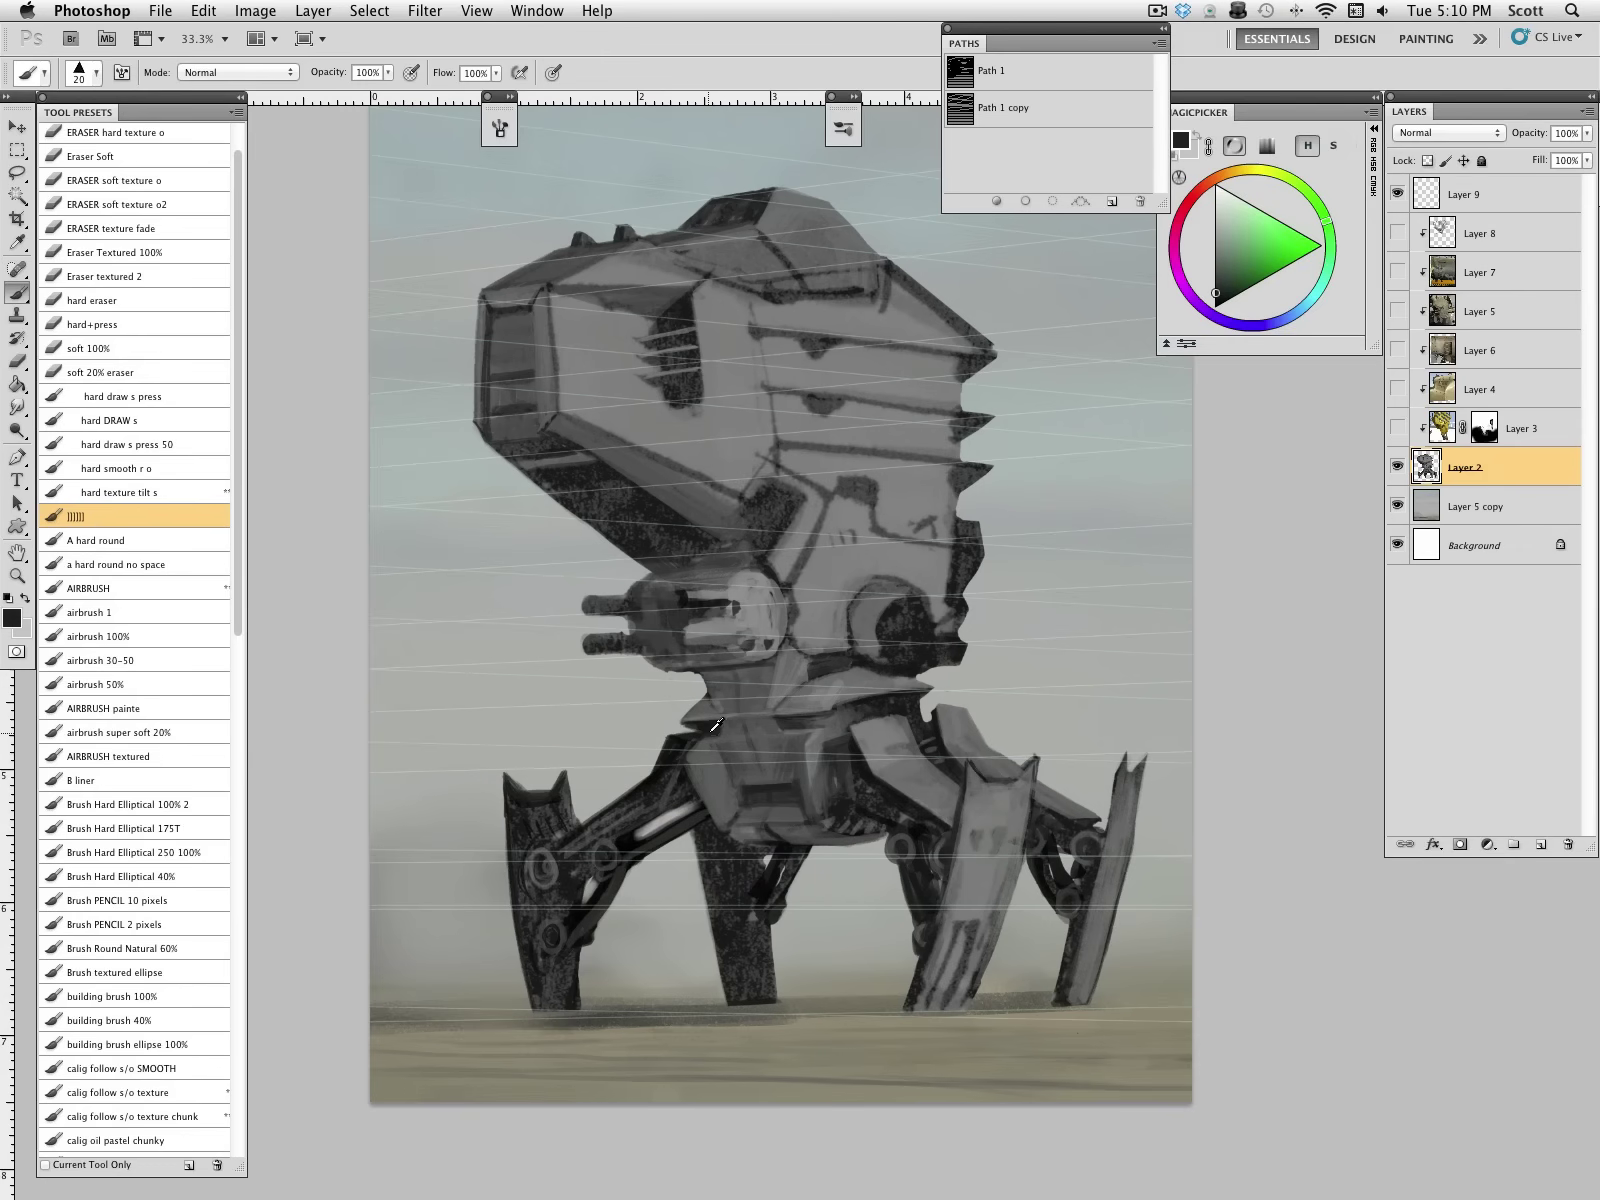
alt+click(714, 745)
alt+click(720, 752)
alt+click(712, 742)
key(])
mouse_move(713, 742)
mouse_down()
mouse_move(735, 800)
mouse_move(740, 740)
mouse_up()
alt+click(728, 775)
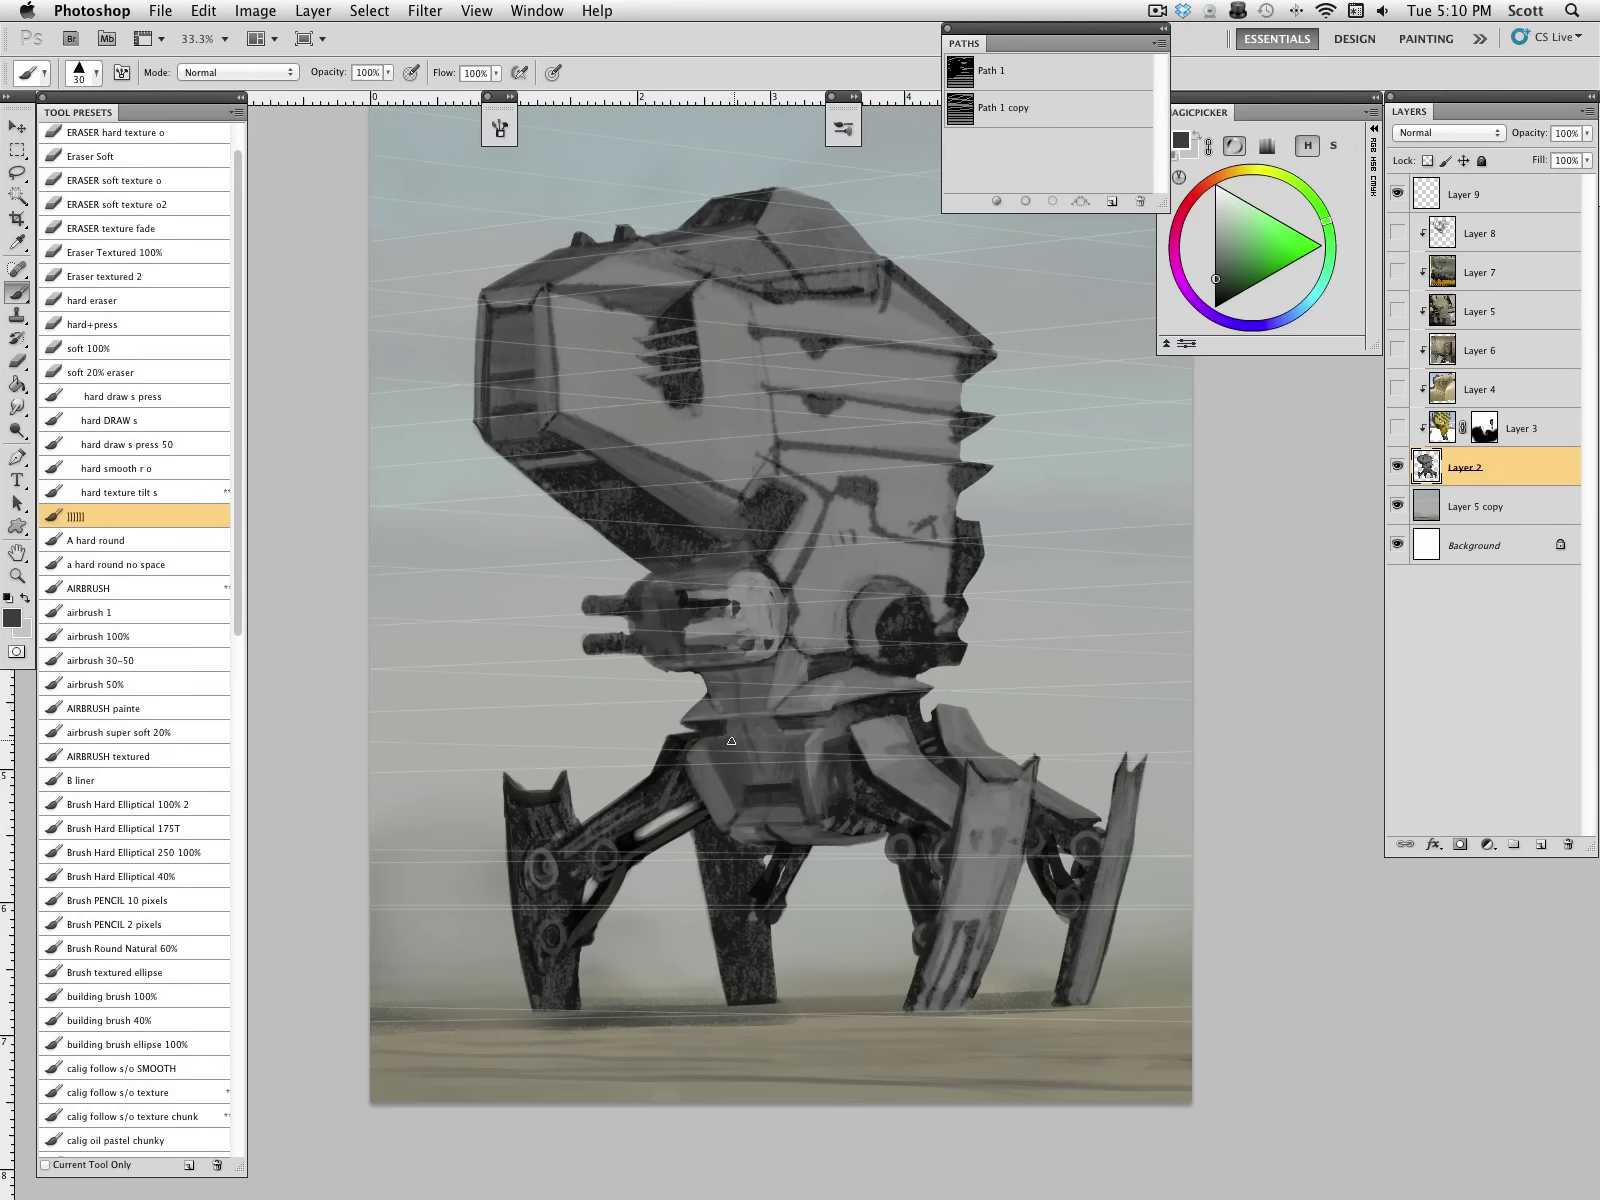
Step: Clean up the pelvis plate's edges with sampled greys, finishing at brush size 20, and save the document
alt+click(731, 733)
alt+click(721, 730)
alt+click(779, 738)
alt+click(808, 764)
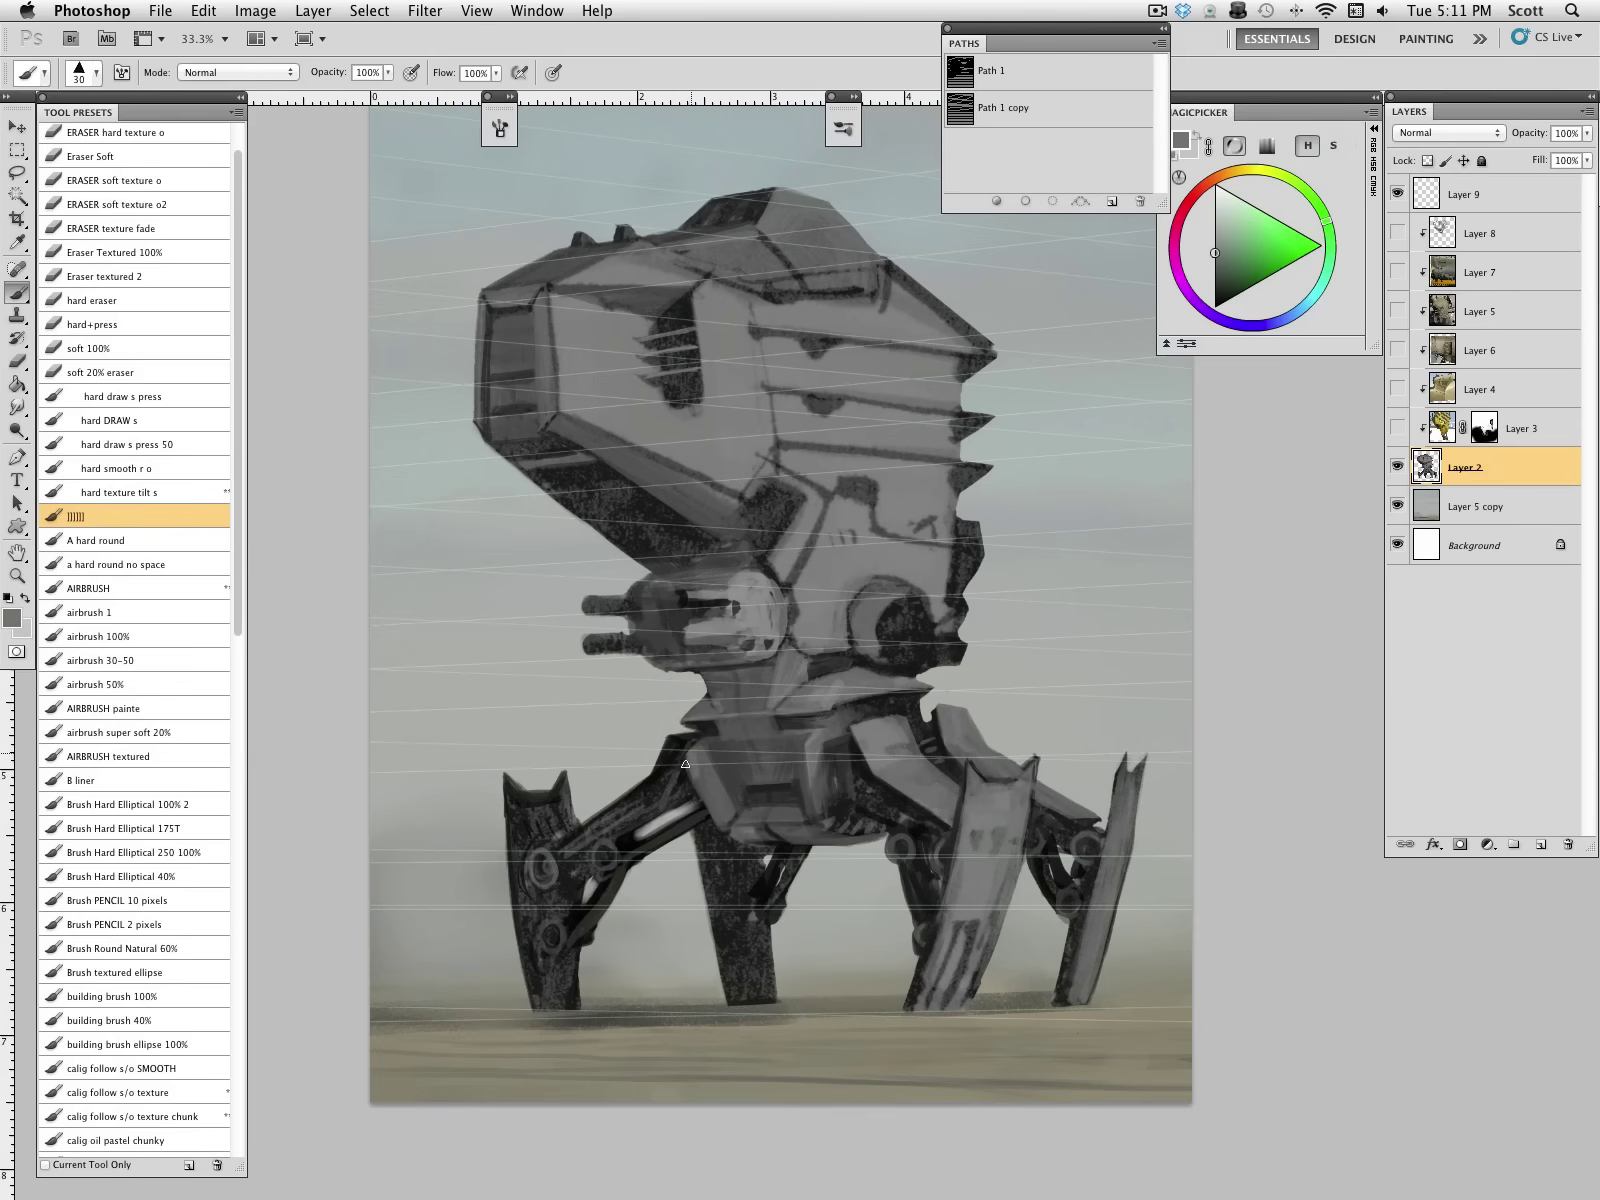
key(bracketleft)
alt+click(689, 747)
alt+click(744, 836)
key(super+s)
Step: Lower the opacity of the perspective grid on Layer 9, and make Layers 8, 7 and 5 visible
click(1430, 196)
drag(1587, 133, 1495, 155)
click(1448, 238)
drag(1397, 311, 1397, 233)
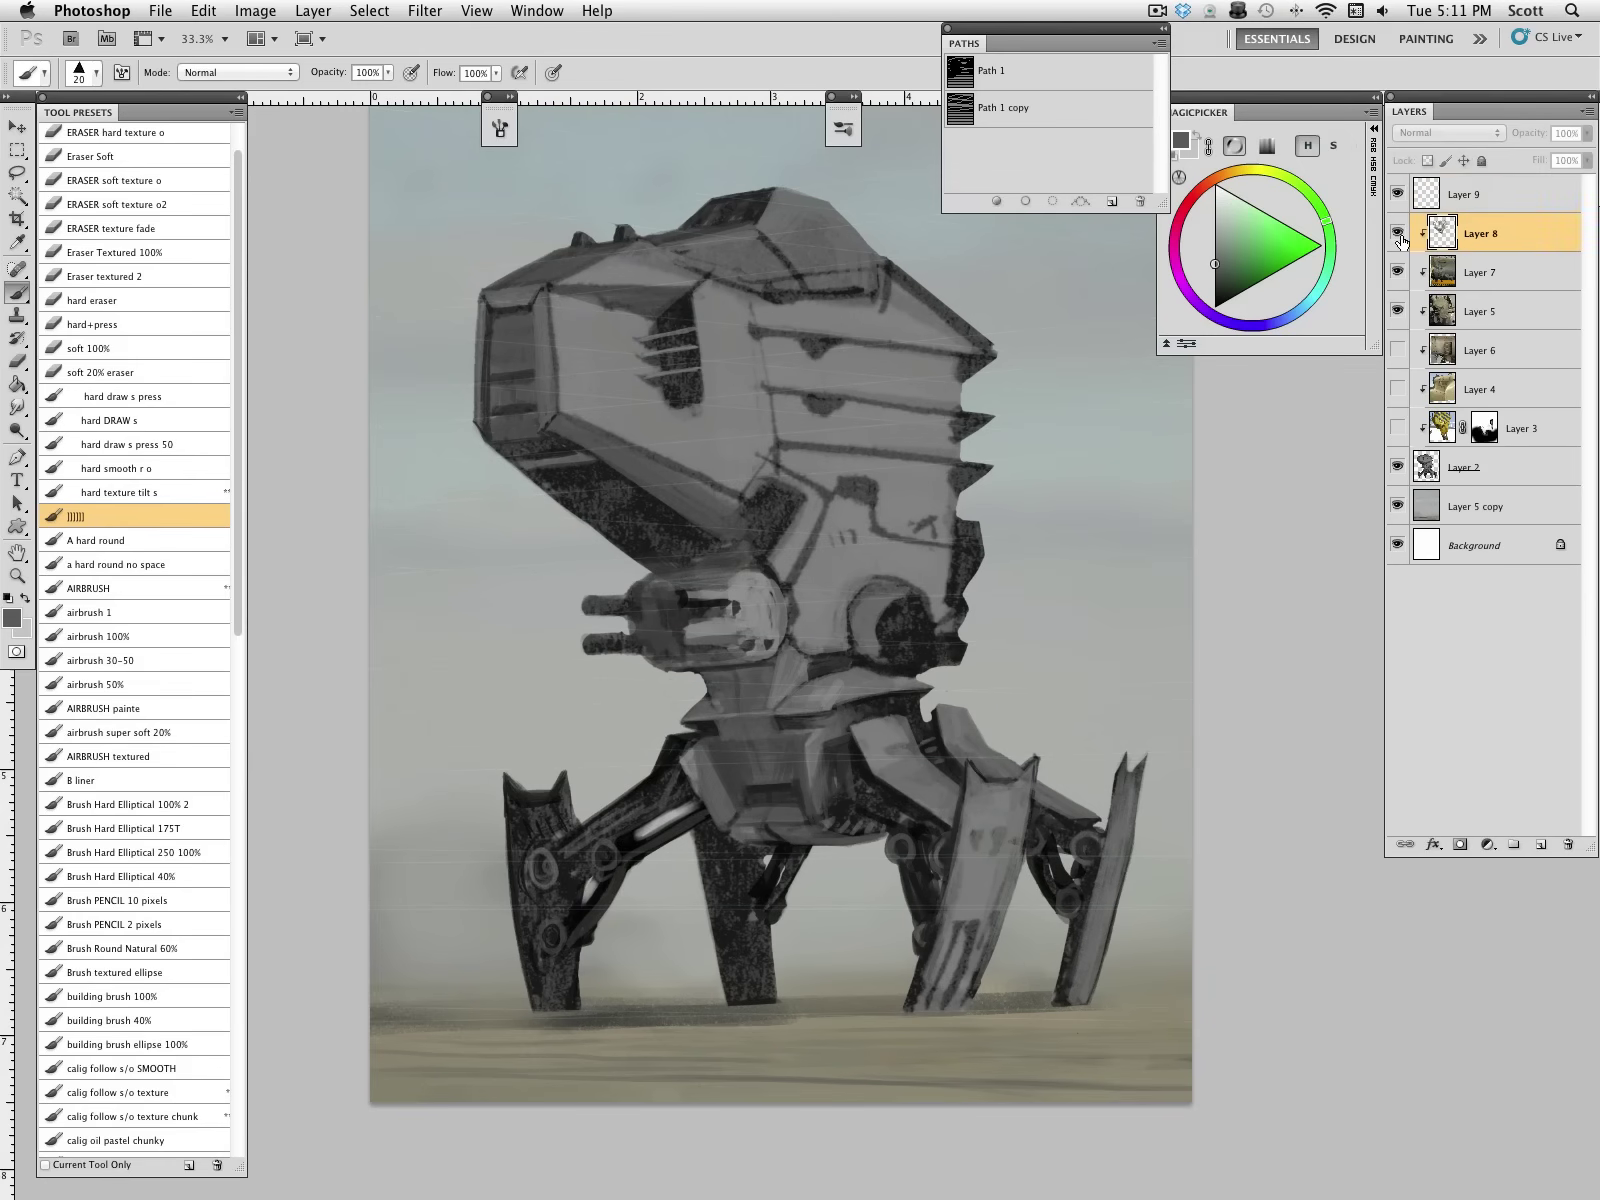
Step: Compare the color layers by toggling their visibility, leaving Layer 8 hidden and Layer 7 selected
key(z)
click(784, 350)
drag(778, 368, 790, 266)
drag(805, 557, 803, 674)
scroll(794, 678, down, 3)
alt+click(830, 700)
click(1445, 278)
click(1398, 233)
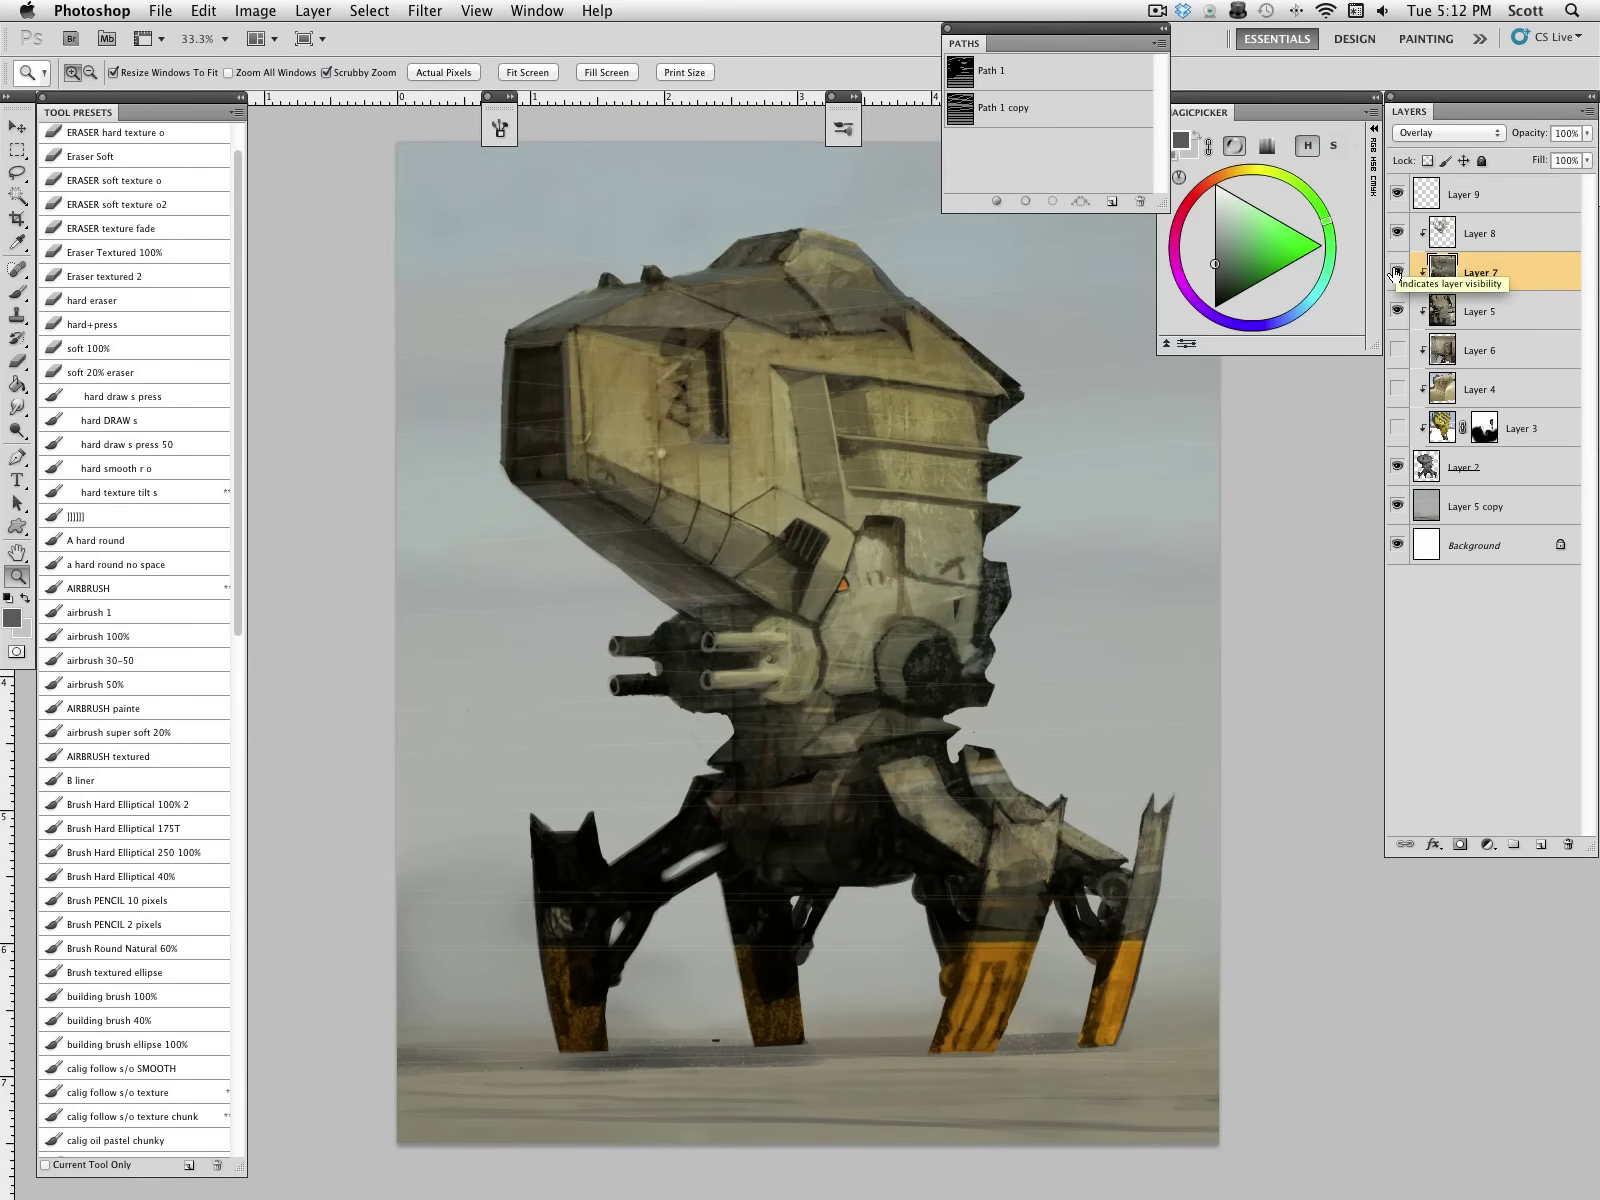
click(1397, 272)
click(1445, 313)
click(1397, 272)
click(1443, 280)
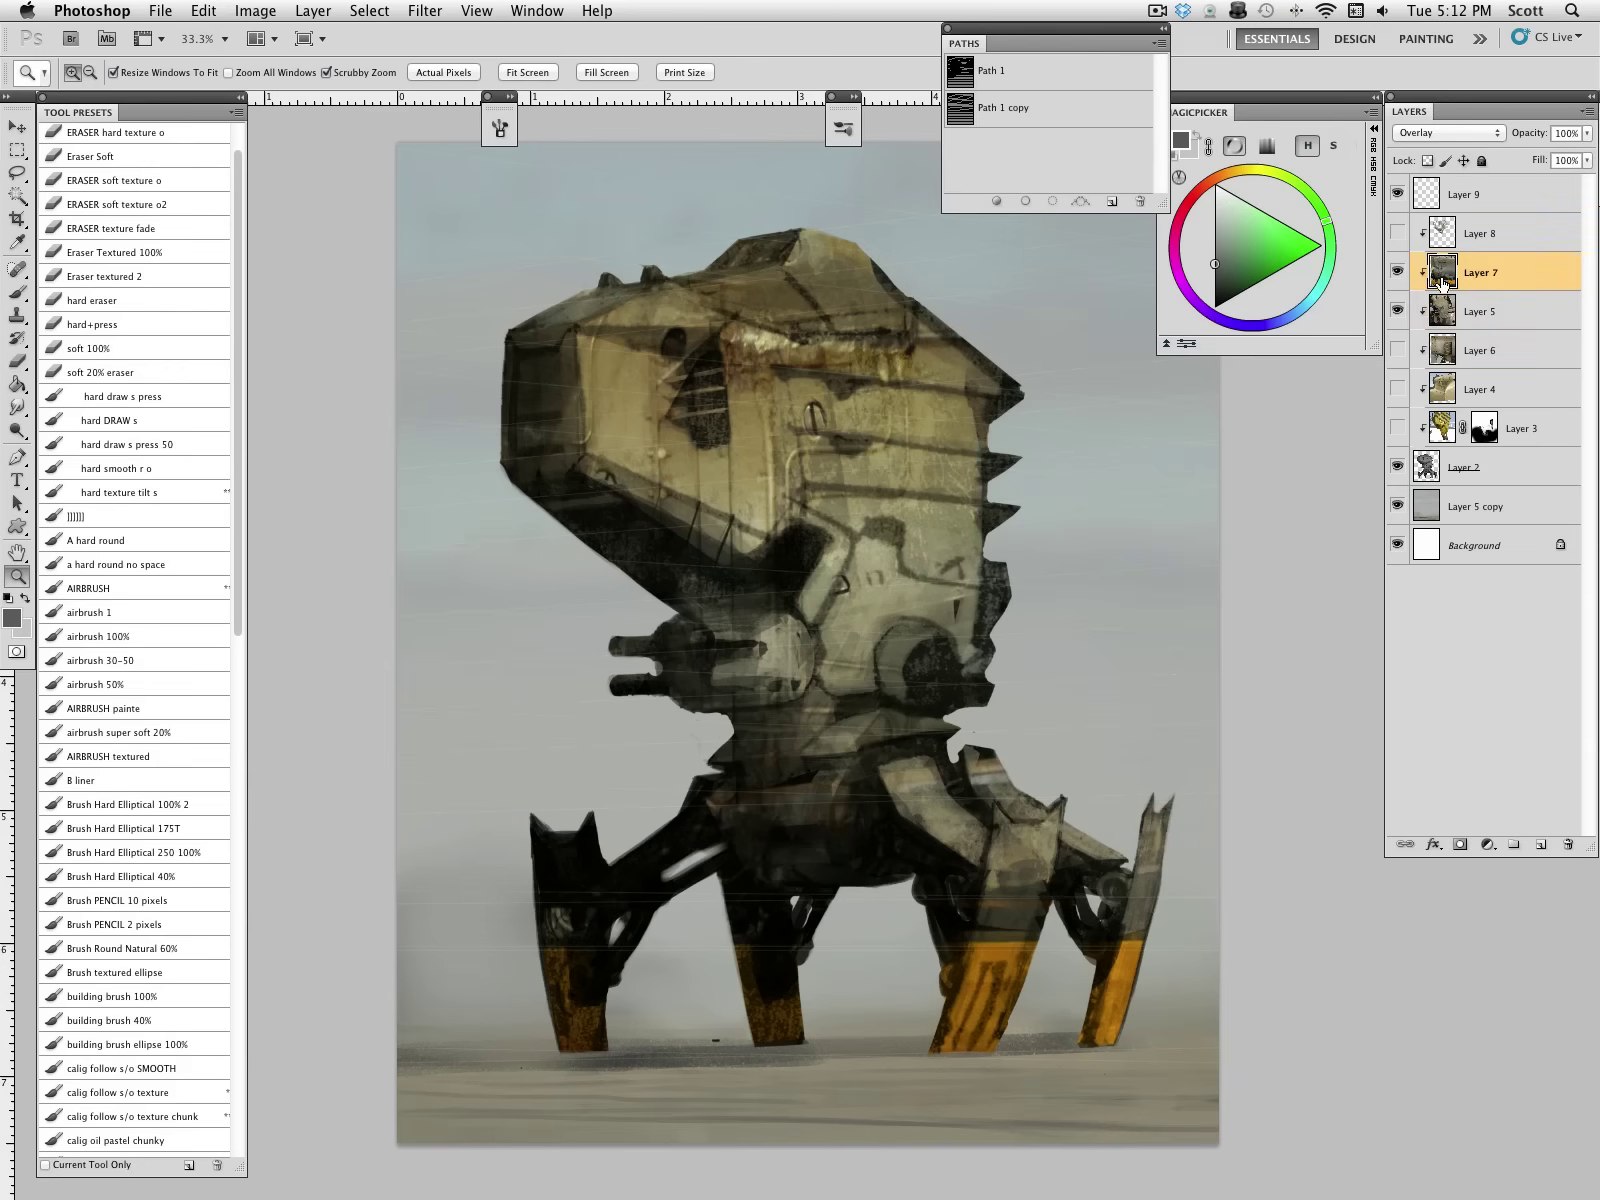
Step: Tint the pelvis on Layer 7 with olive sampled from the torso, using the "||||||" brush at size 125
click(75, 516)
alt+click(905, 600)
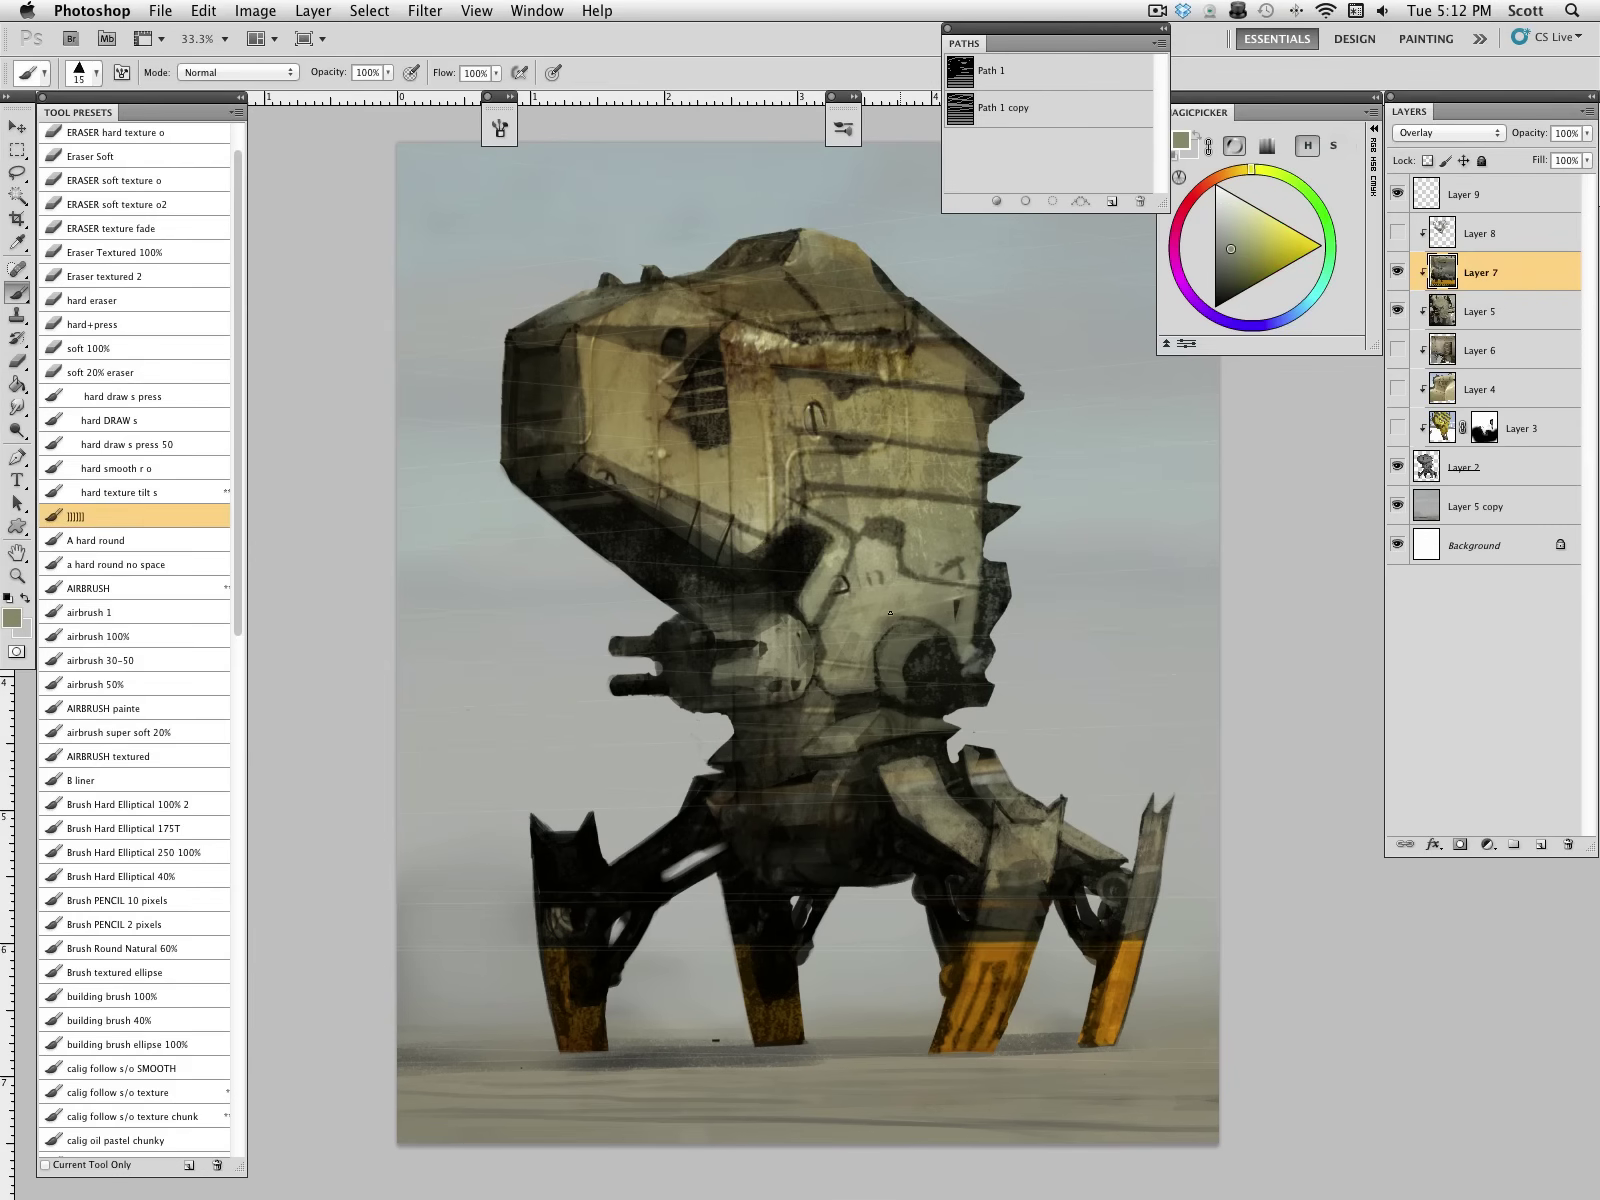
key(bracketright)
key(bracketright)
key(bracketright)
key(bracketright)
key(bracketright)
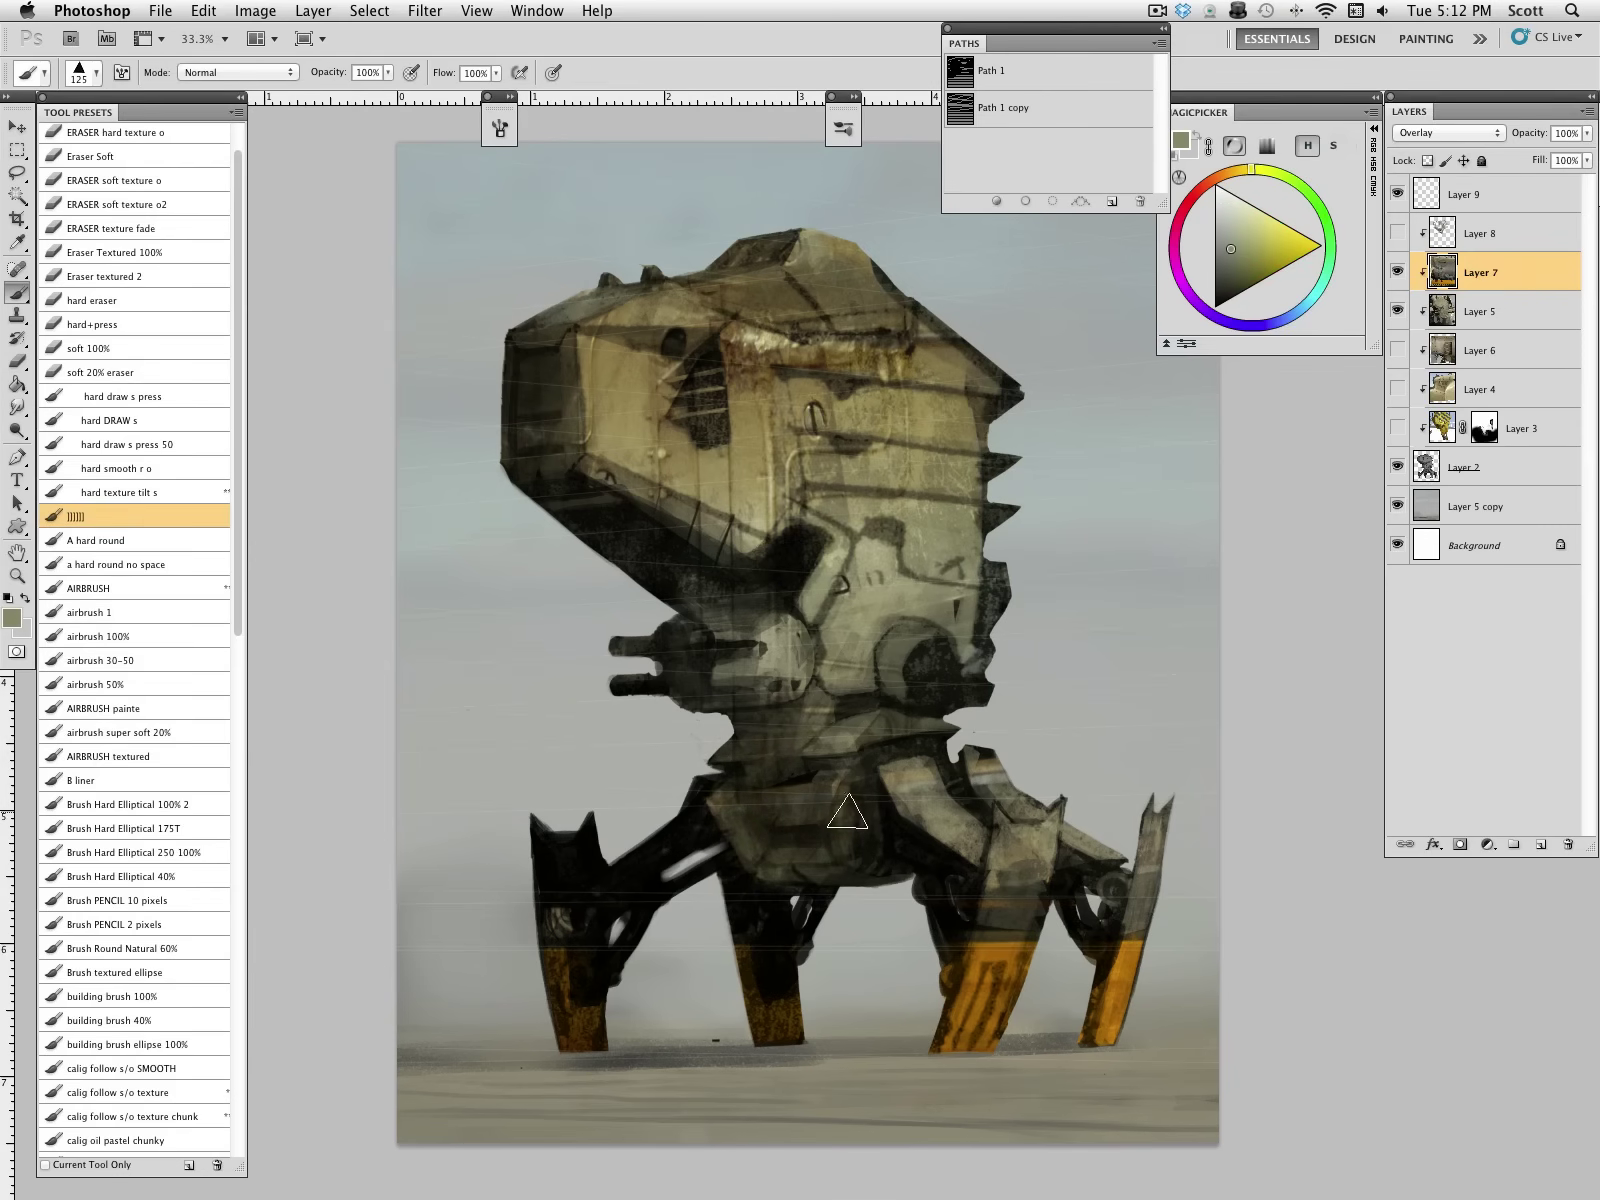
Step: Tint the right legs' upper segments on Layer 5 with sampled olive and sky grey at brush size 125
alt+click(900, 776)
key(alt+bracketleft)
alt+click(1021, 689)
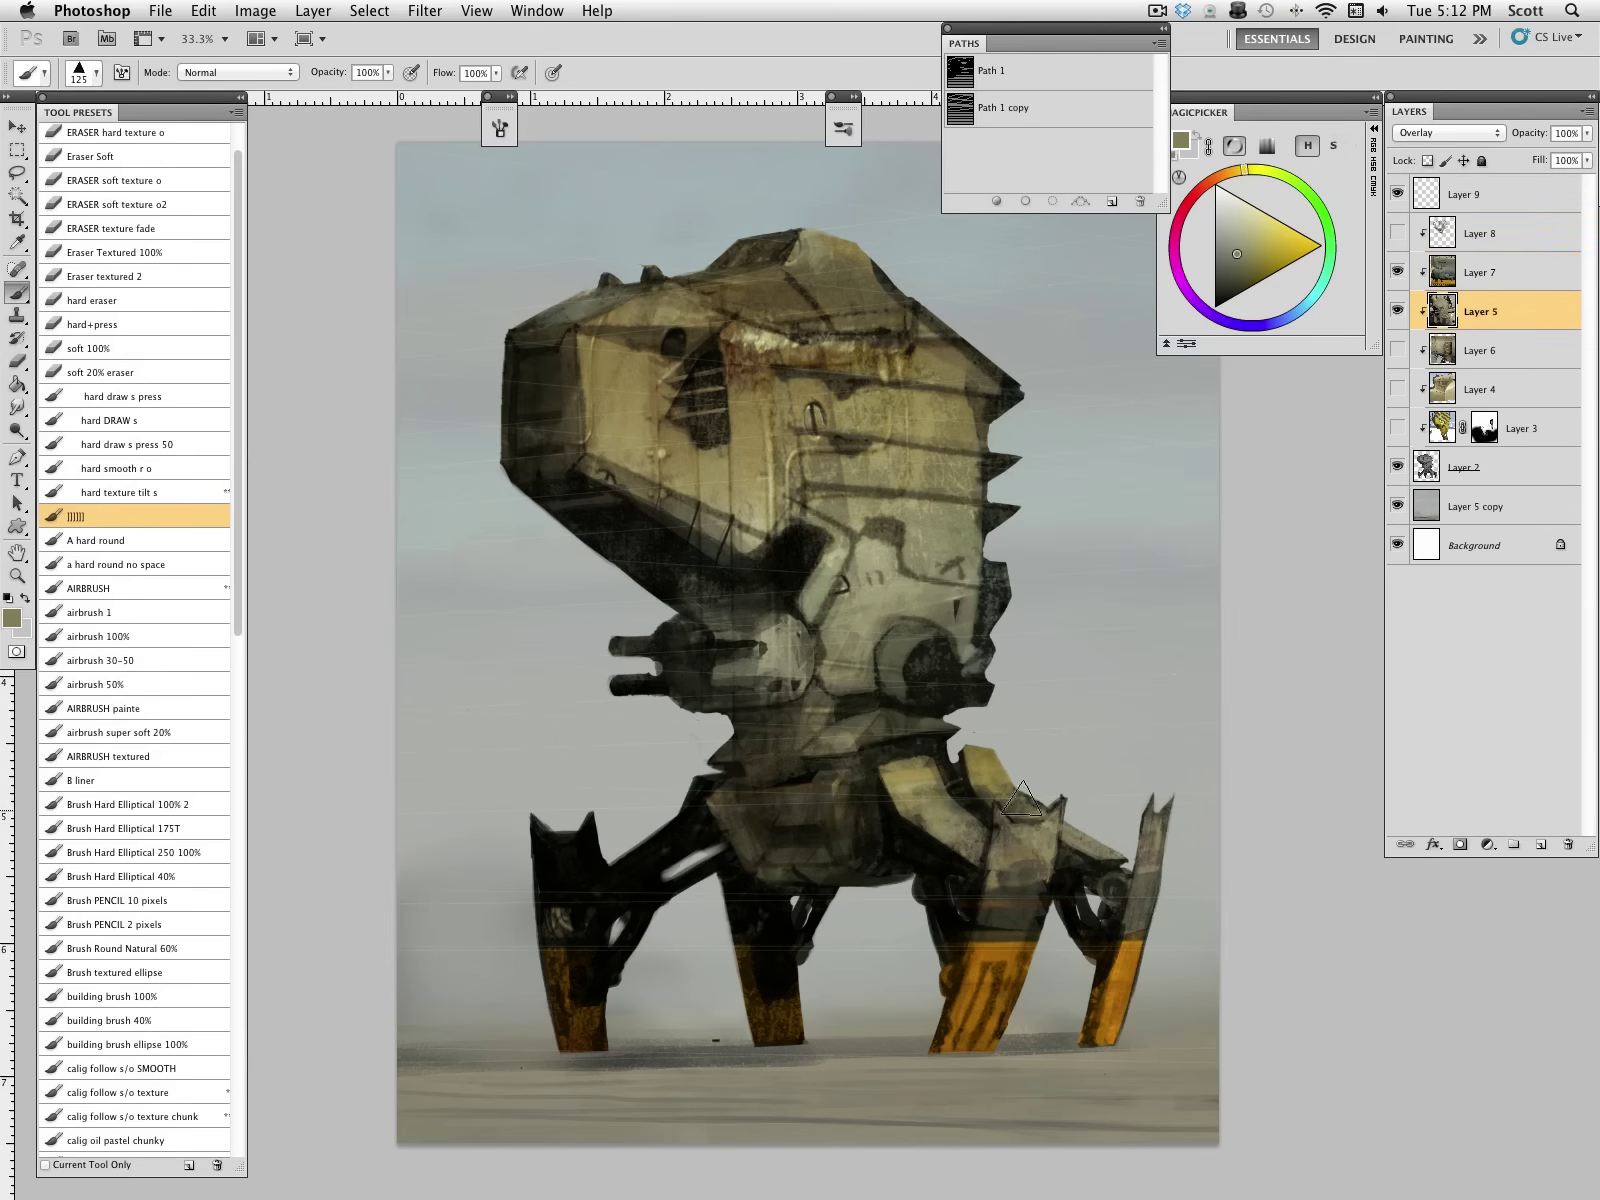
alt+click(1033, 425)
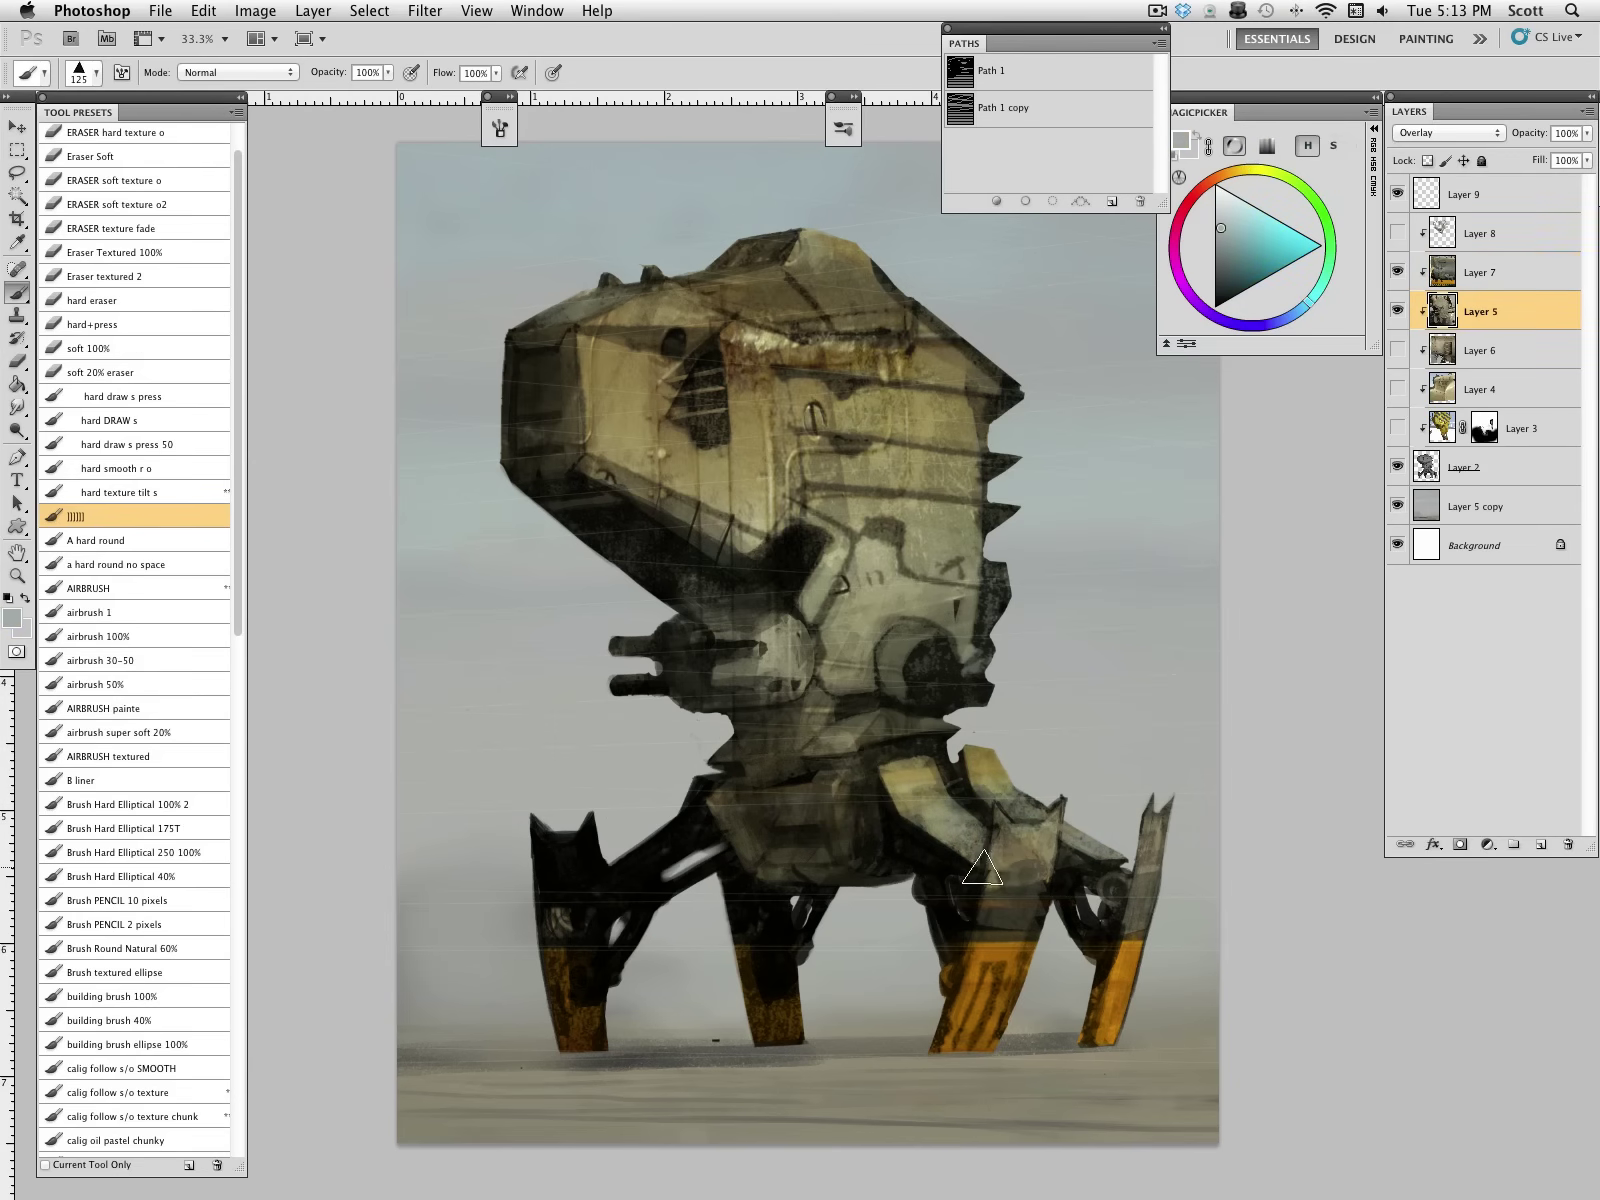
Step: Continue toning the robot on Layer 5, including its side guns, with sampled dark and olive colors at brush size 125
alt+click(572, 988)
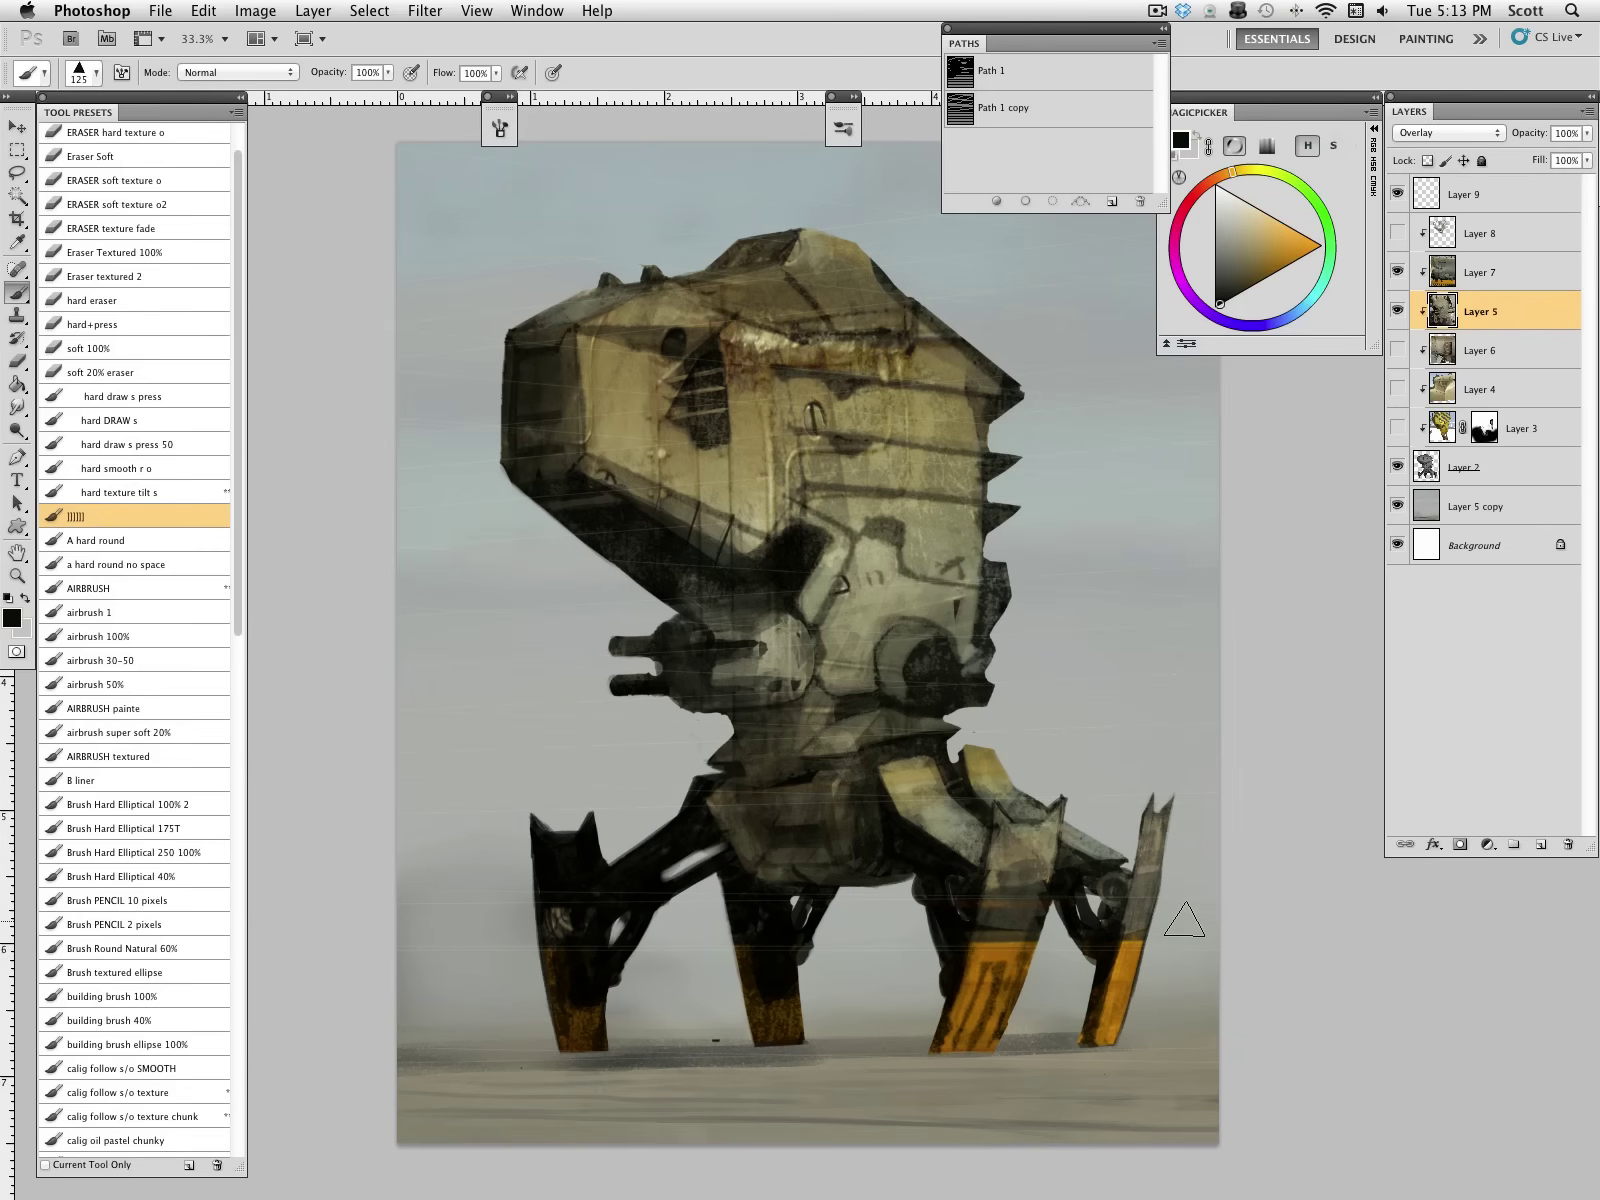
alt+click(876, 555)
mouse_move(754, 634)
mouse_down()
mouse_move(676, 664)
mouse_move(677, 682)
mouse_up()
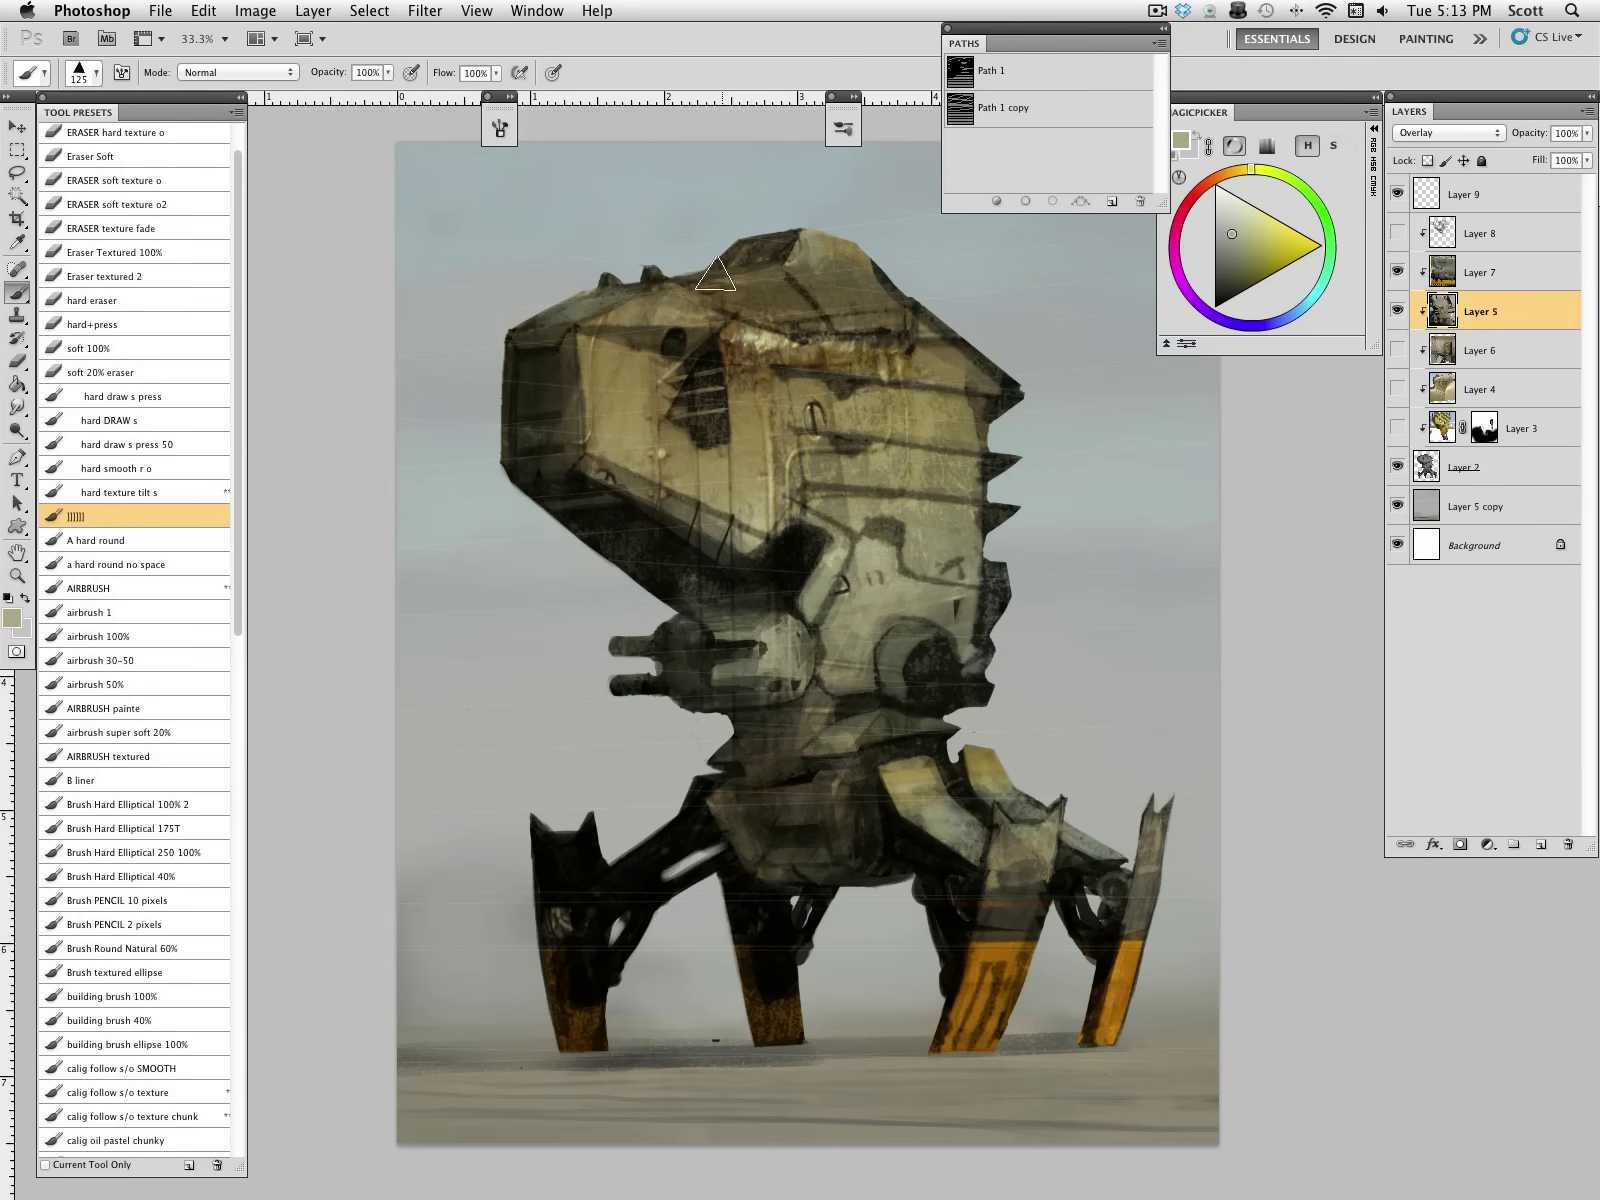
alt+click(823, 278)
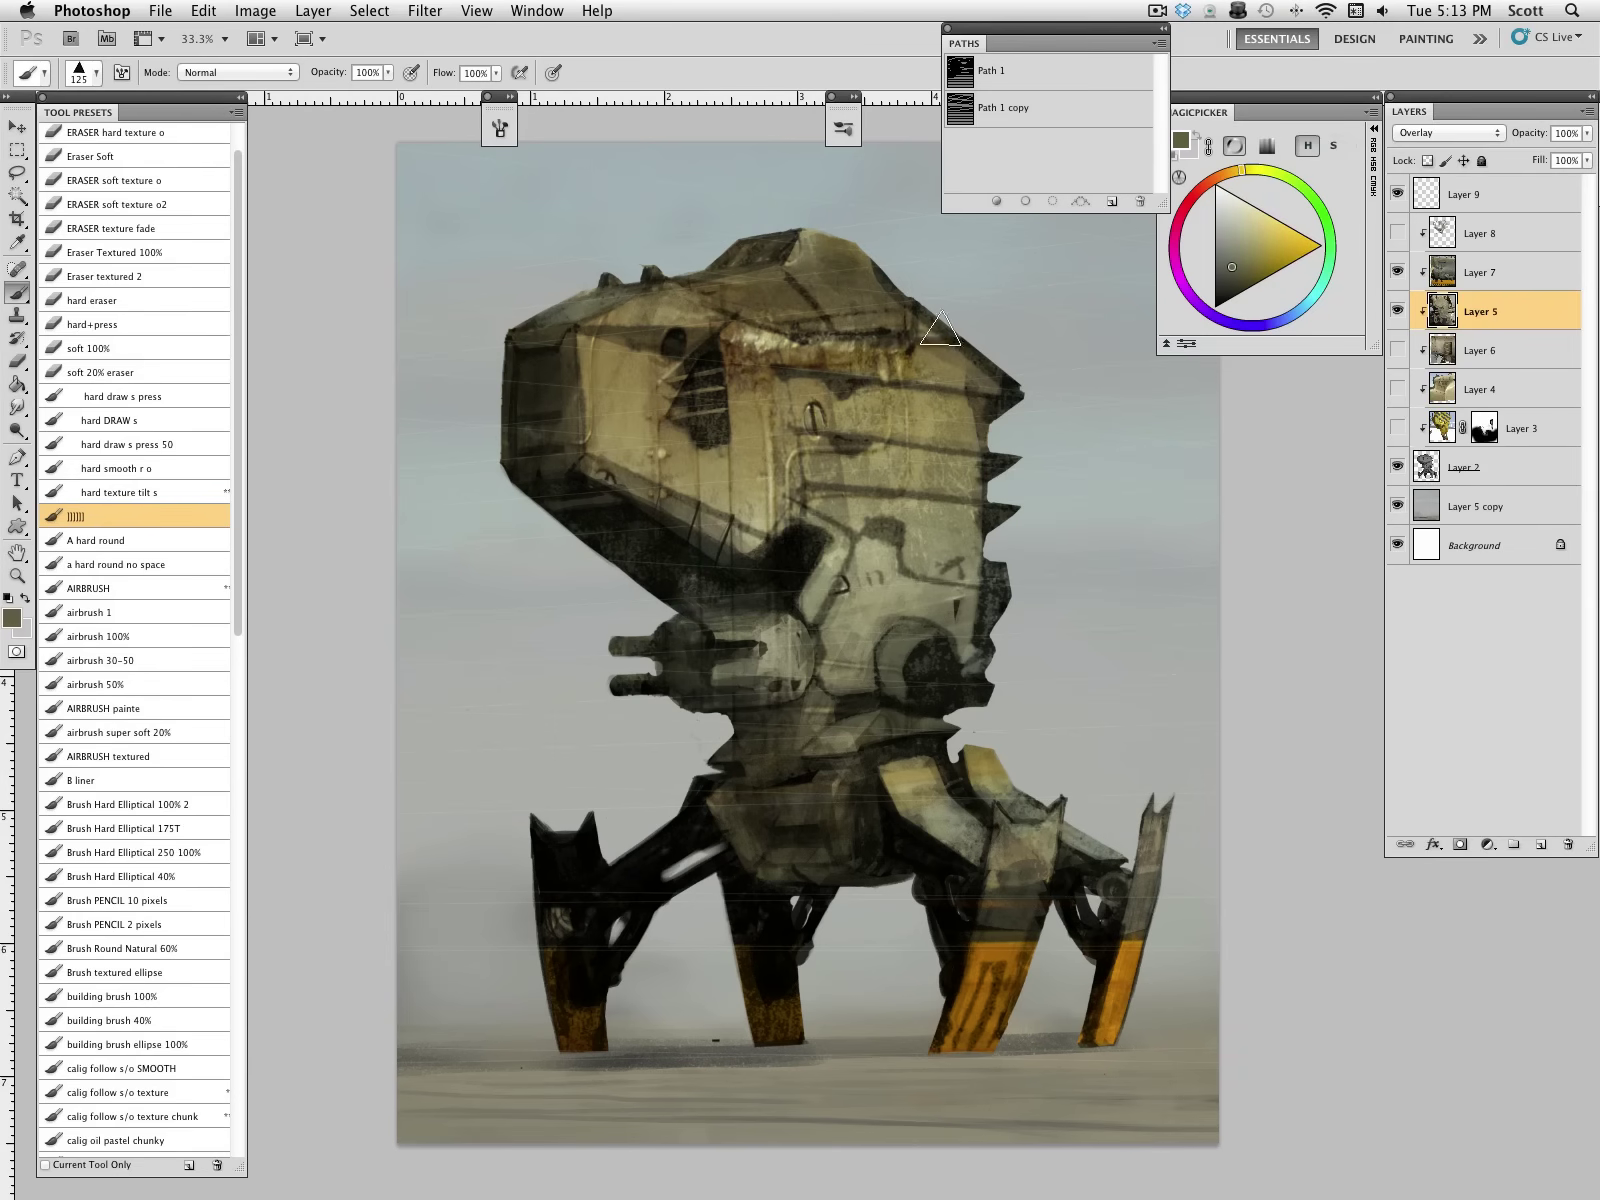
Step: Tint the torso's round joint and the right legs on Layer 7 with sampled colors, including dark brown, at brush size 125
click(1480, 272)
alt+click(923, 374)
alt+click(1008, 897)
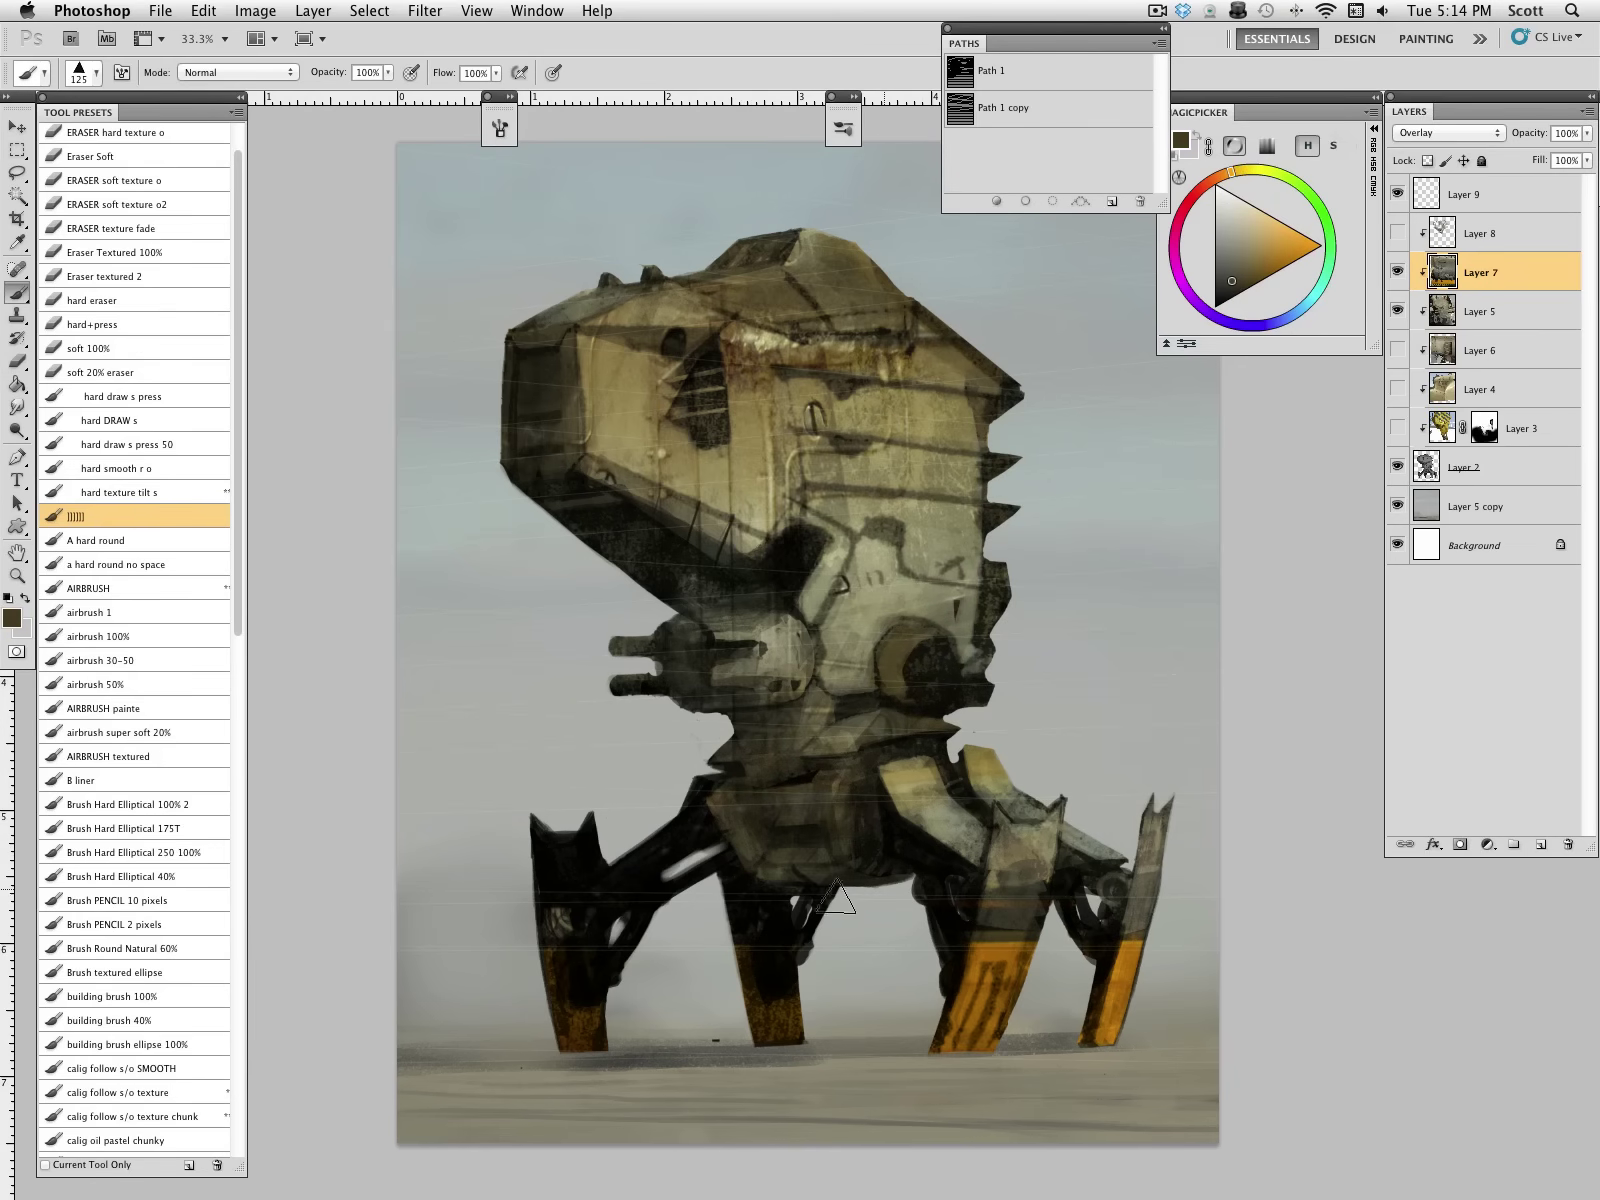
drag(997, 893, 1012, 826)
drag(1152, 848, 1105, 1028)
drag(984, 960, 960, 1030)
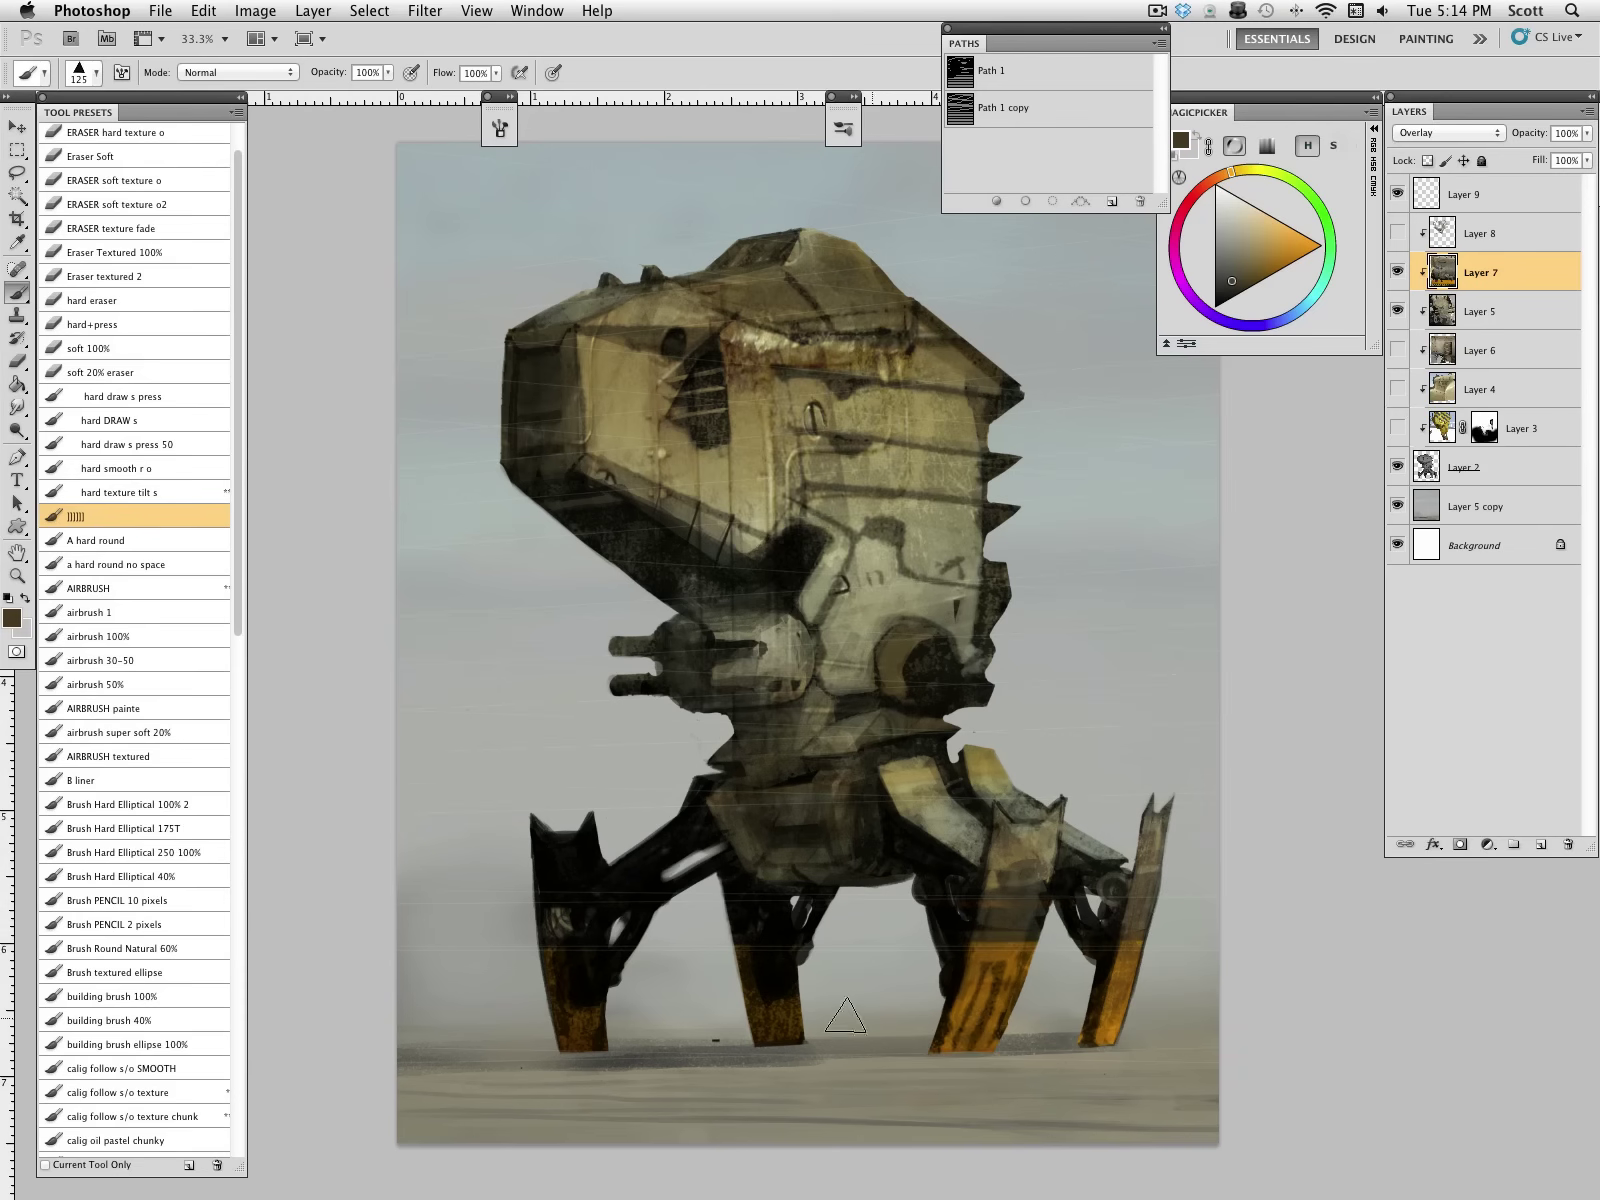
Step: Lighten the leftmost leg's joints and struts on Layer 5 with olive sampled from the torso and an enlarged brush
click(1441, 318)
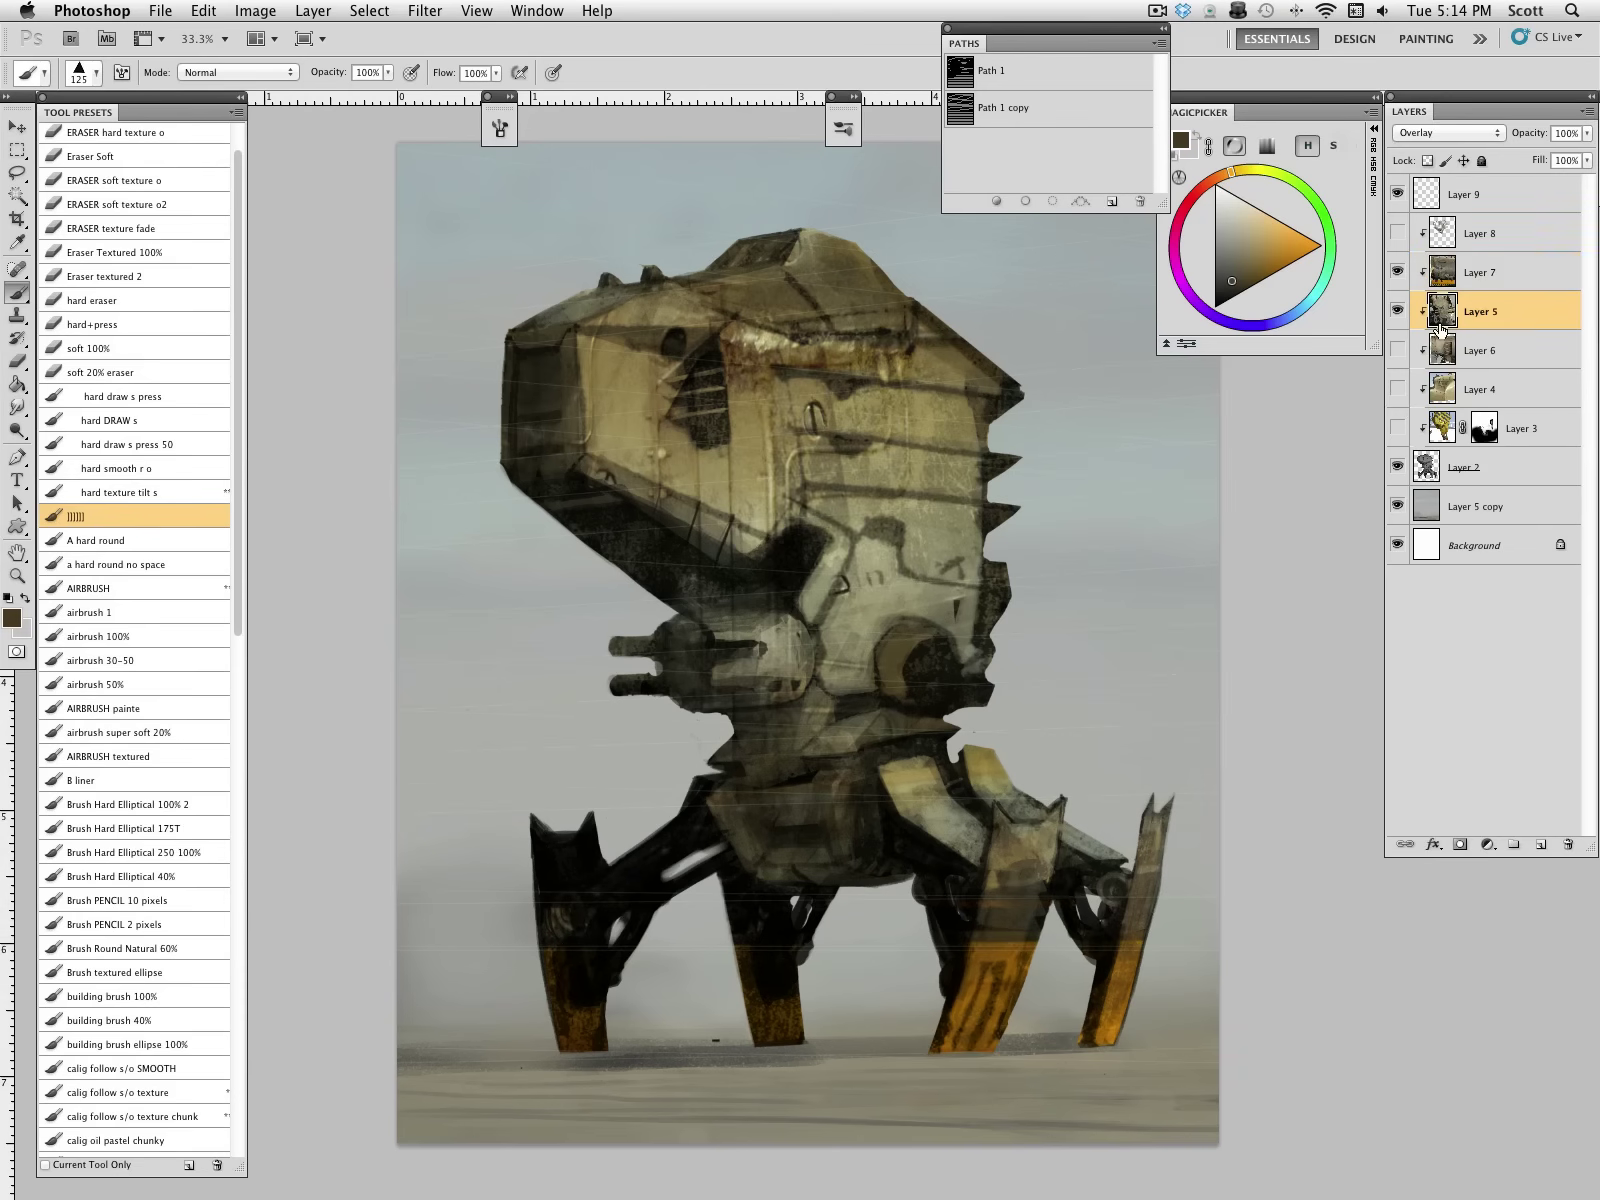
alt+click(844, 542)
key(bracketright)
key(bracketright)
key(bracketright)
key(bracketright)
key(bracketright)
mouse_move(582, 888)
mouse_down()
mouse_move(557, 845)
mouse_move(604, 975)
mouse_move(703, 795)
mouse_move(590, 905)
mouse_move(595, 888)
mouse_move(643, 895)
mouse_move(566, 862)
mouse_move(610, 1009)
mouse_move(640, 863)
mouse_up()
Step: Lighten the right legs' joints on Layer 7 with sampled olive at brush size 200, and show Layer 8
click(1441, 275)
key(bracketleft)
mouse_move(936, 893)
mouse_down()
mouse_move(938, 973)
mouse_move(950, 884)
mouse_up()
drag(1095, 914, 1097, 955)
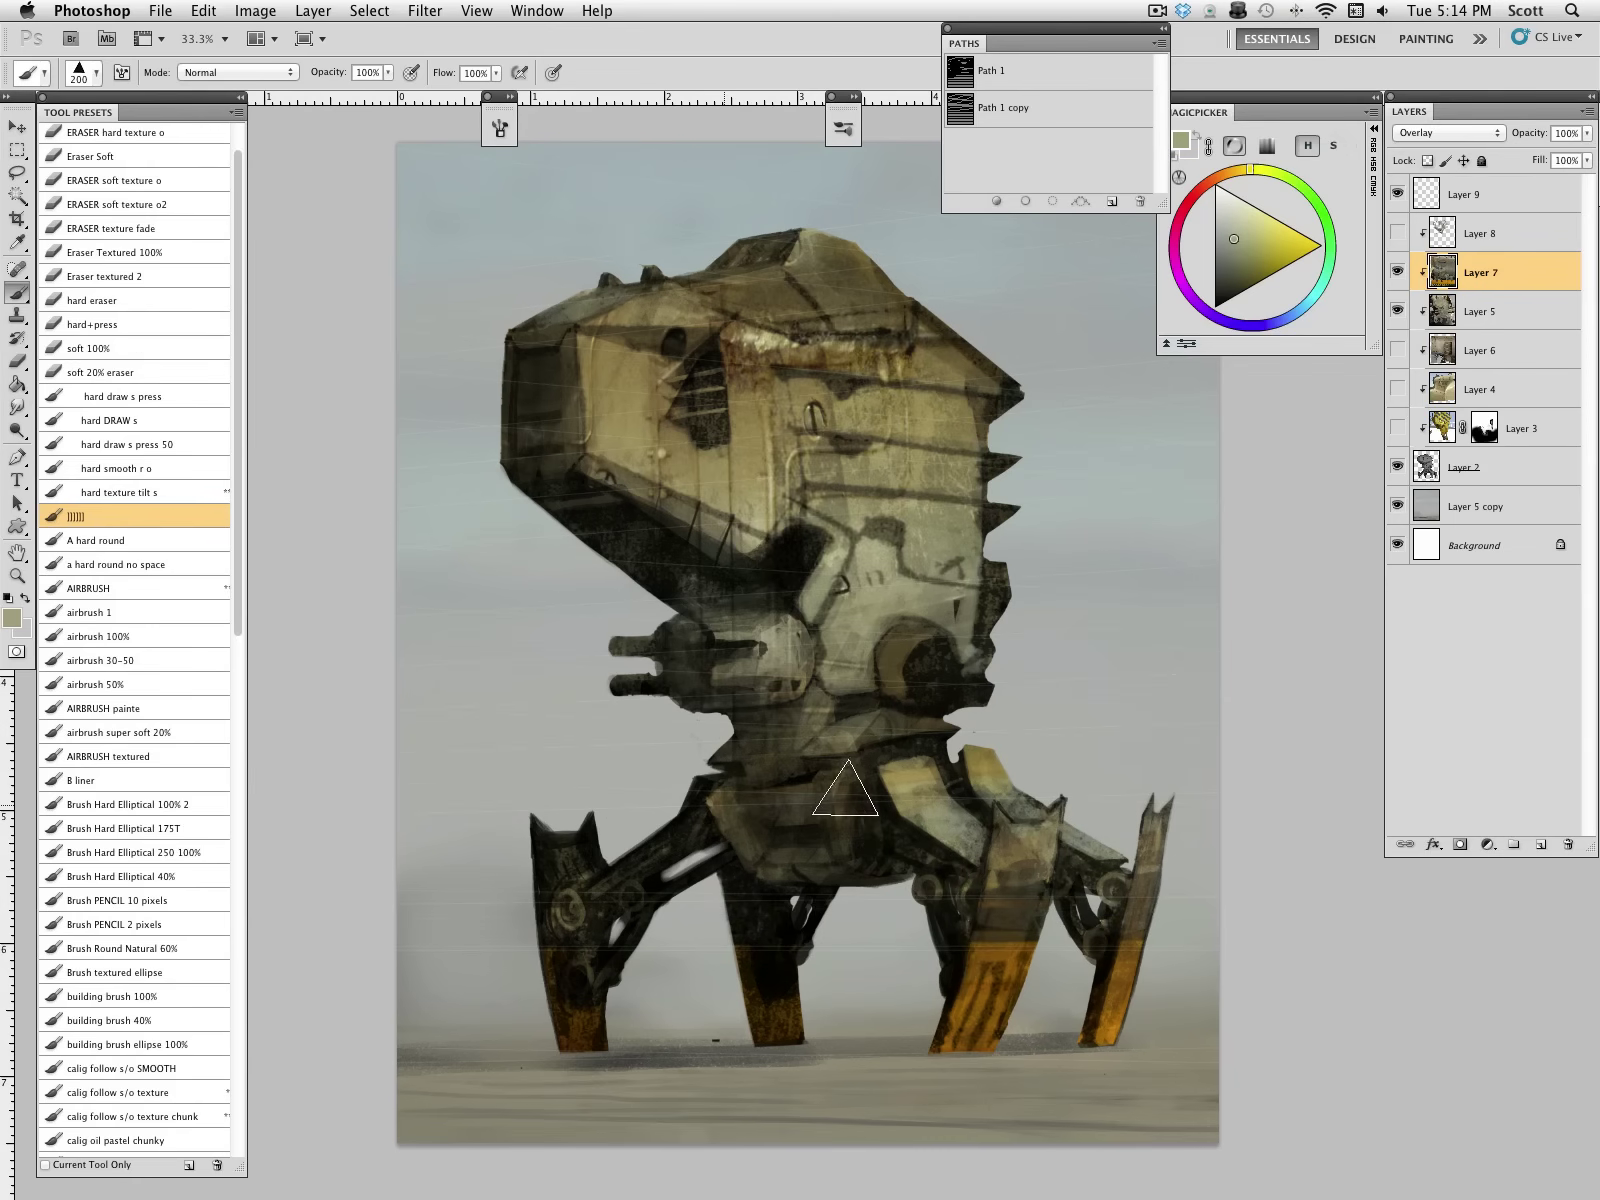
click(1397, 233)
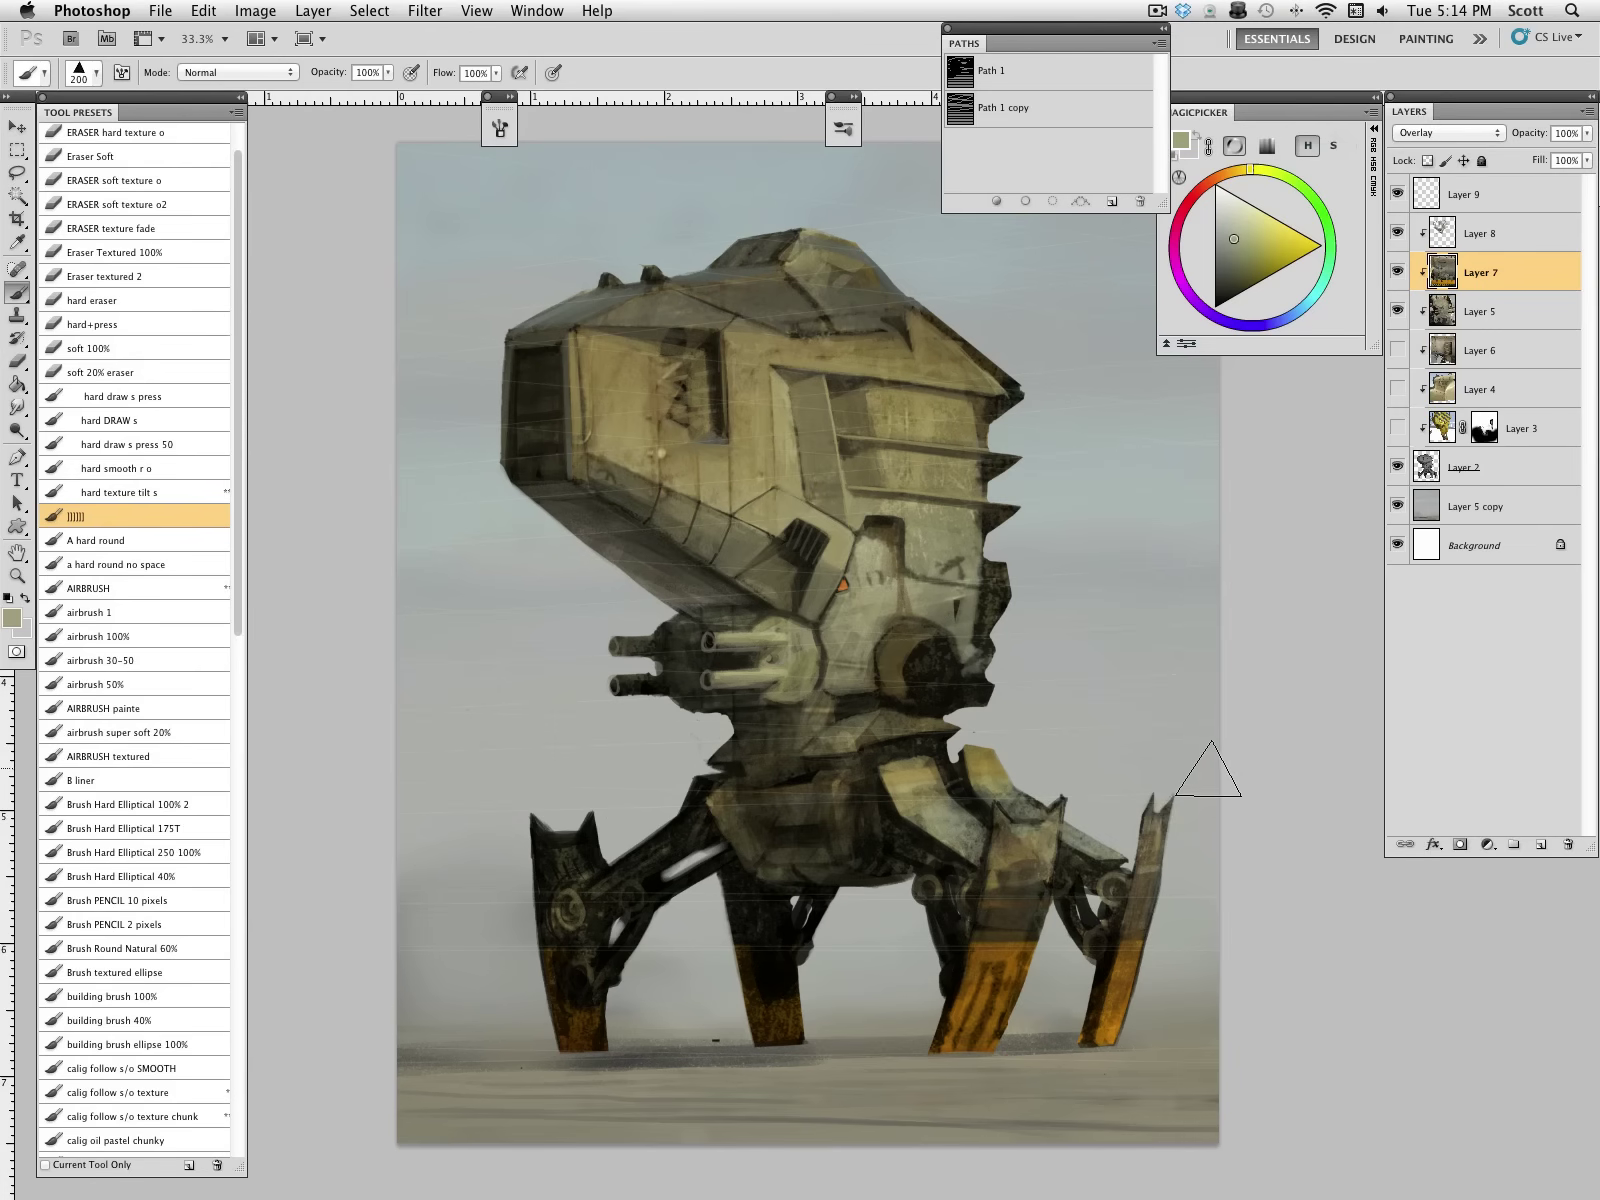
Step: Hide Layer 9 and the rulers, and save the painting
key(super+s)
click(1399, 197)
drag(1196, 689, 1123, 671)
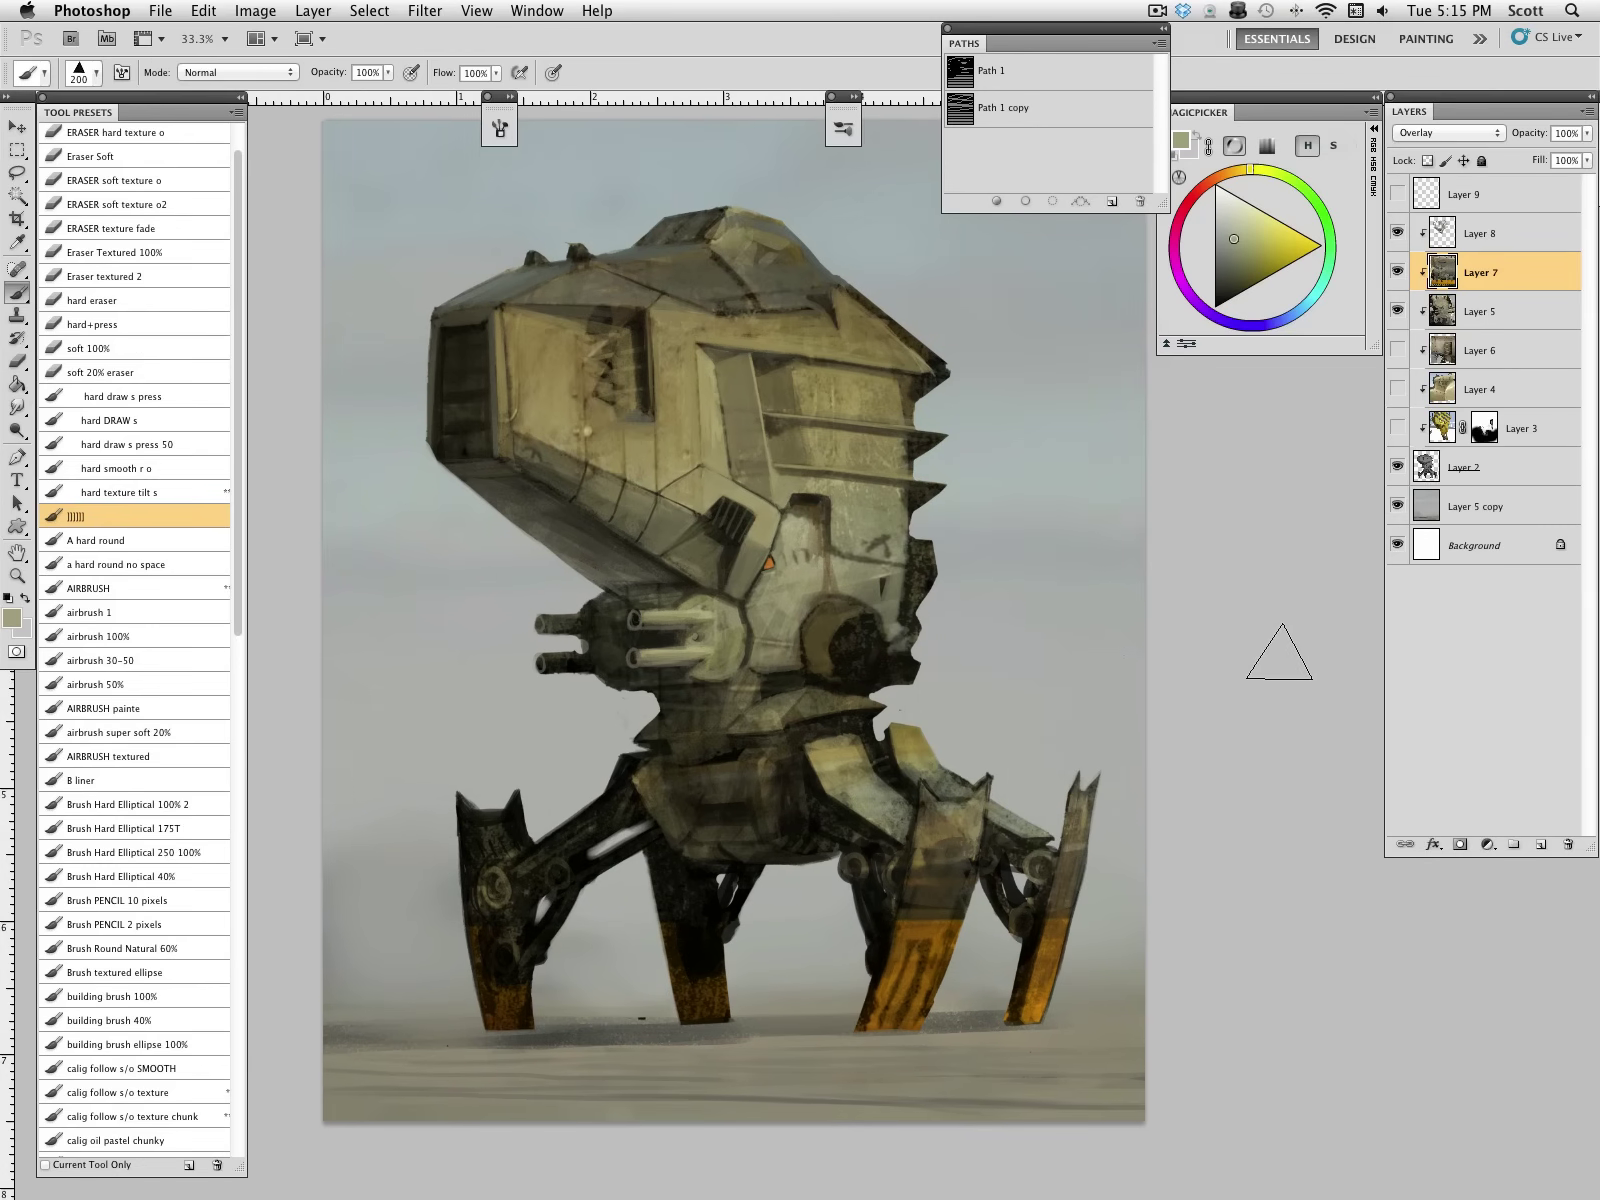
key(super+s)
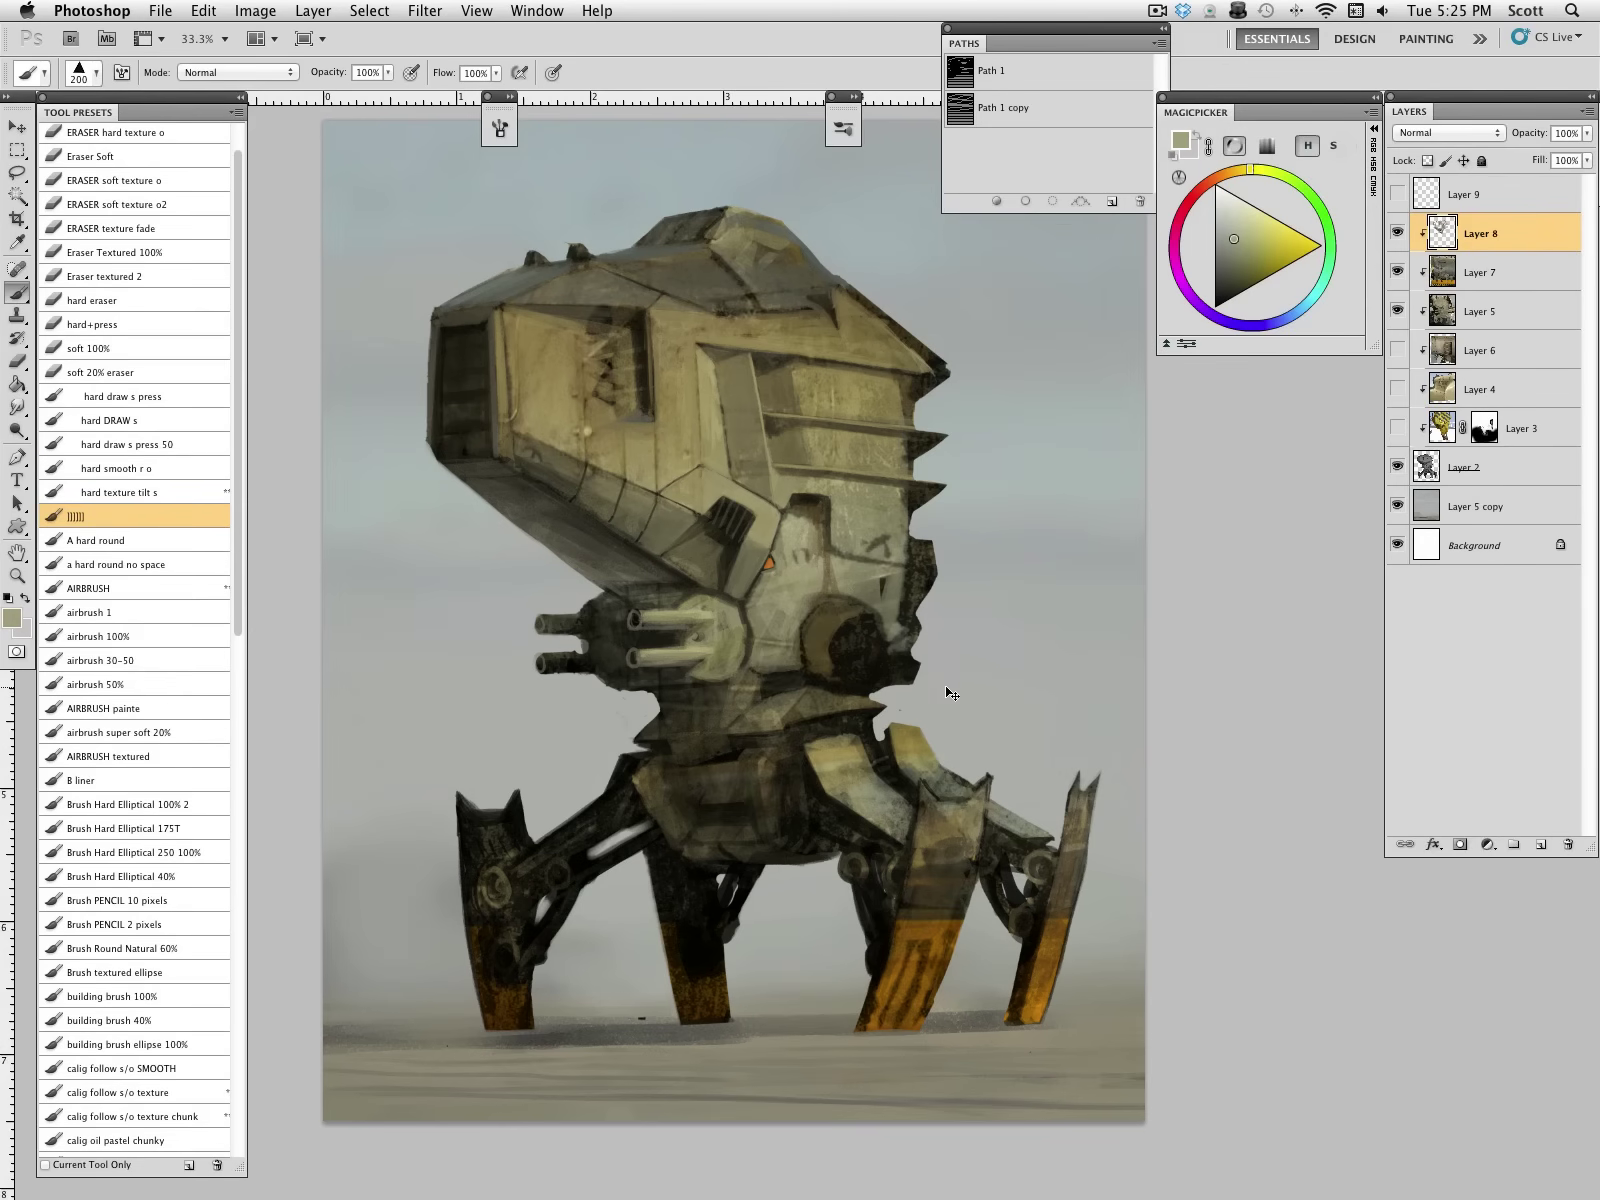
key(super+r)
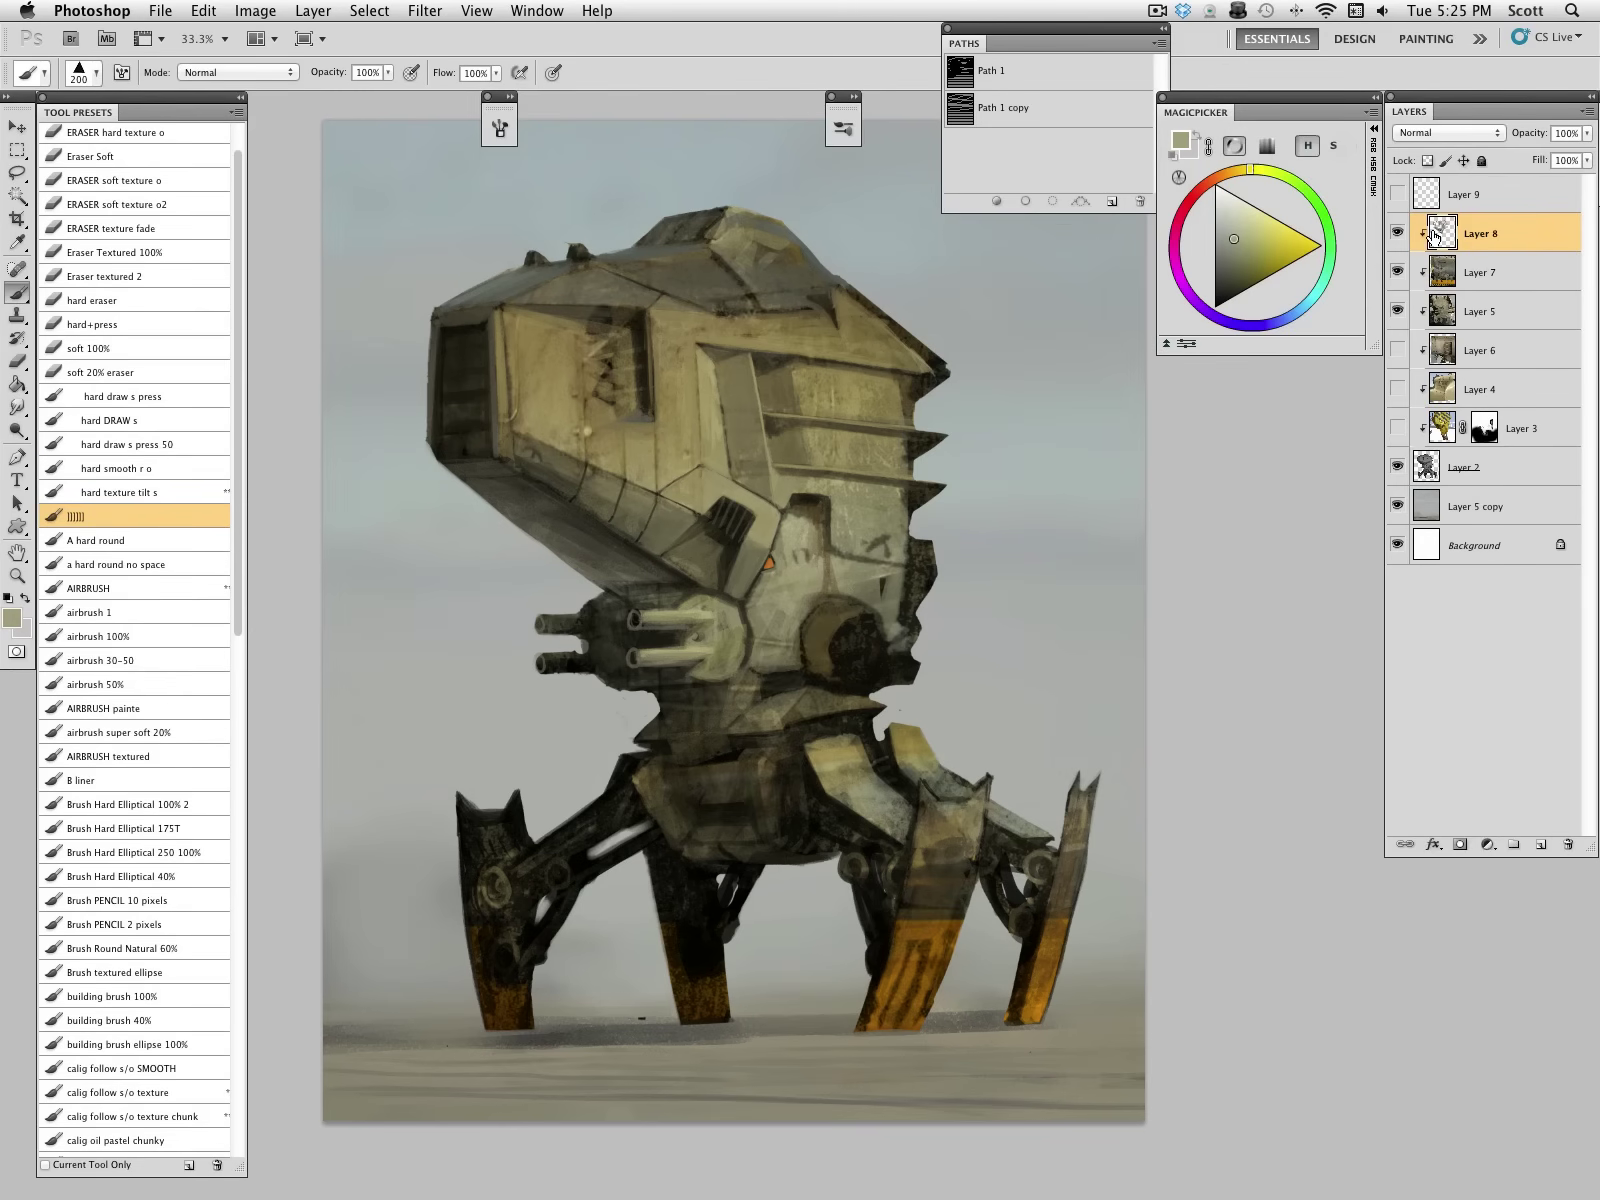
Step: Repaint the frame beside the dark front opening of the mech's head on Layer 8 with sampled olive tones at brush size 30
click(17, 576)
click(590, 440)
drag(643, 500, 678, 617)
click(109, 516)
alt+click(494, 458)
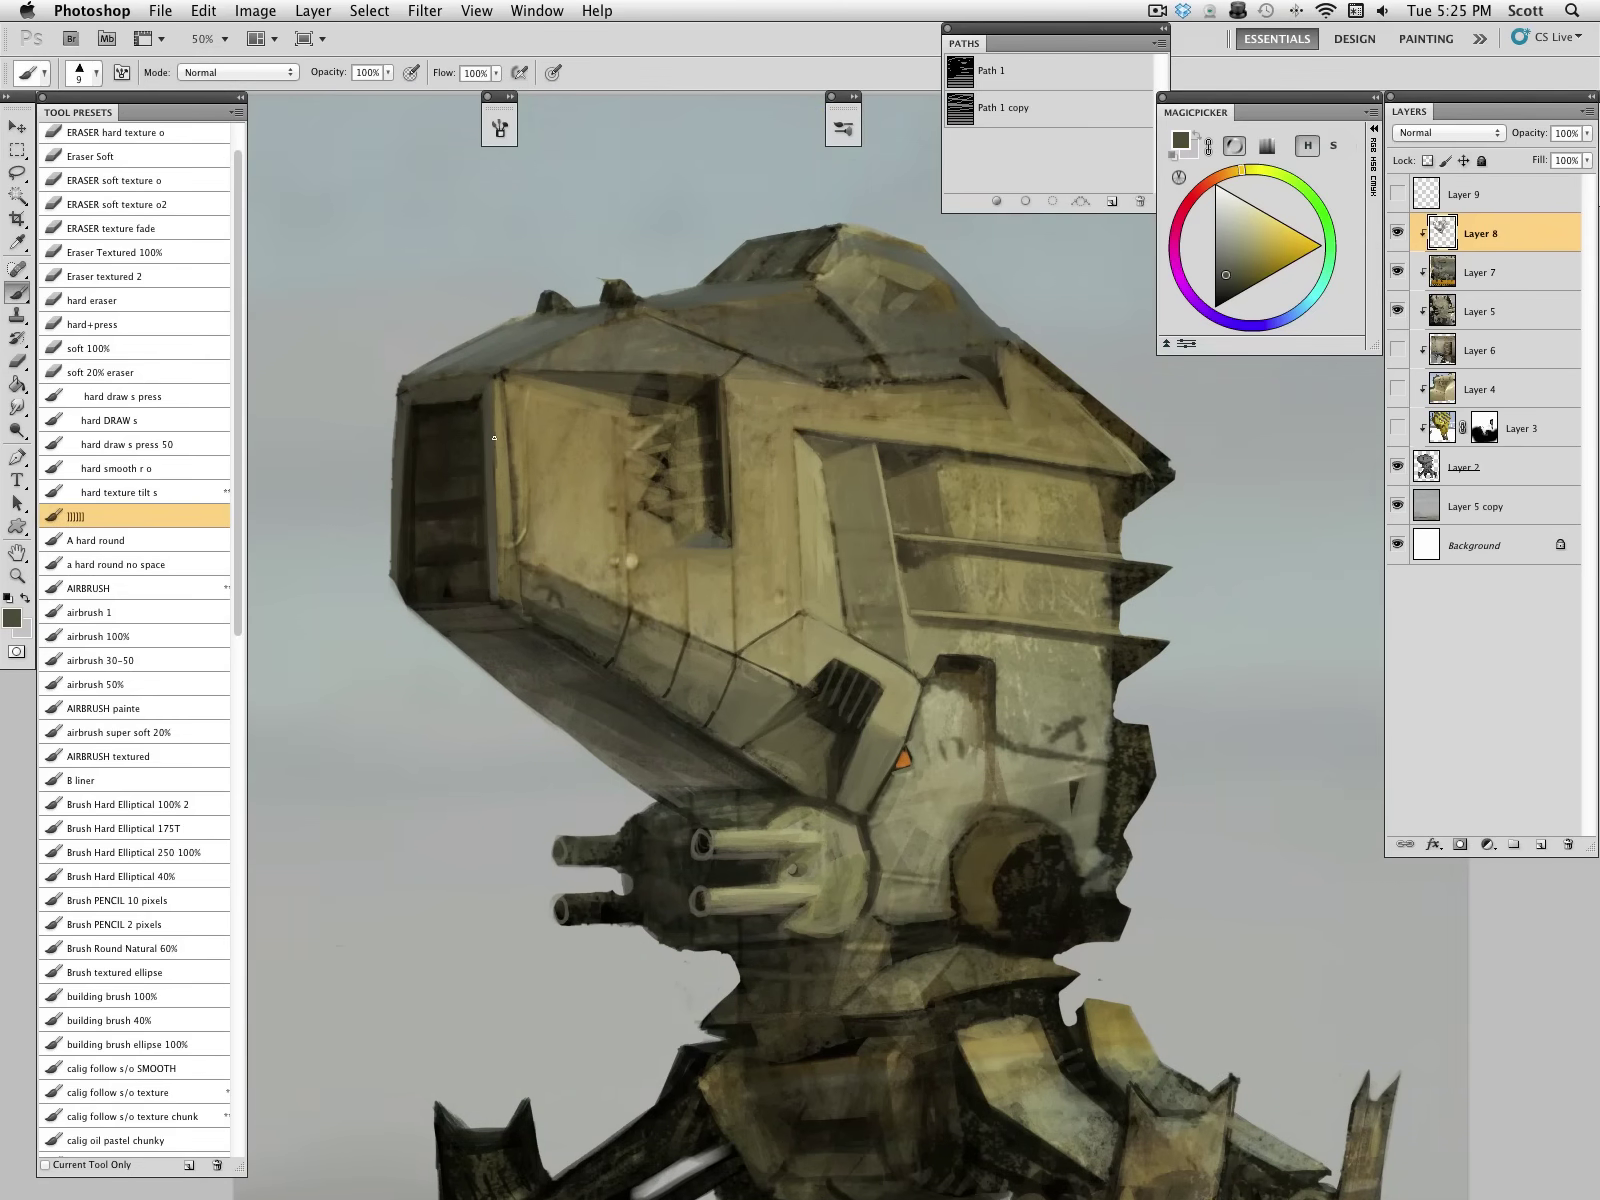
key(bracketright)
key(bracketright)
drag(495, 384, 501, 578)
drag(498, 502, 539, 595)
key(bracketleft)
alt+click(503, 598)
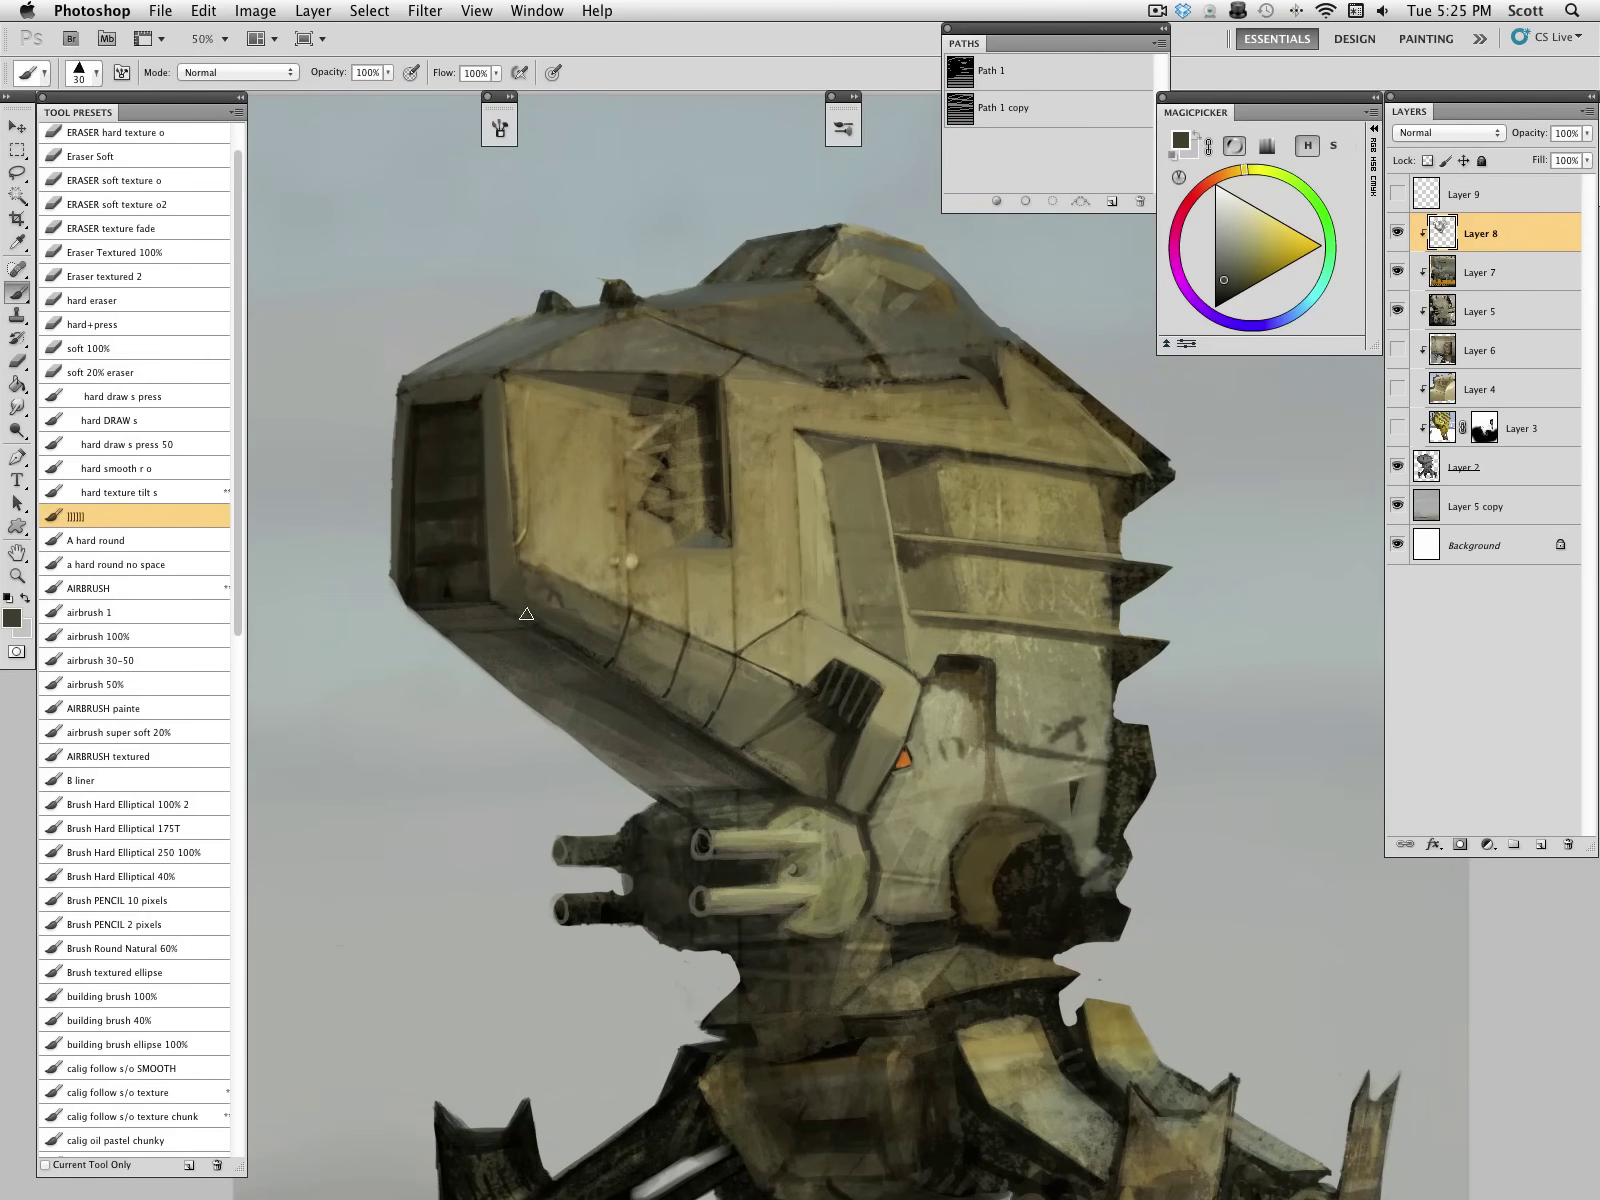
Step: Refine the border between the front frame and the tan side panel using colours sampled from the head and a fine brush
alt+click(550, 512)
drag(518, 455, 520, 535)
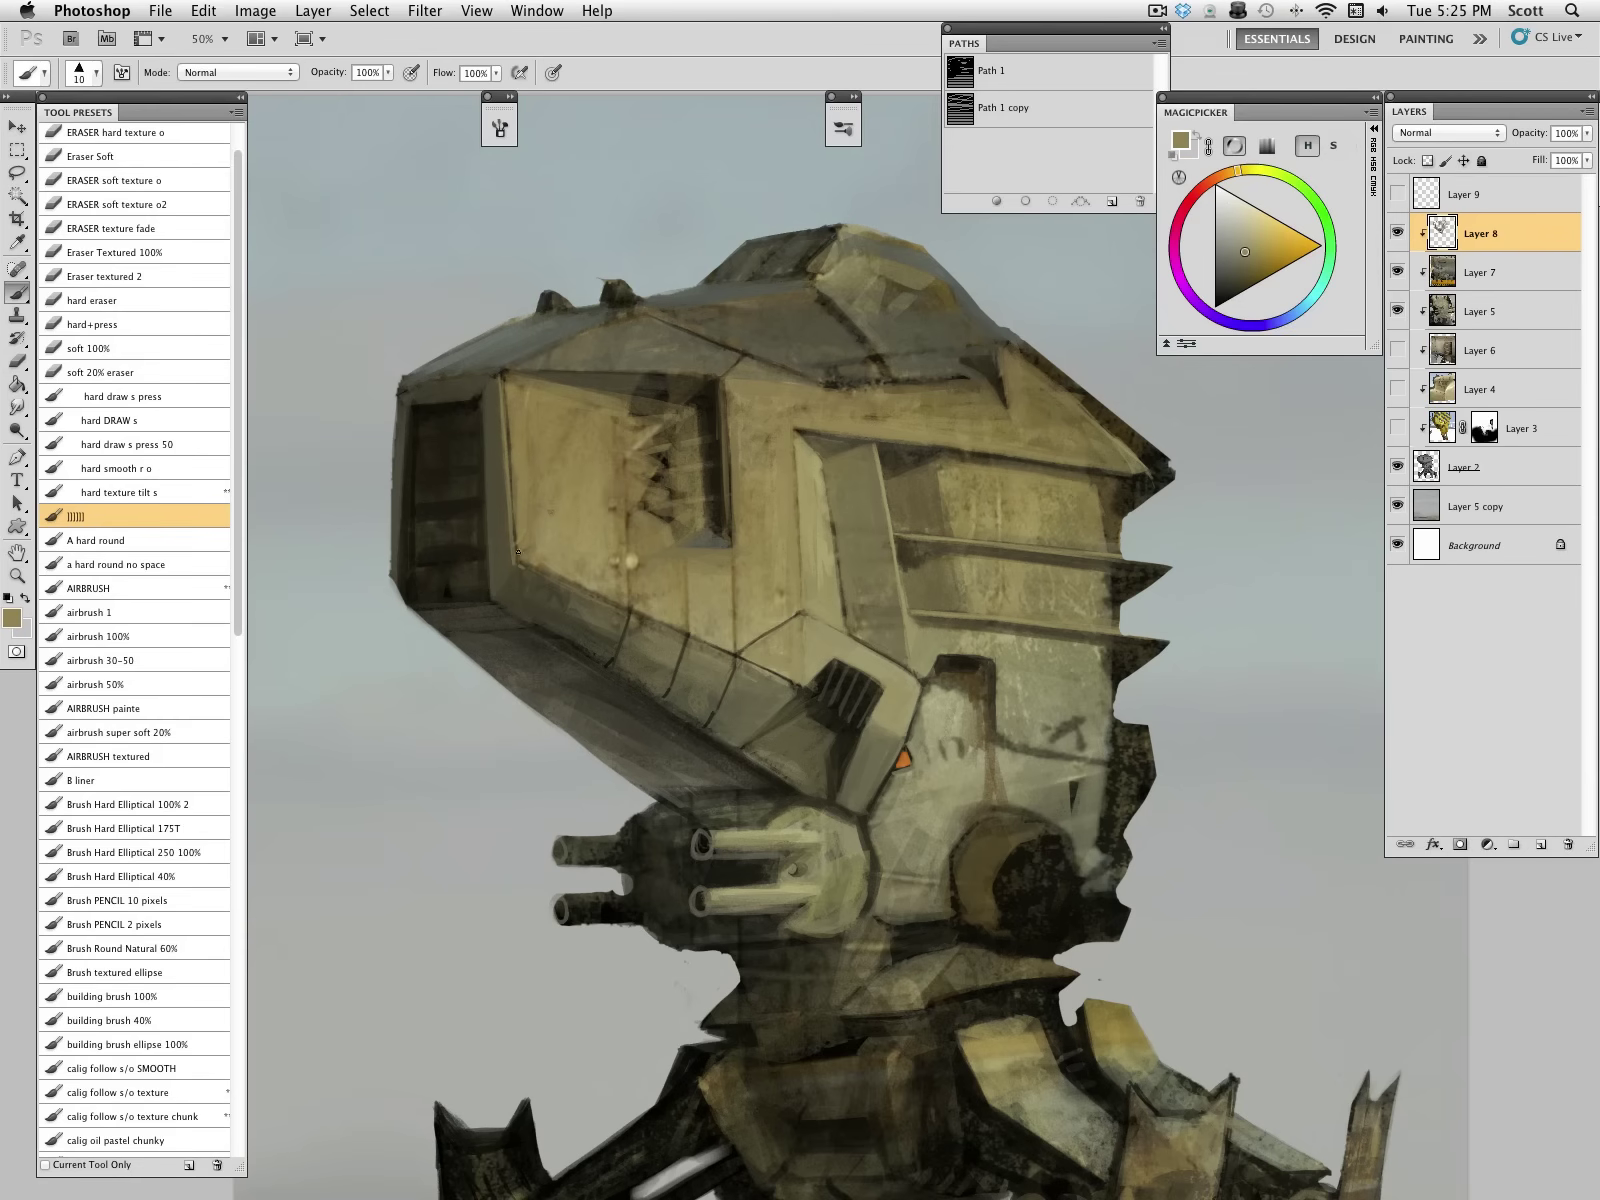
key(bracketright)
alt+click(495, 587)
alt+click(498, 343)
alt+click(464, 408)
key(bracketleft)
key(bracketleft)
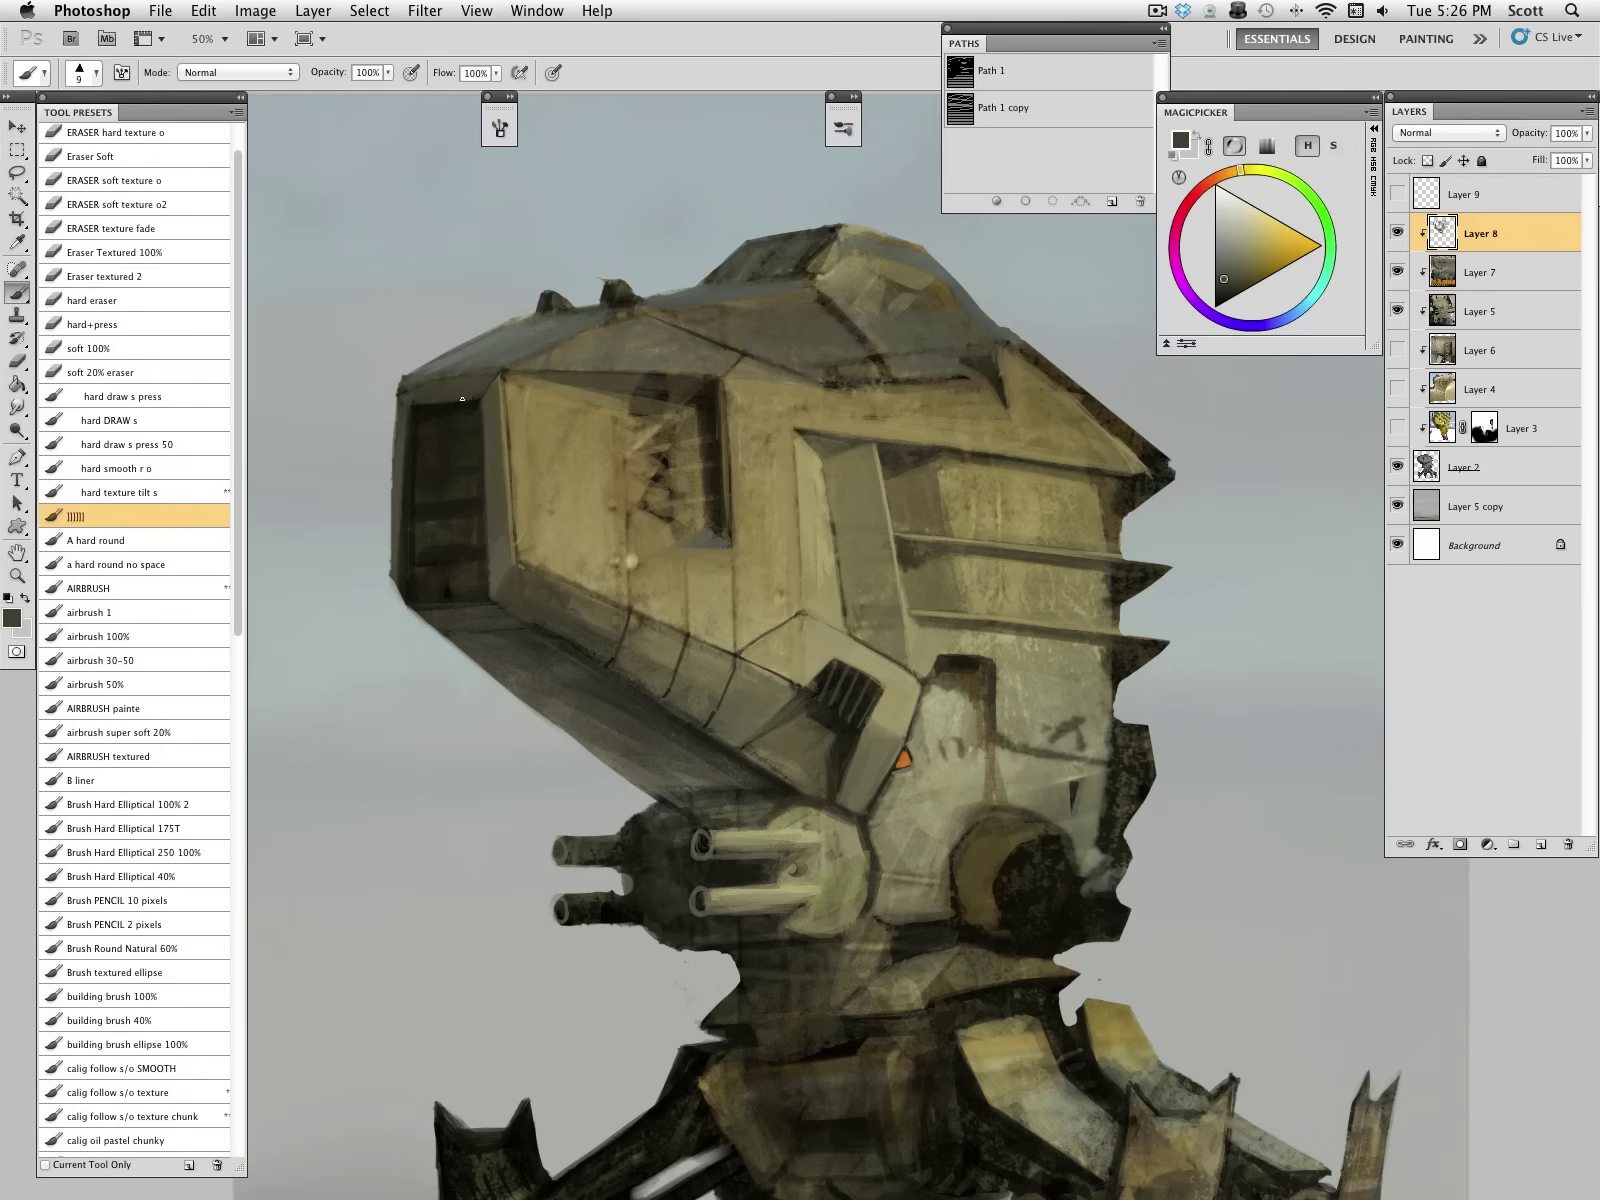
Step: Block in the interior of the head's dark front opening with sampled greys at brush size 45
key(bracketright)
key(bracketright)
alt+click(313, 502)
key(bracketright)
key(bracketright)
key(bracketright)
drag(428, 442, 436, 500)
key(bracketright)
key(bracketright)
key(bracketright)
mouse_move(446, 425)
mouse_down()
mouse_move(438, 492)
mouse_move(456, 490)
mouse_up()
alt+click(439, 434)
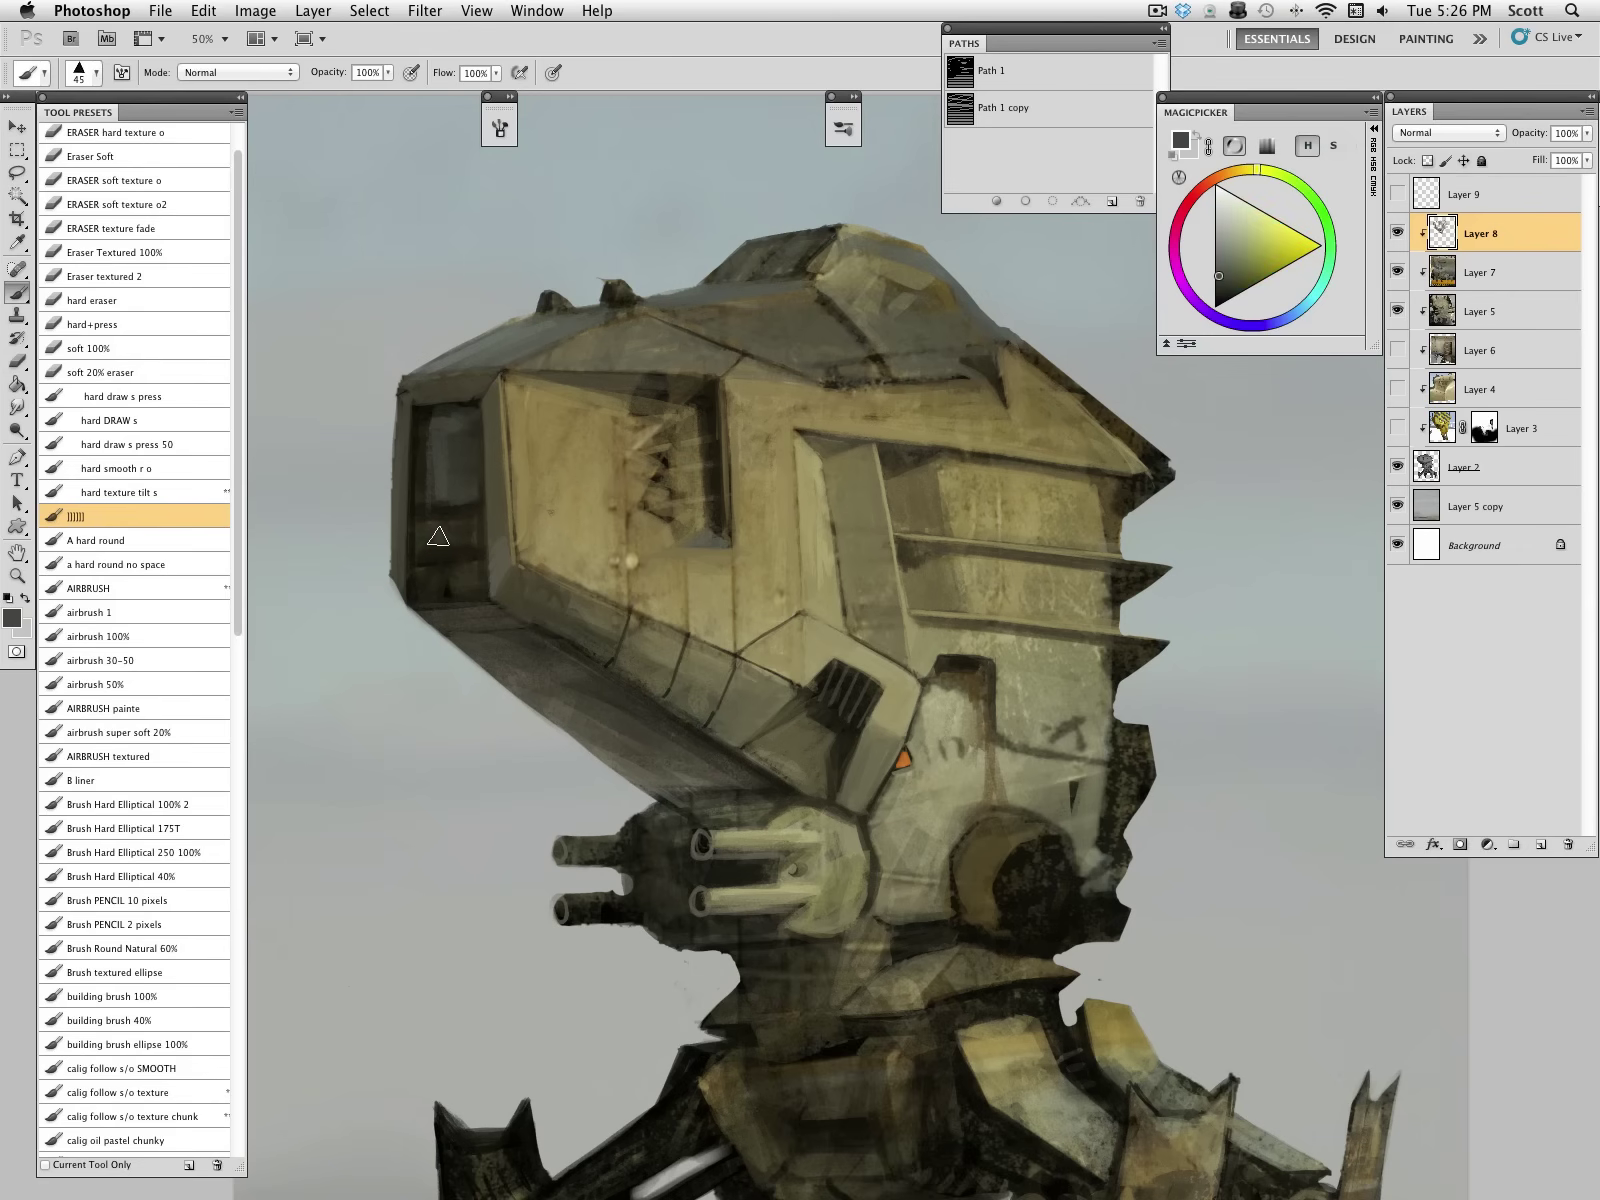
Step: Smooth the front opening and the shadowed underside of the jaw with sampled dark tones, using brush sizes 45 and 60
drag(451, 575, 432, 587)
drag(430, 421, 428, 499)
alt+click(457, 466)
alt+click(456, 511)
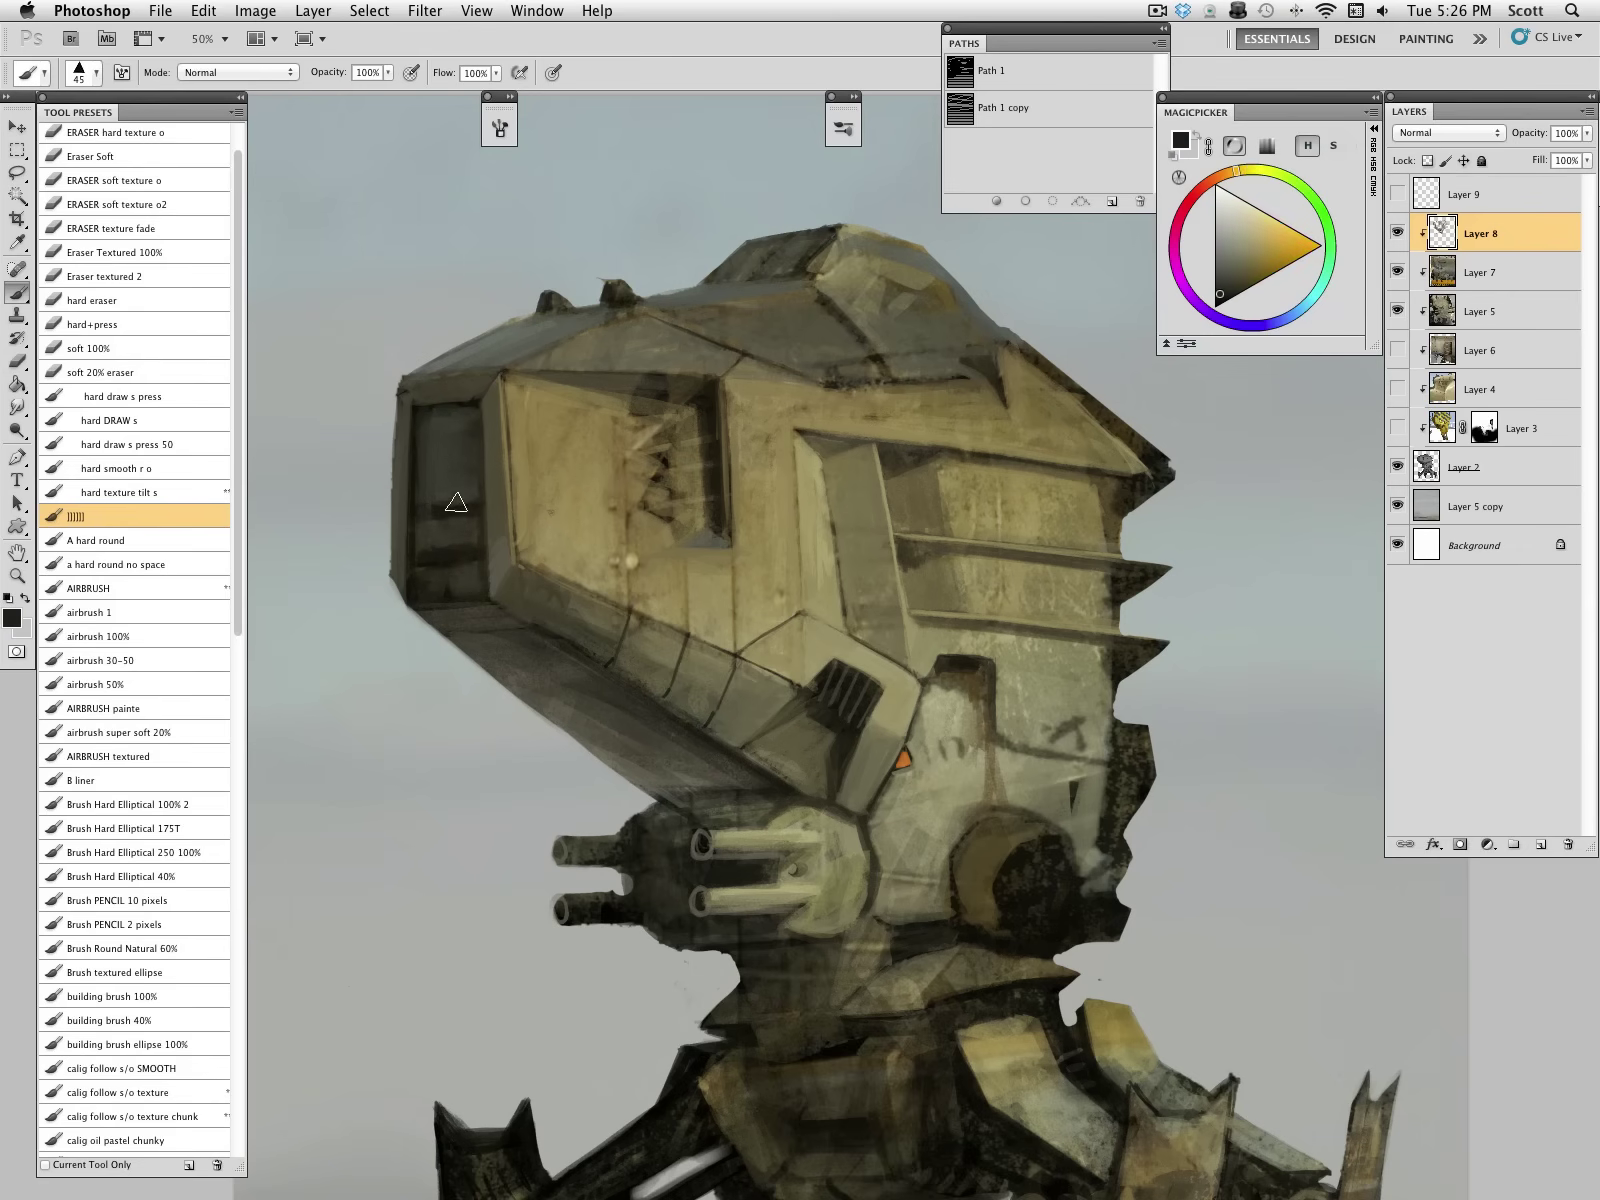
key(bracketright)
key(bracketright)
alt+click(474, 645)
mouse_move(472, 642)
mouse_down()
mouse_move(641, 768)
mouse_move(715, 781)
mouse_up()
alt+click(634, 746)
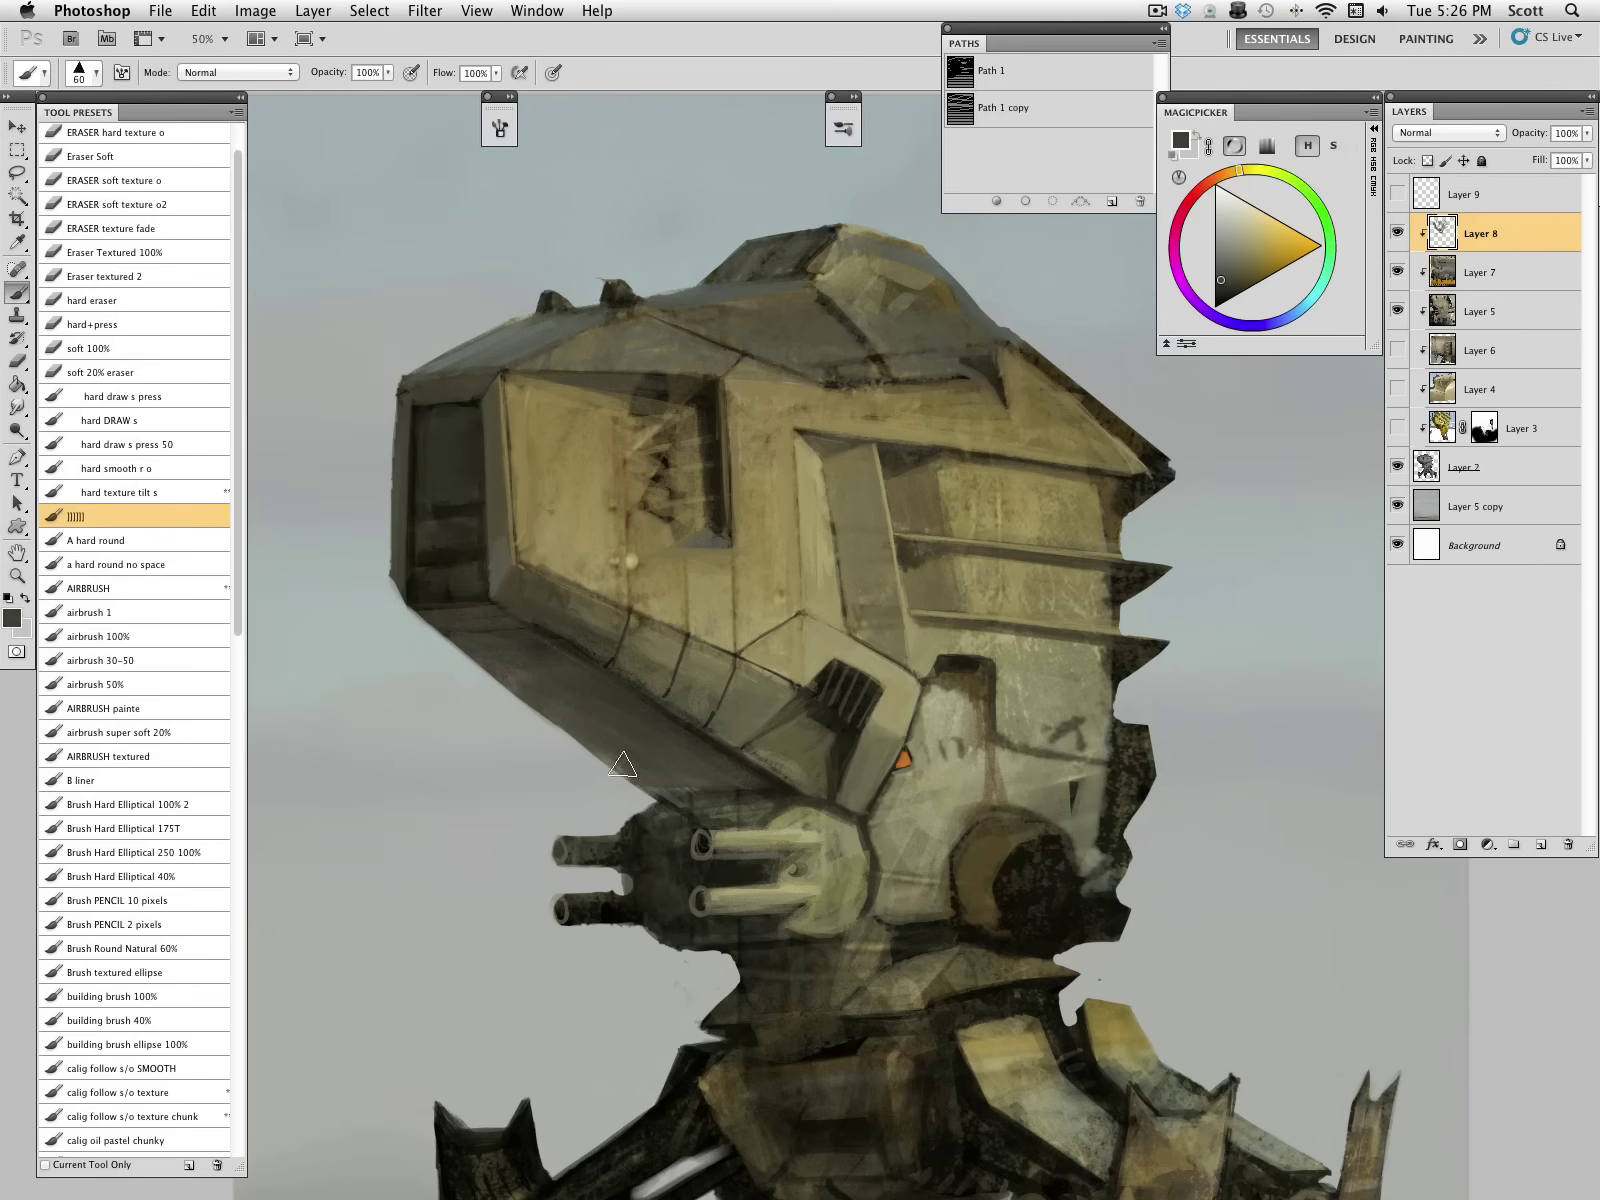
Step: Paint the rear end of the jaw's underside where it meets the gun housing with sampled dark tones and a smaller brush
alt+click(773, 790)
alt+click(803, 661)
key(bracketleft)
key(bracketleft)
key(bracketleft)
key(bracketleft)
key(bracketleft)
mouse_move(796, 803)
mouse_down()
mouse_move(635, 834)
mouse_move(711, 813)
mouse_up()
alt+click(699, 840)
alt+click(692, 762)
alt+click(793, 786)
Step: Paint the top edge of the gun housing under the jaw with sampled olive tones, working up to brush size 40
key(bracketleft)
key(bracketleft)
key(bracketleft)
alt+click(672, 825)
key(bracketright)
key(bracketright)
key(bracketright)
drag(647, 822, 782, 806)
key(bracketright)
key(bracketright)
key(bracketright)
alt+click(755, 800)
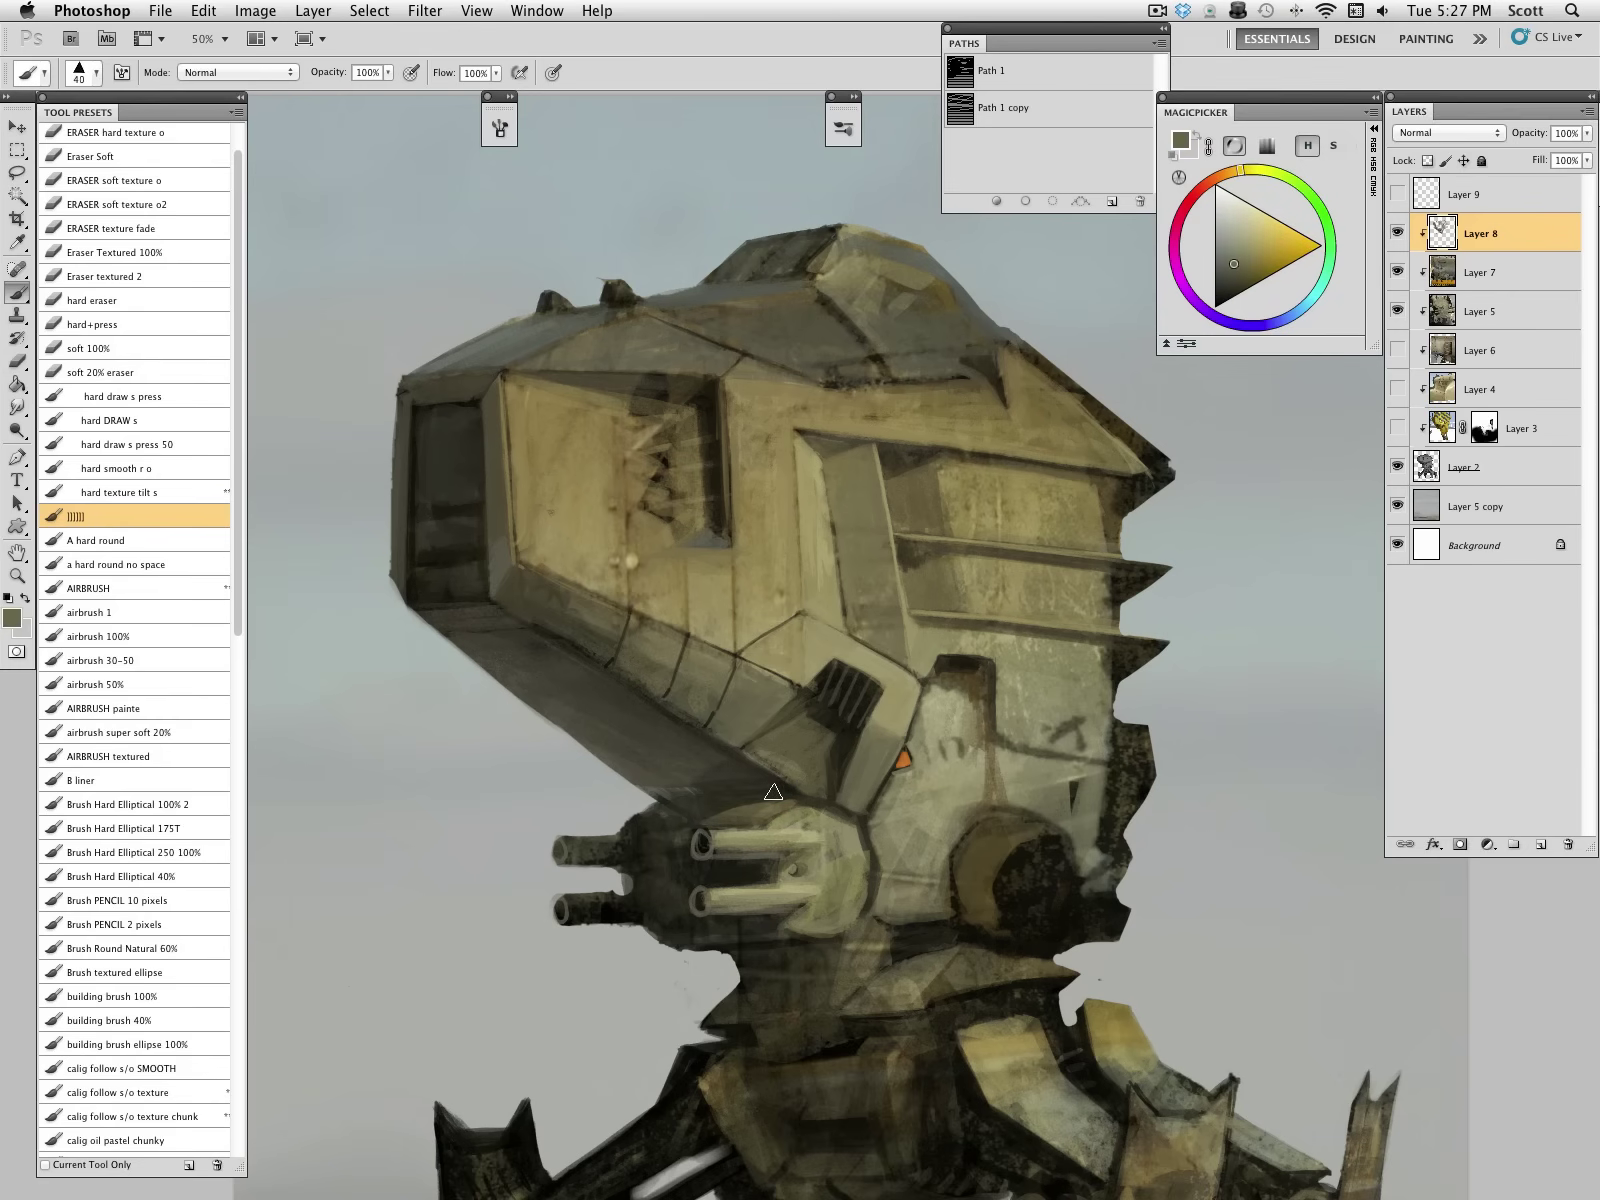
Step: Define the dark shadow between the jaw and the gun mount, and lighten the mount's upper rim using sampled tones
key(bracketleft)
alt+click(699, 779)
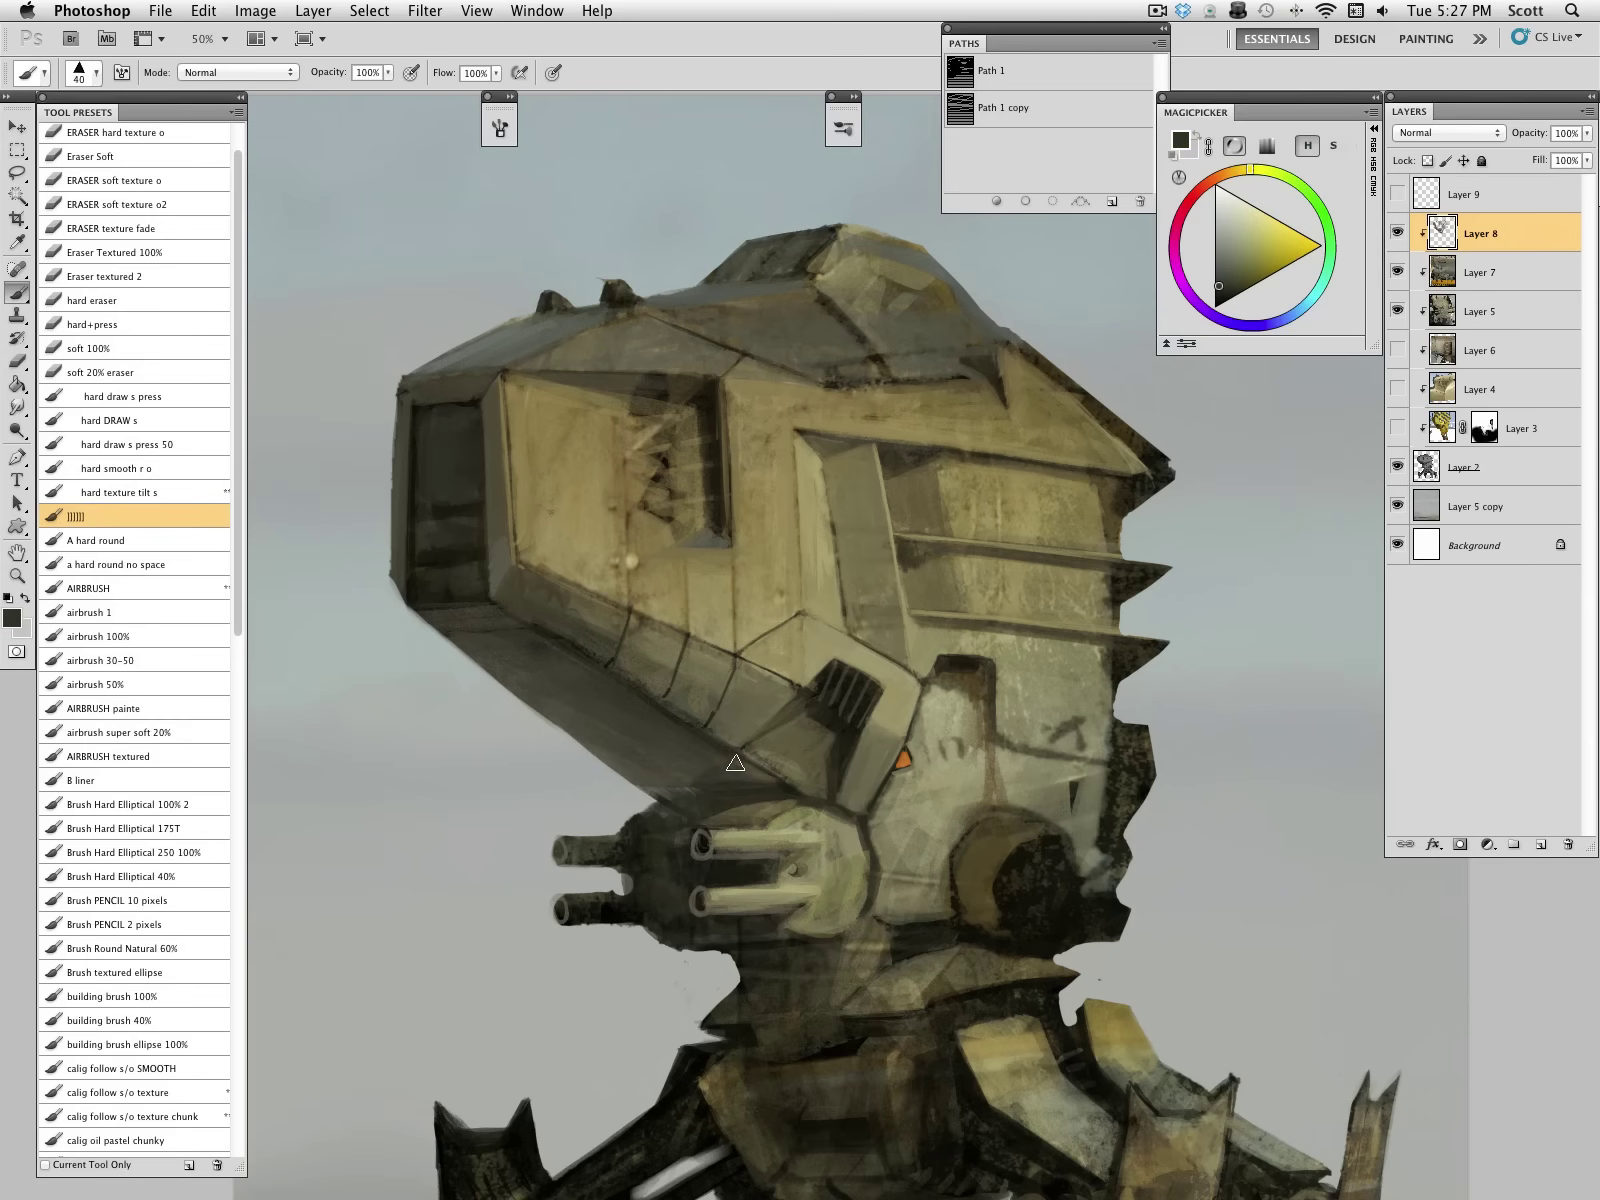
alt+click(634, 831)
alt+click(682, 834)
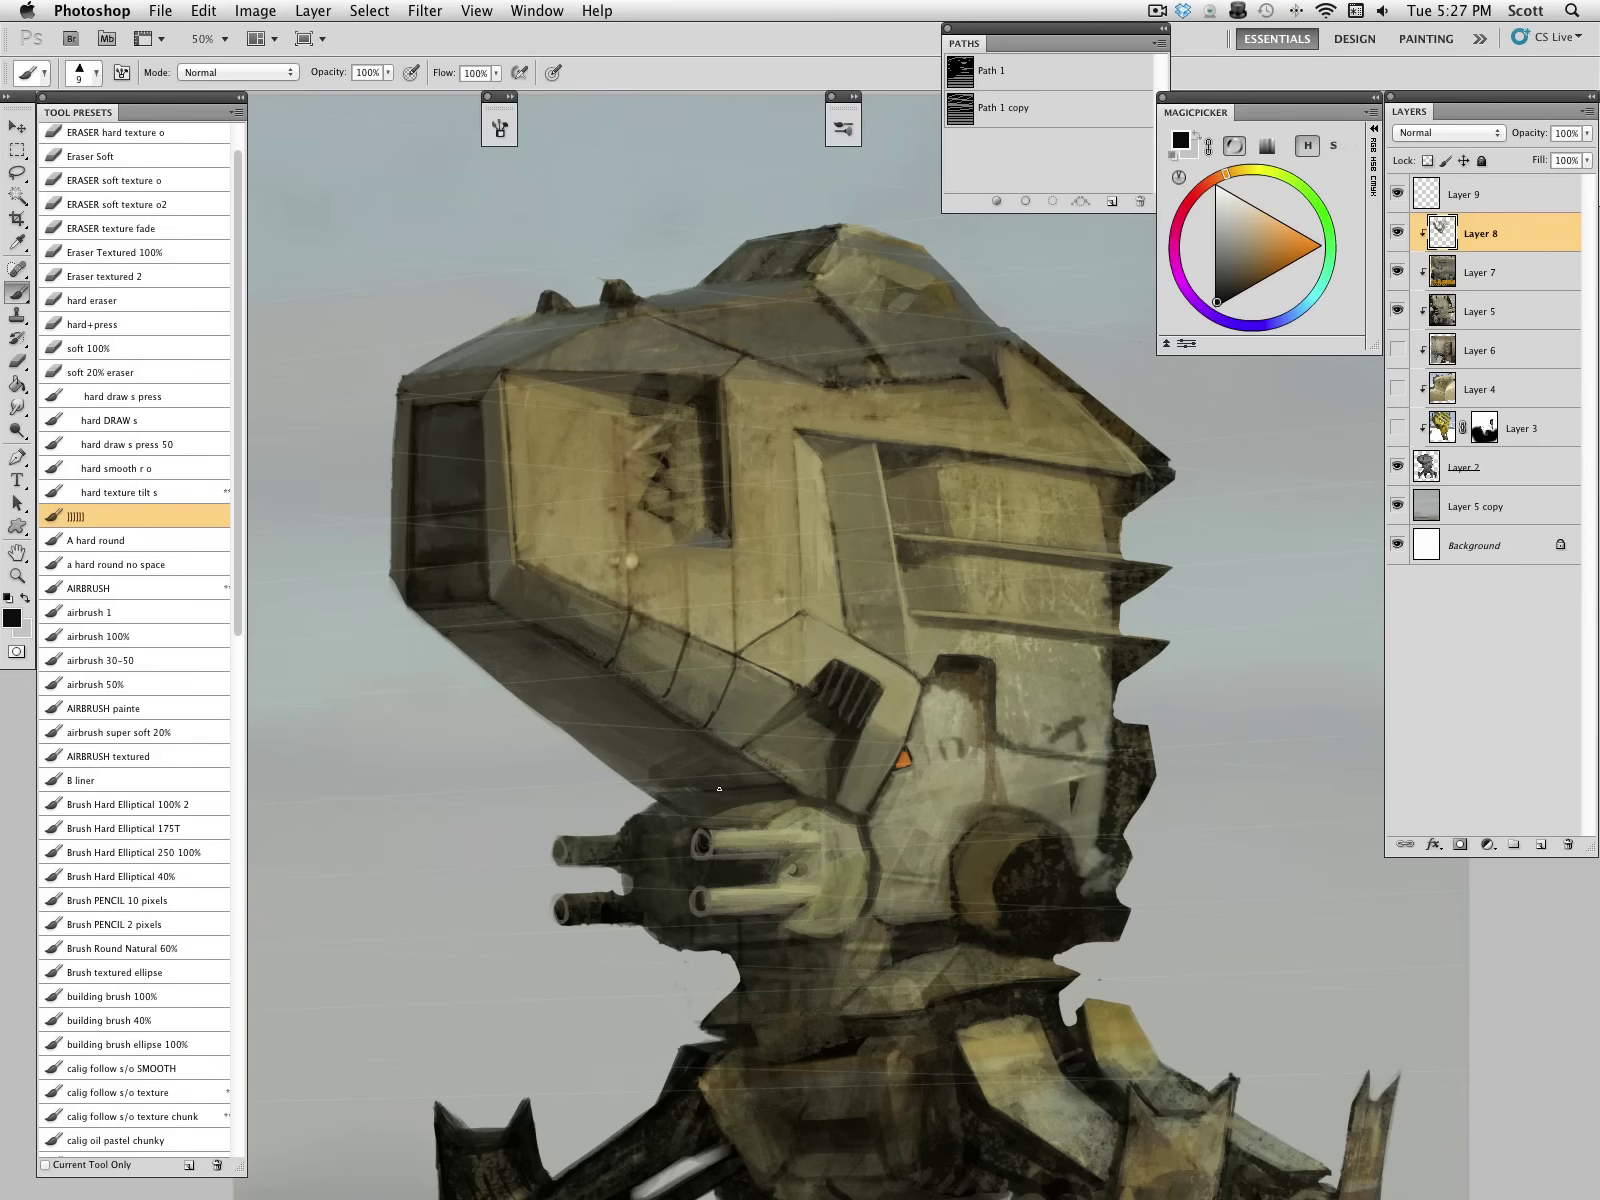
alt+click(790, 802)
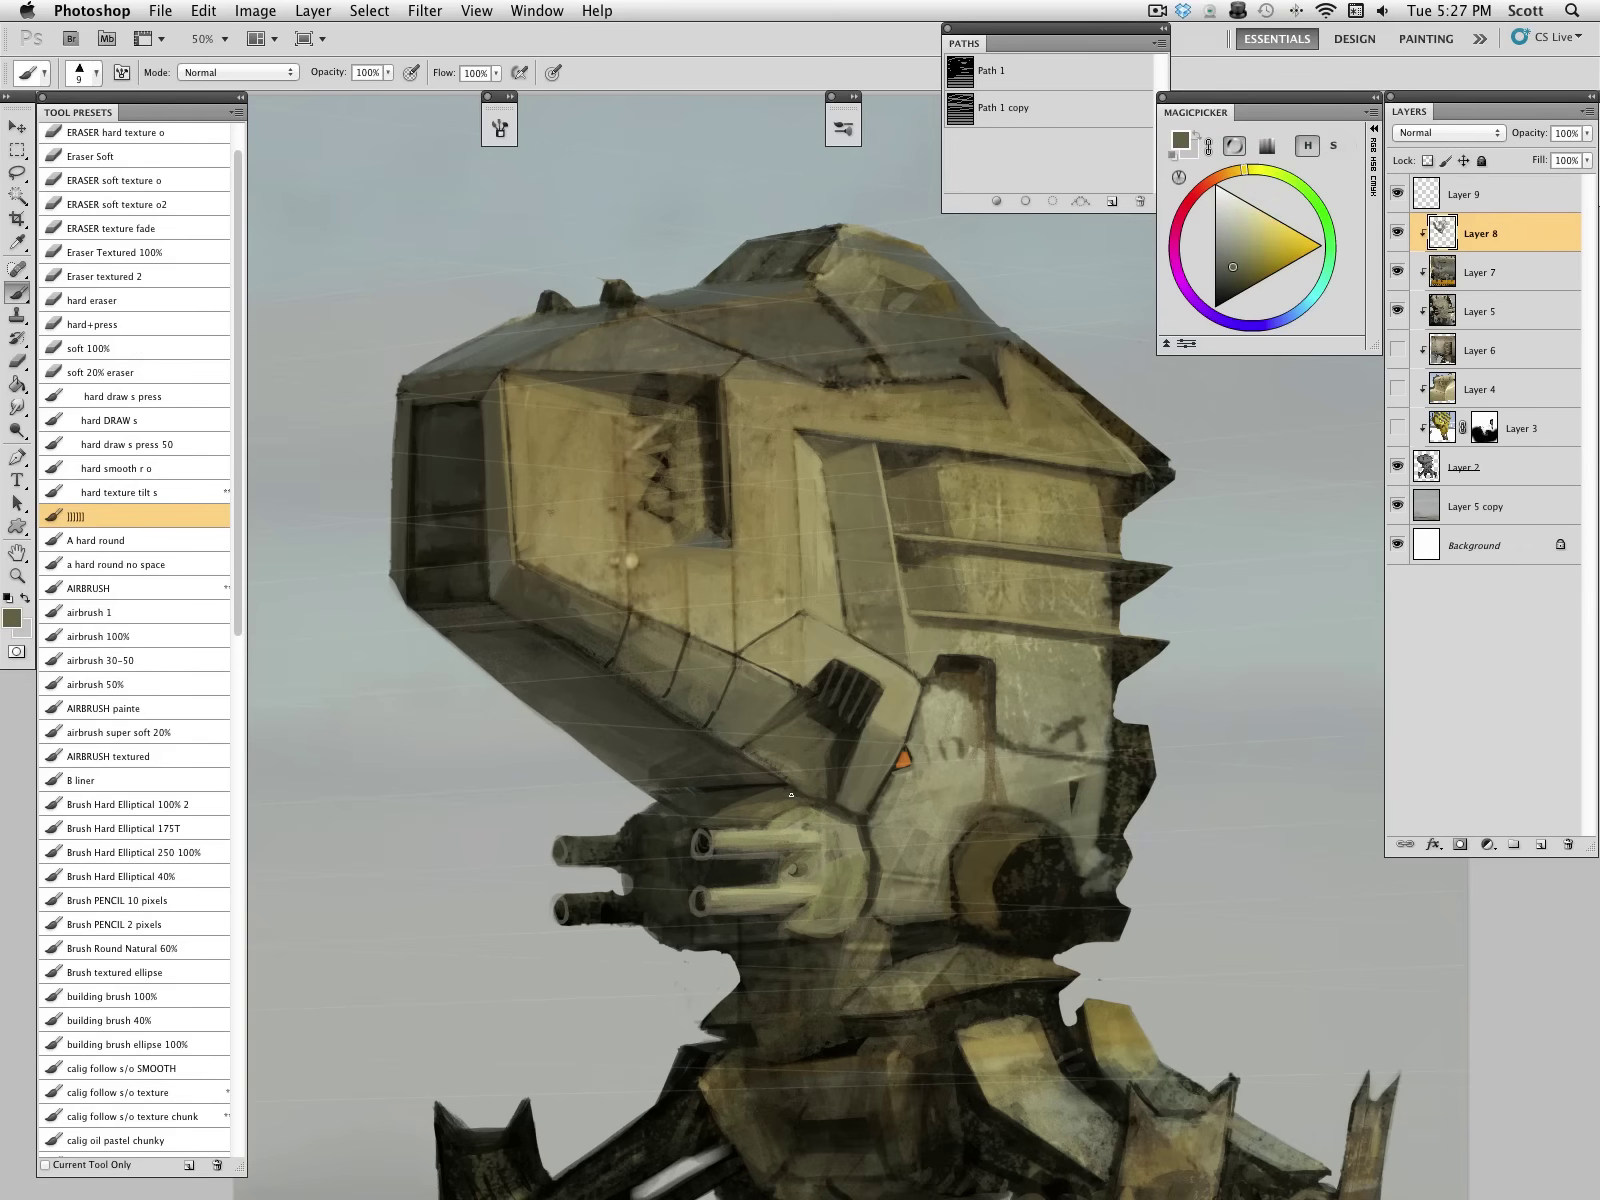
alt+click(784, 594)
key(])
key(])
drag(764, 798, 797, 800)
alt+click(771, 788)
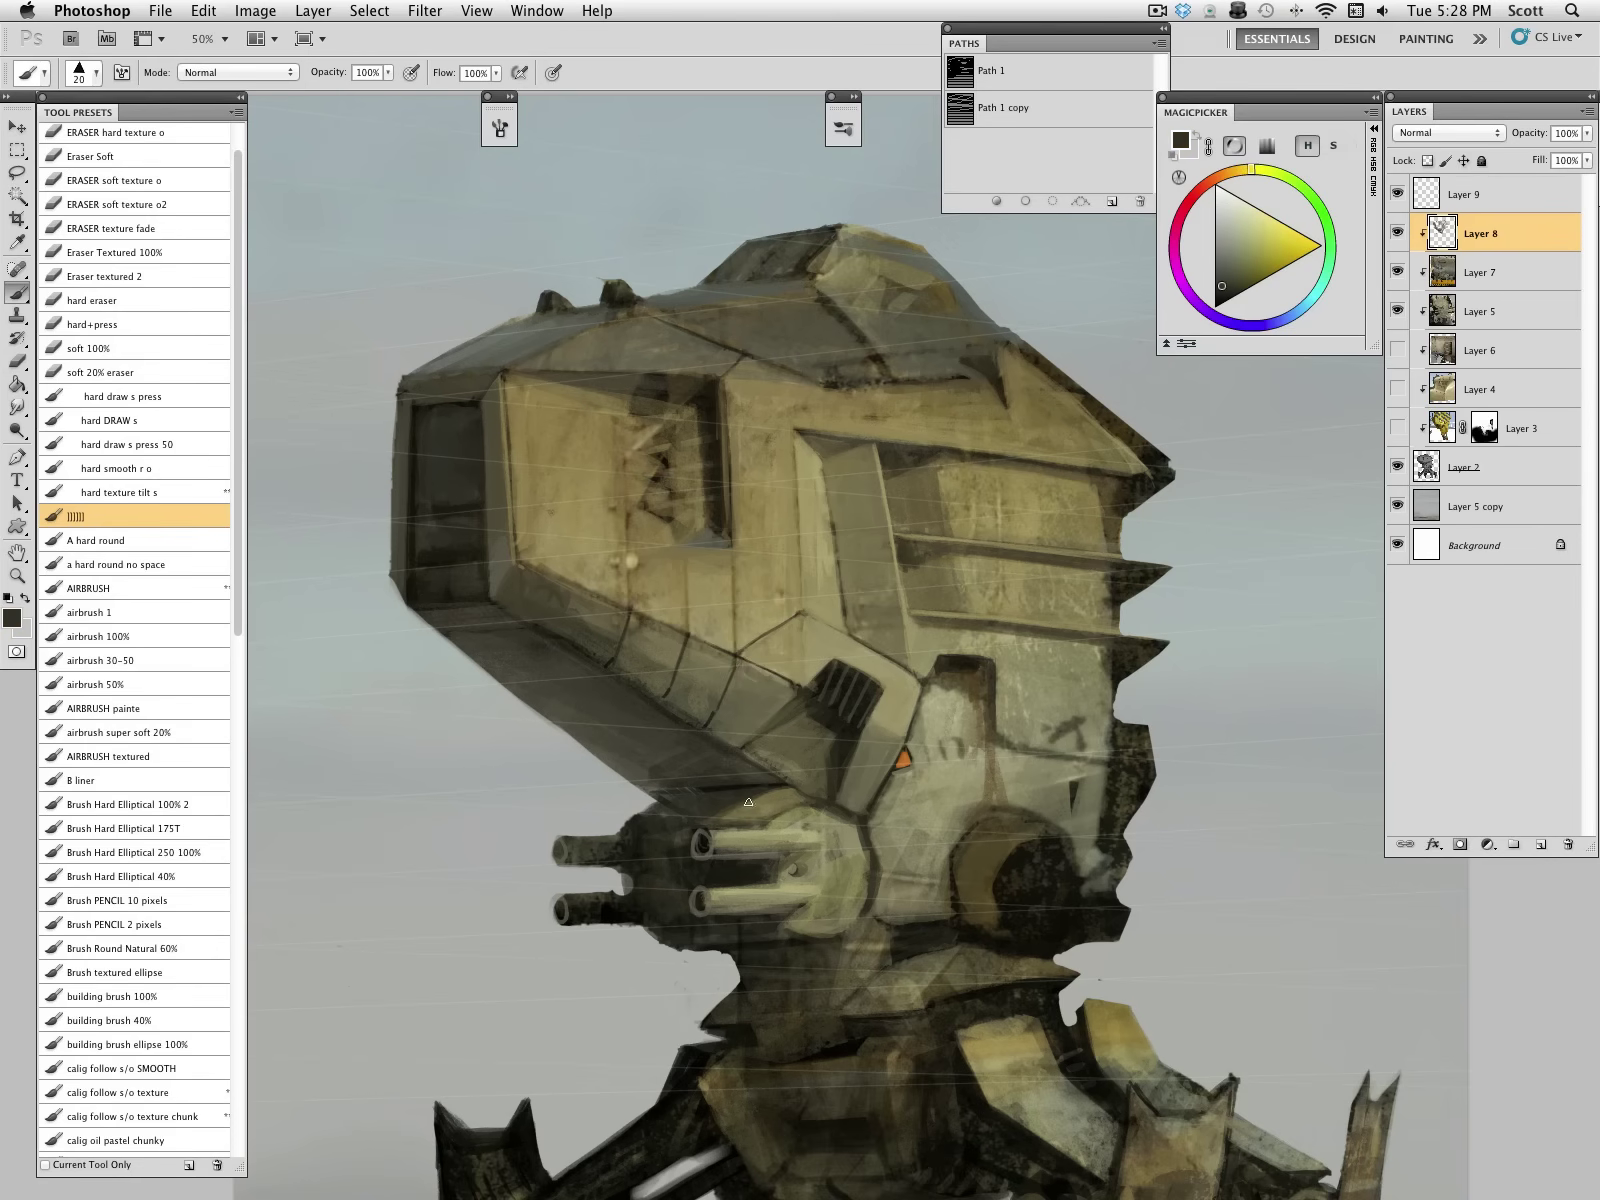
Step: Smooth the dark gun housing around the barrels with sampled tones at brush size 25
key(bracketright)
alt+click(679, 859)
alt+click(597, 845)
mouse_move(643, 894)
mouse_down()
mouse_move(609, 909)
mouse_move(643, 912)
mouse_up()
alt+click(717, 807)
alt+click(699, 876)
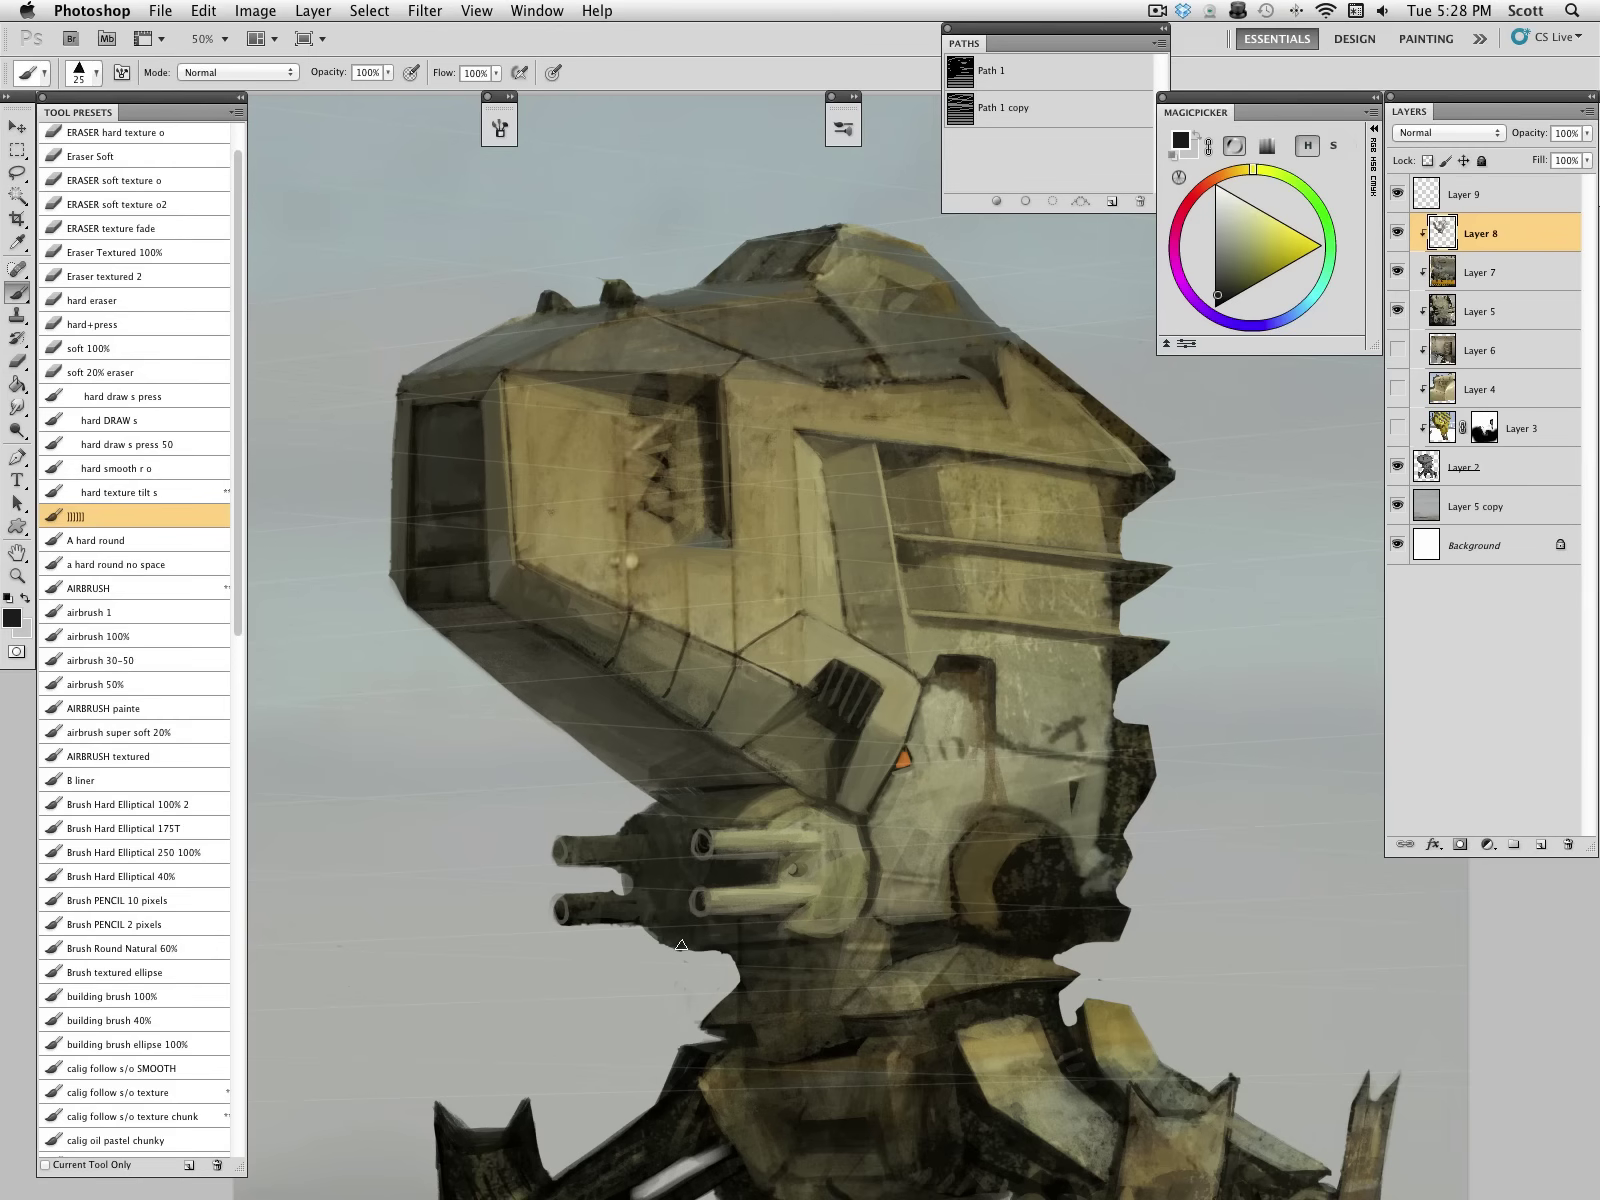
Step: Repaint the lower edge of the gun housing beneath the barrels with sampled dark tones at brush size 35
alt+click(620, 765)
key(bracketright)
key(bracketright)
drag(686, 941, 808, 938)
alt+click(662, 941)
mouse_move(690, 930)
mouse_down()
mouse_move(737, 920)
mouse_move(665, 920)
mouse_move(812, 932)
mouse_up()
alt+click(635, 763)
alt+click(769, 876)
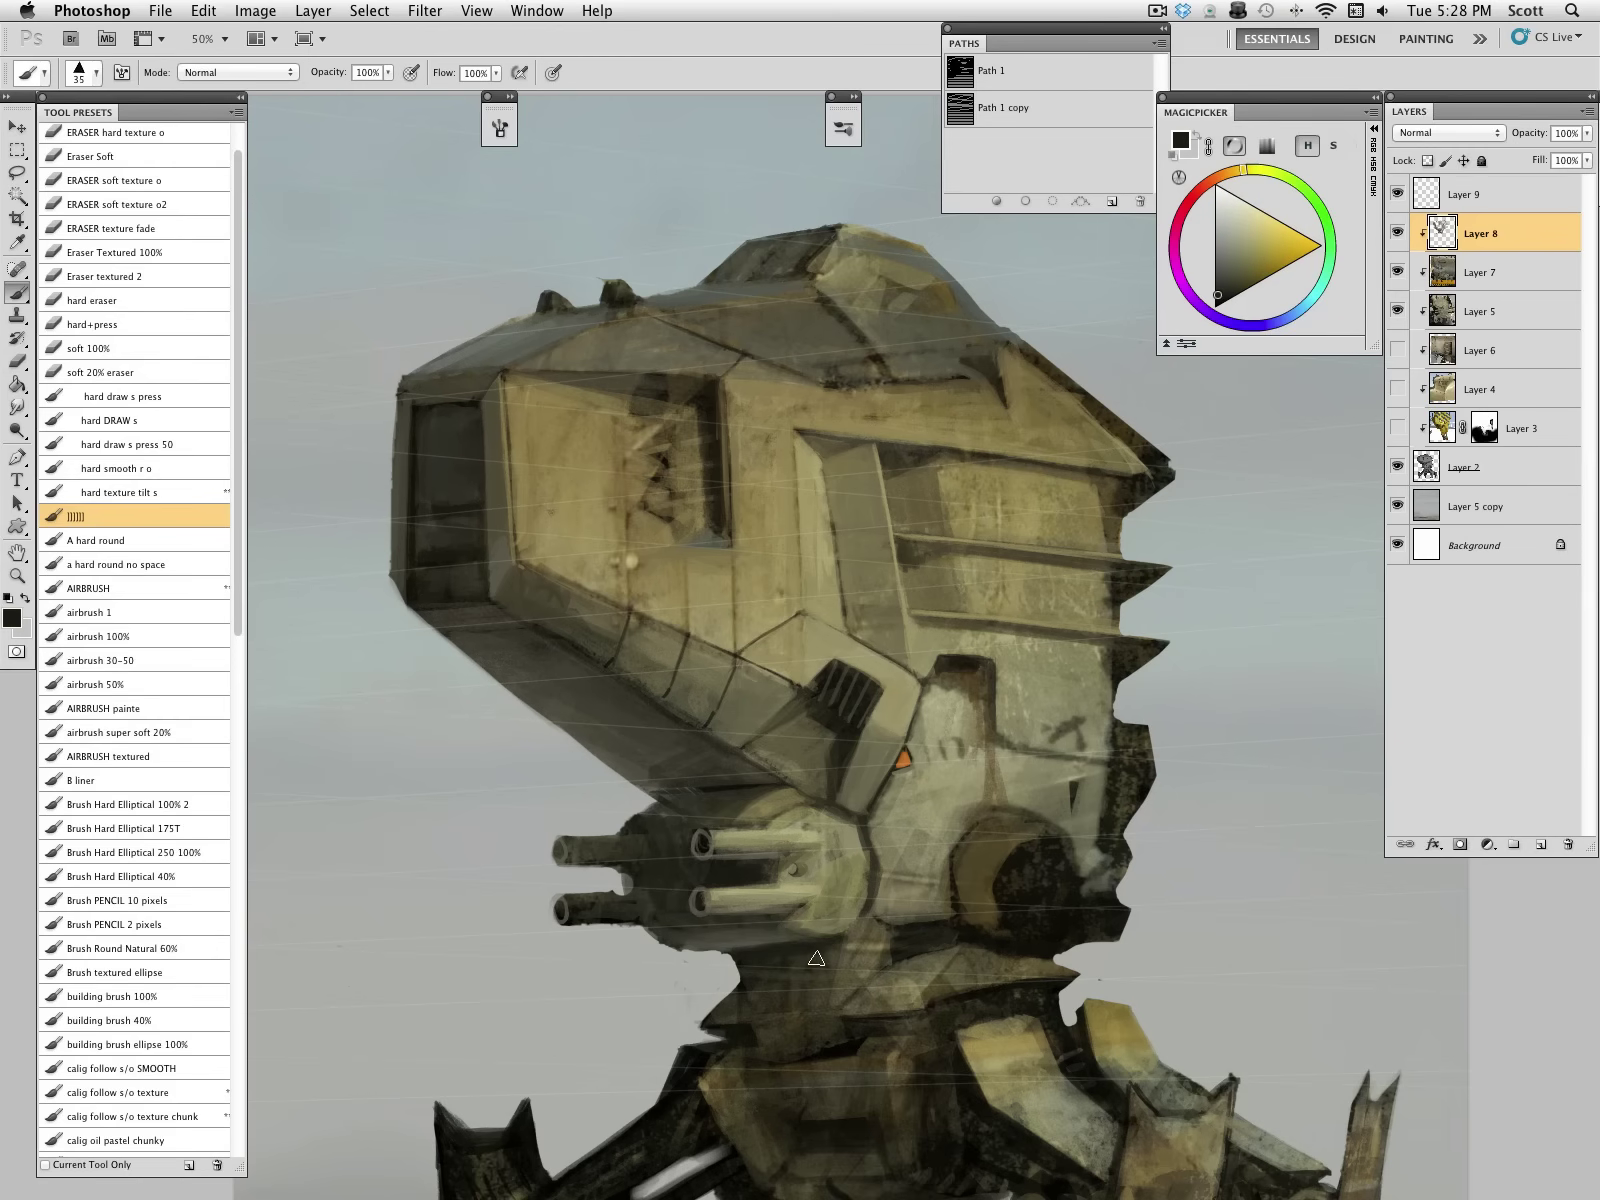
Step: Repaint the neck area below the gun housing with sampled tan and grey tones at brush size 35
scroll(983, 912, down, 5)
alt+click(801, 680)
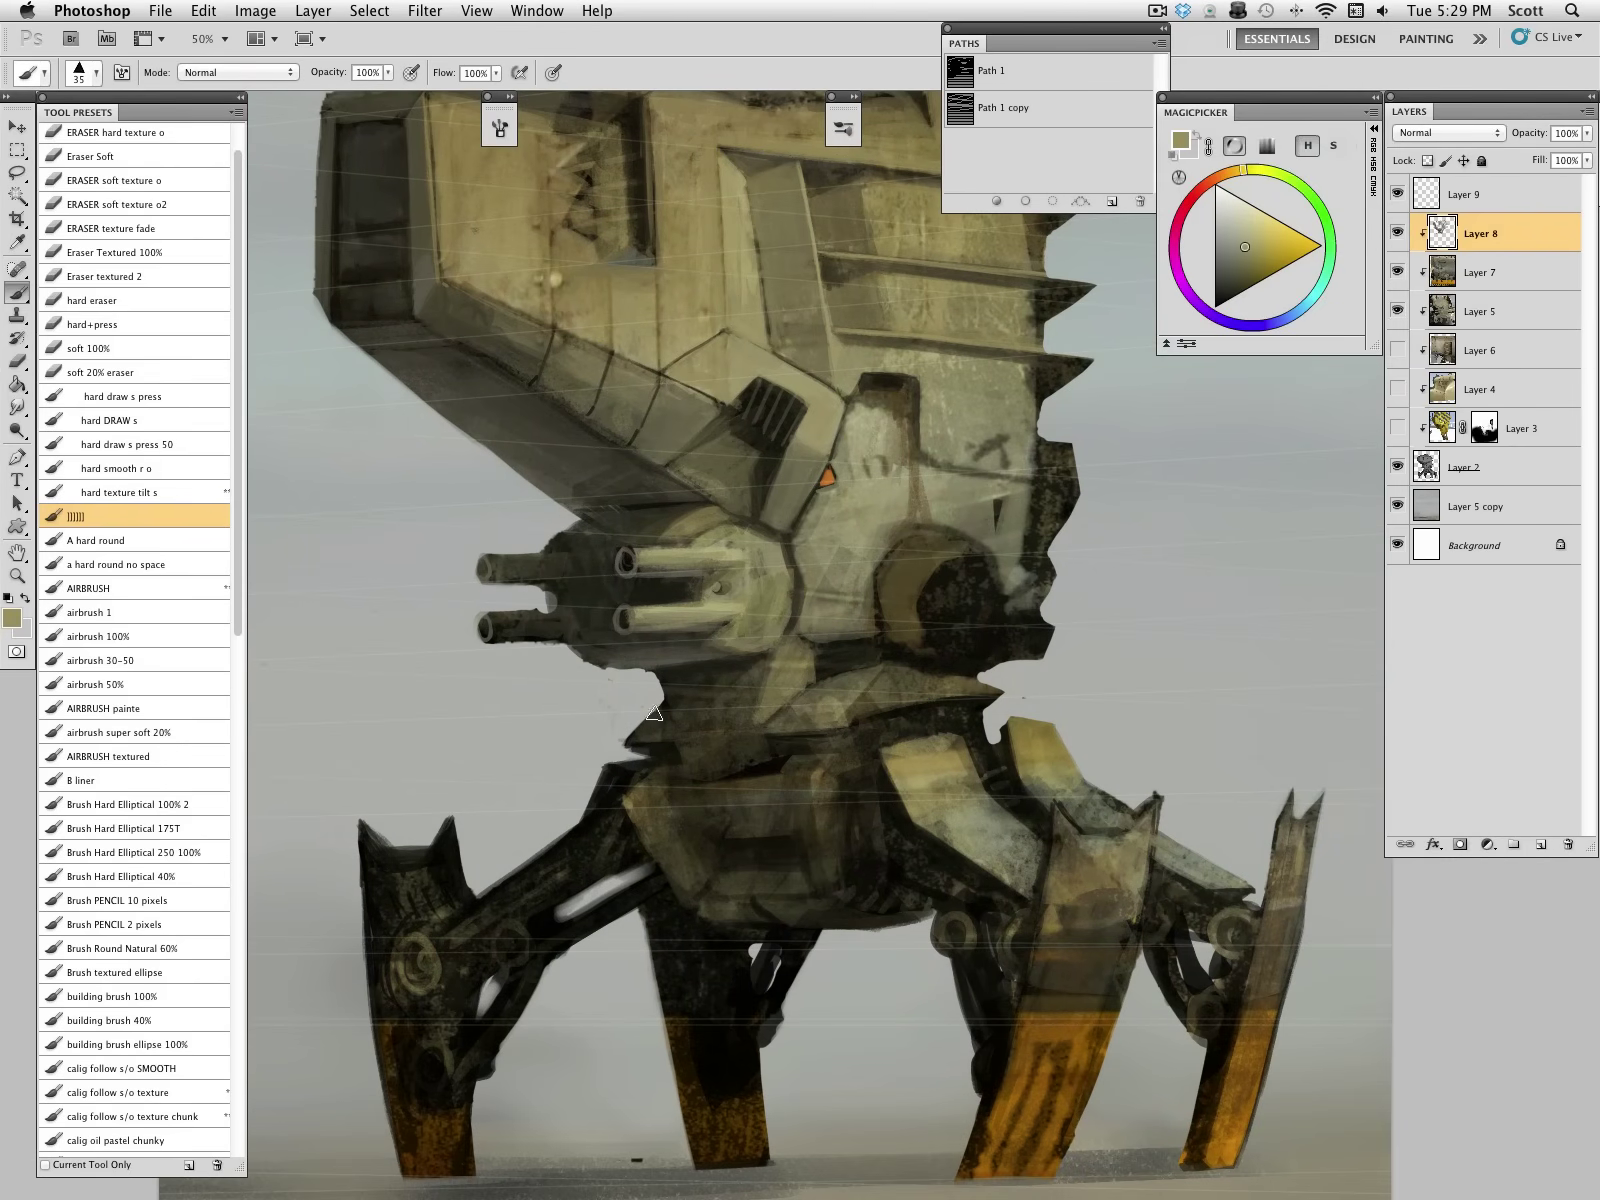
drag(607, 474, 633, 581)
alt+click(735, 734)
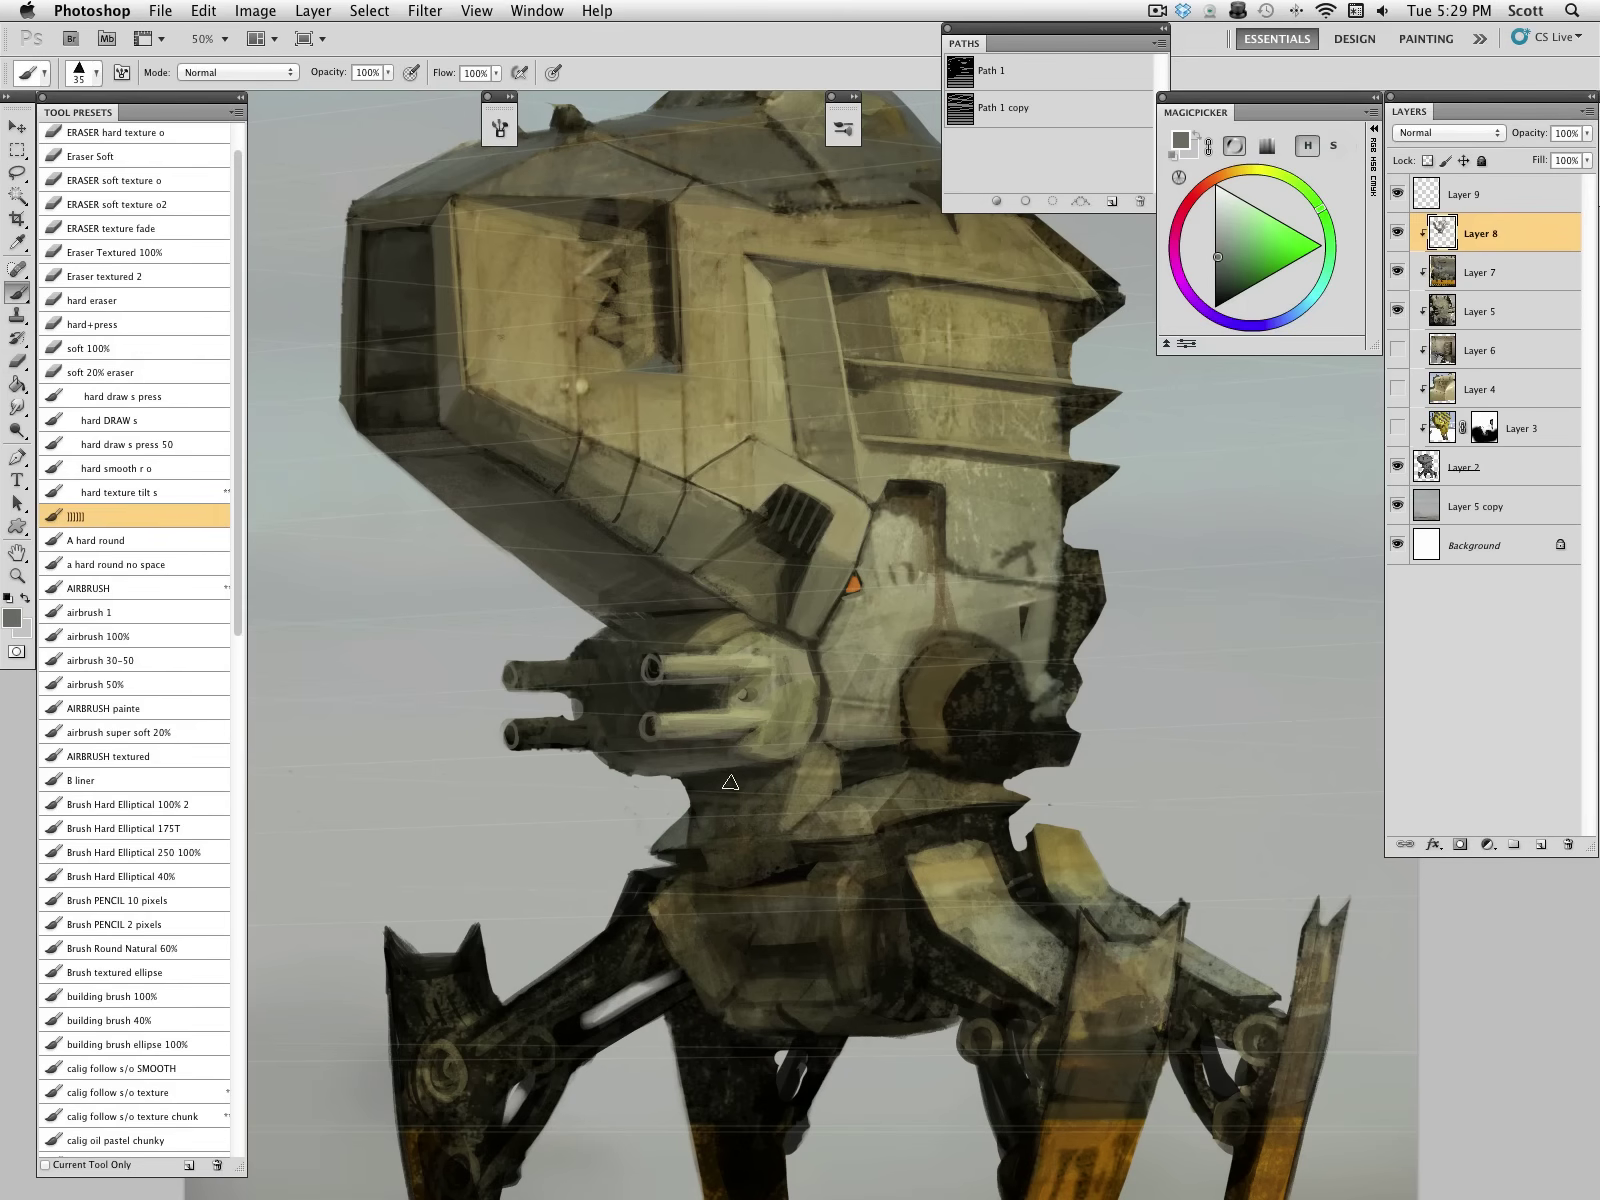
Step: Paint a lighter vertical edge on the hip block below the collar with sampled olive-tan, using brush sizes 10 to 35
alt+click(796, 823)
alt+click(876, 639)
mouse_move(871, 824)
mouse_down()
mouse_move(882, 881)
mouse_move(844, 881)
mouse_move(860, 863)
mouse_move(858, 958)
mouse_up()
mouse_move(858, 883)
mouse_down()
mouse_move(870, 848)
mouse_move(877, 895)
mouse_move(893, 899)
mouse_move(872, 880)
mouse_move(850, 930)
mouse_move(855, 984)
mouse_move(876, 906)
mouse_move(868, 846)
mouse_up()
key(bracketleft)
key(bracketleft)
key(bracketleft)
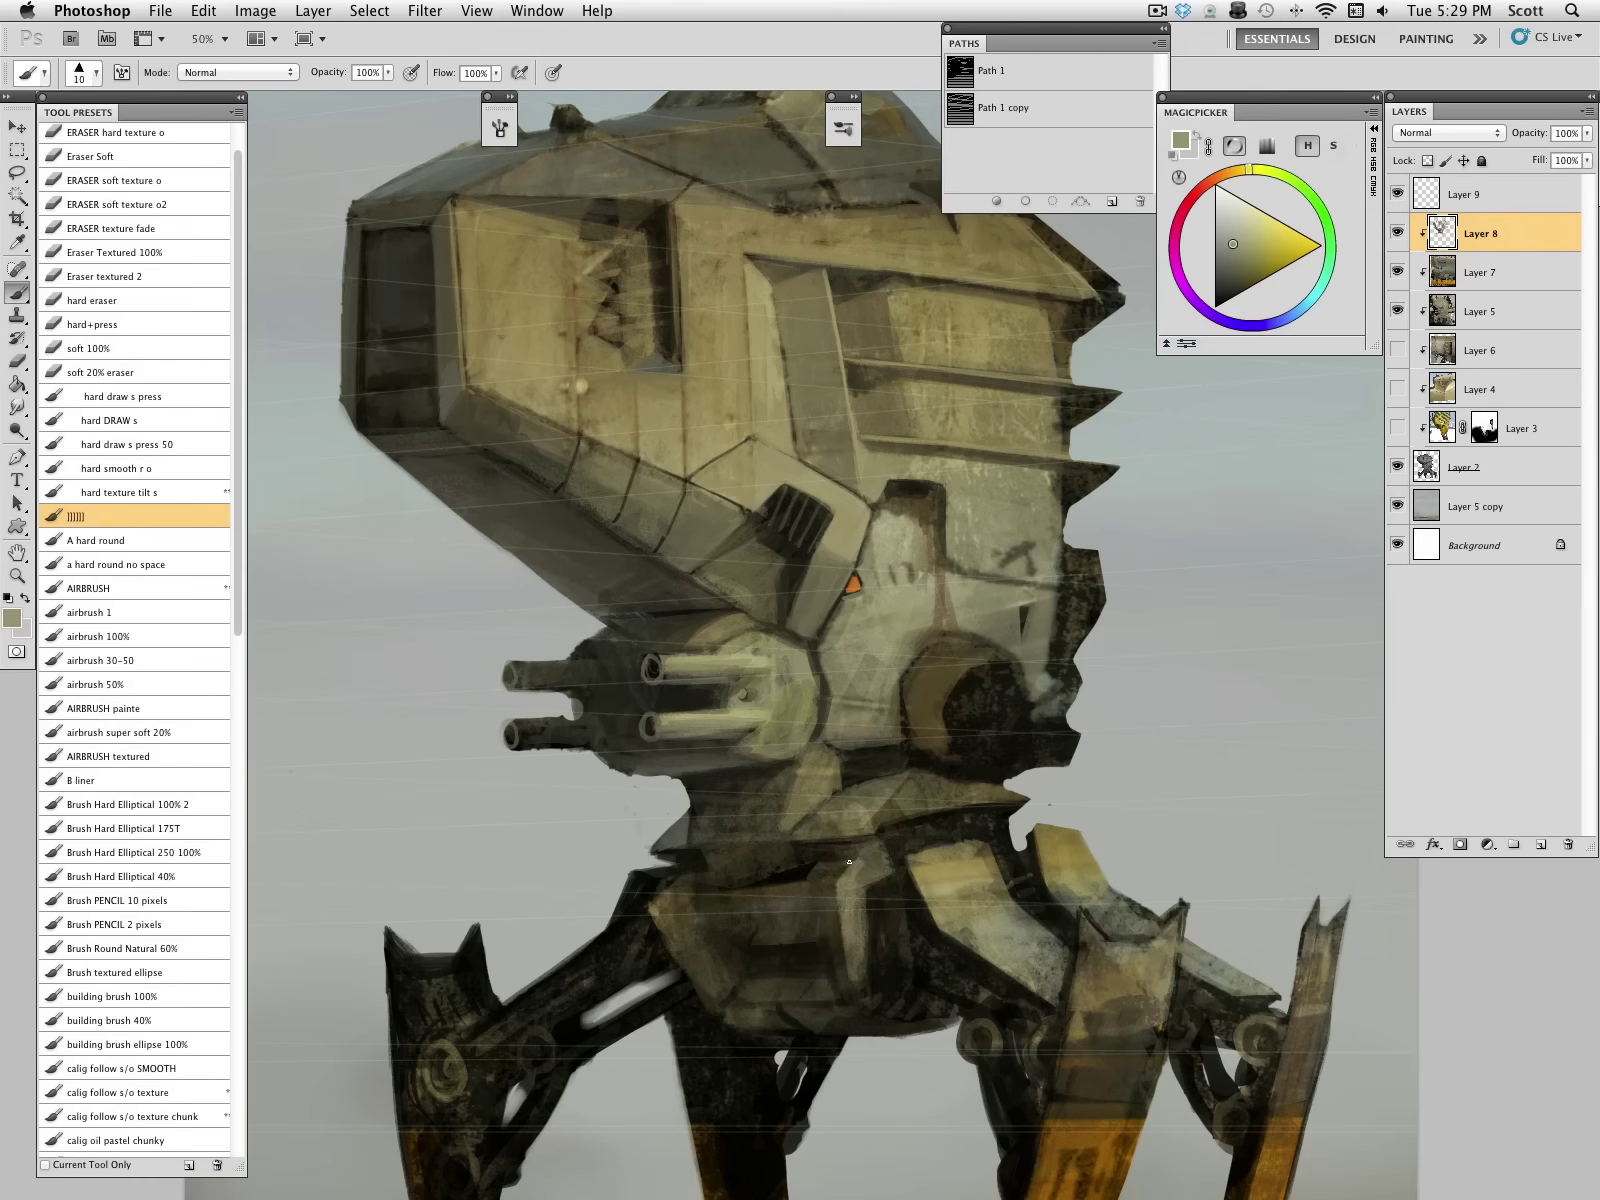
key(bracketright)
key(bracketright)
key(bracketright)
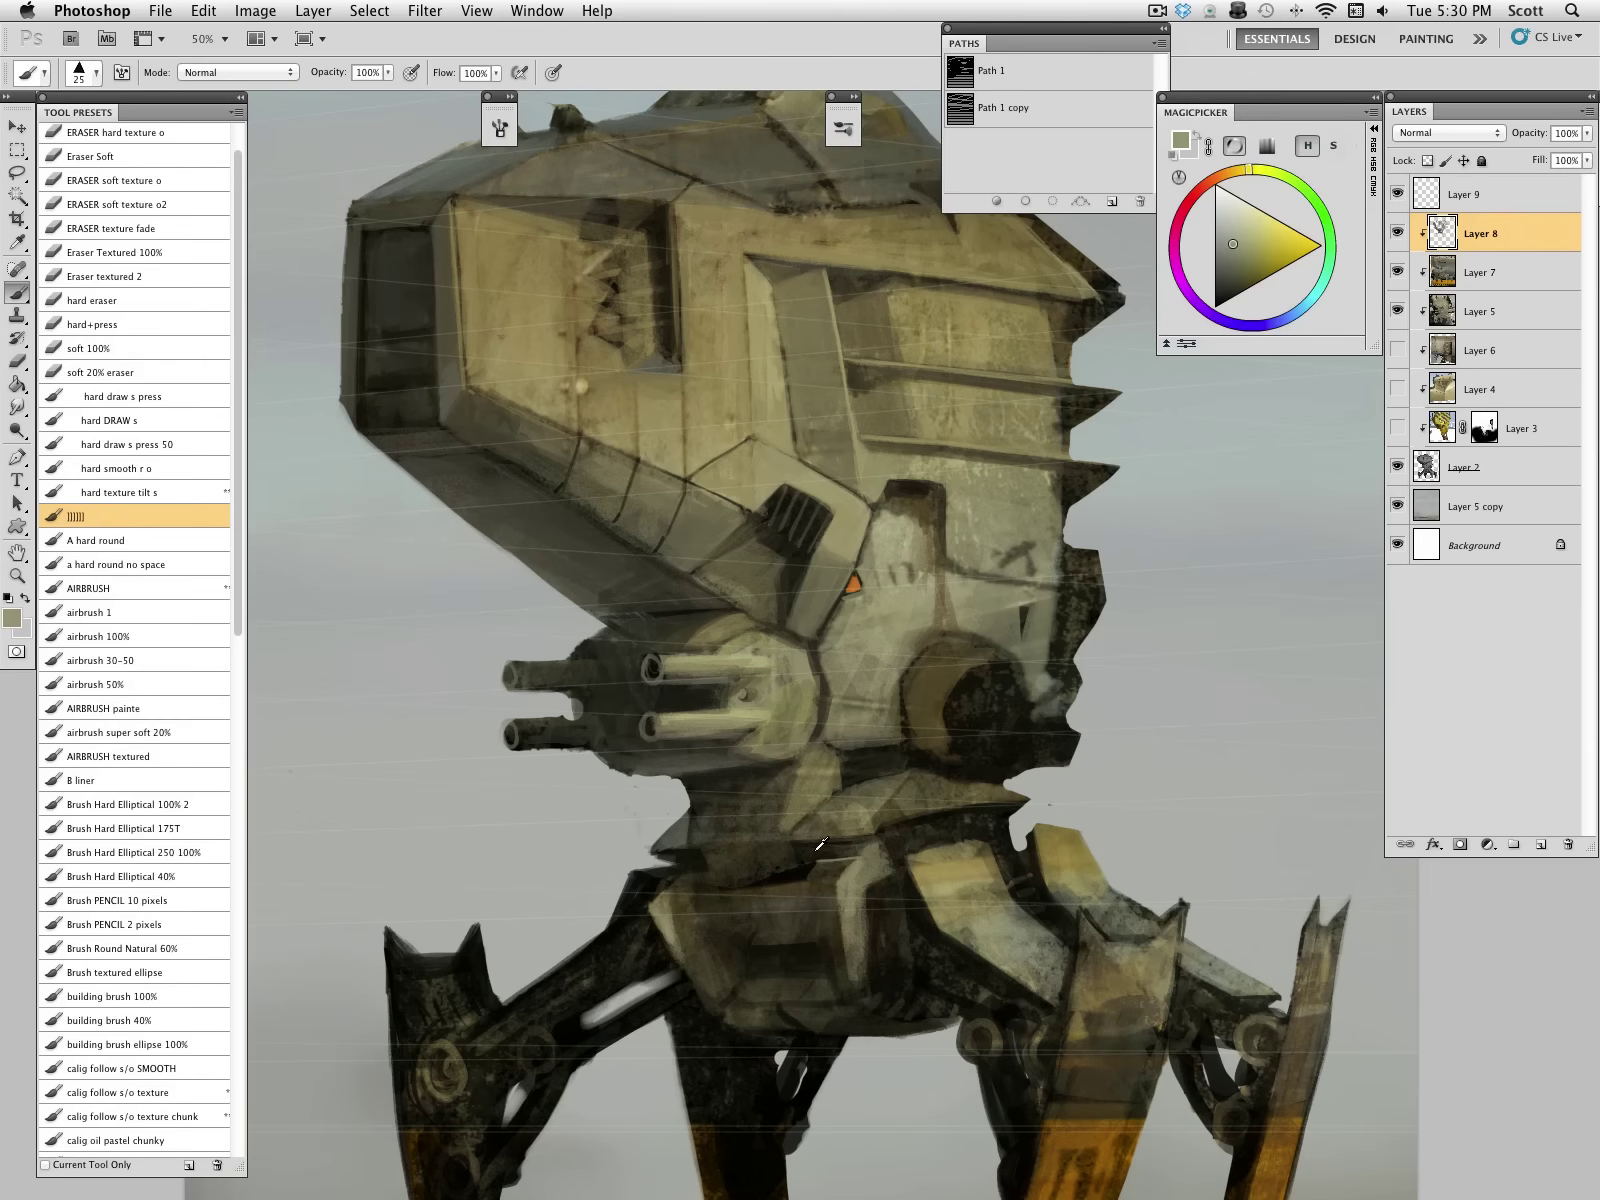
Step: Check Layer 8 by toggling its visibility, and blend the hip block's lit edge with sampled mid-tones at brush size 25
key(d)
mouse_move(1397, 233)
mouse_down()
mouse_move(1401, 282)
mouse_move(1398, 233)
mouse_up()
alt+click(860, 860)
key(bracketleft)
key(bracketleft)
alt+click(865, 851)
alt+click(866, 851)
key(bracketright)
alt+click(884, 882)
alt+click(860, 878)
alt+click(866, 882)
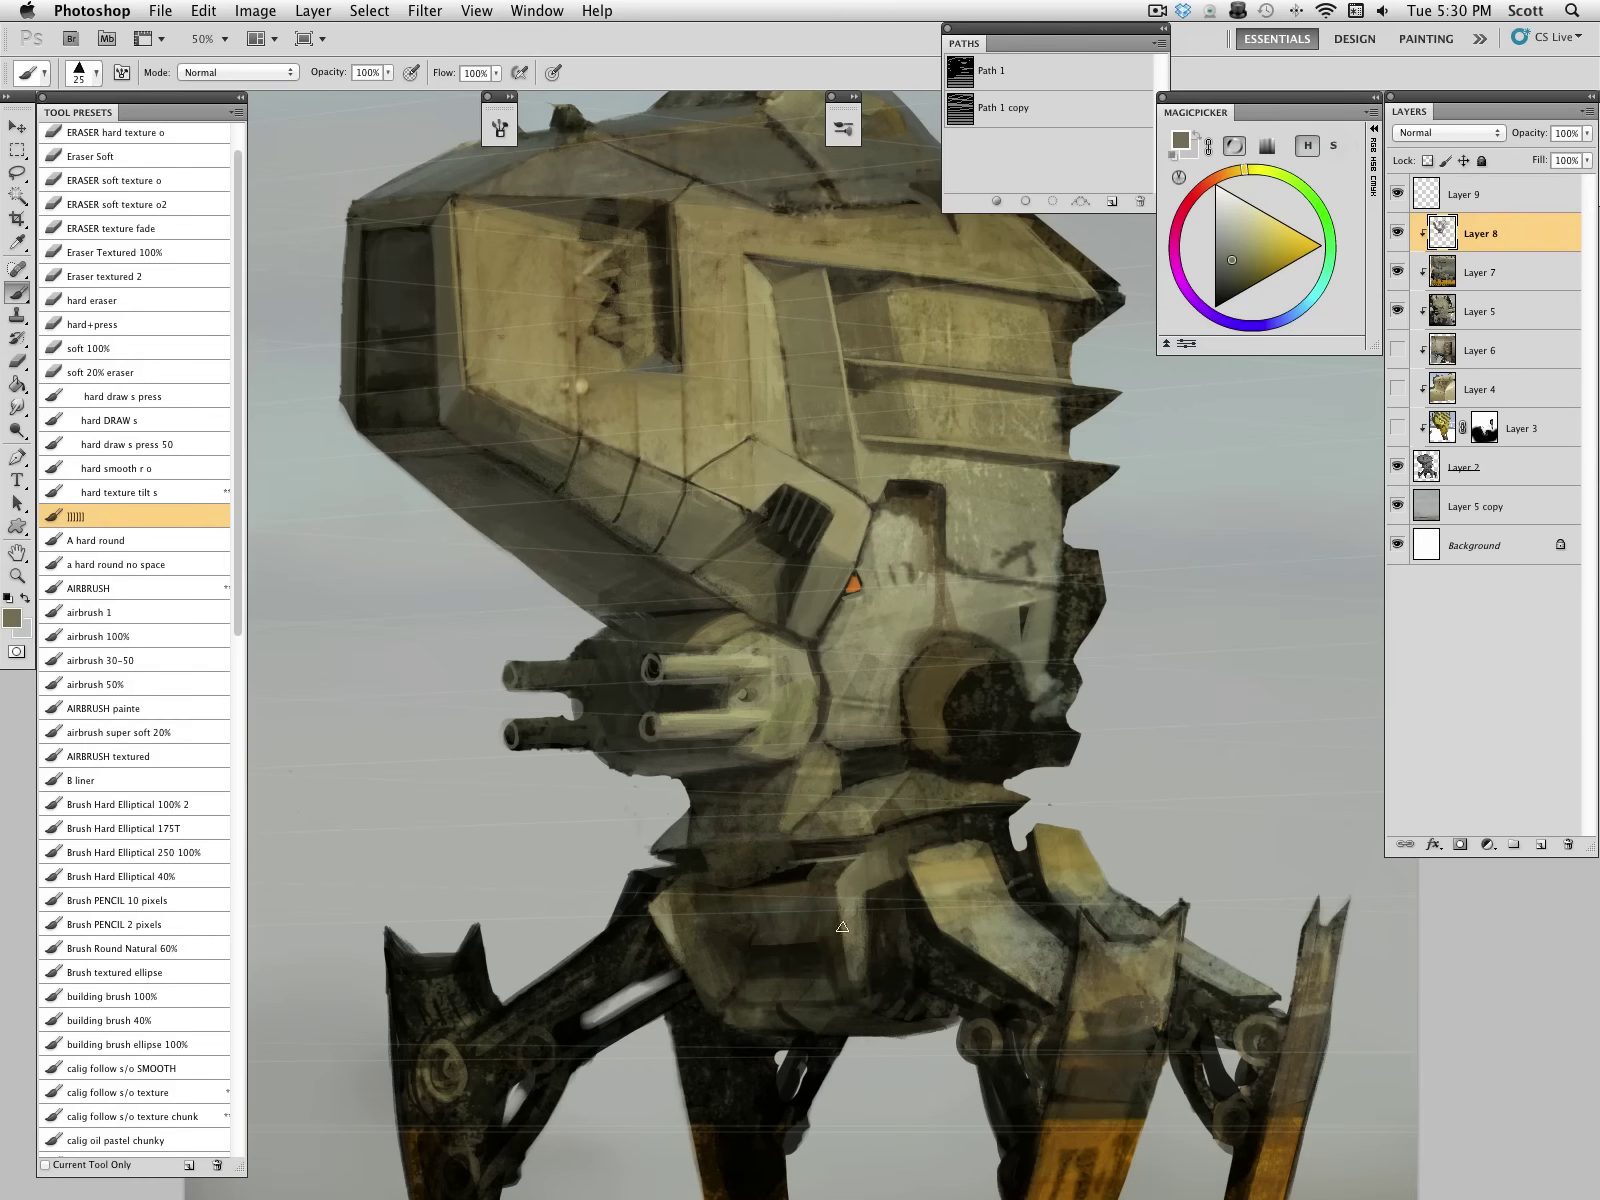
Step: Paint the top rim of the hip block and the neck underside above it with sampled tones
alt+click(742, 885)
drag(727, 883, 796, 856)
mouse_move(708, 855)
mouse_down()
mouse_move(772, 853)
mouse_move(730, 881)
mouse_move(868, 834)
mouse_move(791, 838)
mouse_move(872, 839)
mouse_move(878, 880)
mouse_up()
alt+click(769, 908)
alt+click(784, 885)
alt+click(860, 824)
alt+click(690, 860)
alt+click(890, 846)
Step: Darken the underside of the collar's pointed tip with a size 15 brush, and save the painting
alt+click(583, 595)
key(bracketleft)
key(bracketleft)
drag(1024, 804, 944, 815)
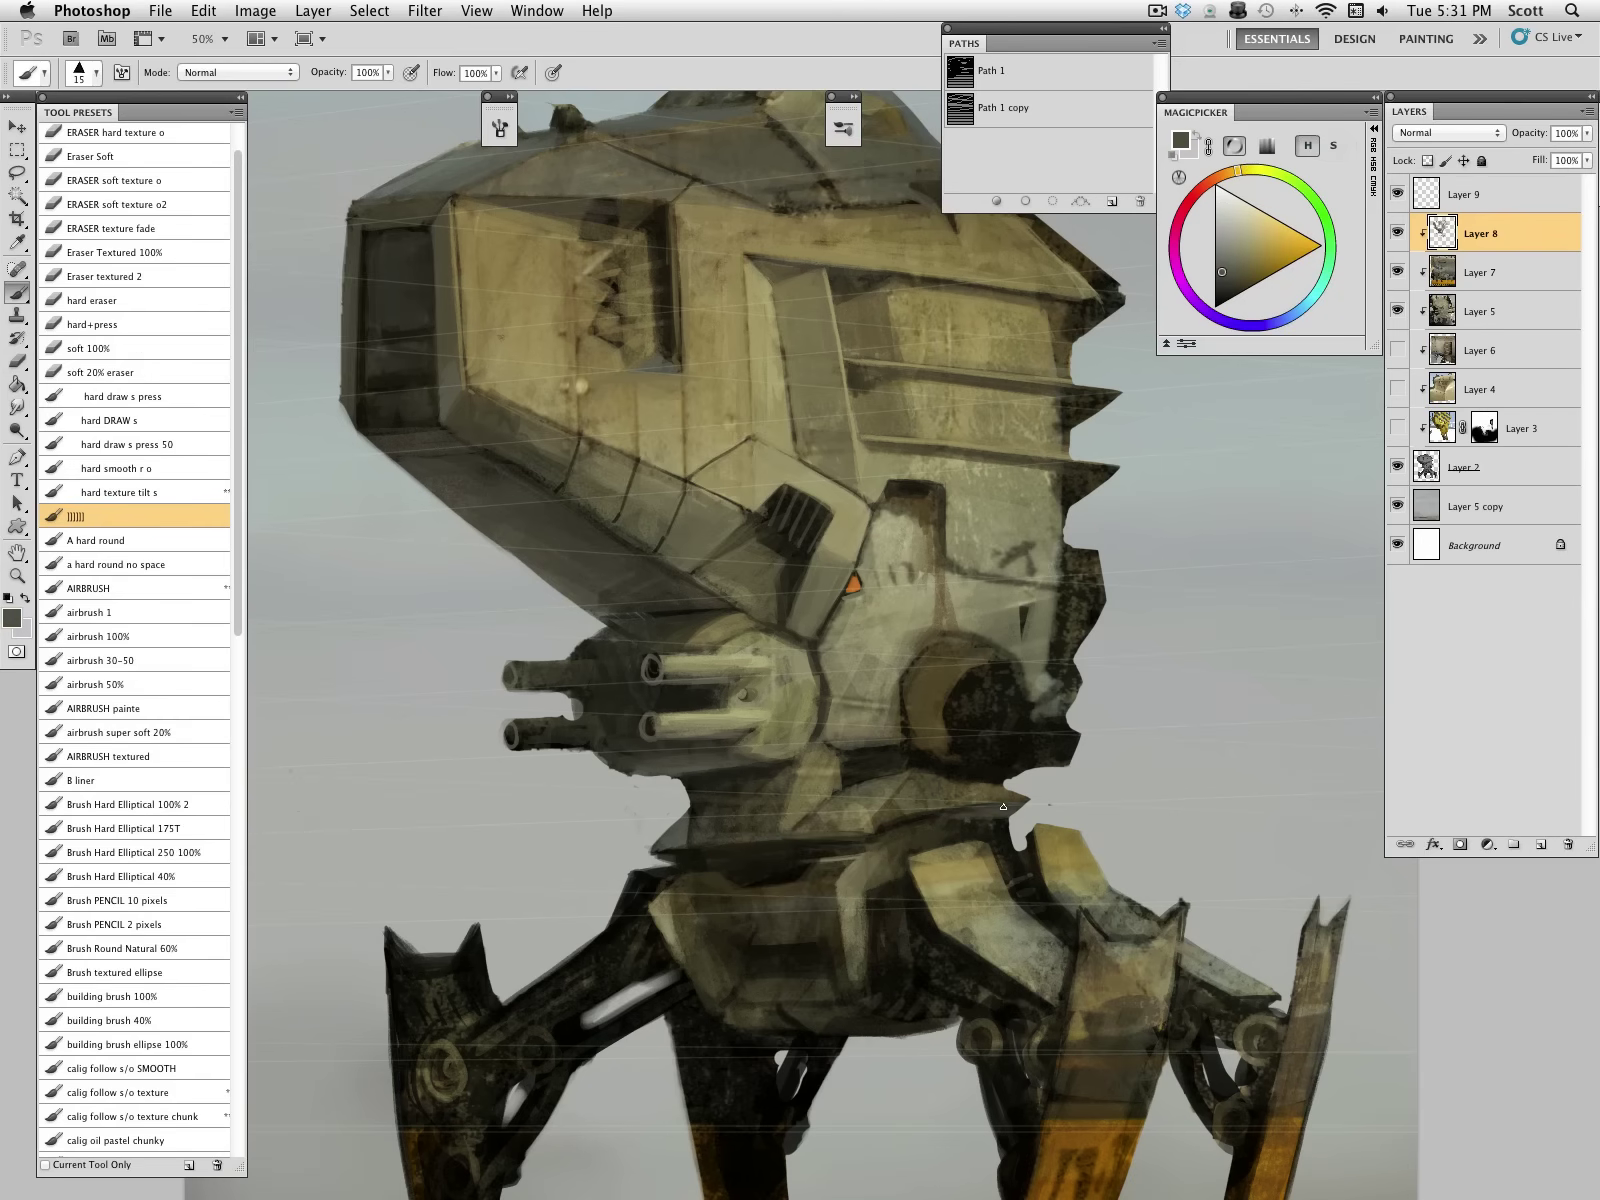
key(d)
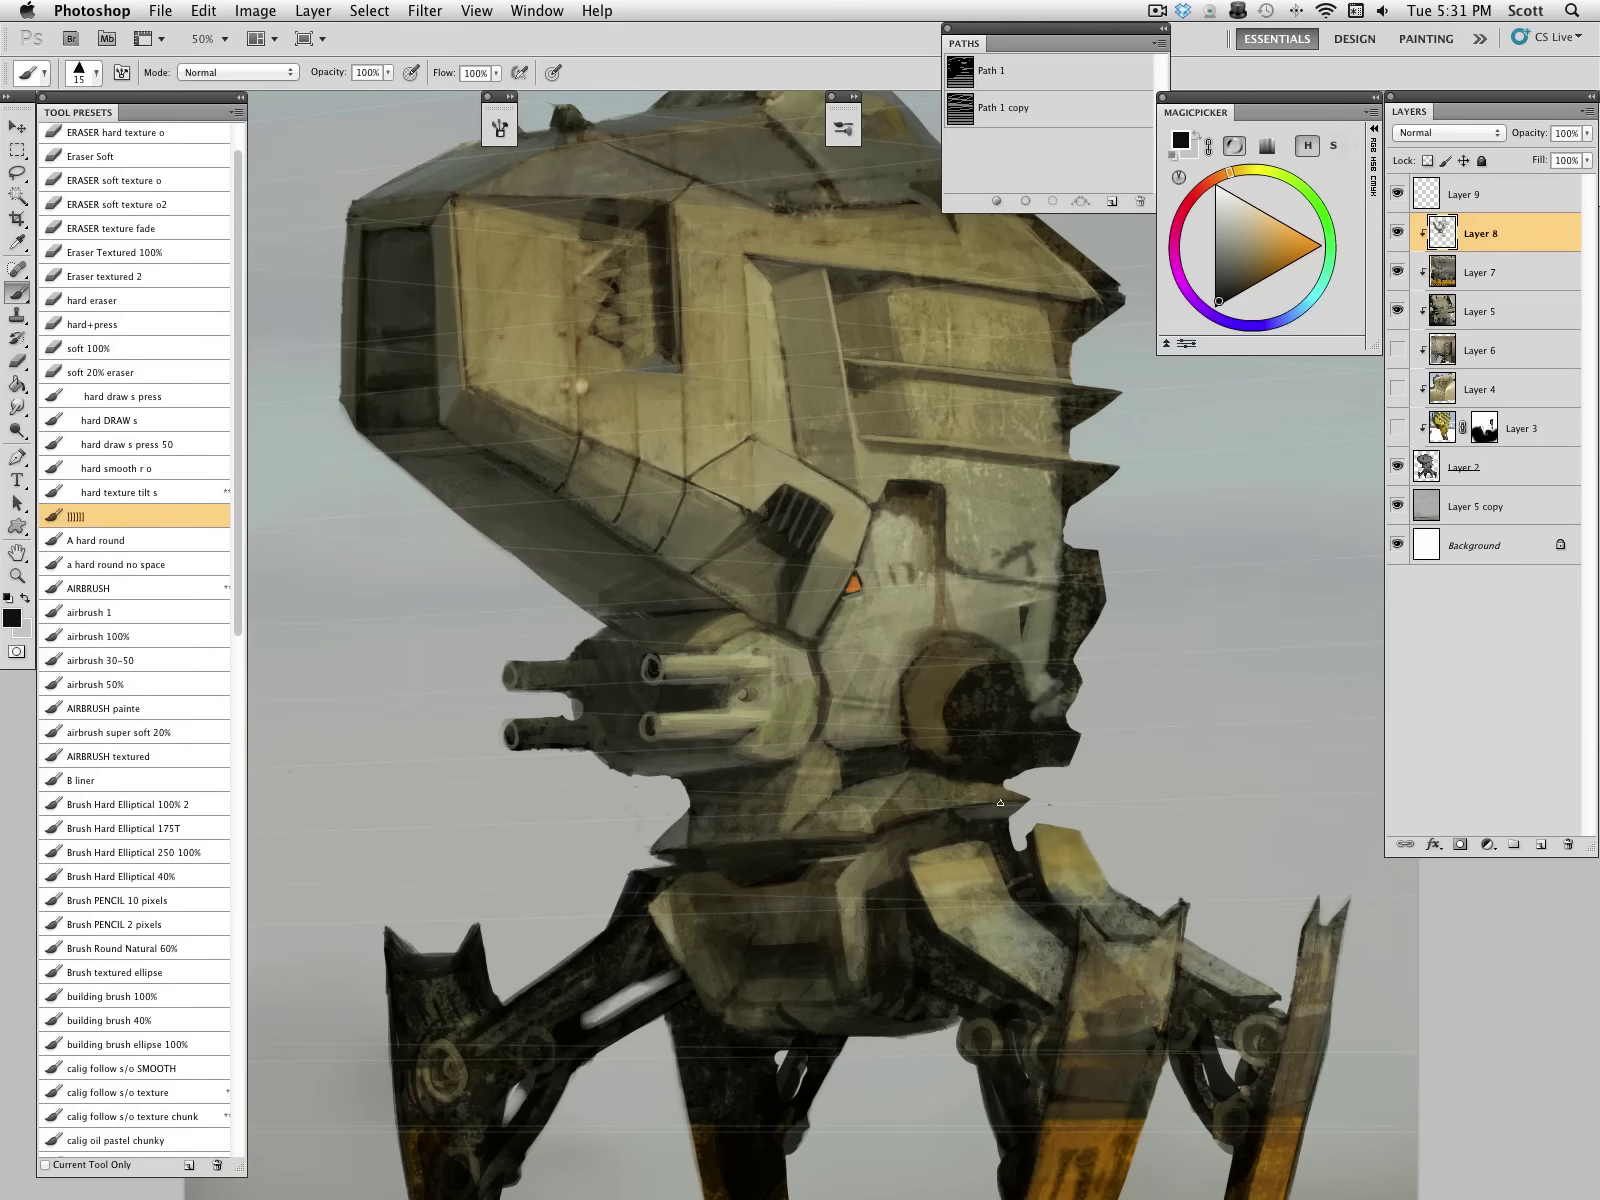
key(super+s)
Step: Repaint the jaw's bevelled band below the side panel with sampled olive at brush size 35
drag(929, 589, 881, 711)
alt+click(902, 668)
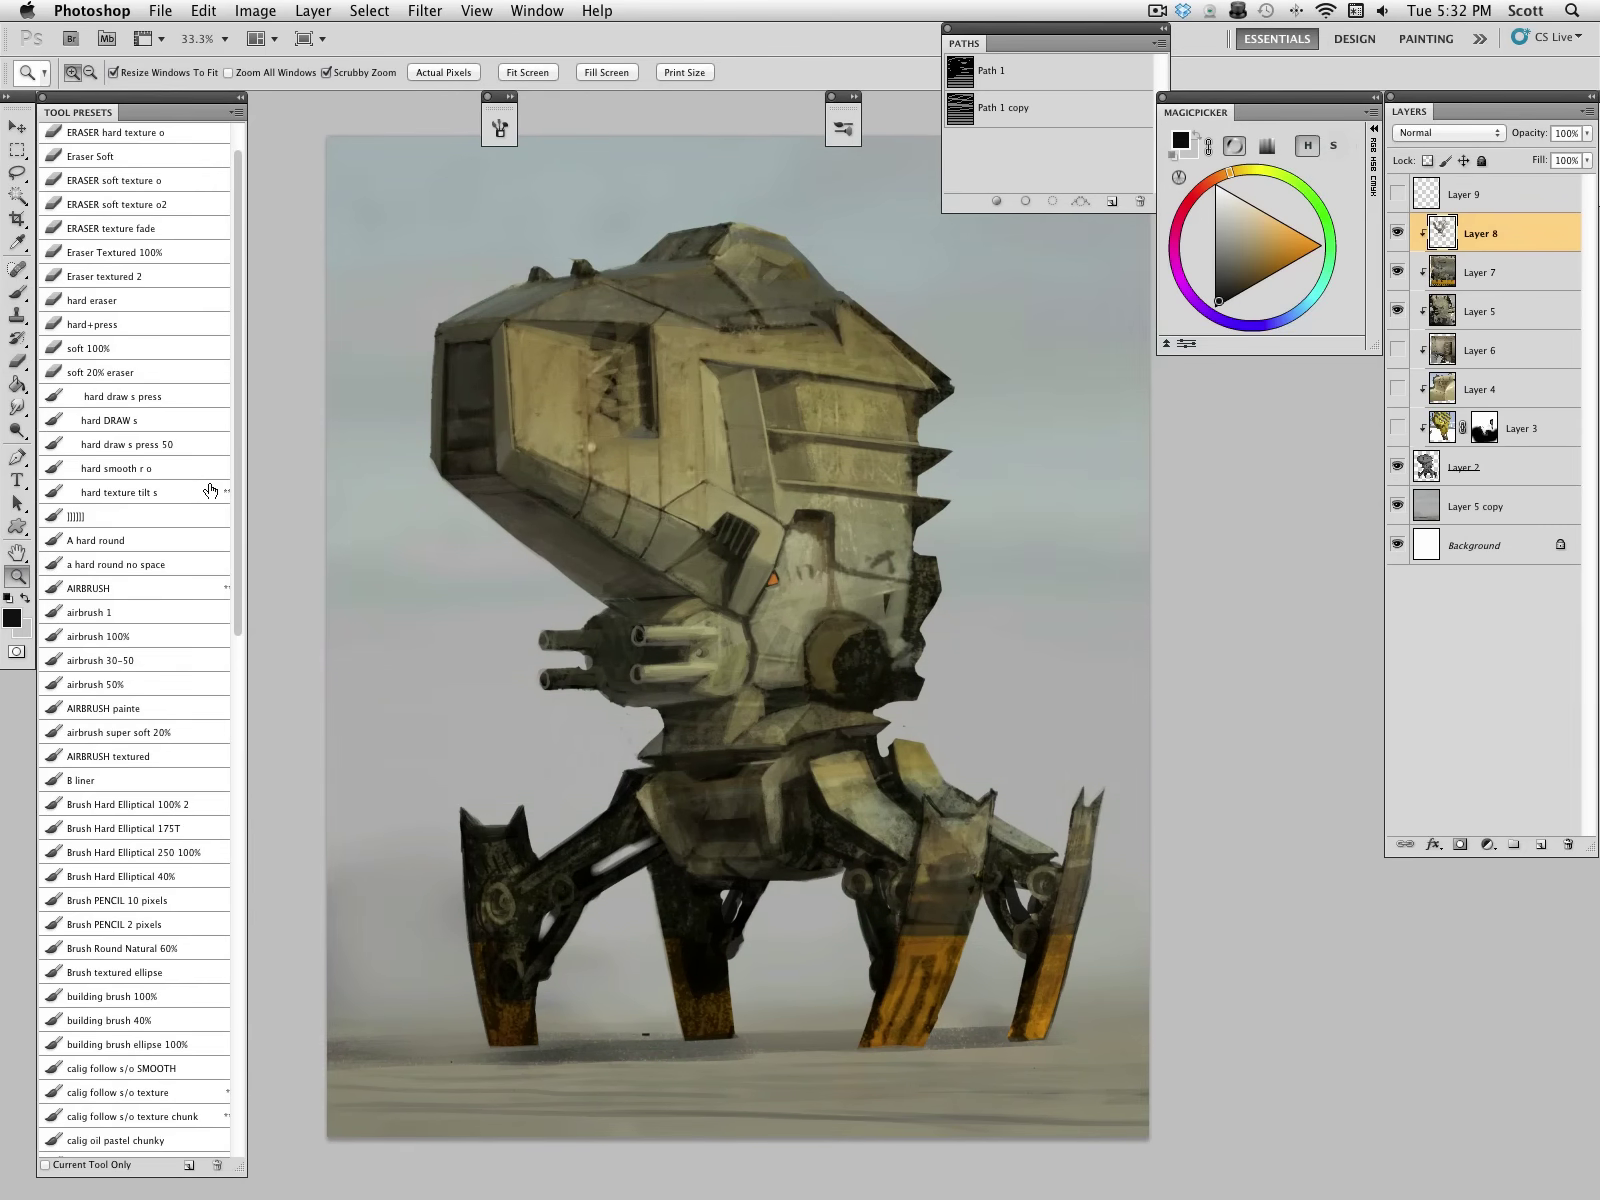
click(100, 516)
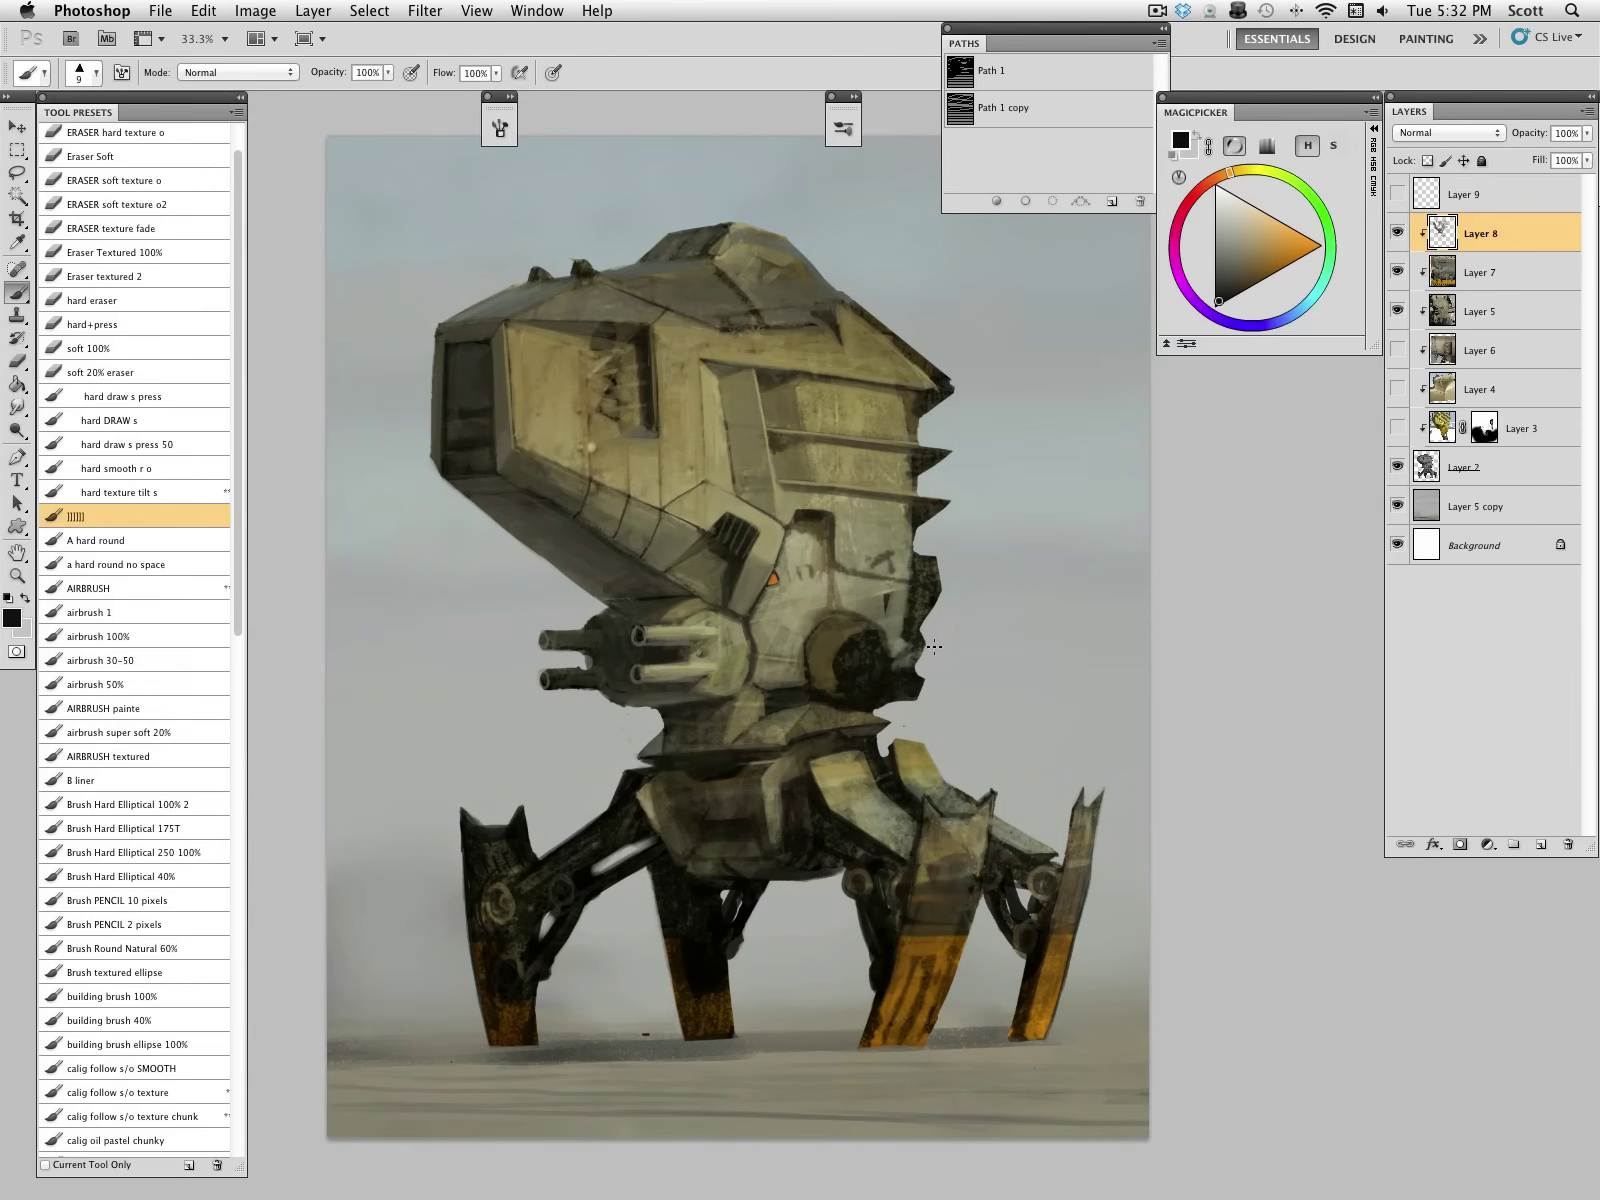
alt+click(569, 478)
key(bracketright)
key(bracketright)
key(bracketright)
key(bracketright)
key(bracketright)
key(bracketright)
mouse_move(566, 484)
mouse_down()
mouse_move(559, 556)
mouse_move(582, 515)
mouse_move(597, 603)
mouse_move(626, 508)
mouse_up()
alt+click(614, 509)
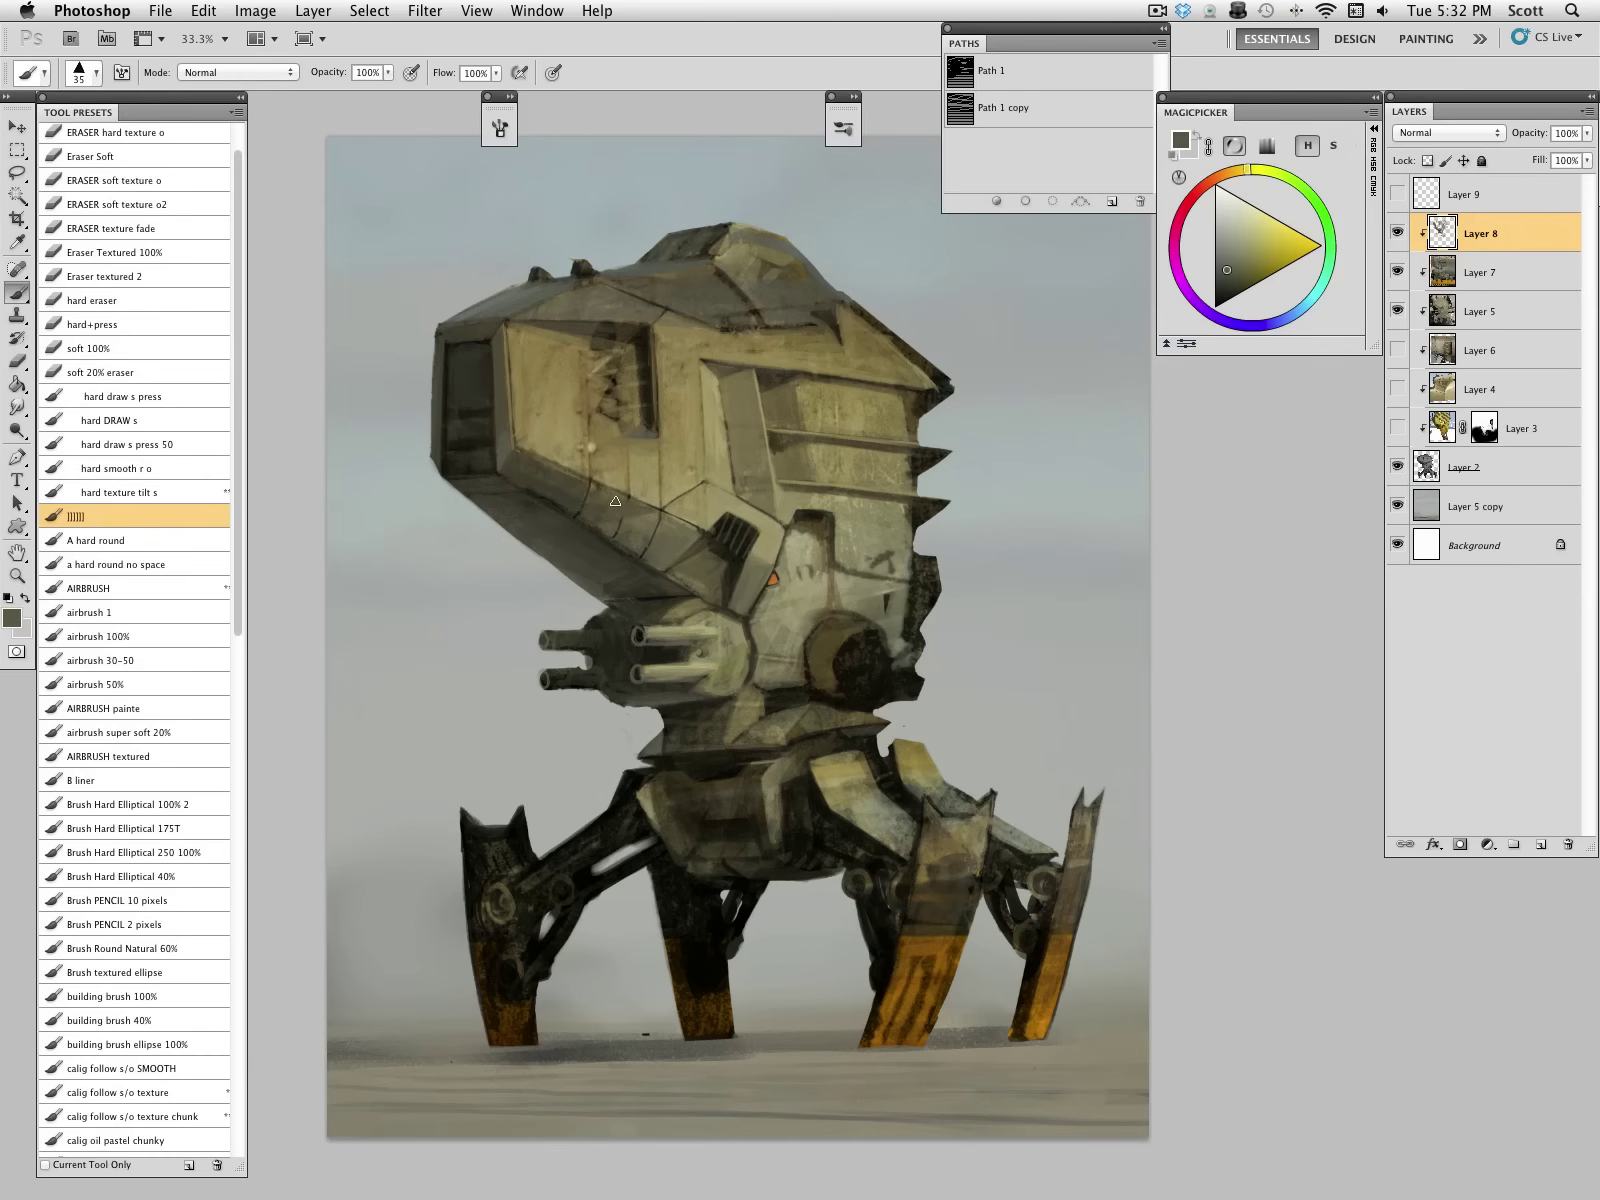
Step: Blend the jaw band's middle section and its lower edge with sampled shadow tones, reducing the brush to size 10
alt+click(528, 482)
alt+click(634, 522)
drag(607, 528, 612, 538)
alt+click(617, 561)
alt+click(603, 541)
key(bracketleft)
key(bracketleft)
key(bracketleft)
key(bracketleft)
alt+click(572, 536)
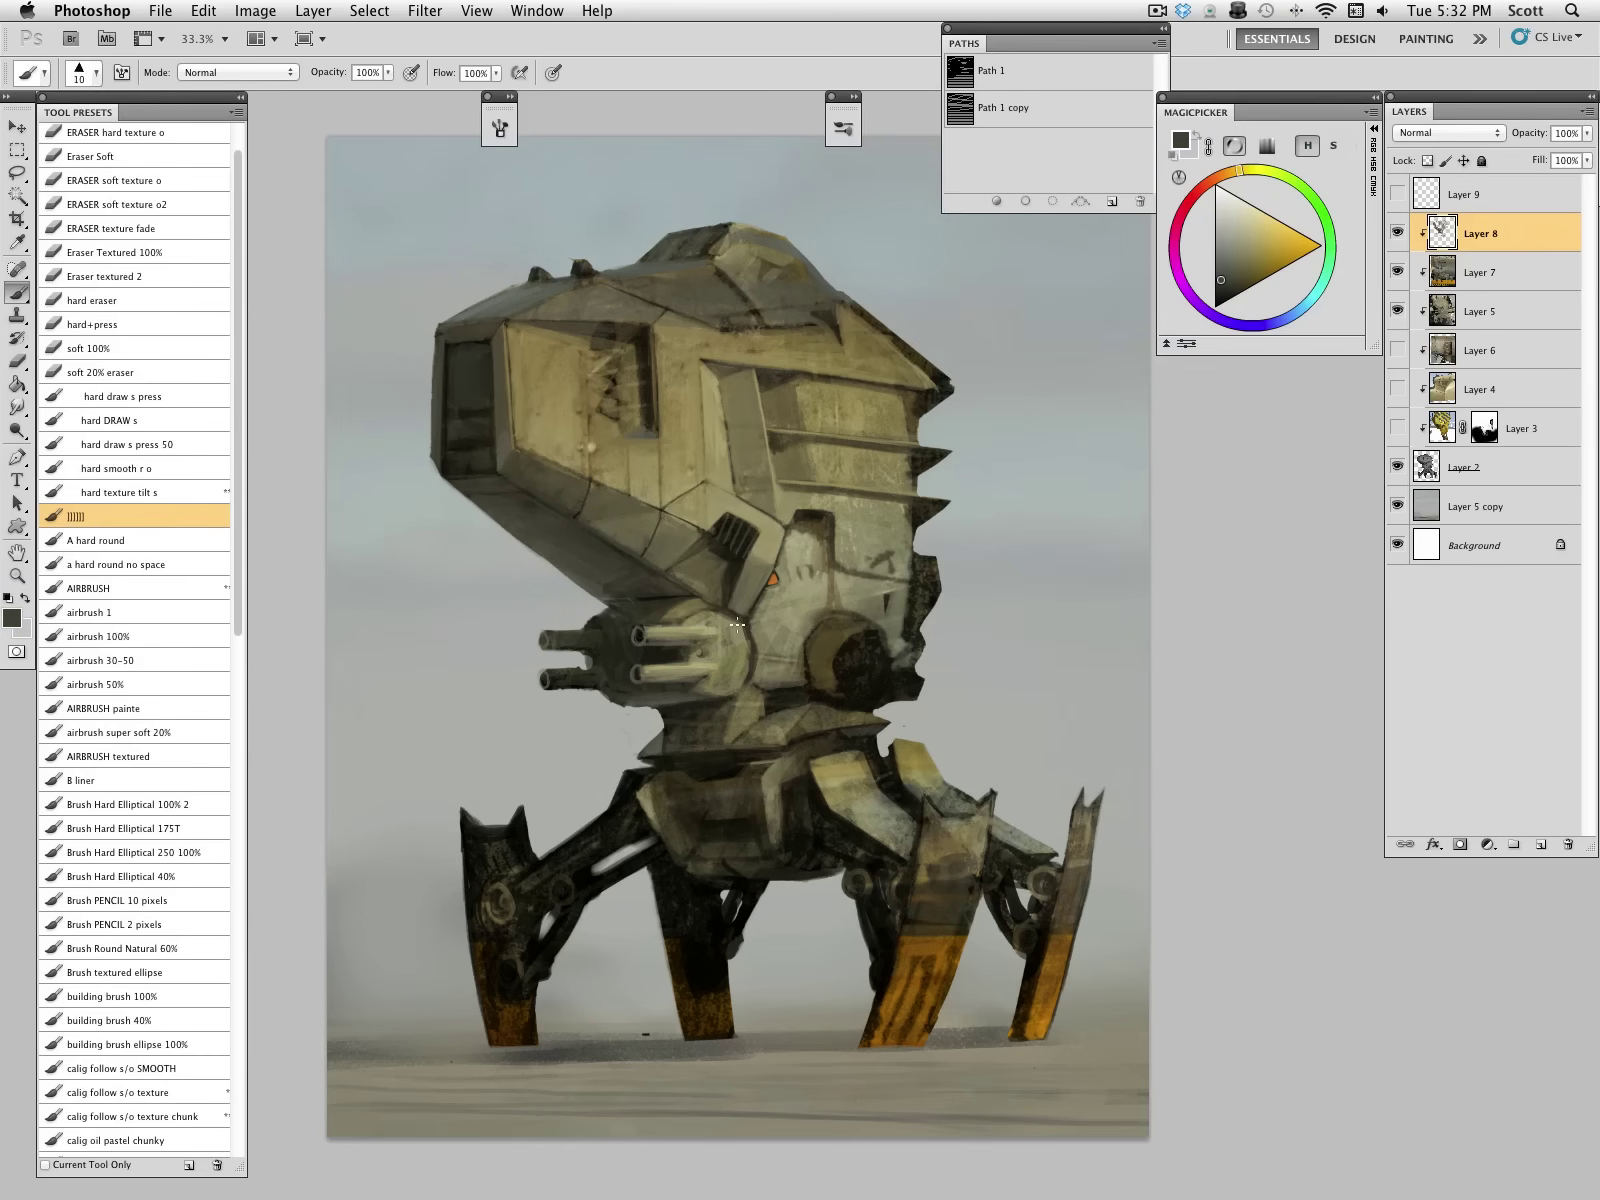
Step: Blend the jaw's lower edge above the gun housing with sampled dark and olive tones, ending at brush size 25
alt+click(492, 441)
key(bracketright)
alt+click(712, 607)
alt+click(718, 590)
key(bracketleft)
alt+click(711, 606)
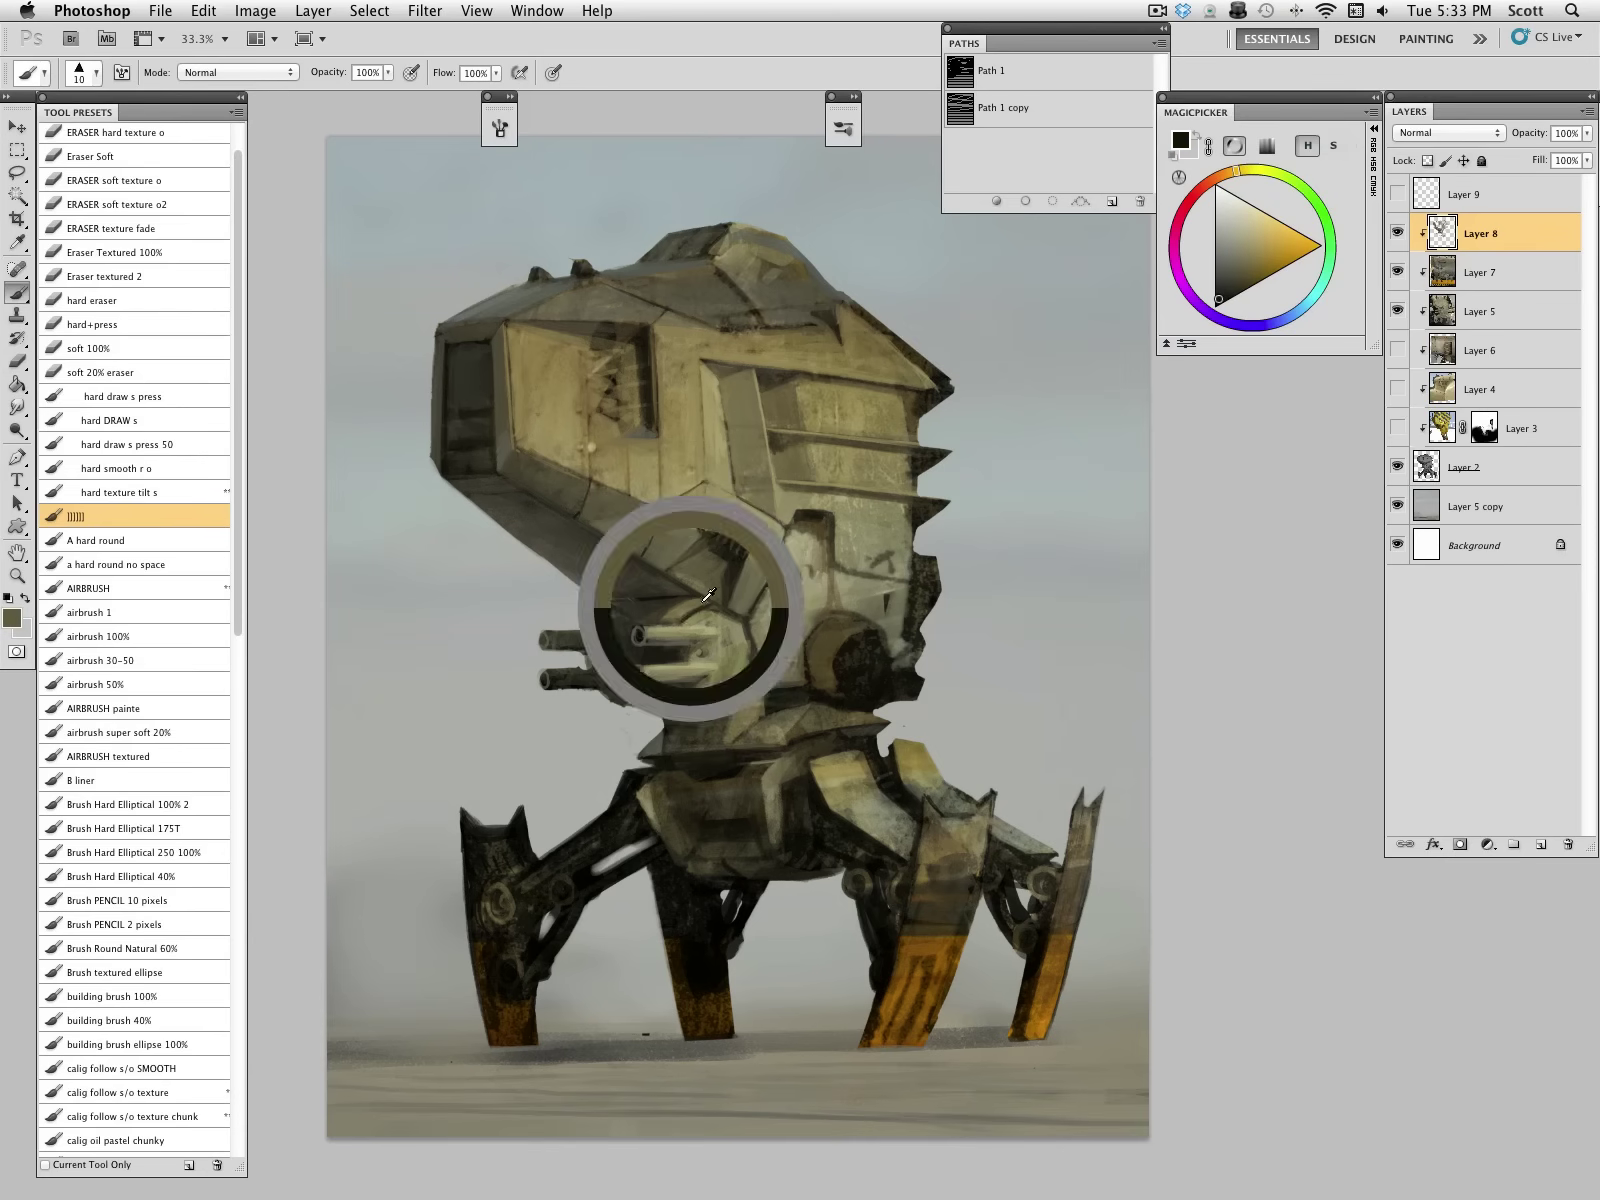
key(bracketright)
key(bracketright)
key(bracketright)
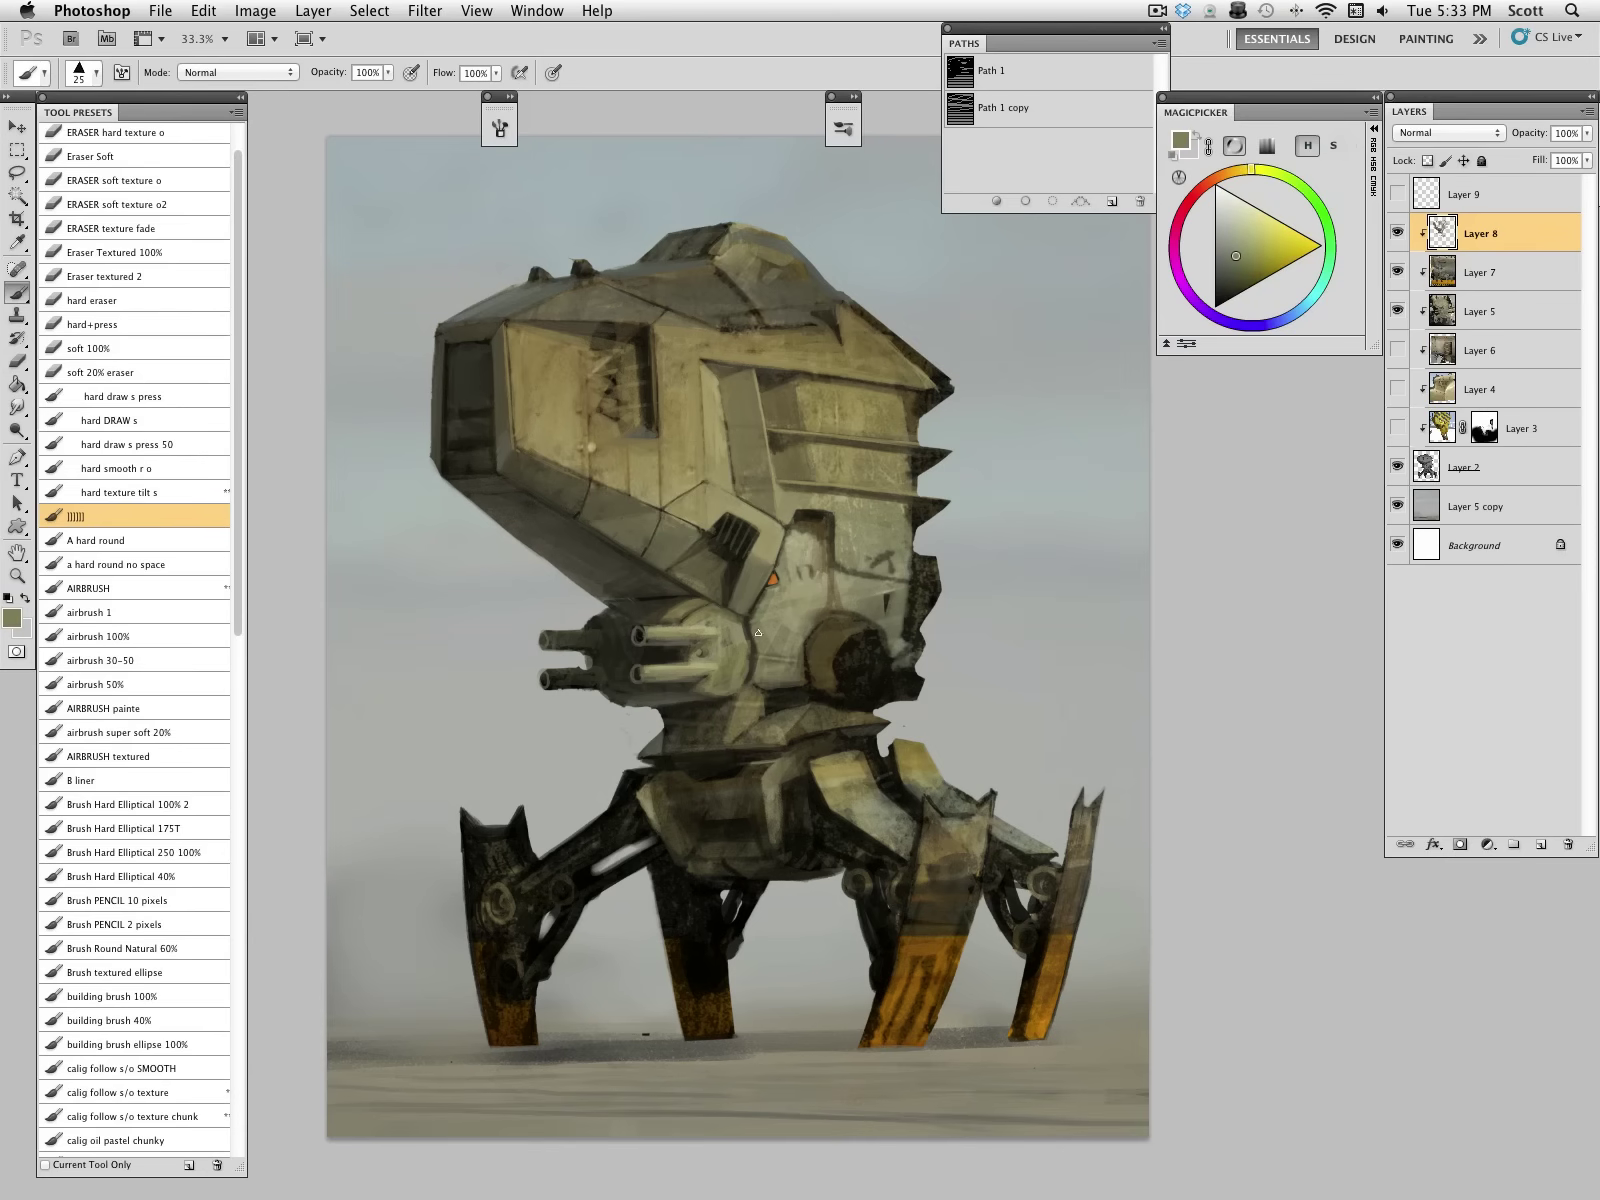
Step: Shade the neck just below and behind the gun housing with sampled tones at brush size 35
alt+click(795, 698)
key(bracketright)
mouse_move(767, 685)
mouse_down()
mouse_move(798, 686)
mouse_move(755, 685)
mouse_move(734, 720)
mouse_up()
alt+click(738, 698)
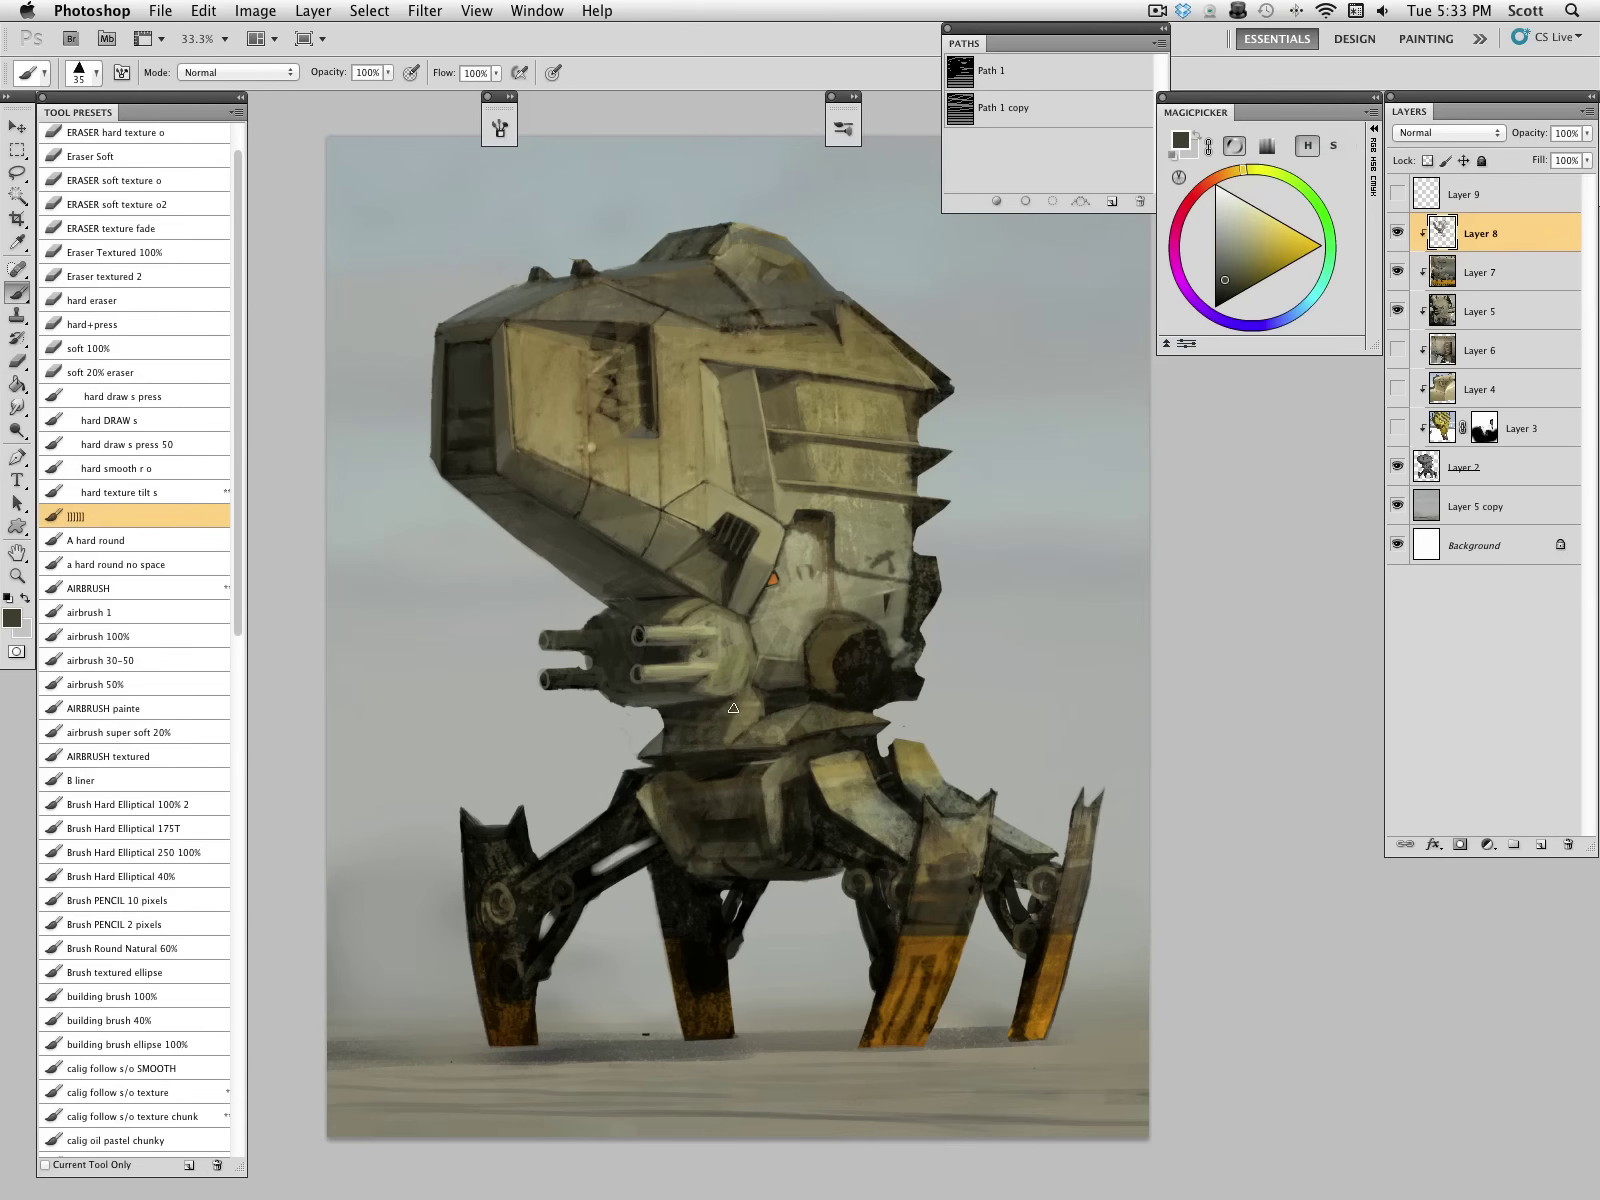
Step: Paint over the top of the head's side window with sampled tan at brush size 35
alt+click(779, 501)
alt+click(611, 343)
drag(588, 343, 600, 357)
alt+click(670, 308)
drag(597, 330, 635, 329)
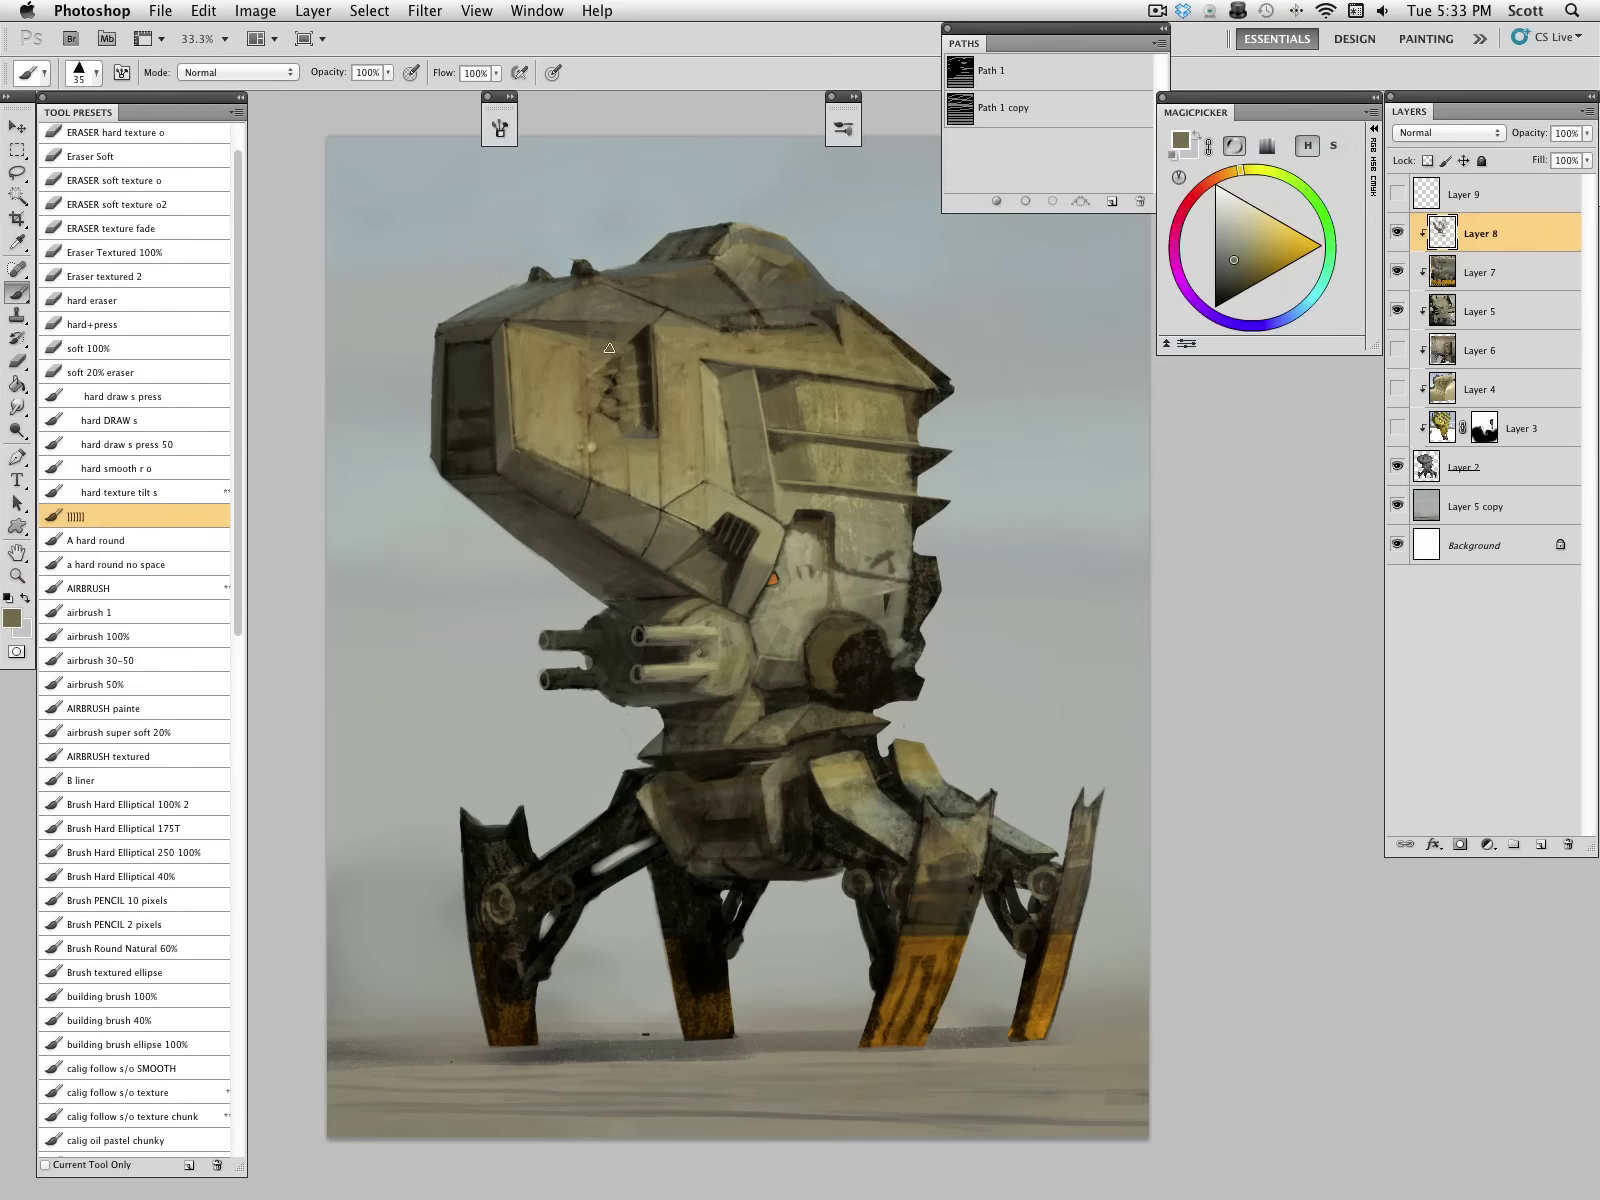
Step: Reshape the head's side window and paint light slats across its dark opening, reducing the brush to size 20
key(bracketleft)
alt+click(605, 324)
alt+click(642, 322)
alt+click(641, 327)
alt+click(640, 330)
key(bracketleft)
alt+click(628, 351)
alt+click(638, 352)
alt+click(641, 367)
mouse_move(600, 396)
mouse_down()
mouse_move(643, 385)
mouse_move(642, 406)
mouse_move(597, 418)
mouse_move(635, 410)
mouse_move(606, 400)
mouse_move(644, 379)
mouse_move(603, 379)
mouse_move(634, 371)
mouse_up()
alt+click(646, 410)
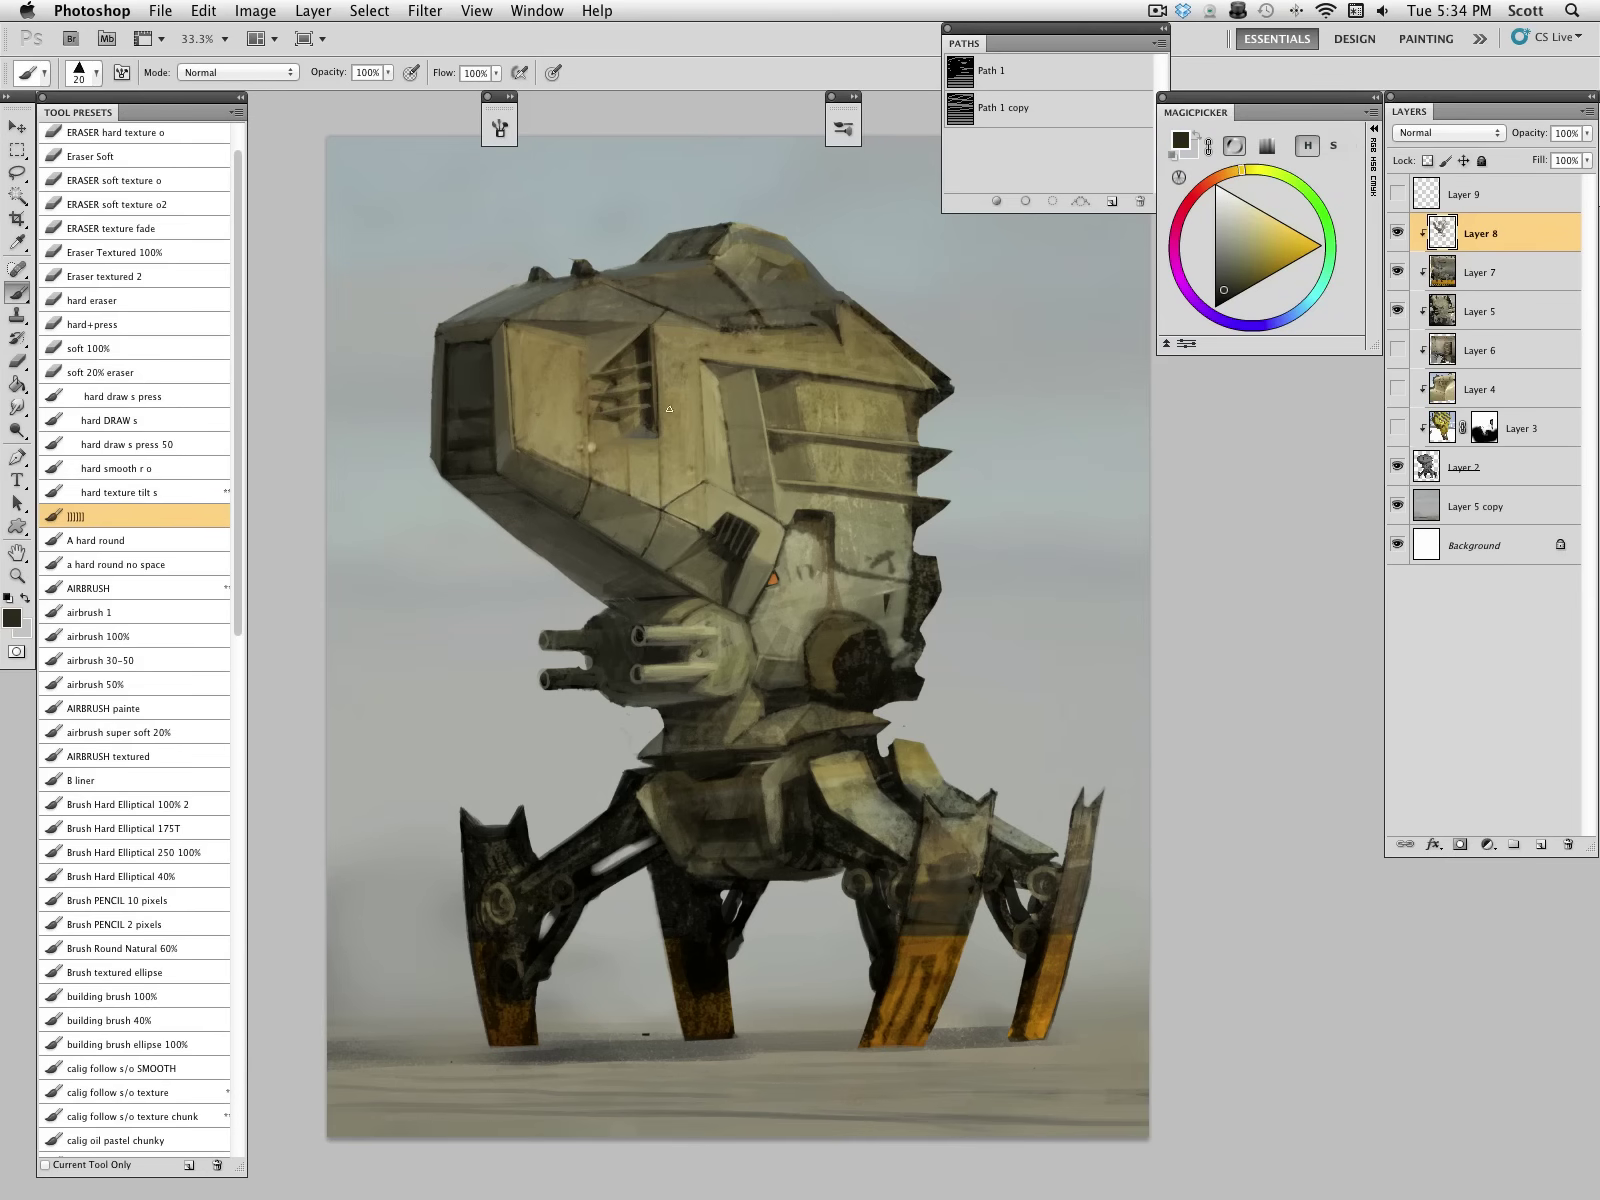
Step: Define the side window's angled upper bevel and dark interior with sampled tones
alt+click(684, 396)
alt+click(770, 243)
key(bracketright)
alt+click(629, 354)
alt+click(635, 359)
Step: Clean up the side window's lower slats and sill with sampled olive, ending at brush size 25
key(bracketleft)
key(bracketleft)
alt+click(624, 434)
alt+click(710, 416)
key(bracketright)
key(bracketright)
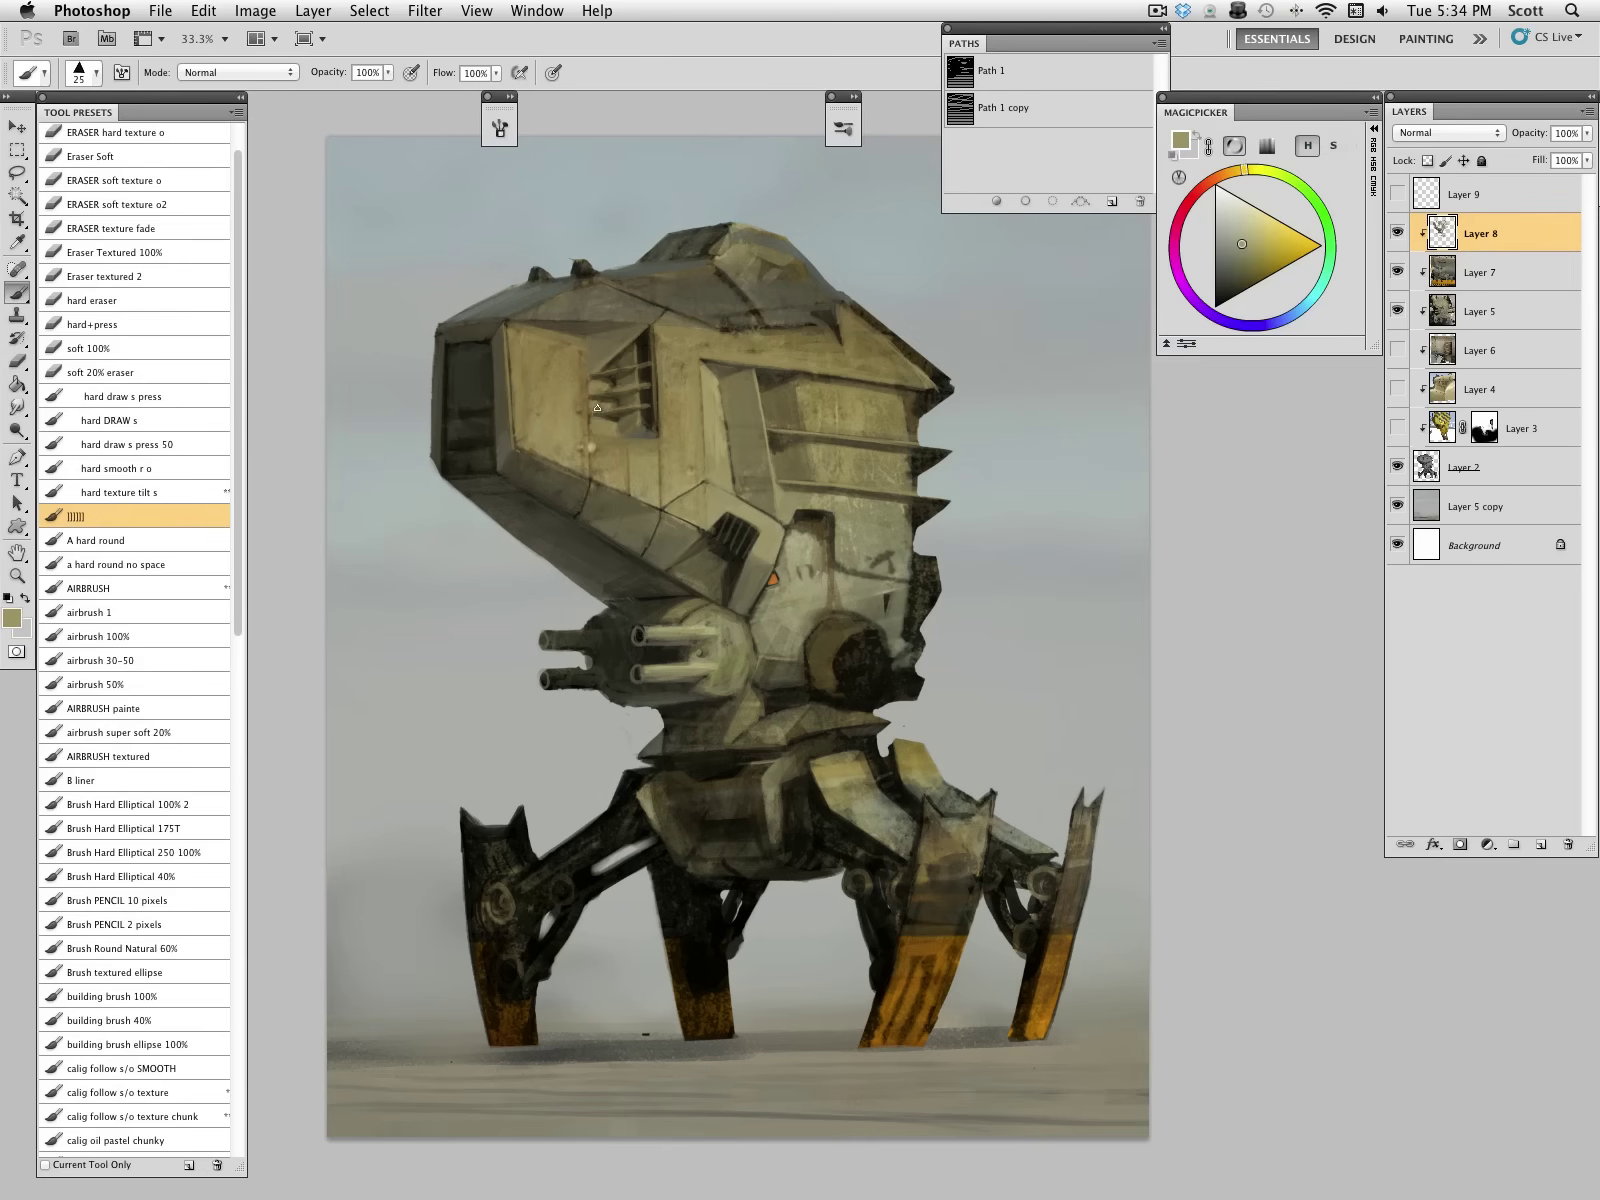
Step: Refine the seam below the side window and paint a small orange-brown marker on it at brush size 10
alt+click(592, 430)
key(bracketleft)
key(d)
alt+click(772, 582)
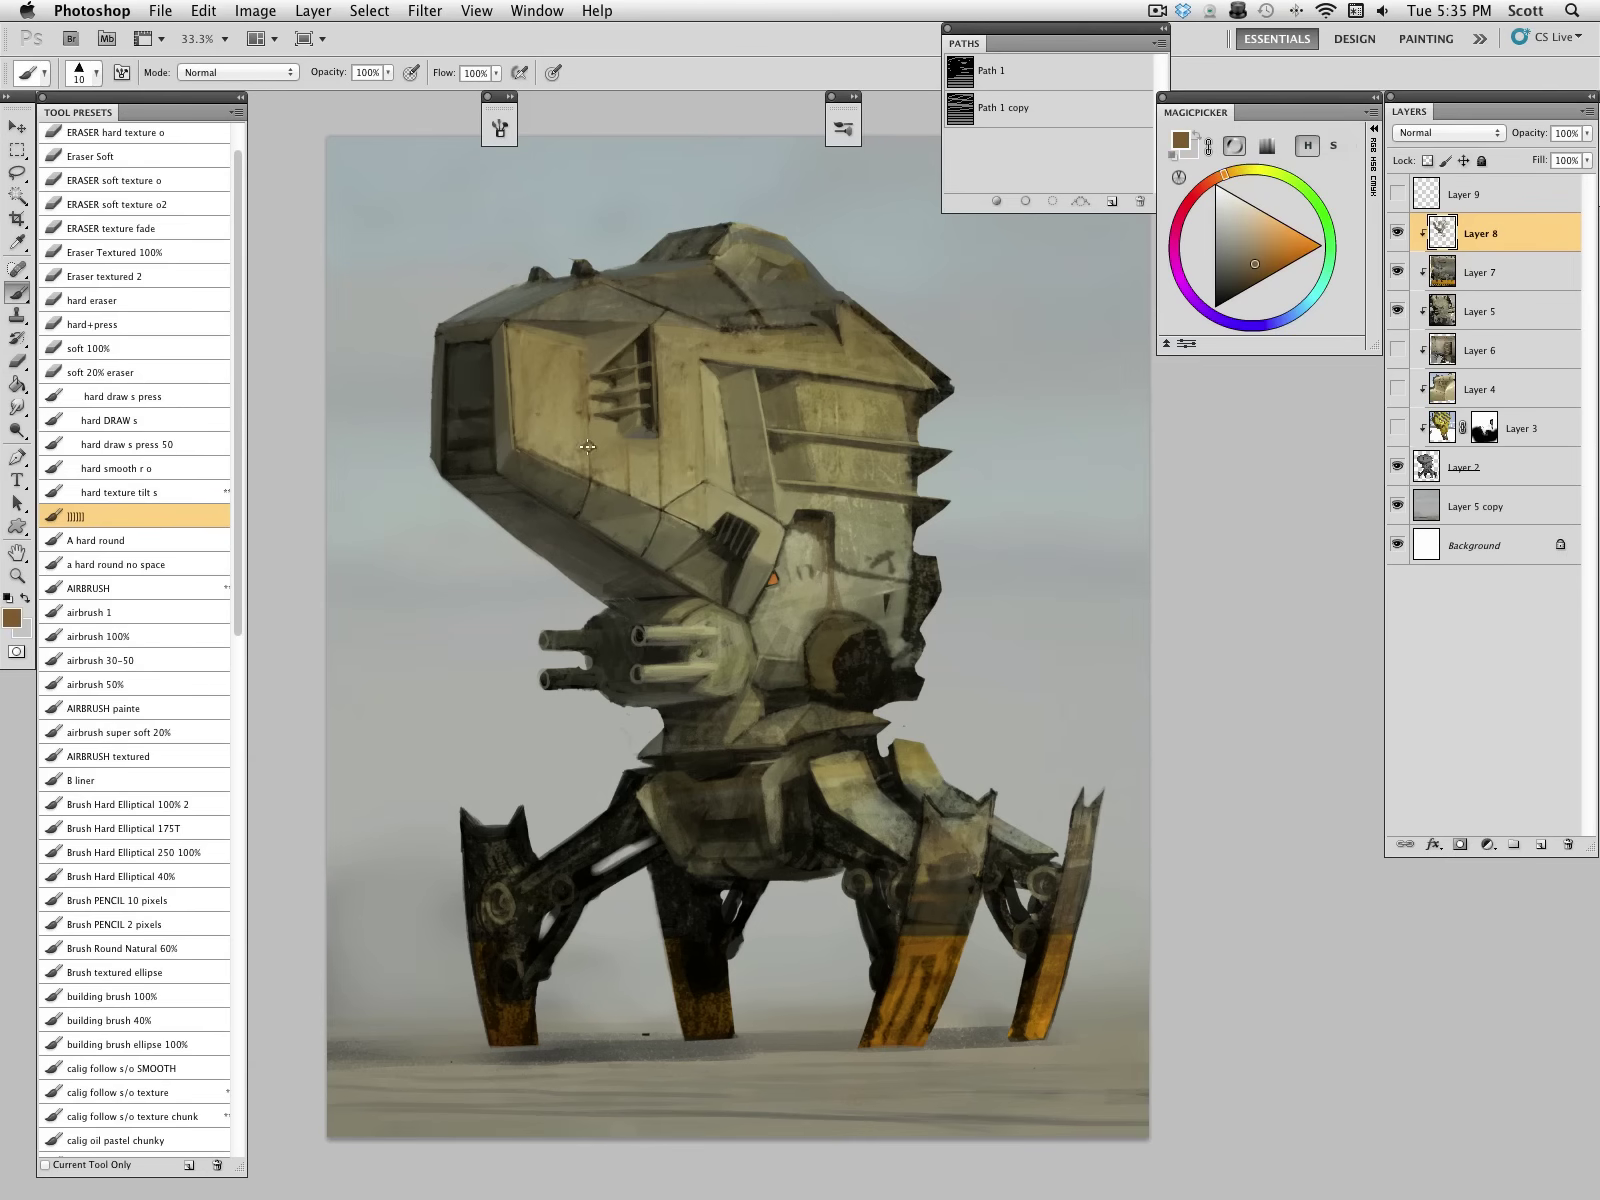
alt+click(734, 541)
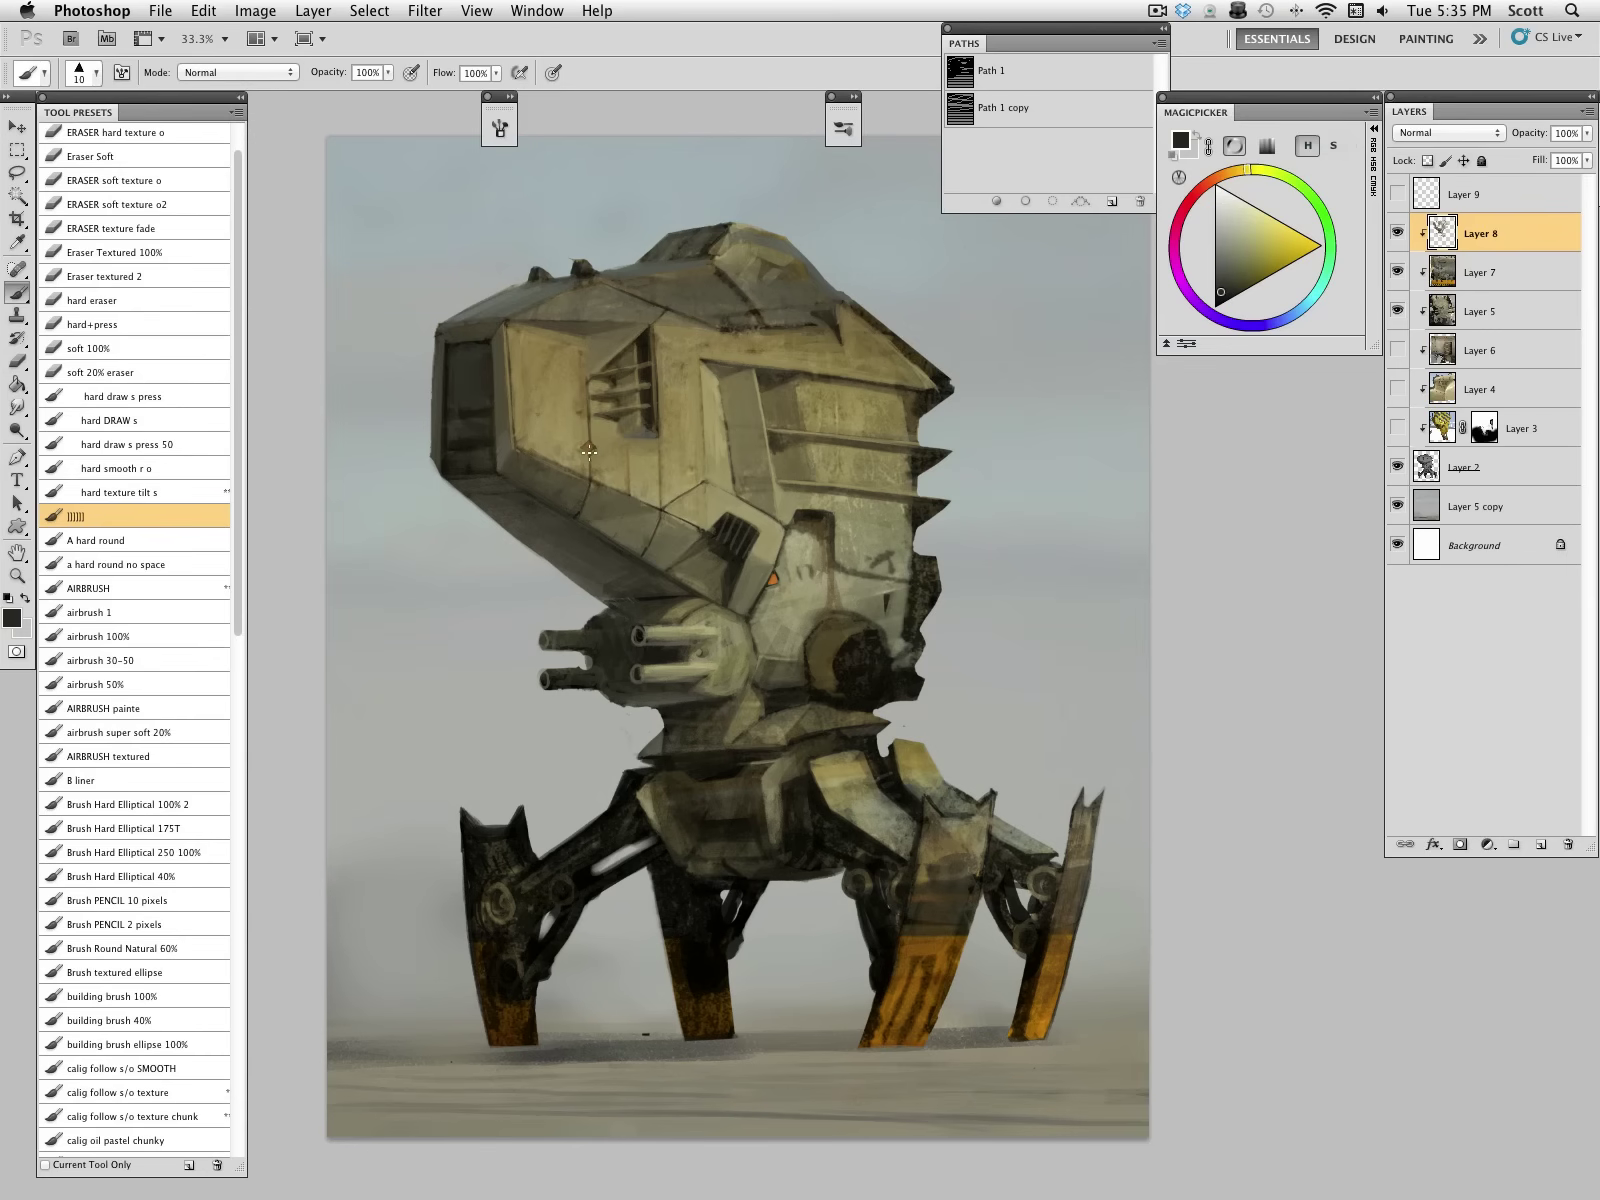
Step: Touch up the panel around the small marker and the side window's edges with sampled tones
key(bracketright)
alt+click(577, 442)
alt+click(655, 385)
key(bracketleft)
alt+click(582, 298)
alt+click(592, 378)
alt+click(704, 371)
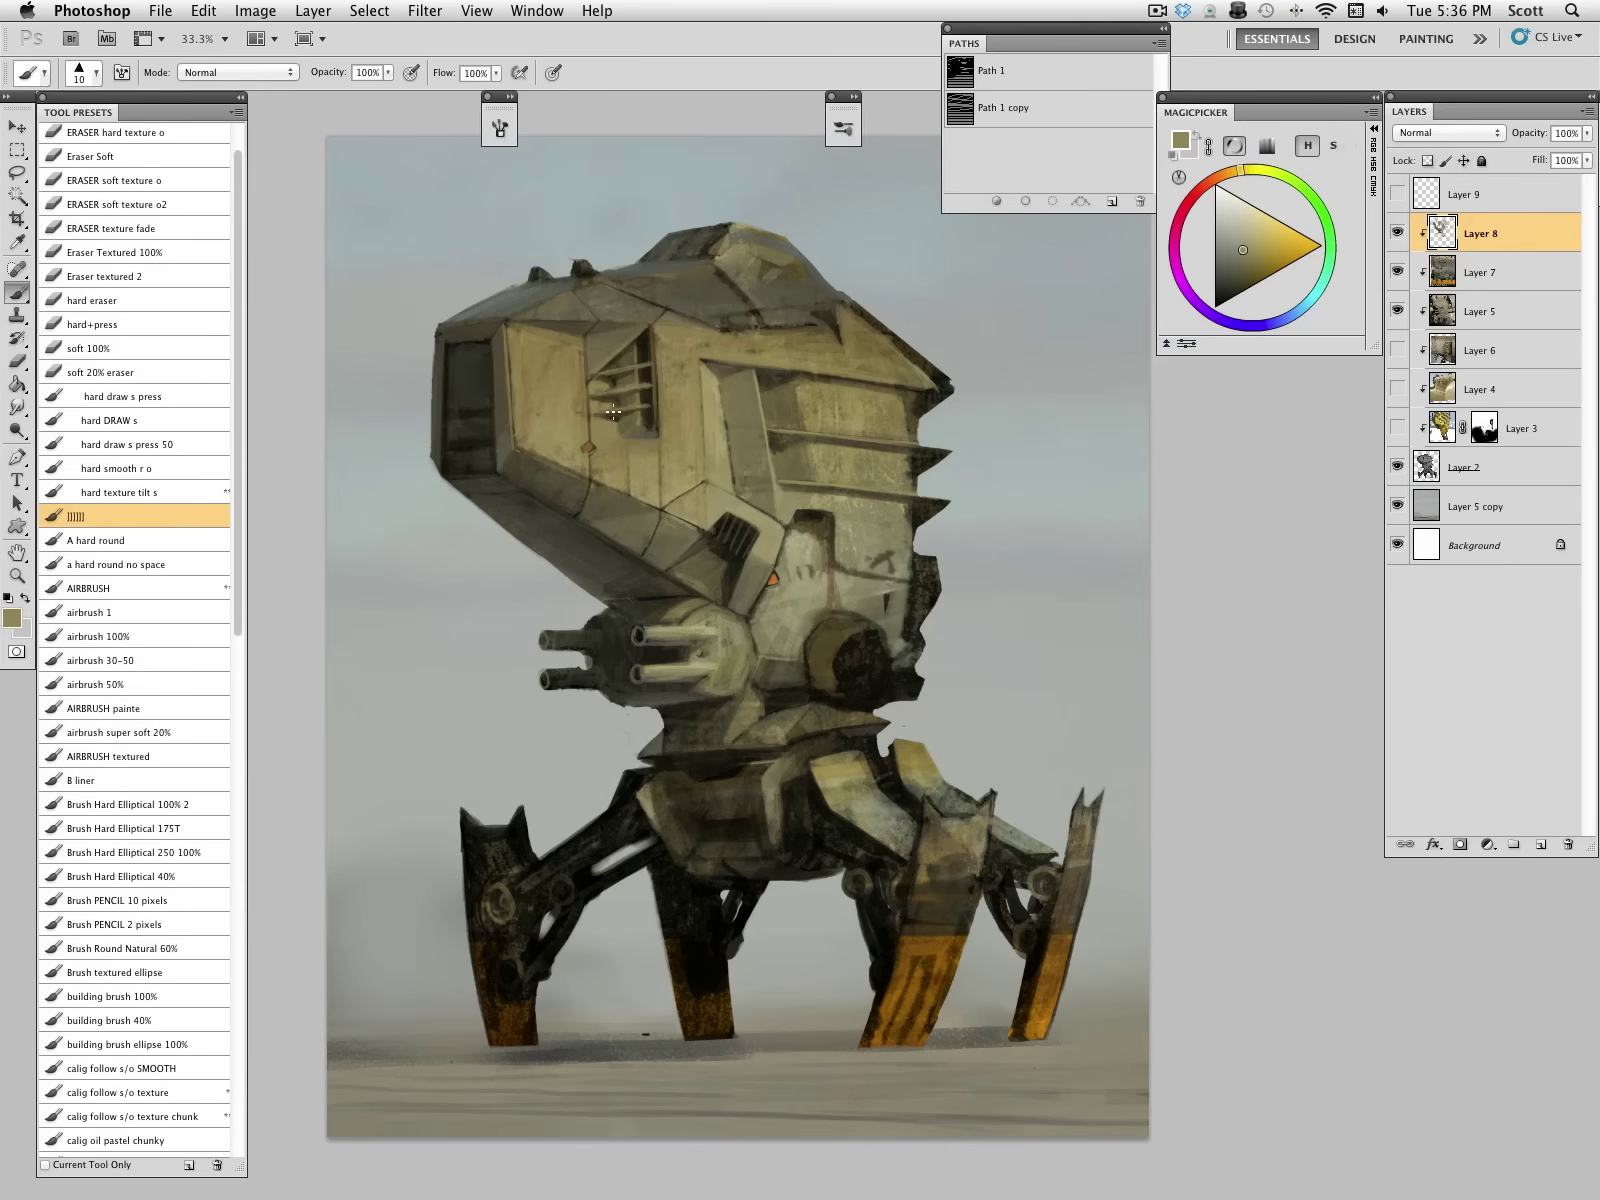
Step: Repaint the side window's right inner edge with sampled dark and olive tones
alt+click(651, 418)
alt+click(648, 408)
alt+click(643, 419)
drag(652, 400, 650, 350)
Step: Repaint the jaw band around its middle seam with sampled olive-grey tones at brush size 20
alt+click(661, 532)
drag(660, 516, 646, 549)
alt+click(661, 520)
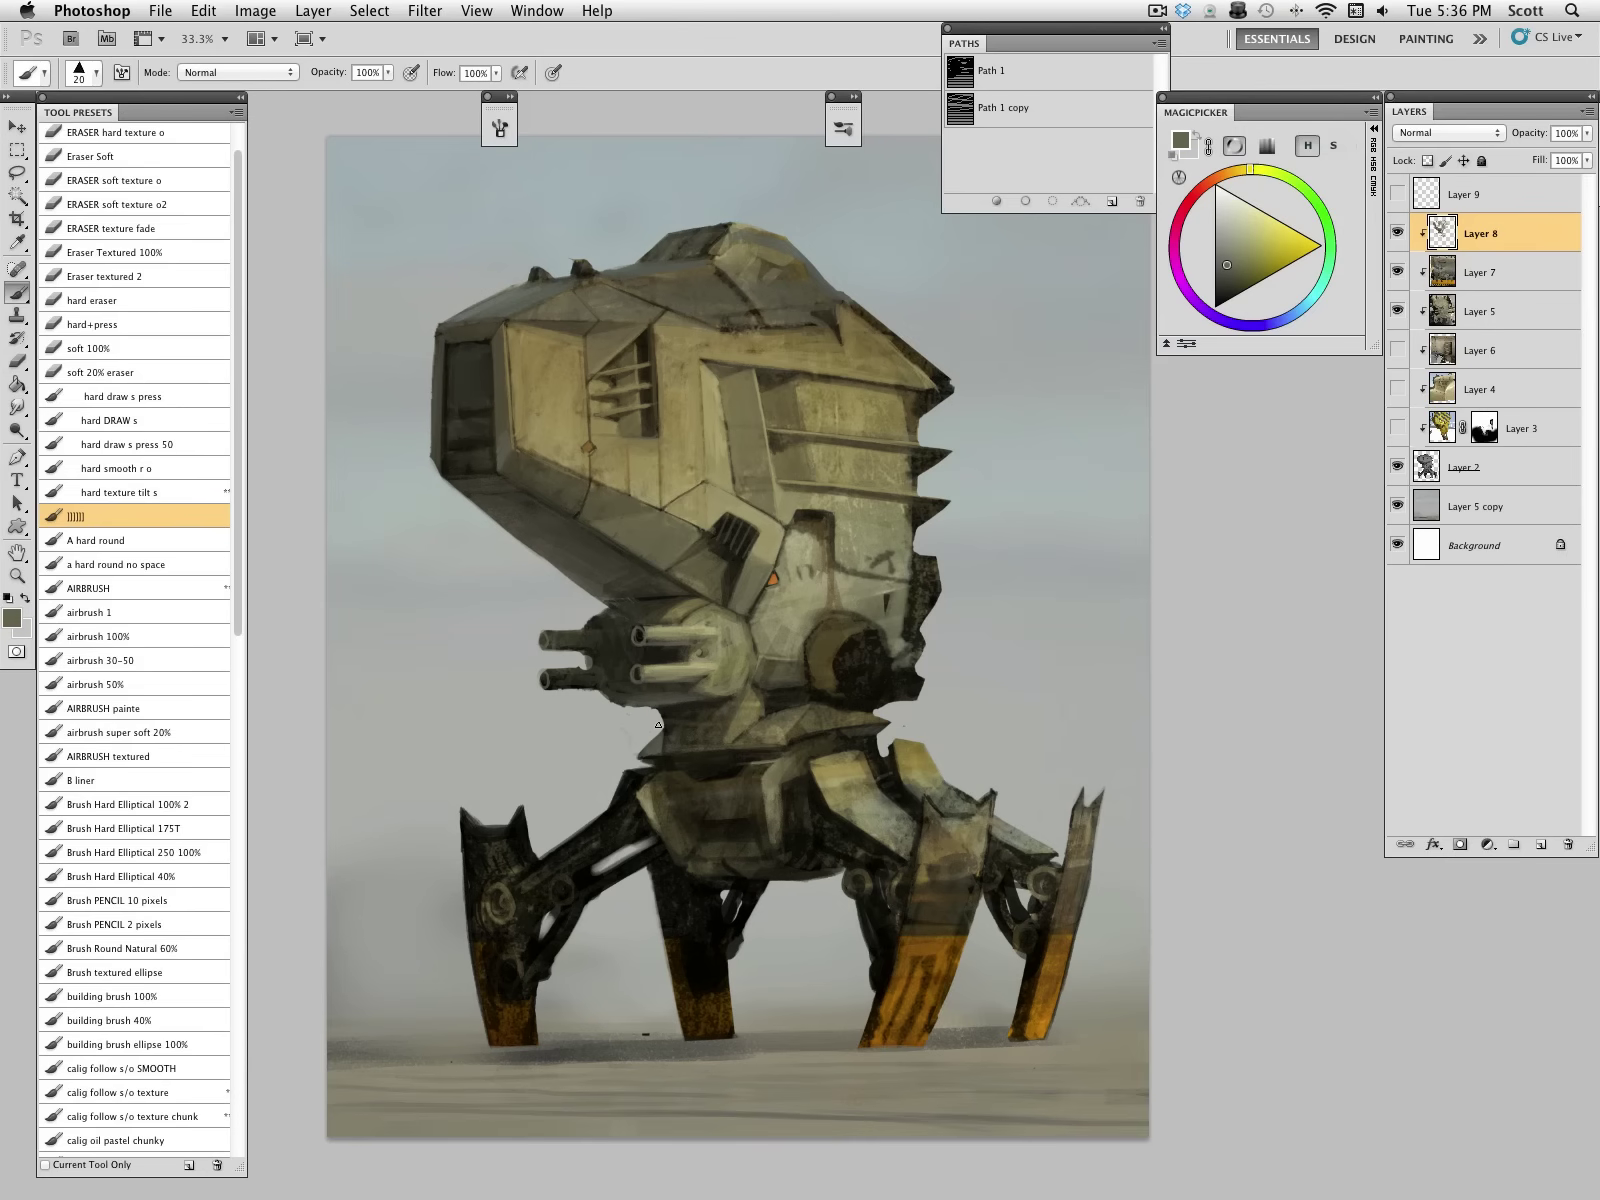
Step: Clean up the outline of the jaw's dark vent and the plate around it with sampled tones
alt+click(694, 532)
alt+click(712, 530)
drag(737, 513, 758, 528)
alt+click(738, 570)
key(bracketright)
key(bracketleft)
Step: Repaint the jaw plate below the vent with sampled light and shadow tones, ending at brush size 25
alt+click(710, 592)
alt+click(724, 571)
alt+click(745, 555)
alt+click(690, 580)
alt+click(738, 494)
key(bracketleft)
key(bracketleft)
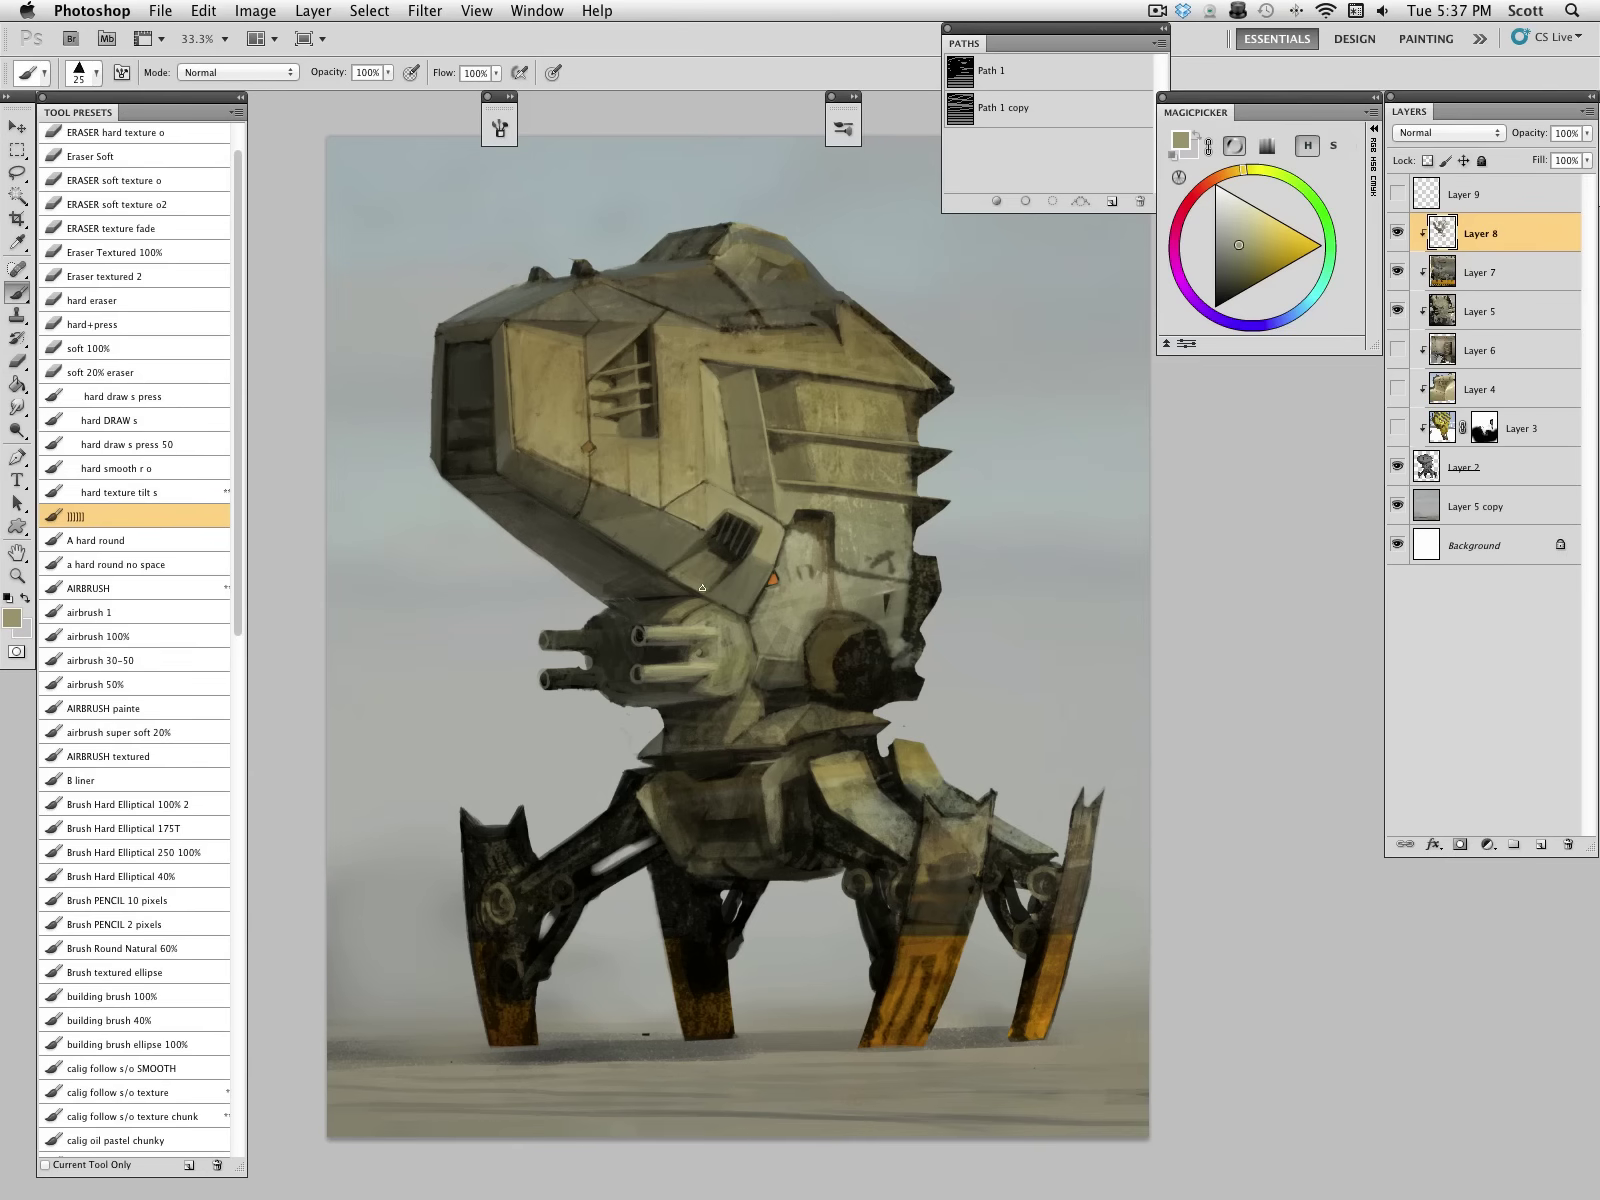
Step: Trim the orange marker behind the jaw plate into a small triangle, reducing the brush to size 10
alt+click(757, 594)
alt+click(760, 600)
alt+click(773, 577)
key(bracketleft)
key(bracketleft)
key(bracketleft)
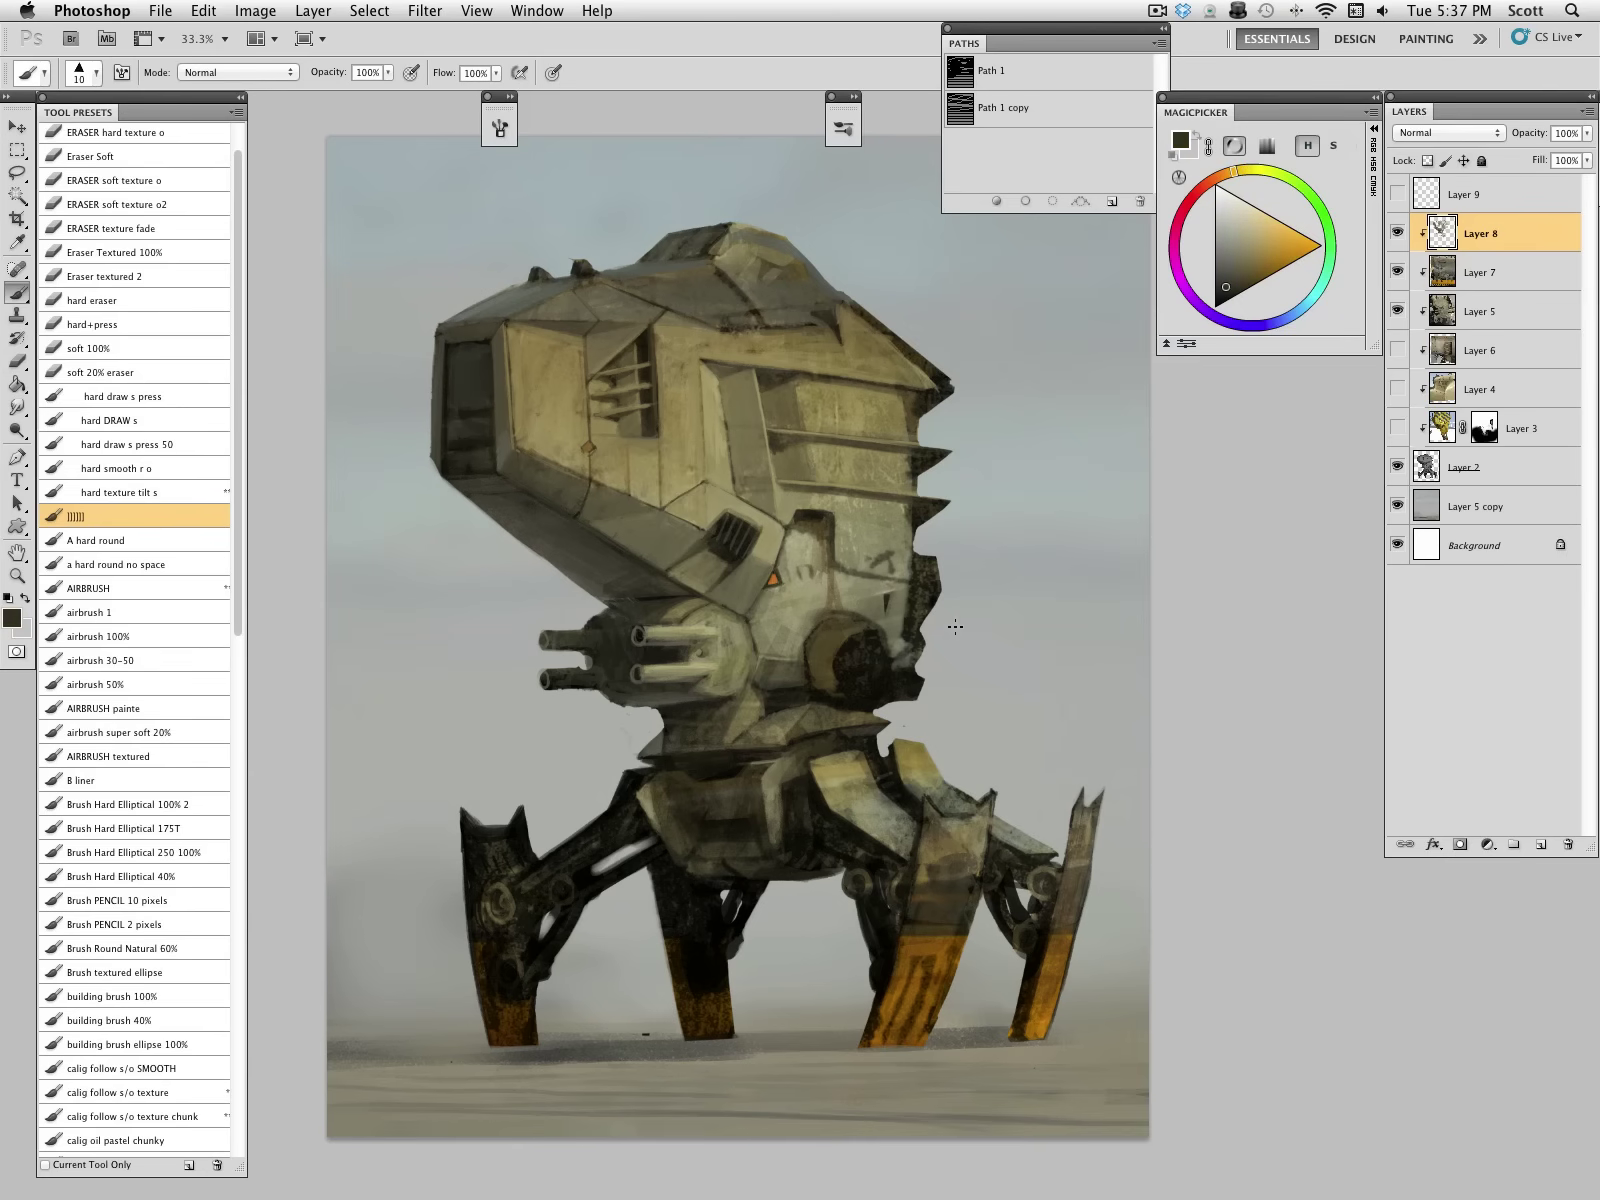
Step: Paint over the brown stripe and marks on the body panel above the round joint, increasing the brush to size 40
alt+click(750, 585)
key(bracketright)
key(bracketright)
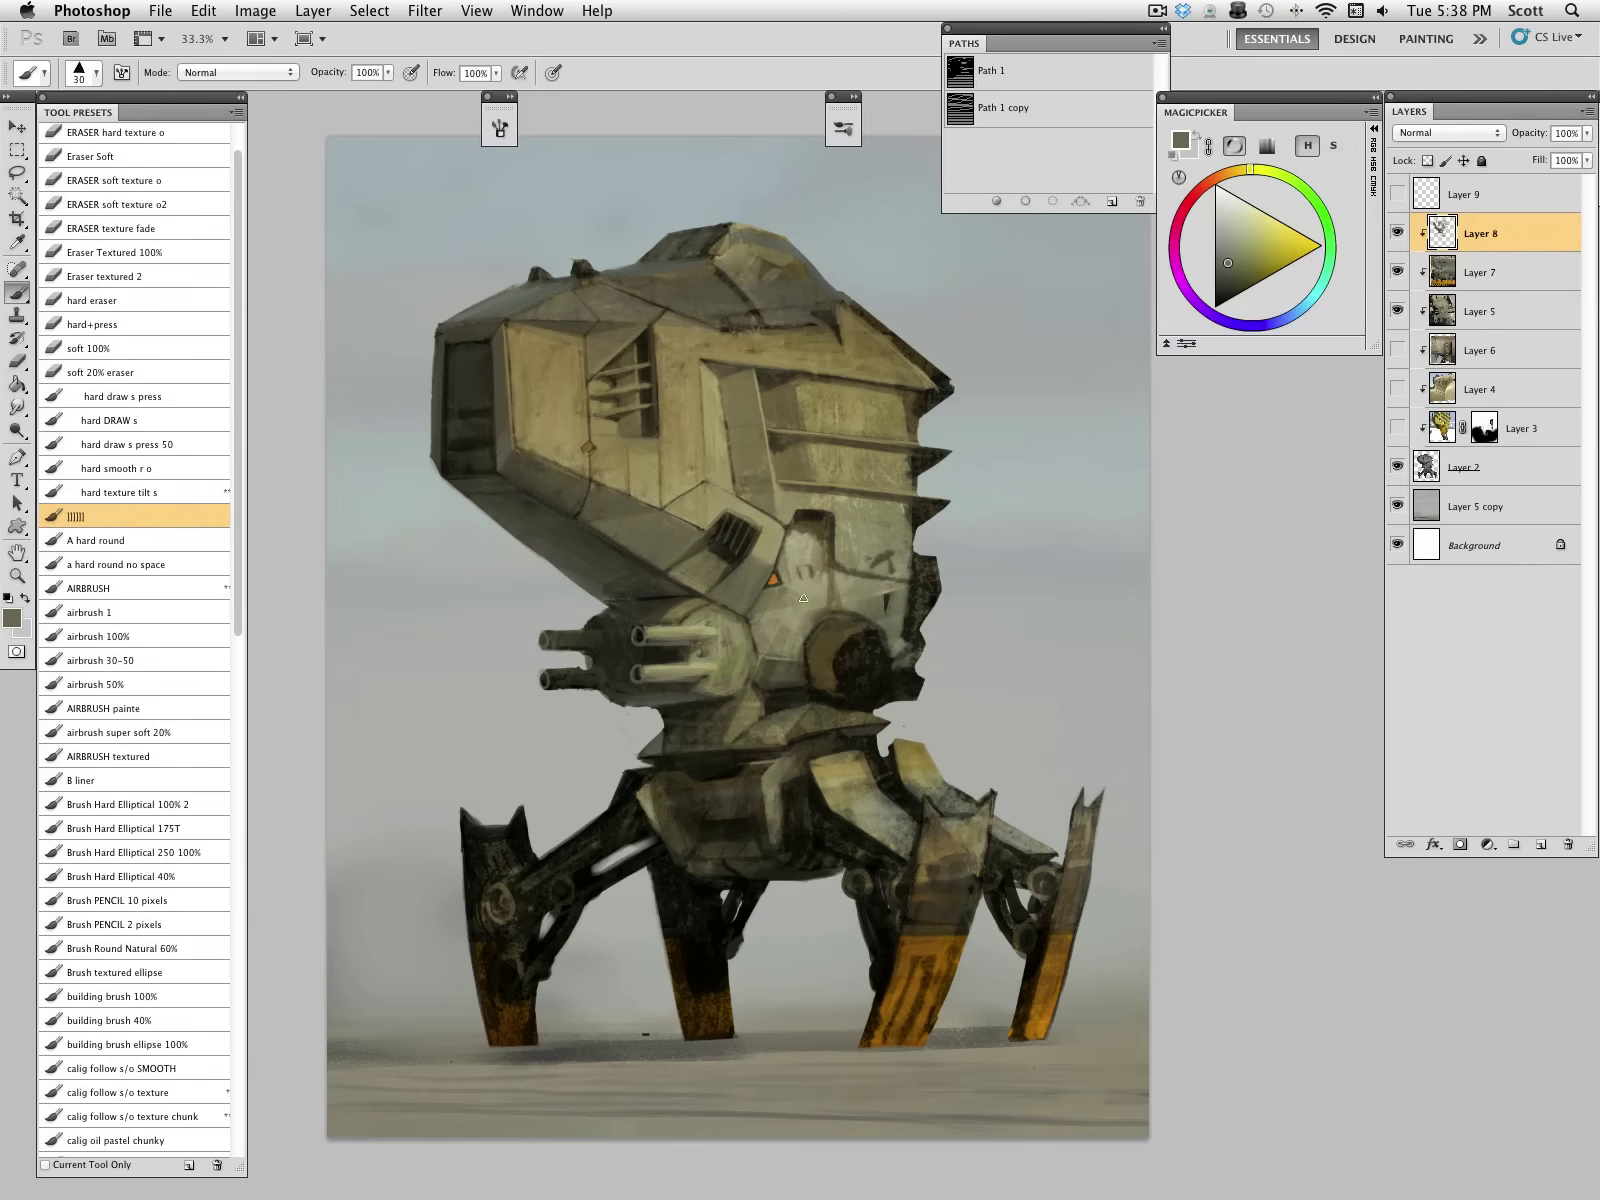
alt+click(817, 607)
mouse_move(826, 600)
mouse_down()
mouse_move(829, 553)
mouse_move(843, 581)
mouse_move(905, 584)
mouse_up()
alt+click(810, 596)
alt+click(795, 318)
key(bracketright)
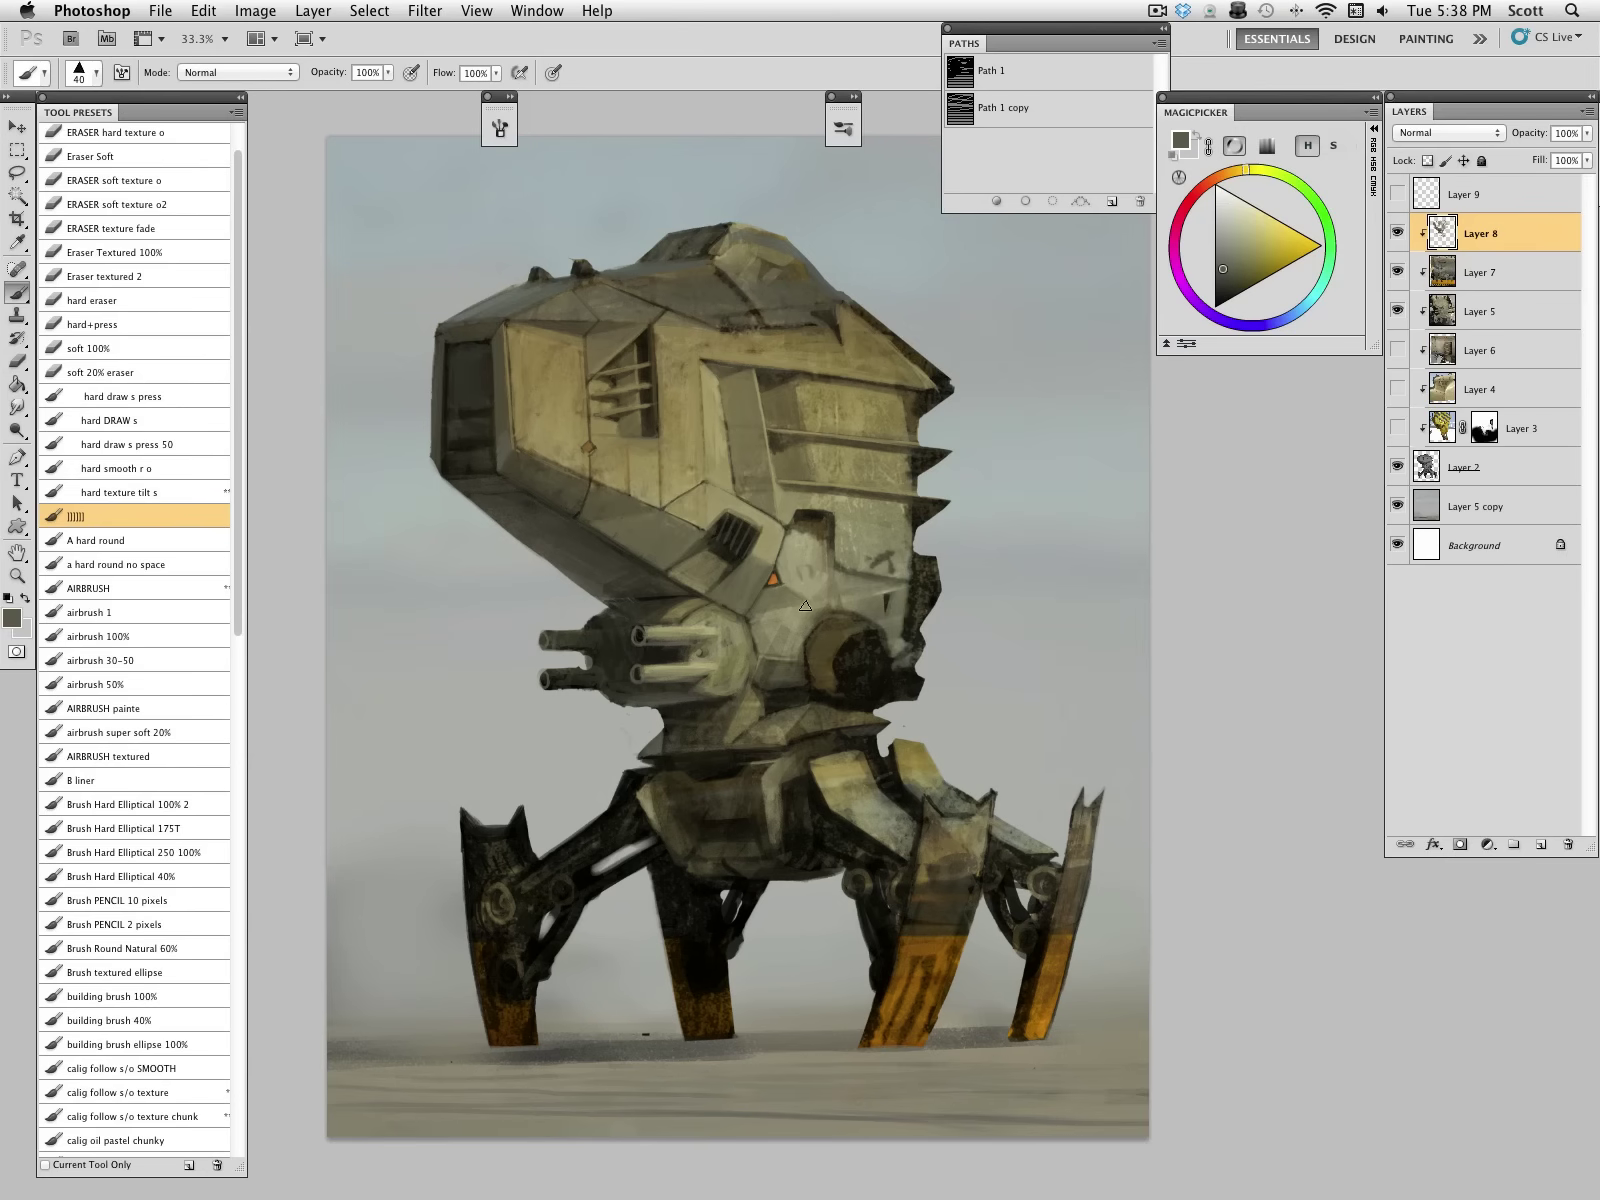
Step: Reshape the dark recess behind the jaw vent and its surrounding panel with sampled tones at brush size 30
alt+click(776, 580)
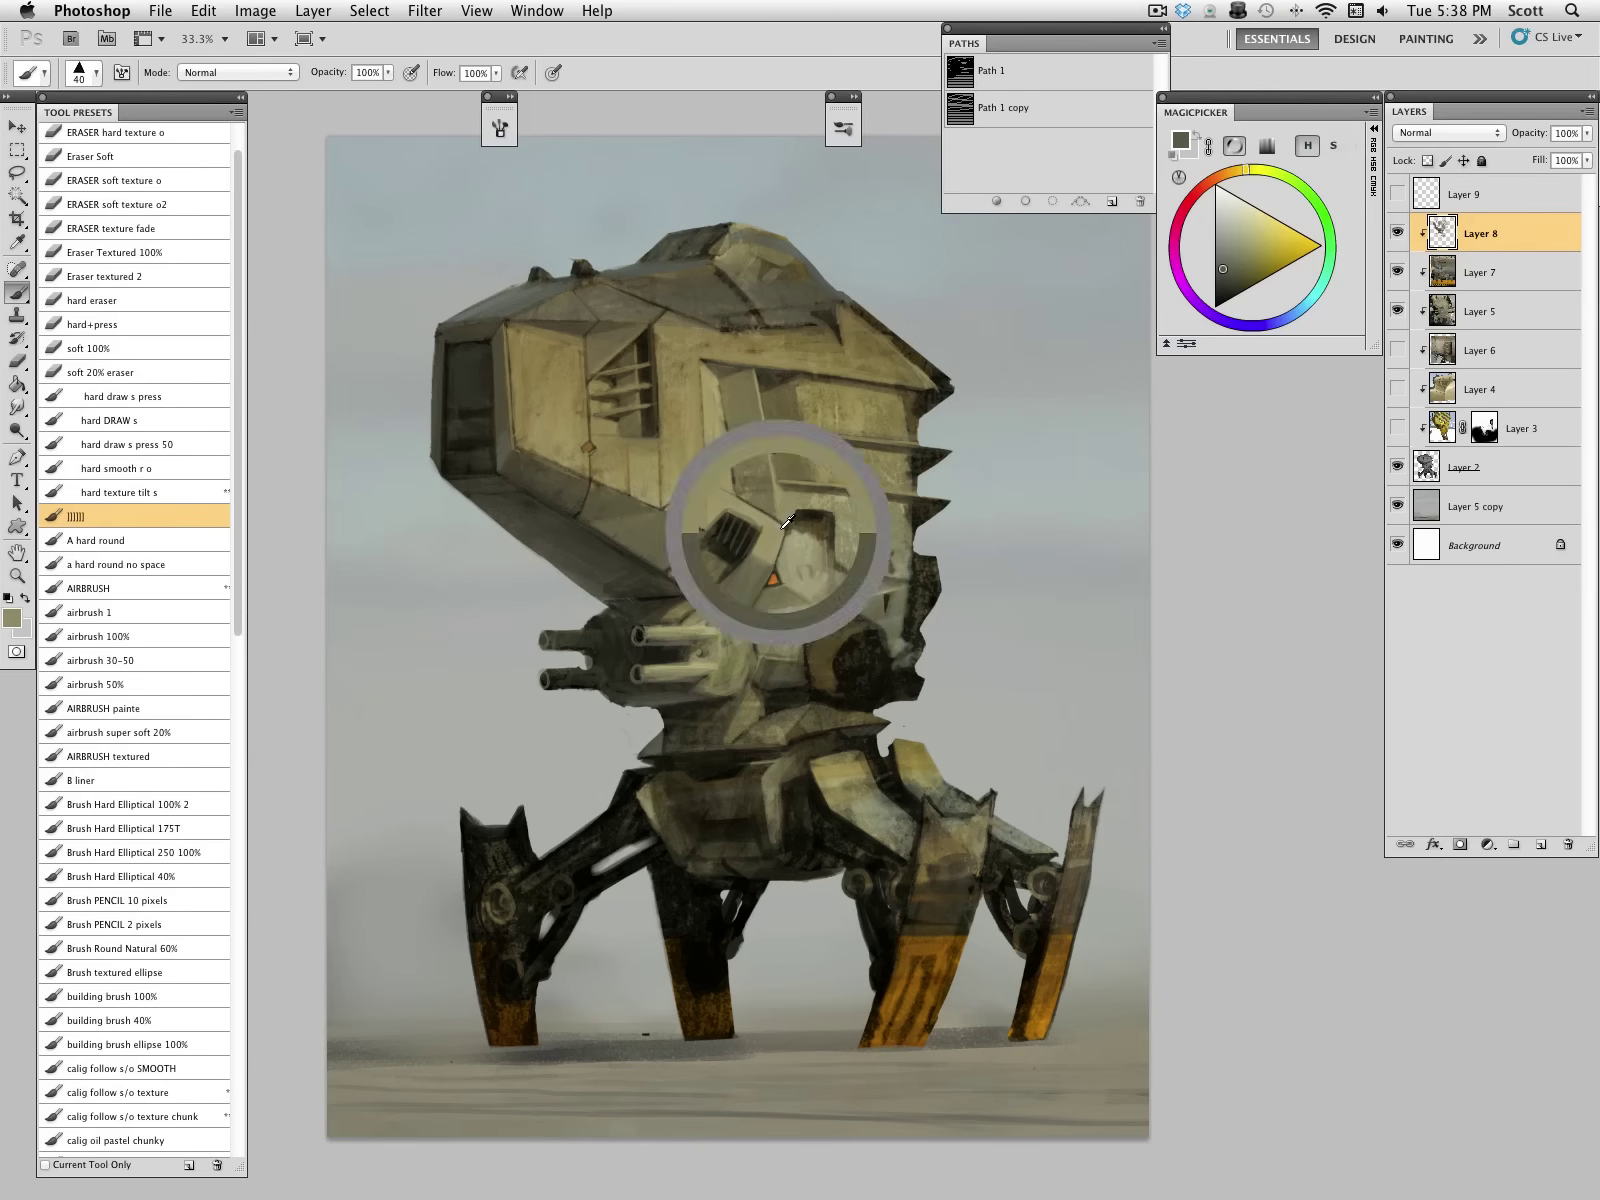
key(bracketleft)
alt+click(800, 515)
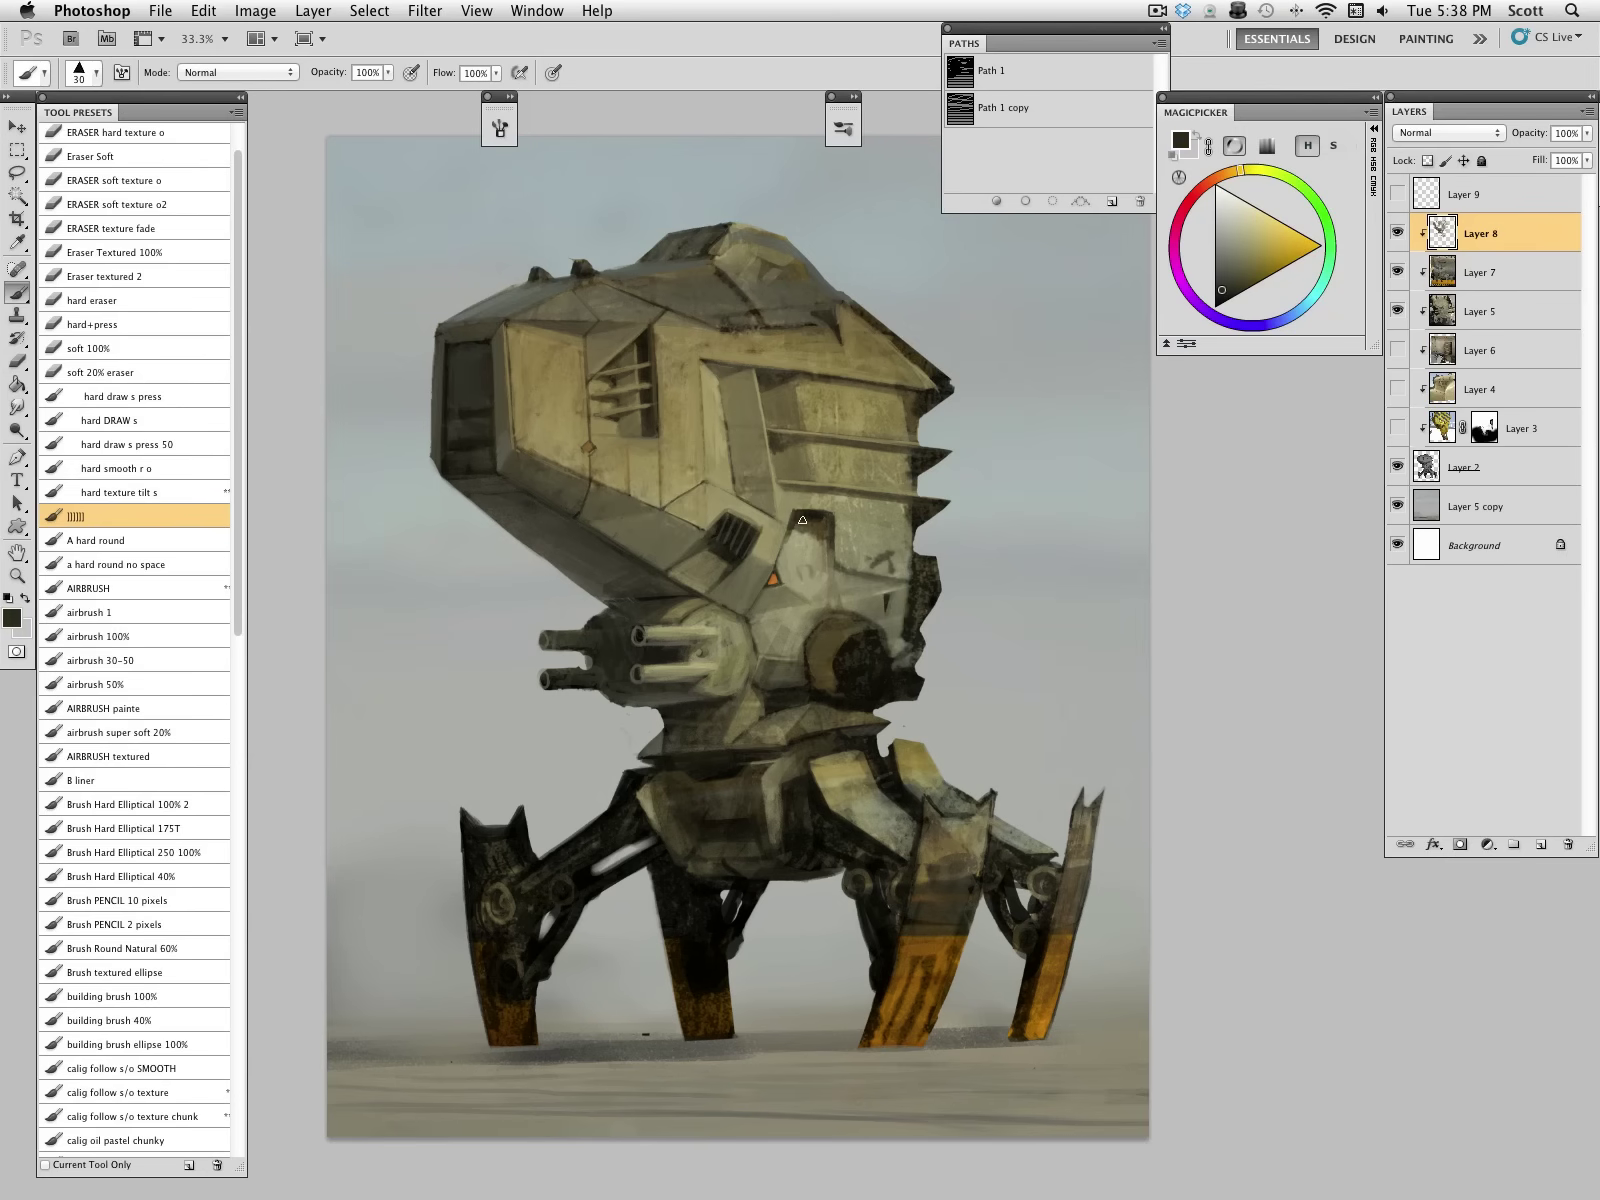
alt+click(792, 537)
alt+click(808, 534)
drag(808, 534, 808, 537)
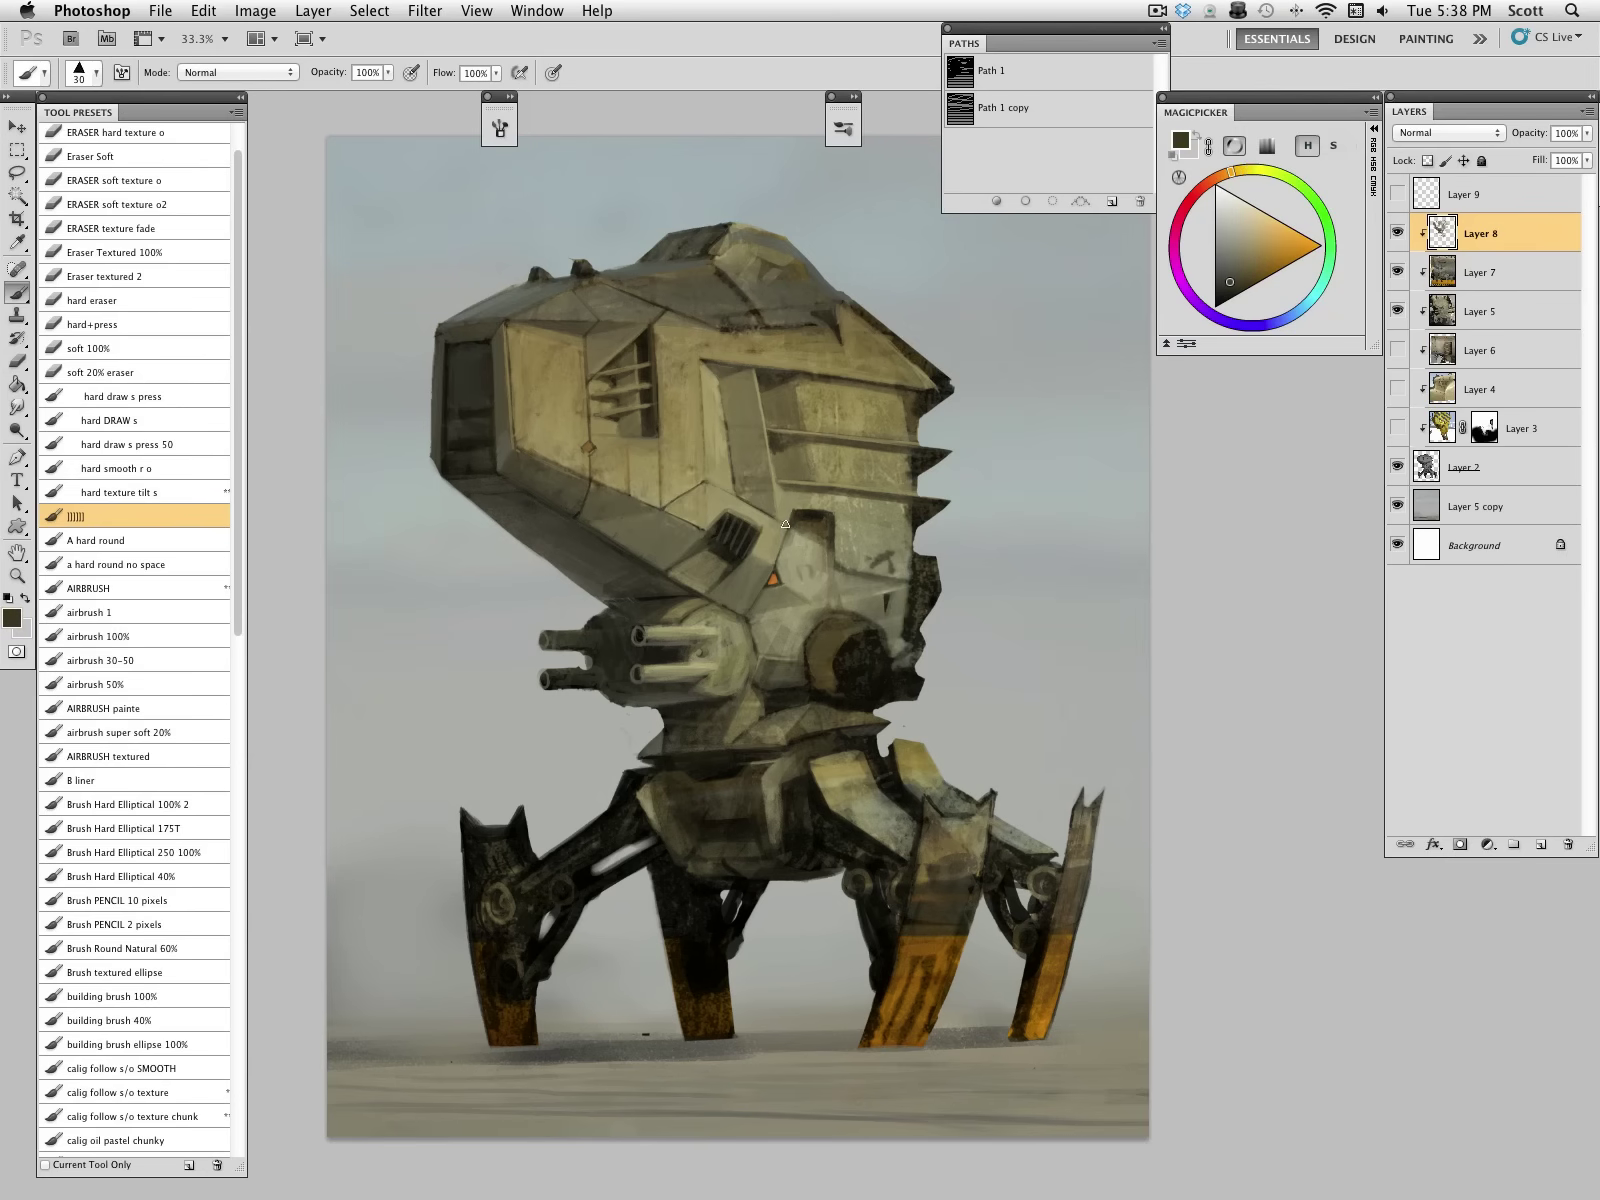
alt+click(800, 530)
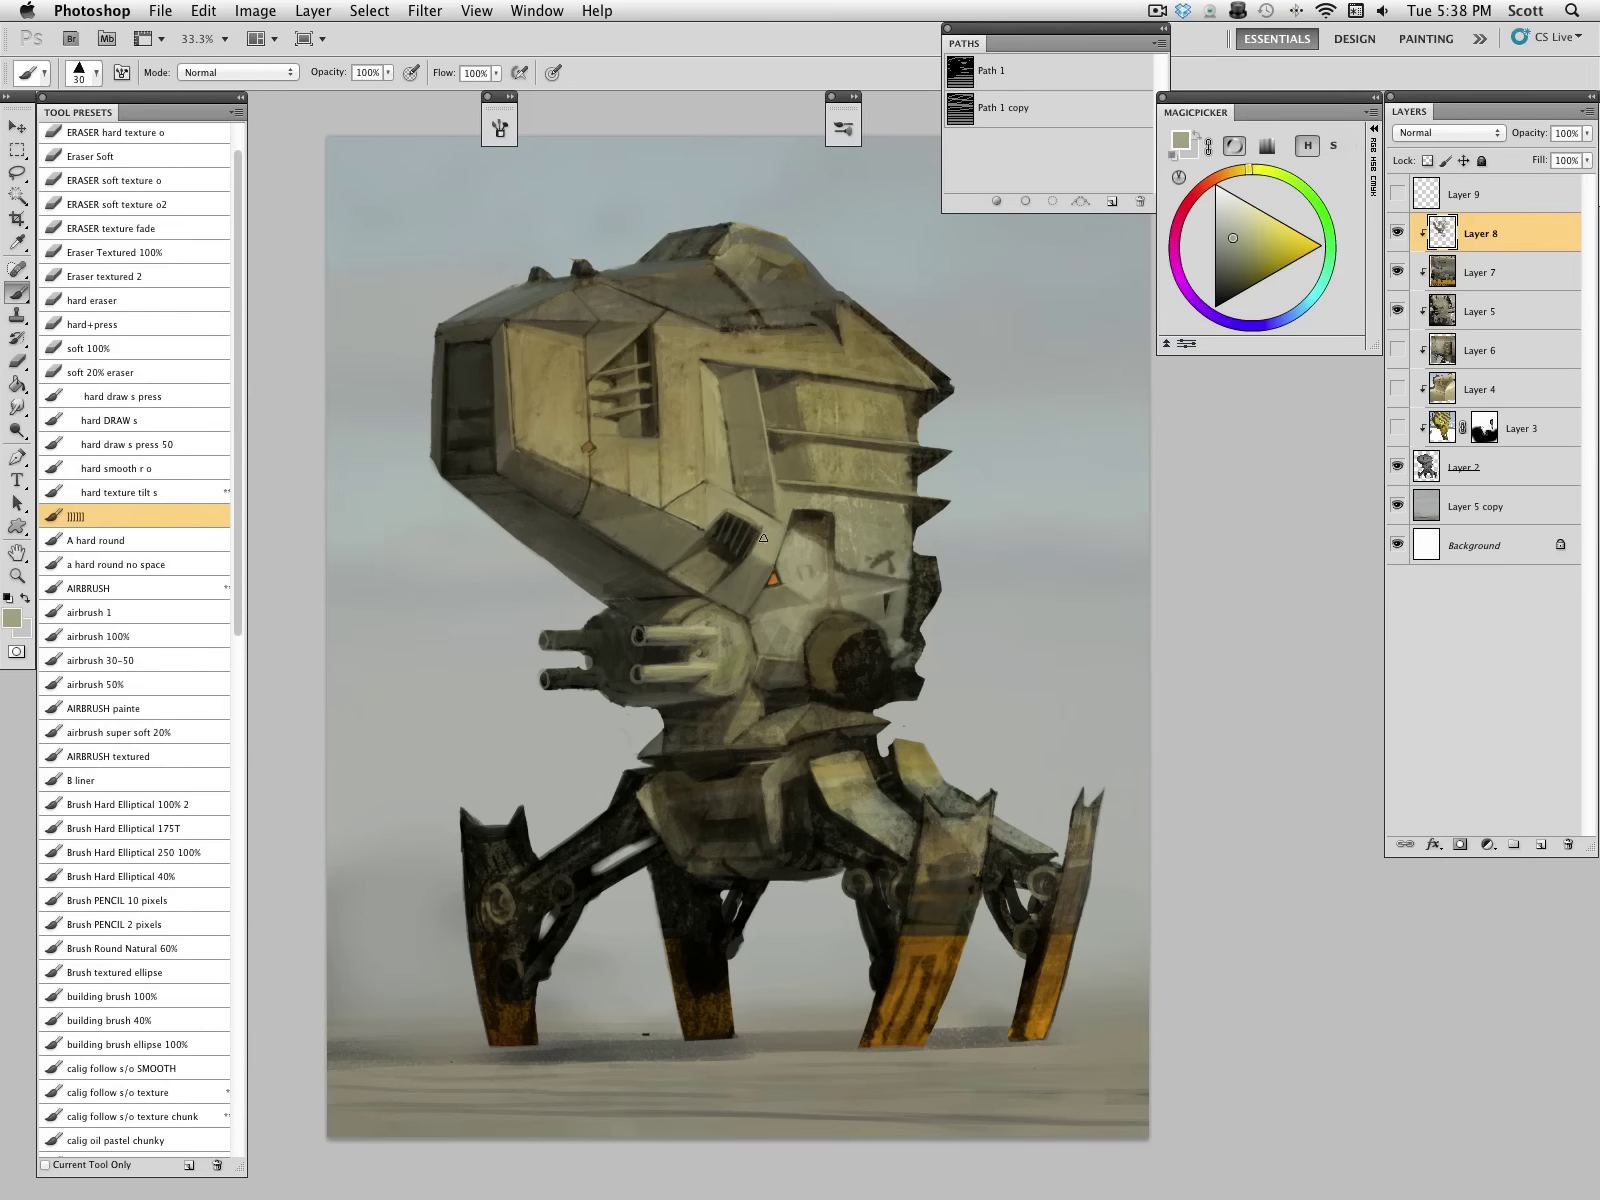
alt+click(790, 467)
alt+click(783, 529)
alt+click(798, 516)
Step: Shade the front corners of the recessed panels between the rear fins, reducing the brush to size 20
alt+click(836, 452)
alt+click(811, 439)
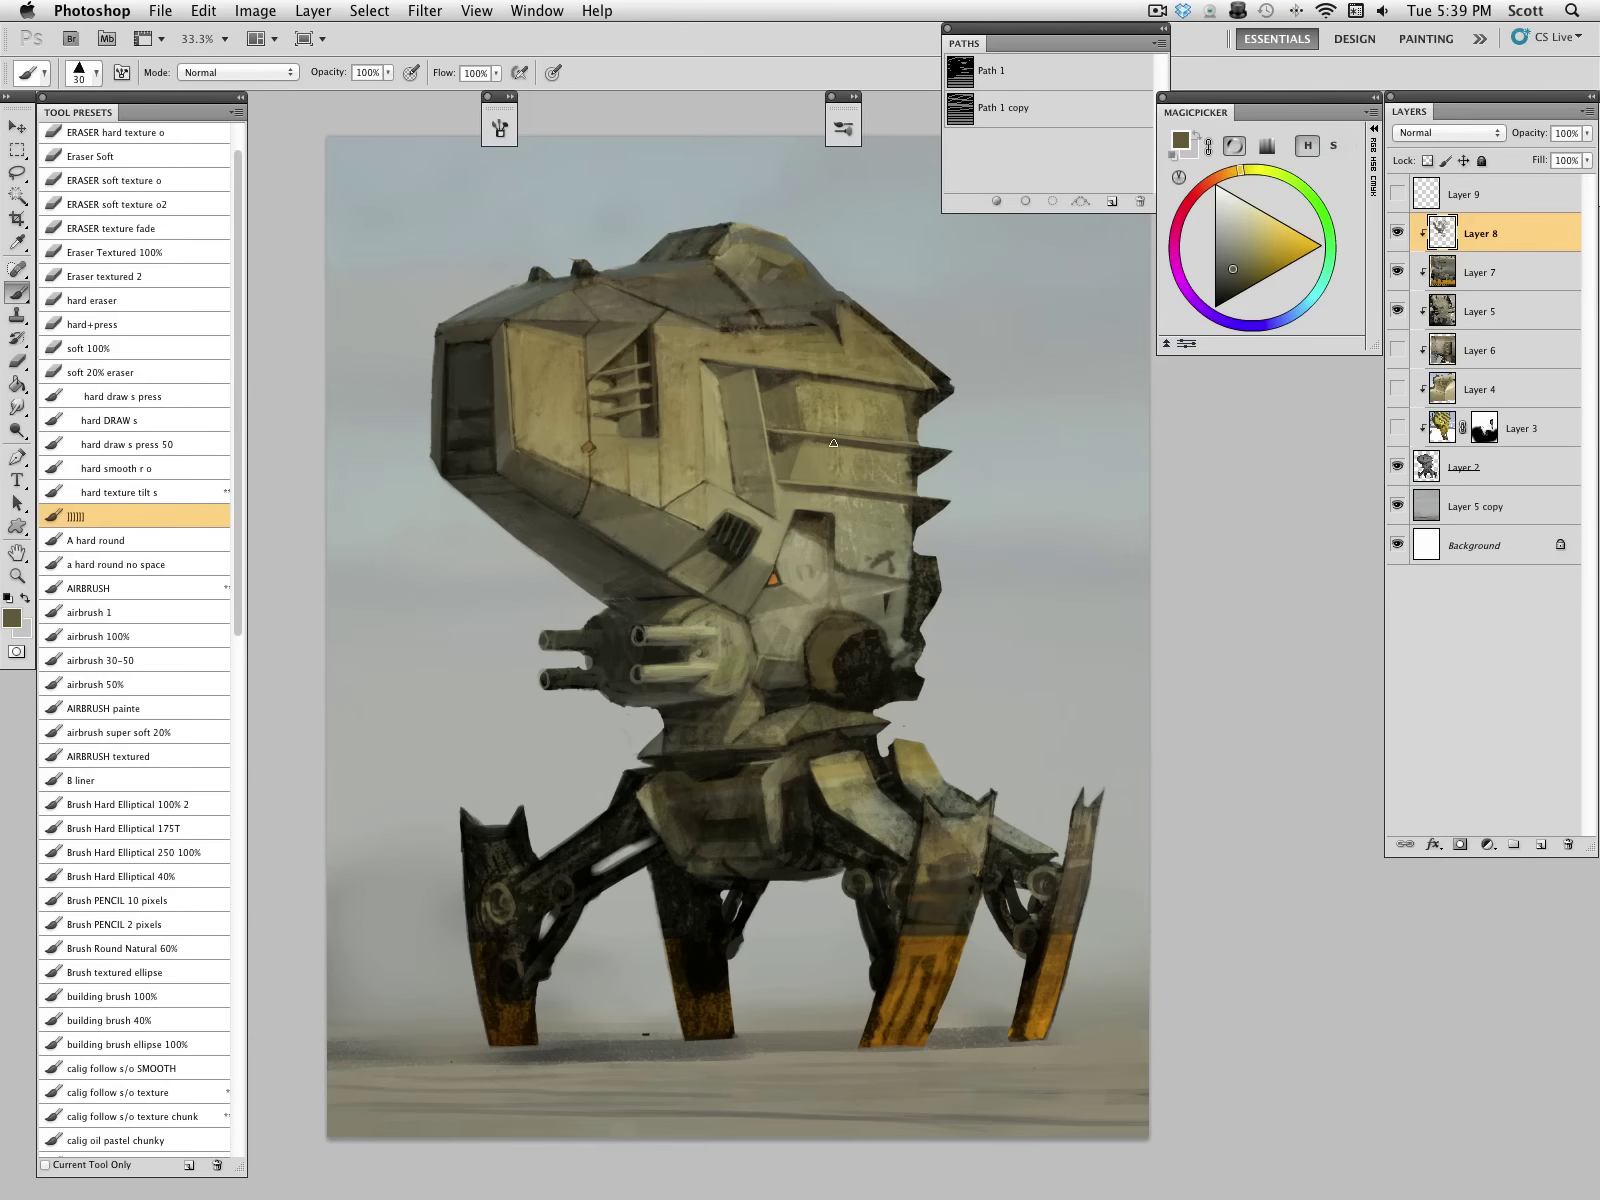
key(bracketleft)
alt+click(790, 441)
mouse_move(765, 384)
mouse_down()
mouse_move(773, 427)
mouse_move(805, 417)
mouse_up()
alt+click(811, 408)
alt+click(795, 392)
Step: Repaint the head's rear edge between the upper fins with sampled light and dark tones
alt+click(915, 420)
drag(910, 406, 914, 476)
alt+click(925, 424)
alt+click(914, 404)
alt+click(912, 424)
alt+click(914, 472)
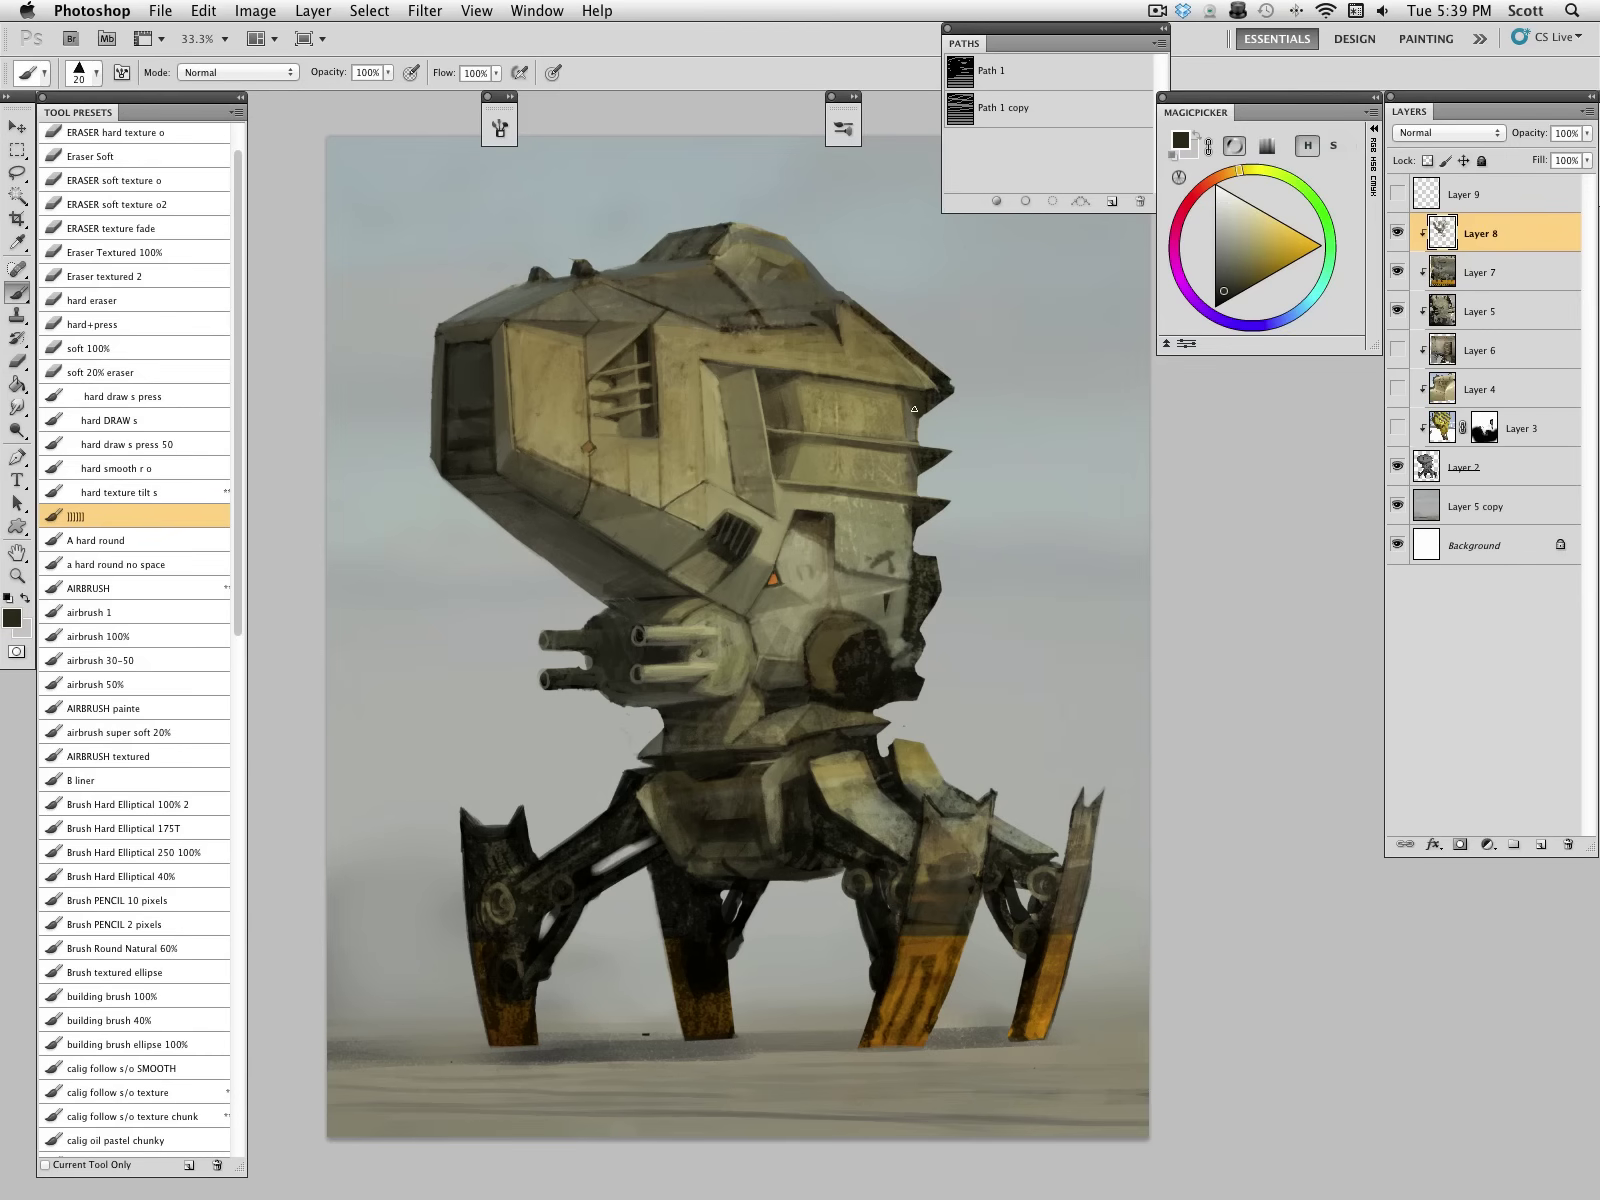
Step: Straighten the body's rear edge below the lowest fin with sampled tones at brush size 20
alt+click(907, 549)
alt+click(918, 517)
drag(912, 514, 915, 585)
alt+click(930, 557)
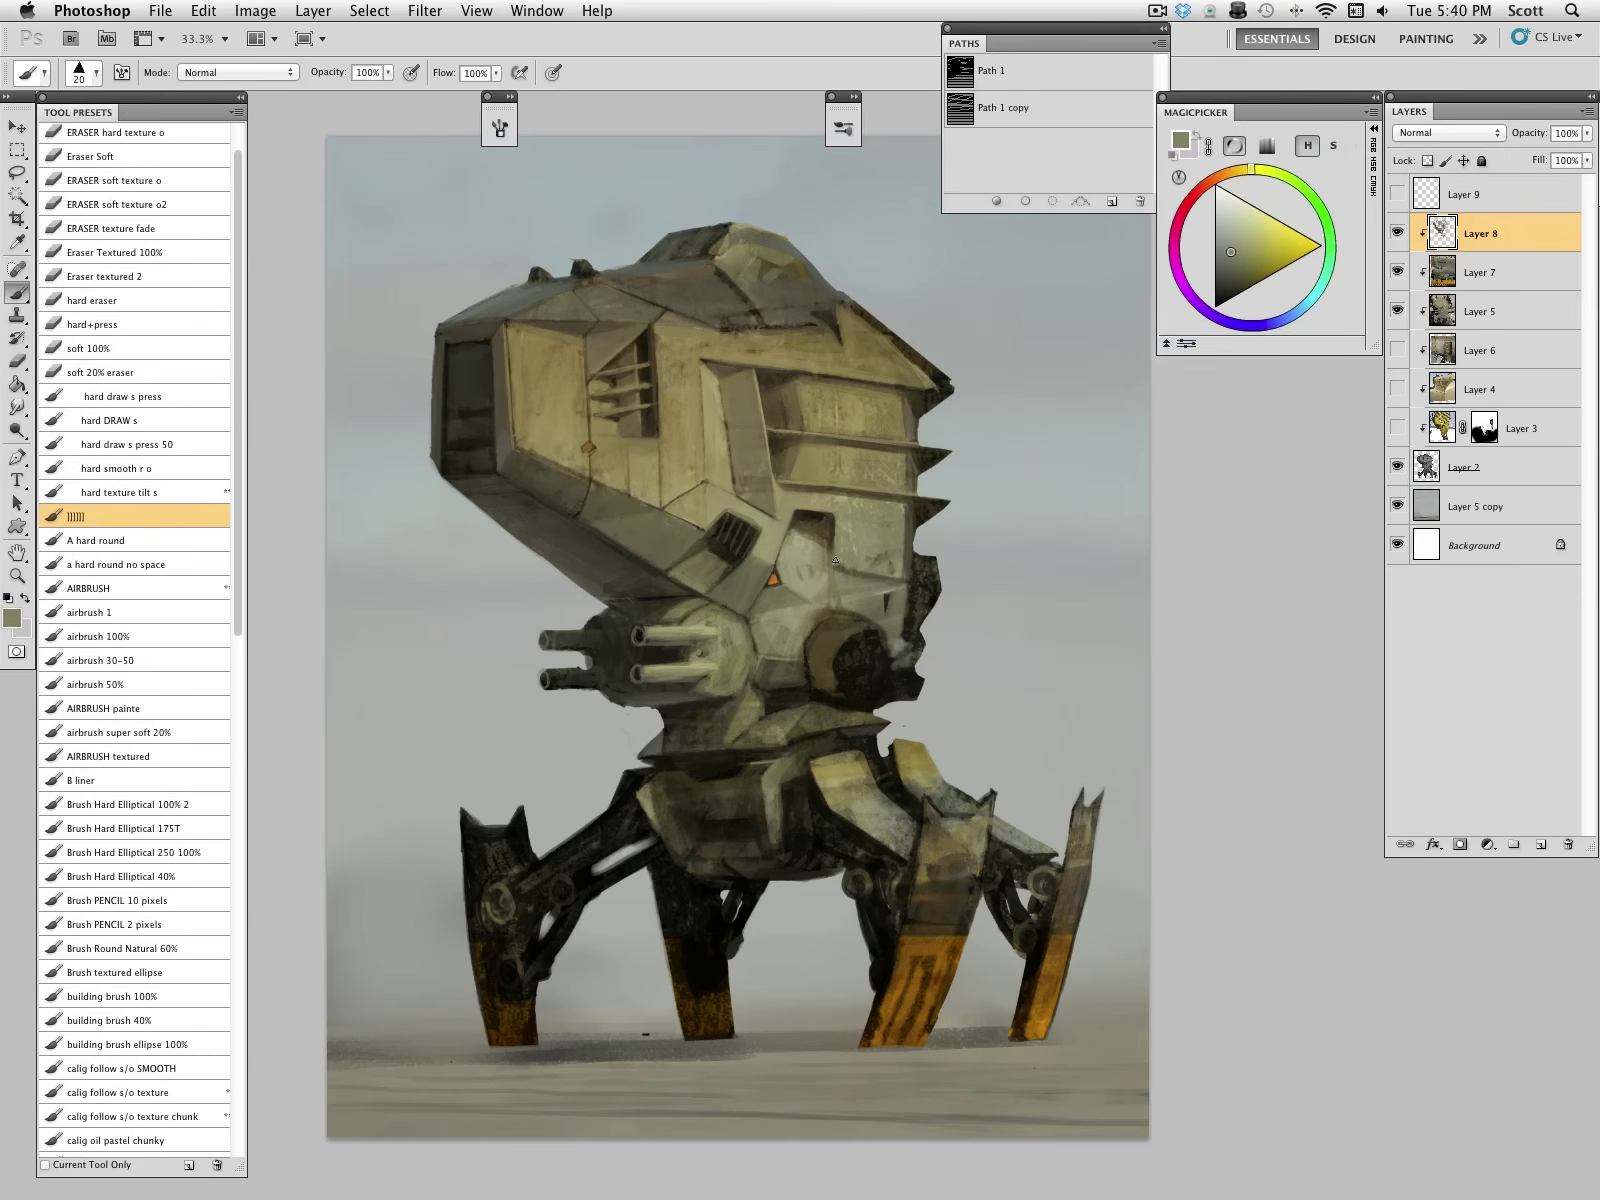
Step: Smooth the lower body panel around the top of the round joint with sampled tones, increasing the brush to size 45
mouse_move(884, 578)
mouse_down()
mouse_move(908, 585)
mouse_move(895, 646)
mouse_move(822, 617)
mouse_move(763, 656)
mouse_move(799, 613)
mouse_up()
alt+click(904, 627)
alt+click(908, 618)
key(bracketright)
key(bracketright)
key(bracketright)
alt+click(869, 606)
key(bracketright)
key(bracketright)
alt+click(736, 492)
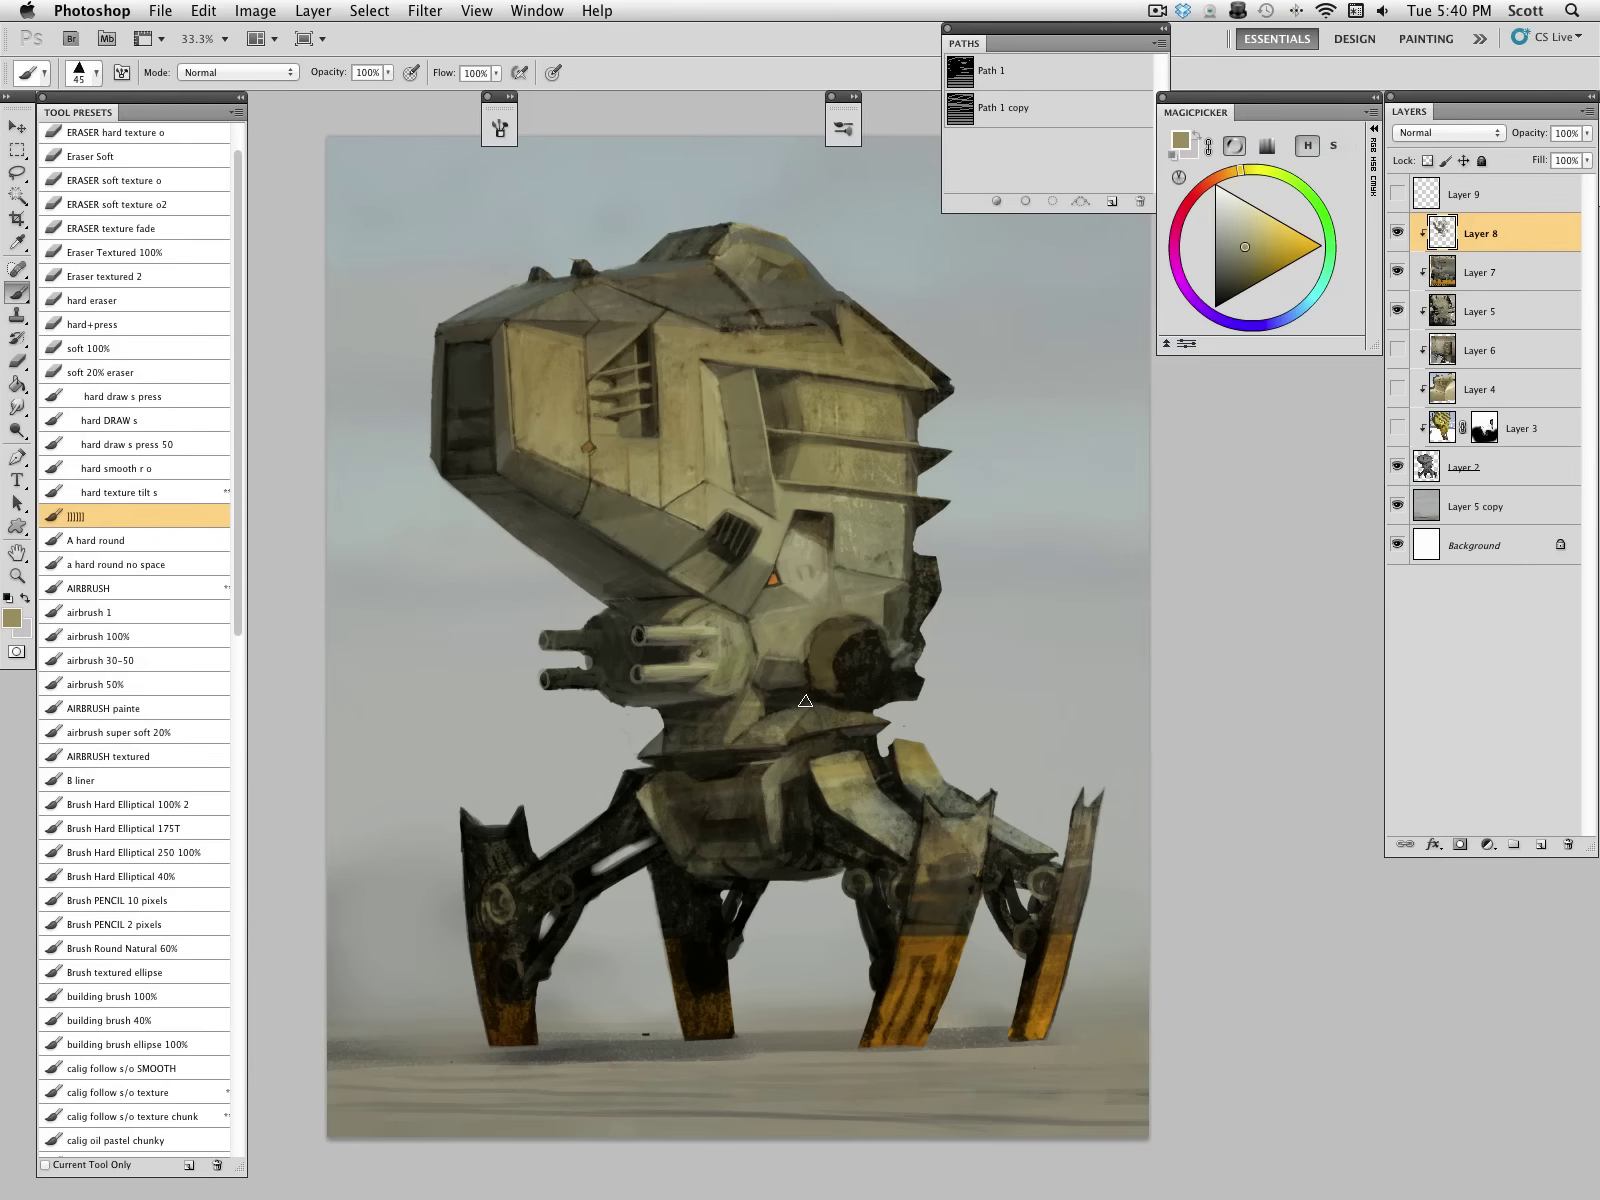
Step: Try to shade the jaw plate's corner beside the orange marker at brush size 25, and undo the last three changes
alt+click(568, 501)
key(bracketleft)
key(bracketleft)
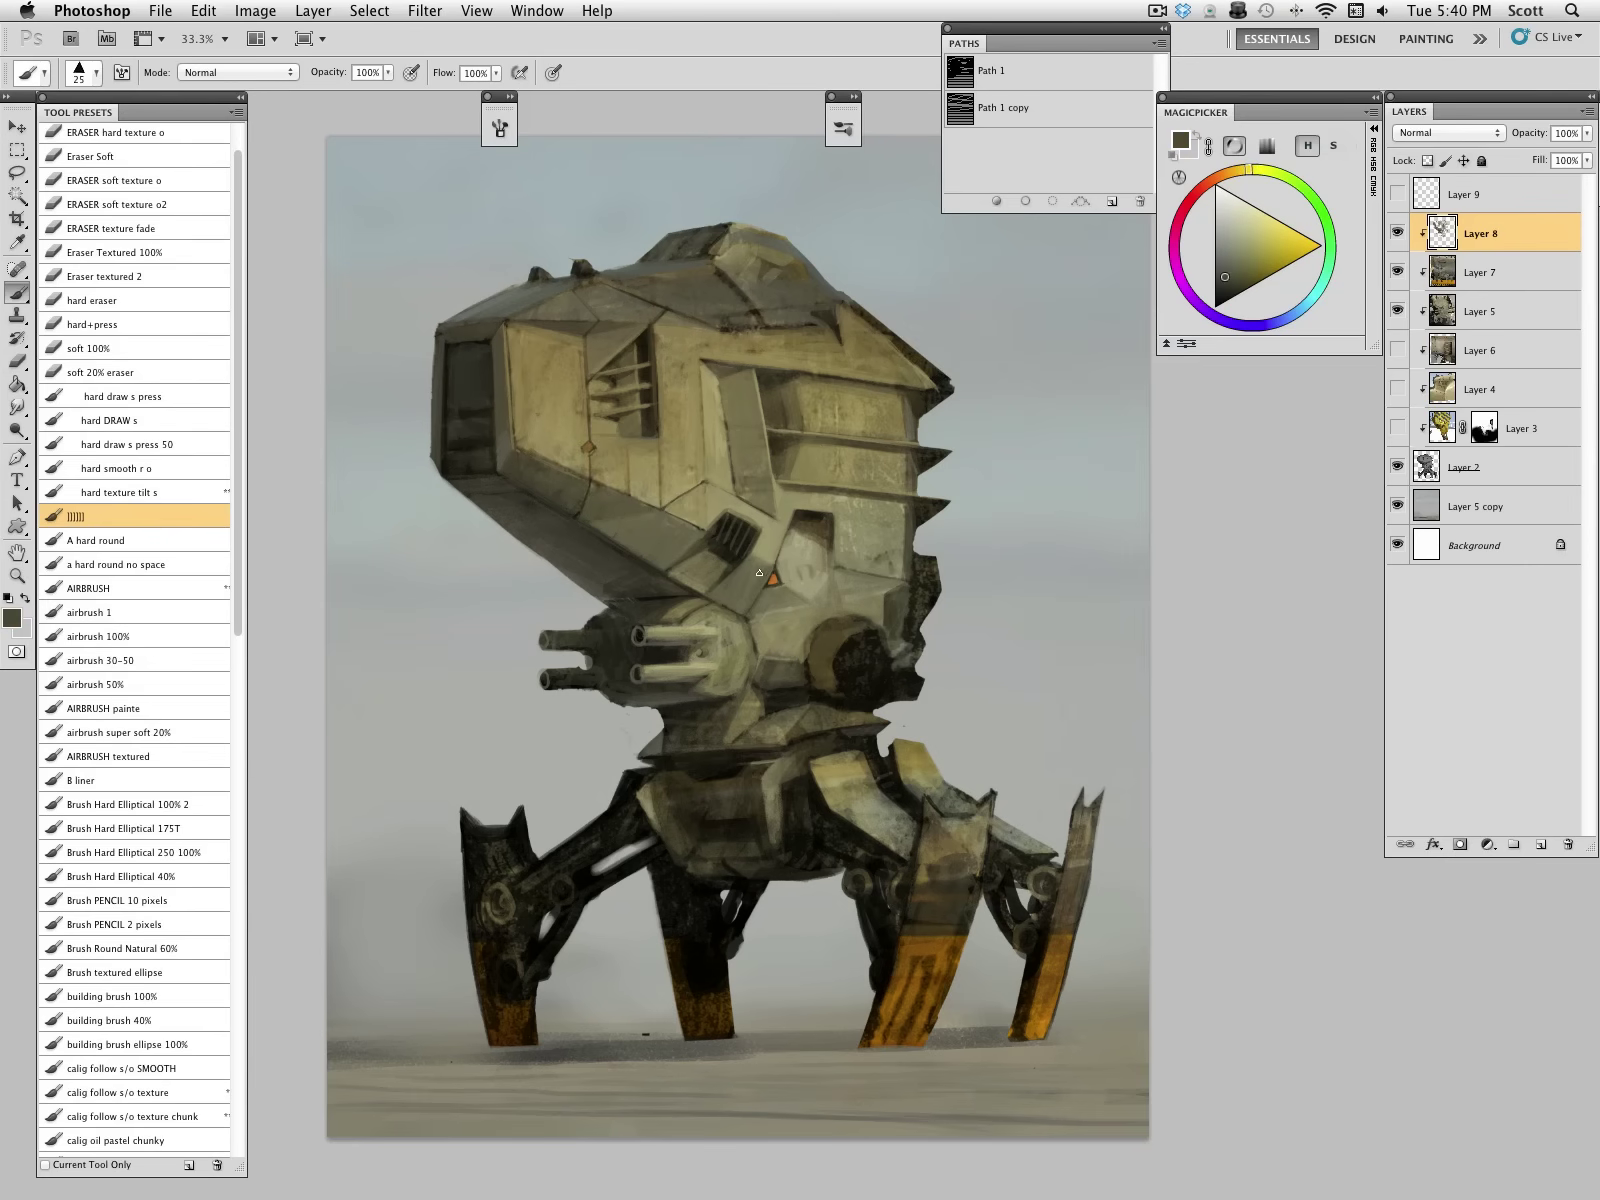
alt+click(769, 555)
drag(776, 563, 763, 571)
alt+click(762, 575)
alt+click(744, 580)
alt+click(749, 595)
key(super+alt+z)
key(super+alt+z)
key(super+alt+z)
Step: Redefine the jaw plate's rear edge beside the orange marker with sampled tones and a smaller brush
alt+click(757, 534)
key(bracketleft)
key(bracketleft)
alt+click(786, 574)
alt+click(775, 576)
alt+click(755, 585)
Step: Paint over the orange marker and the body panel below it with sampled olive at brush size 35
key(bracketright)
key(bracketright)
key(bracketright)
mouse_move(776, 572)
mouse_down()
mouse_move(749, 620)
mouse_move(790, 588)
mouse_up()
alt+click(806, 563)
alt+click(813, 601)
alt+click(706, 467)
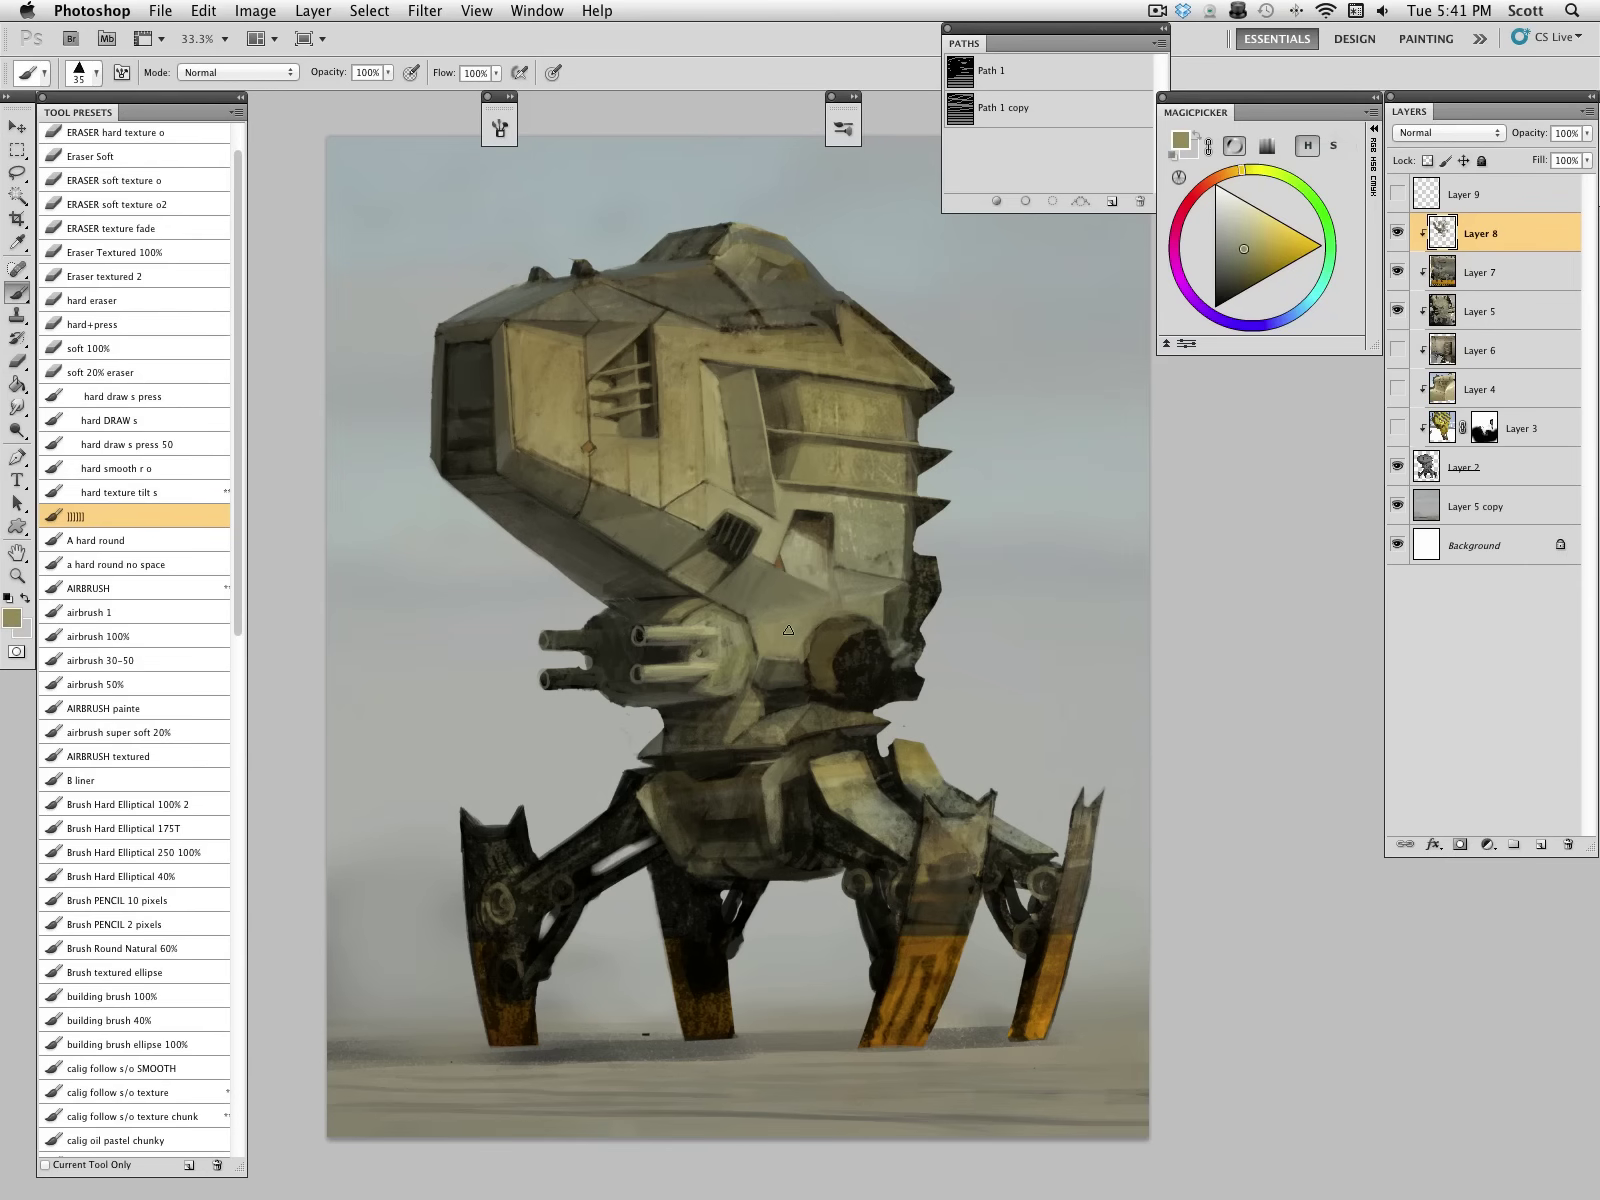
Step: Redefine the rear edge of the gun mount with sampled tones at brush size 20
alt+click(790, 693)
key(bracketleft)
key(bracketleft)
key(bracketleft)
mouse_move(751, 632)
mouse_down()
mouse_move(757, 665)
mouse_move(730, 684)
mouse_move(748, 651)
mouse_up()
alt+click(769, 516)
alt+click(753, 658)
Step: Shade the recessed panel between the gun mount and the round joint with sampled dark tones, and save the painting
alt+click(737, 640)
alt+click(755, 655)
alt+click(737, 660)
alt+click(784, 652)
alt+click(747, 660)
drag(765, 659, 803, 661)
key(super+s)
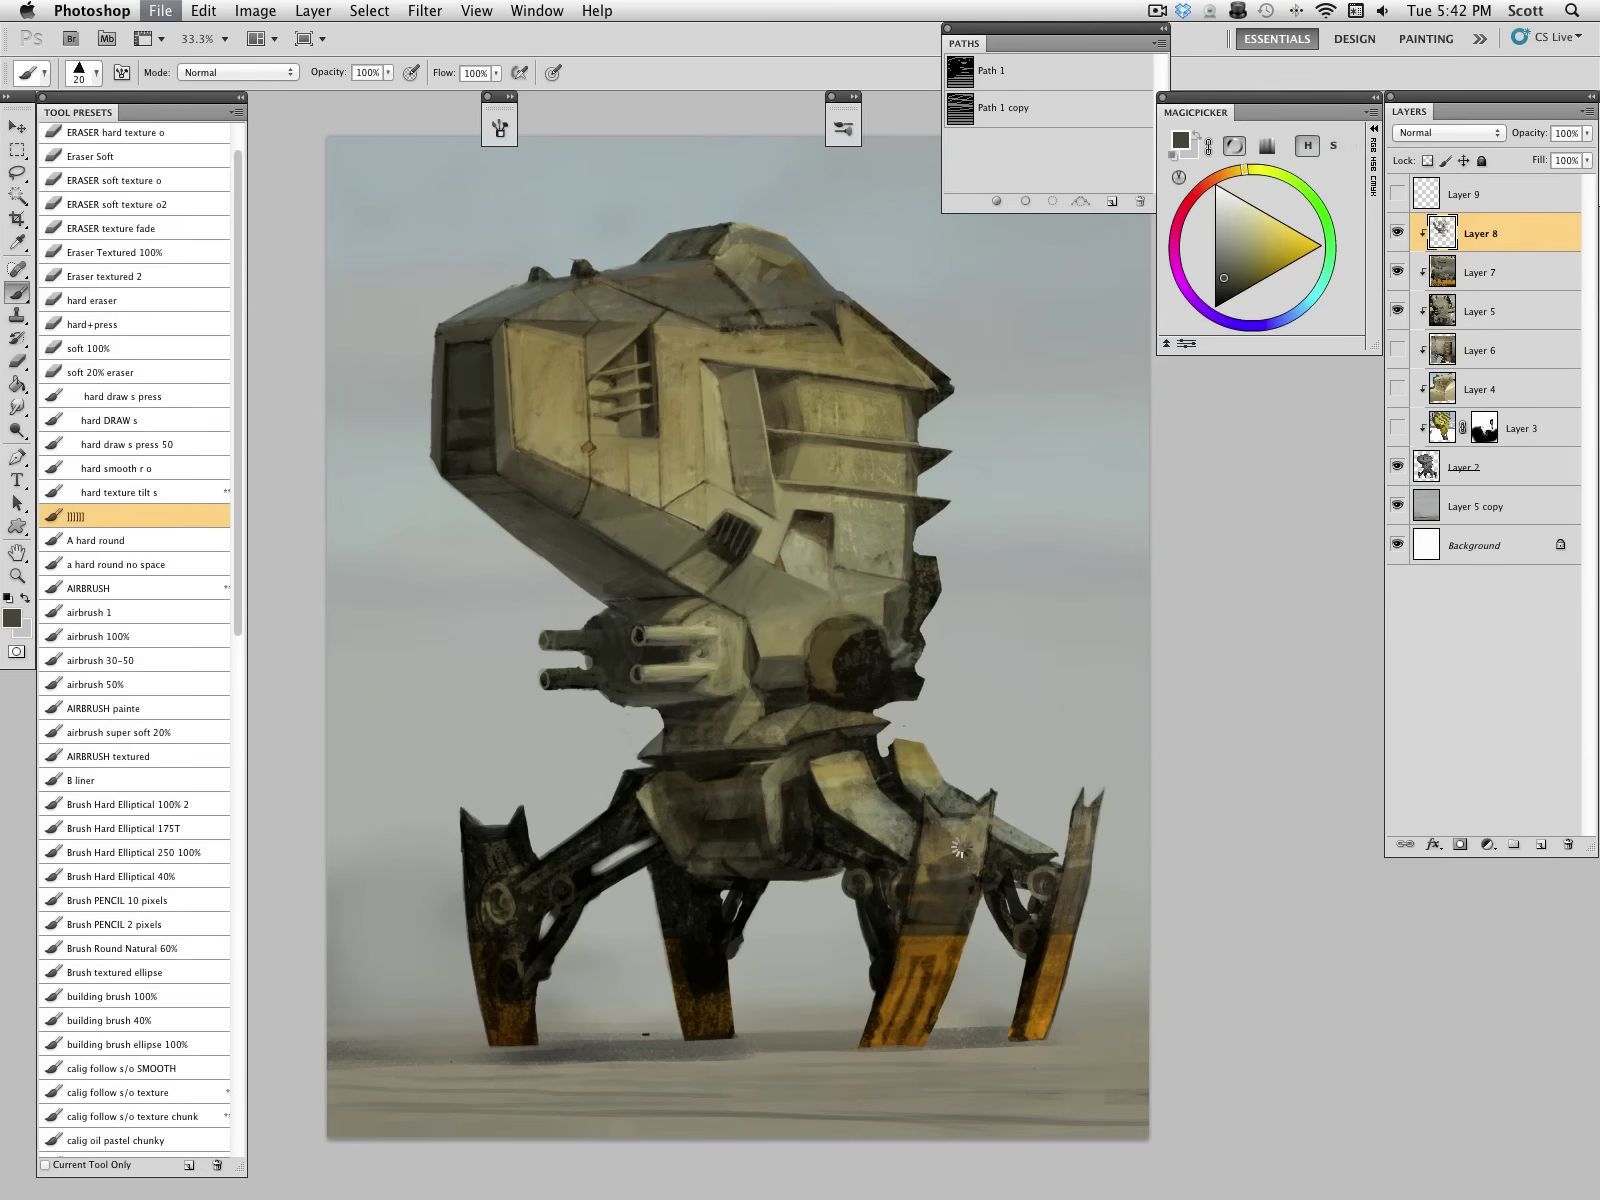
Step: Repaint the round joint's dark recess and brown rim with sampled tones
alt+click(846, 672)
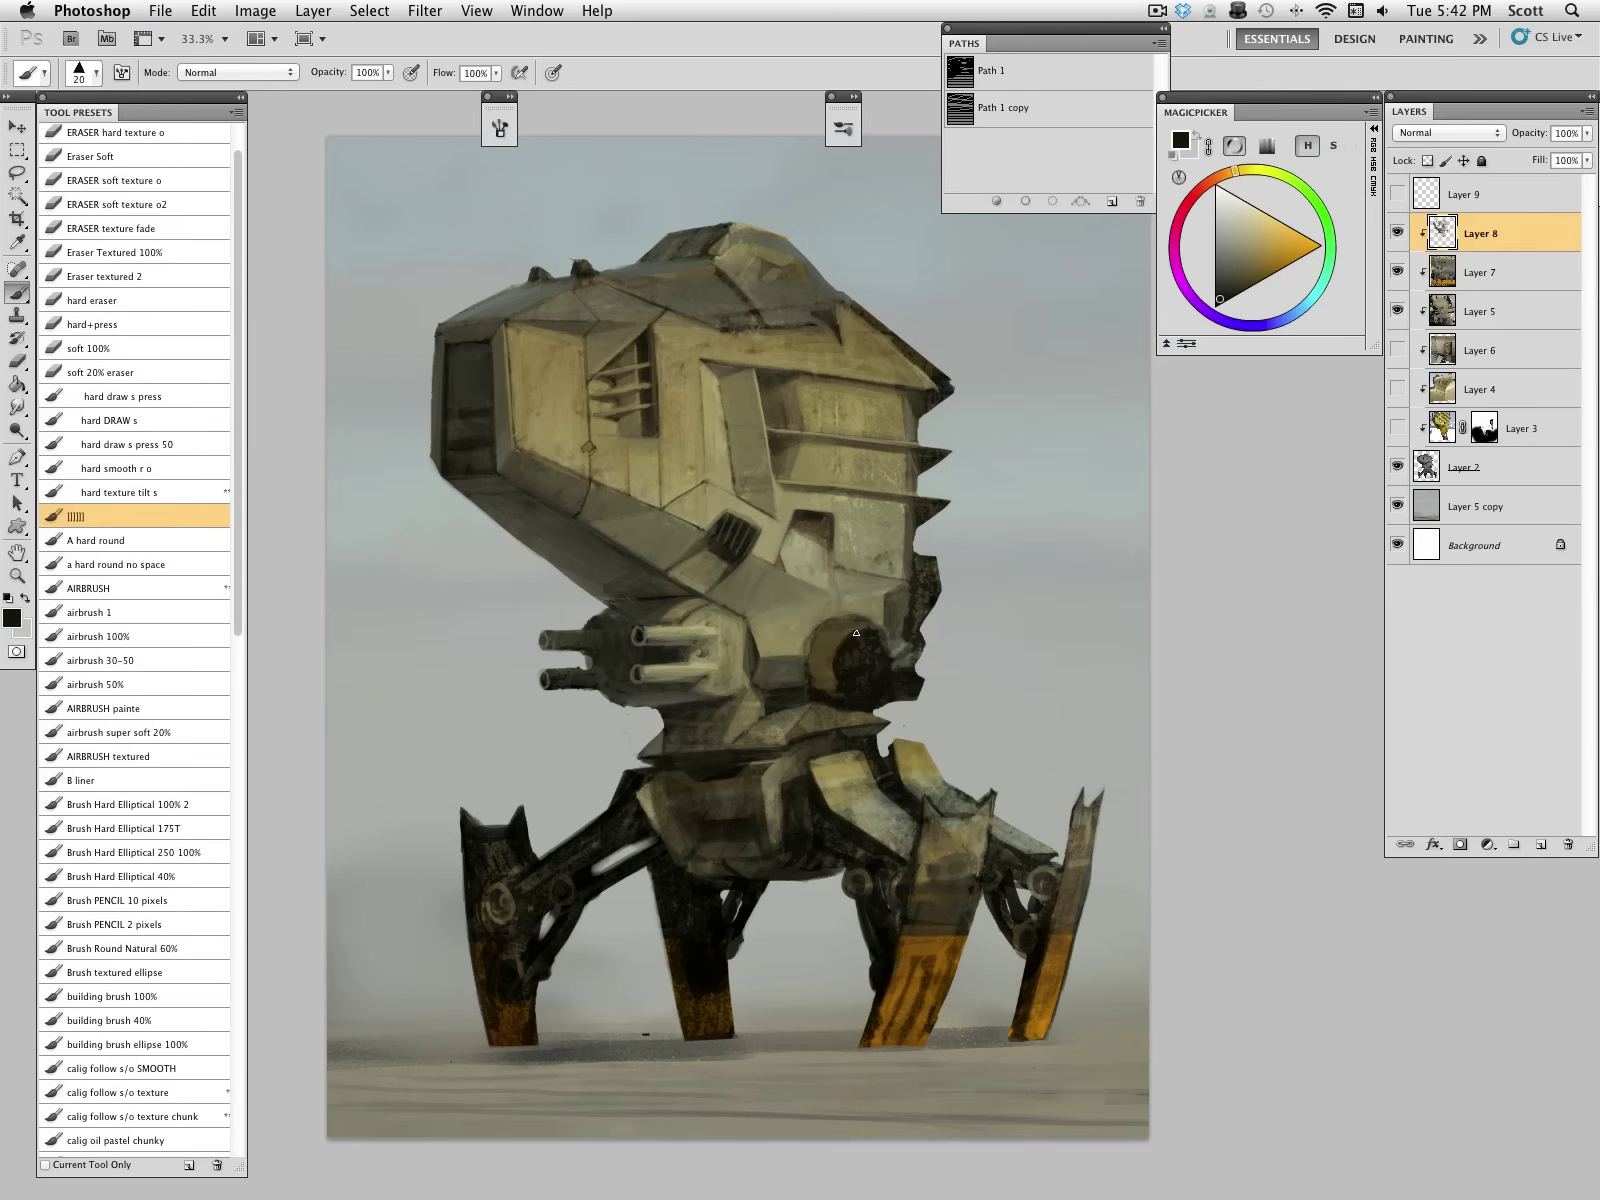
alt+click(826, 662)
mouse_move(832, 672)
mouse_down()
mouse_move(840, 698)
mouse_move(818, 693)
mouse_move(846, 699)
mouse_up()
alt+click(806, 684)
alt+click(834, 666)
alt+click(853, 700)
Step: Paint light diagonal vent slats across the round joint's dark recess, using sampled tones
alt+click(853, 607)
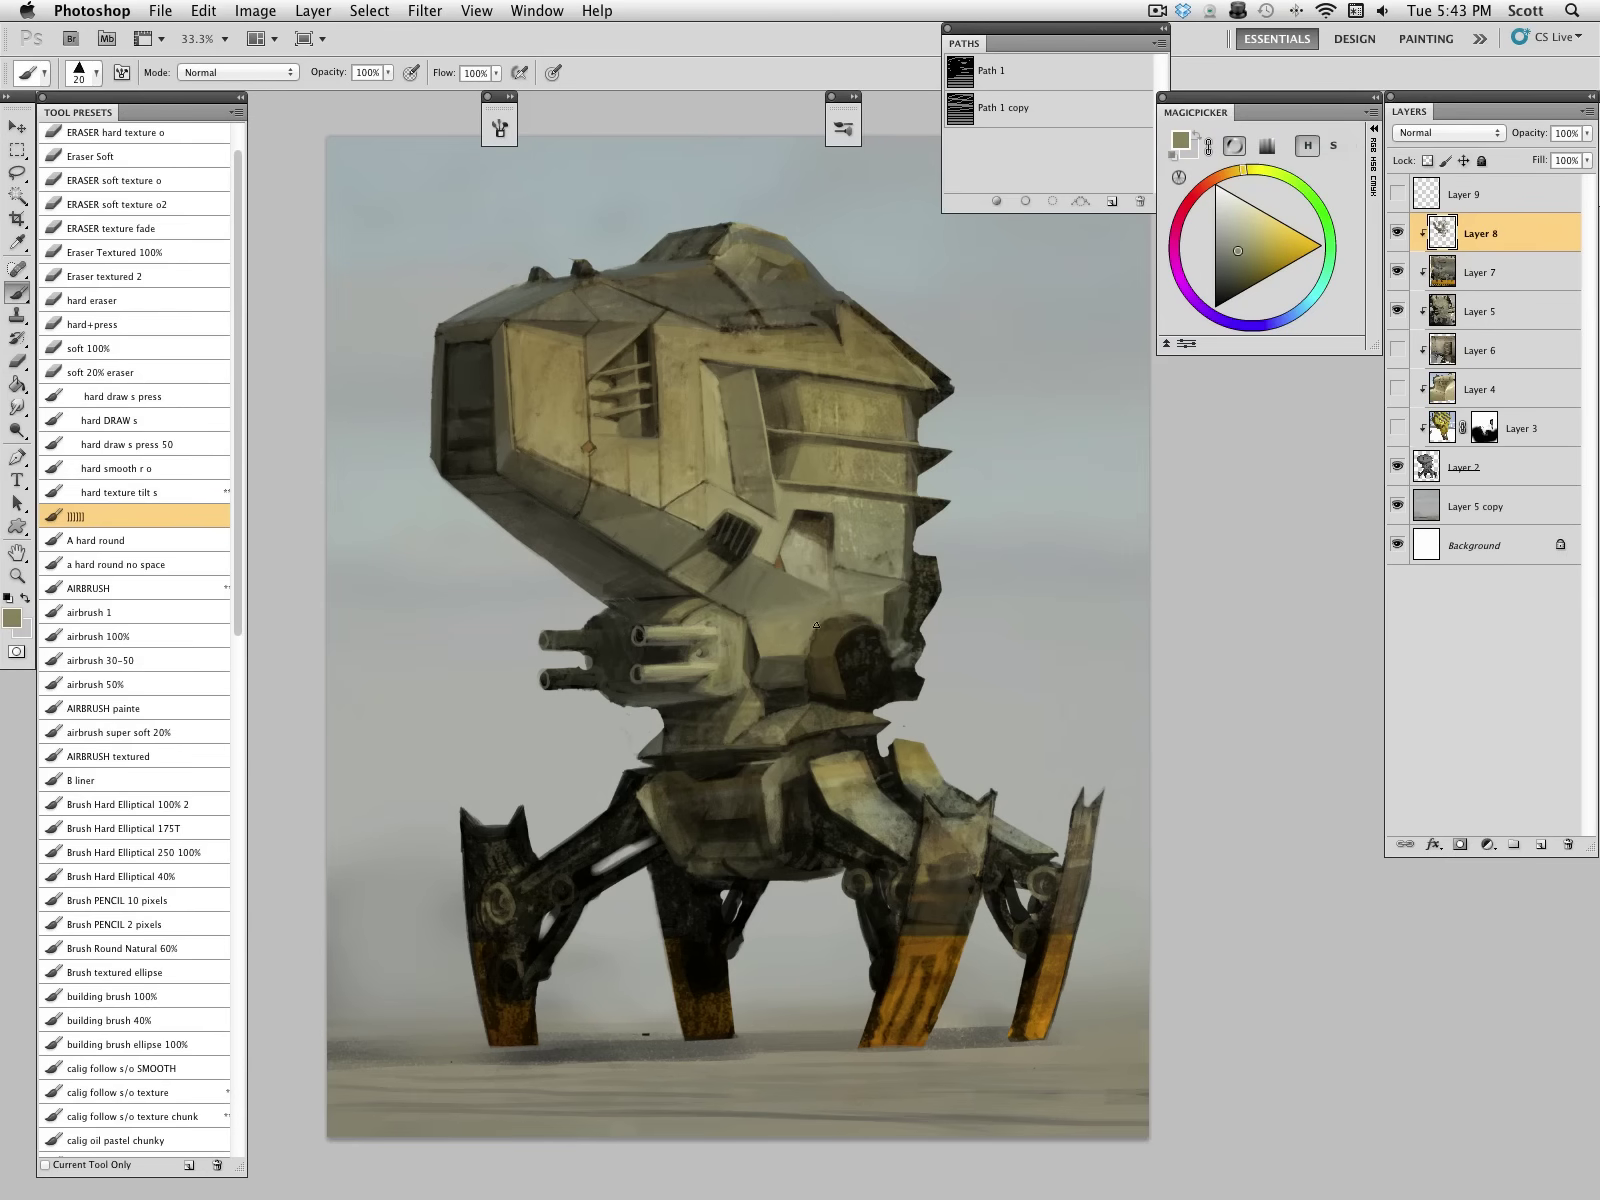
alt+click(860, 618)
alt+click(849, 638)
alt+click(843, 652)
mouse_move(882, 638)
mouse_down()
mouse_move(845, 684)
mouse_move(877, 670)
mouse_move(868, 765)
mouse_move(922, 719)
mouse_move(891, 643)
mouse_move(890, 749)
mouse_move(871, 666)
mouse_move(888, 664)
mouse_move(839, 669)
mouse_move(880, 641)
mouse_up()
alt+click(897, 675)
alt+click(884, 784)
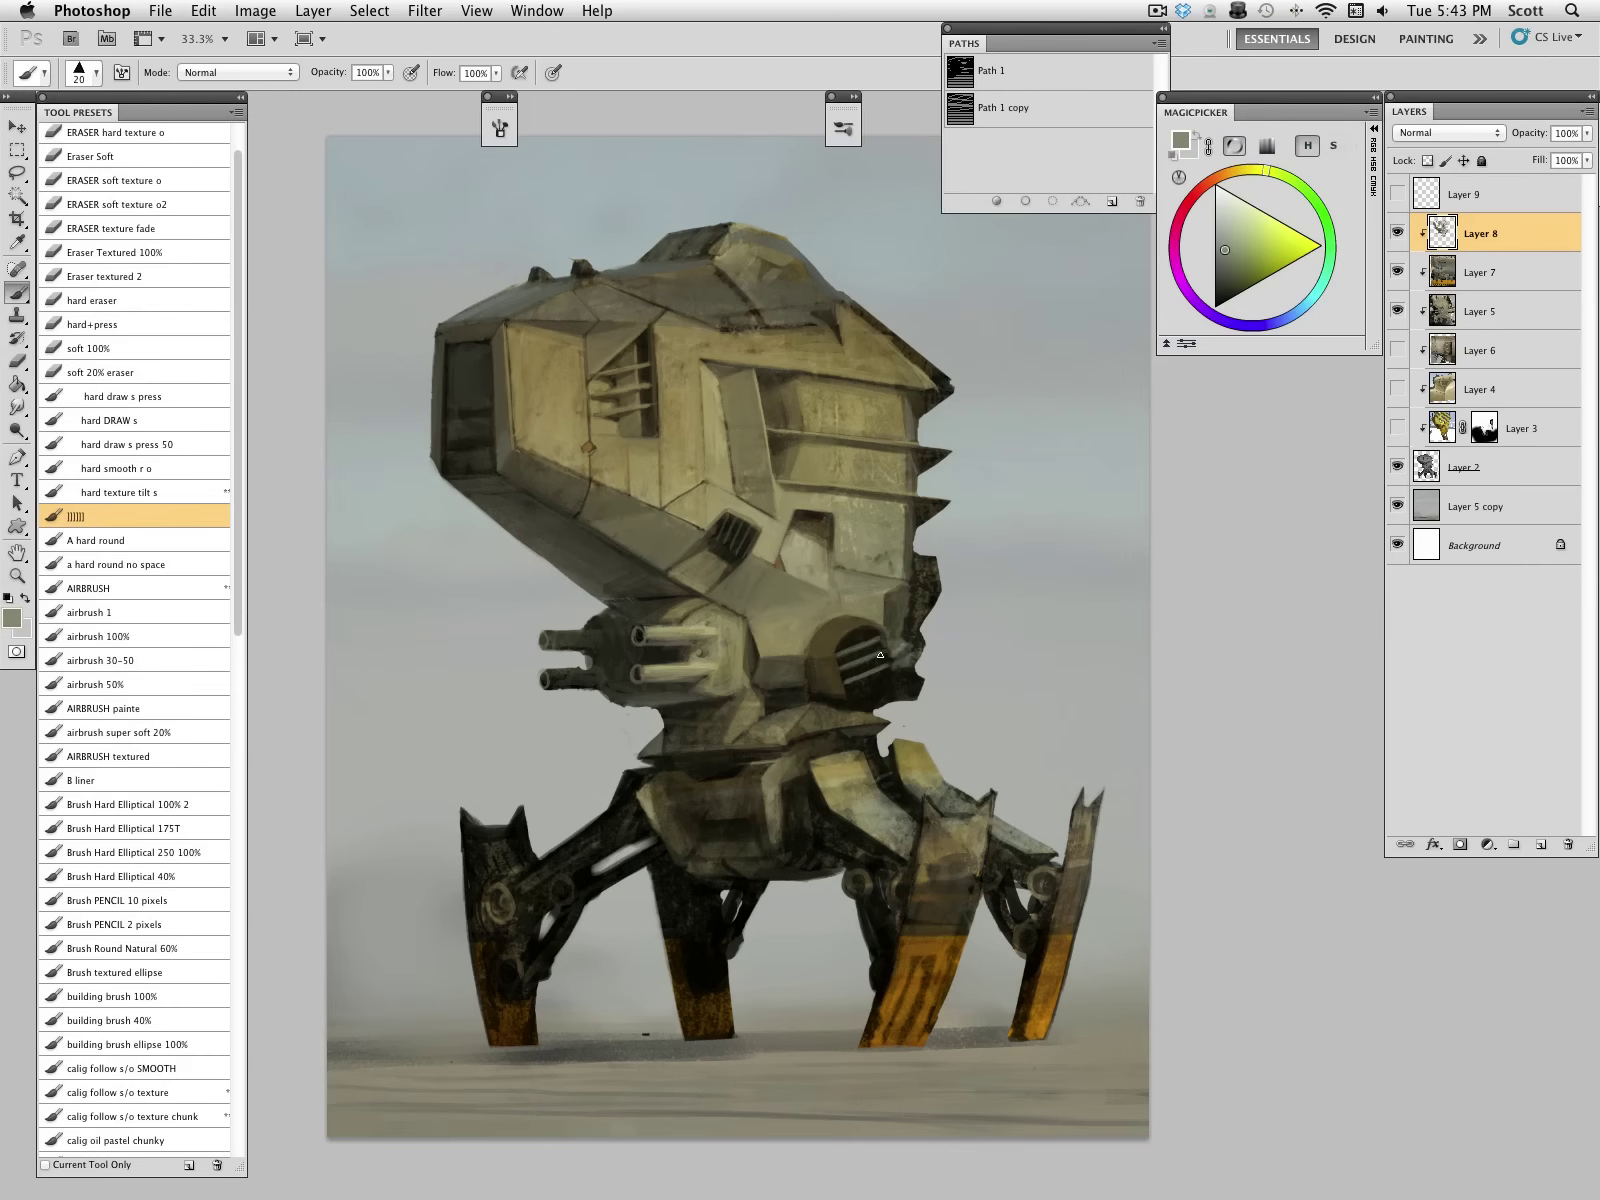
Step: Clean up the body panel along the round joint's upper rear rim with sampled dark and olive tones
alt+click(861, 640)
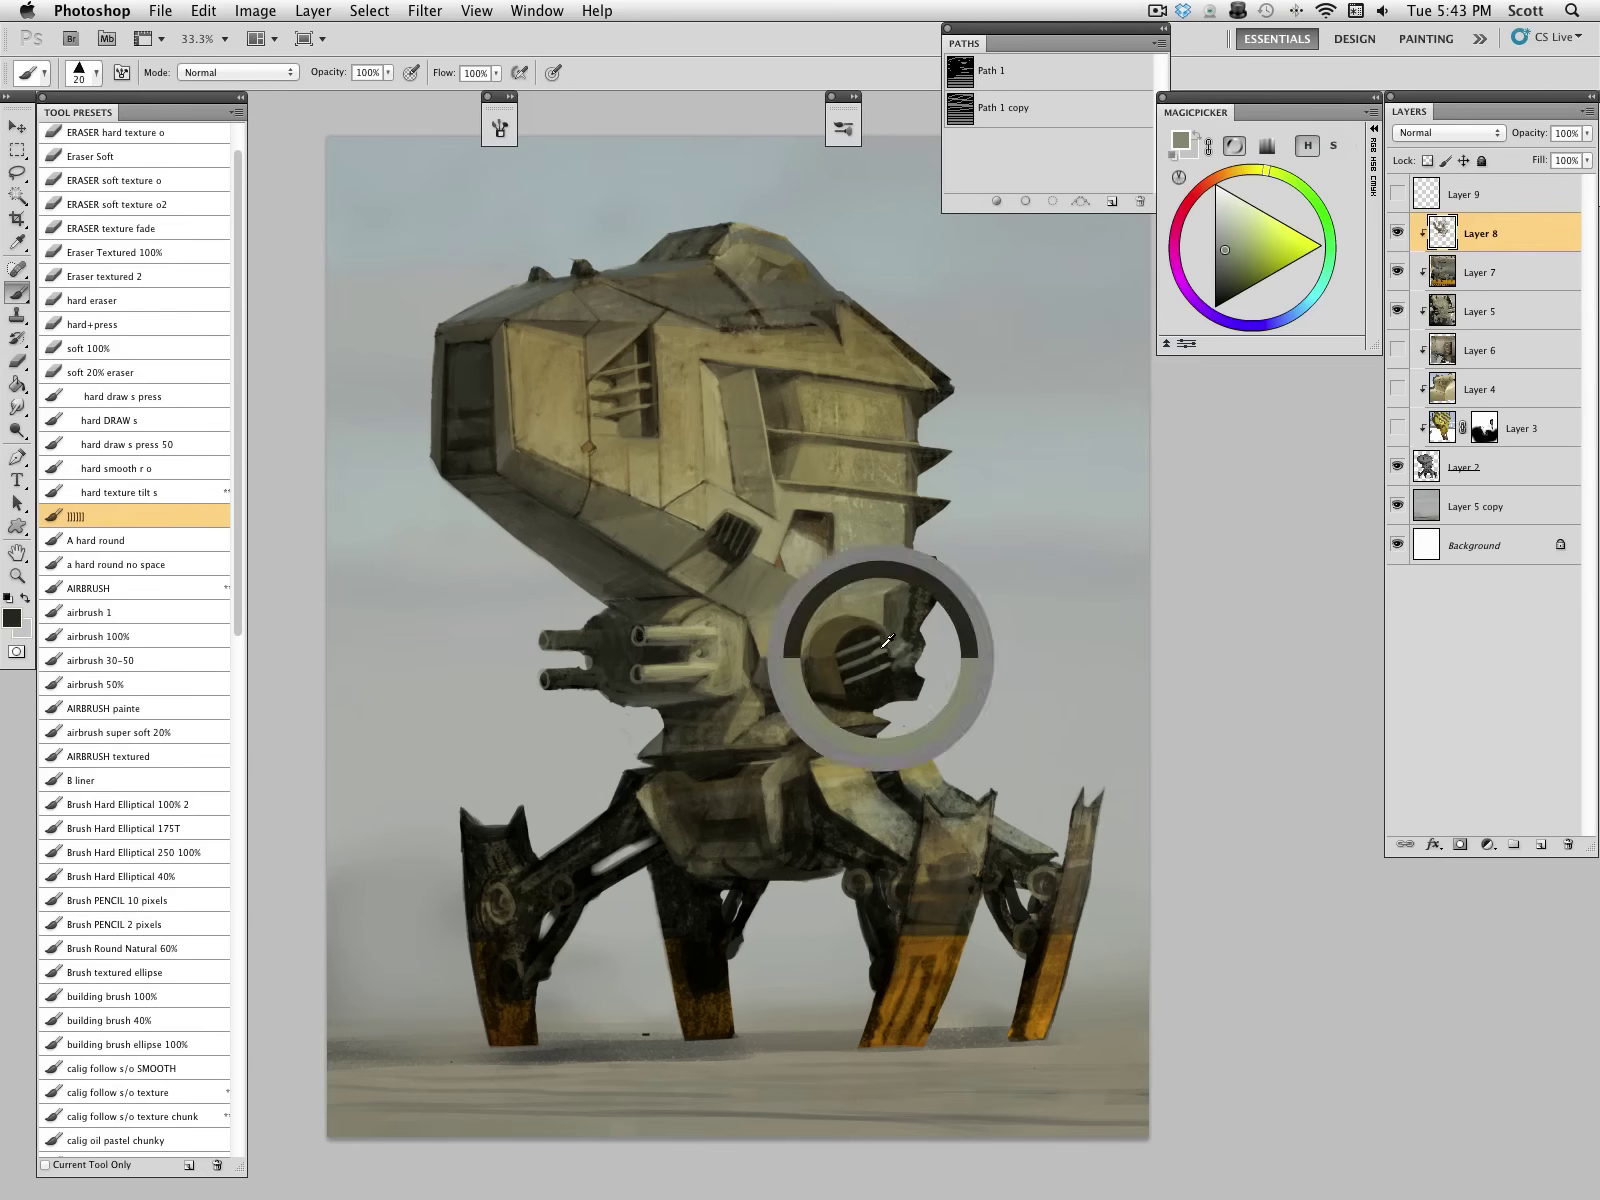
alt+click(917, 629)
alt+click(888, 616)
mouse_move(889, 641)
mouse_down()
mouse_move(886, 656)
mouse_move(899, 636)
mouse_up()
alt+click(882, 624)
alt+click(893, 606)
alt+click(900, 622)
alt+click(884, 612)
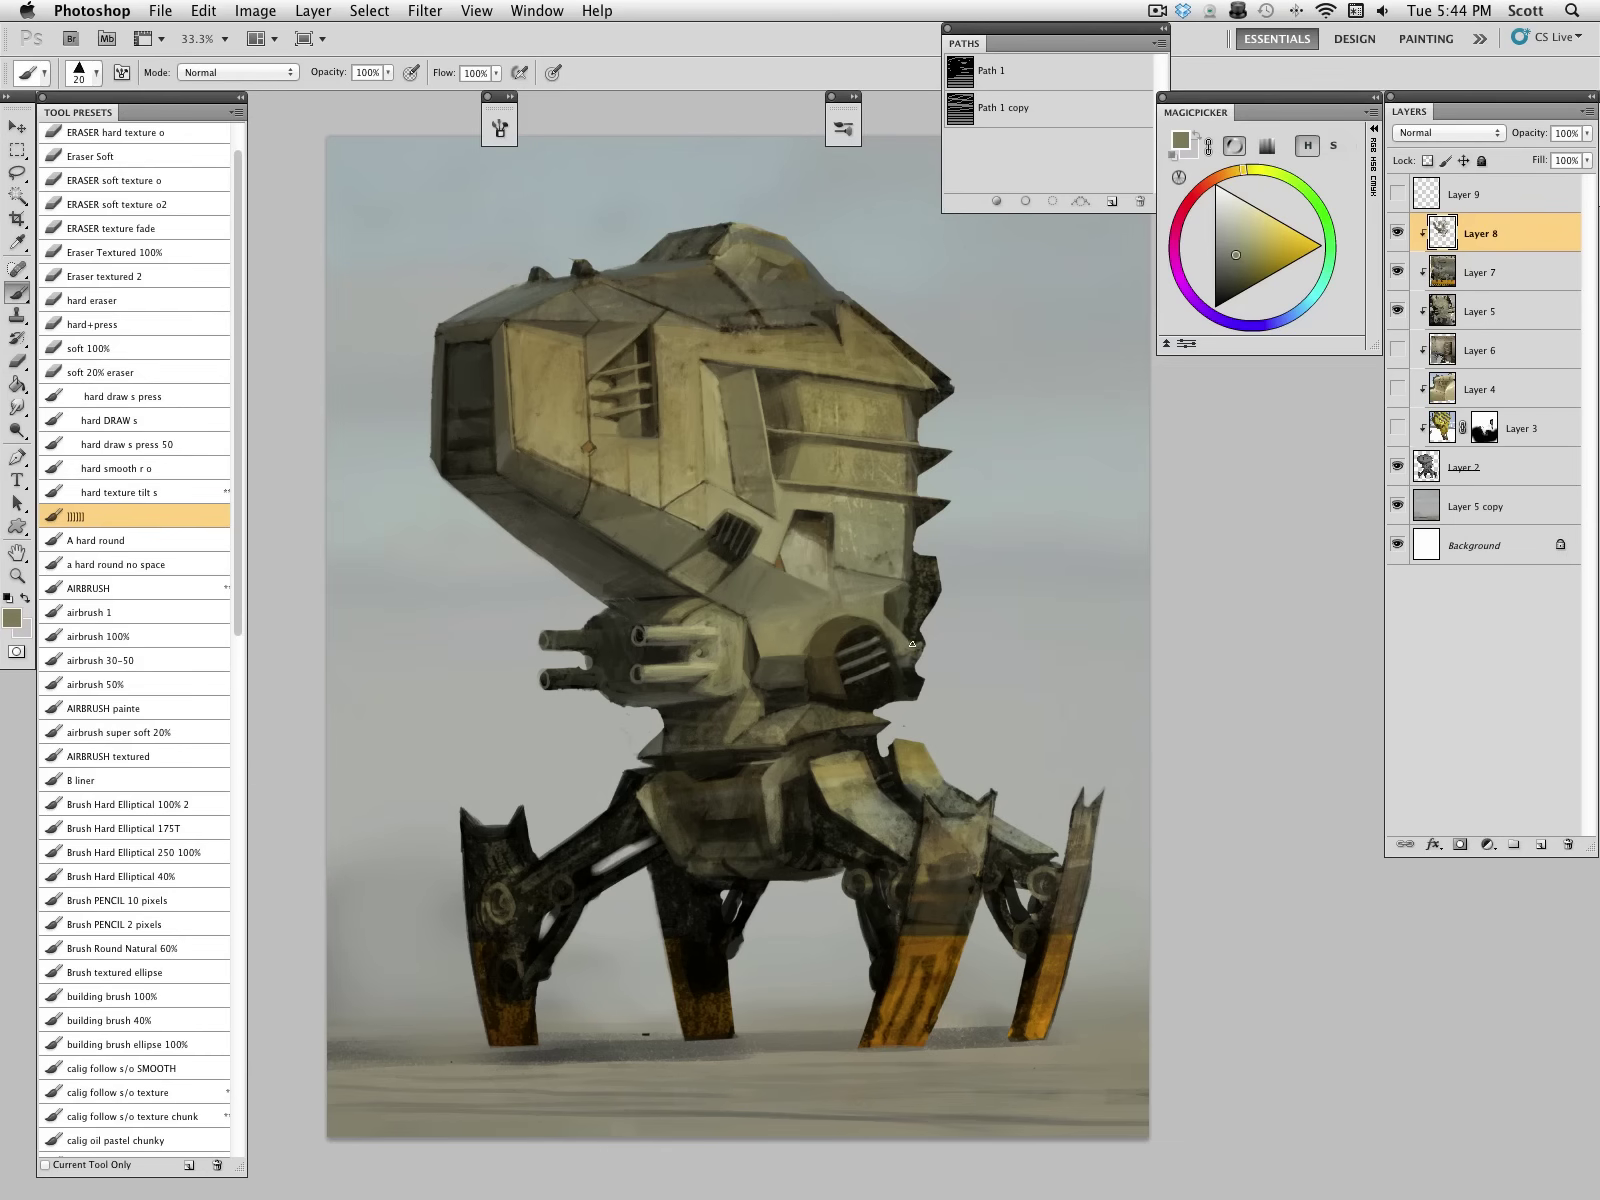
Step: Refine the lower rear corner of the body panel behind the round joint with sampled grey-olive tones
alt+click(913, 611)
mouse_move(909, 608)
mouse_down()
mouse_move(920, 646)
mouse_move(888, 597)
mouse_up()
alt+click(900, 626)
alt+click(914, 618)
alt+click(912, 612)
alt+click(780, 241)
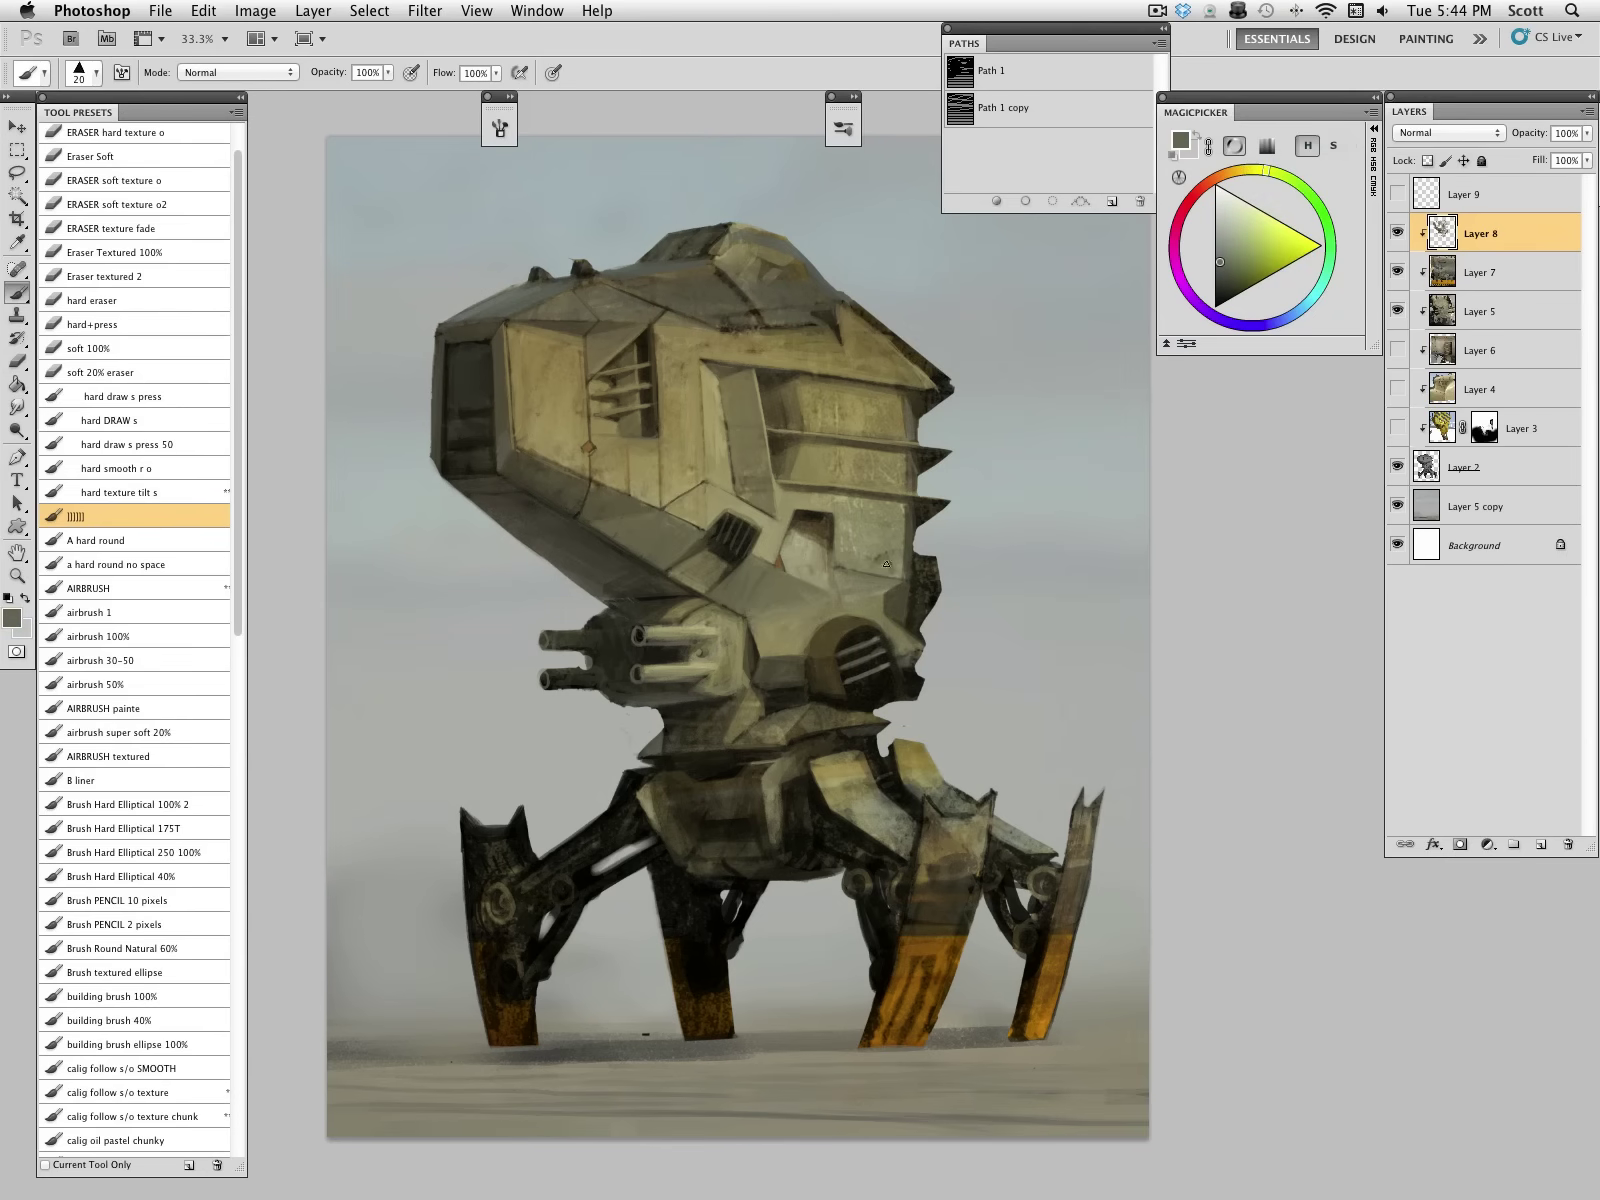
alt+click(914, 639)
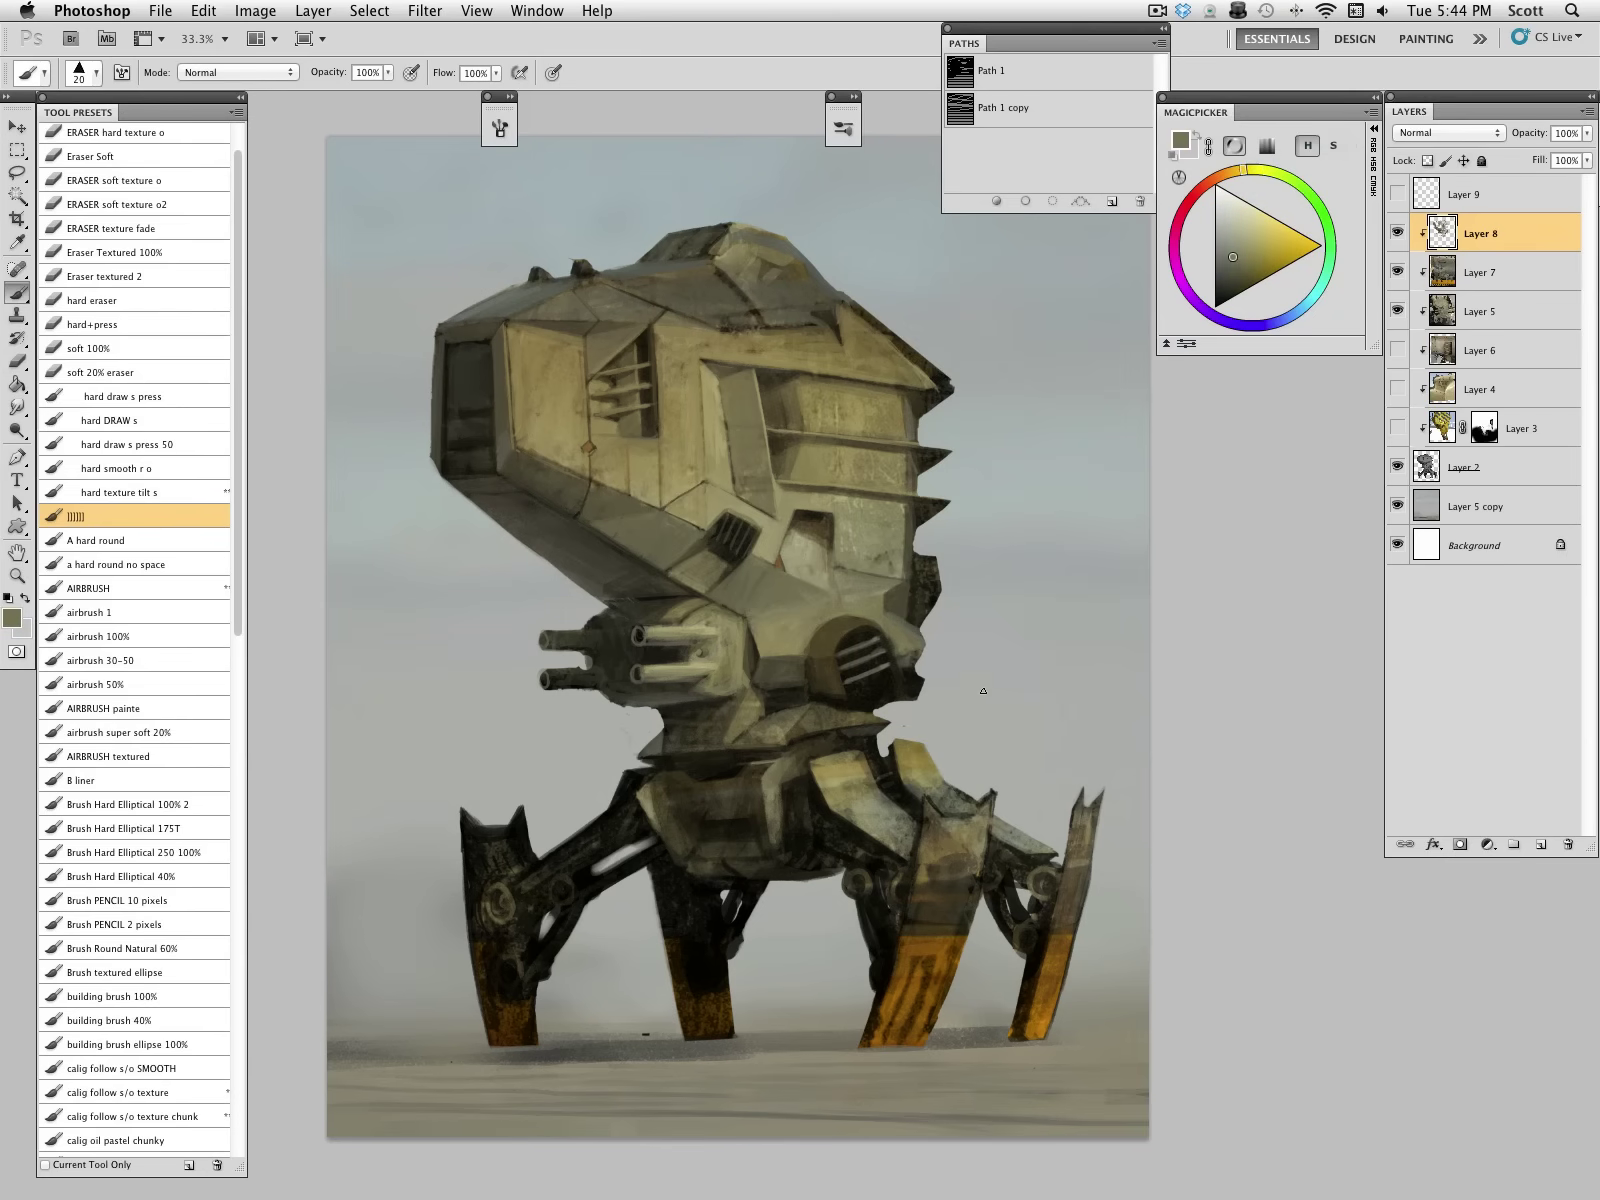
Step: Block in the rear edge of the body above the round joint with sampled olive tones and a slightly larger brush
alt+click(774, 489)
key(bracketright)
alt+click(924, 602)
alt+click(907, 619)
alt+click(905, 612)
alt+click(923, 655)
alt+click(909, 613)
alt+click(920, 587)
Step: Sharpen the dark edge behind the lower body panel with sampled tones and a smaller brush
key(bracketleft)
key(bracketleft)
drag(912, 592, 910, 627)
alt+click(900, 624)
alt+click(910, 623)
key(bracketleft)
key(bracketleft)
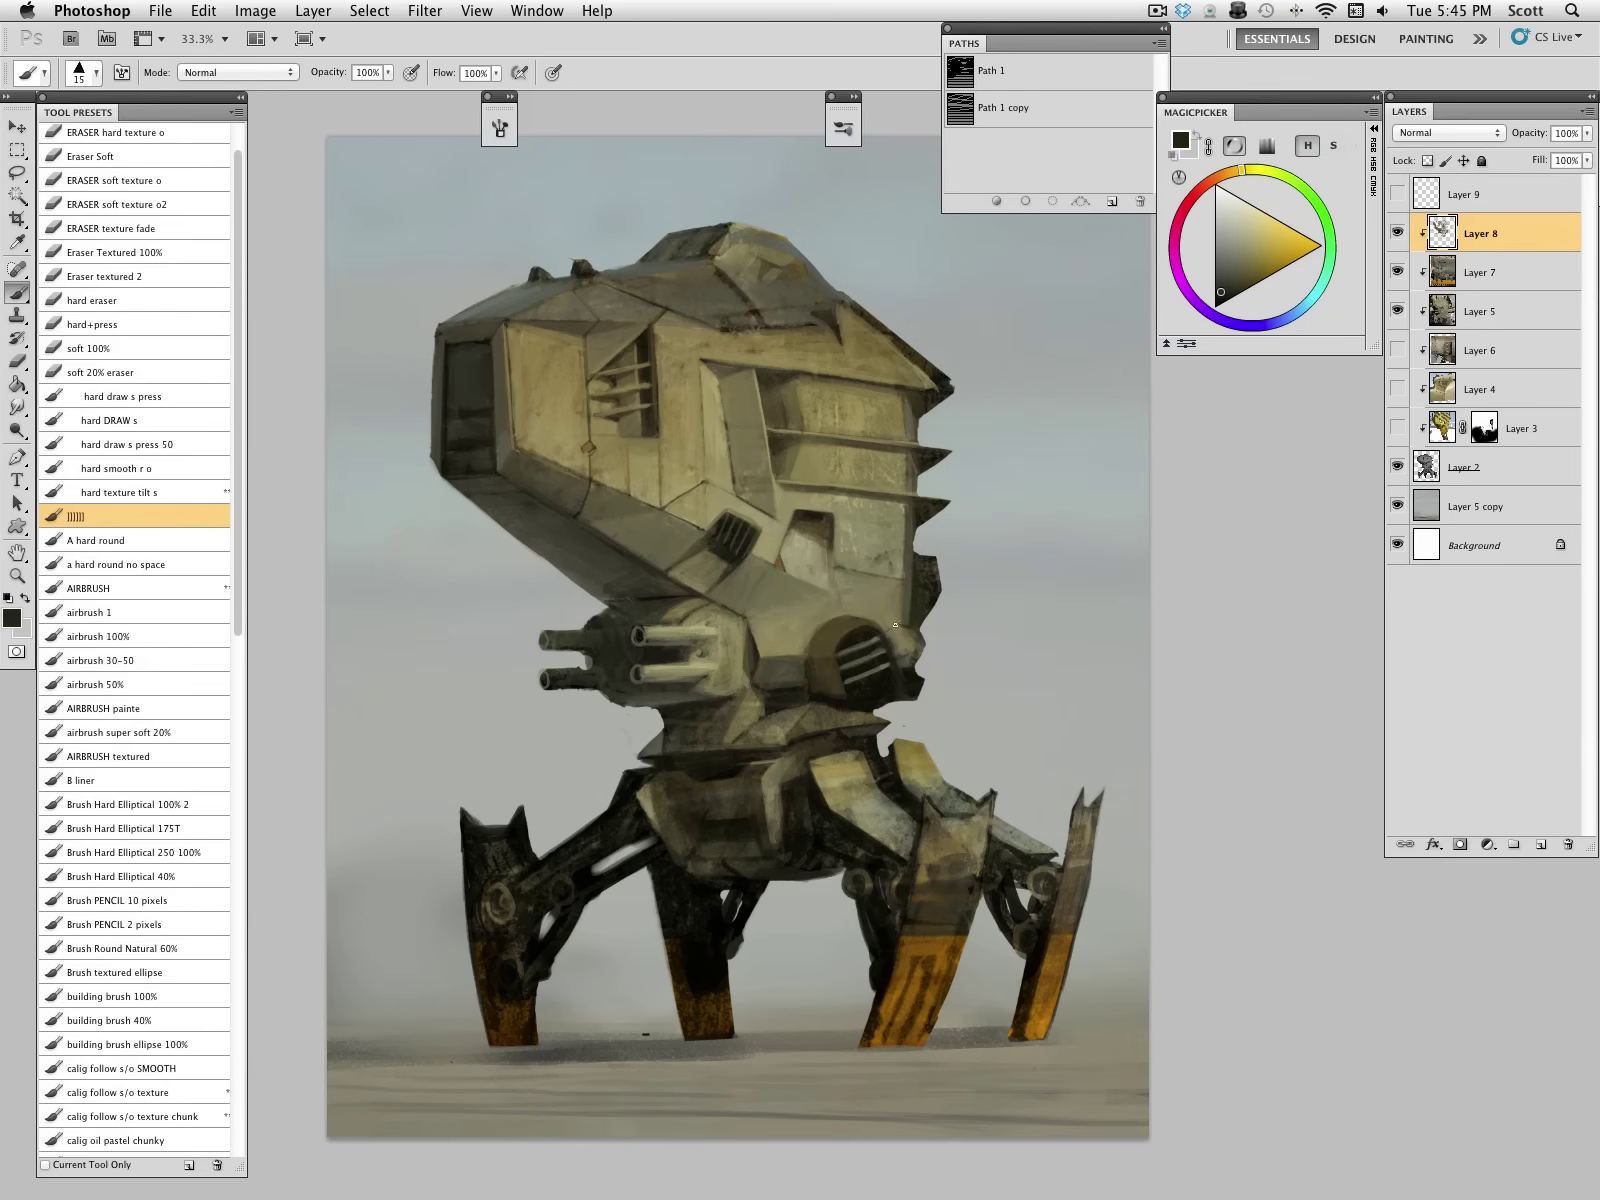
Step: Repaint the block behind the round joint with sampled tones, increasing the brush to size 25
alt+click(893, 622)
alt+click(832, 653)
key(bracketright)
drag(904, 634, 906, 676)
alt+click(898, 654)
alt+click(909, 619)
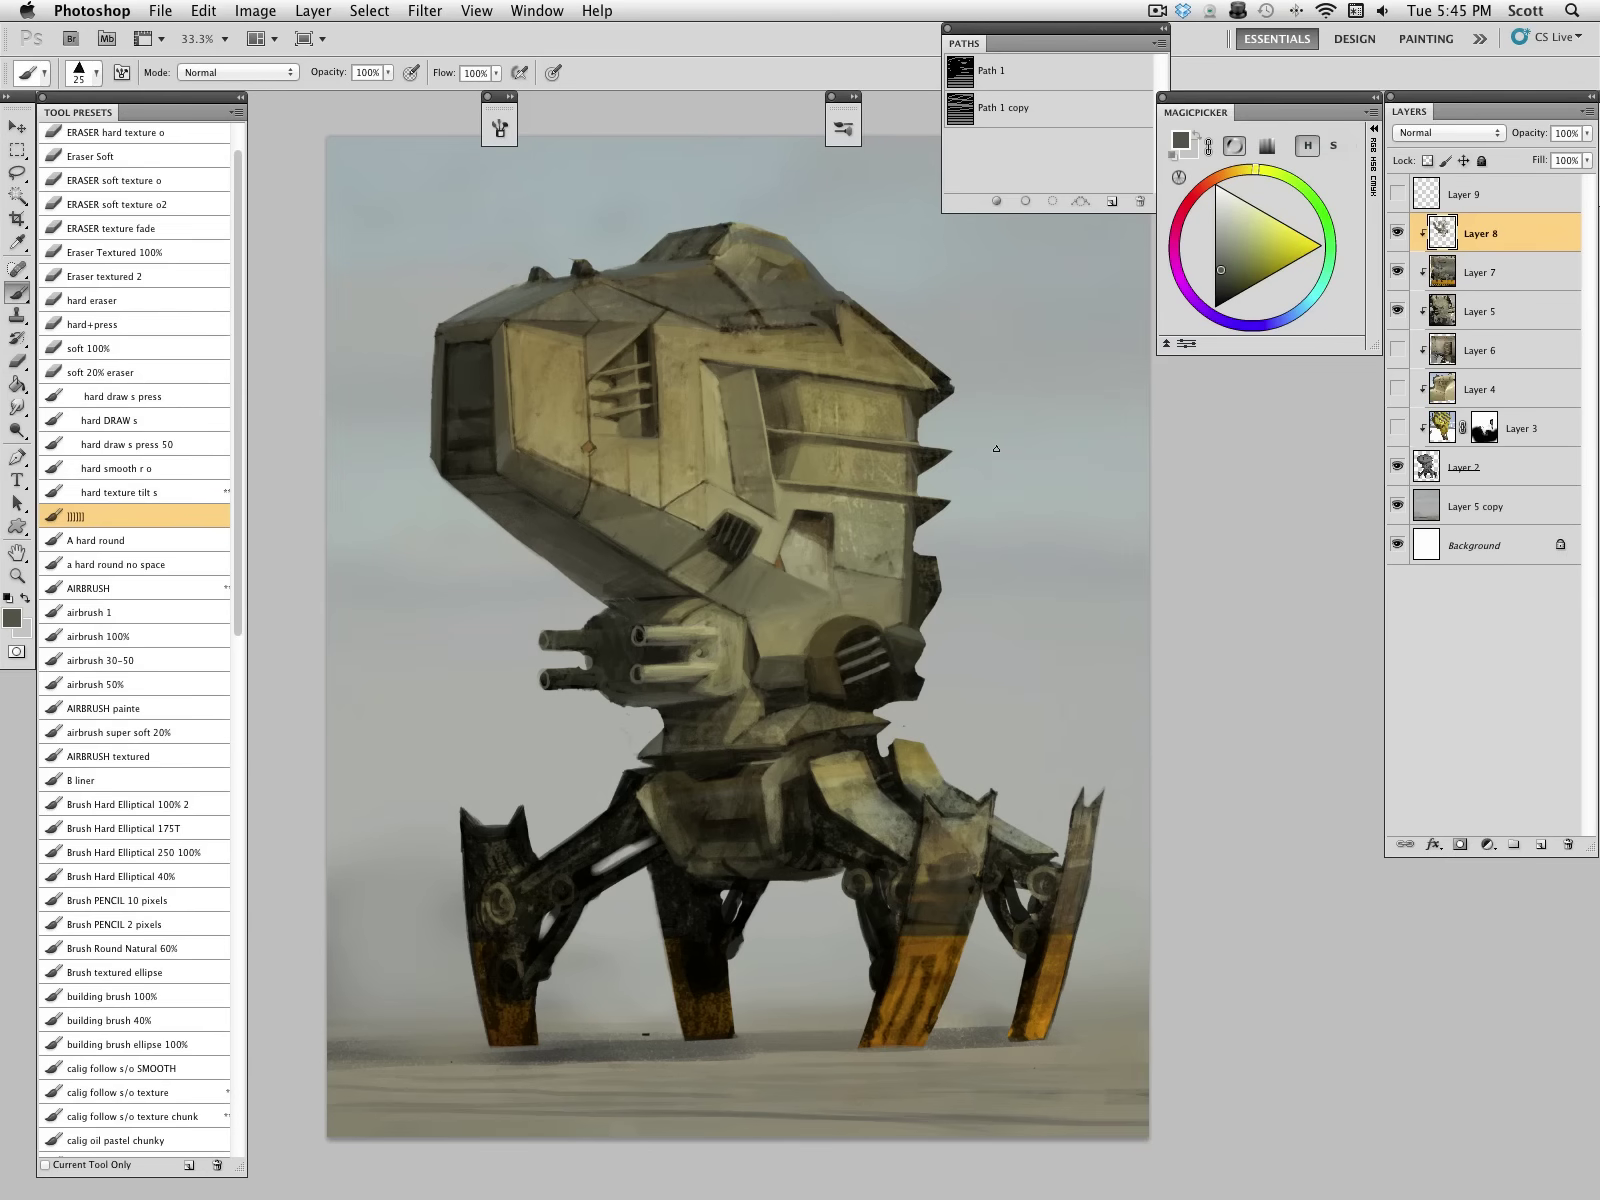
Step: Detail the dark rear protrusion below the fins with sampled tones and a small slot, reducing the brush to size 9
alt+click(906, 622)
key(bracketleft)
key(bracketleft)
alt+click(891, 536)
key(bracketright)
alt+click(915, 564)
alt+click(915, 560)
alt+click(887, 573)
key(bracketleft)
key(bracketleft)
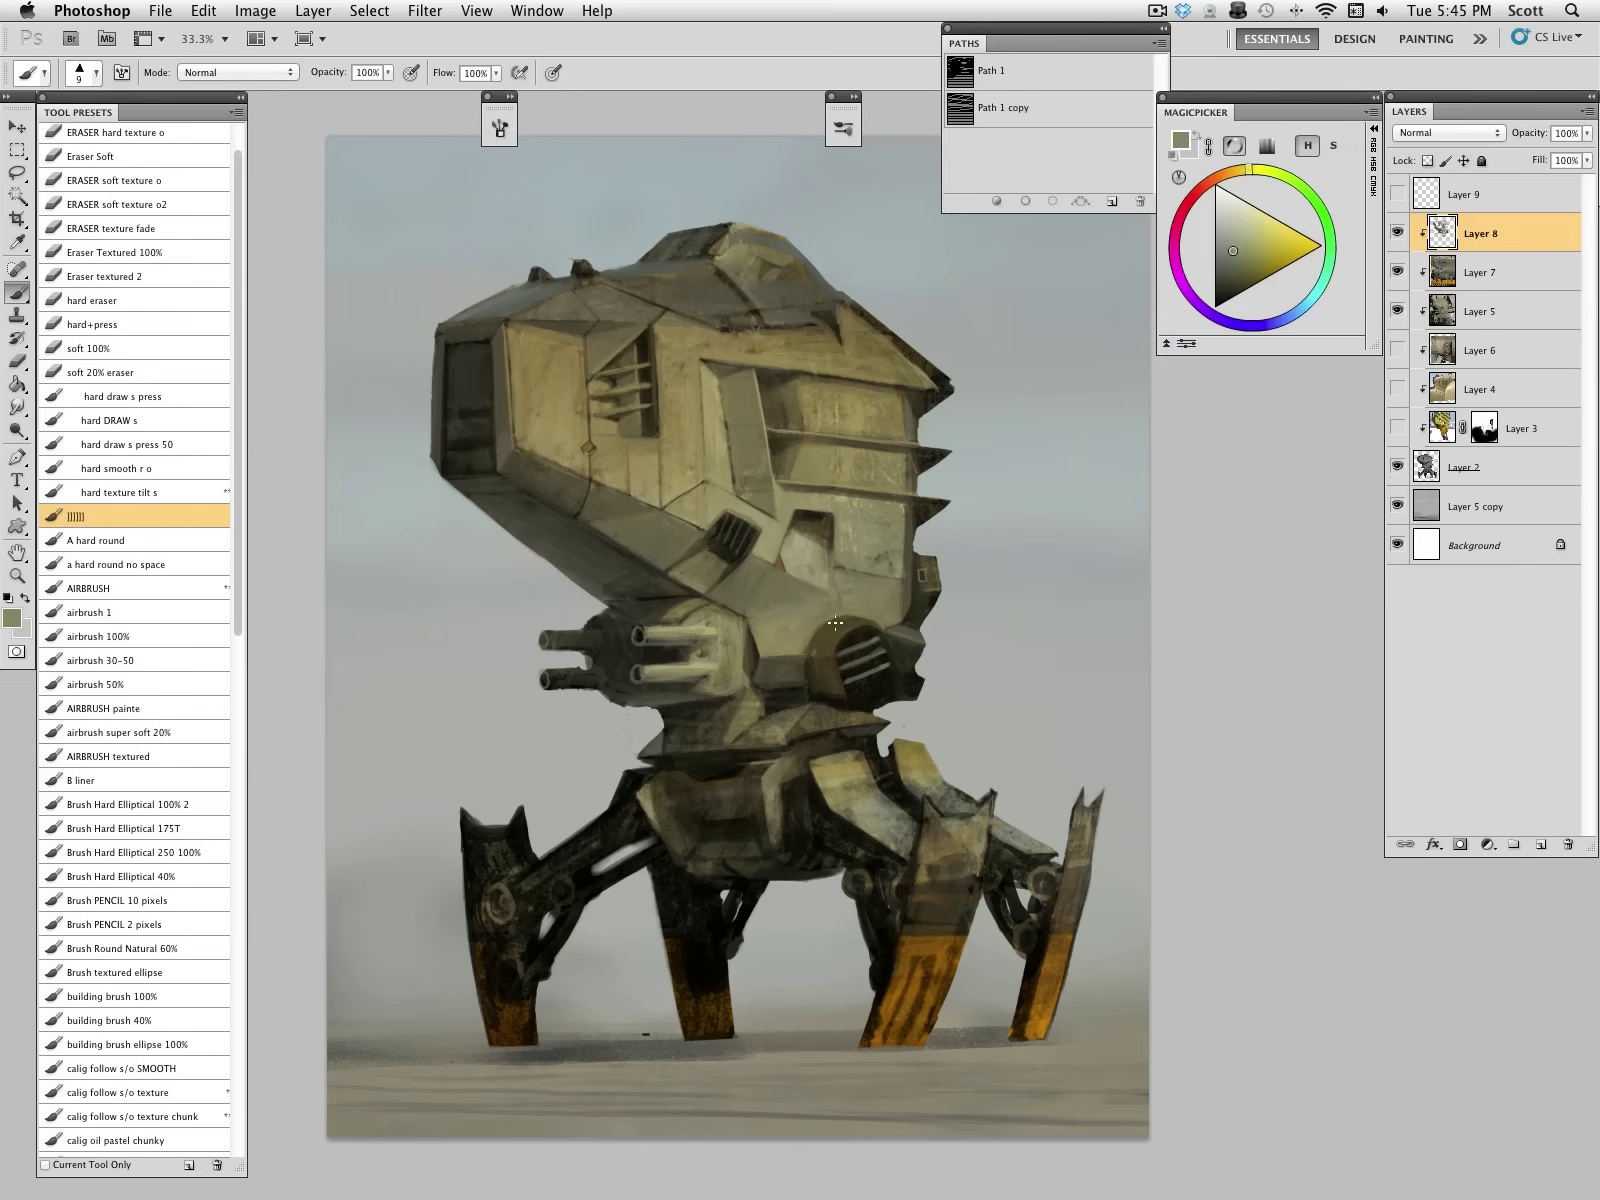
Step: Darken the front rim of the round joint and the adjoining recessed panel with sampled tones, up to brush size 25
alt+click(819, 688)
key(bracketright)
alt+click(873, 679)
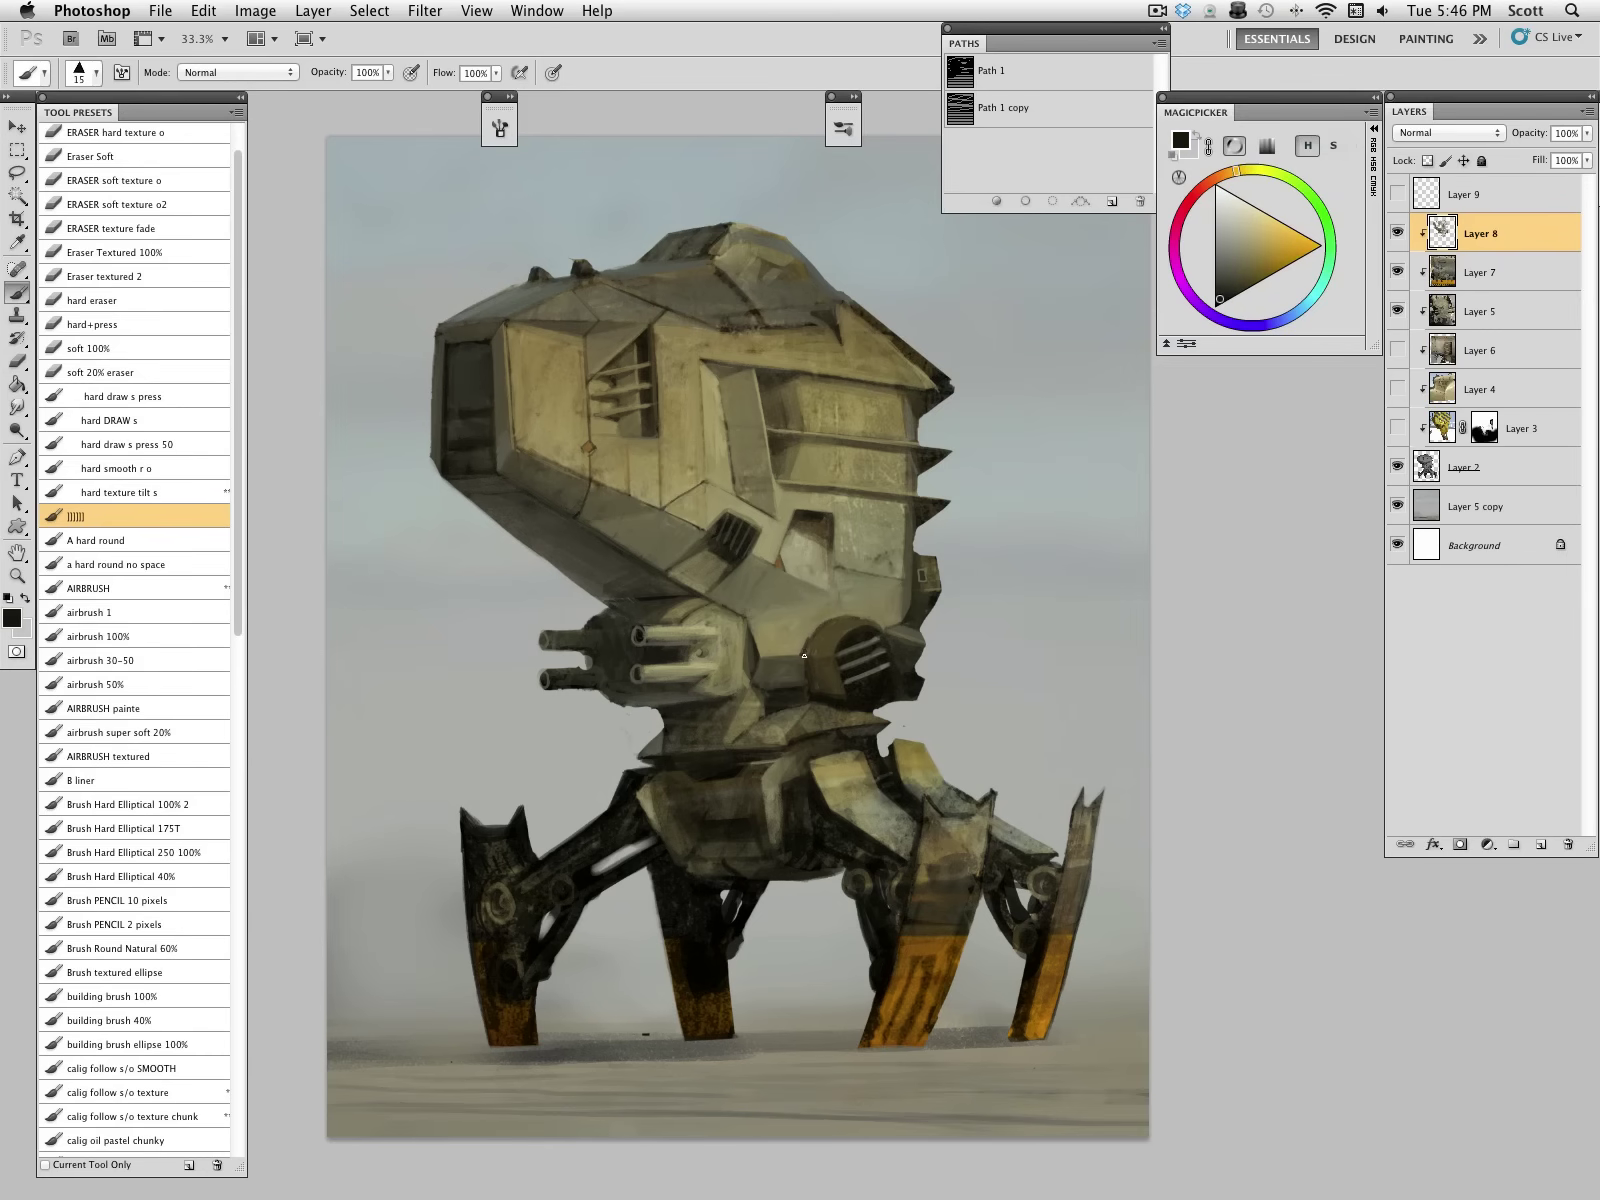
alt+click(805, 648)
alt+click(805, 684)
key(bracketright)
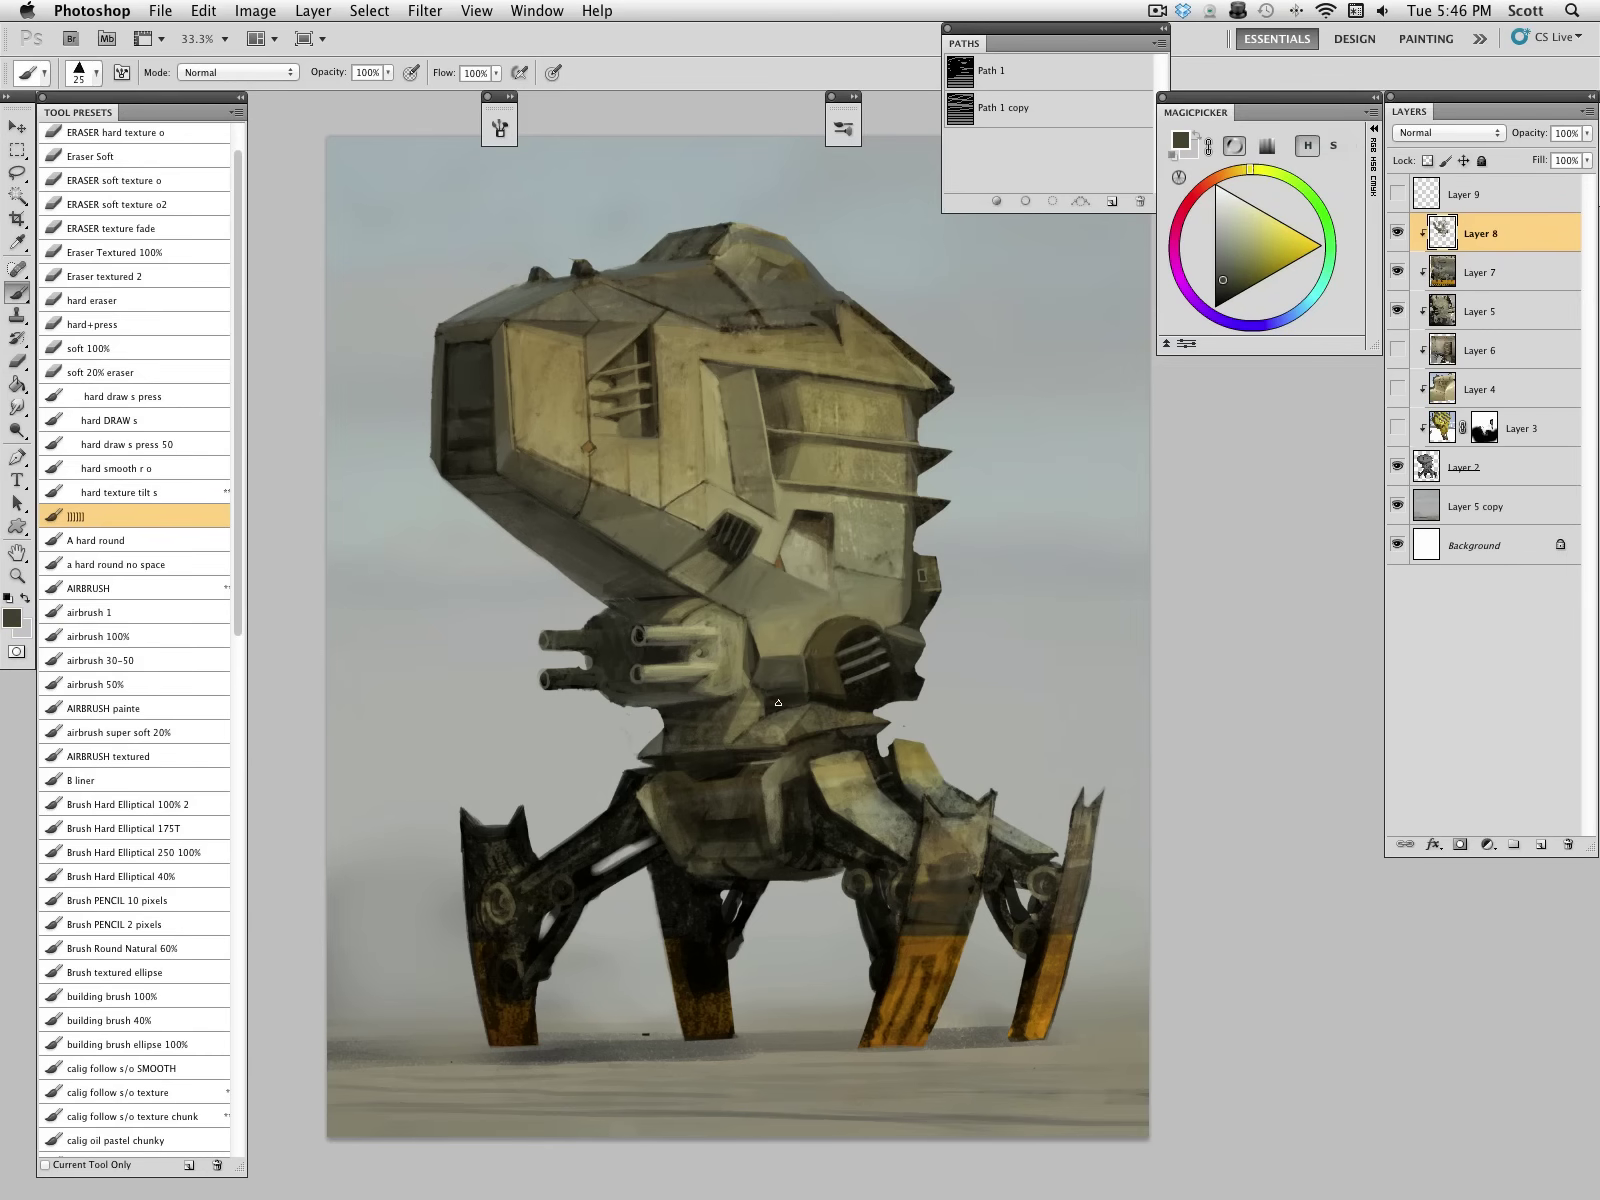
Step: Shade the lower edge of the recessed panel in front of the round joint, ending at brush size 30
alt+click(886, 660)
key(bracketleft)
alt+click(778, 700)
alt+click(801, 686)
key(bracketright)
key(bracketright)
alt+click(774, 702)
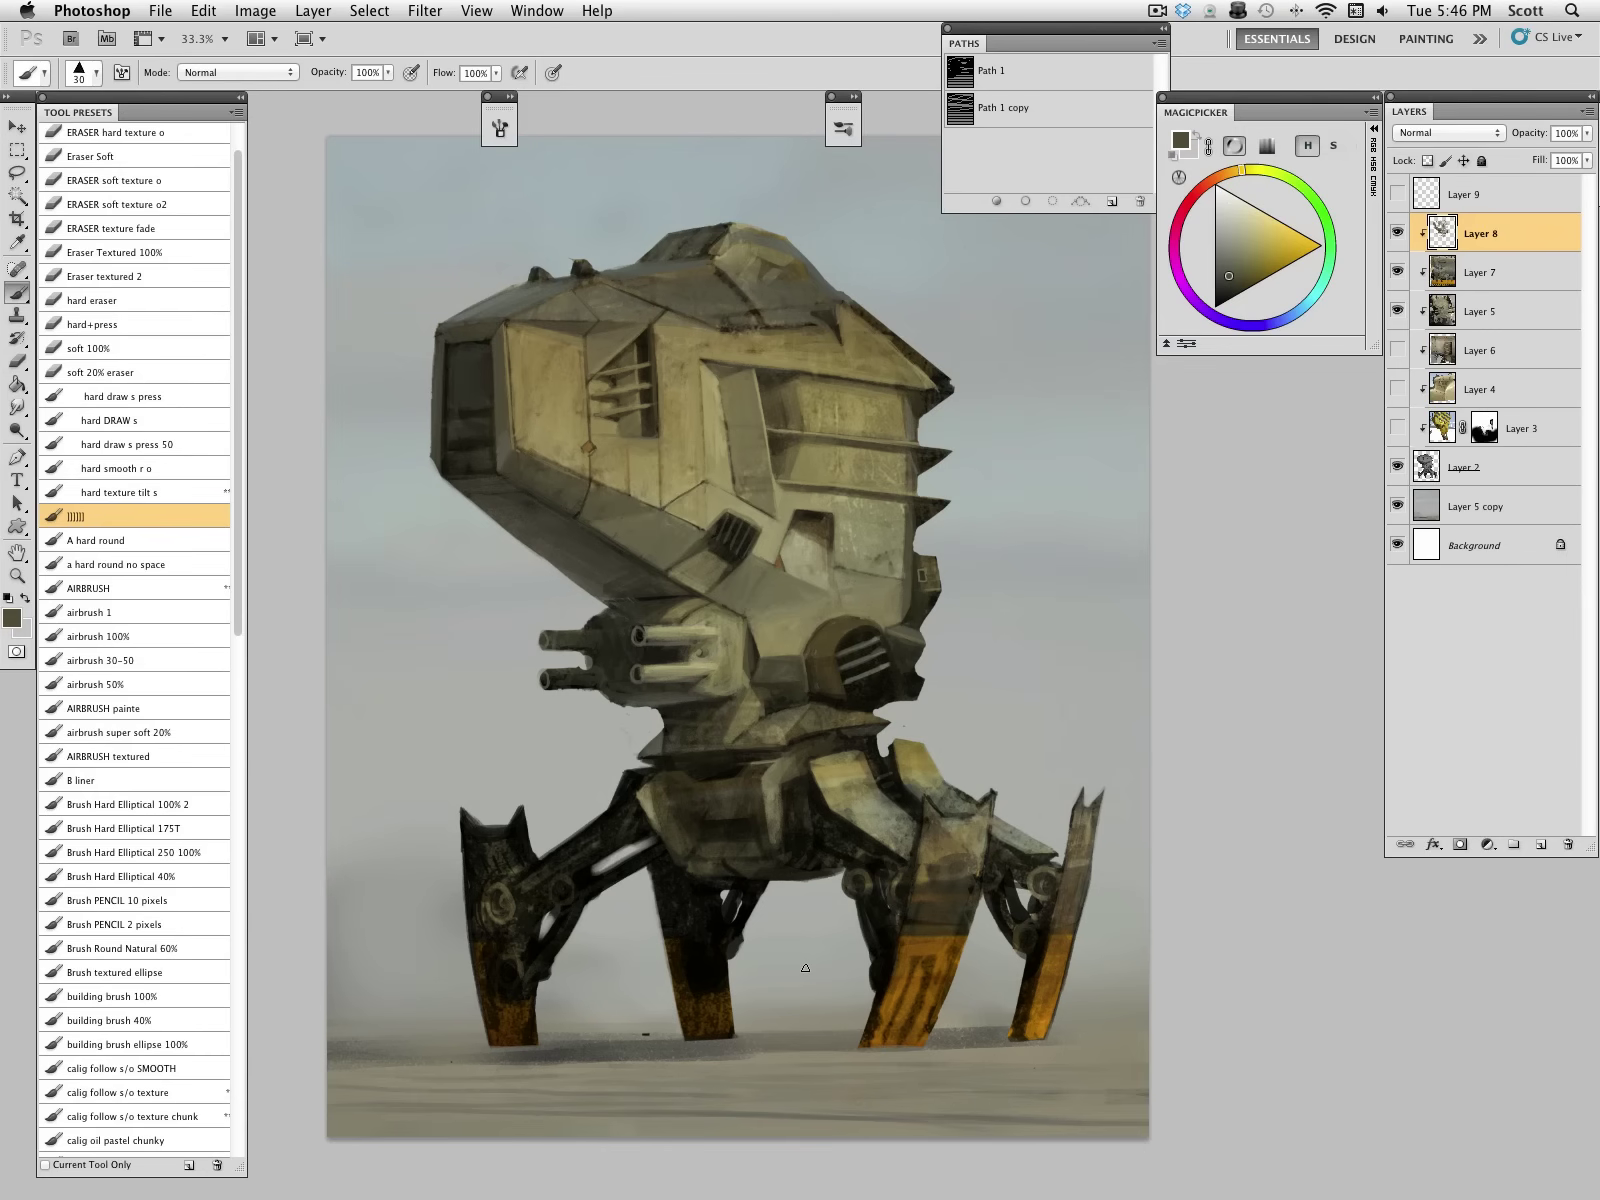
Step: Lighten the lower faces of the pelvis between the legs with sampled ground and body tones
alt+click(684, 1066)
mouse_move(709, 865)
mouse_down()
mouse_move(820, 857)
mouse_move(838, 876)
mouse_move(712, 878)
mouse_move(702, 816)
mouse_up()
alt+click(800, 877)
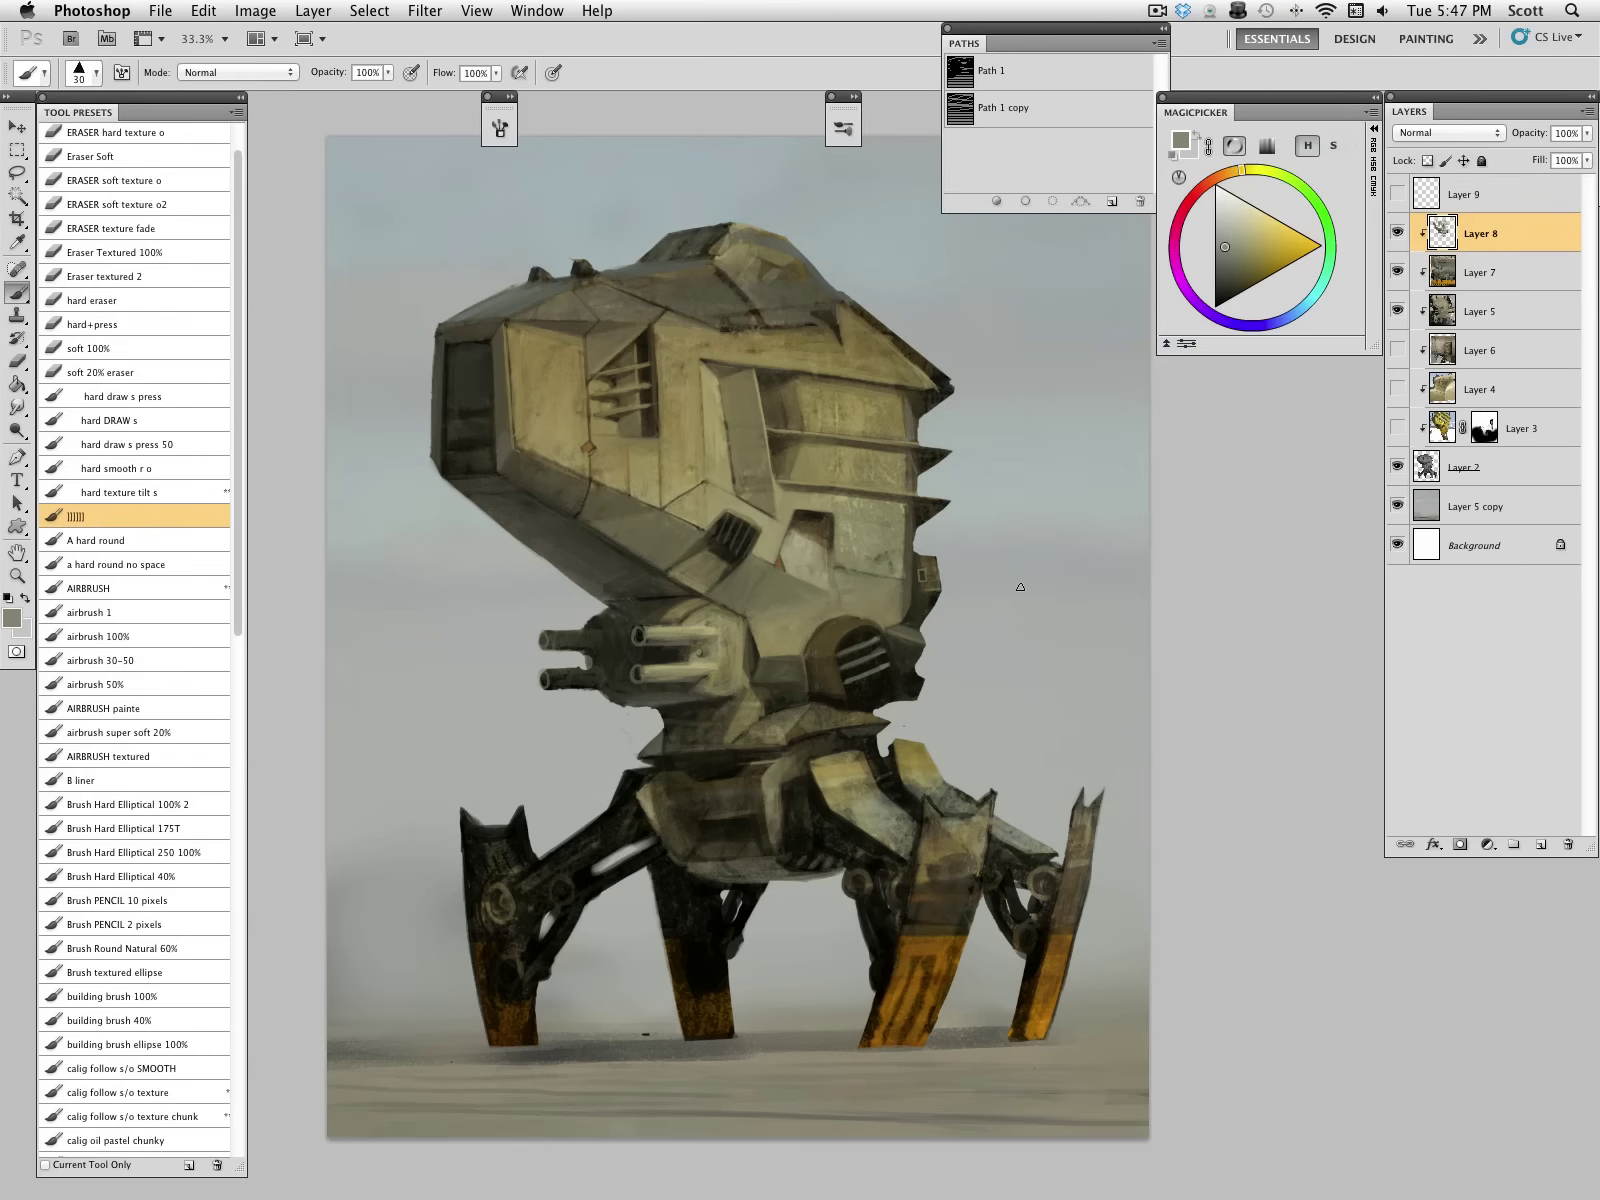
alt+click(813, 547)
alt+click(825, 740)
Step: Repaint the pelvis's upper front corner below the waist plate with sampled dark tones
alt+click(660, 764)
alt+click(633, 785)
alt+click(675, 770)
alt+click(668, 790)
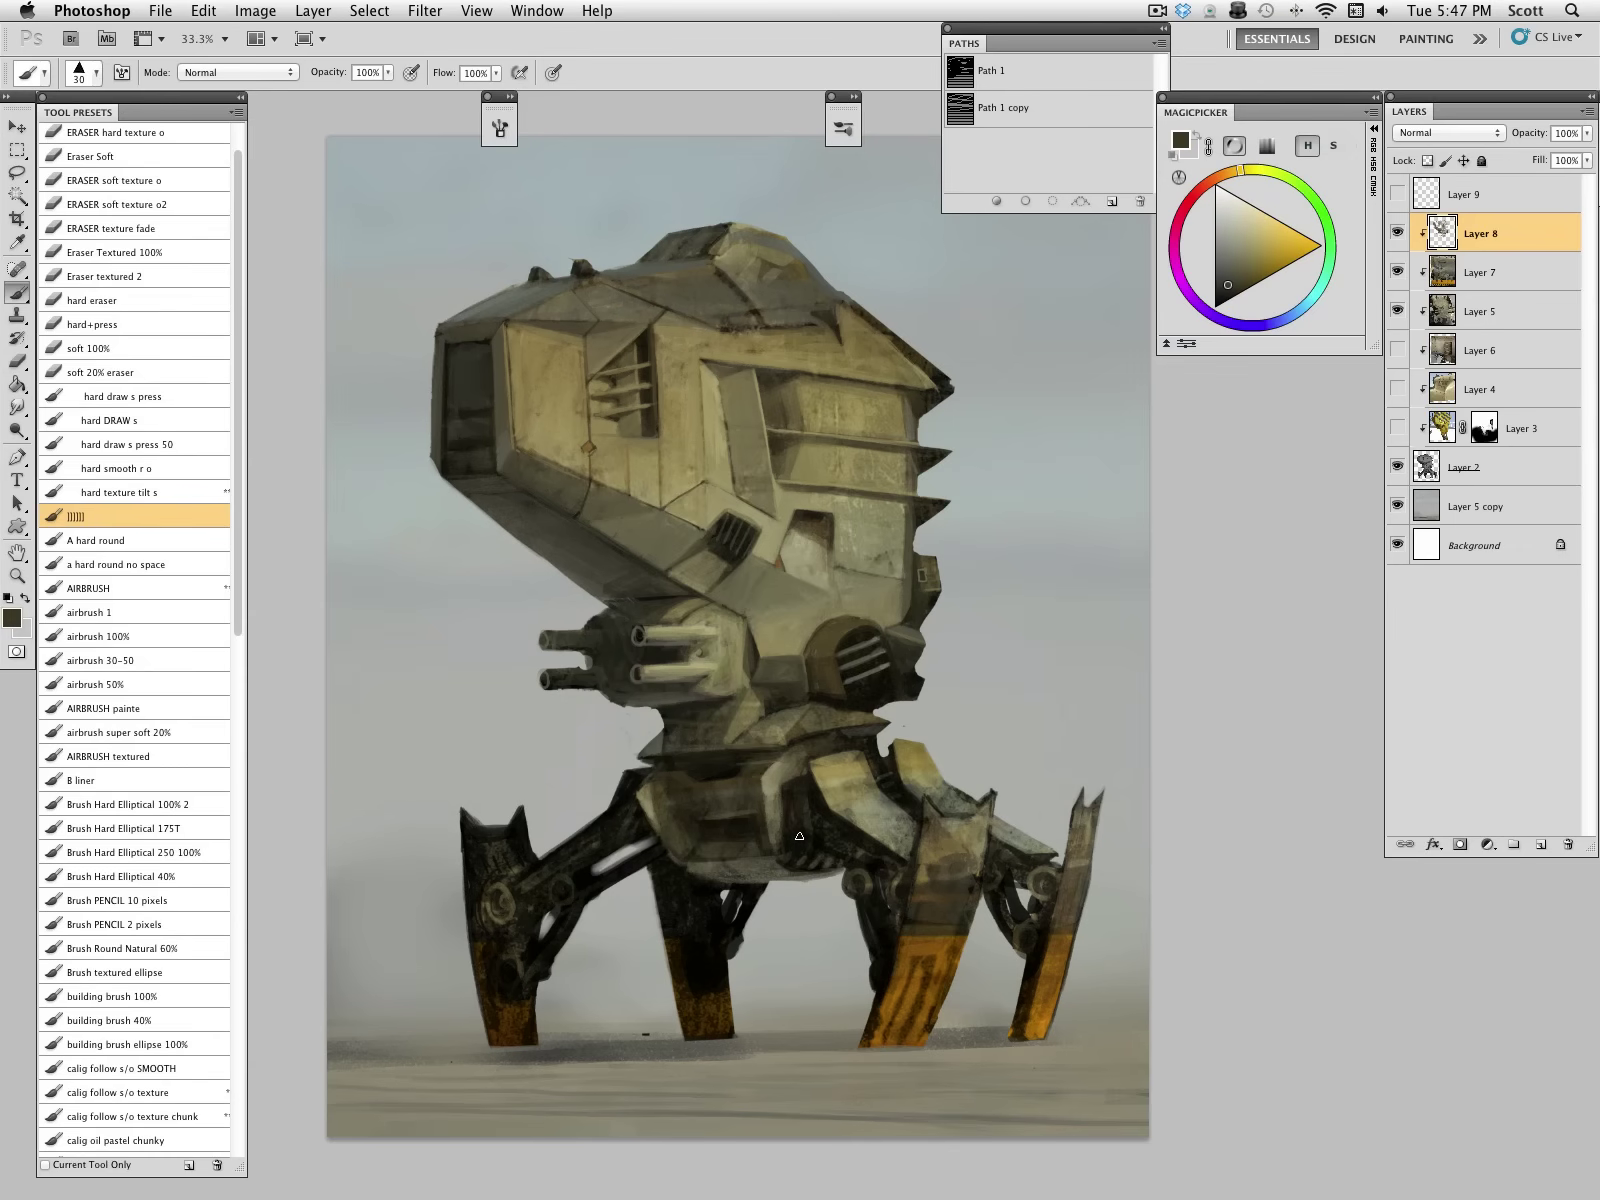
Step: Repaint the dome on top of the head with sampled olive-brown tones, increasing the brush to size 50
alt+click(747, 251)
mouse_move(730, 270)
mouse_down()
mouse_move(766, 316)
mouse_move(780, 294)
mouse_move(742, 282)
mouse_up()
alt+click(752, 296)
alt+click(828, 306)
alt+click(772, 319)
alt+click(820, 336)
key(bracketright)
key(bracketright)
mouse_move(790, 282)
mouse_down()
mouse_move(802, 308)
mouse_move(768, 270)
mouse_up()
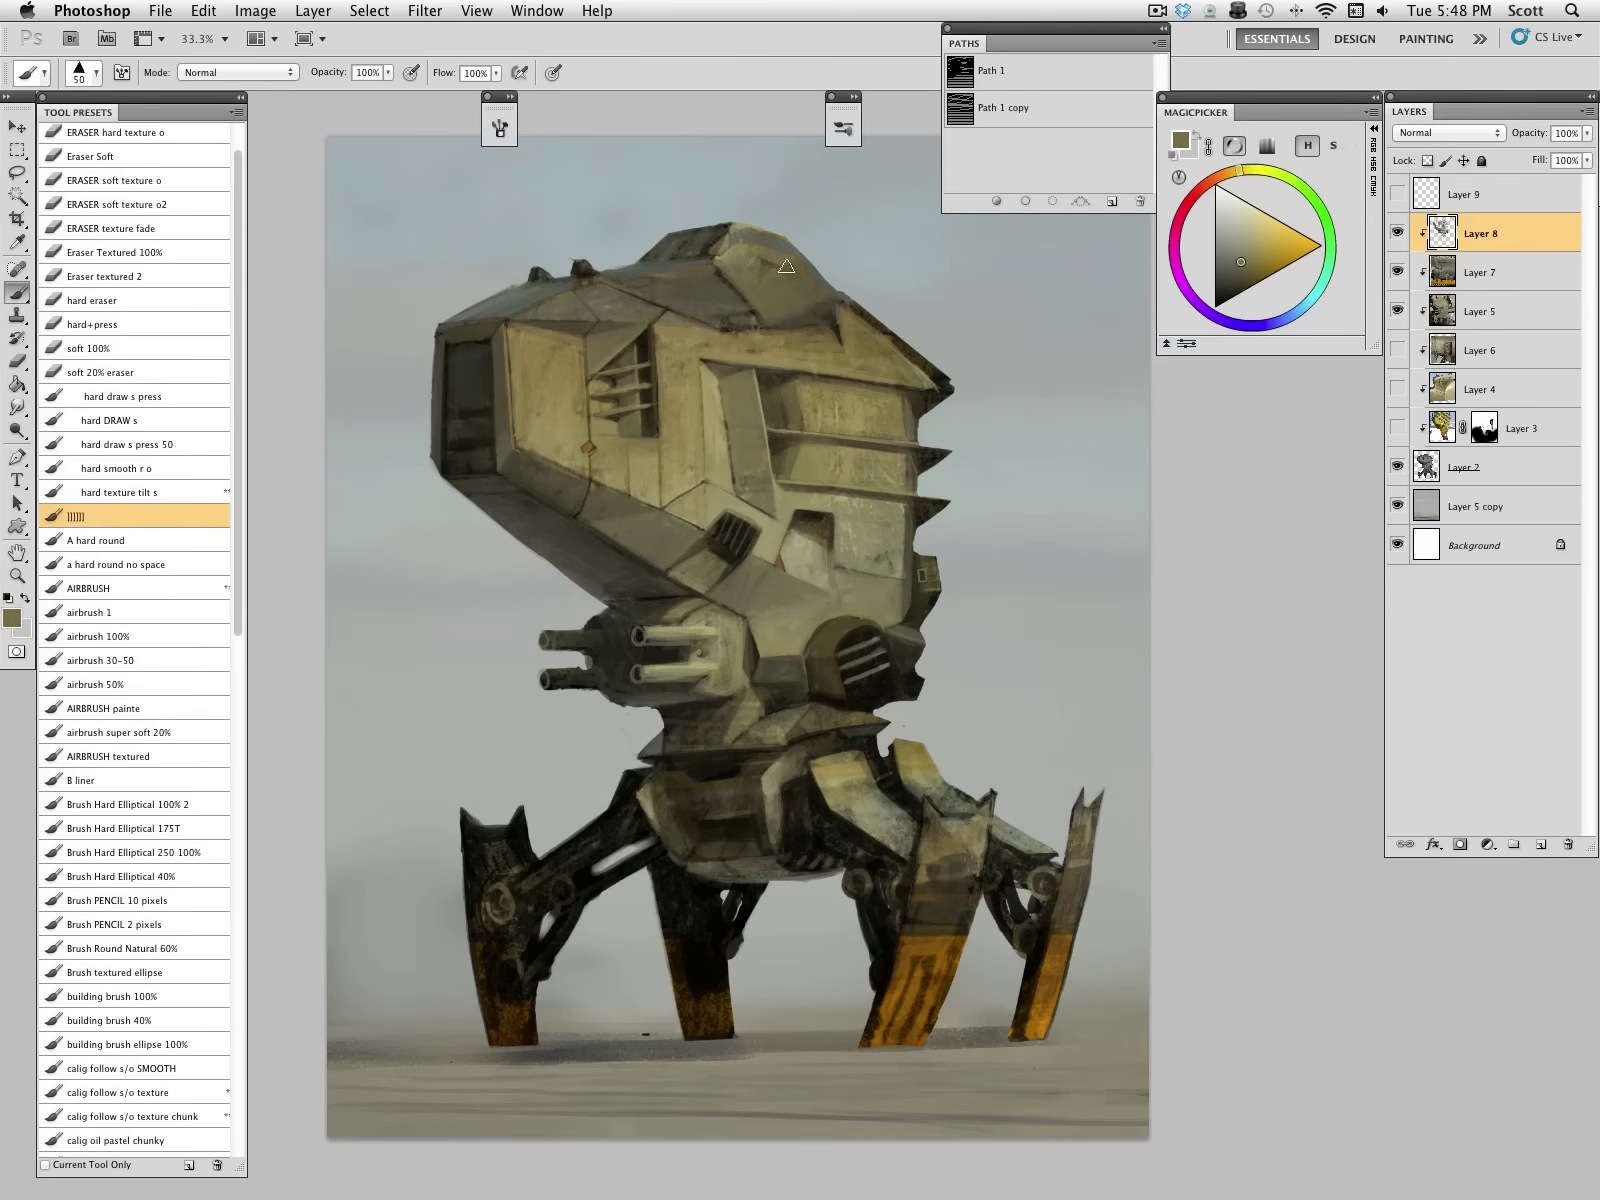
Step: Clean up the dome's rear base beside the dark notch with sampled tones and a smaller brush
key(d)
key(bracketleft)
key(bracketleft)
alt+click(826, 323)
alt+click(825, 325)
alt+click(812, 312)
alt+click(820, 322)
Step: Paint over the rough seam below the dome with tones sampled from the side panel and a larger brush
key(bracketright)
key(bracketright)
alt+click(795, 354)
alt+click(836, 331)
drag(772, 335, 830, 338)
Step: Redefine the dark triangular notch and the roof edge behind the dome with sampled tones at brush size 20
alt+click(864, 697)
key(bracketleft)
key(bracketleft)
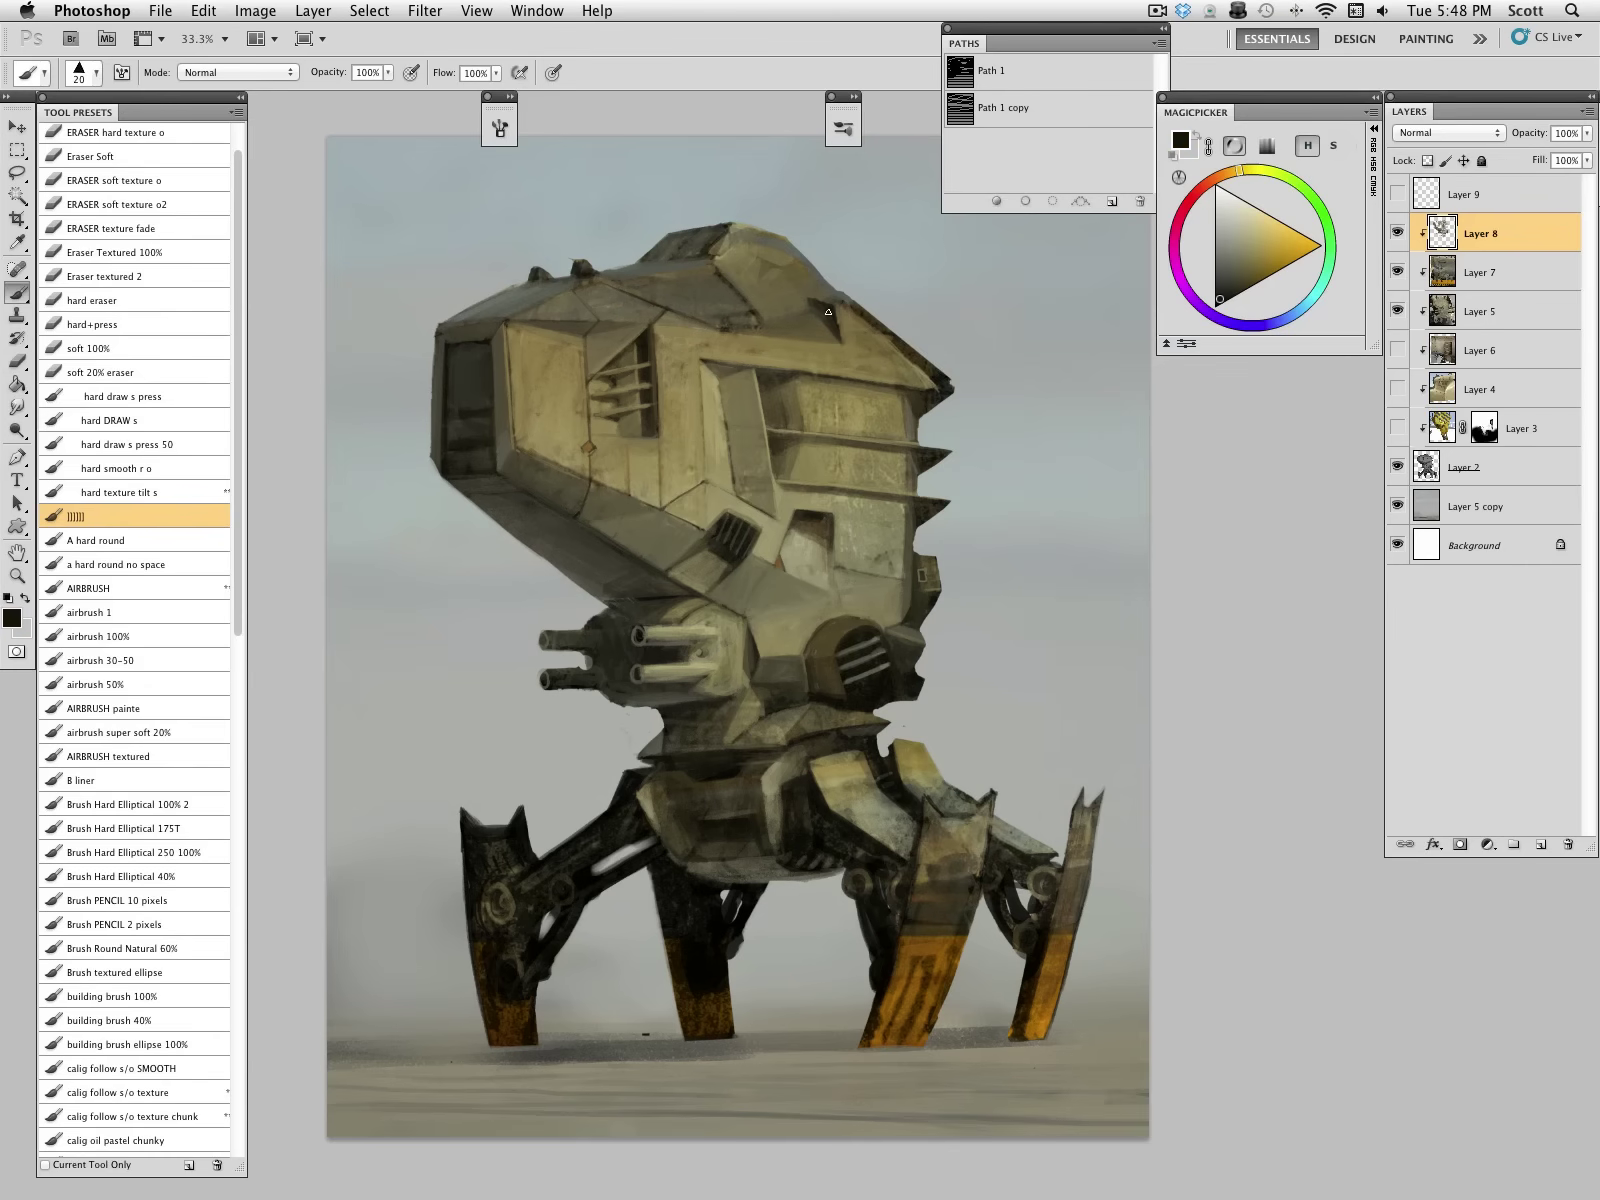
alt+click(816, 295)
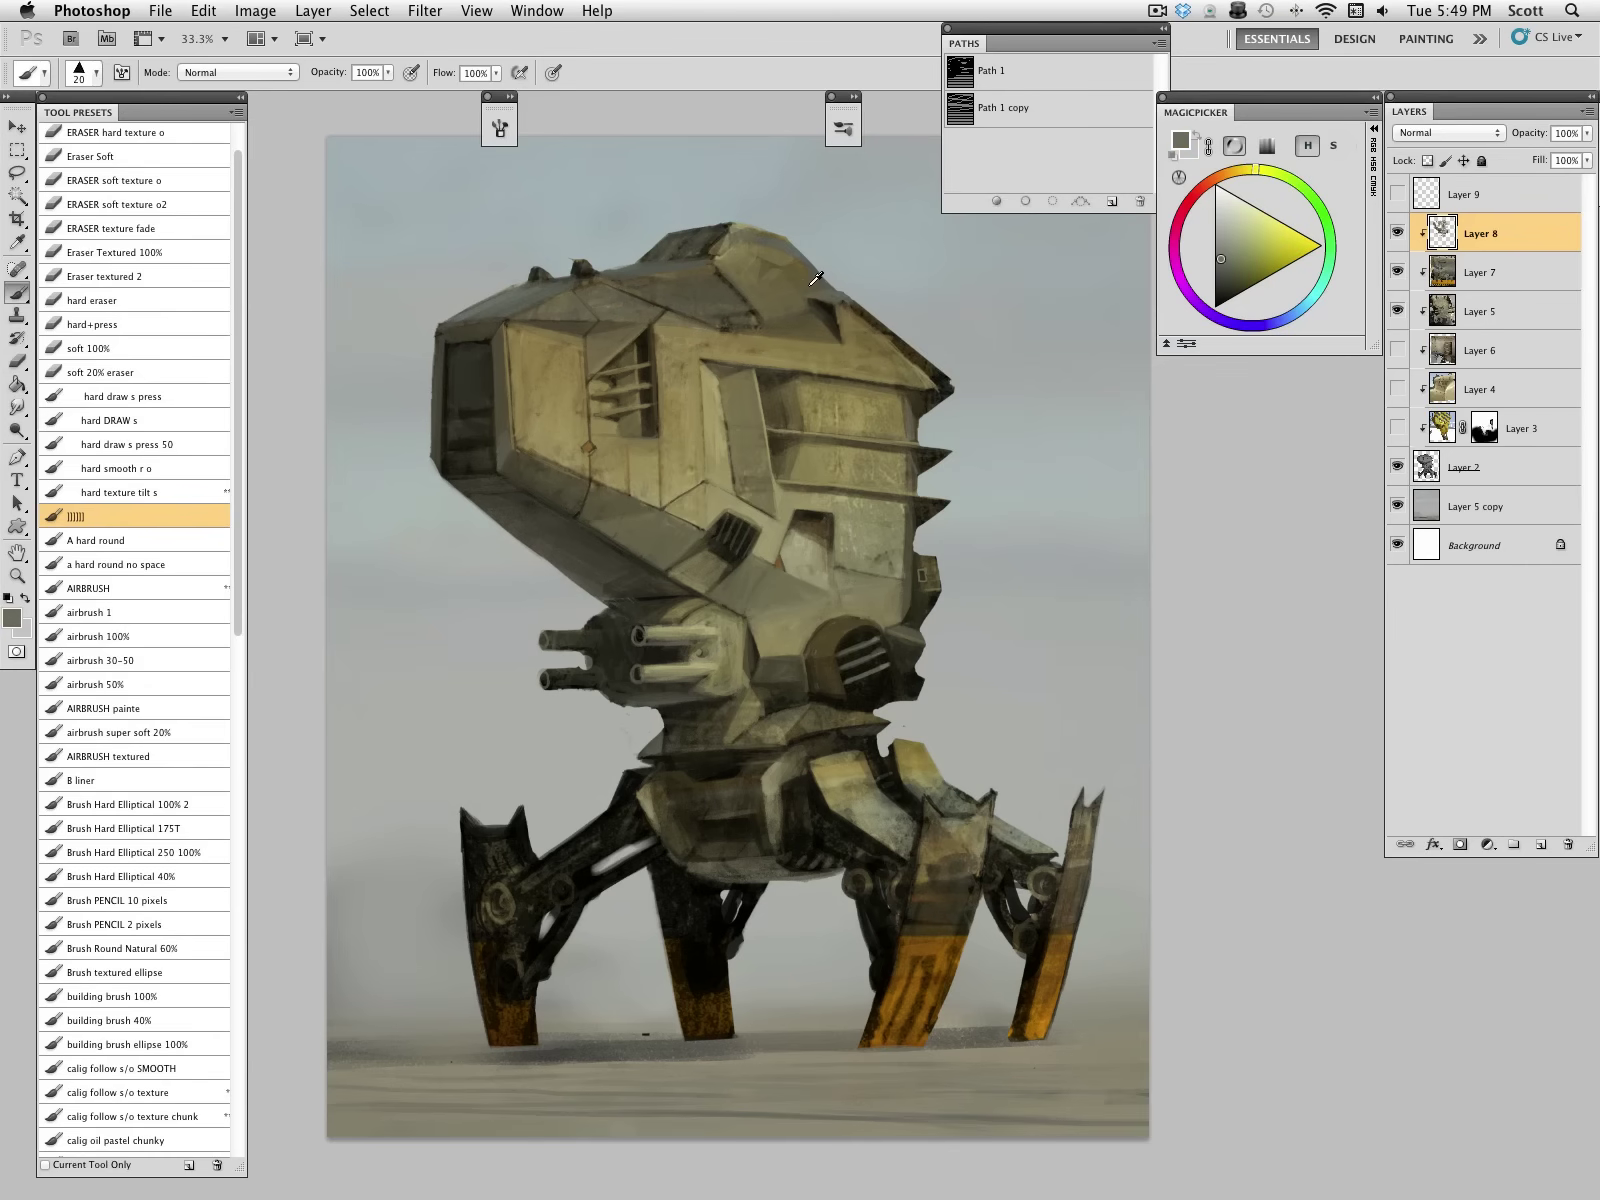
alt+click(799, 296)
alt+click(857, 291)
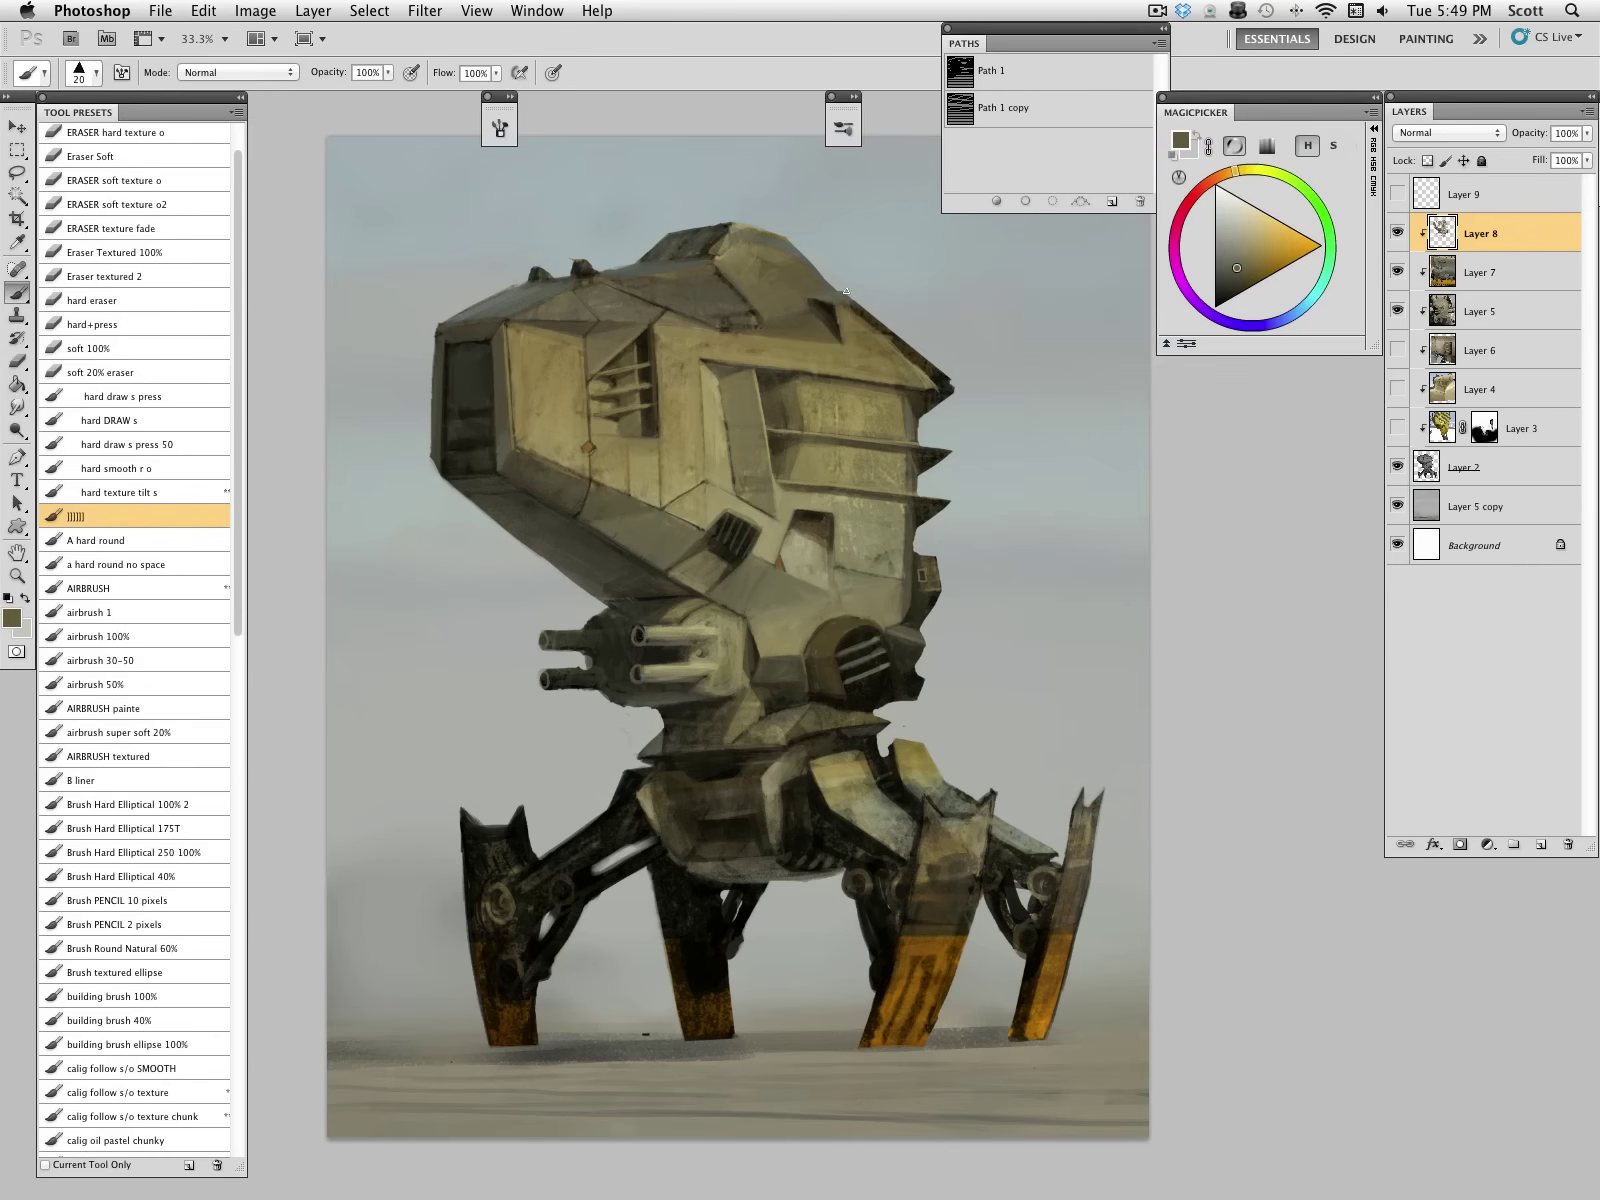
alt+click(854, 308)
alt+click(848, 351)
alt+click(844, 320)
Step: Repaint the roof panel at the dome's front base with sampled olive tones at brush size 35
key(bracketleft)
key(bracketright)
key(bracketright)
key(bracketright)
key(bracketright)
key(bracketright)
alt+click(722, 306)
drag(722, 319, 755, 316)
alt+click(766, 304)
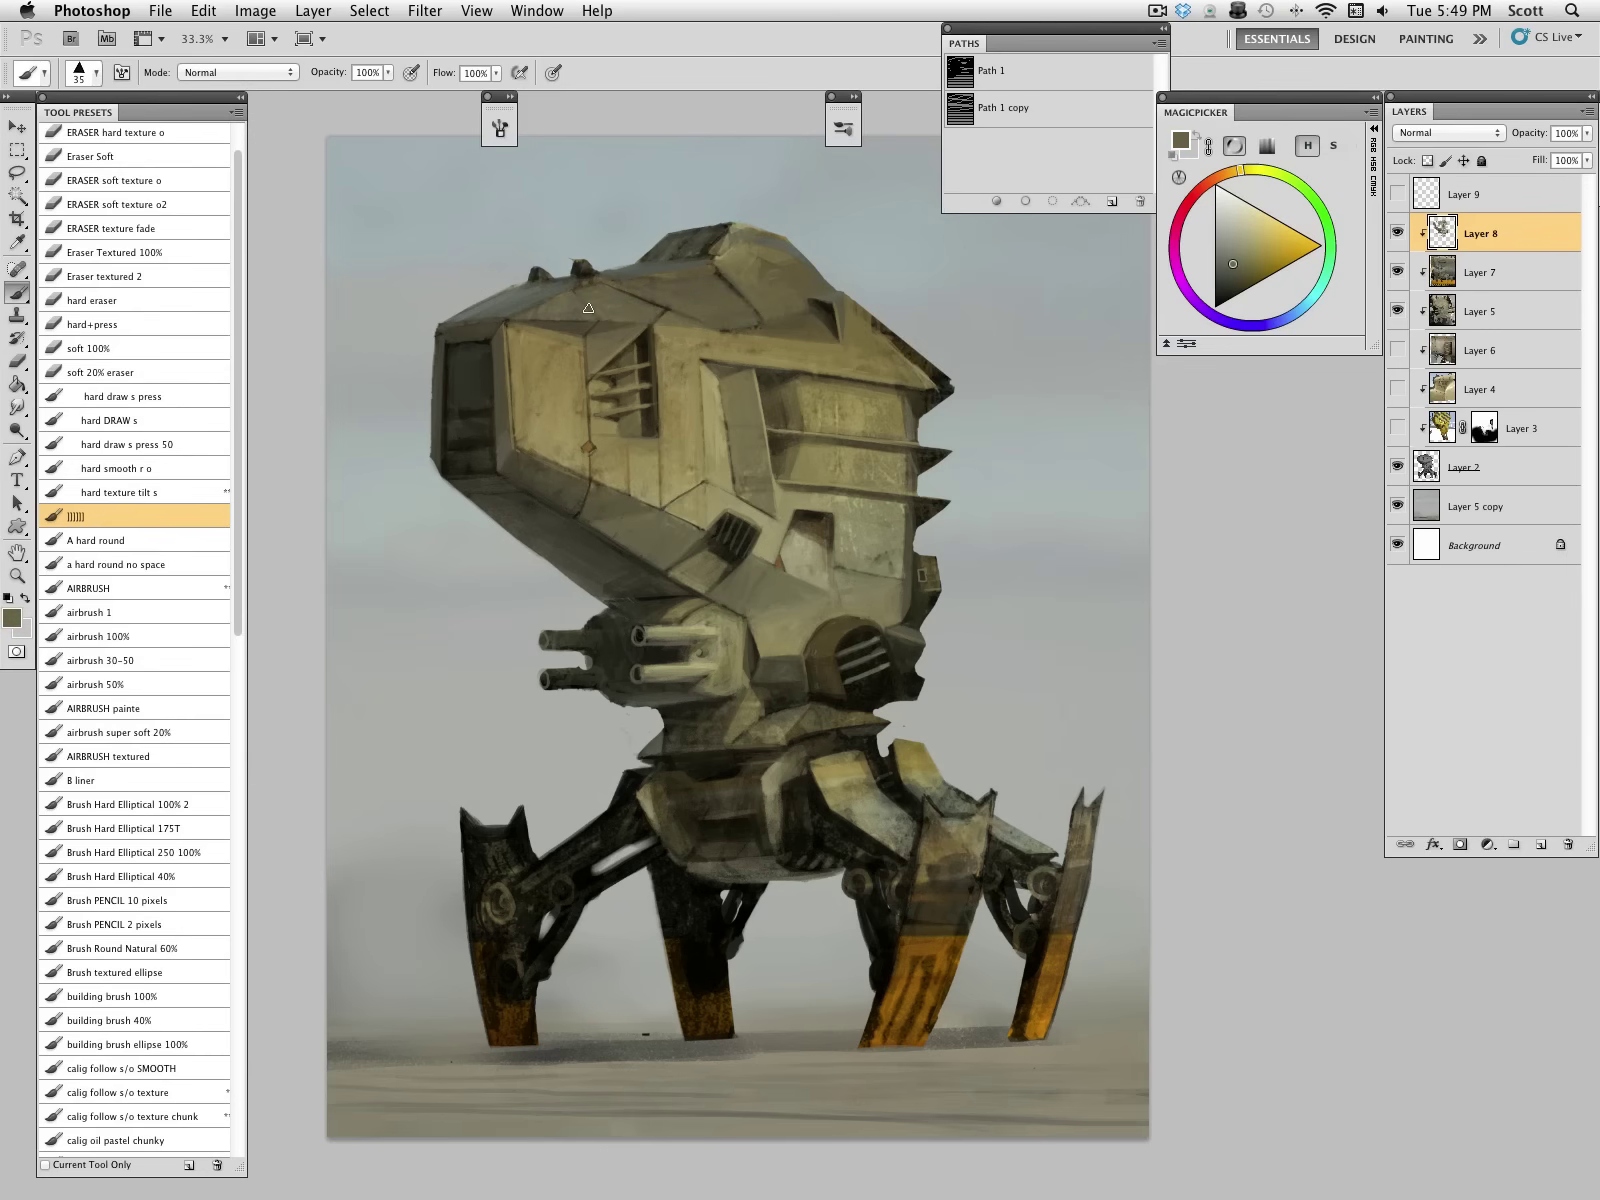
Step: Refine the front roof edge and the small bumps on the head with sampled tones and a smaller brush
alt+click(520, 305)
key(bracketleft)
key(bracketleft)
key(bracketleft)
key(bracketleft)
key(bracketleft)
key(bracketright)
alt+click(590, 271)
key(bracketleft)
alt+click(550, 285)
key(bracketright)
alt+click(508, 316)
Step: Repaint the roof panel in front of the dome with a tone sampled from the dome's base at brush size 80
alt+click(725, 275)
key(bracketright)
key(bracketright)
key(bracketright)
key(bracketright)
key(bracketright)
key(bracketright)
key(bracketright)
key(bracketright)
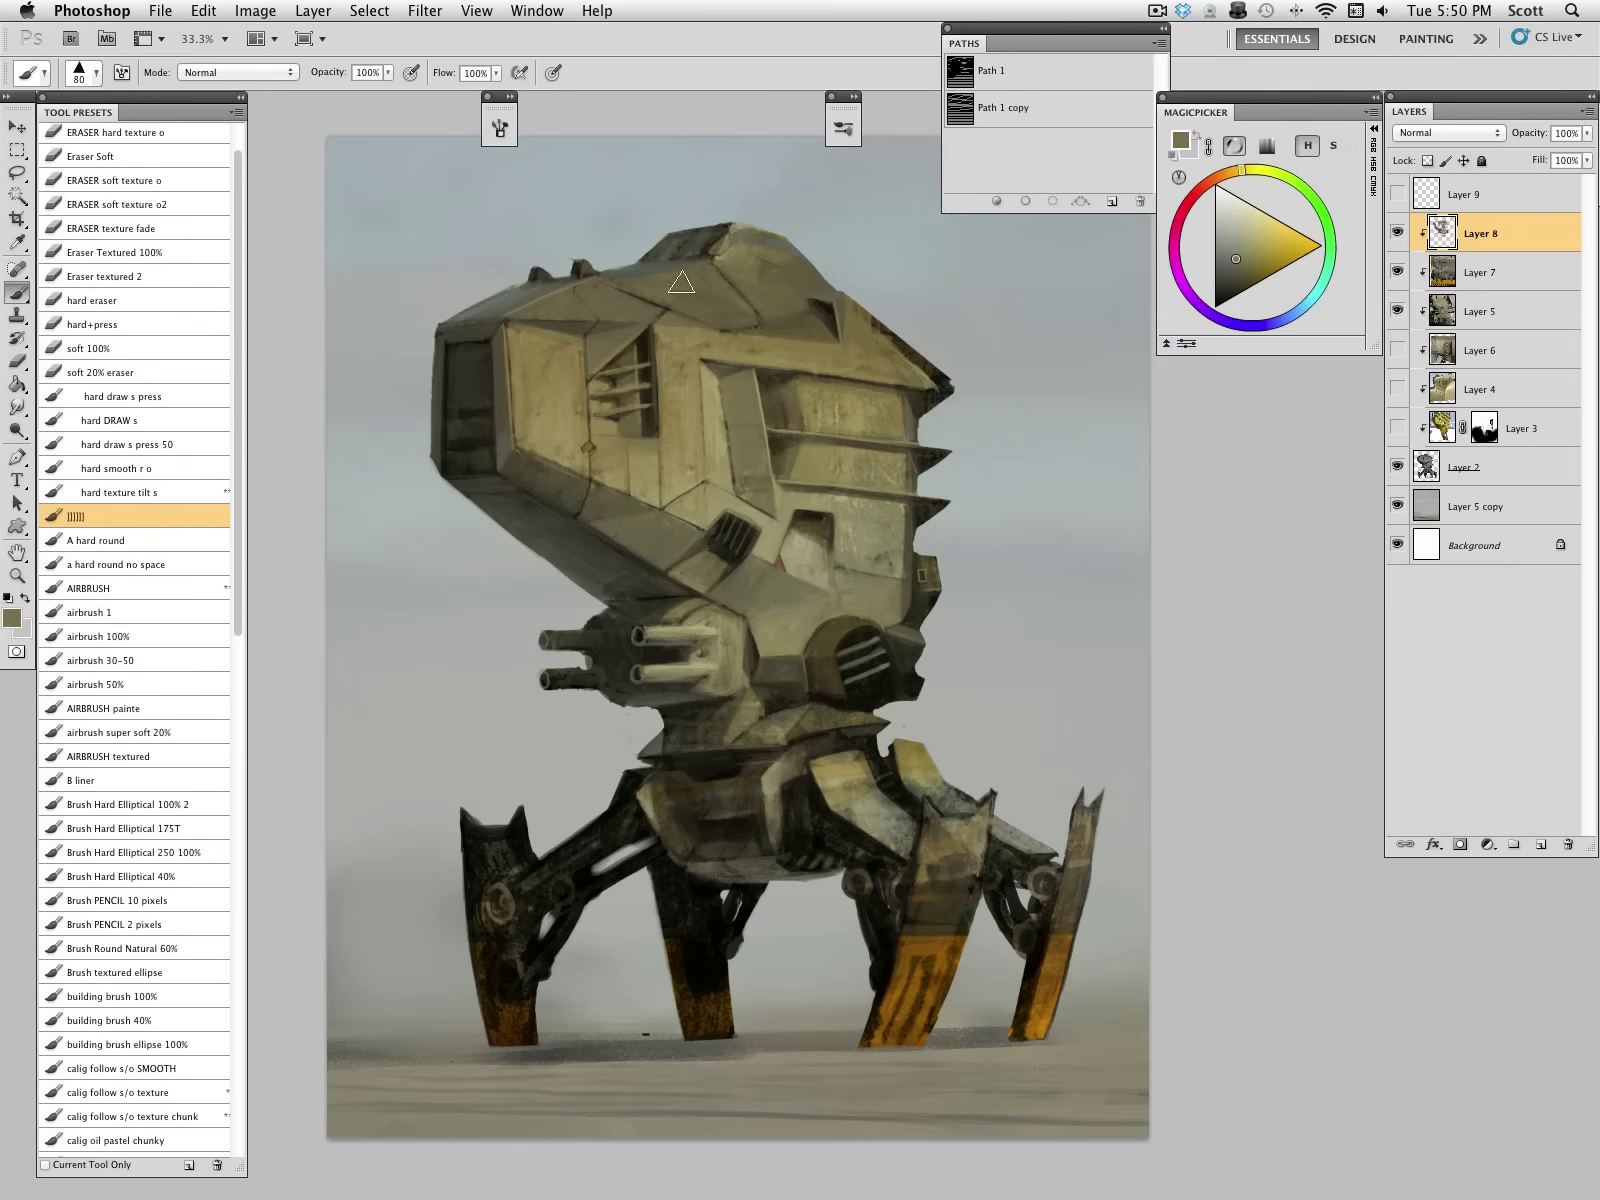
Step: Refine the dome's front and roof seam with sampled dome tones and an adjusted sky blue-grey at brush size 40
key(bracketleft)
key(bracketleft)
key(bracketleft)
alt+click(748, 248)
alt+click(792, 250)
key(bracketleft)
alt+click(404, 326)
drag(1240, 263, 1225, 264)
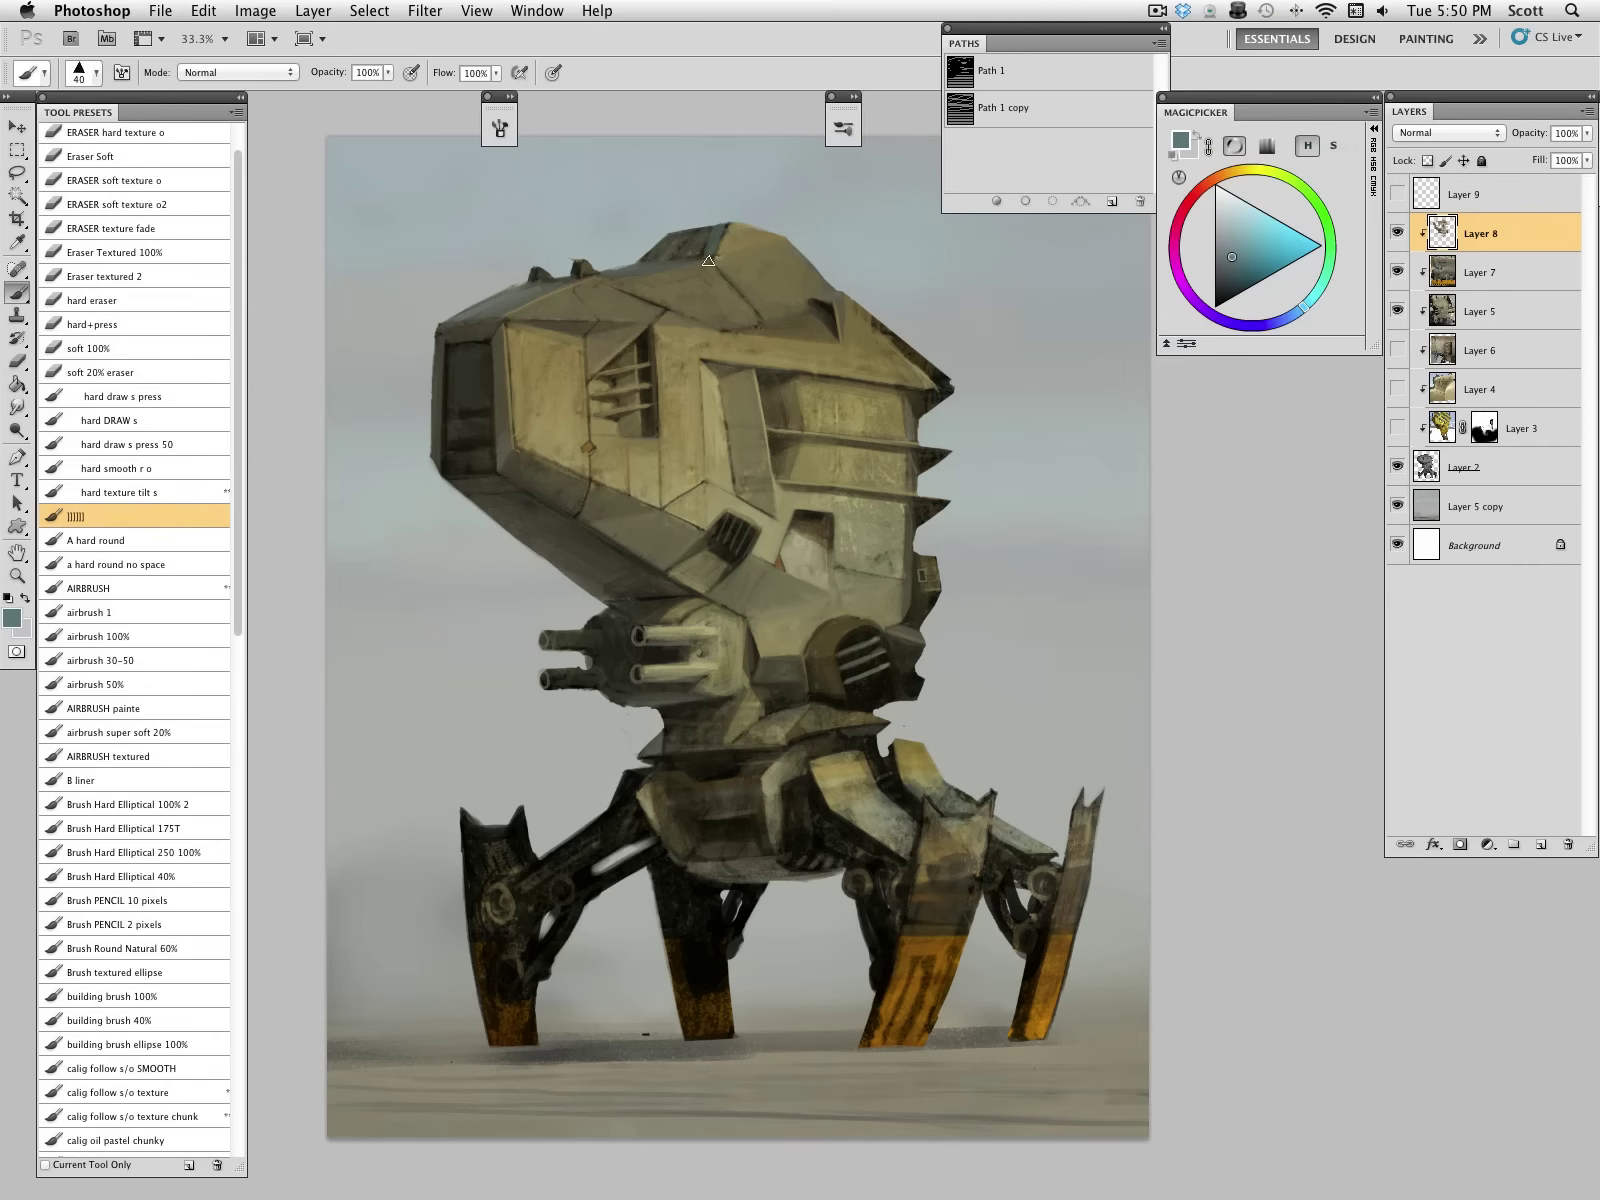
Step: Show Layer 9 and refine the roof edge's small details with a dark tone sampled from the front recess at brush size 10
alt+click(472, 441)
click(1398, 193)
key(bracketleft)
key(bracketleft)
key(bracketleft)
key(bracketleft)
key(bracketleft)
key(bracketleft)
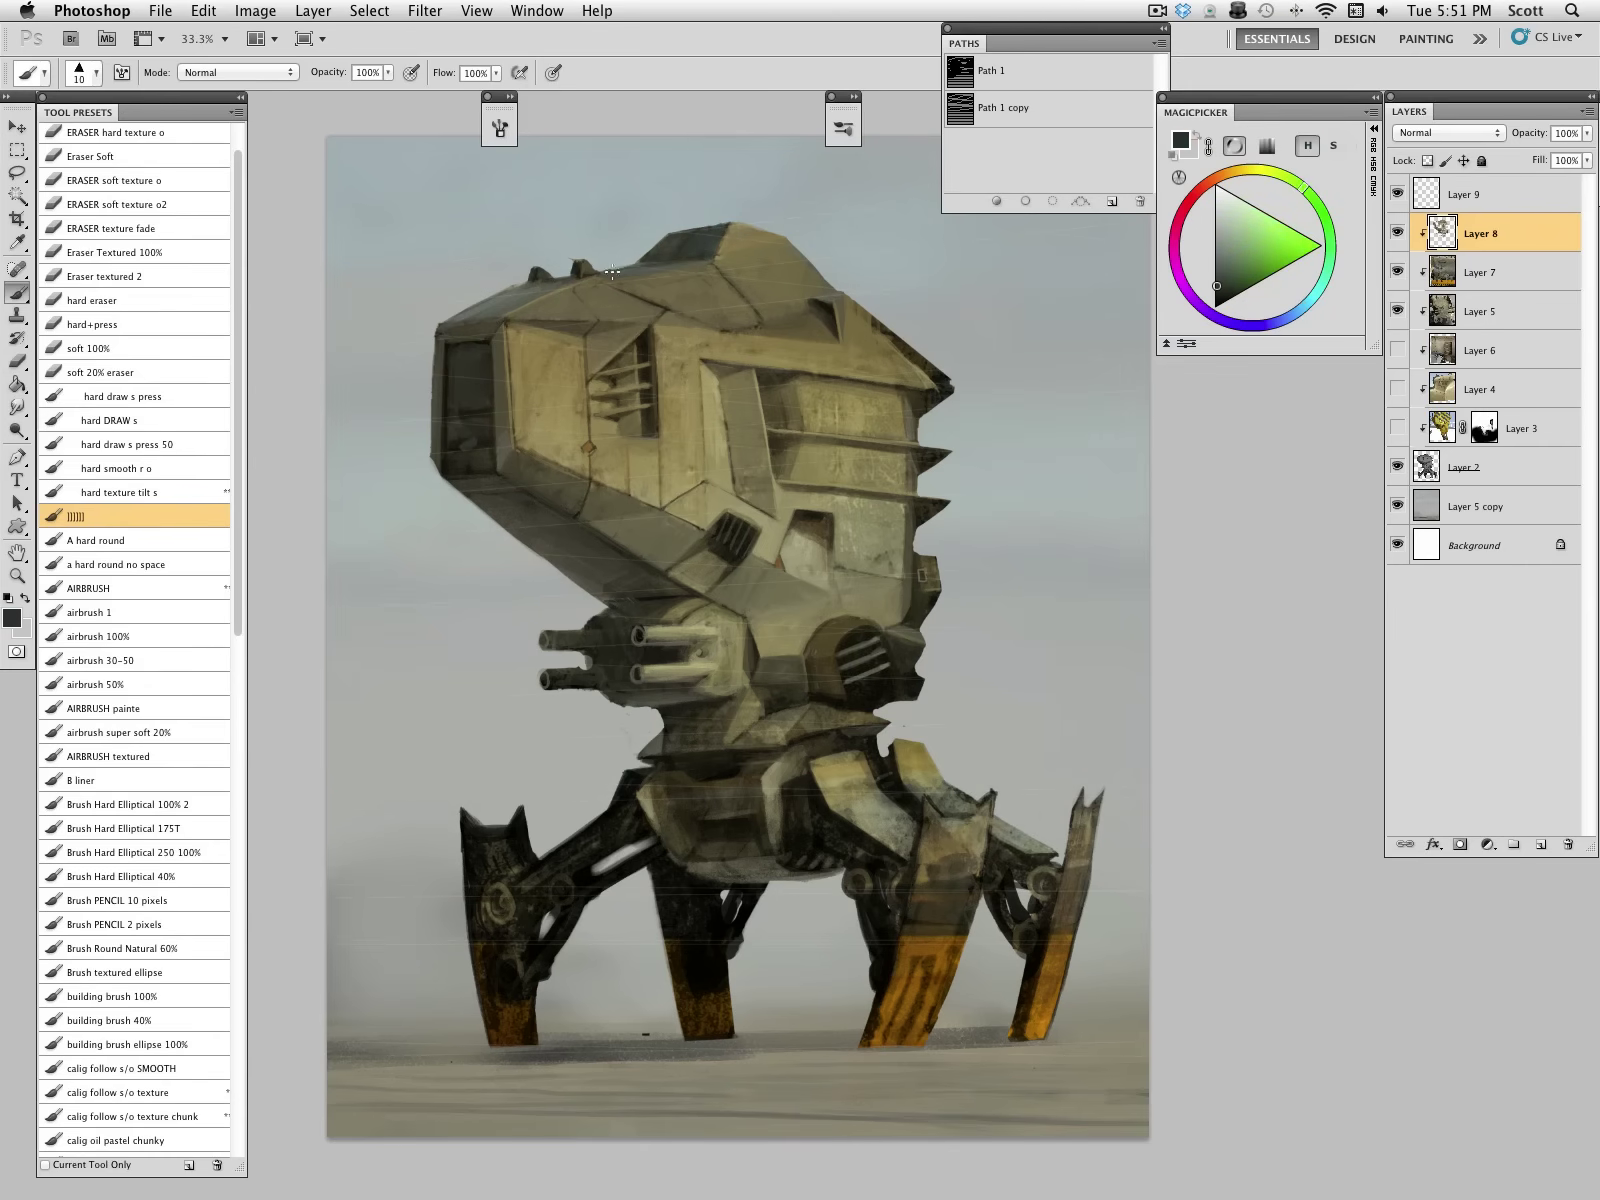
Step: Repaint the roof edge from the dome to the head's front with sampled tones at brush size 20
key(bracketright)
key(bracketright)
alt+click(695, 262)
alt+click(638, 282)
alt+click(708, 248)
drag(575, 282, 463, 313)
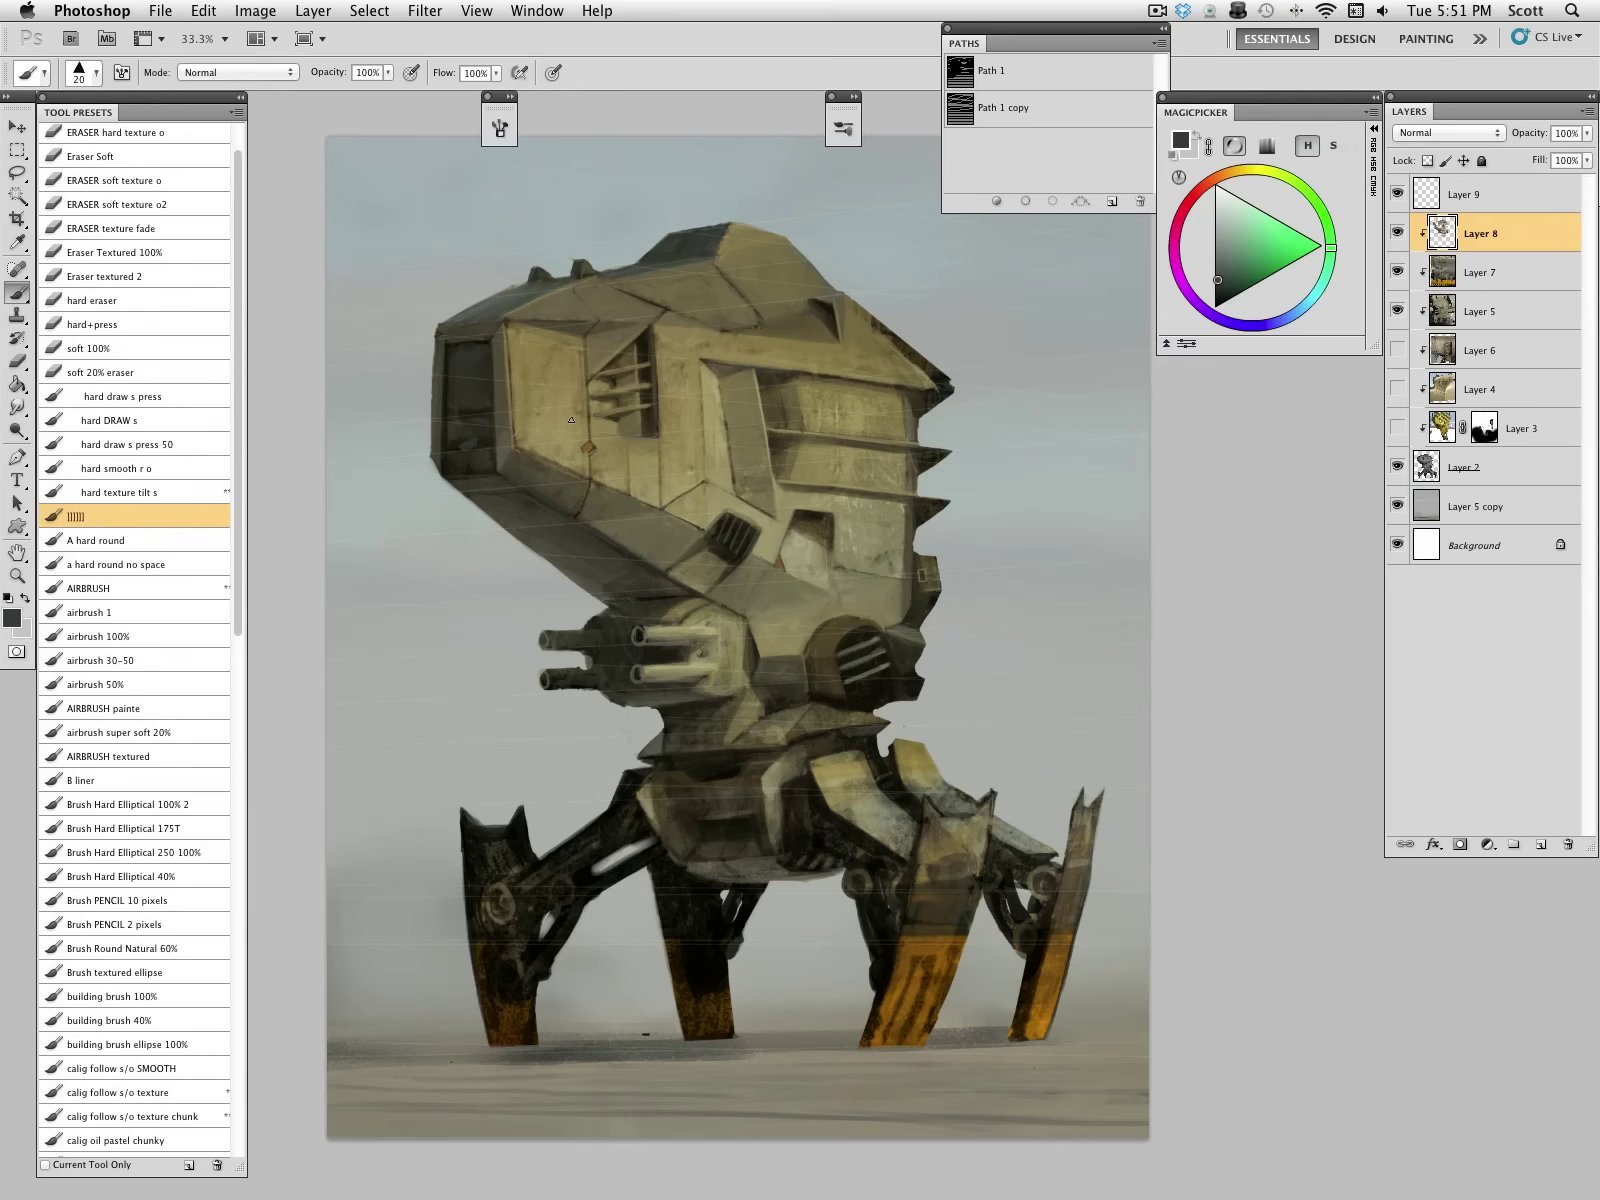
Step: Sharpen the head's front vertical edge and its upper corner with sampled tones and a smaller brush
drag(500, 333, 510, 446)
alt+click(526, 303)
key(bracketleft)
key(bracketleft)
key(bracketleft)
key(bracketleft)
alt+click(512, 313)
drag(526, 307, 553, 297)
Step: Deepen the gaps in the head's front recess with a near-black sampled from the leg, and touch up its lower corner
alt+click(521, 828)
key(bracketright)
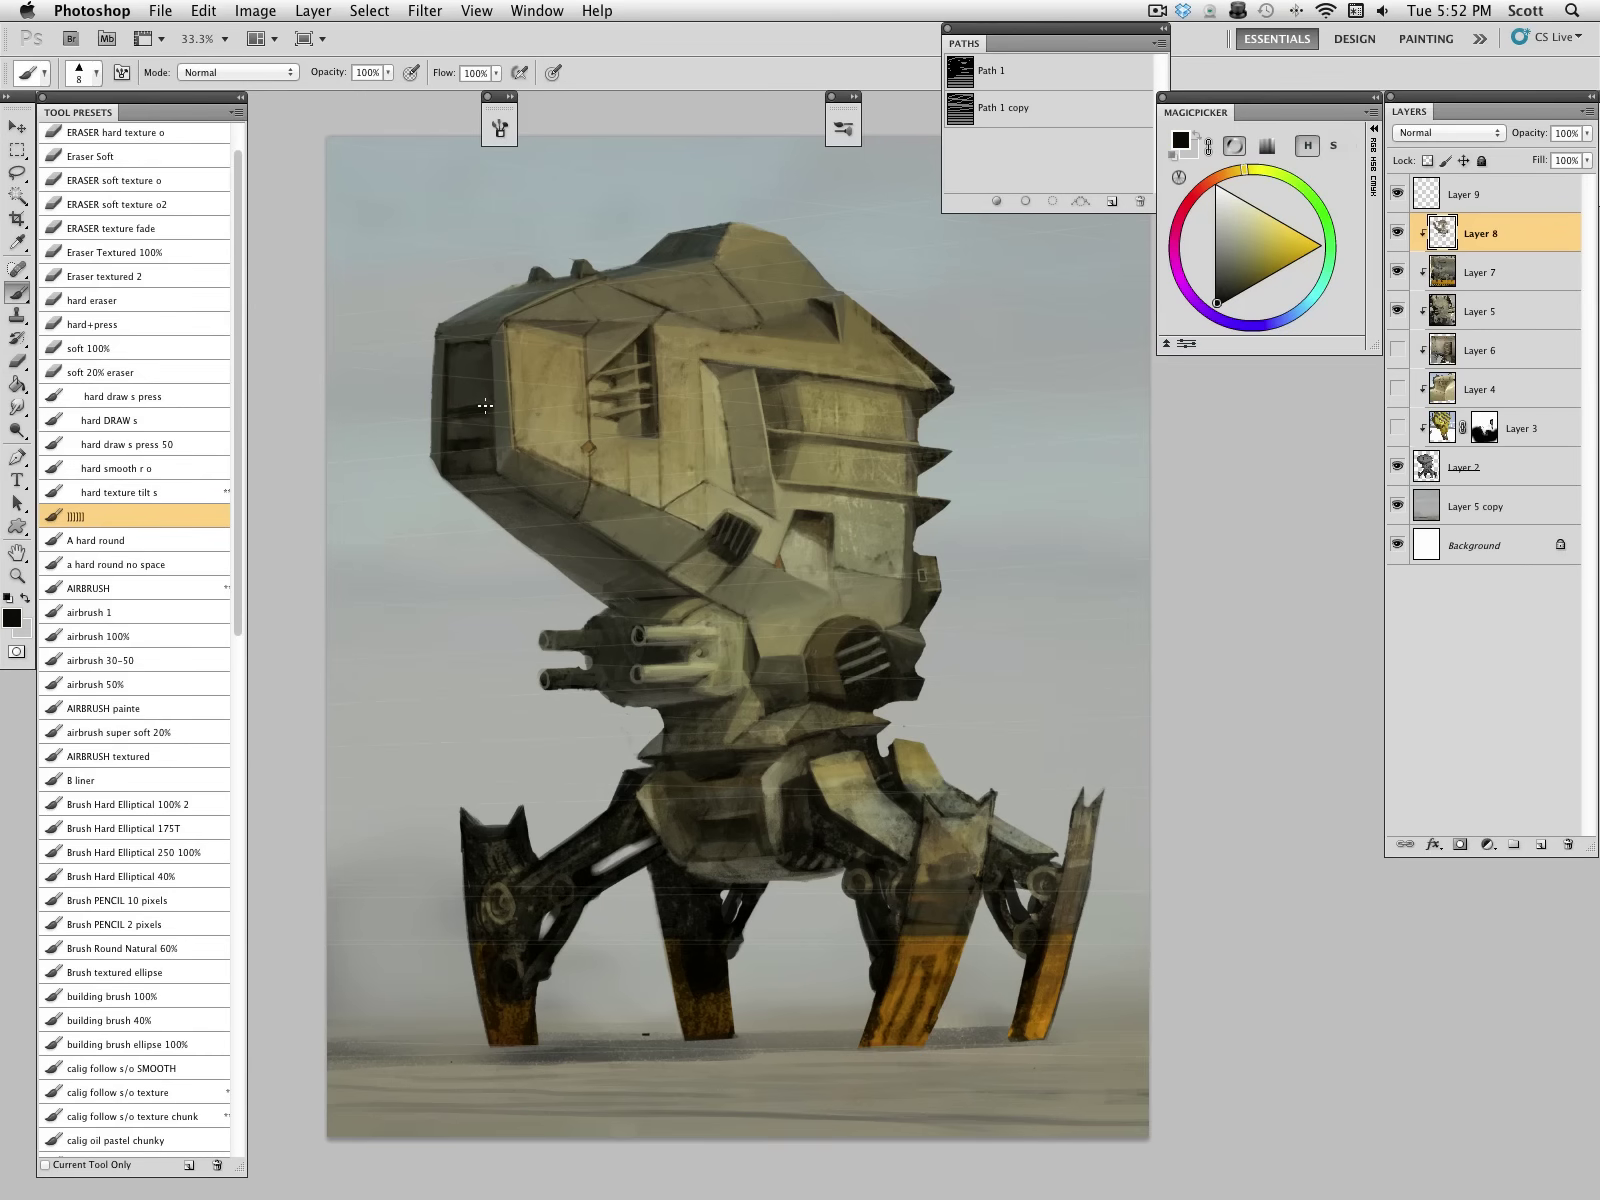
drag(457, 344, 494, 331)
alt+click(503, 460)
alt+click(524, 455)
Step: Define the lower seam and edges of the head's side panels with sampled tones at brush size 9
alt+click(605, 481)
key(bracketright)
key(bracketright)
key(bracketleft)
drag(651, 509, 704, 532)
alt+click(693, 463)
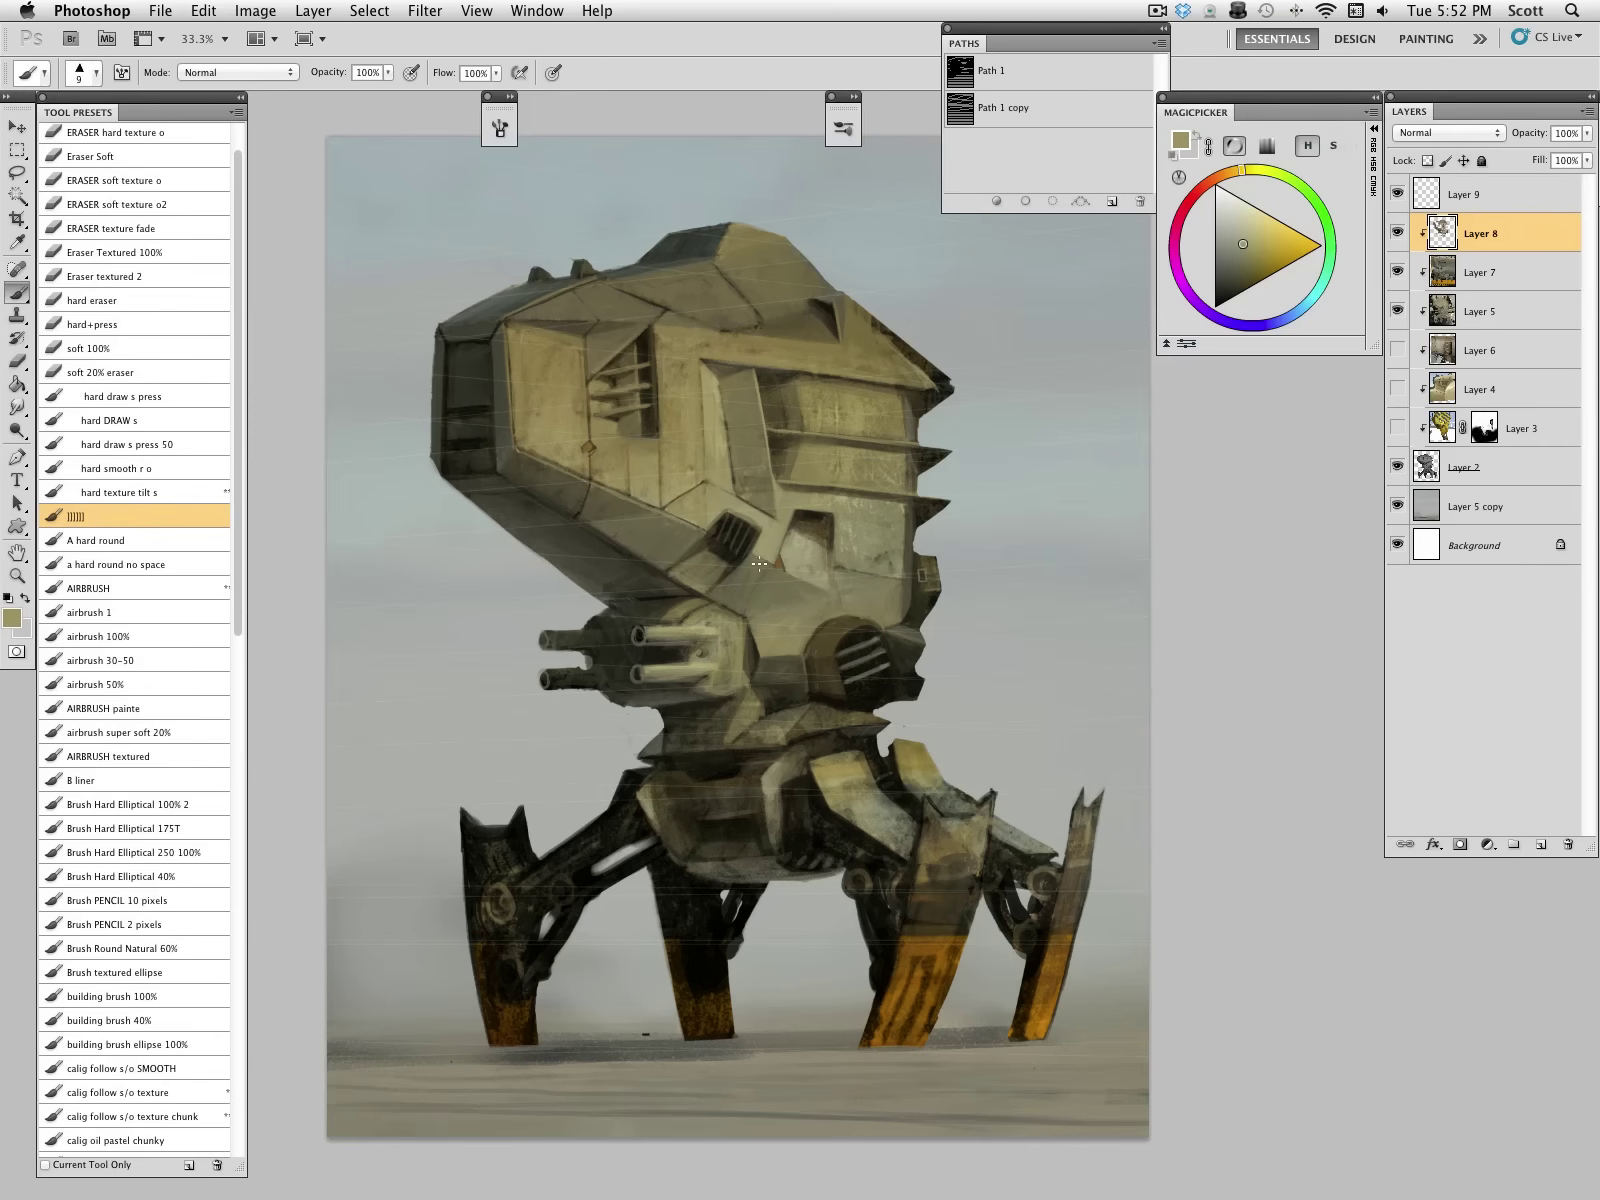
alt+click(775, 497)
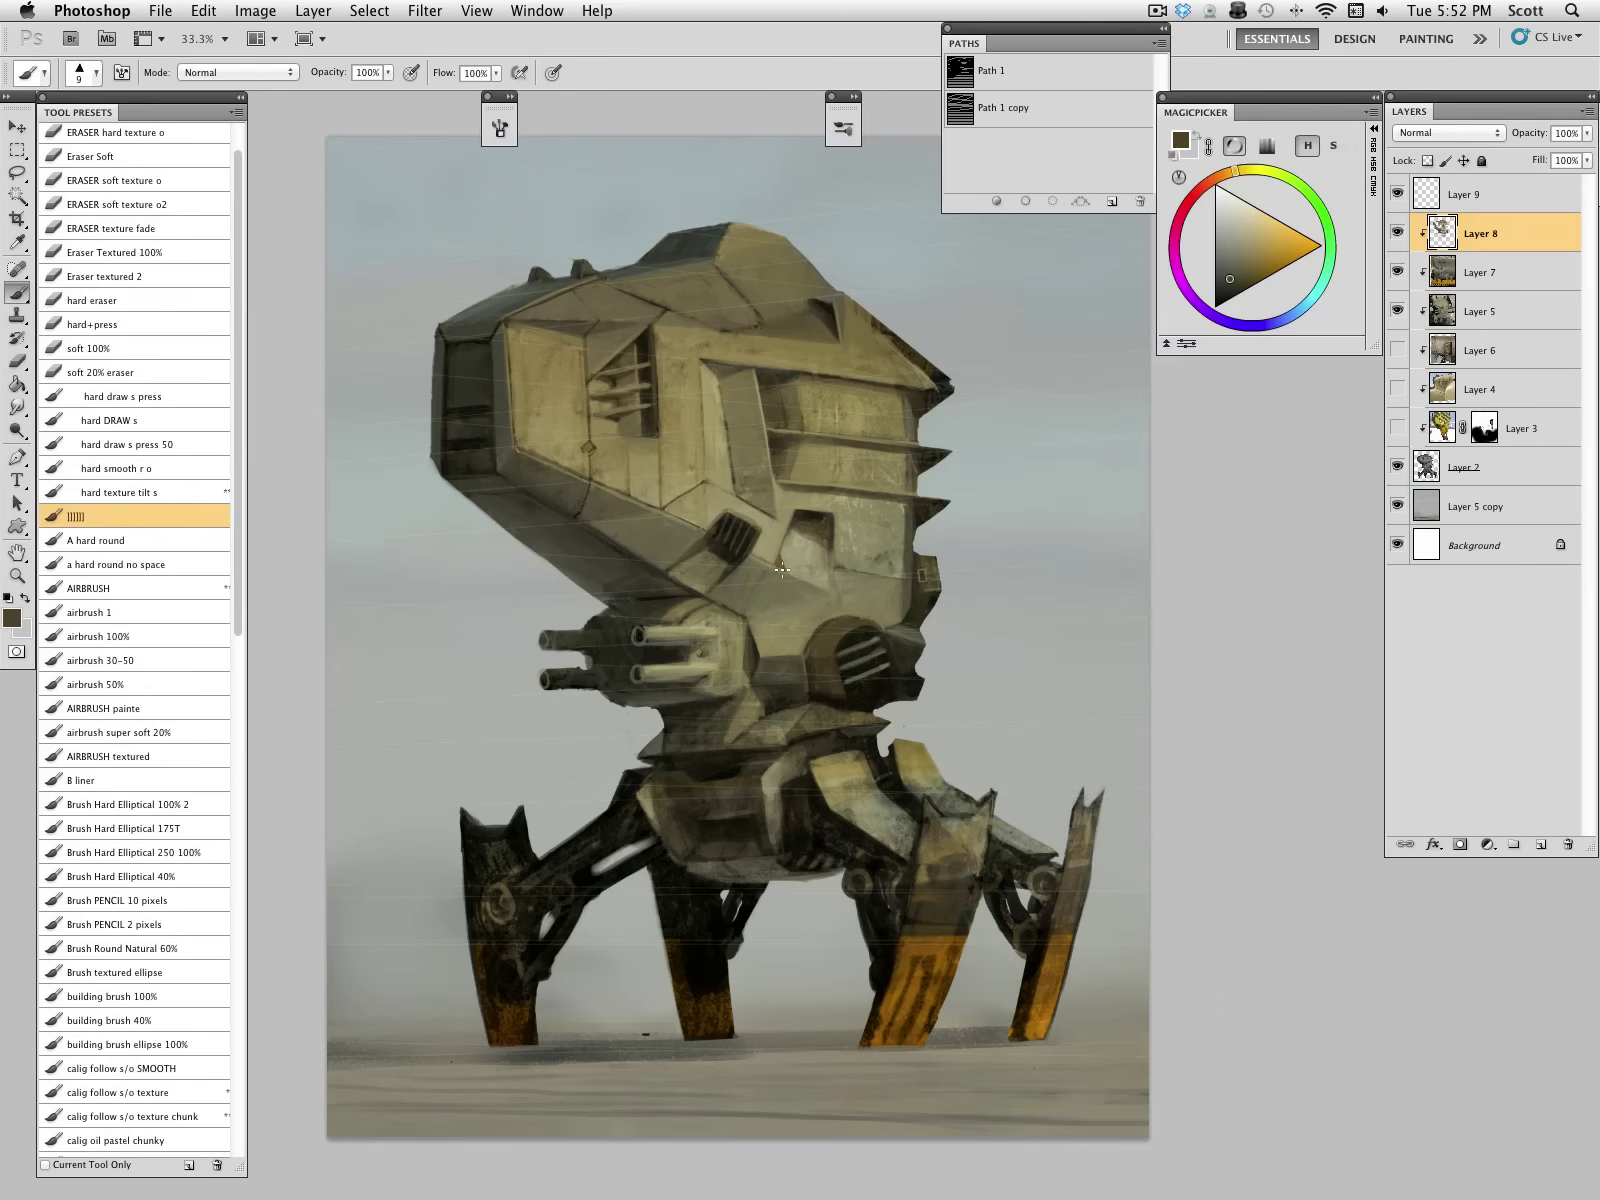
Step: Save the painting and touch up the side panel below the slatted opening with sampled dark tones at brush size 35
key(super+s)
alt+click(676, 613)
key(bracketright)
key(bracketright)
key(bracketright)
alt+click(655, 406)
mouse_move(652, 442)
mouse_down()
mouse_move(627, 483)
mouse_move(595, 460)
mouse_up()
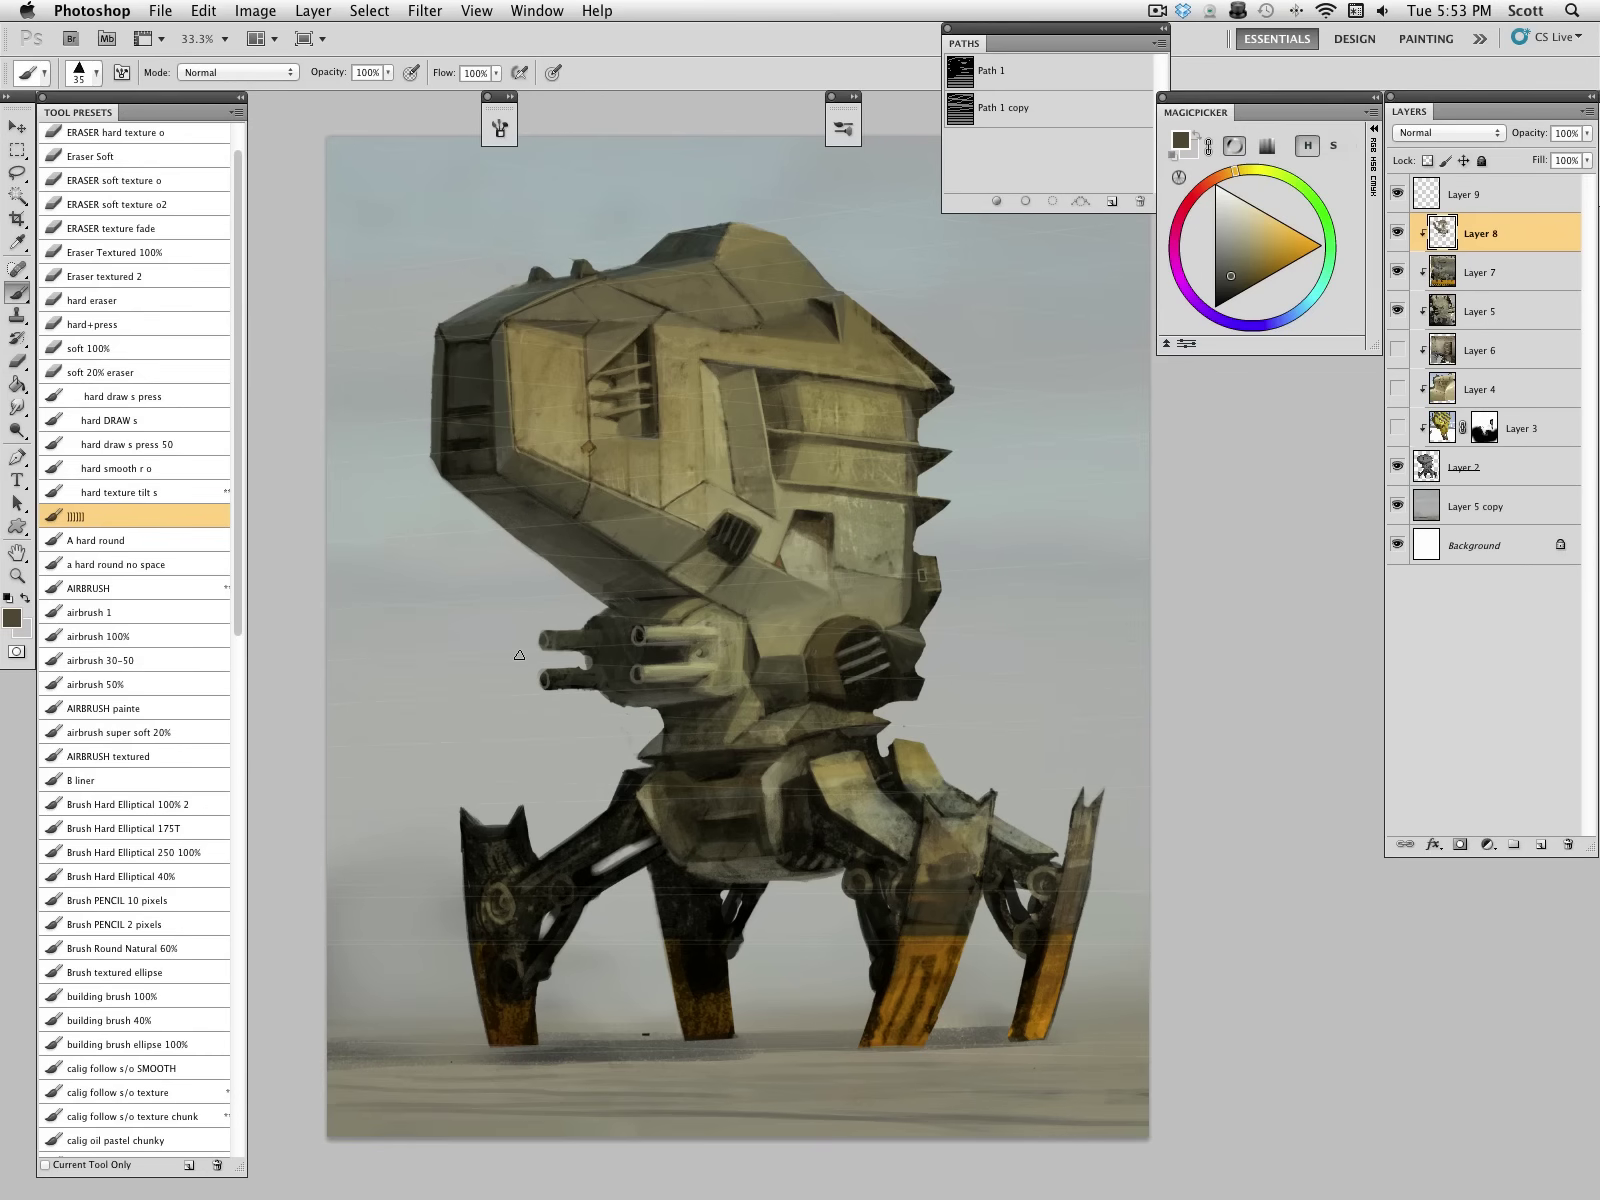
Step: Paint a dark slot into the vertical groove on the head's side with the default black and a smaller brush
key(d)
key(bracketleft)
key(bracketleft)
key(bracketleft)
mouse_move(723, 380)
mouse_down()
mouse_move(721, 419)
mouse_move(812, 547)
mouse_move(726, 382)
mouse_up()
Step: Refine the dark slot and the notch below it with a light olive tone sampled near the notch at brush size 10
key(bracketright)
key(bracketright)
key(bracketright)
alt+click(809, 507)
key(bracketleft)
key(bracketleft)
key(bracketleft)
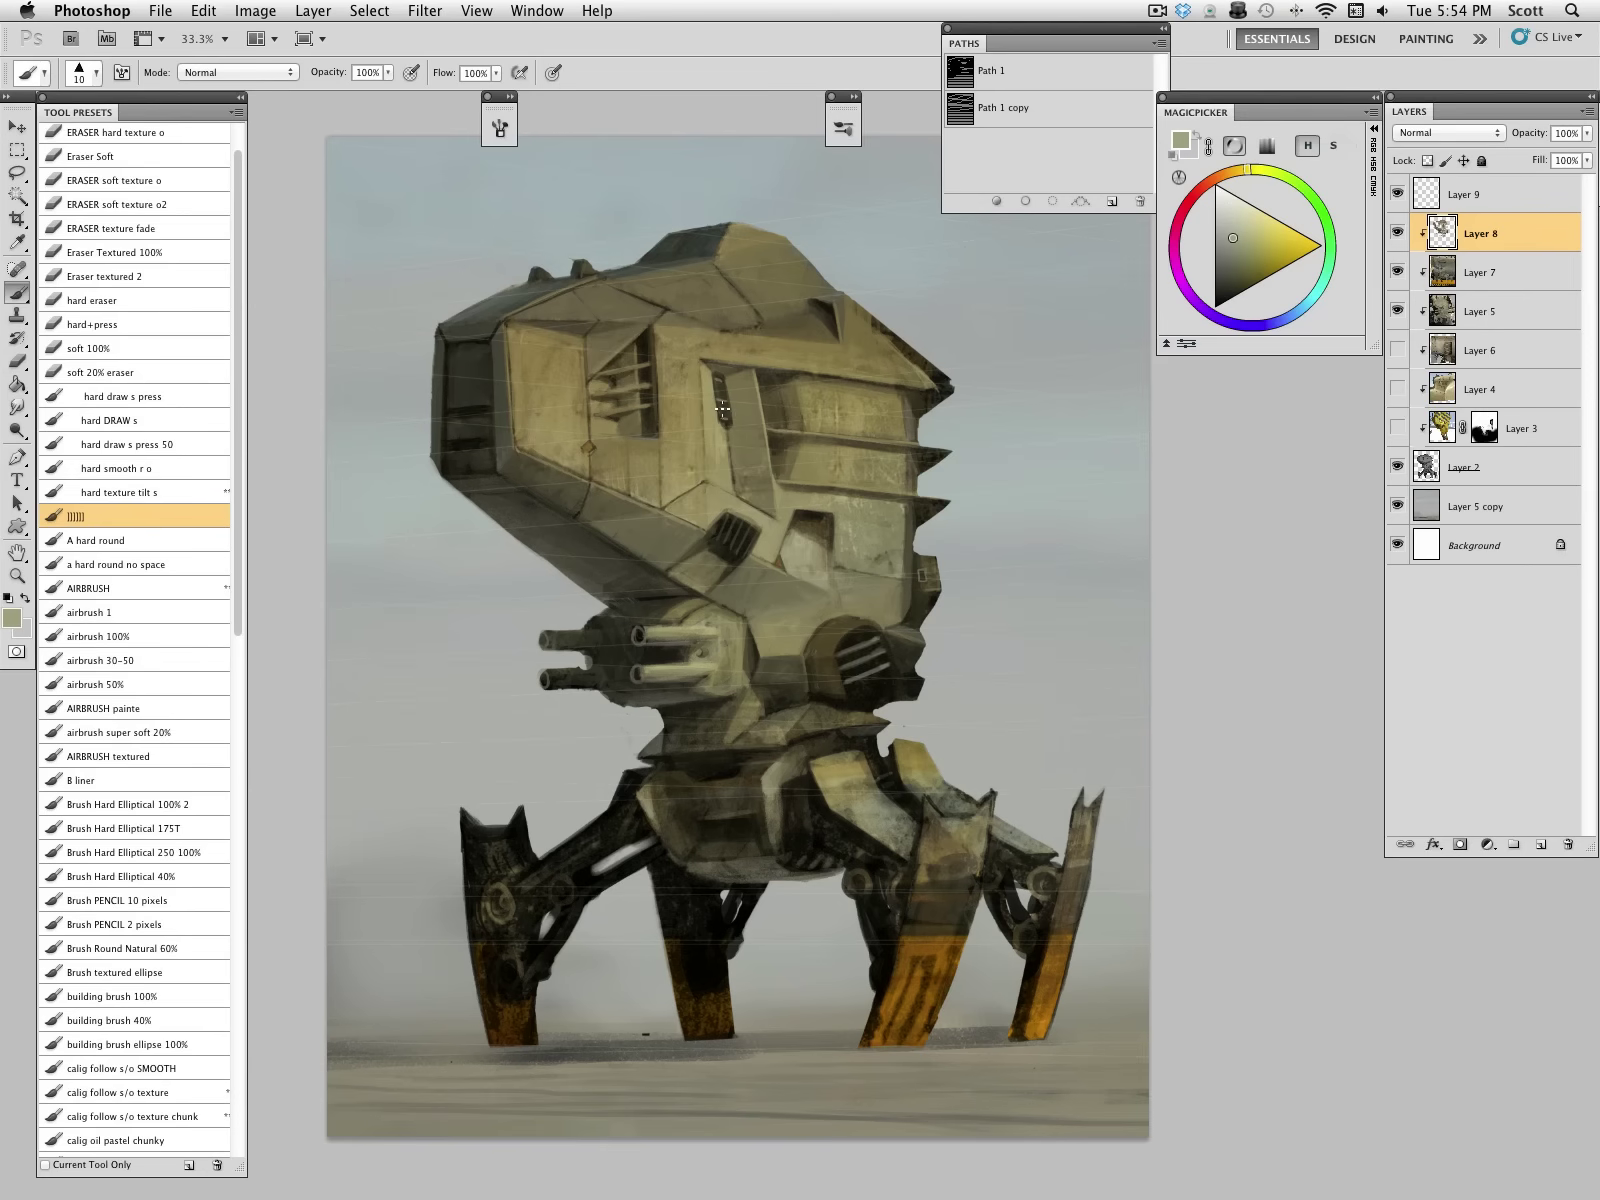
Step: Clean up the side panels around the slatted opening with sampled tones and a larger brush, and save the painting
alt+click(742, 542)
key(bracketright)
key(bracketright)
alt+click(676, 336)
alt+click(657, 337)
alt+click(660, 358)
alt+click(726, 456)
key(super+s)
Step: Try to shade the lower rim of the round joint with sampled tones and a smaller brush
alt+click(980, 1005)
alt+click(986, 1013)
alt+click(899, 589)
key([)
key([)
drag(892, 688, 861, 707)
key(super+z)
Step: Repaint the round joint's lower rim and the plate beneath it with sampled tones at brush size 20
alt+click(863, 704)
alt+click(858, 712)
alt+click(863, 580)
drag(846, 699, 893, 722)
alt+click(861, 699)
alt+click(852, 724)
key(])
alt+click(852, 718)
alt+click(800, 728)
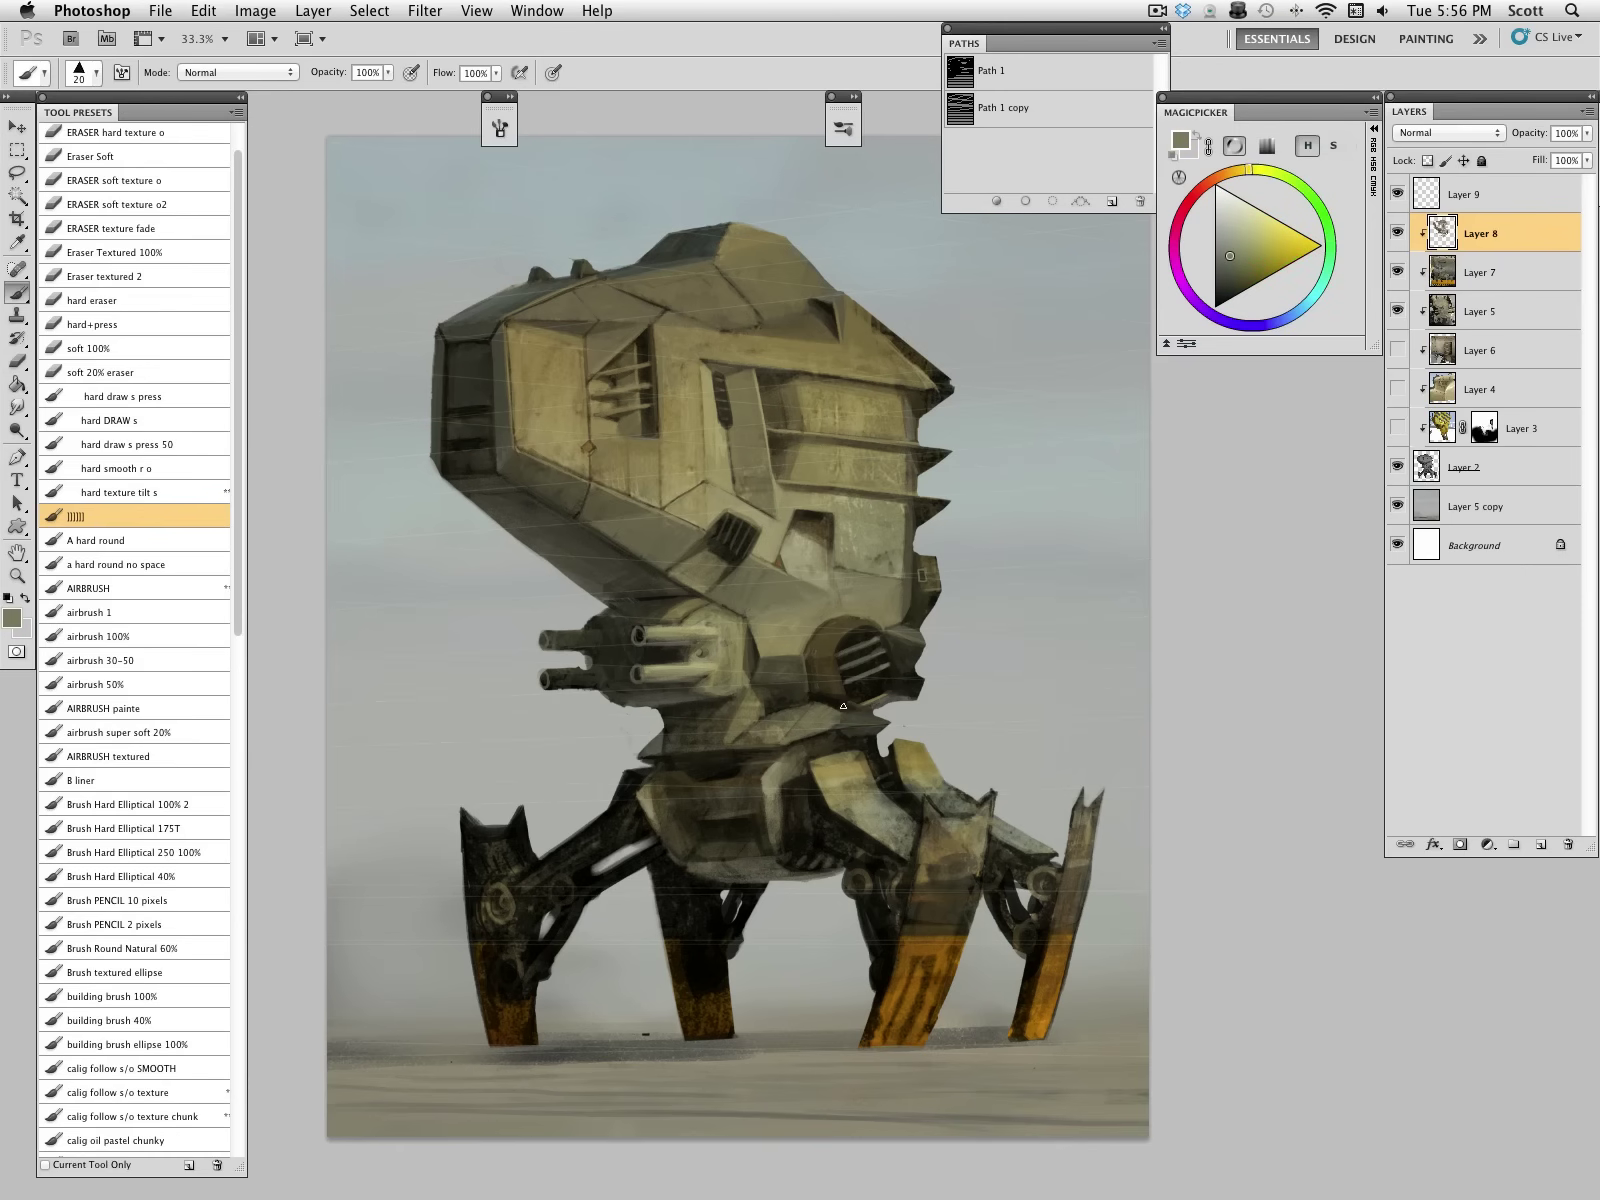
Step: Repaint the upper waist panels between the gun mount and the round joint with sampled tones and a smaller brush
alt+click(814, 699)
alt+click(744, 718)
mouse_move(758, 717)
mouse_down()
mouse_move(728, 737)
mouse_move(738, 699)
mouse_up()
alt+click(735, 722)
alt+click(727, 731)
alt+click(720, 694)
key(bracketleft)
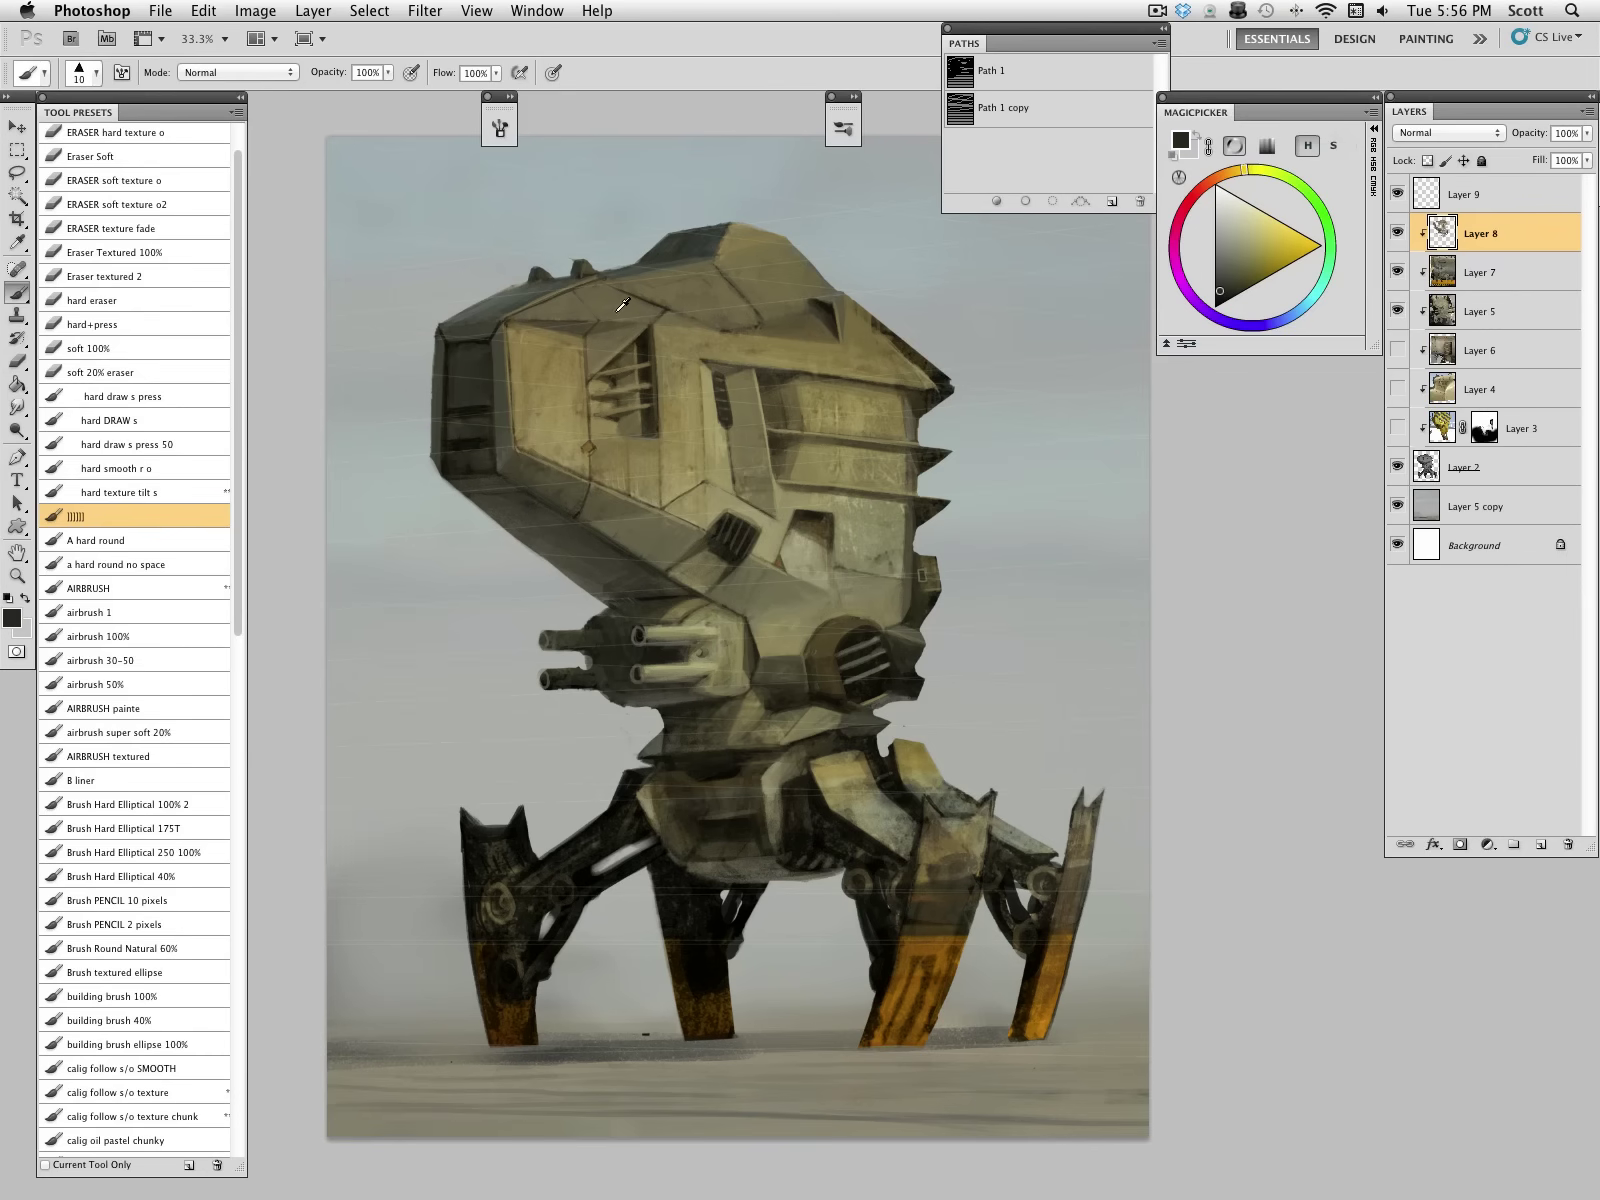
Step: Blend the front of the head's roof with sampled tones and a larger brush
alt+click(497, 313)
key(bracketright)
key(bracketright)
key(bracketright)
alt+click(566, 298)
Step: Repaint the waist plates above the pelvis and their shadows with sampled tones at brush size 35
key(bracketright)
alt+click(740, 744)
mouse_move(740, 744)
mouse_down()
mouse_move(797, 717)
mouse_move(742, 706)
mouse_up()
alt+click(774, 714)
alt+click(753, 719)
alt+click(754, 737)
alt+click(713, 757)
alt+click(711, 755)
alt+click(689, 712)
alt+click(634, 785)
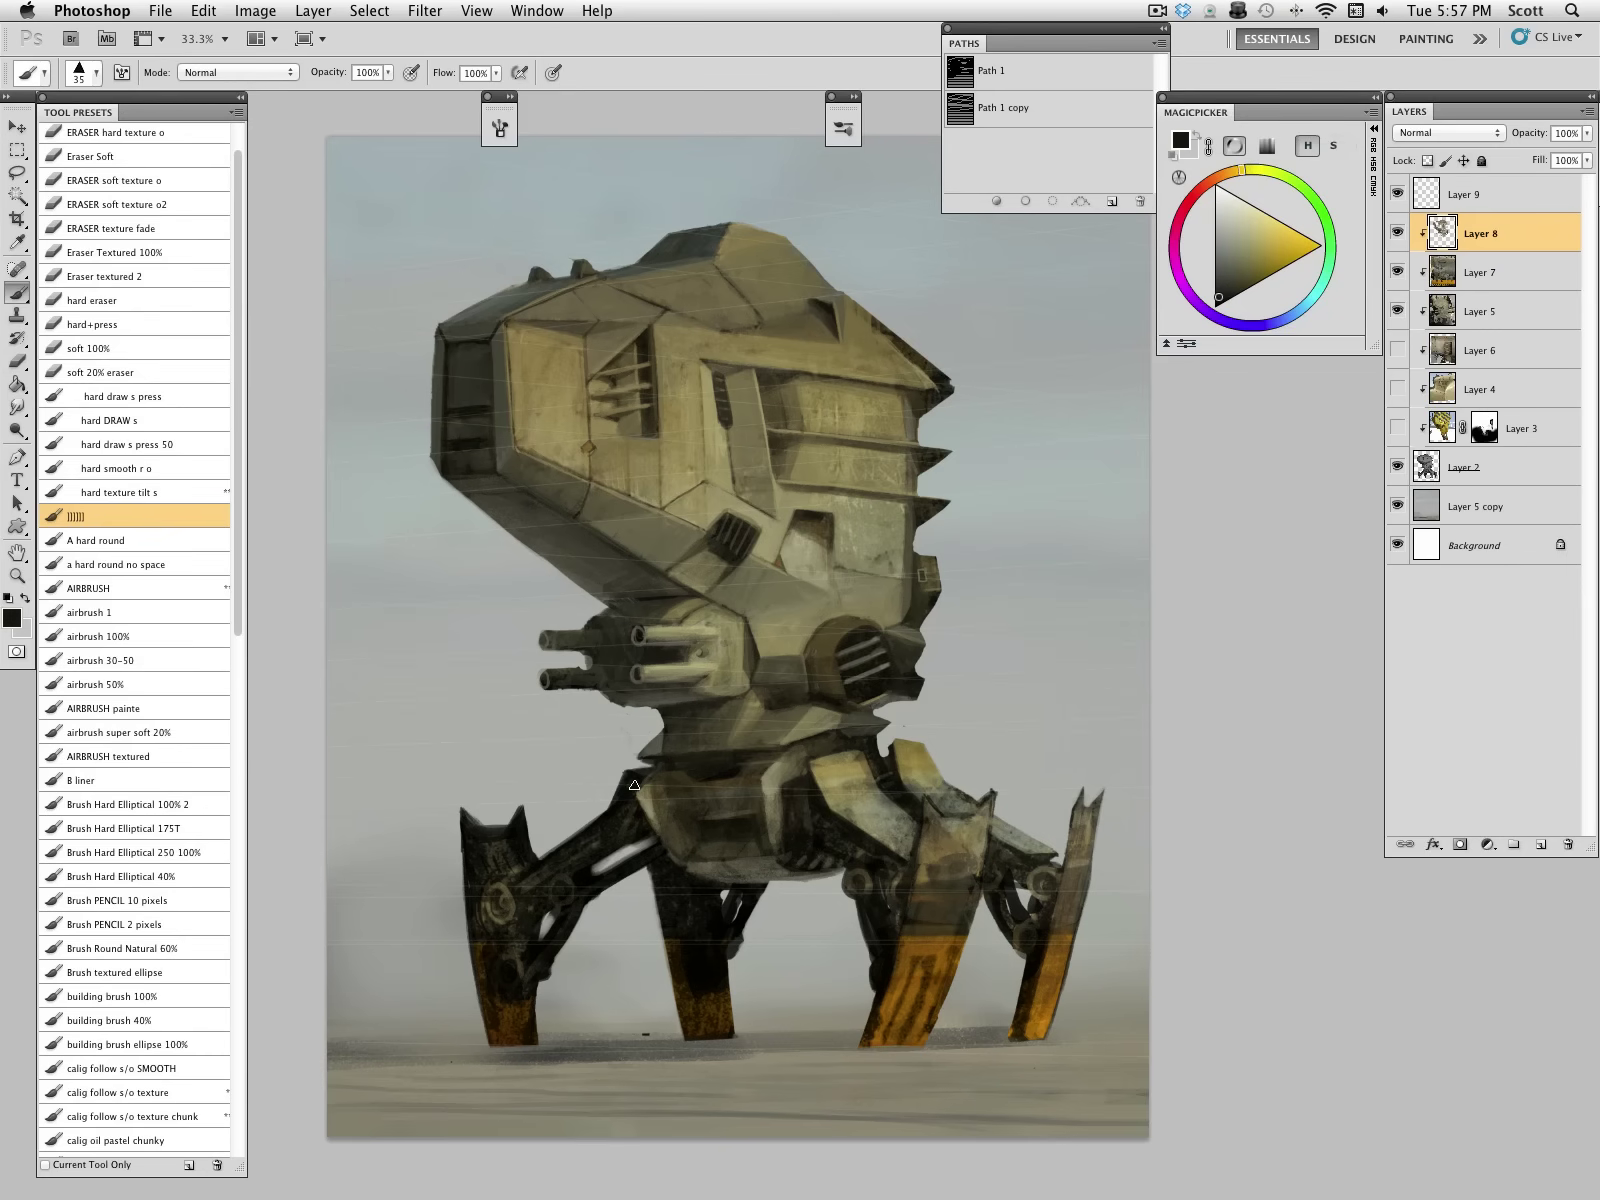
Step: Block in a dark vent on the pelvis's front panel with the default black and a smaller brush
alt+click(656, 821)
key(d)
key(bracketleft)
drag(740, 824, 702, 817)
Step: Paint slats across the pelvis vent and refine its surround with sampled grey-olive tones
alt+click(712, 858)
alt+click(765, 857)
key(bracketright)
key(bracketright)
alt+click(705, 847)
drag(706, 820, 764, 819)
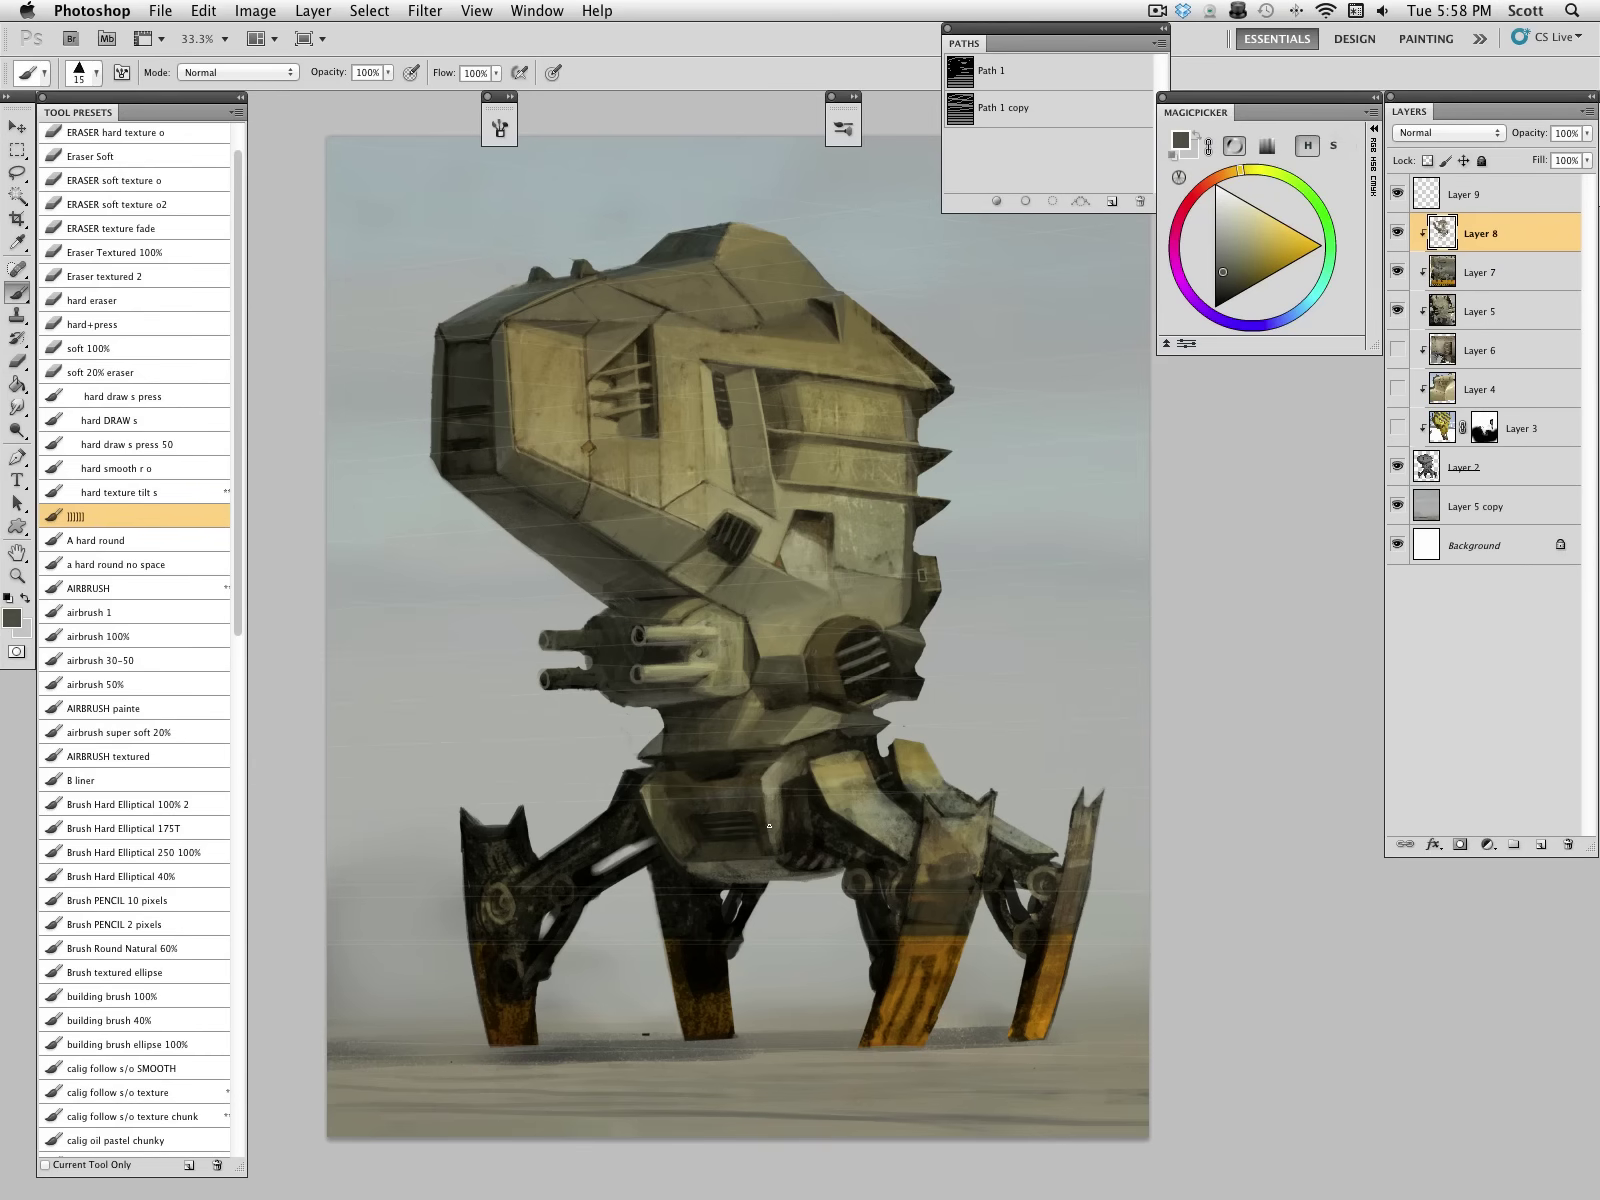
Step: Repaint the pelvis panel above the vent and the shadow under the waist with sampled tones at brush size 30
alt+click(692, 808)
alt+click(740, 780)
key(bracketright)
drag(677, 781, 729, 780)
alt+click(740, 763)
alt+click(721, 747)
key(bracketright)
alt+click(690, 769)
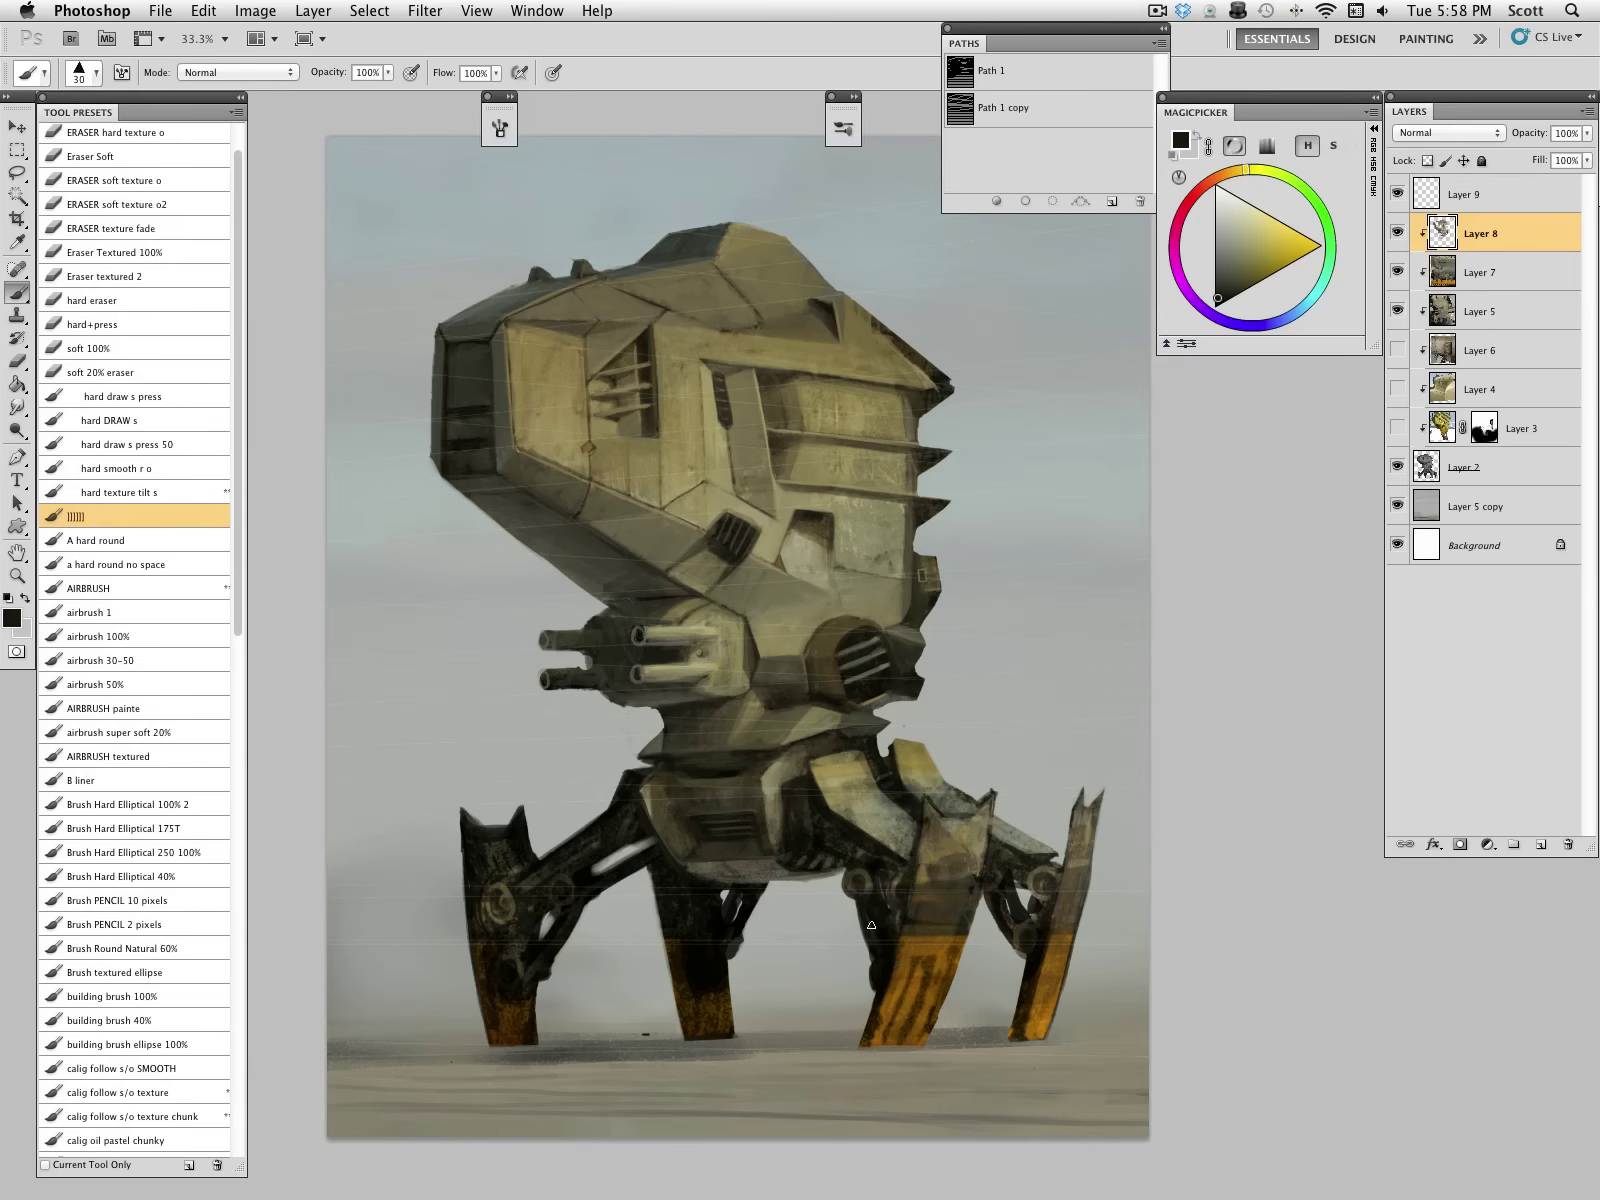
Step: Save the painting and add a new layer above Layer 5 copy with its blending mode set to Multiply
key(super+s)
click(1429, 507)
key(alt+shift+super+n)
click(1451, 184)
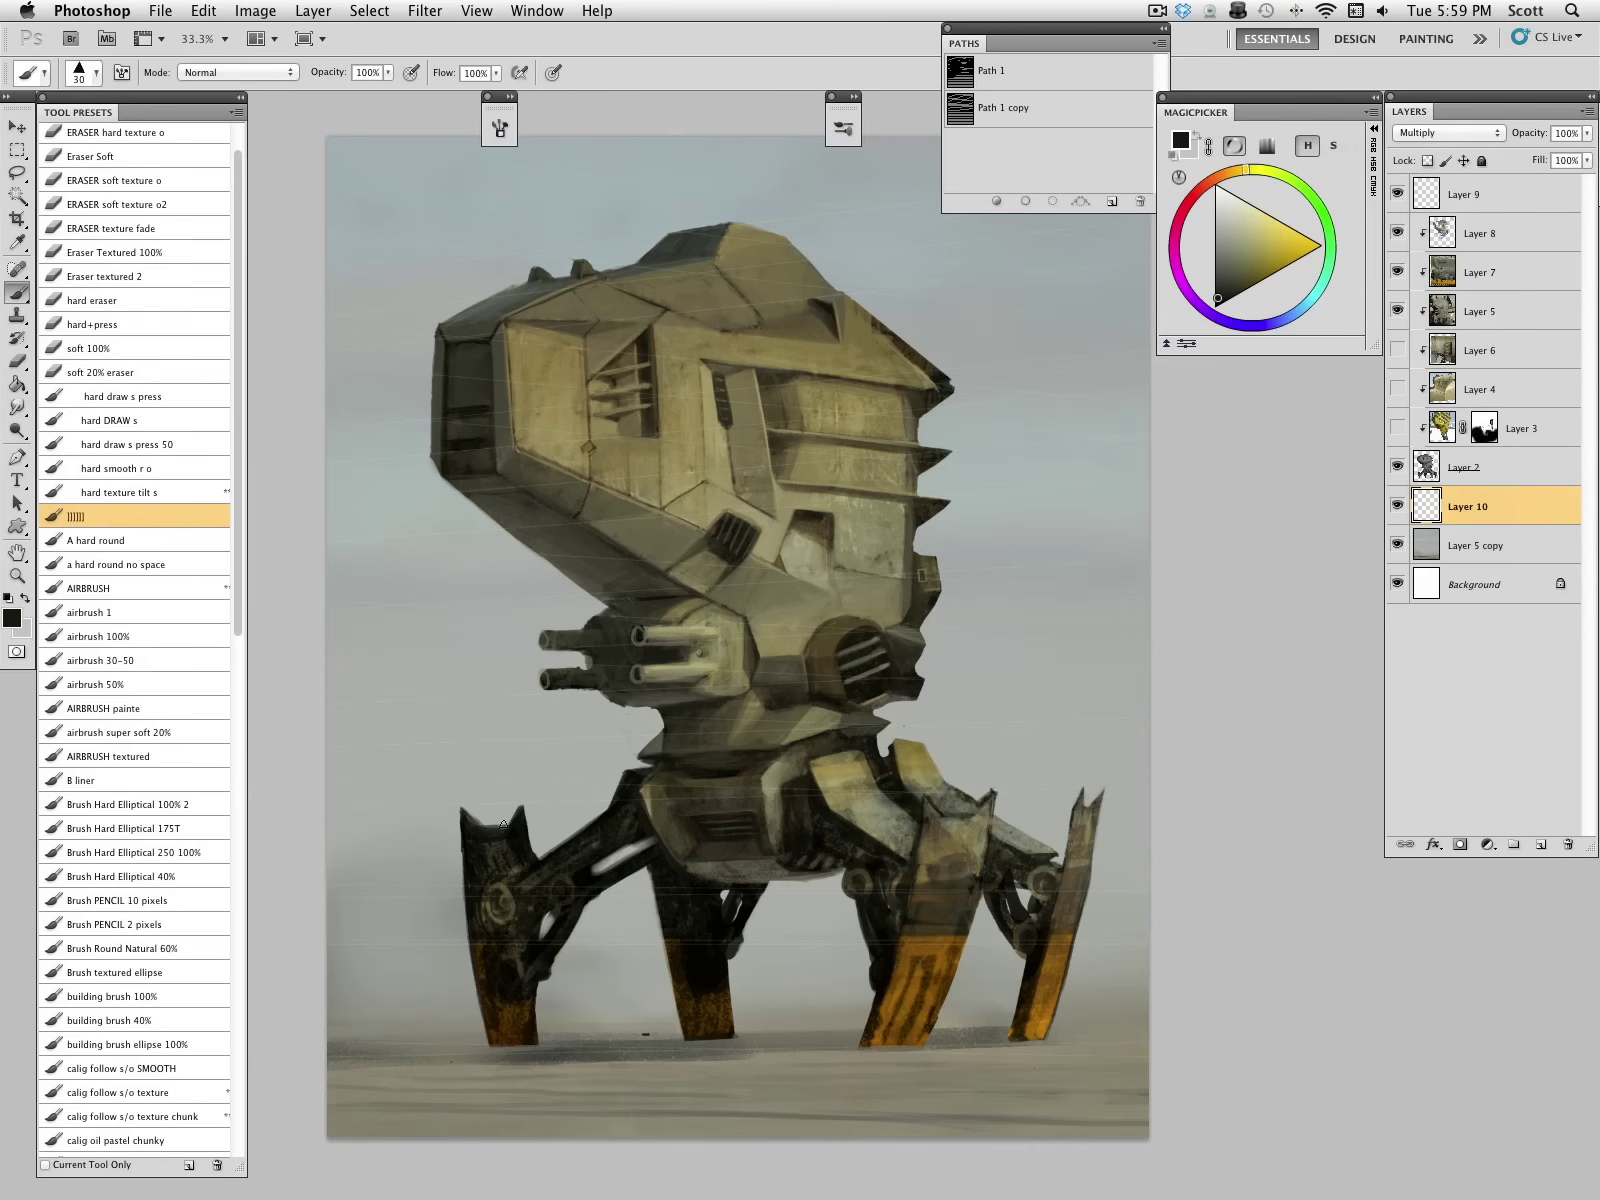
Step: Paint a dark contact shadow on the ground beneath the mech's feet with a sampled tone
alt+click(681, 251)
drag(864, 1045, 776, 1046)
drag(914, 1046, 675, 1046)
drag(790, 1049, 655, 1050)
mouse_move(842, 1050)
mouse_down()
mouse_move(615, 1057)
mouse_move(1031, 1032)
mouse_move(336, 1044)
mouse_move(654, 1049)
mouse_move(338, 1056)
mouse_move(550, 1056)
mouse_up()
Step: Extend the ground shadow to the canvas's left edge with a progressively larger brush
key(bracketright)
key(bracketright)
key(bracketright)
key(bracketright)
drag(677, 1051, 335, 1047)
key(bracketright)
key(bracketright)
key(bracketright)
key(bracketright)
mouse_move(490, 1035)
mouse_down()
mouse_move(385, 1035)
mouse_move(727, 1042)
mouse_move(342, 1054)
mouse_up()
Step: Soften the ground shadow's lower edge and the area beside the front foot with the soft 100% eraser
alt+click(628, 1018)
click(148, 352)
mouse_move(700, 1024)
mouse_down()
mouse_move(766, 1021)
mouse_move(455, 1027)
mouse_move(653, 1014)
mouse_move(450, 1067)
mouse_move(733, 1065)
mouse_up()
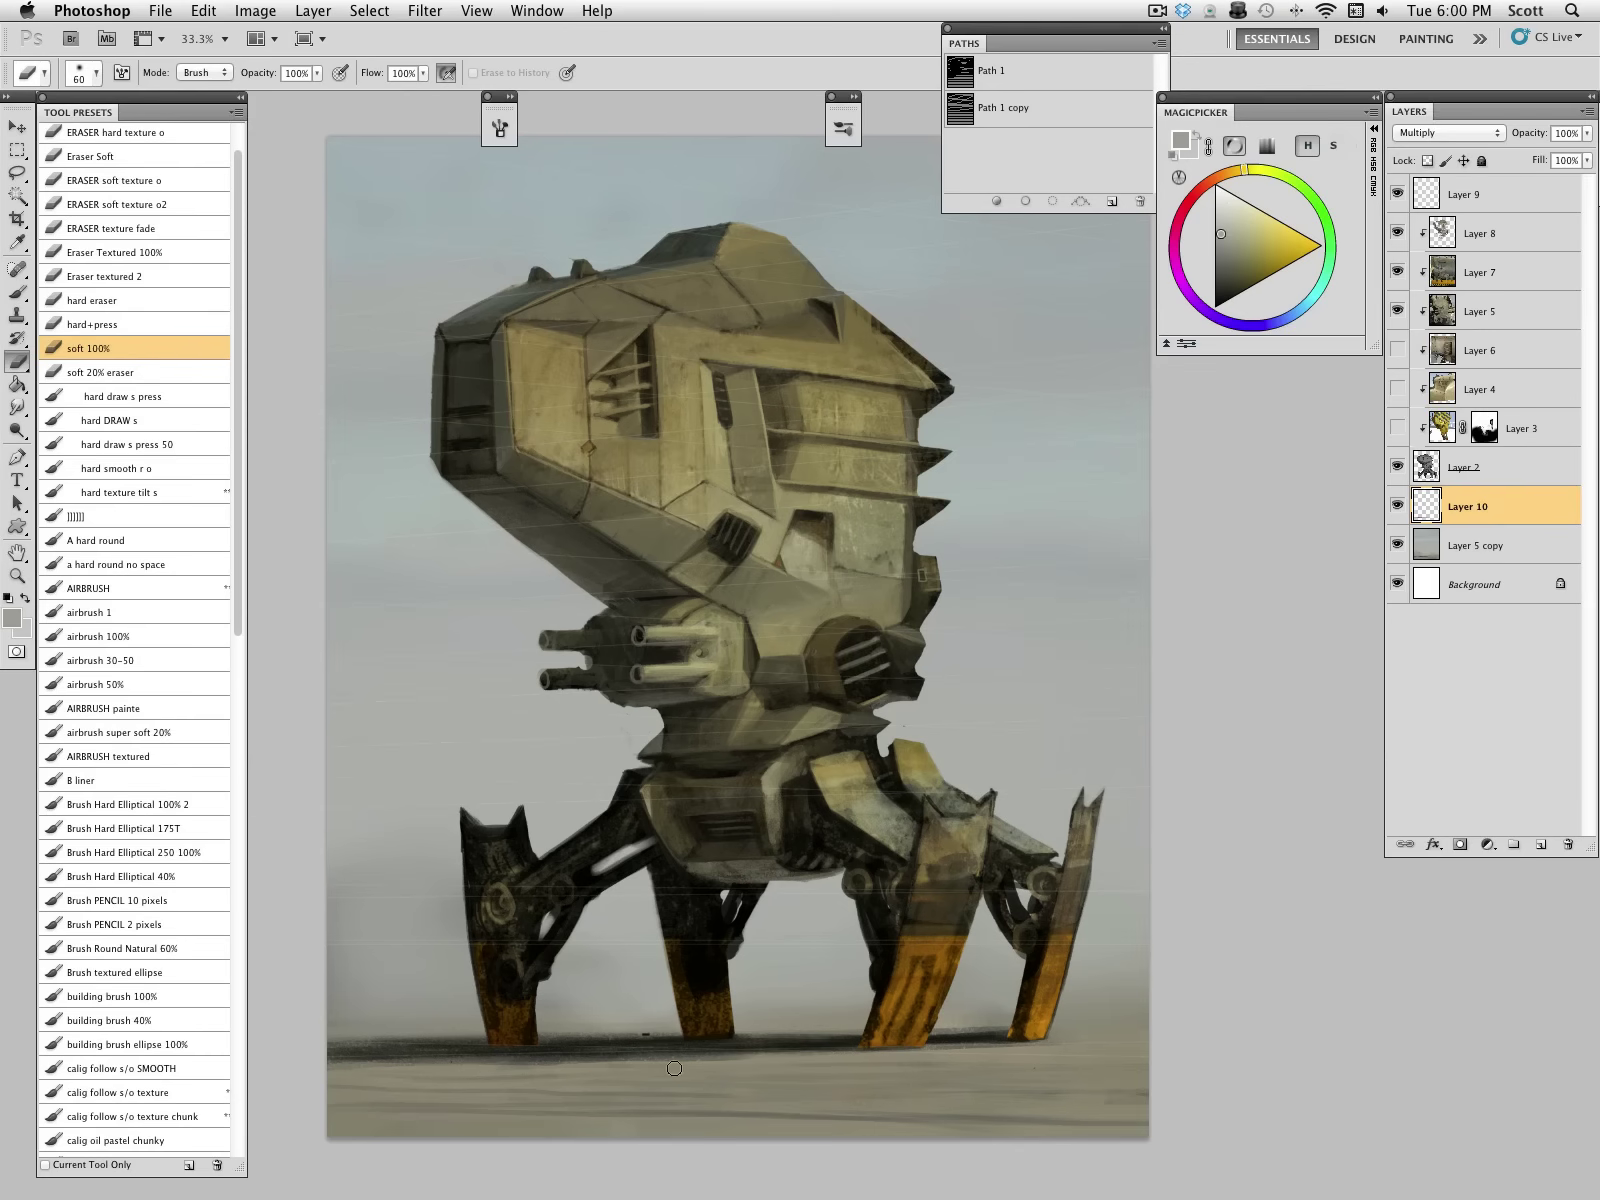
drag(935, 1029, 1035, 1040)
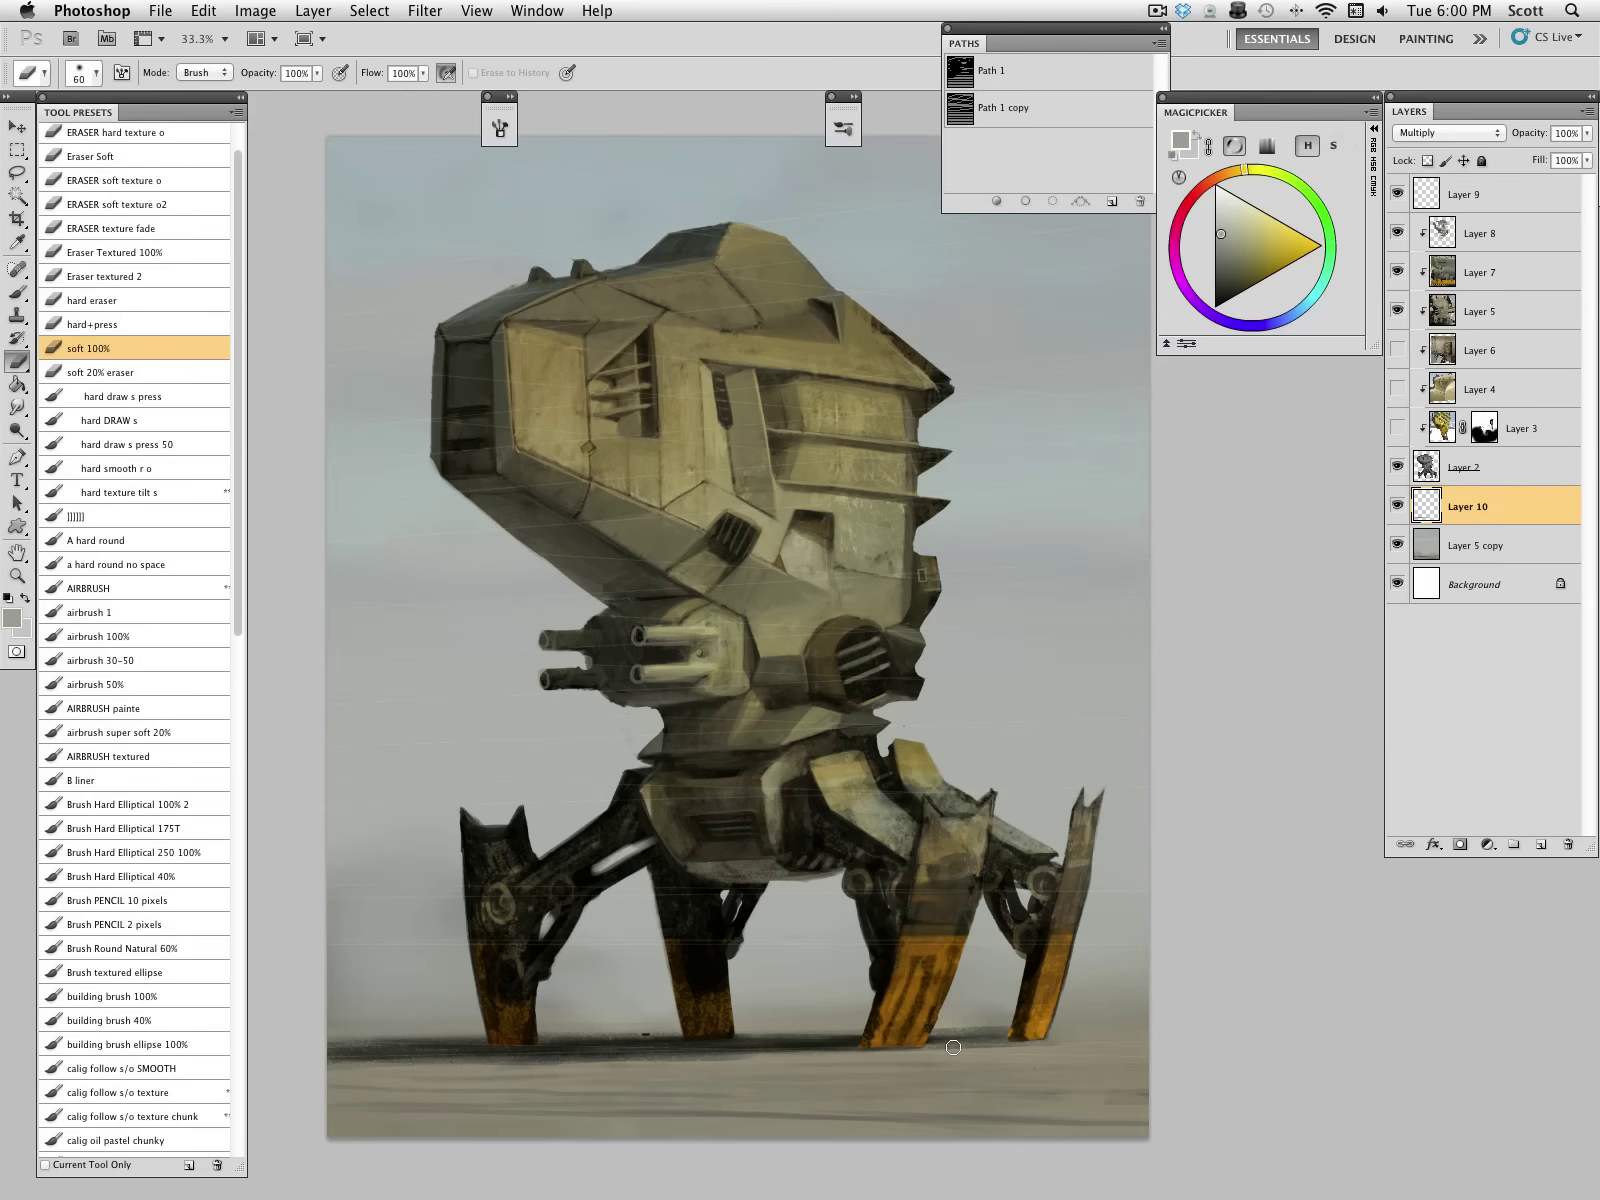
Step: Darken the shadow between the front and rightmost feet with the default black brush and save the painting
click(146, 517)
key(d)
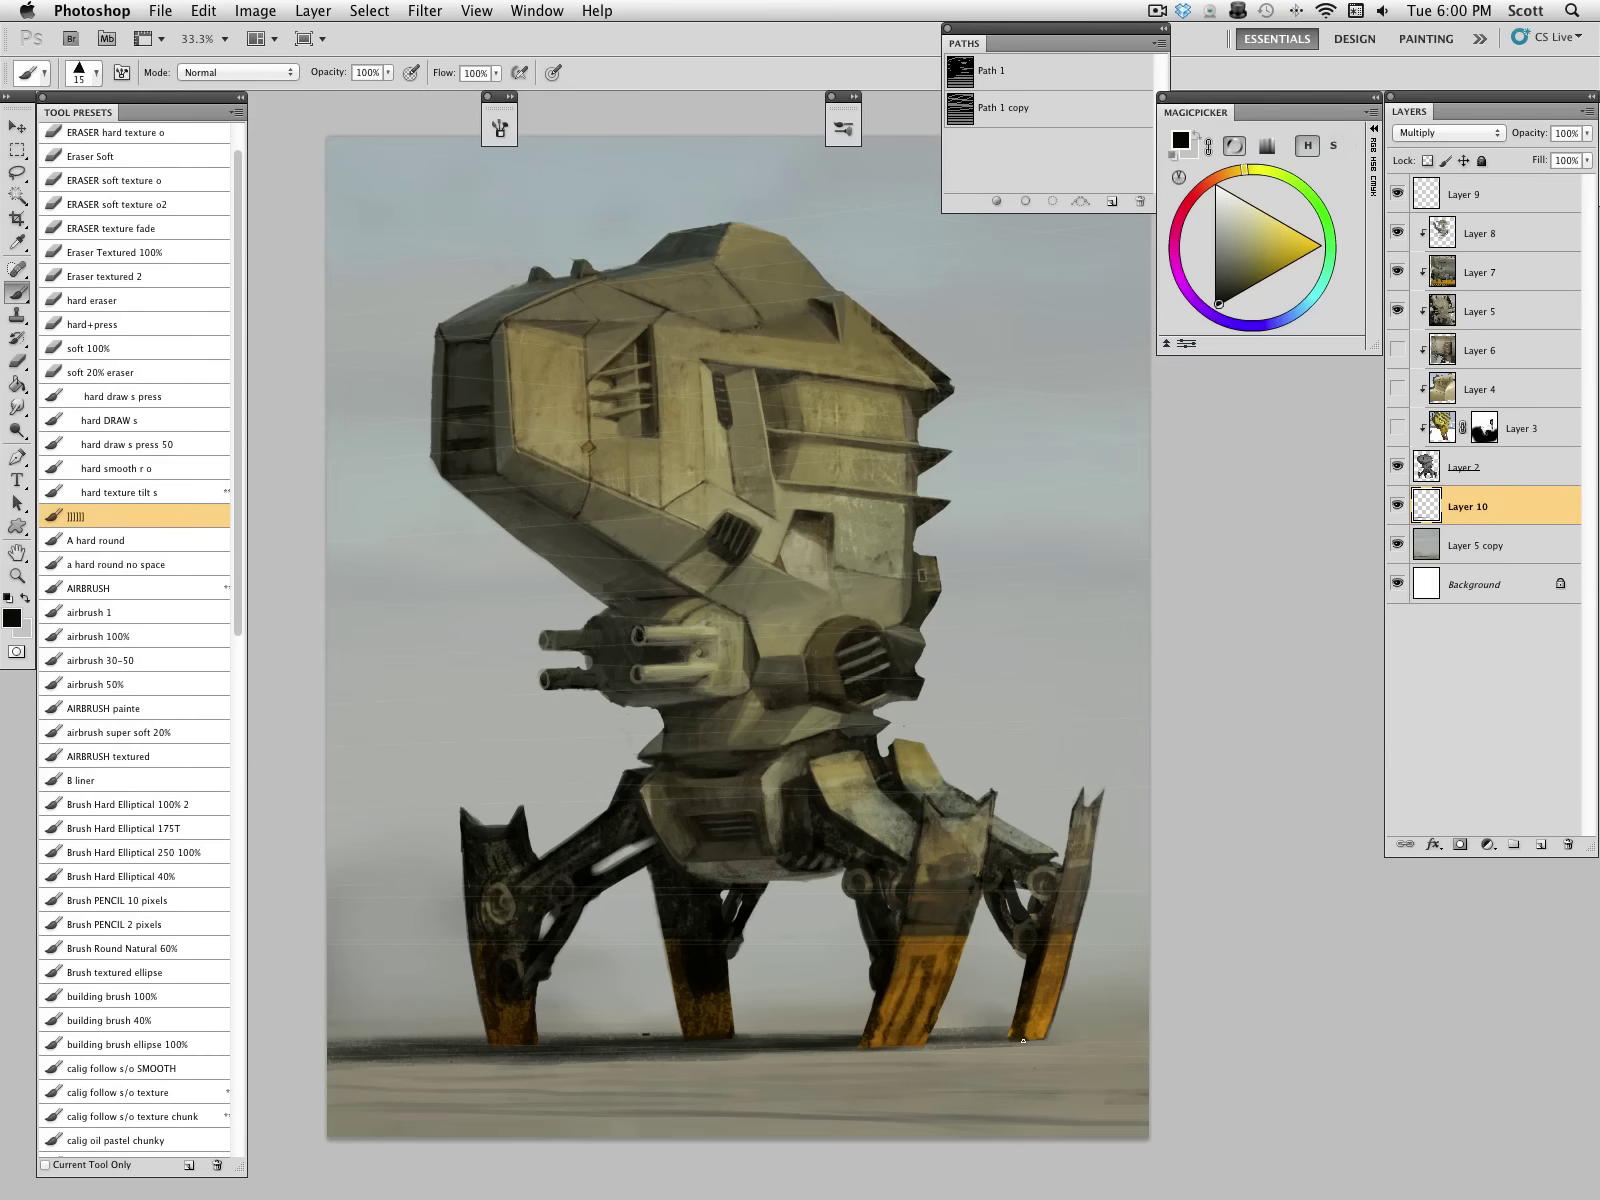
drag(941, 1039, 1005, 1038)
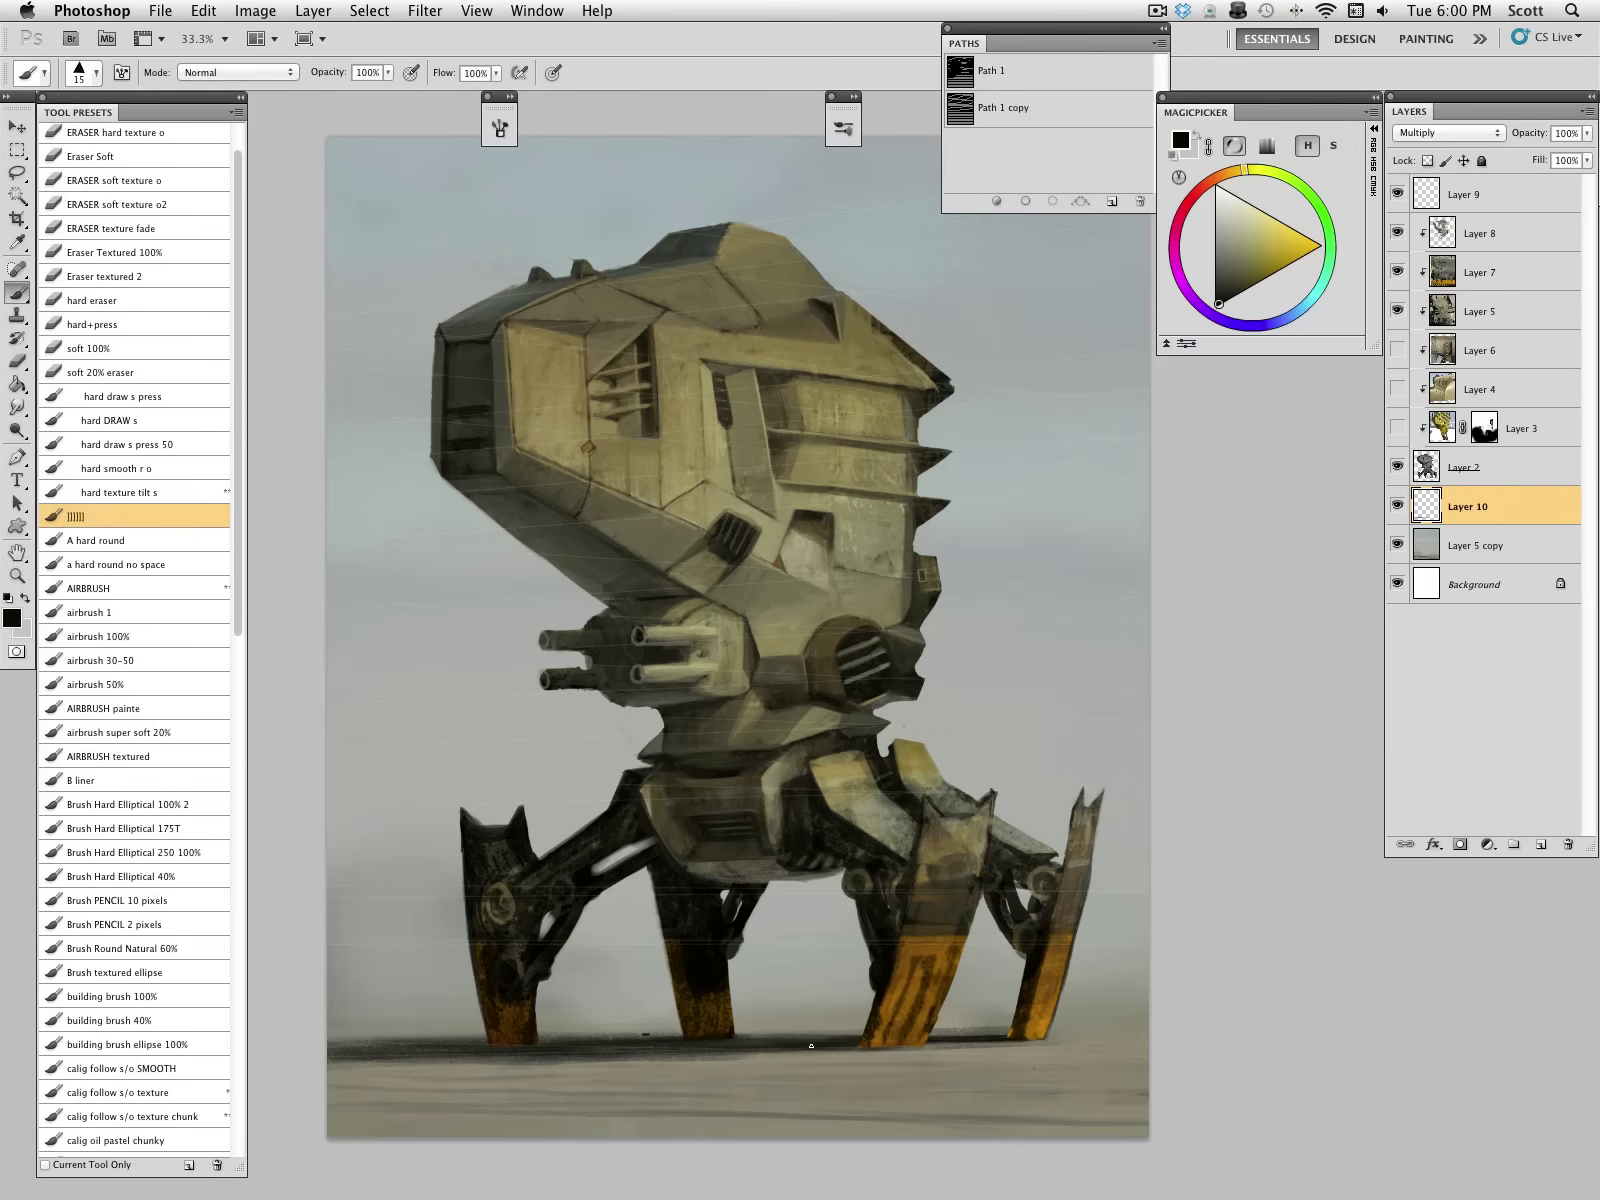
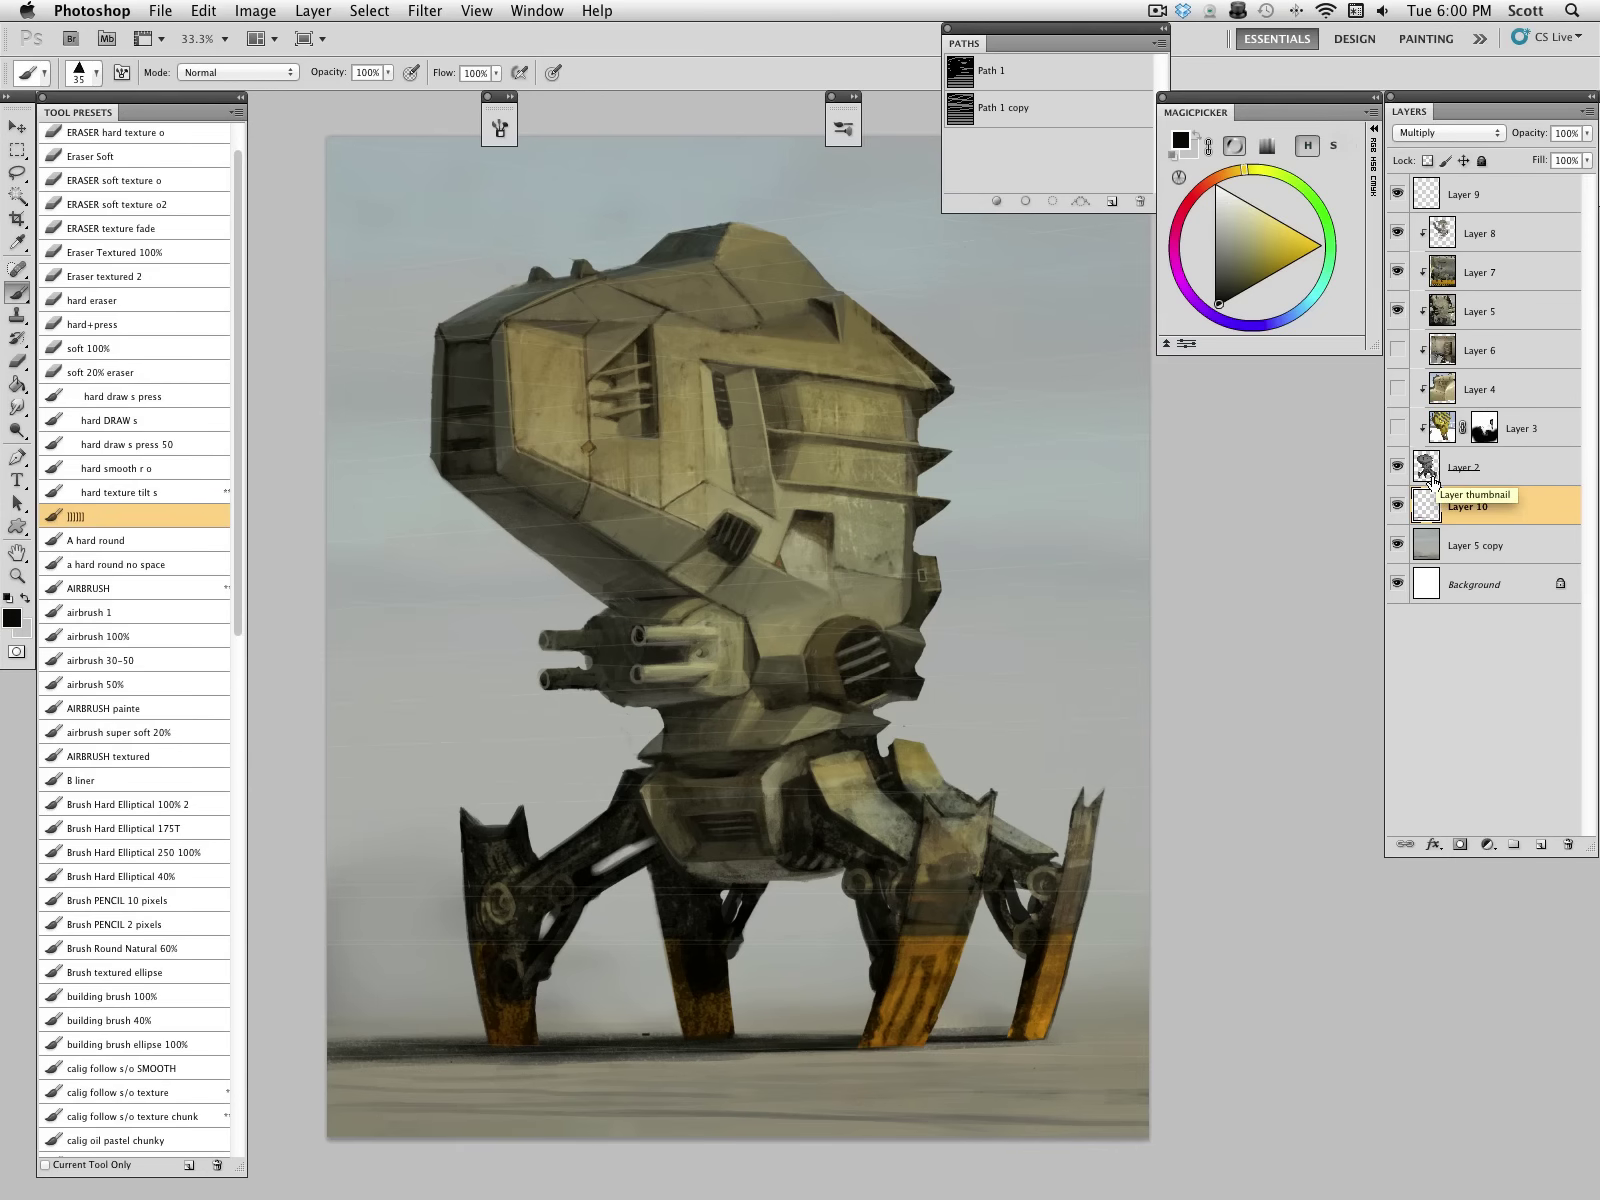
key(super+s)
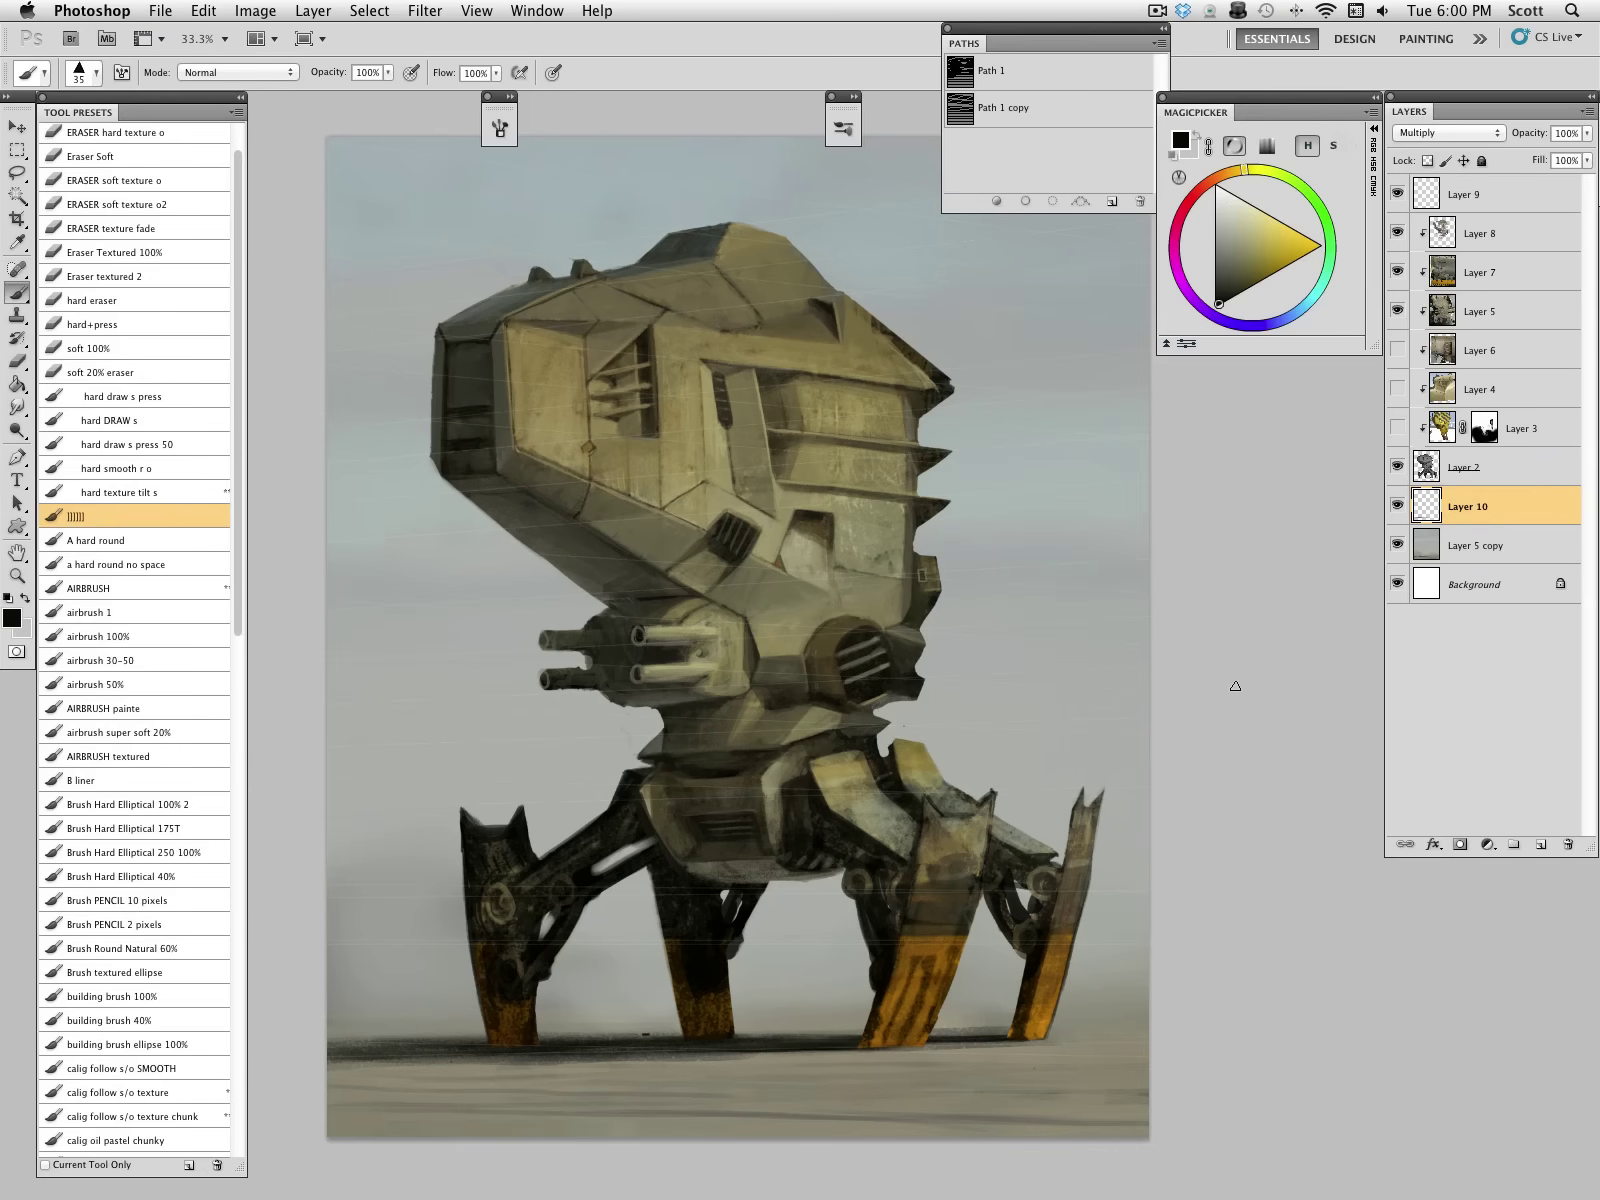
Step: Rework the dark knee joint behind the front leg on Layer 8 with sampled tones at brush size 35
click(1445, 232)
alt+click(508, 908)
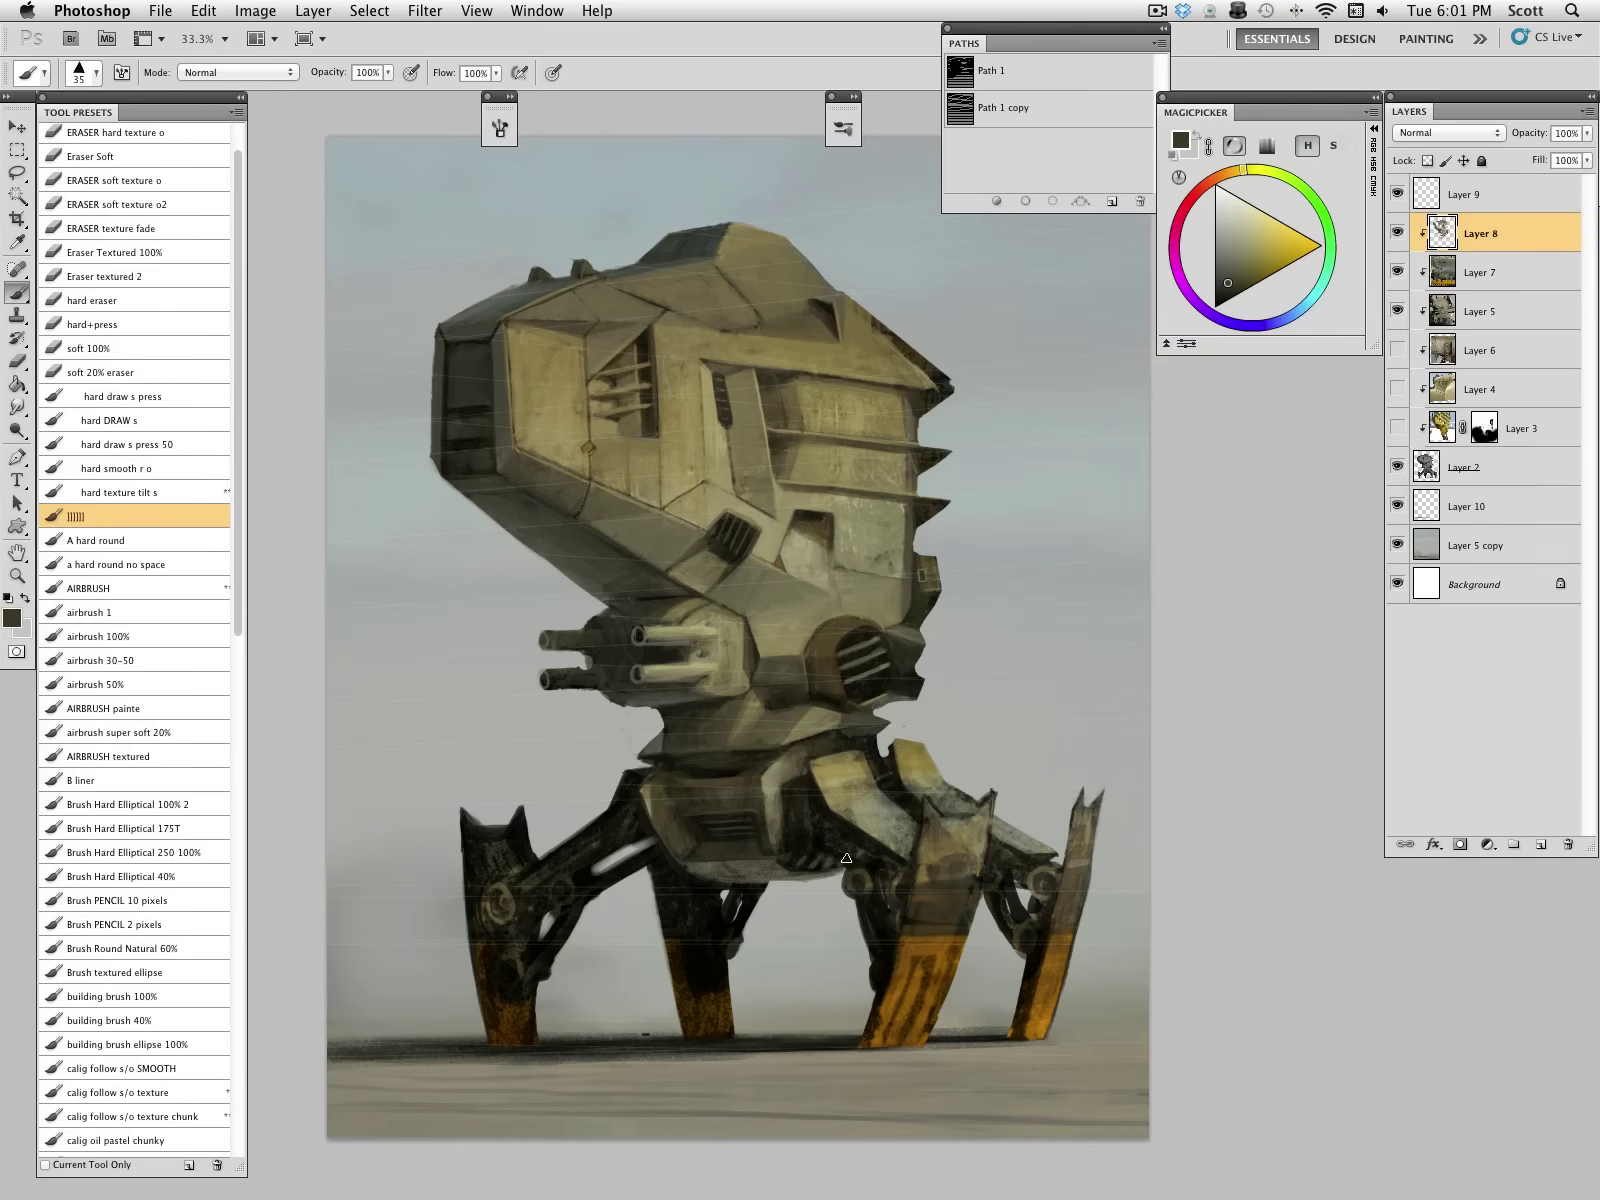
alt+click(868, 902)
alt+click(420, 428)
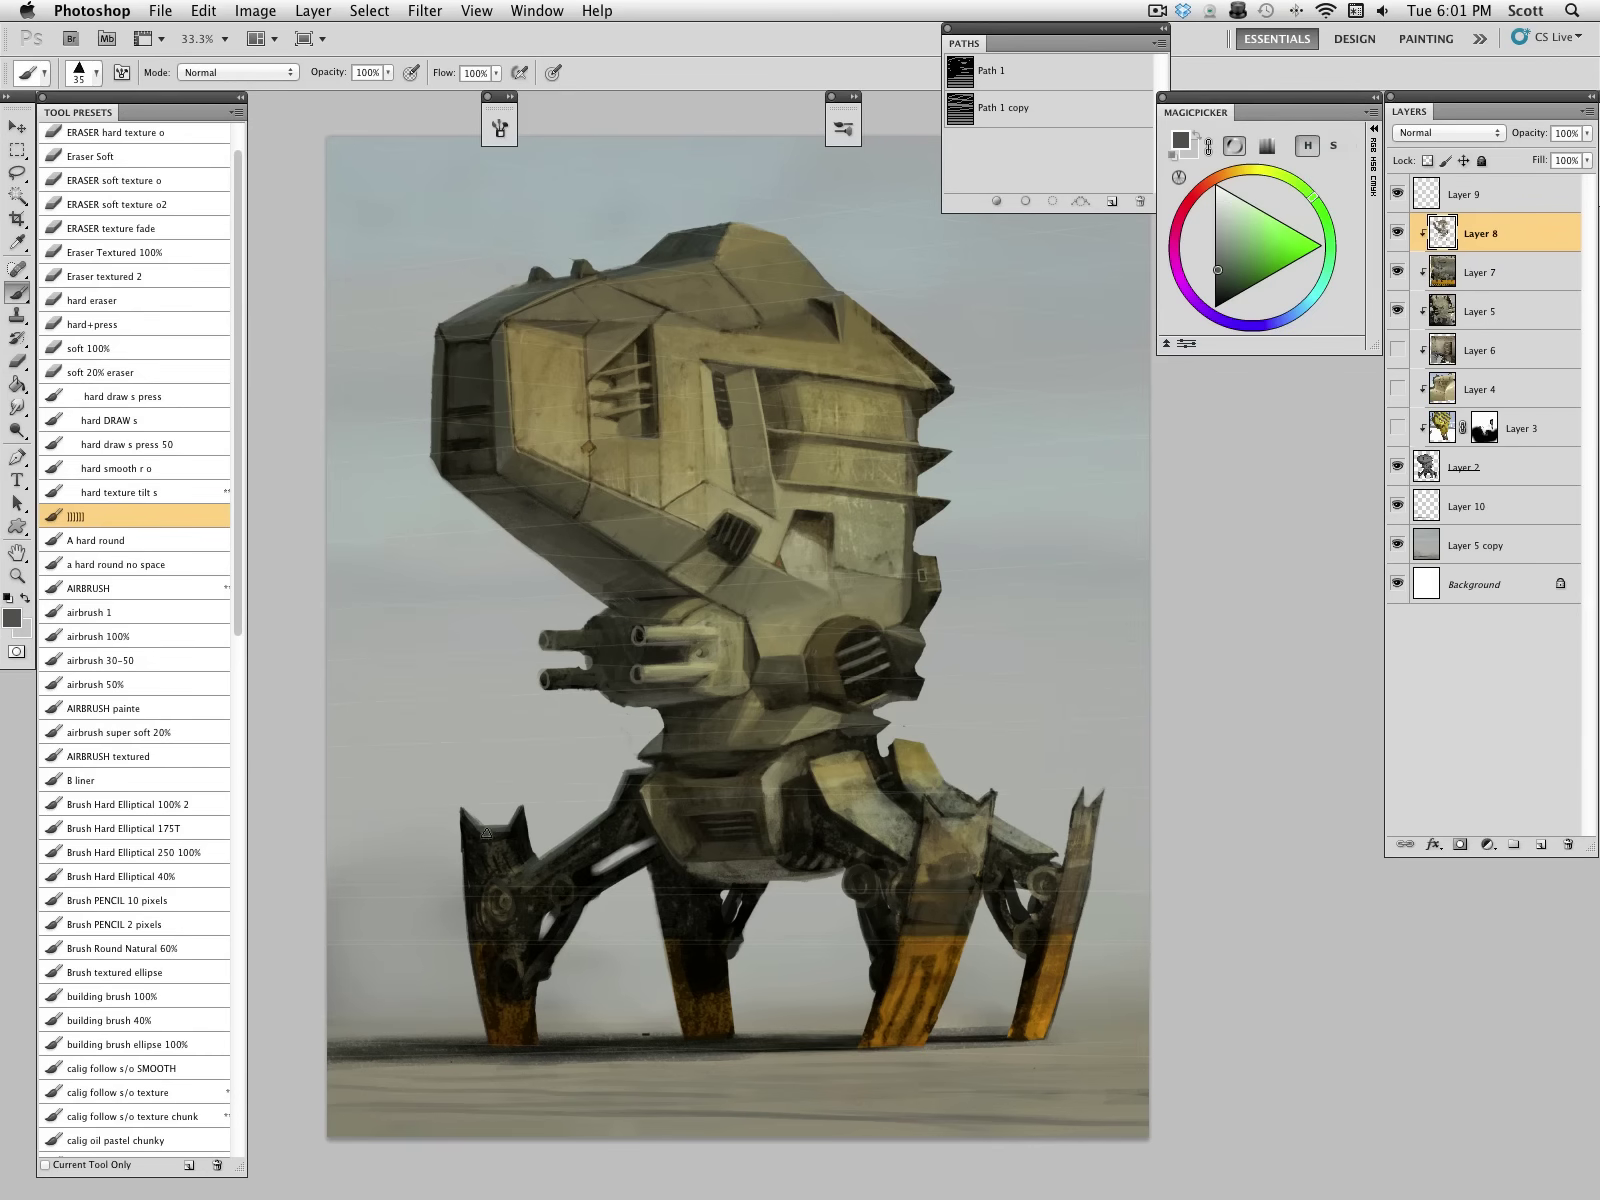
Step: Repaint the forked top and upper plate of the leftmost leg with sampled dark tones
alt+click(519, 822)
drag(475, 827, 504, 831)
alt+click(478, 320)
alt+click(508, 861)
Step: Darken the orange lower sections of the legs with sampled brown and near-black tones
alt+click(501, 1018)
alt+click(512, 980)
drag(711, 1021, 689, 998)
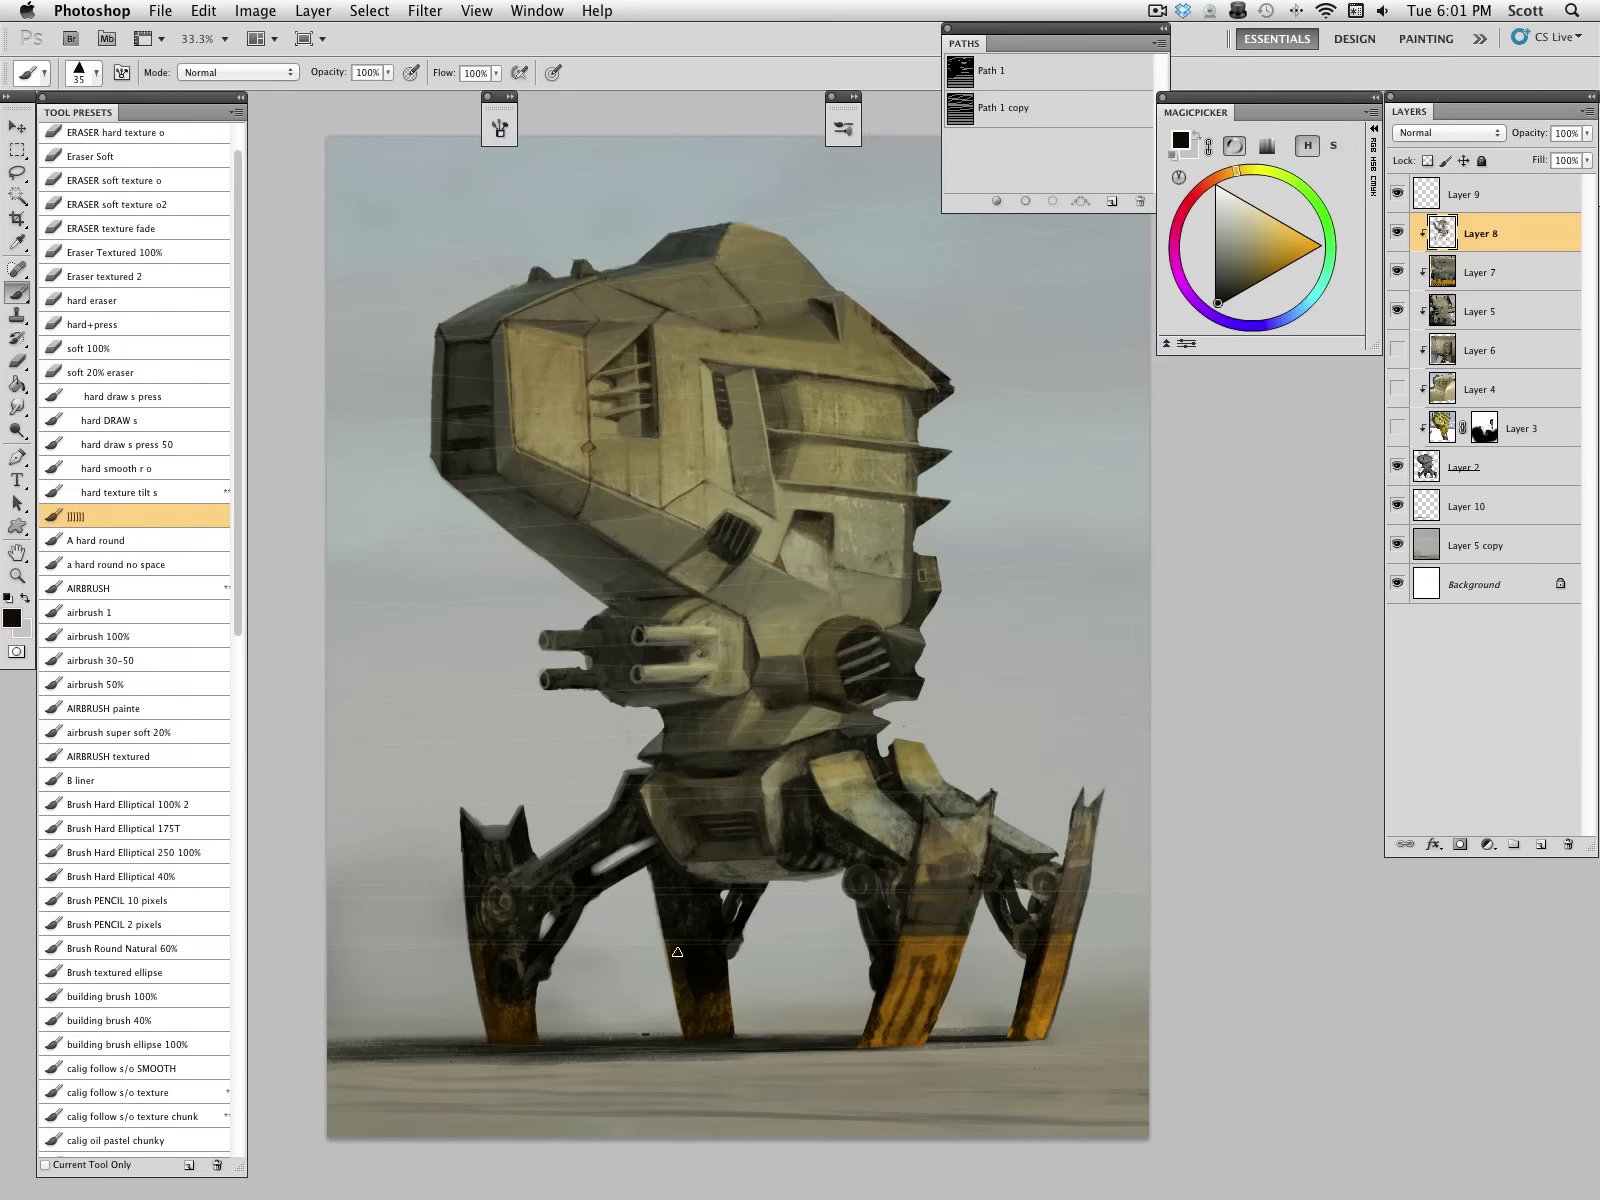
alt+click(890, 1017)
alt+click(892, 940)
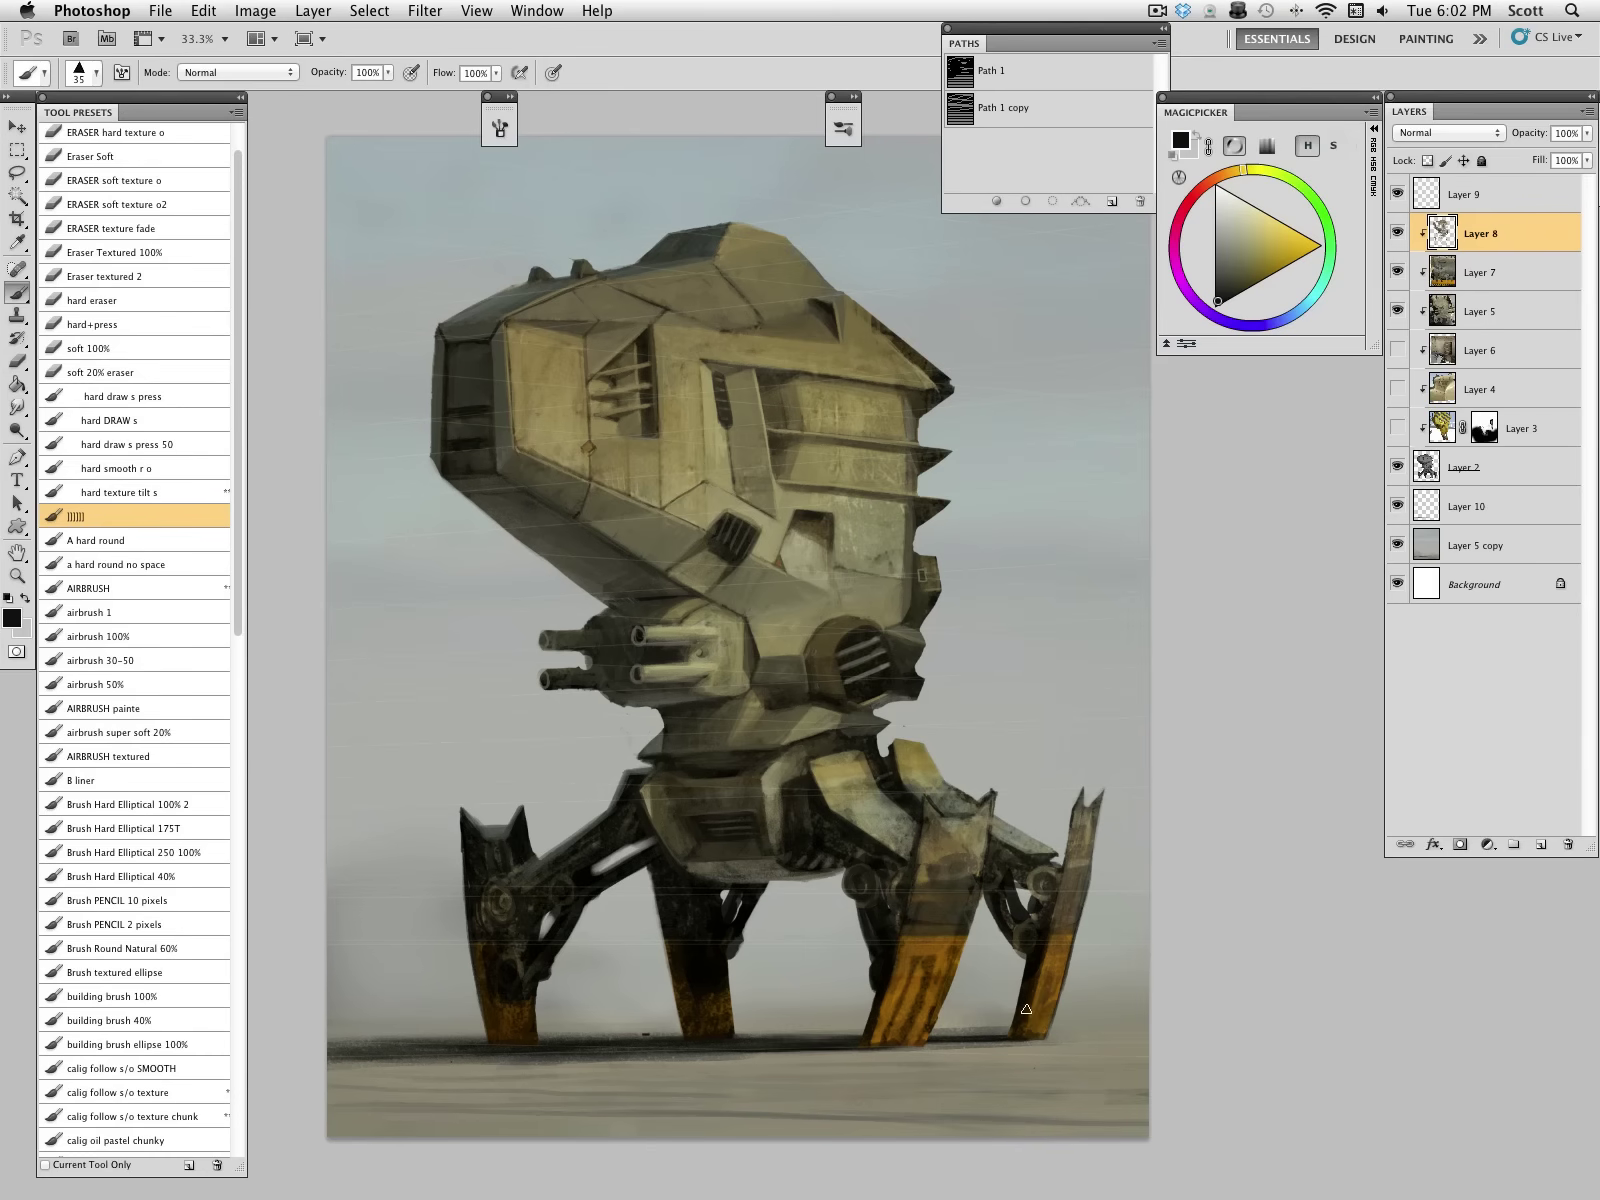
Step: Repaint the front leg's grey armour above the orange section with sampled tones, varying the brush size
alt+click(907, 935)
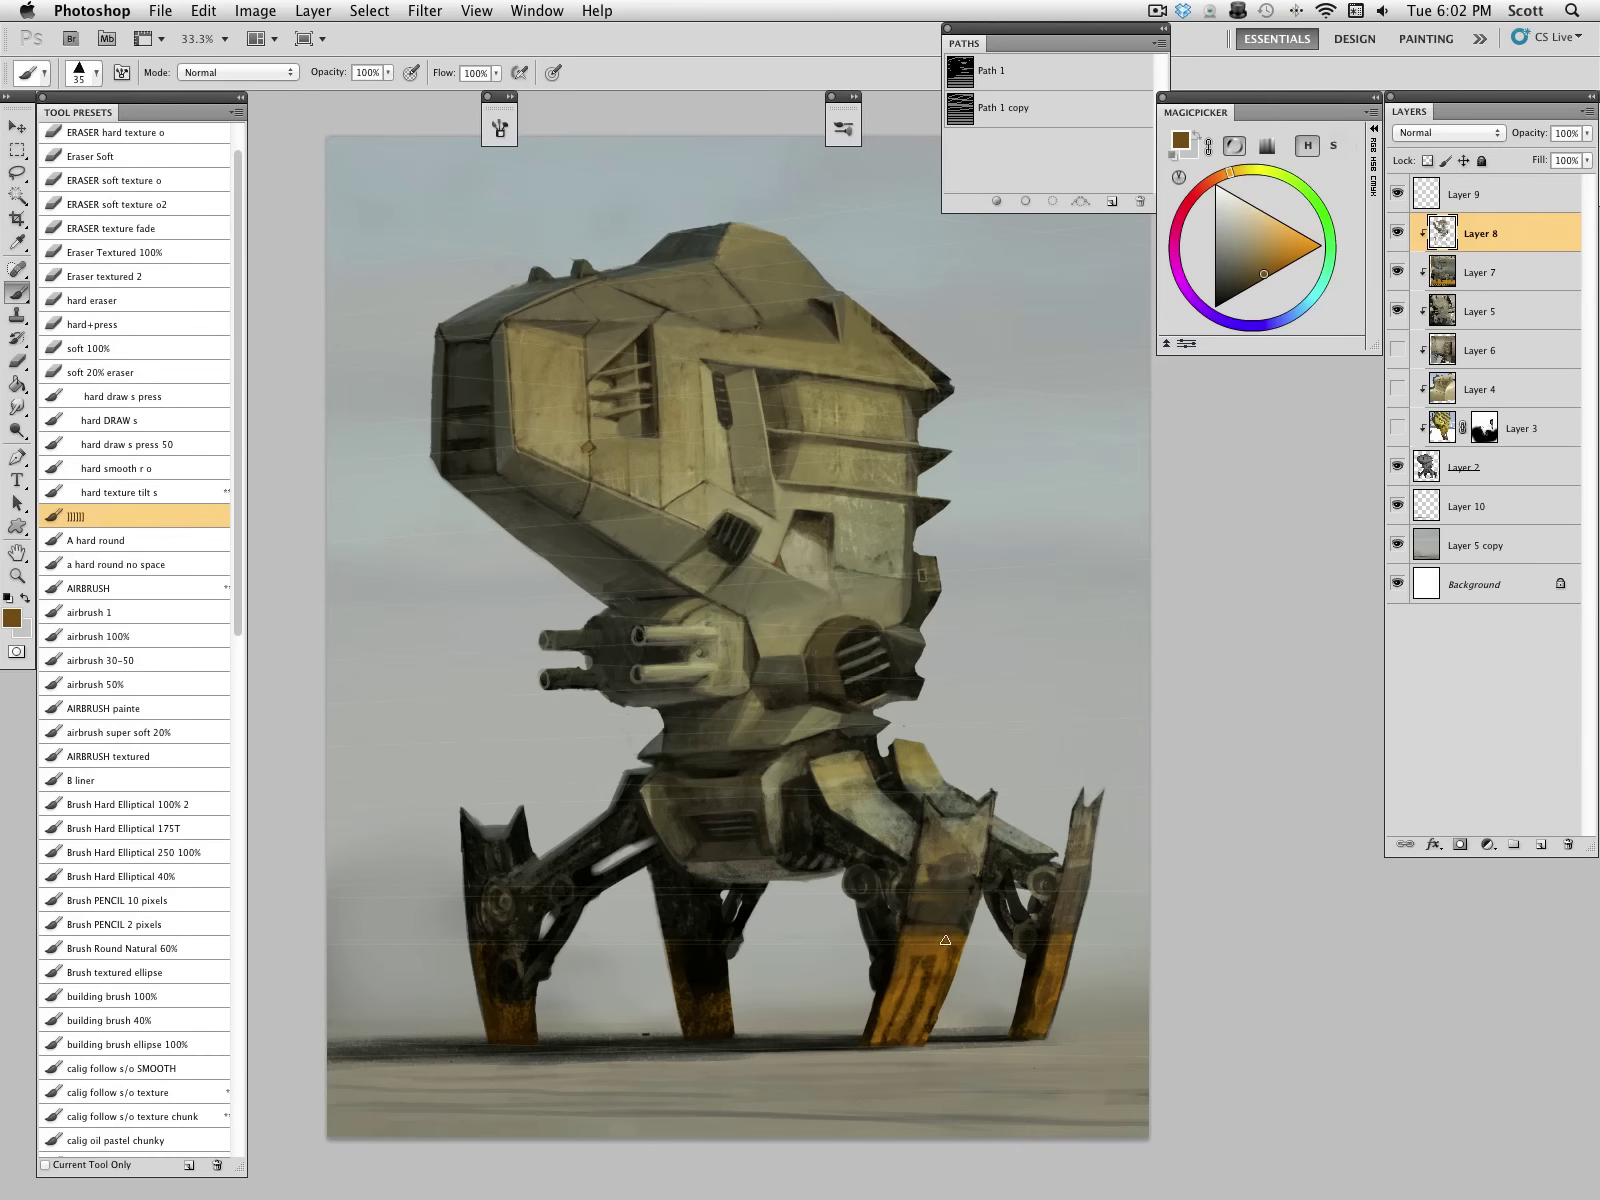
alt+click(922, 926)
mouse_move(921, 928)
mouse_down()
mouse_move(949, 838)
mouse_move(938, 884)
mouse_up()
alt+click(950, 842)
key(])
alt+click(946, 826)
key([)
key([)
mouse_move(932, 808)
mouse_down()
mouse_move(976, 847)
mouse_move(971, 882)
mouse_move(987, 799)
mouse_move(970, 858)
mouse_move(911, 761)
mouse_move(937, 815)
mouse_up()
Step: Lighten the front leg's pointed knee guard with sampled olive tones and a smaller brush
alt+click(984, 858)
alt+click(967, 826)
alt+click(934, 822)
alt+click(907, 763)
key([)
key([)
key([)
key([)
alt+click(962, 845)
key(bracketright)
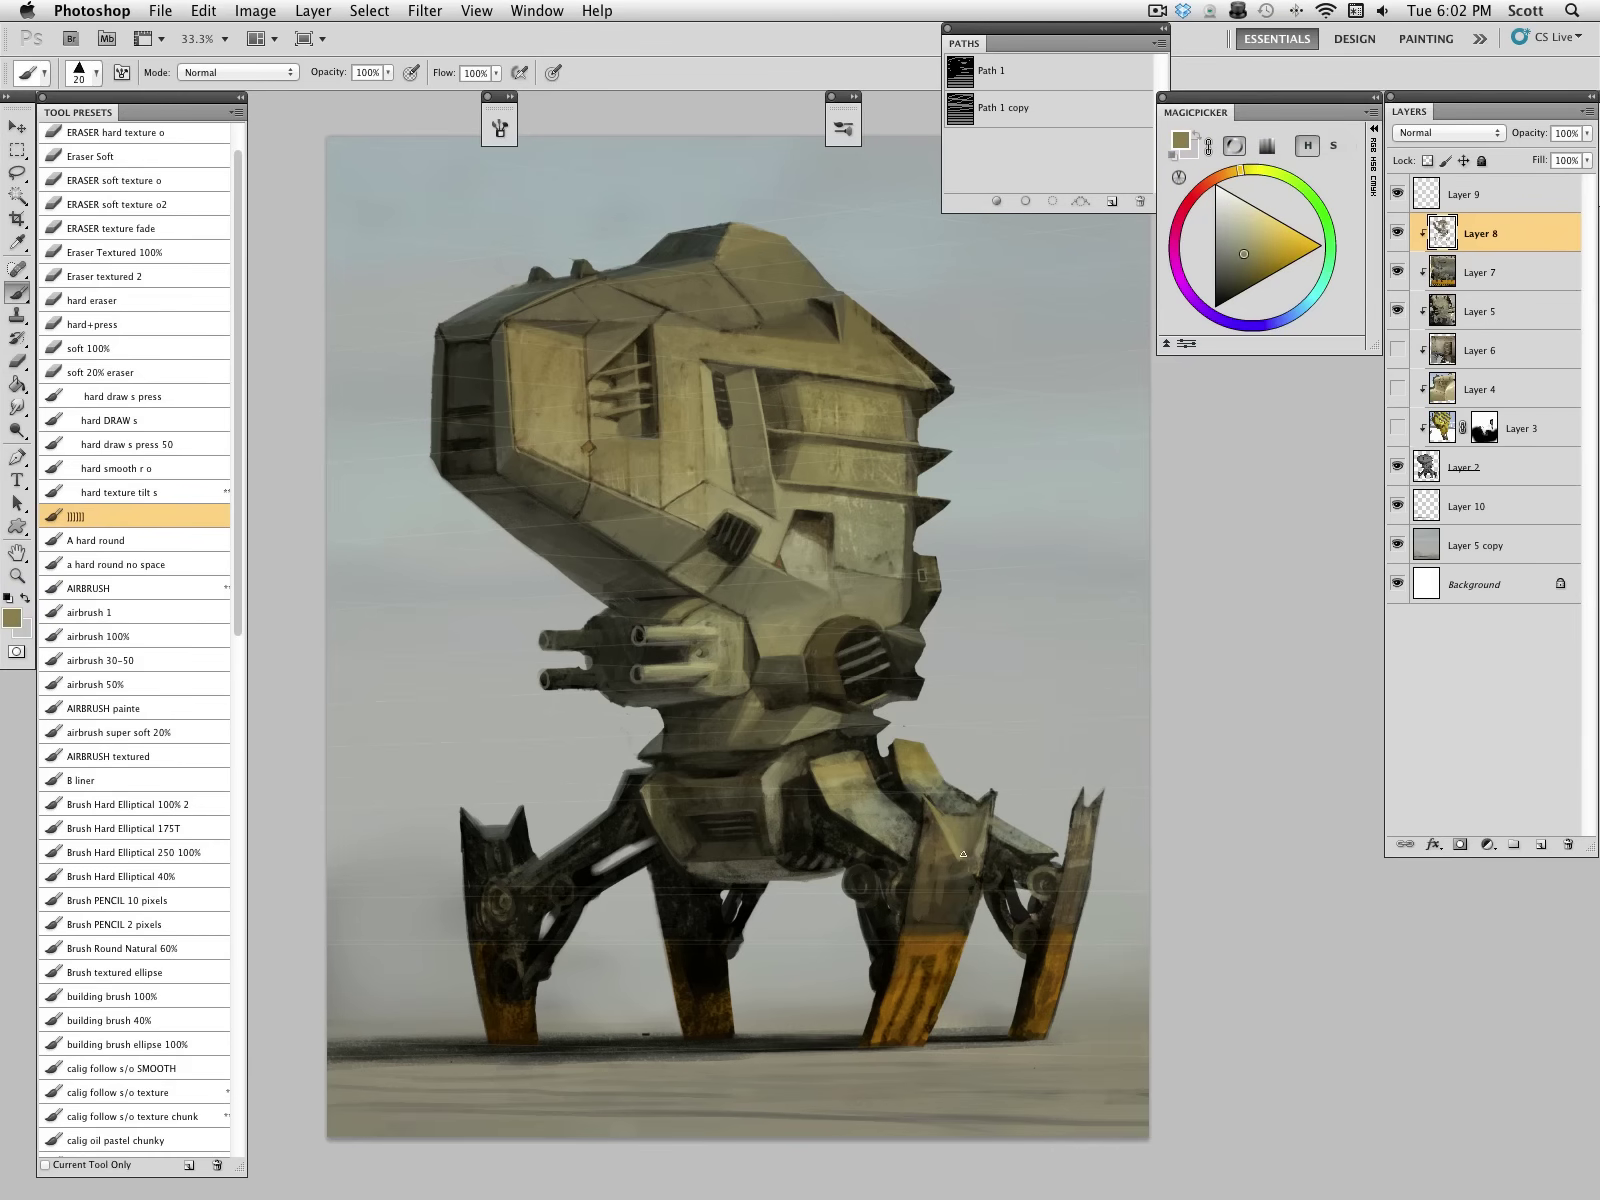
Step: Refine the pointed tips of the front and rightmost legs with sampled olive tones at brush size 20
alt+click(945, 837)
alt+click(992, 795)
alt+click(989, 795)
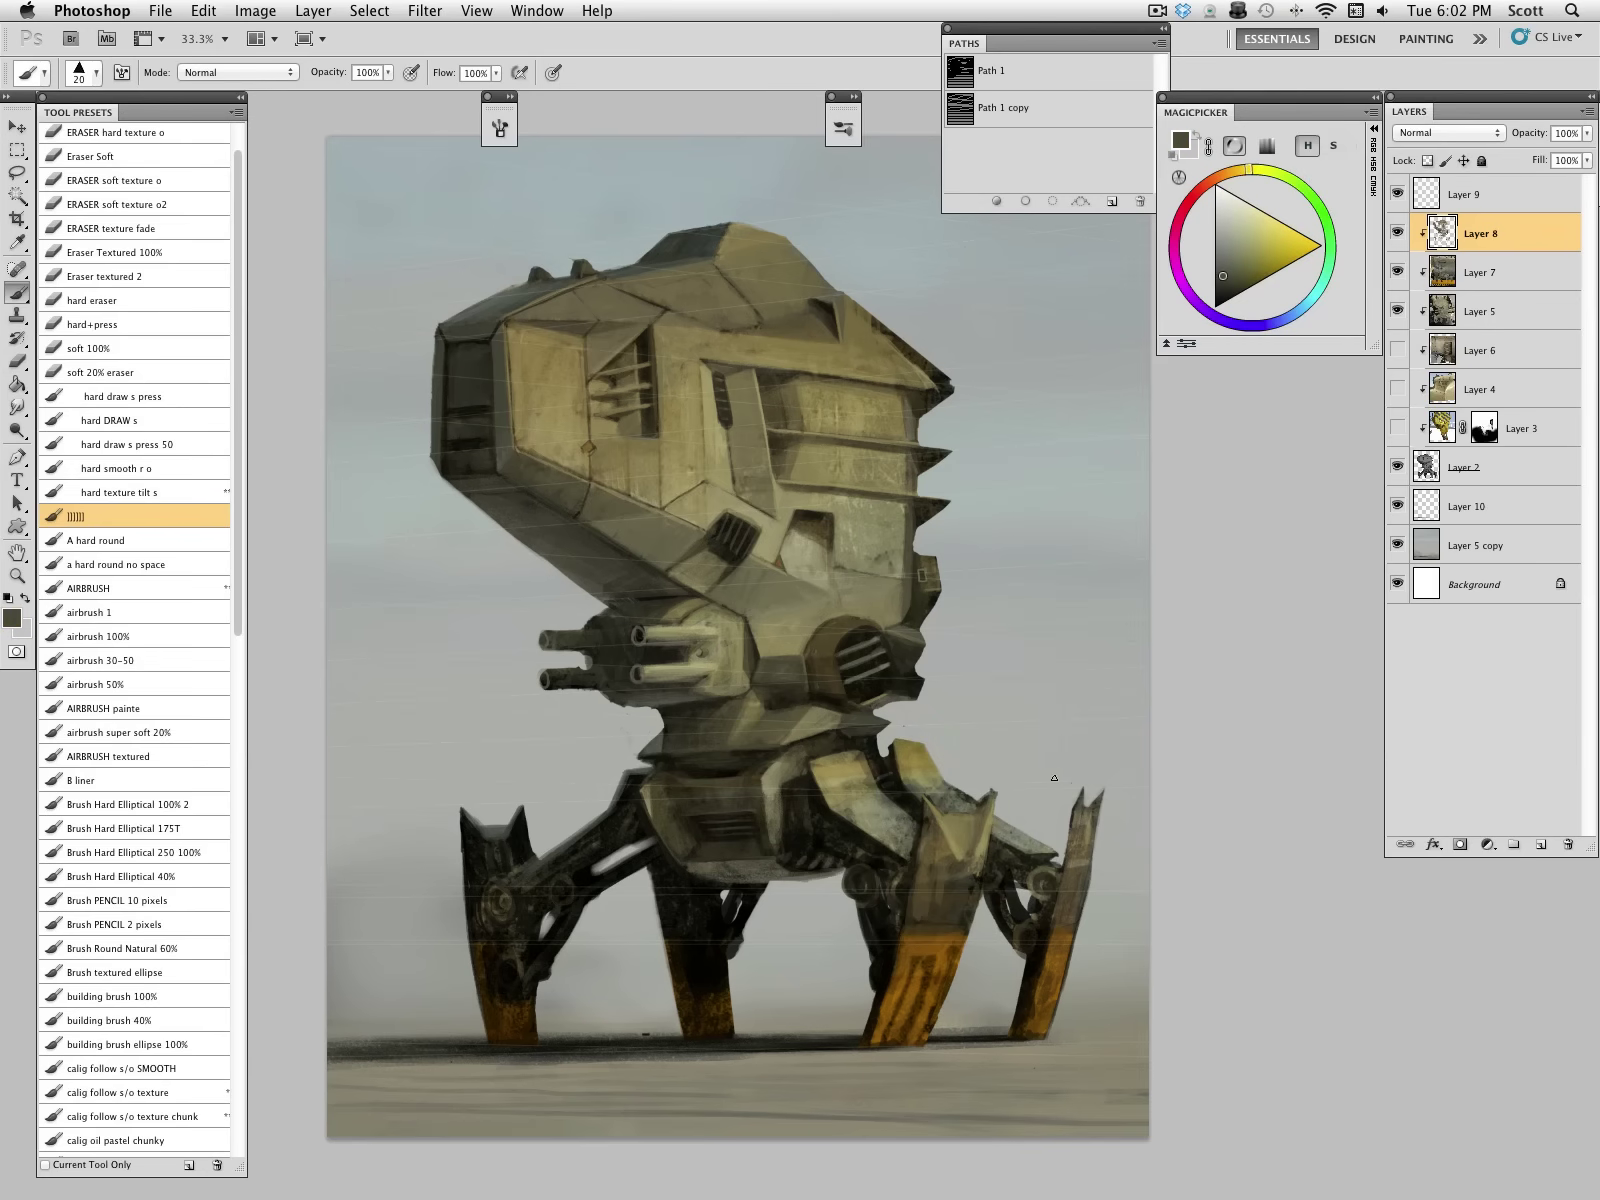
alt+click(1089, 808)
alt+click(1092, 836)
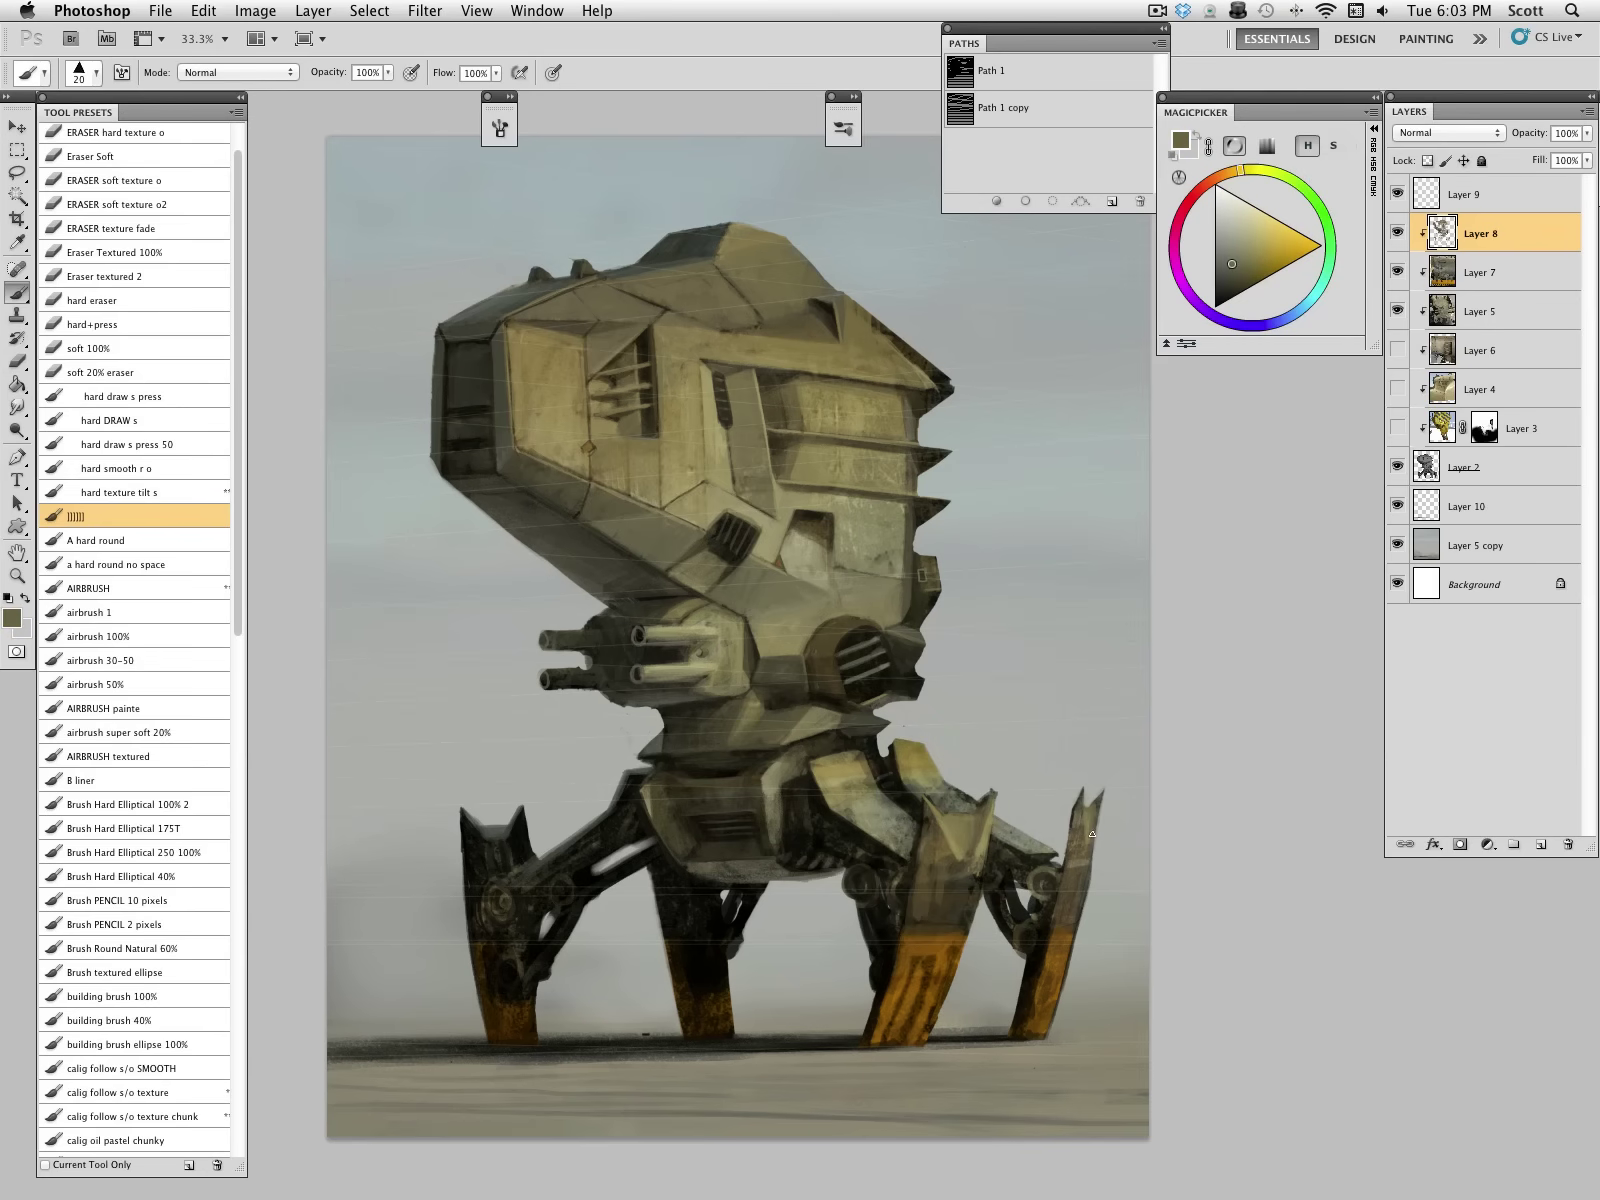
alt+click(1087, 845)
Step: Shape the front knee guard into lit and shaded facets with sampled tones, ending at brush size 25
alt+click(958, 865)
alt+click(936, 824)
drag(922, 833, 965, 862)
alt+click(937, 806)
drag(941, 825, 967, 865)
alt+click(901, 776)
alt+click(954, 836)
alt+click(938, 840)
key(bracketright)
key(bracketright)
drag(923, 812, 926, 865)
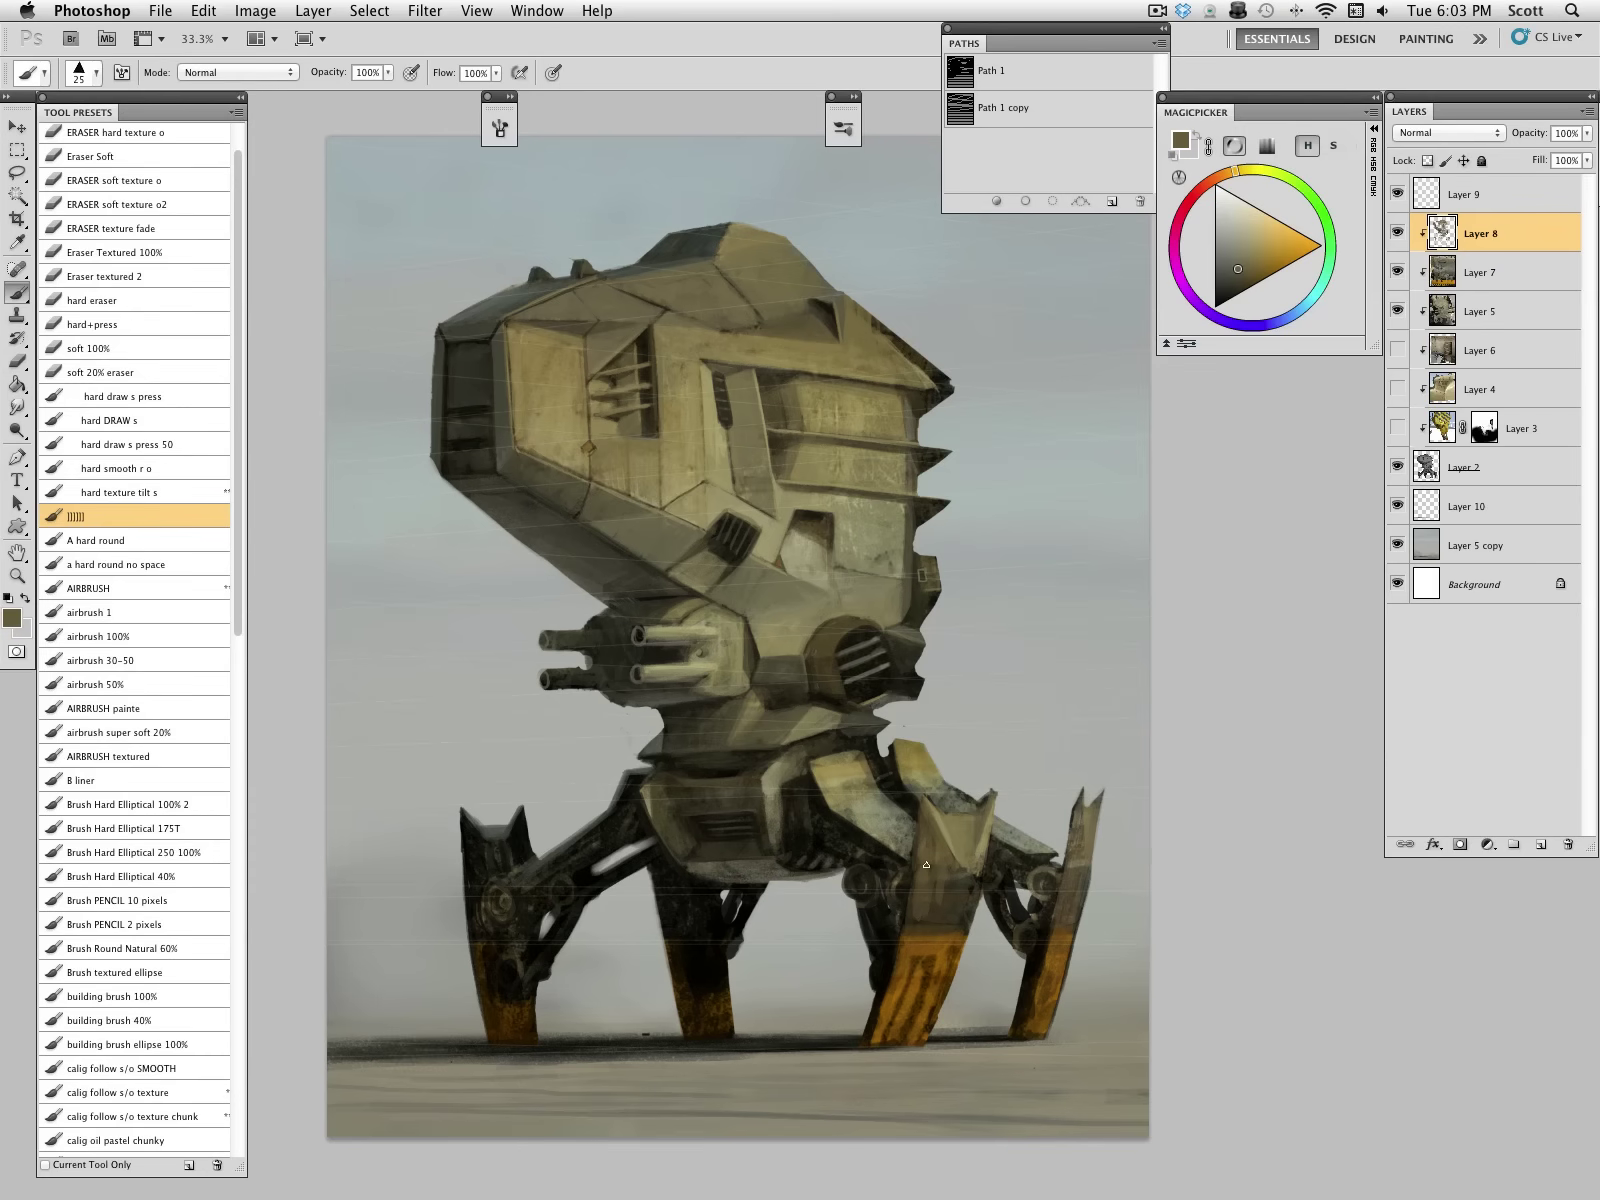
Step: Sharpen the front leg's shaded lower facet and right edge with sampled dark tones at brush sizes 10 to 15
alt+click(980, 877)
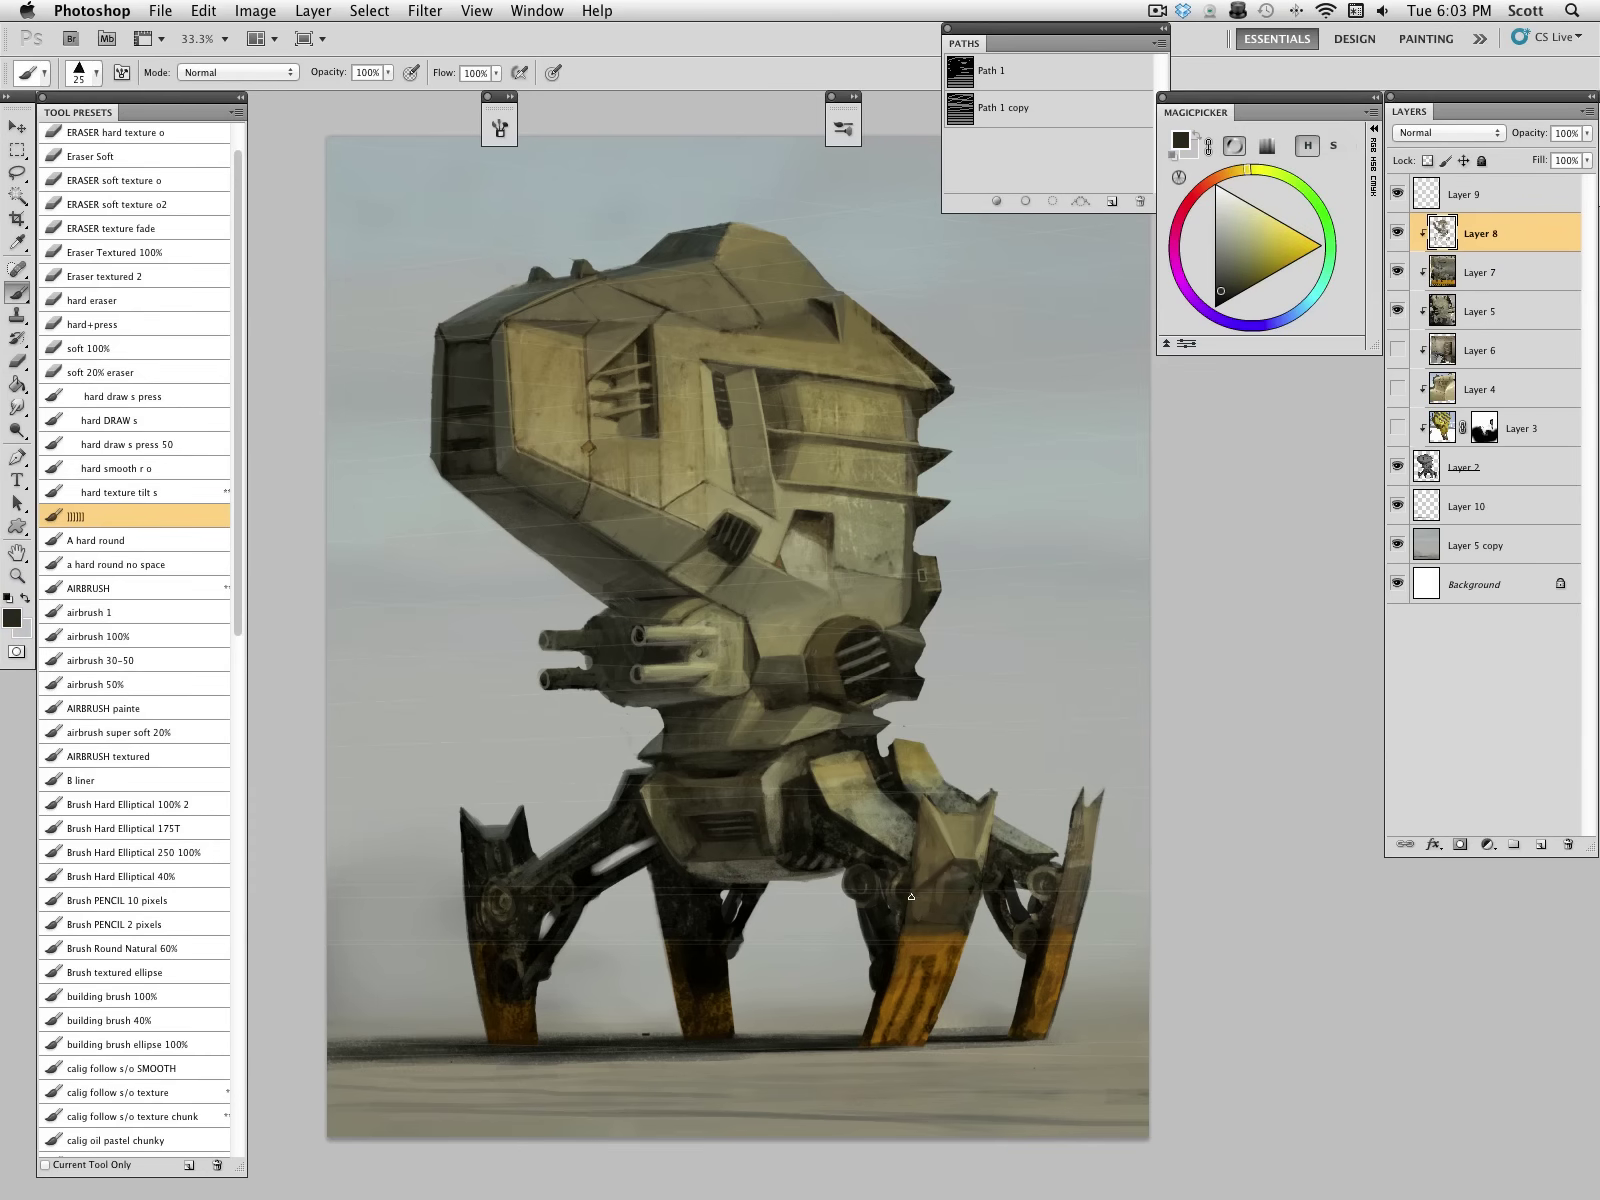
key(bracketleft)
key(bracketleft)
alt+click(941, 861)
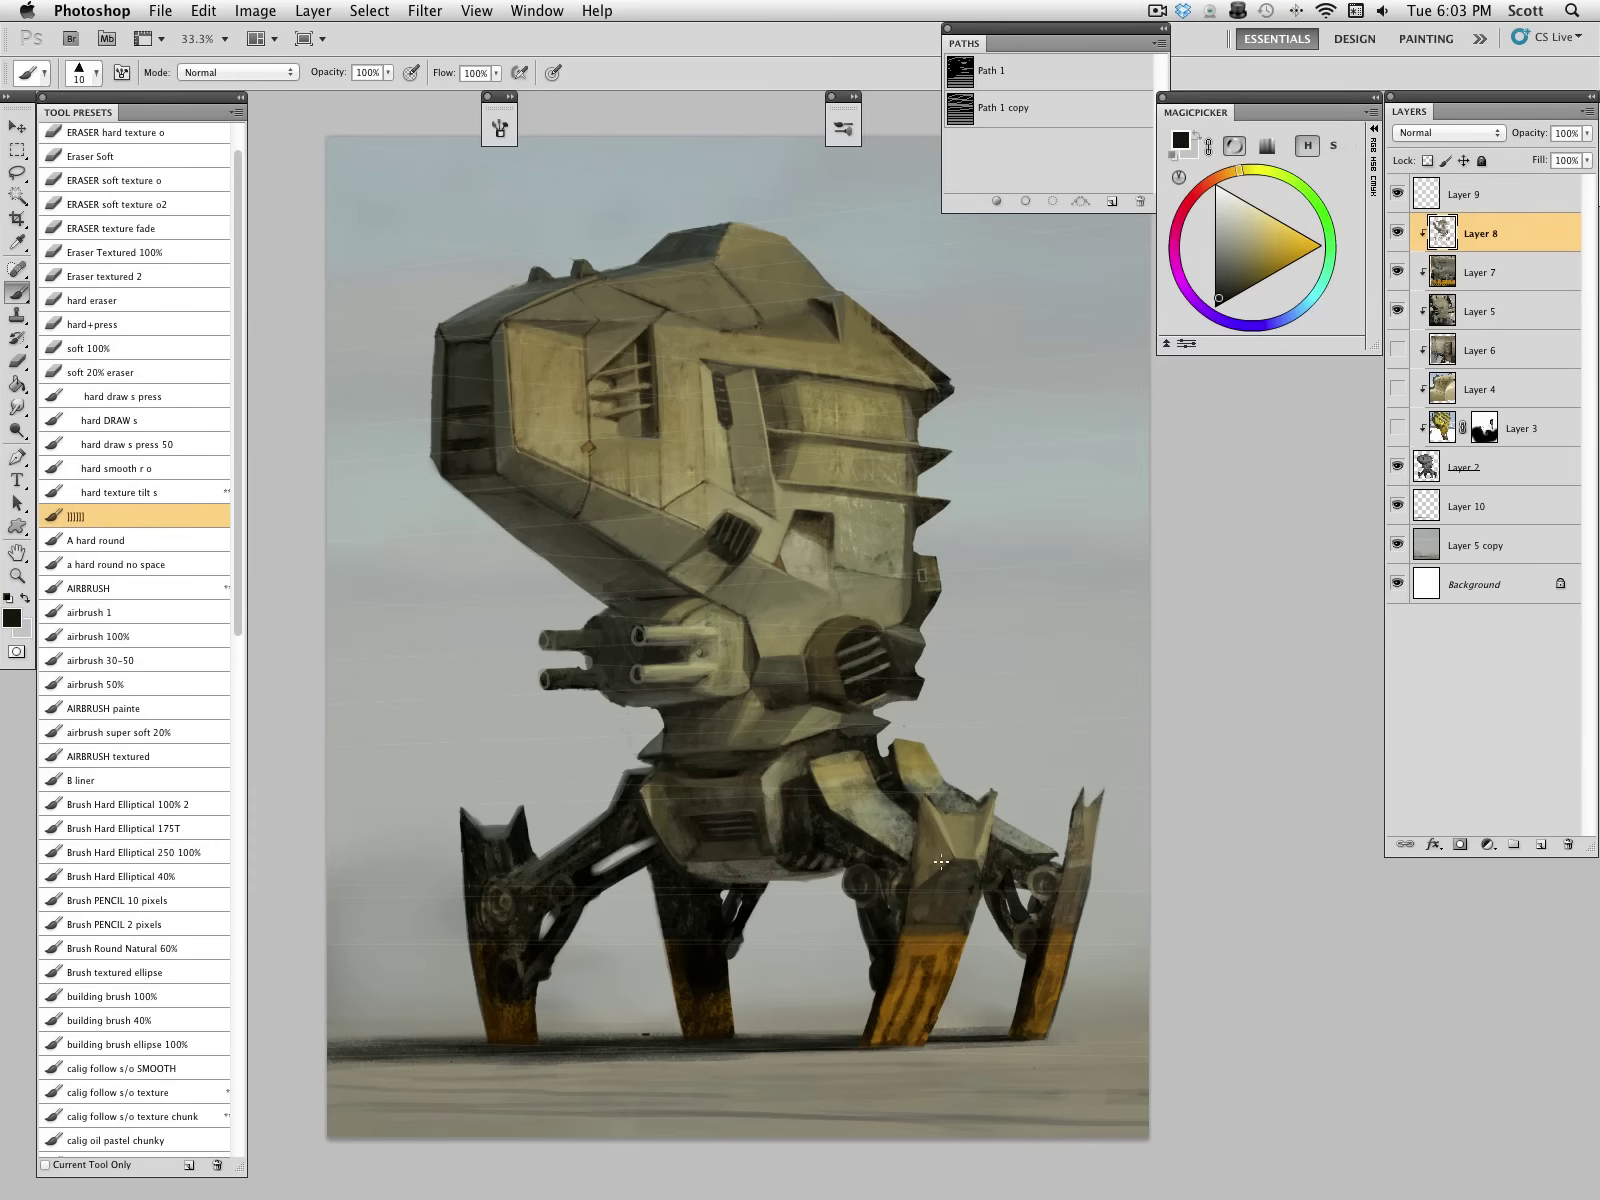
mouse_move(981, 864)
mouse_down()
mouse_move(974, 905)
mouse_move(979, 890)
mouse_up()
alt+click(990, 850)
key(bracketright)
alt+click(988, 846)
alt+click(979, 891)
alt+click(972, 893)
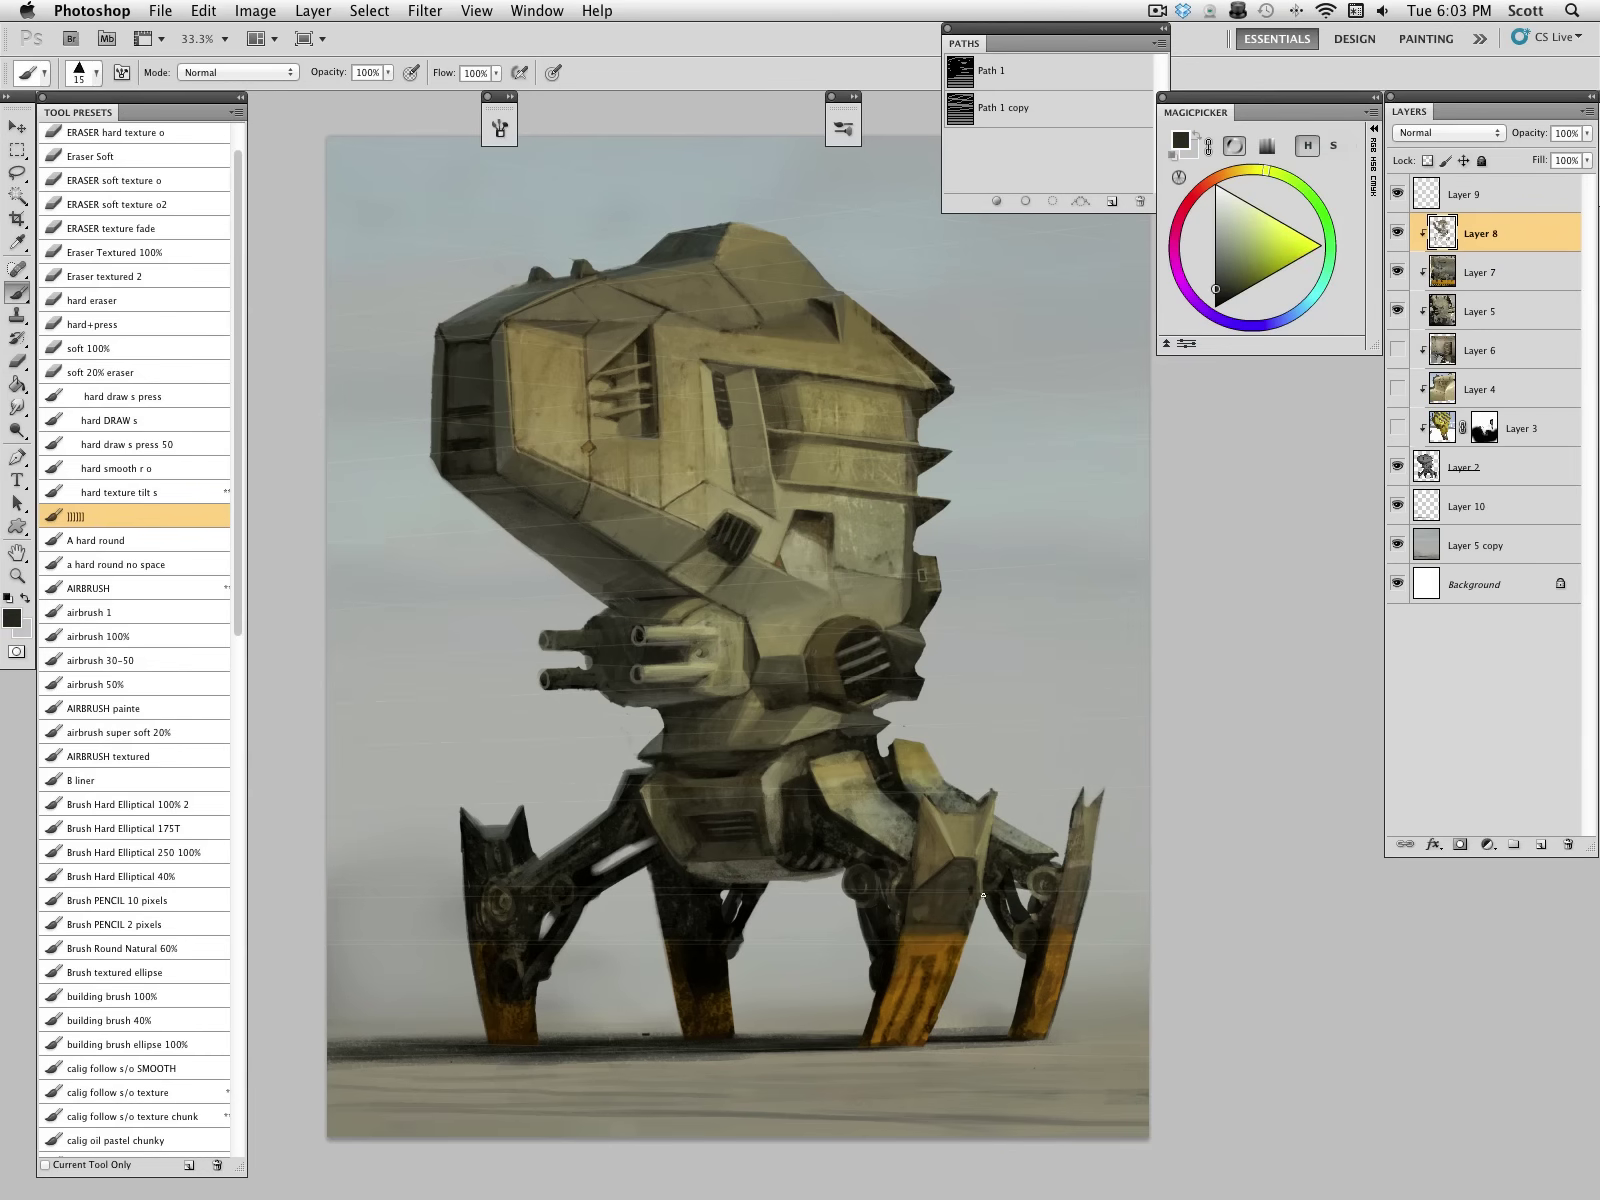
alt+click(949, 833)
key(bracketleft)
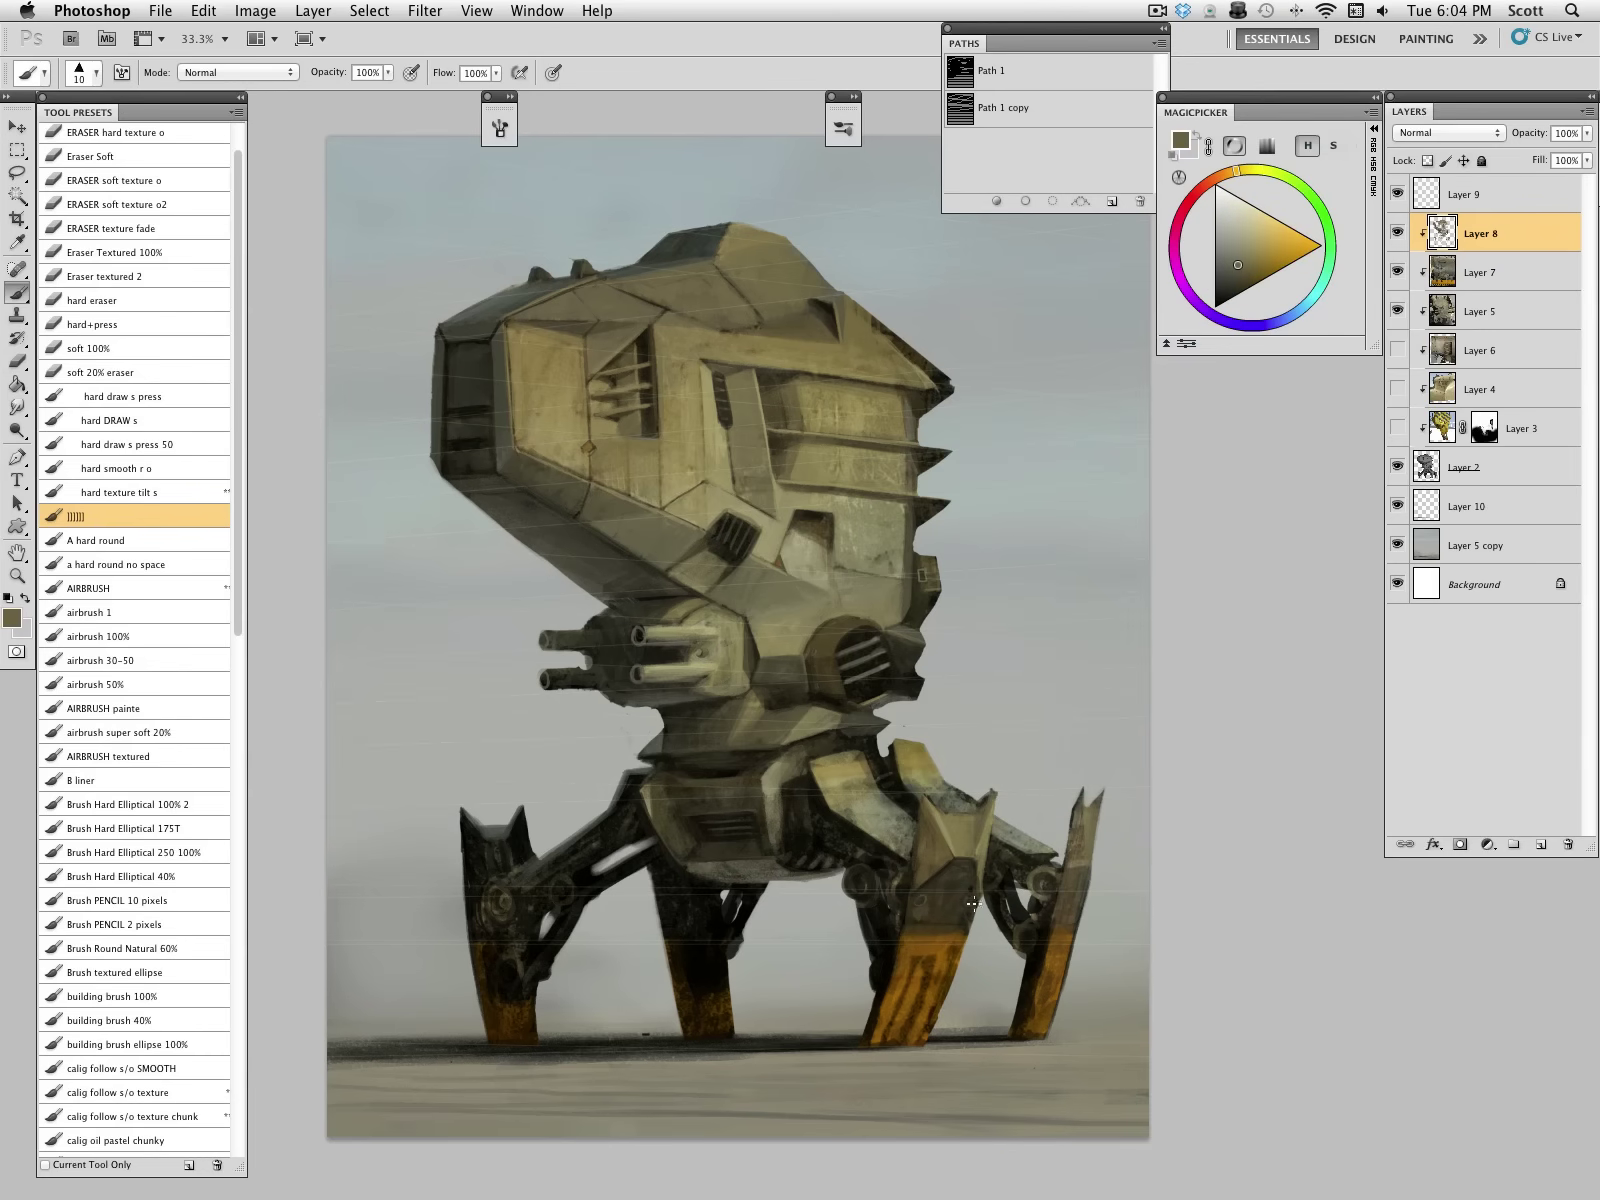
Step: Repaint the grey plate between the front knee guard and the orange section with sampled tones at about brush size 25
alt+click(958, 928)
key(bracketright)
key(bracketright)
alt+click(985, 886)
alt+click(945, 922)
key(bracketright)
alt+click(947, 897)
alt+click(970, 876)
key(bracketleft)
alt+click(966, 879)
alt+click(956, 912)
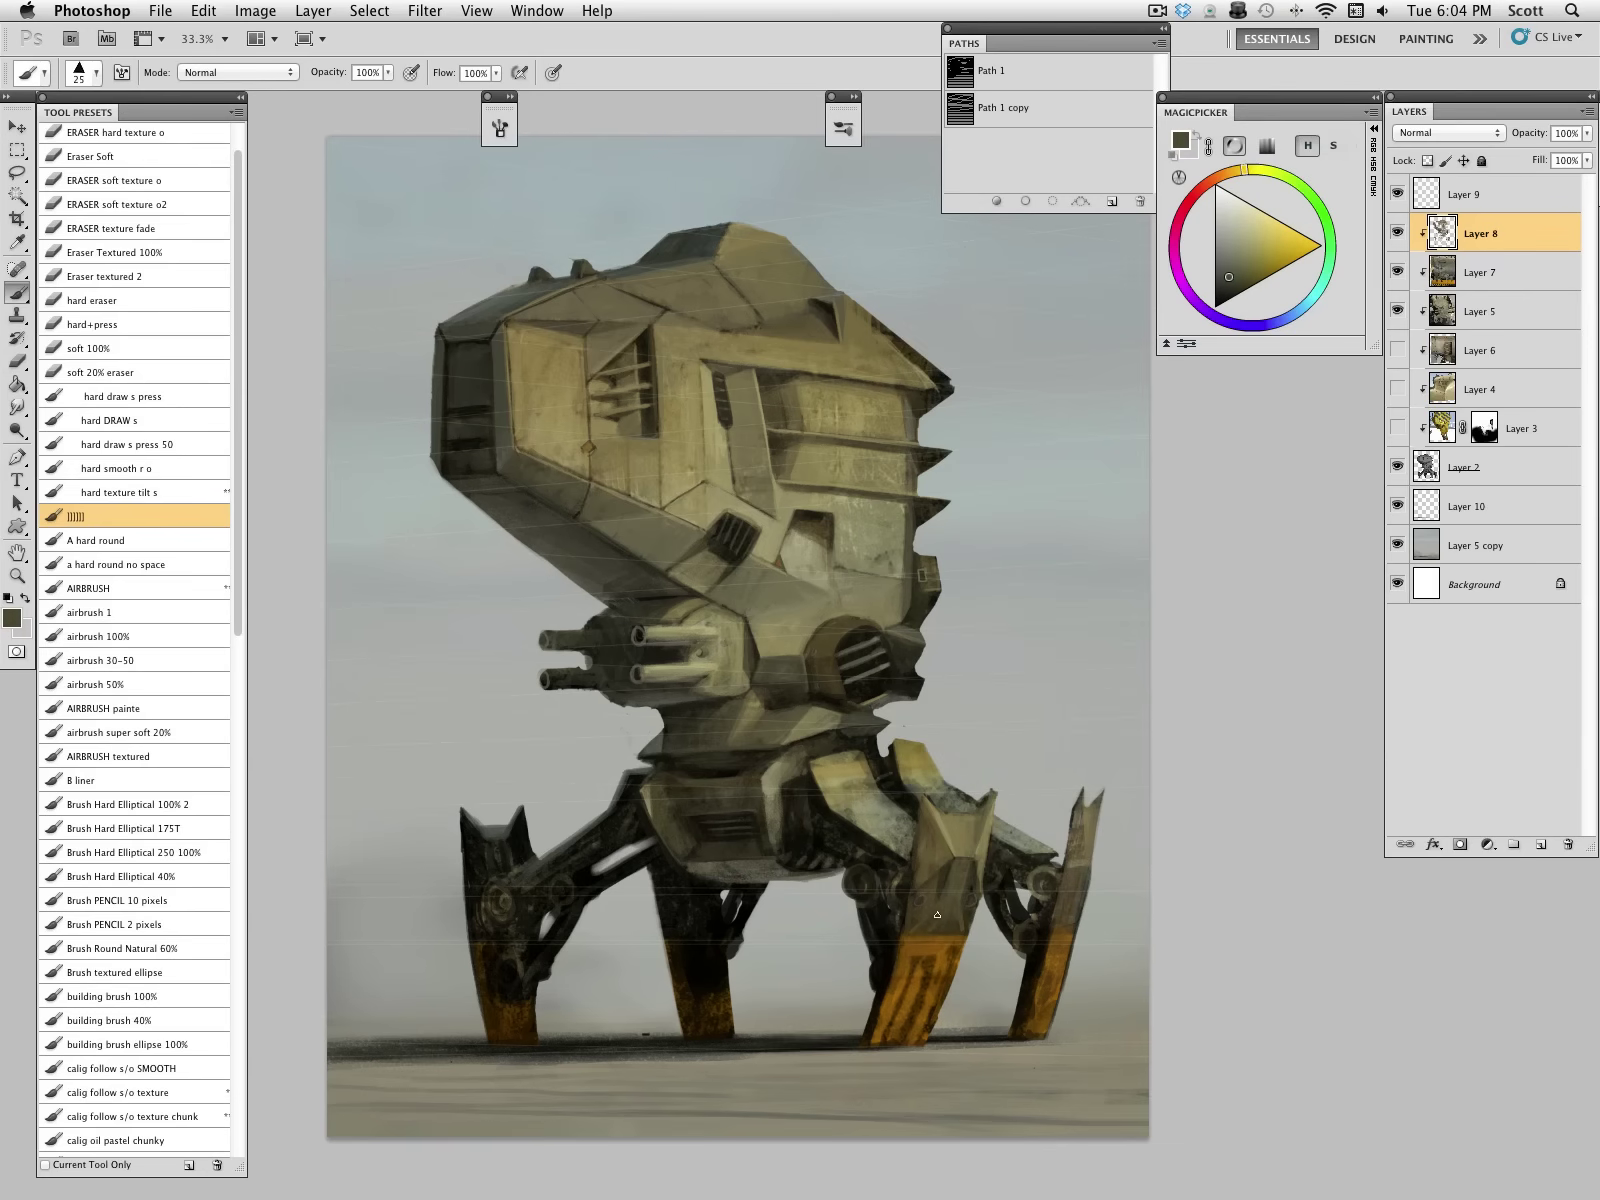
Step: Block in a raised form on the grey plate below the front knee guard with sampled tones
alt+click(934, 901)
alt+click(941, 857)
alt+click(947, 872)
key([)
alt+click(961, 868)
alt+click(986, 876)
Step: Define the raised form below the front knee guard with dark outlines and a light edge at brush size 10
key(bracketleft)
alt+click(975, 875)
alt+click(1091, 867)
alt+click(1003, 890)
key(bracketleft)
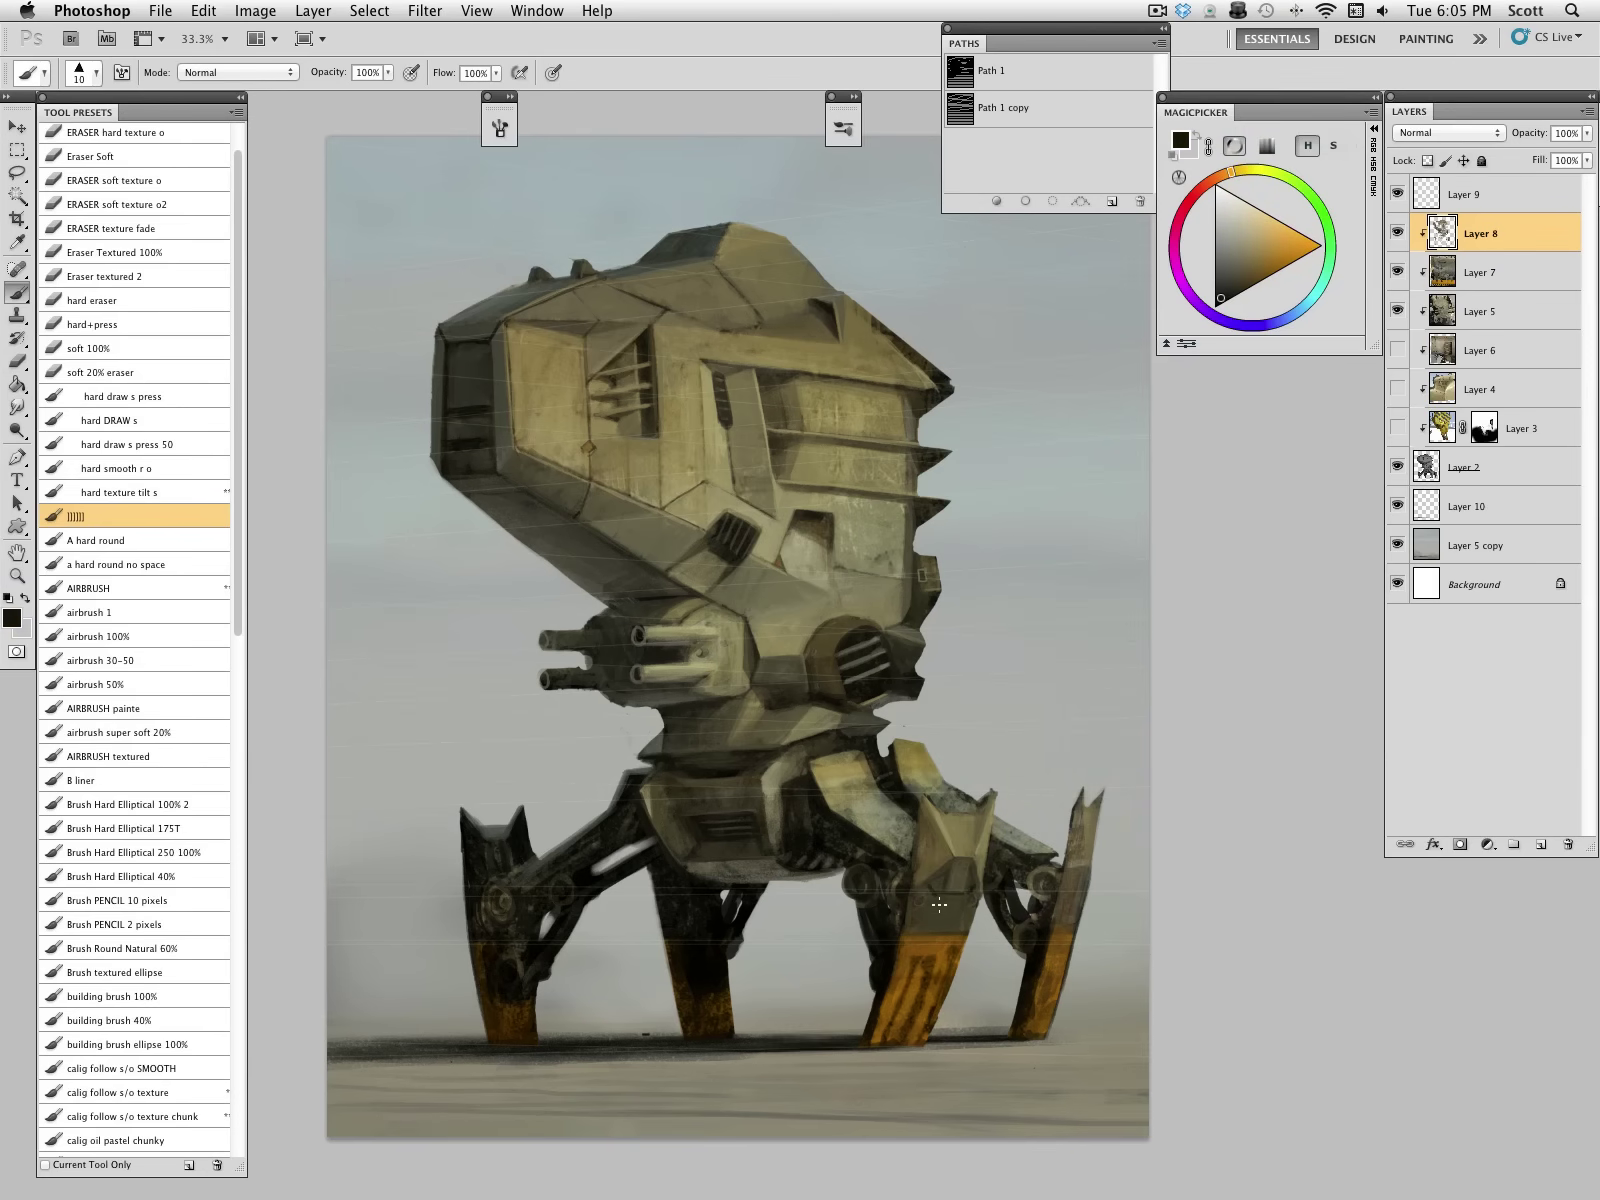
alt+click(970, 900)
alt+click(956, 830)
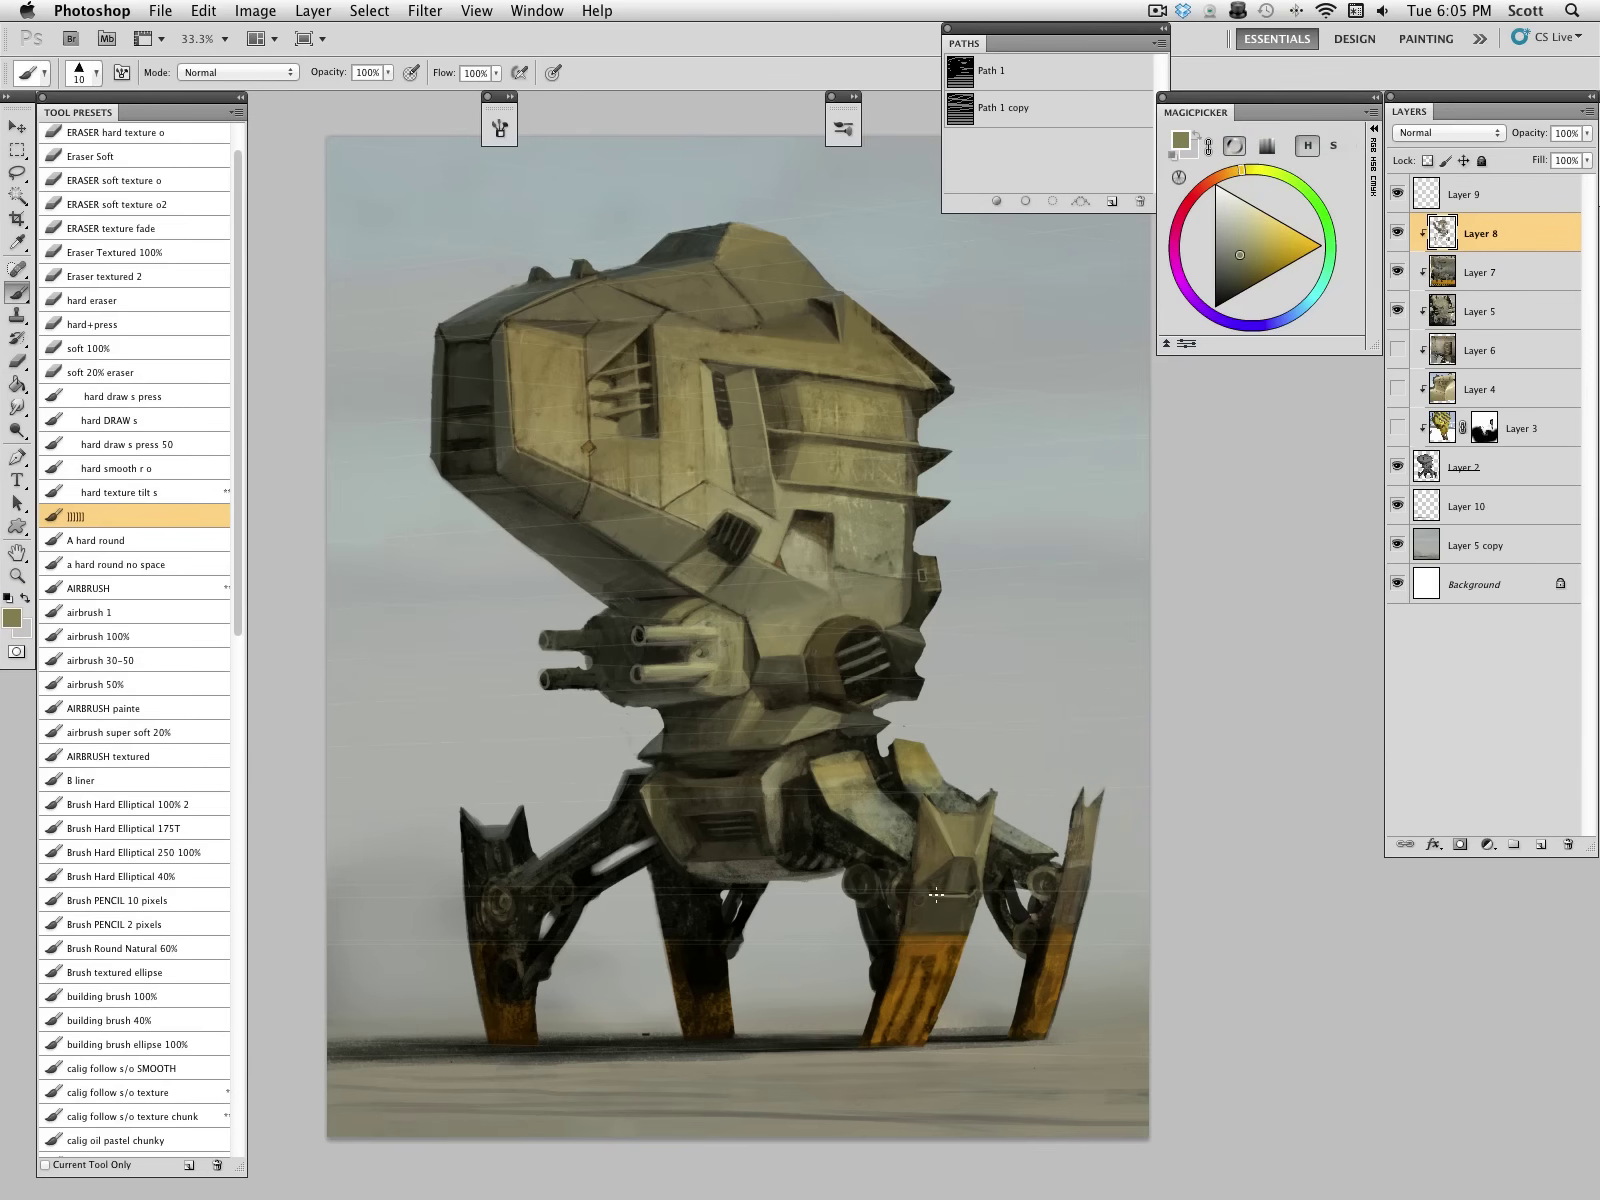
alt+click(935, 908)
Step: Repaint the front leg's orange section with long strokes of sampled orange-brown tones, using a larger brush
key(bracketright)
key(bracketright)
key(bracketright)
alt+click(997, 1058)
drag(934, 903, 867, 1038)
alt+click(908, 946)
alt+click(896, 995)
mouse_move(935, 943)
mouse_down()
mouse_move(908, 1030)
mouse_move(914, 1010)
mouse_up()
drag(948, 962, 918, 1038)
alt+click(912, 980)
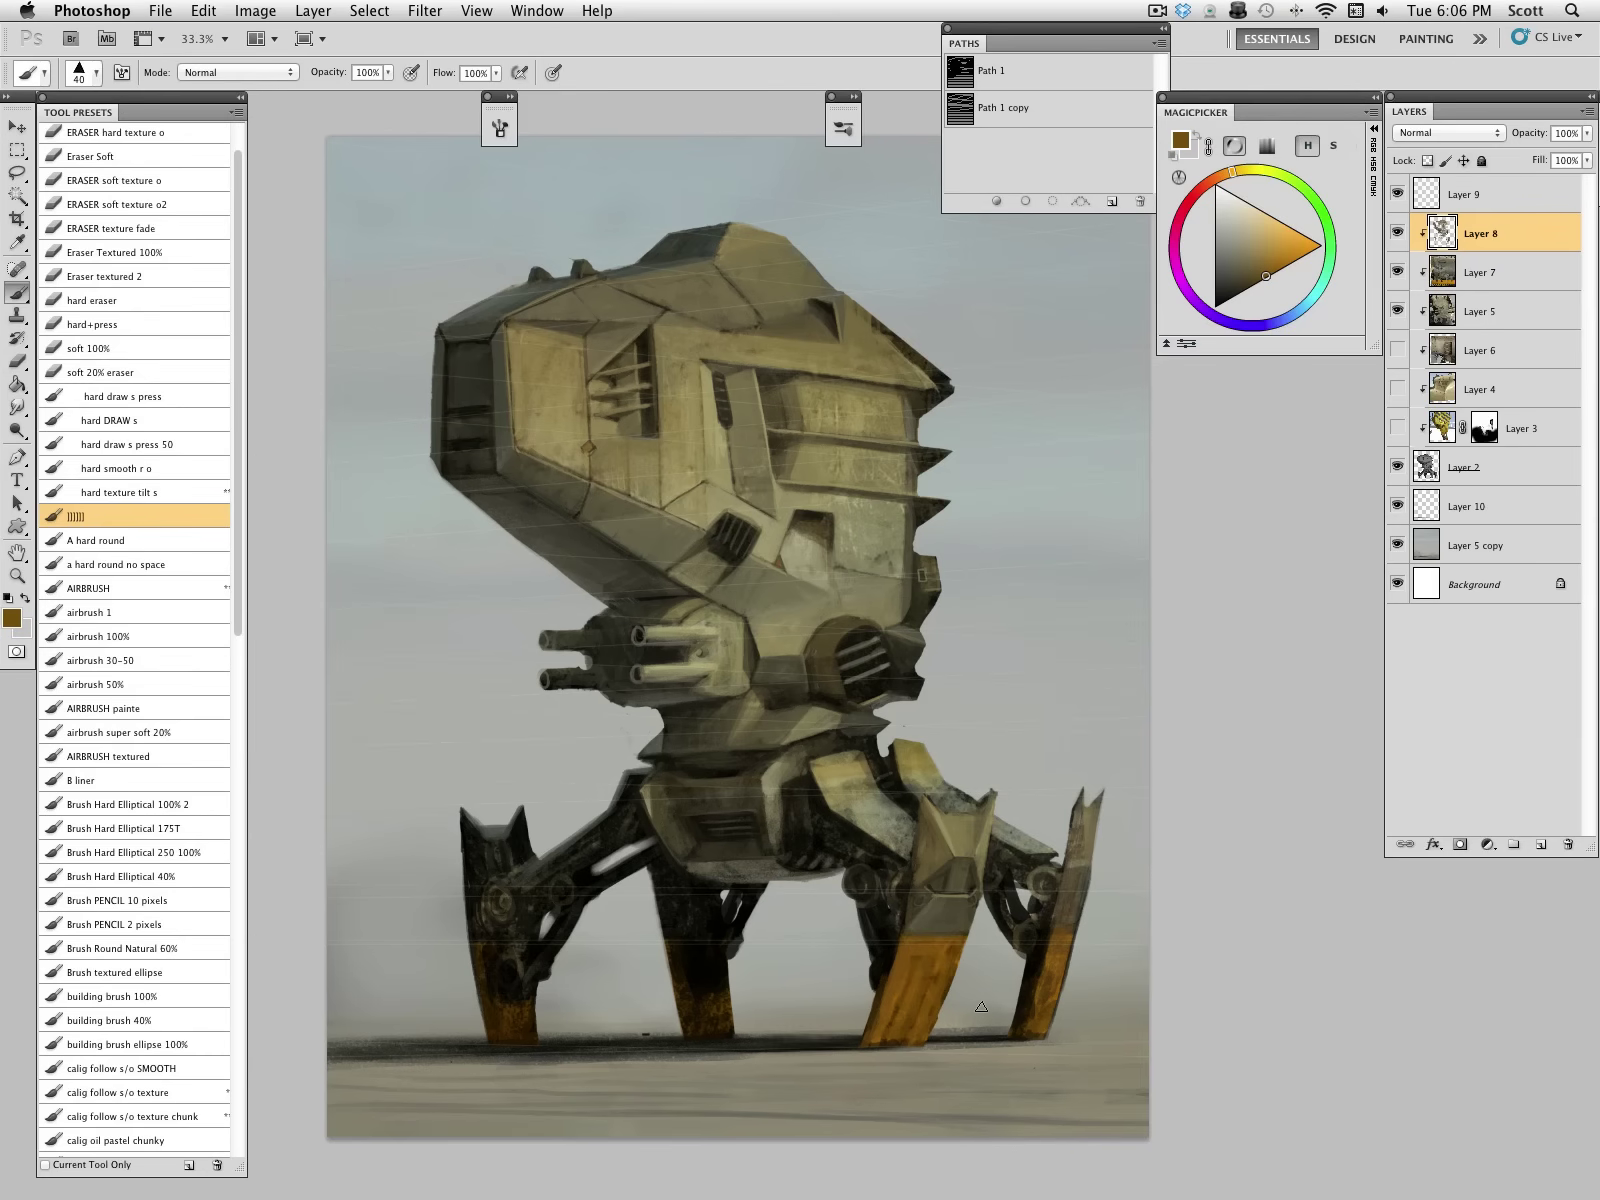
Step: Repaint the side of the round vent housing at the waist with sampled dark grey-olive tones
alt+click(921, 755)
alt+click(830, 640)
click(1261, 239)
key(bracketleft)
key(bracketleft)
key(bracketleft)
alt+click(852, 628)
key(bracketright)
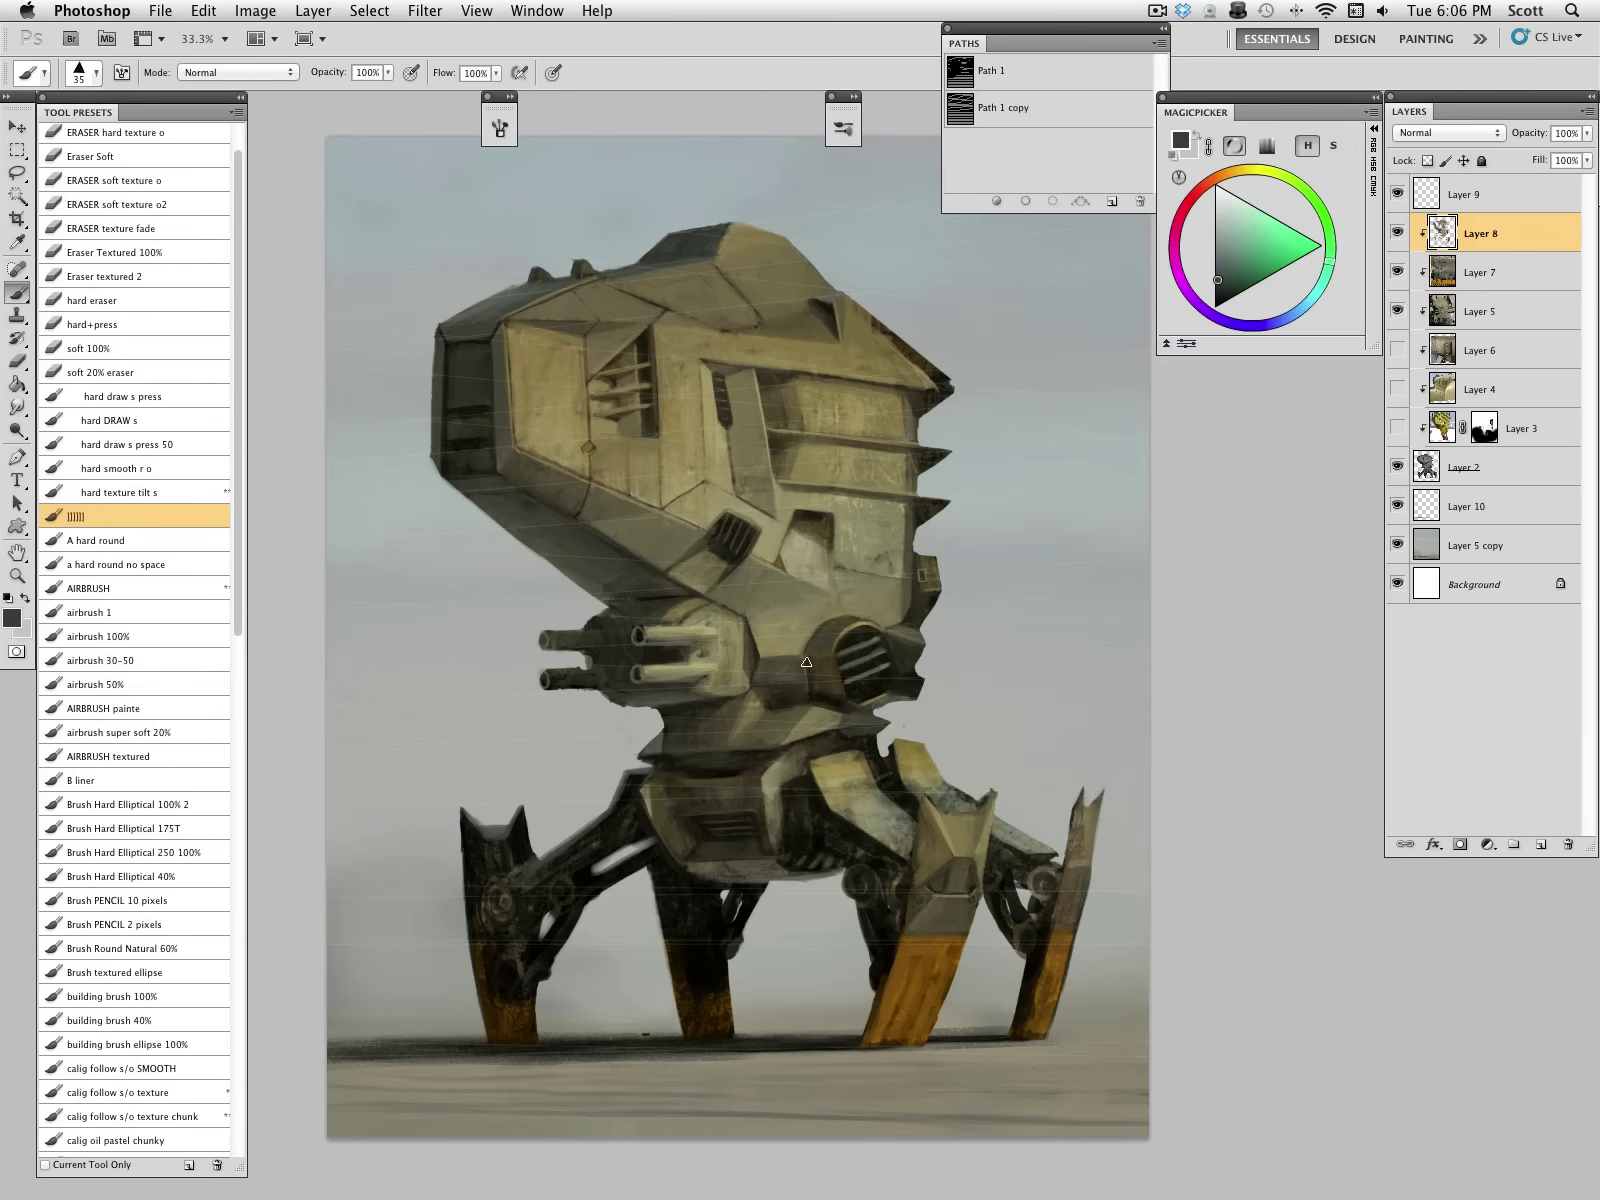
alt+click(816, 660)
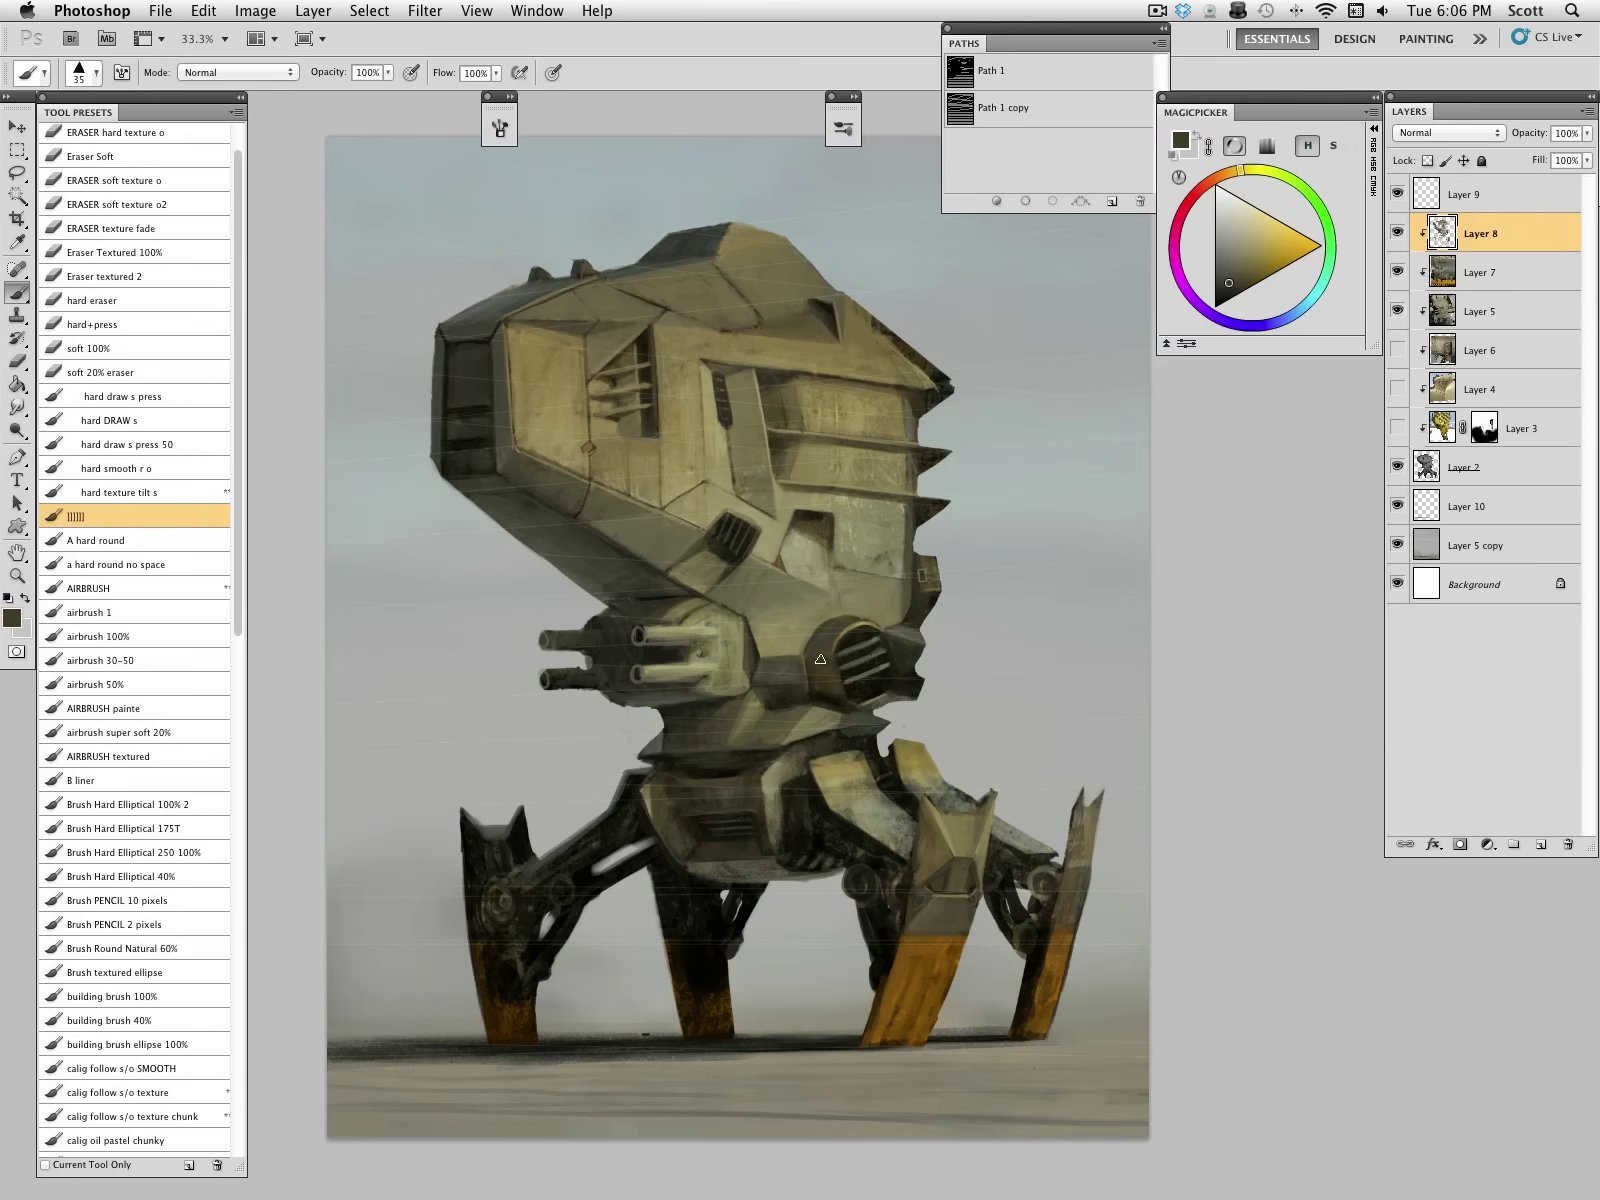
Step: Refine the upper rim of the round waist vent with sampled tones and a smaller brush
alt+click(818, 598)
key(bracketleft)
mouse_move(842, 643)
mouse_down()
mouse_move(921, 641)
mouse_move(847, 671)
mouse_move(876, 636)
mouse_up()
alt+click(866, 640)
alt+click(874, 632)
key(bracketleft)
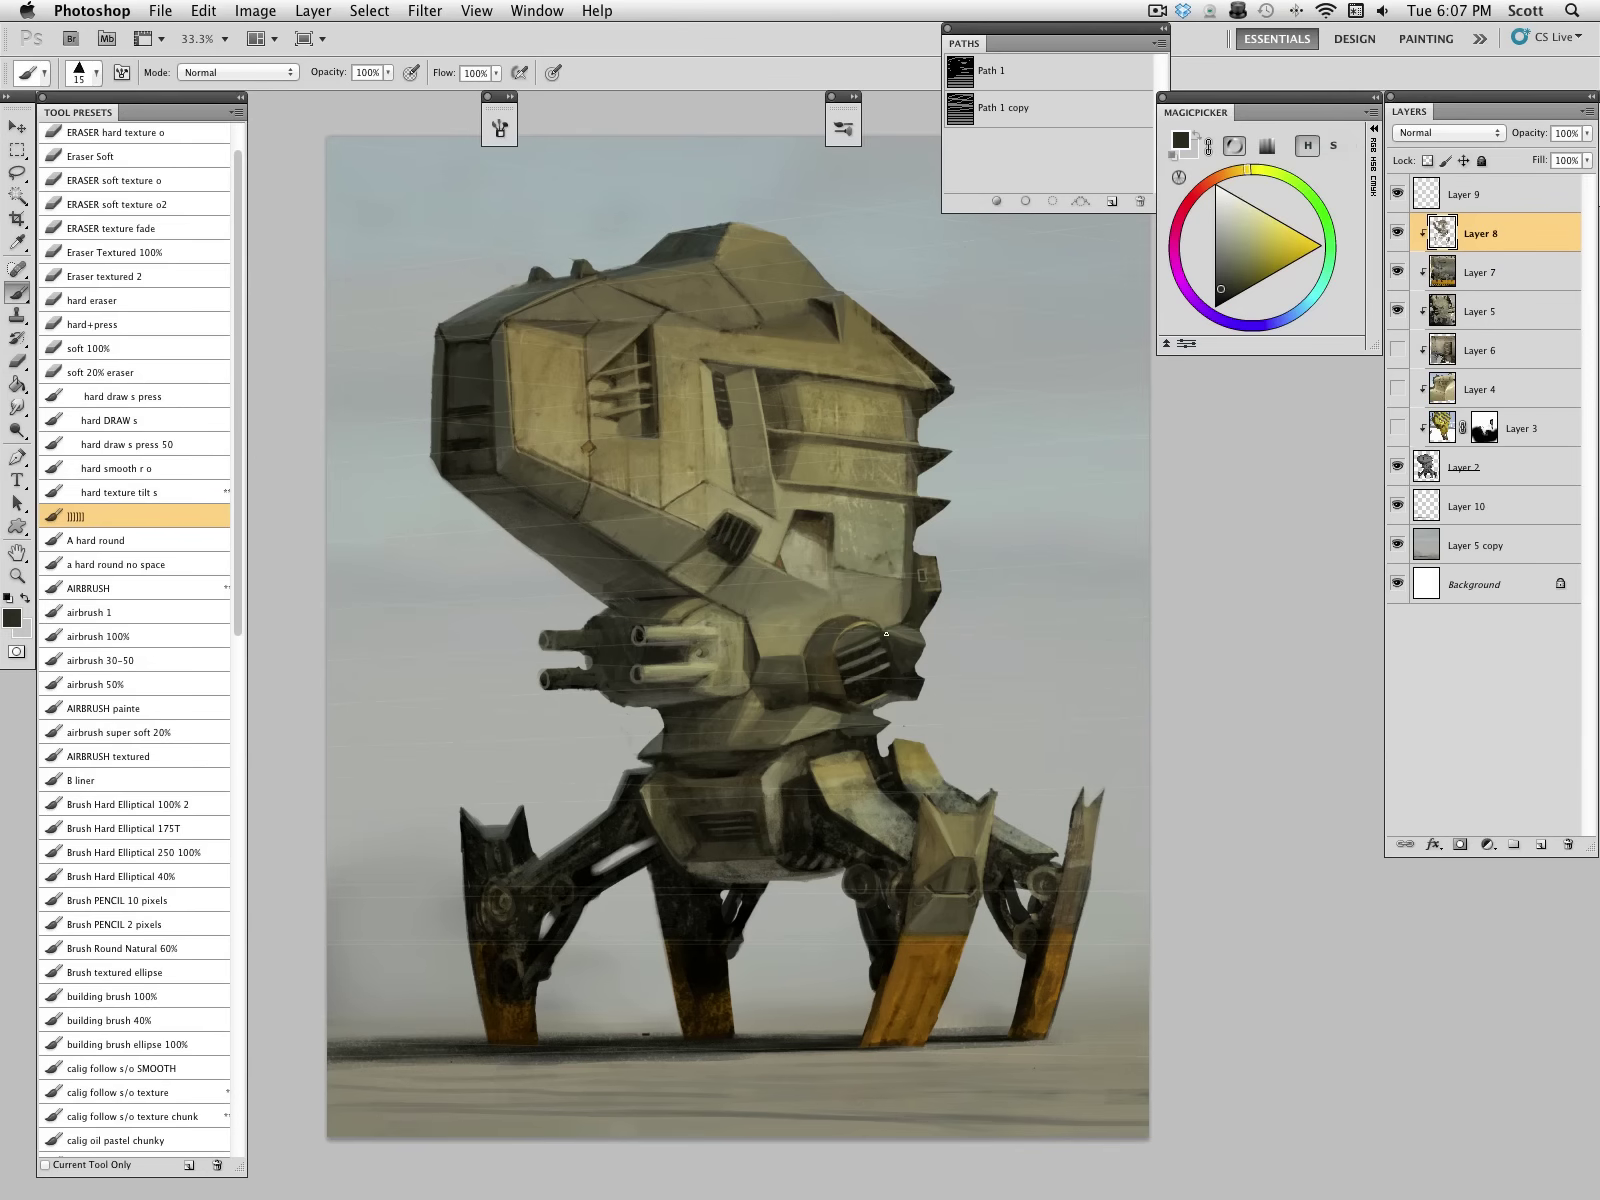
Step: Redefine the slats and dark gaps inside the round waist vent with sampled tones at brush size 15
alt+click(871, 684)
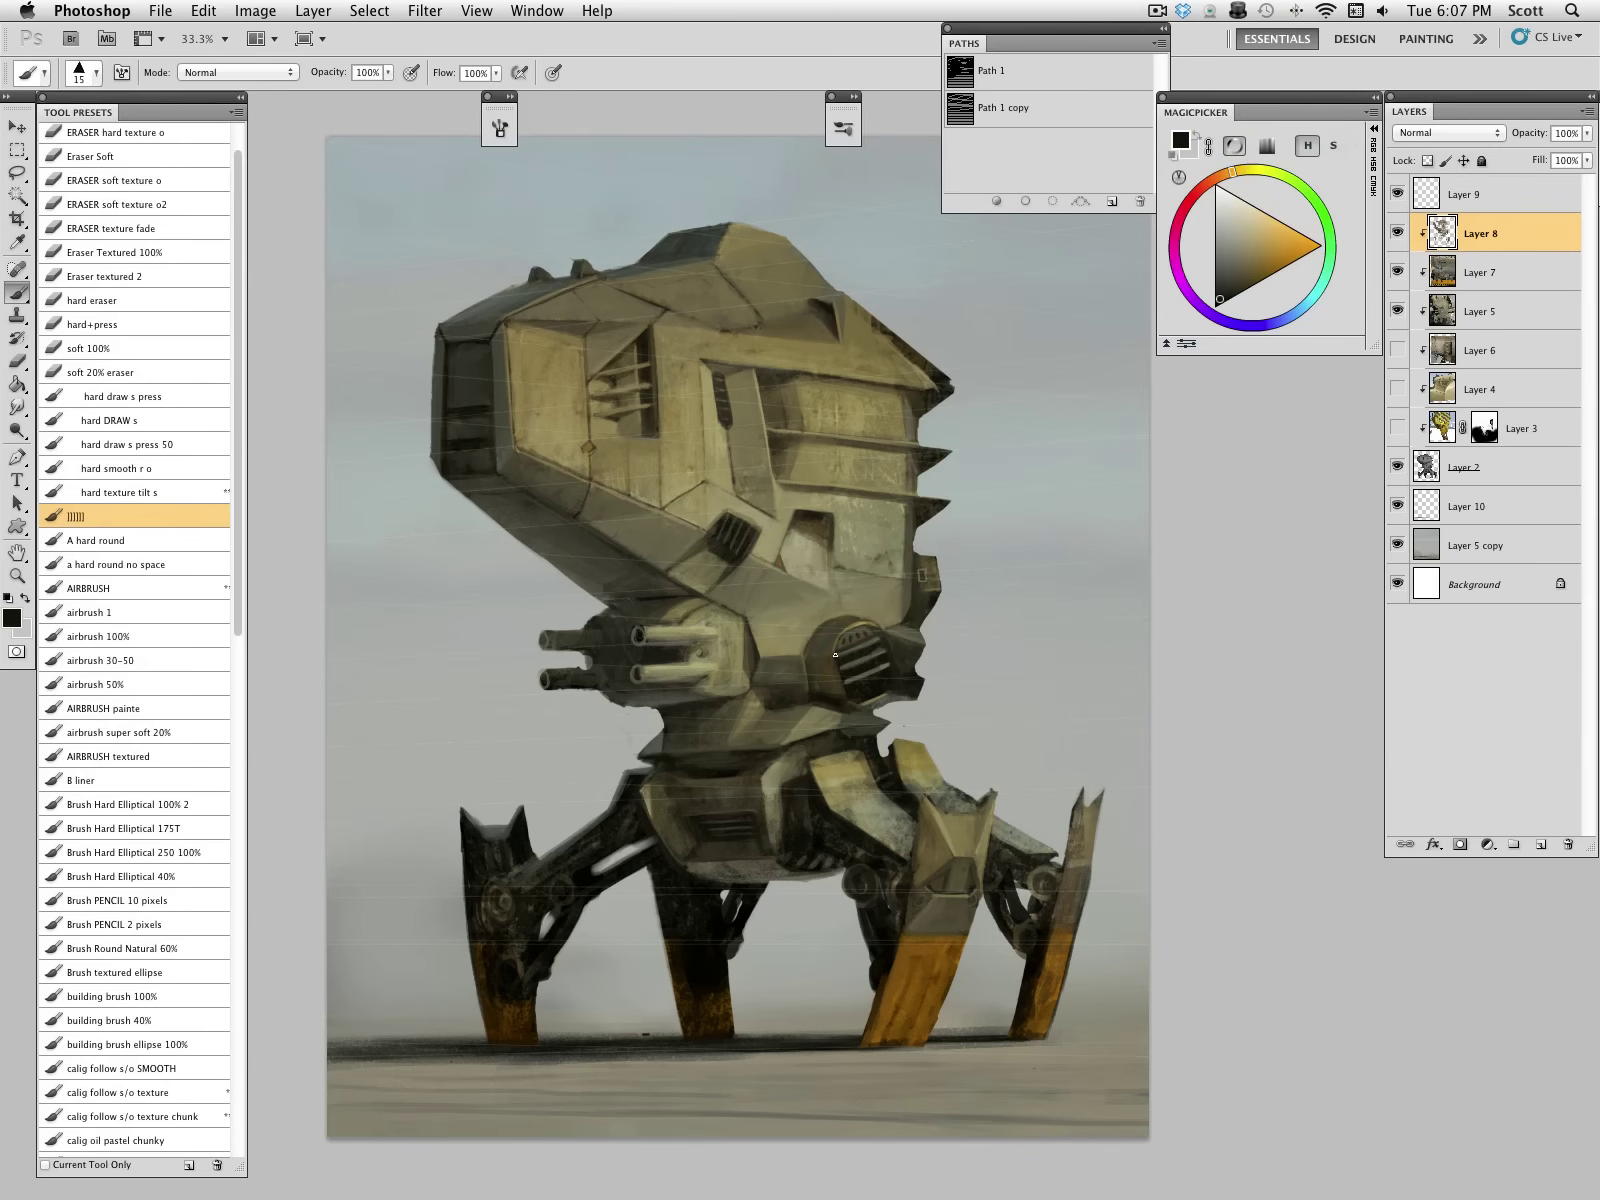
alt+click(814, 566)
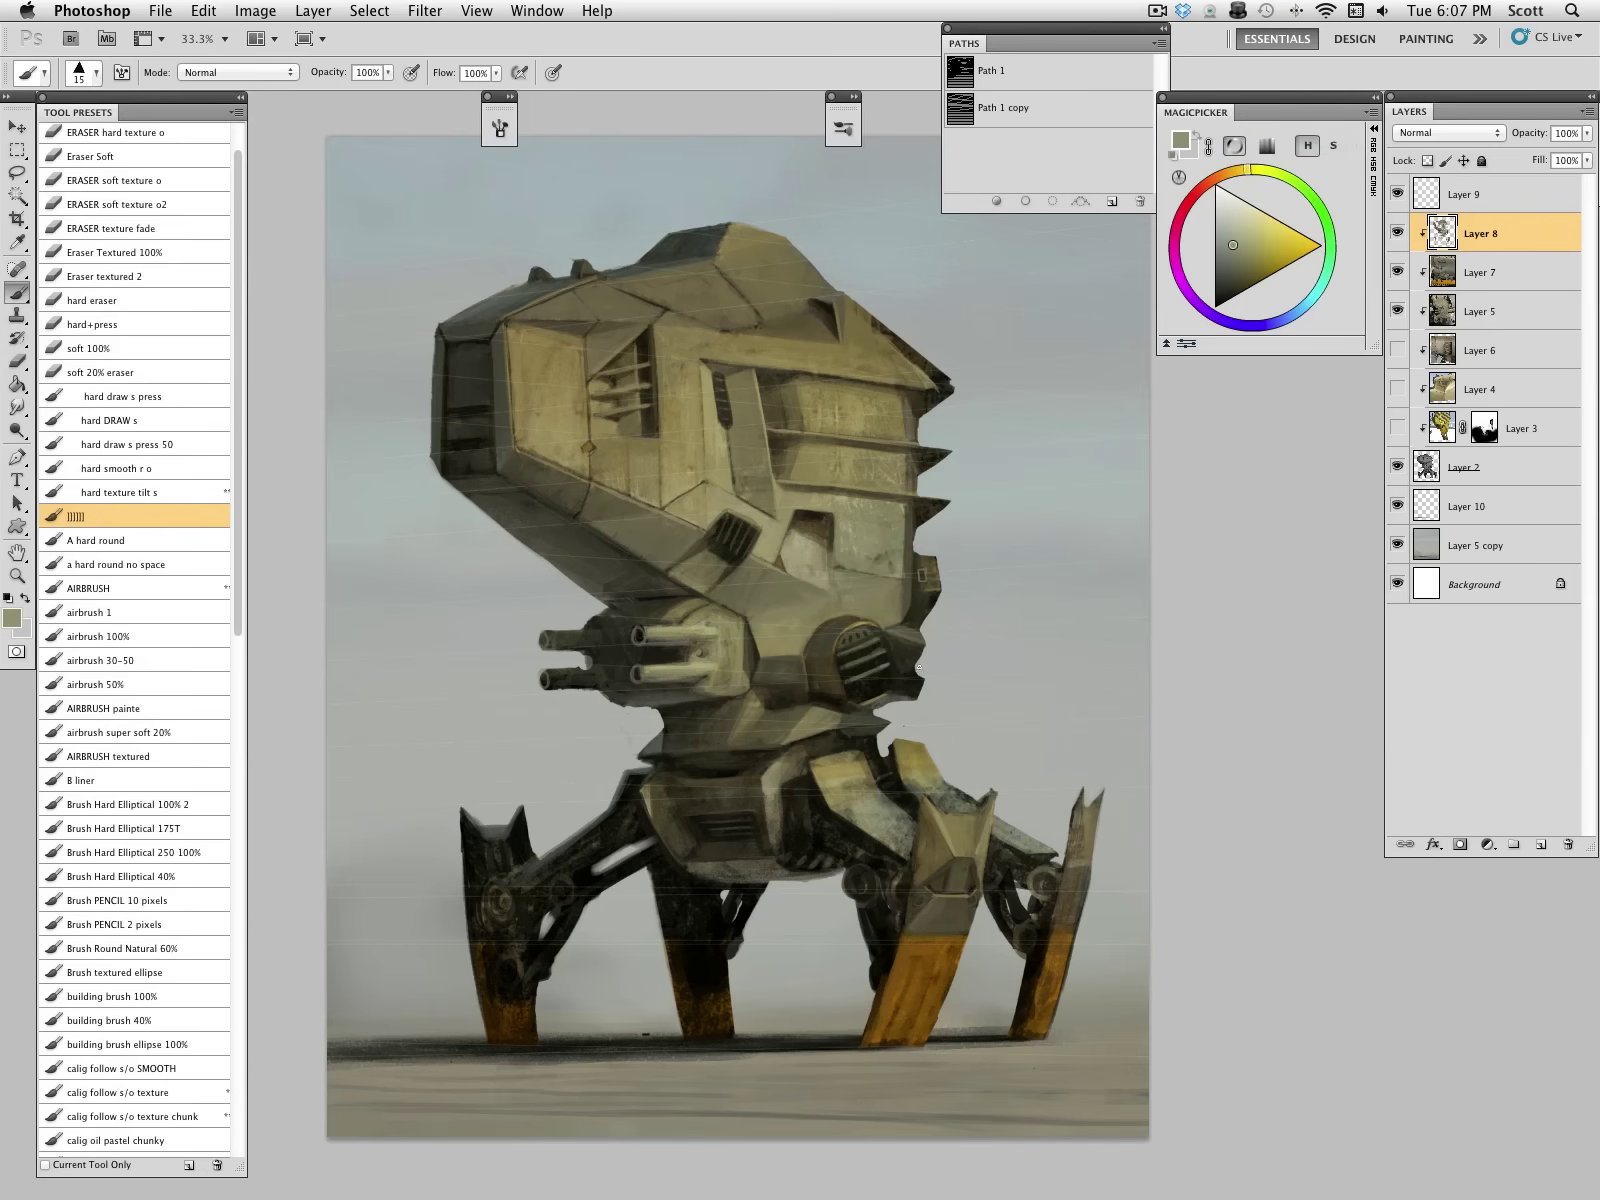
alt+click(879, 647)
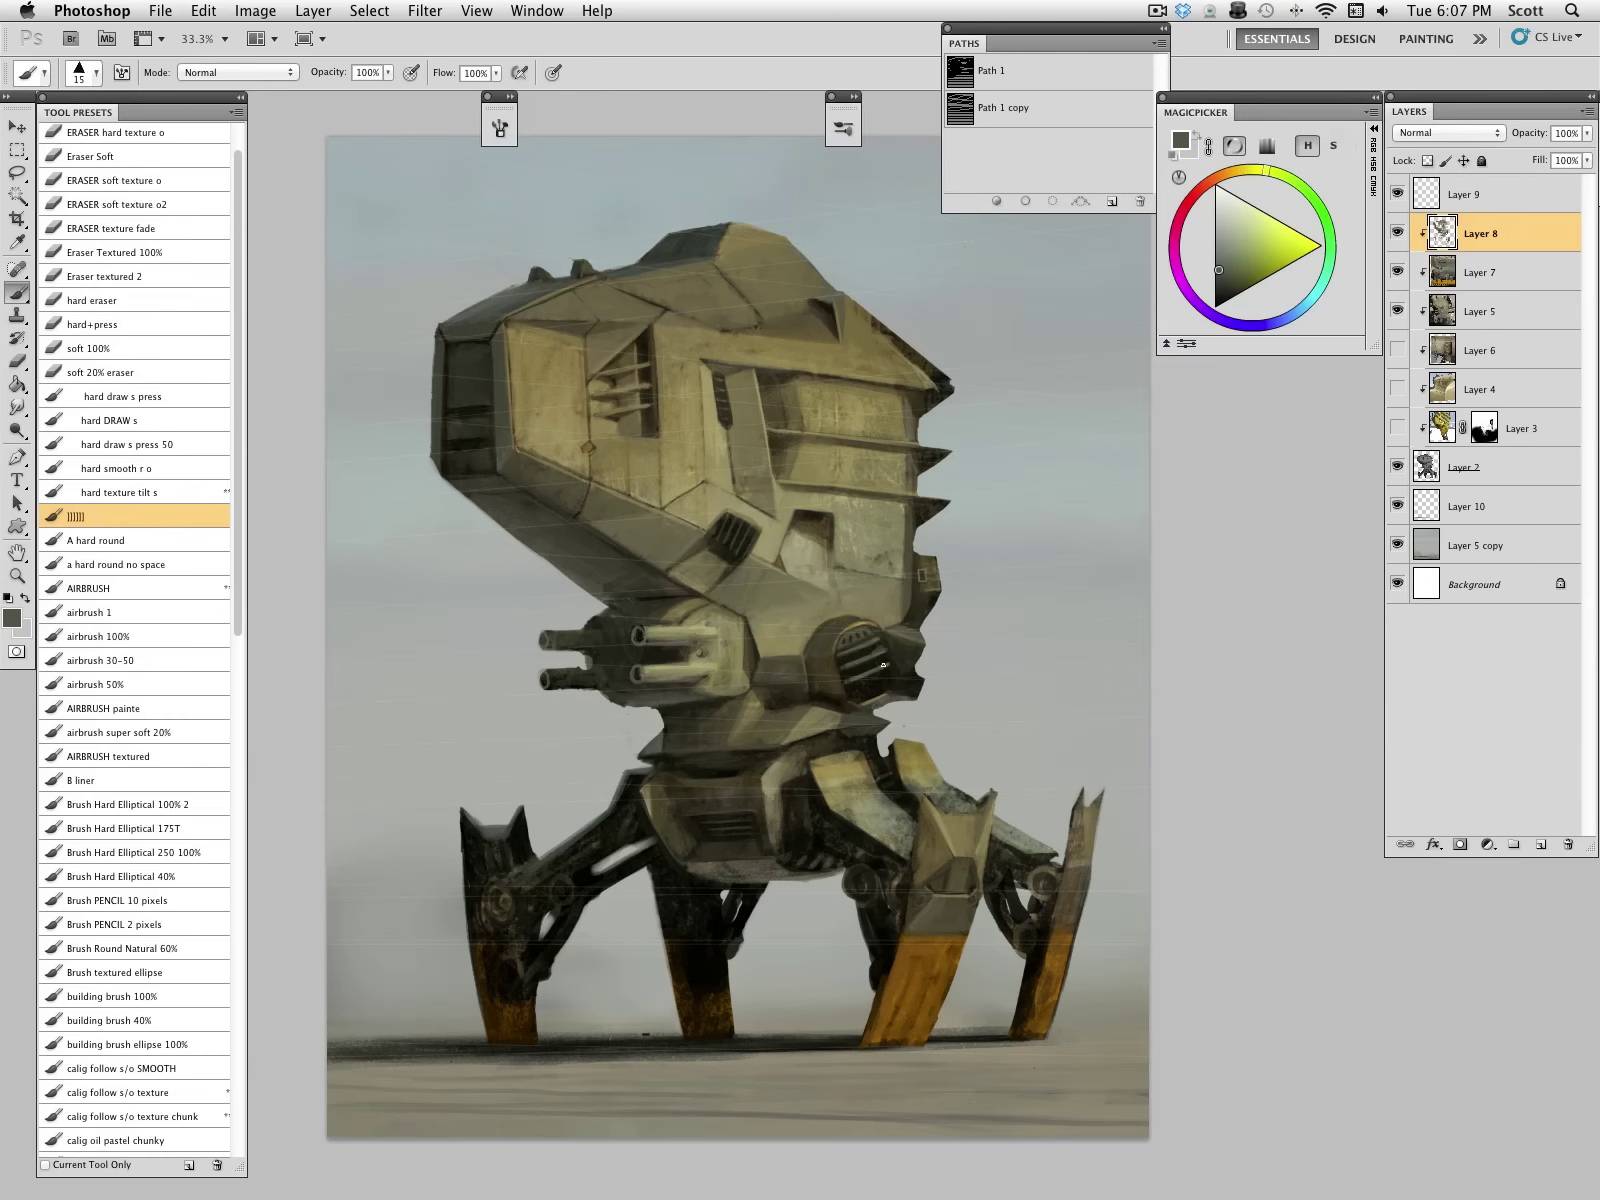
alt+click(884, 648)
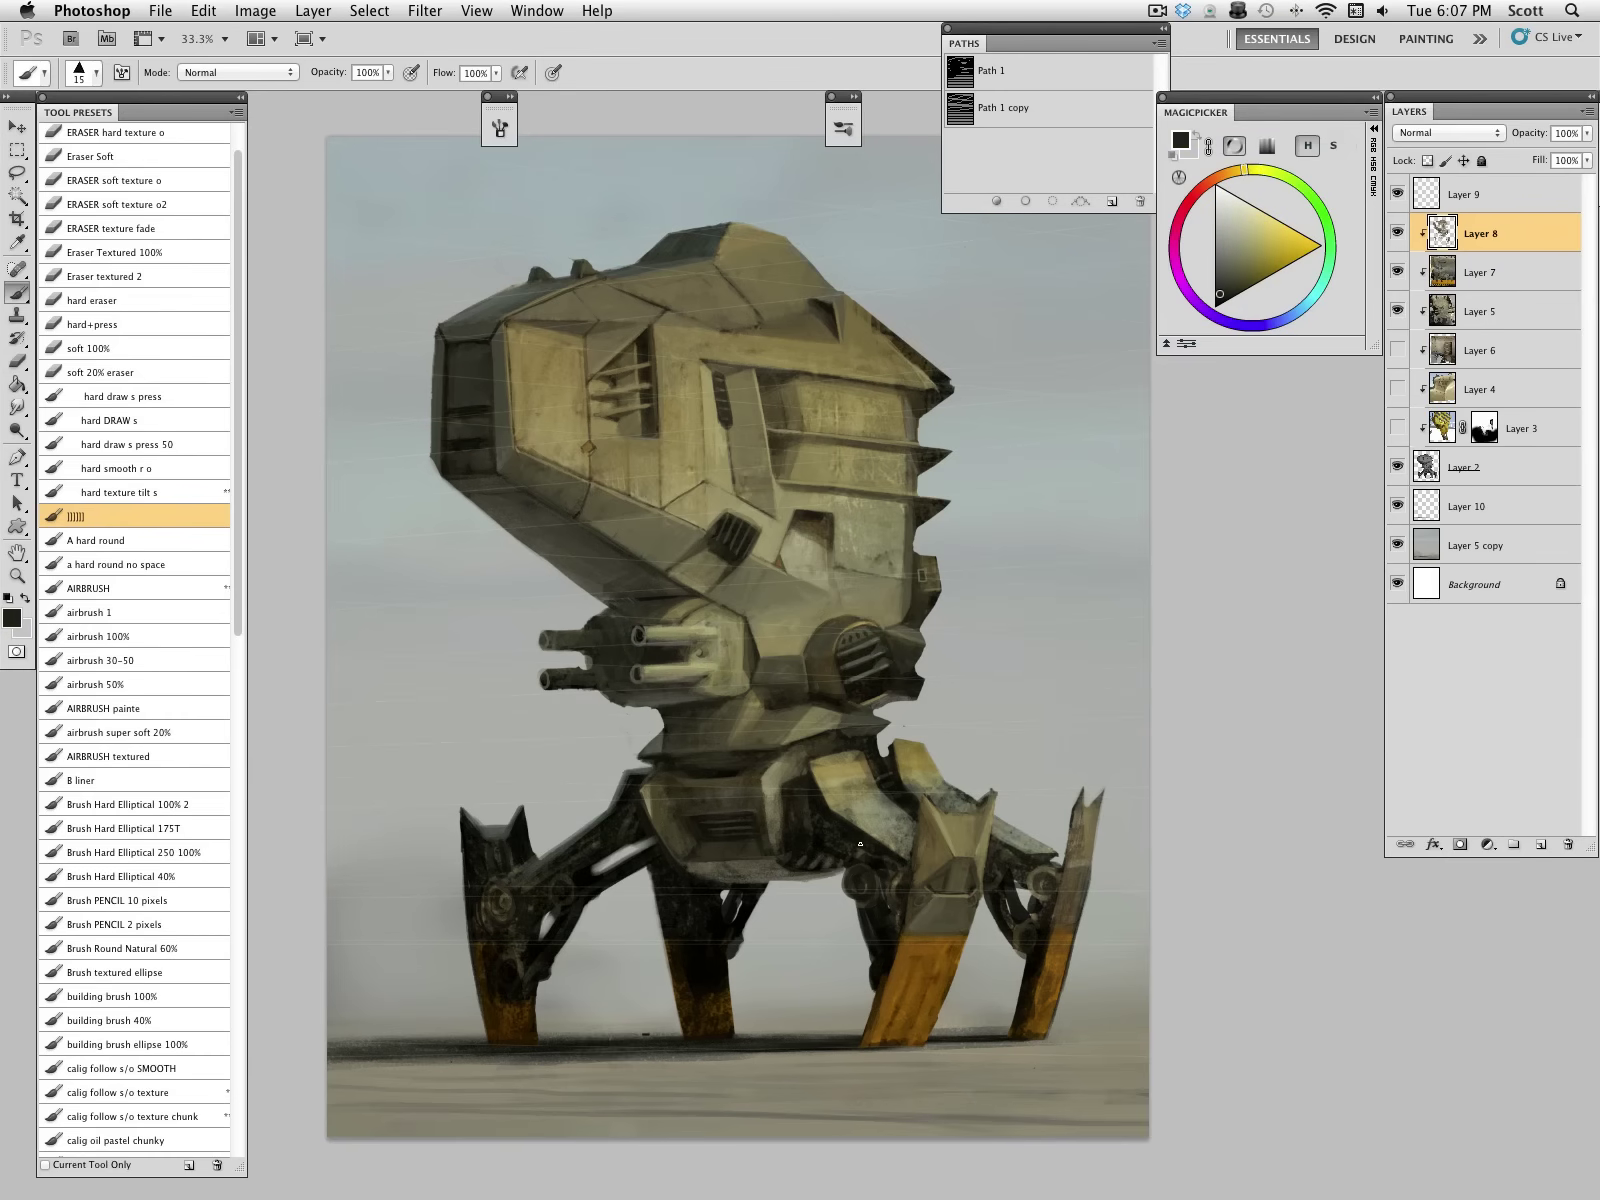
Step: Paint small panel markings on the upper armour of the two right-hand legs with sampled tones
alt+click(912, 778)
key(bracketleft)
key(bracketleft)
alt+click(852, 781)
key(bracketright)
key(bracketright)
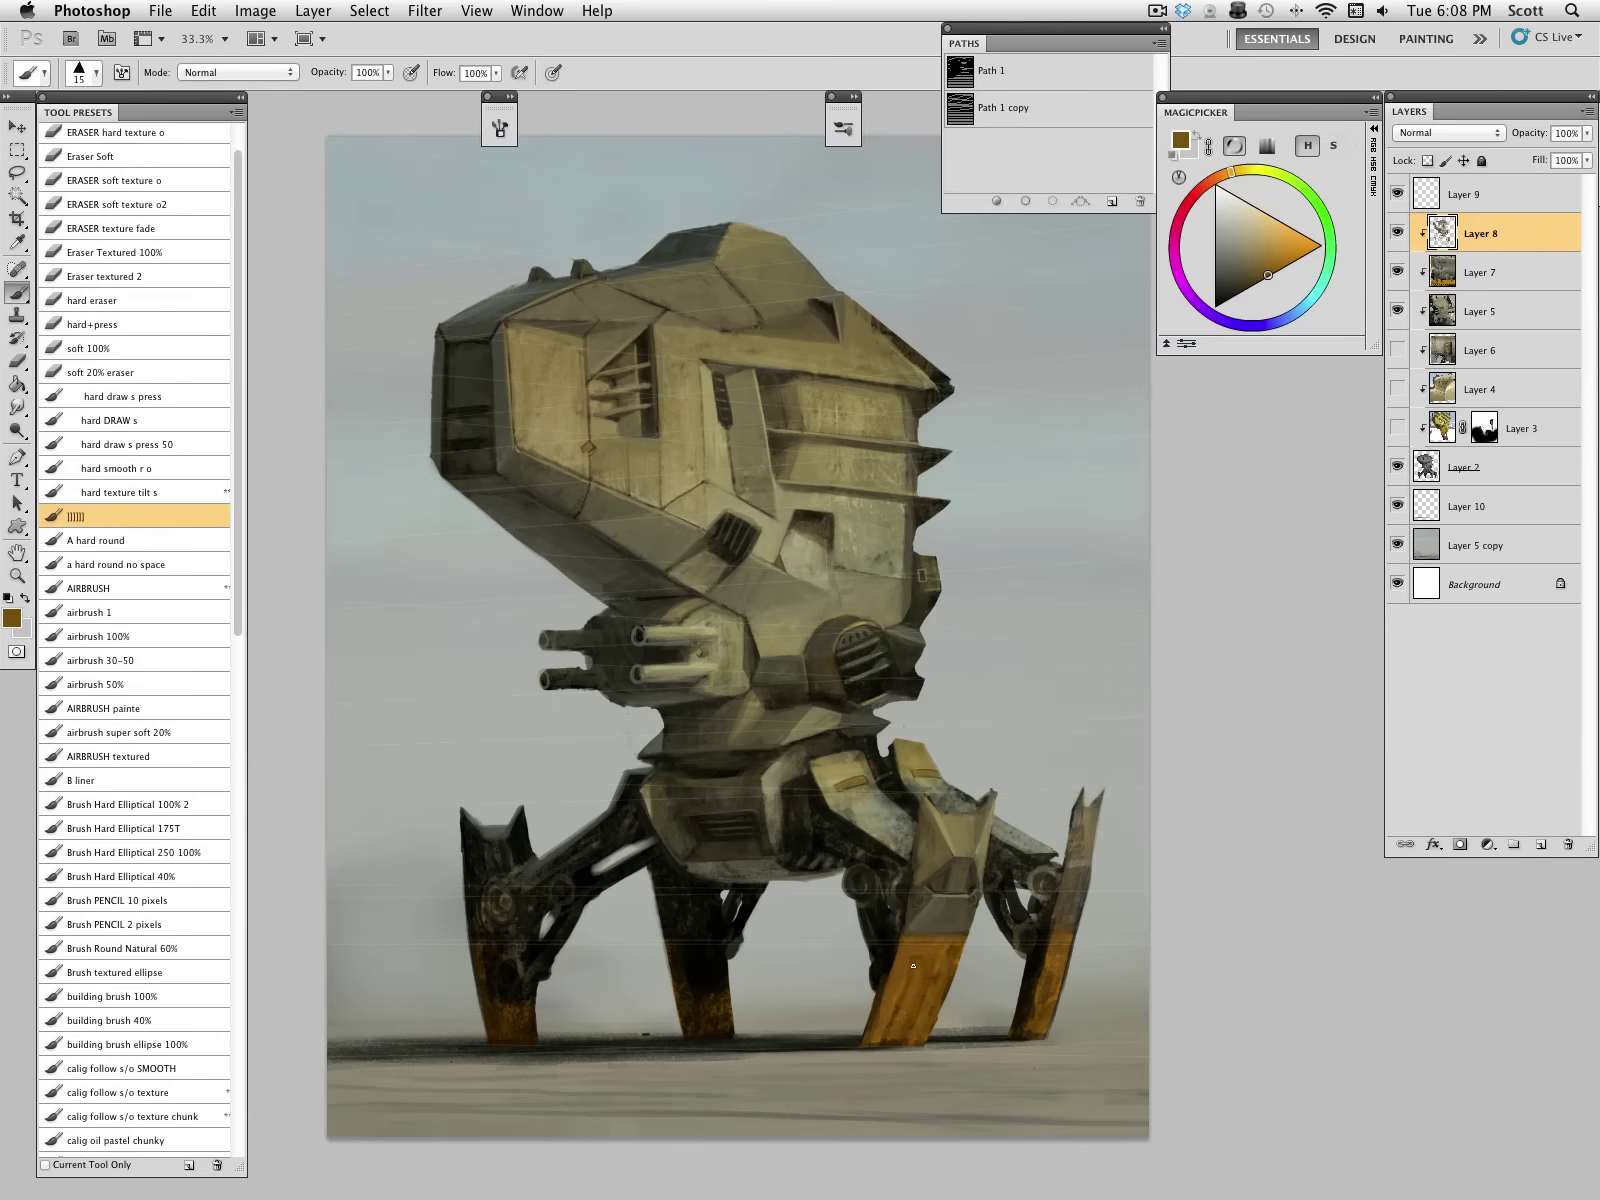
Step: Refine the edges and shadows of the front leg's thigh armour with sampled tones at brush sizes 15 to 25
alt+click(815, 1034)
key(bracketright)
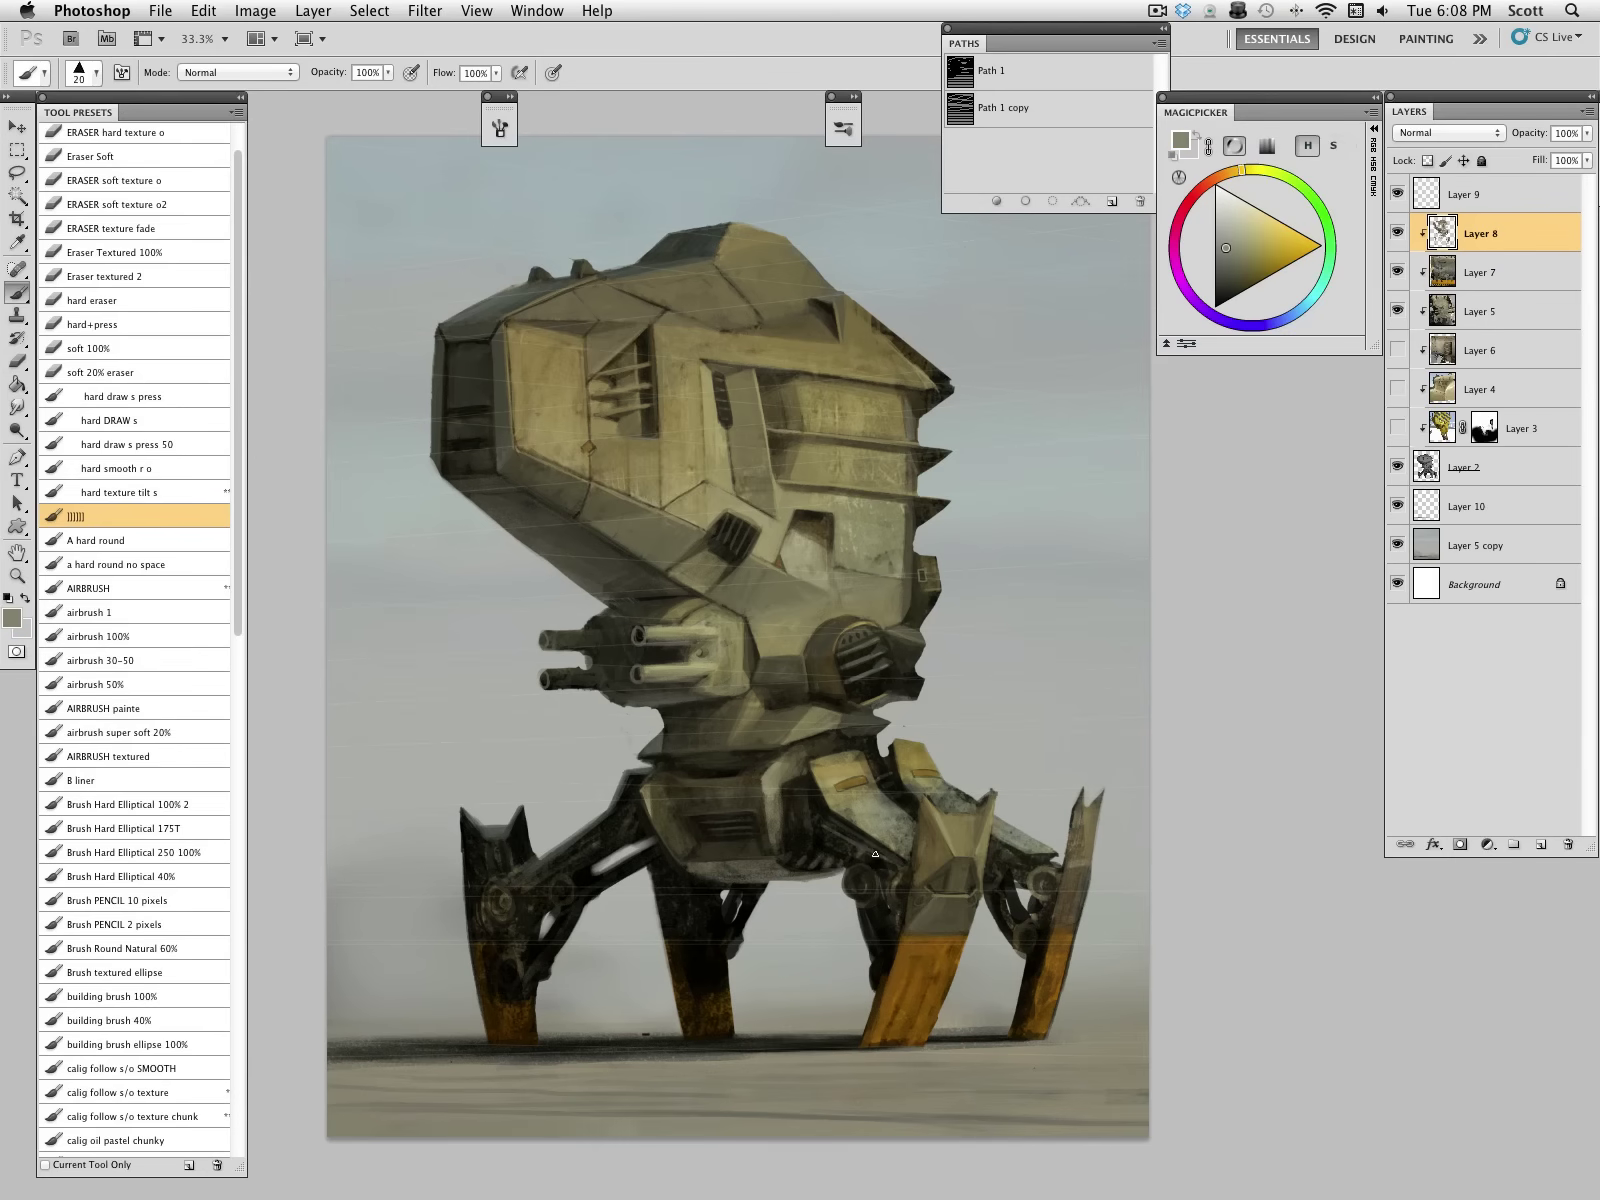
alt+click(851, 836)
key(bracketright)
alt+click(840, 841)
alt+click(818, 796)
key(bracketleft)
key(bracketleft)
alt+click(805, 770)
alt+click(790, 789)
alt+click(855, 864)
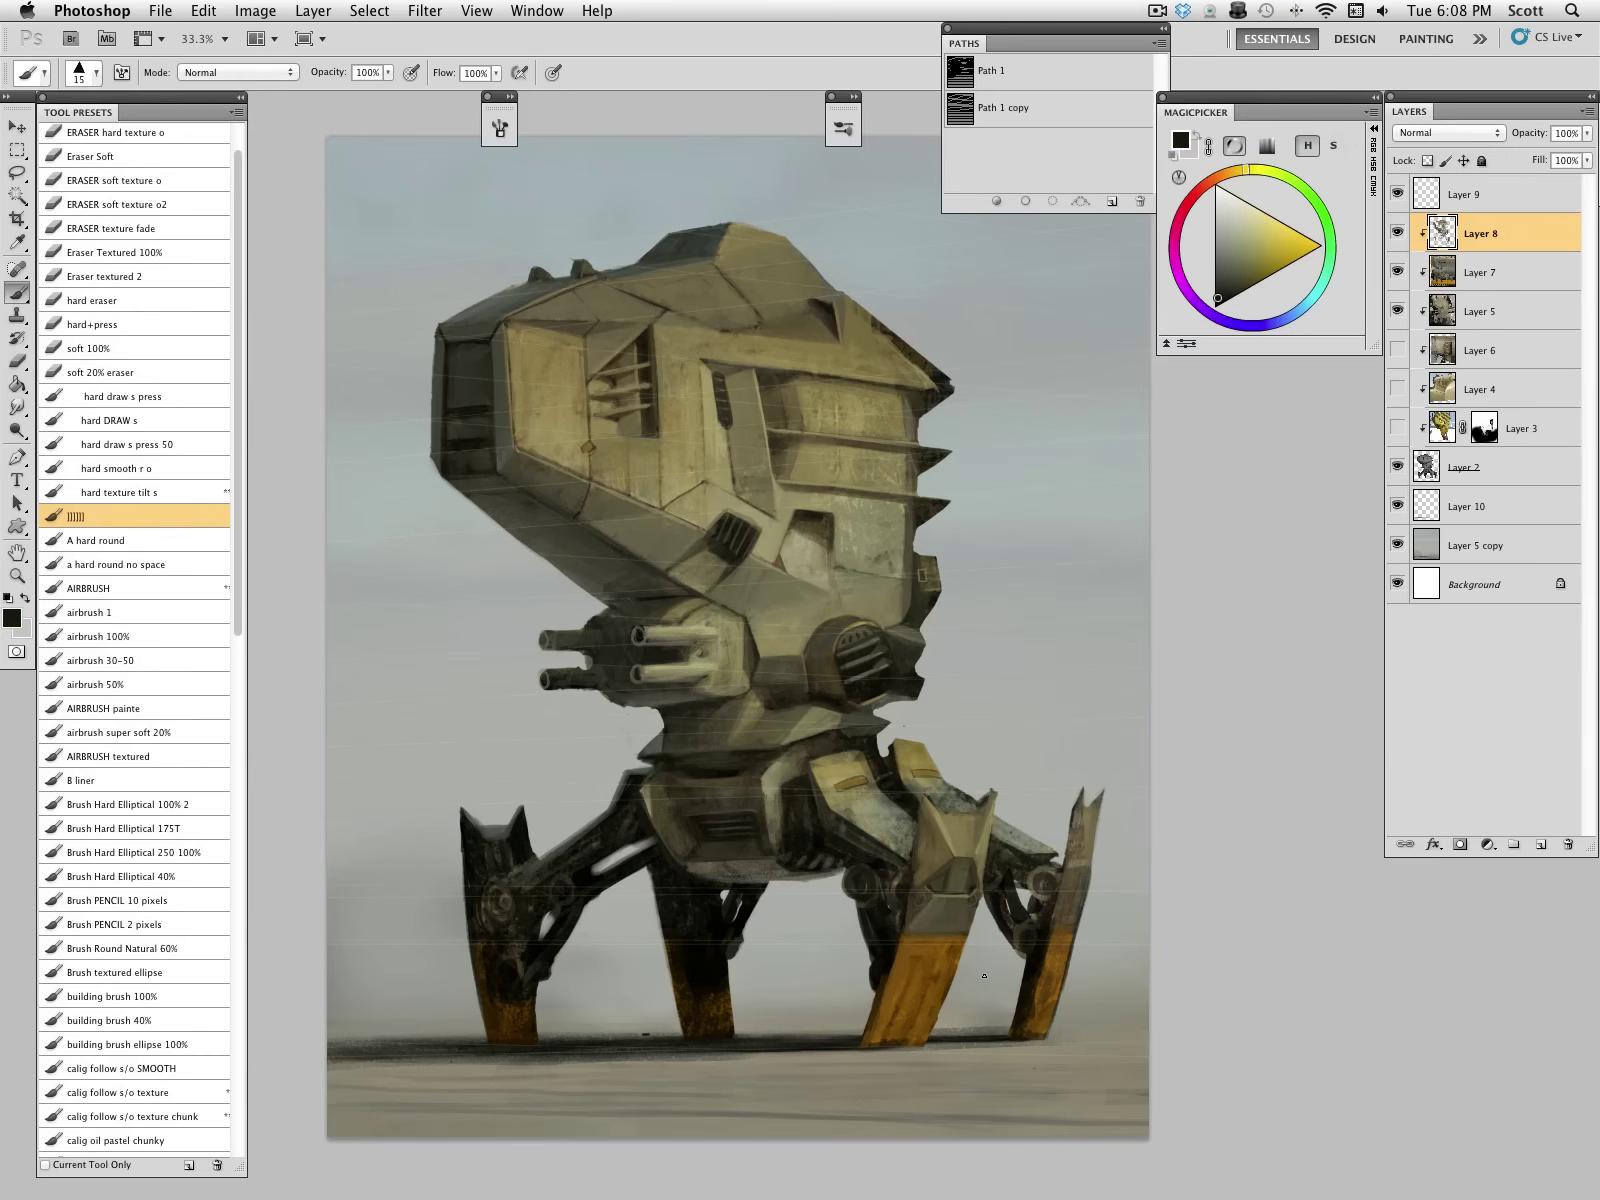
Step: Refine the edges and side planes of the pelvis armour with sampled tones at brush size 15, and save the painting
alt+click(640, 791)
alt+click(647, 776)
alt+click(652, 825)
alt+click(759, 772)
alt+click(768, 794)
alt+click(775, 765)
alt+click(700, 769)
alt+click(657, 771)
alt+click(651, 763)
key(super+s)
alt+click(758, 785)
alt+click(802, 545)
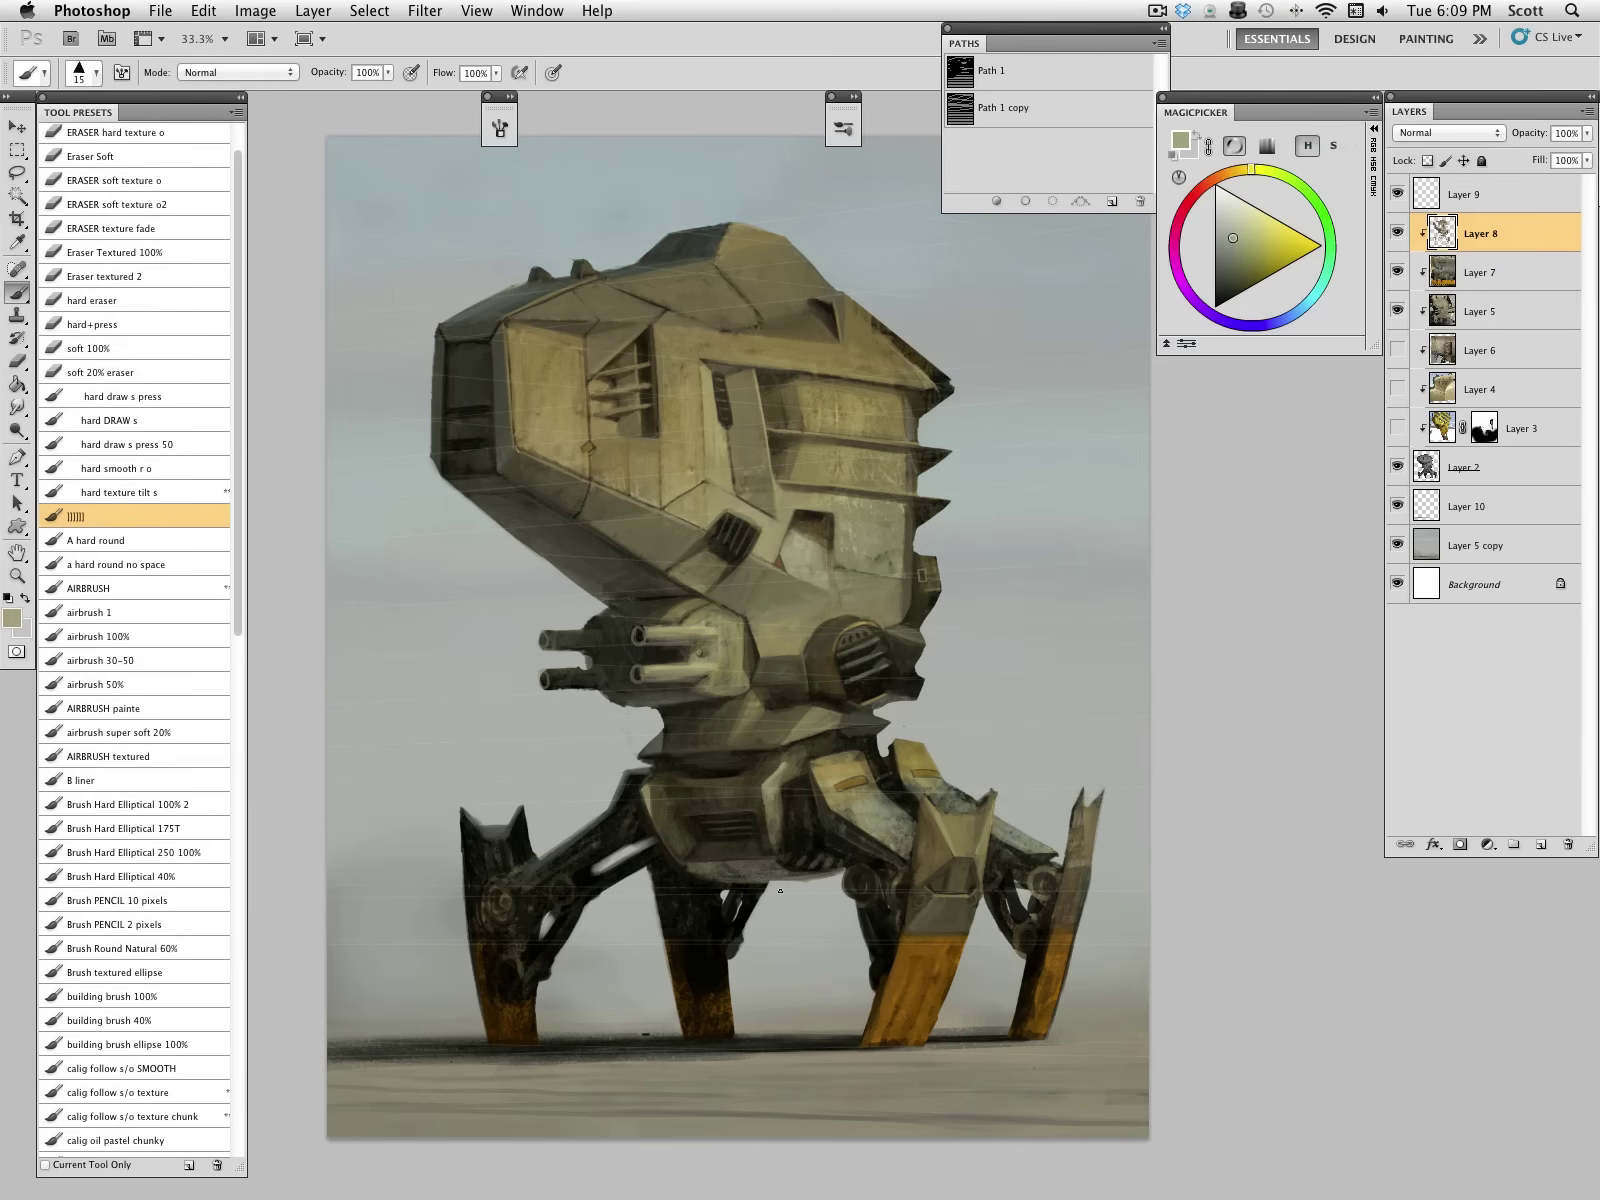
Step: Hide the perspective lines on Layer 9 and reactivate the painting brush for work on the head
click(1397, 193)
click(17, 576)
click(733, 494)
drag(733, 494, 793, 571)
click(76, 517)
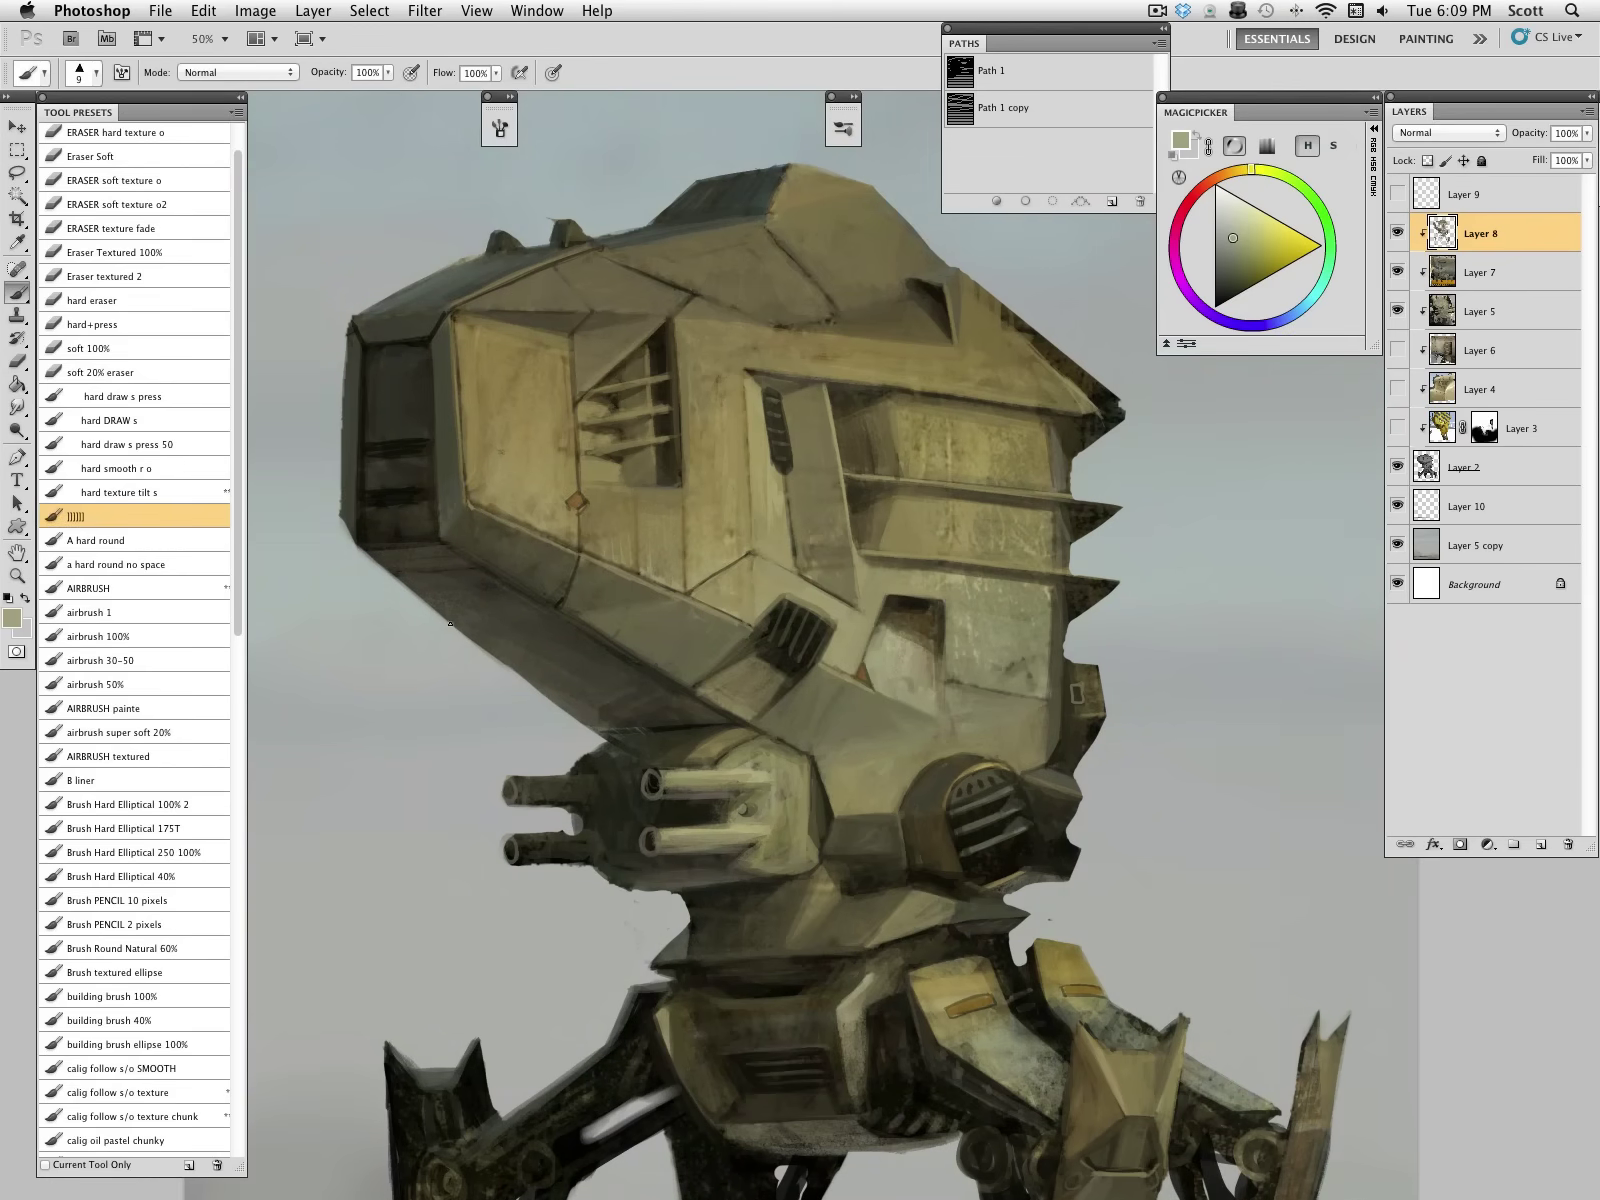
Step: Paint out the horizontal slats inside the angular opening on the head's side with sampled tones
alt+click(635, 404)
mouse_move(638, 404)
mouse_down()
mouse_move(652, 478)
mouse_move(627, 382)
mouse_move(611, 390)
mouse_move(613, 444)
mouse_up()
key(bracketright)
key(bracketright)
key(bracketright)
key(bracketright)
alt+click(614, 404)
drag(602, 406, 590, 460)
alt+click(625, 403)
alt+click(625, 465)
key(bracketleft)
alt+click(586, 477)
alt+click(641, 360)
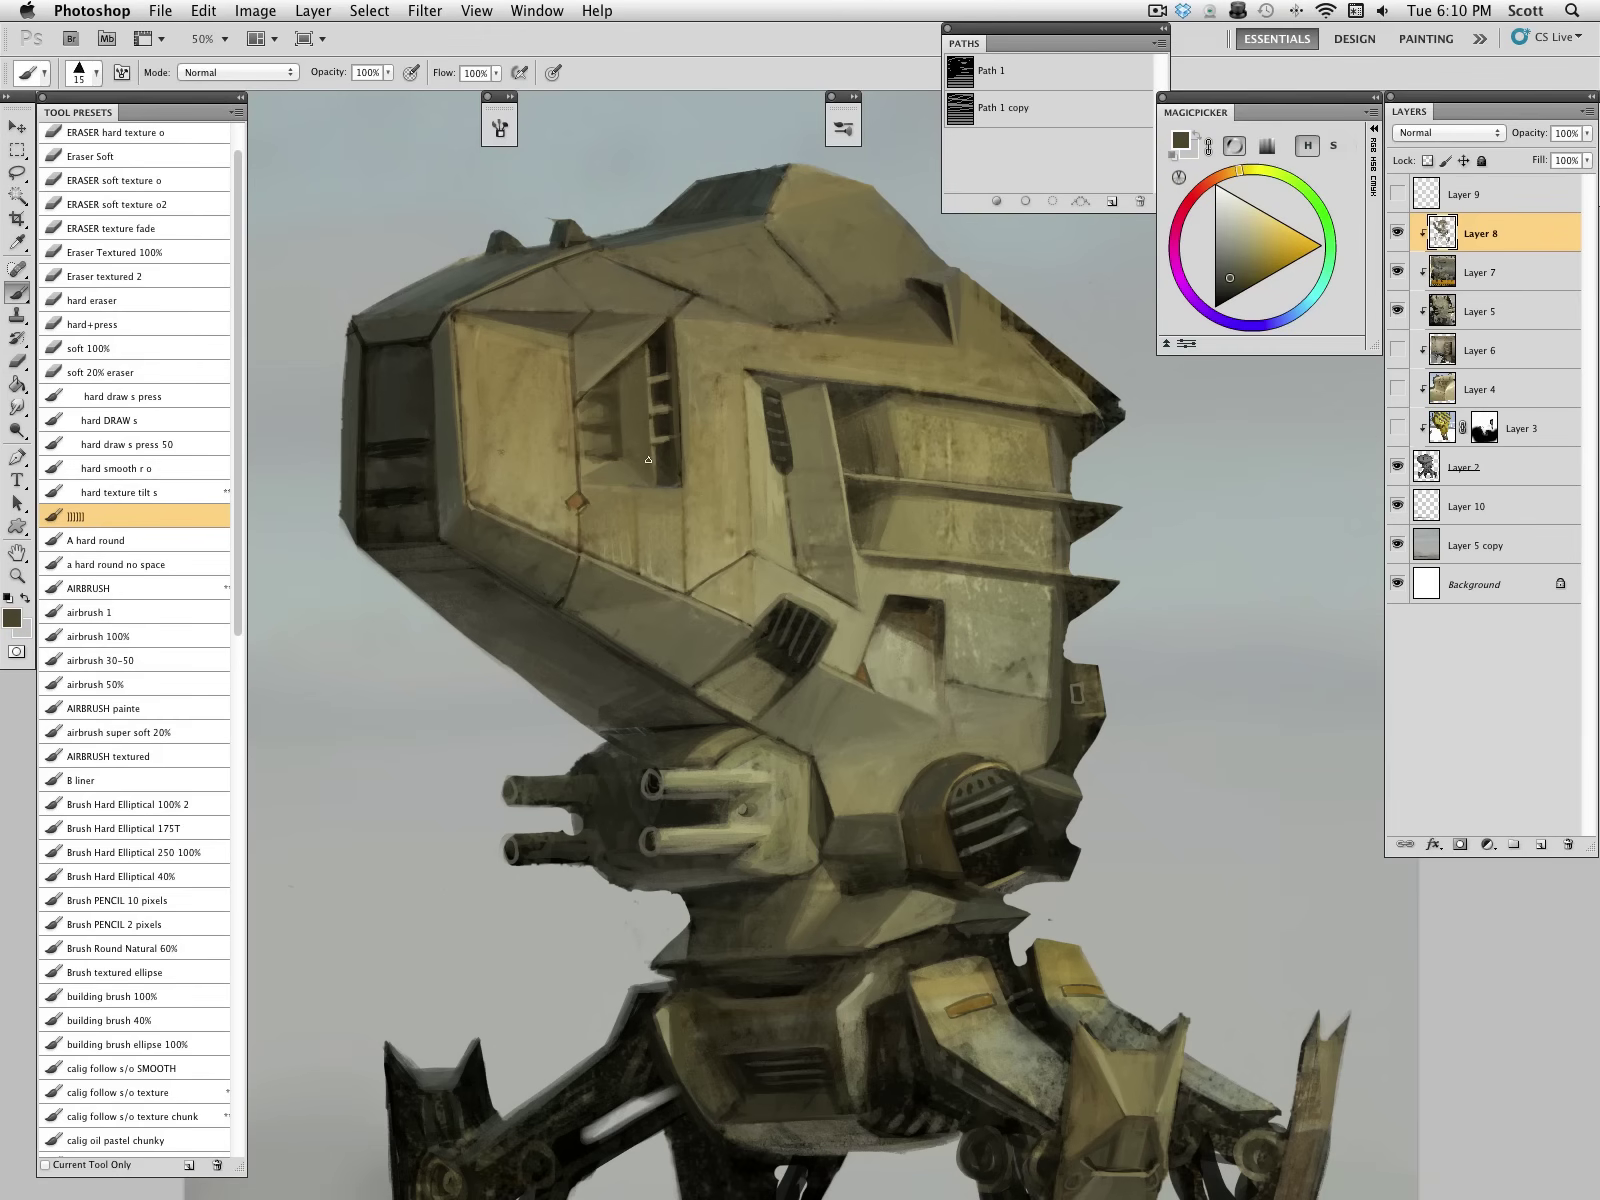
Step: Repaint the inner walls of the head's angular opening with lighter sampled tones and a larger brush
alt+click(608, 458)
mouse_move(600, 467)
mouse_down()
mouse_move(584, 475)
mouse_move(594, 437)
mouse_up()
alt+click(763, 456)
key(bracketright)
key(bracketright)
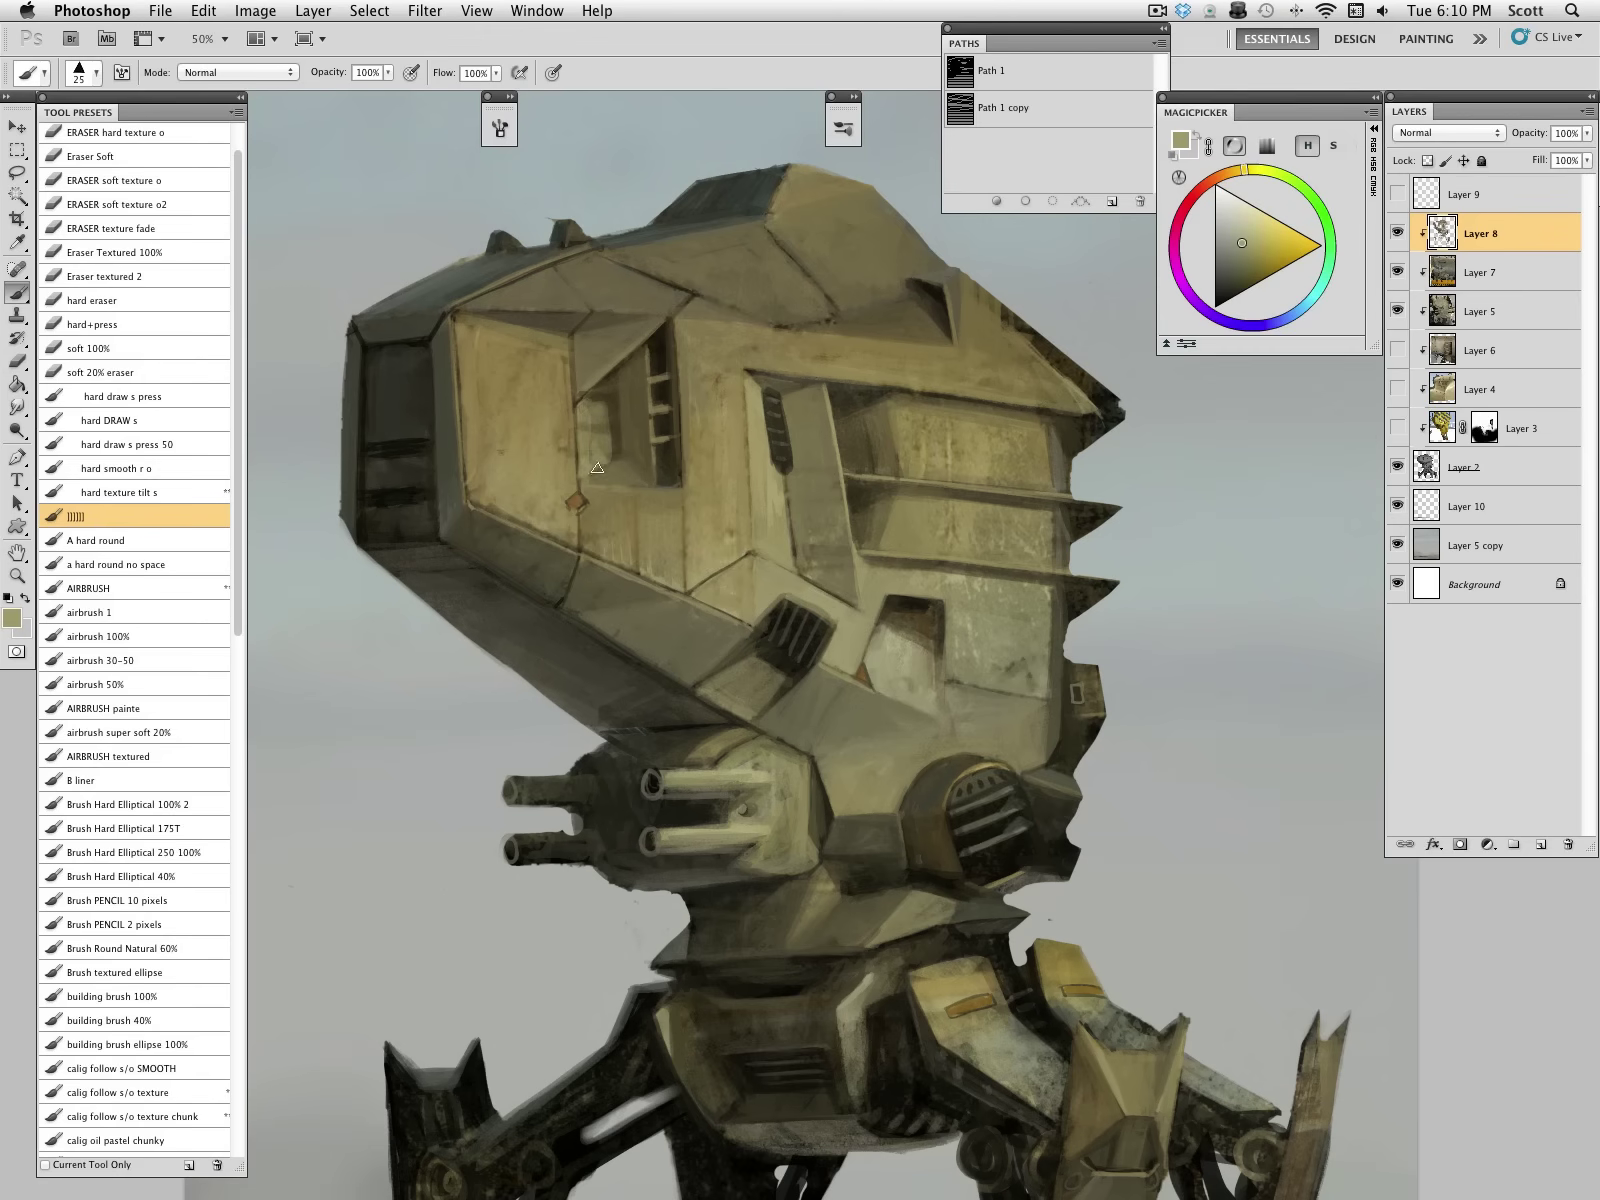
key(bracketright)
key(bracketright)
key(bracketright)
alt+click(590, 440)
alt+click(622, 411)
alt+click(596, 408)
mouse_move(582, 403)
mouse_down()
mouse_move(610, 386)
mouse_move(616, 460)
mouse_move(610, 403)
mouse_up()
Step: Paint a dark vertical slit inside the head's angular opening with a sampled dark tone at brush size 20
alt+click(662, 346)
key(bracketleft)
key(bracketleft)
key(bracketleft)
key(bracketleft)
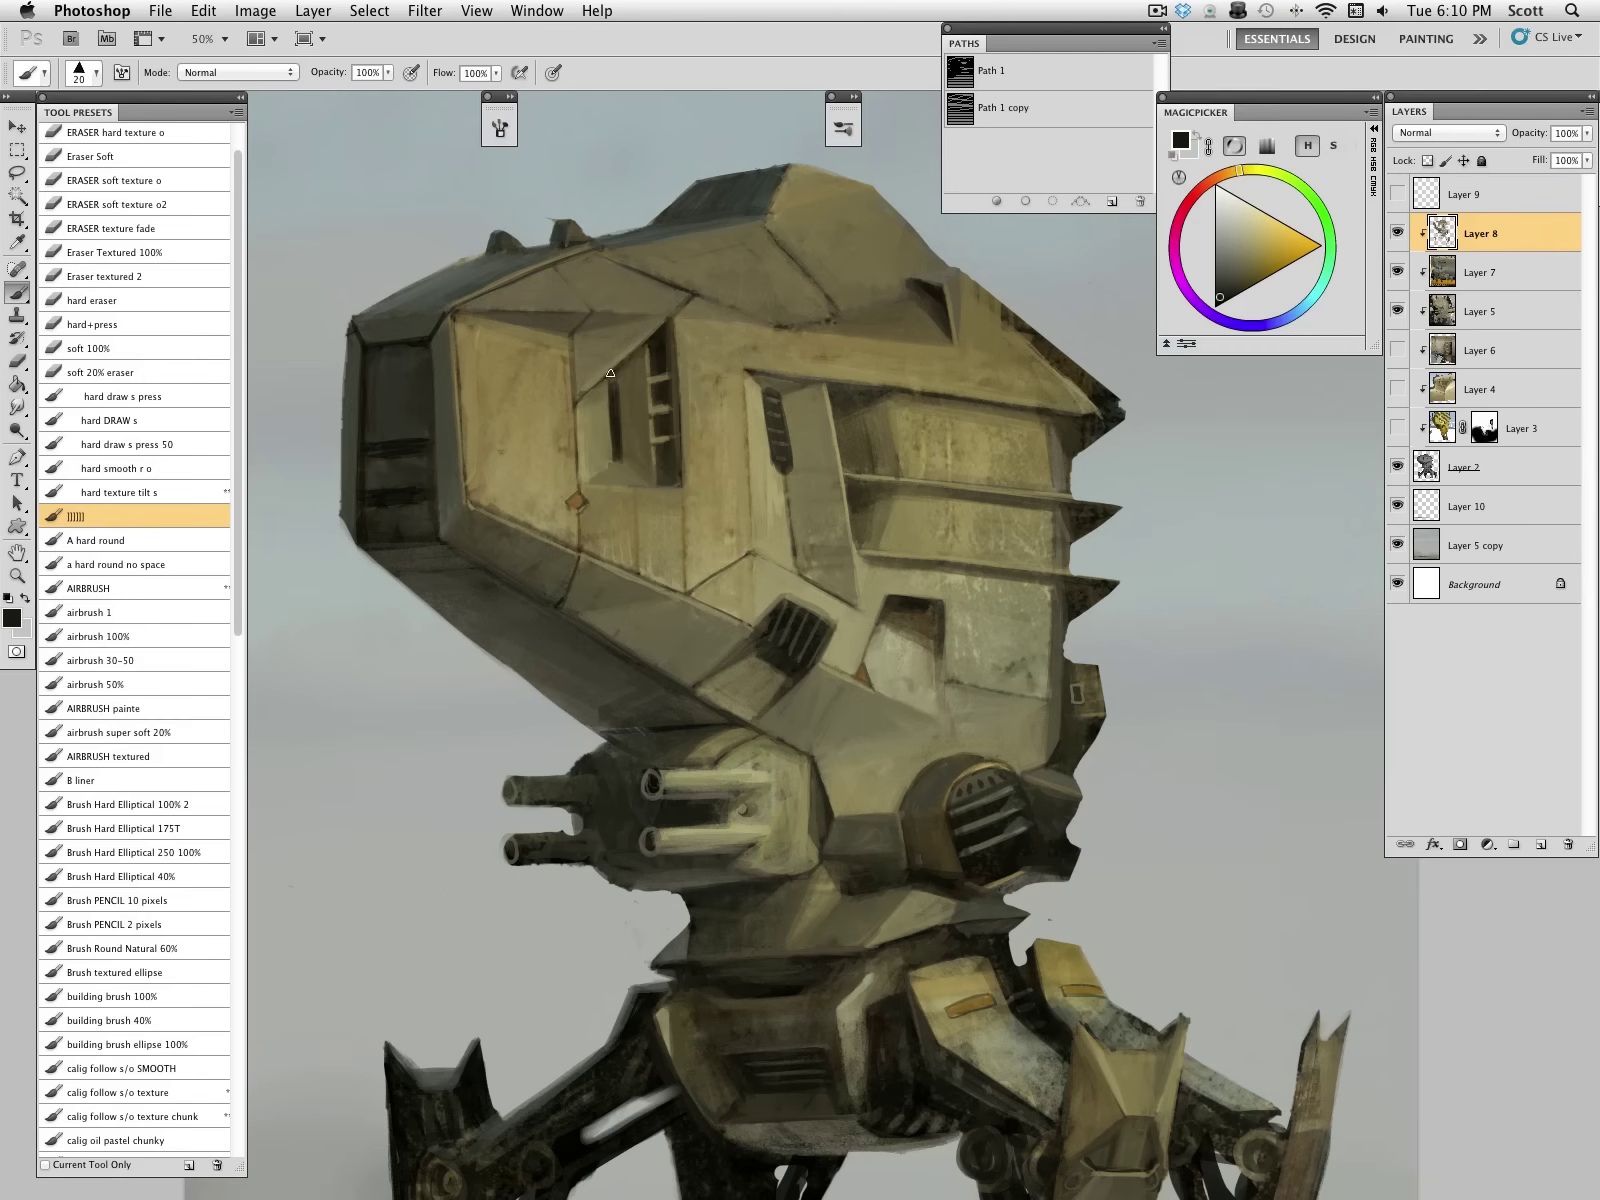
Step: Clean up the opening's borders and the small diamond marker below it with sampled tones at brush size 10
alt+click(547, 431)
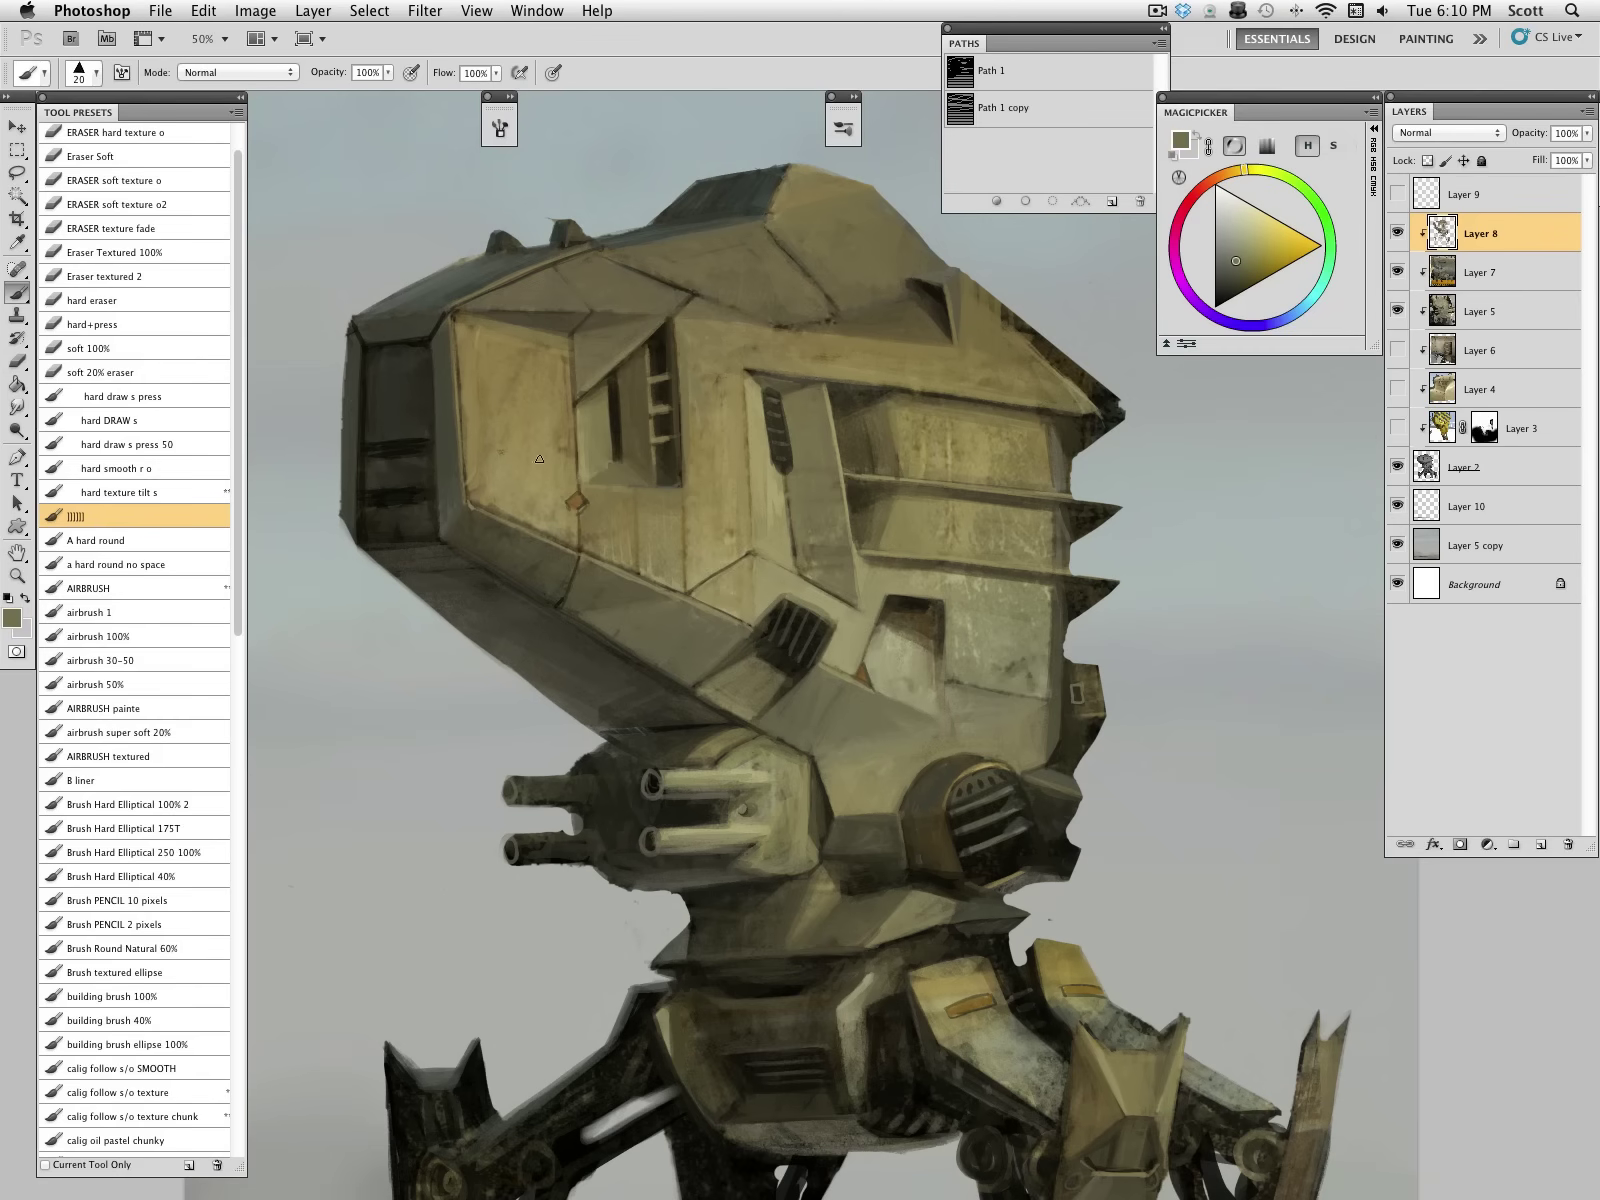
alt+click(606, 467)
key(bracketleft)
alt+click(579, 391)
drag(720, 706, 715, 694)
alt+click(561, 487)
alt+click(569, 490)
alt+click(581, 486)
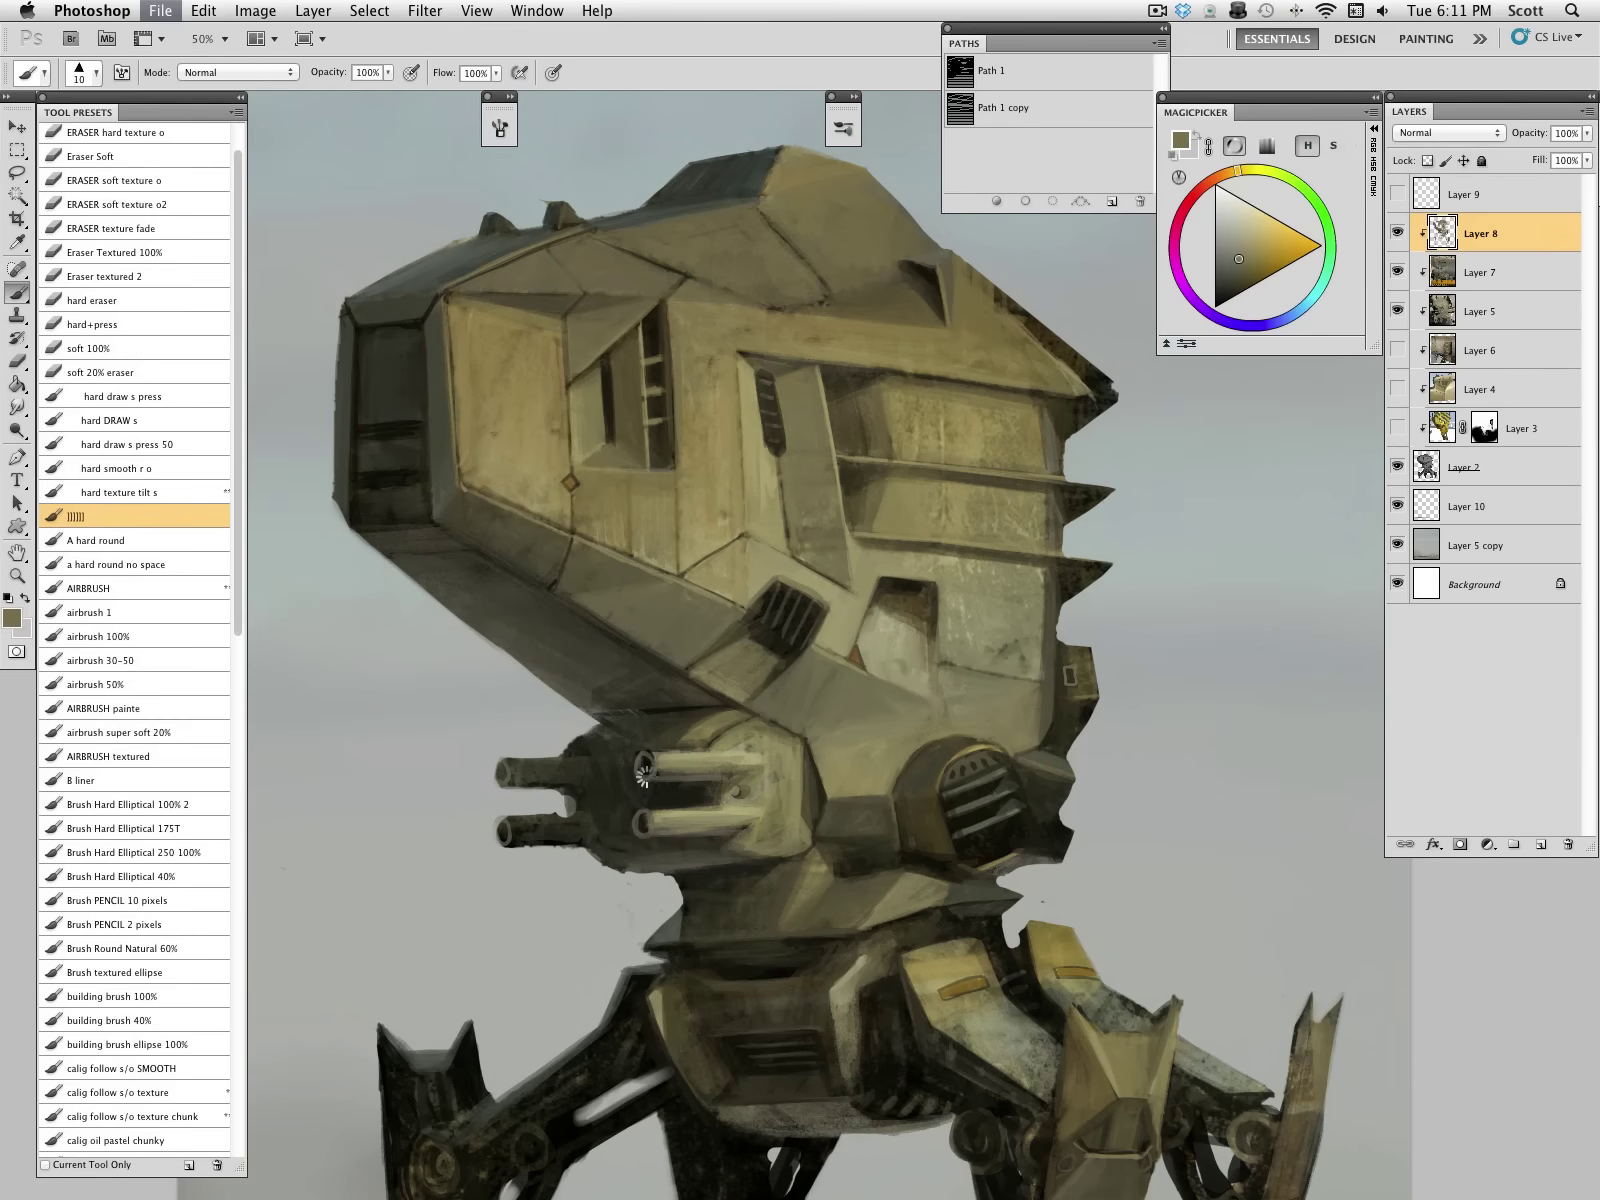
Step: Load the hollow ring brush tip (432) and shape it to 72% roundness at a 92° angle, with a dark sampled colour
alt+click(736, 795)
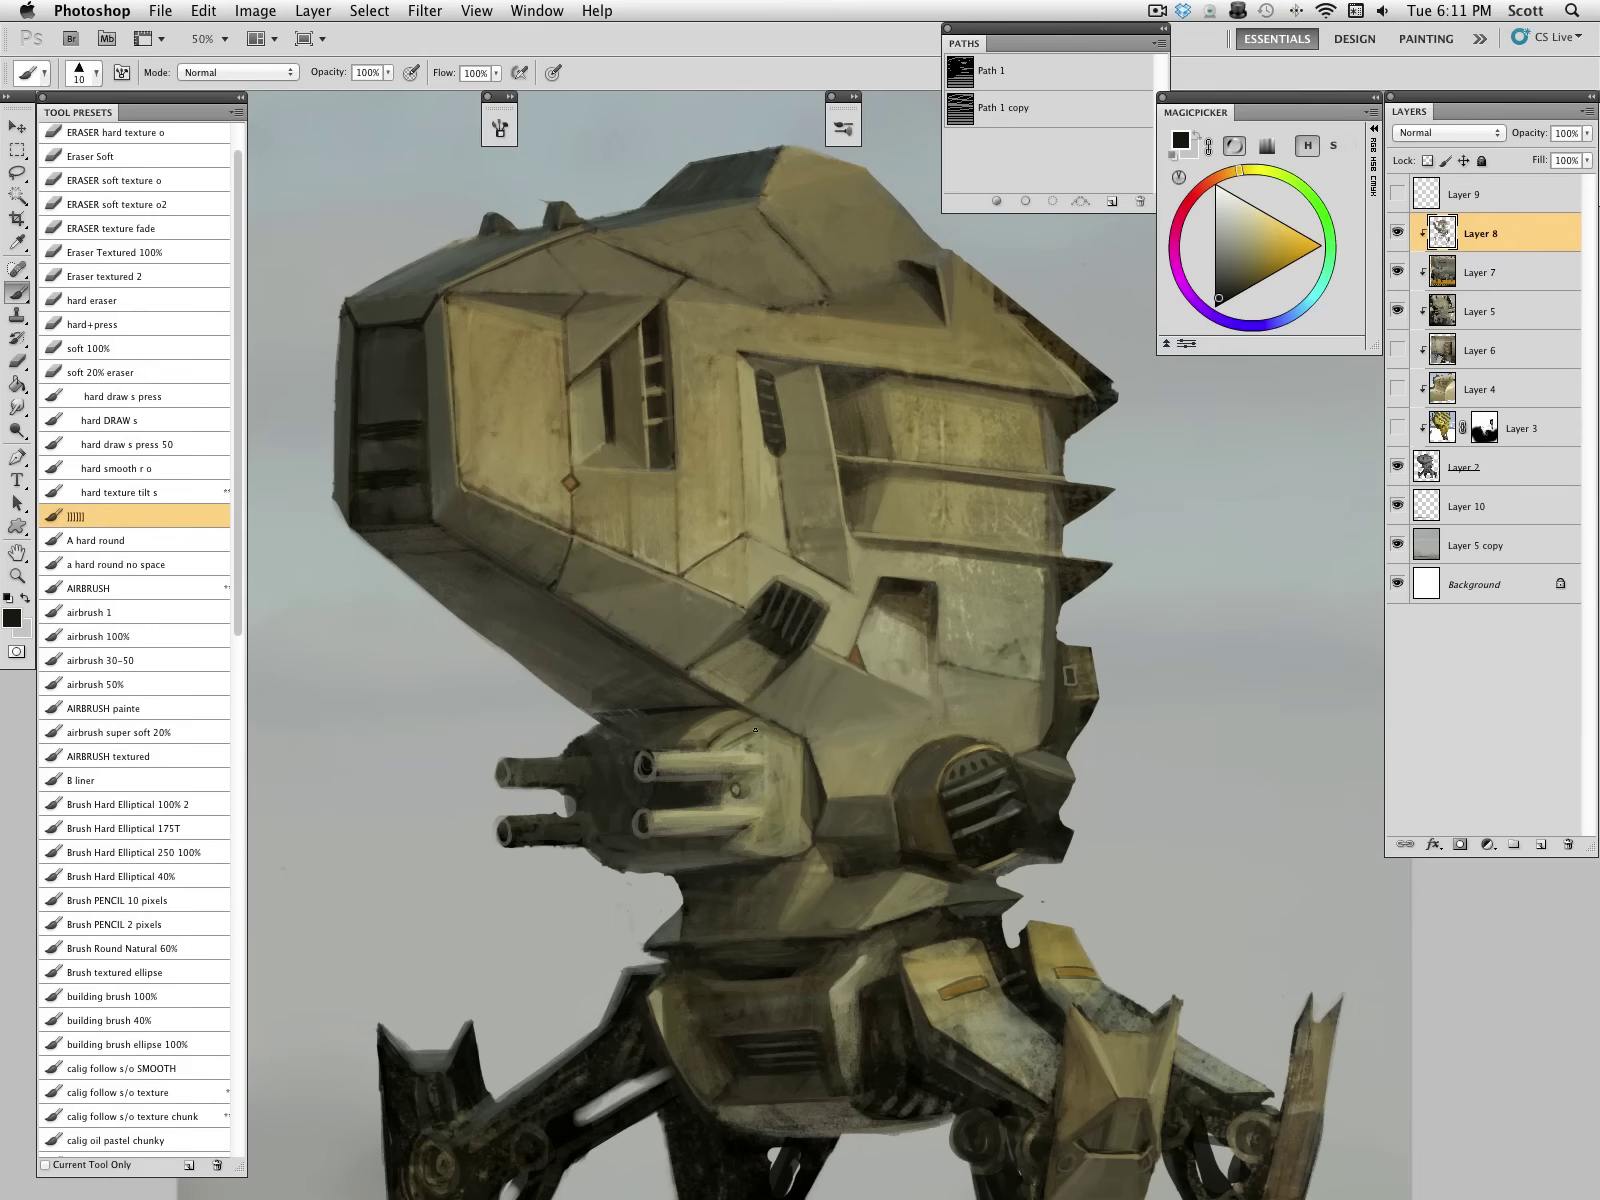
click(1163, 28)
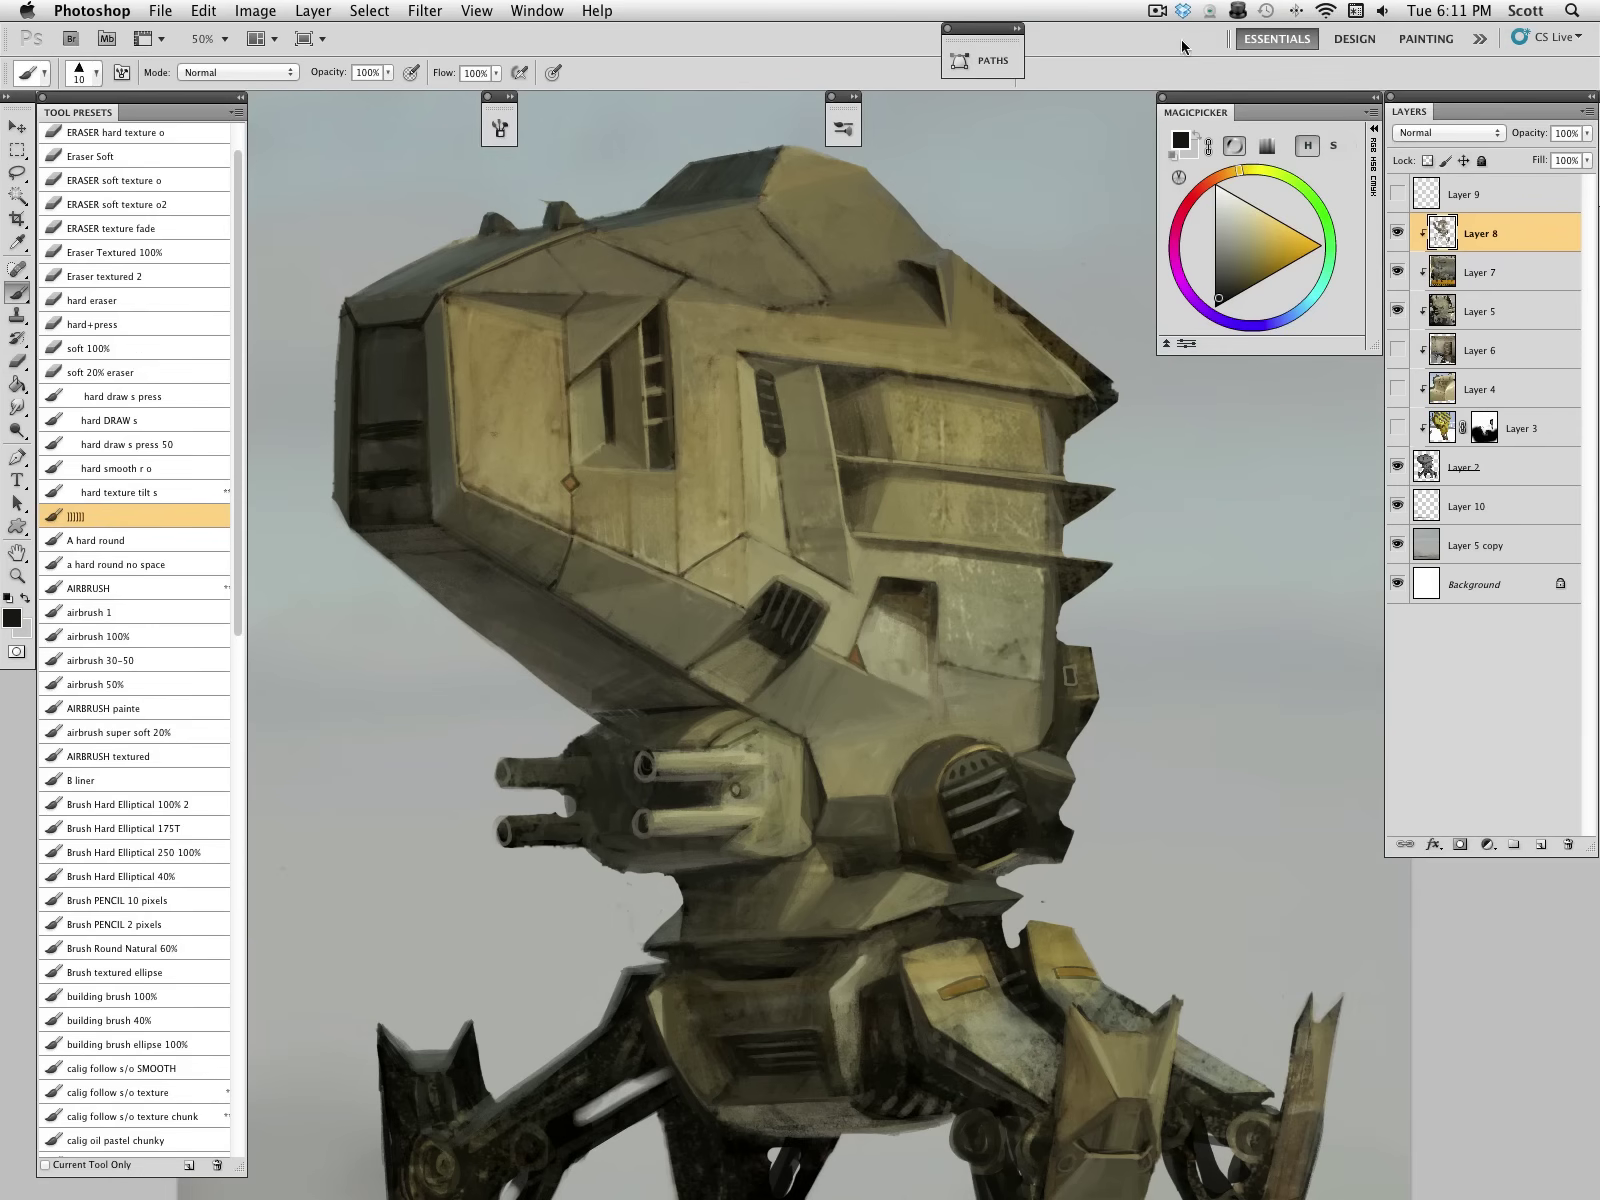
click(843, 127)
scroll(1085, 362, down, 10)
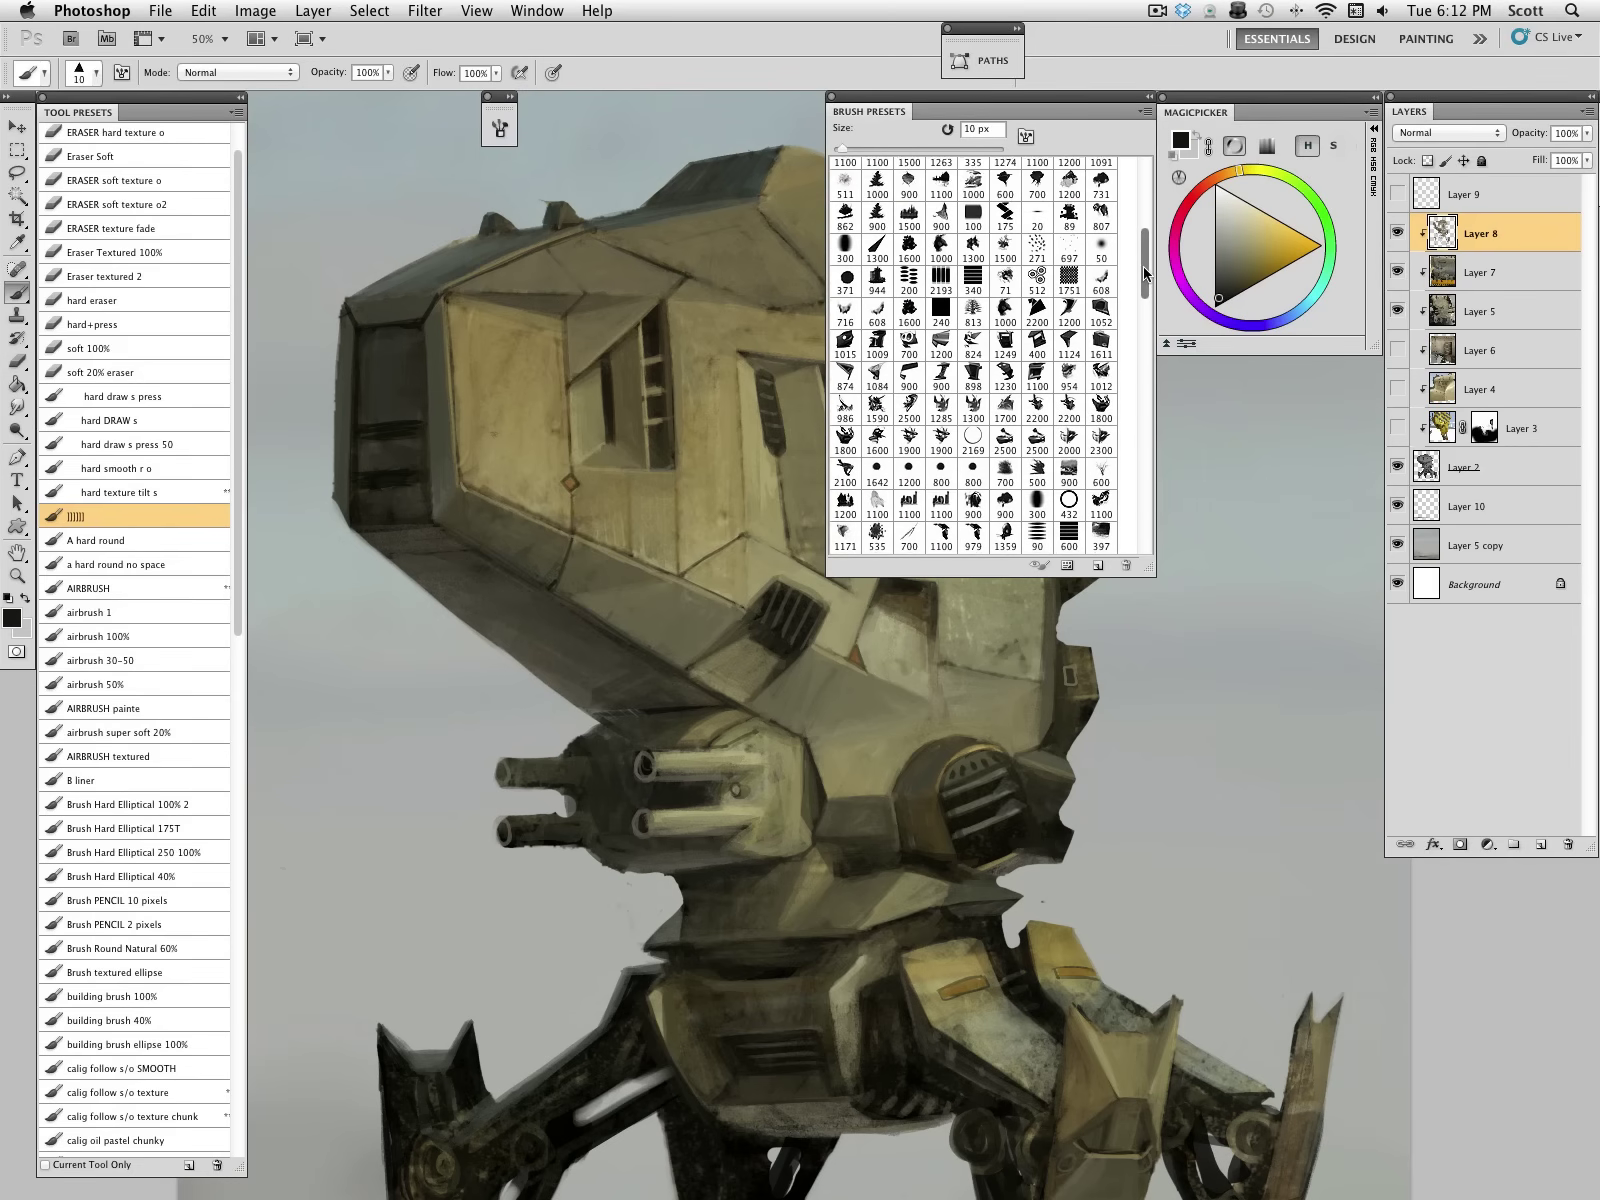
click(1069, 453)
drag(983, 148, 932, 148)
click(500, 127)
drag(790, 311, 781, 311)
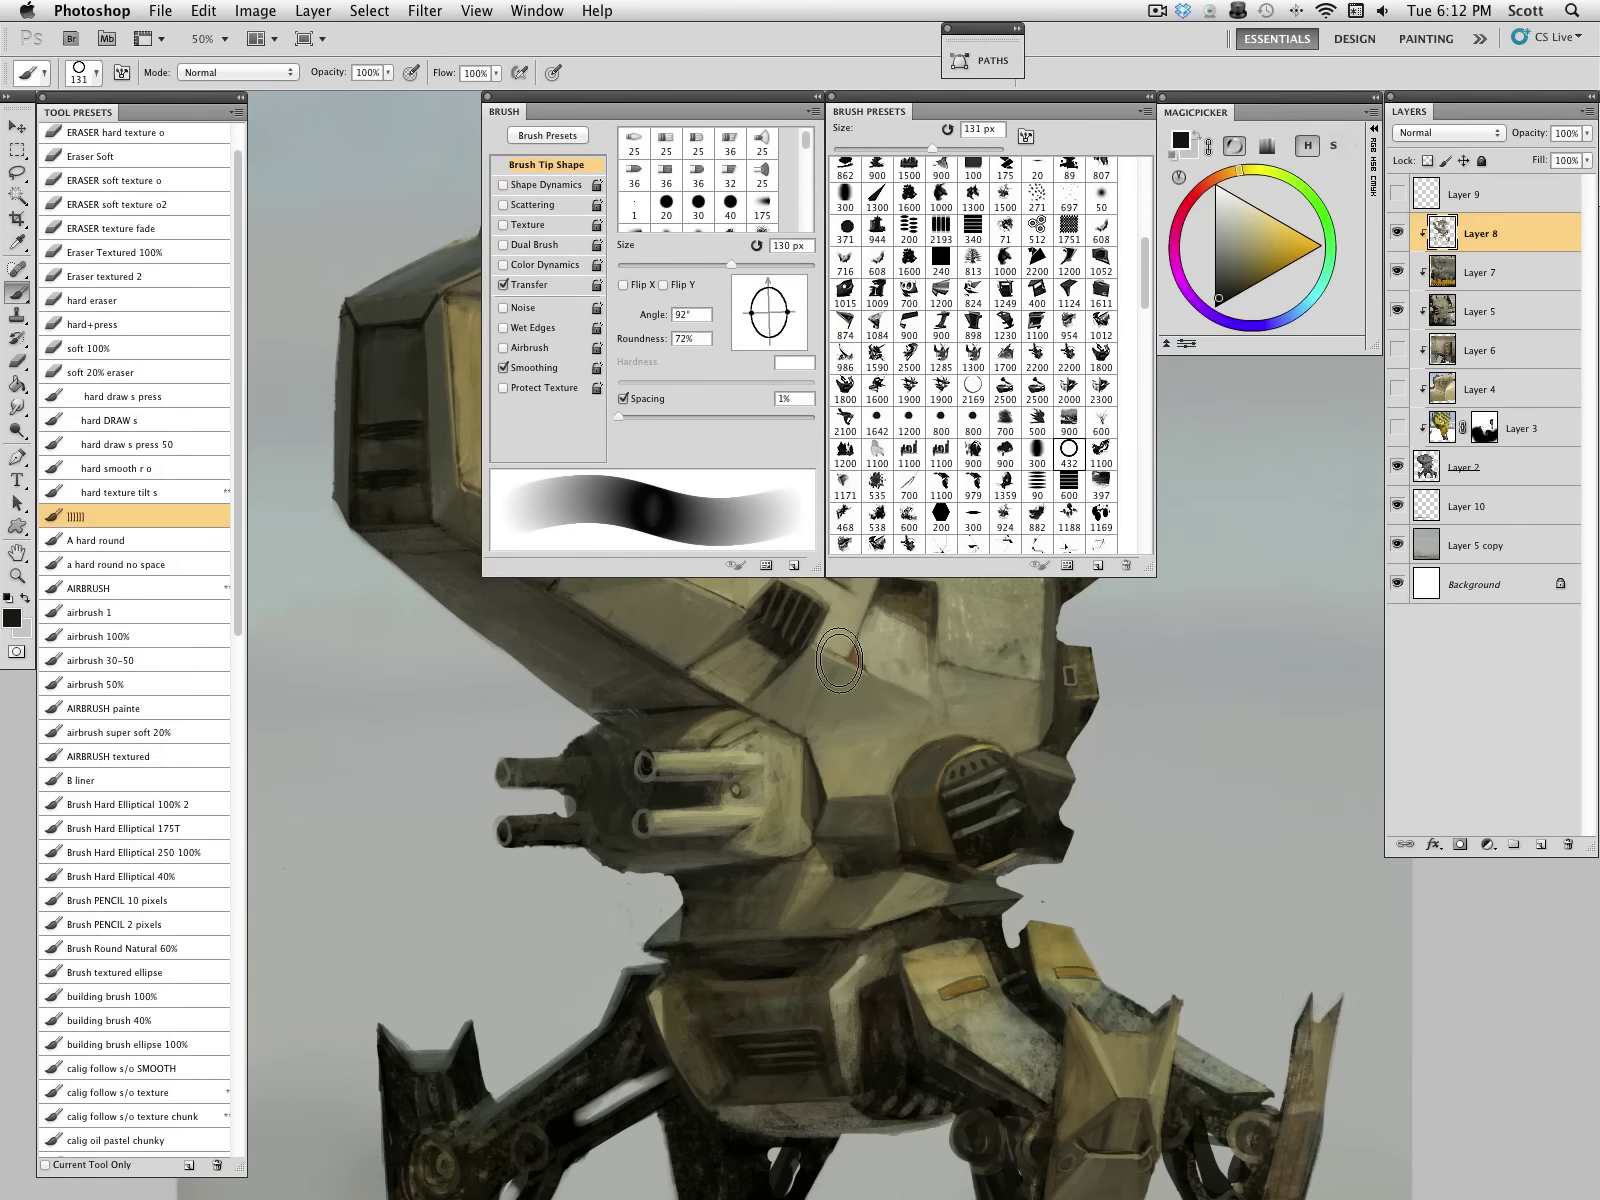
Step: Stamp a dark 200 px ring over the base of the front gun barrels on a new layer
key(bracketright)
key(bracketright)
key(bracketright)
key(bracketright)
click(1540, 844)
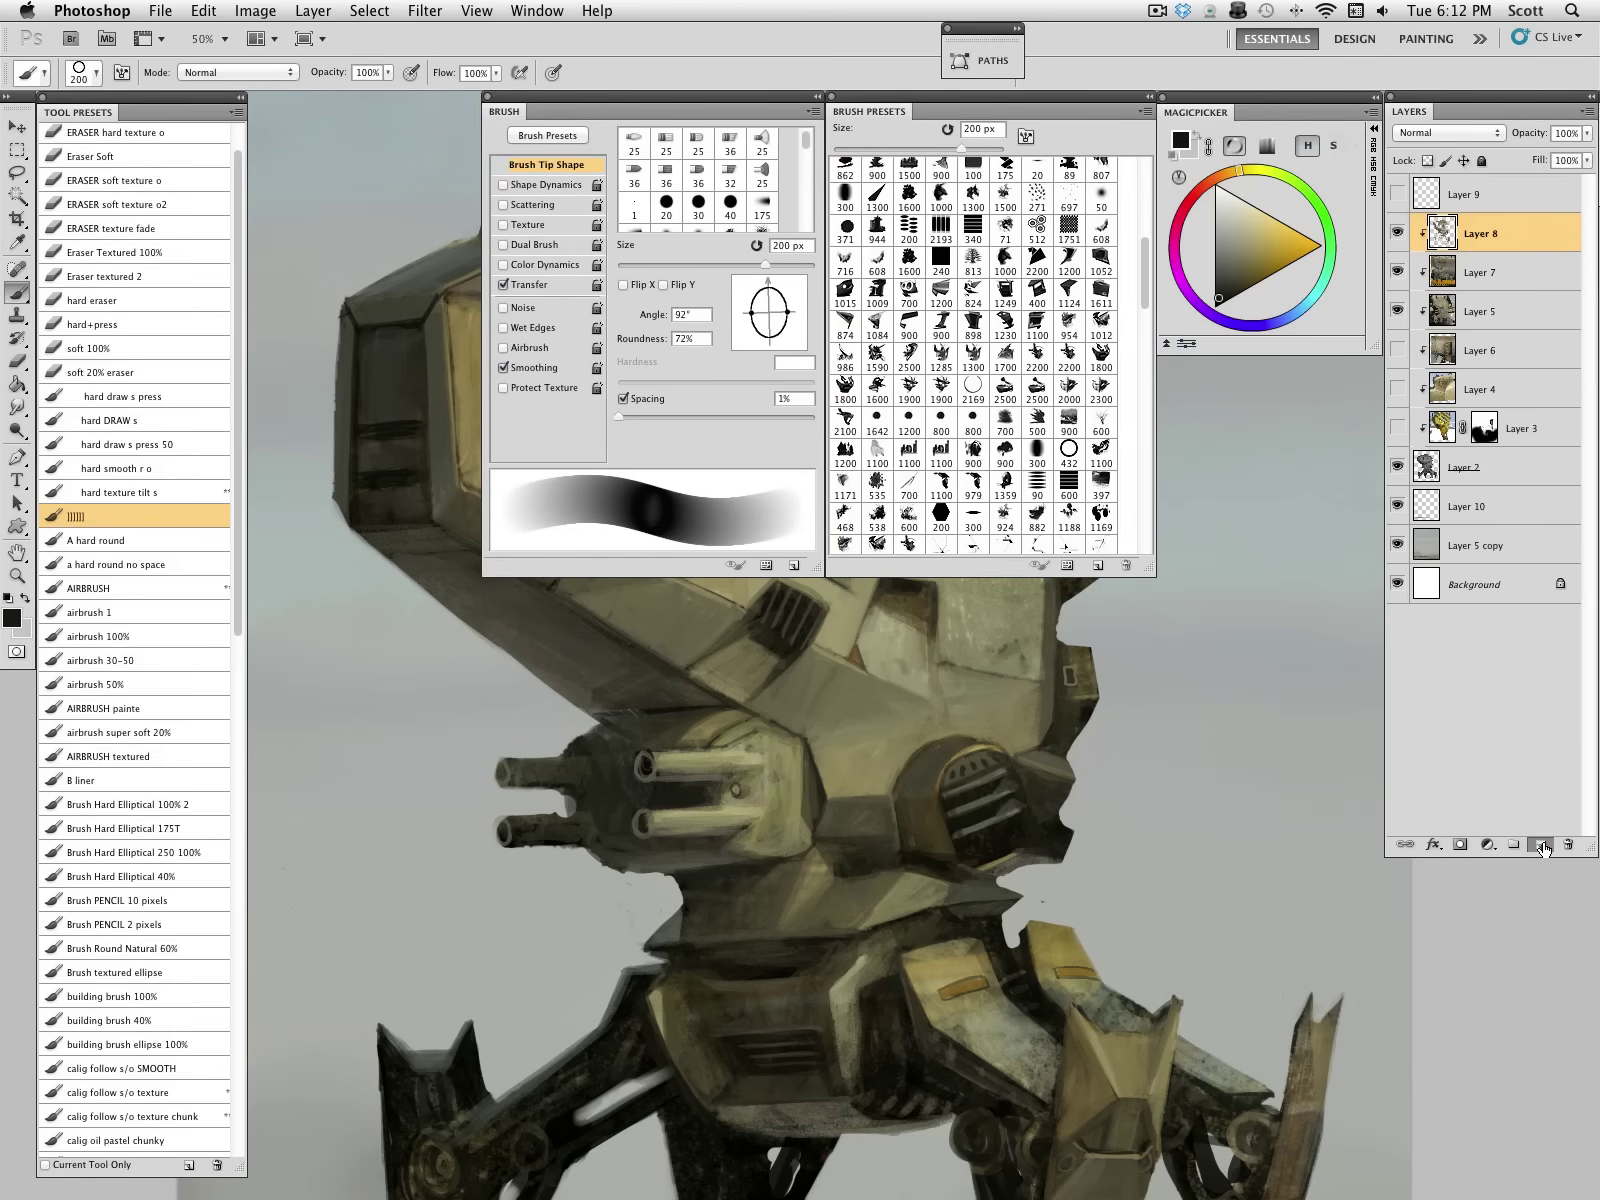
click(761, 792)
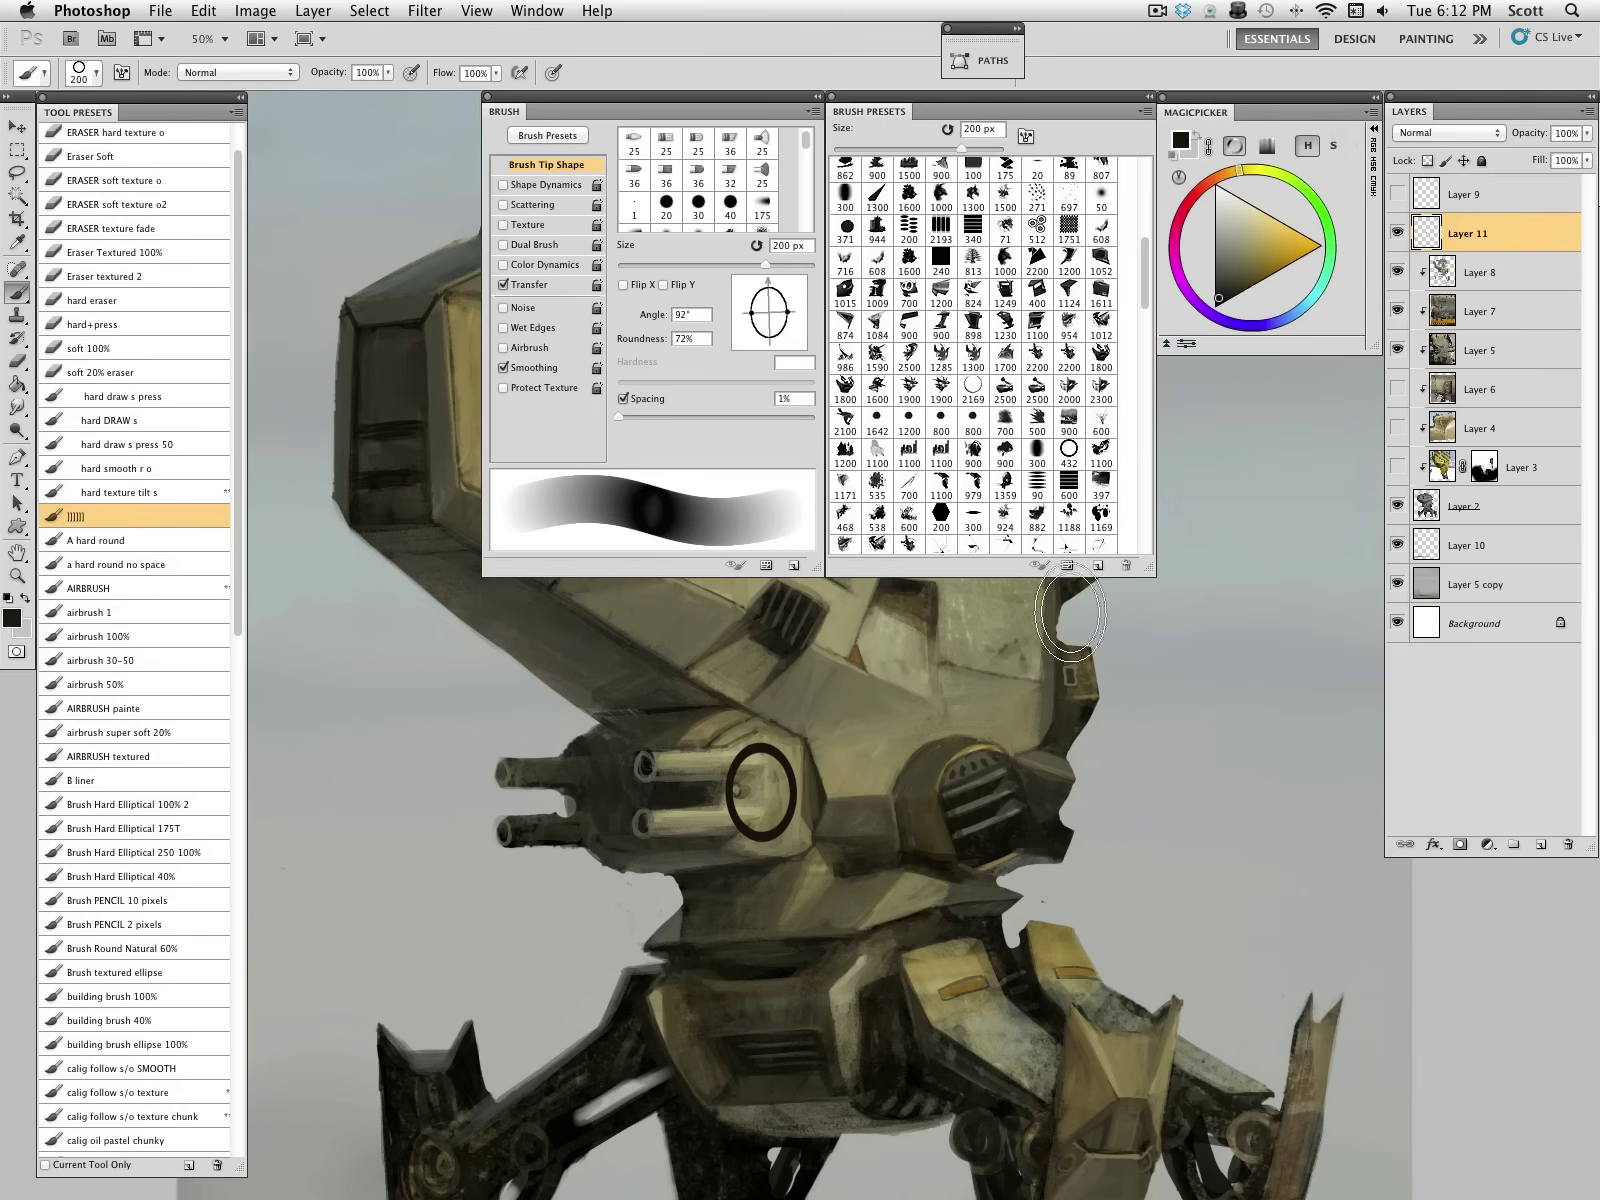
click(1150, 97)
click(818, 97)
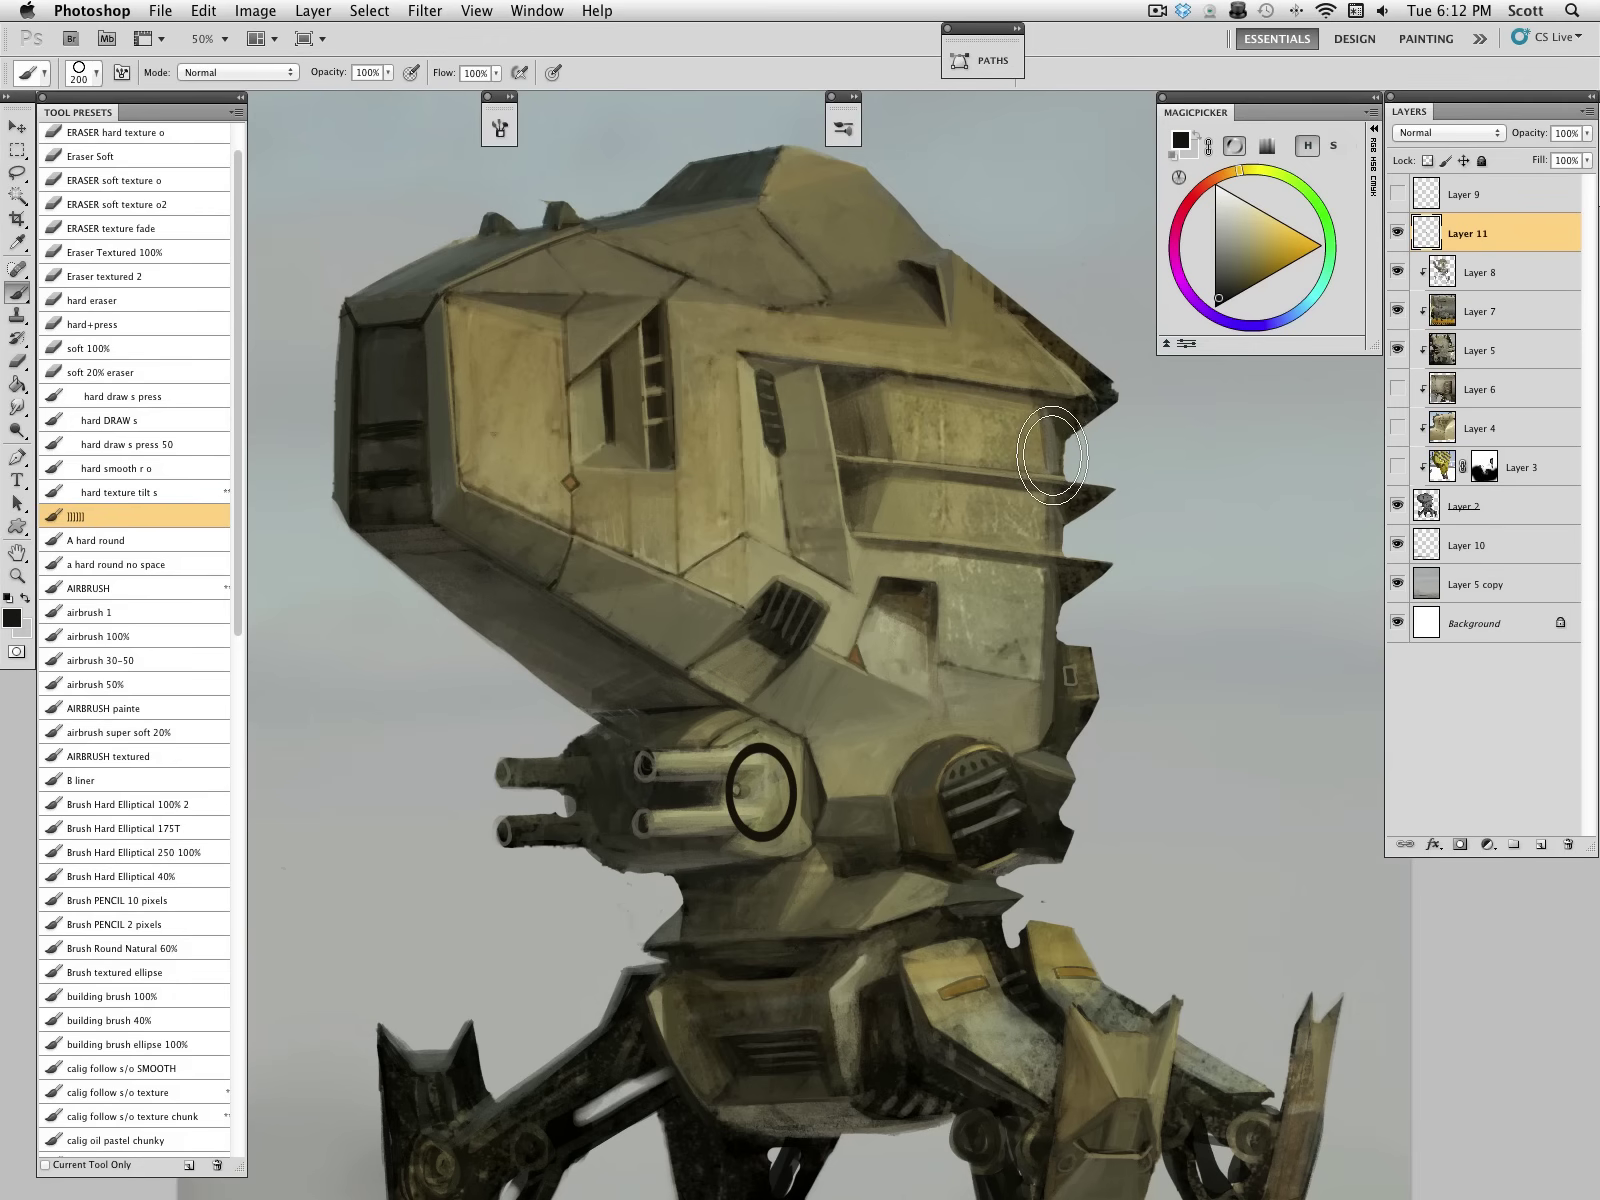
Step: Add another new layer above the ring layer and sample gun mount tones with the painting brush
key(e)
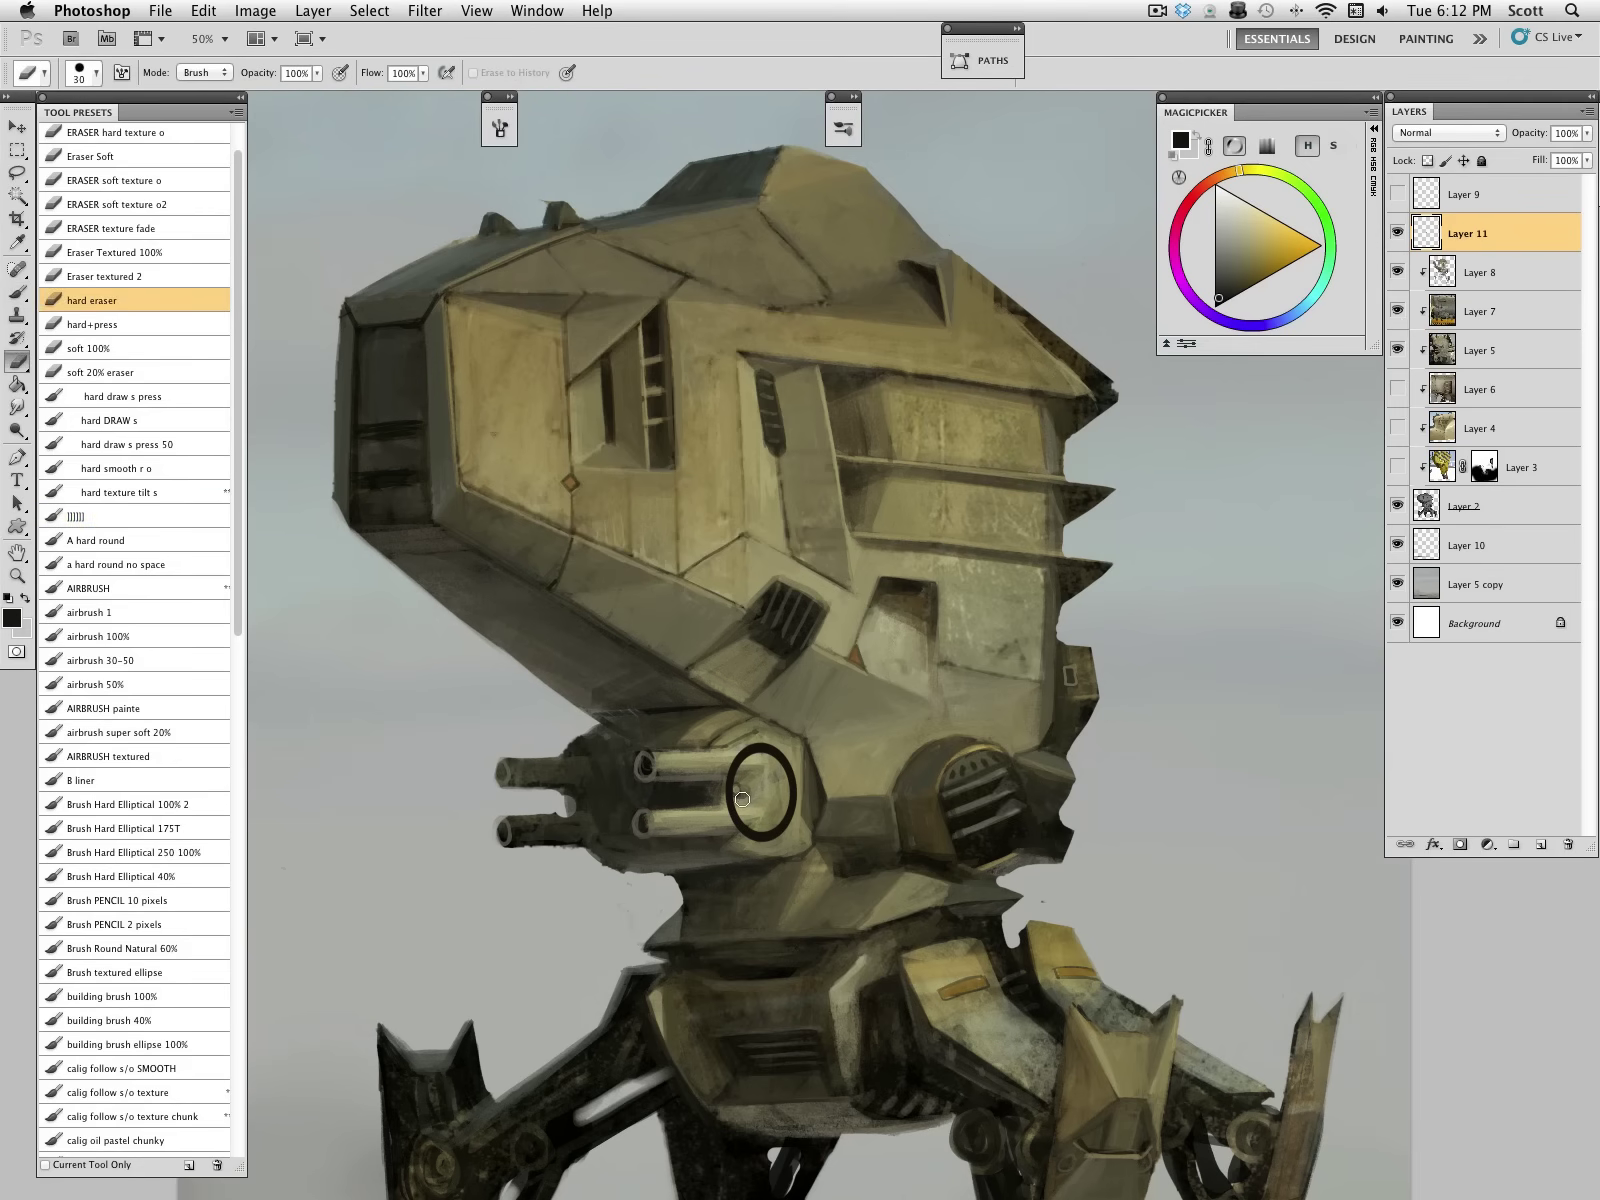
key(super+shift+alt+n)
click(140, 516)
alt+click(731, 757)
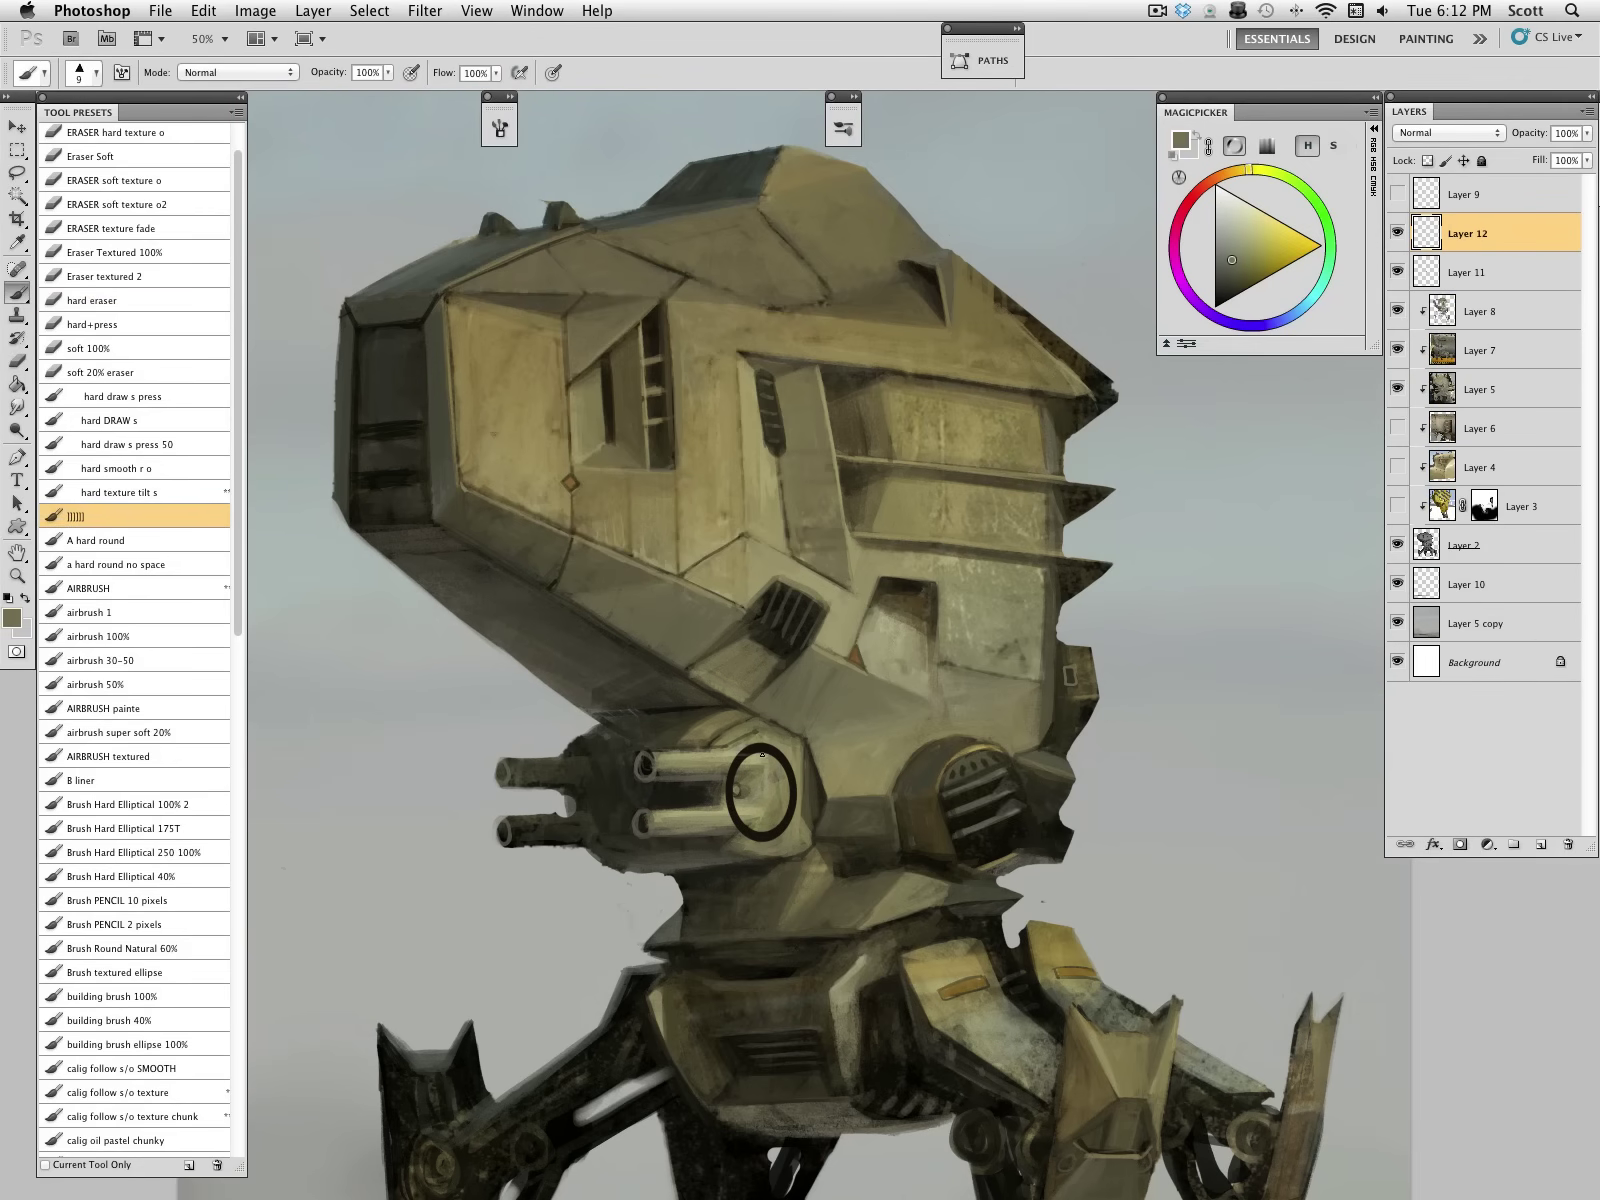
alt+click(770, 823)
Step: Erase the barrel-side part of the ring on Layer 11 with the hard+press eraser, leaving only the rear arc
click(1429, 268)
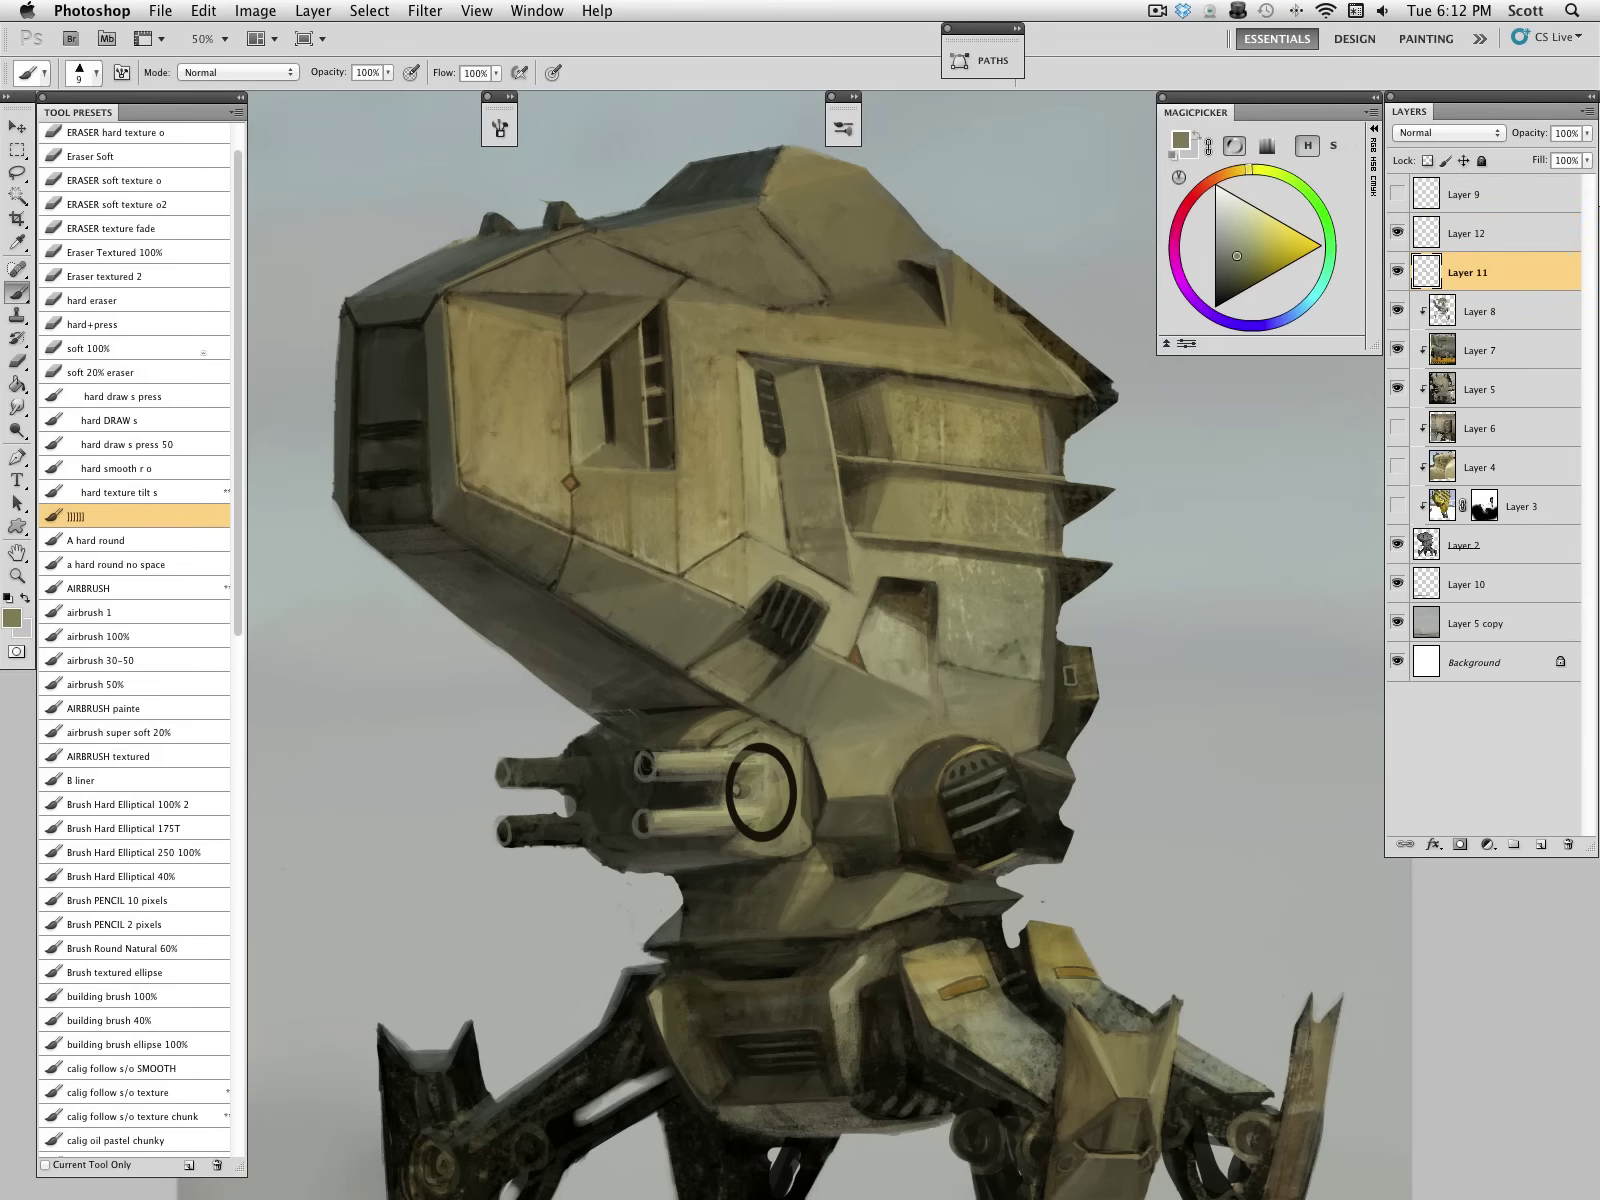
click(140, 324)
mouse_move(726, 778)
mouse_down()
mouse_move(765, 770)
mouse_move(721, 787)
mouse_move(764, 811)
mouse_move(731, 828)
mouse_move(726, 789)
mouse_move(747, 759)
mouse_move(771, 761)
mouse_move(793, 879)
mouse_move(766, 934)
mouse_move(775, 862)
mouse_move(753, 819)
mouse_move(742, 828)
mouse_move(768, 822)
mouse_move(739, 837)
mouse_move(780, 815)
mouse_move(743, 839)
mouse_move(771, 762)
mouse_move(769, 681)
mouse_move(769, 753)
mouse_up()
drag(767, 838, 779, 815)
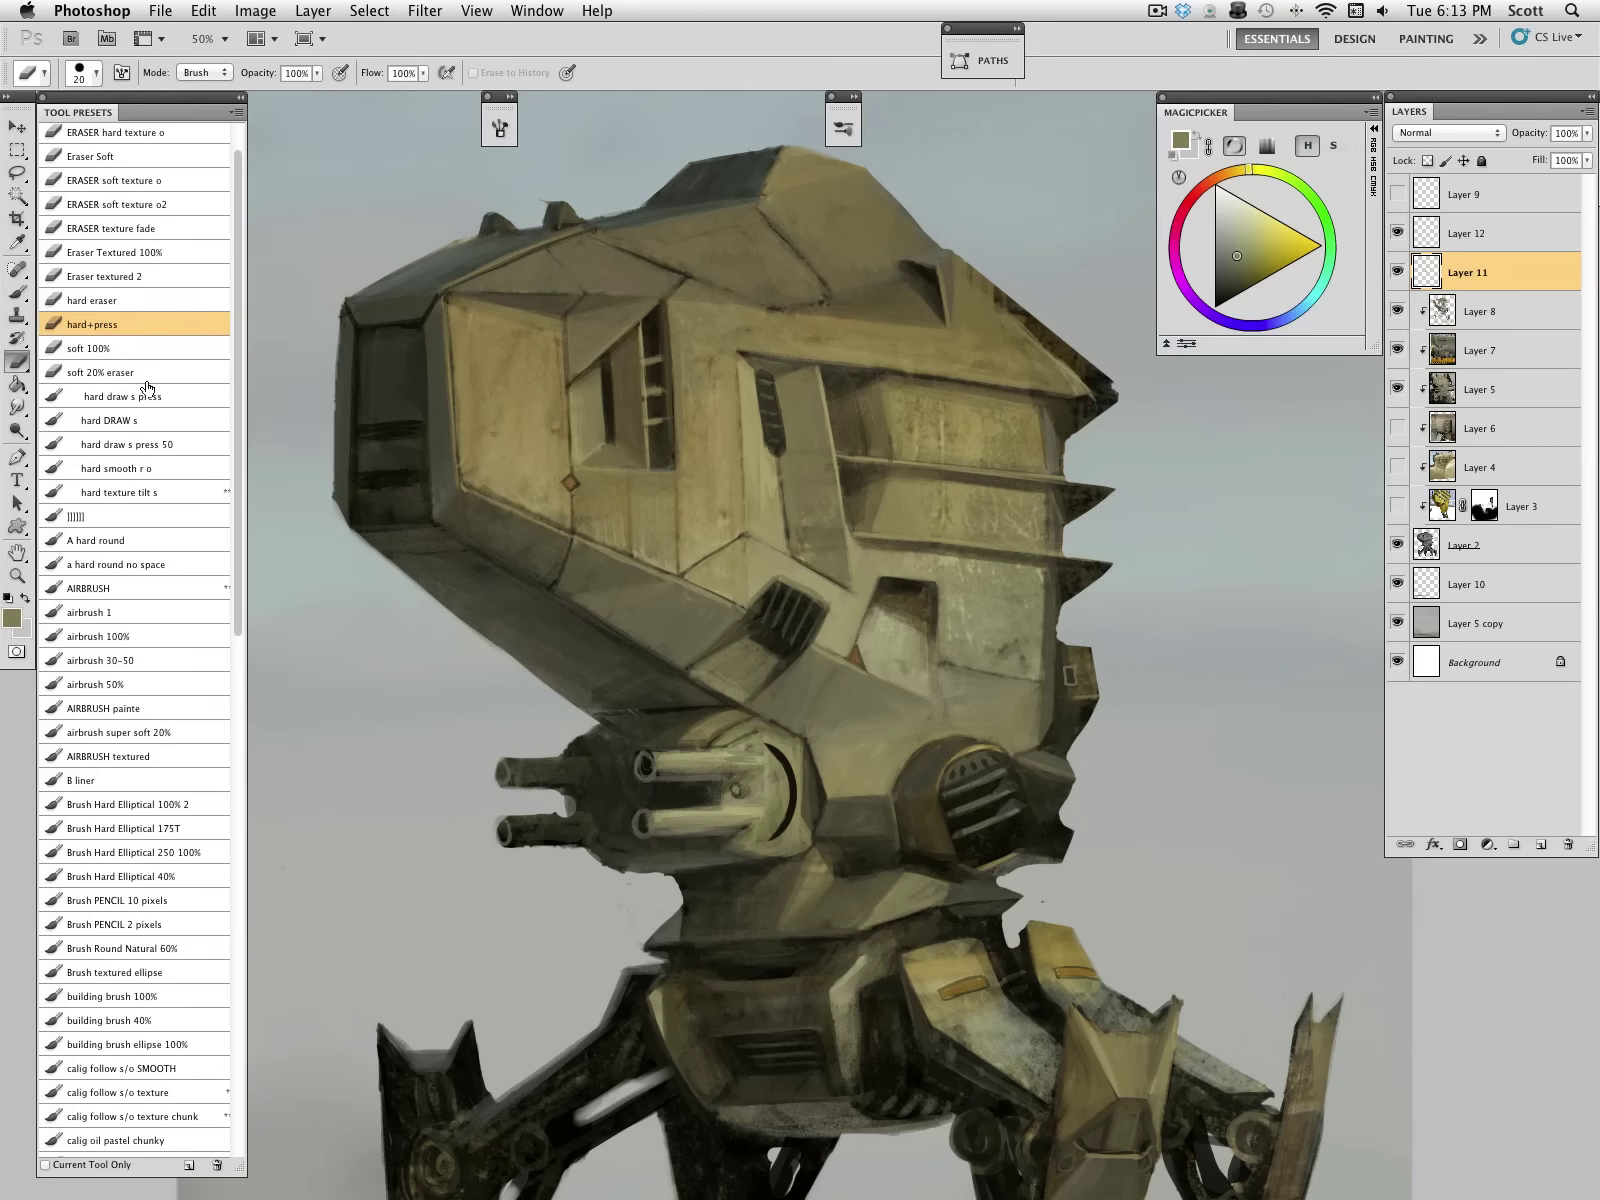
Step: Extend the gun mount's curved edge and break the dark arc into notches with sampled tones at brush size 15
click(90, 516)
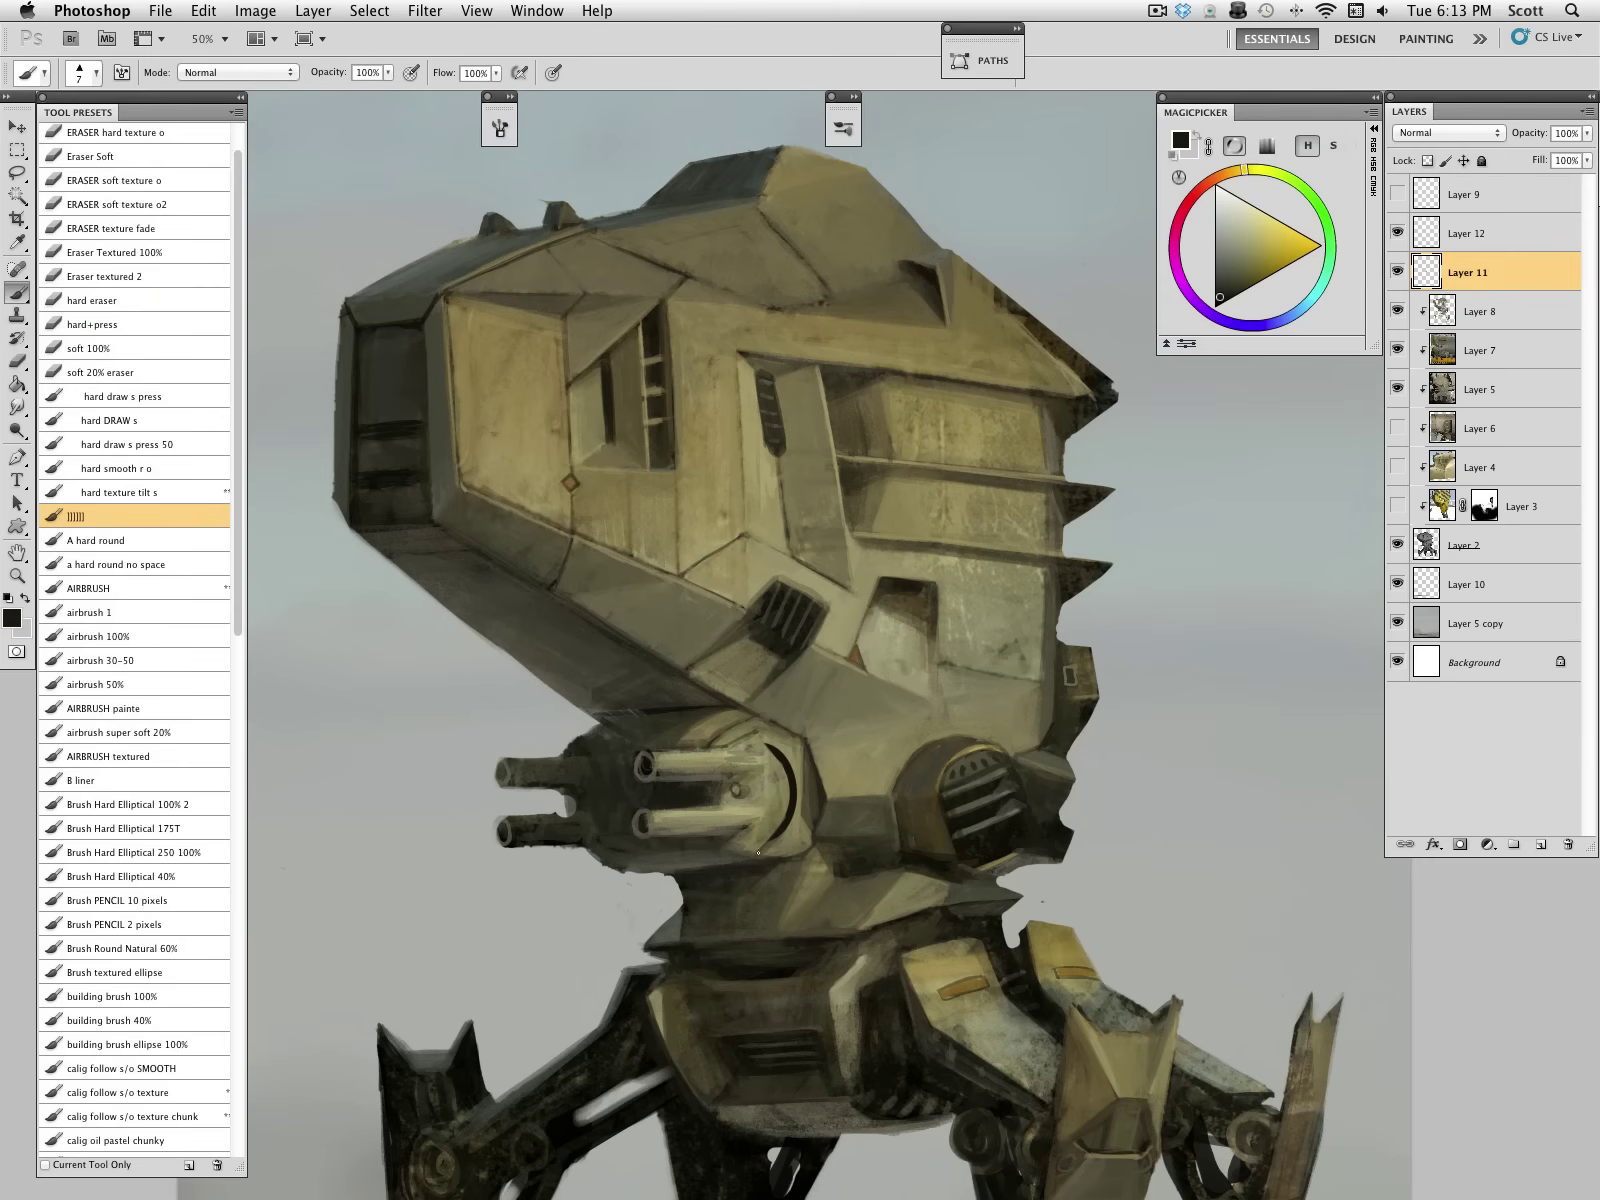
key(bracketright)
key(bracketright)
key(bracketright)
key(bracketright)
alt+click(752, 722)
alt+click(810, 648)
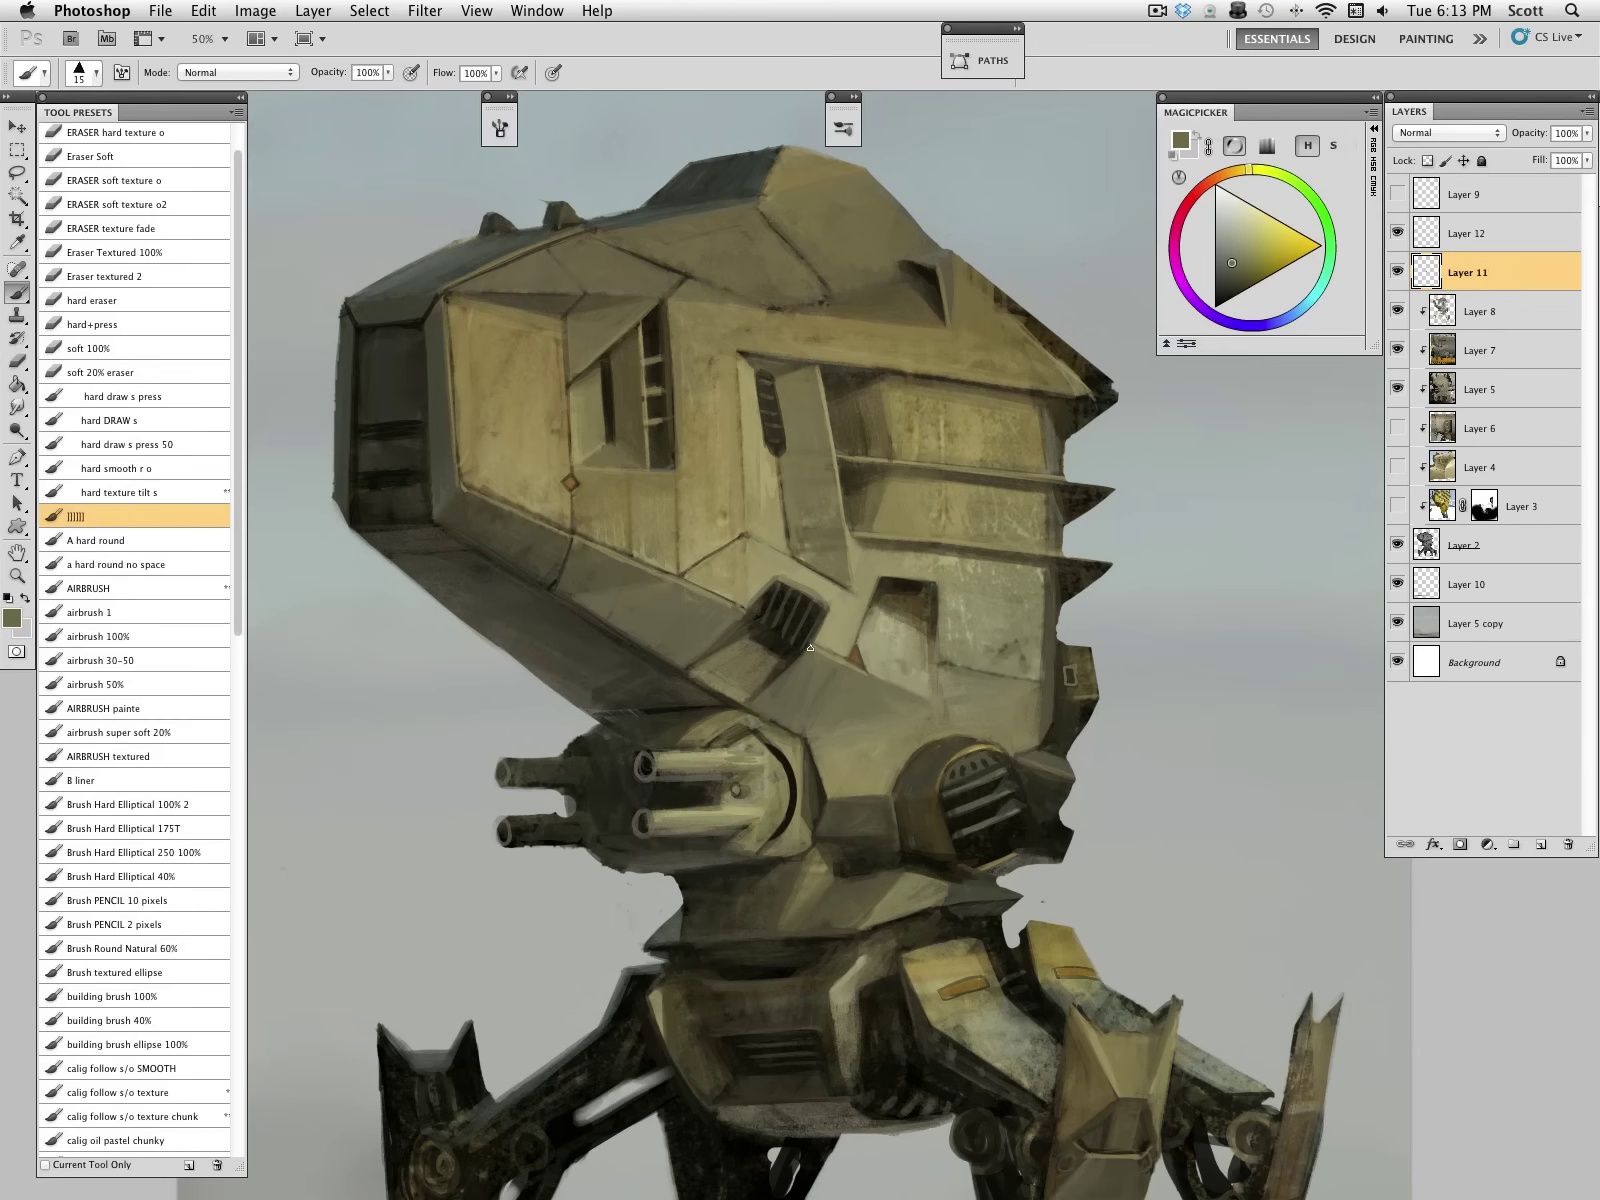
alt+click(794, 760)
drag(801, 764, 799, 813)
Step: Refine the lower edge and dark recesses of the gun housing on Layer 12 with sampled tones
key(alt+bracketright)
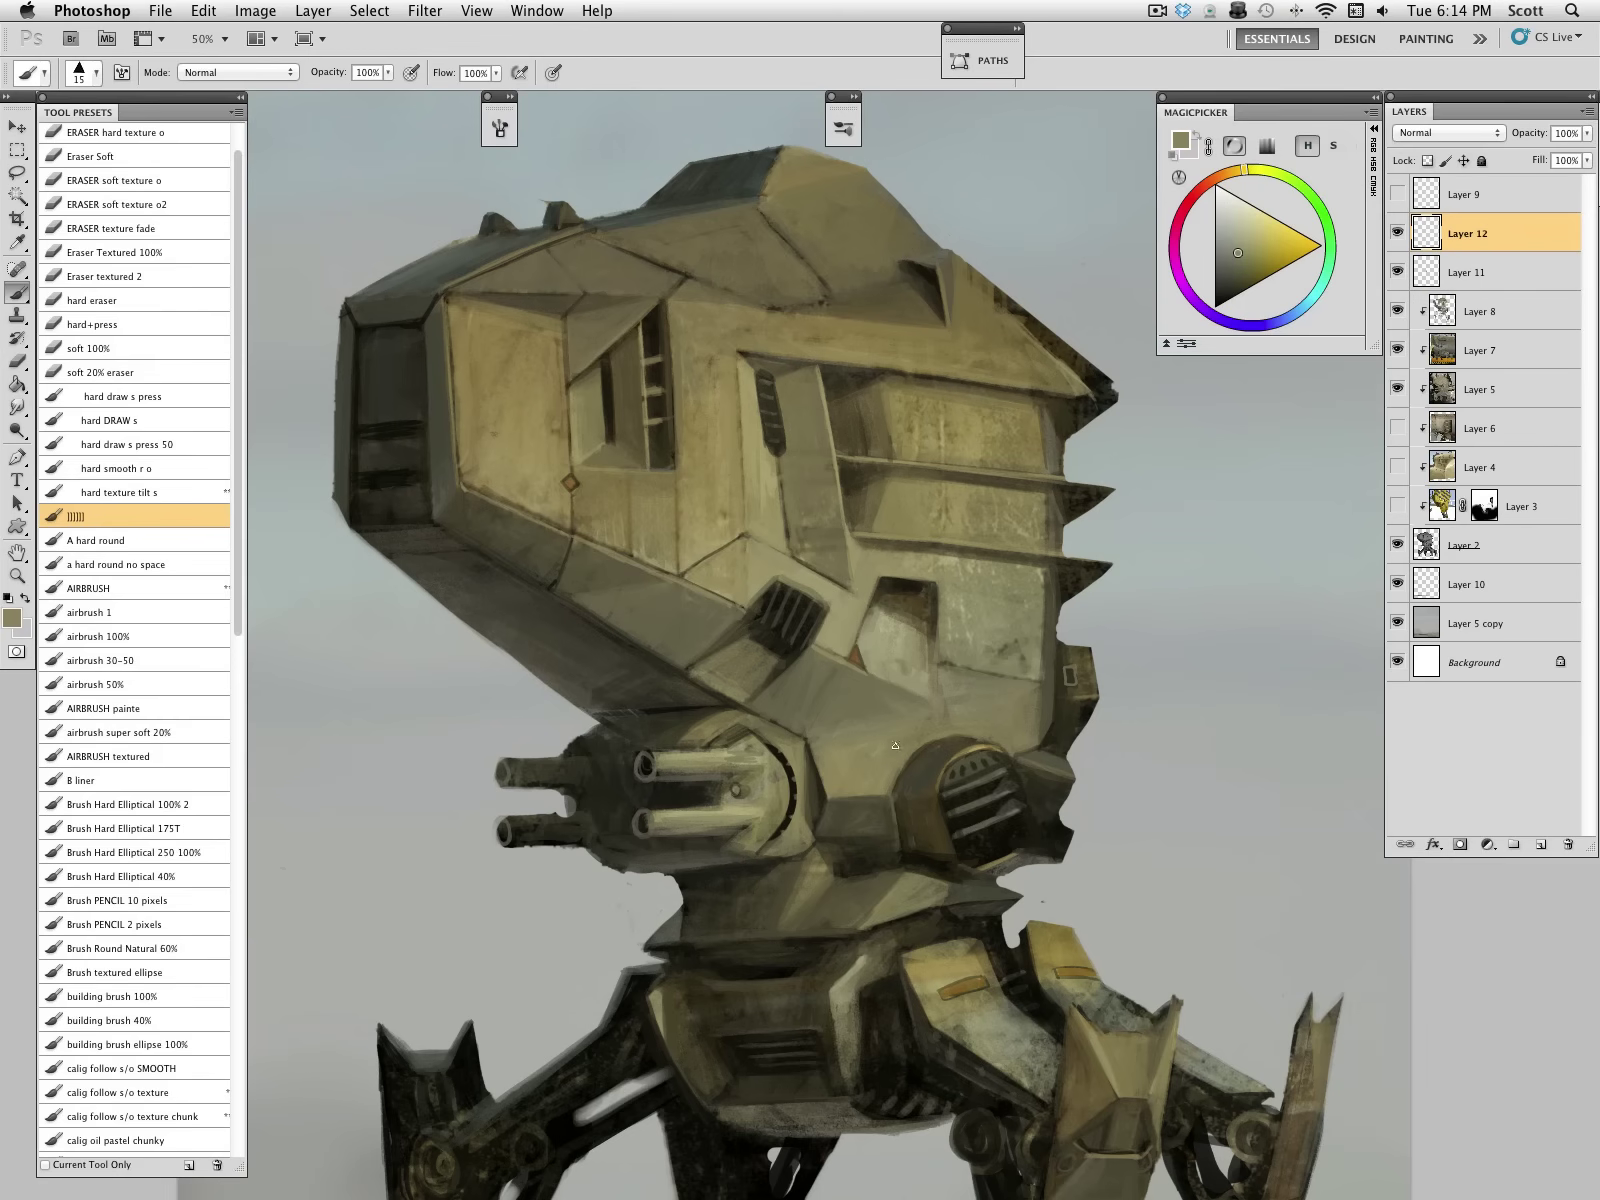
alt+click(764, 857)
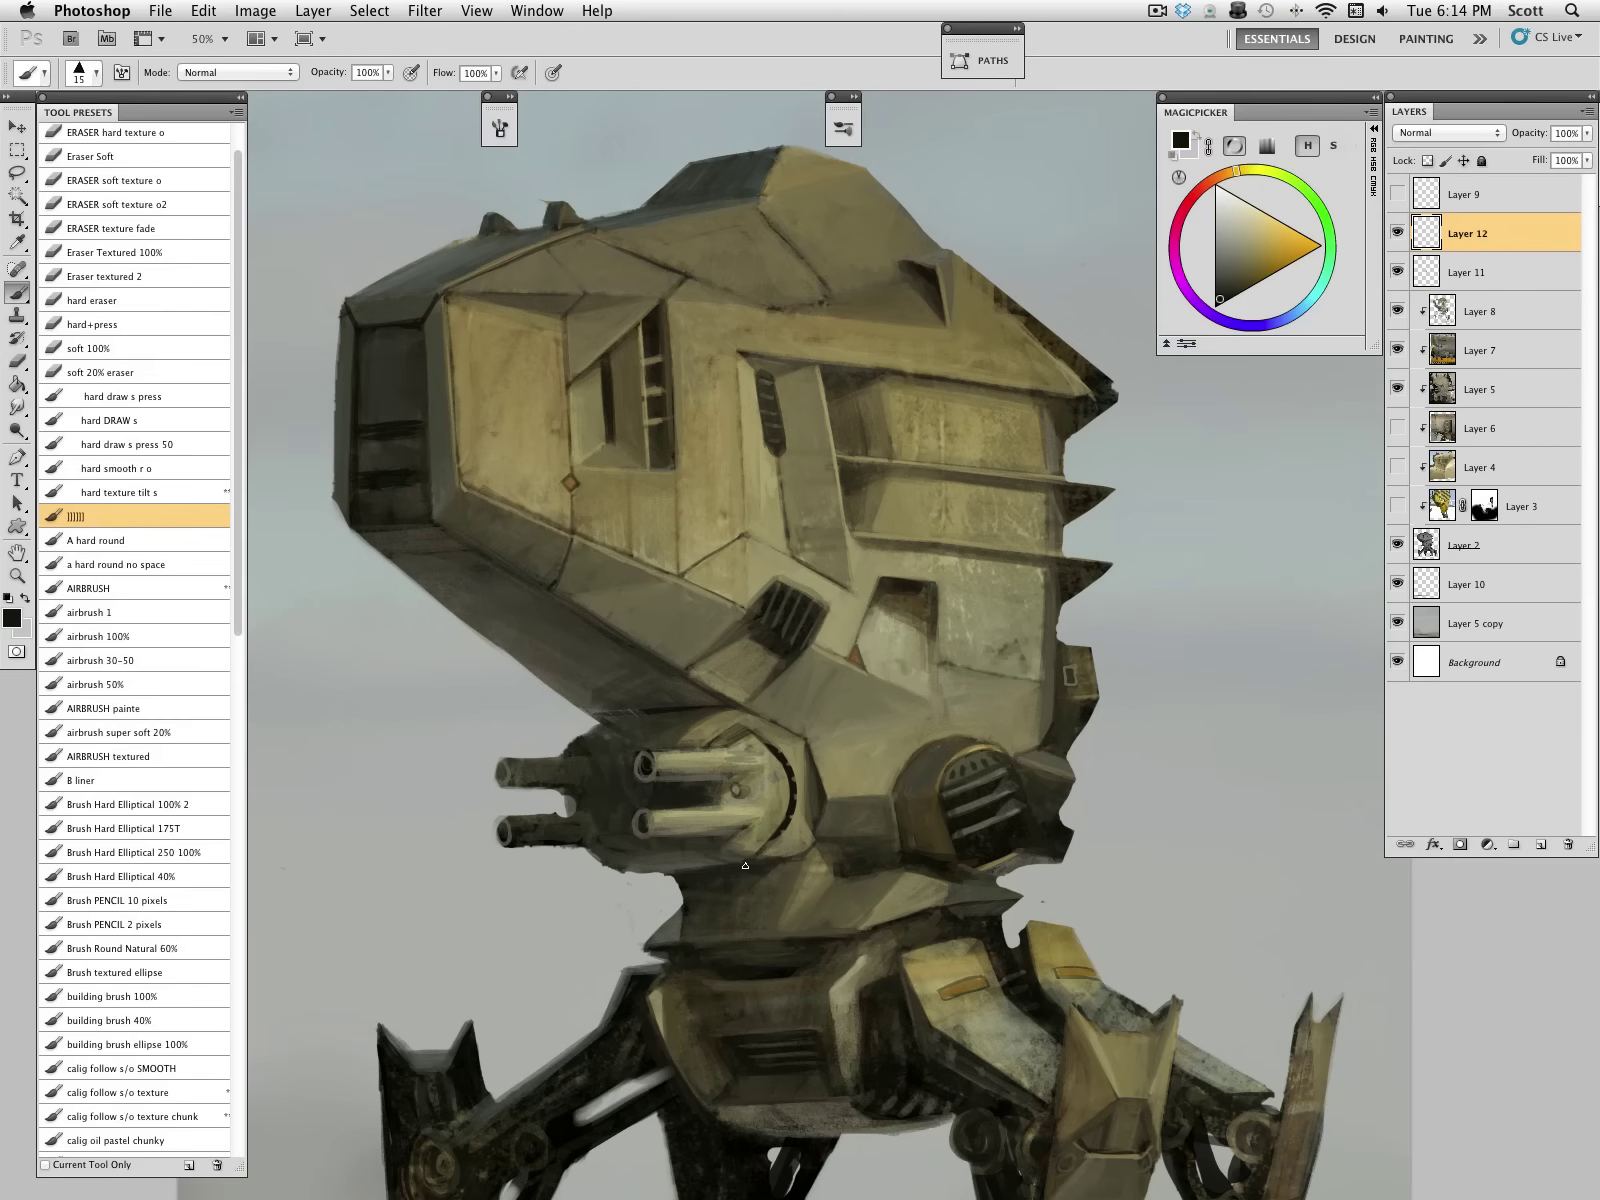
alt+click(719, 838)
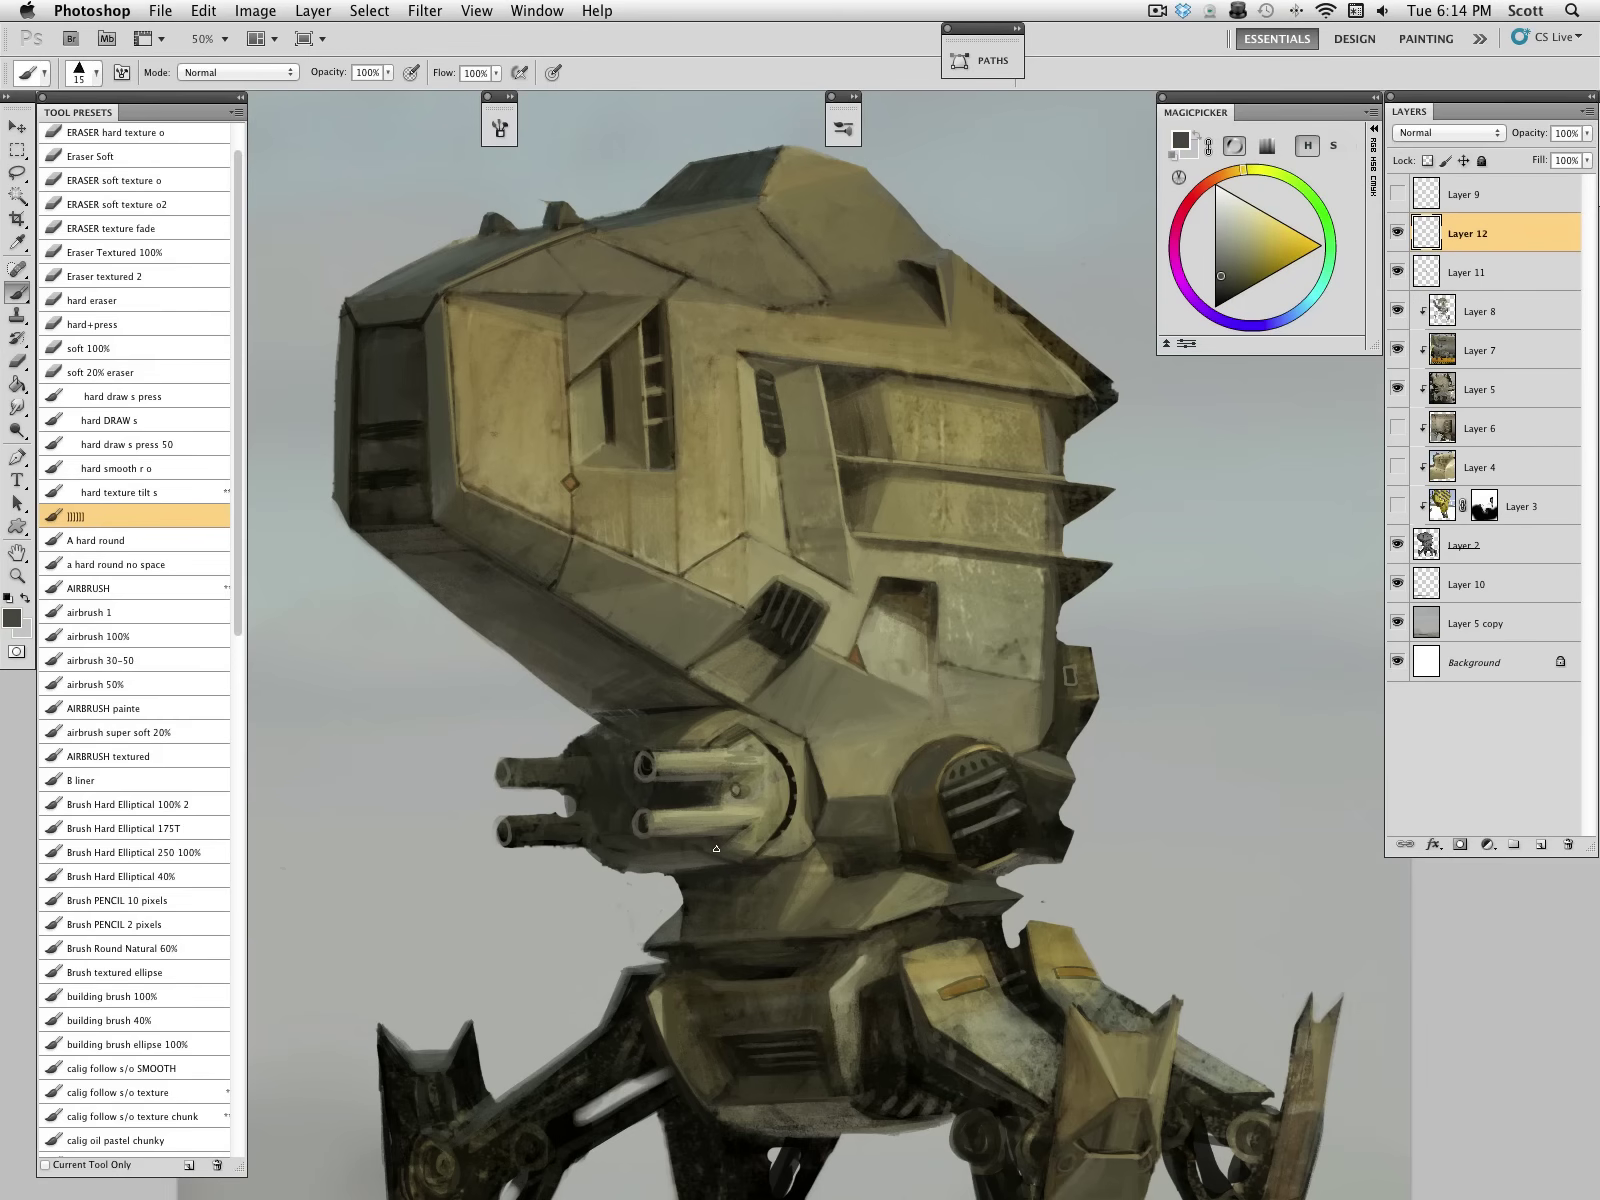
alt+click(768, 857)
alt+click(700, 741)
alt+click(672, 802)
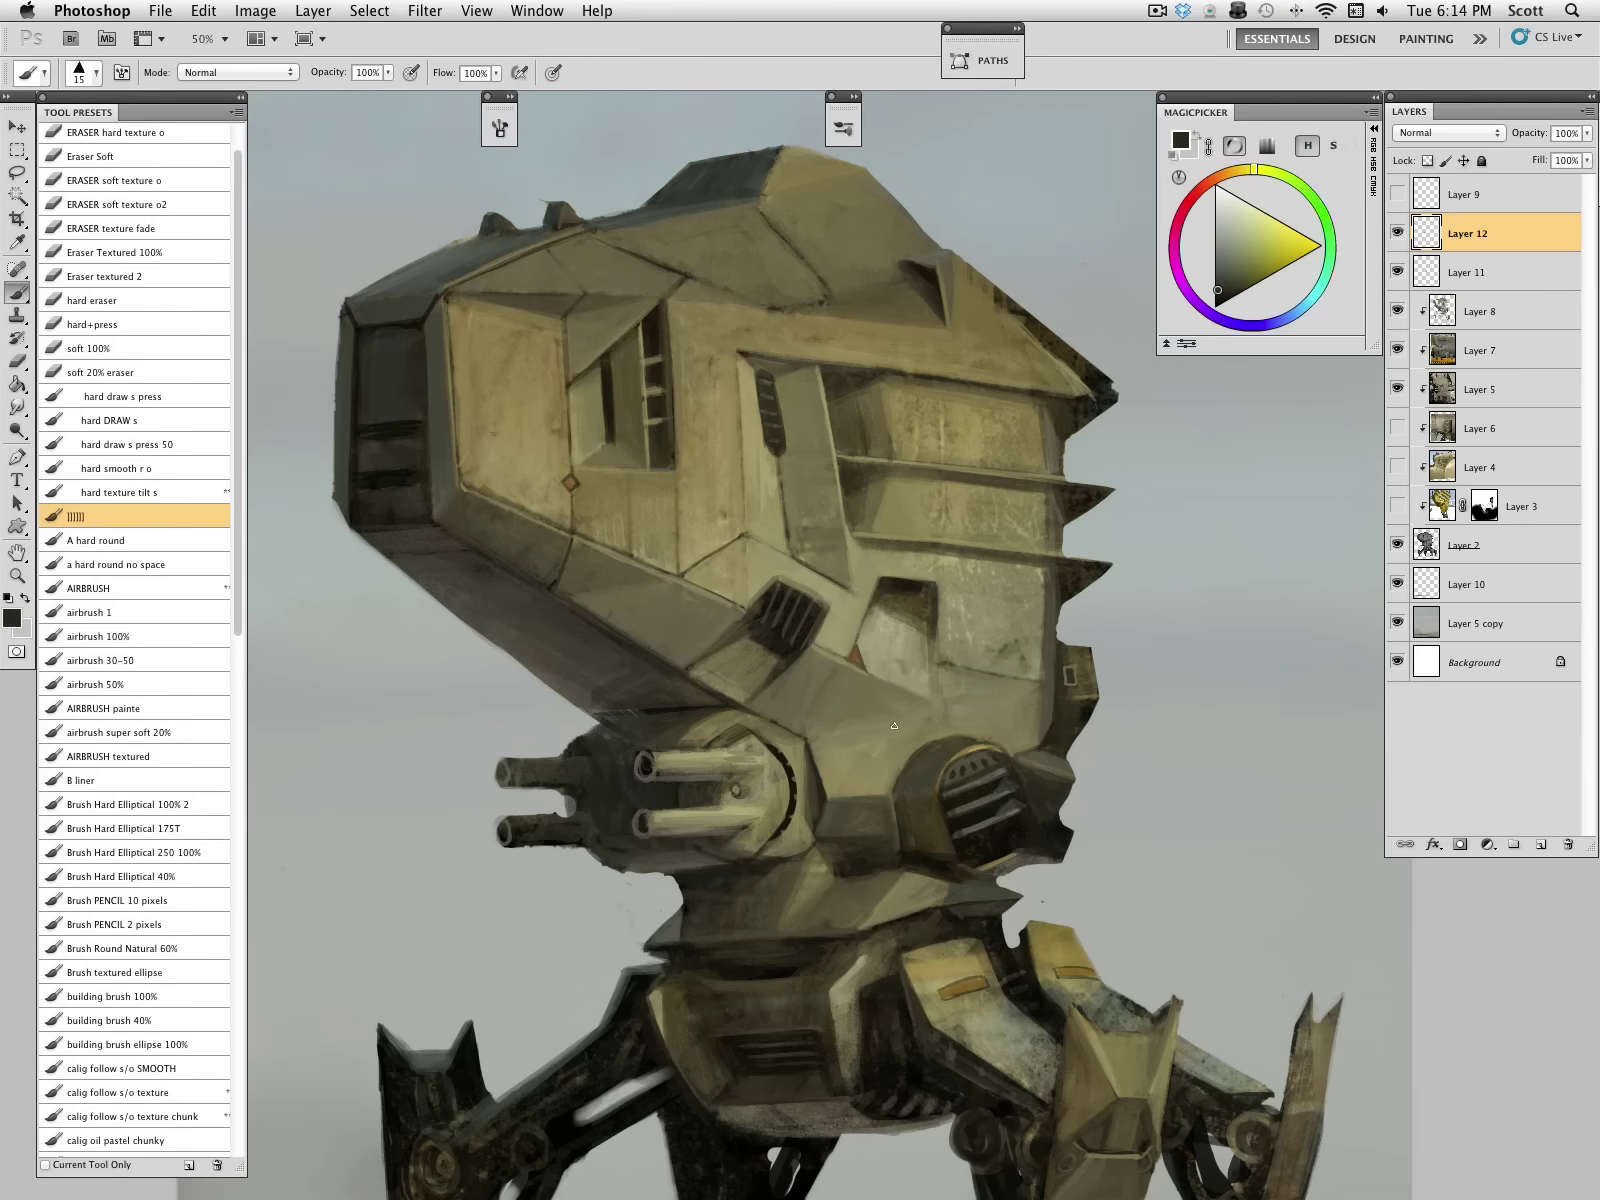
Step: Paint small notches along the upper rim of the round gun mount with sampled tones at brush size 15
alt+click(780, 783)
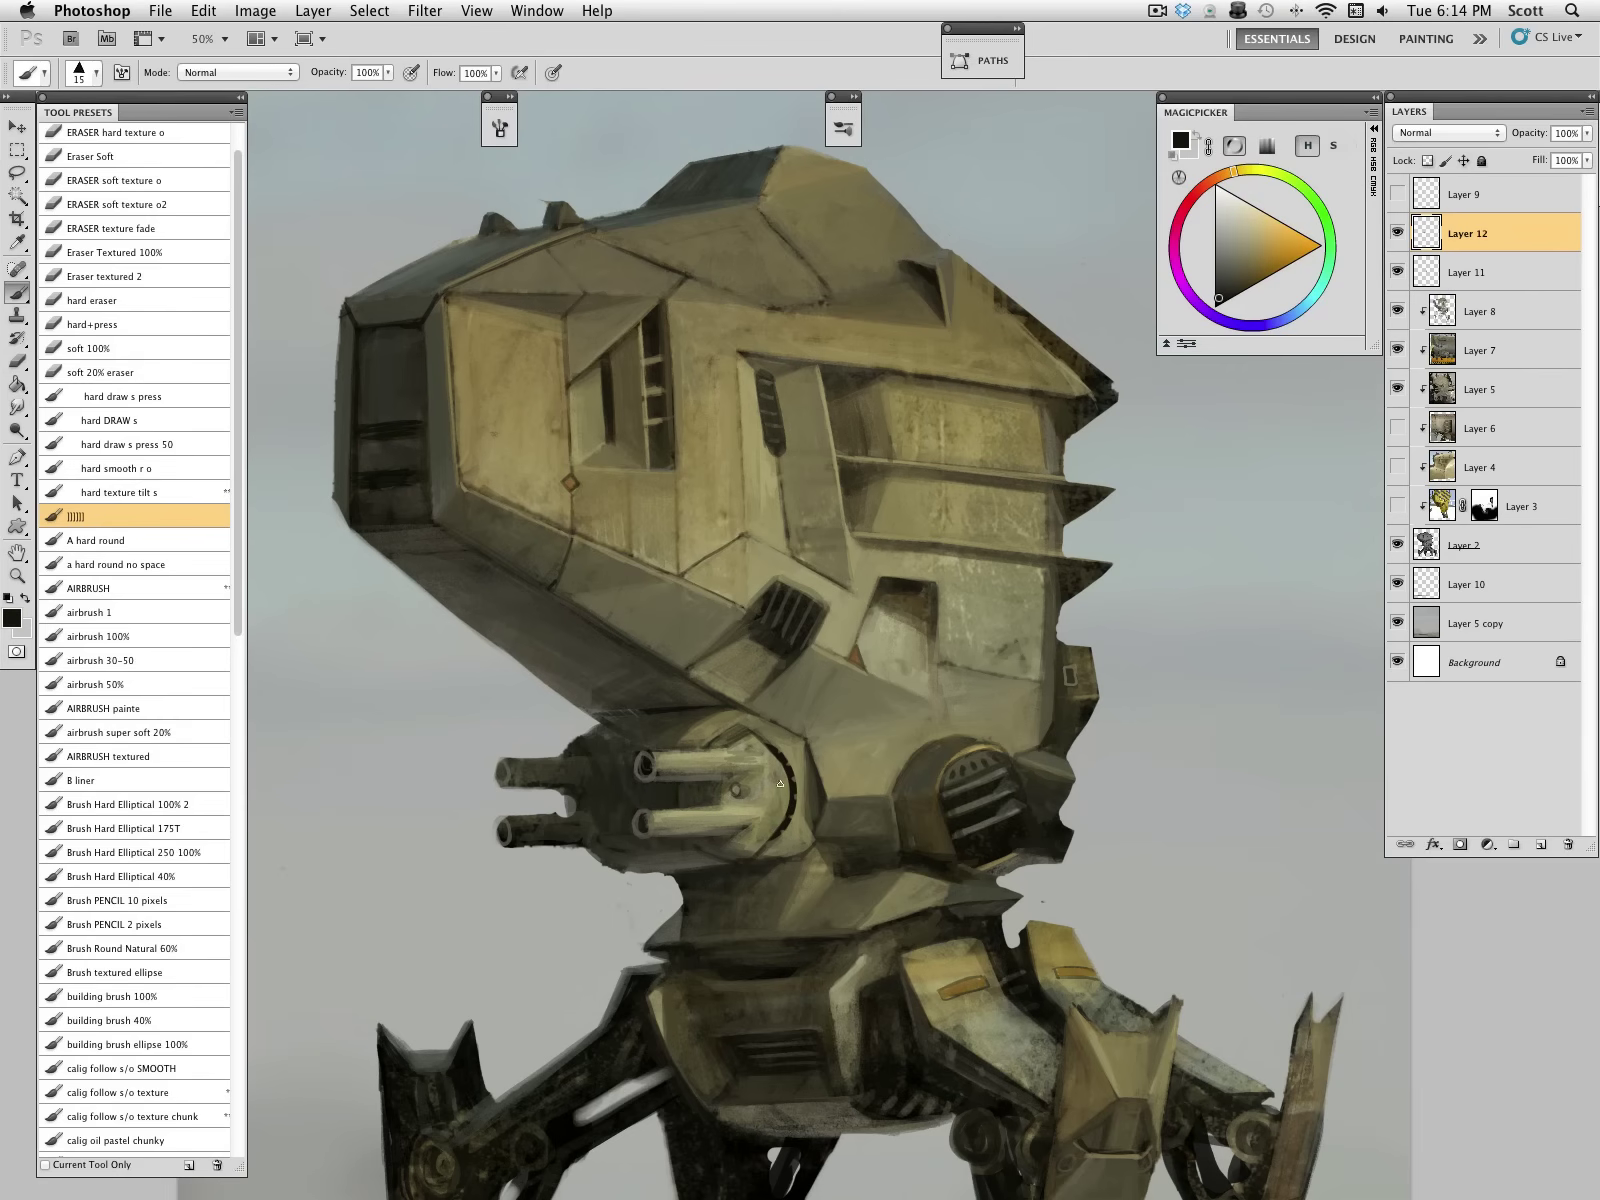
alt+click(711, 733)
alt+click(707, 739)
alt+click(747, 726)
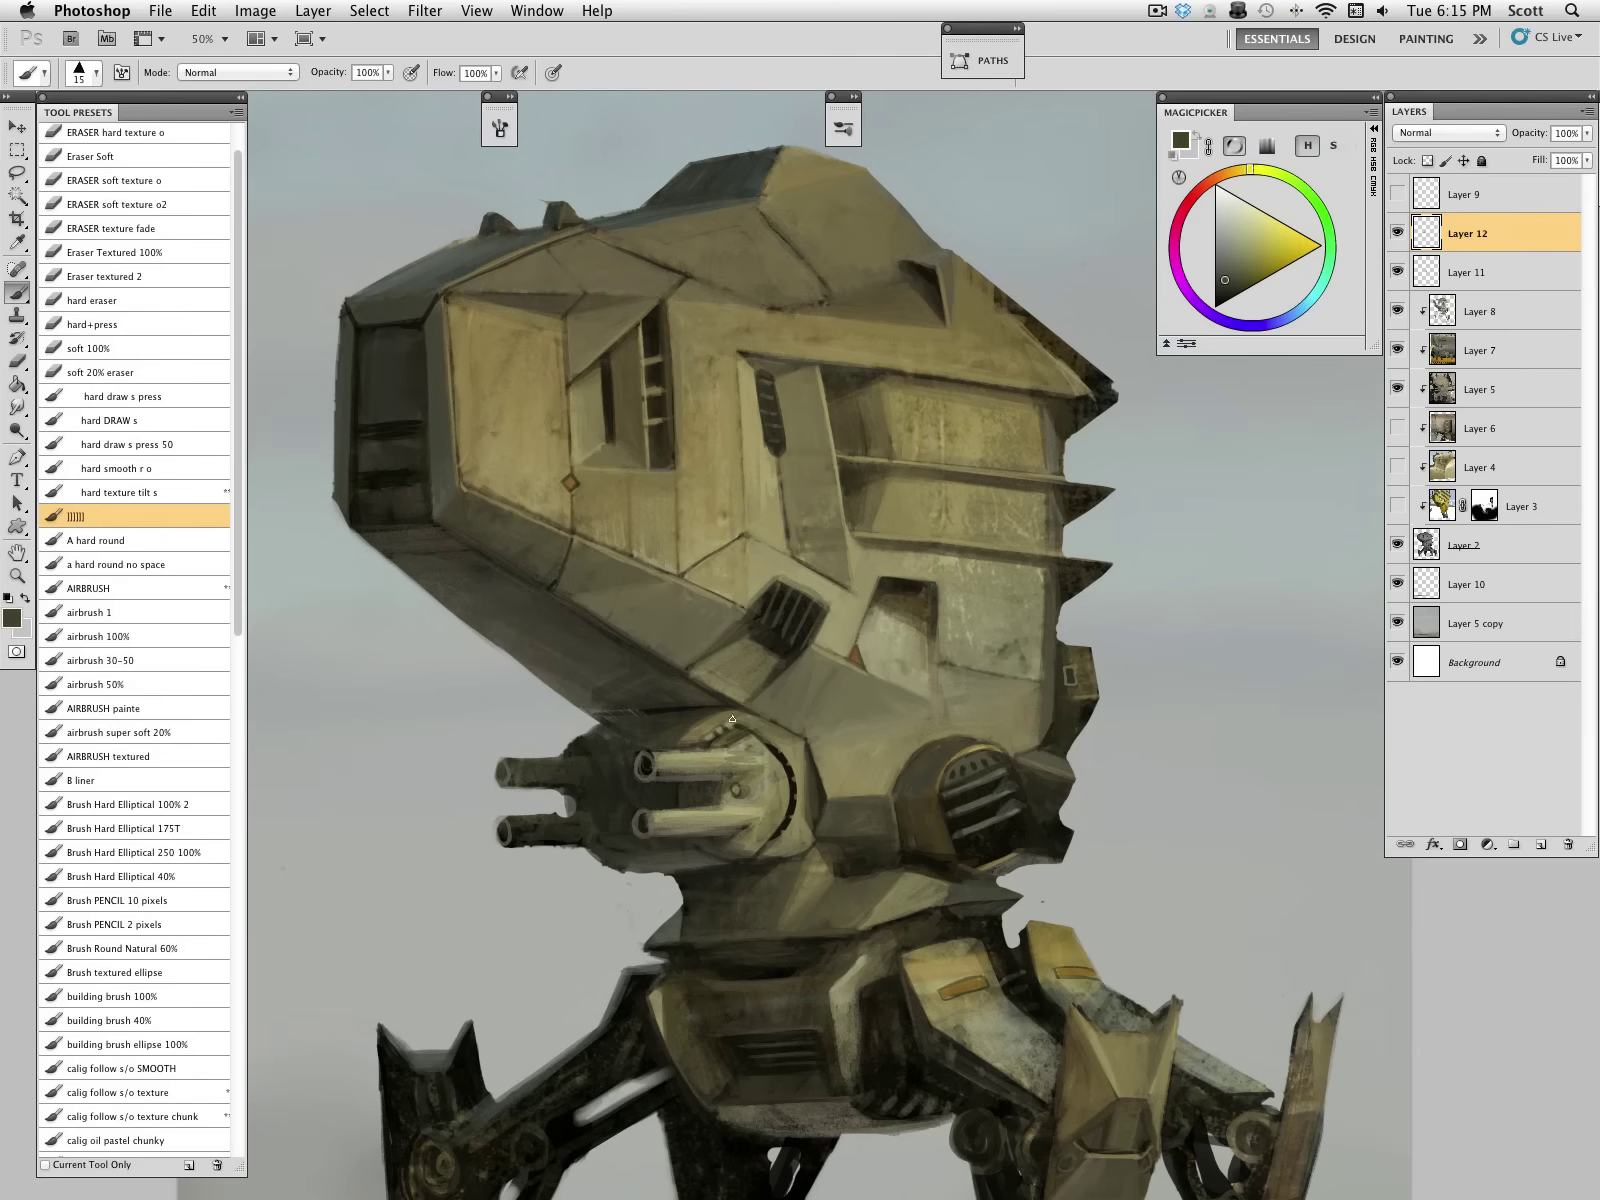
Step: Refine the base plate where the two front barrels join the gun mount with sampled tones
alt+click(731, 742)
alt+click(740, 741)
alt+click(740, 752)
alt+click(757, 785)
alt+click(748, 779)
alt+click(756, 770)
alt+click(763, 820)
alt+click(747, 823)
alt+click(746, 825)
Step: Repaint the two front gun barrels with sampled grey and light olive tones at brush size 25
alt+click(658, 873)
alt+click(520, 300)
alt+click(512, 285)
alt+click(508, 279)
key(bracketright)
key(bracketright)
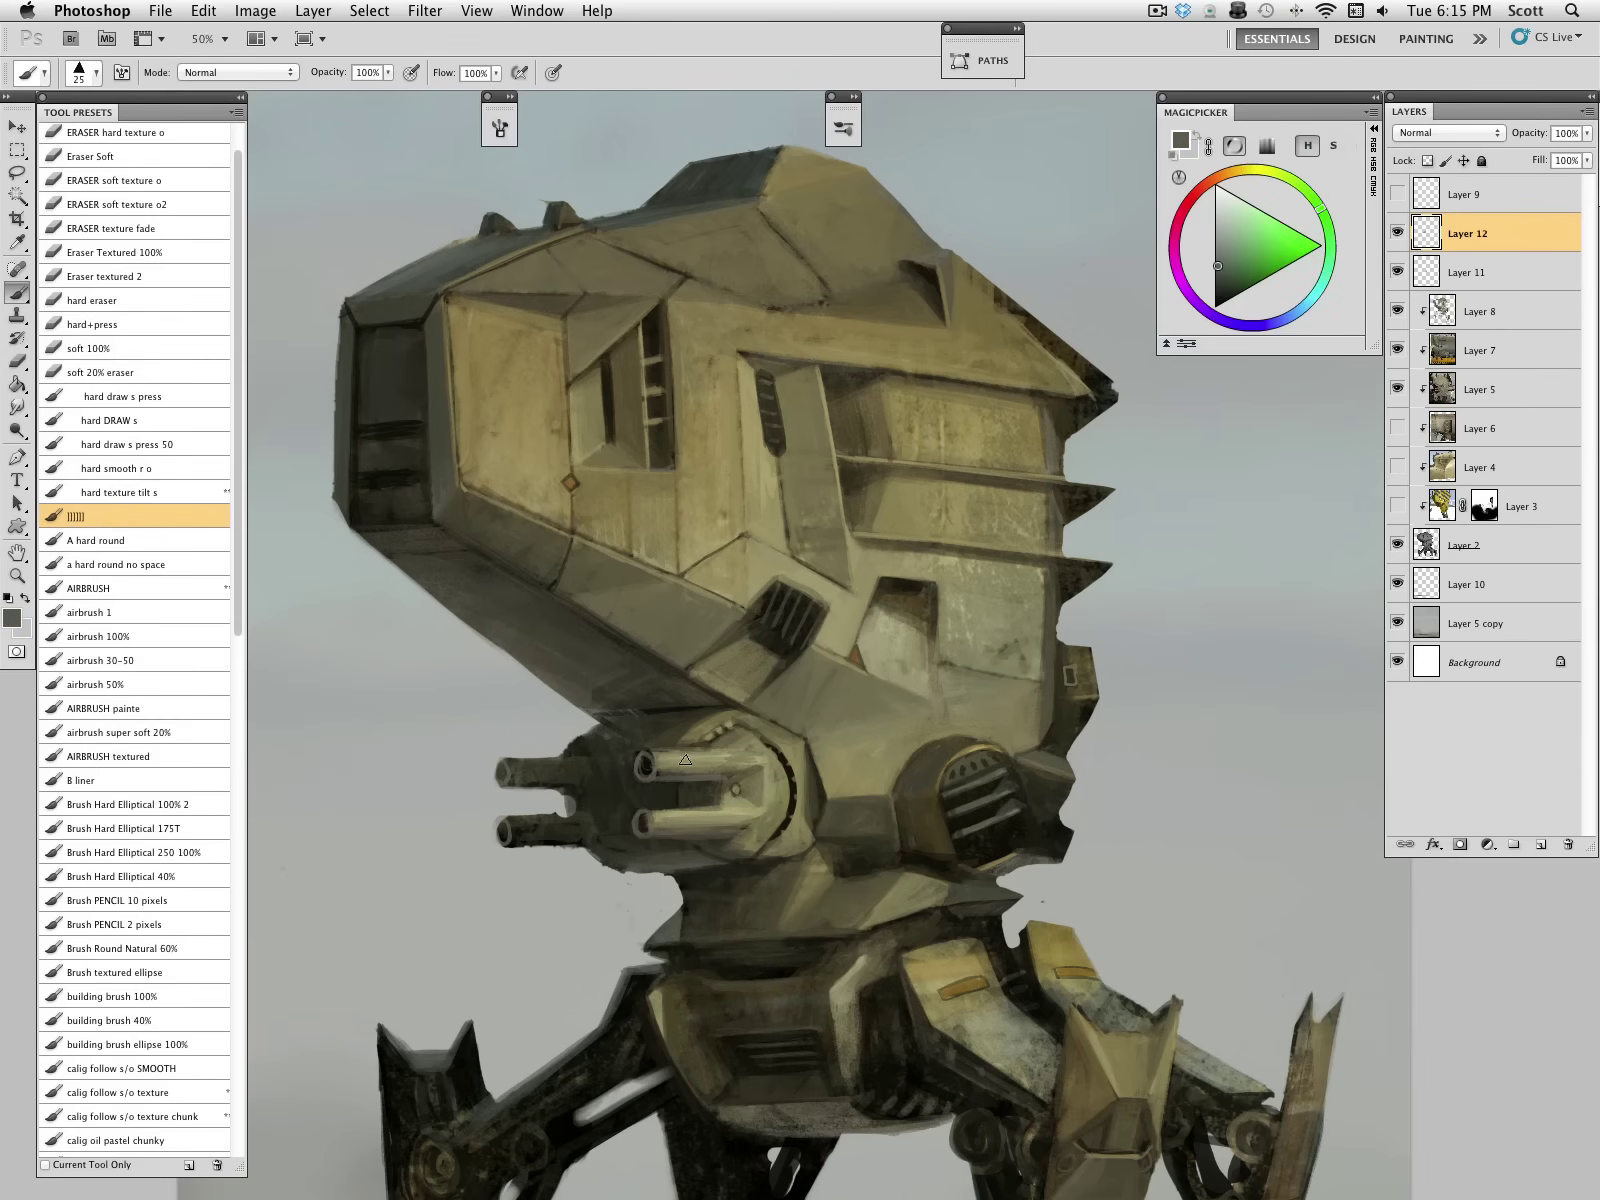
alt+click(724, 808)
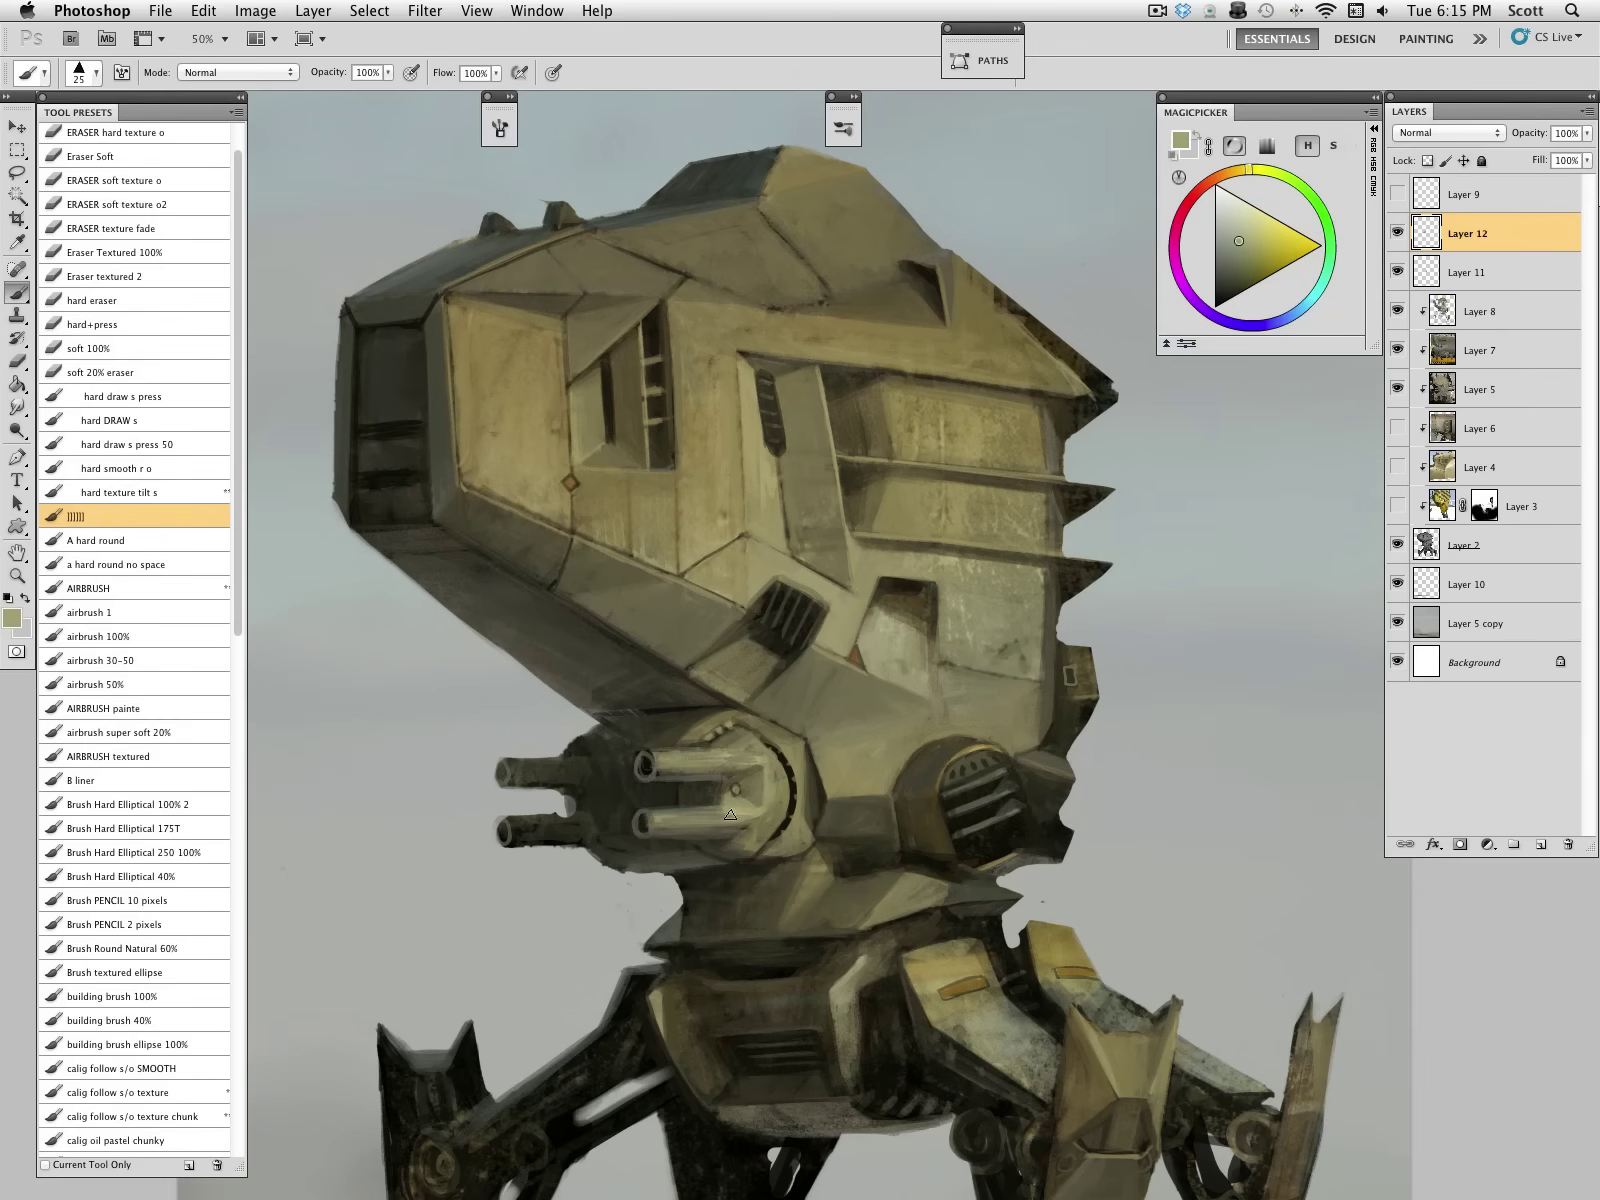
drag(682, 757, 742, 755)
Step: Add small dark holes along the two front gun barrels with a sampled dark tone and a smaller brush
alt+click(641, 824)
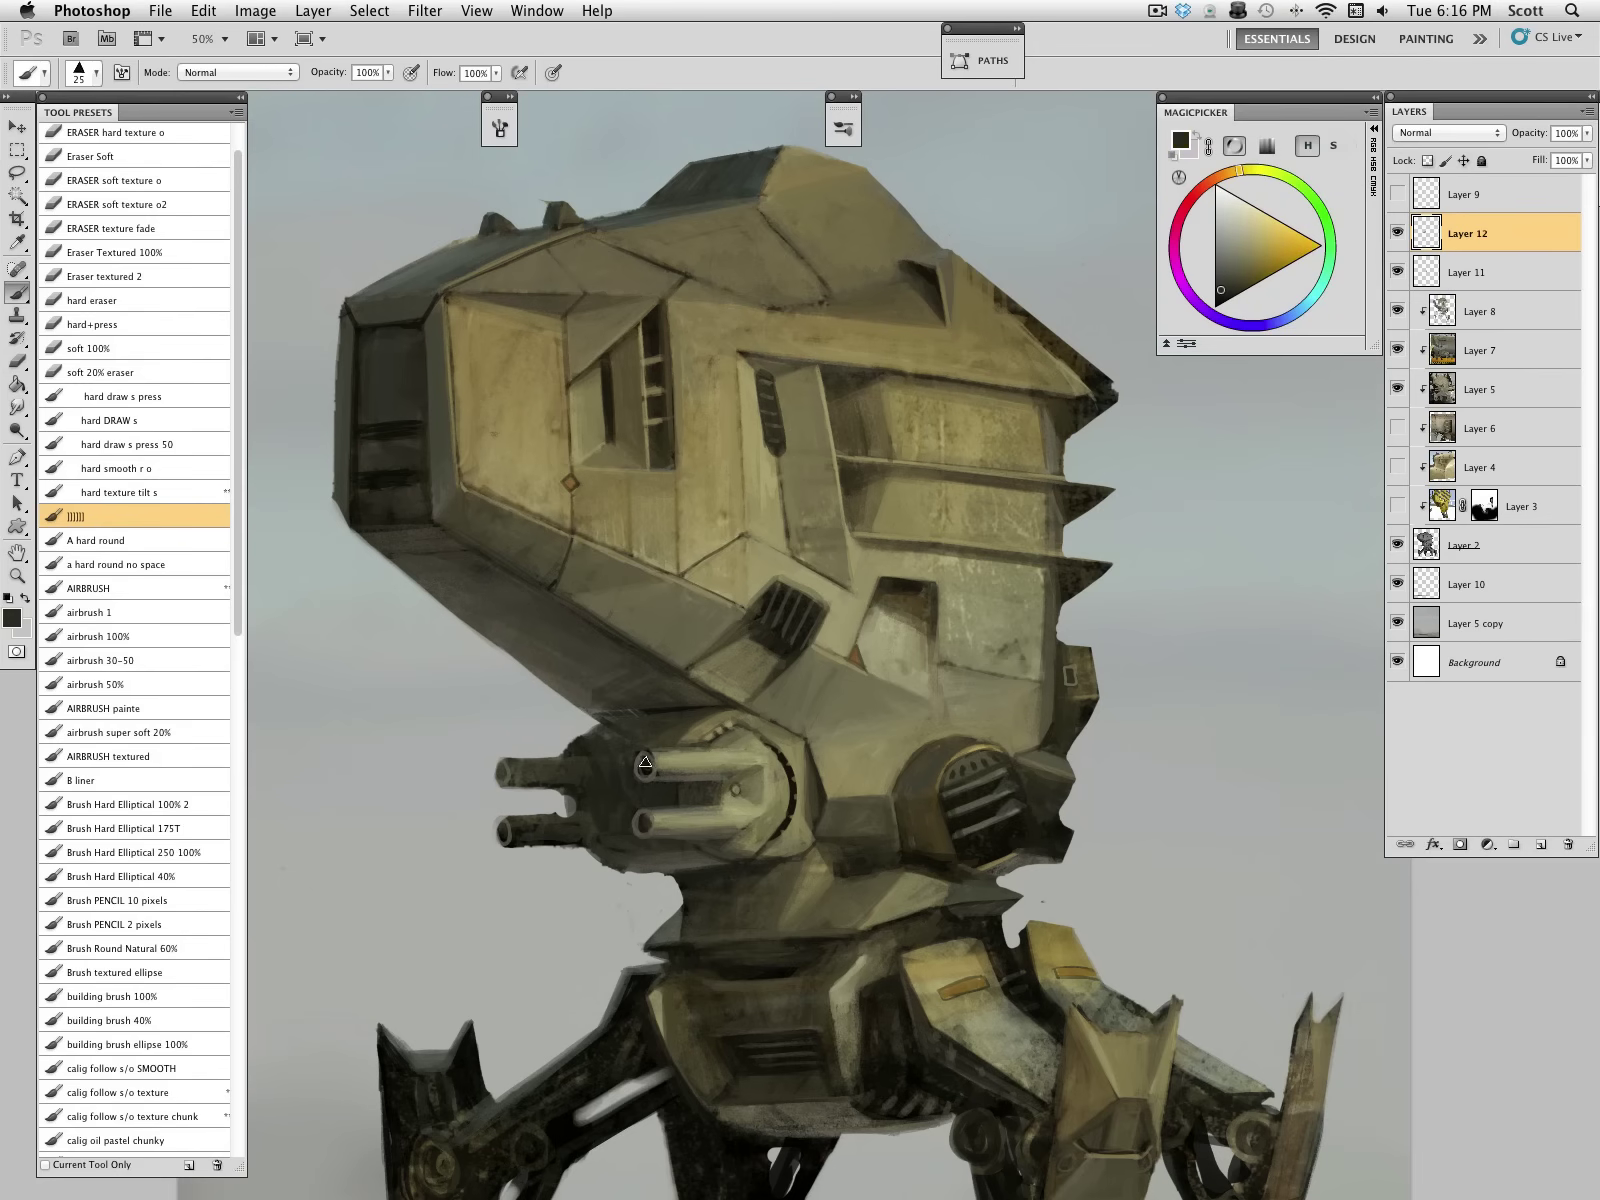
alt+click(636, 985)
key(bracketleft)
Step: Darken the rear gun housing and clean its outline with sampled tones at brush sizes 15 to 30
alt+click(587, 772)
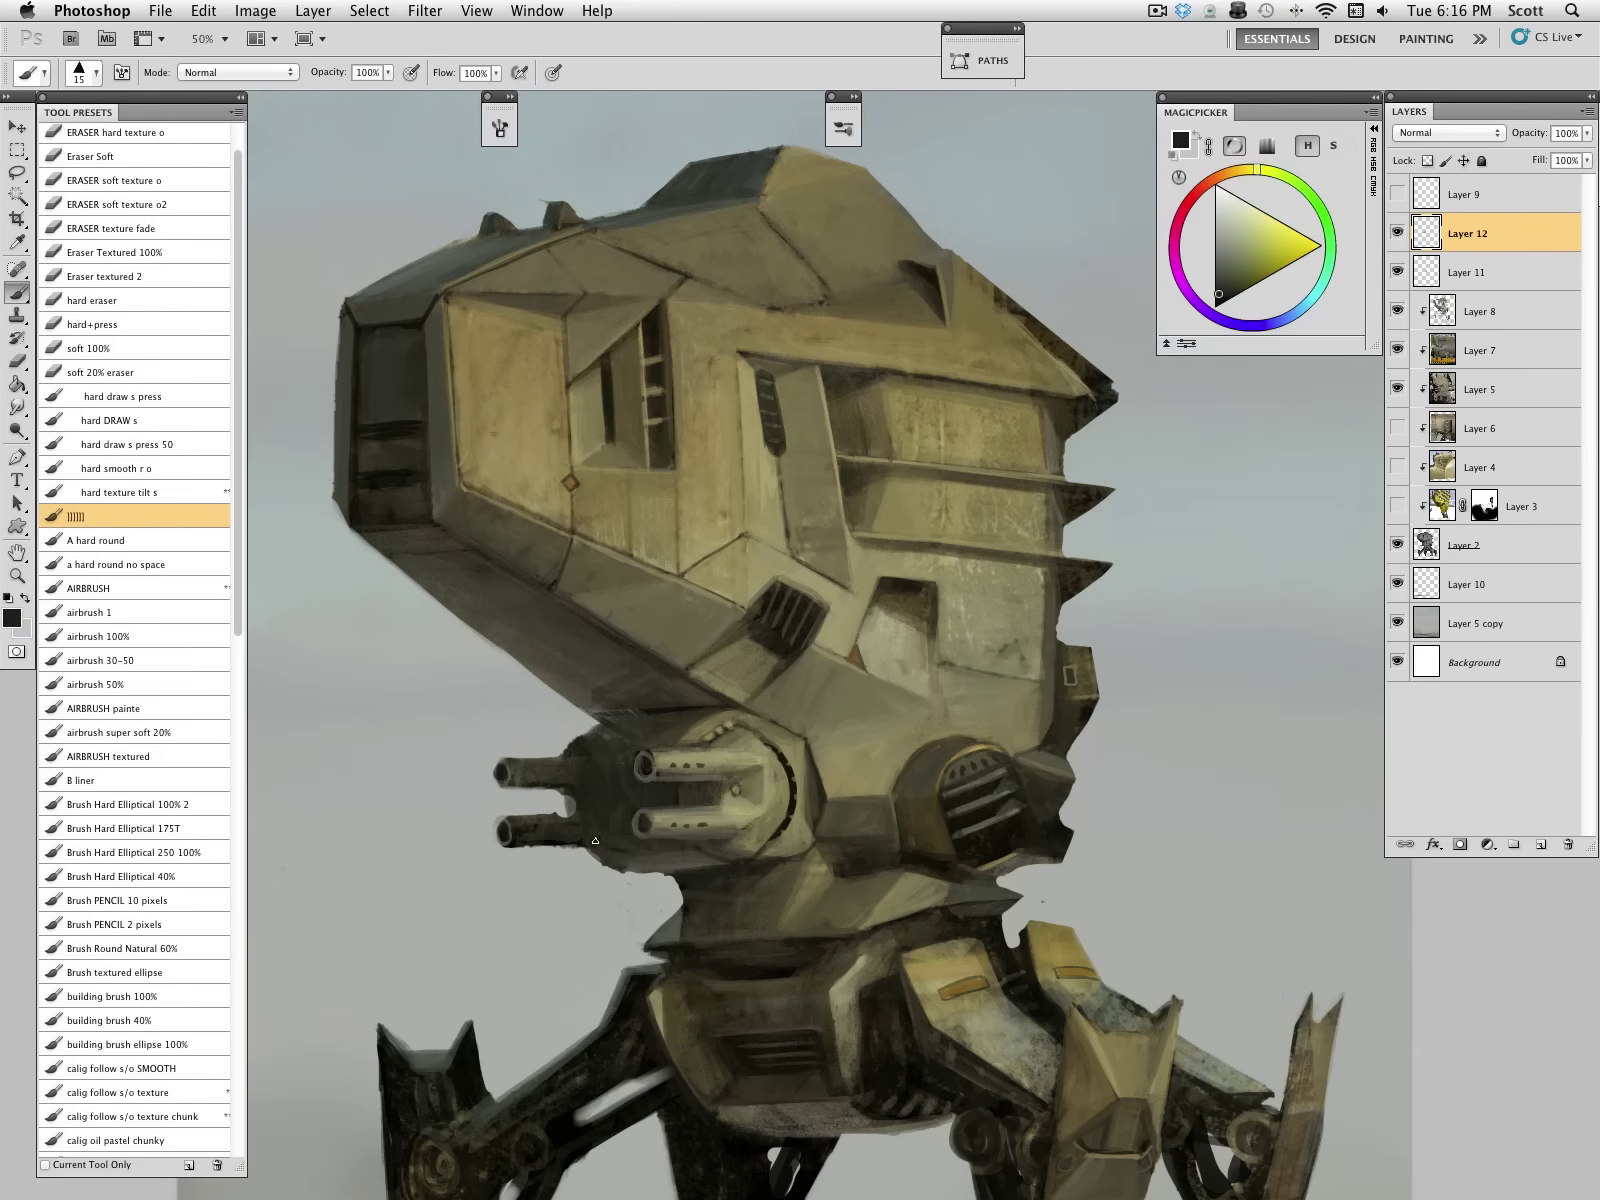
alt+click(576, 774)
key(bracketright)
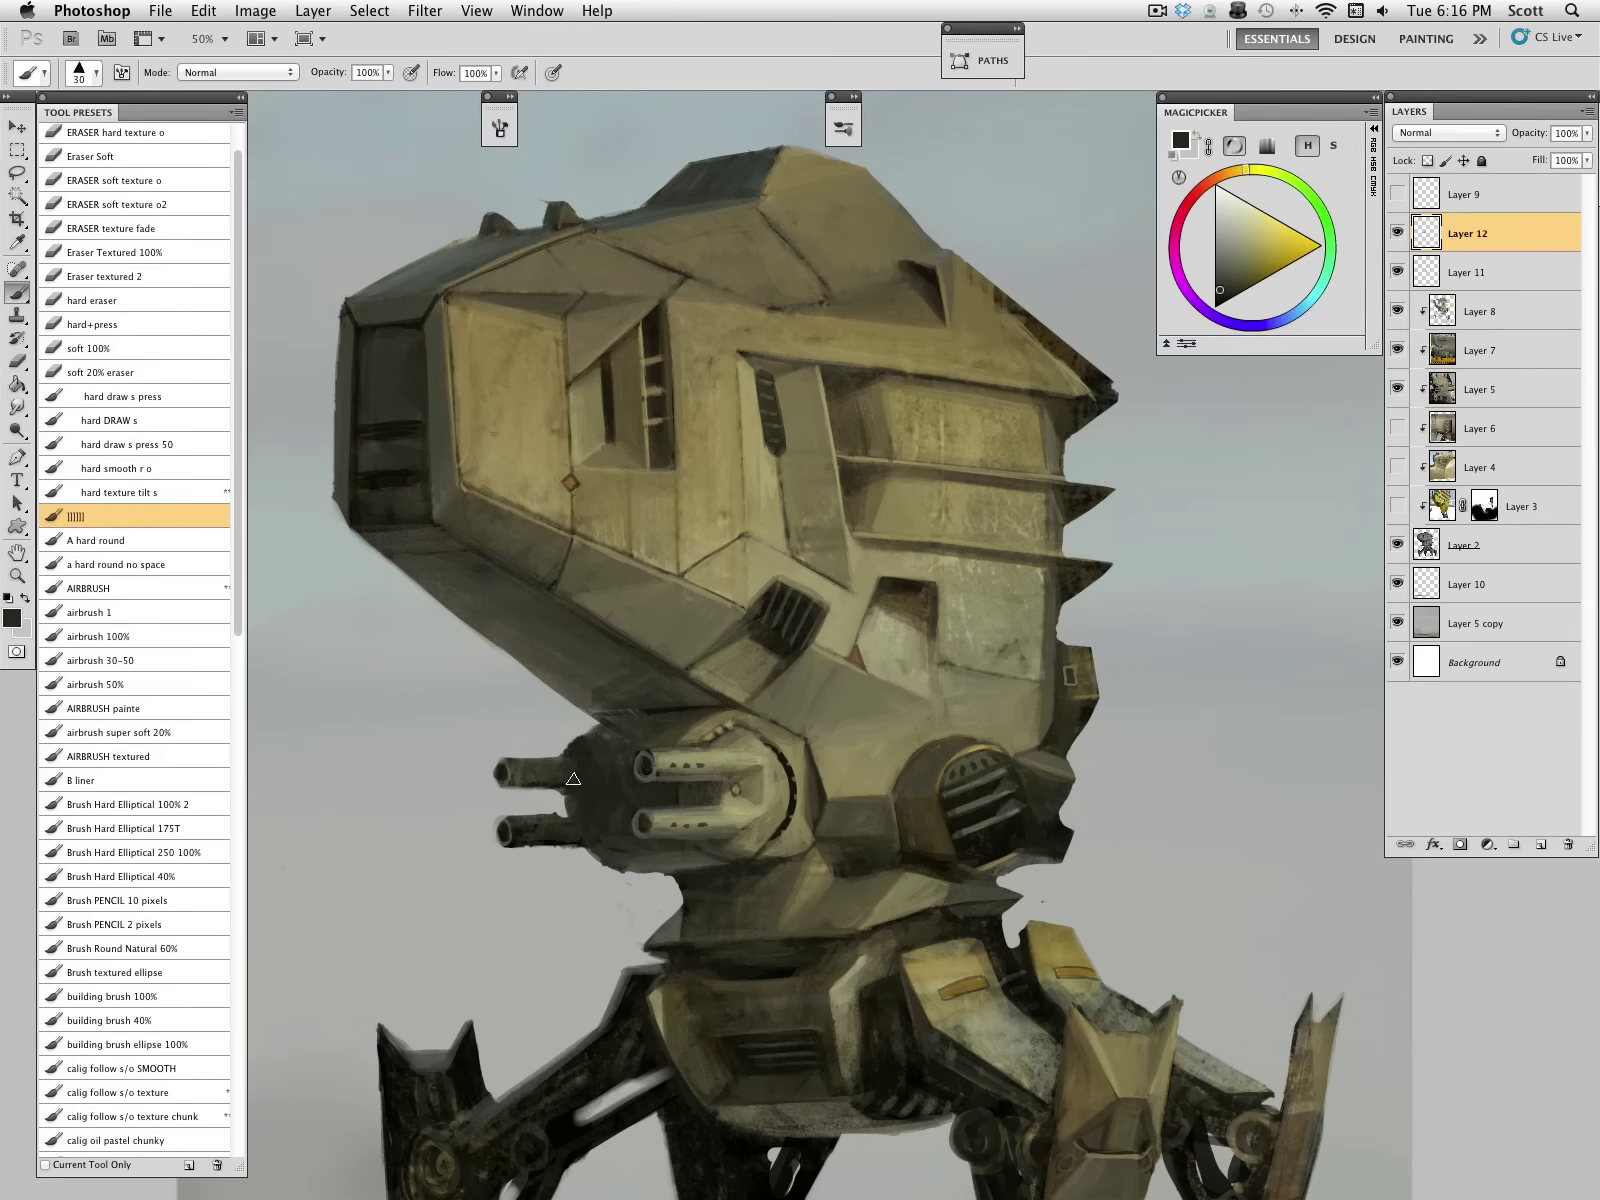
alt+click(494, 722)
key(bracketleft)
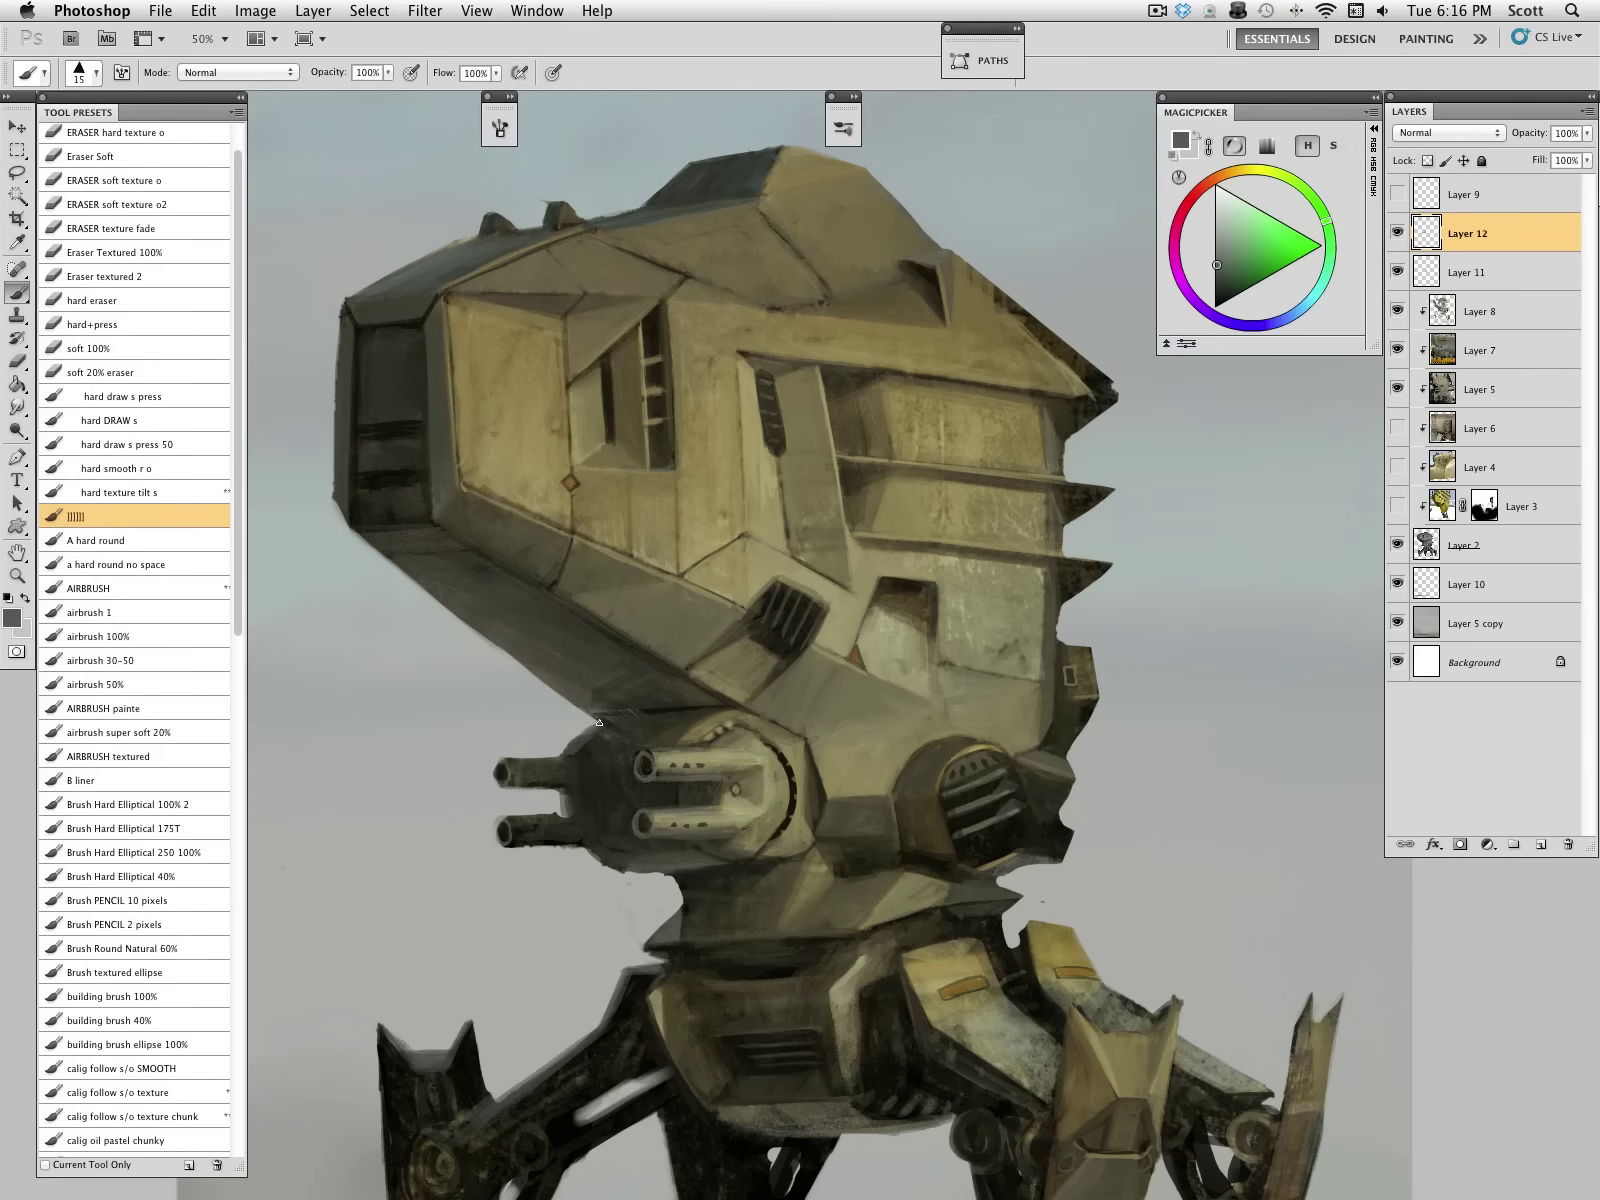
Step: Shade the underside of the head above the gun housing with sampled tones
key(bracketright)
key(bracketright)
alt+click(645, 729)
alt+click(796, 606)
key(bracketleft)
Step: Show Layer 9 again and deepen the dark gap between the head and the gun housing at brush size 15
click(1398, 194)
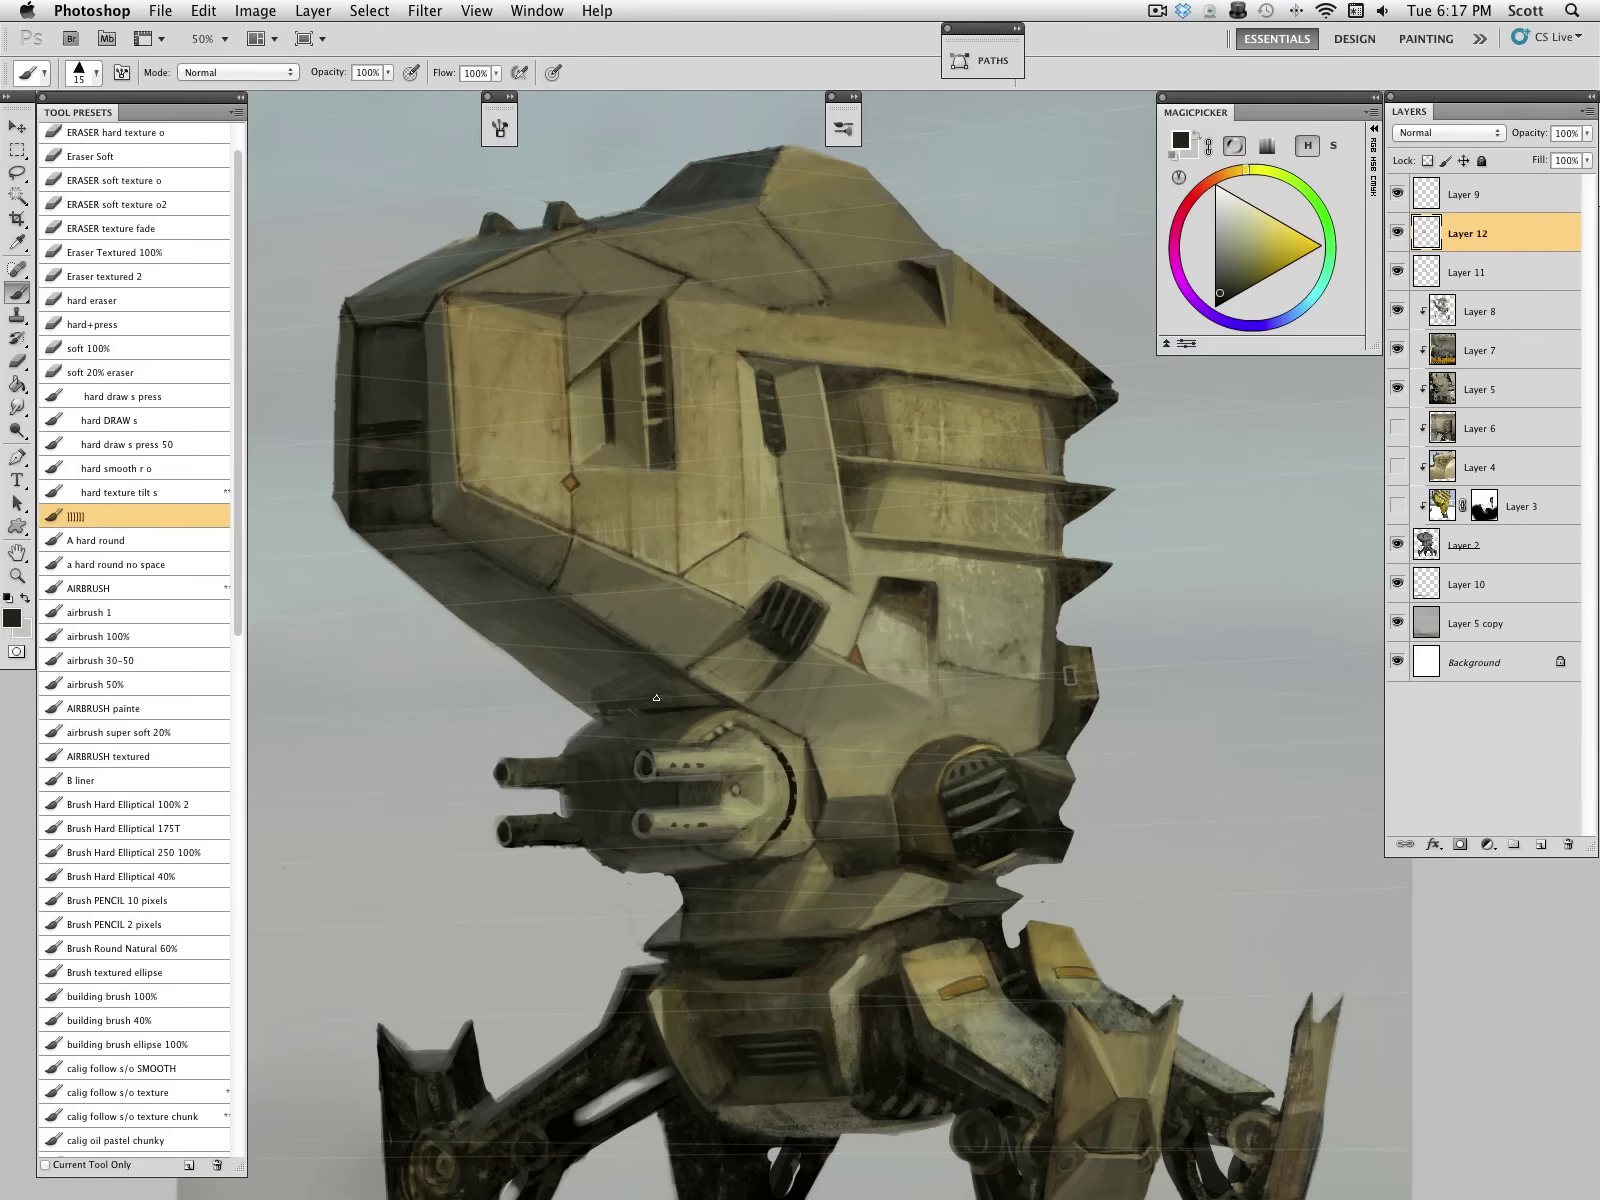
alt+click(687, 1118)
drag(603, 716, 696, 704)
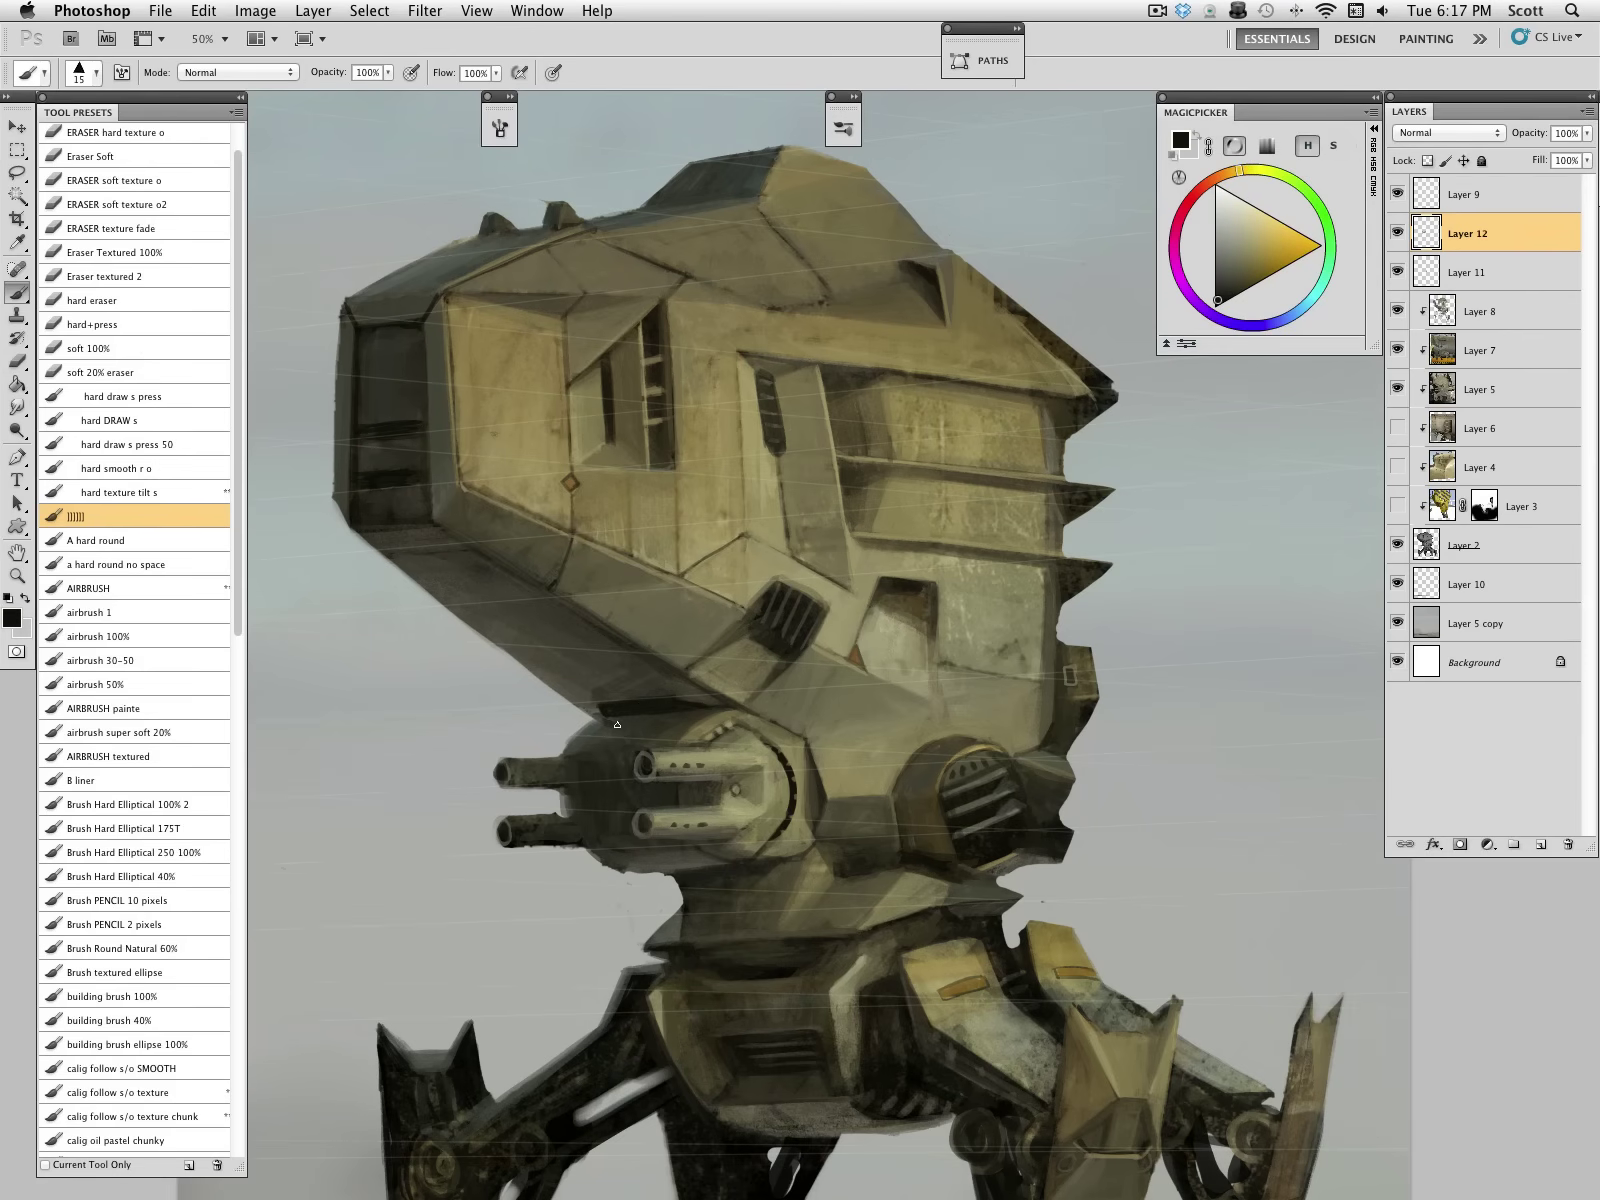
alt+click(648, 727)
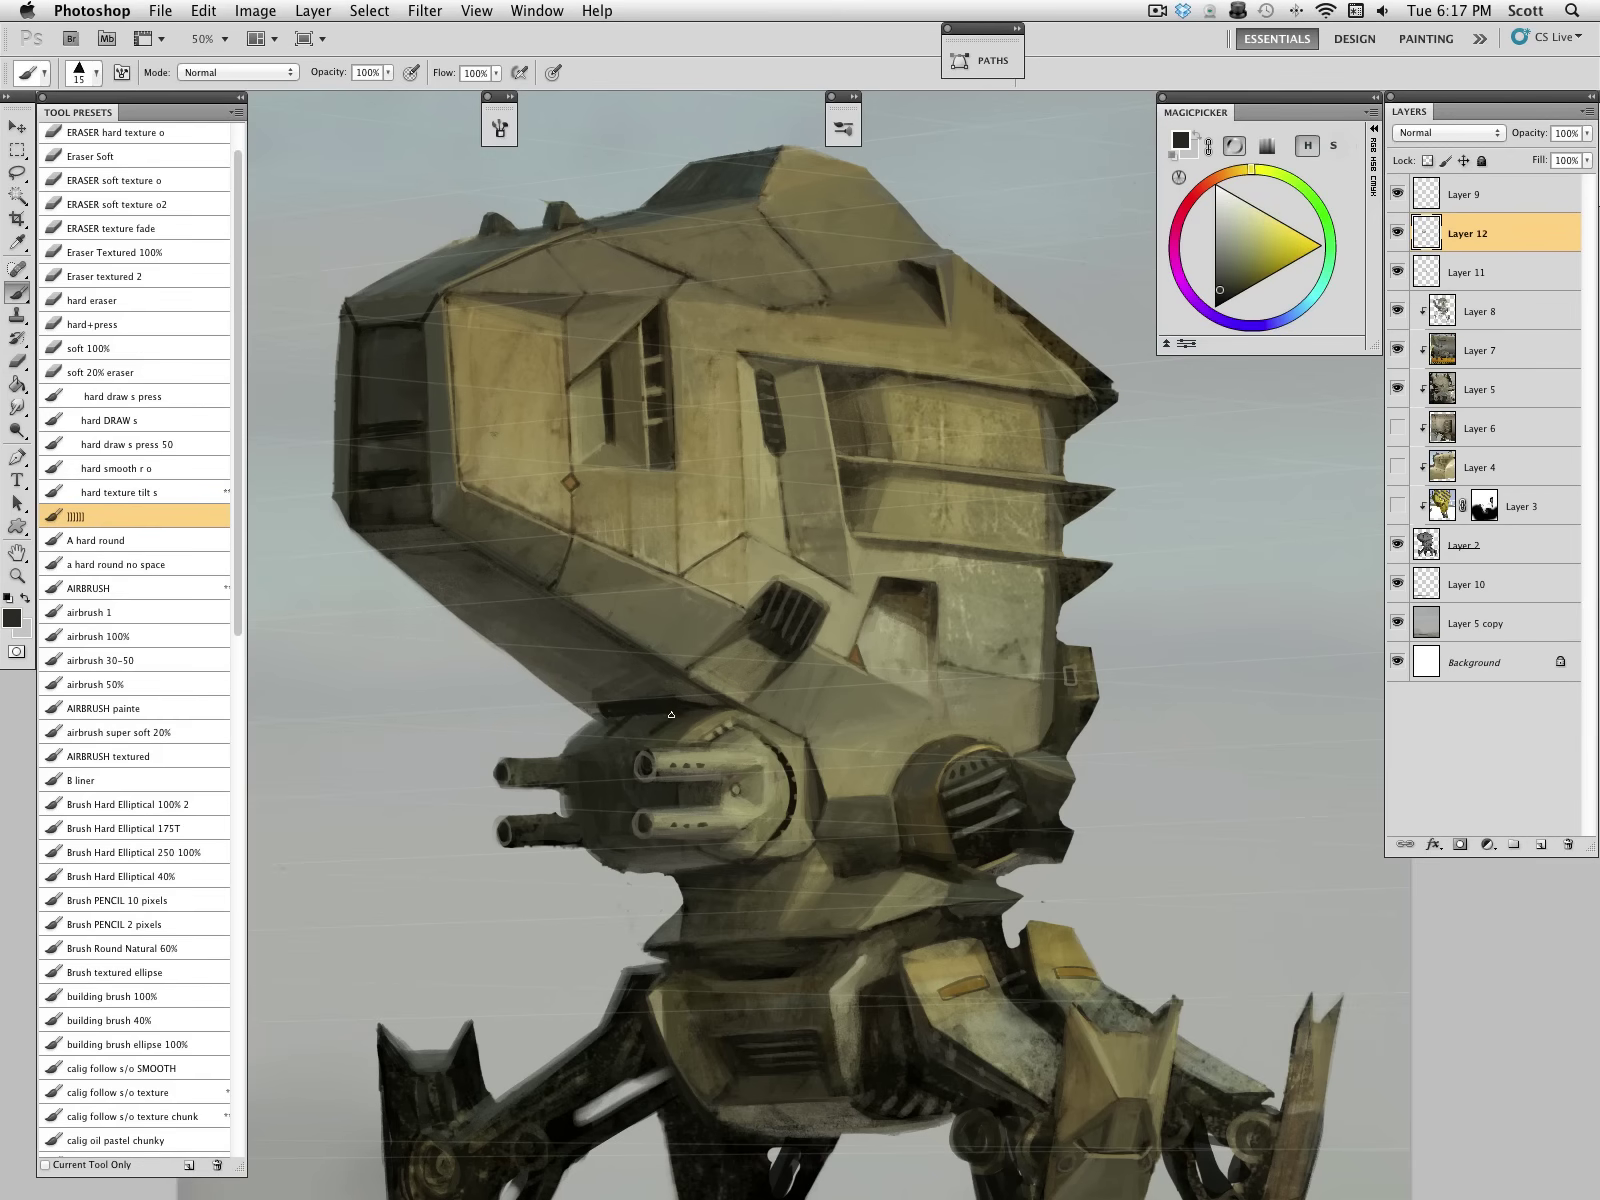
Step: Repaint the rear gun housing and its lower edge on Layer 12 with sampled dark and mid tones at brush size 15
alt+click(601, 746)
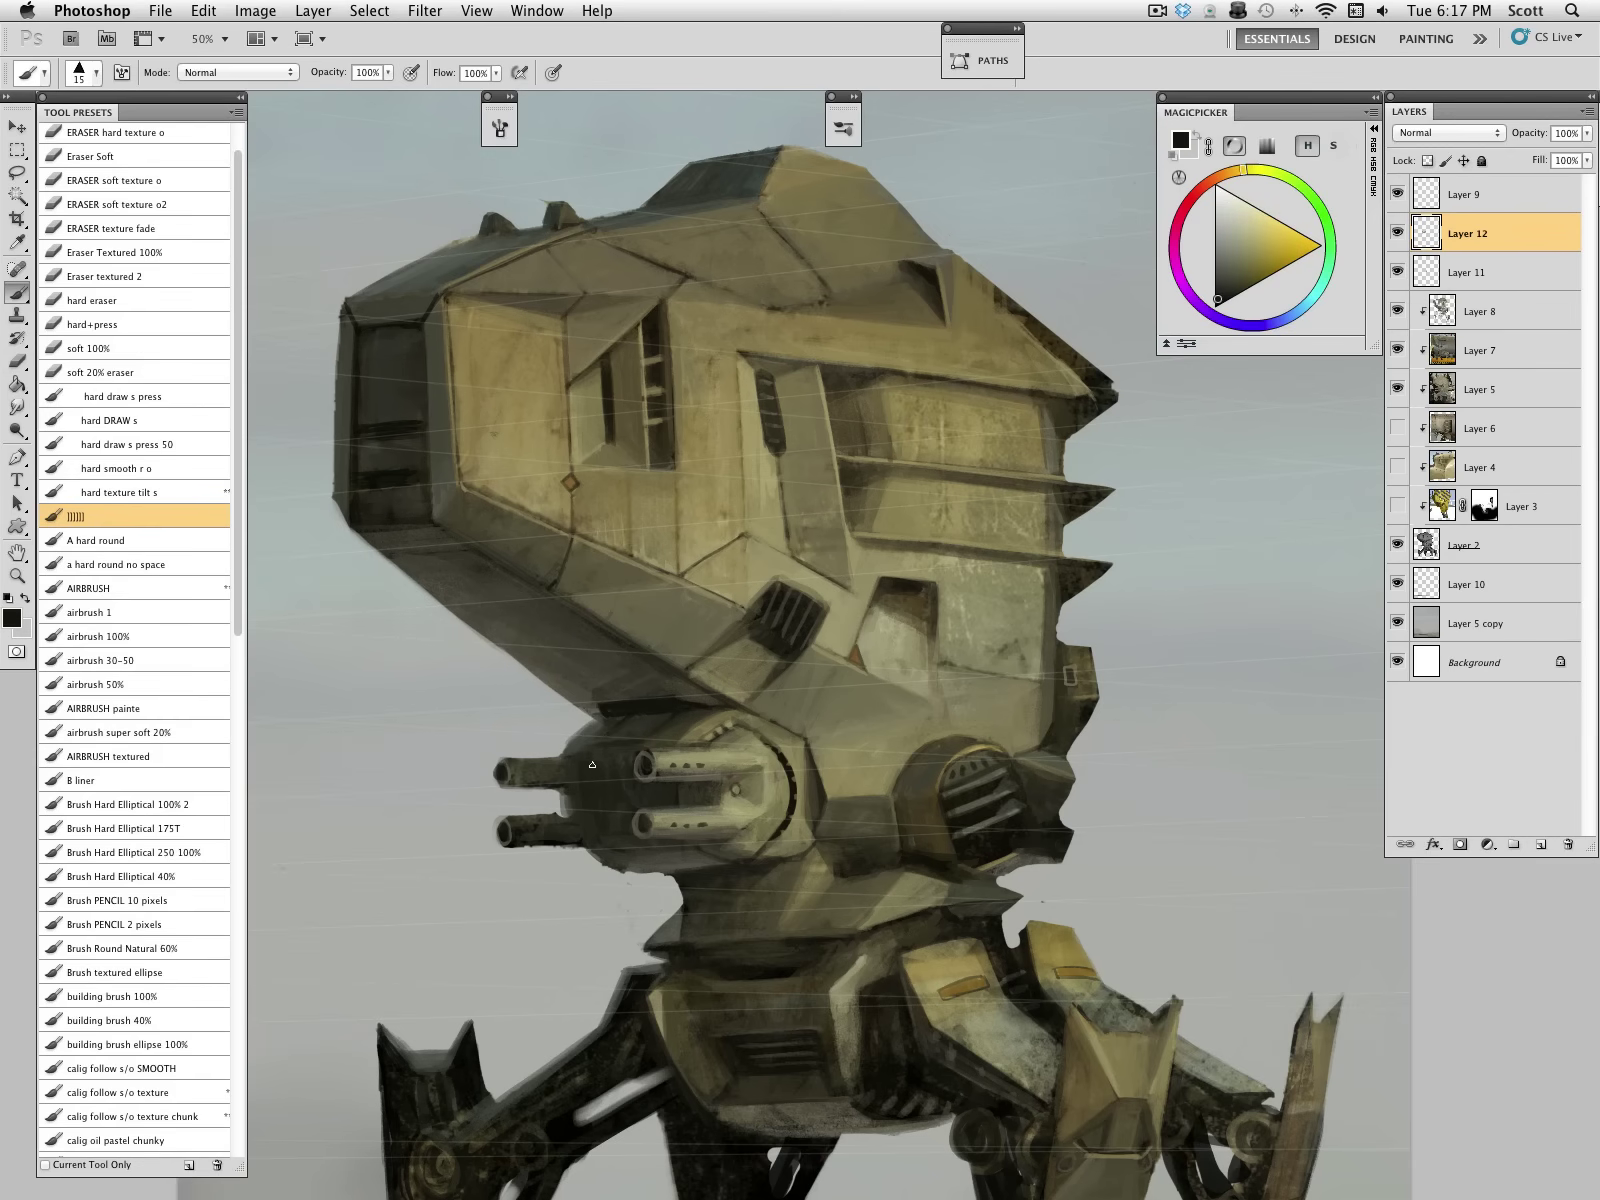
mouse_move(586, 832)
mouse_down()
mouse_move(584, 746)
mouse_move(580, 815)
mouse_move(604, 868)
mouse_up()
alt+click(598, 770)
alt+click(612, 831)
alt+click(610, 808)
alt+click(600, 845)
Step: Clean the outline beneath the gun housing on Layer 2 with the hard+press eraser, and return to Layer 12
click(1436, 552)
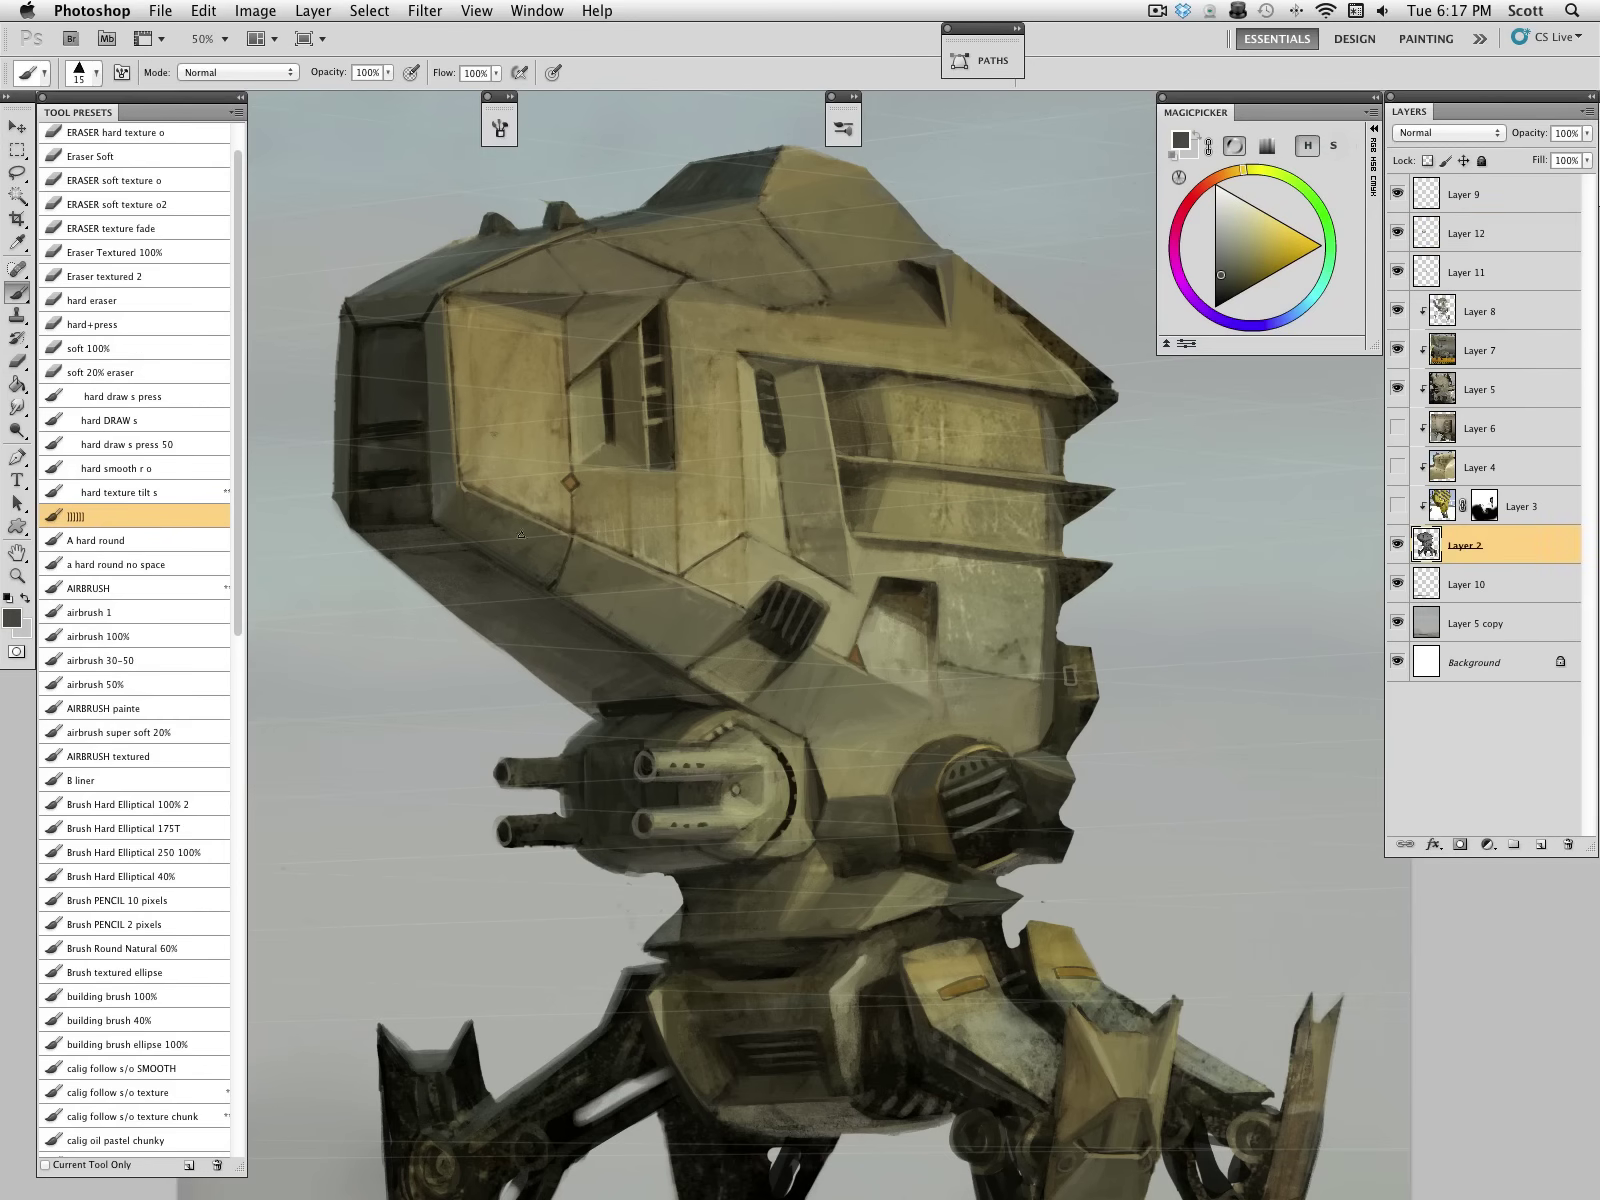
click(123, 329)
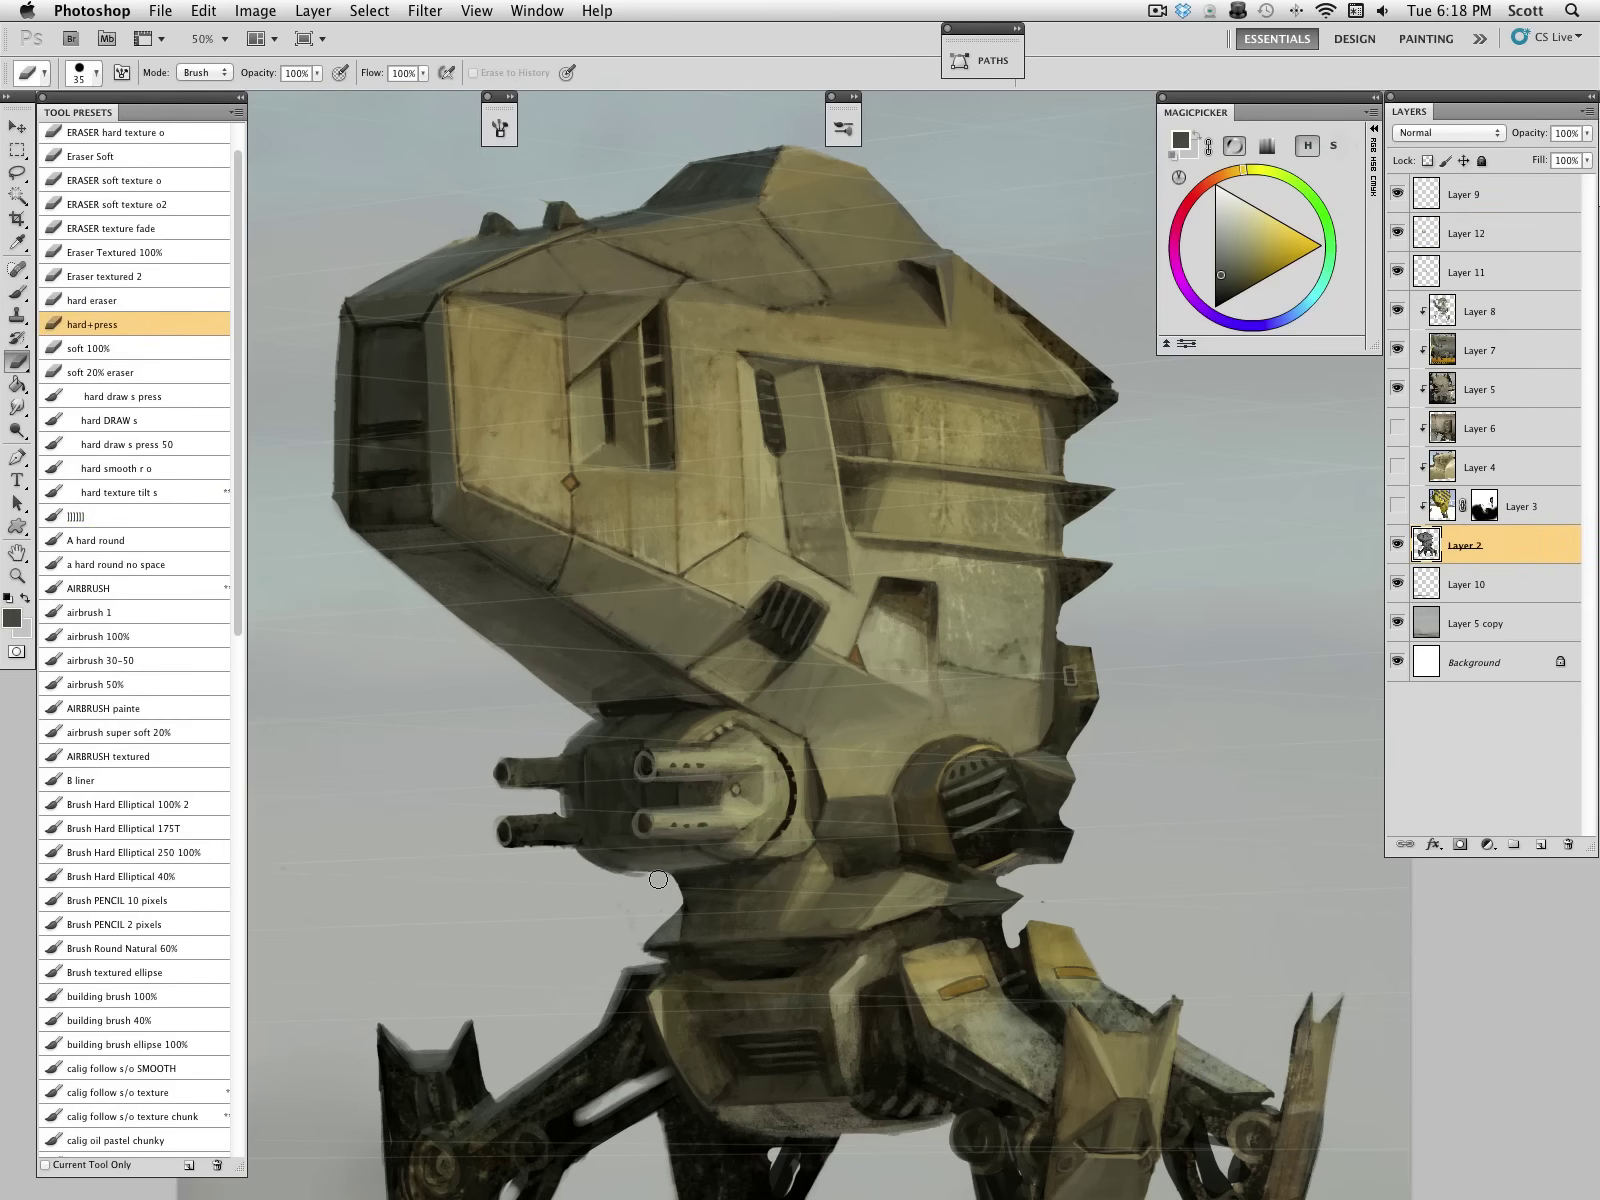
click(1434, 238)
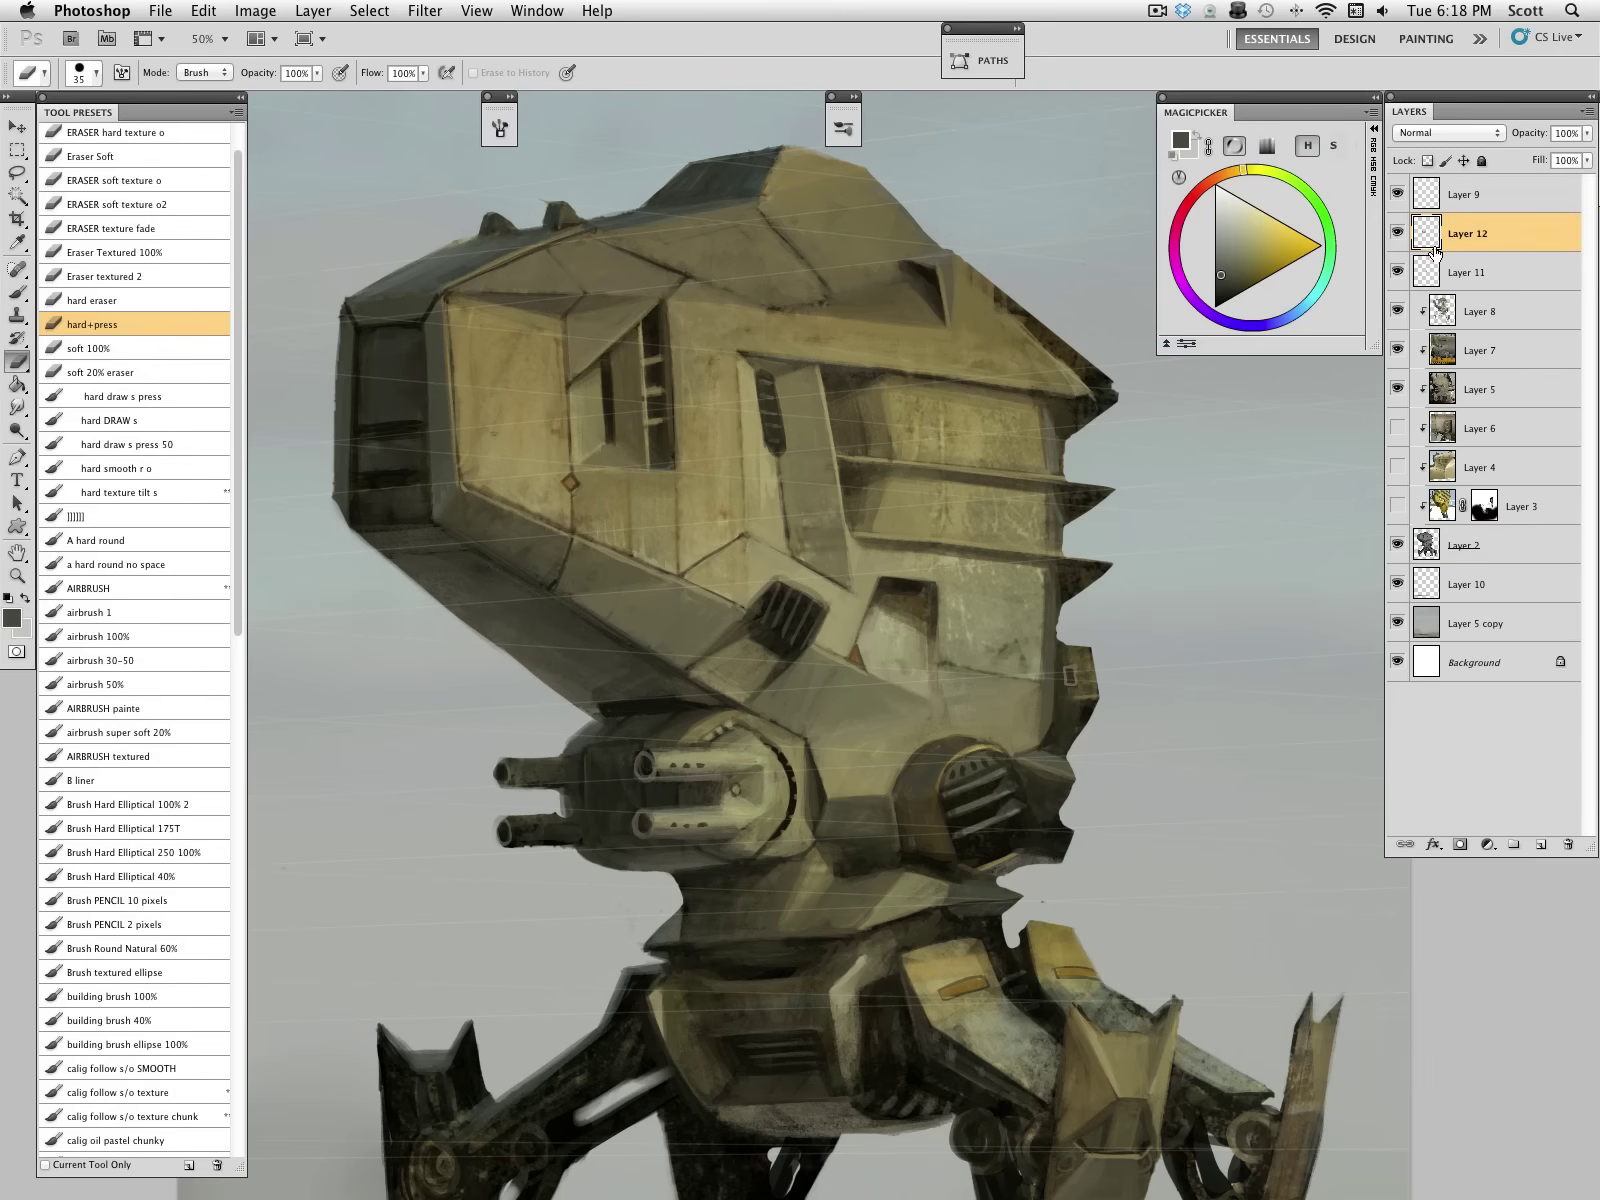
Step: Repaint the lower rim of the round gun mount where it meets the neck, using a small brush and sampled tones
key(b)
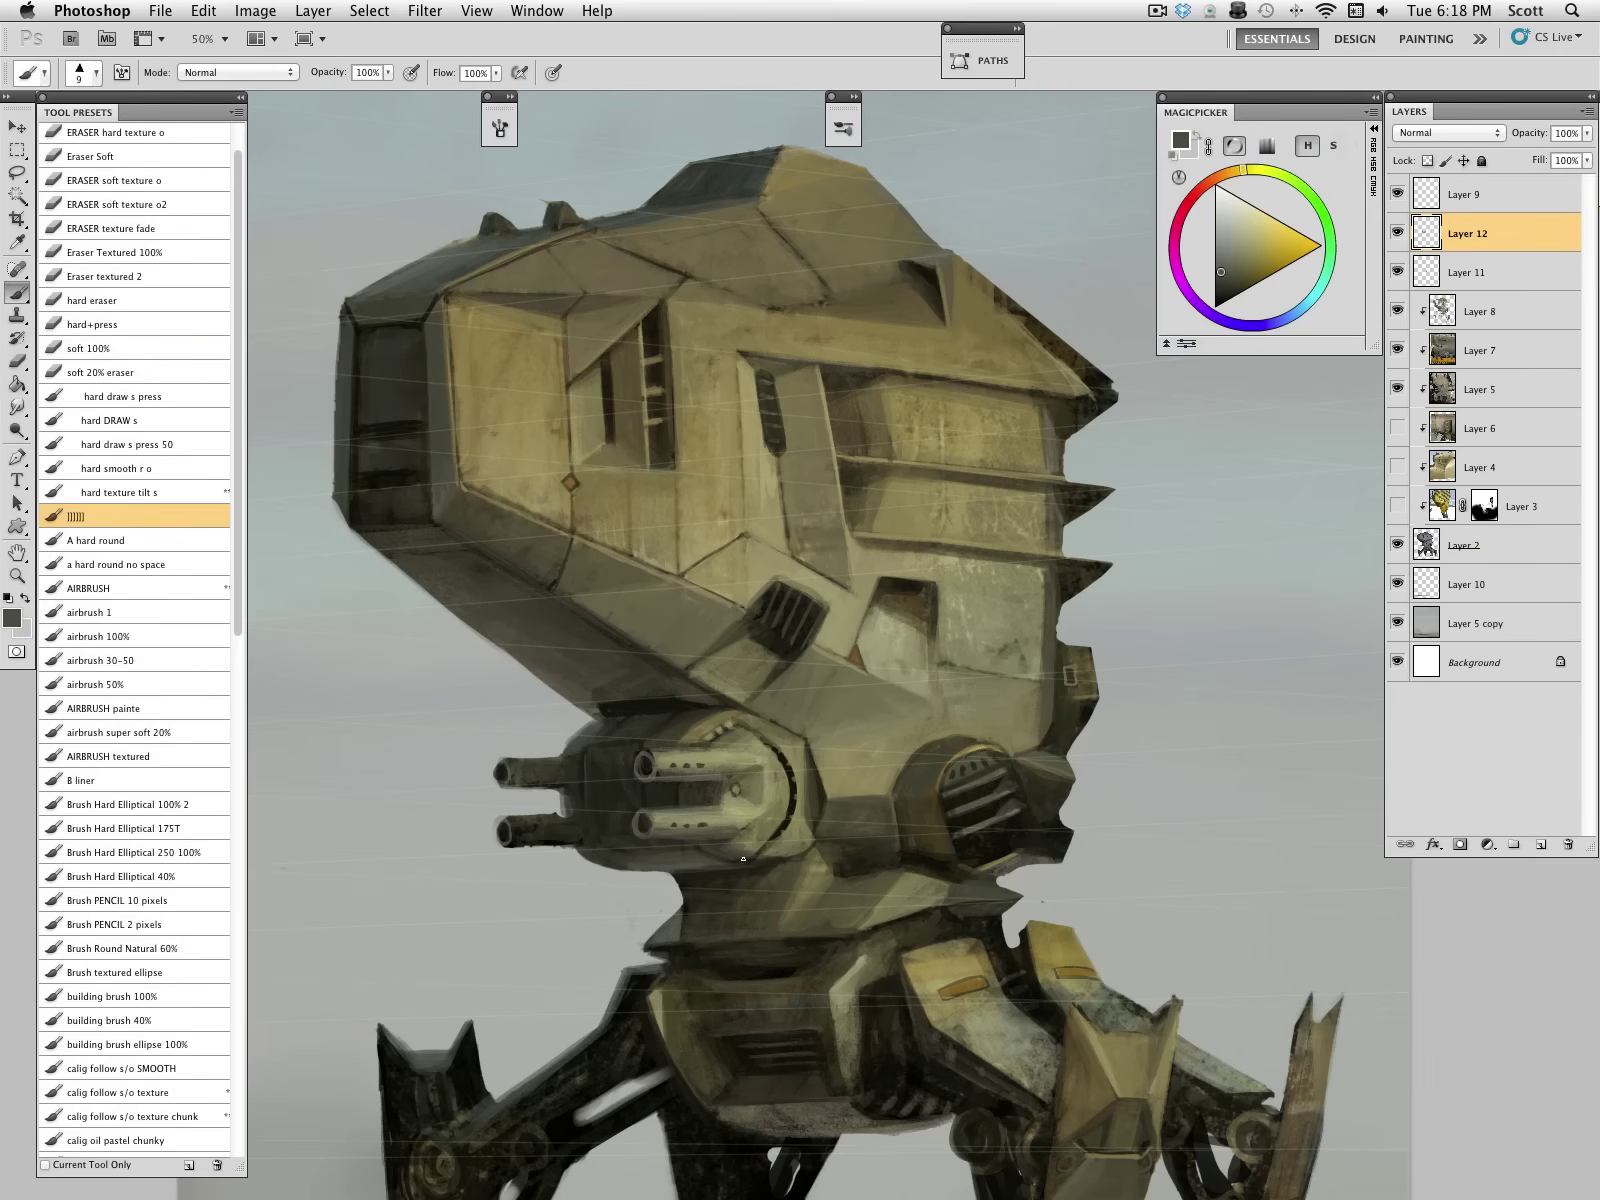
drag(769, 857, 798, 842)
alt+click(790, 862)
key(])
alt+click(806, 851)
alt+click(808, 857)
Step: Shade the underside of the gun mount's disc with sampled tones at about brush size 10
alt+click(741, 851)
alt+click(762, 831)
key(bracketright)
alt+click(748, 828)
alt+click(746, 857)
alt+click(752, 858)
key(bracketleft)
alt+click(782, 825)
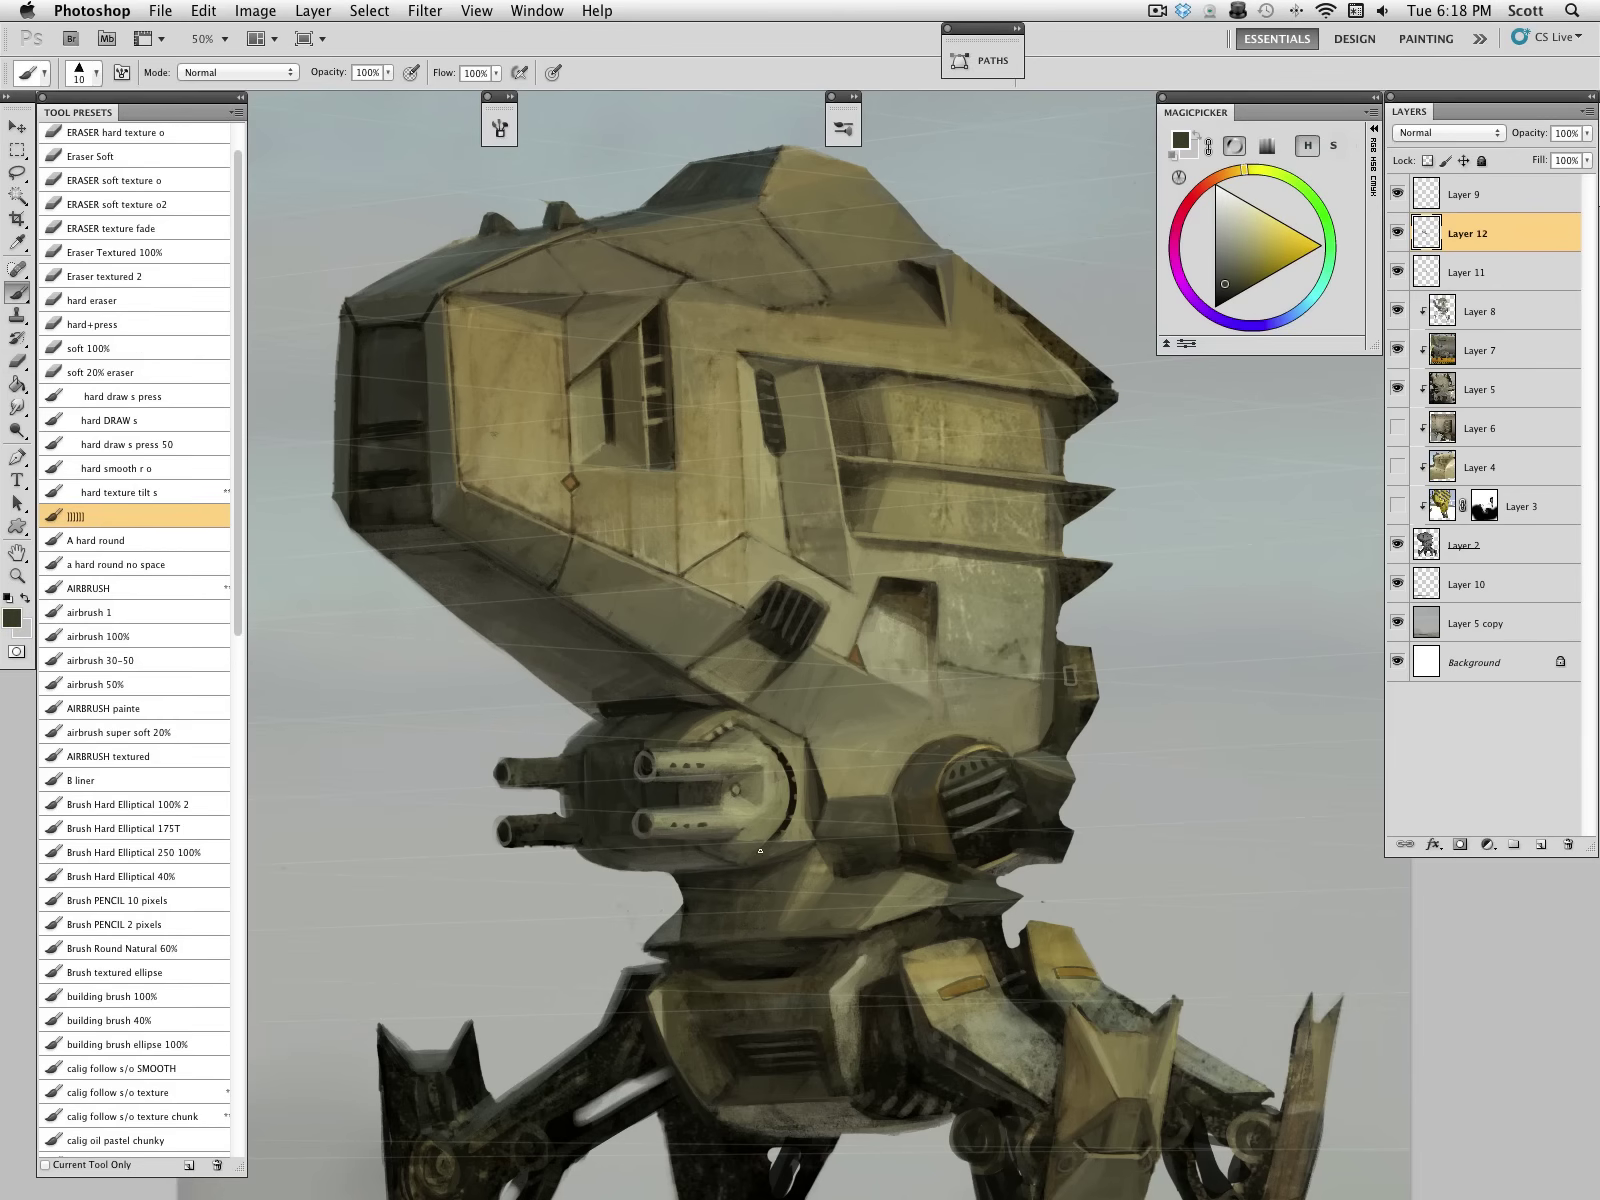
Step: Refine the edges and panel lines of the rear gun housing with sampled dark tones at brush size 10
alt+click(725, 865)
alt+click(612, 702)
alt+click(675, 717)
alt+click(560, 815)
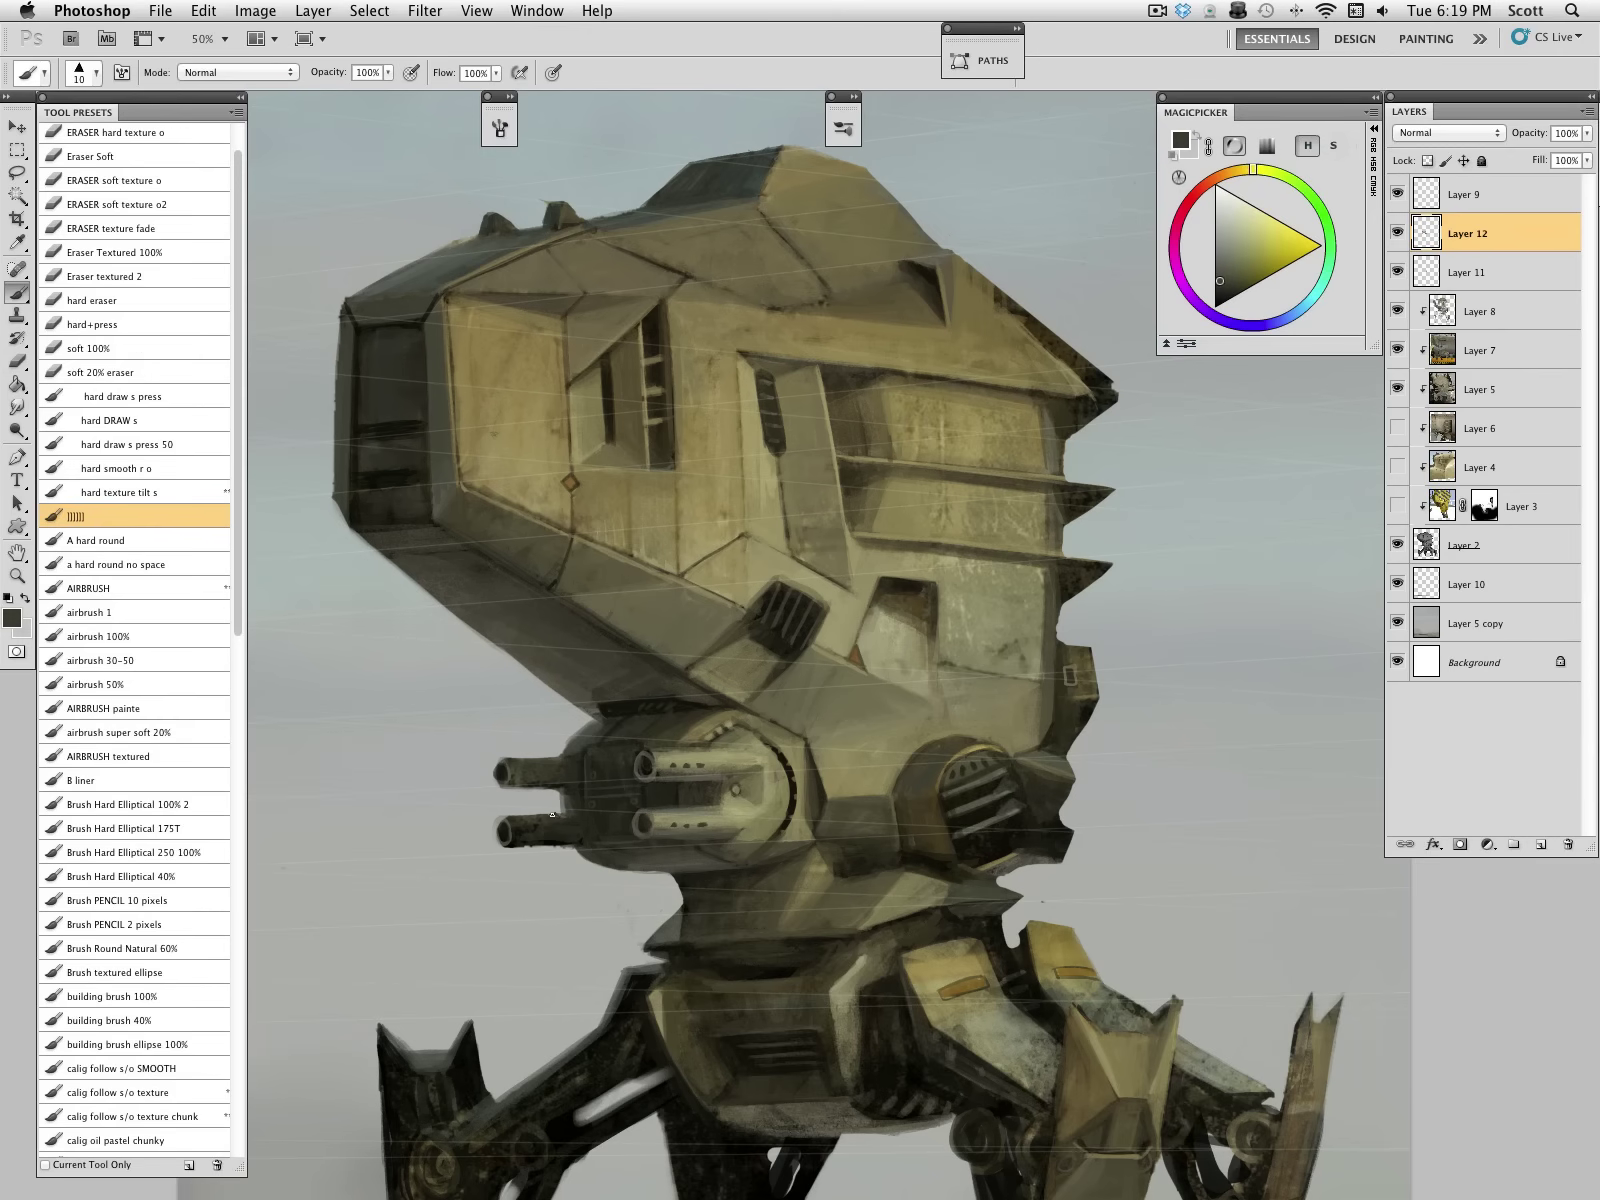
alt+click(577, 747)
alt+click(554, 697)
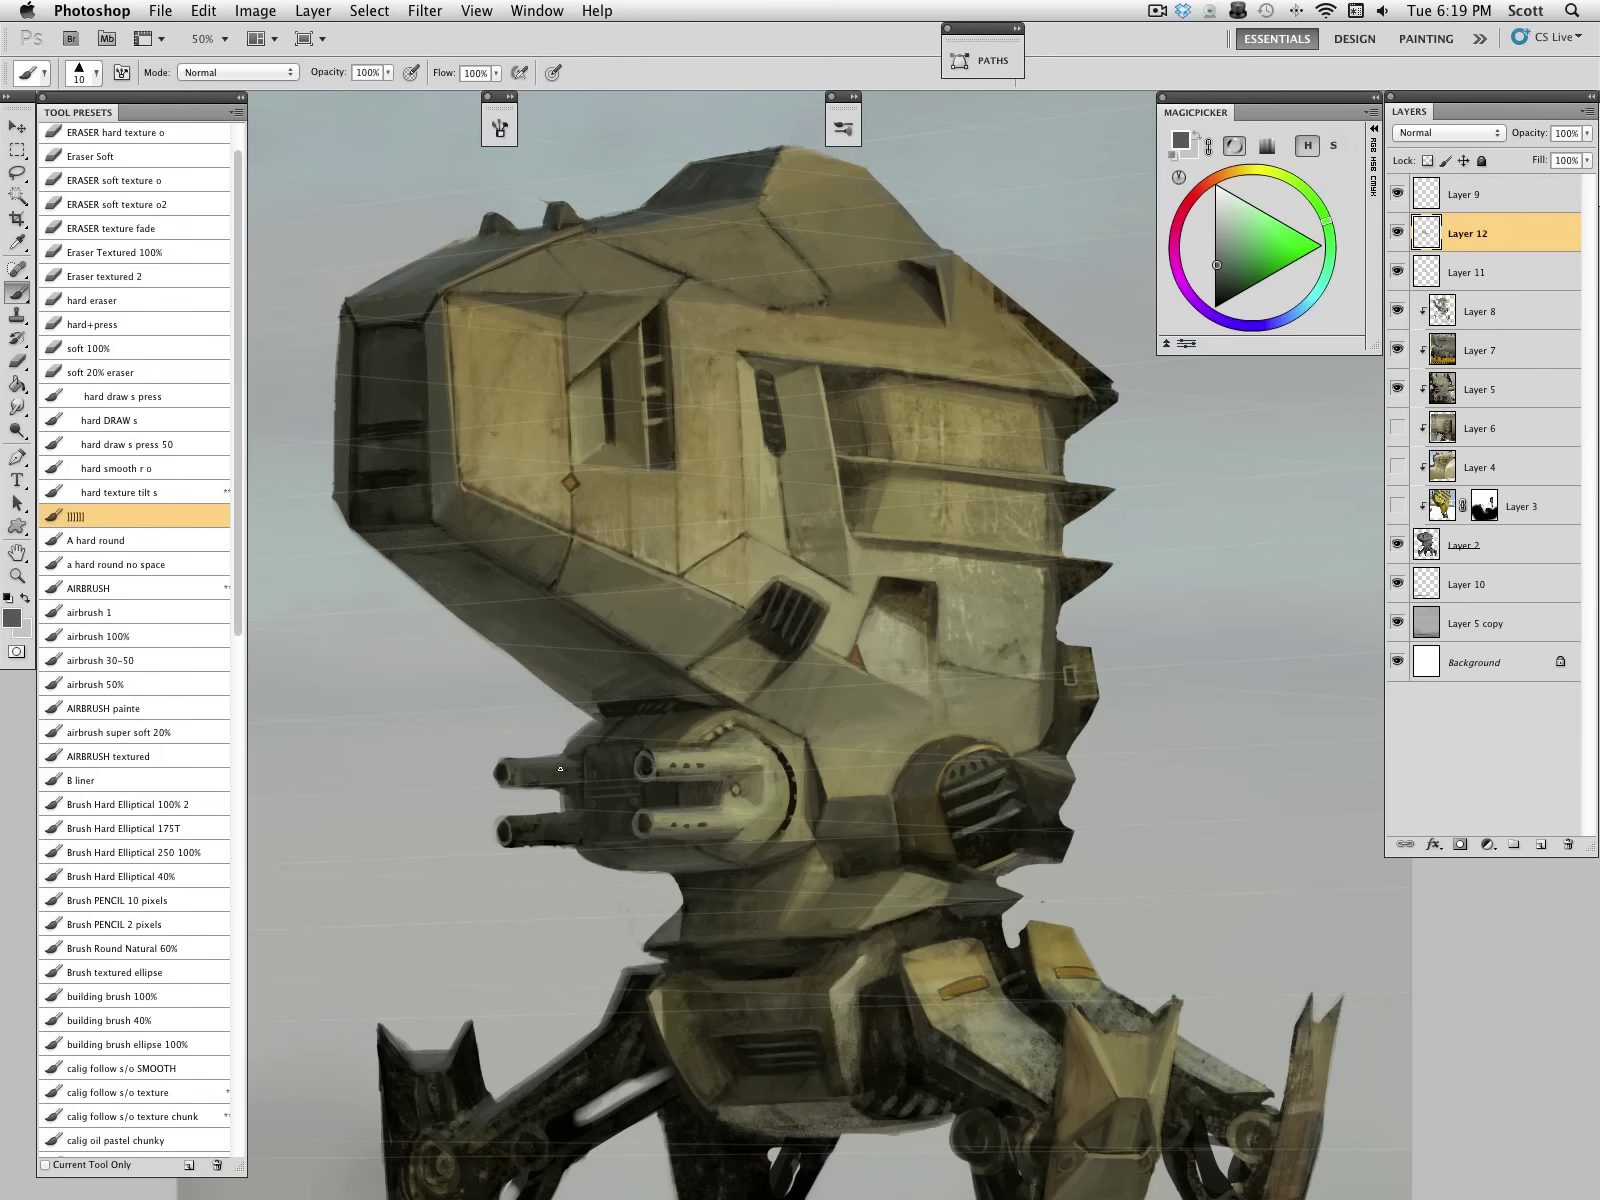
Step: Define the two rear gun barrels and the muzzles with sampled greys and darks at brush size 10
alt+click(574, 848)
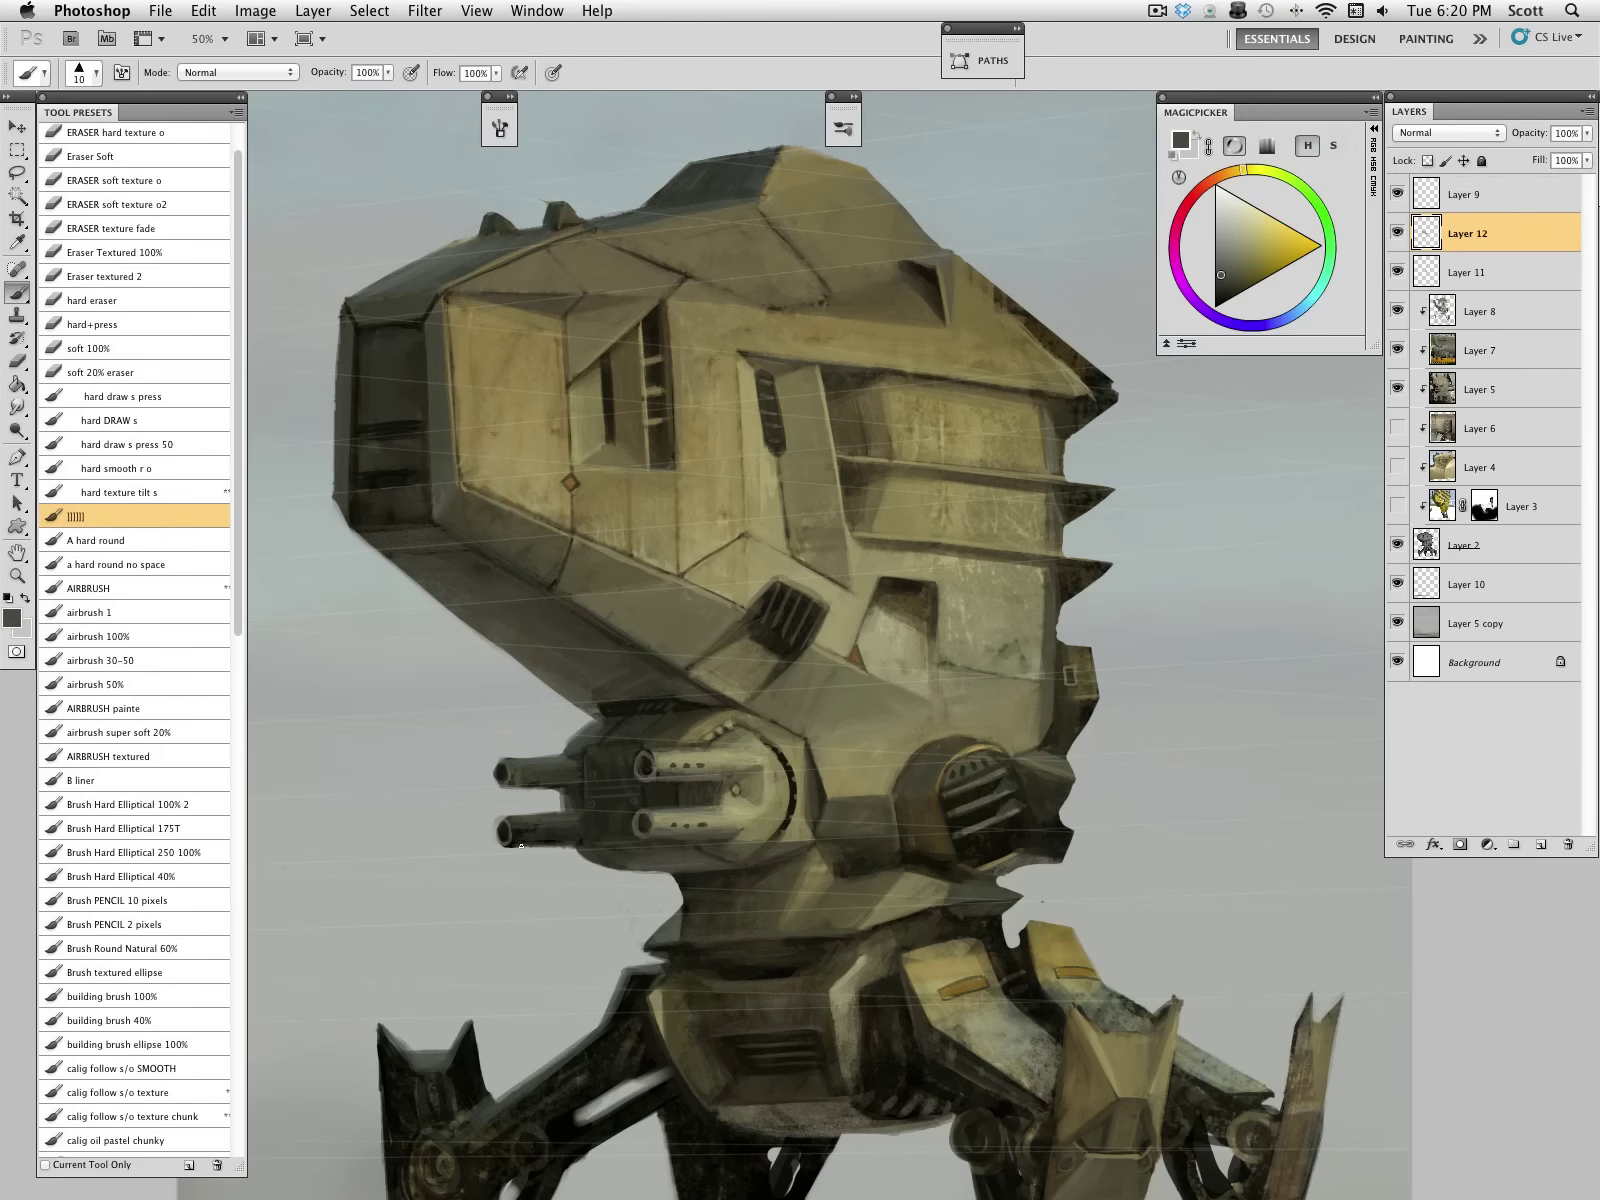
drag(517, 845, 543, 832)
alt+click(503, 767)
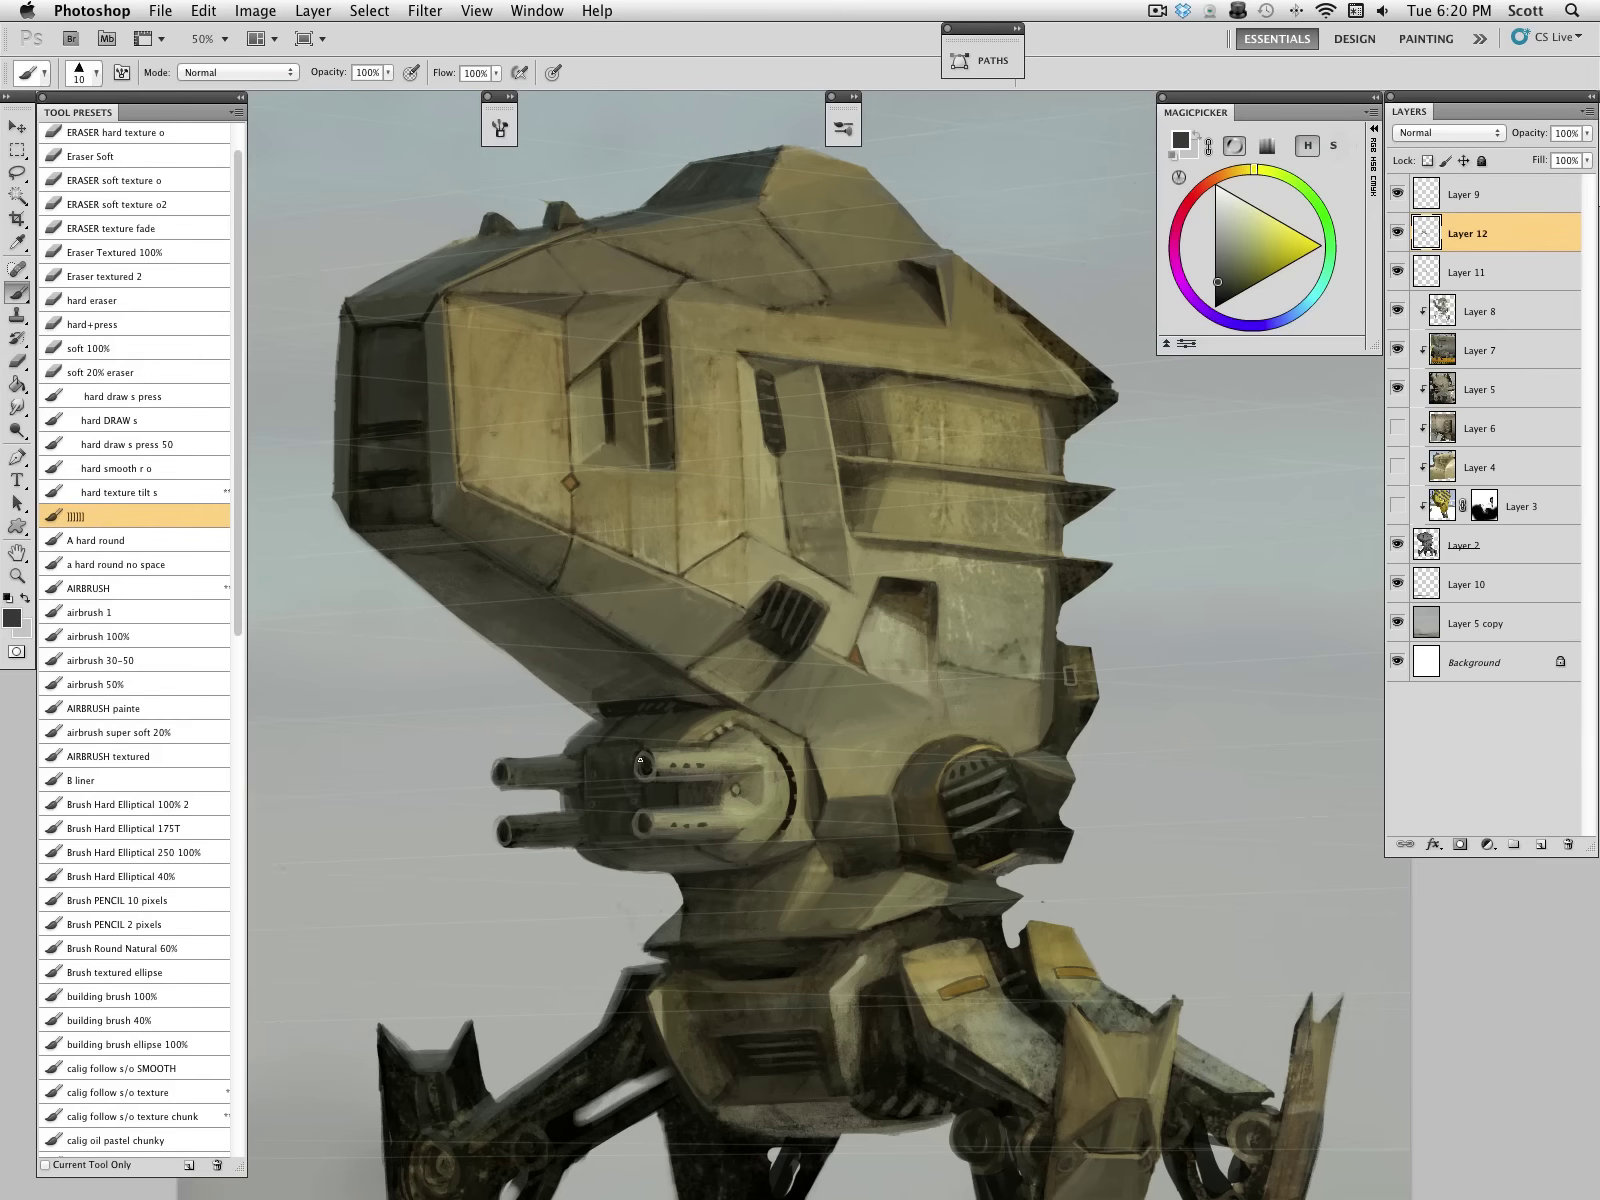
alt+click(644, 764)
Step: Paint small round bolt details on the plate between the front gun barrels with sampled light and dark tones
alt+click(724, 774)
alt+click(723, 800)
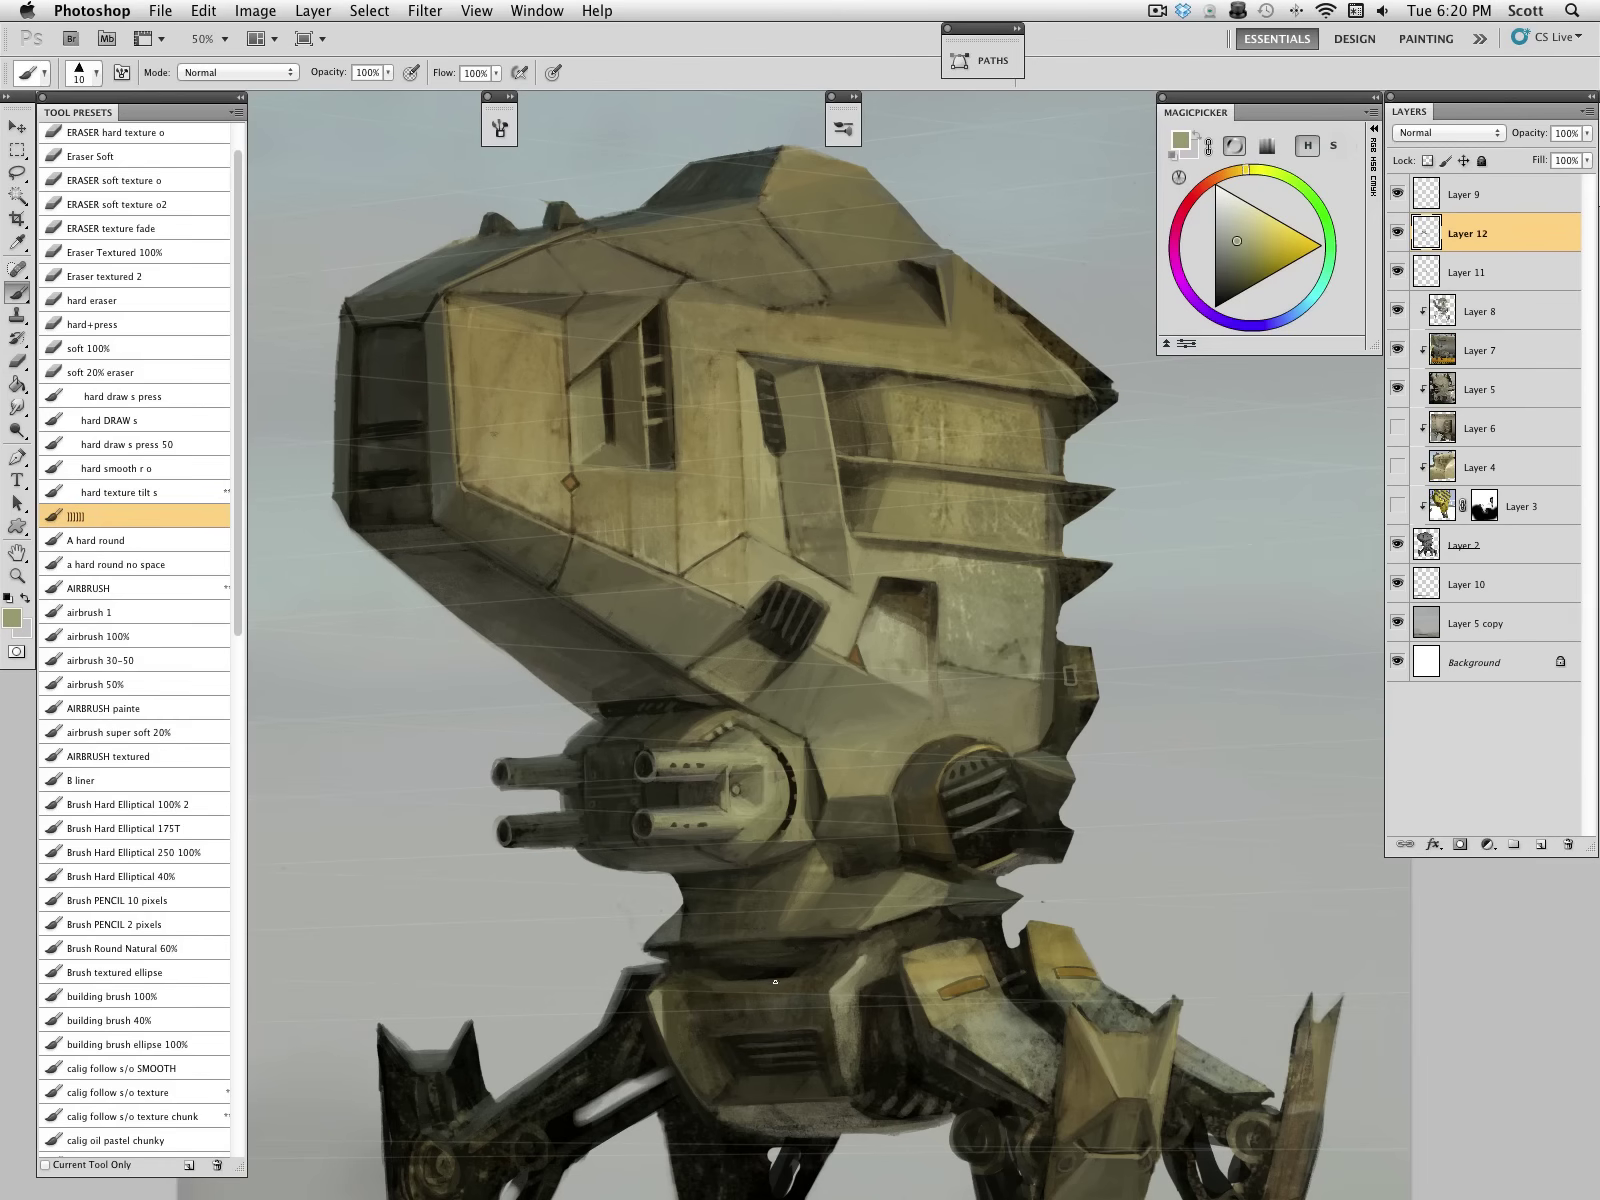
alt+click(792, 622)
alt+click(758, 804)
alt+click(787, 818)
alt+click(754, 821)
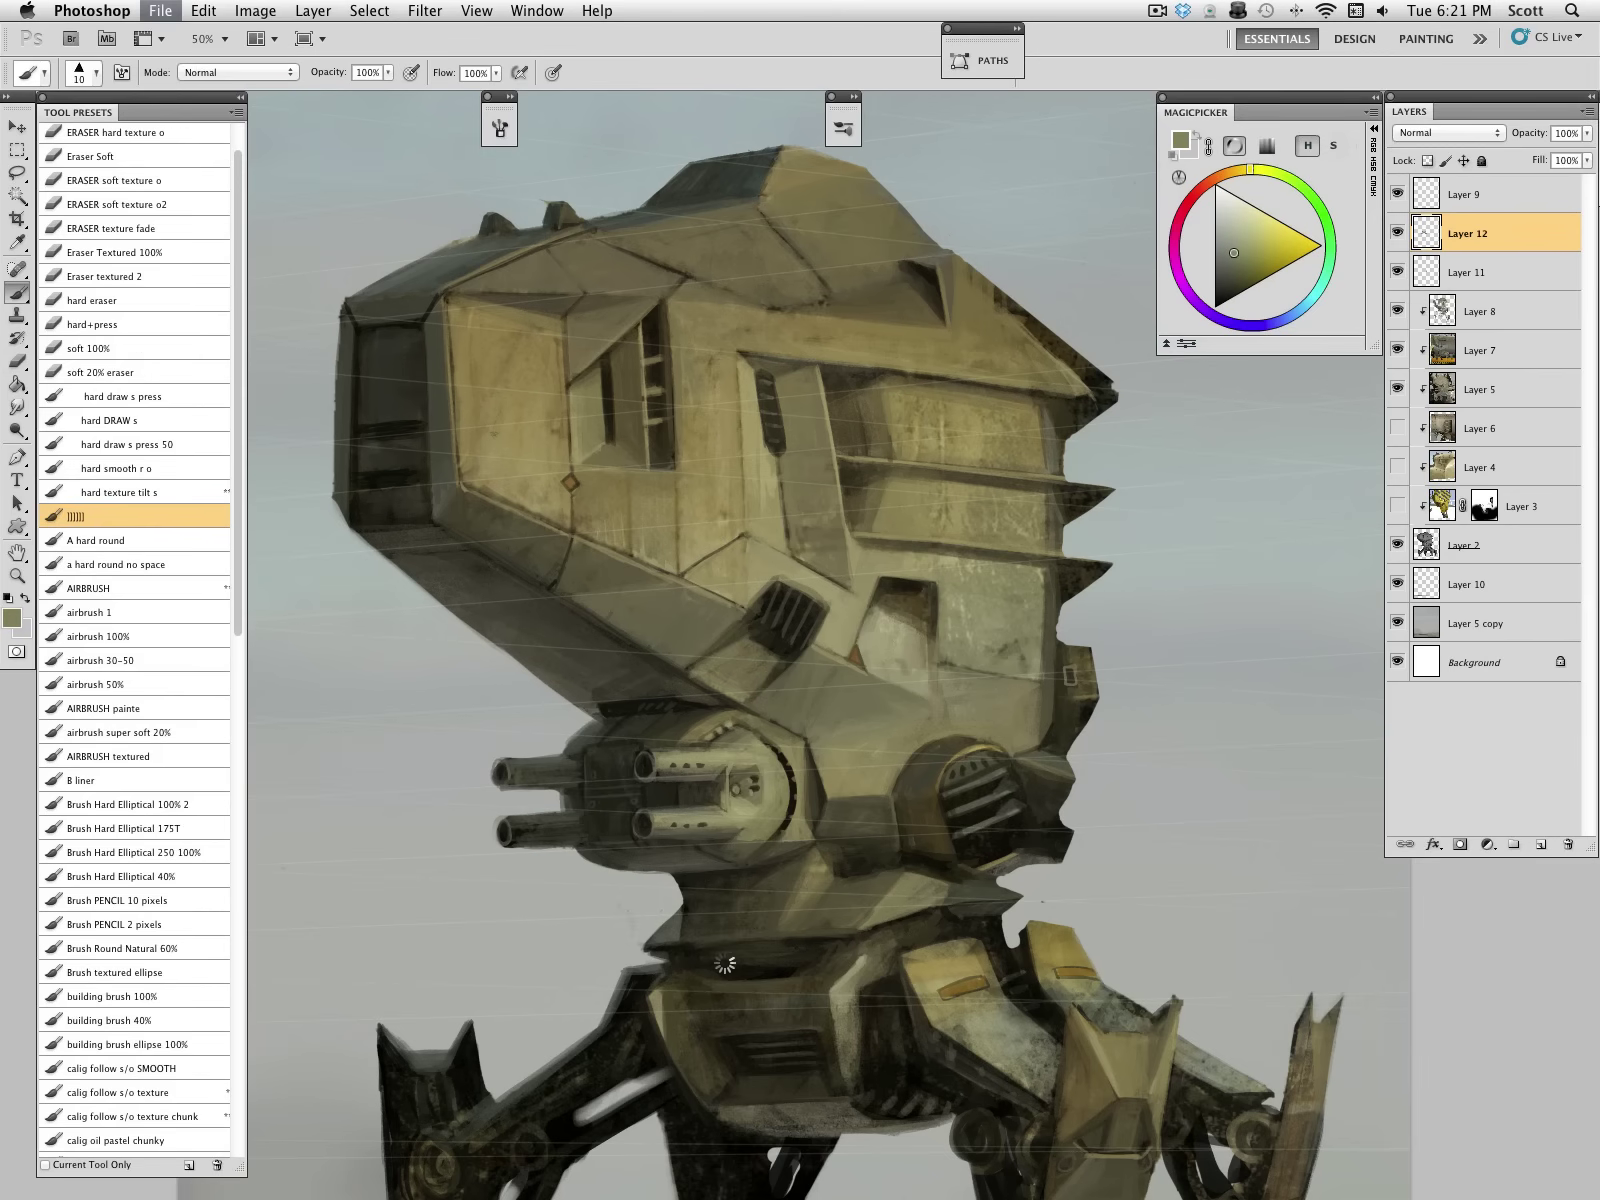
Step: Hide the perspective guide lines on Layer 9, zoom out to the whole painting and save the file
click(1398, 195)
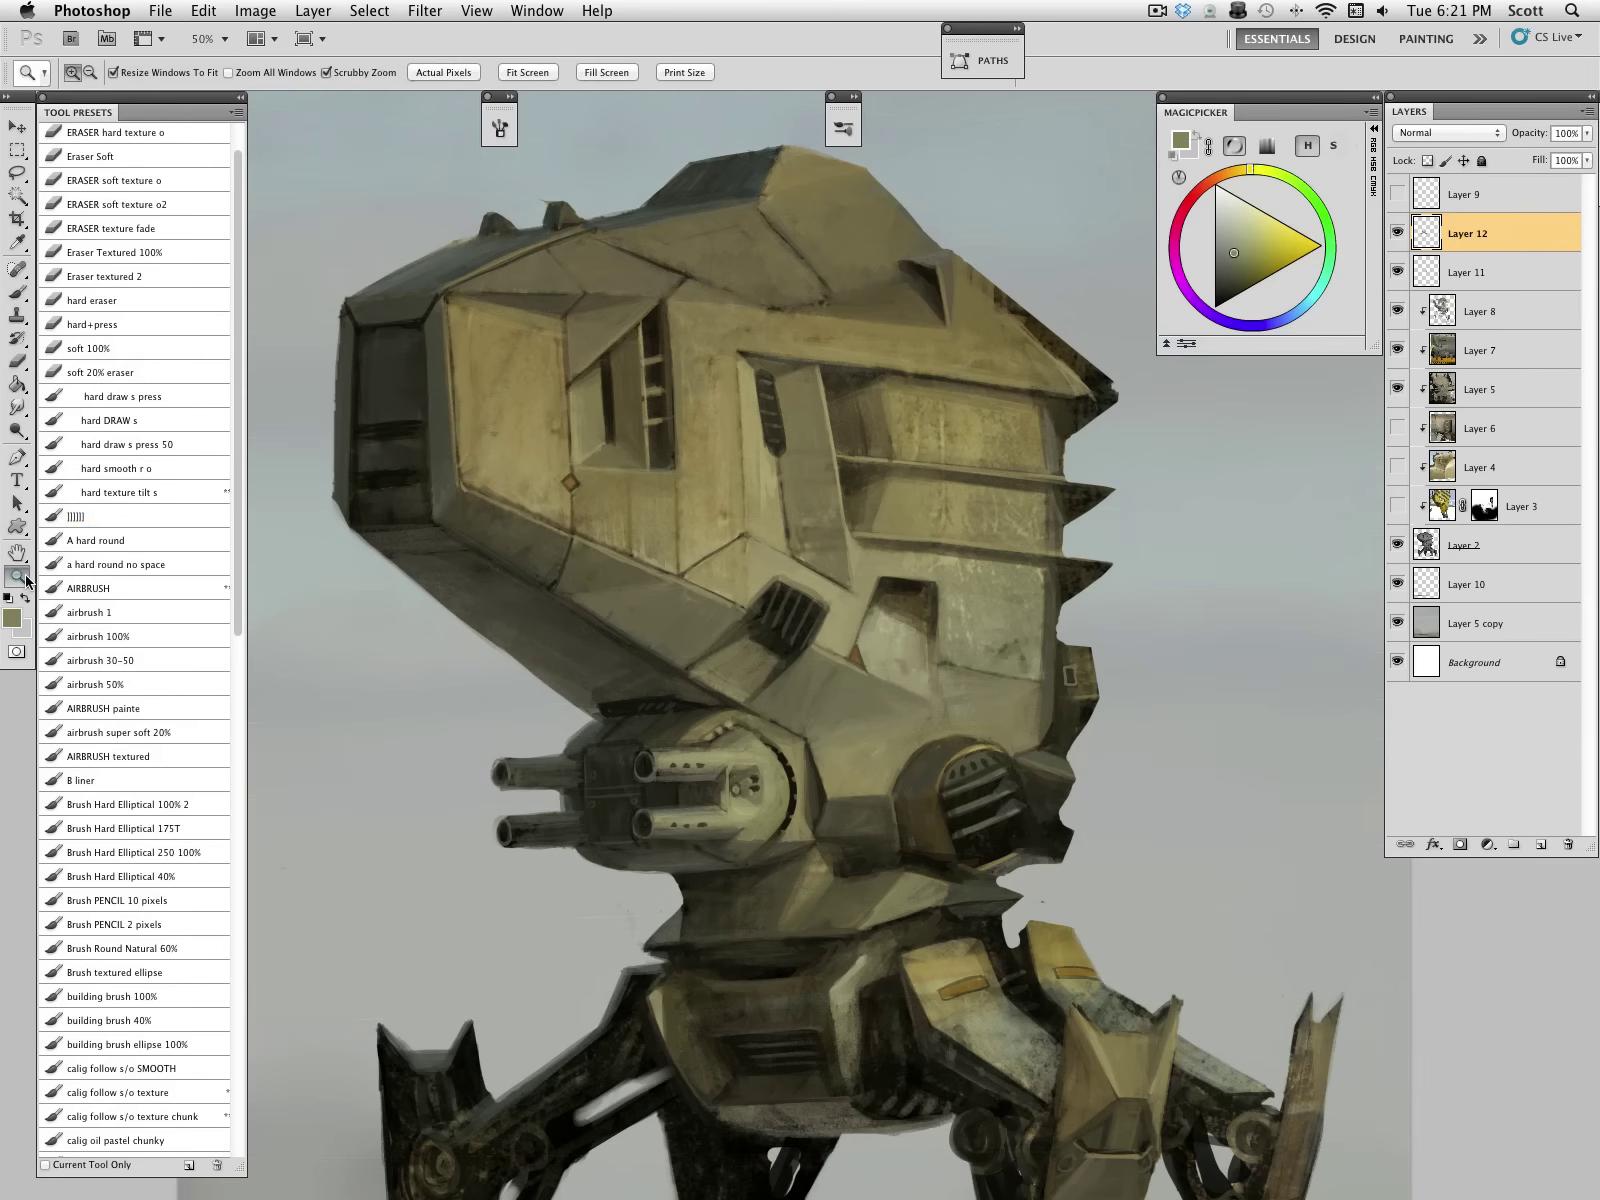
click(17, 576)
alt+click(812, 680)
drag(867, 697, 843, 703)
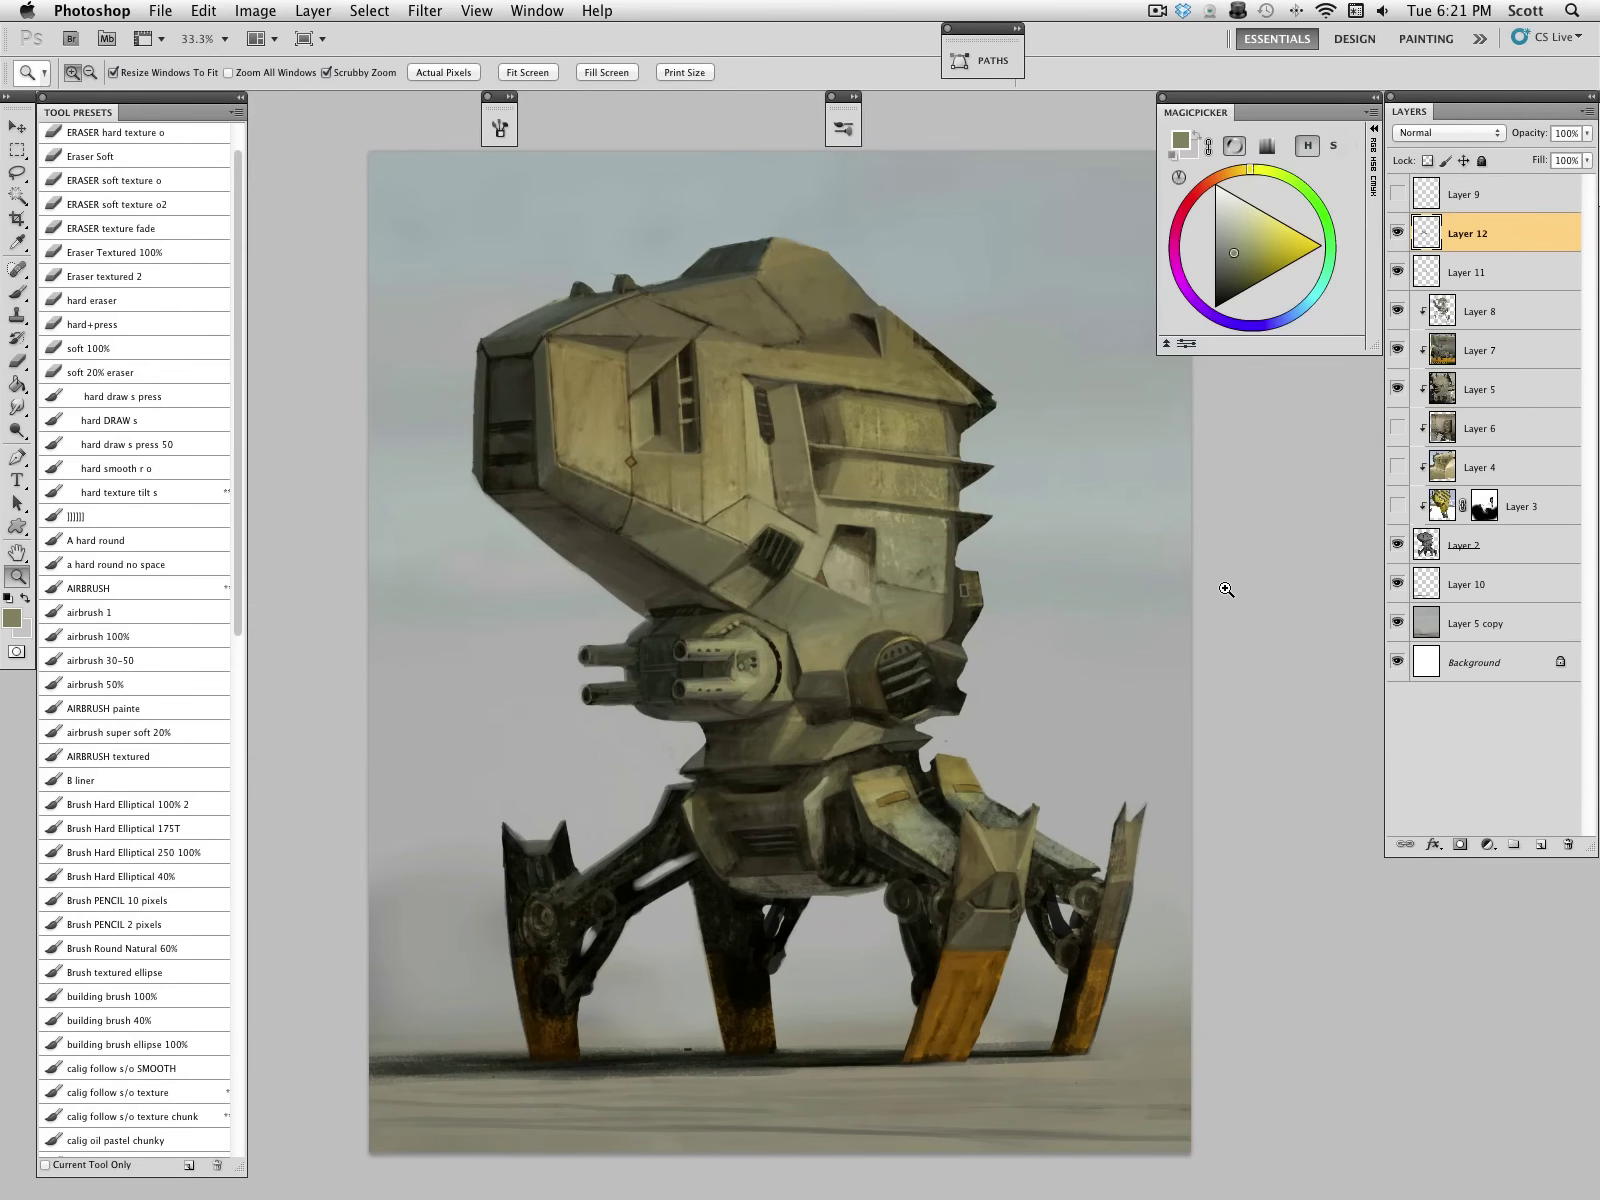
key(super+s)
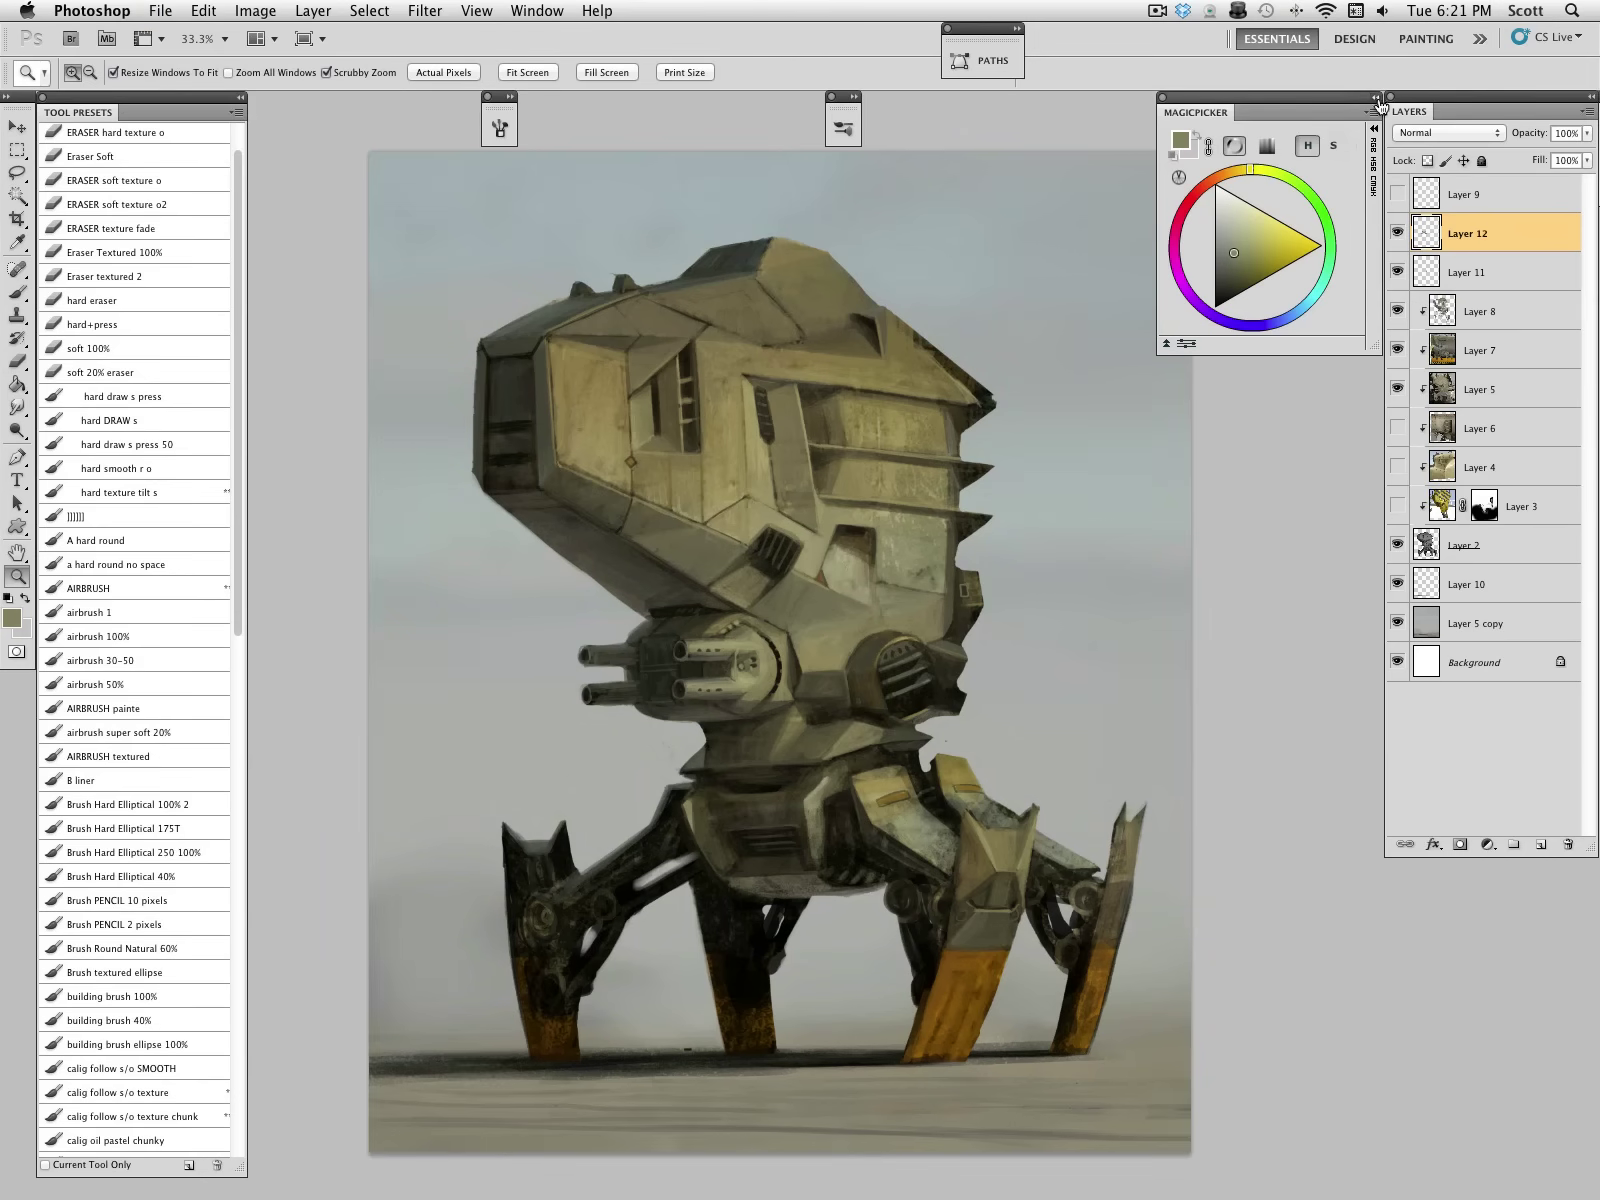
Step: Examine the whole mech and its legs at different zoom levels with the interface hidden
click(1375, 97)
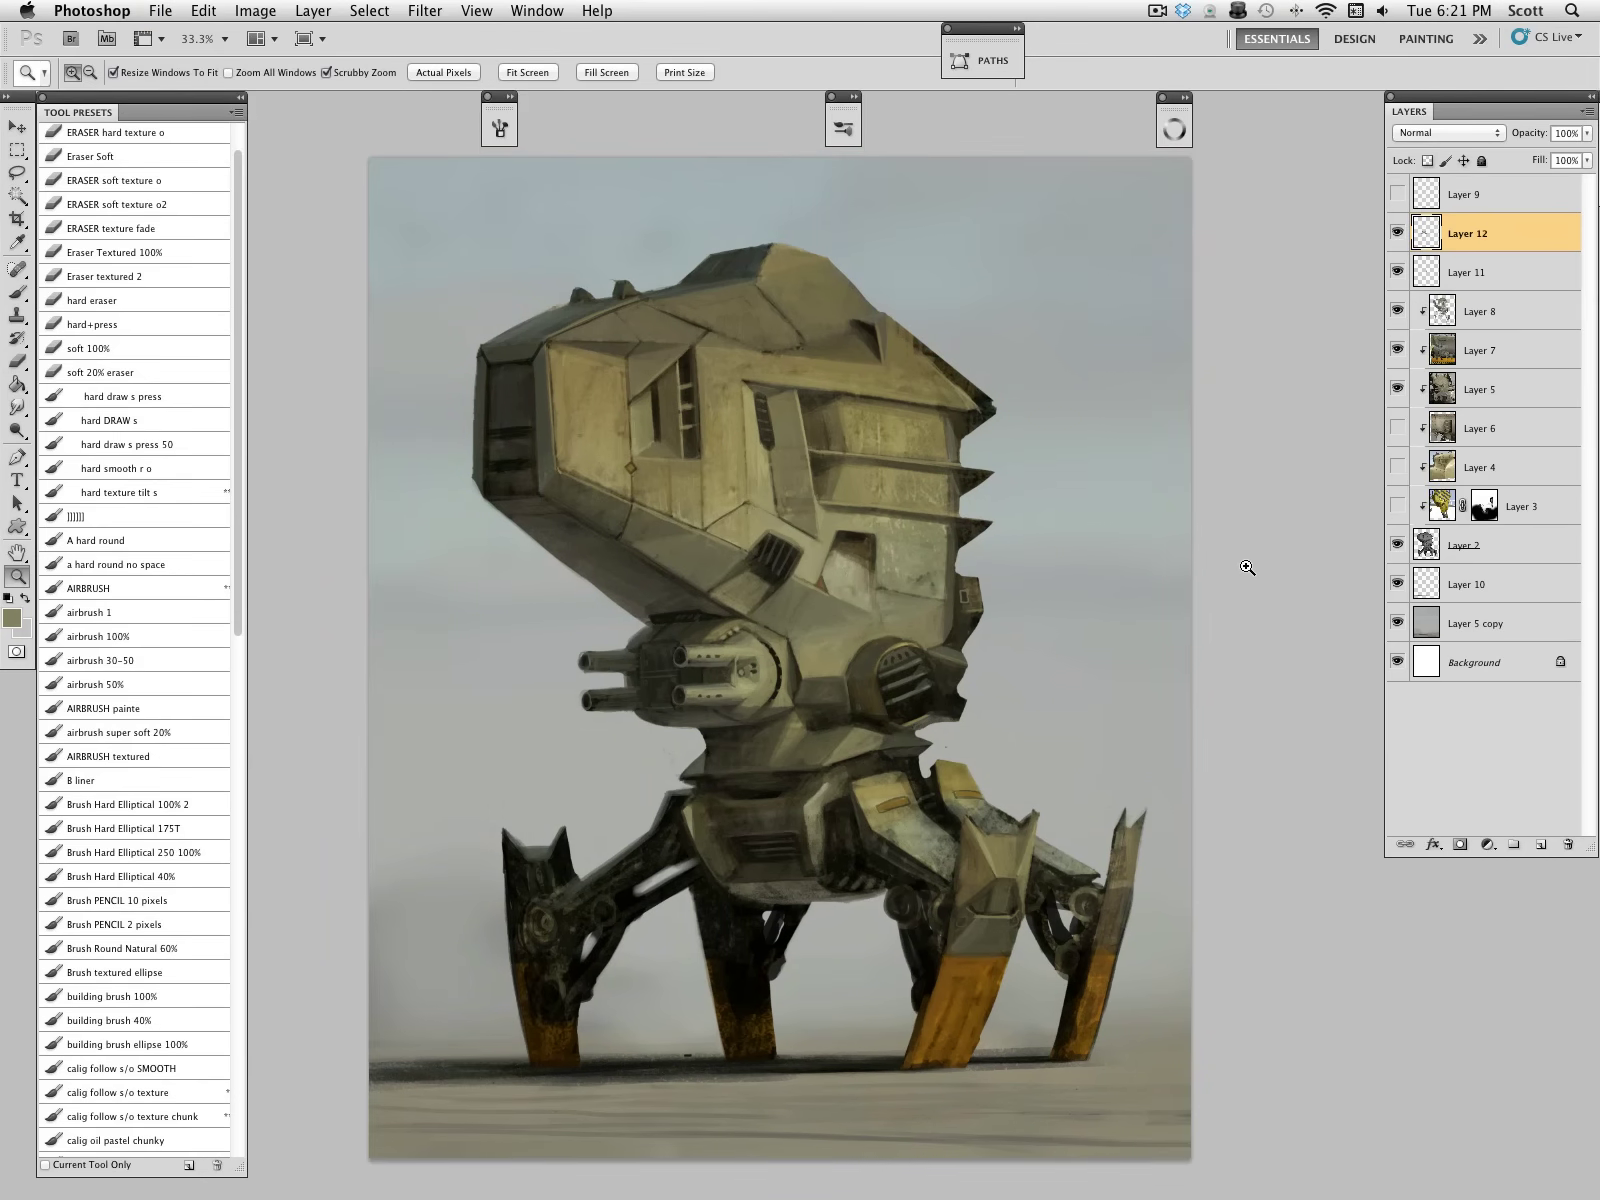
key(Tab)
click(915, 585)
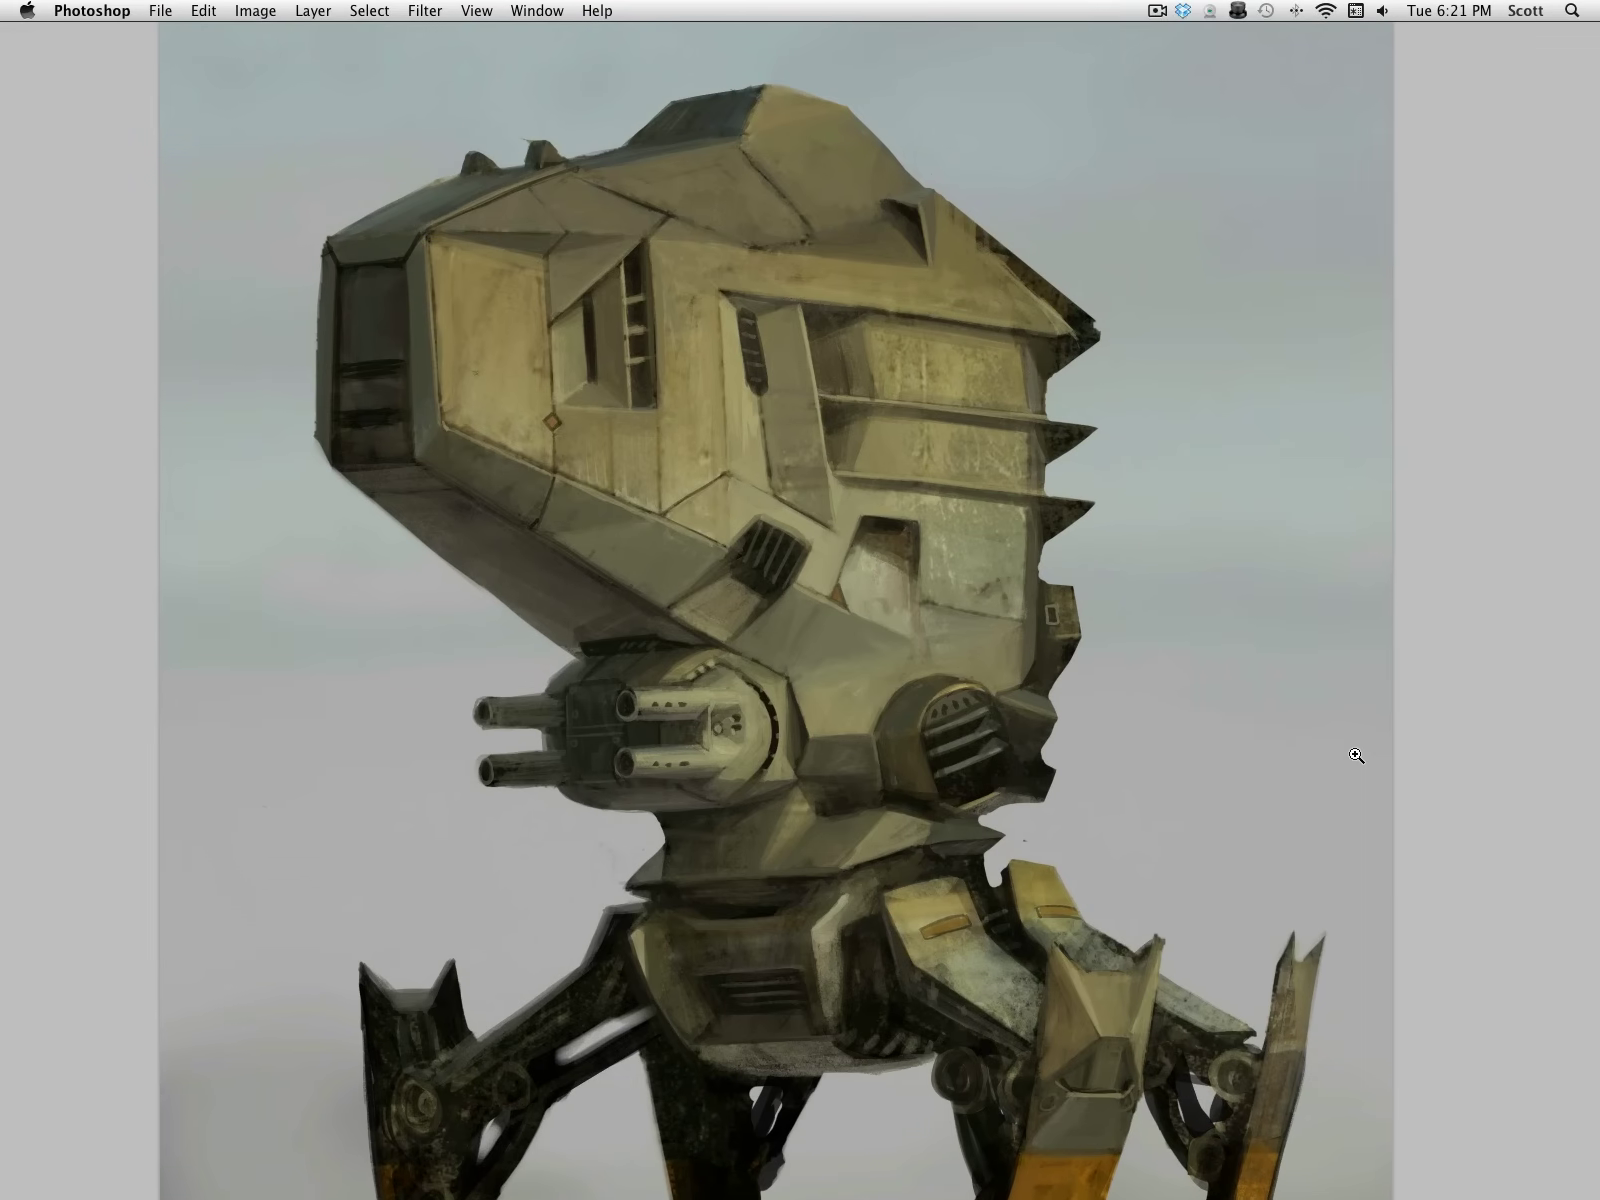
drag(1356, 755, 1353, 553)
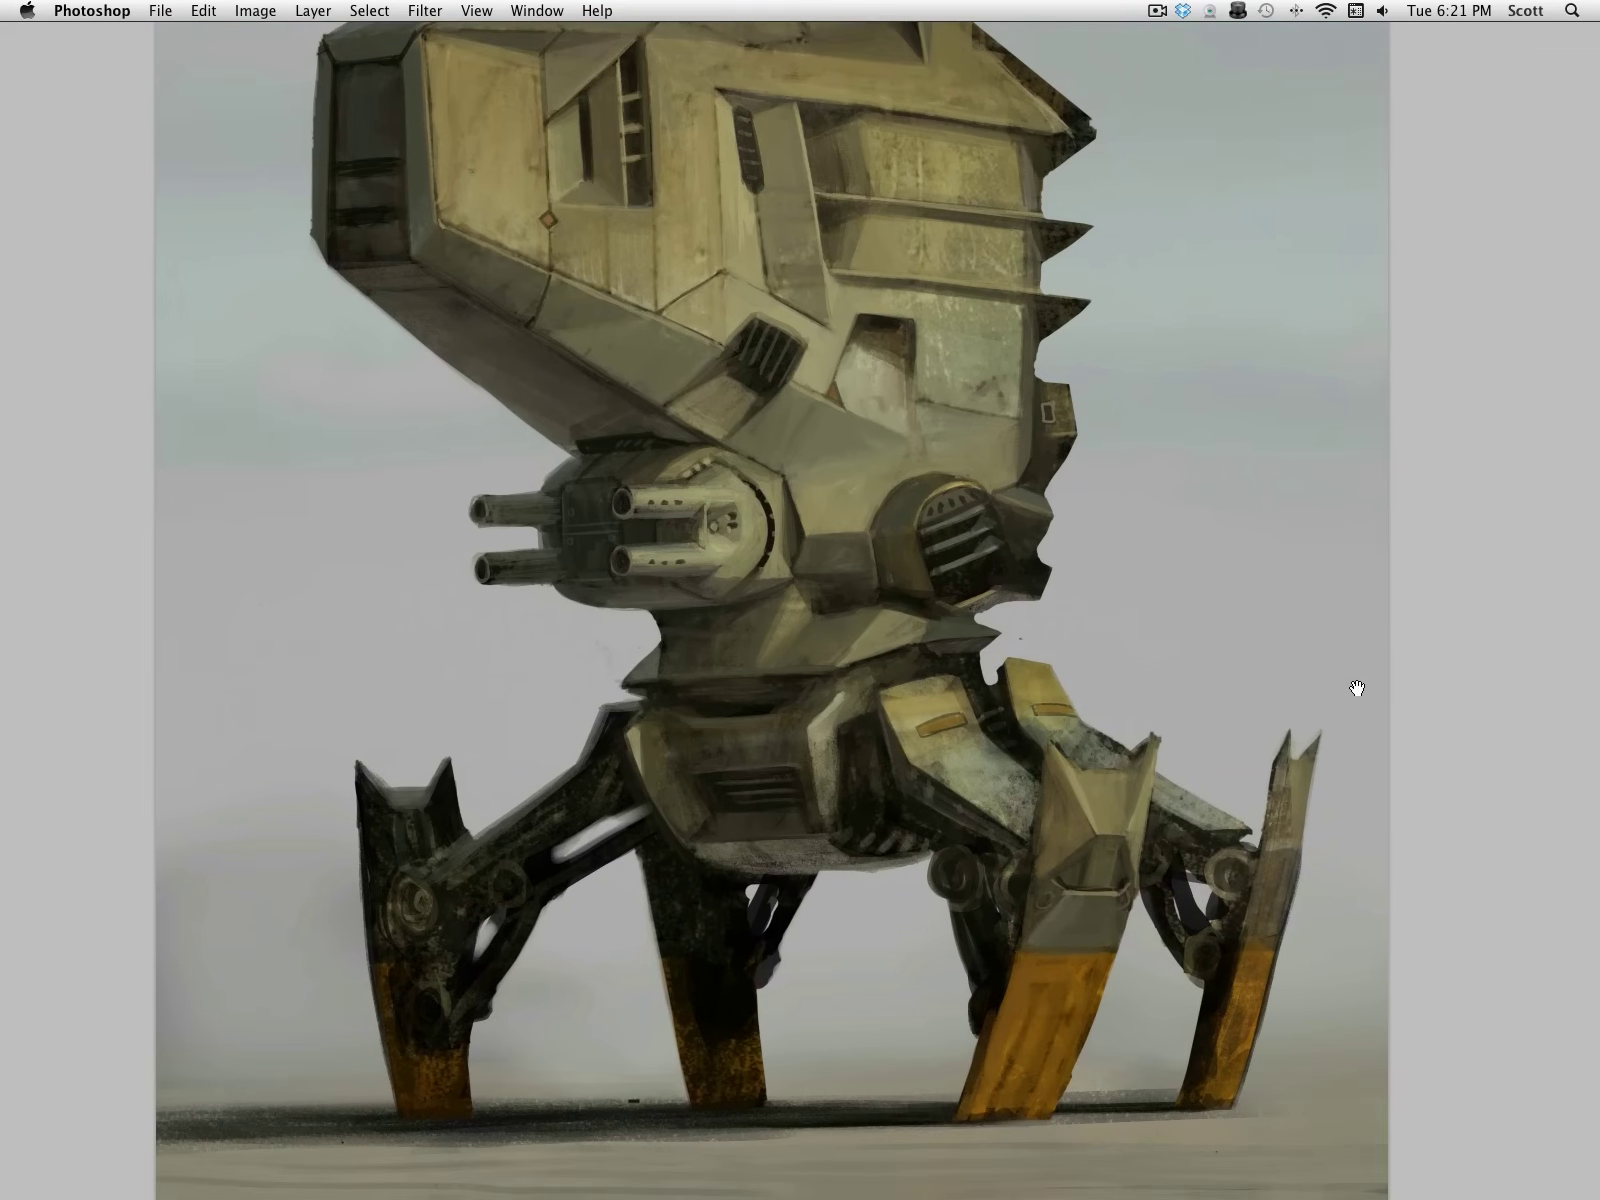
alt+click(920, 514)
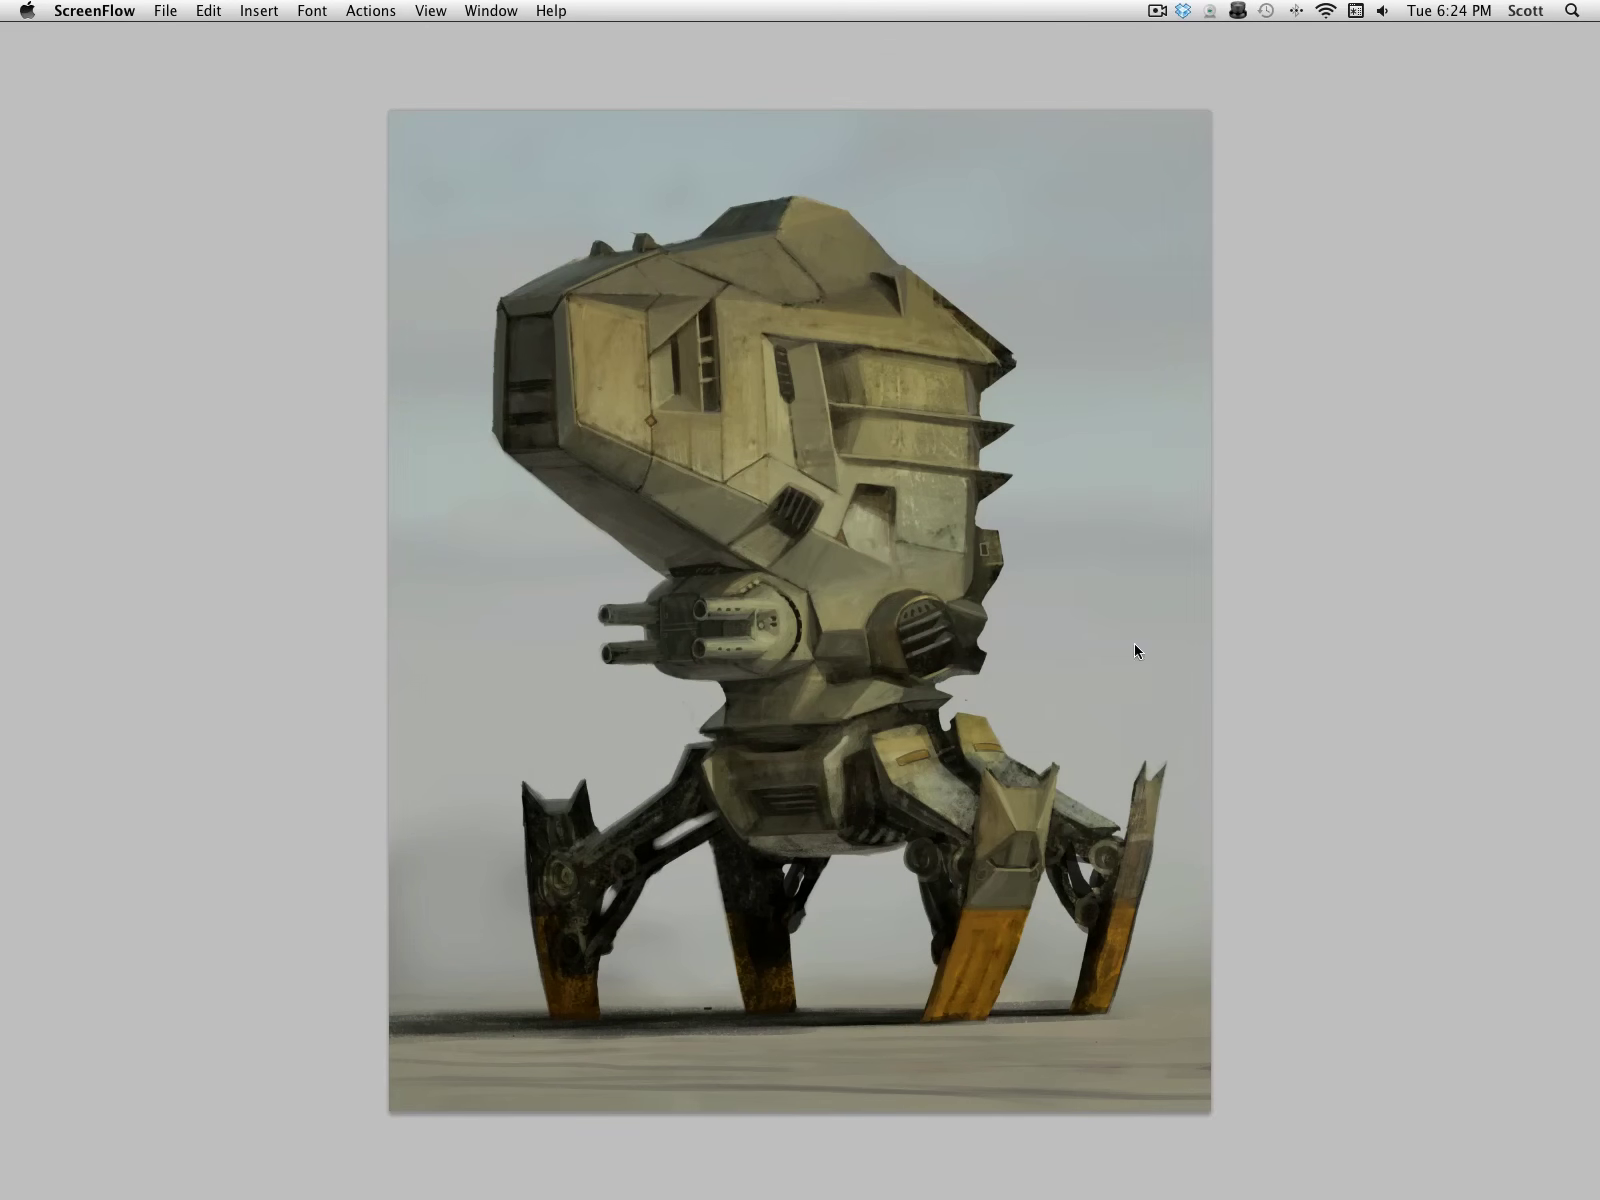
key(Tab)
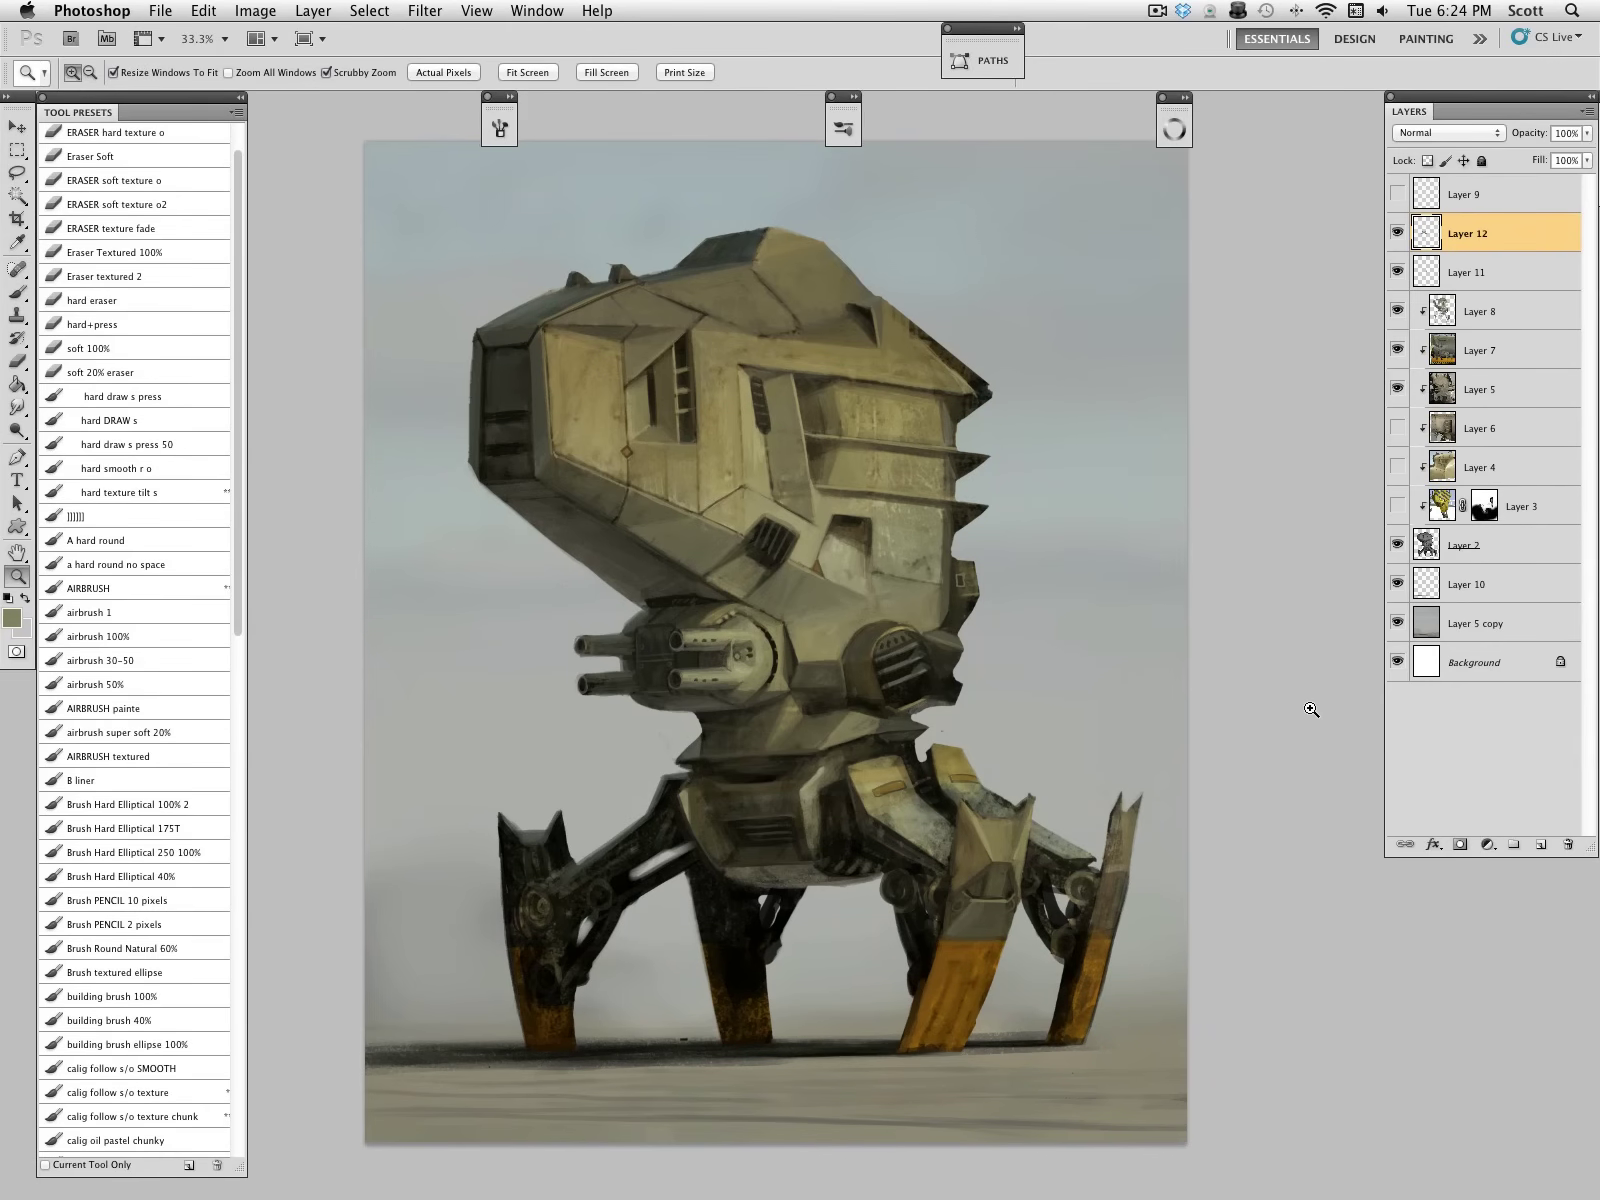
alt+click(1060, 700)
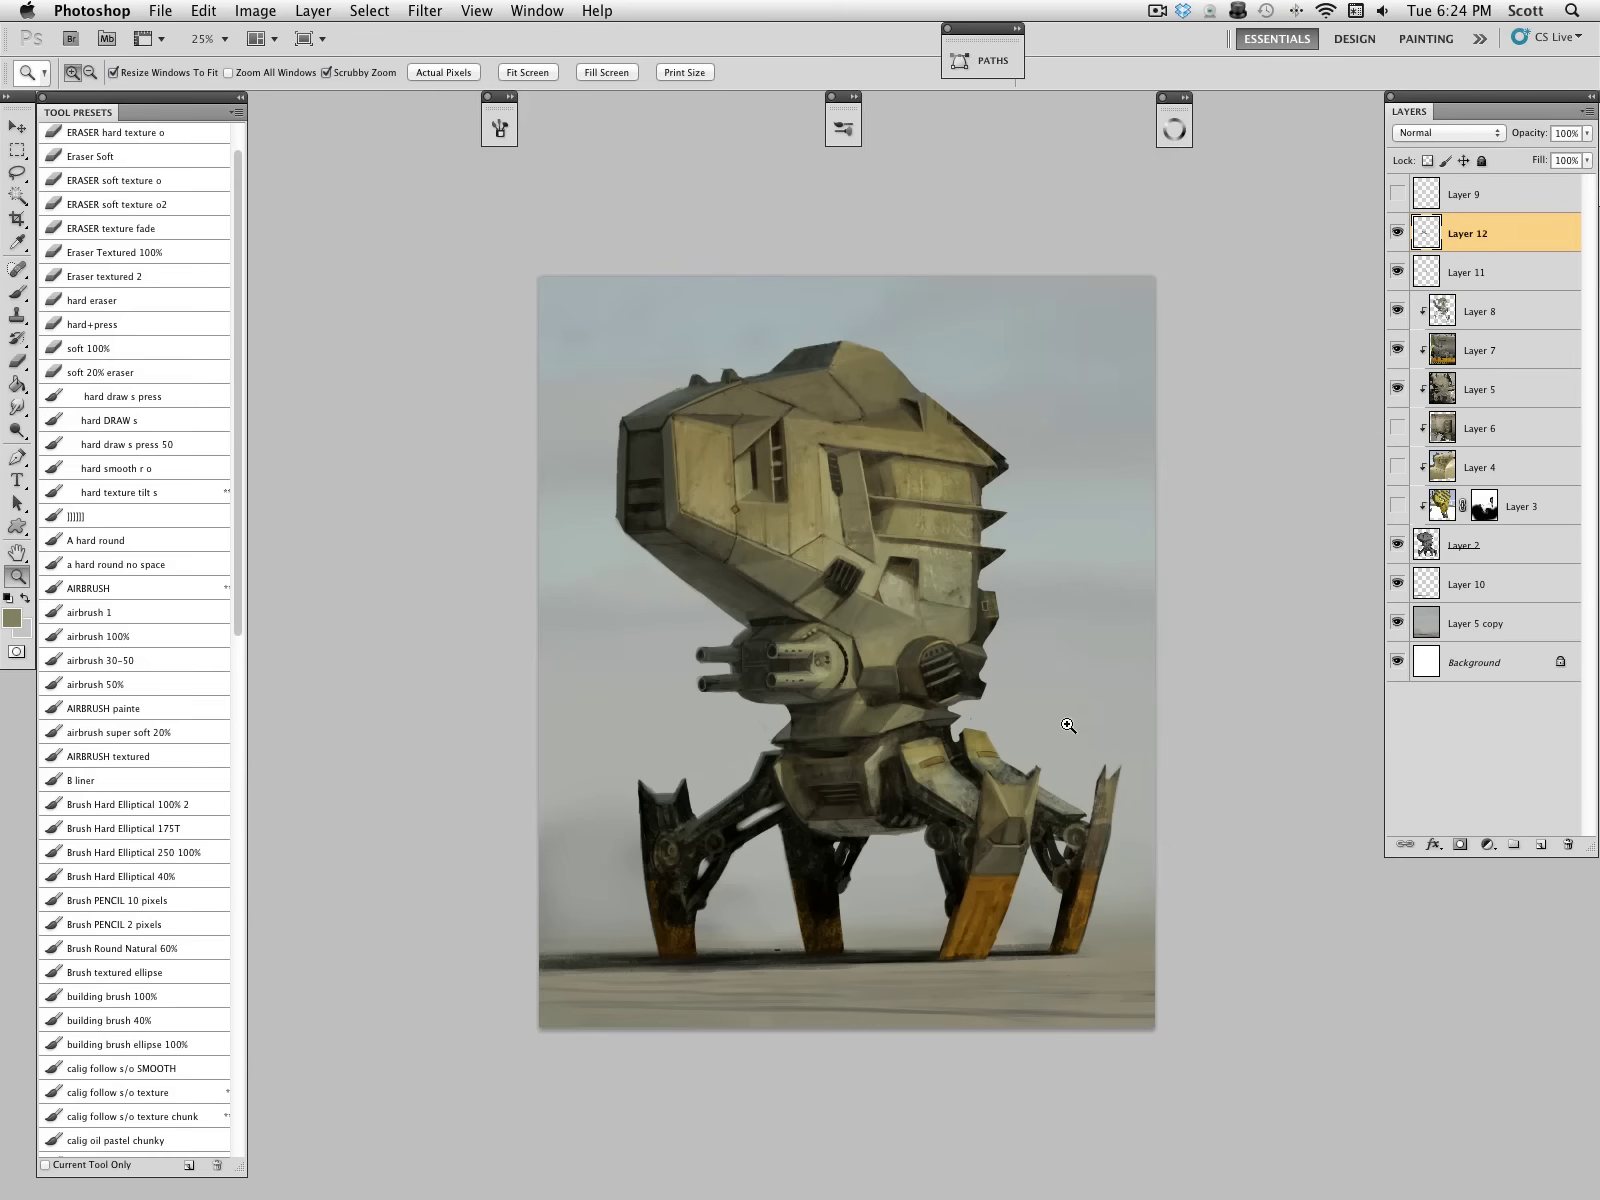
Step: Touch up the mech's left leg strut beside the pelvis on Layer 12 with a small brush and near-black
click(1448, 626)
click(1440, 233)
click(75, 516)
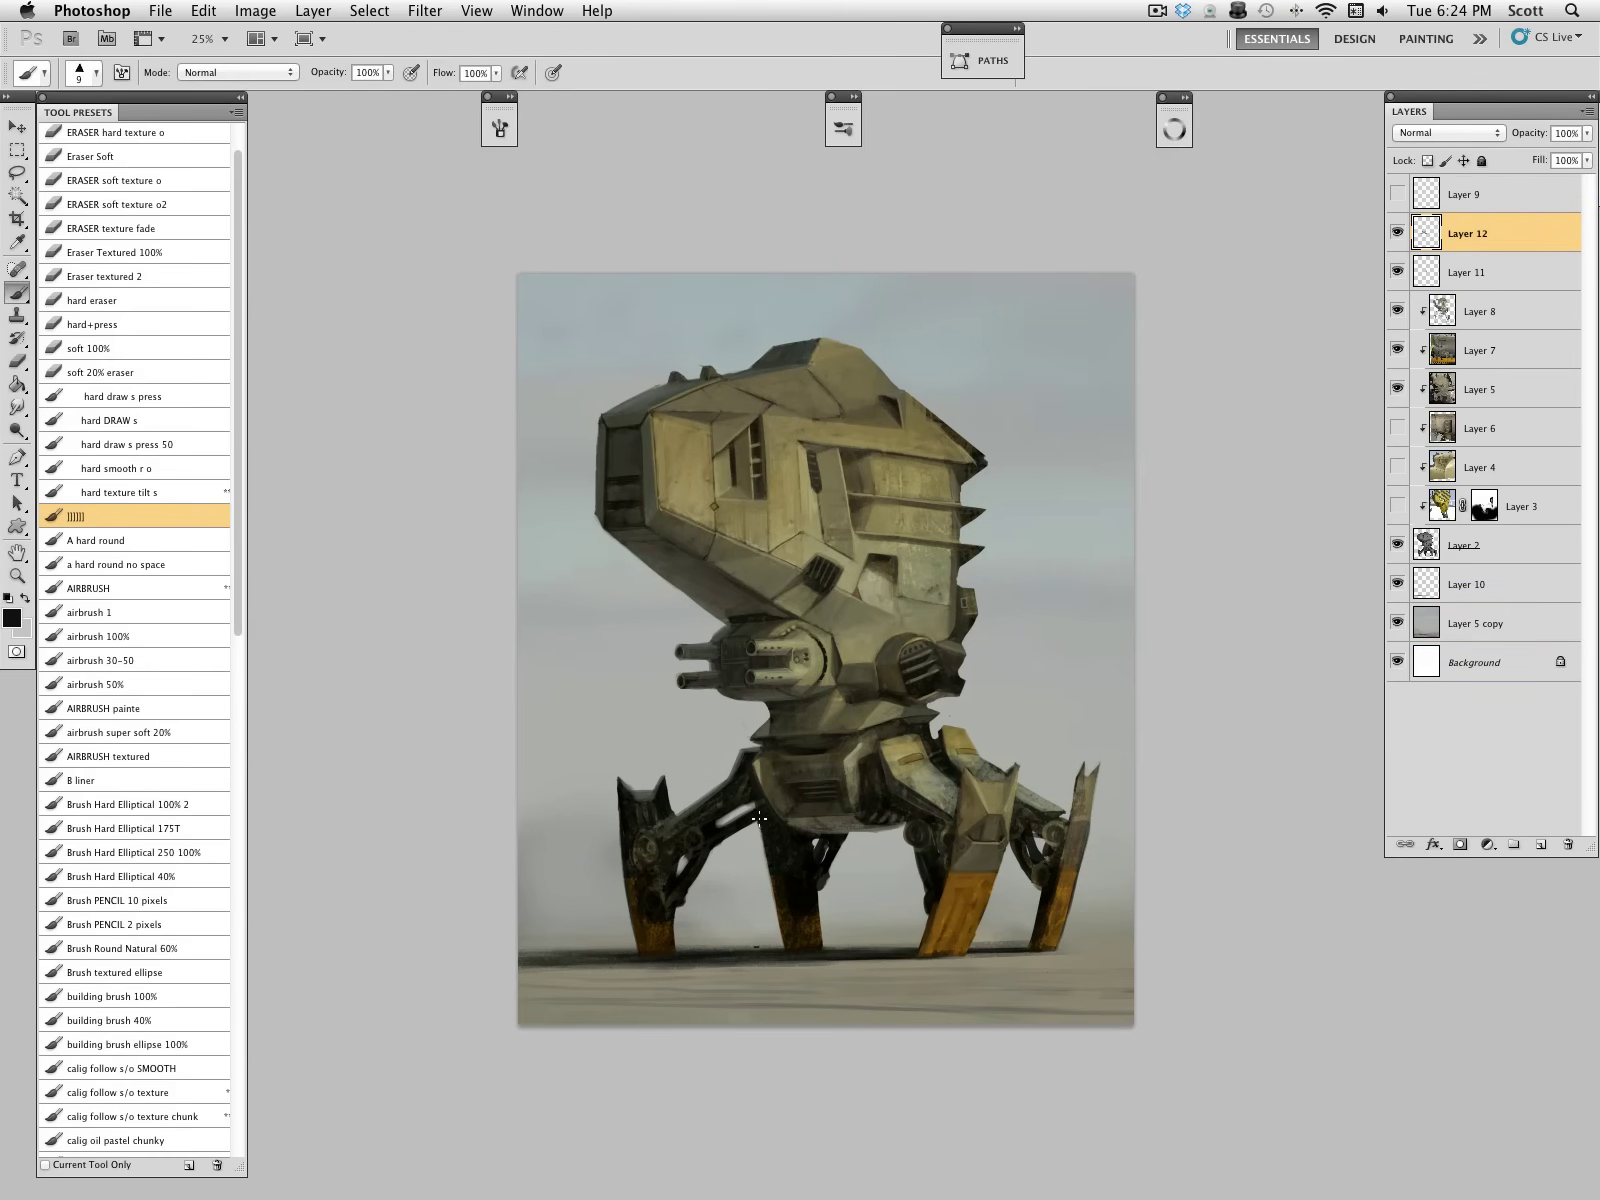
drag(753, 802, 716, 823)
Step: Add a new layer directly above Layer 5 copy and choose the textured 201 px brush tip
click(1460, 625)
click(1540, 844)
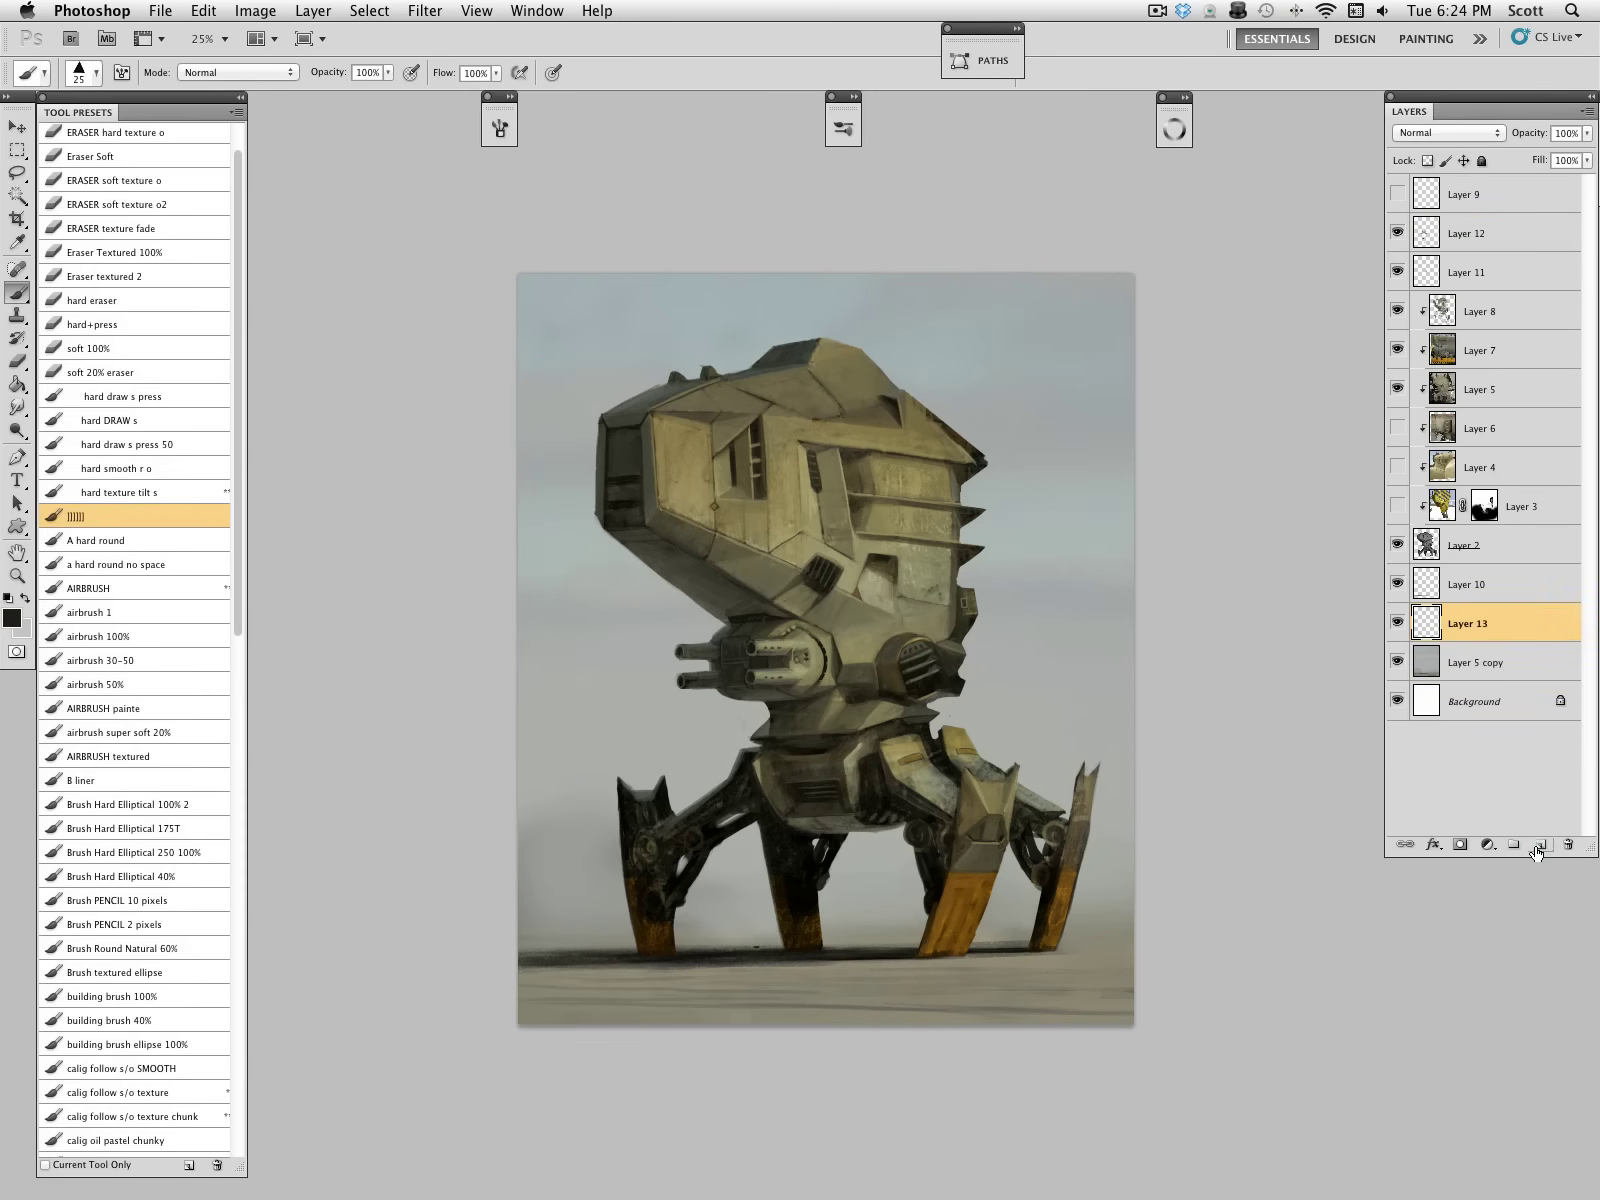
click(1020, 40)
click(843, 125)
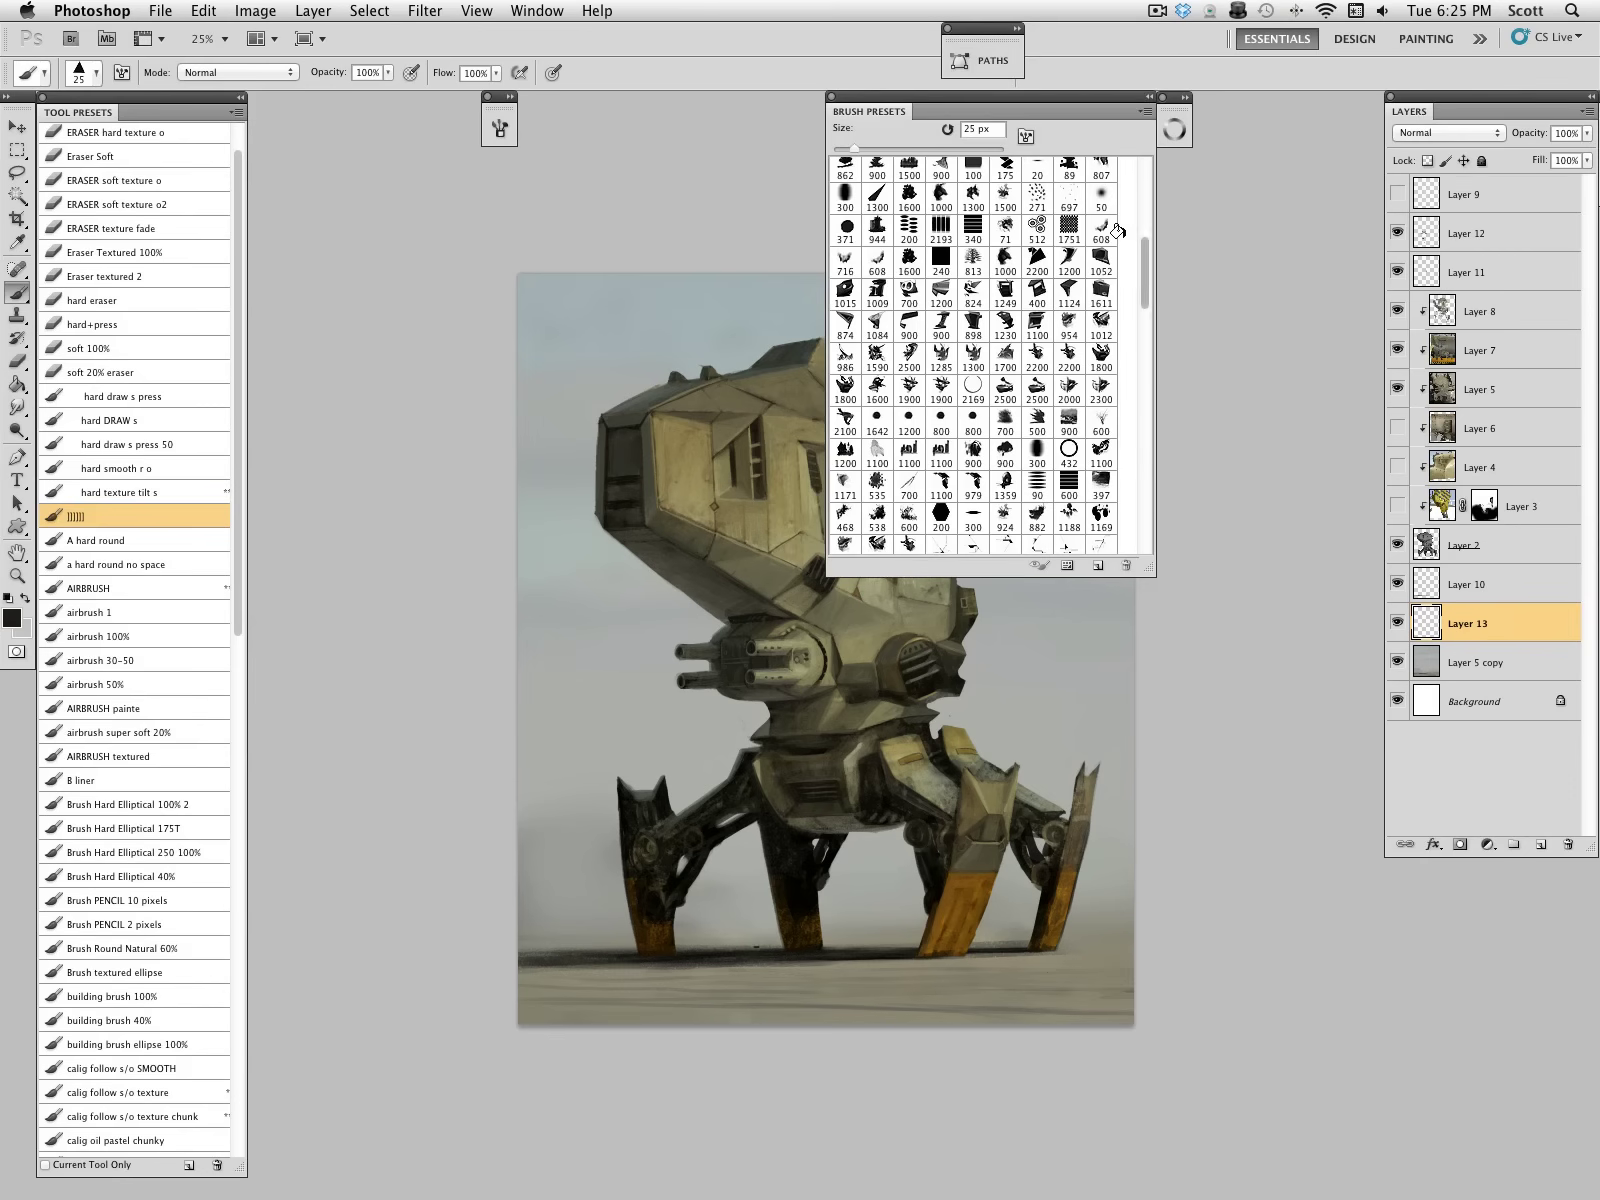
drag(1144, 283, 1144, 200)
click(855, 270)
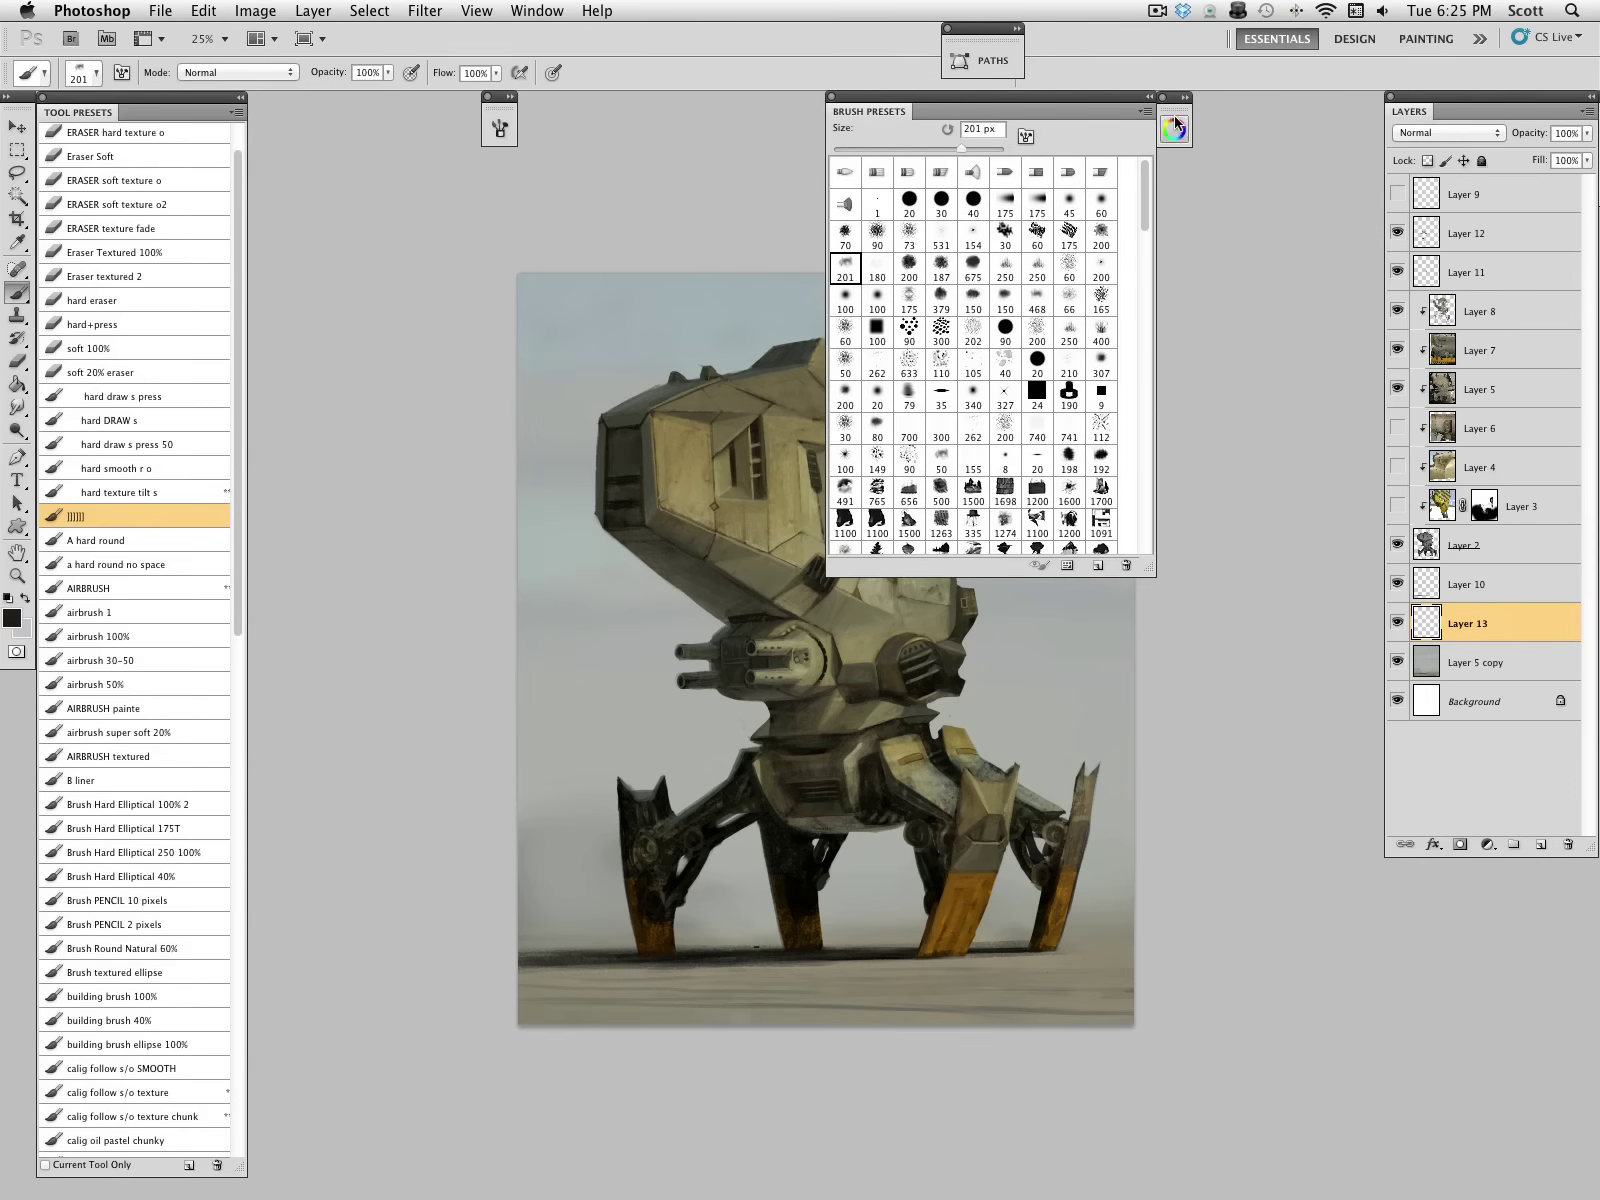
click(1149, 97)
Step: Paint a soft dust cloud behind the mech's left leg with a sampled colour and a brush enlarged to 700 px
alt+click(604, 937)
key(bracketright)
key(bracketright)
key(bracketright)
key(bracketright)
key(bracketright)
mouse_move(565, 888)
mouse_down()
mouse_move(691, 864)
mouse_move(752, 905)
mouse_move(735, 880)
mouse_move(625, 848)
mouse_move(605, 745)
mouse_up()
Step: Extend the dust clouds behind the pelvis and right legs with sampled greys at 700 px
alt+click(793, 868)
drag(738, 787, 738, 765)
drag(868, 830, 920, 848)
alt+click(858, 882)
mouse_move(1062, 705)
mouse_down()
mouse_move(1072, 790)
mouse_move(1112, 880)
mouse_move(900, 732)
mouse_move(787, 843)
mouse_up()
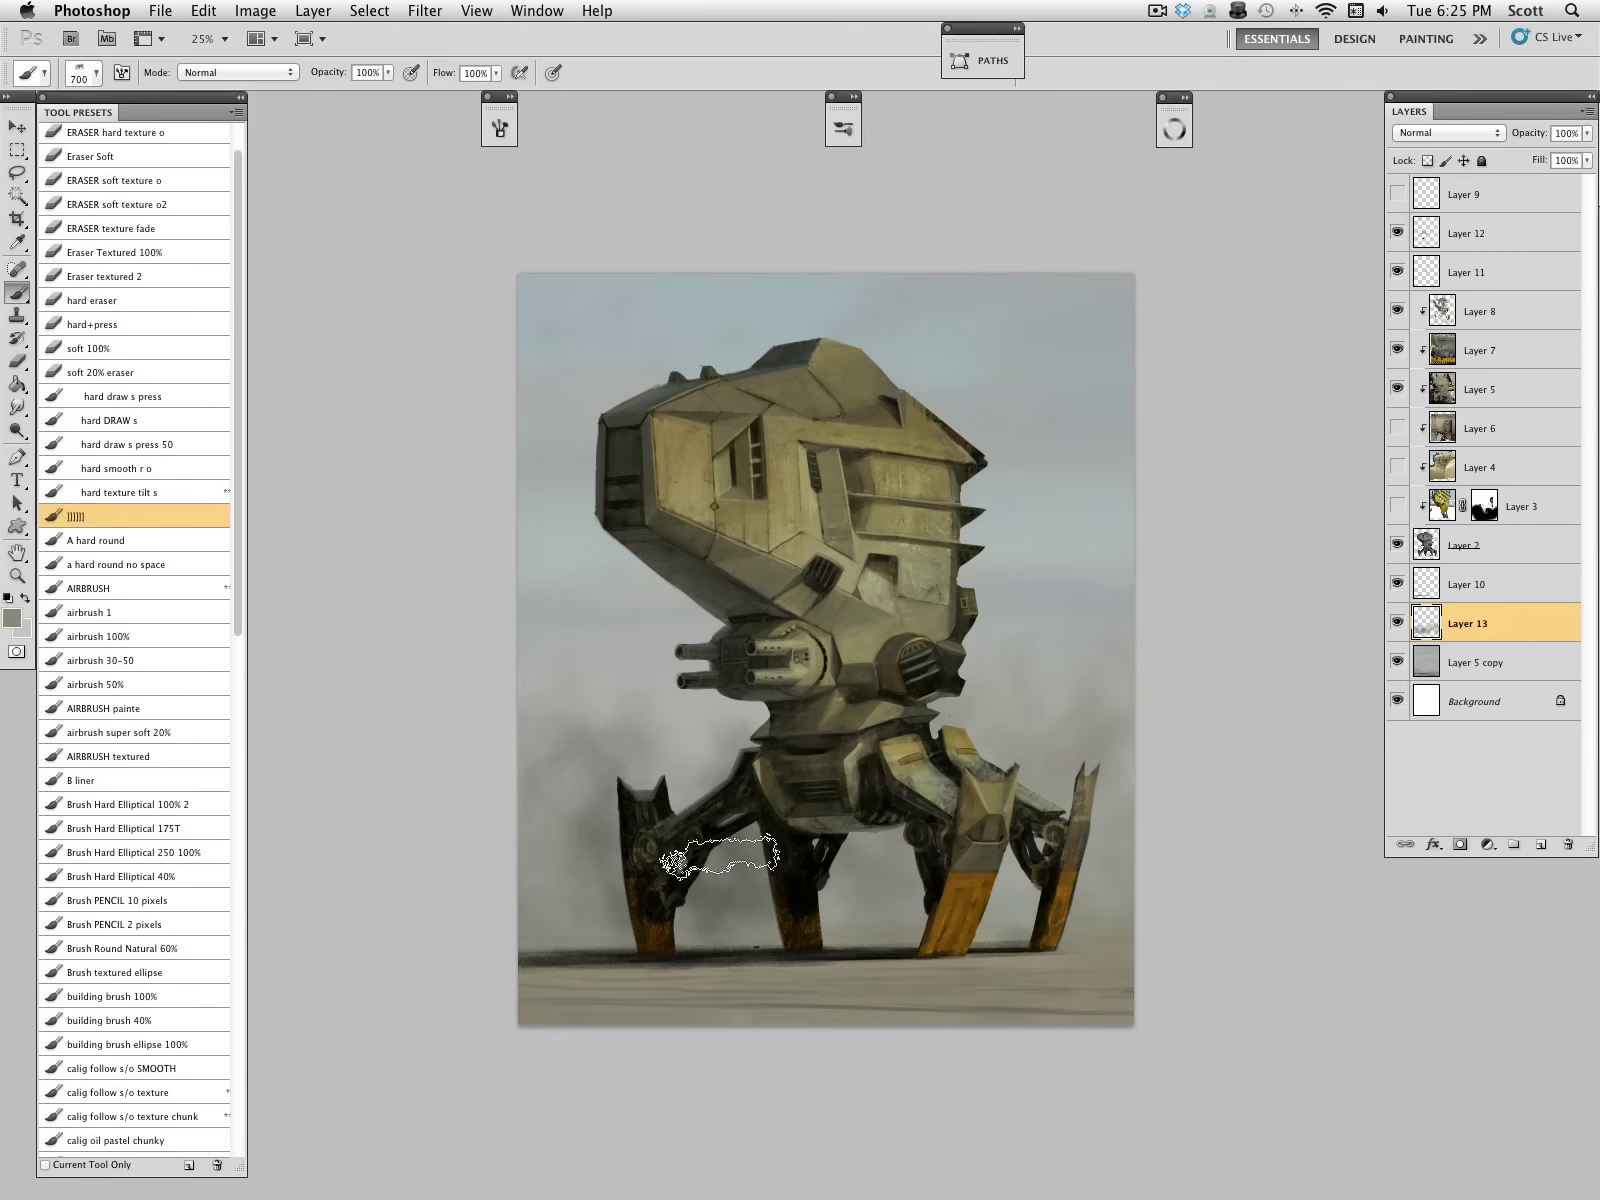
Step: Deepen the dust low behind all the legs with sampled darker greys on Layer 13
alt+click(653, 904)
mouse_move(572, 855)
mouse_down()
mouse_move(574, 892)
mouse_move(580, 860)
mouse_move(629, 862)
mouse_up()
alt+click(616, 943)
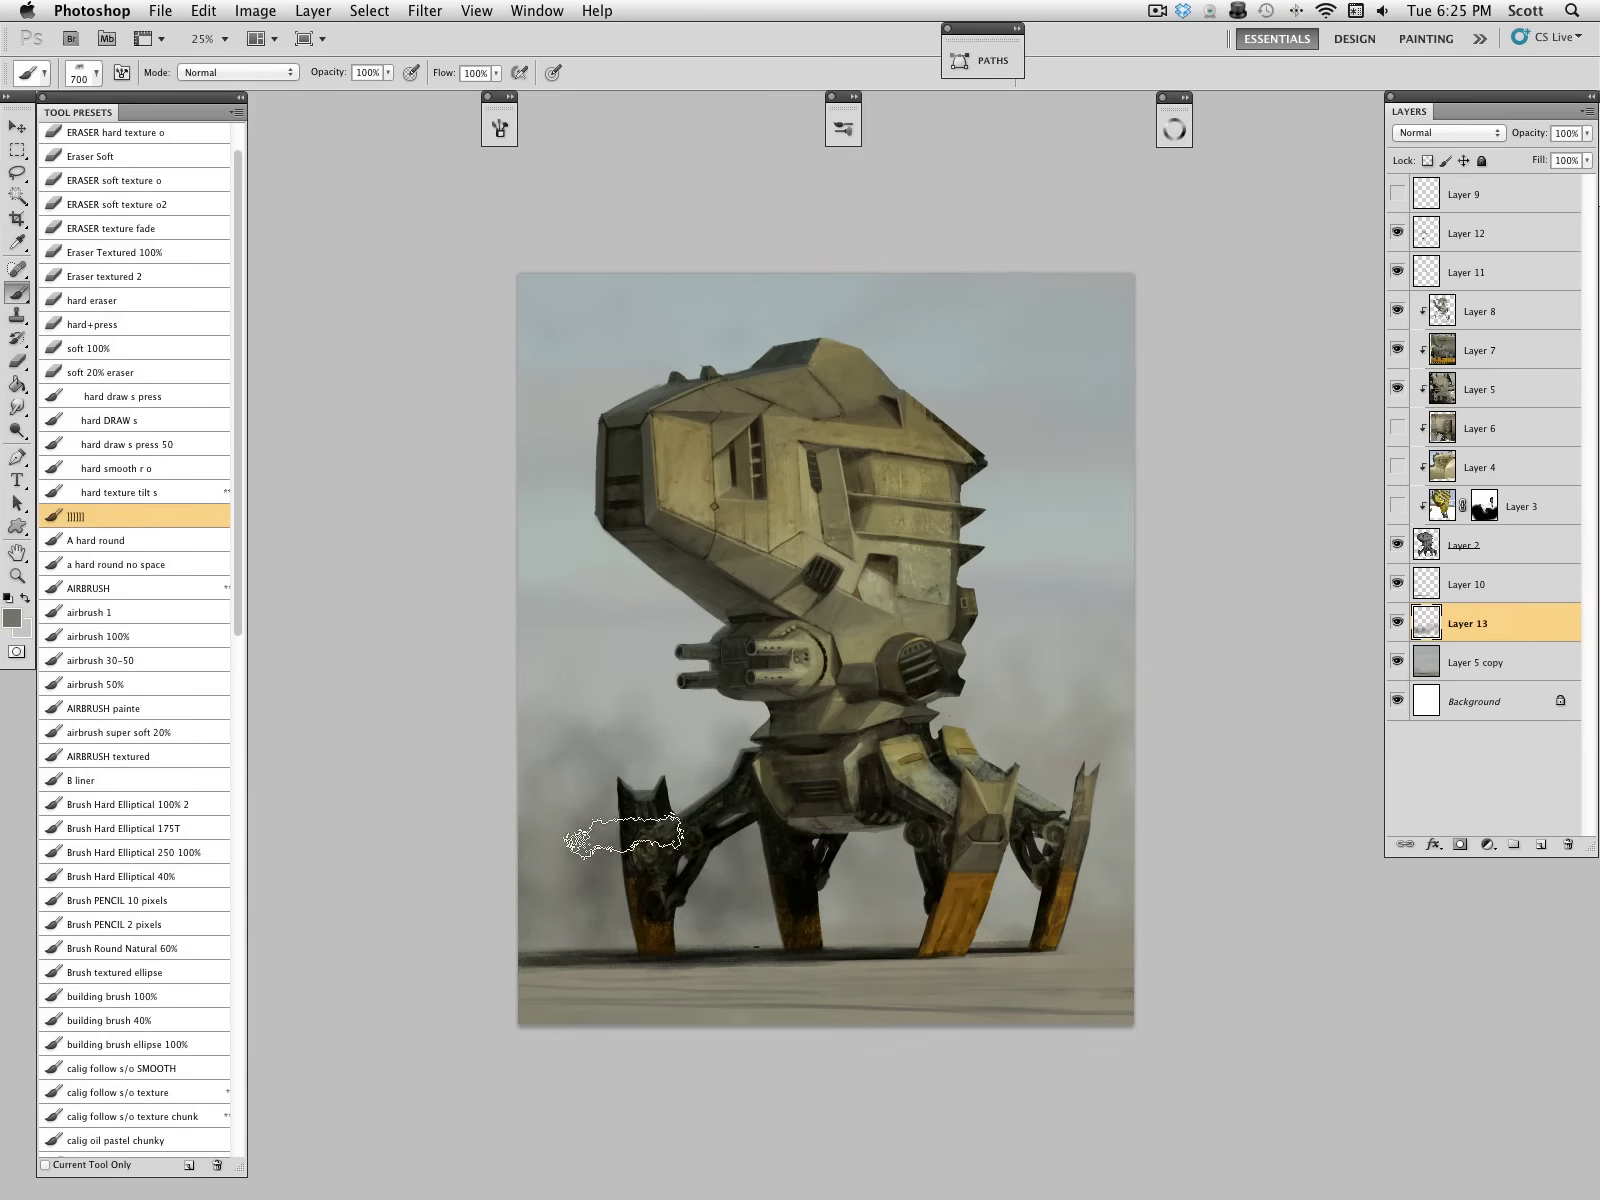
drag(848, 859, 850, 882)
drag(1015, 886, 1032, 878)
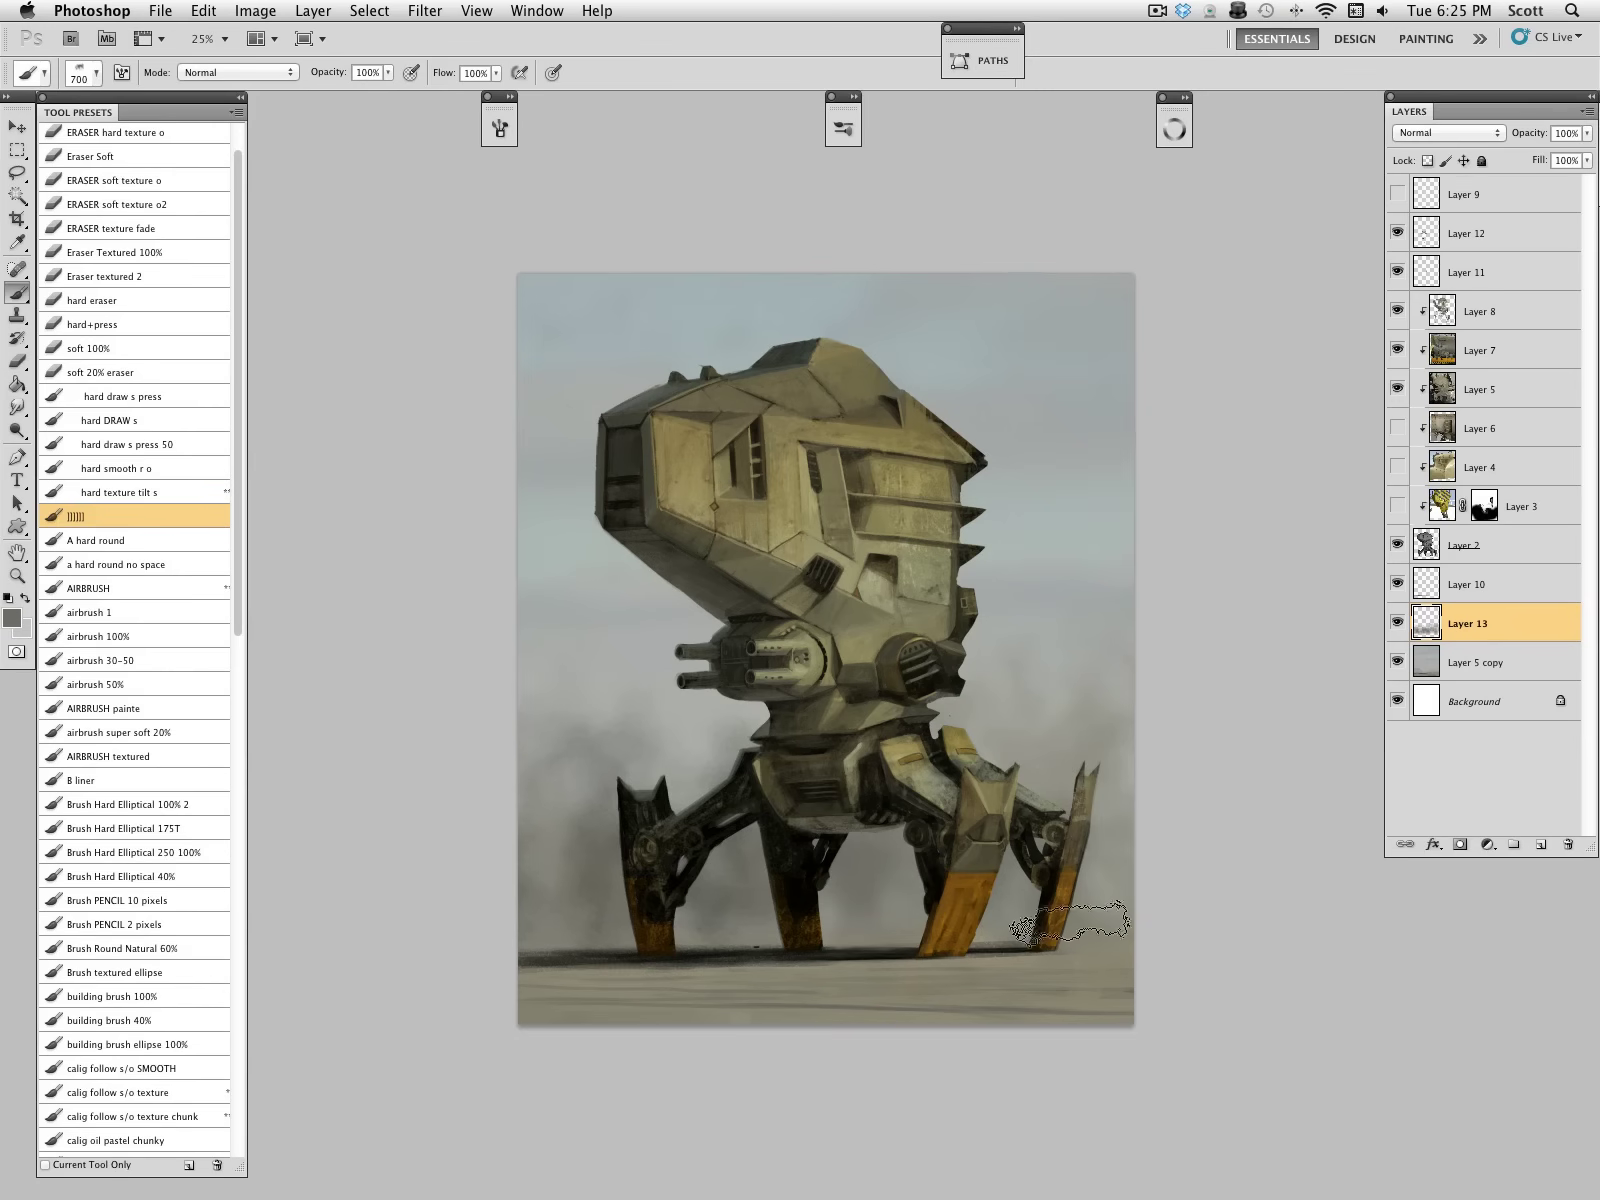
Step: Brush a sampled pale sky tone over the haze below the mech's head at 700 px
alt+click(786, 988)
alt+click(566, 541)
drag(637, 668, 463, 725)
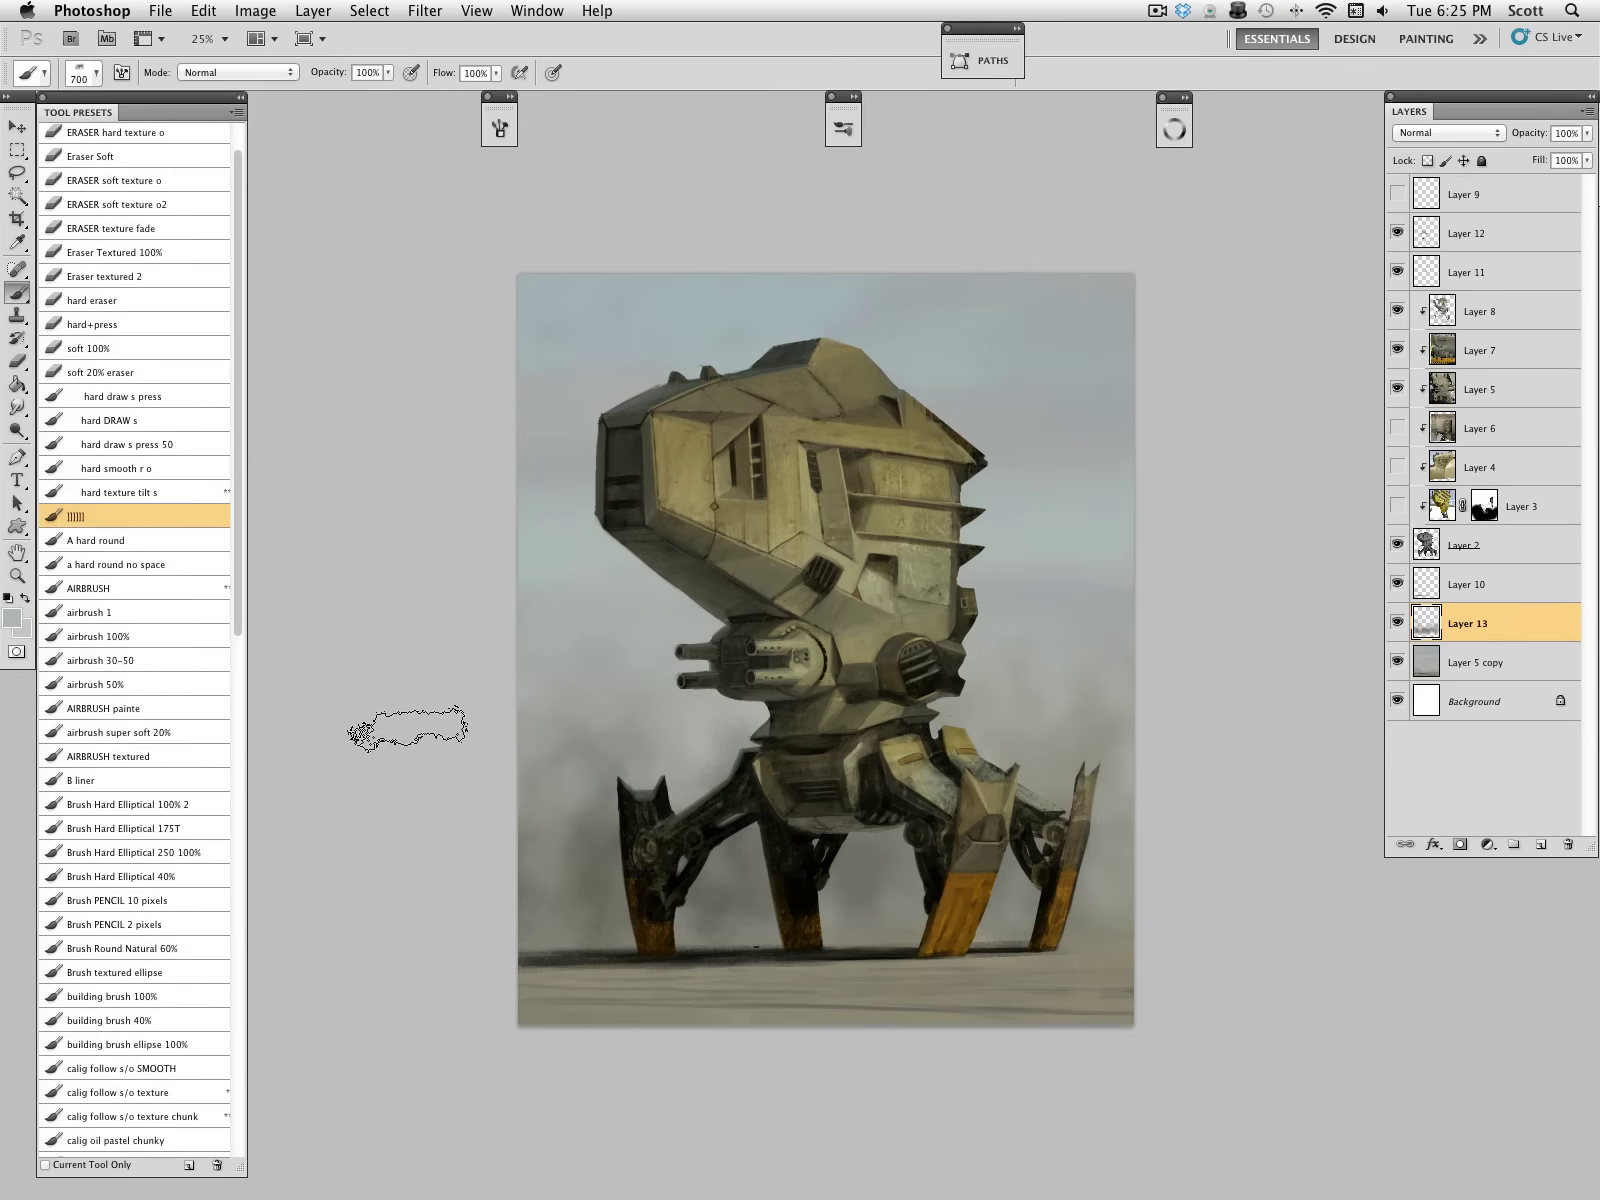
Step: Choose a muted blue-grey and paint broad clouds into the sky around the head and guns at brush size 1100
click(1174, 128)
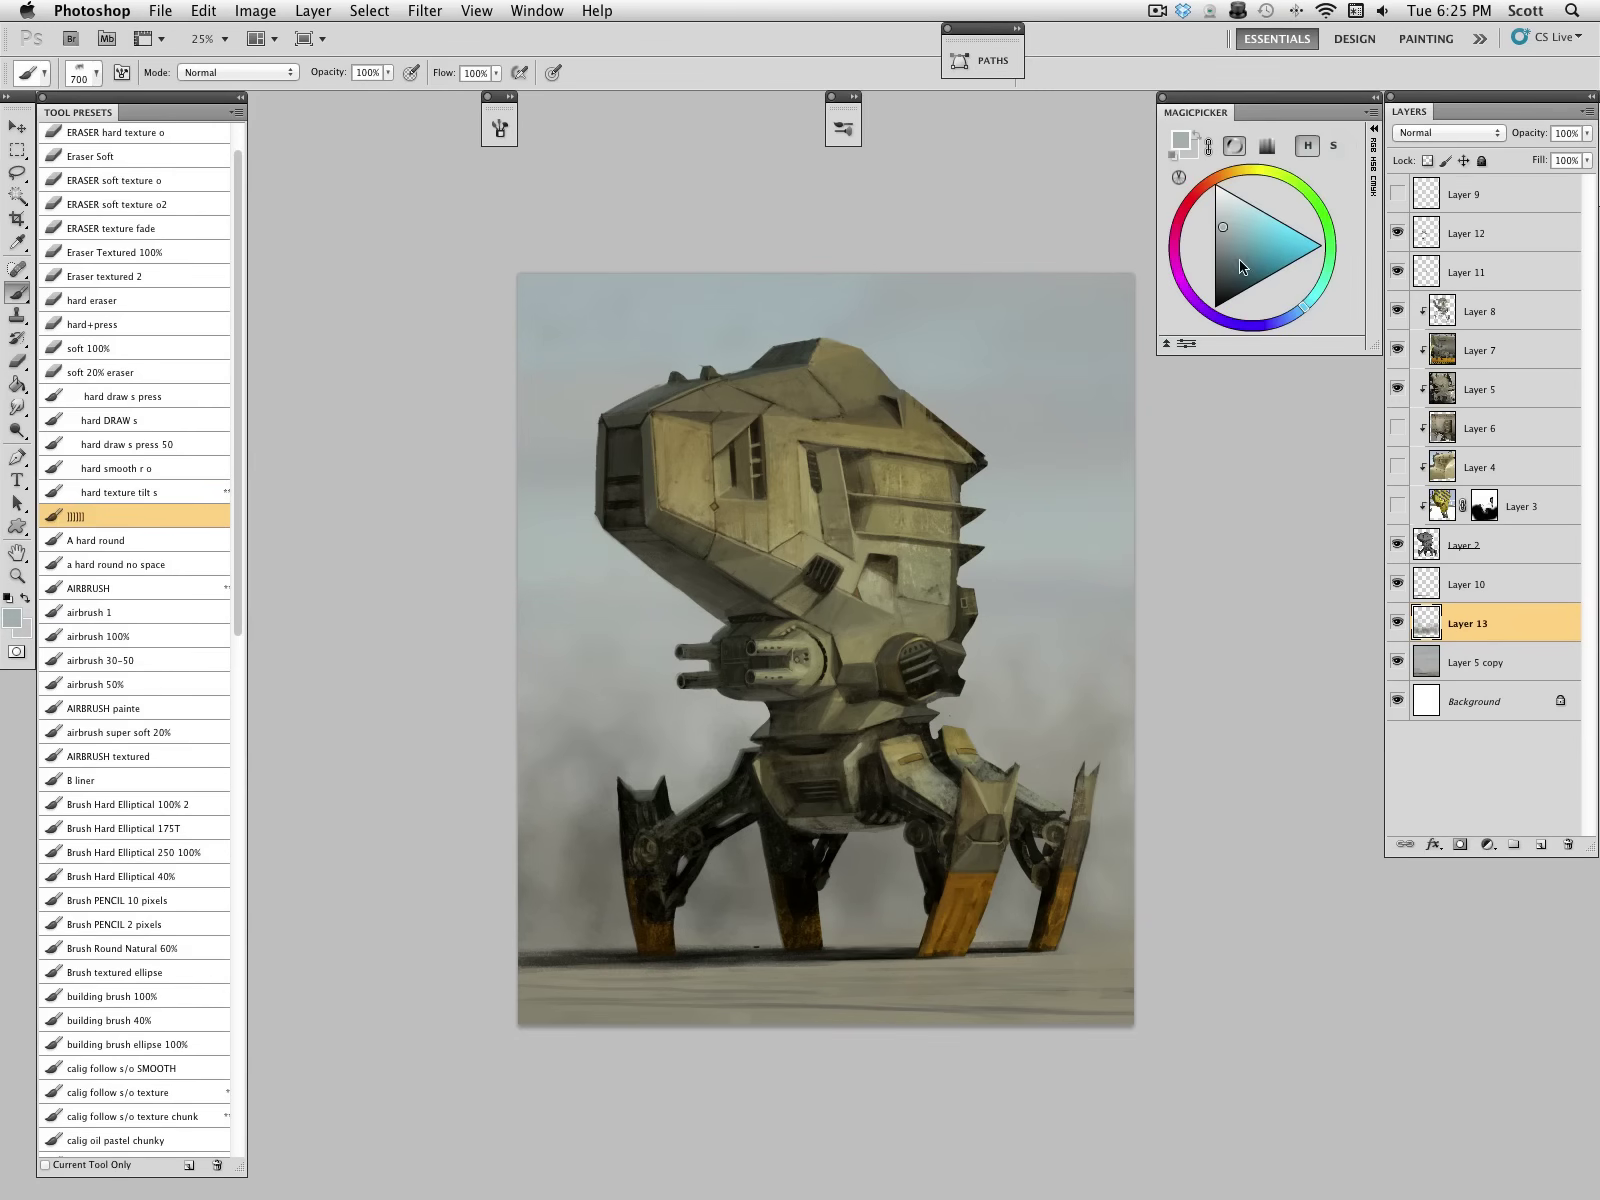
click(1222, 245)
click(1292, 313)
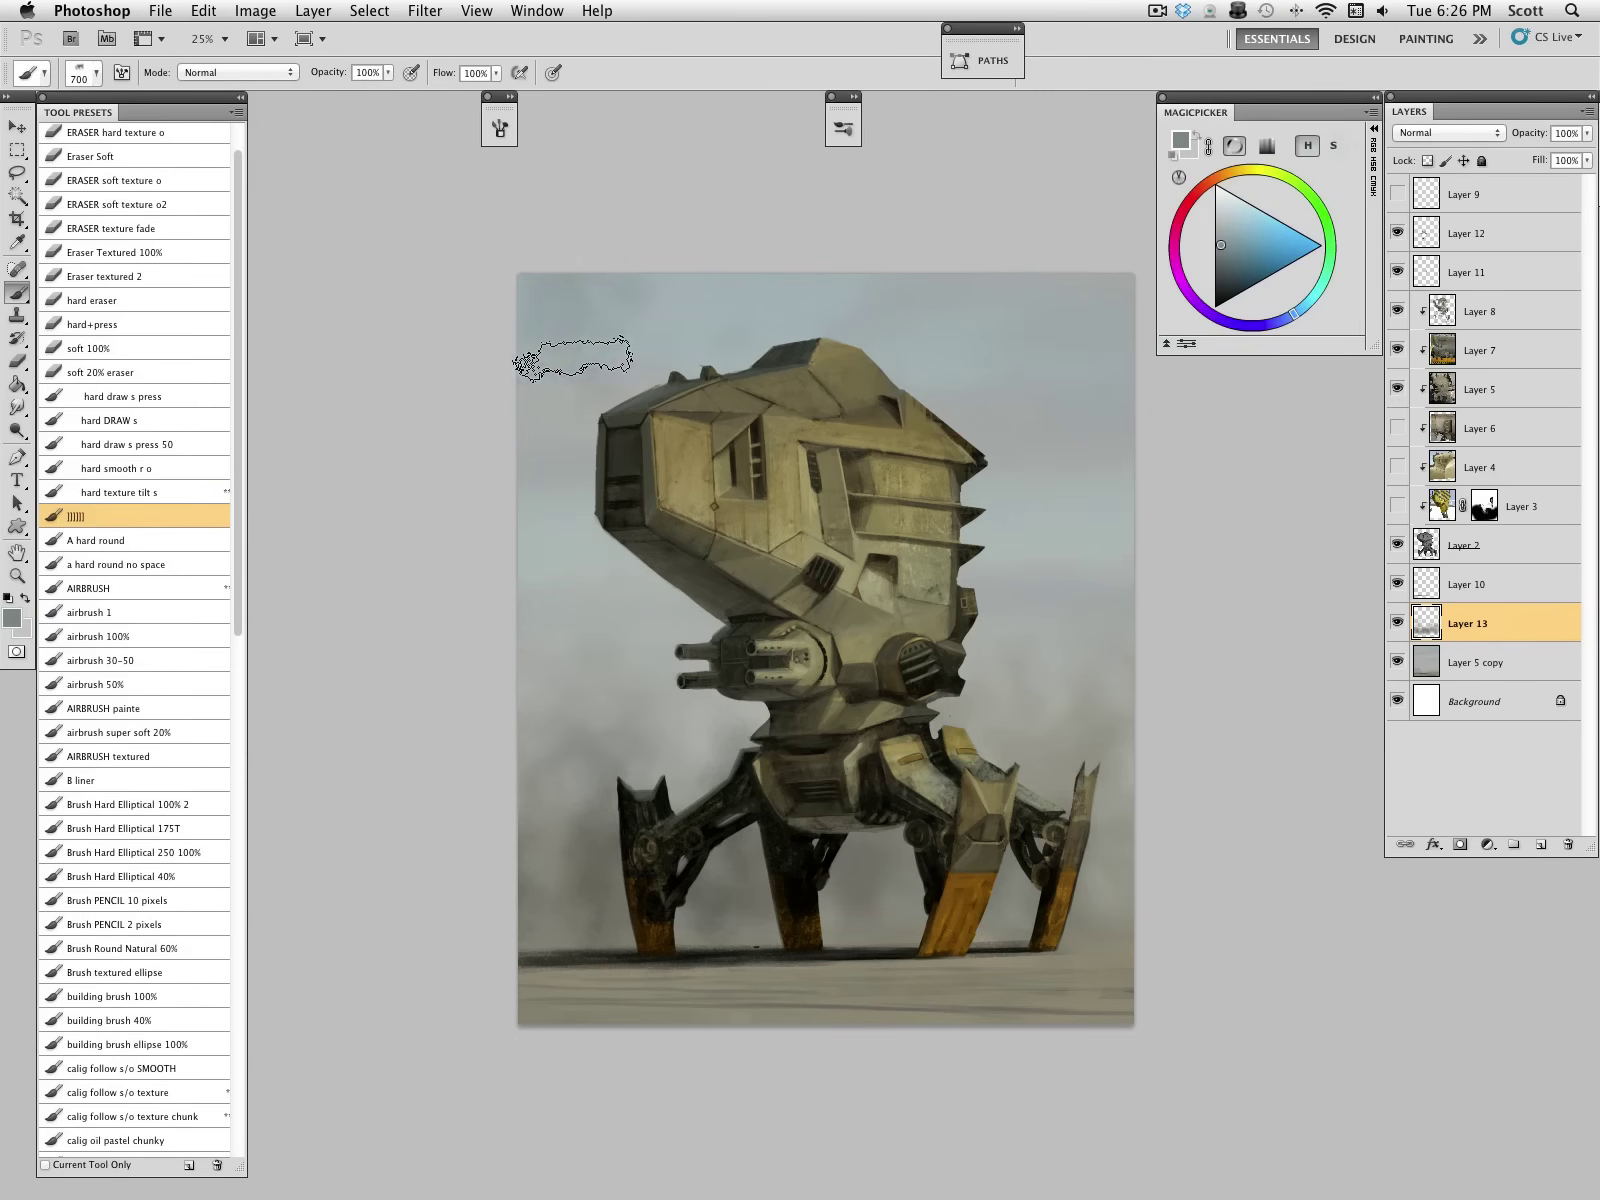
key(bracketright)
key(bracketright)
key(bracketright)
key(bracketright)
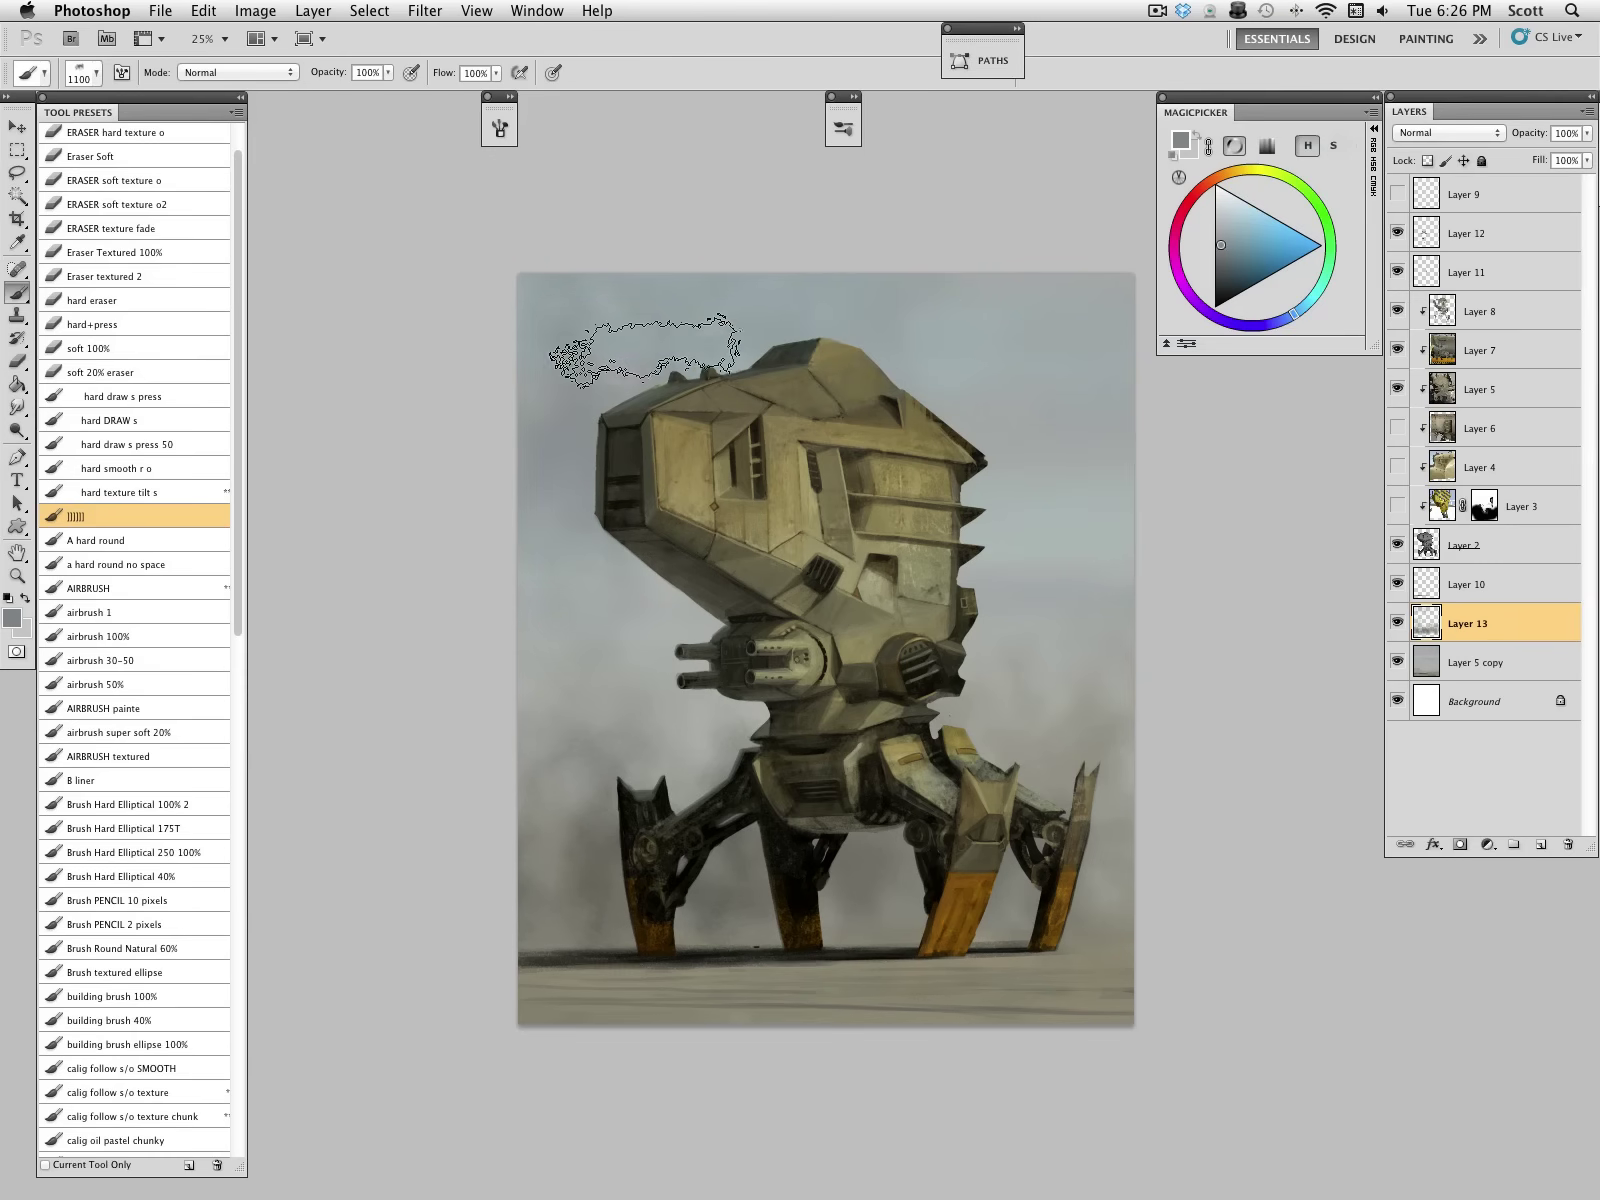
mouse_move(707, 620)
mouse_down()
mouse_move(665, 722)
mouse_move(630, 641)
mouse_up()
Step: Continue the blue-grey clouds across the sky behind the mech's back with sampled background tones
alt+click(1030, 556)
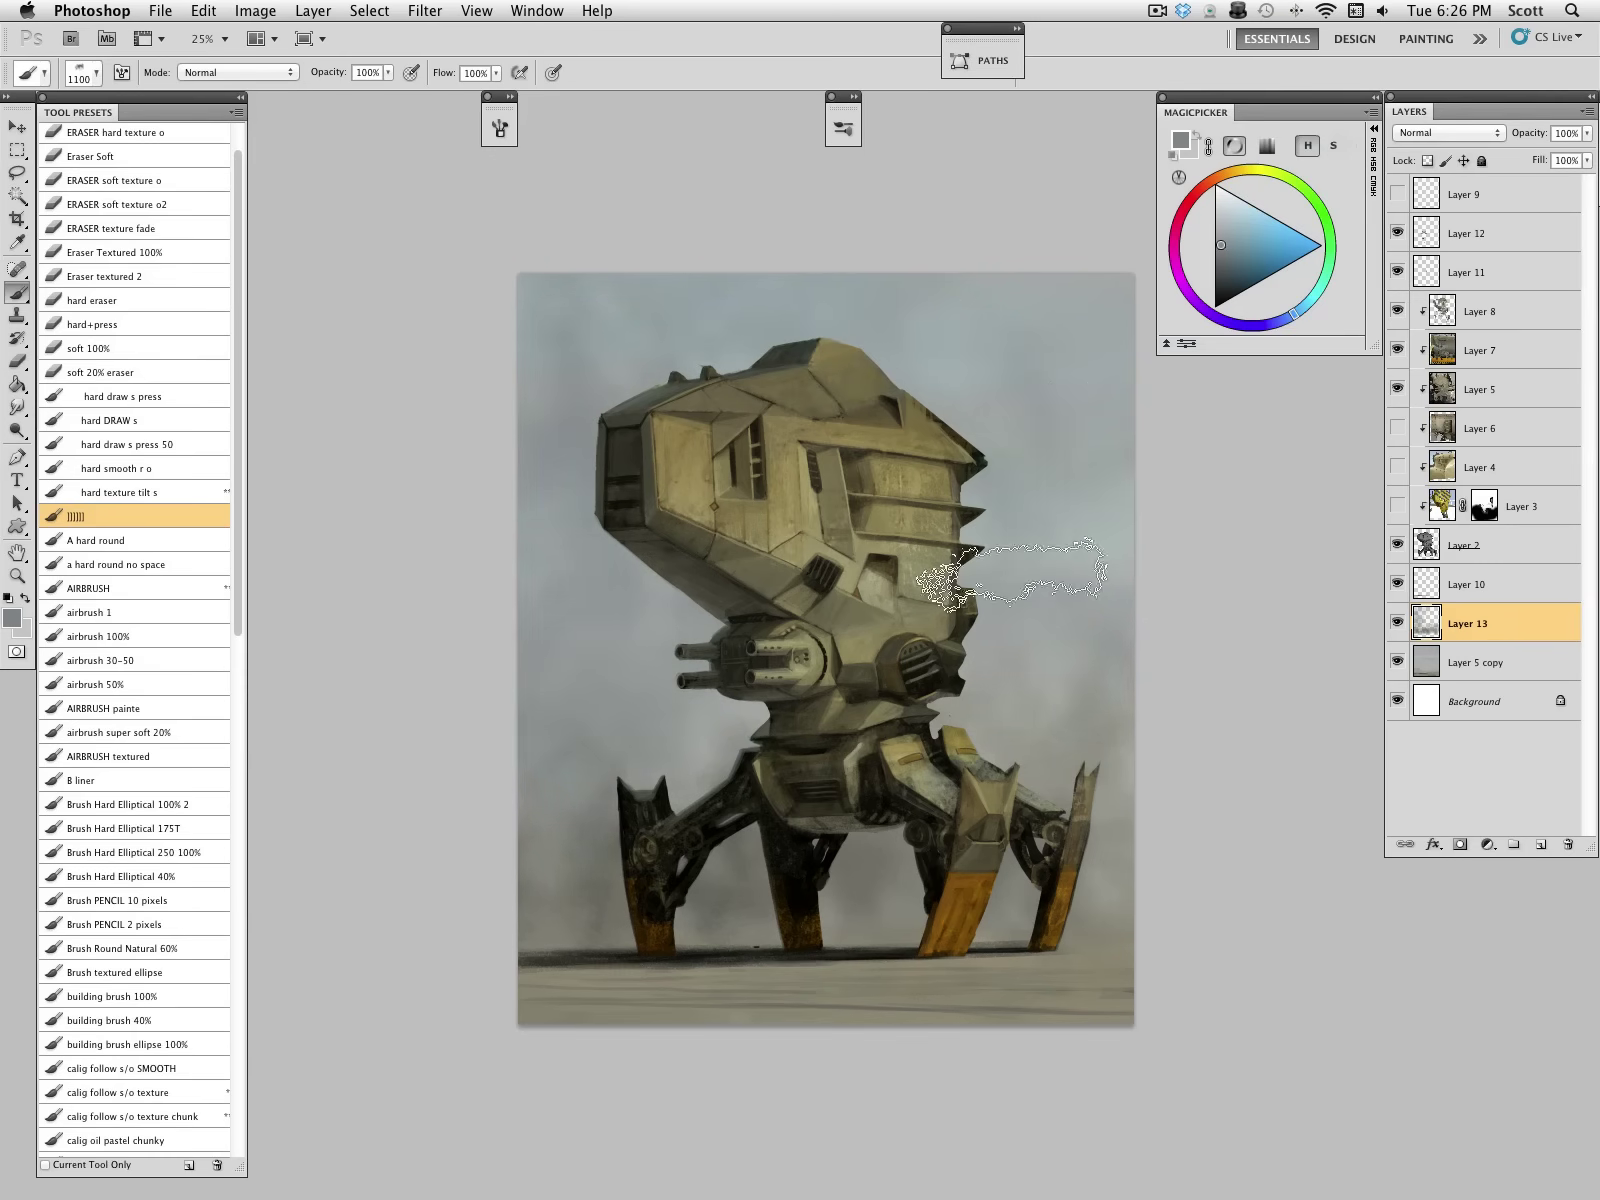
drag(1100, 370, 1017, 443)
alt+click(578, 778)
Step: Compare the background with and without the Layer 13 clouds, leaving the layer shown
click(1397, 623)
click(1398, 624)
click(1398, 624)
click(1398, 624)
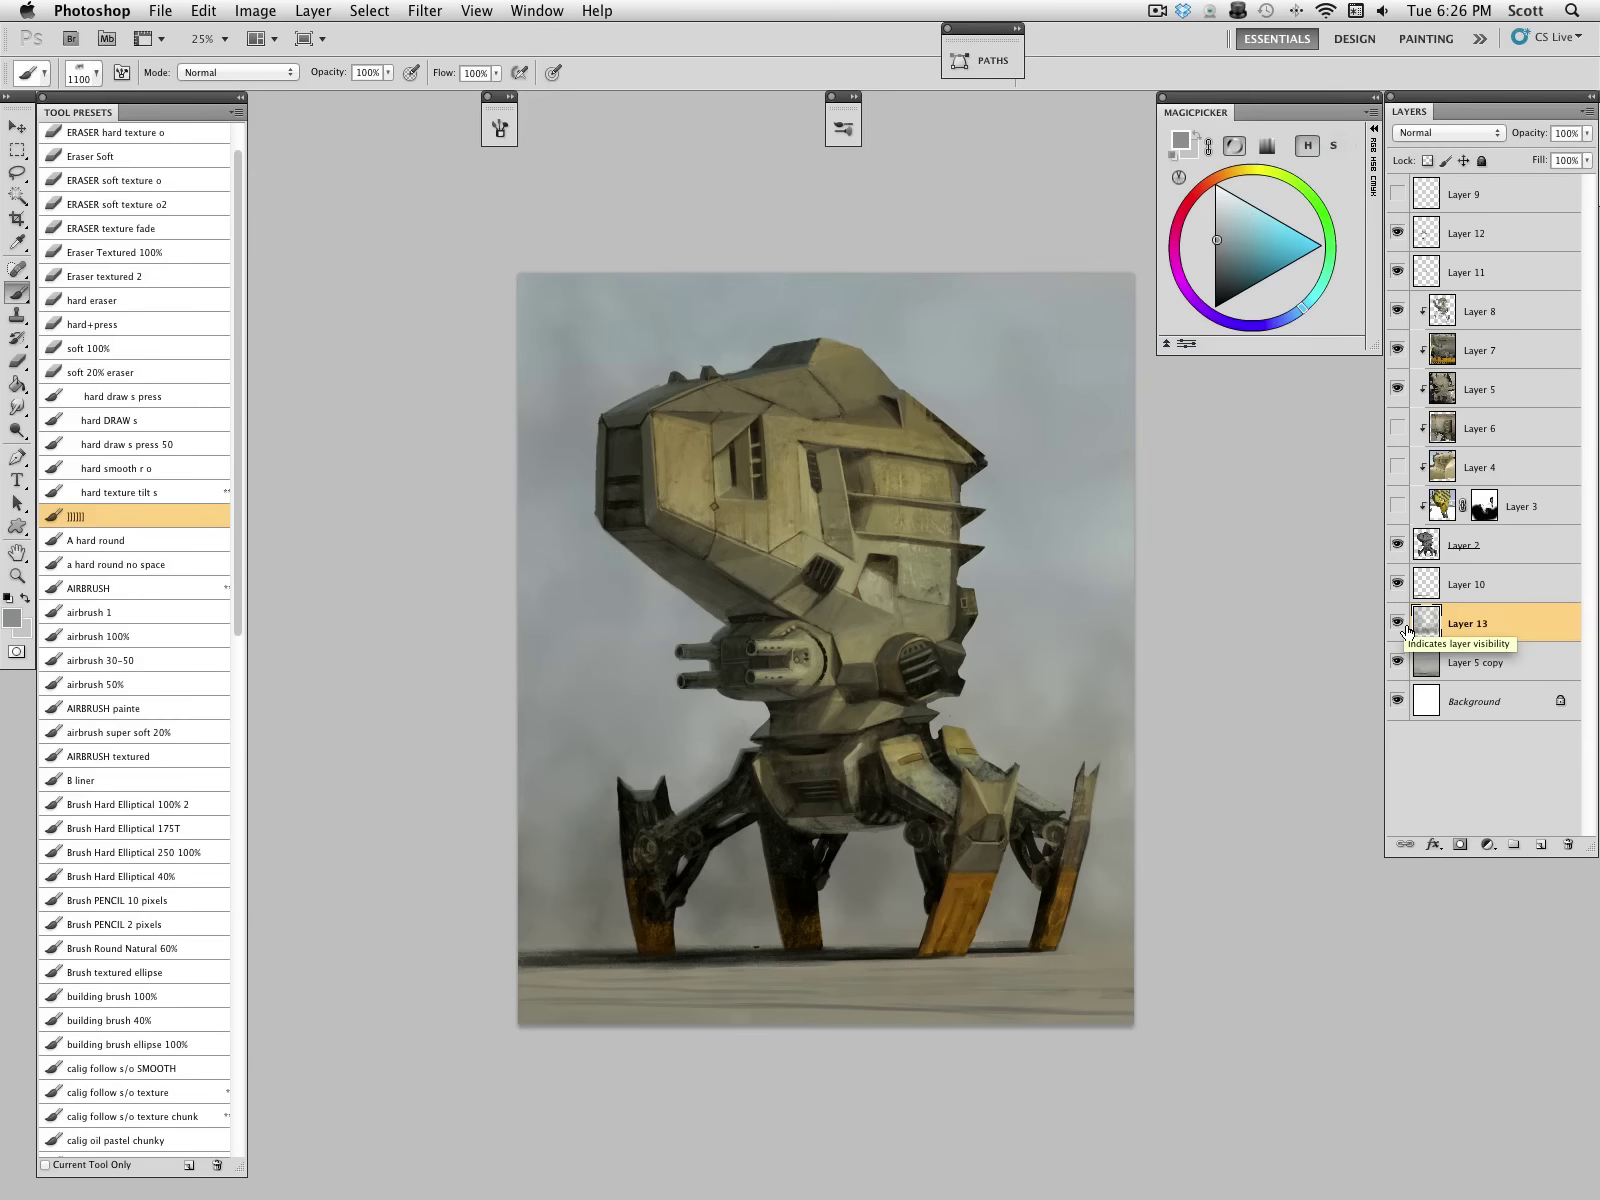
Step: Widen the canvas beside the mech's front and stretch the Layer 13 clouds to 113.64% width and 100.44% height to fill it
click(255, 11)
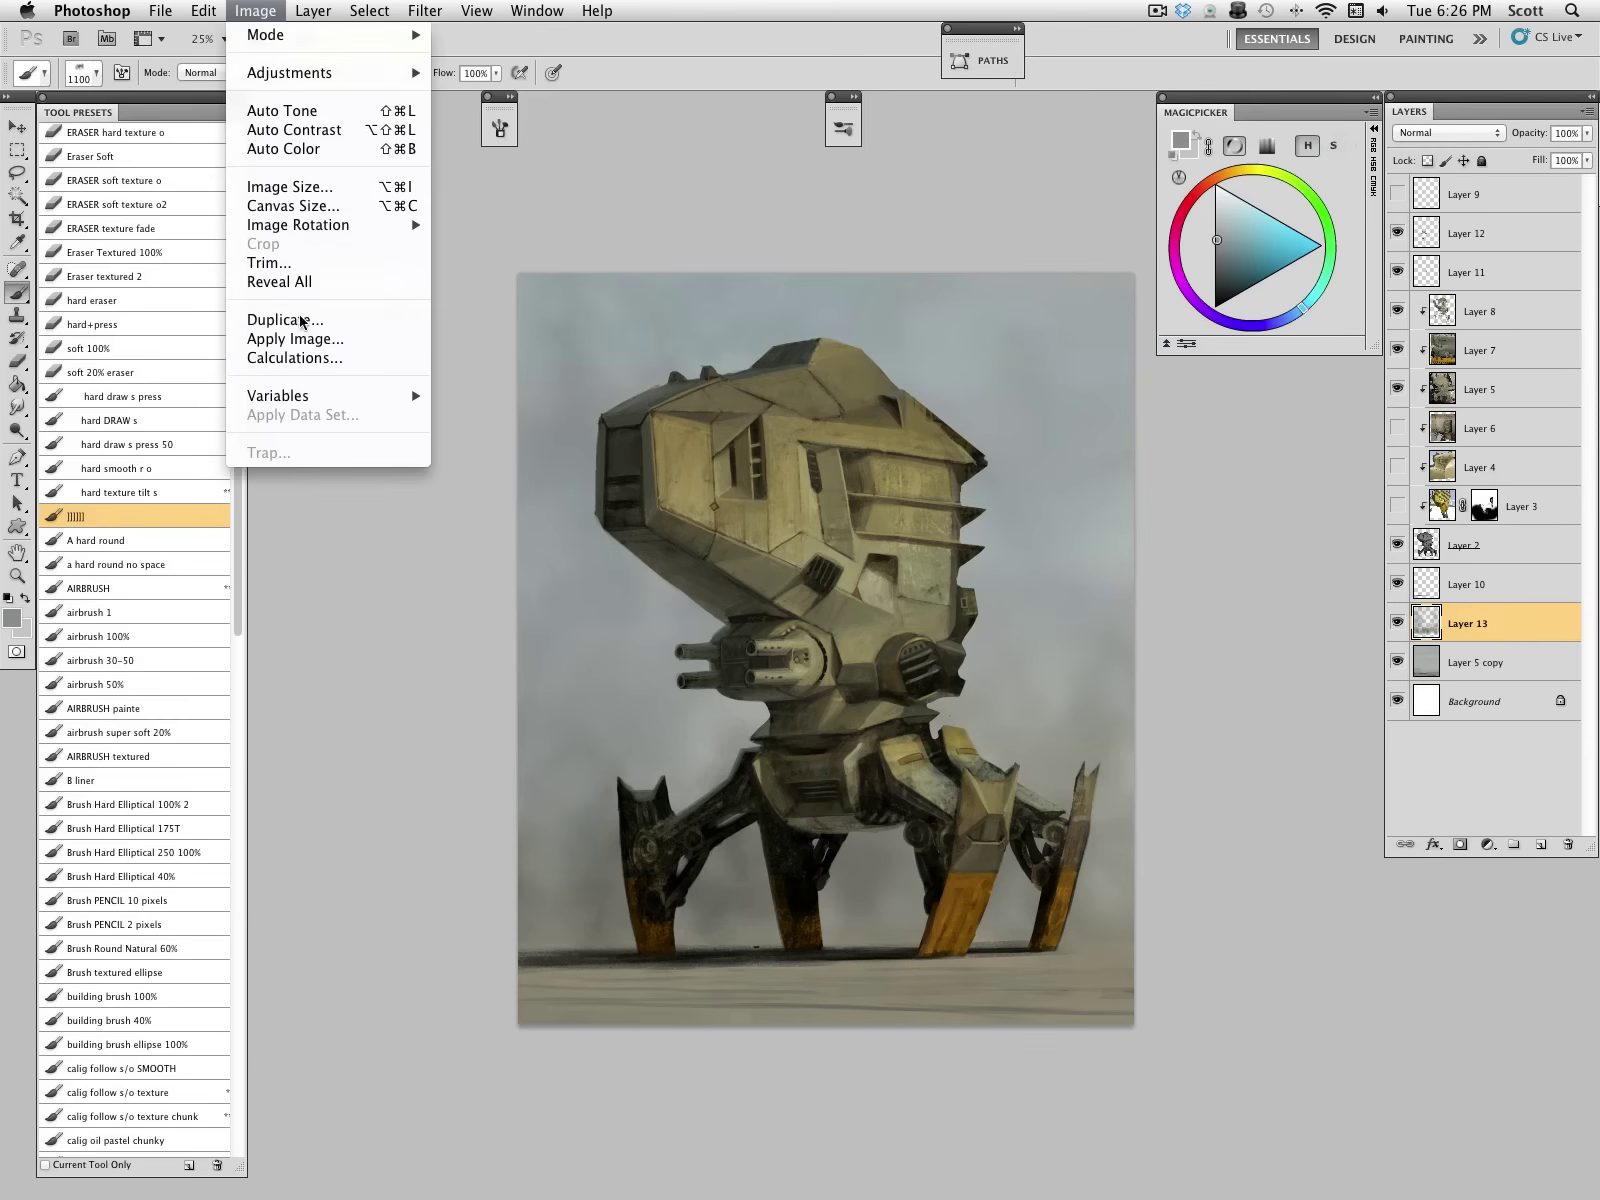
click(293, 205)
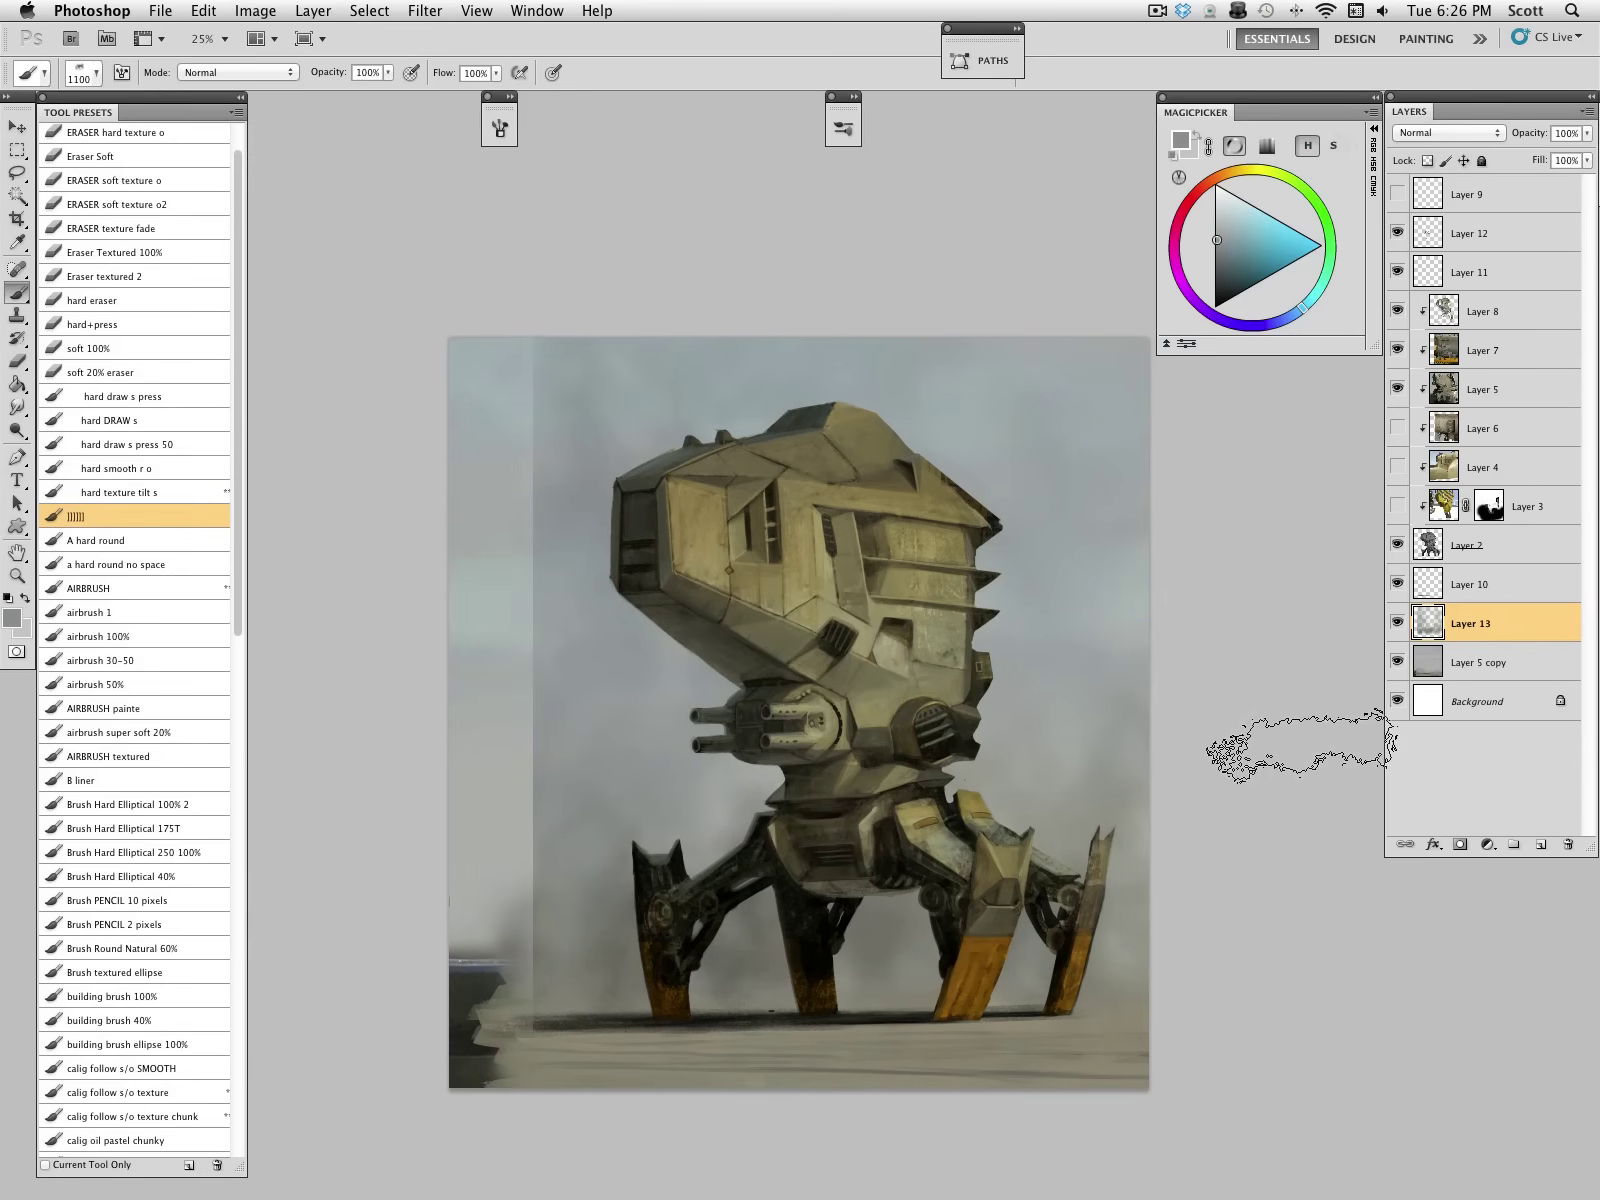
click(17, 127)
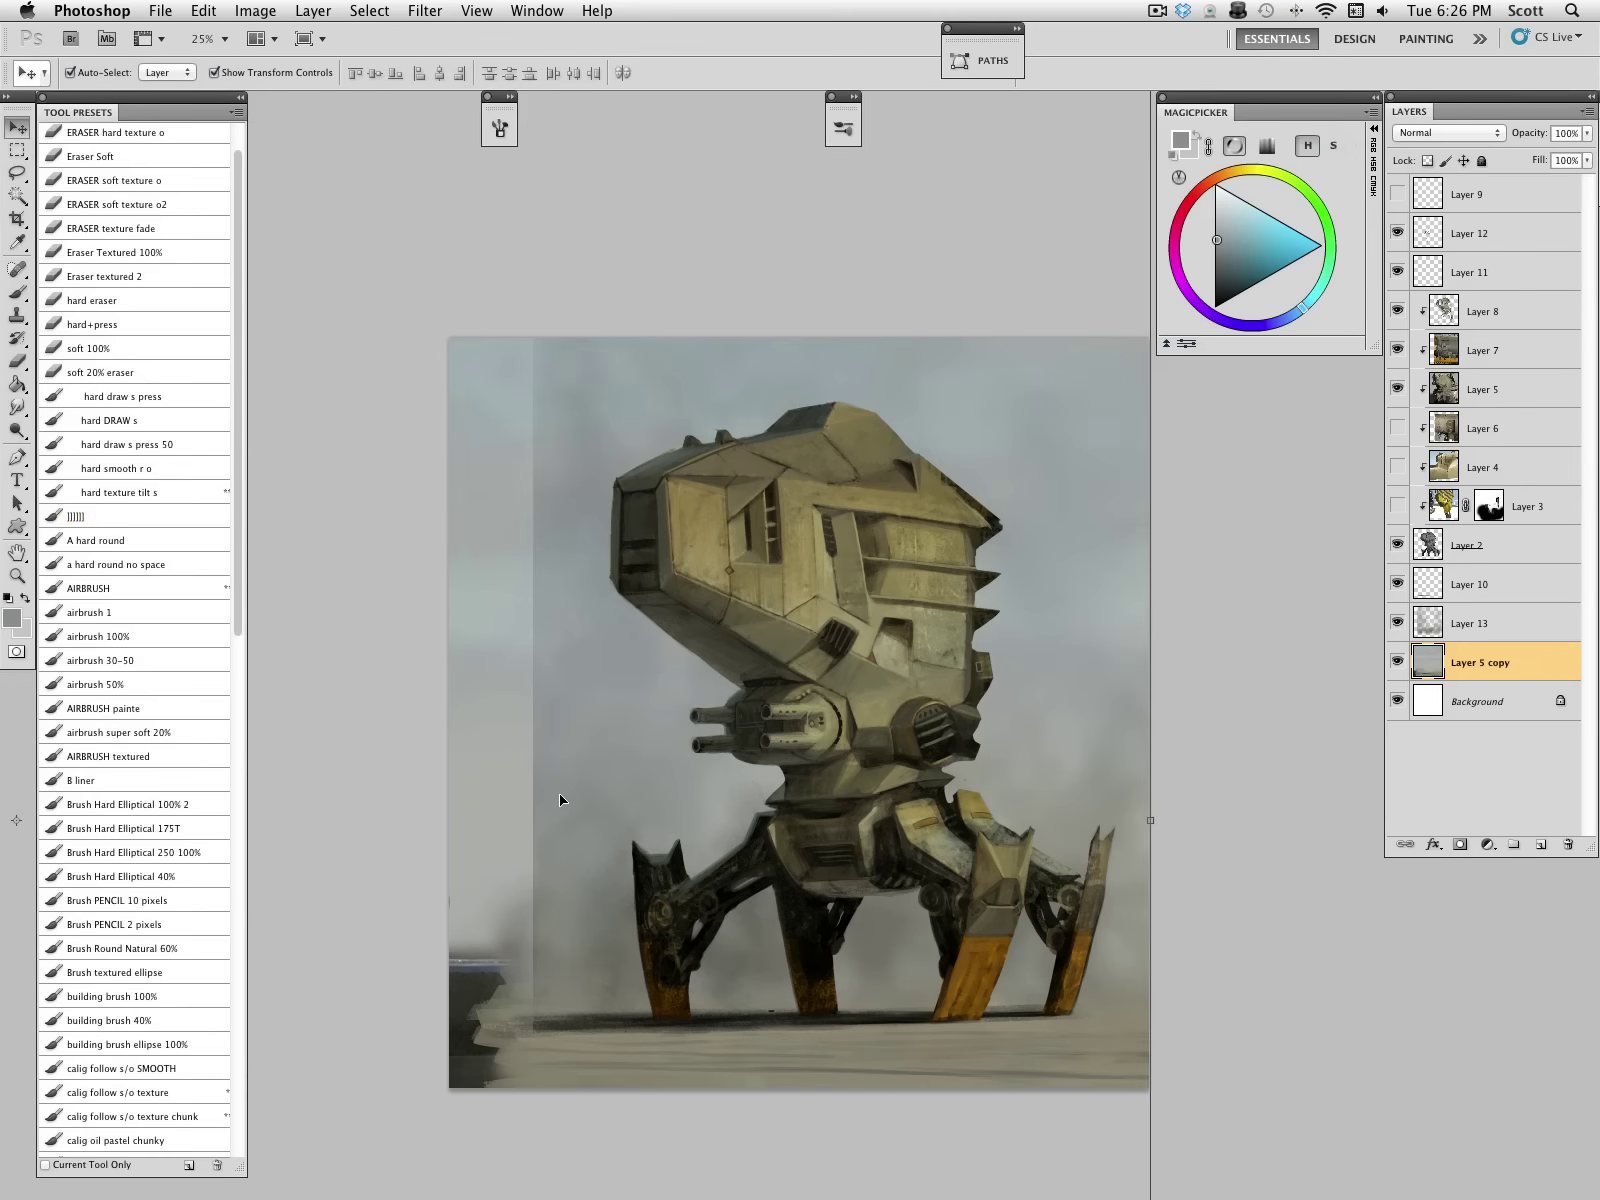
key(c)
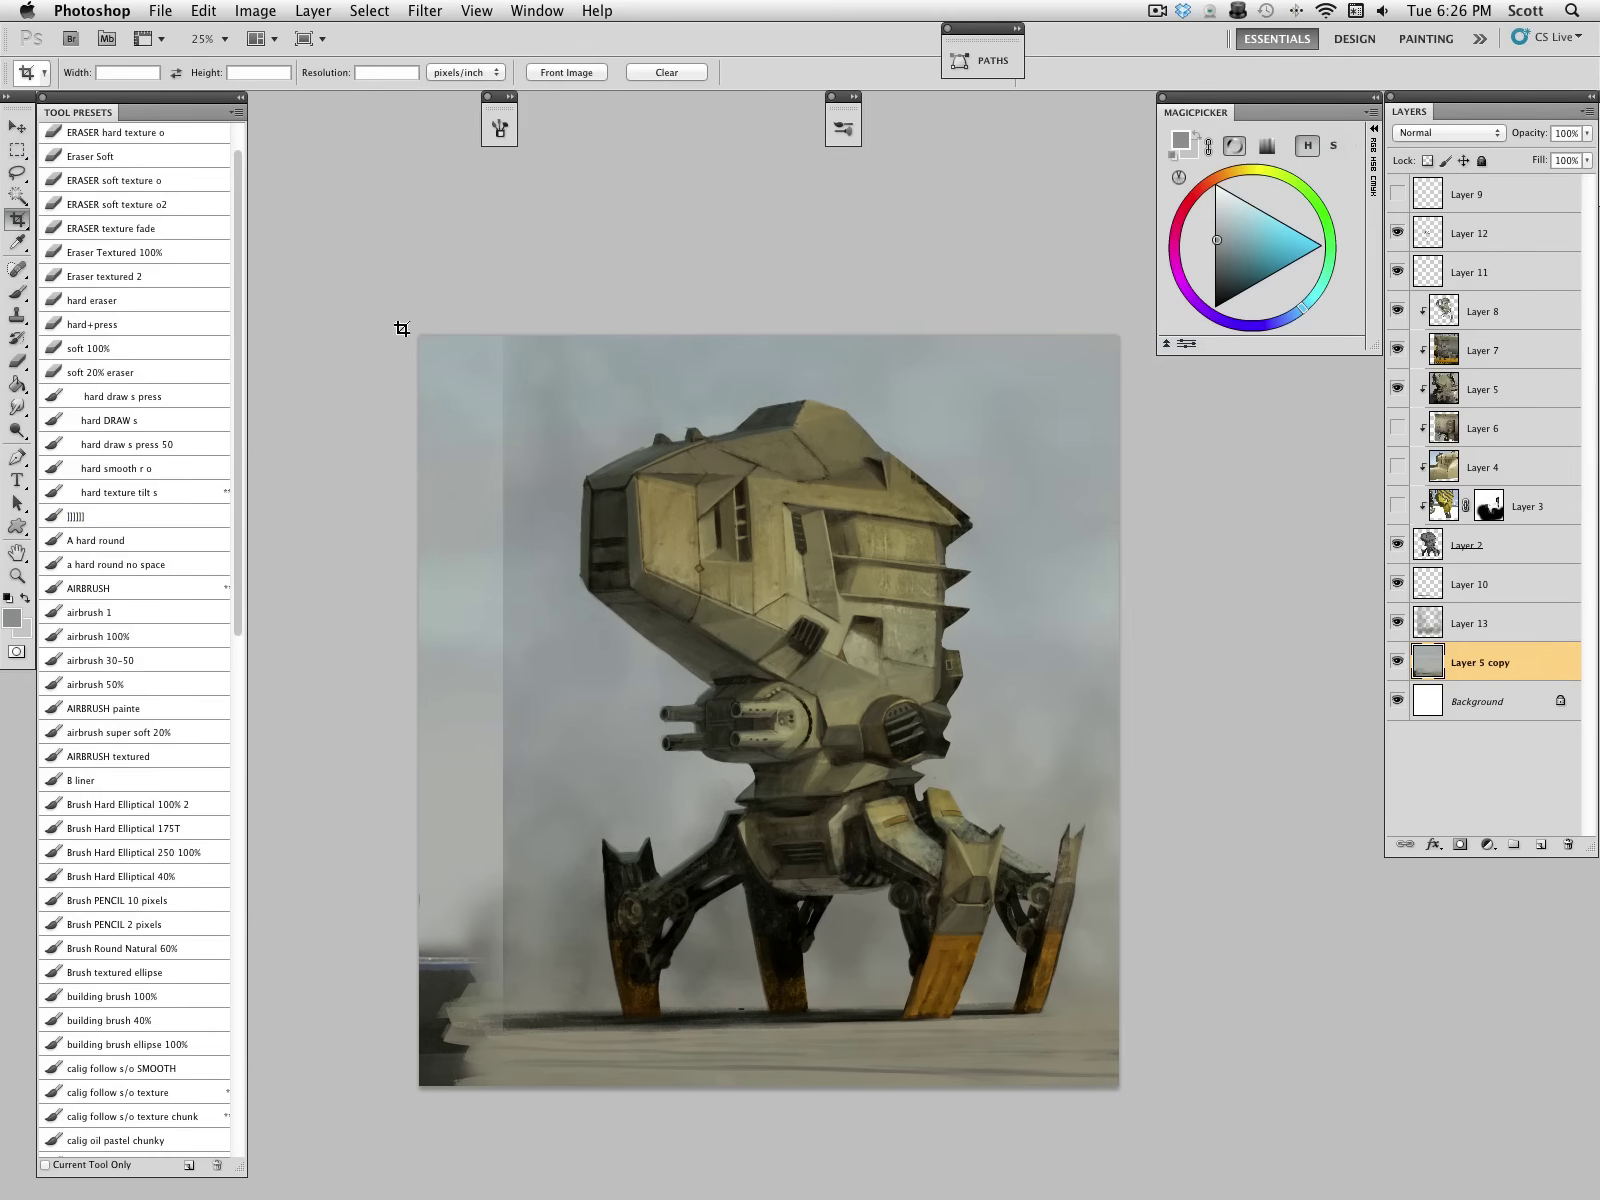
click(1433, 631)
click(17, 127)
drag(503, 710, 421, 730)
drag(769, 1083, 771, 1090)
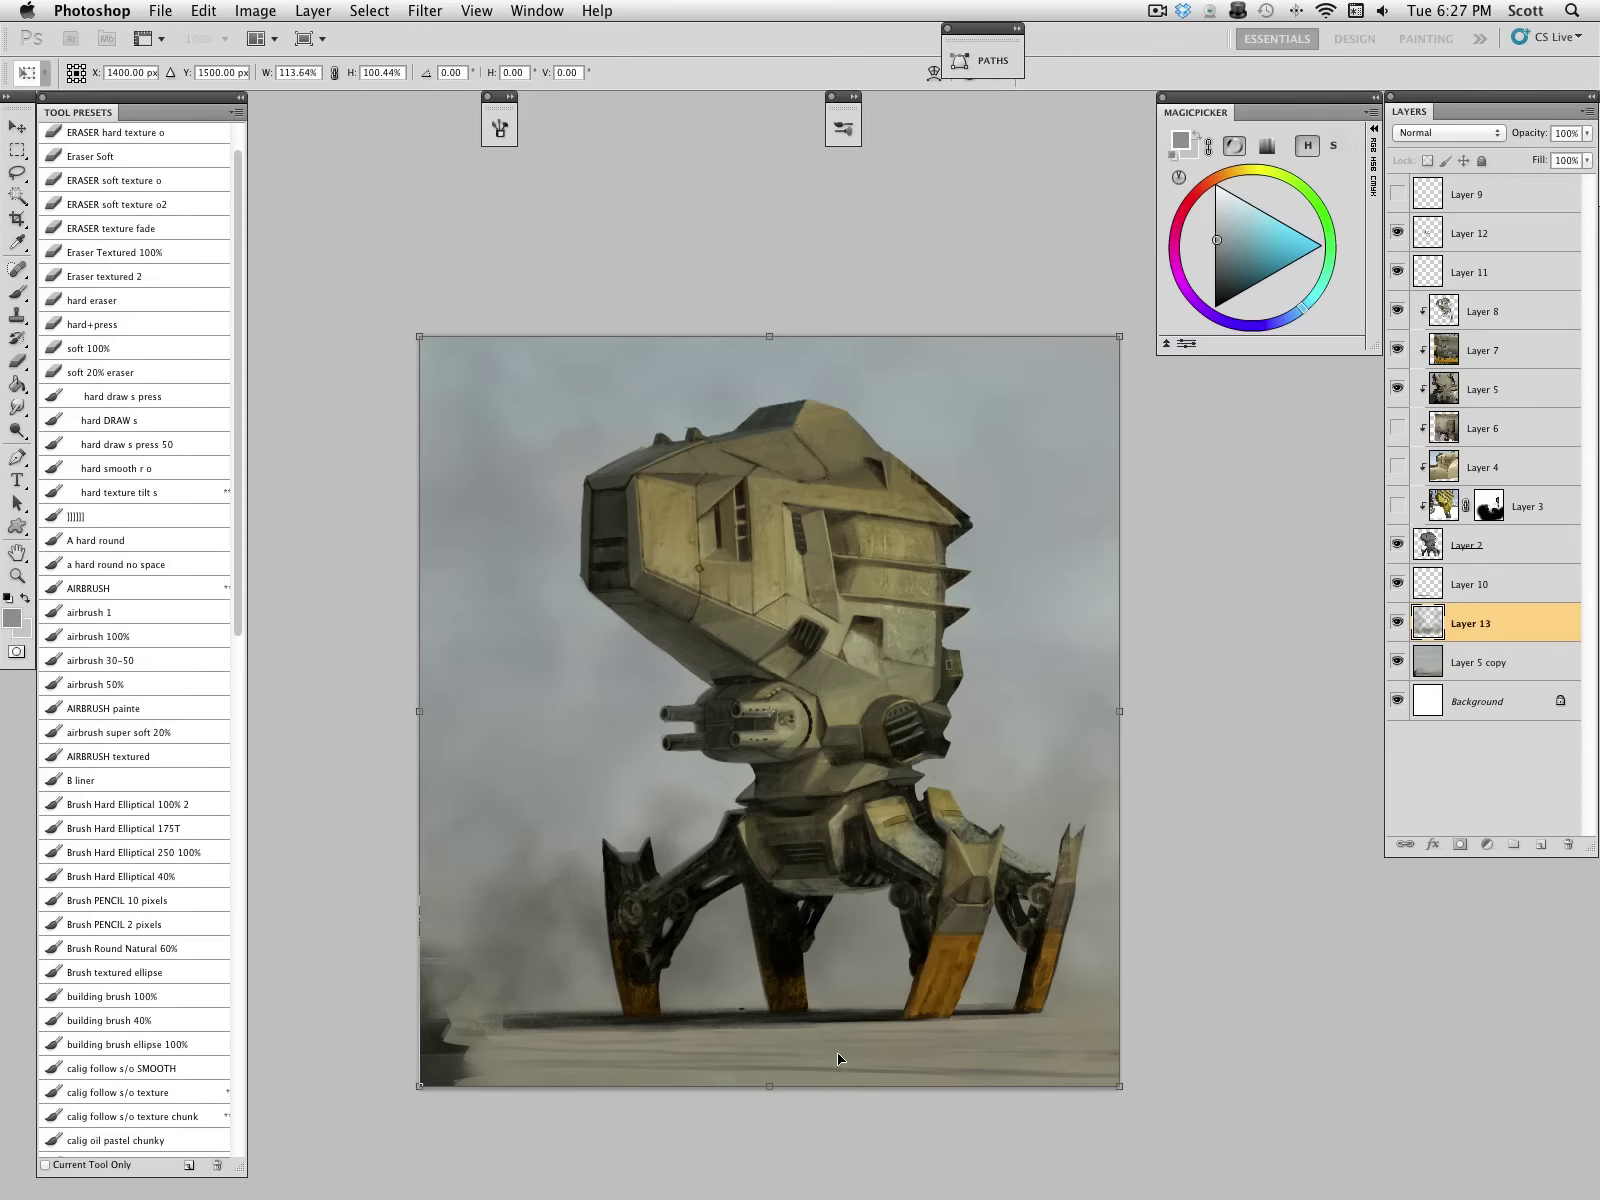
key(Return)
Step: Extend the dark ground shadow on Layer 10 from the mech's front leg to the canvas edge
click(1446, 312)
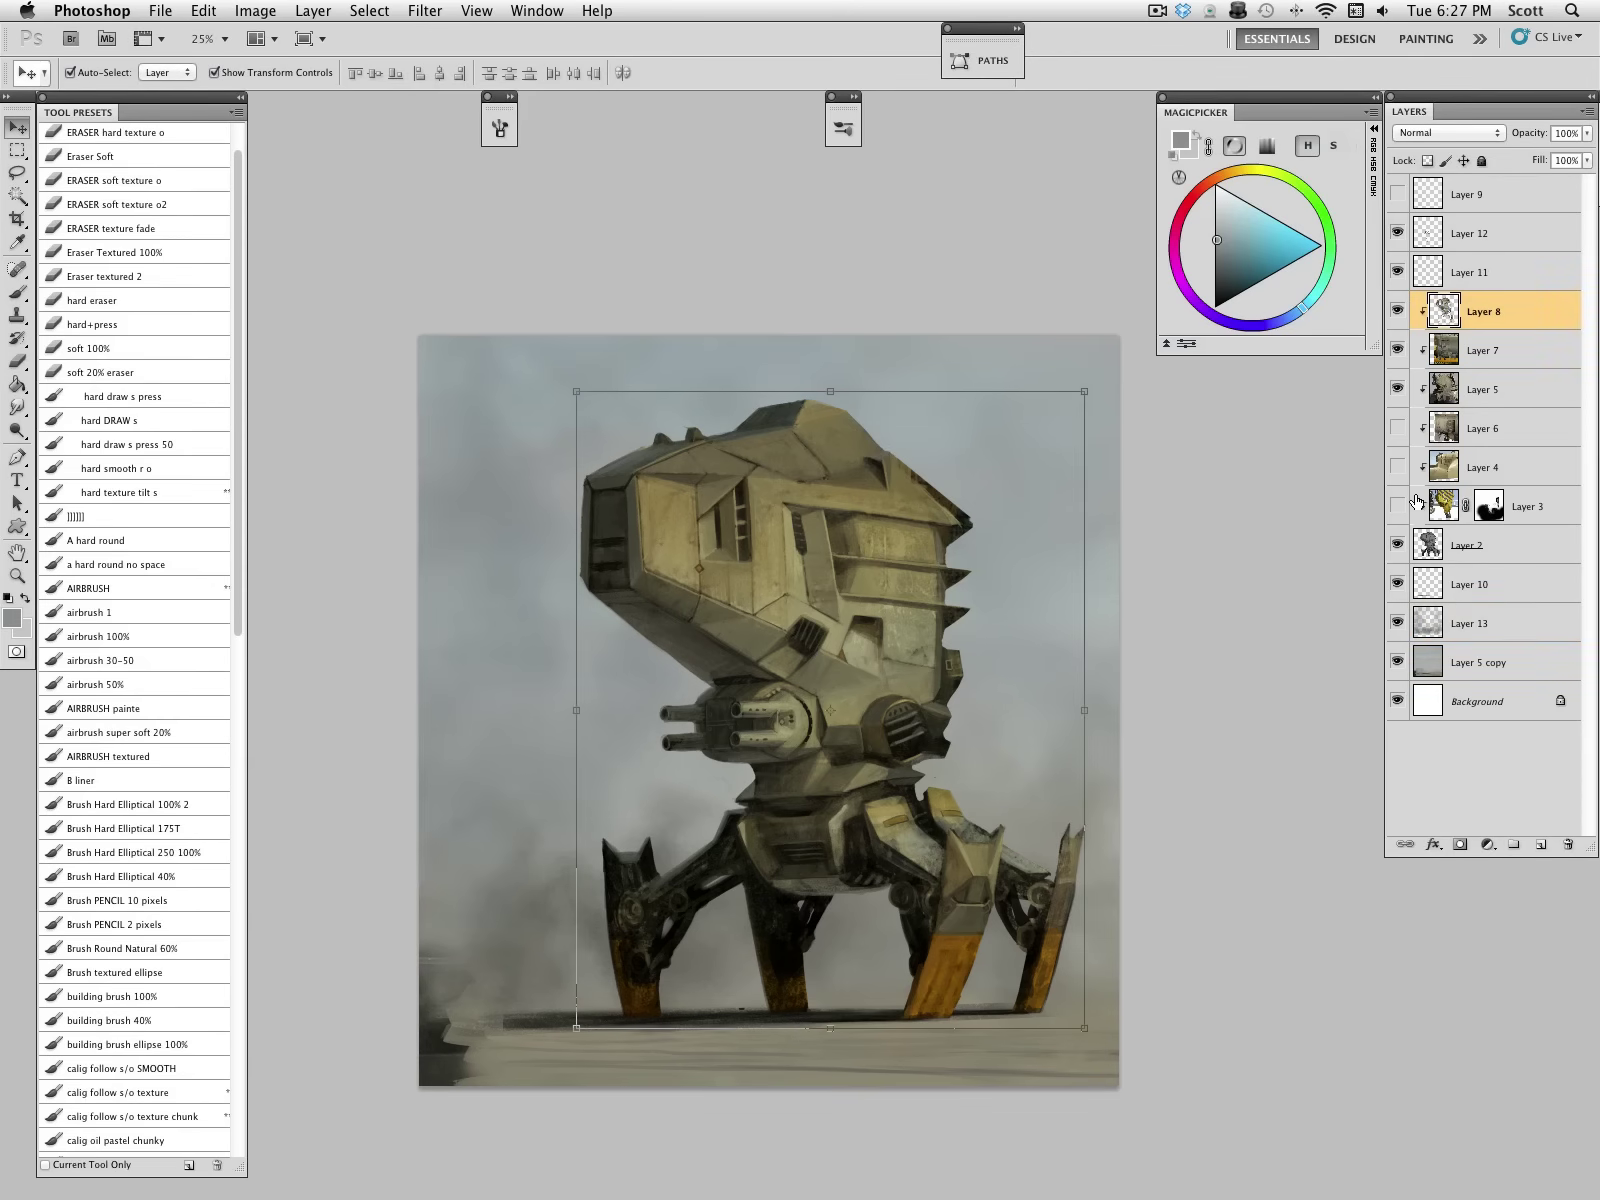
click(1428, 585)
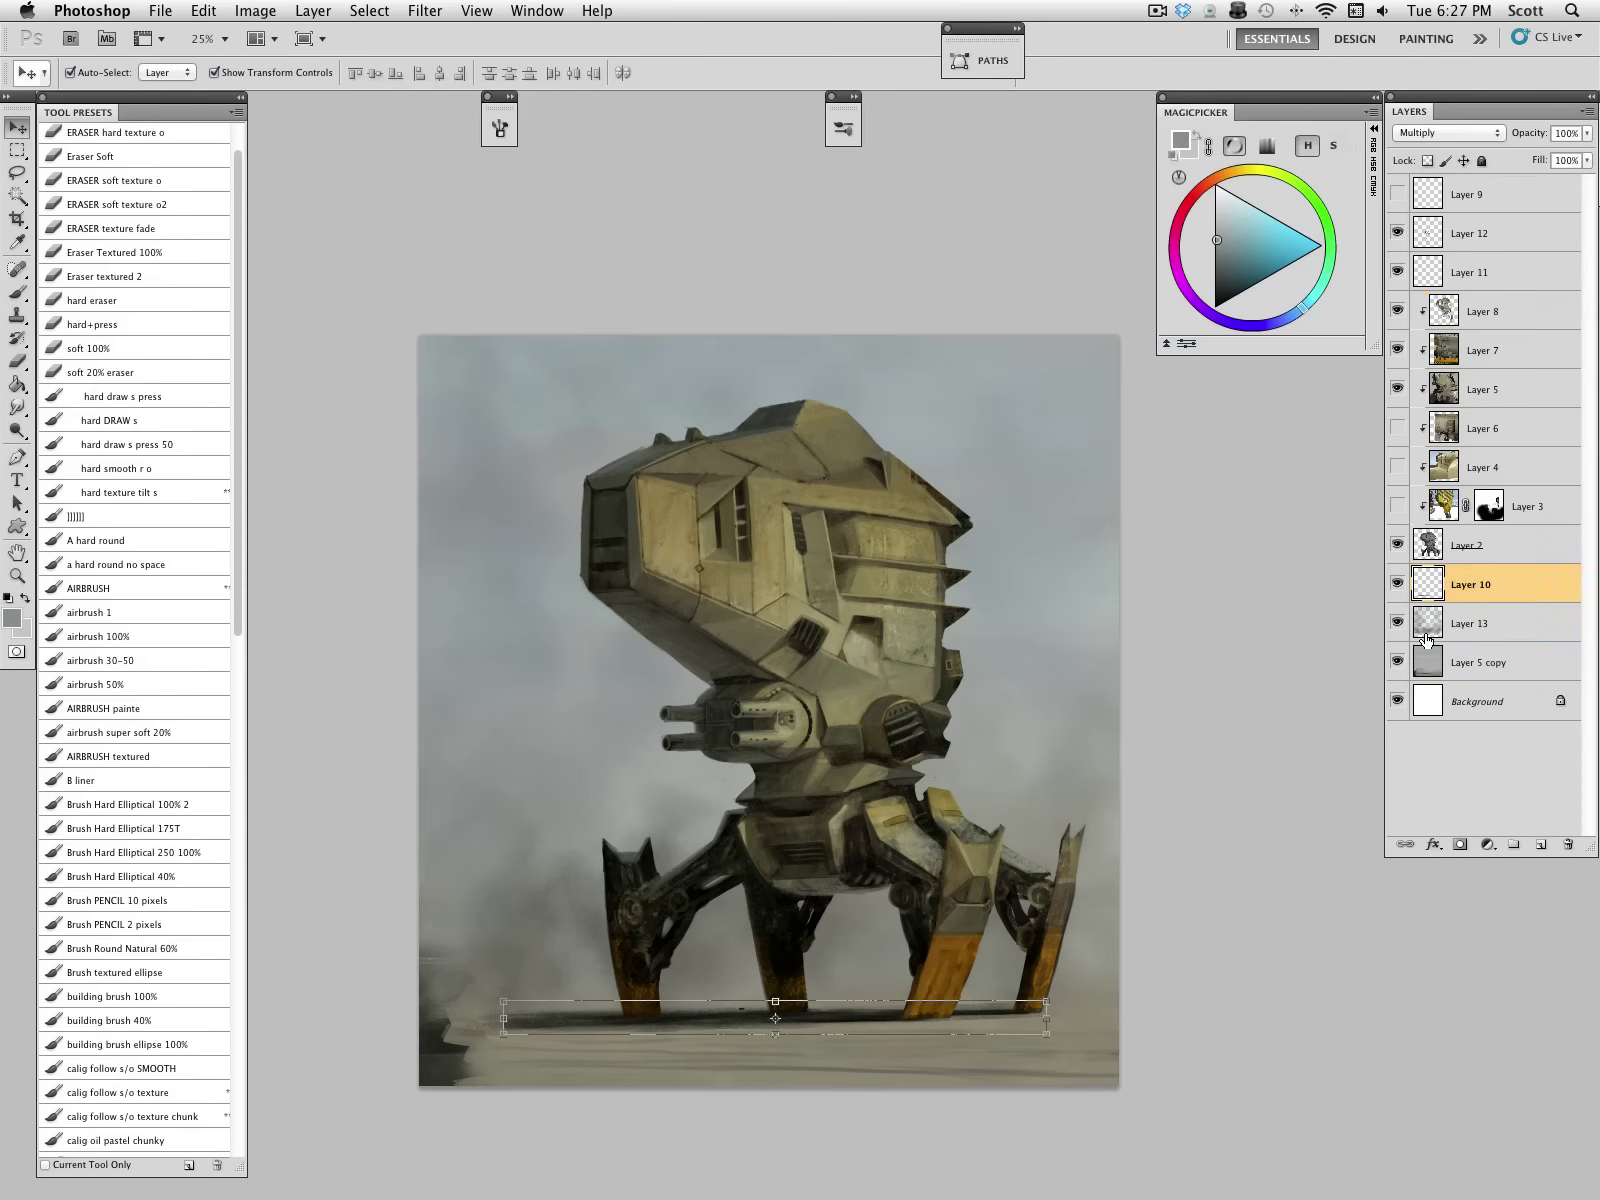
click(119, 527)
drag(453, 1019, 492, 1017)
key(])
key(])
key(])
key(])
key(])
mouse_move(612, 1014)
mouse_down()
mouse_move(450, 1017)
mouse_move(547, 1019)
mouse_move(450, 1055)
mouse_move(460, 1072)
mouse_move(520, 1040)
mouse_move(410, 1025)
mouse_move(550, 1007)
mouse_up()
Step: Paint over the dark patch at the canvas's lower corner on Layer 5 copy with sampled ground and background tones
alt+click(540, 1048)
click(1430, 660)
mouse_move(427, 991)
mouse_down()
mouse_move(500, 1001)
mouse_move(429, 973)
mouse_up()
alt+click(590, 872)
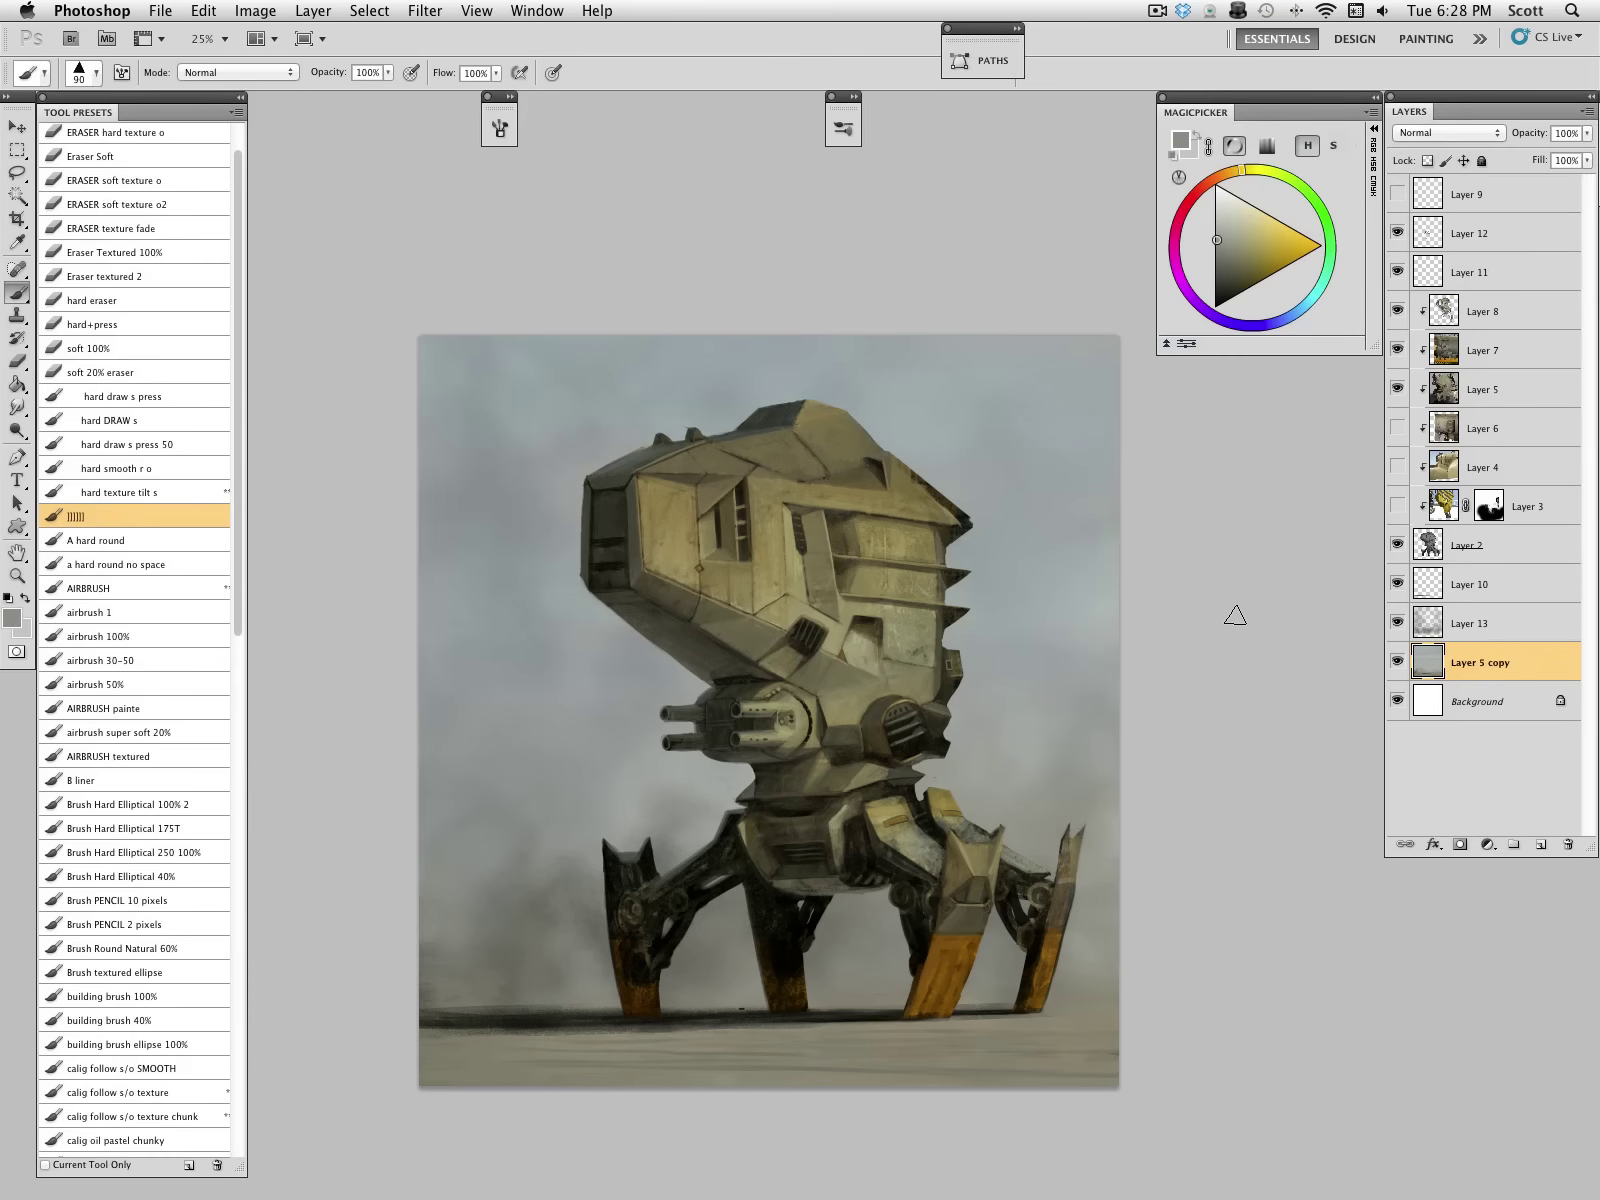
Step: Add a Levels adjustment above Layer 12 with midtones at 0.94 and white input at 193
click(1470, 233)
click(17, 576)
click(960, 640)
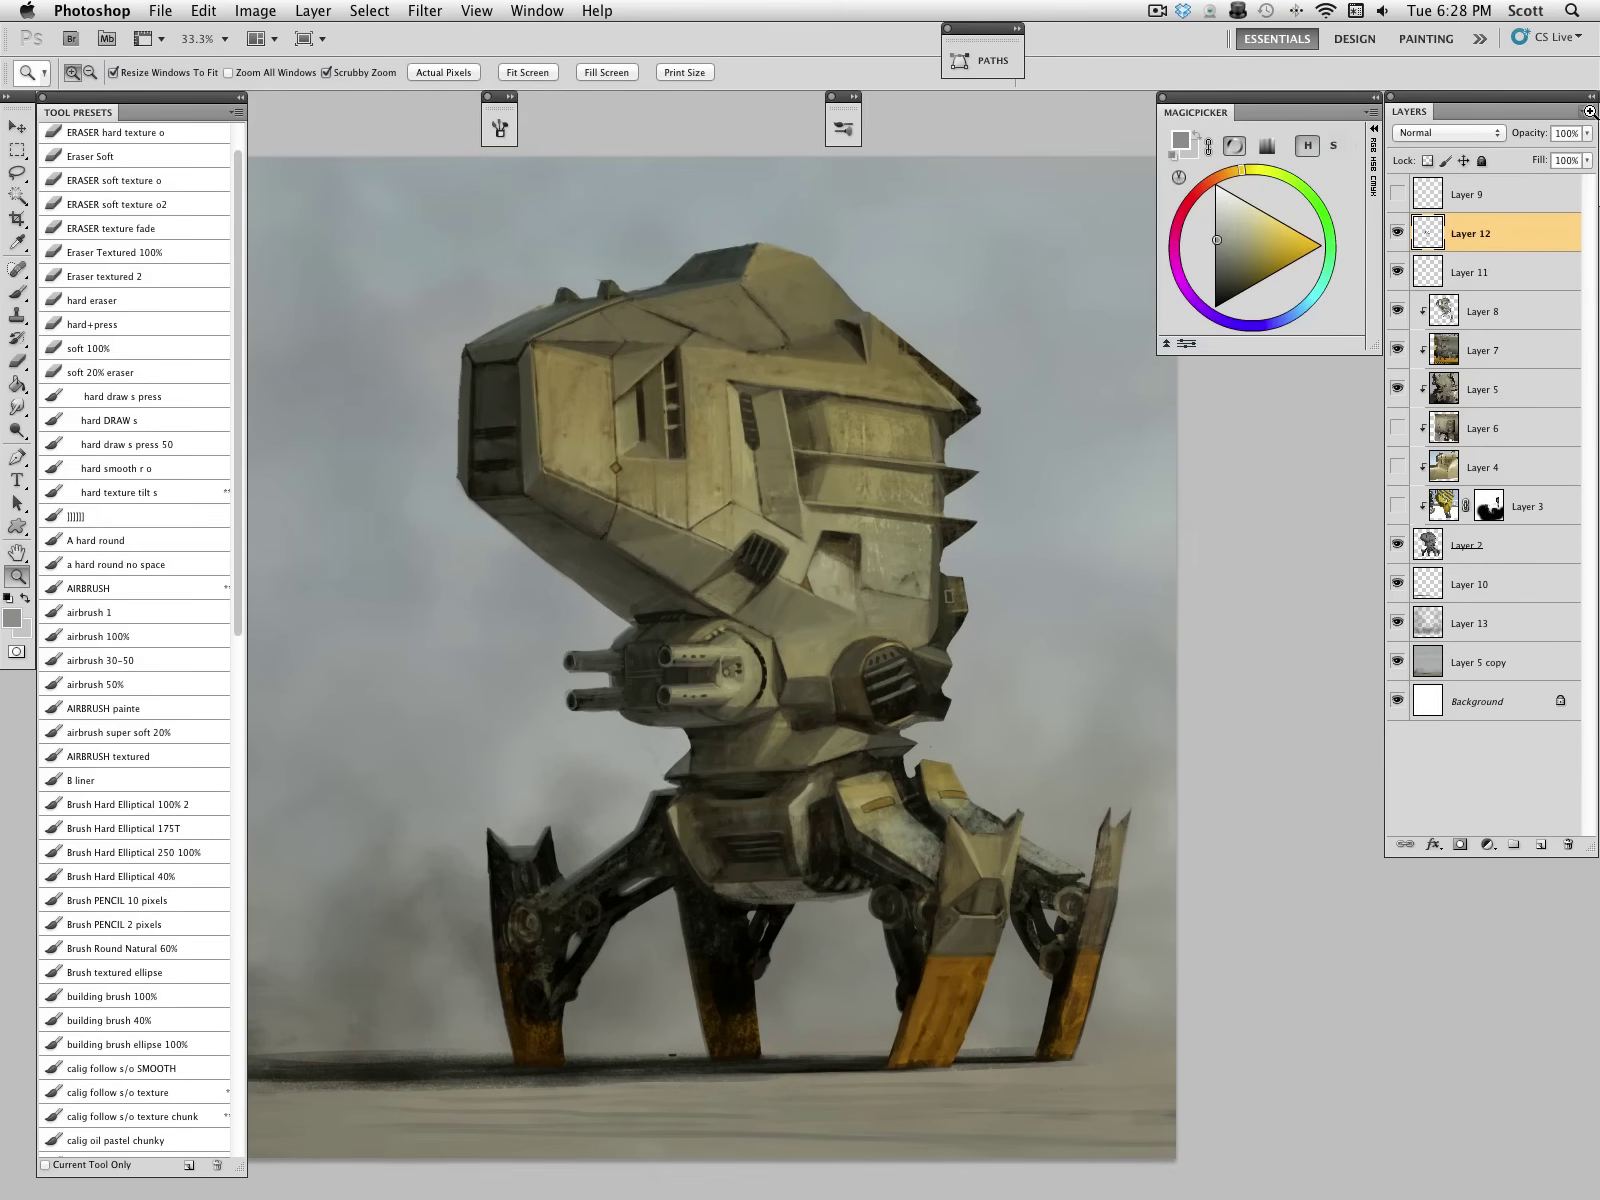
click(1487, 844)
click(1430, 946)
drag(1371, 519, 1329, 521)
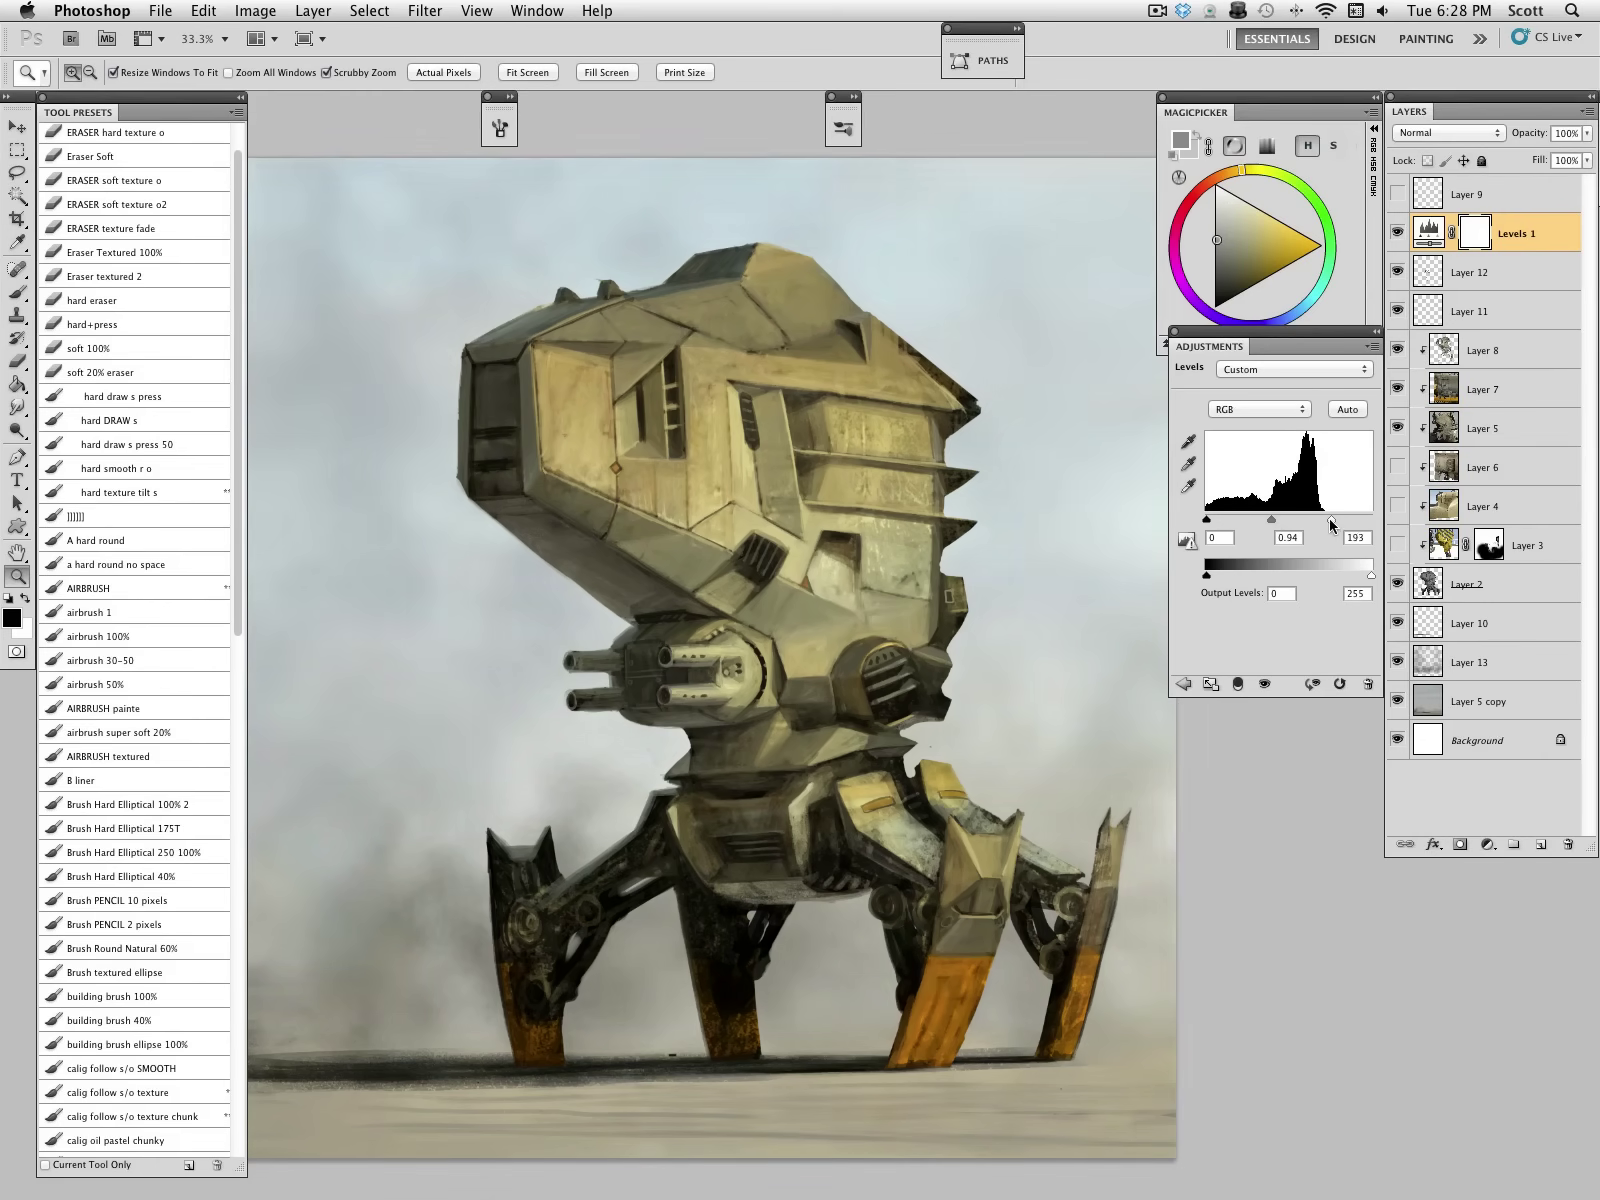
click(1176, 331)
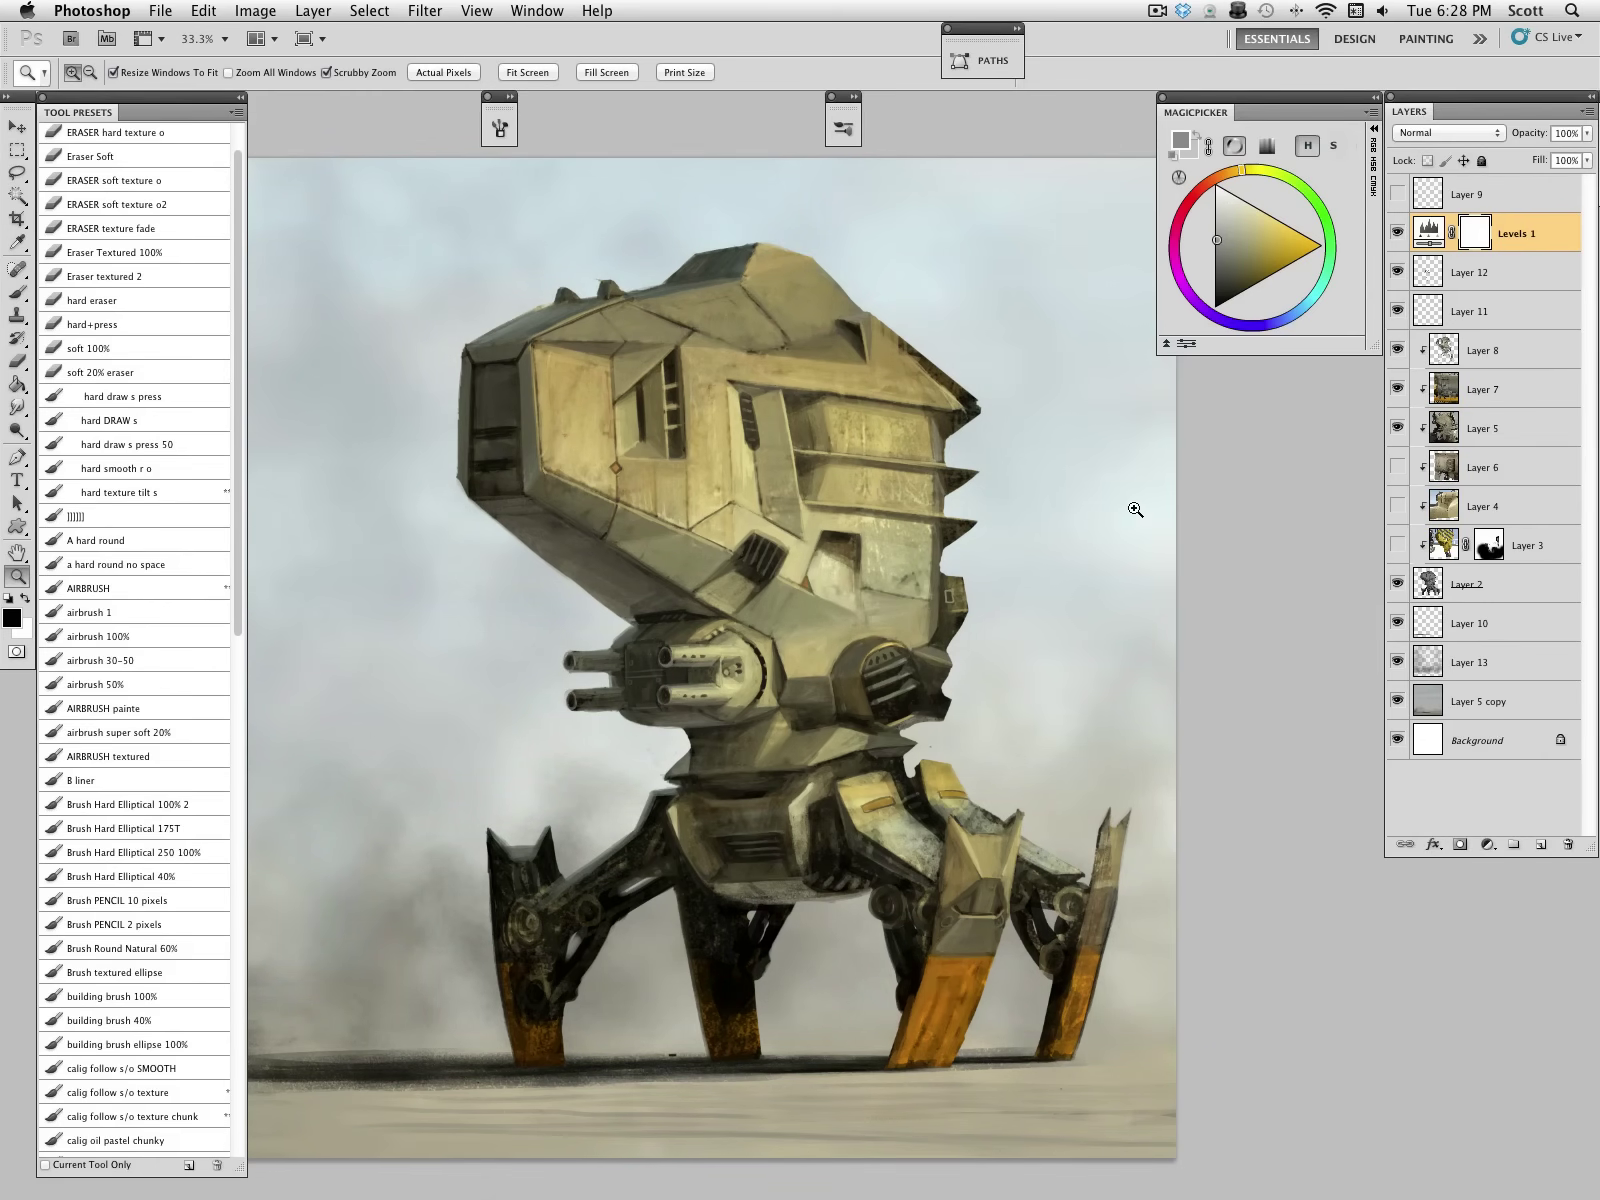
Step: Invert the Levels mask and reveal the brightening over the mech's head and torso with the 50% airbrush at 250 px in white
key(ctrl+i)
click(150, 684)
key(x)
key(bracketright)
key(bracketright)
key(bracketright)
key(bracketright)
key(bracketright)
key(bracketright)
key(bracketright)
mouse_move(707, 420)
mouse_down()
mouse_move(637, 478)
mouse_move(715, 435)
mouse_move(893, 468)
mouse_move(894, 614)
mouse_move(830, 593)
mouse_up()
mouse_move(587, 345)
mouse_down()
mouse_move(819, 318)
mouse_move(688, 683)
mouse_move(799, 583)
mouse_move(839, 727)
mouse_up()
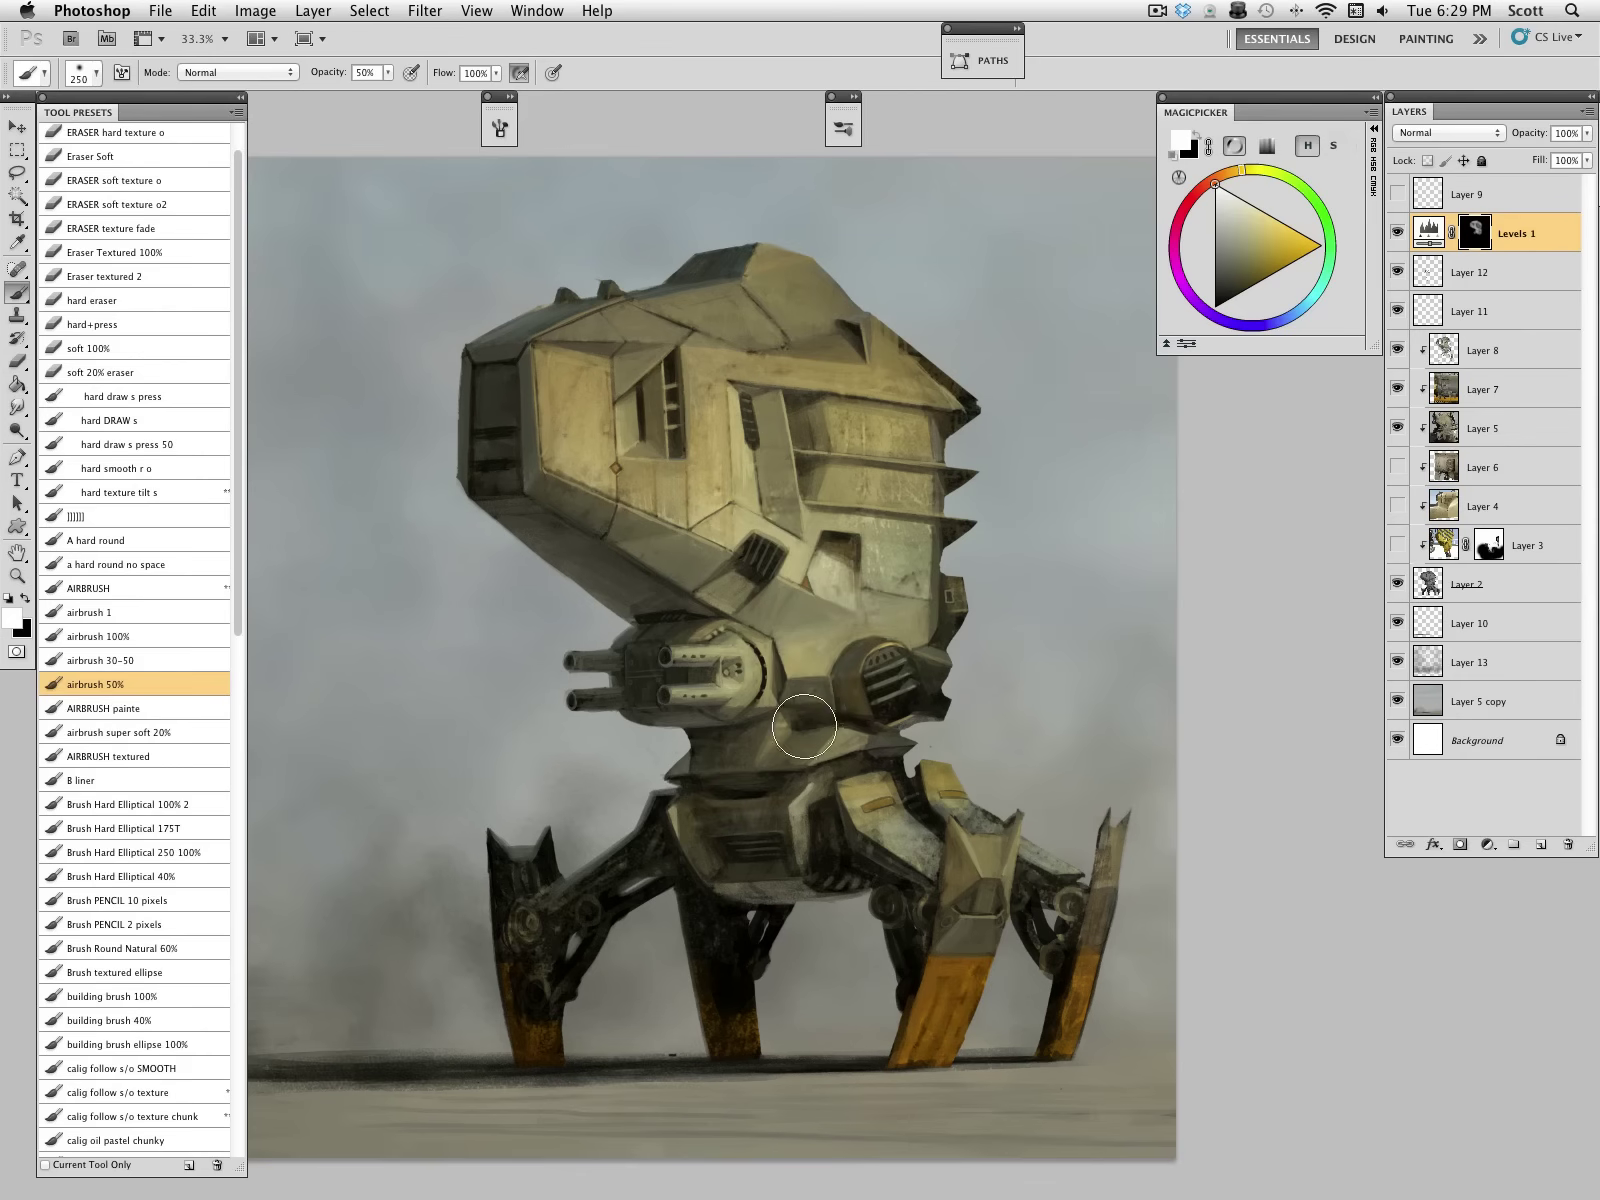
Step: Paint smaller highlights into the Levels mask along the legs and body plates with airbrush sizes between 15 and 45 px
key(bracketleft)
key(bracketleft)
key(bracketleft)
key(bracketleft)
key(bracketleft)
key(bracketleft)
key(bracketleft)
key(bracketleft)
key(bracketleft)
key(bracketleft)
key(bracketleft)
key(bracketleft)
key(bracketleft)
drag(988, 854, 1005, 881)
drag(1110, 831, 1116, 881)
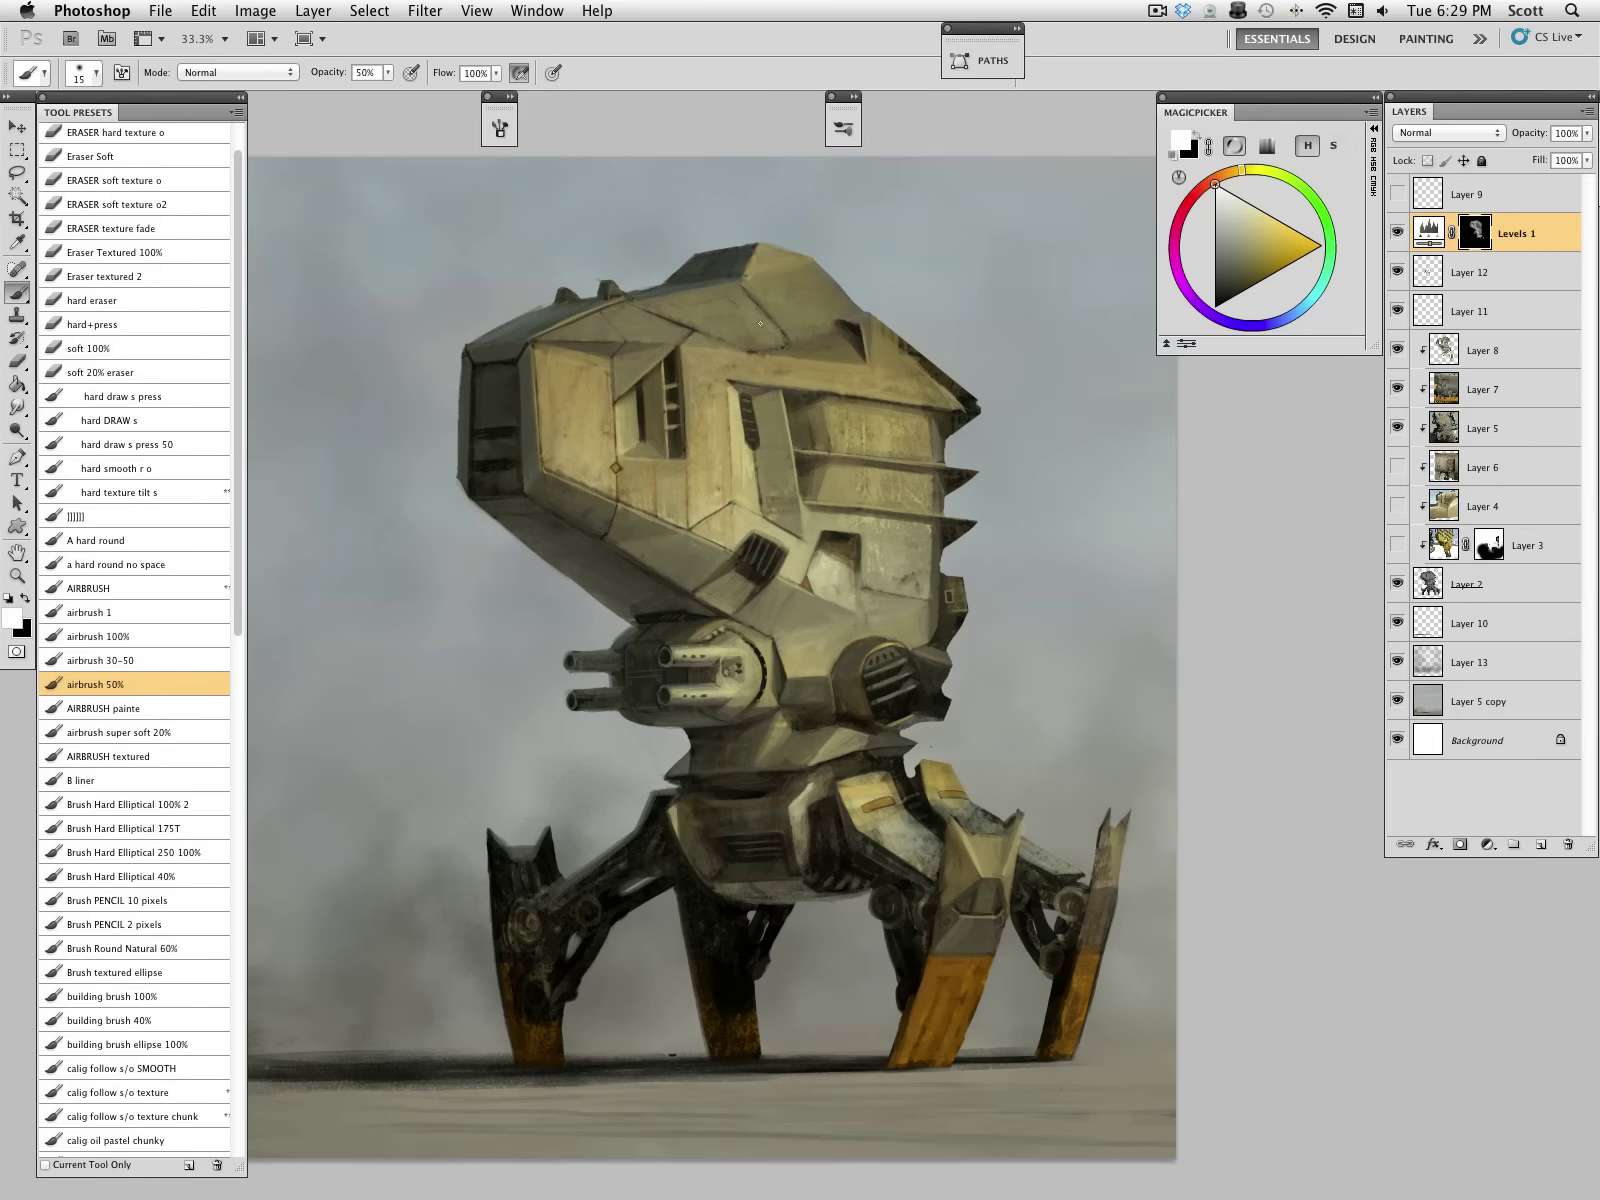
key(bracketright)
key(bracketright)
key(bracketleft)
key(bracketleft)
key(bracketleft)
key(bracketleft)
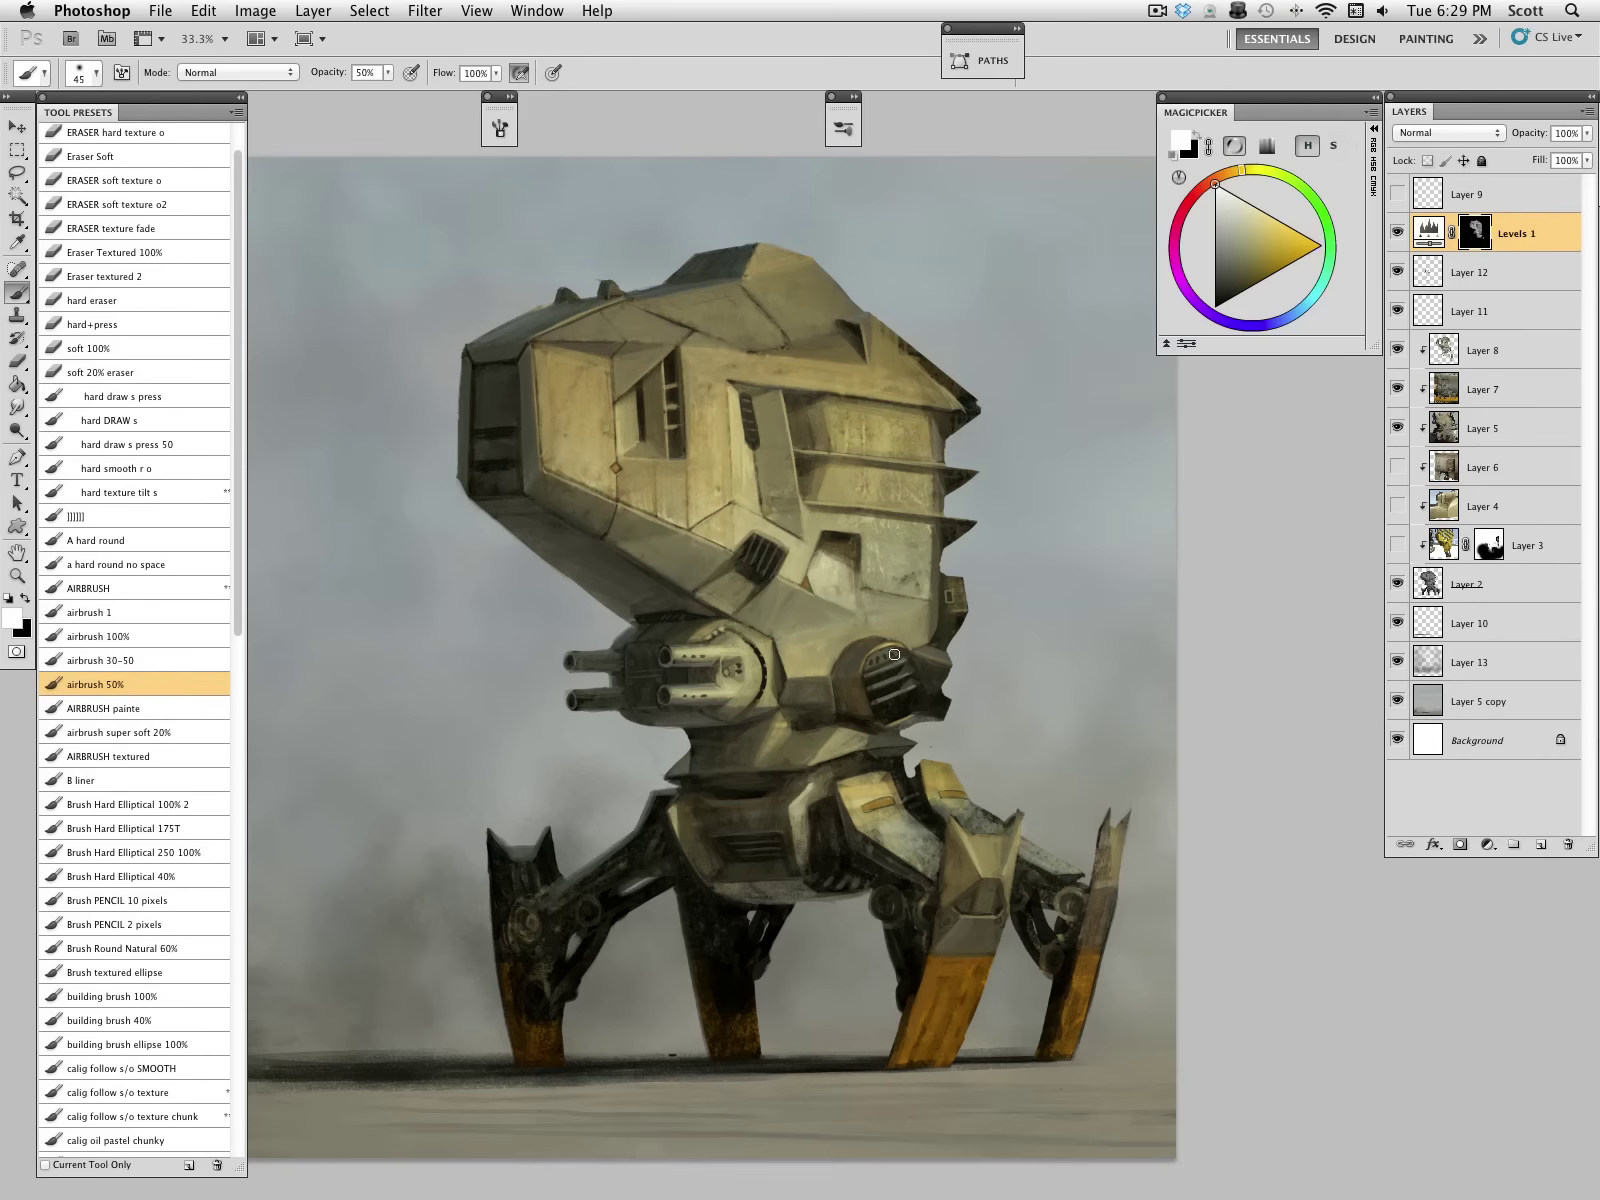
Step: Compare the mech with and without the Levels 1 brightening, leaving the adjustment shown
click(1398, 232)
click(1398, 232)
click(1398, 232)
click(1398, 232)
drag(1045, 729, 1011, 717)
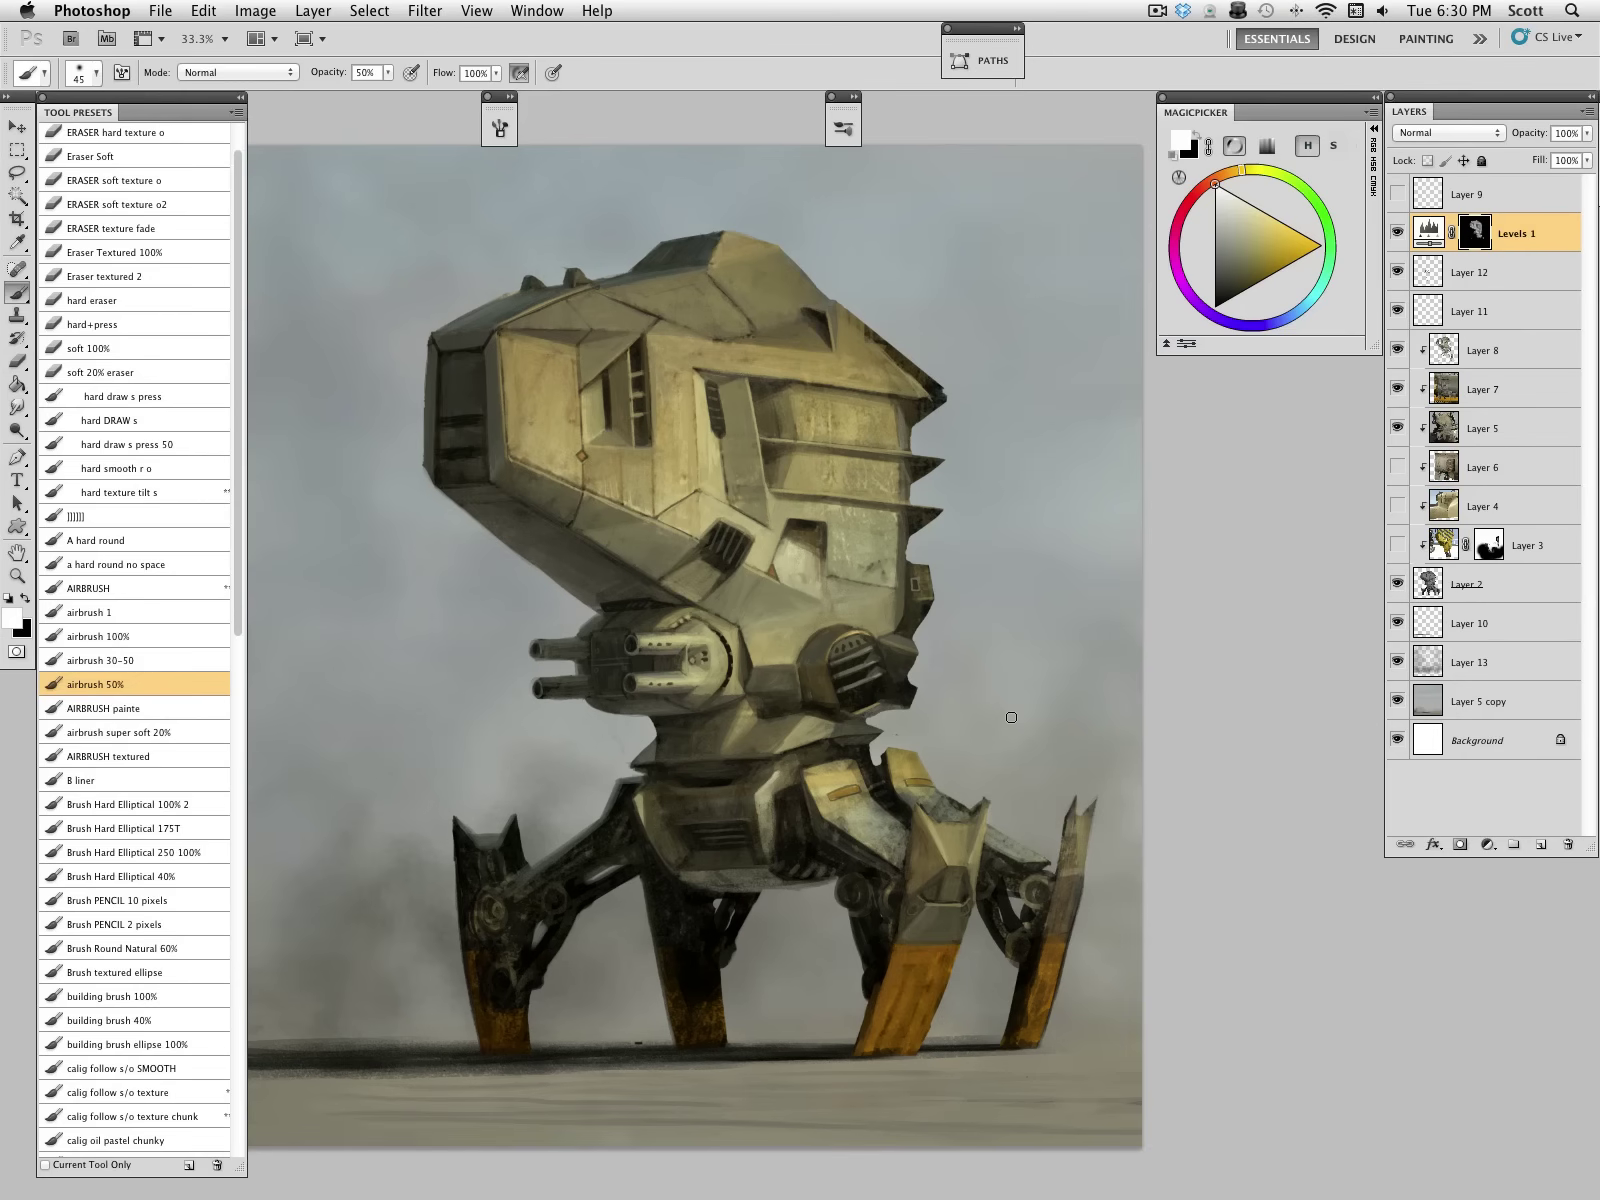
Step: Add a new layer above Levels 1 and set its blend mode to Color
click(1431, 236)
click(1487, 844)
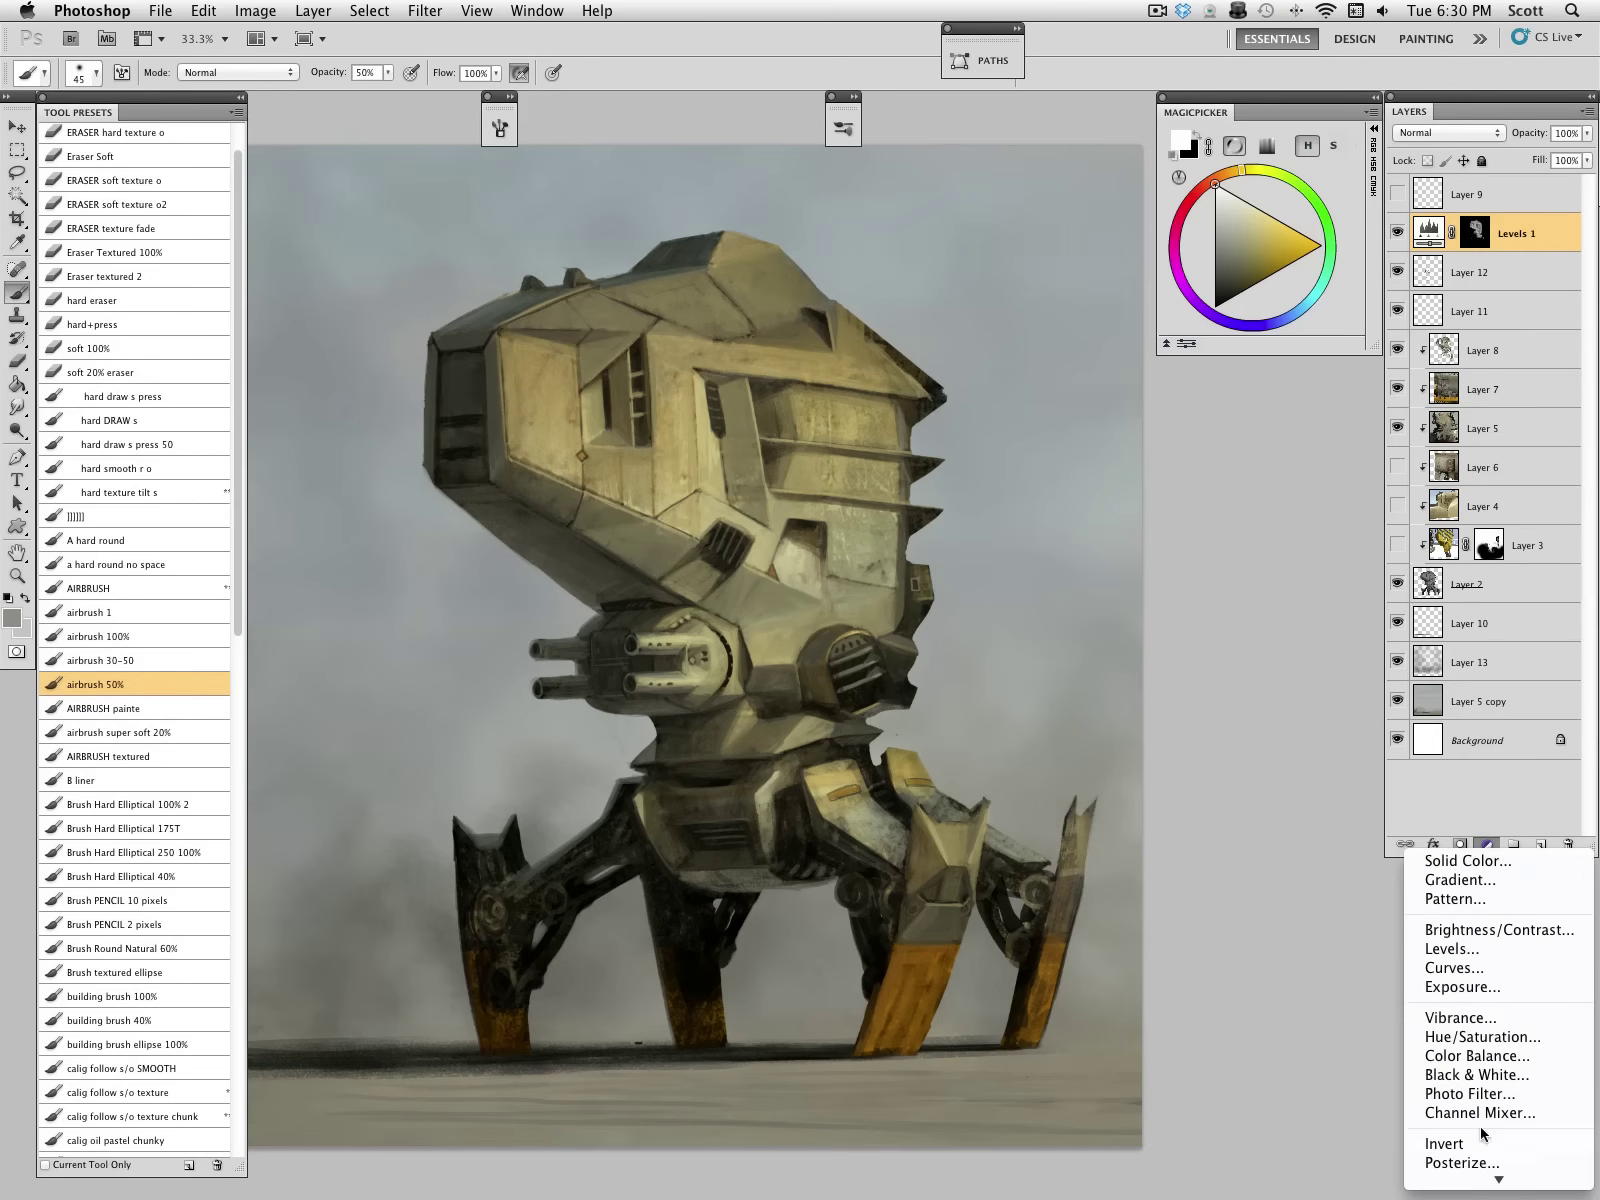
click(1490, 1069)
click(1448, 133)
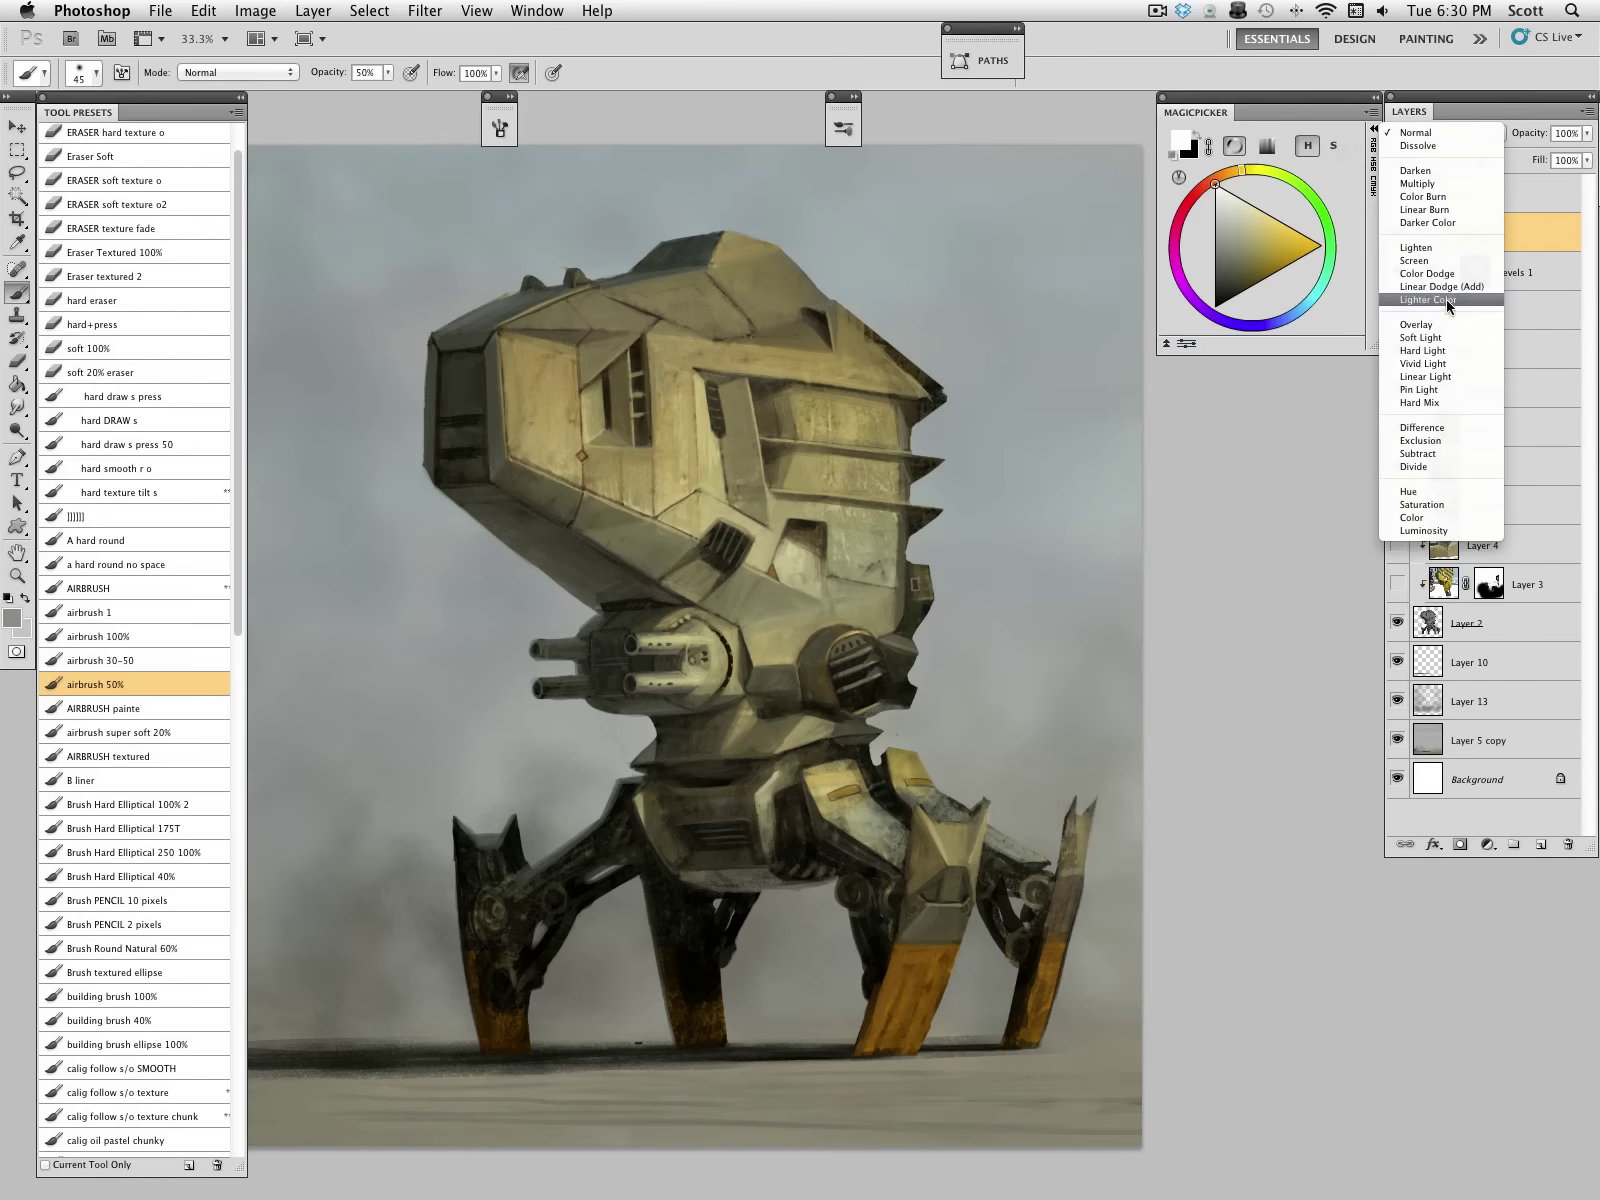
click(1418, 518)
Step: Tint the triangular panel above the head's window orange with a tone sampled from the leg at 40 px, cleaning its edges with sampled greys
click(120, 516)
alt+click(911, 1036)
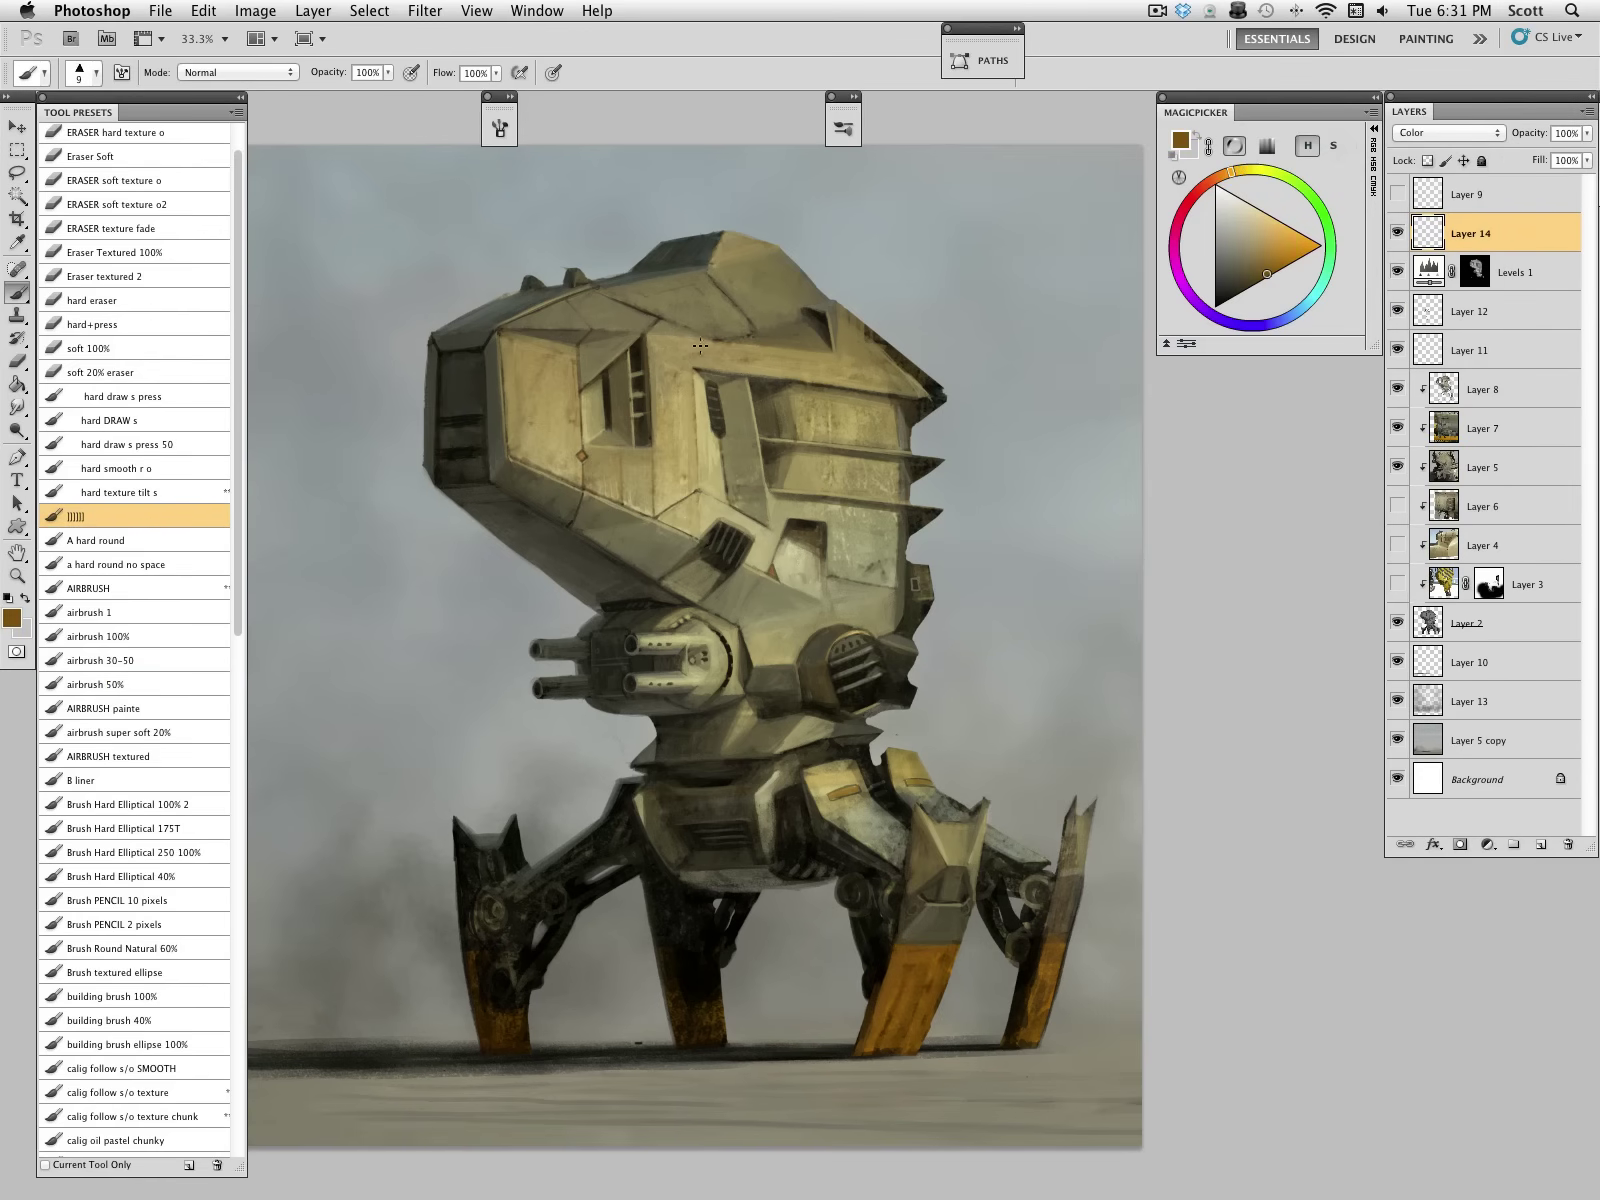
key(bracketright)
key(bracketright)
key(bracketright)
key(bracketright)
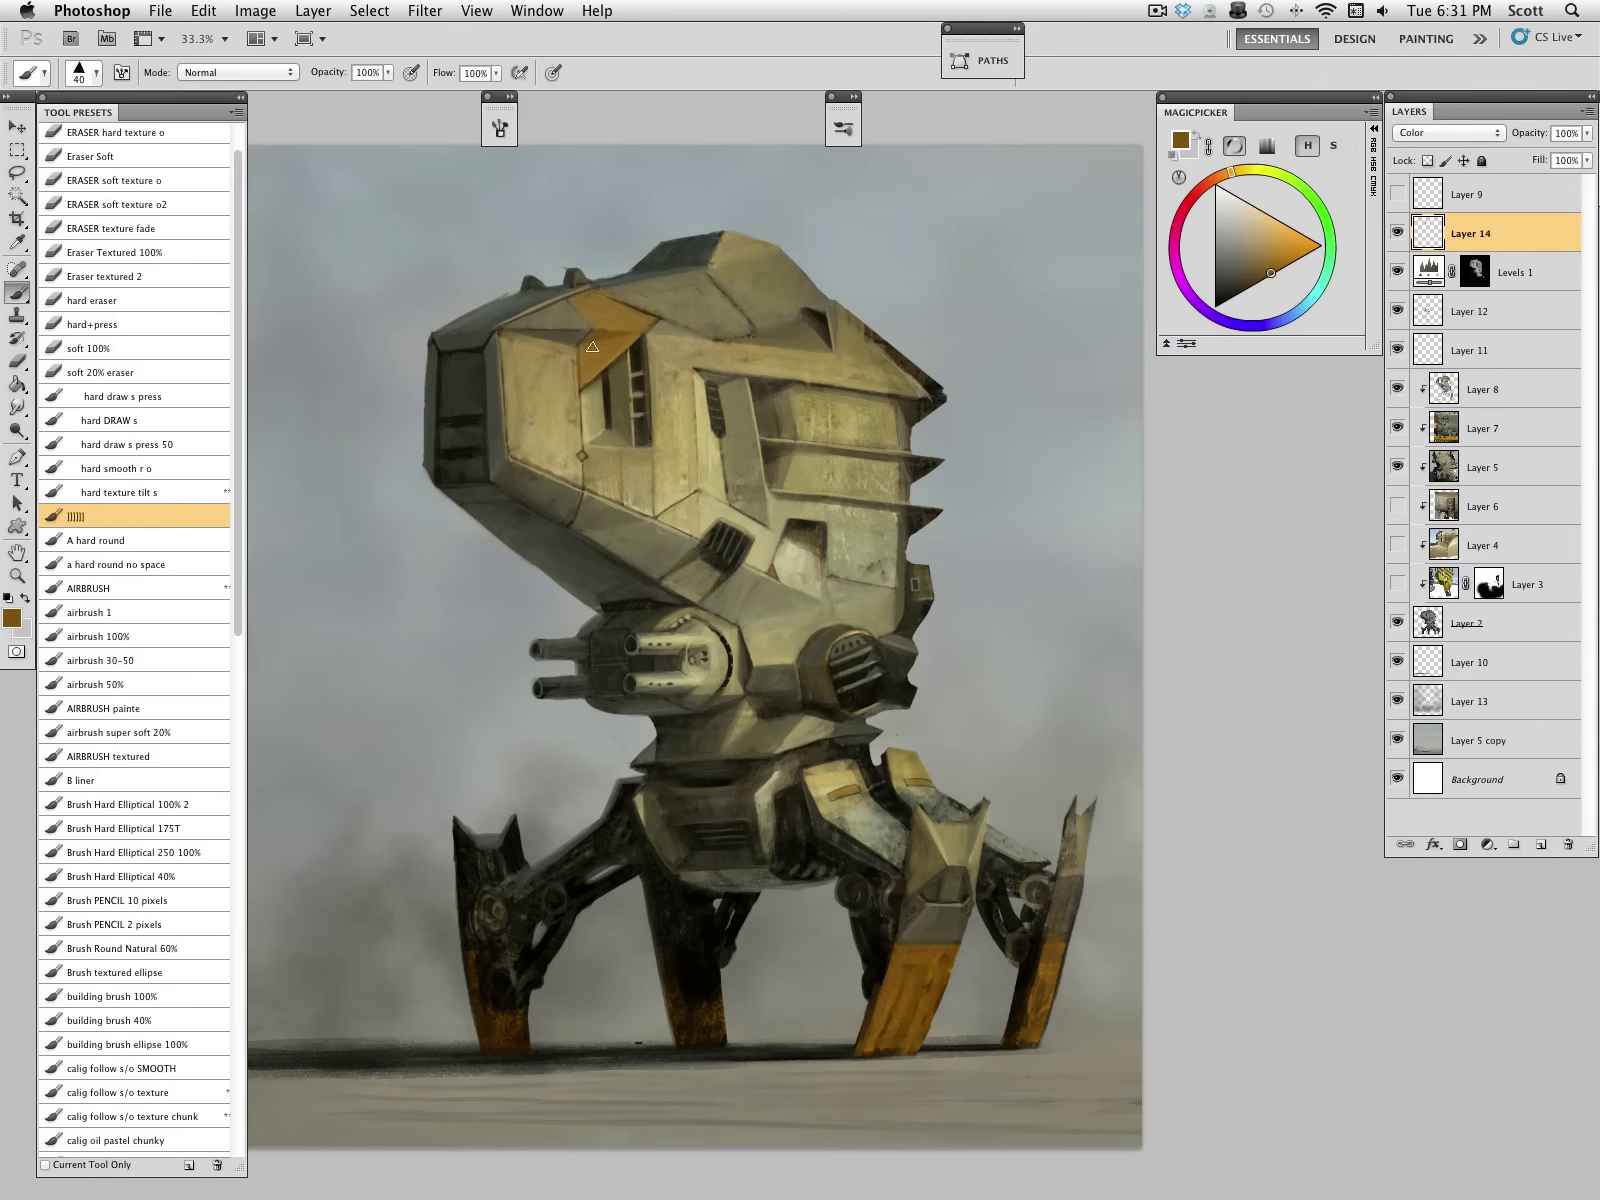
alt+click(577, 342)
alt+click(571, 308)
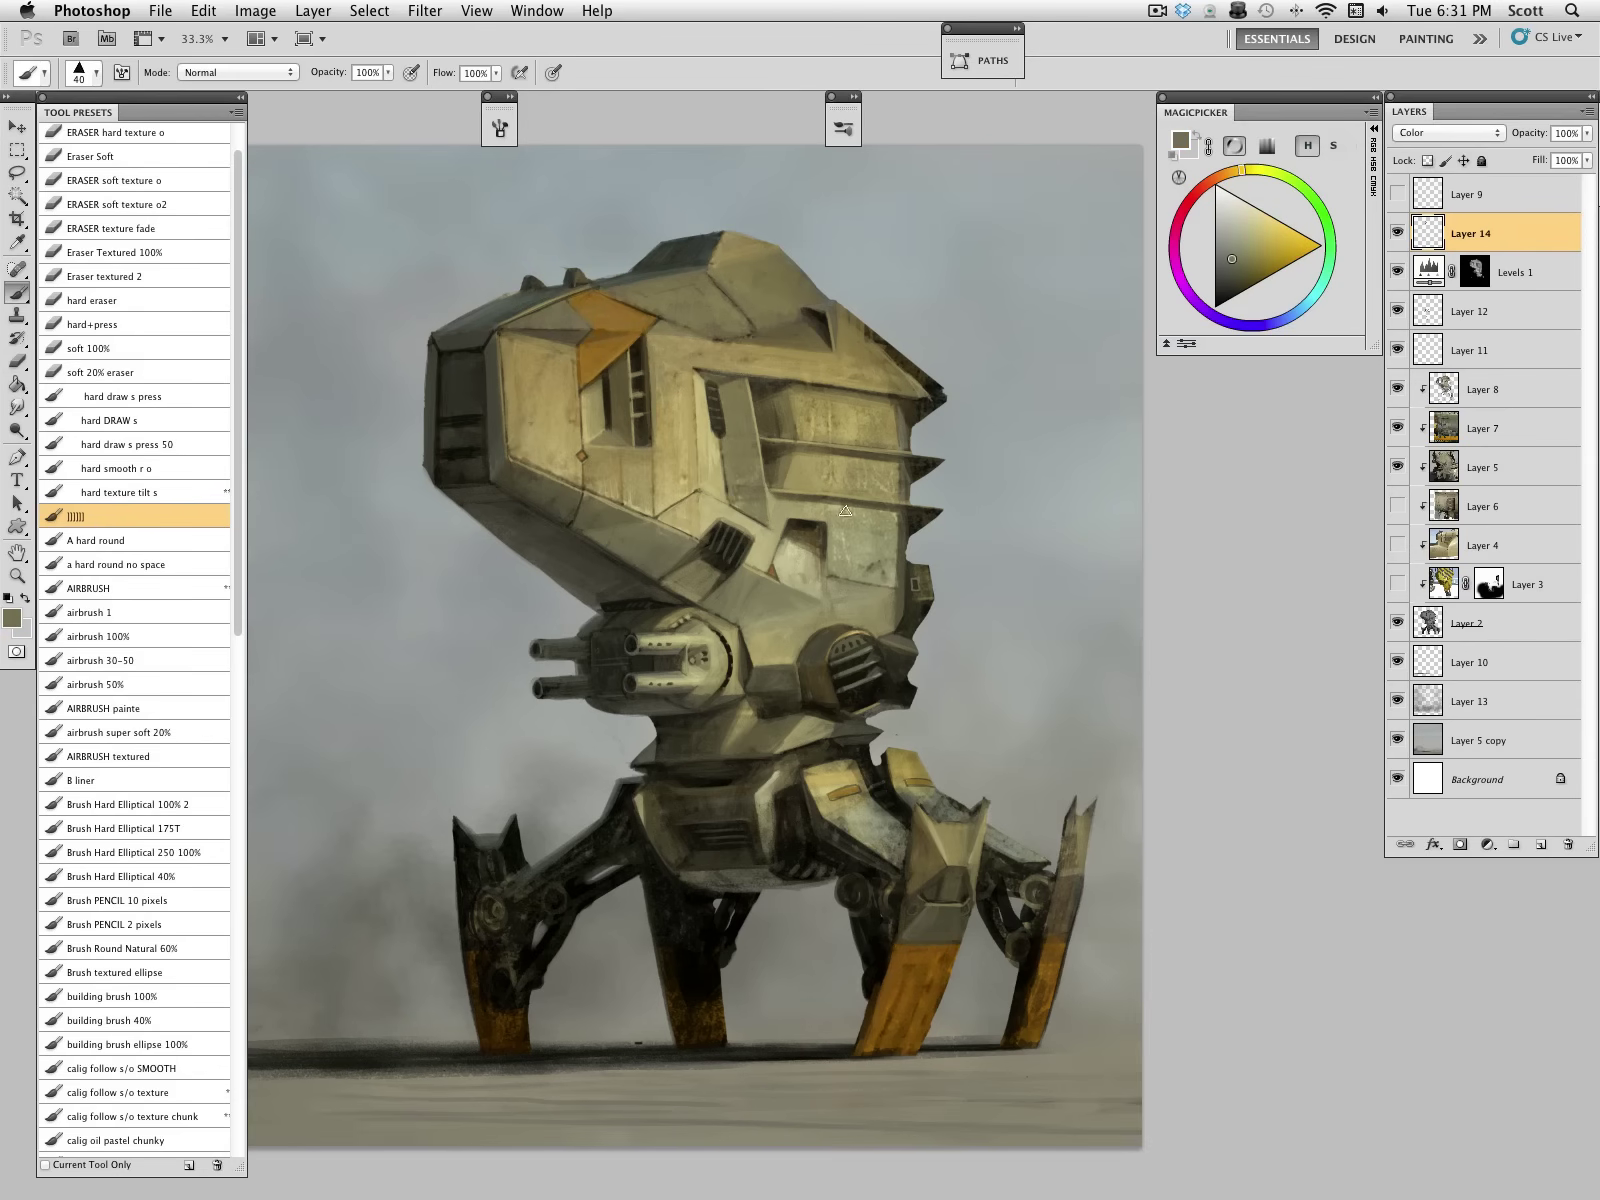
Step: Tint the round vent housing and leg accents with orange sampled from the front leg at 25 px, and save the painting
alt+click(938, 955)
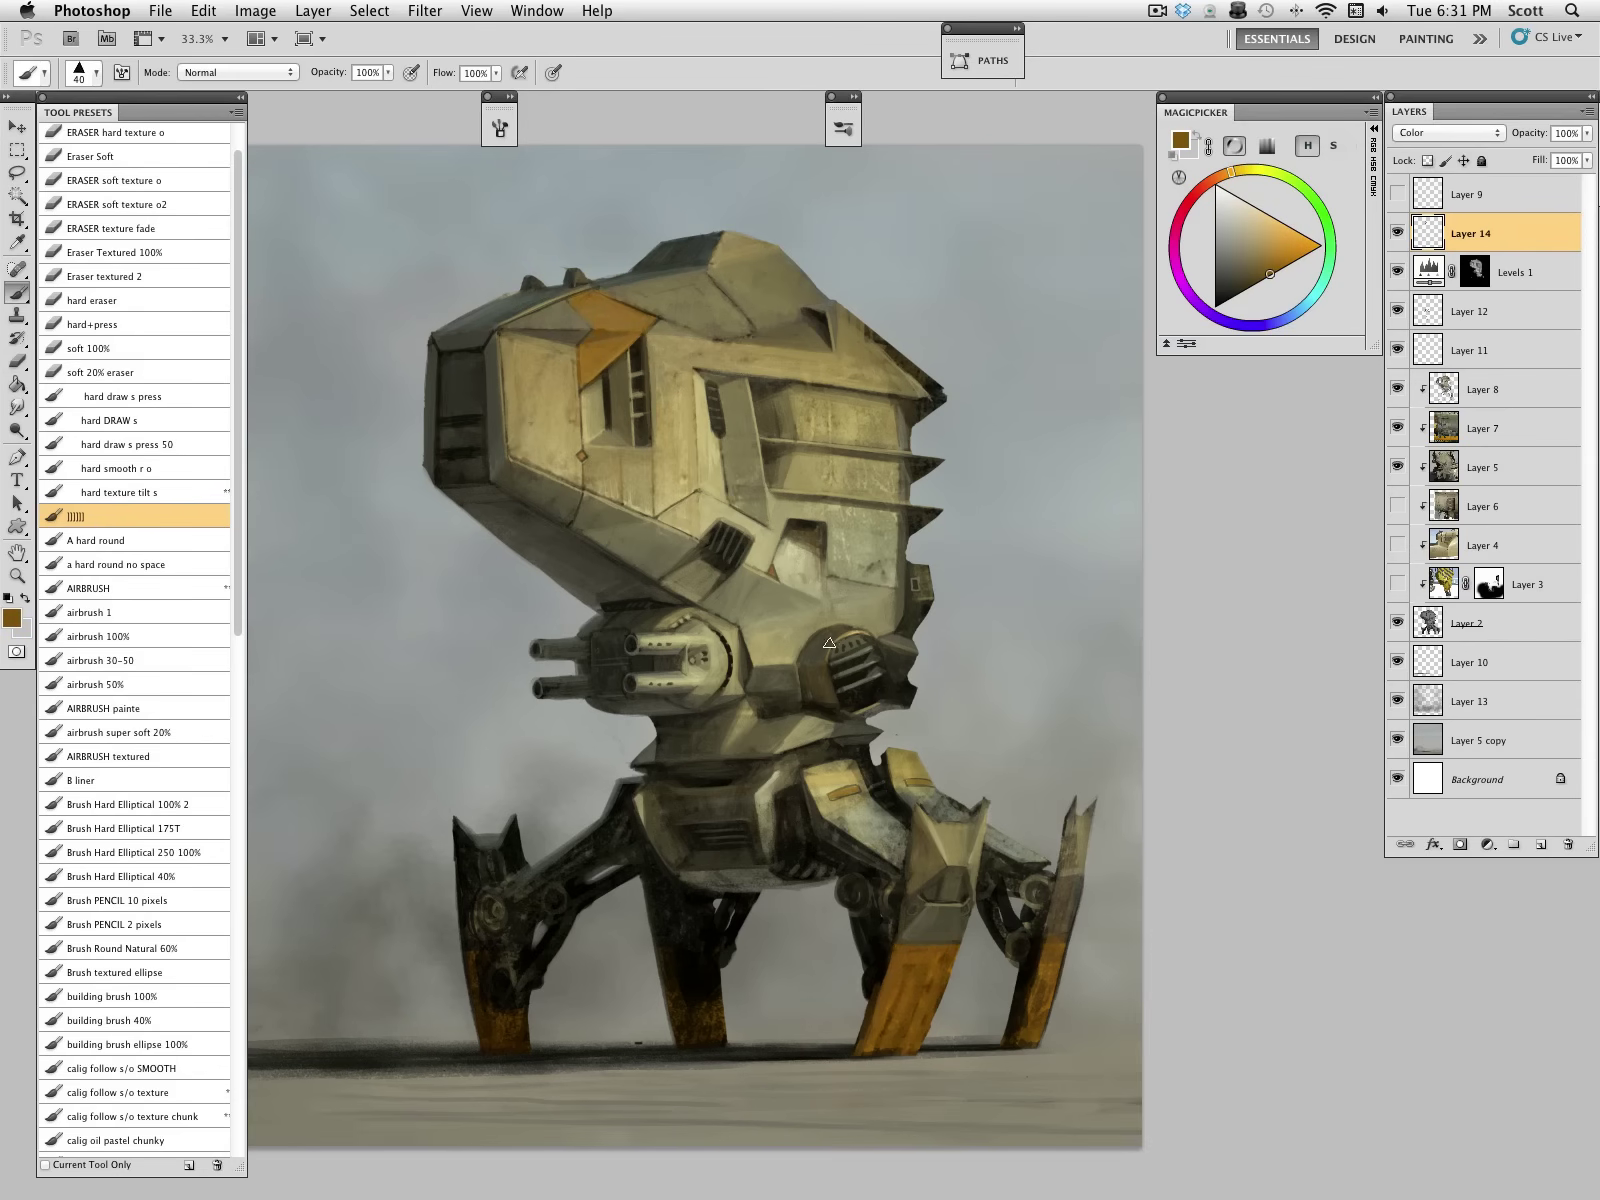
key(bracketleft)
key(super+s)
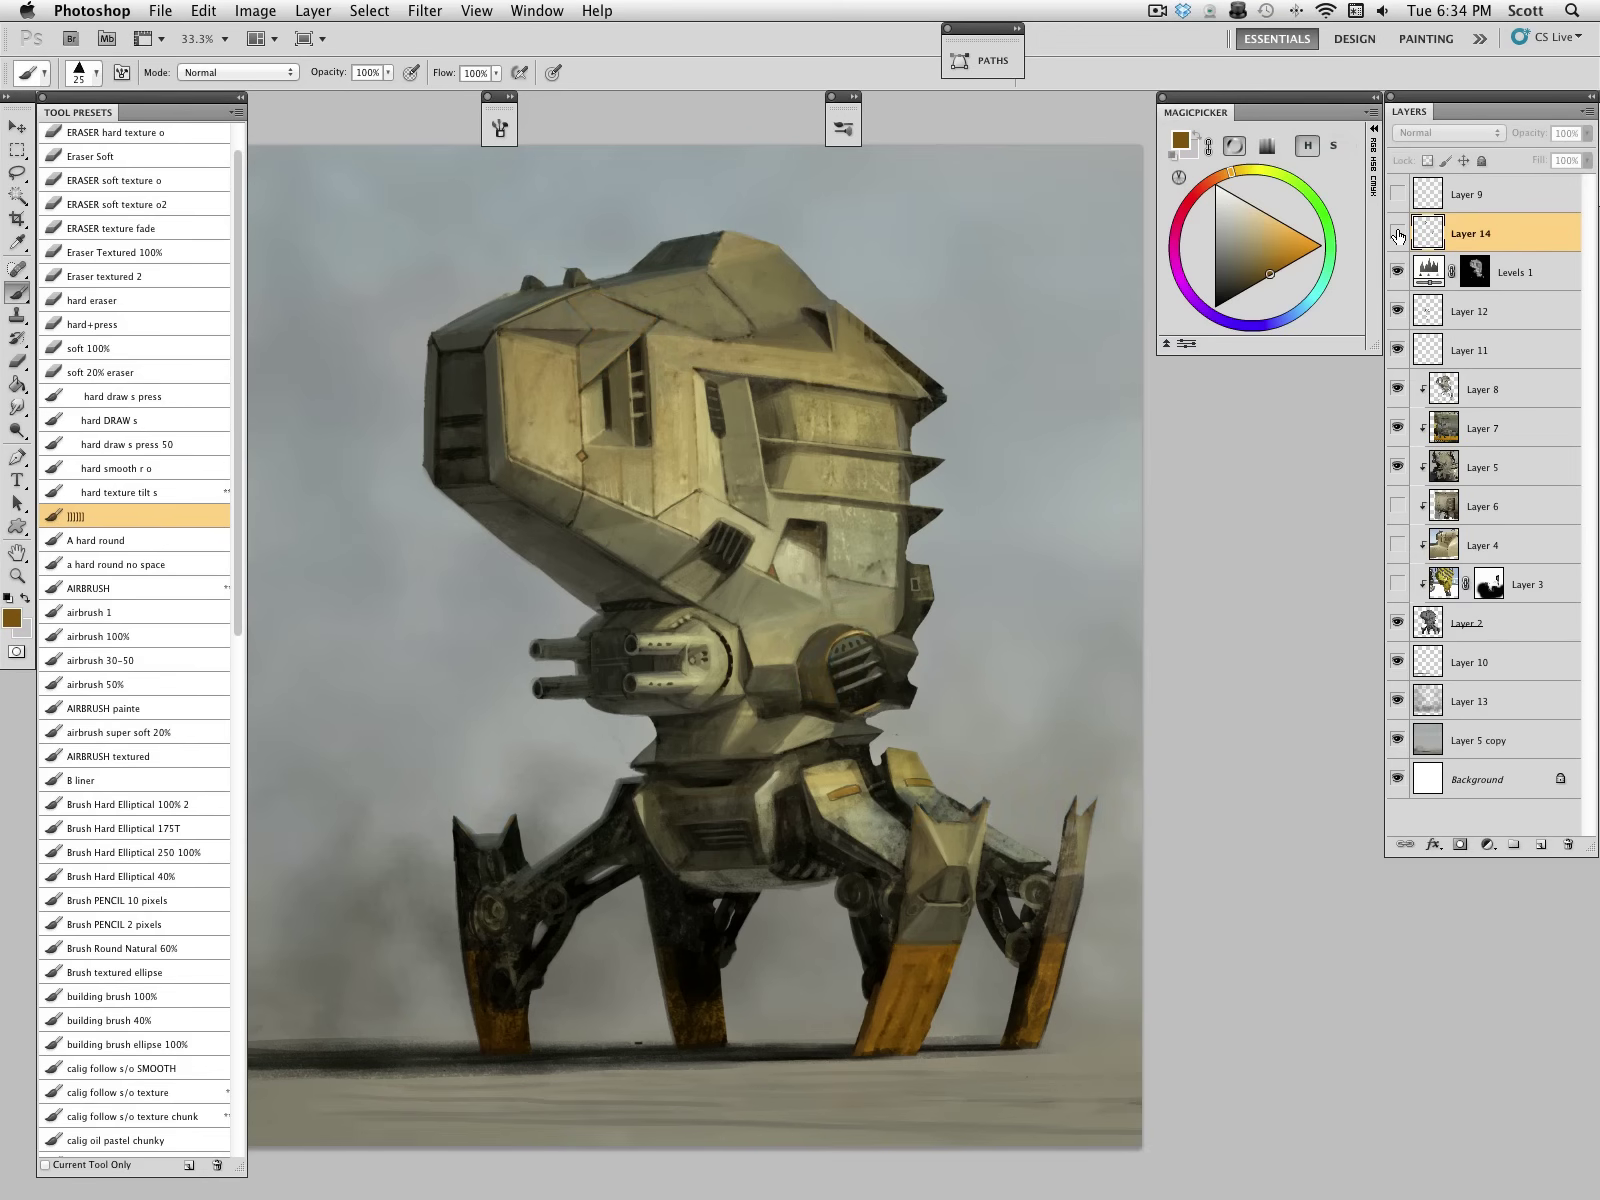
Step: Add a normal layer above Layer 14 and choose the 201 px textured brush
drag(1131, 423, 1115, 411)
drag(1101, 501, 1096, 499)
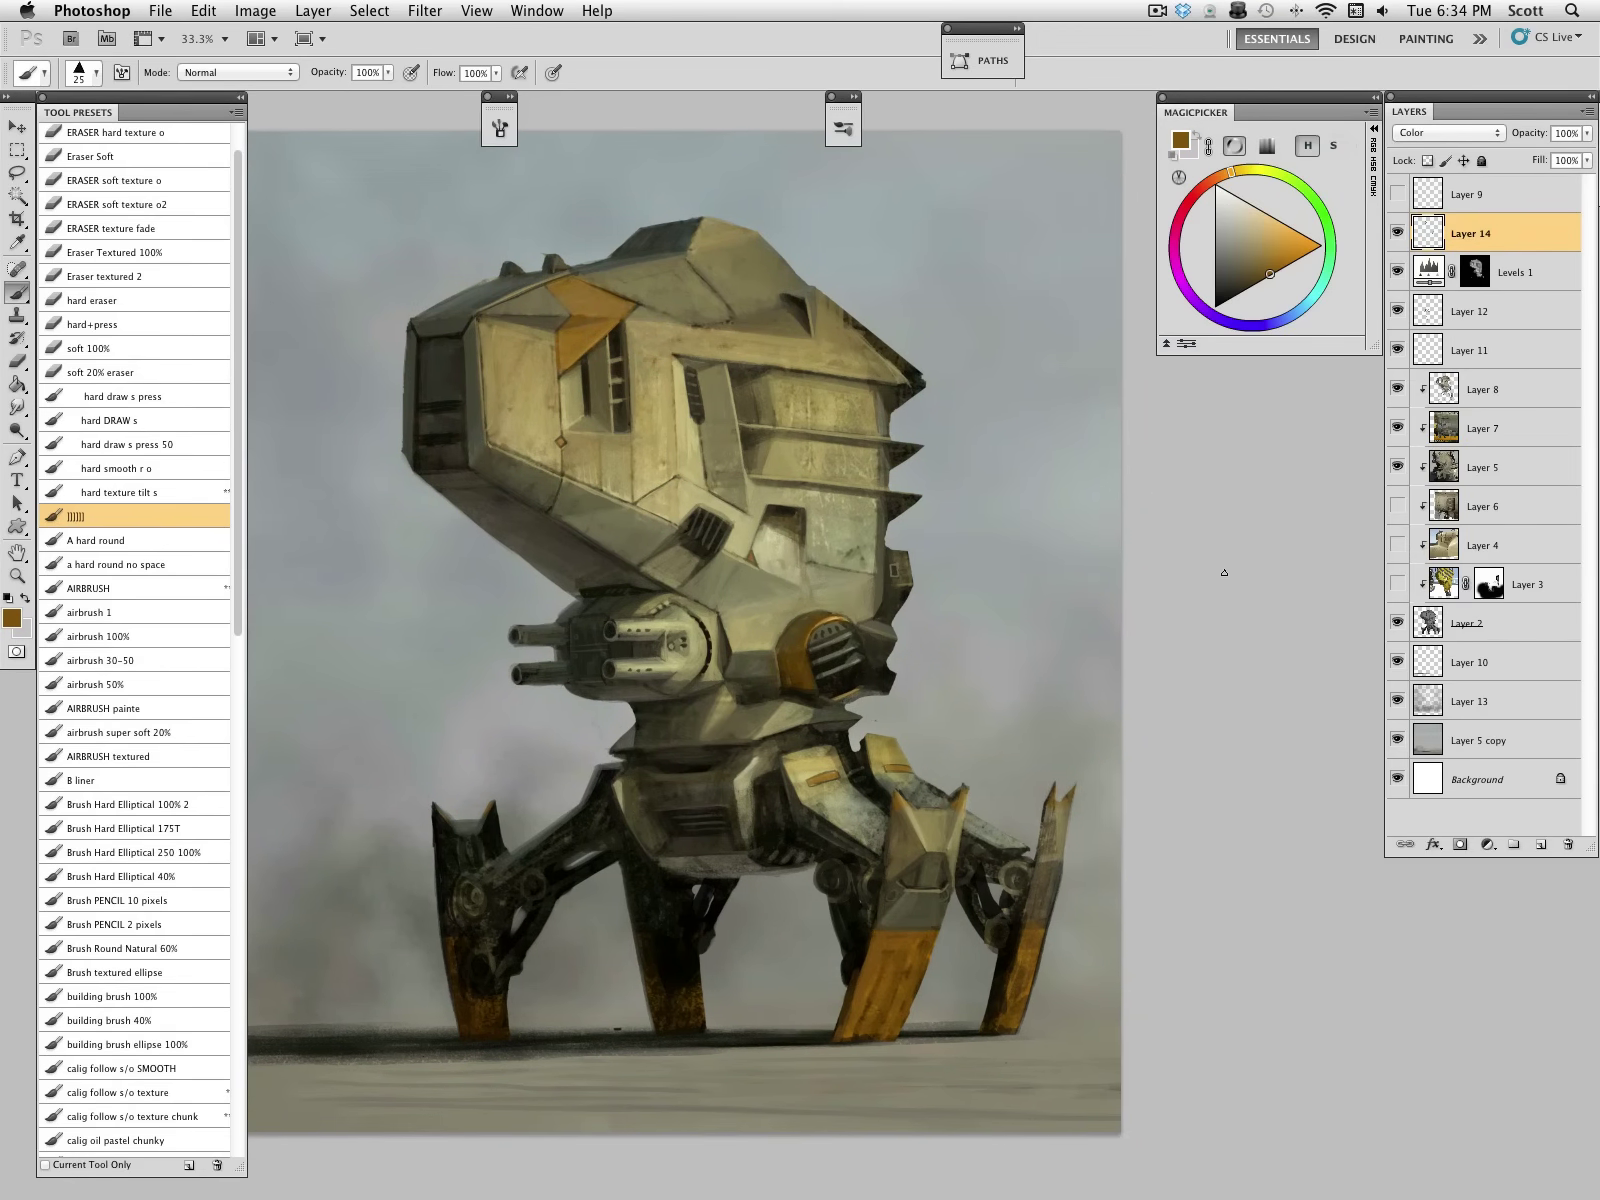
scroll(1136, 521, left, 3)
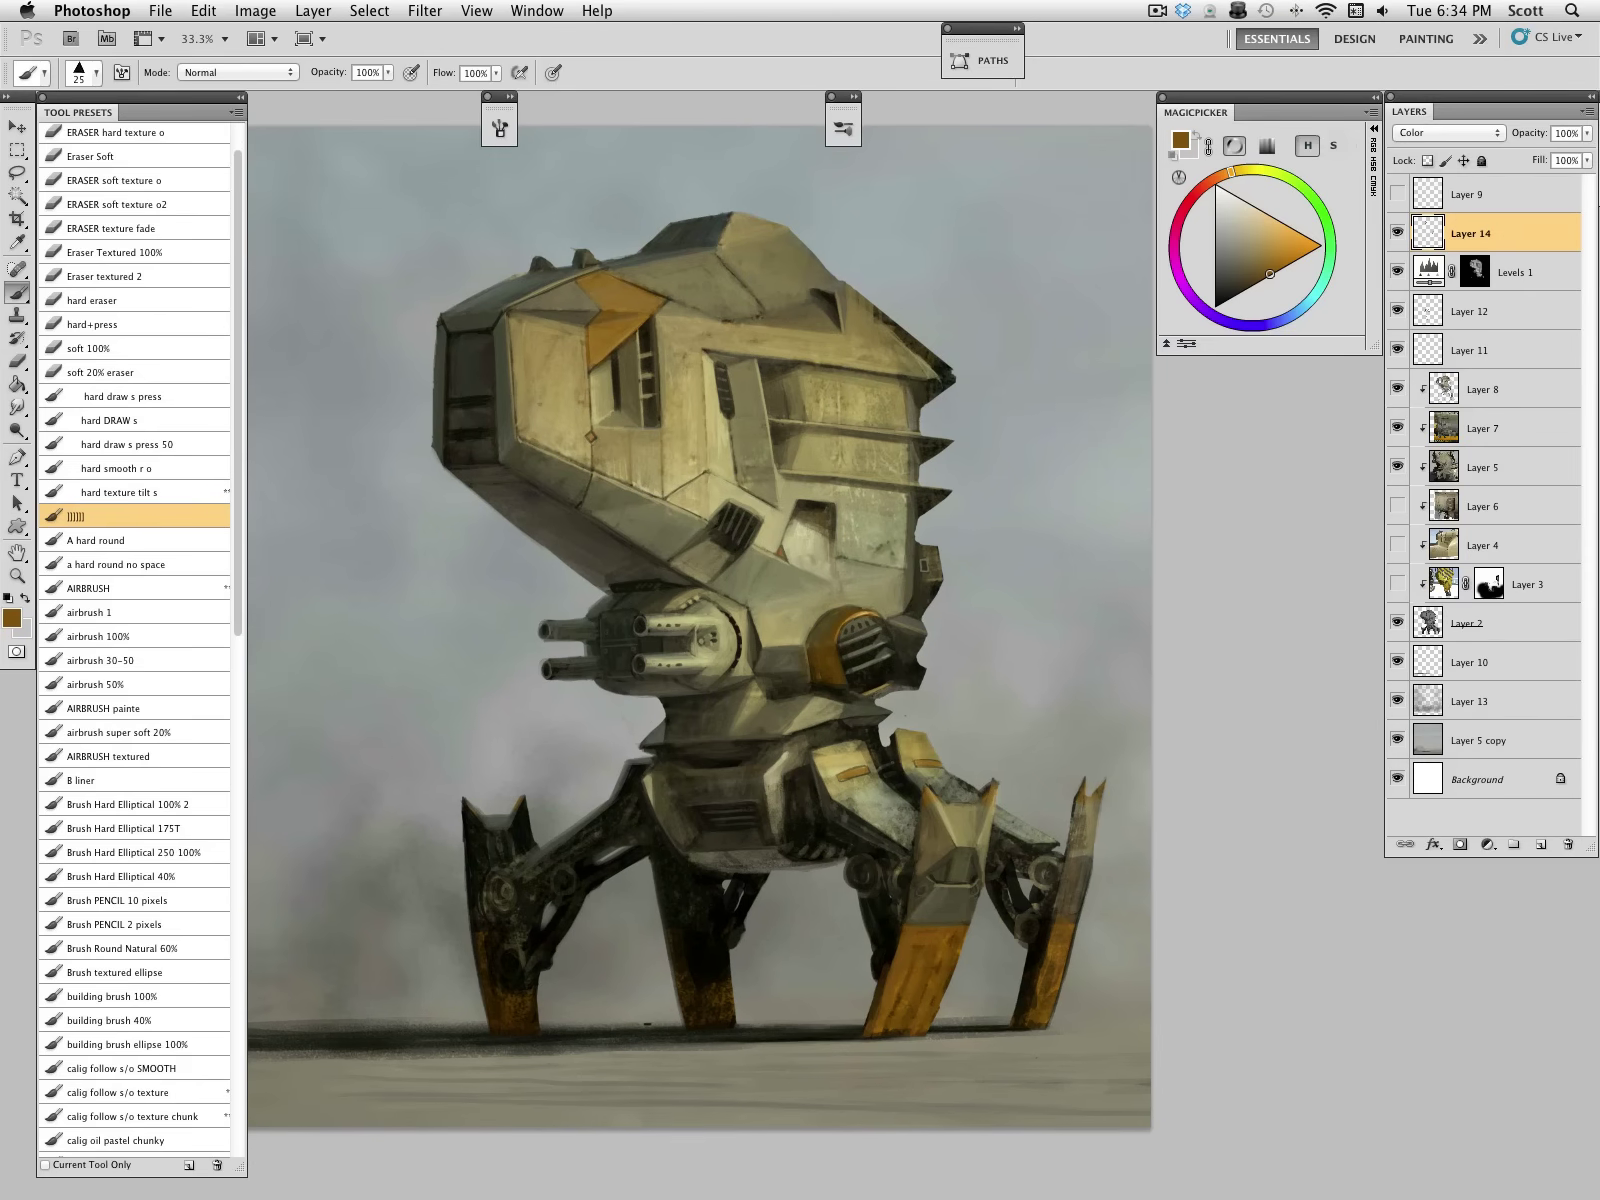
click(10, 572)
alt+click(503, 612)
drag(912, 650, 998, 610)
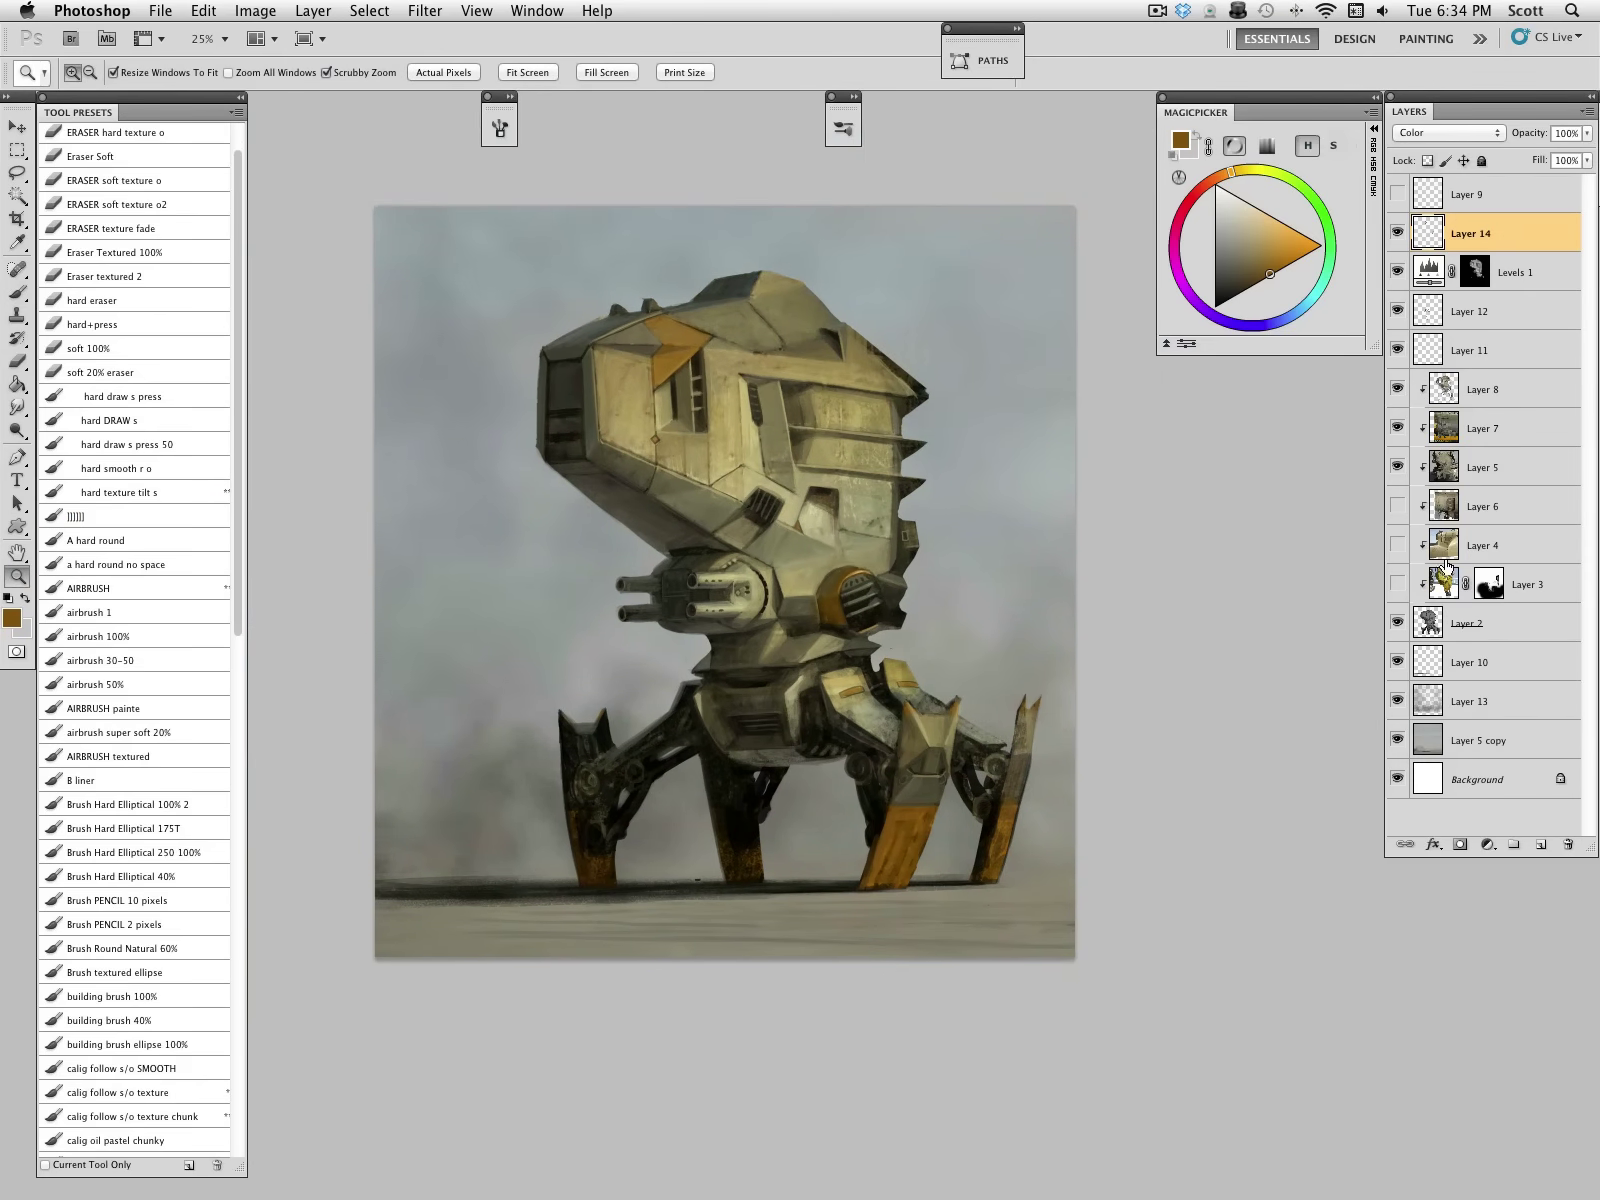
click(1541, 845)
click(17, 293)
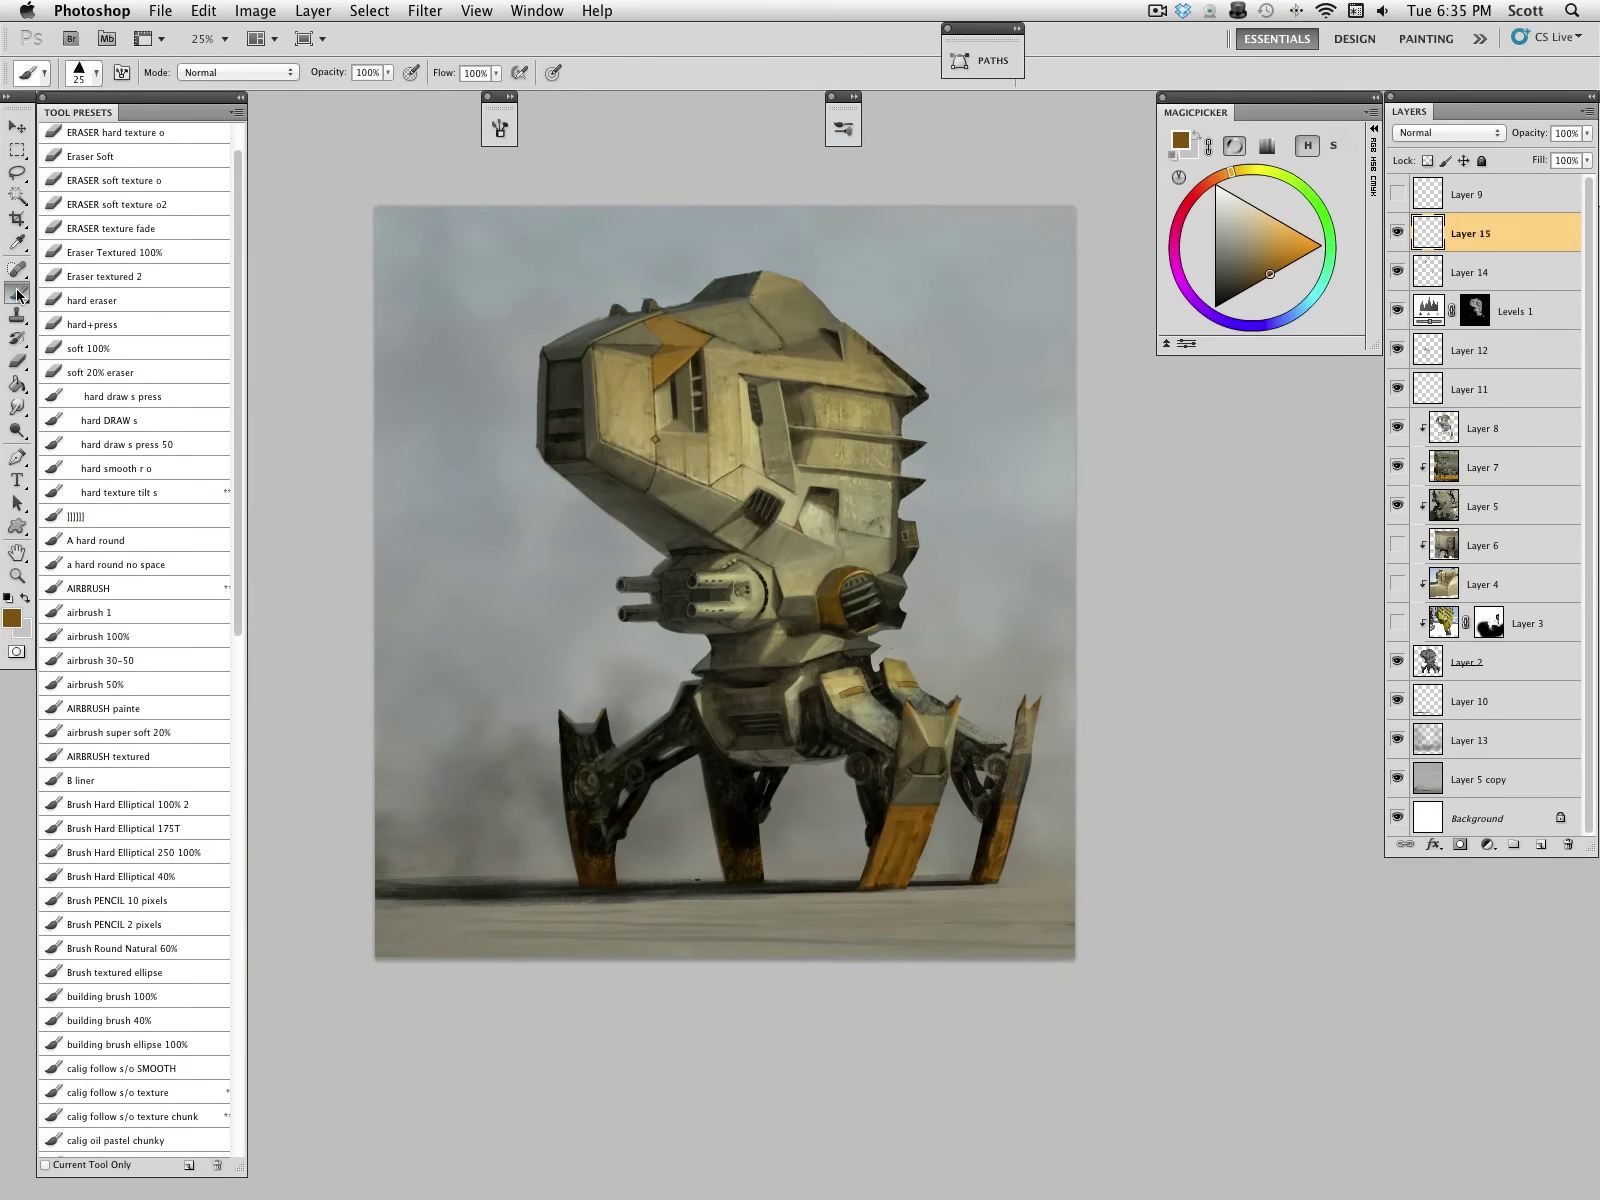
click(843, 127)
click(845, 268)
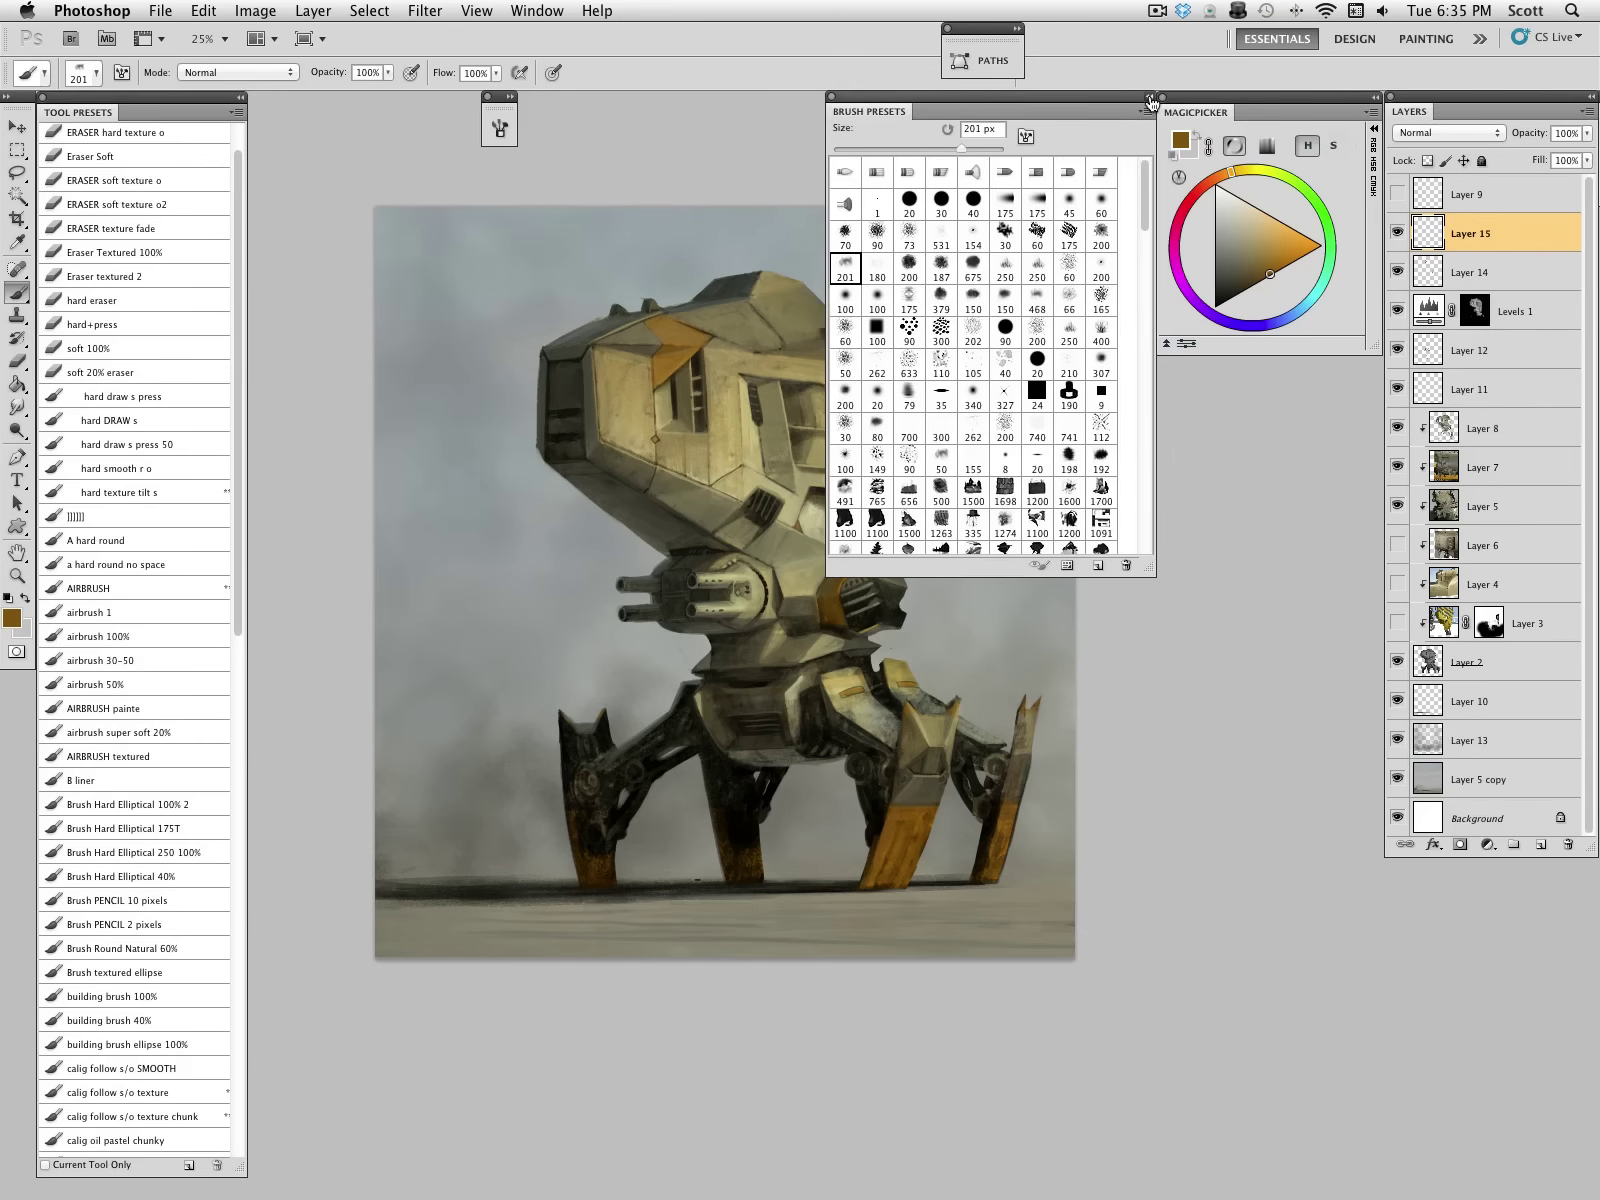
click(1150, 98)
Step: Brush dust in a sampled ground tone over the feet and lower legs, enlarging the brush from 700 to 1000 px
alt+click(766, 907)
key(bracketright)
key(bracketright)
key(bracketright)
key(bracketright)
key(bracketright)
key(bracketright)
mouse_move(872, 890)
mouse_down()
mouse_move(1020, 888)
mouse_move(336, 902)
mouse_move(723, 898)
mouse_up()
key(bracketright)
key(bracketright)
key(bracketright)
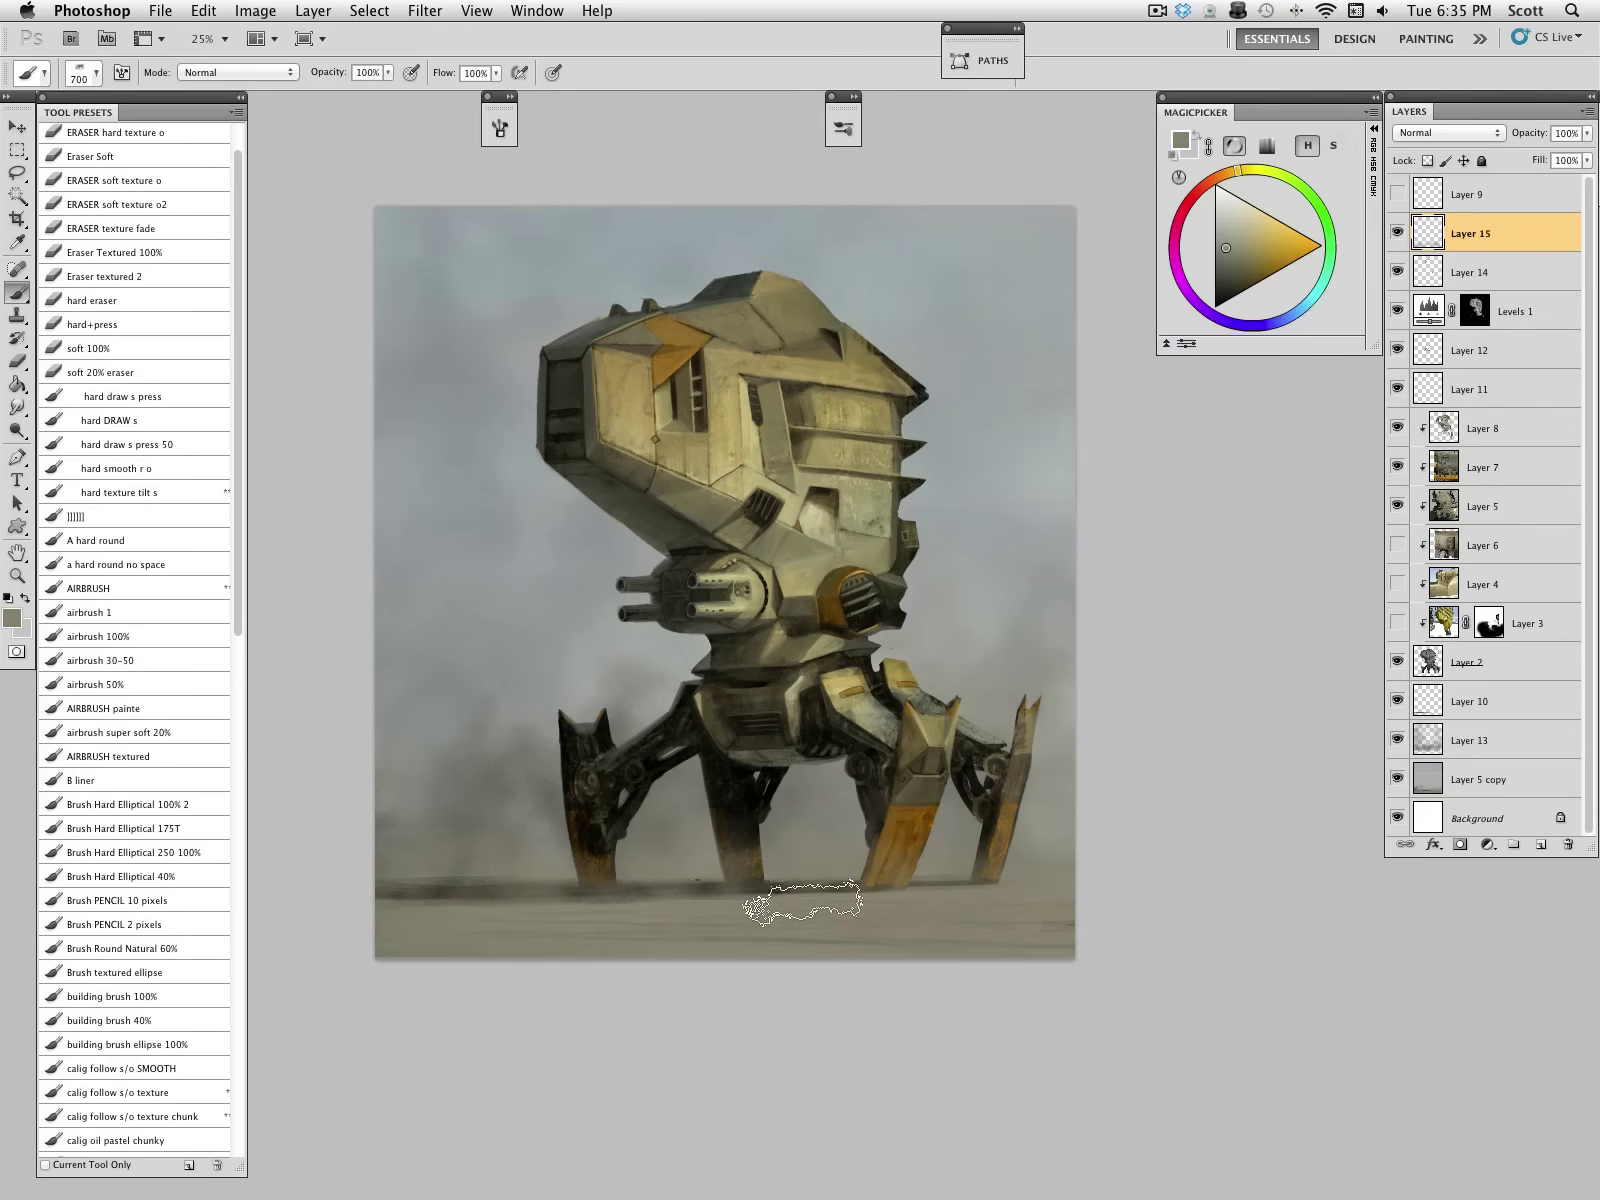
mouse_move(625, 812)
mouse_down()
mouse_move(404, 799)
mouse_move(792, 826)
mouse_move(1032, 787)
mouse_move(751, 891)
mouse_move(520, 905)
mouse_move(1070, 905)
mouse_move(517, 893)
mouse_up()
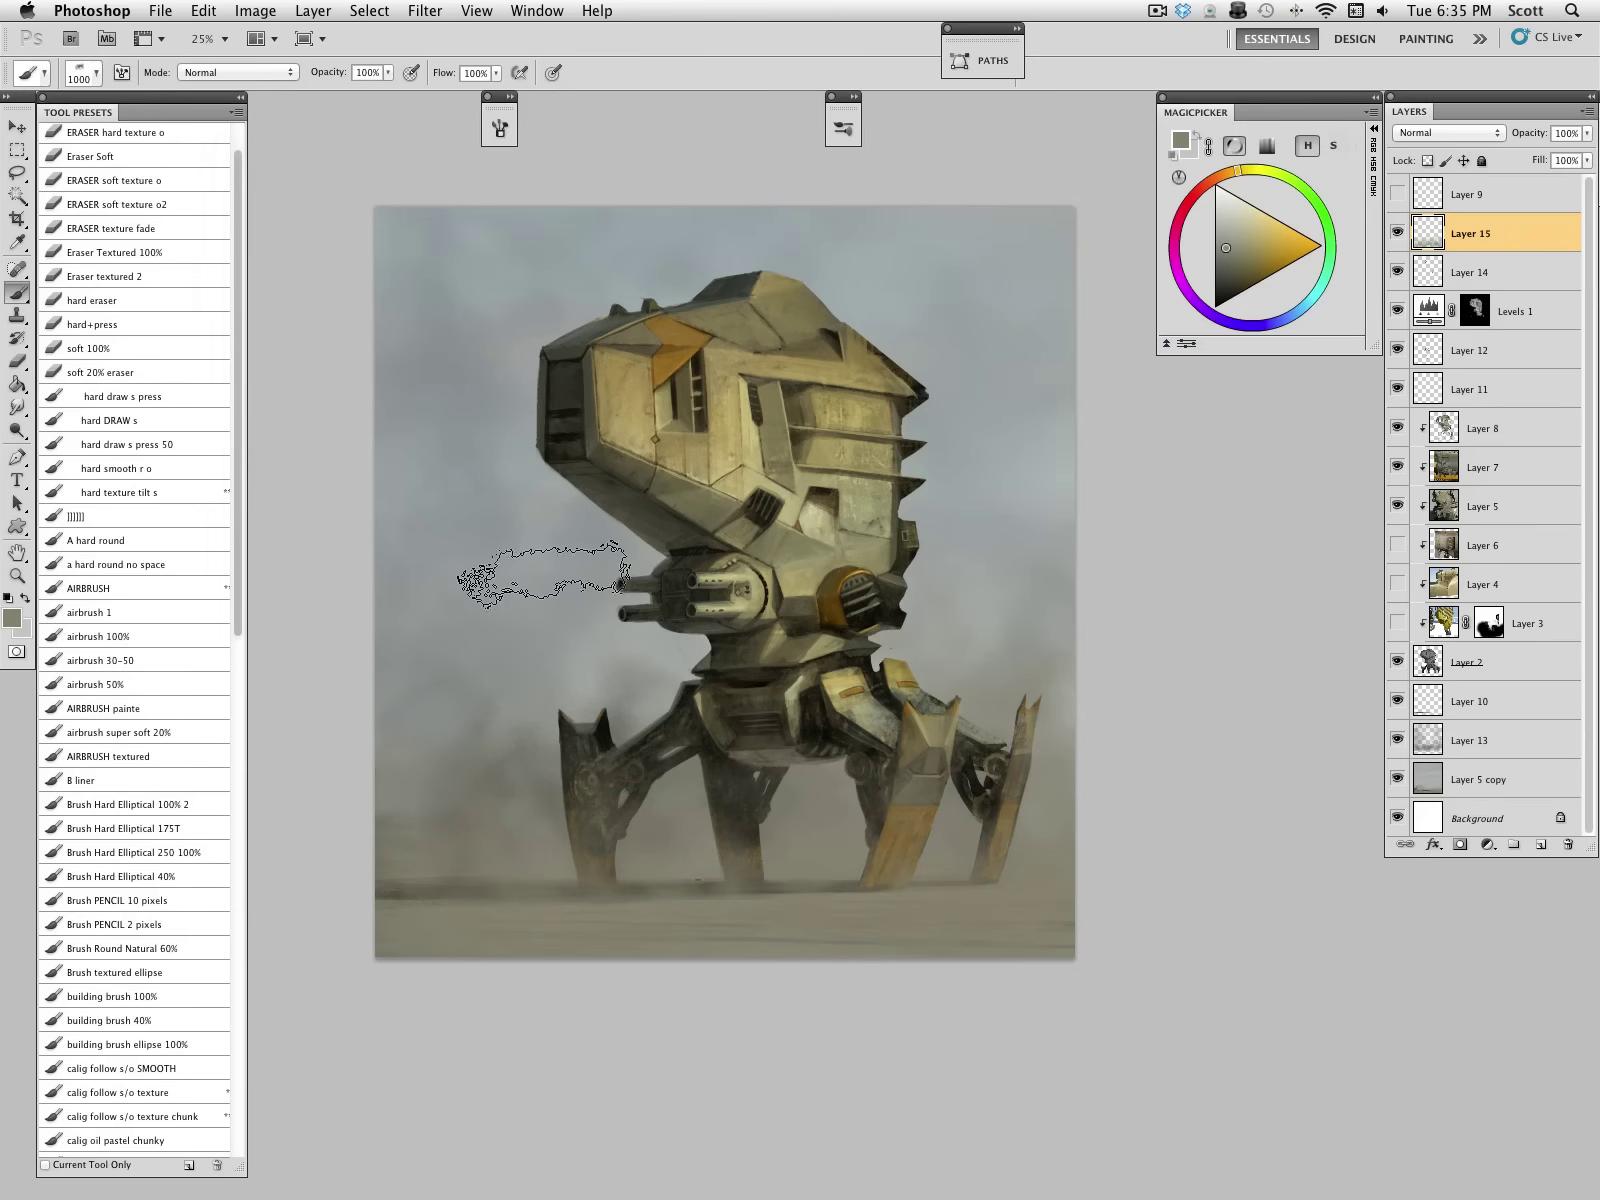
Step: Scatter pale yellowish debris specks around the legs on a new layer with a scattered particle brush at 1100 px
click(1541, 845)
drag(239, 600, 226, 1033)
scroll(226, 1033, down, 5)
click(190, 930)
drag(239, 708, 240, 280)
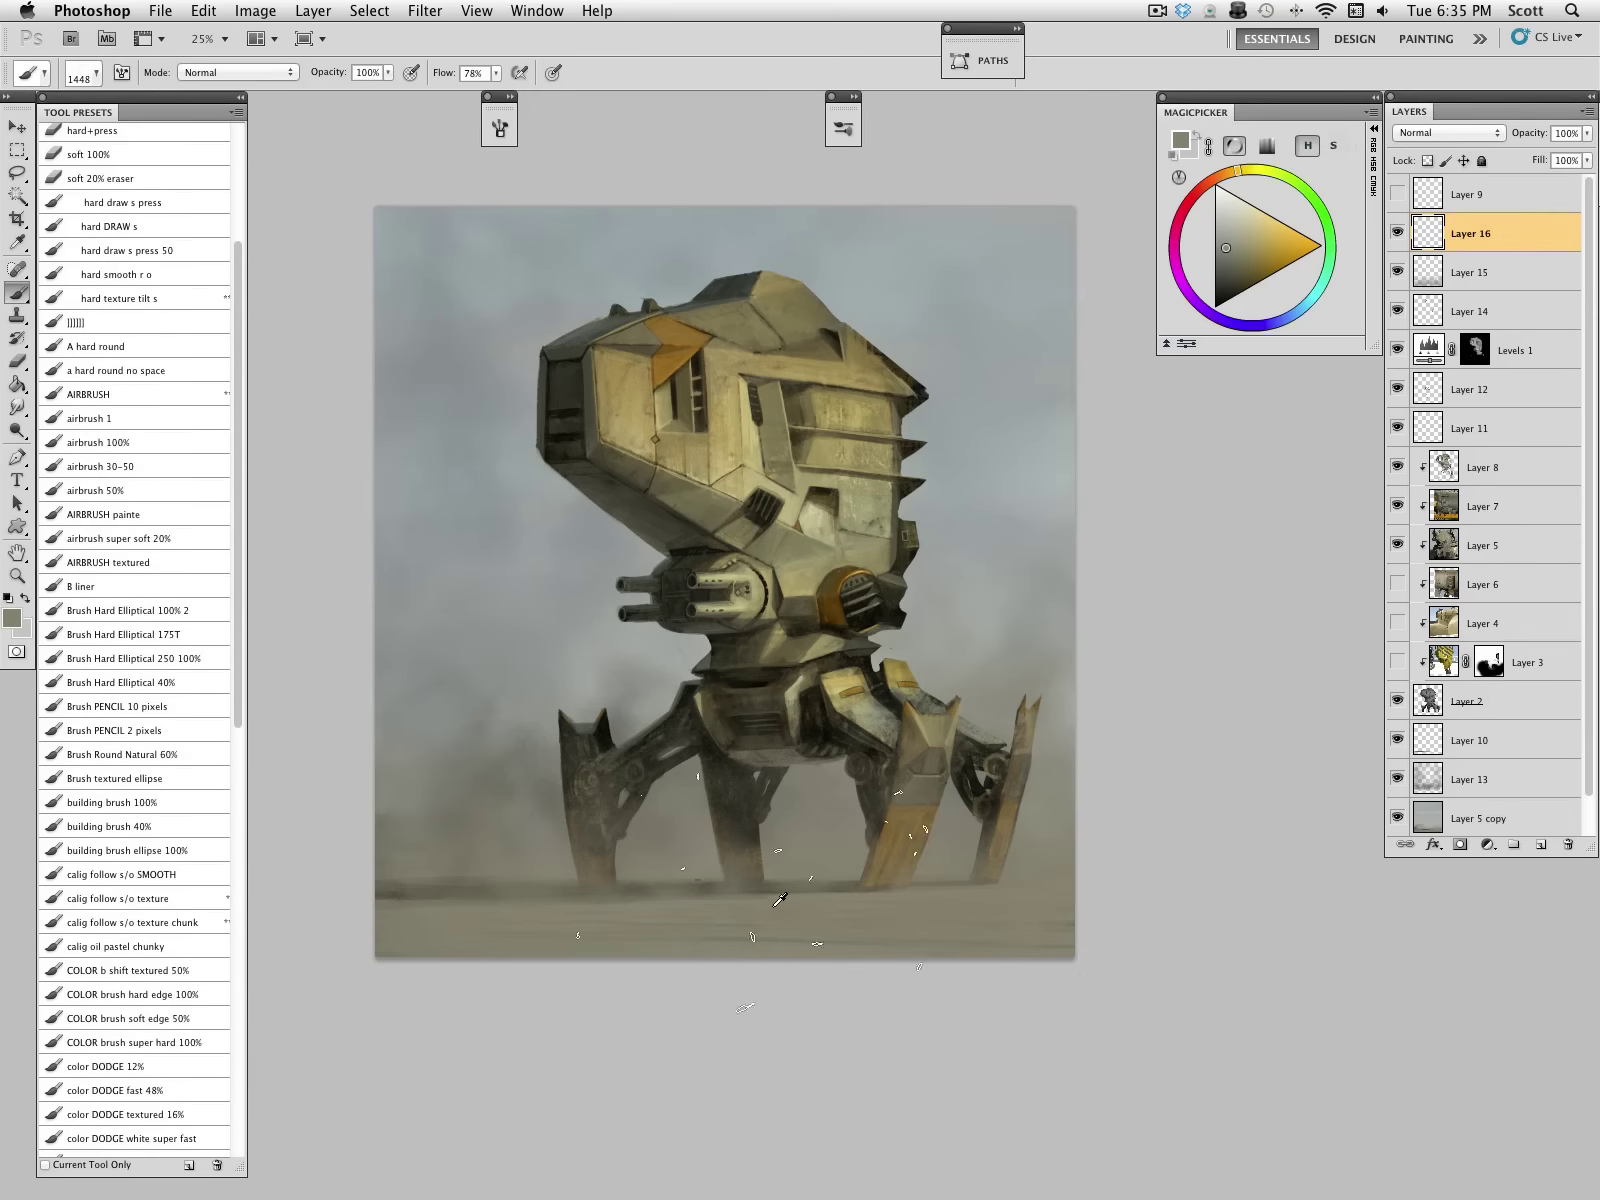
click(1234, 212)
key(bracketleft)
click(1224, 235)
click(1239, 220)
Step: Apply a Motion Blur to the Layer 16 debris at an angle of -8° and a distance of 31 pixels
click(425, 10)
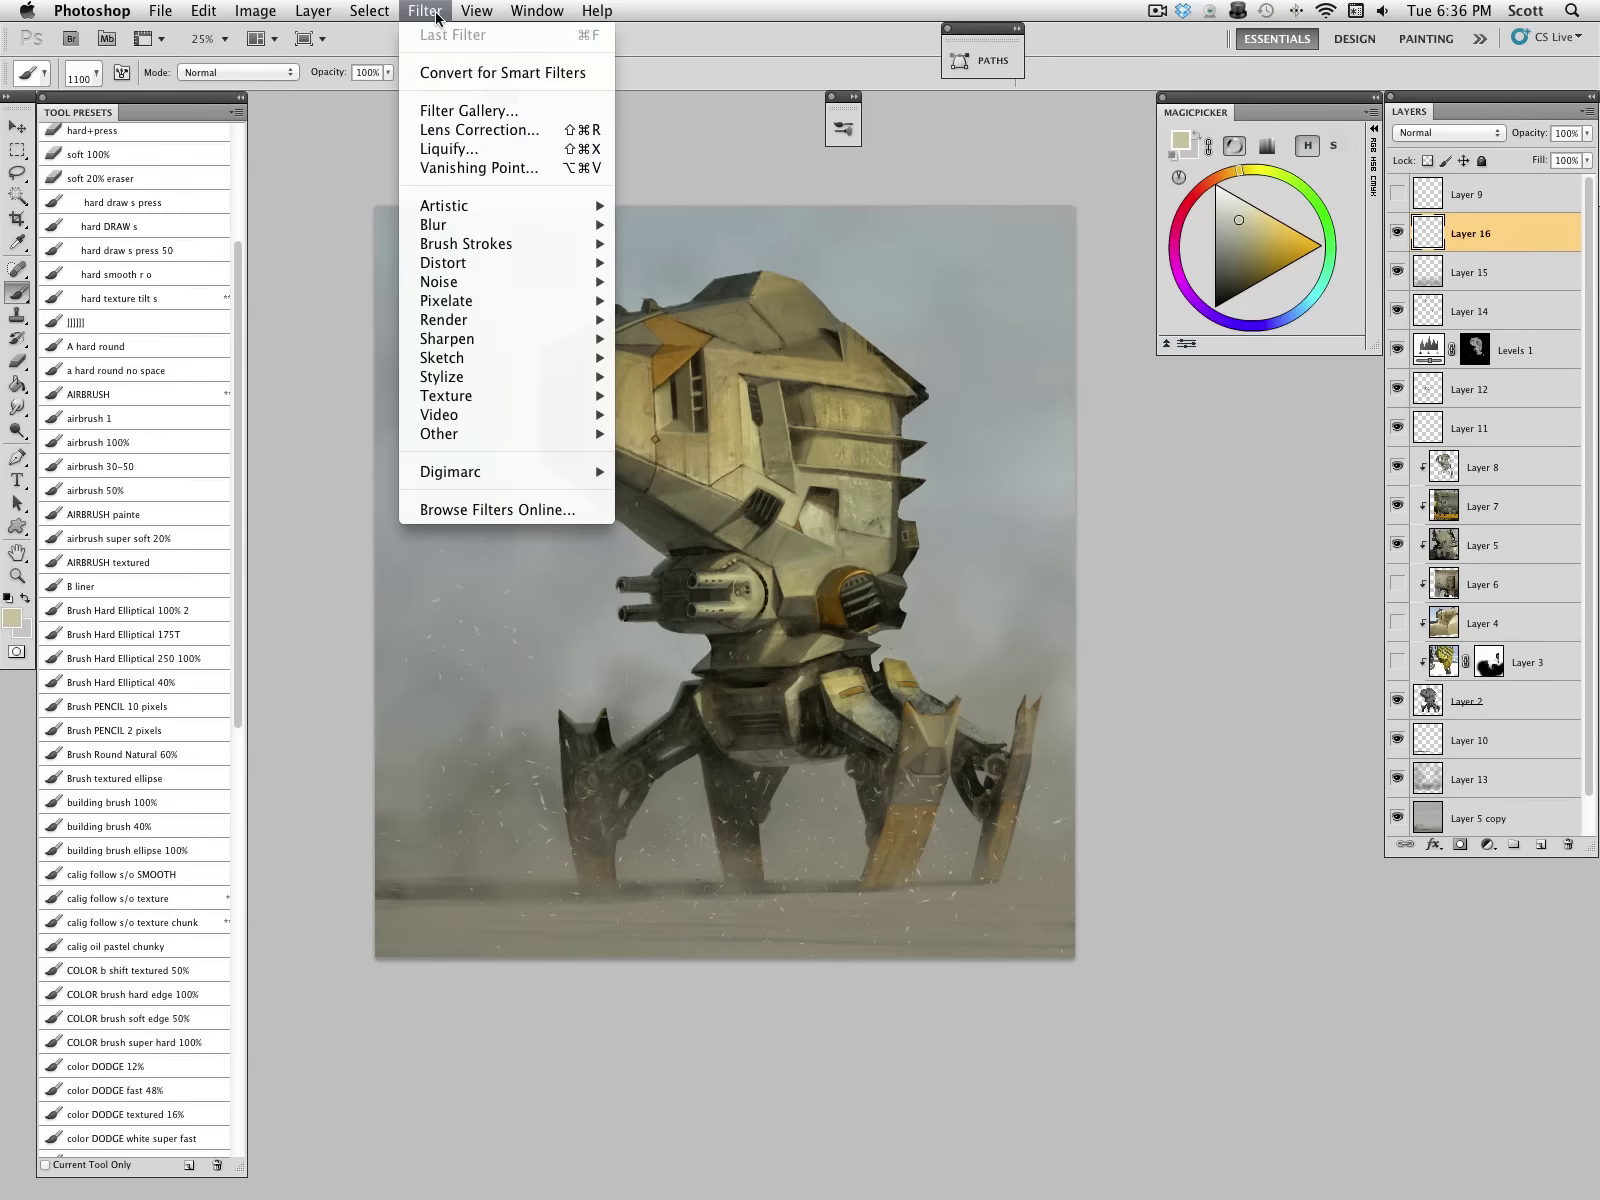
mouse_move(560, 229)
click(690, 341)
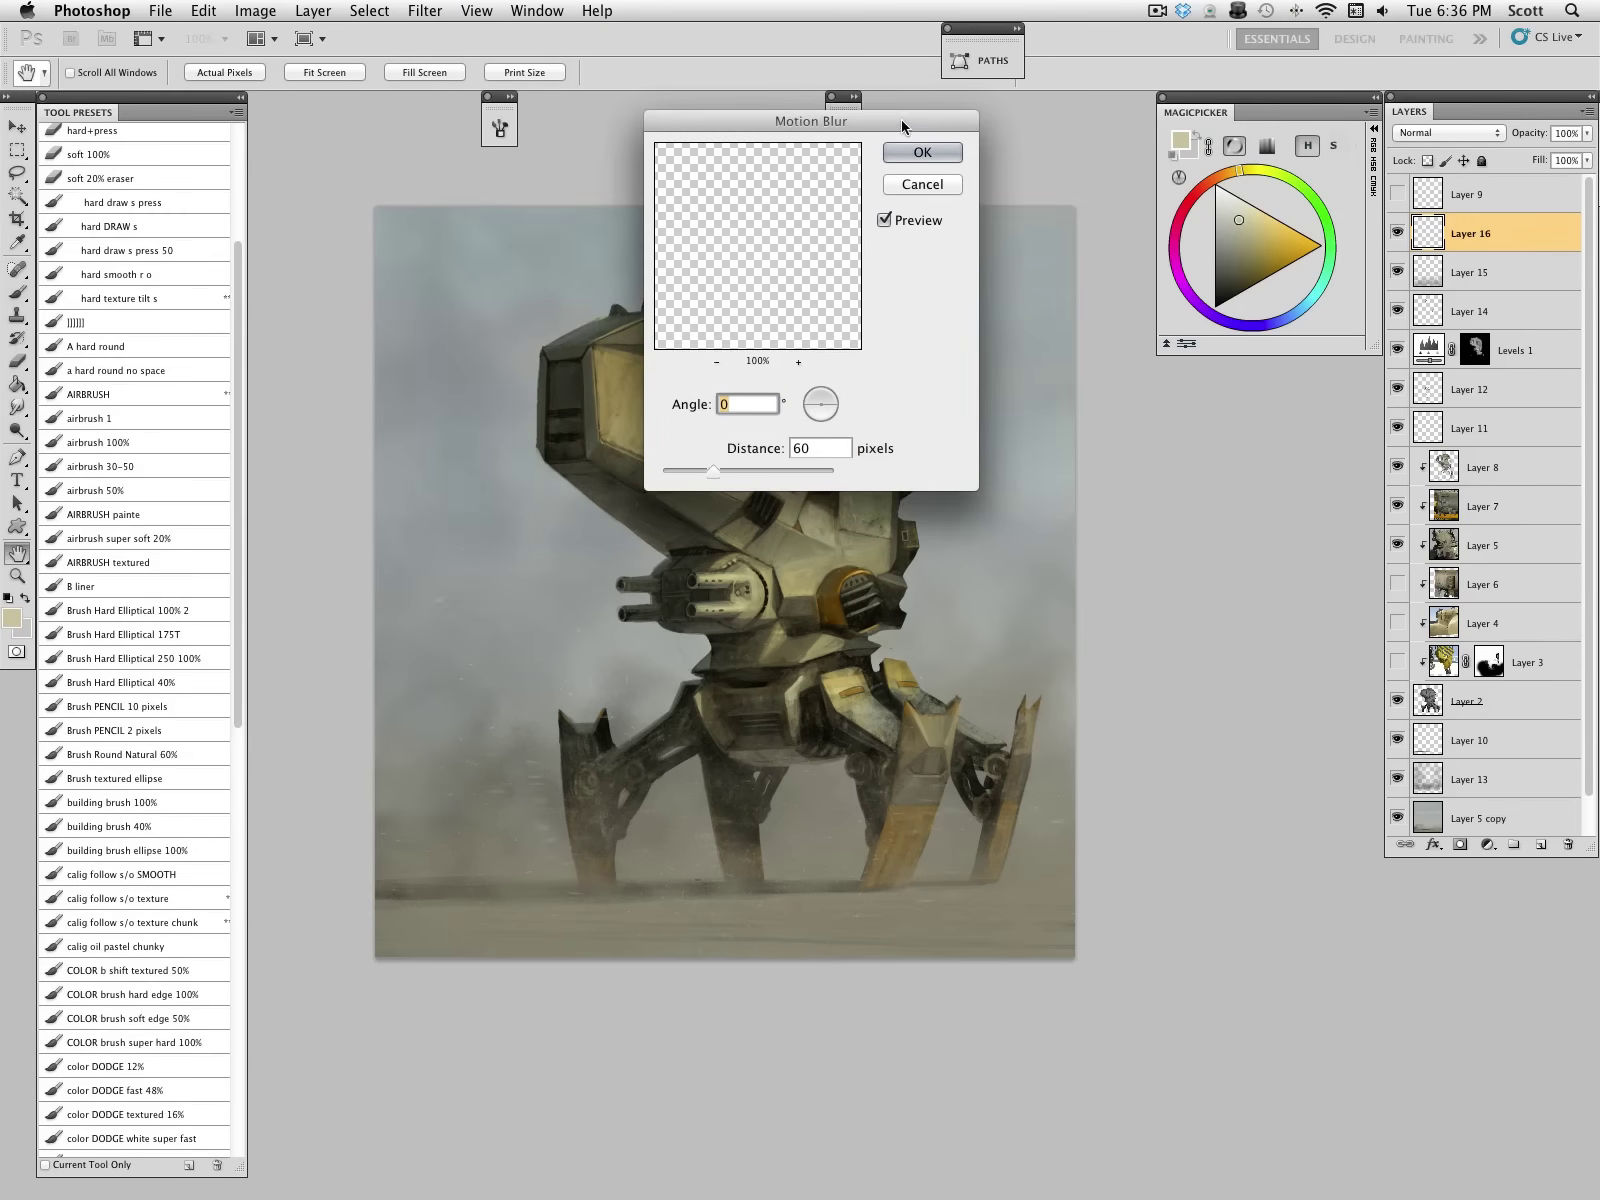
drag(810, 121, 955, 89)
drag(985, 376, 979, 371)
drag(859, 440, 833, 441)
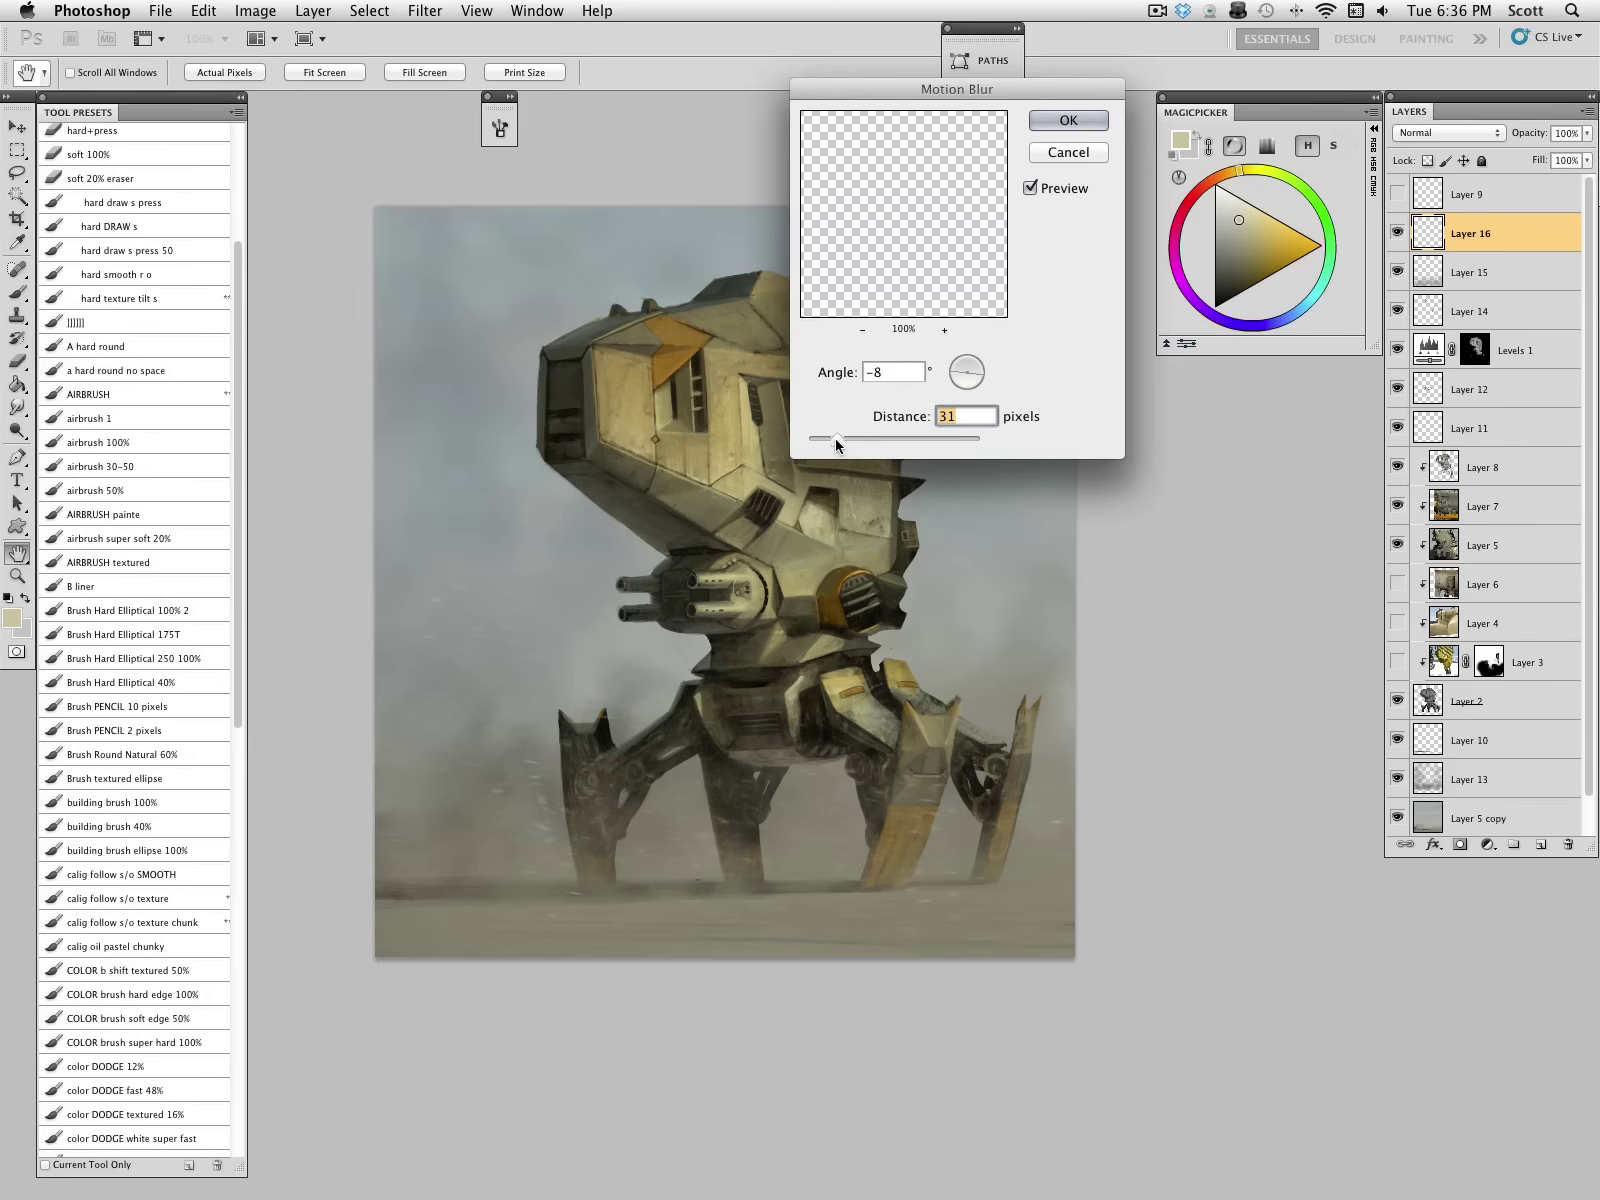
click(1080, 153)
Step: Scatter more pale debris specks around the legs on a new layer at 800 px and apply a slightly angled Motion Blur to them
click(1541, 845)
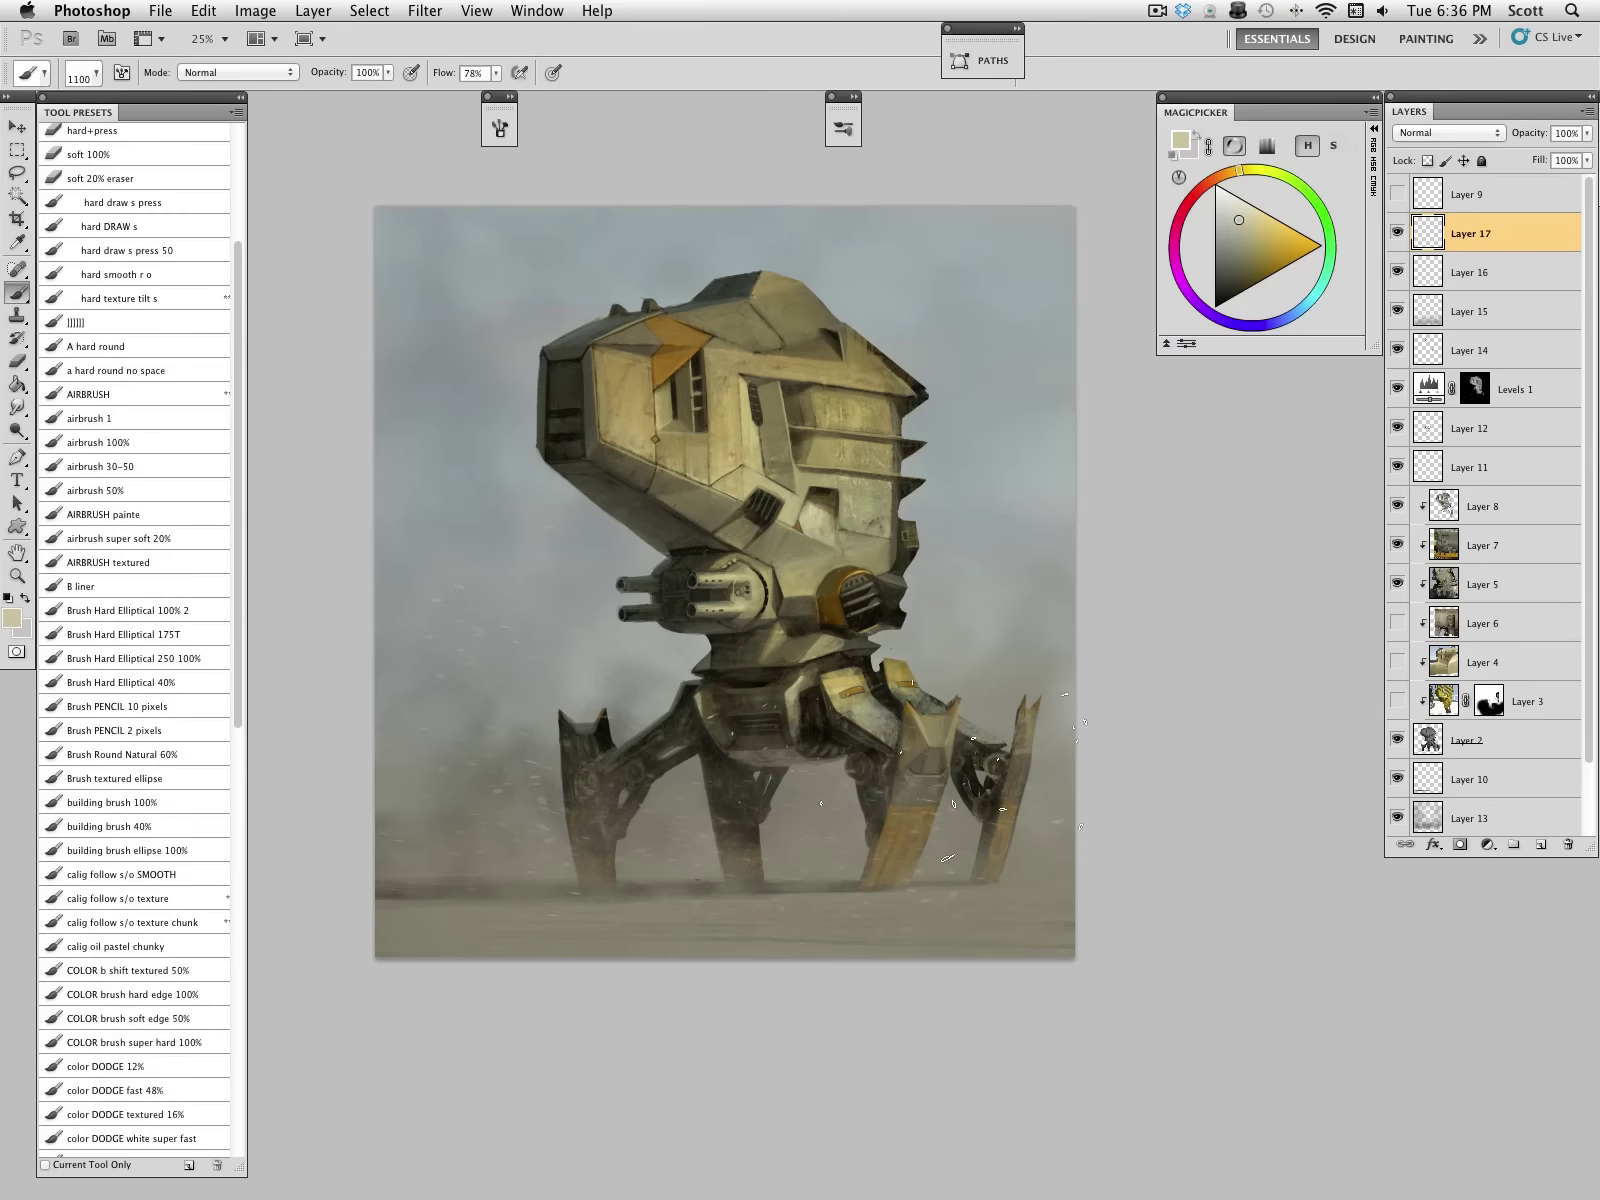
key(bracketright)
click(428, 12)
mouse_move(557, 228)
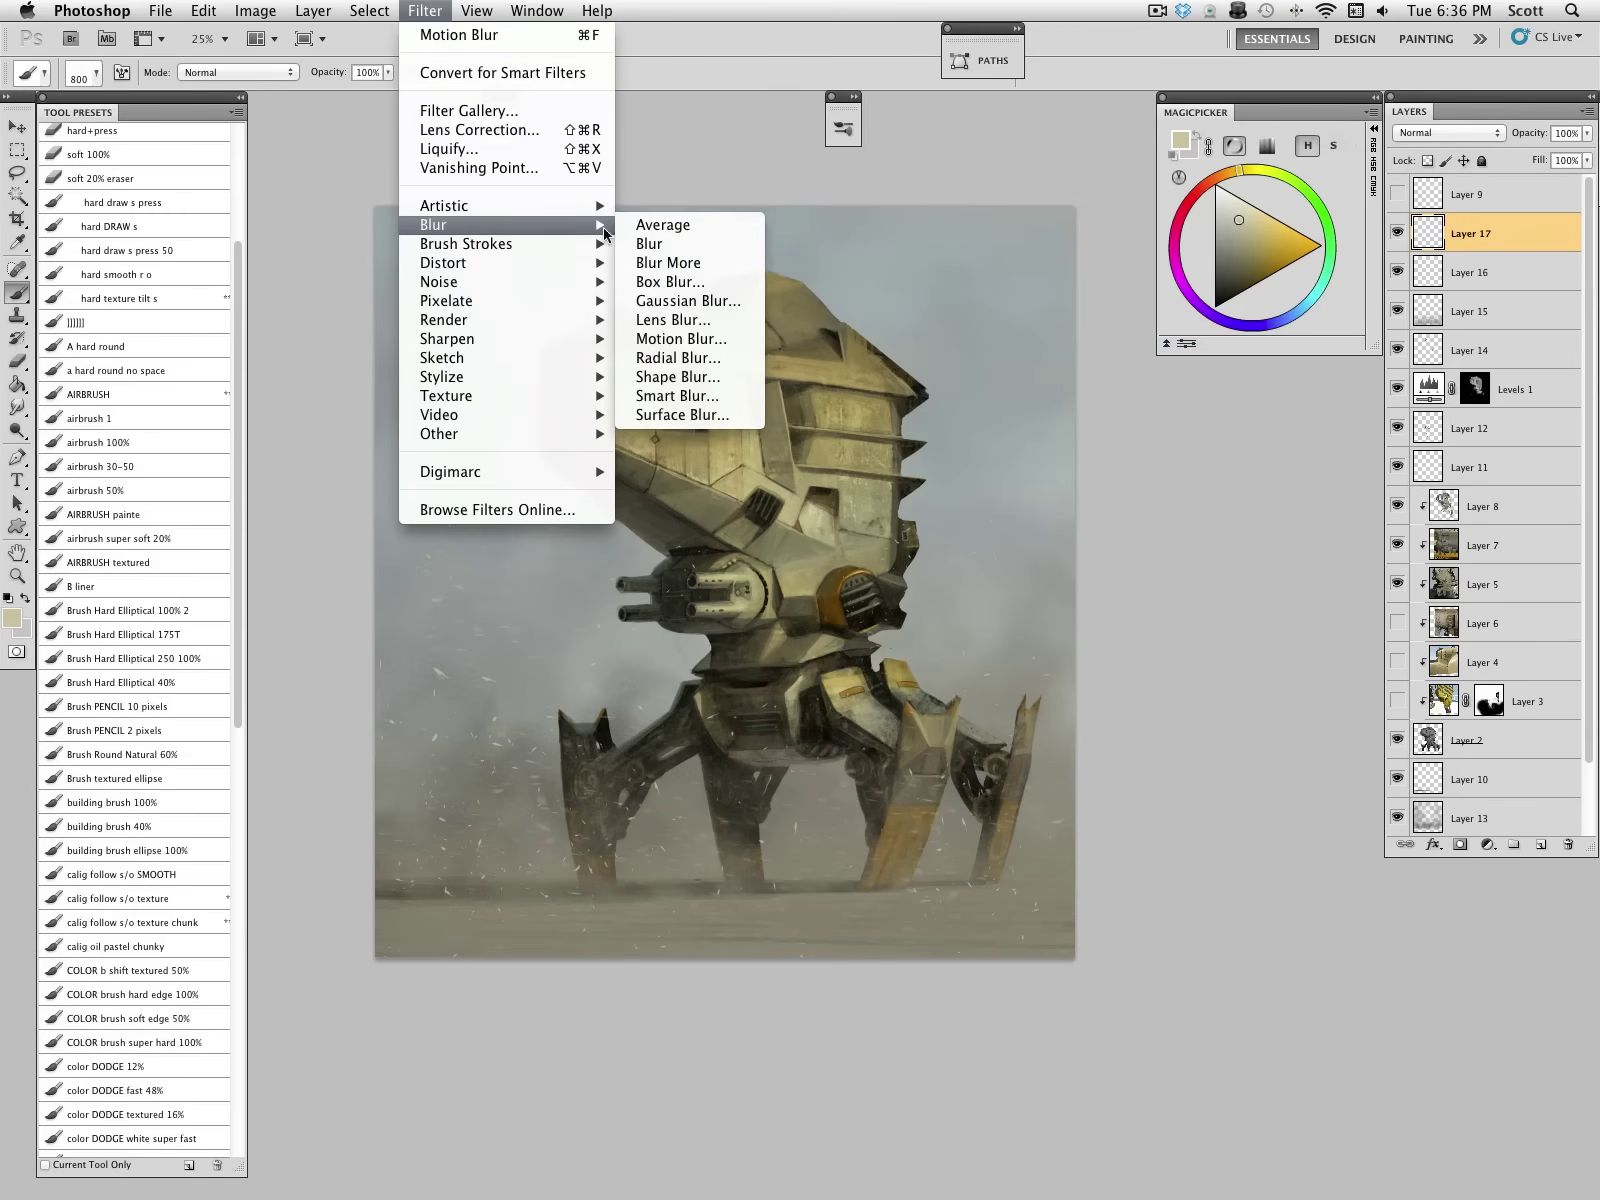
click(700, 340)
drag(977, 371, 980, 380)
drag(841, 441, 833, 444)
click(1068, 121)
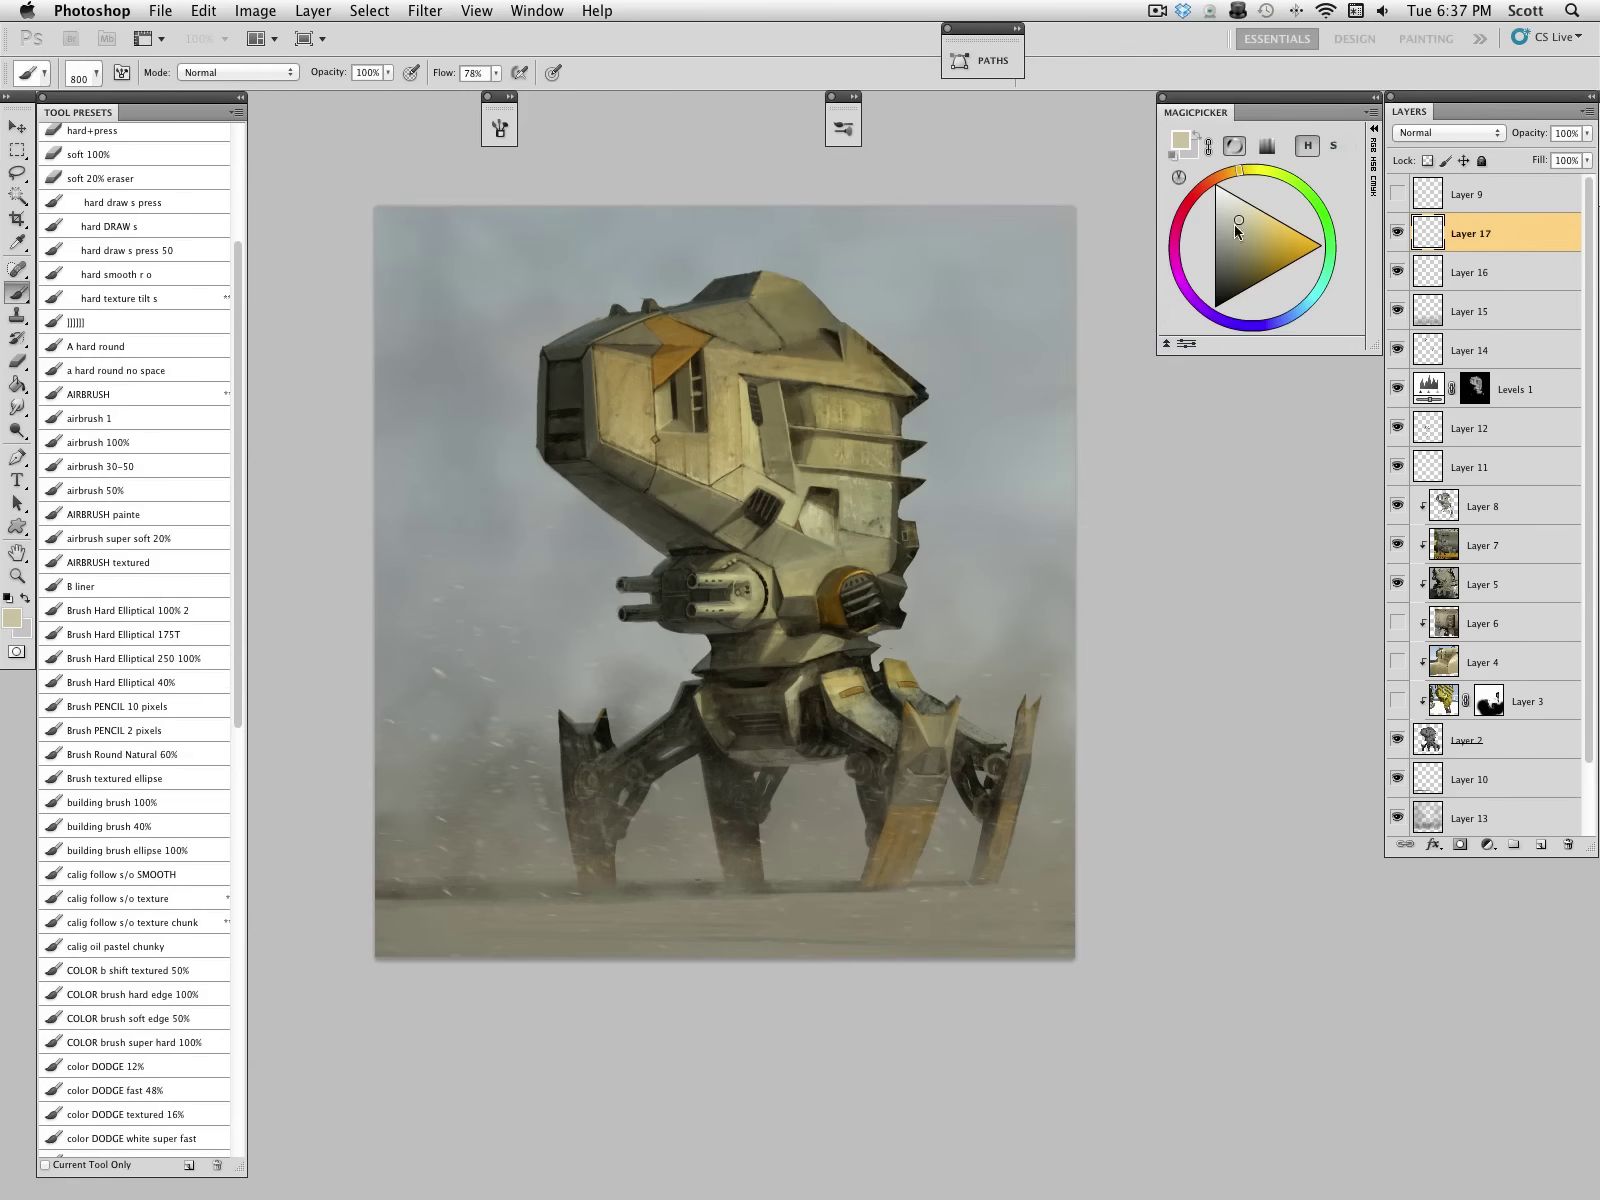
Step: Warp the new debris layer, stretching its sides past the canvas edges and pulling its upper-right corner inward and down
click(204, 11)
mouse_move(300, 453)
click(475, 590)
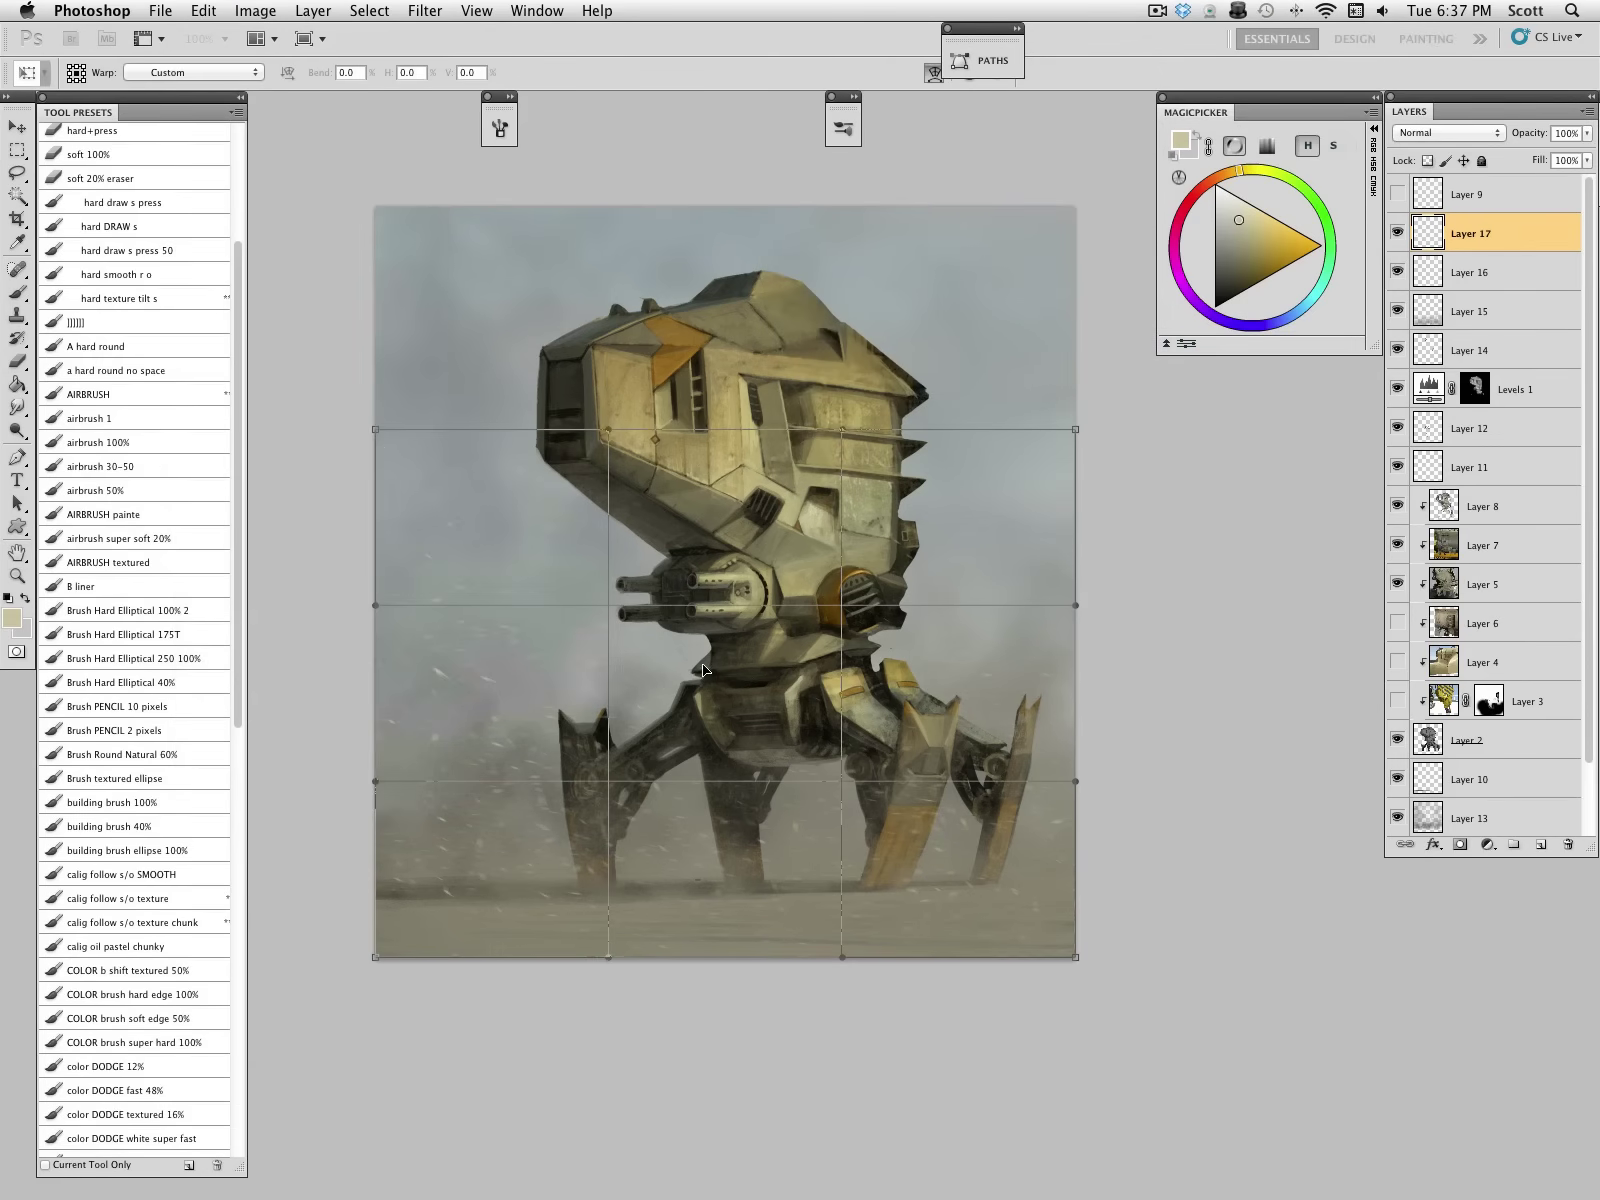
drag(371, 438, 294, 487)
drag(704, 503, 692, 447)
drag(370, 796, 310, 788)
drag(1073, 431, 988, 534)
drag(1062, 690, 1094, 695)
drag(1098, 840, 1225, 843)
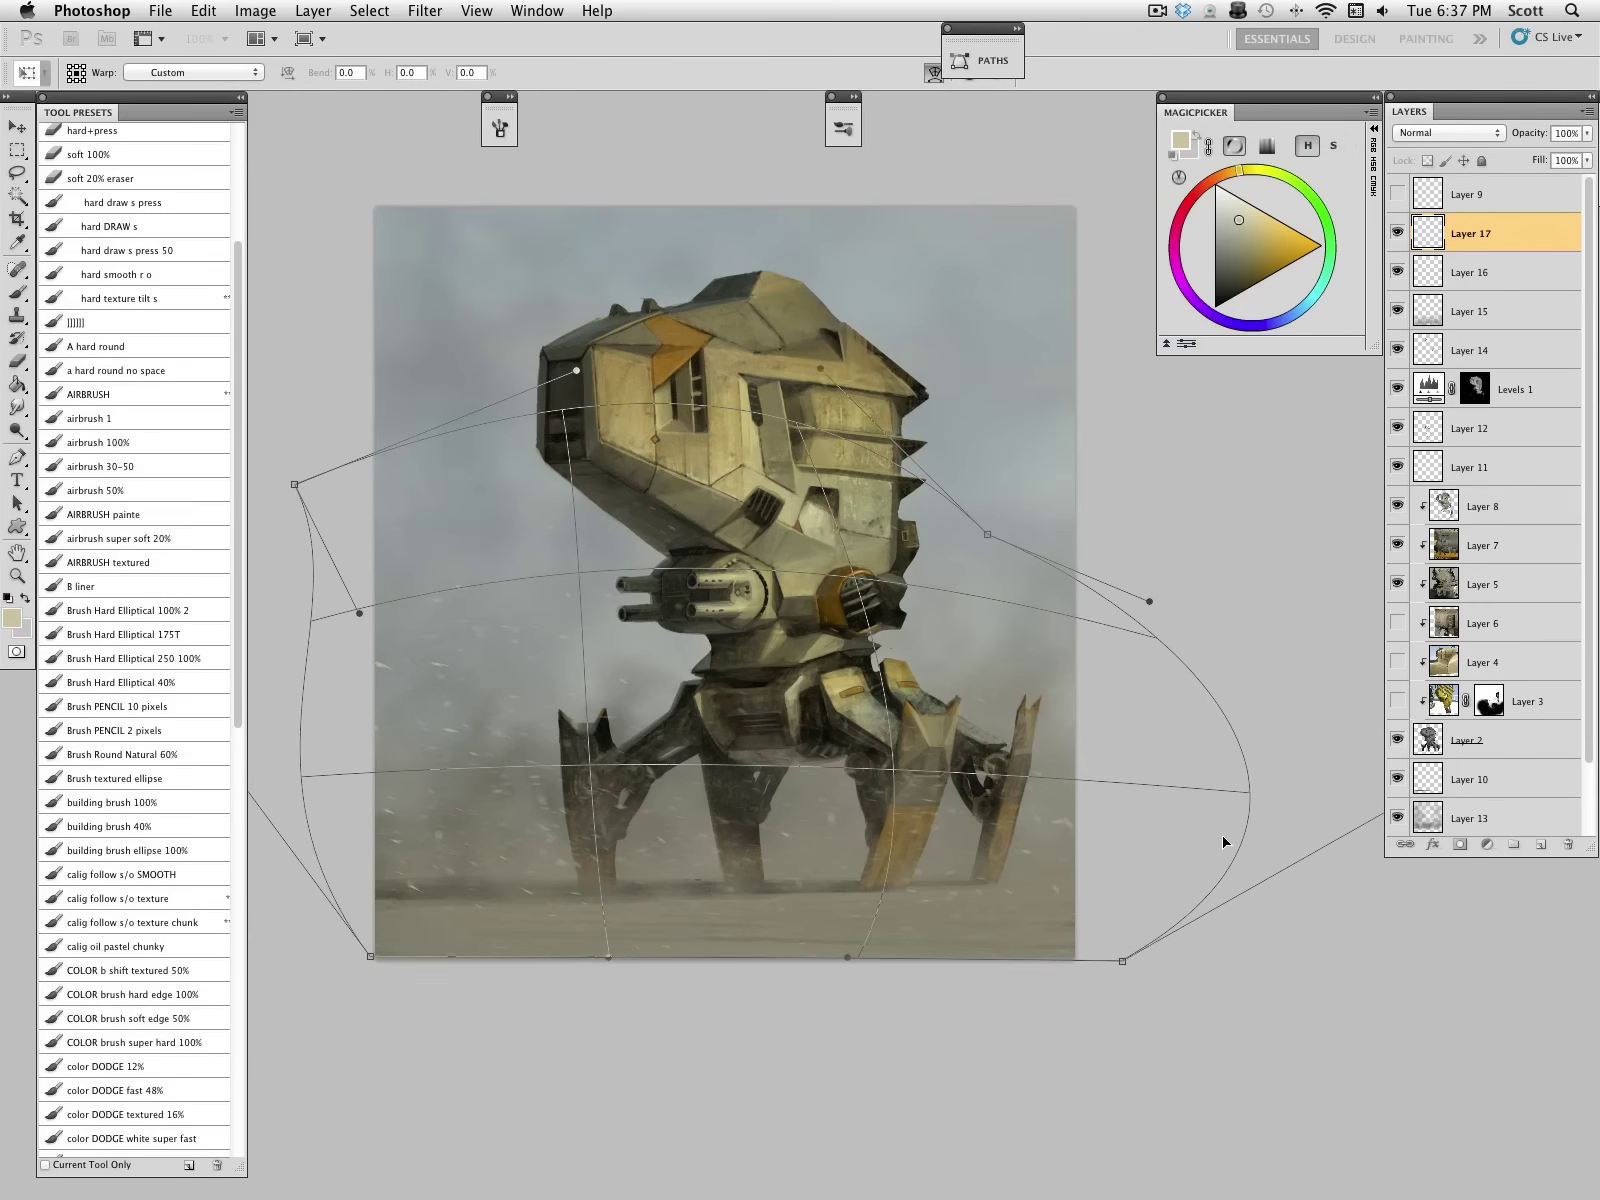
key(Return)
Step: Warp the Layer 16 debris, stretching its left side far beyond the canvas and lowering its upper-right corner
click(1418, 272)
click(203, 10)
mouse_move(357, 460)
click(482, 590)
drag(374, 482, 191, 440)
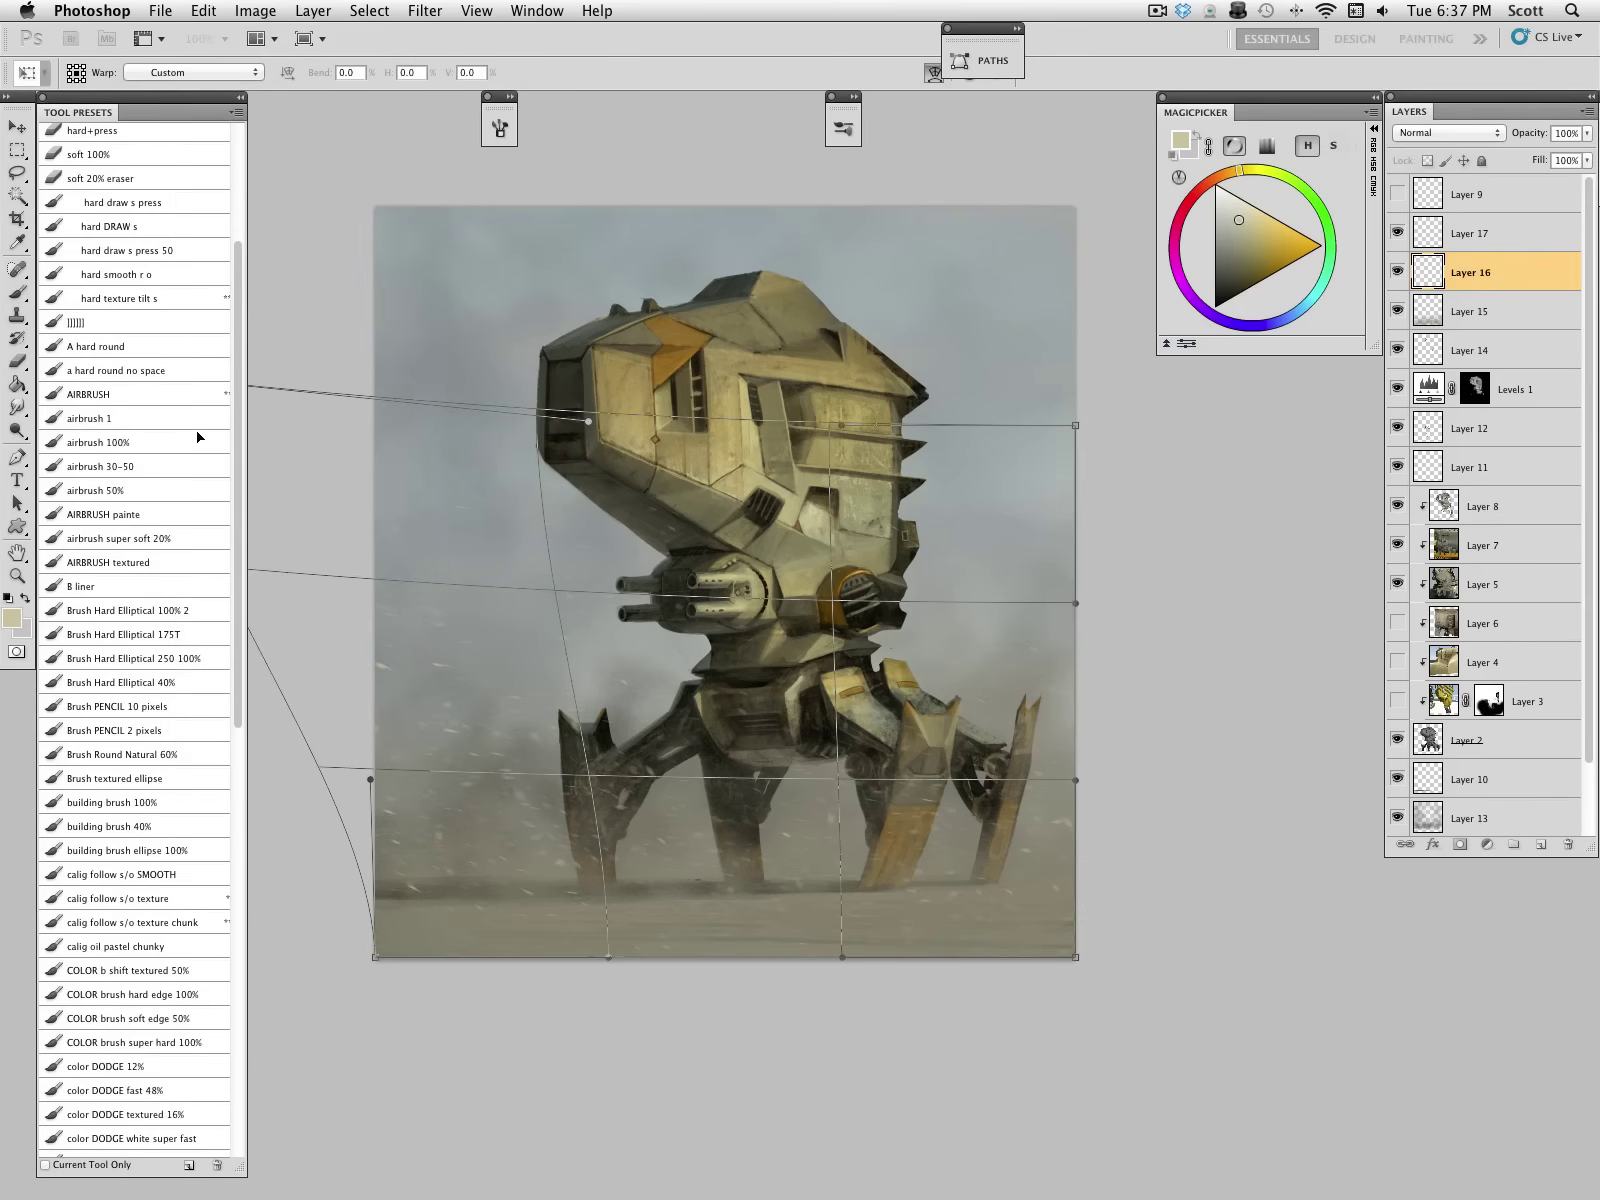
drag(295, 609, 236, 537)
drag(338, 820, 320, 877)
drag(364, 981, 299, 956)
drag(1035, 483, 1036, 607)
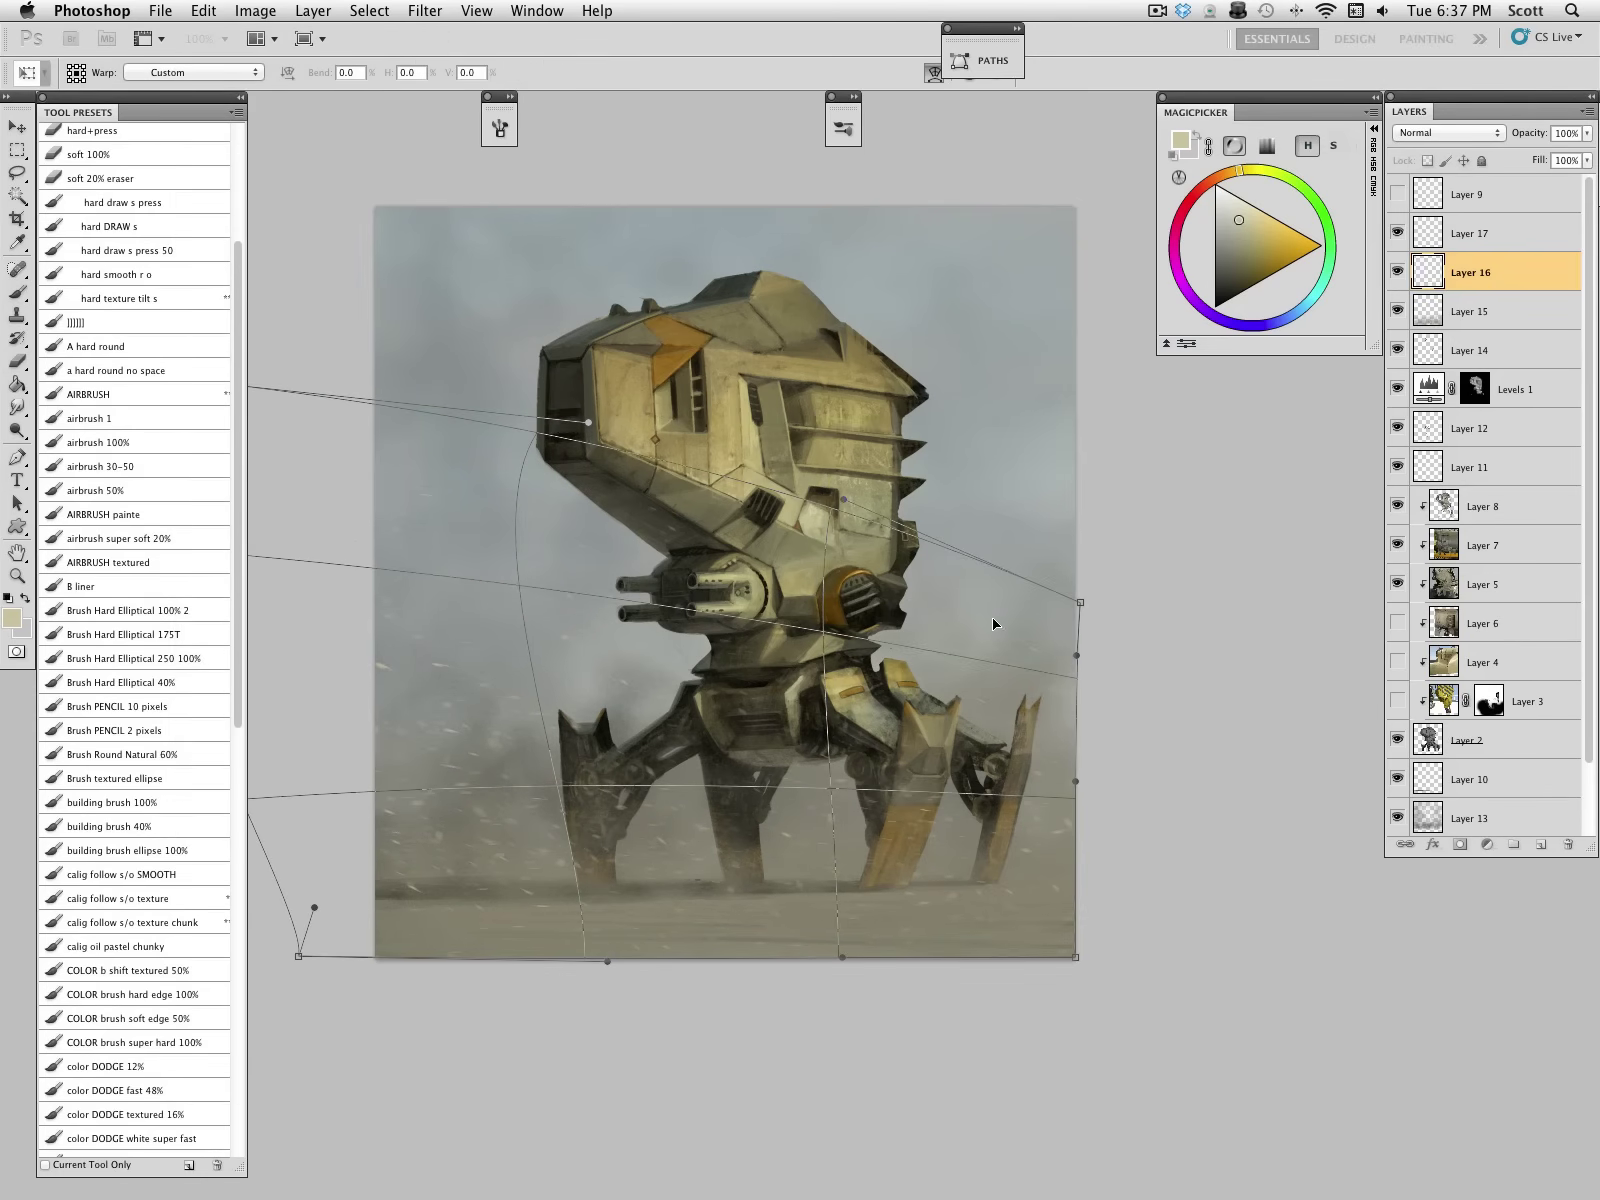
key(Return)
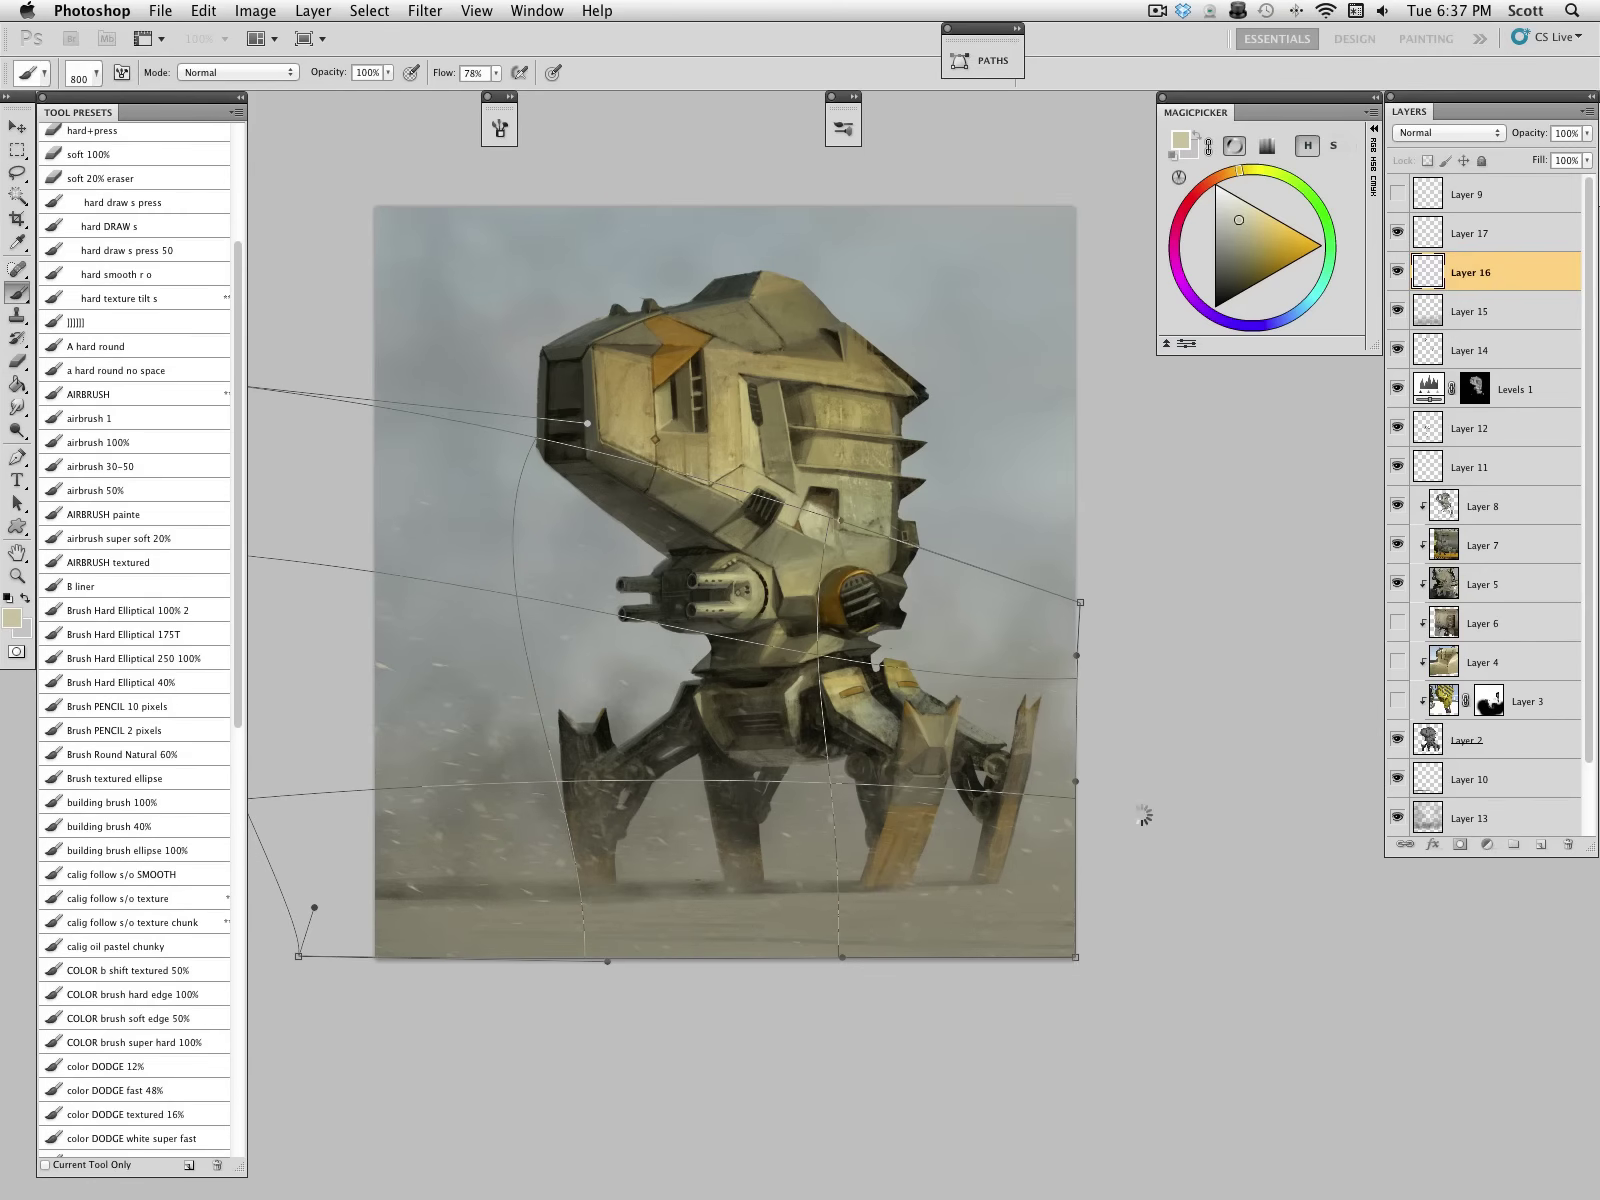
drag(966, 653, 994, 653)
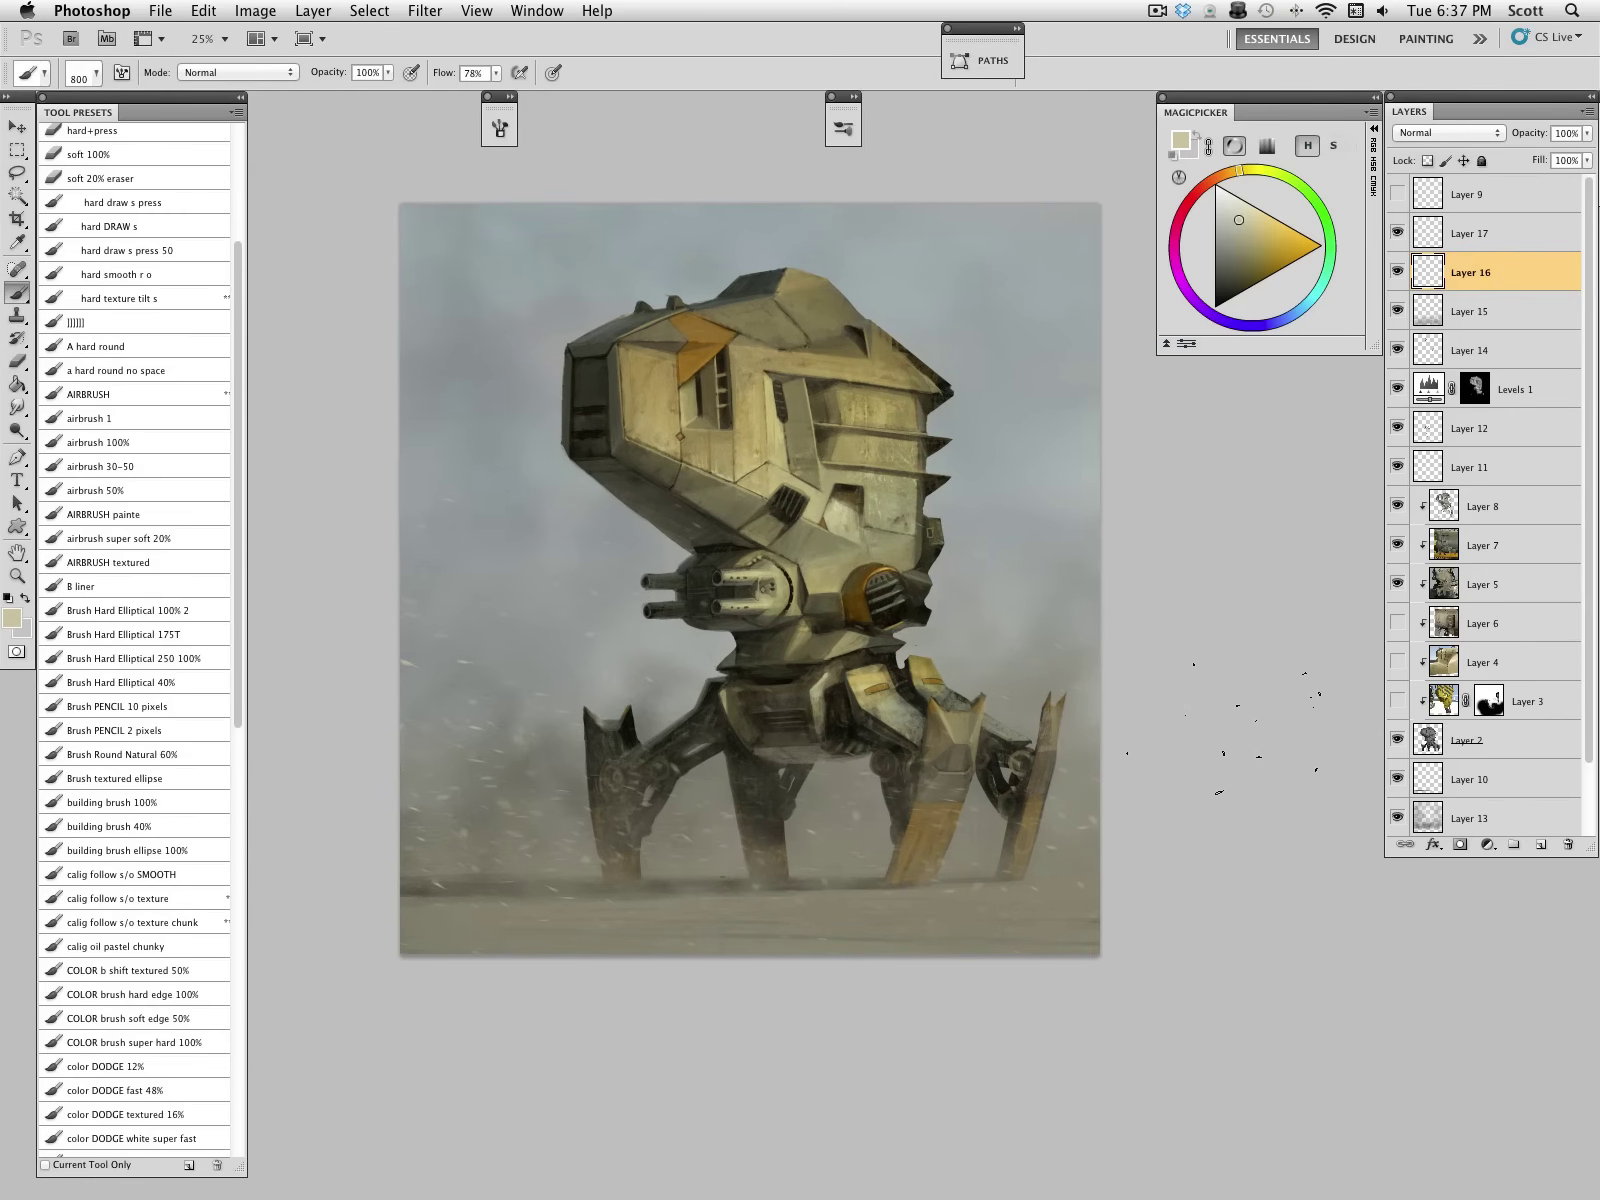
drag(1092, 715, 1144, 718)
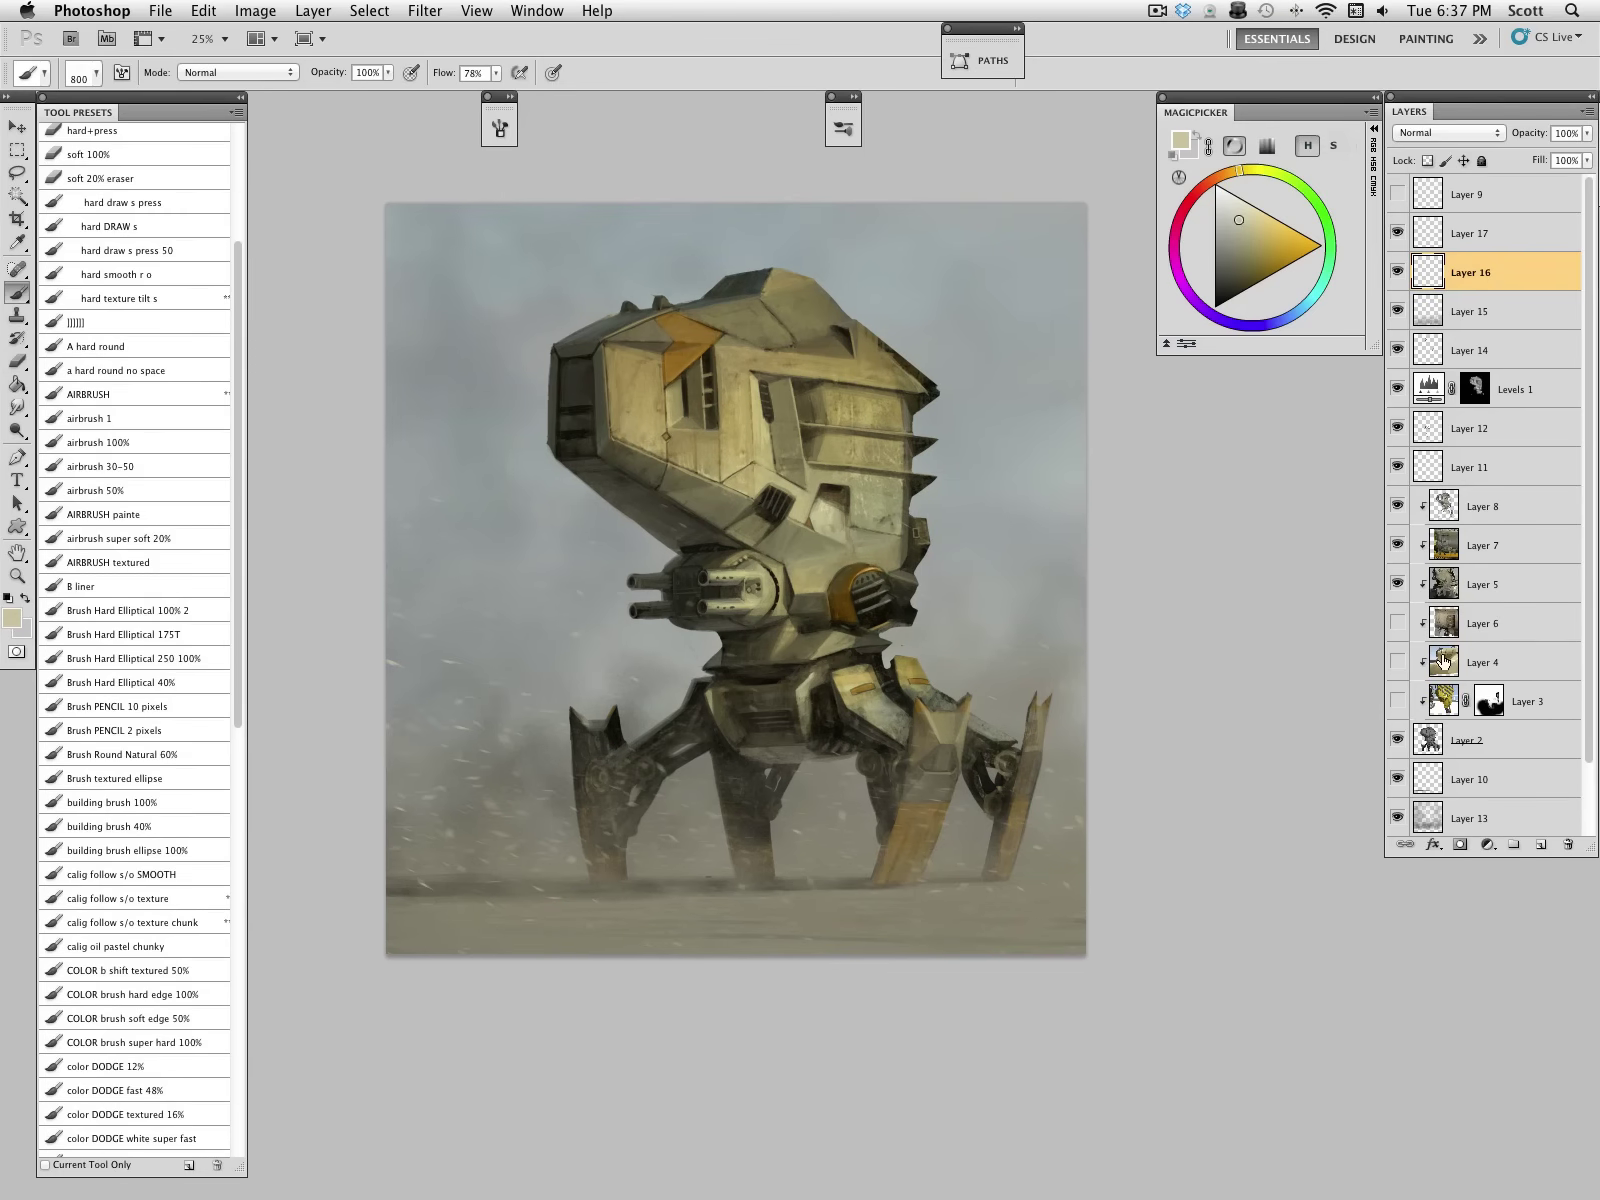
Step: Add a new layer directly above Layer 5 copy and choose the Gradient tool
scroll(1573, 774, down, 2)
click(1571, 774)
click(1541, 845)
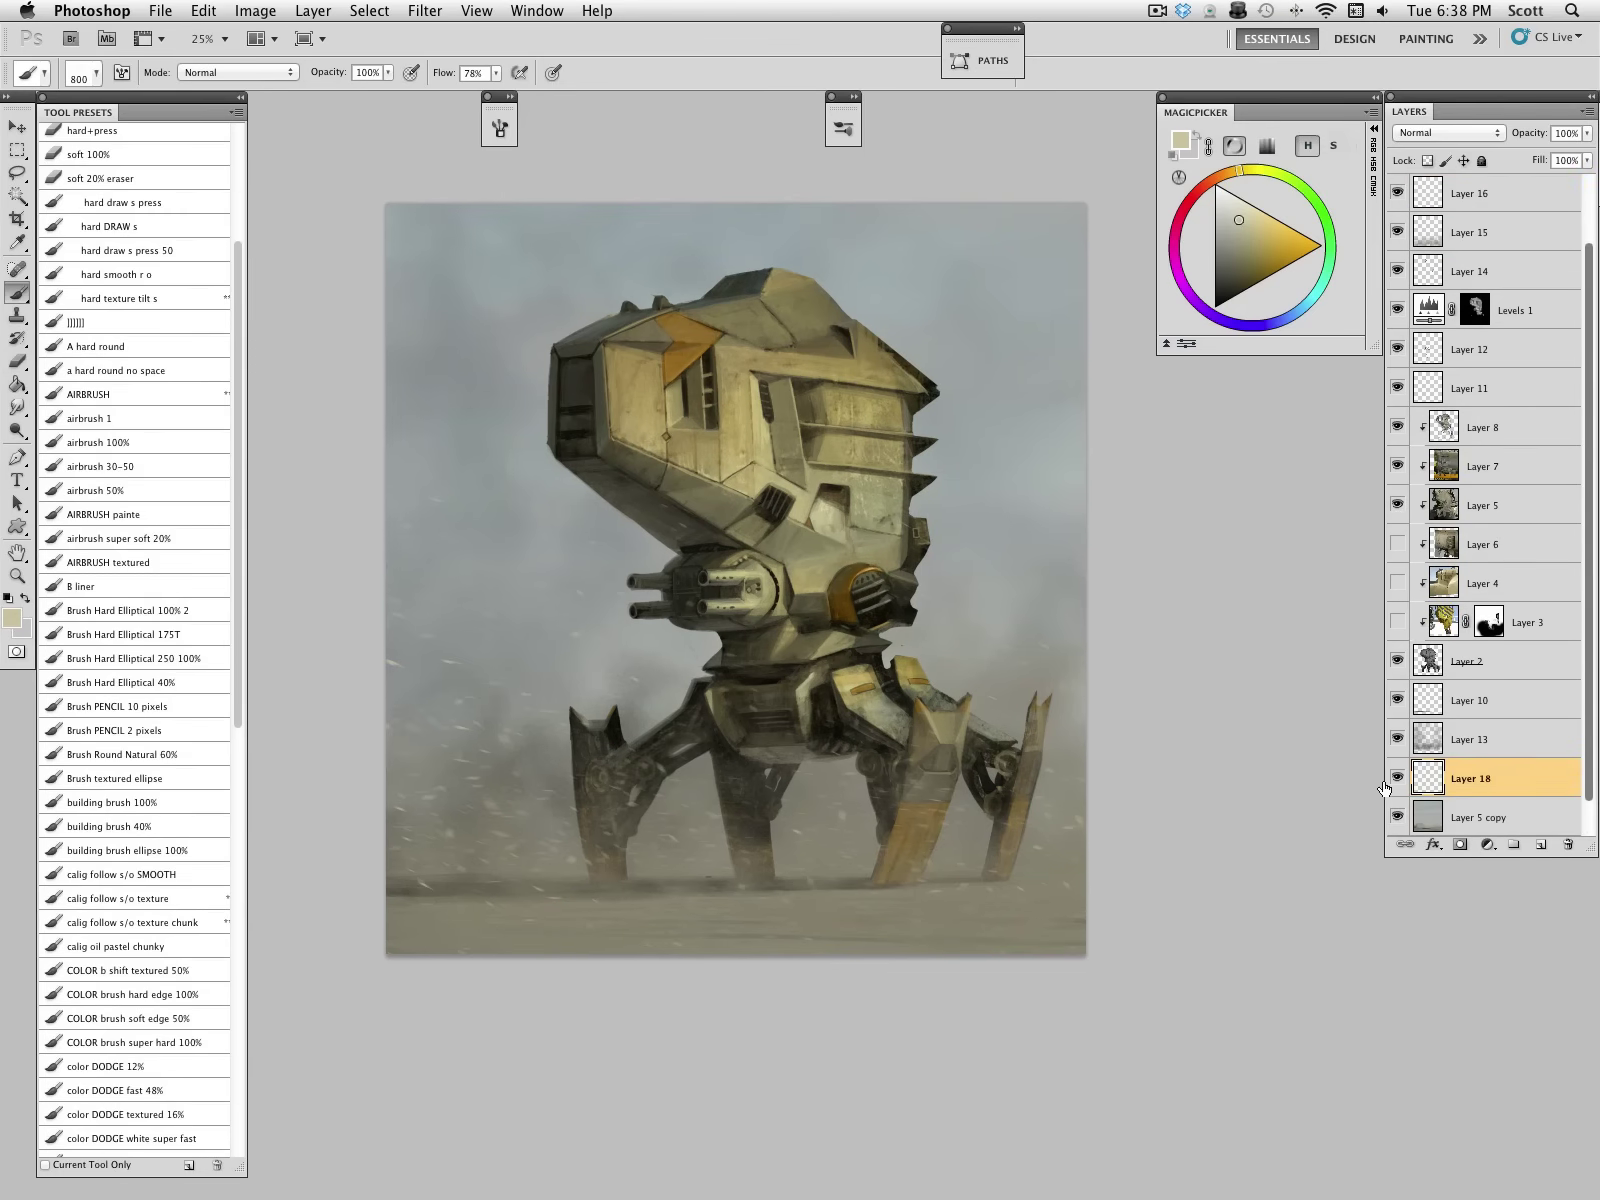
click(17, 386)
click(17, 363)
click(16, 386)
drag(15, 385, 90, 388)
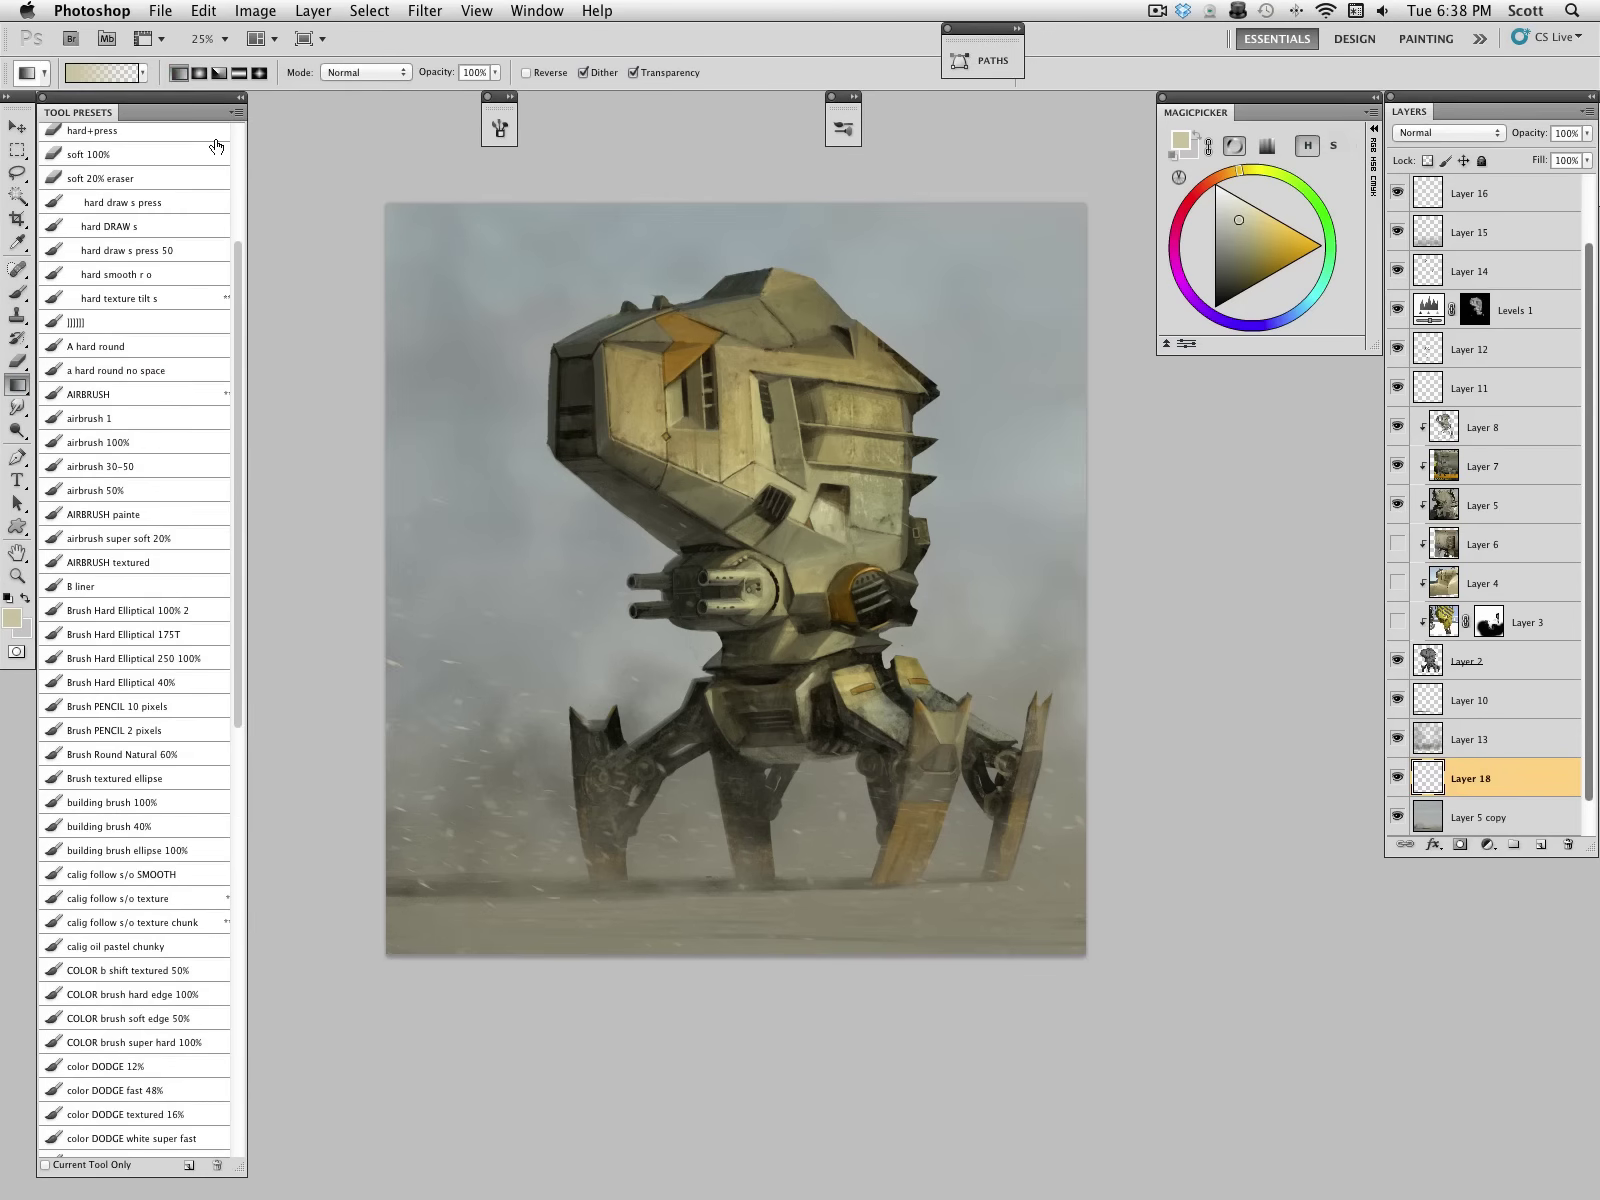
Step: Sample the sky grey, shift it to a more saturated blue, and lay a gradient fading from the sky down to the ground
alt+click(560, 229)
drag(1298, 308, 1292, 312)
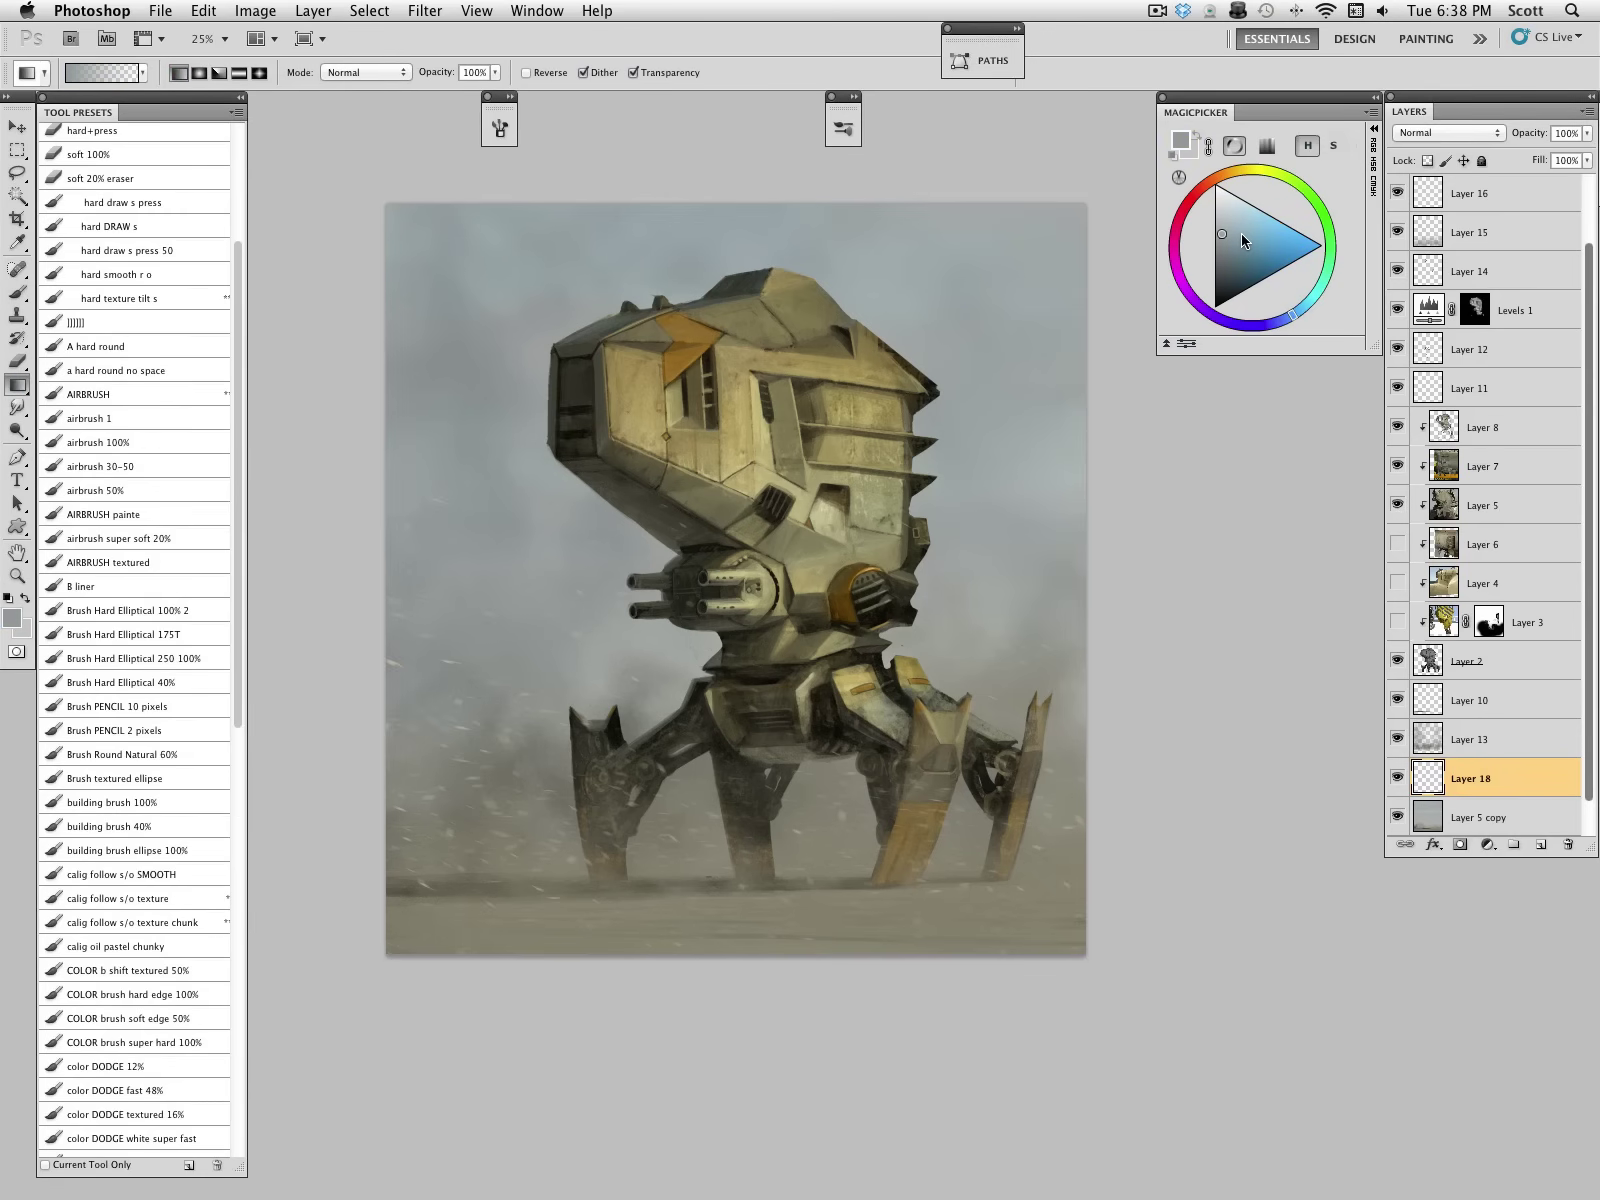
drag(1291, 315, 1282, 320)
drag(687, 189, 715, 833)
Step: Set the blue gradient layer's blend mode to Color and its opacity to 77%
click(1485, 134)
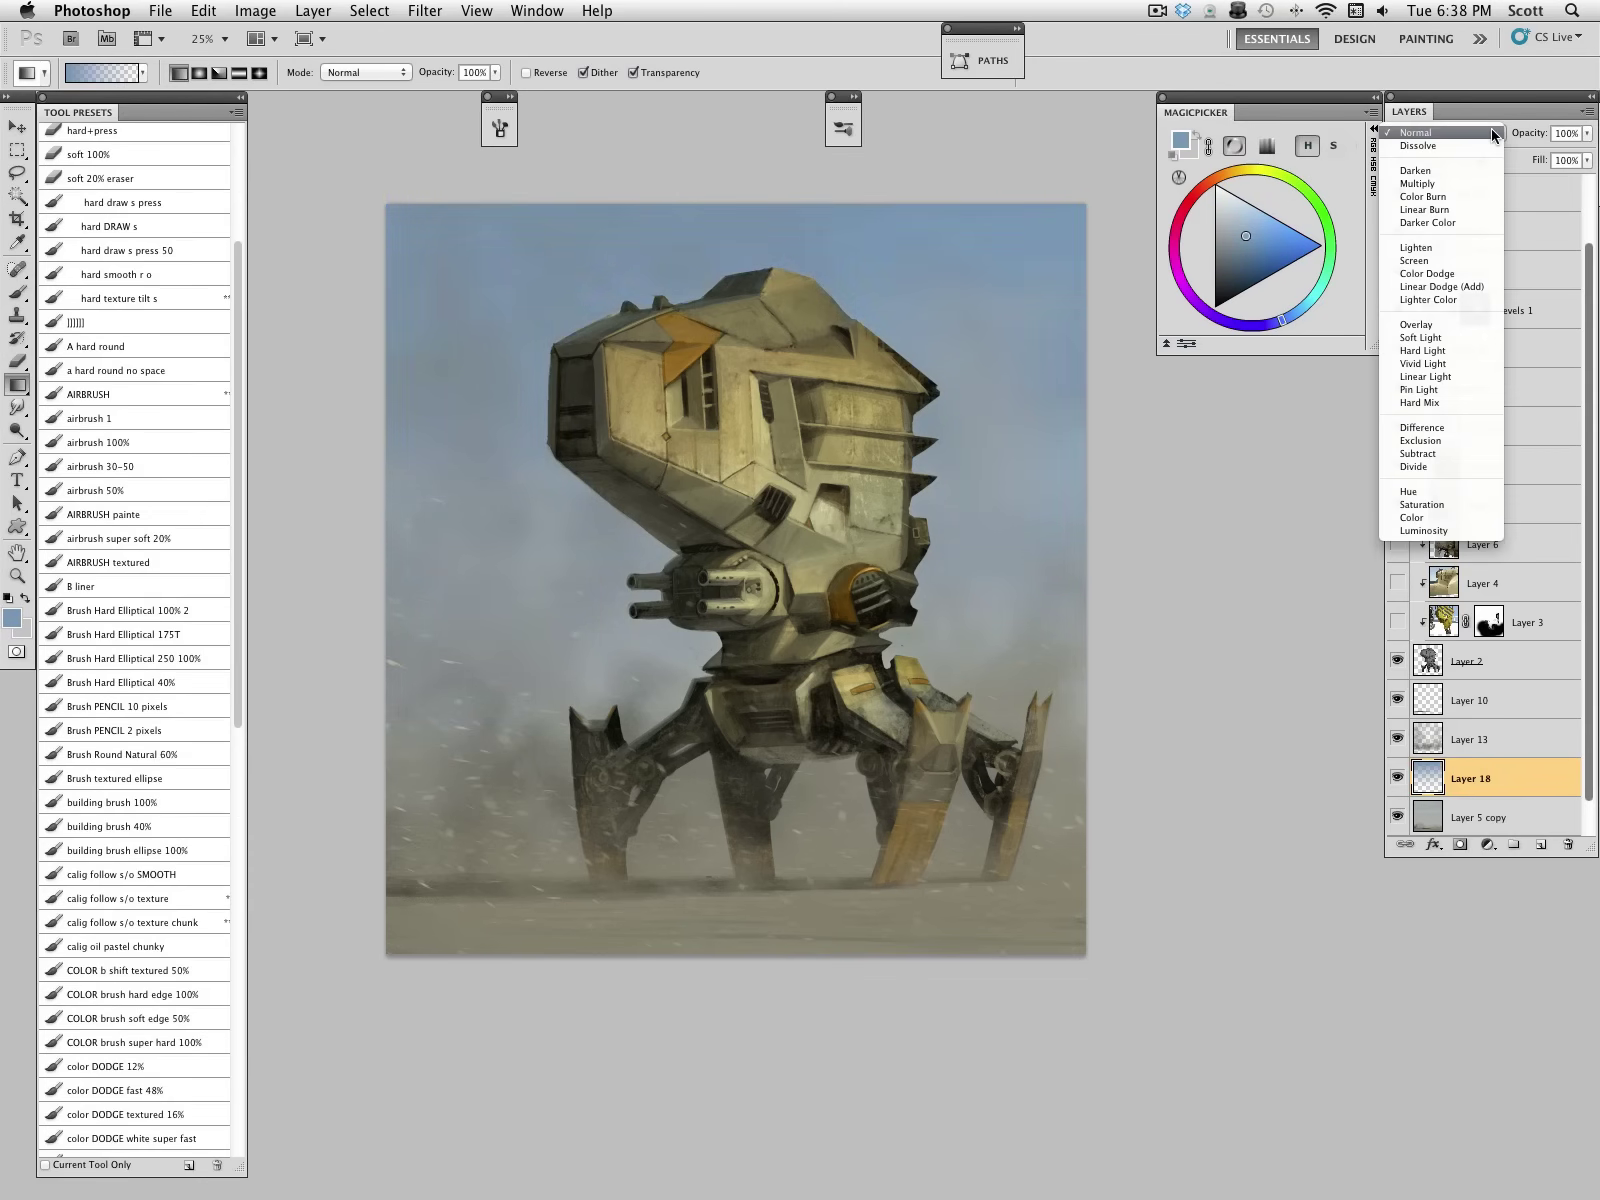
click(1423, 518)
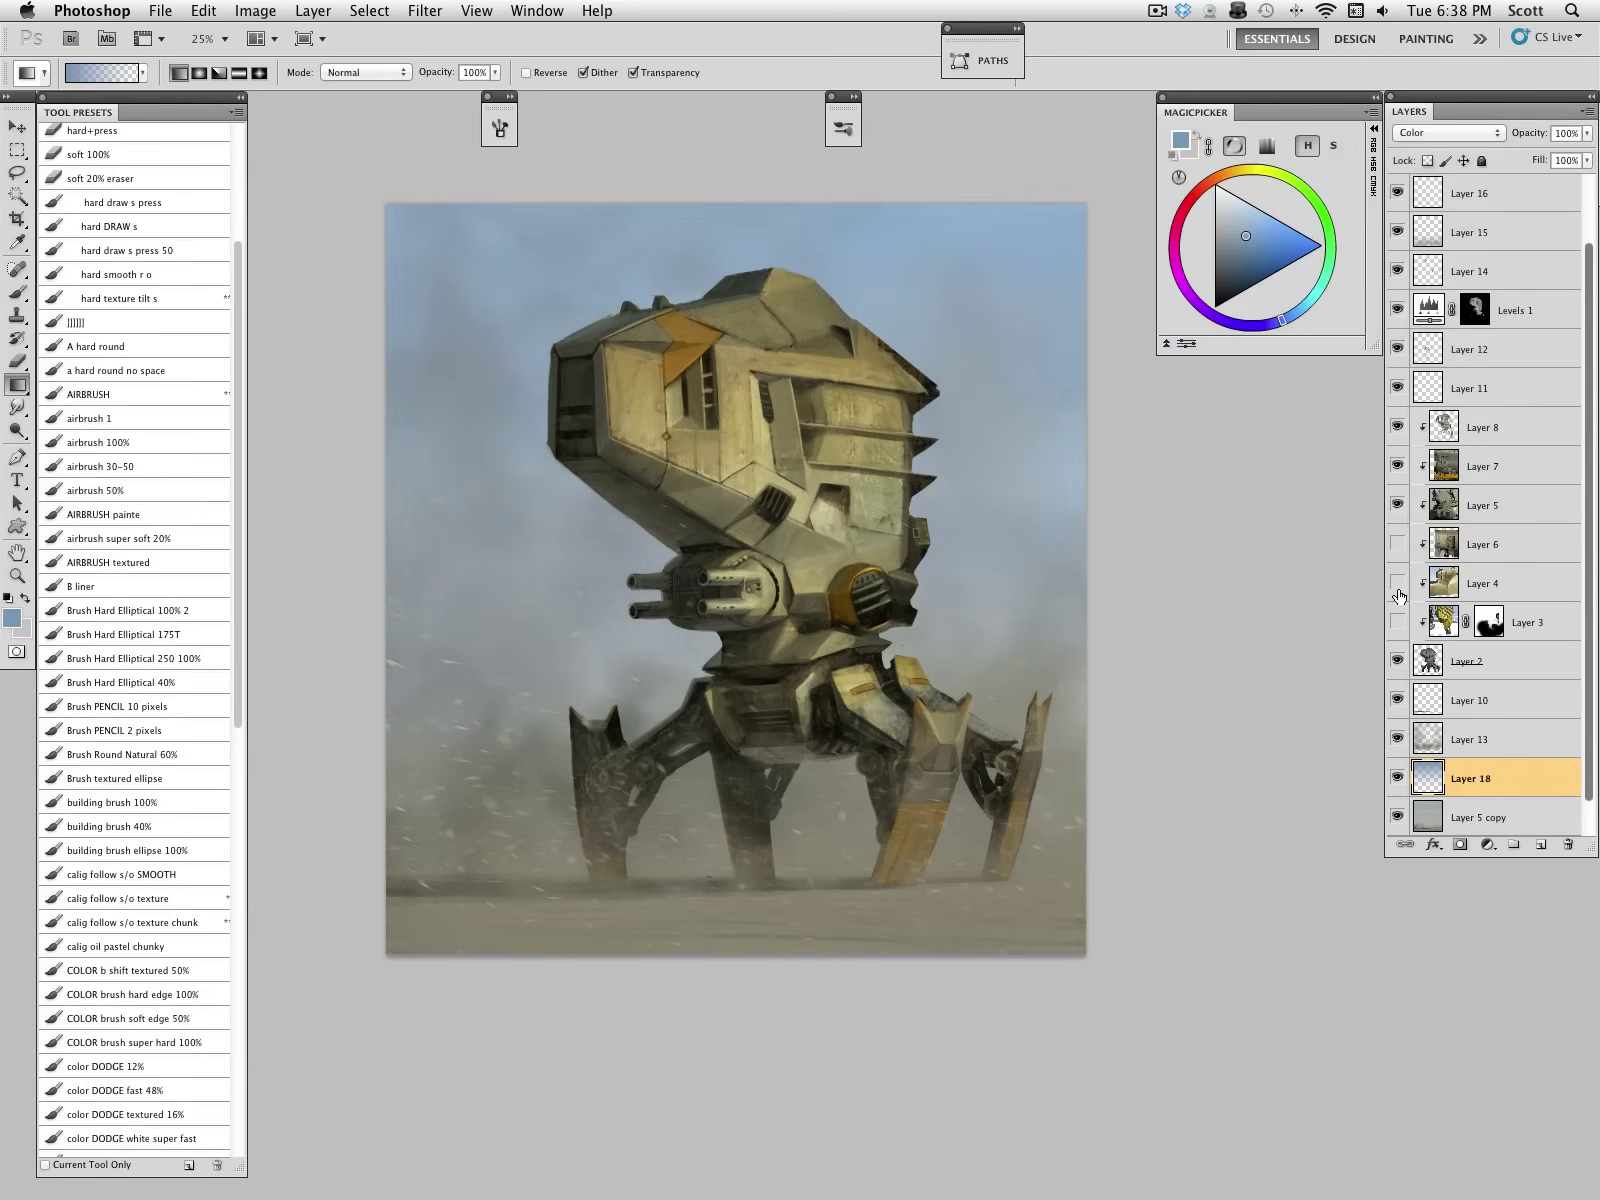
click(1586, 133)
drag(1583, 153, 1558, 158)
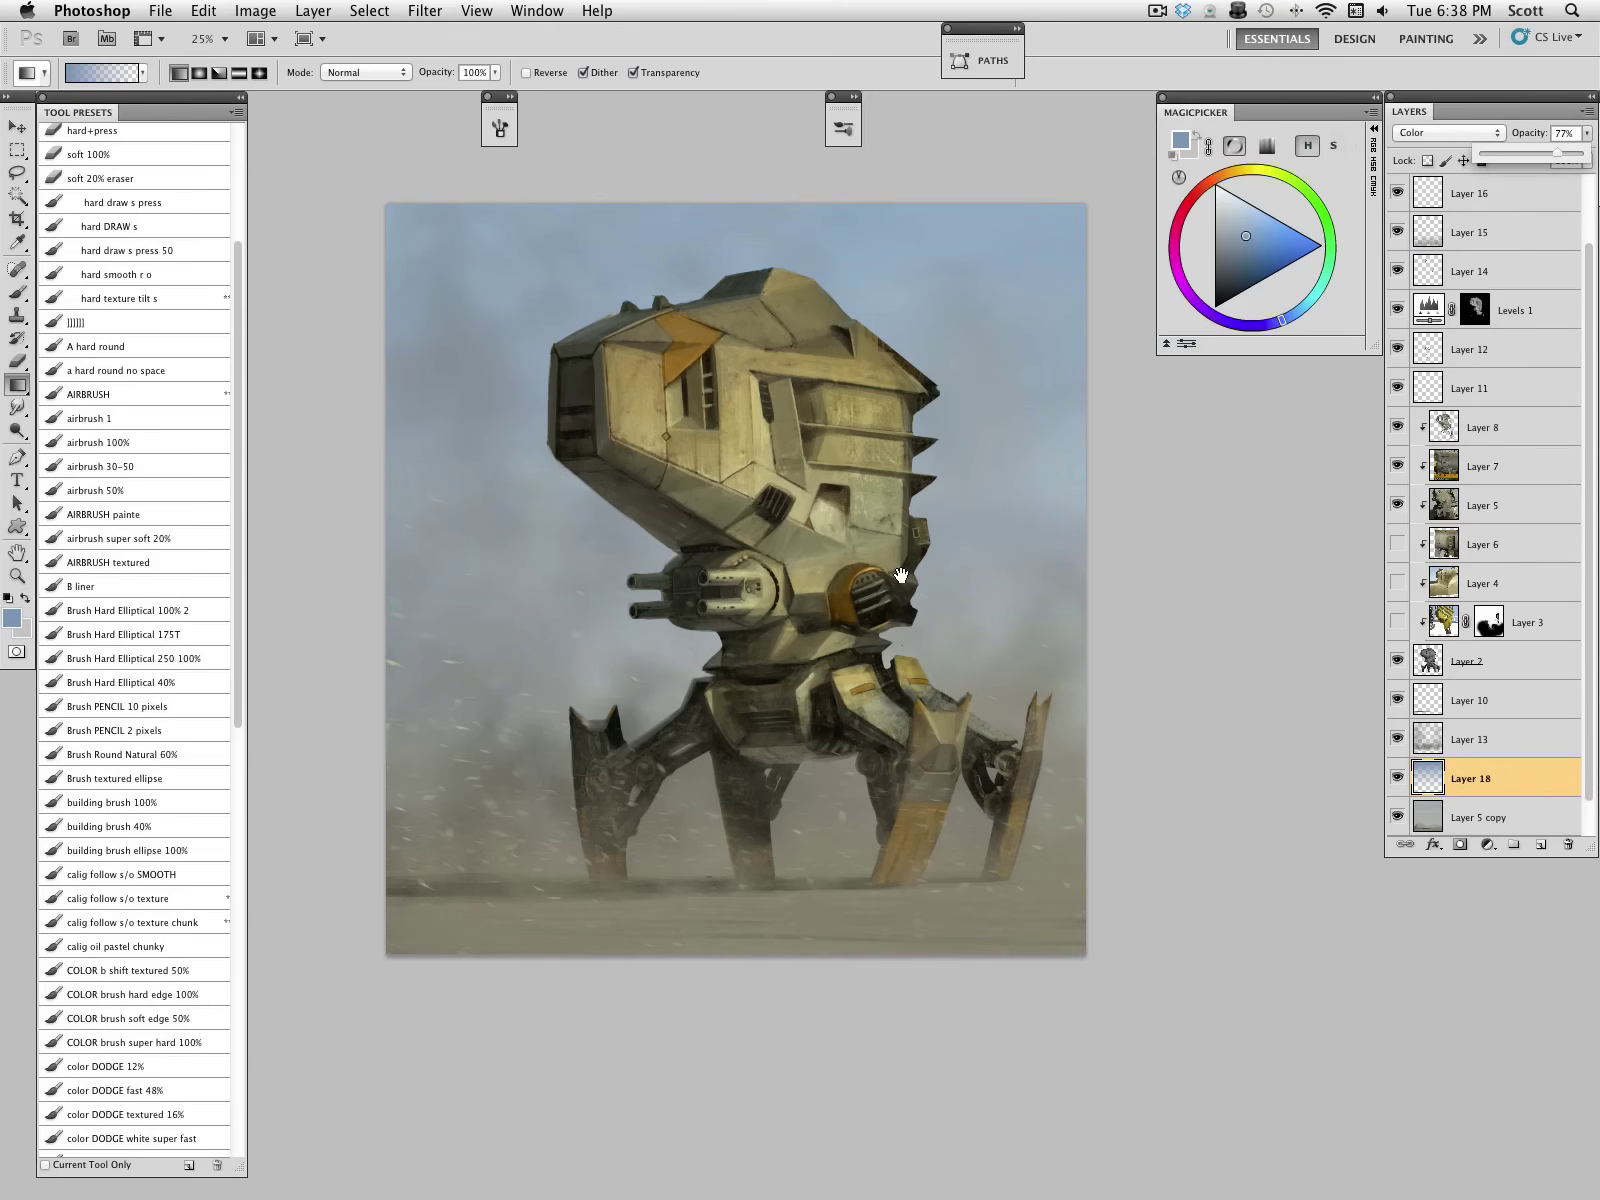
drag(901, 575, 898, 565)
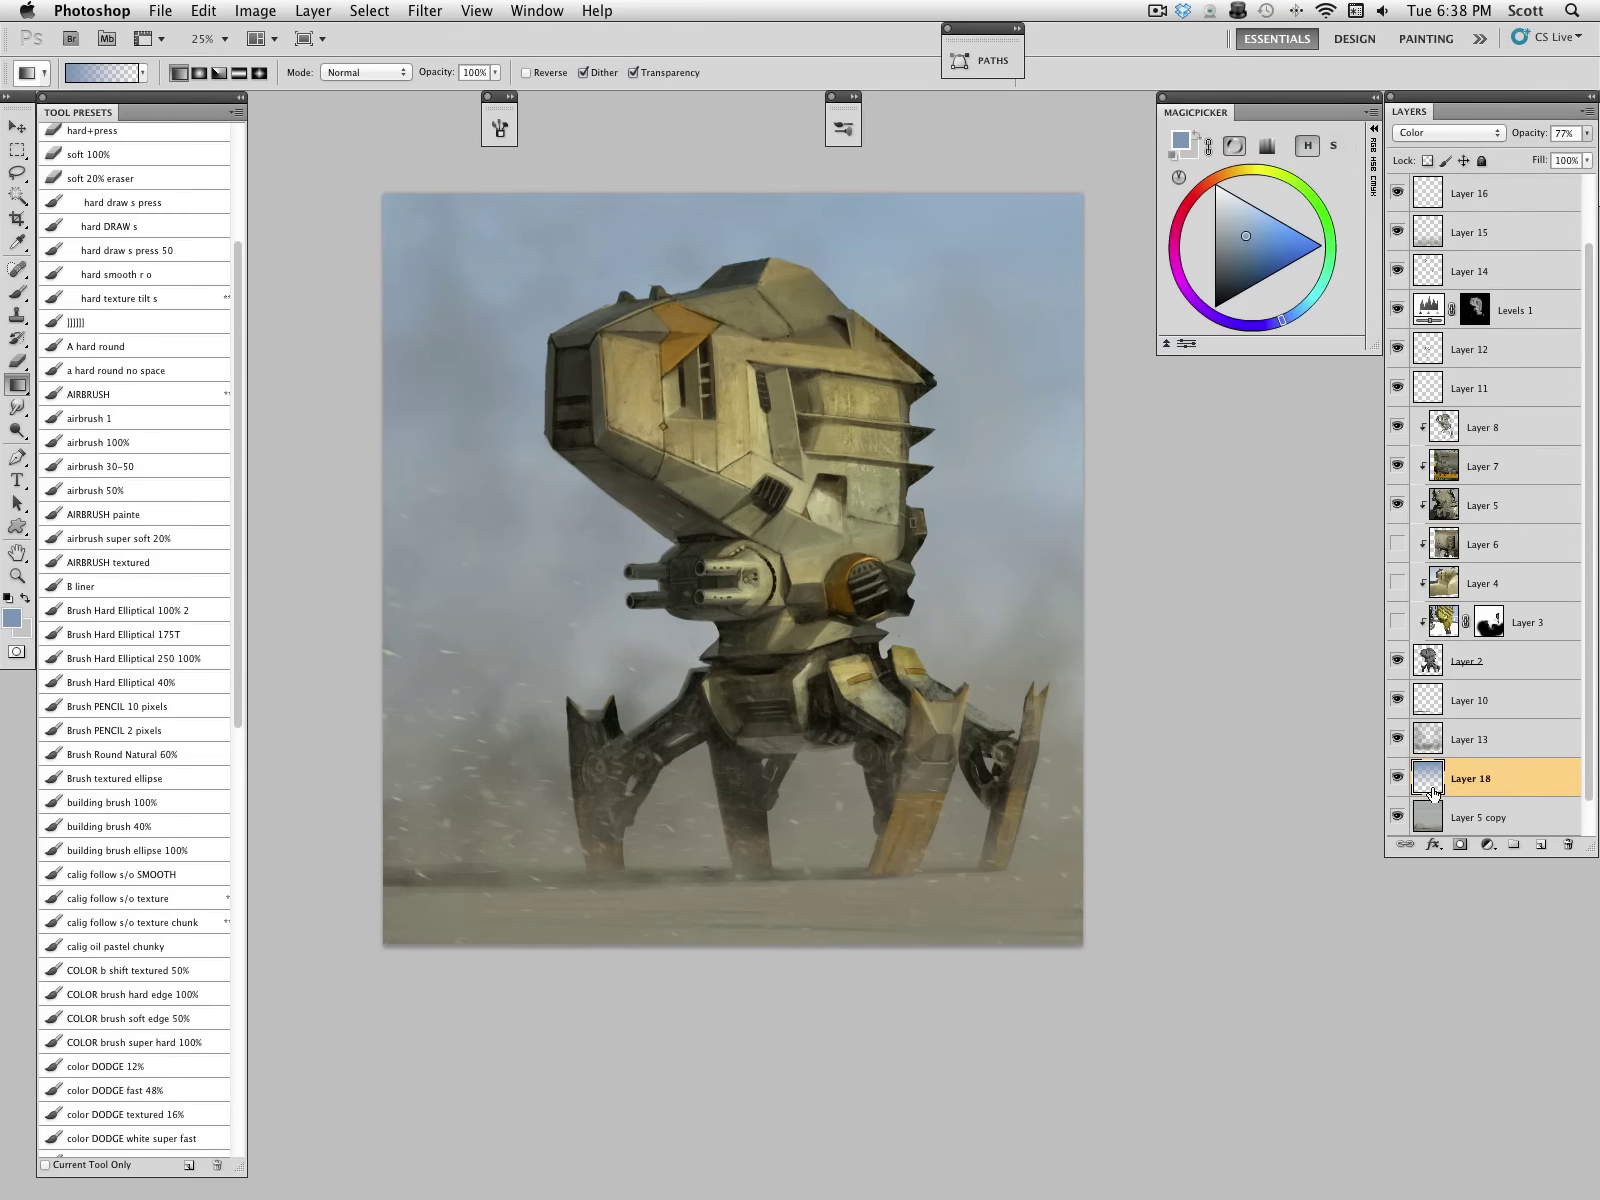
Step: Add a normal layer above the blue gradient layer and choose a textured brush preset for the haze
scroll(1450, 755, down, 1)
click(1542, 846)
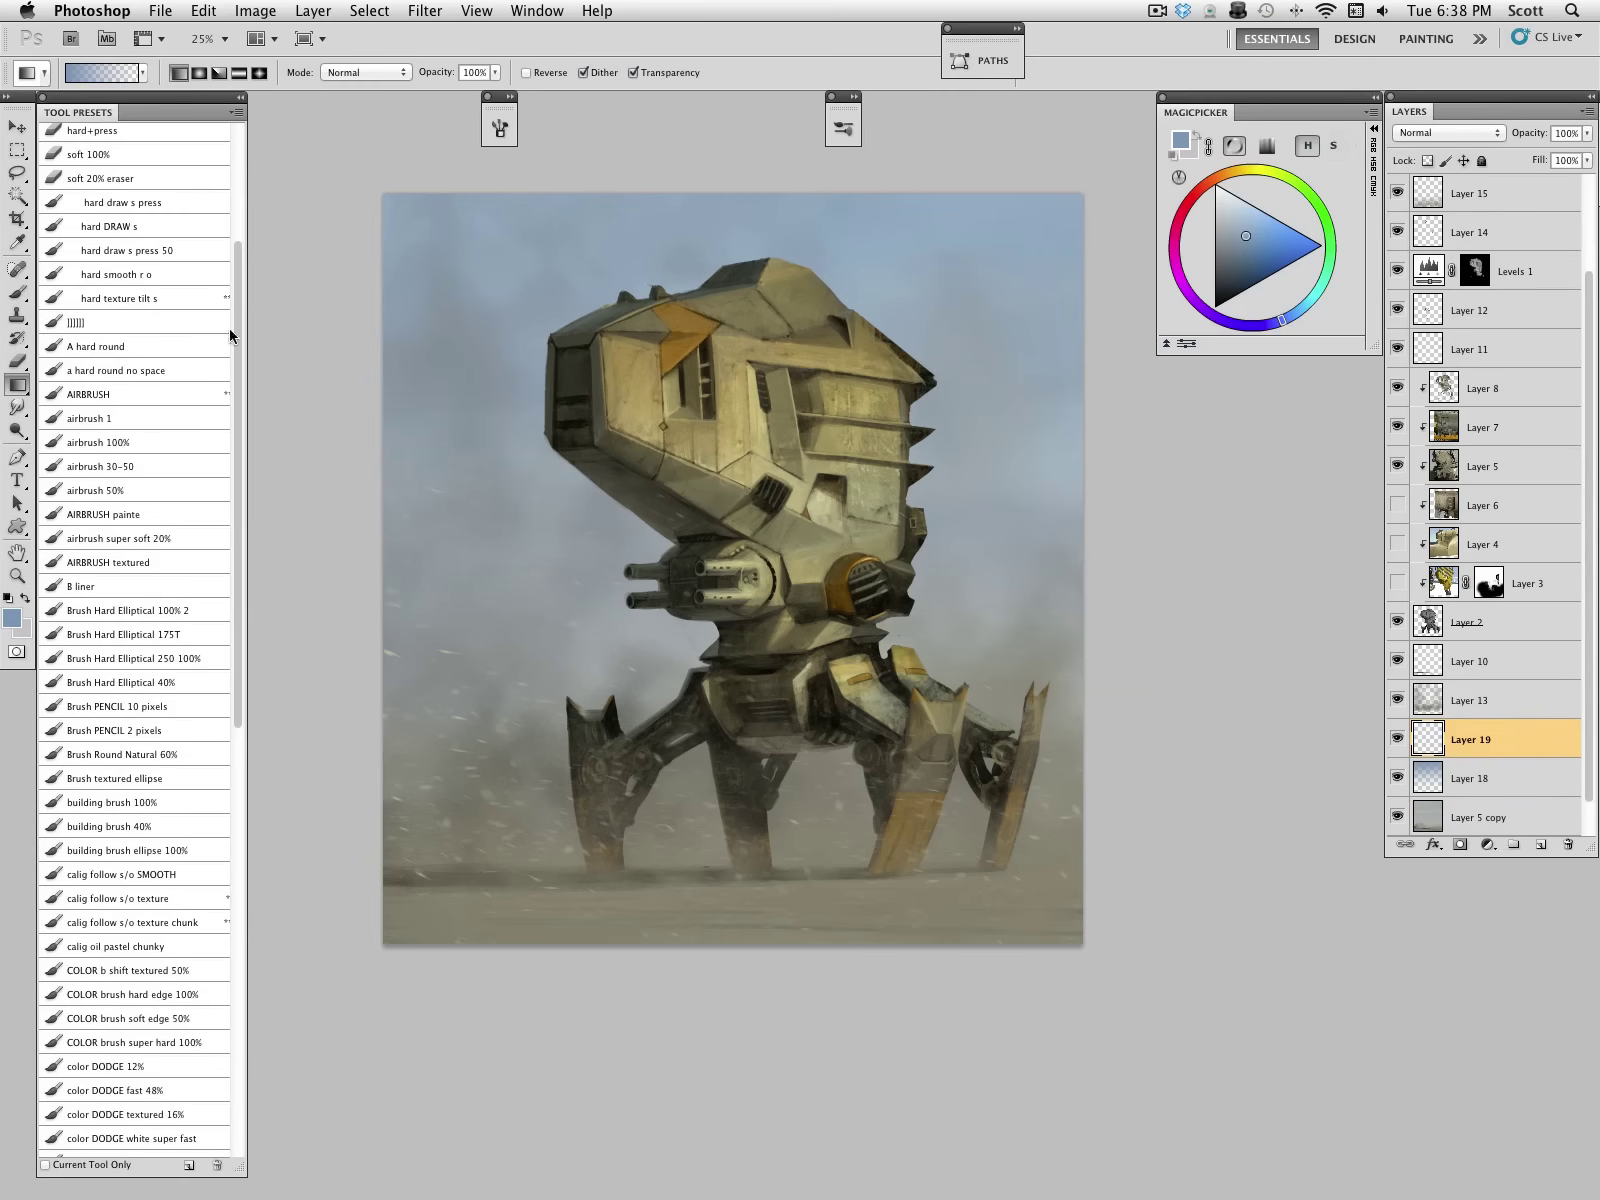
click(17, 292)
click(1018, 29)
click(1164, 30)
click(852, 96)
click(845, 266)
click(1148, 97)
Step: Brush grey haze sampled from the background across the sky behind the mech, enlarging the textured brush to 1500 px
alt+click(586, 692)
key(bracketright)
key(bracketright)
key(bracketright)
key(bracketright)
key(bracketright)
key(bracketright)
key(bracketright)
drag(640, 643, 708, 648)
alt+click(540, 688)
key(bracketright)
key(bracketright)
key(bracketright)
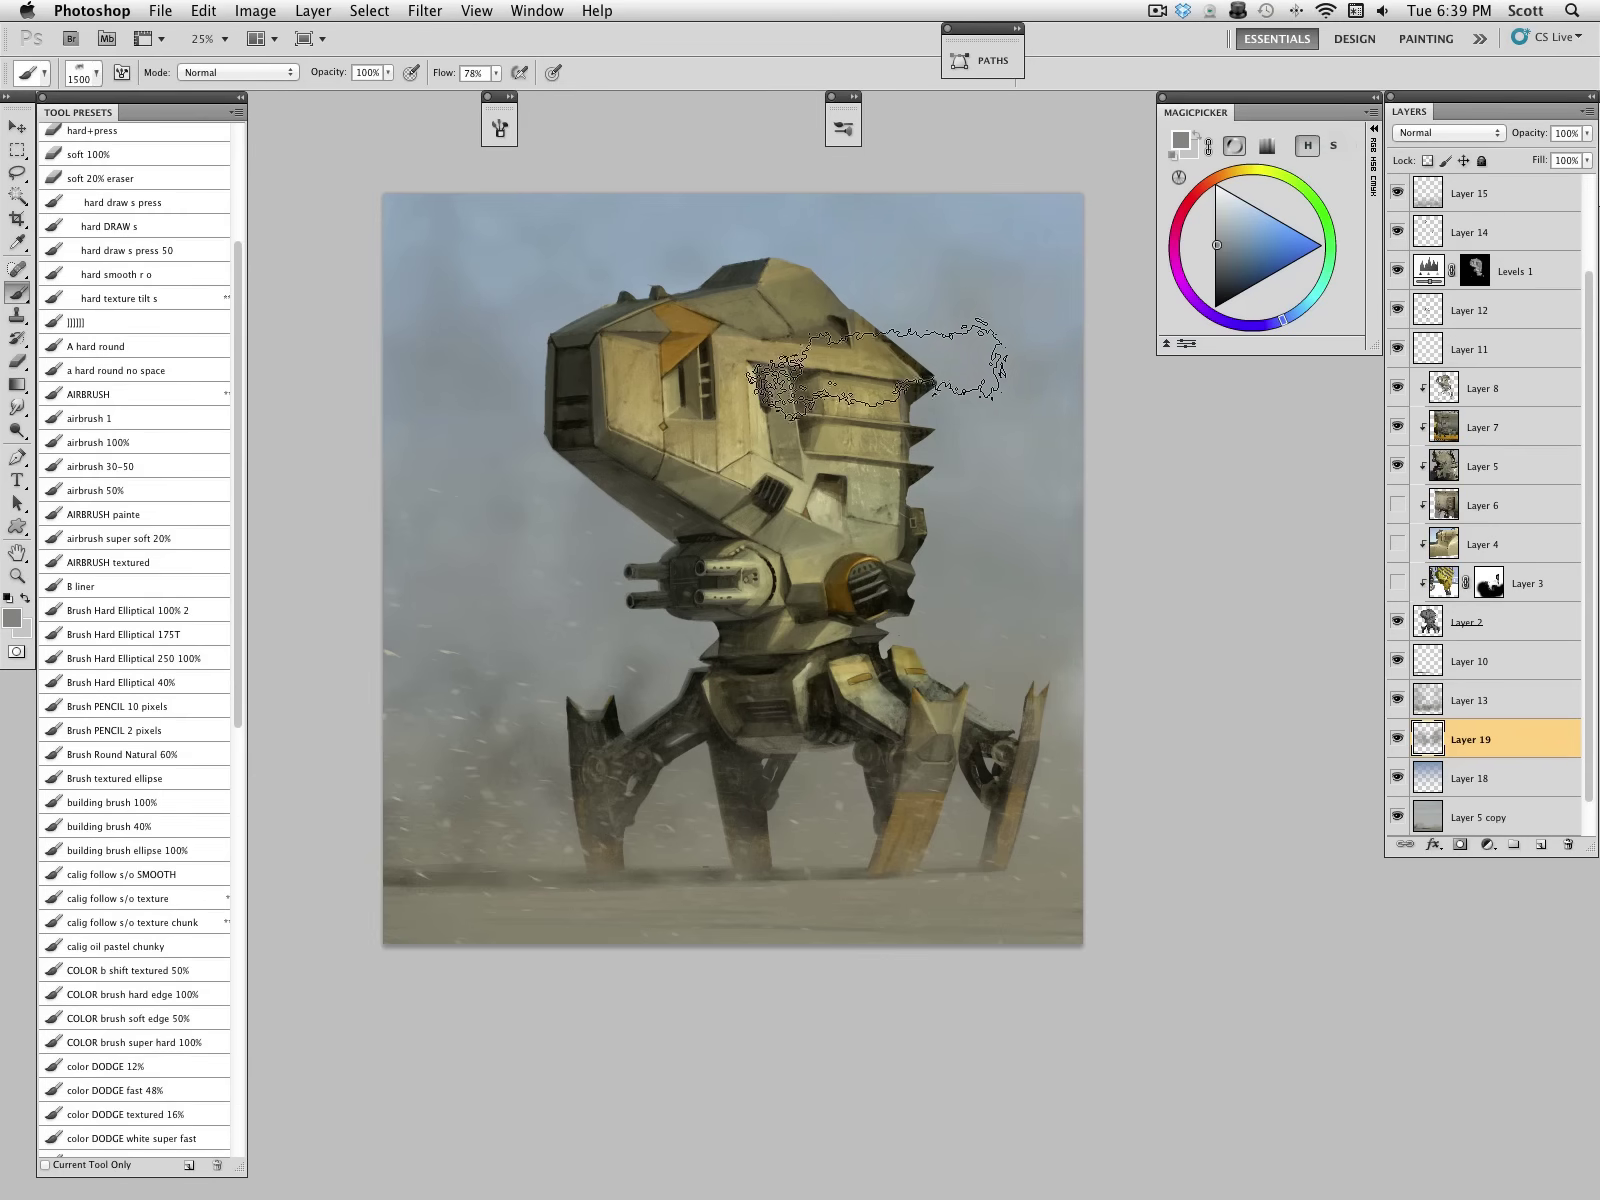
key(bracketright)
key(bracketright)
key(bracketright)
key(bracketright)
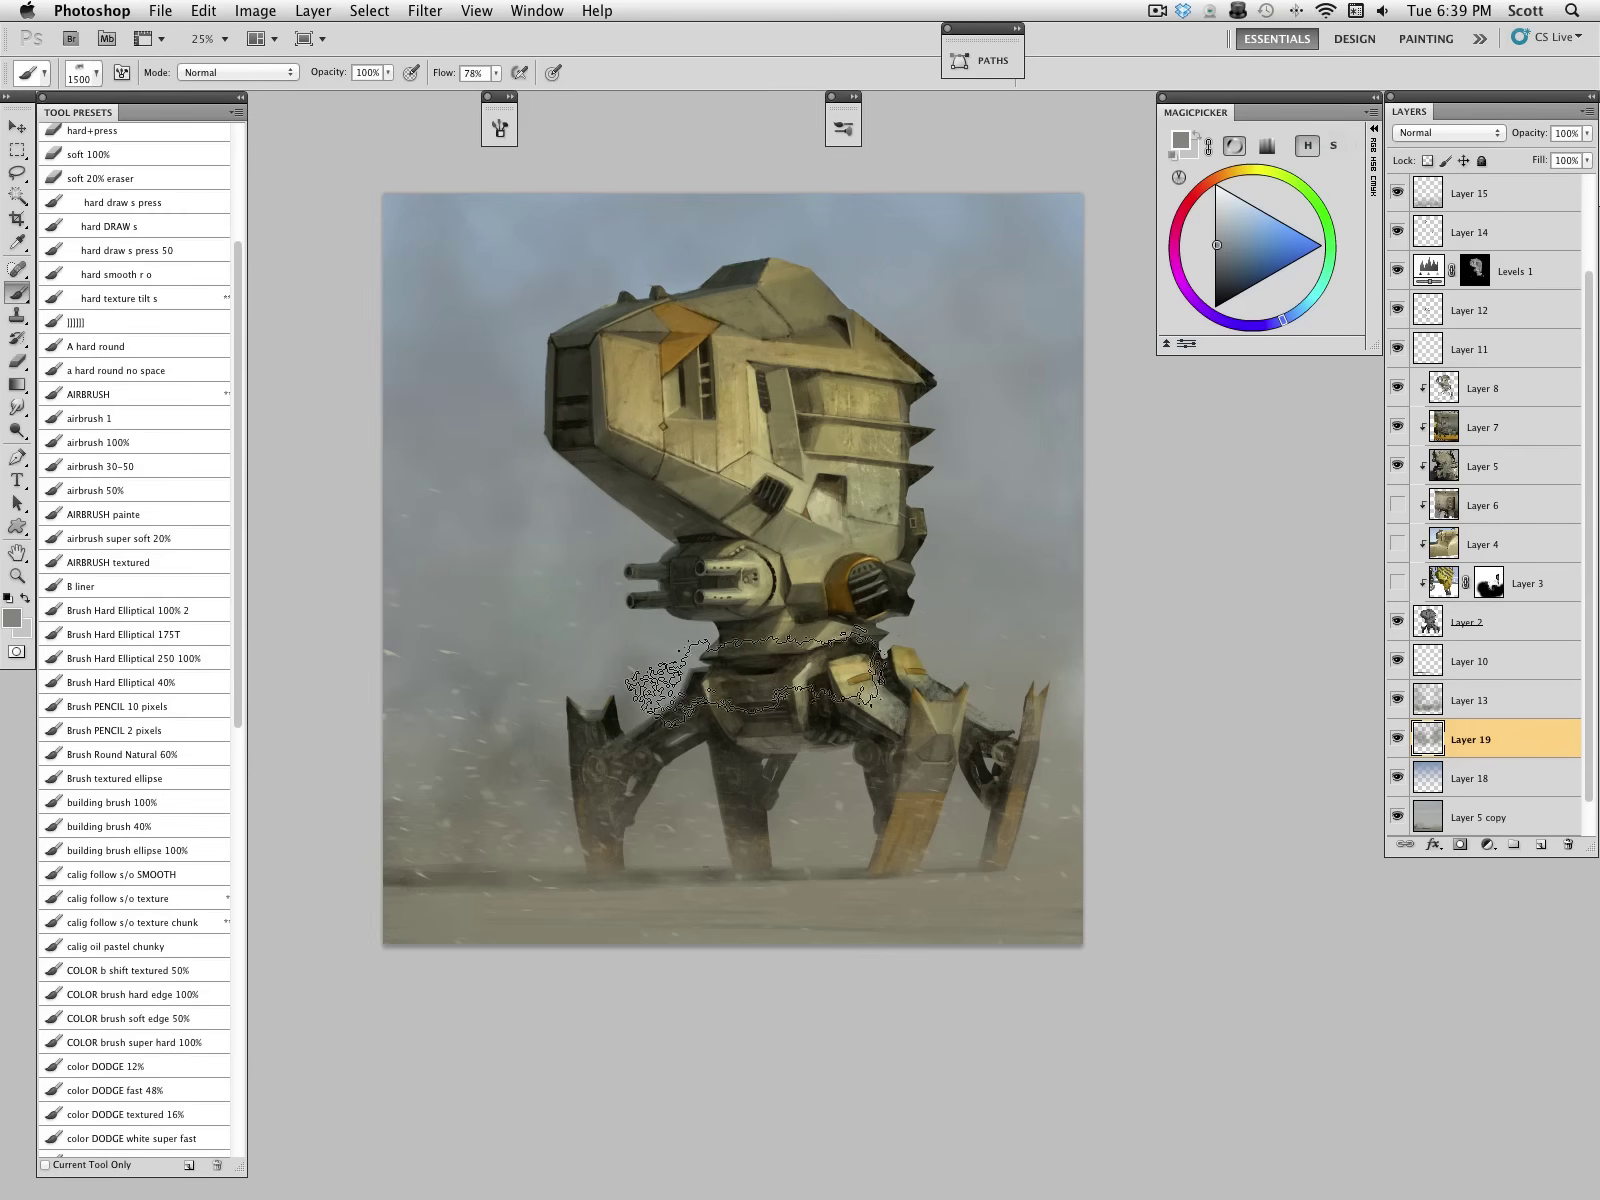
Step: Brush warmer dust sampled from the haze and ground over the background, enlarging the brush to 1800 px, and save the painting
alt+click(612, 682)
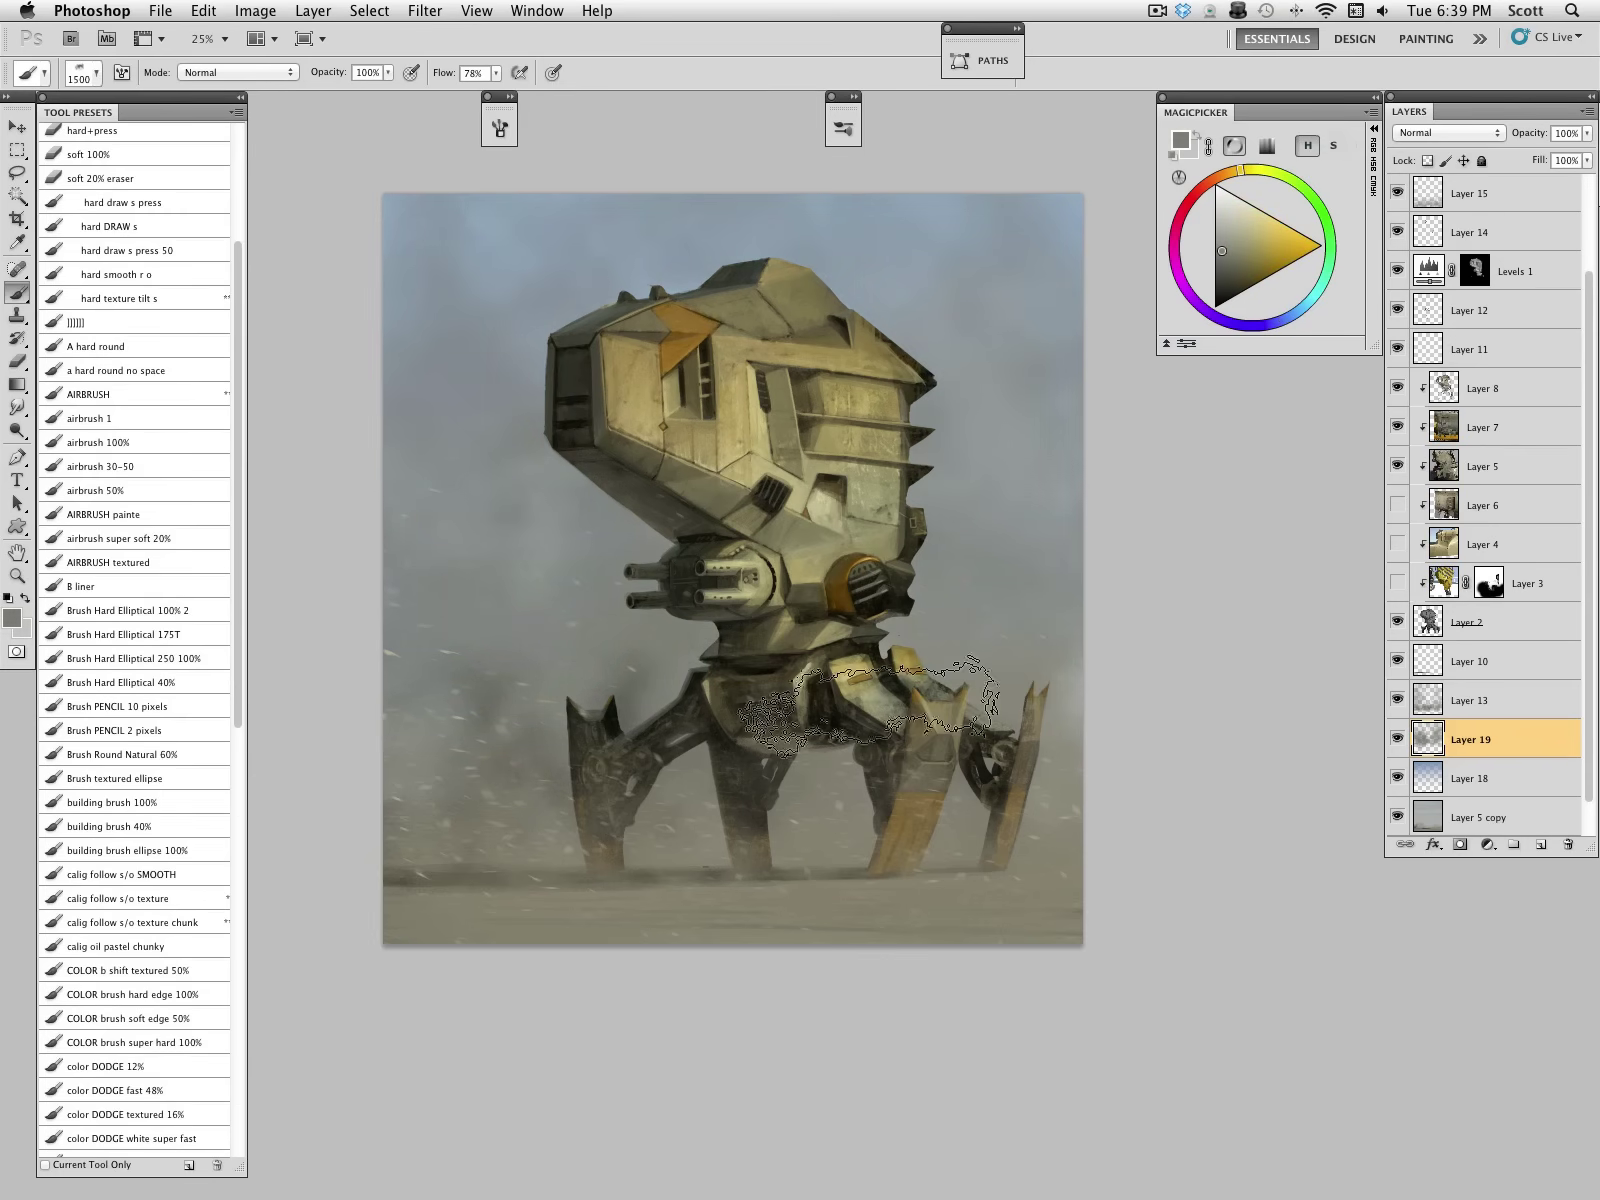
alt+click(1007, 916)
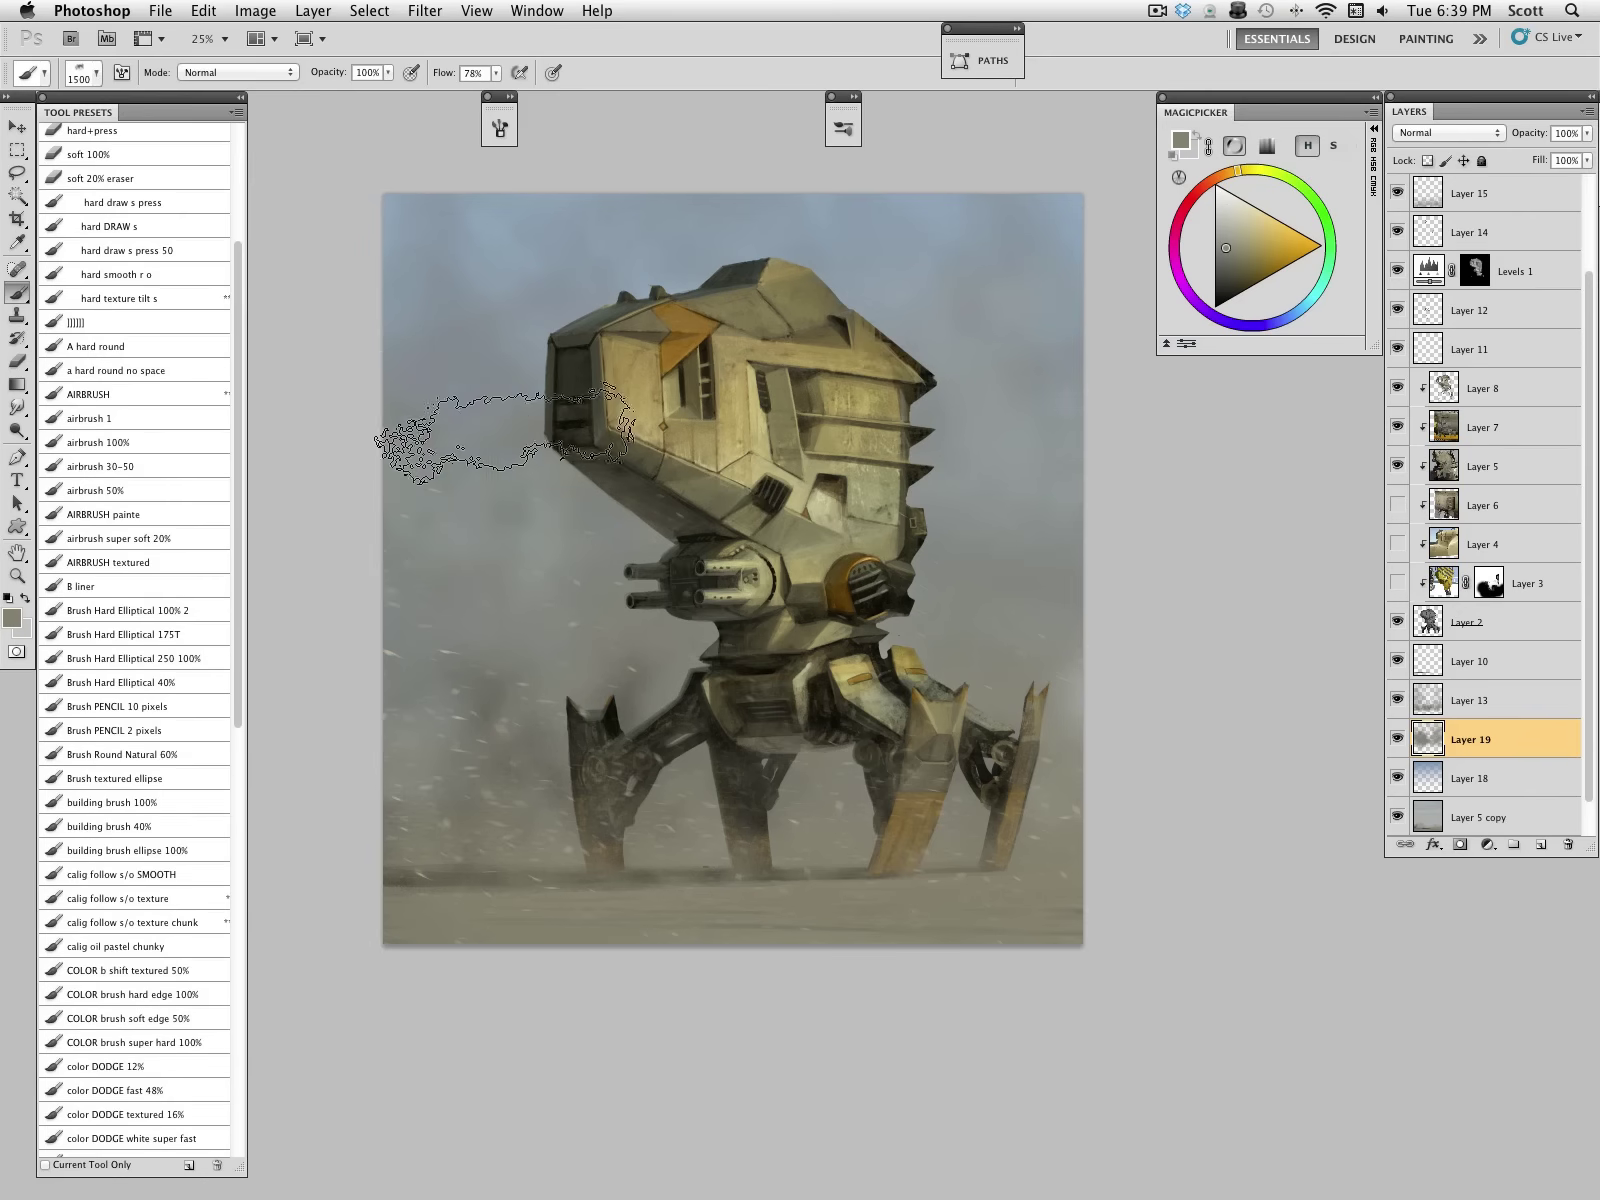
key(bracketright)
key(bracketright)
key(bracketright)
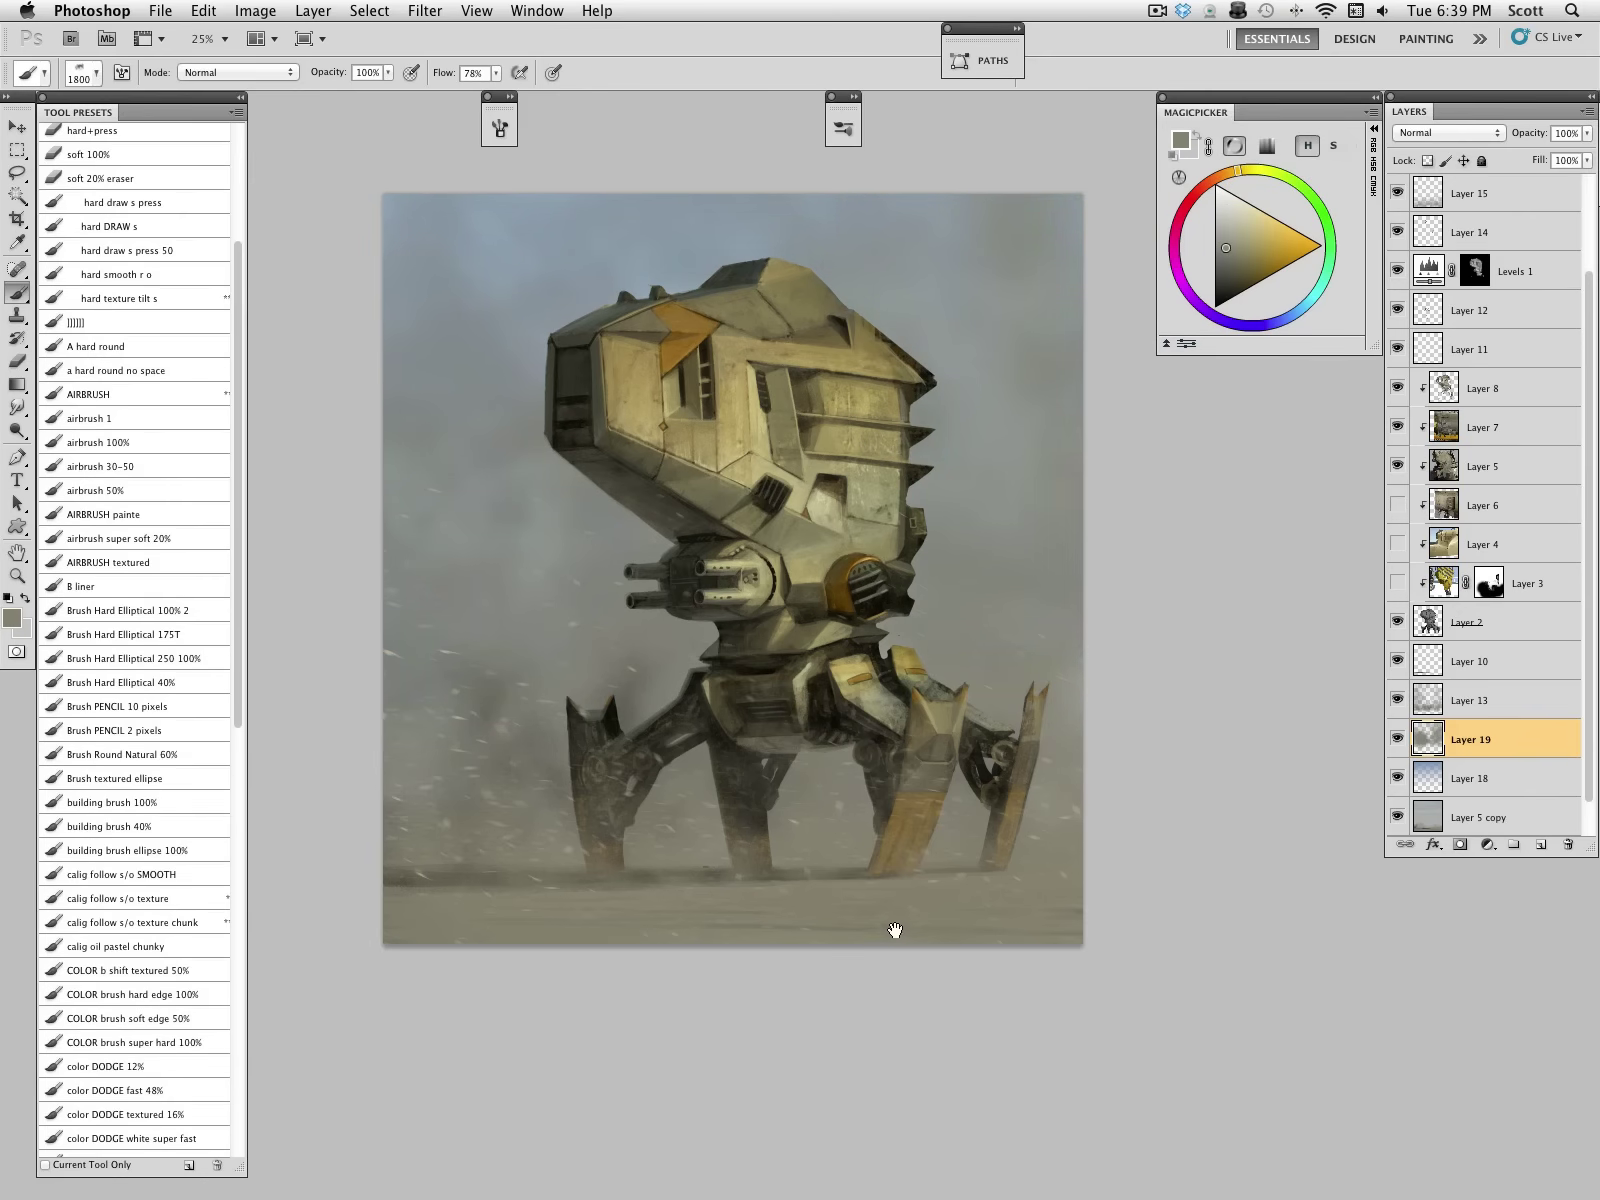
drag(896, 932, 886, 922)
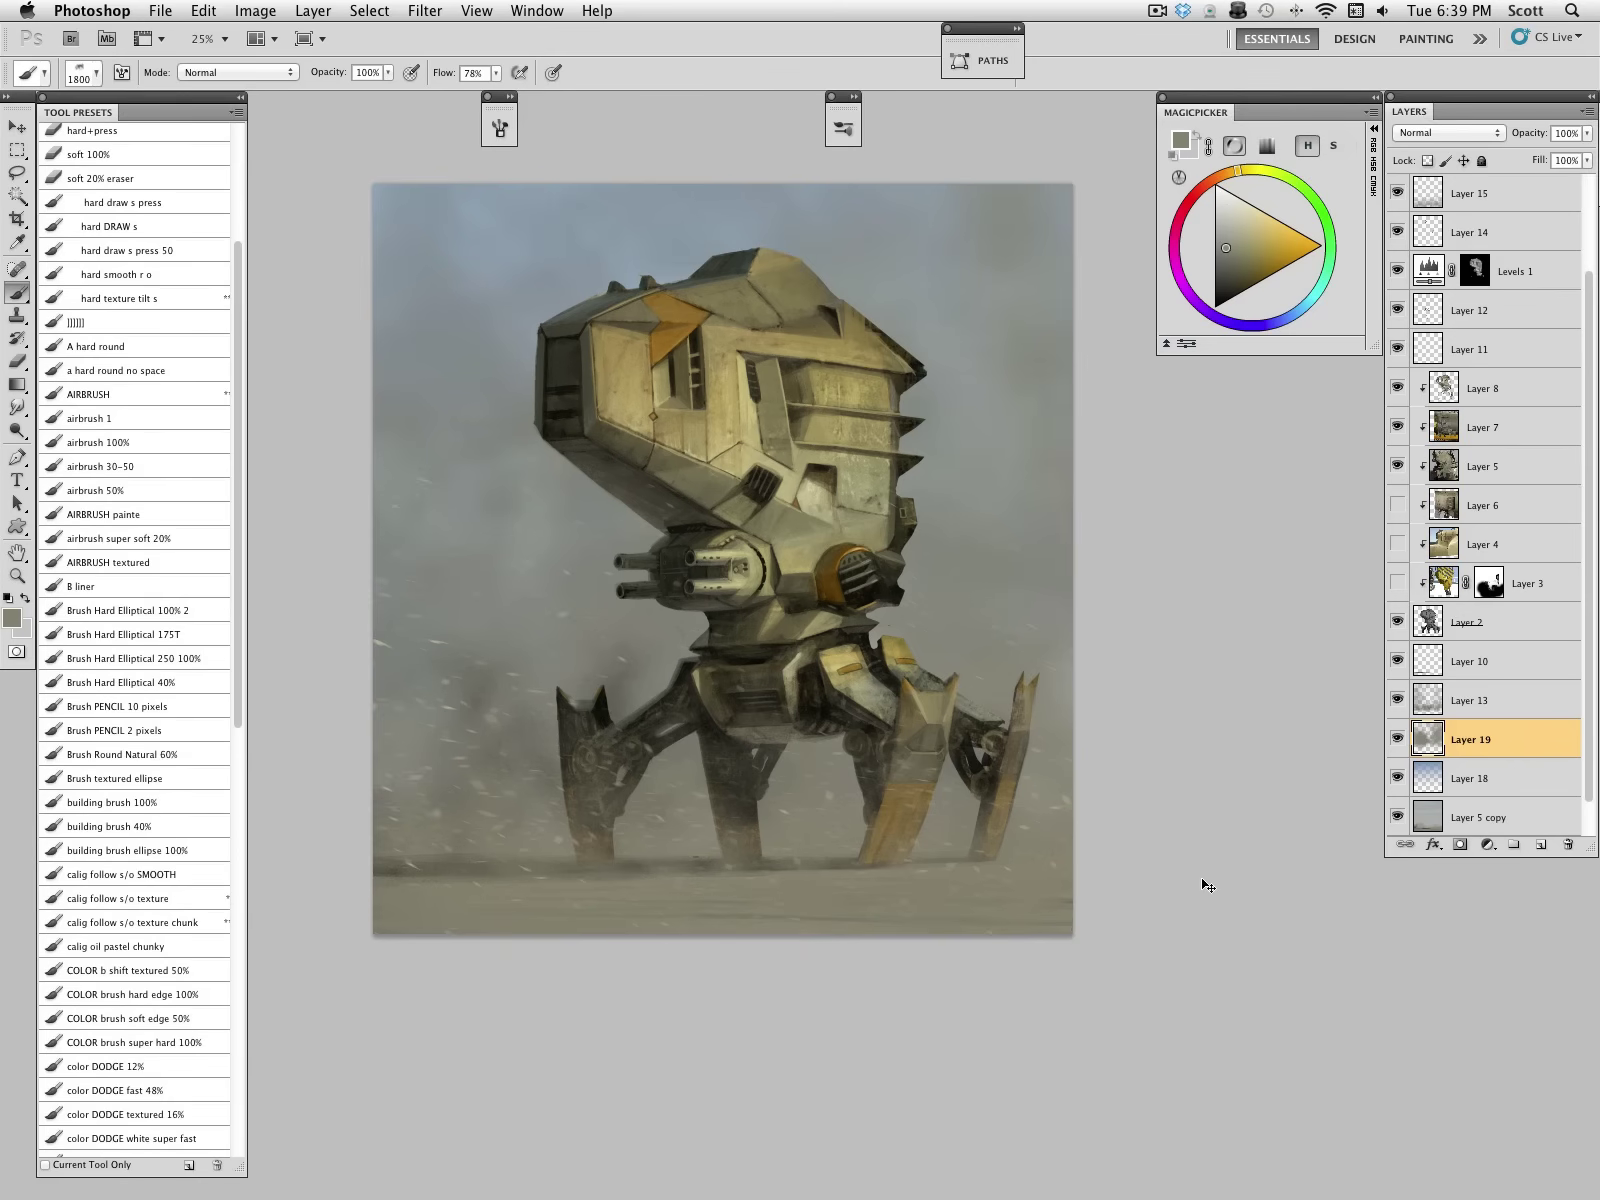
key(super+s)
drag(1035, 828, 1047, 847)
Step: Add a new layer above Layer 10 and choose the 634 px soldier silhouette brush
click(1430, 668)
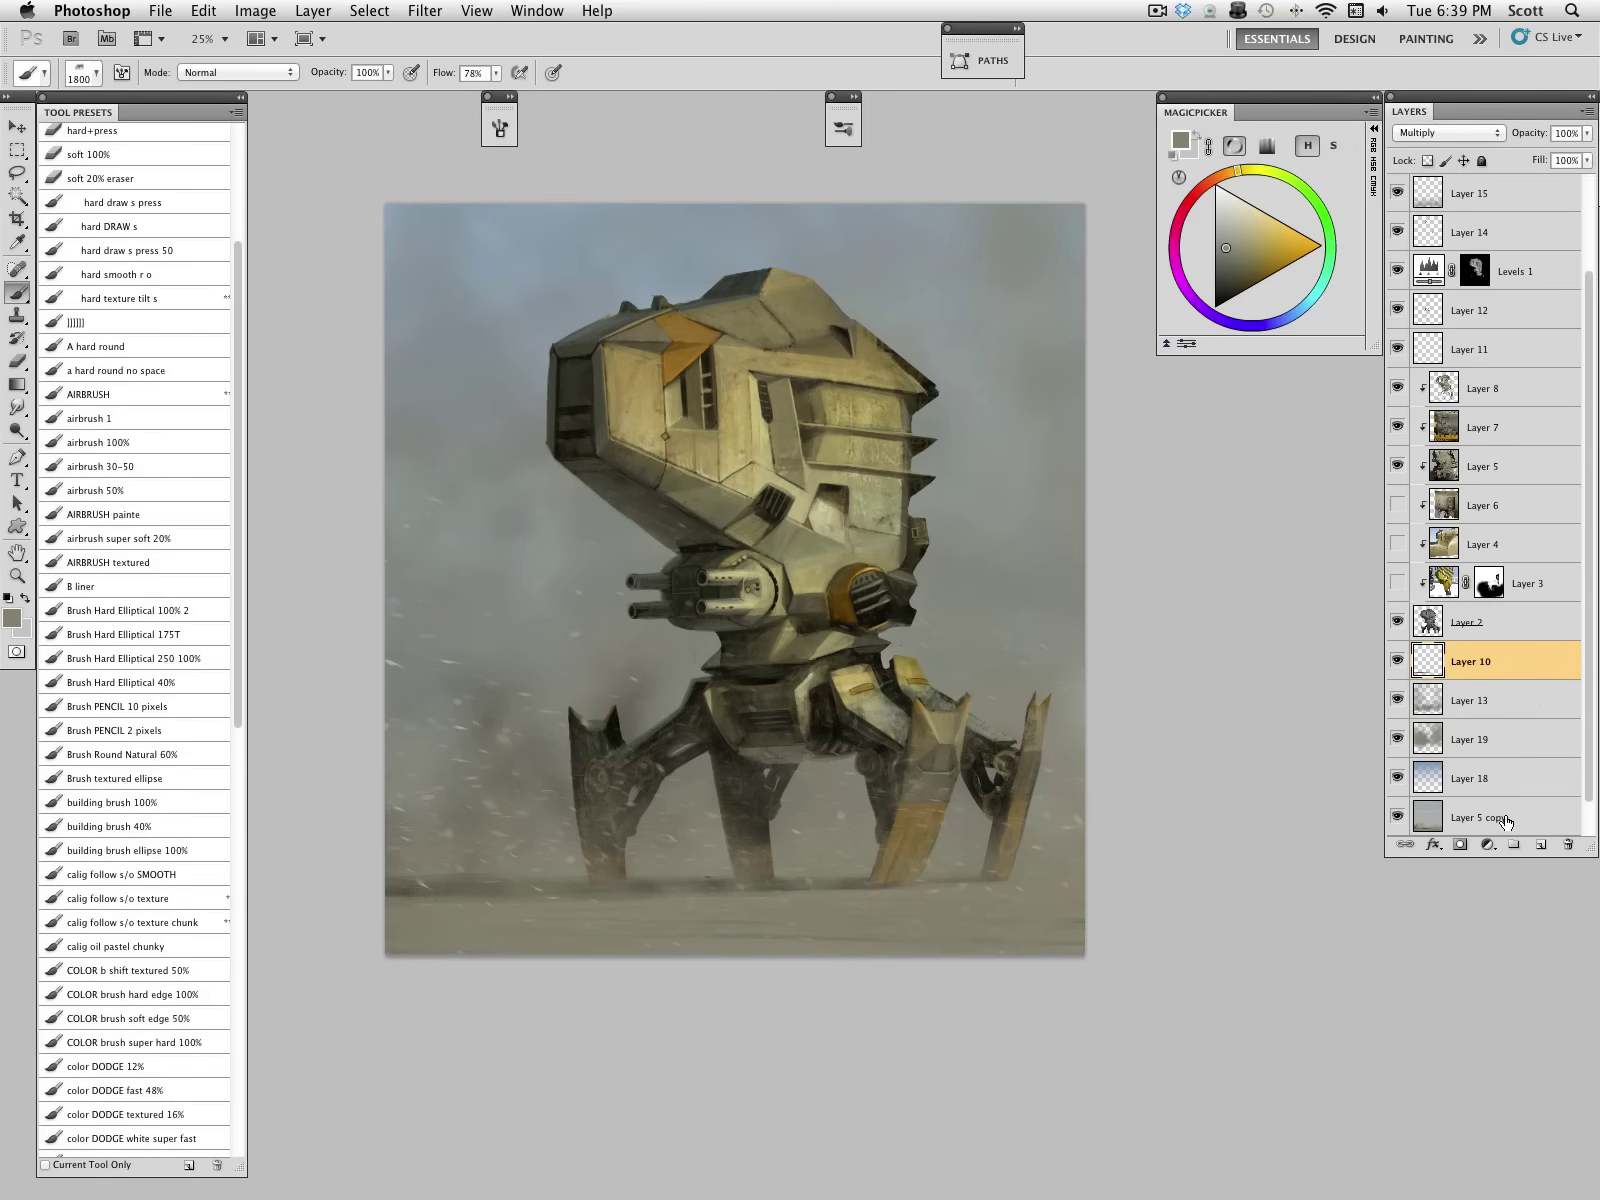
click(1543, 846)
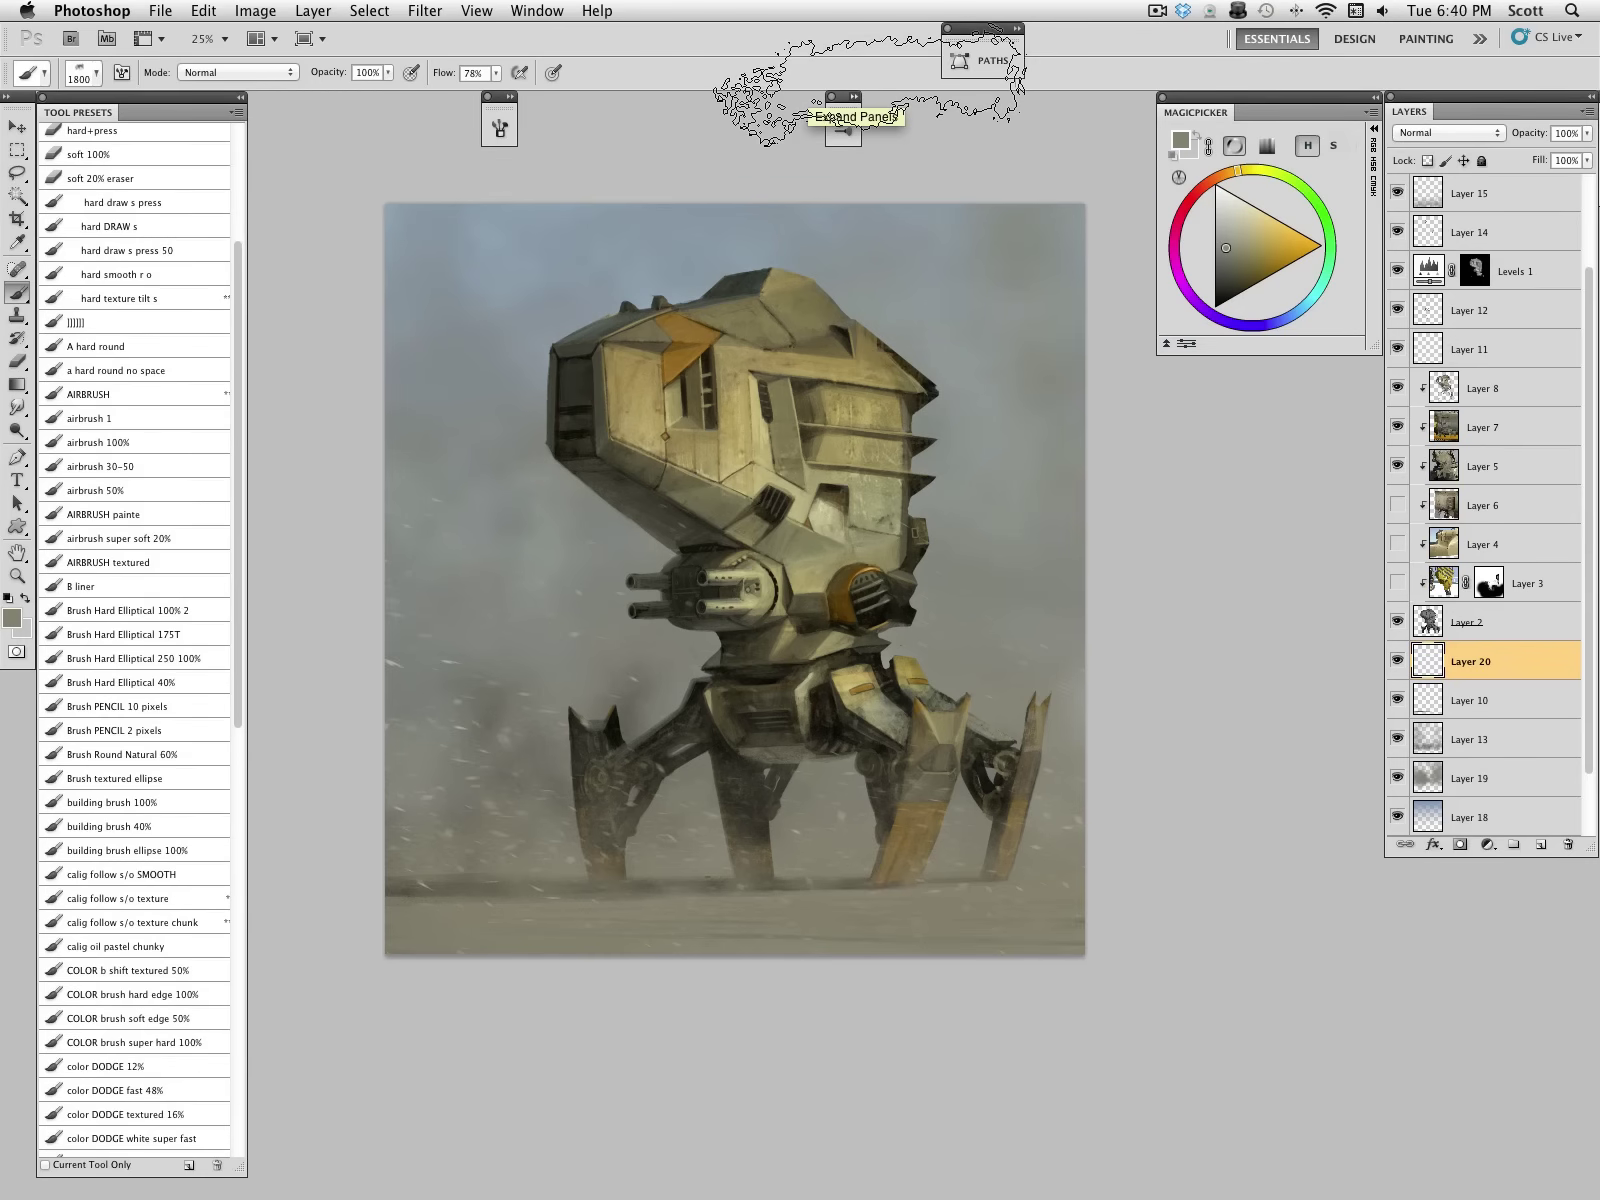
click(854, 97)
drag(1143, 282, 1144, 457)
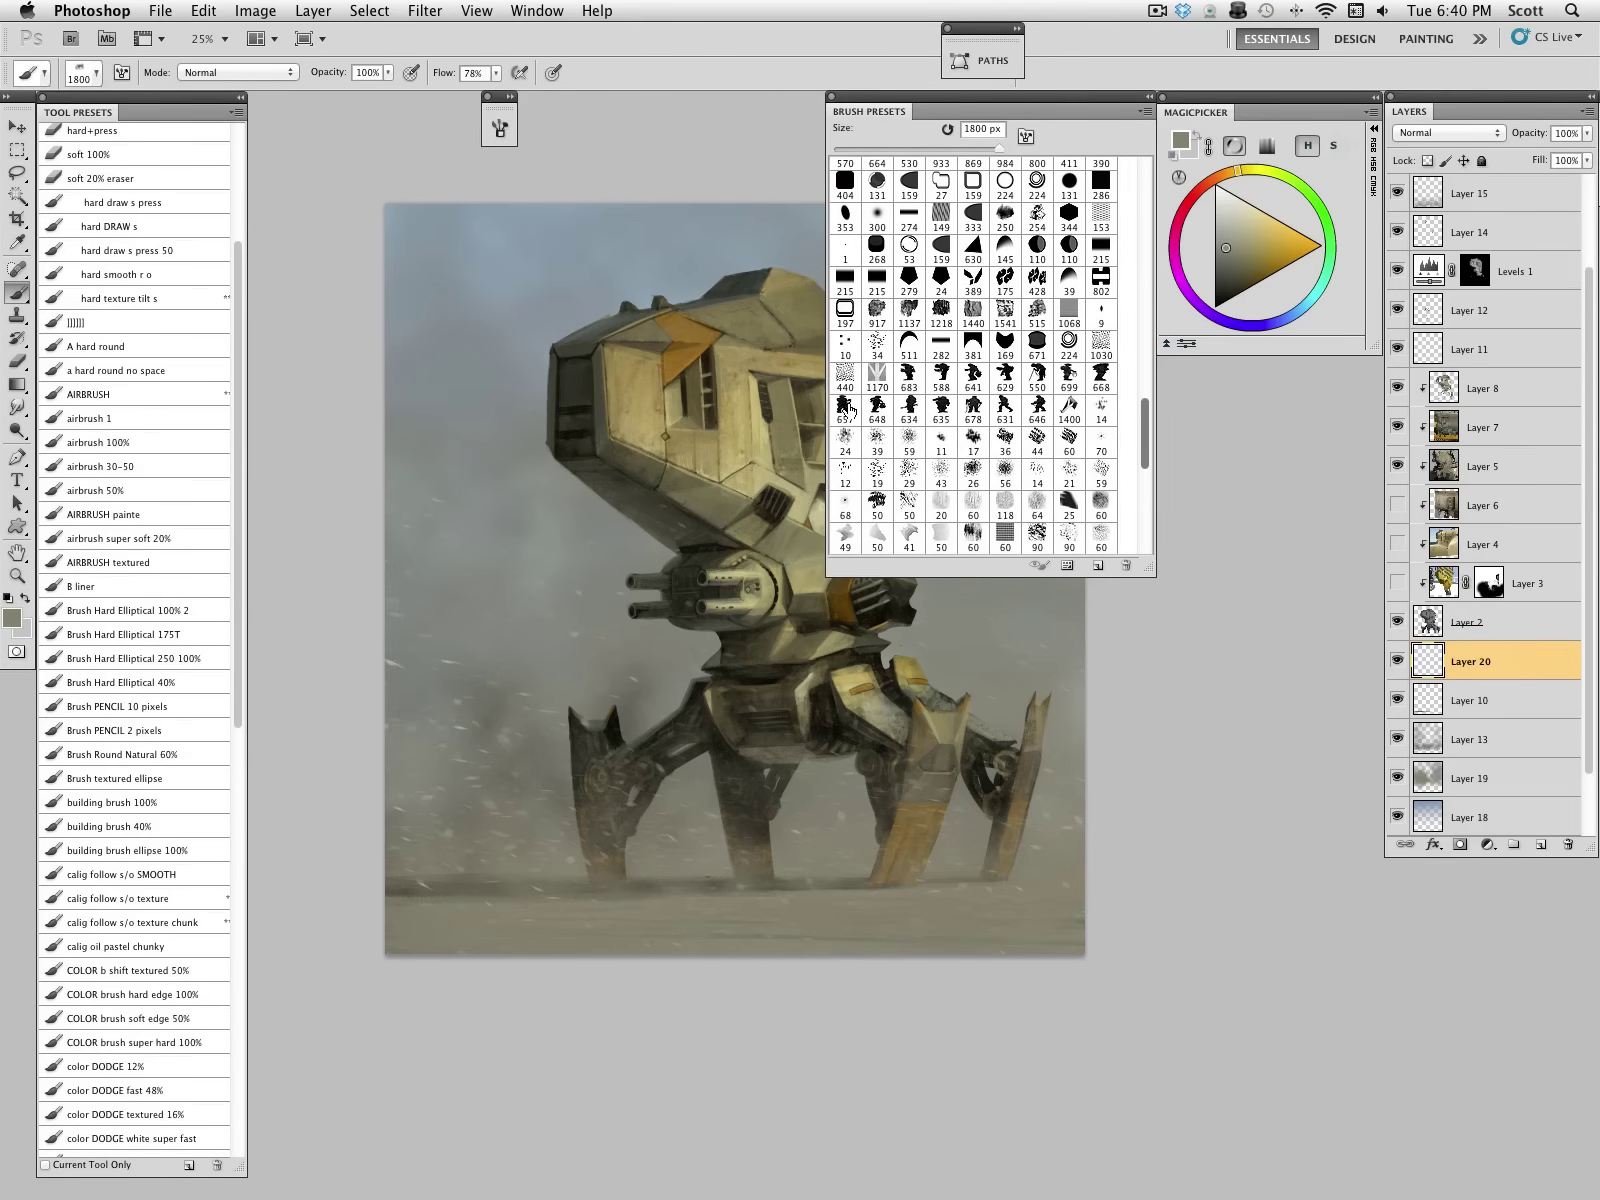
click(909, 405)
click(1148, 97)
Step: Stamp a black soldier silhouette at 500 px beside the mech's far left leg and save the painting
key(bracketright)
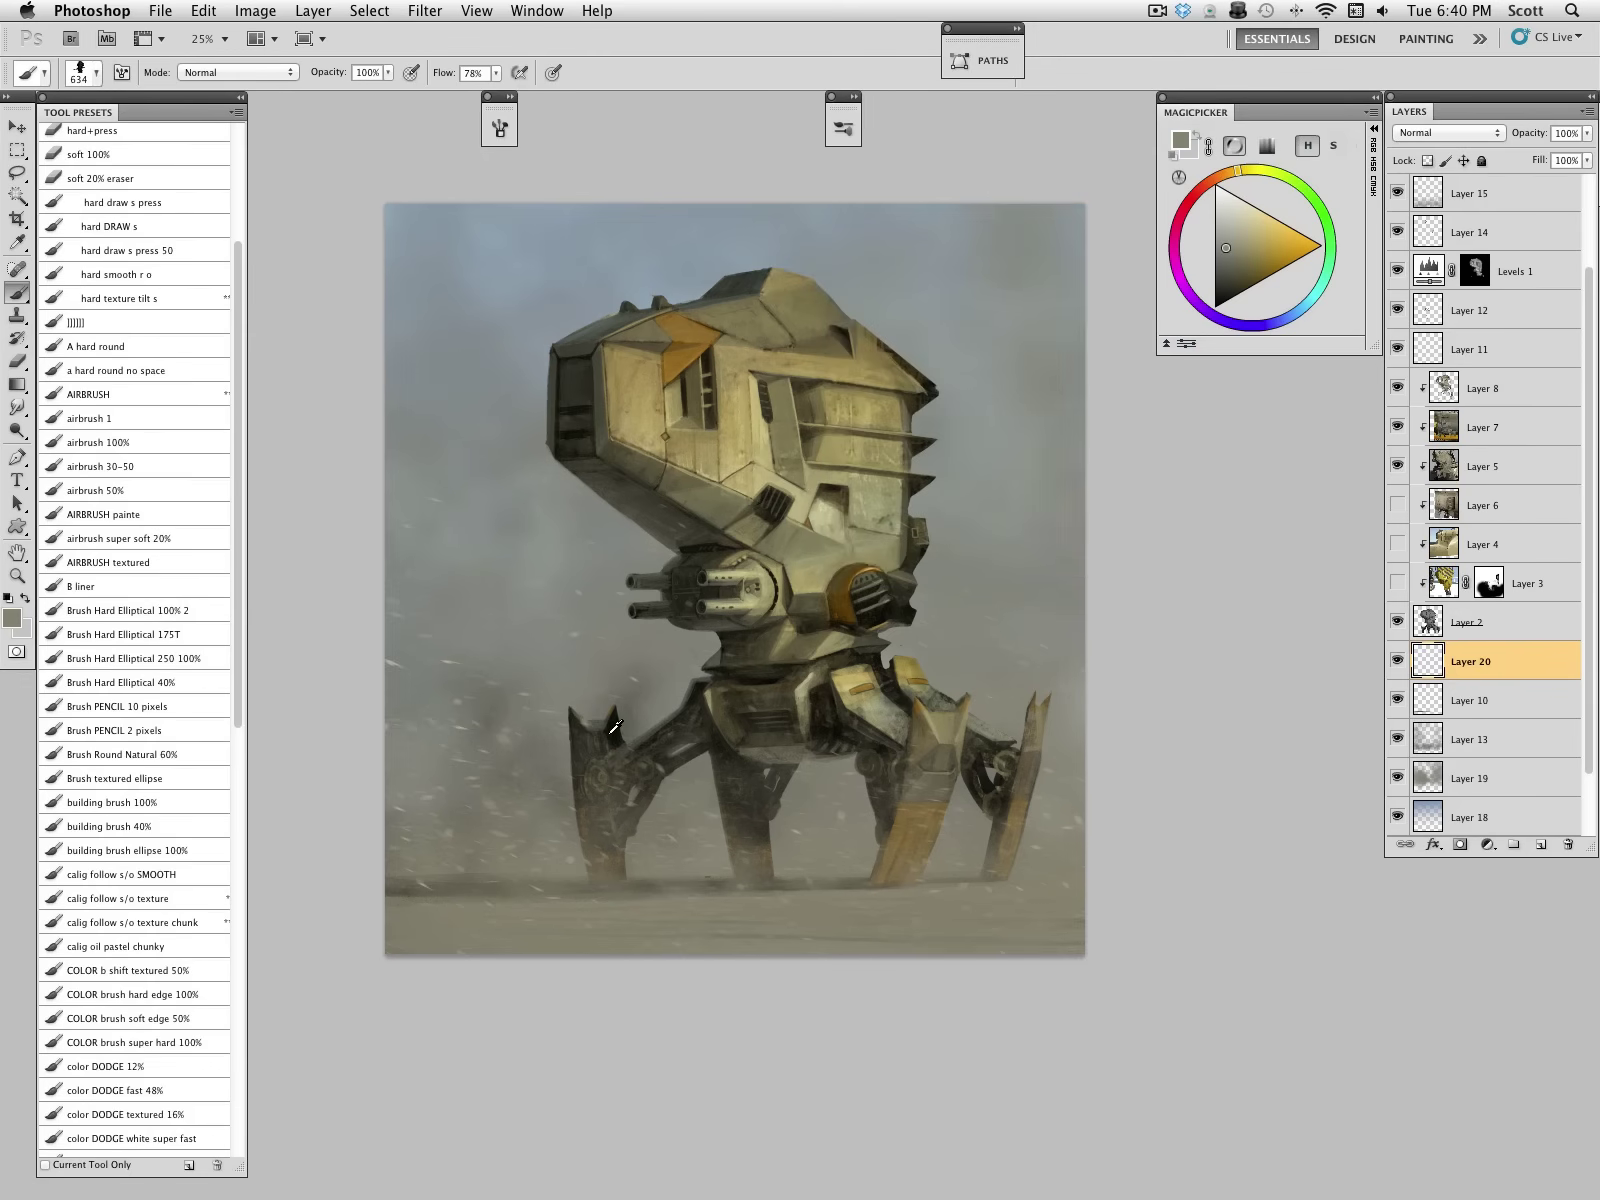
key(d)
key(bracketright)
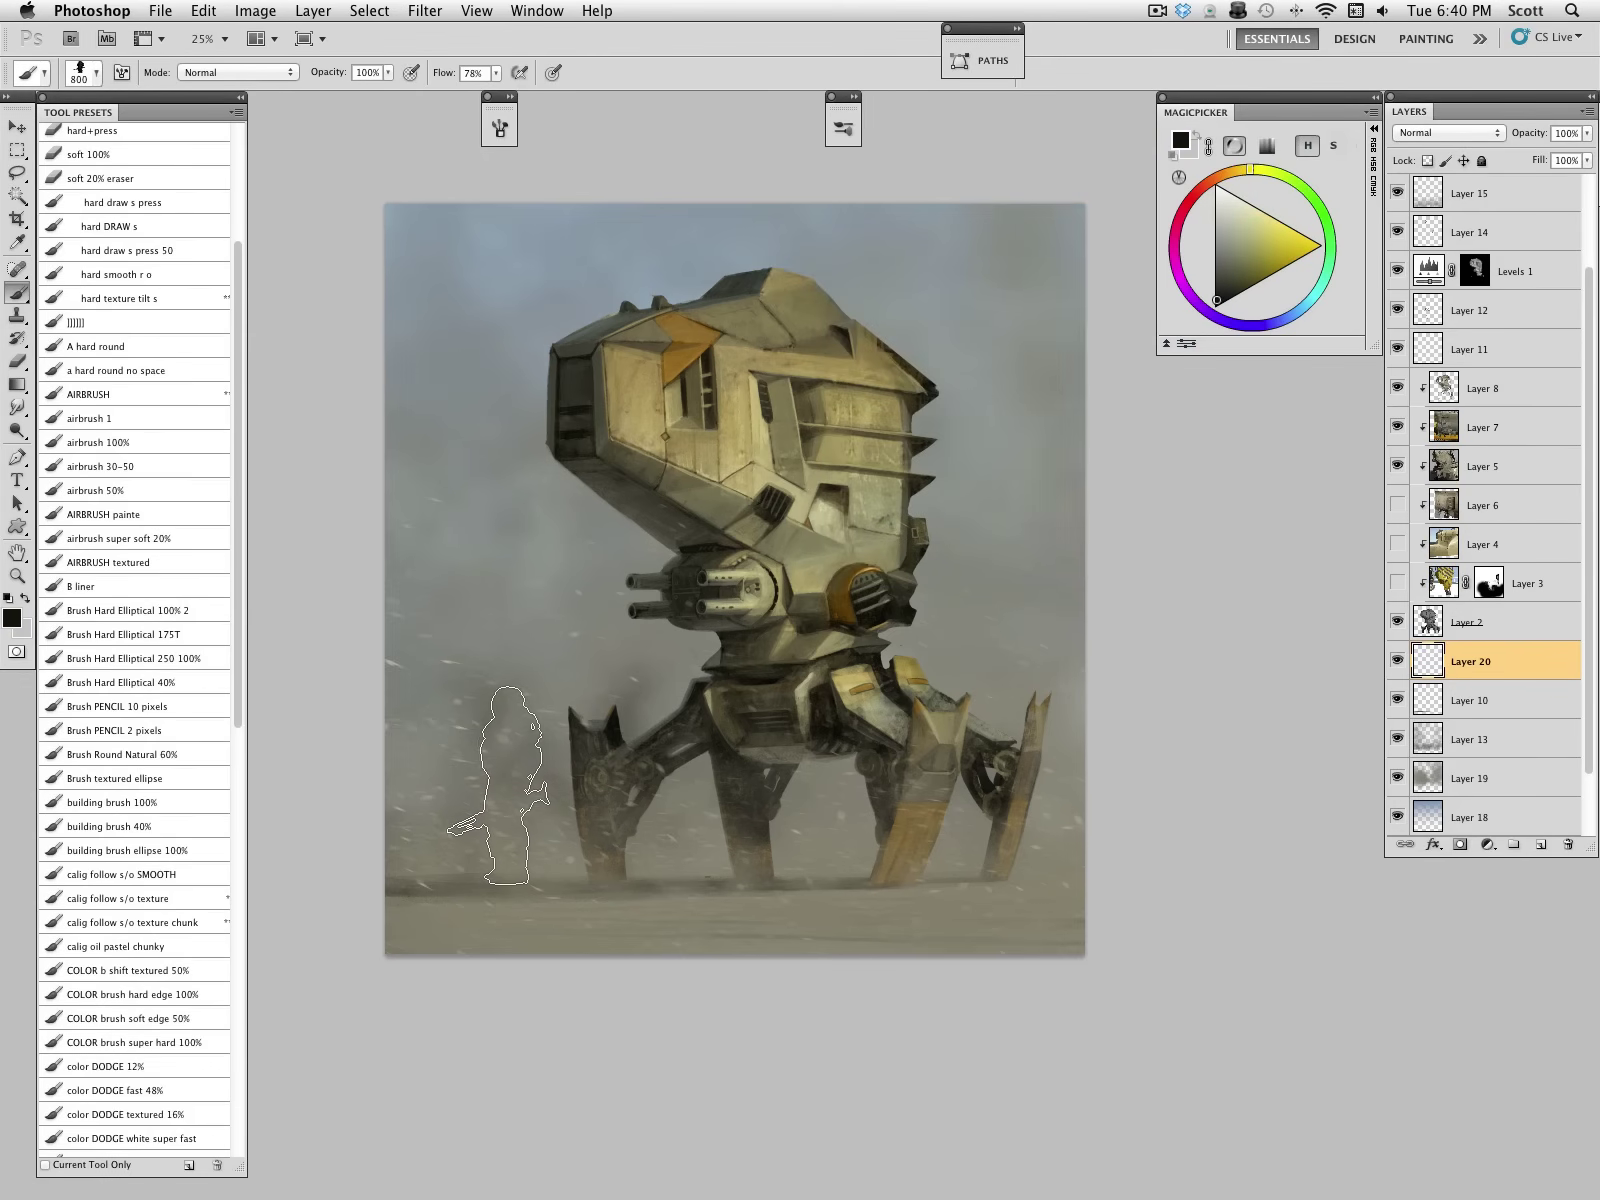
key(bracketleft)
key(bracketleft)
key(bracketleft)
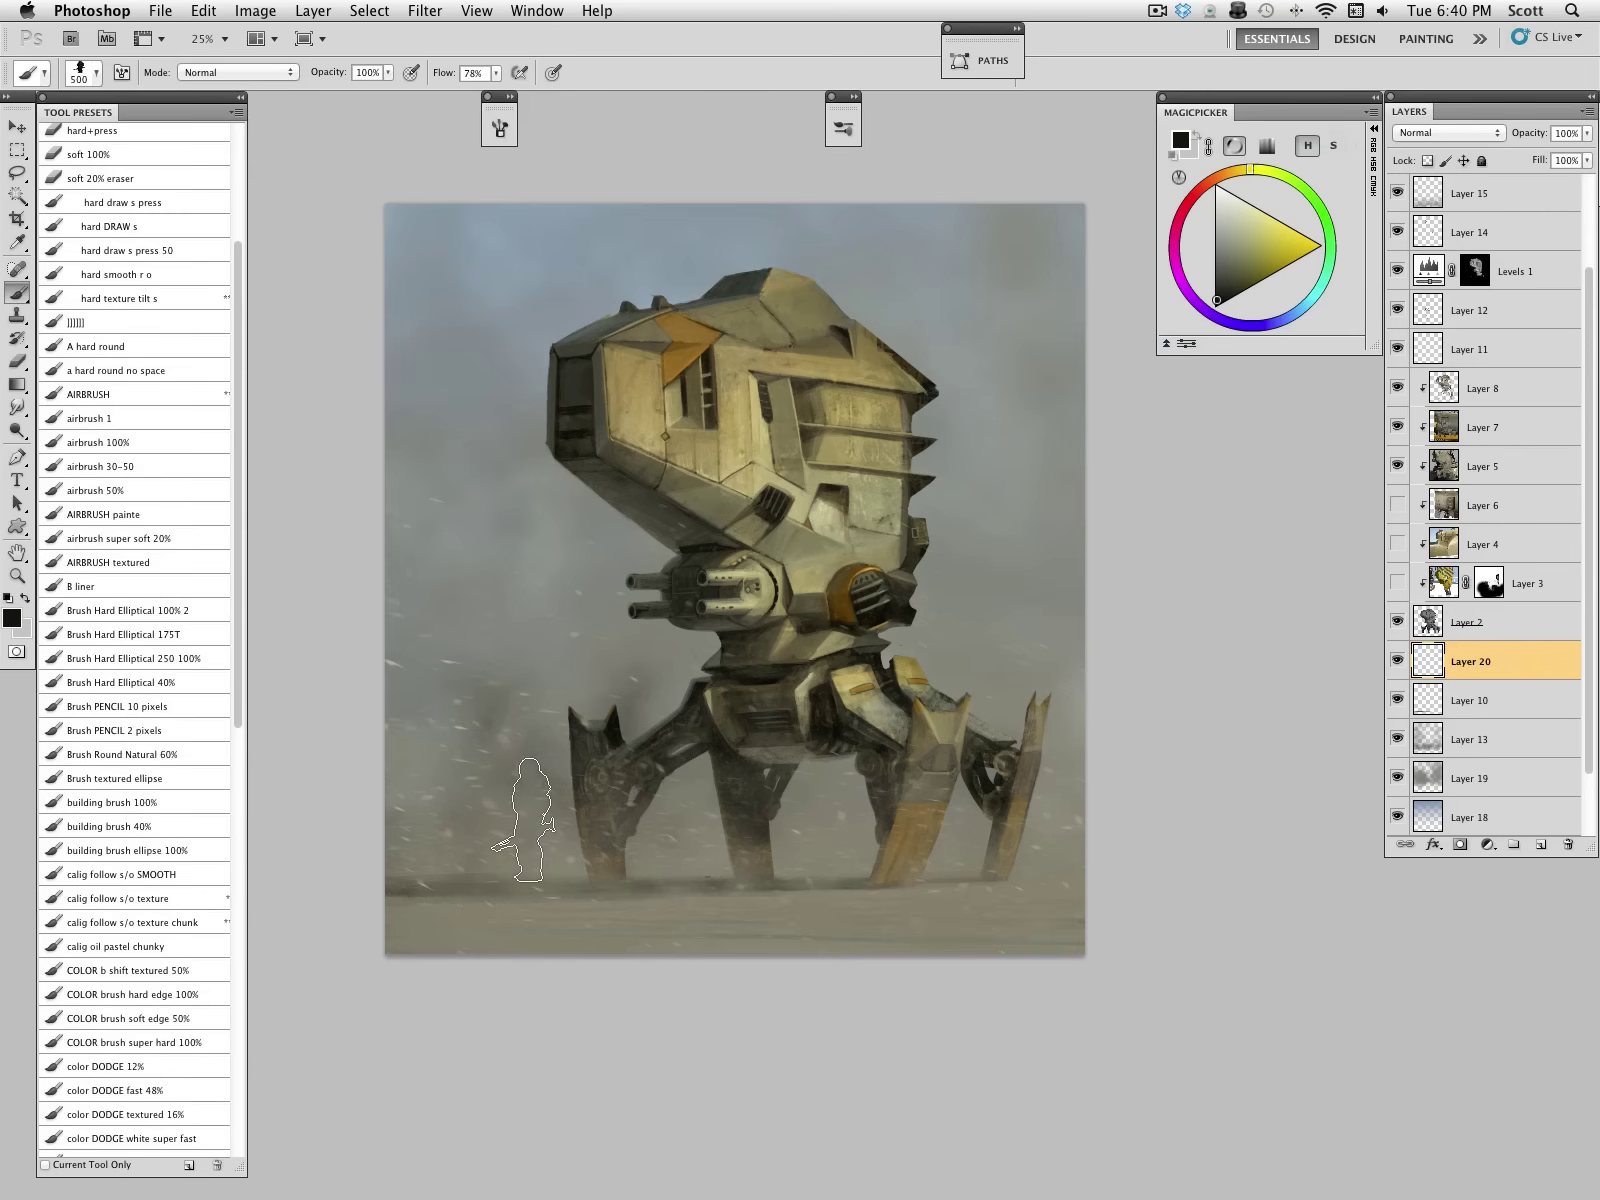
click(523, 820)
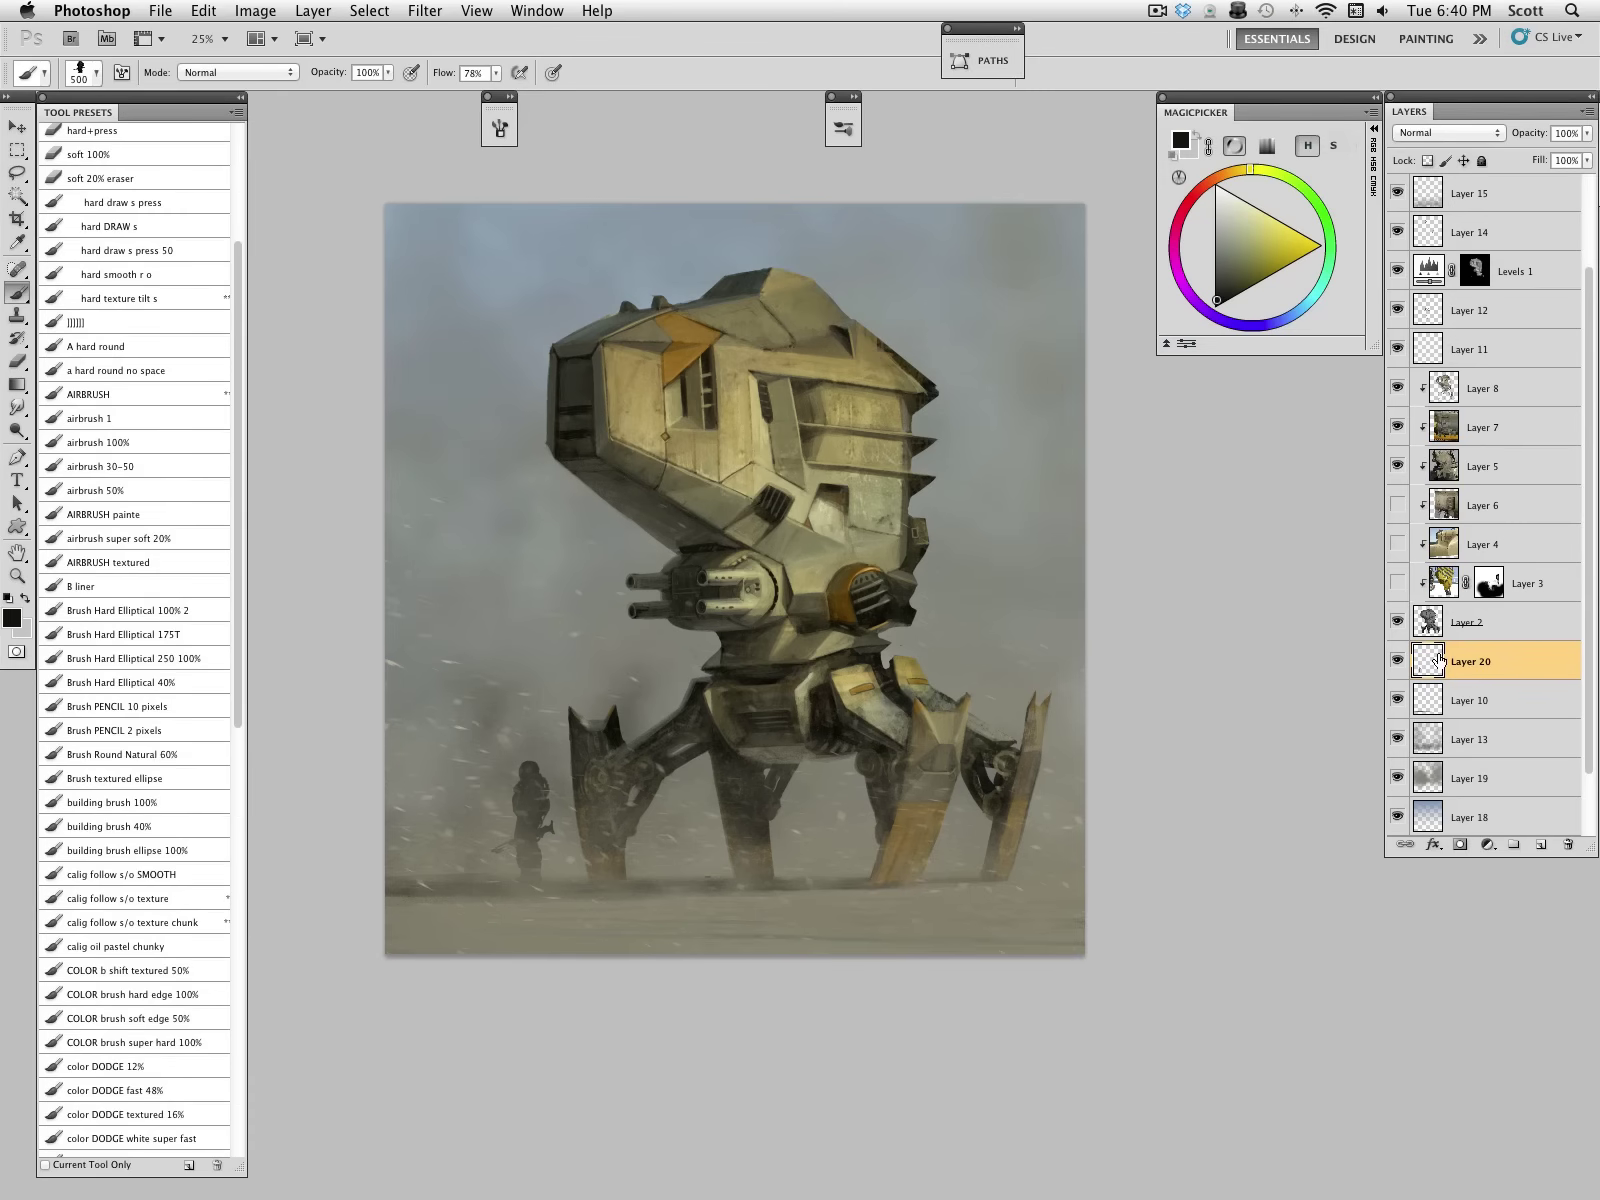
drag(1589, 648, 1590, 705)
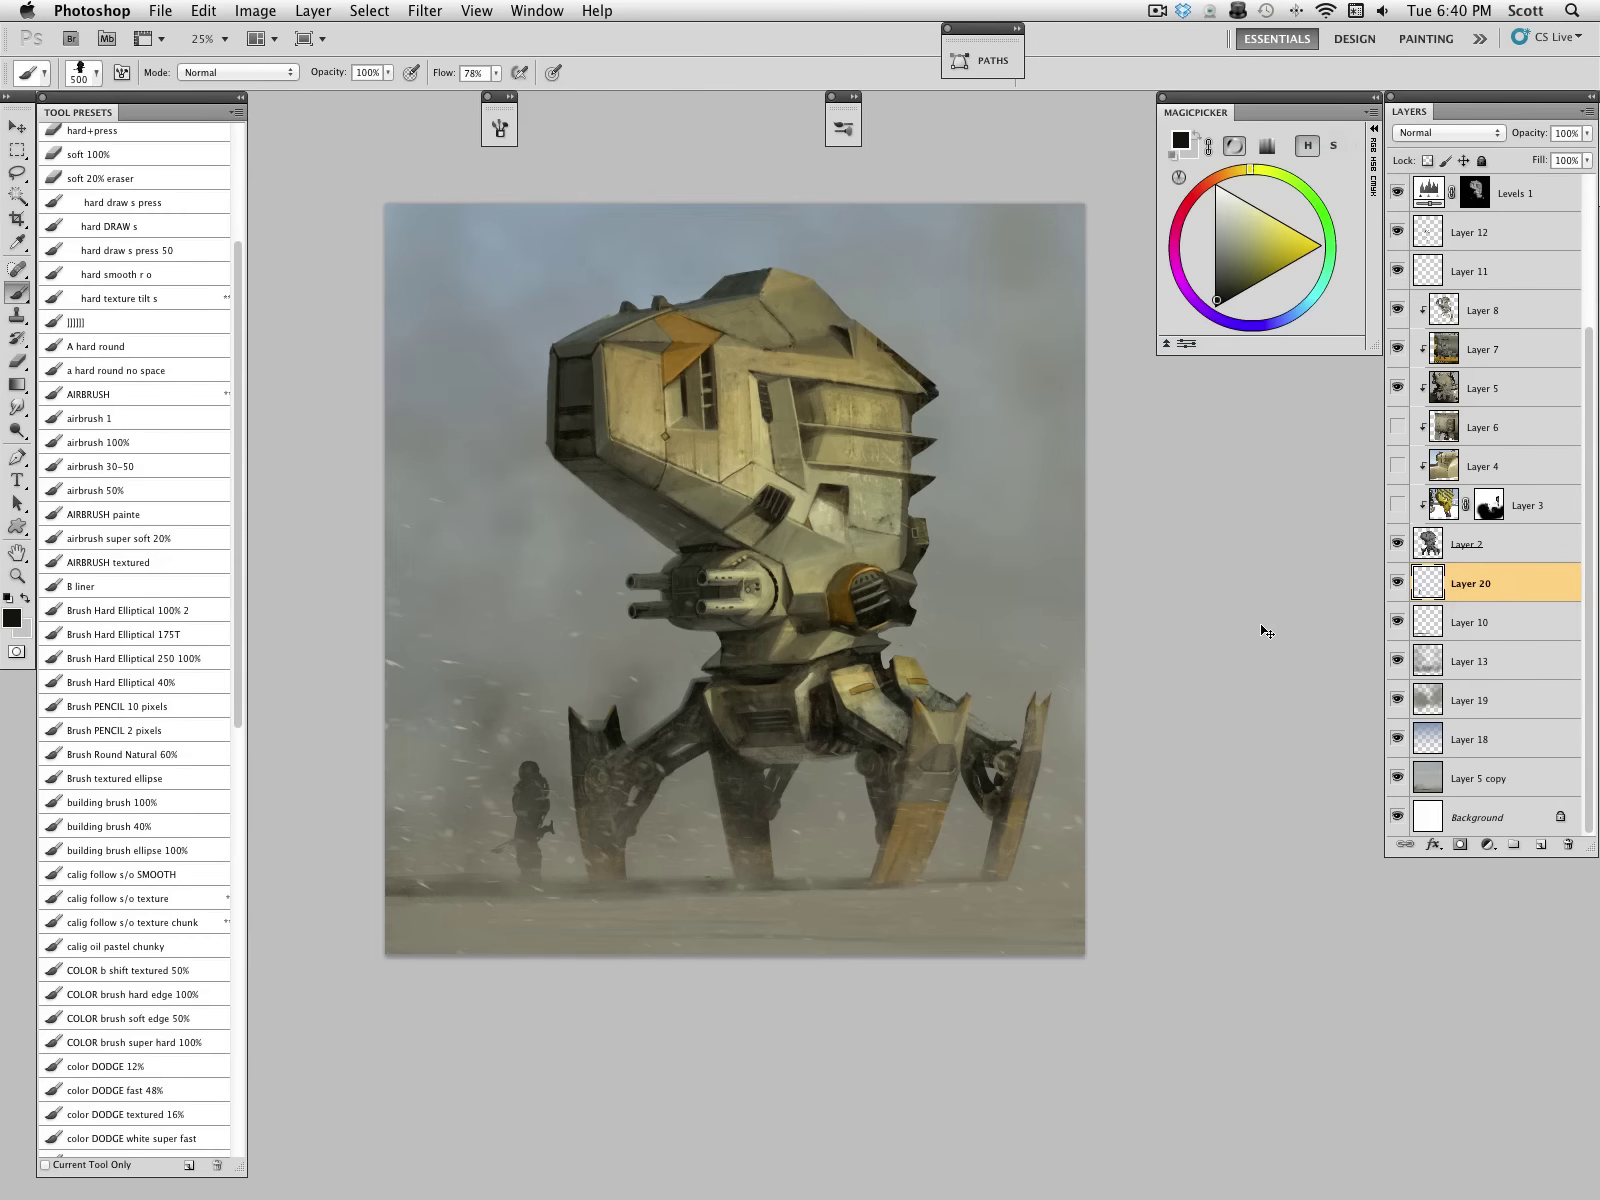
key(super+s)
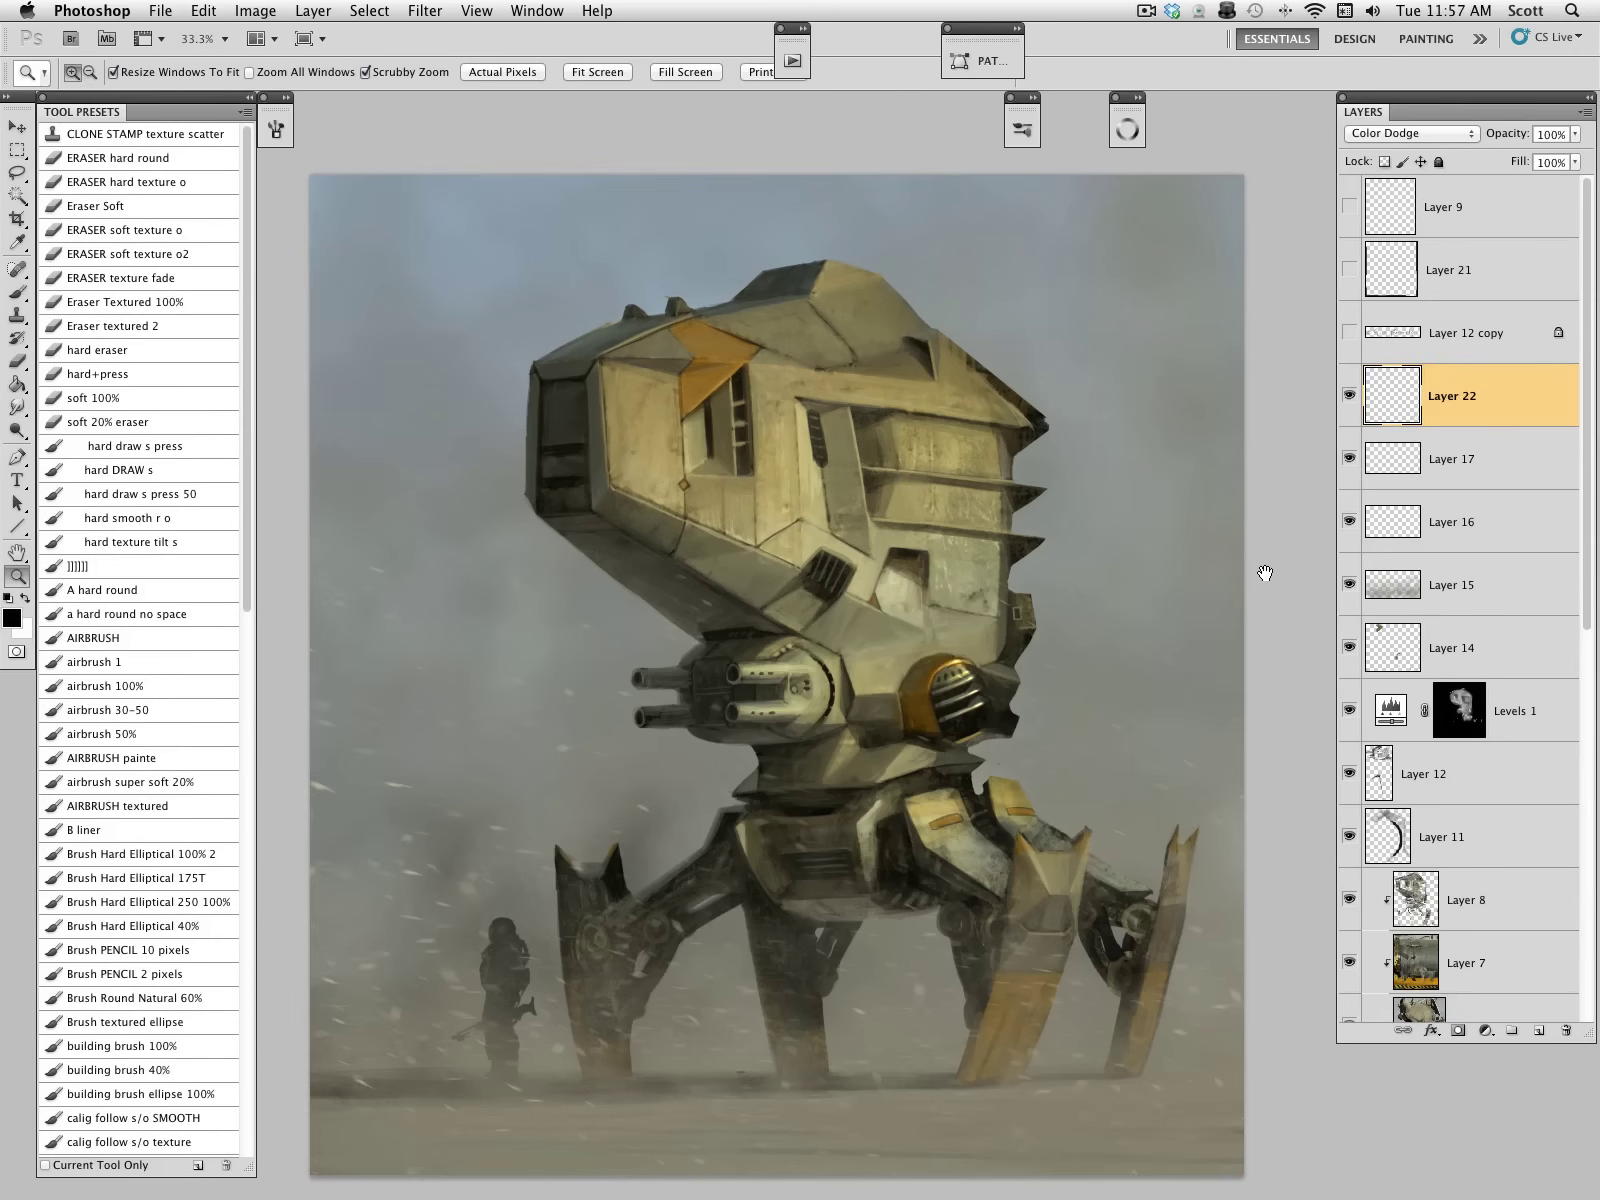
Step: Show the signature on Layer 12 copy and the dark border on Layer 21
click(1349, 336)
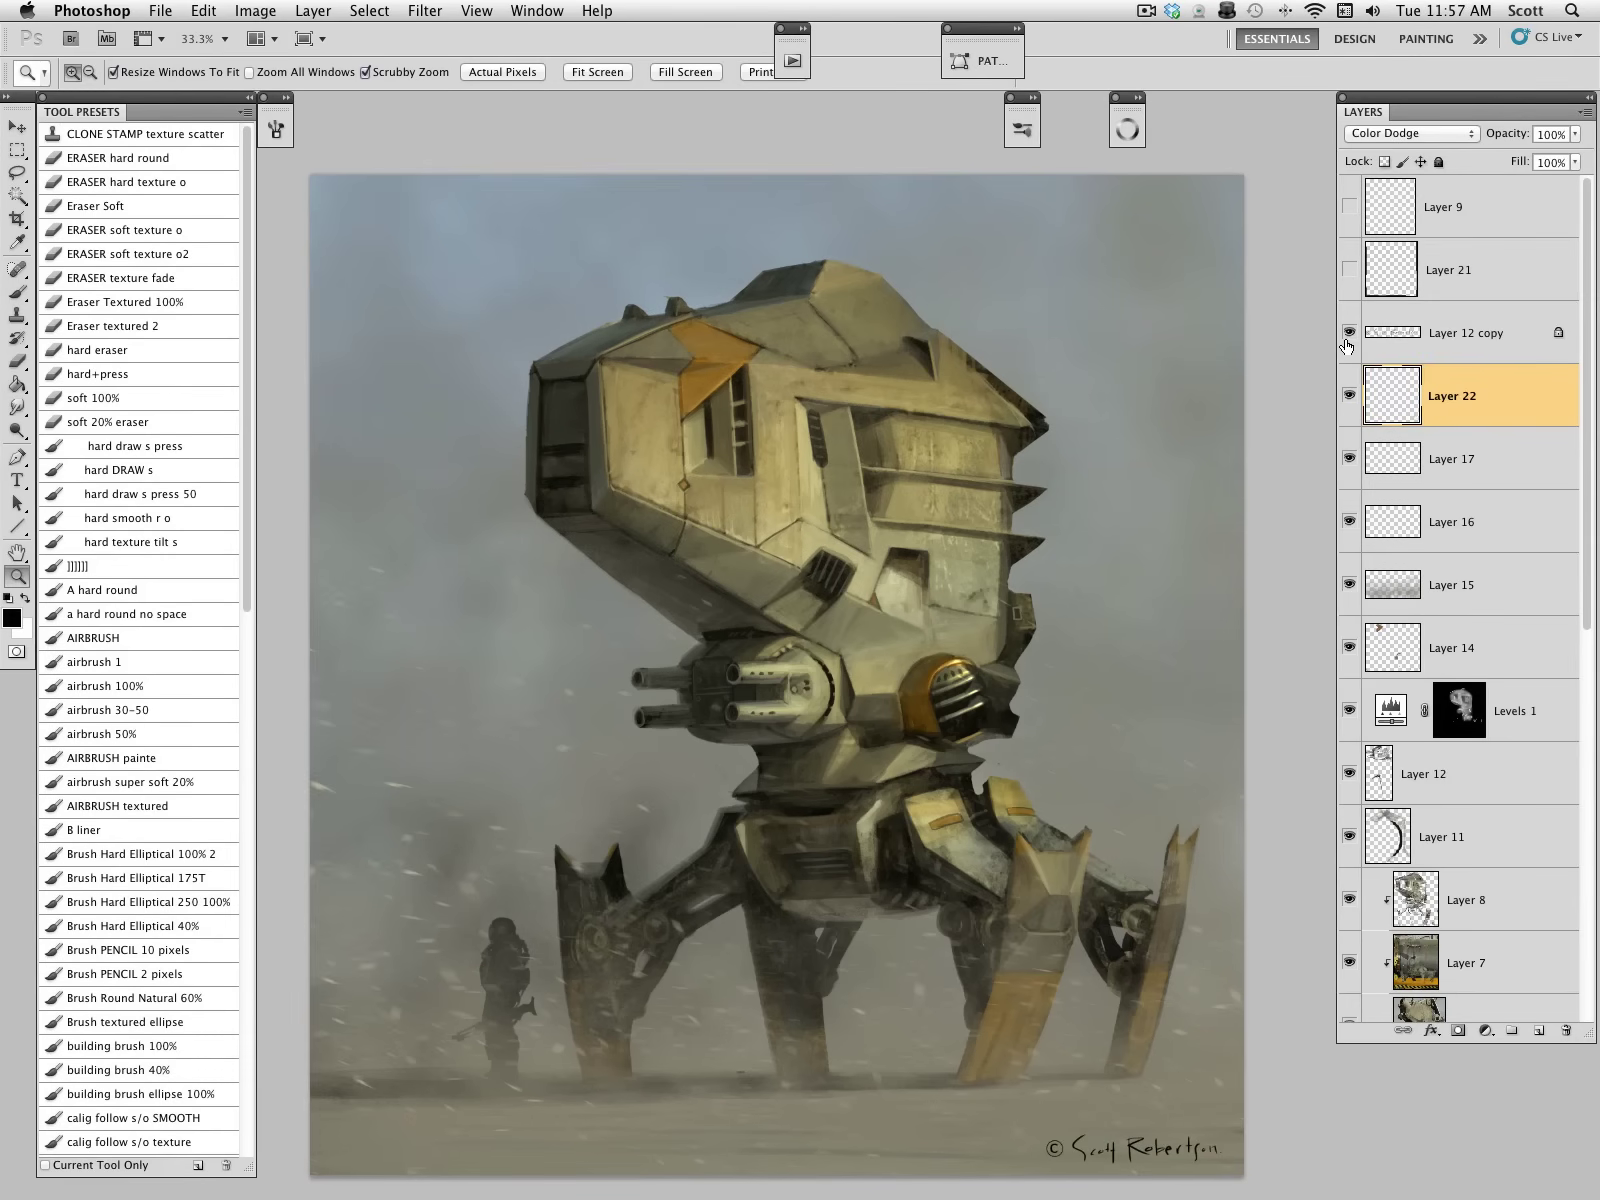
click(1352, 270)
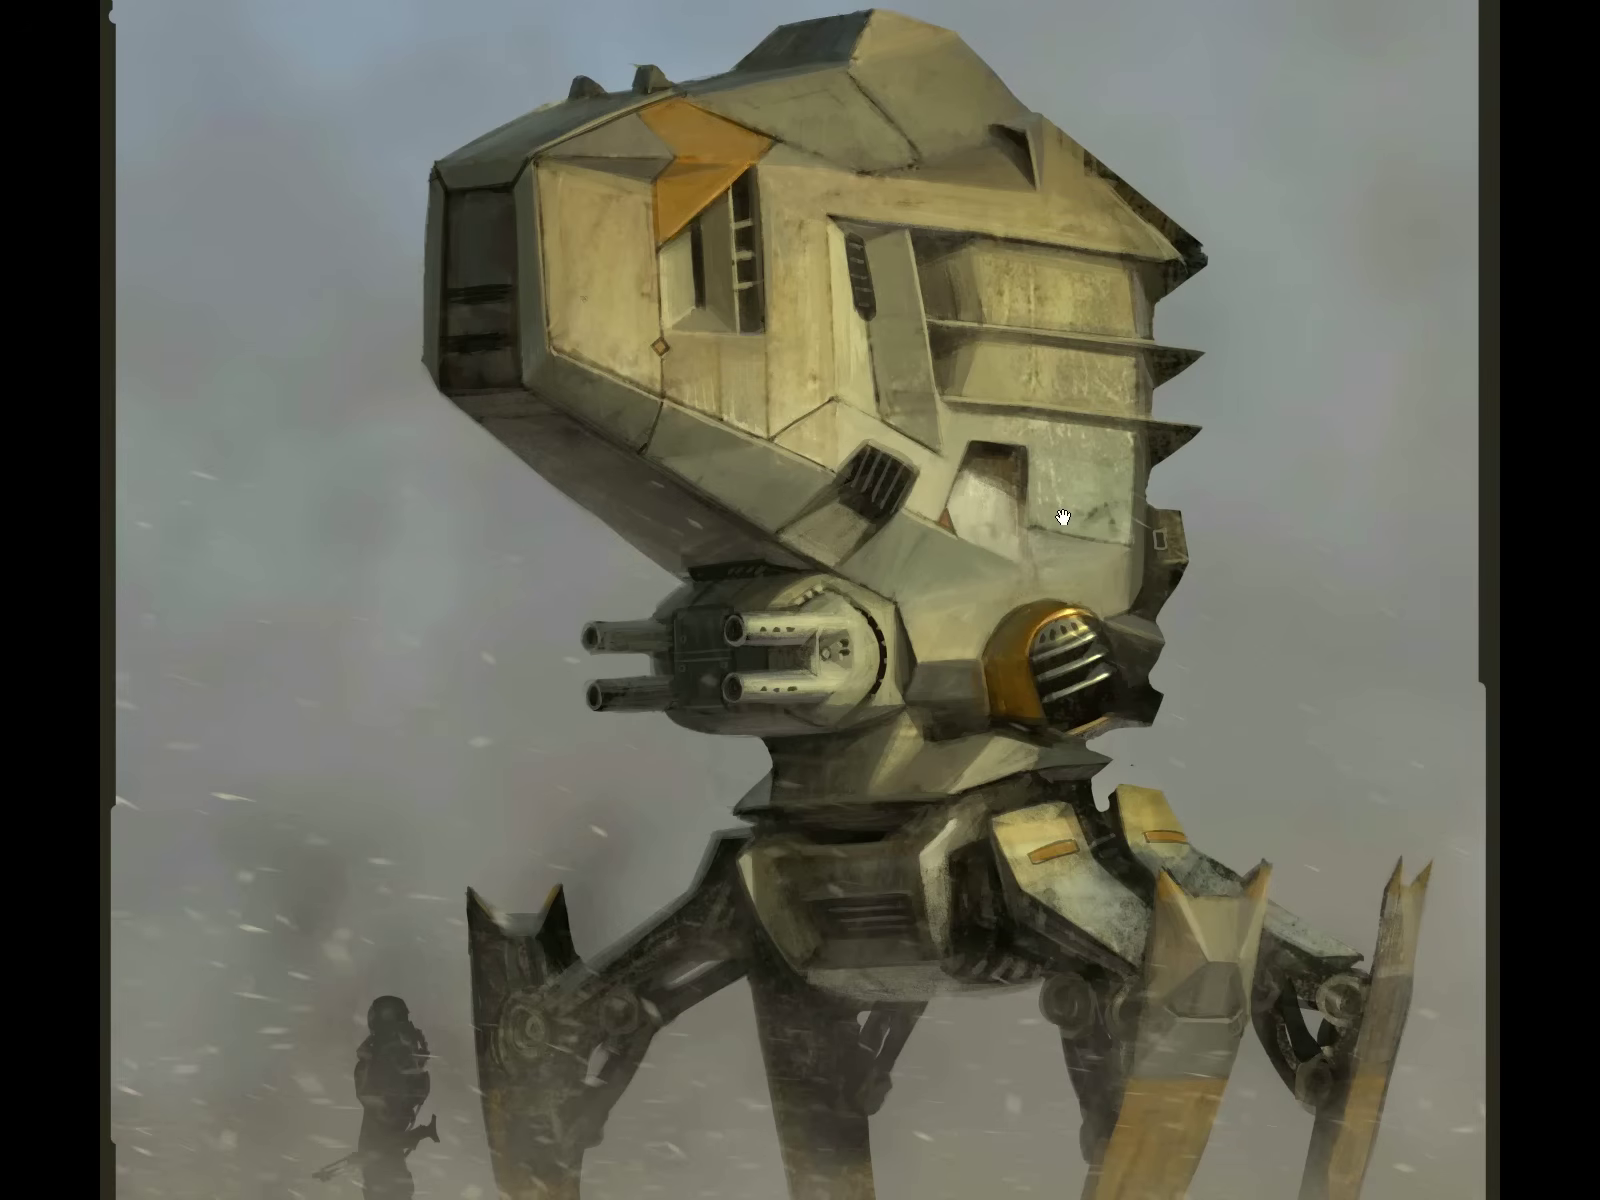
drag(1059, 529, 1045, 502)
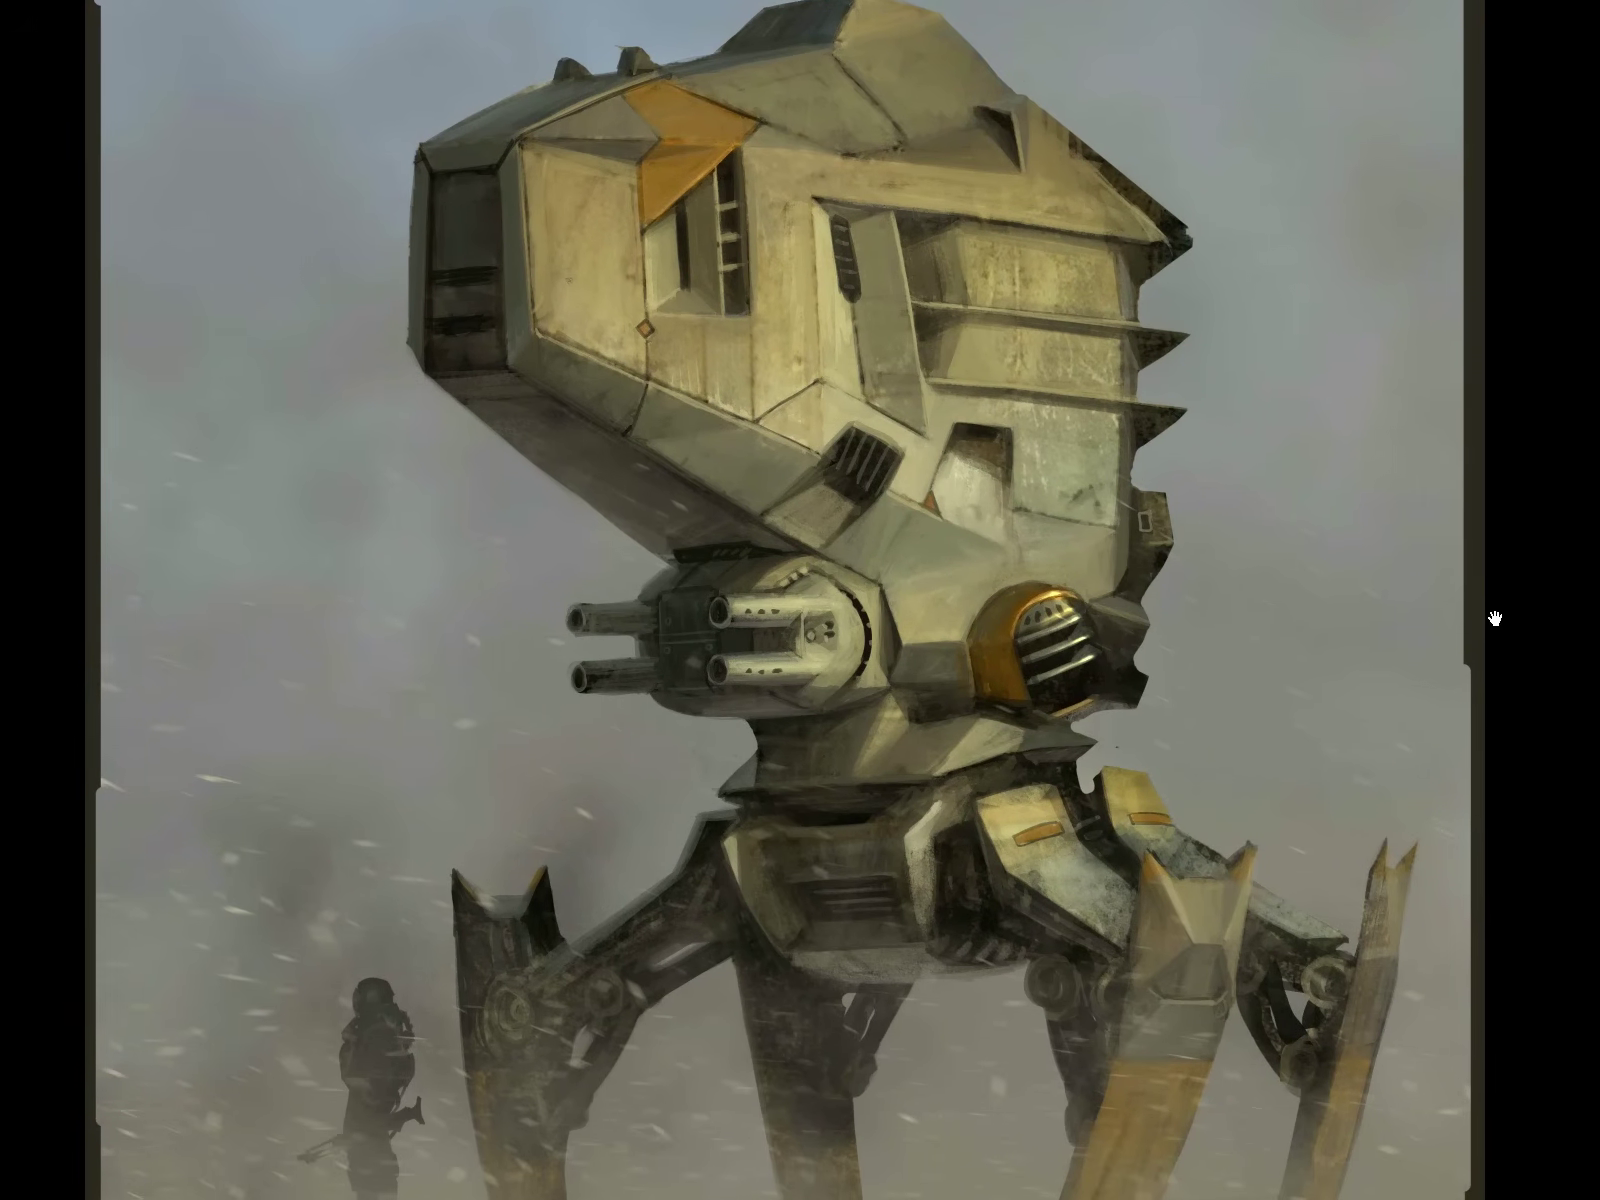